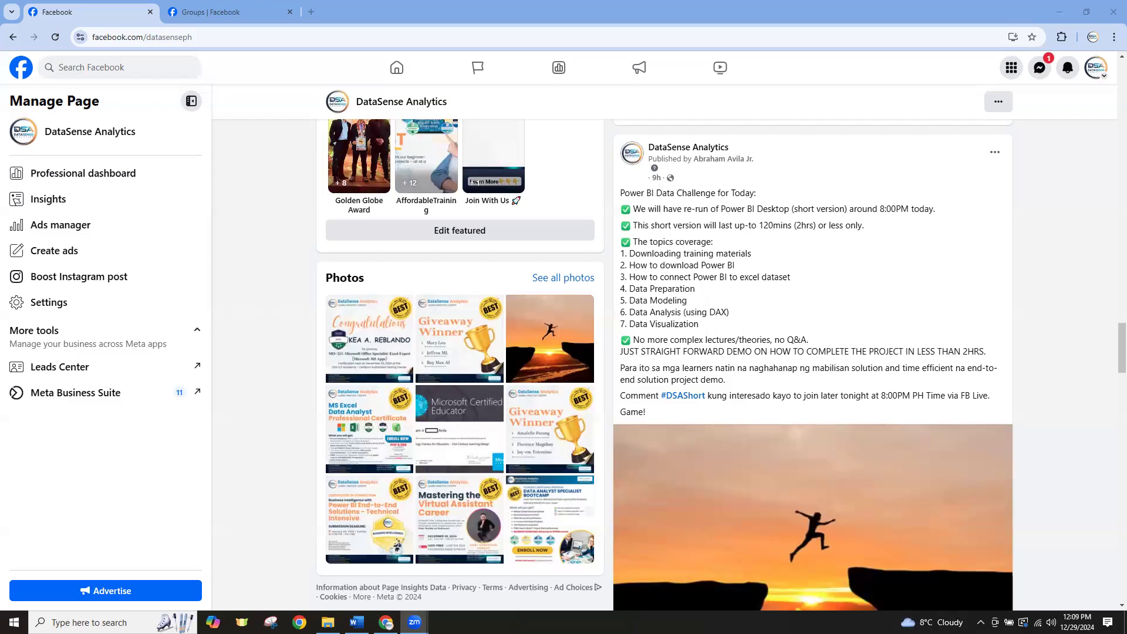
Open the Data Analytics Philippines group on Facebook and go to its list of shared files
left_click_drag(753, 257, 621, 257)
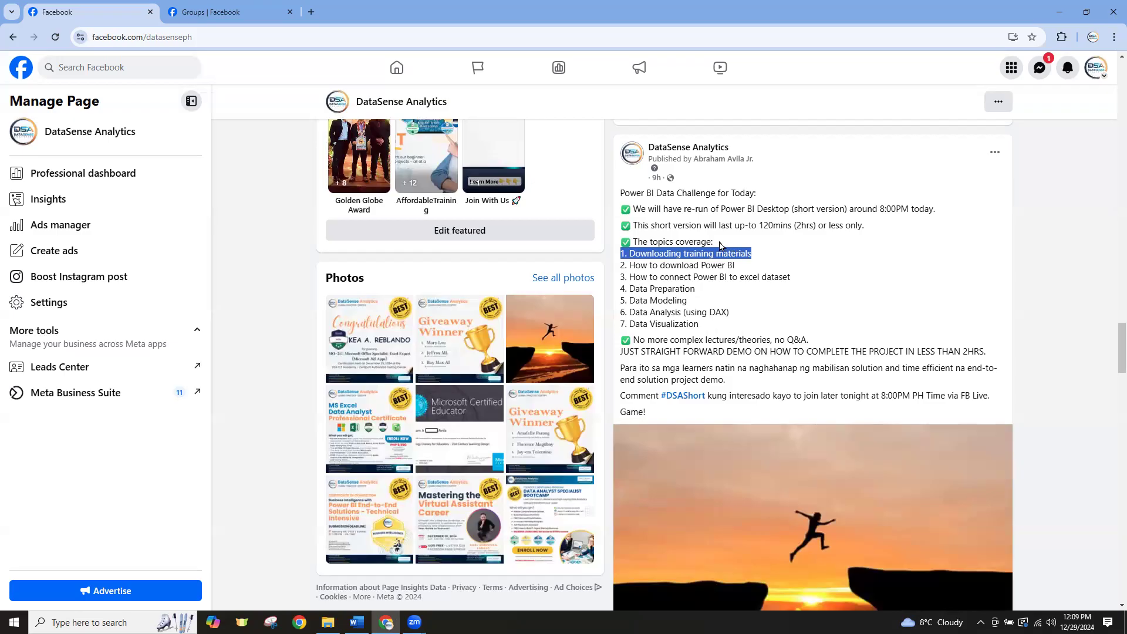
left_click(228, 14)
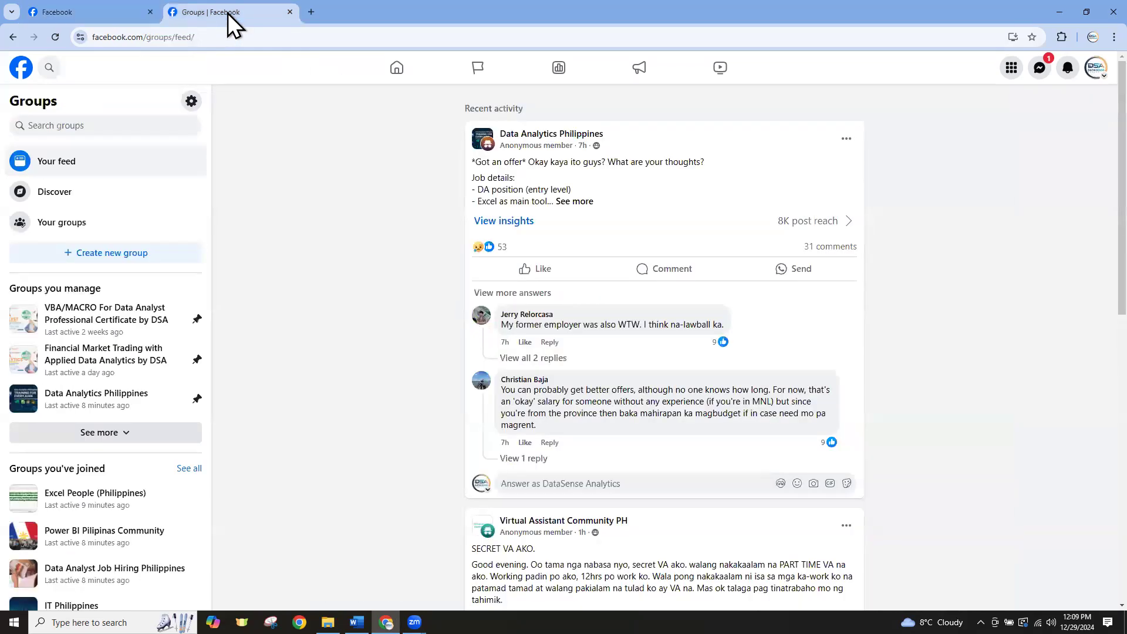
left_click(520, 134)
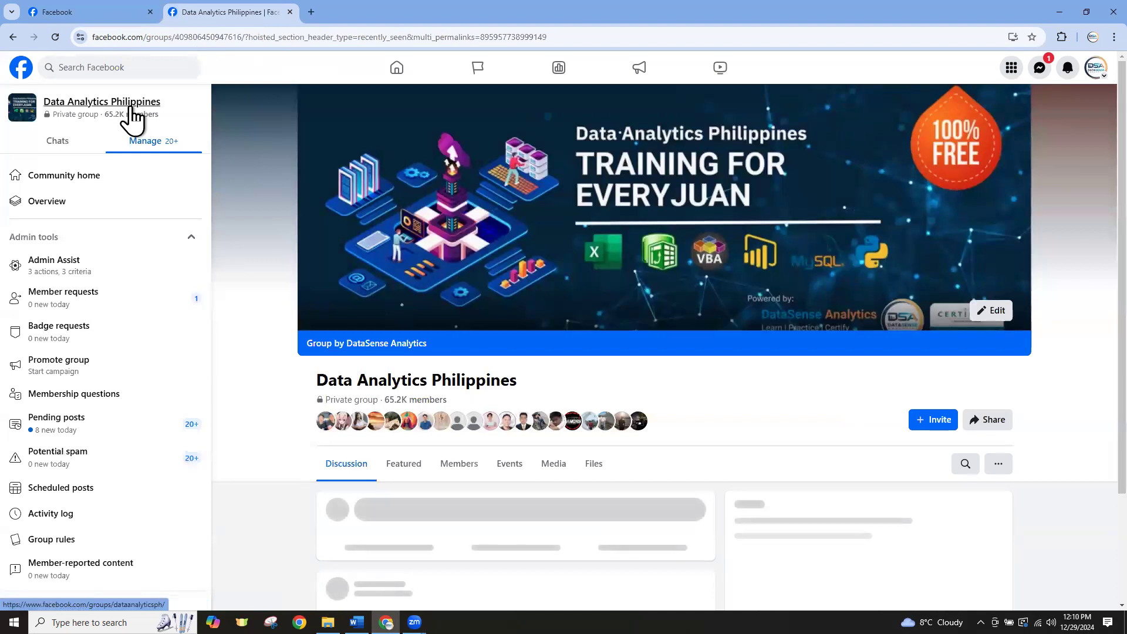
left_click(130, 118)
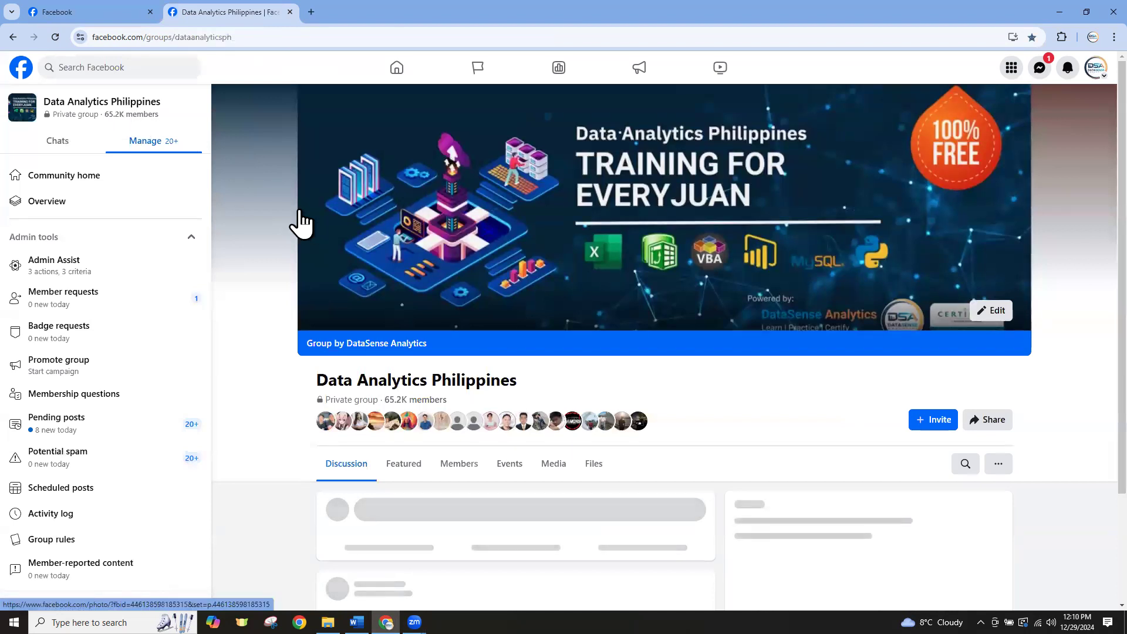
scroll(307, 226, "down", 3)
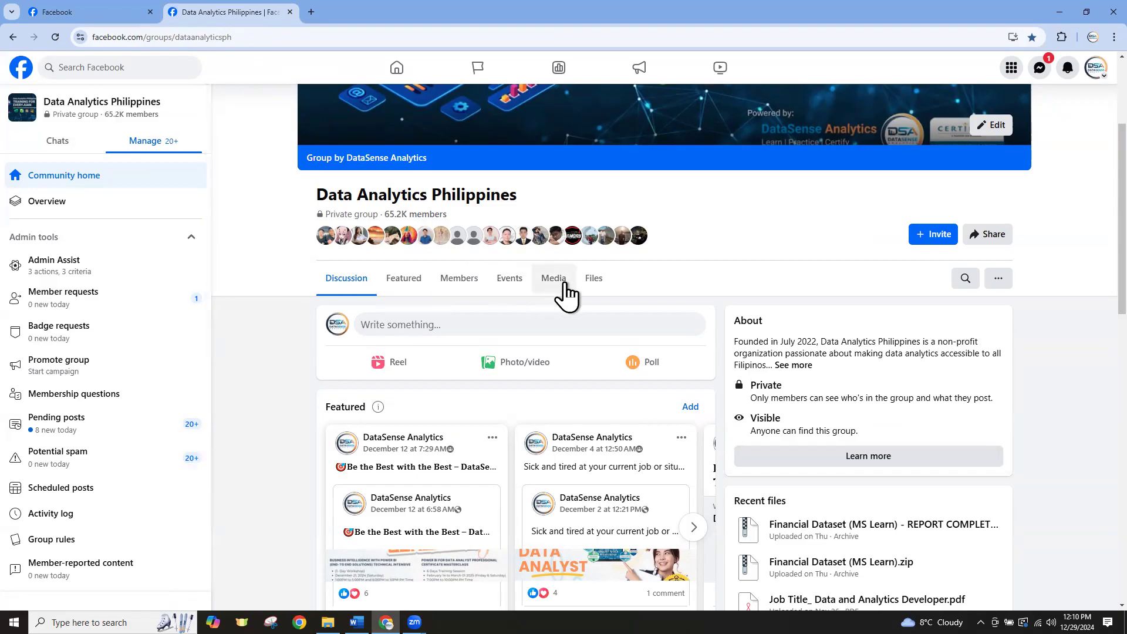
left_click(595, 278)
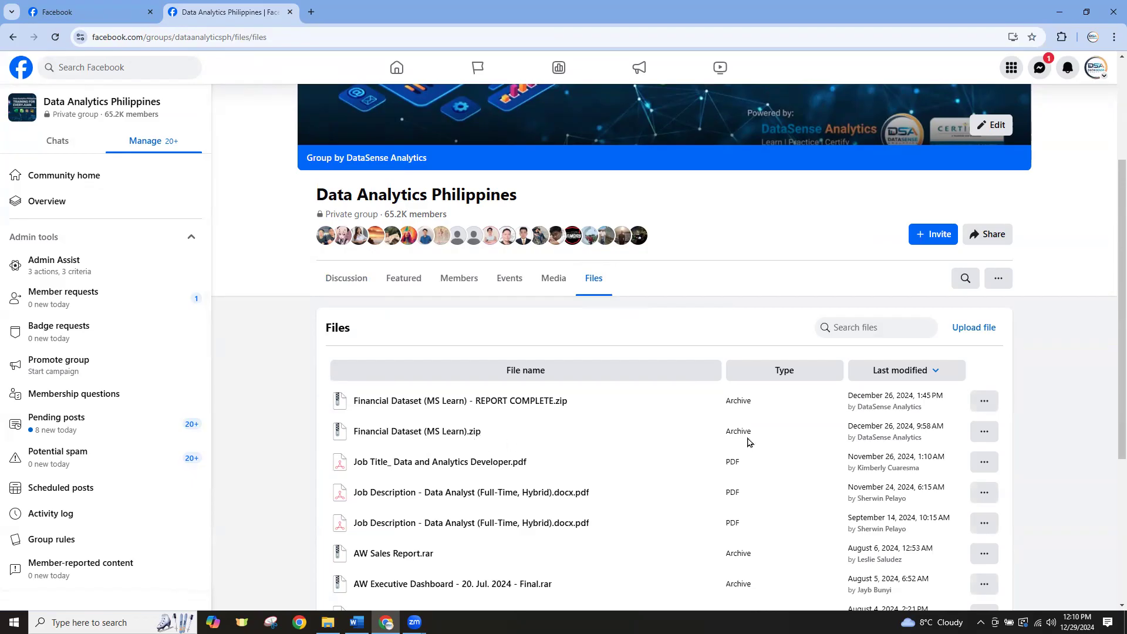
Download Financial Dataset (MS Learn).zip from the group's files and show it in its download folder
left_click(983, 436)
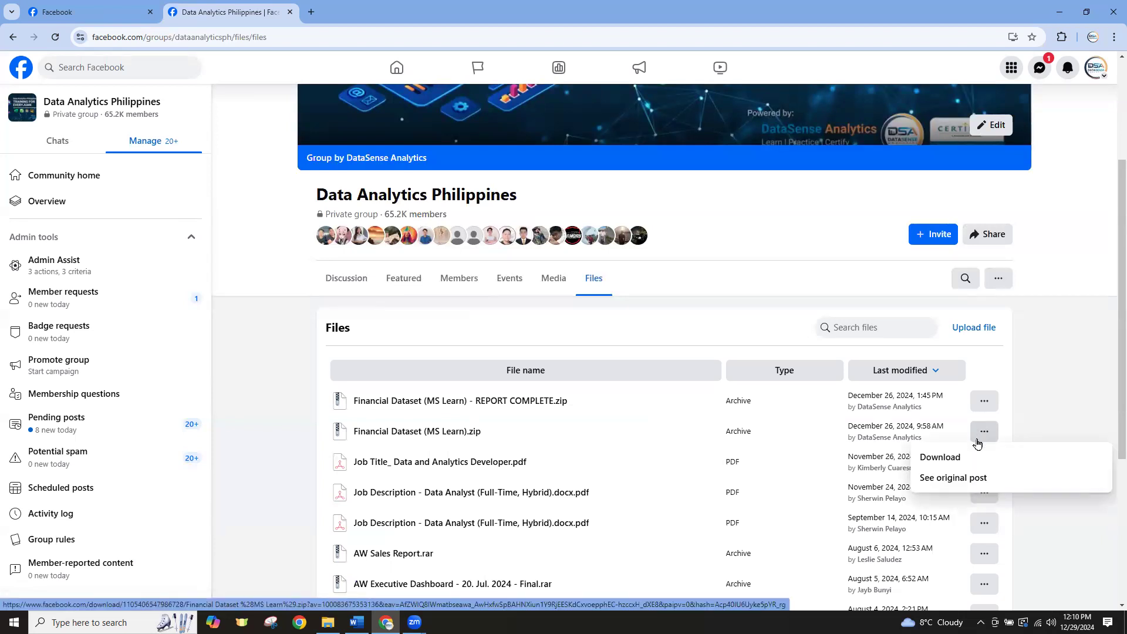
left_click(952, 458)
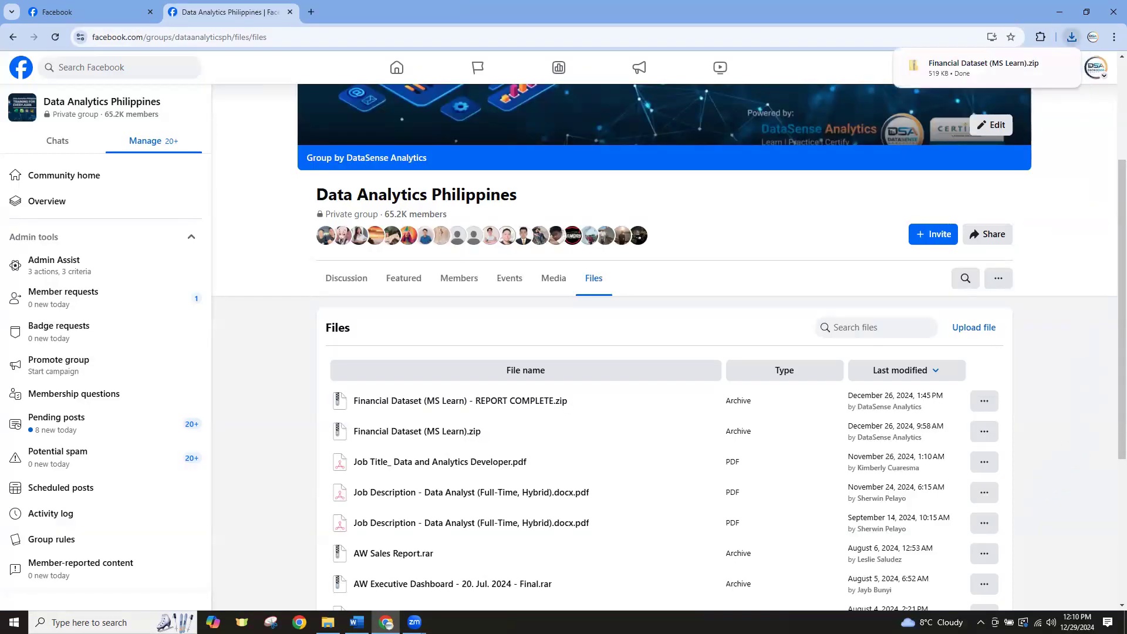
mouse_move(1046, 69)
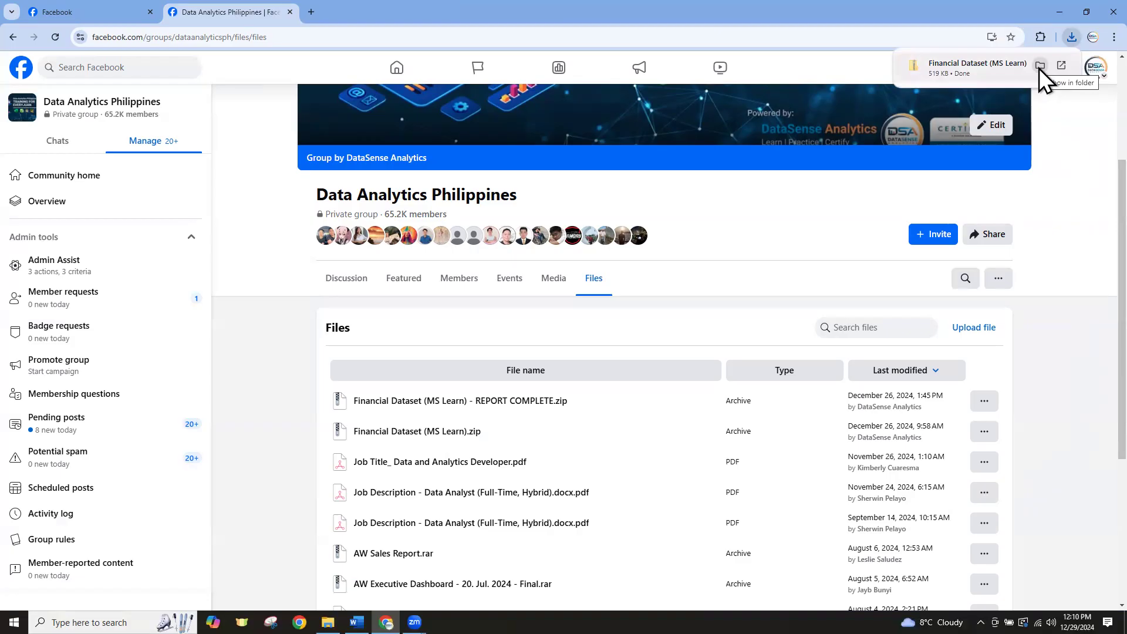
right_click(948, 67)
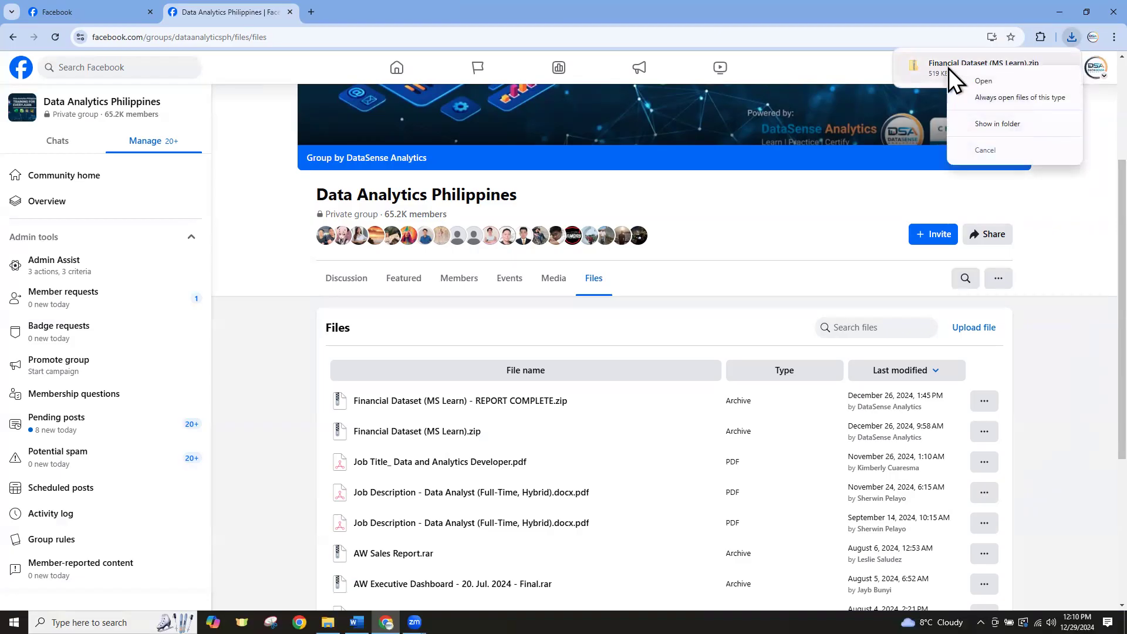
left_click(997, 125)
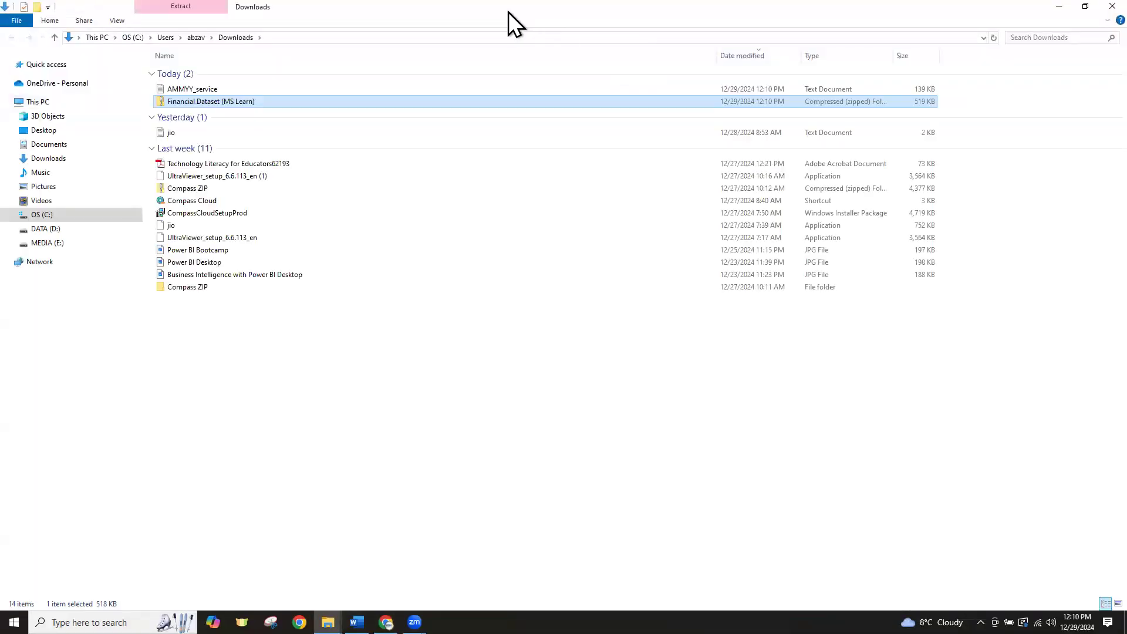
Minimize the browser and paste the downloaded Financial Dataset (MS Learn) zip file onto the desktop
key("alt+Tab")
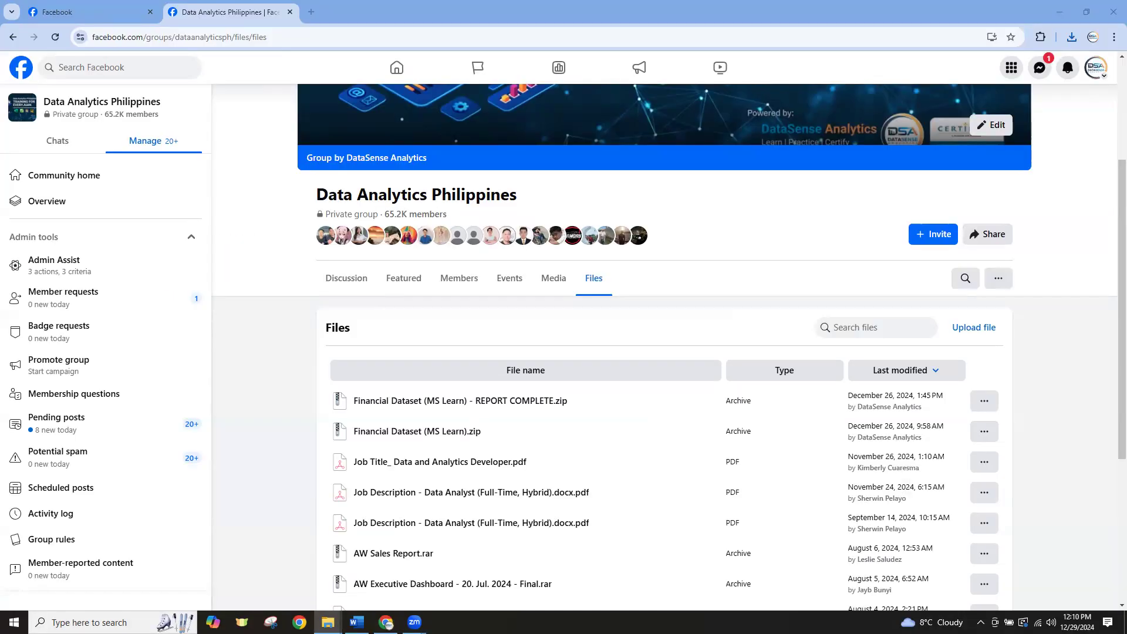
left_click(1059, 12)
right_click(288, 76)
left_click(314, 117)
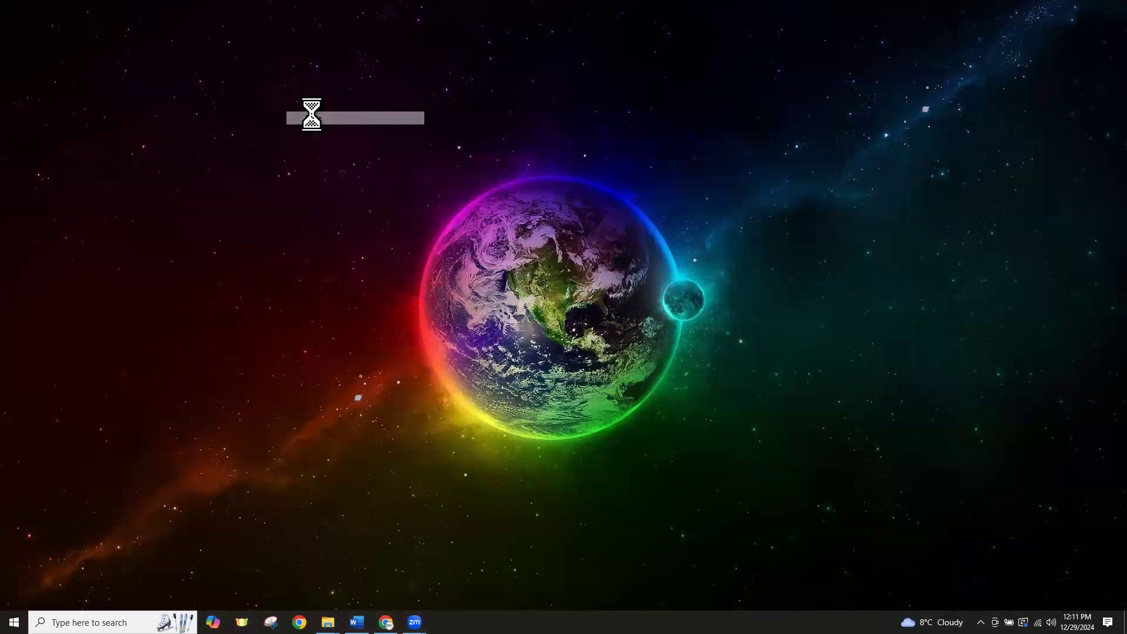
Extract the Financial Dataset (MS Learn) zip to the desktop and place the extracted folder beside the archive
right_click(286, 80)
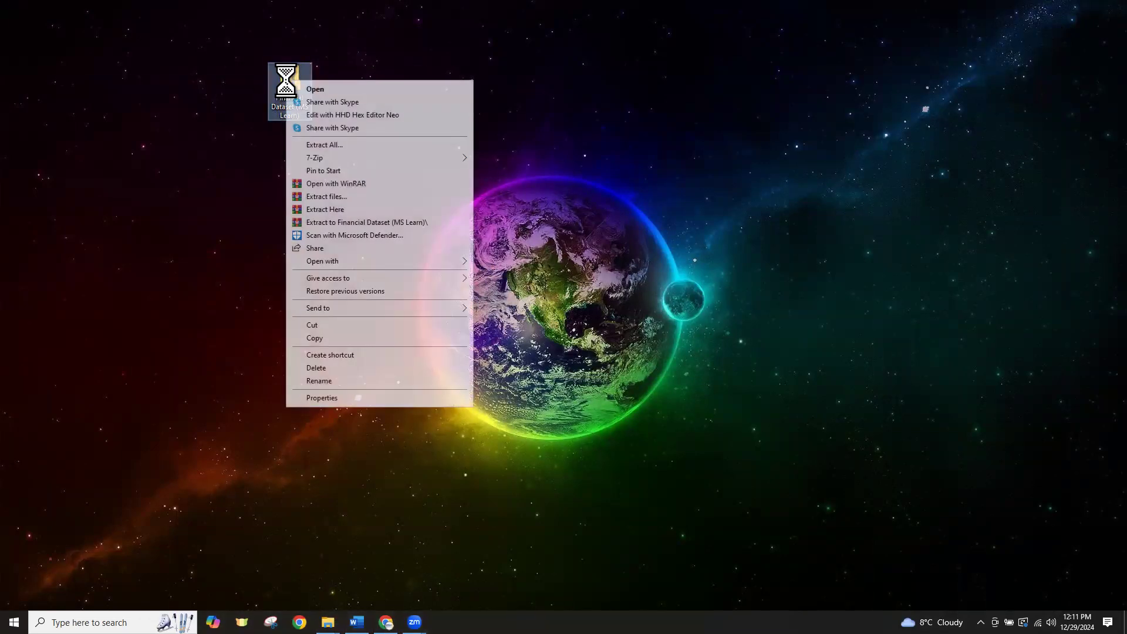
left_click(319, 144)
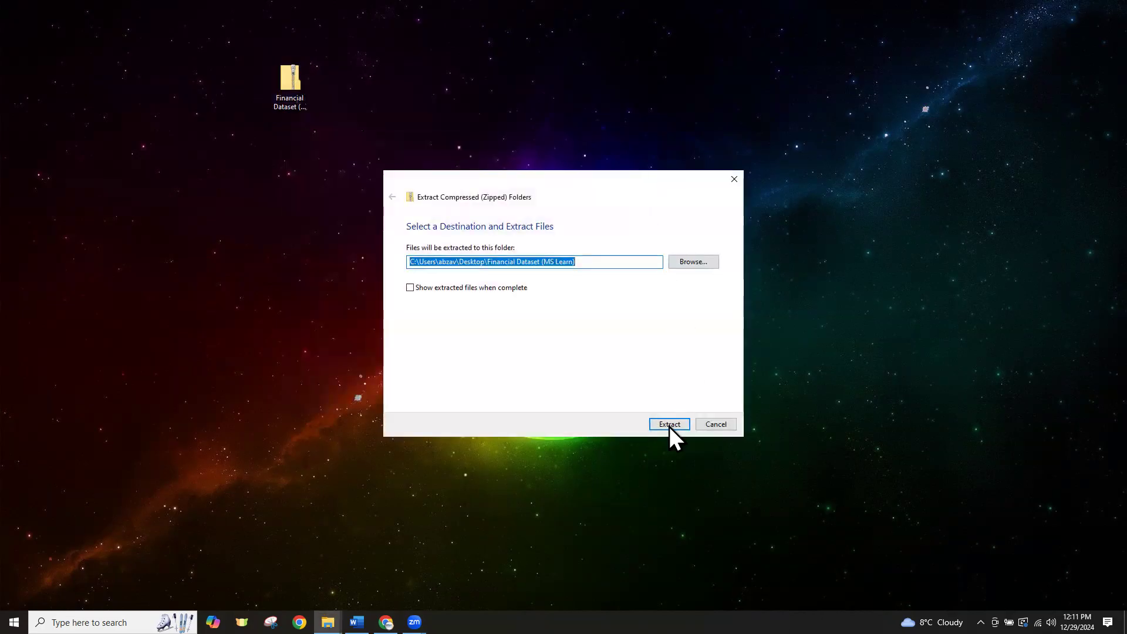
left_click(669, 425)
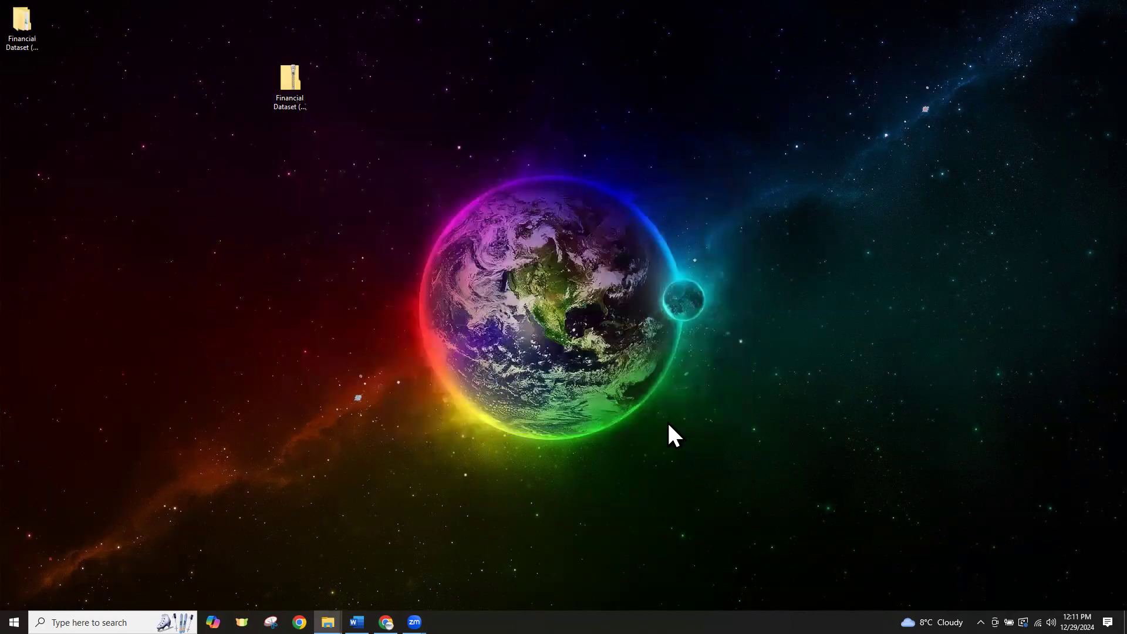
left_click_drag(22, 23, 377, 83)
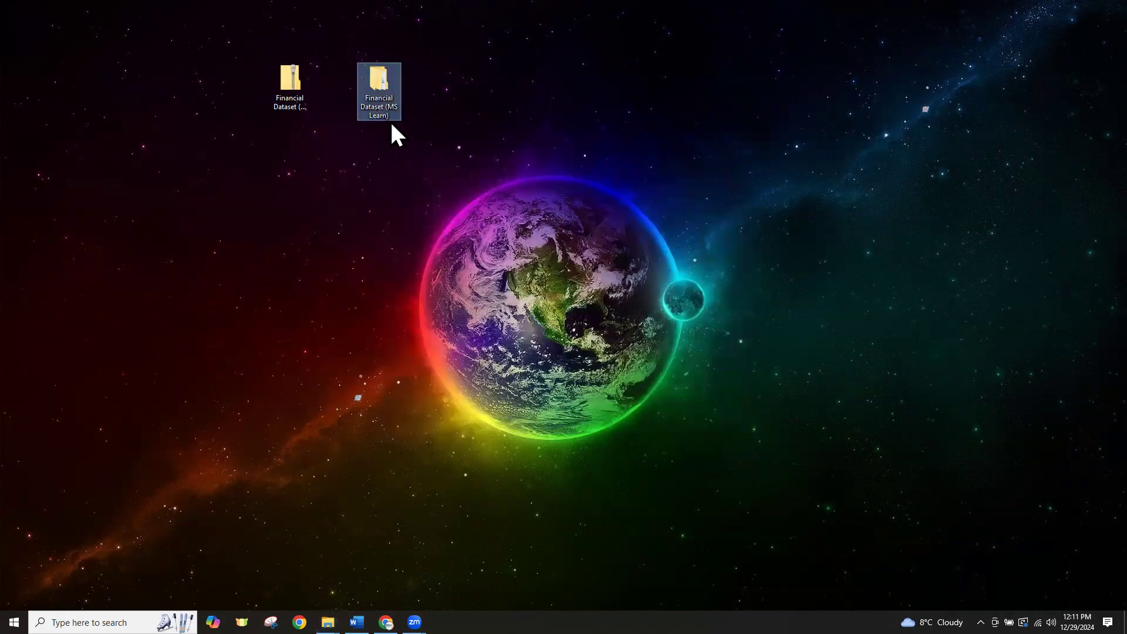
Move the nested Financial Dataset (MS Learn) folder out of the extracted folder onto the desktop and close the folder window
double_click(382, 115)
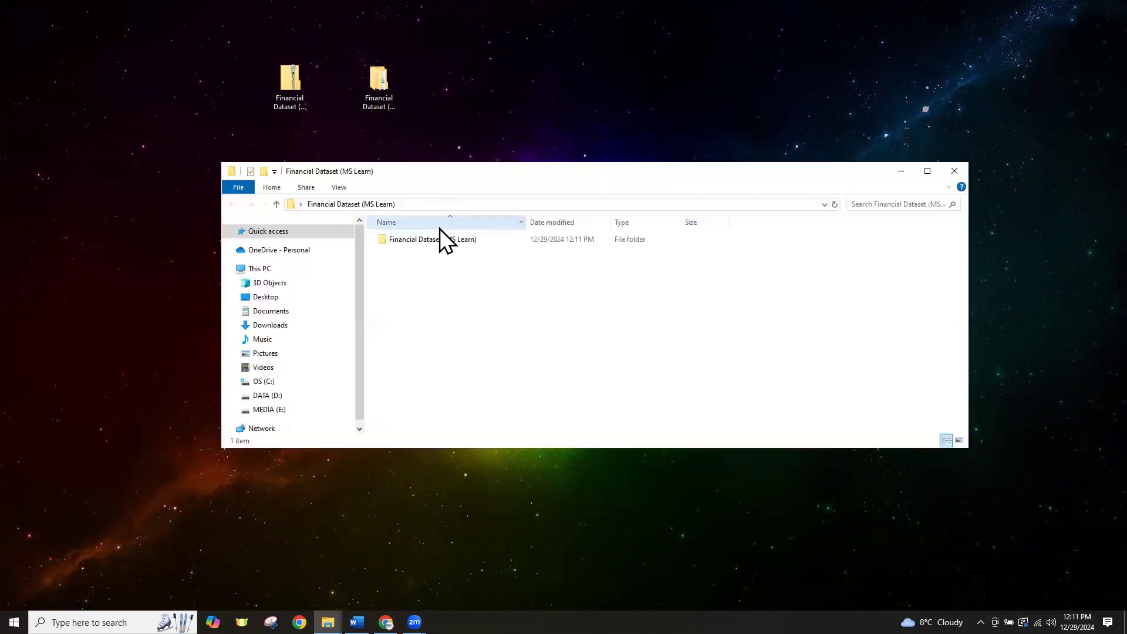
right_click(440, 240)
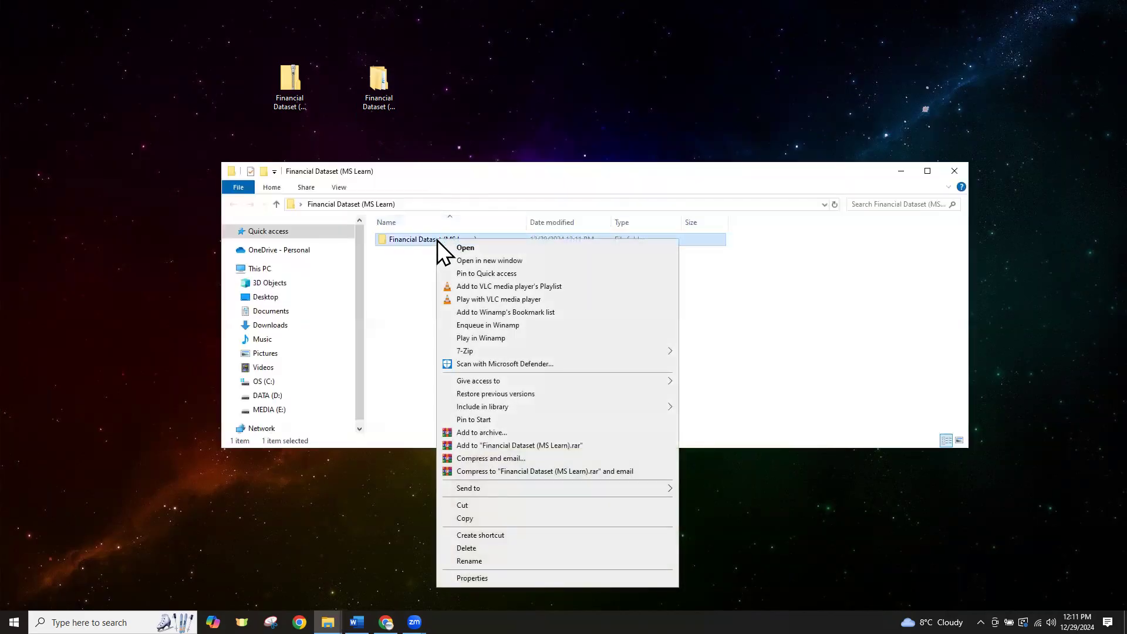
left_click(470, 505)
right_click(495, 75)
left_click(528, 129)
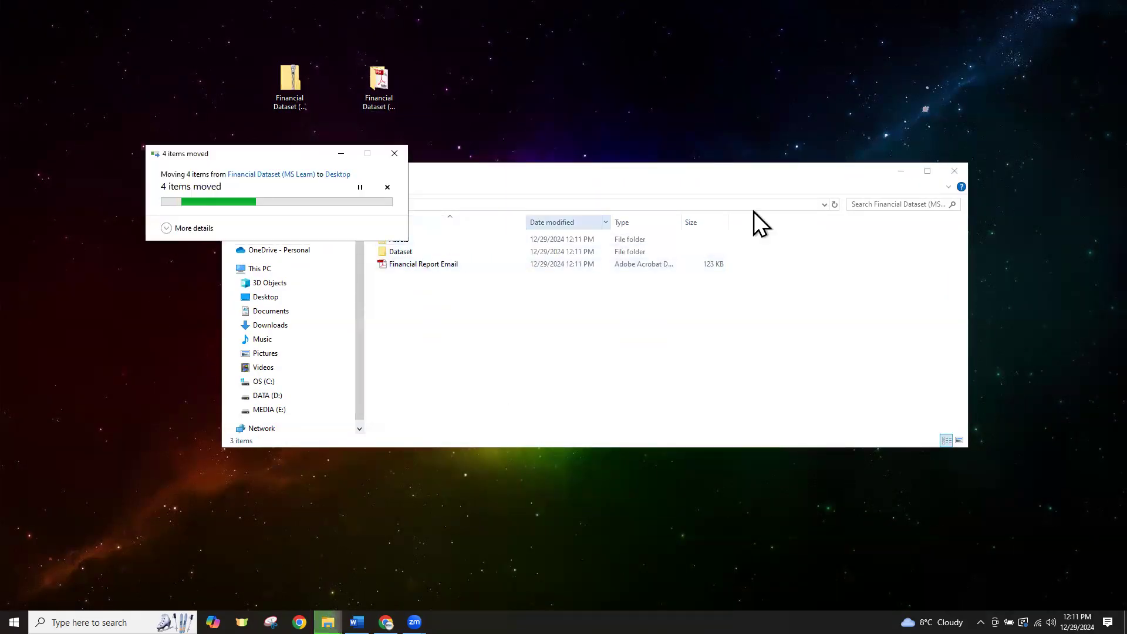
left_click(952, 172)
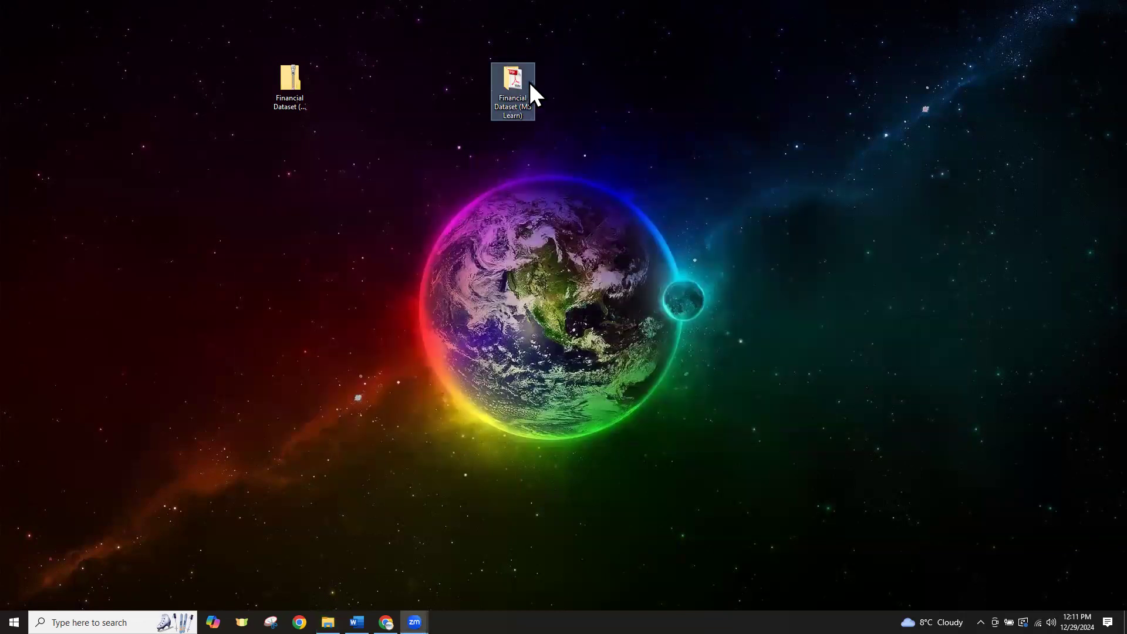
Open the Financial Dataset (MS Learn) folder on the desktop and look through its Assets and Dataset subfolders
double_click(529, 80)
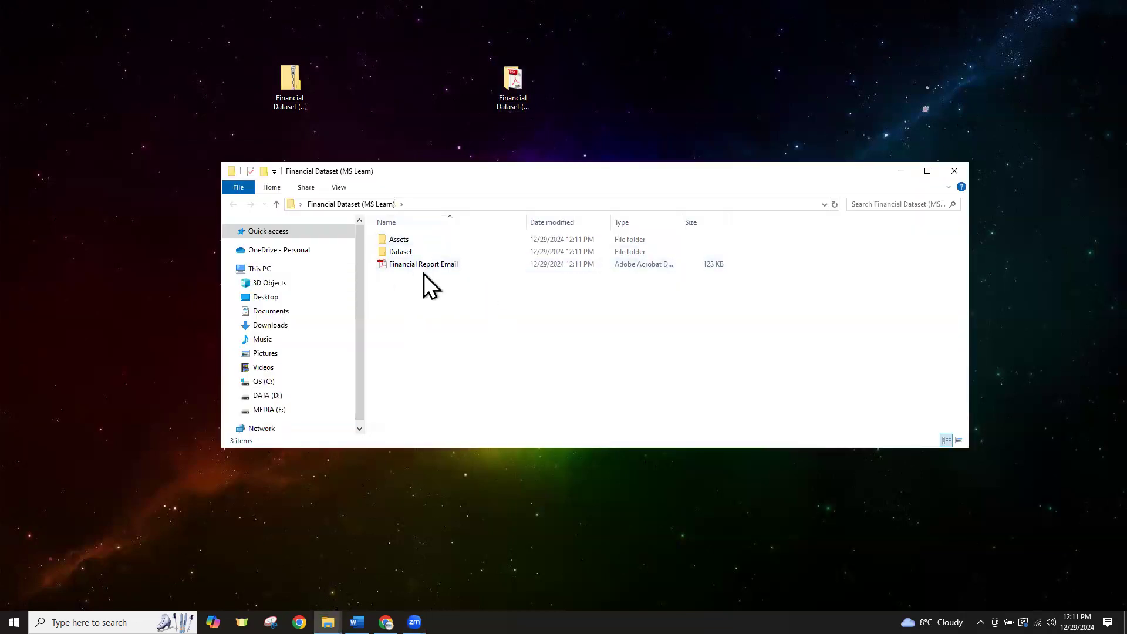
left_click(928, 172)
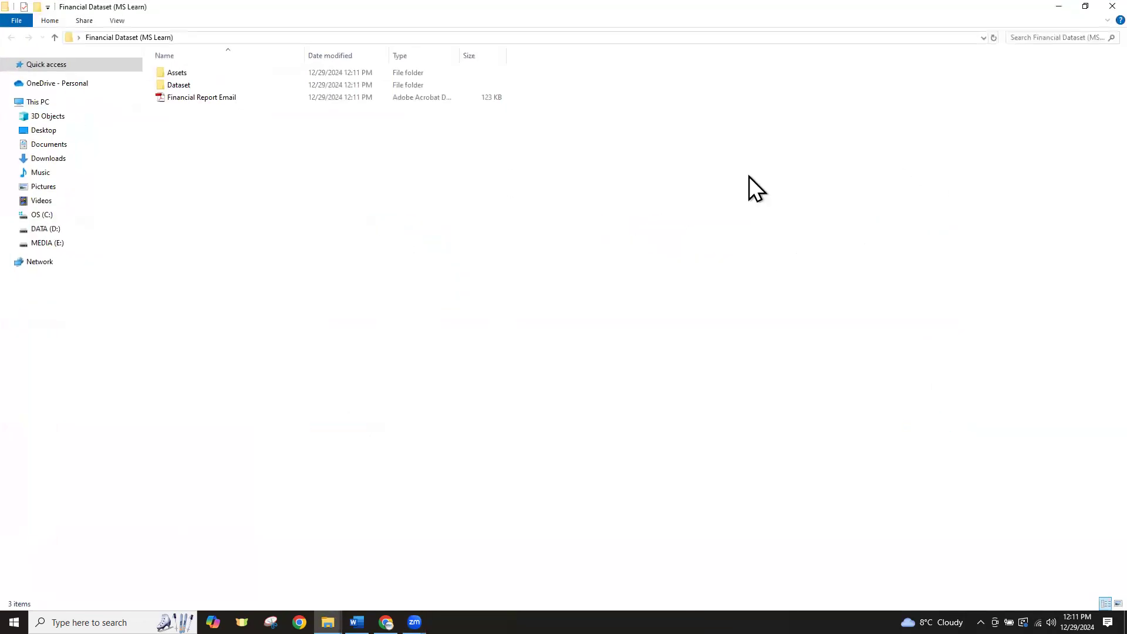
double_click(181, 76)
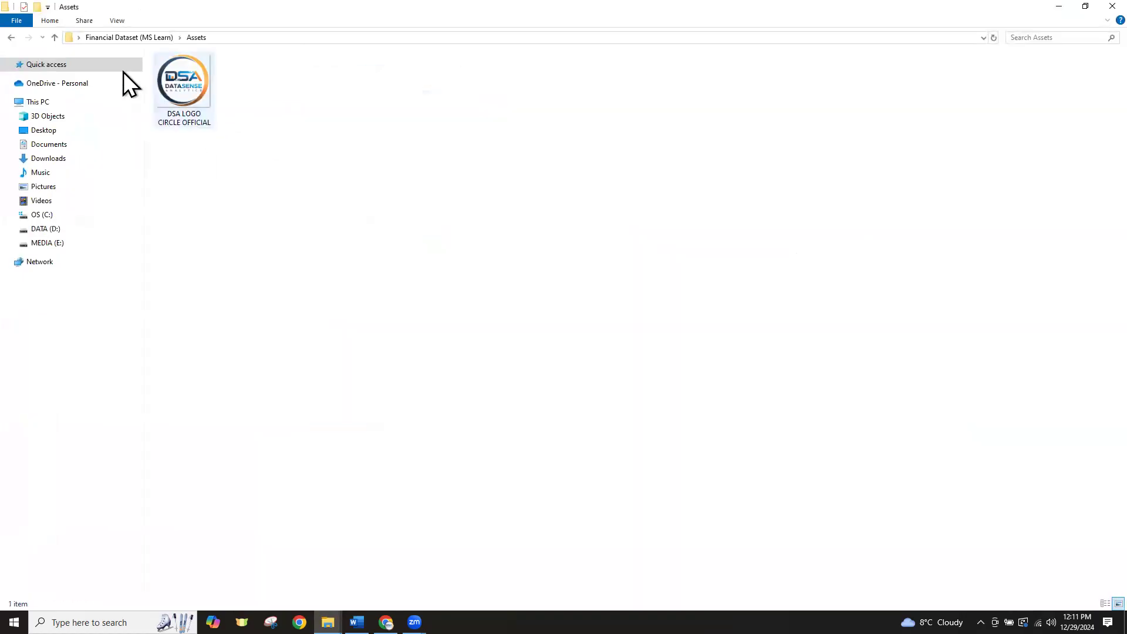
left_click(54, 39)
double_click(174, 87)
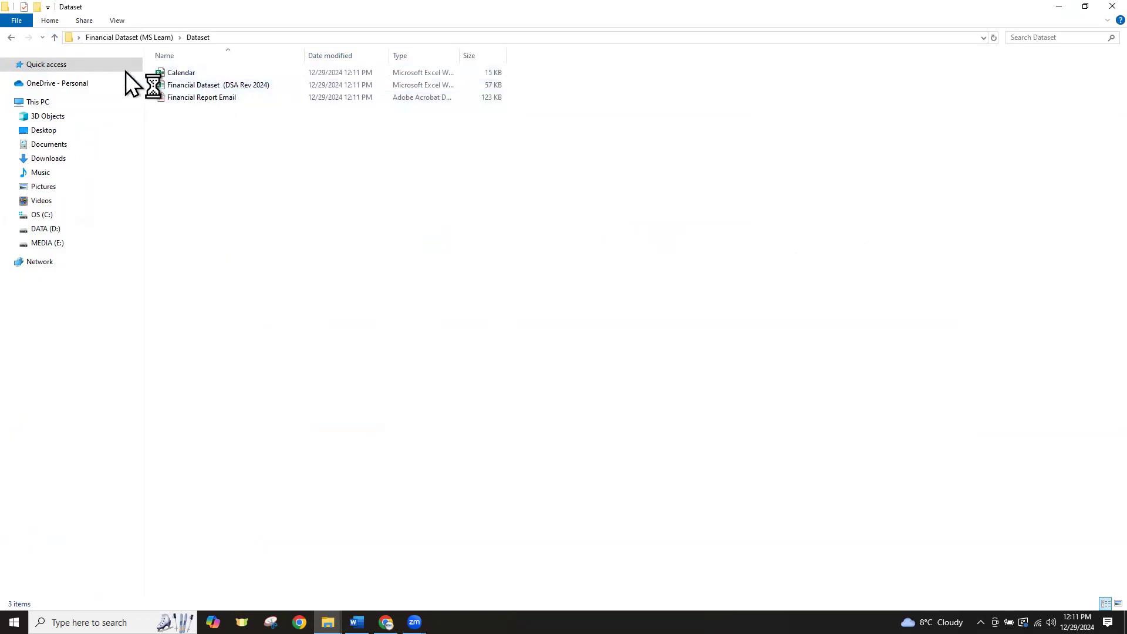
left_click(54, 37)
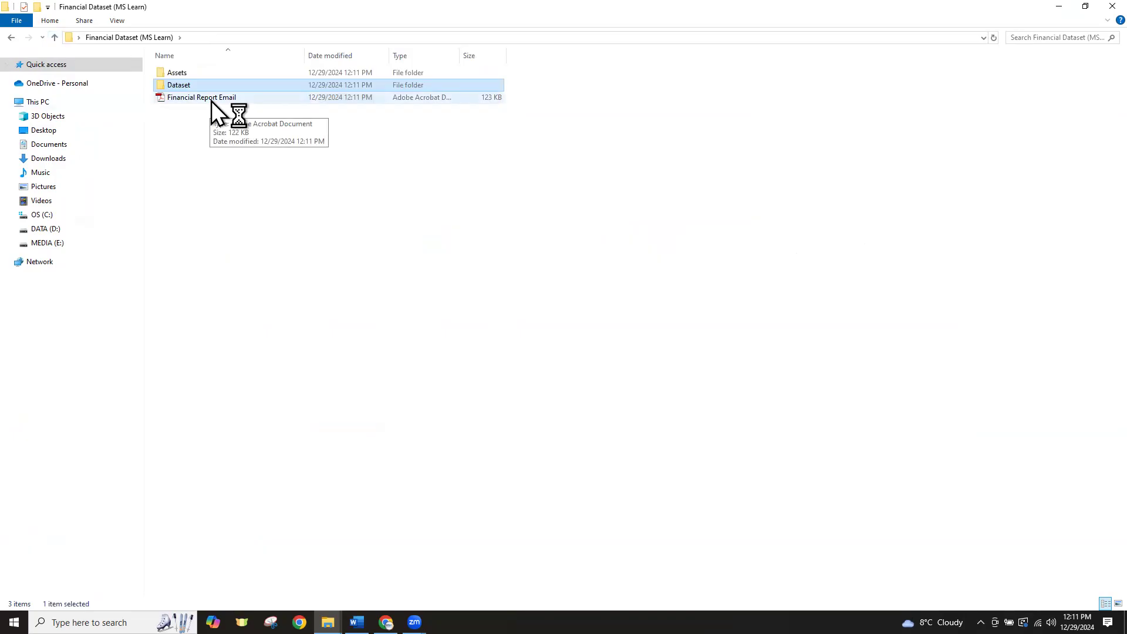
Open the Financial Report Email PDF, read the assignment and highlight the words "Financial Report and Dashboard"
left_click(212, 100)
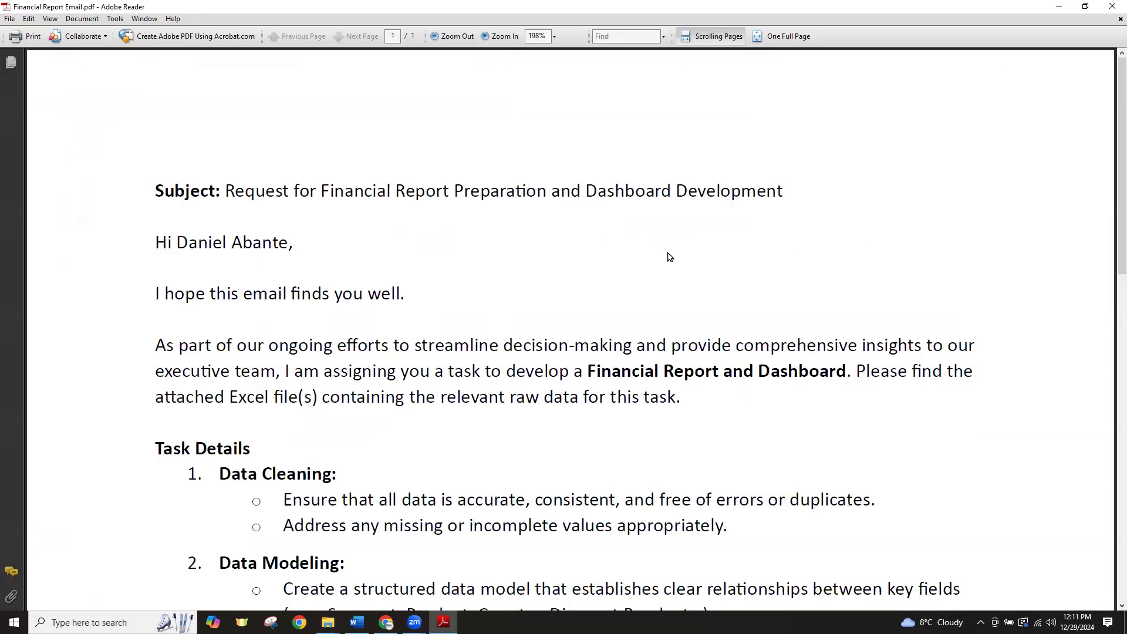
scroll(670, 257, "down", 2)
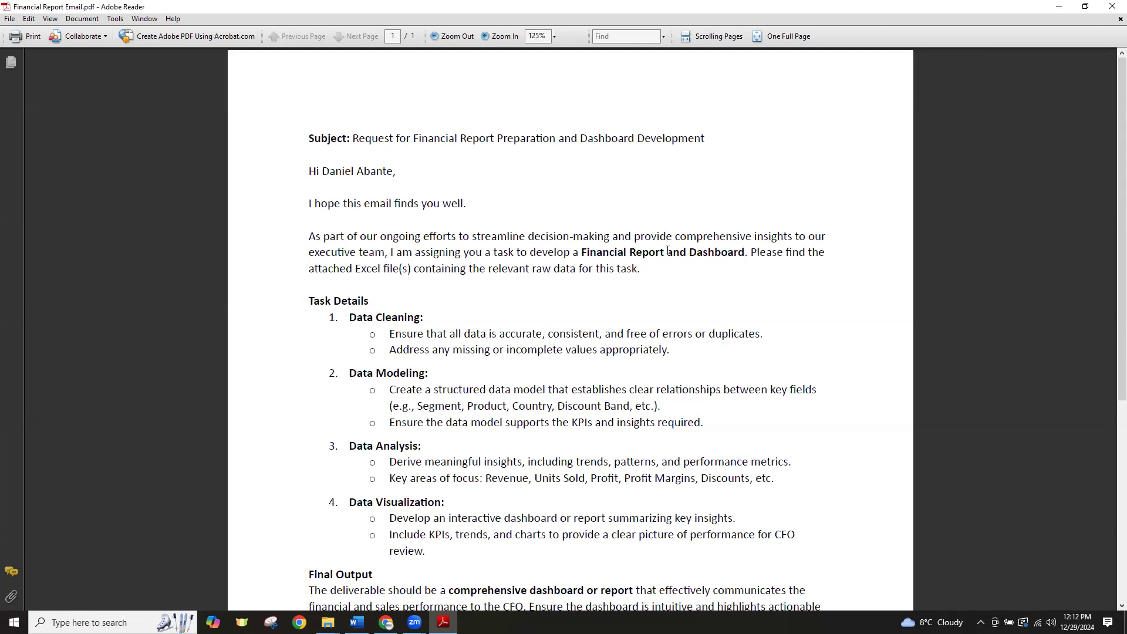
scroll(669, 251, "up", 1)
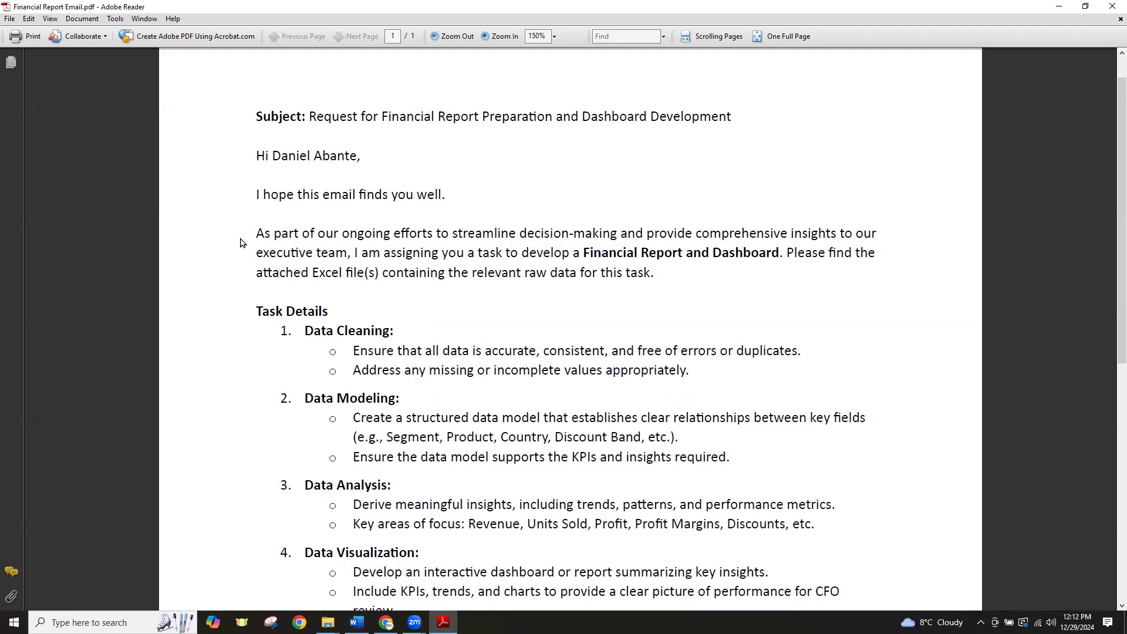
left_click_drag(584, 253, 781, 255)
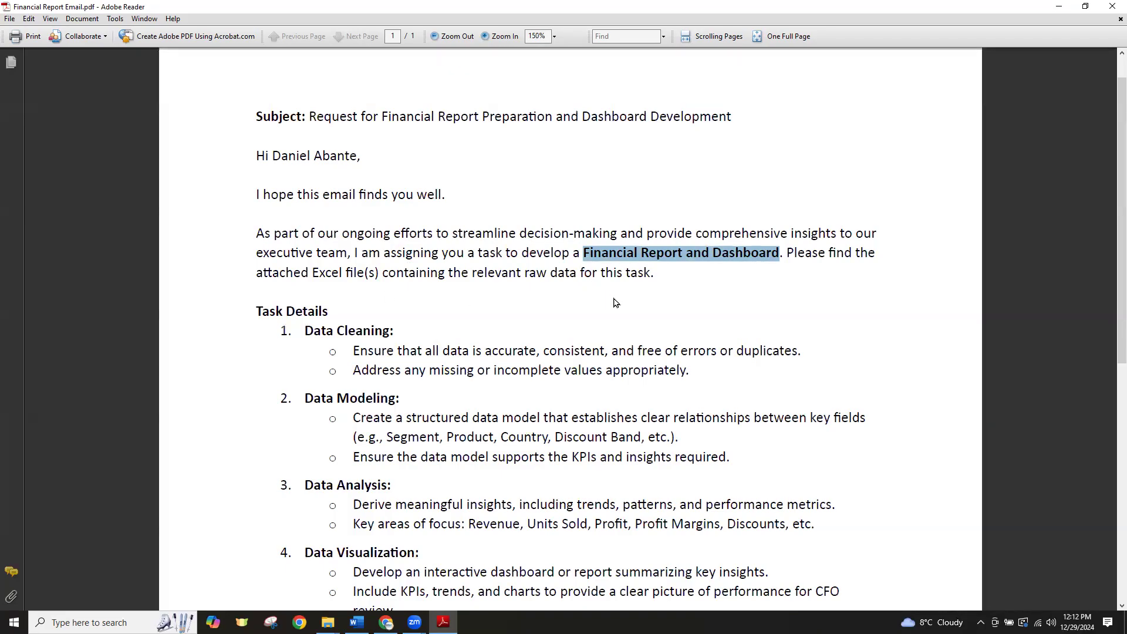
Open the Financial Dataset (DSA Rev 2024) workbook from the Dataset folder, dismiss the document recovery list and examine the data at 115% zoom
key("alt+Tab")
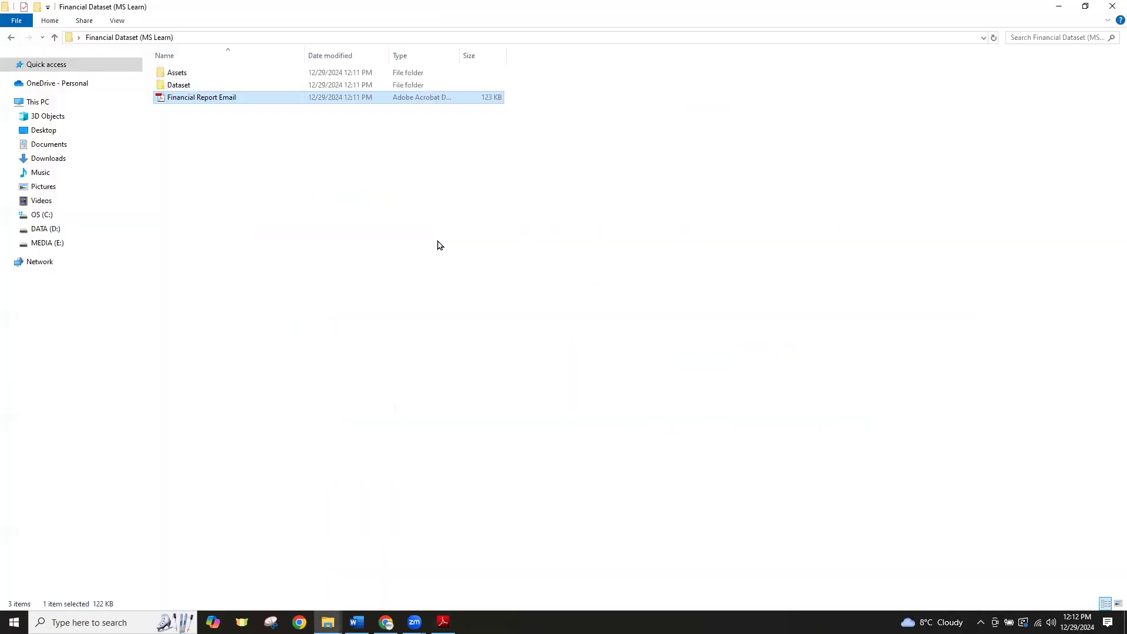
double_click(181, 84)
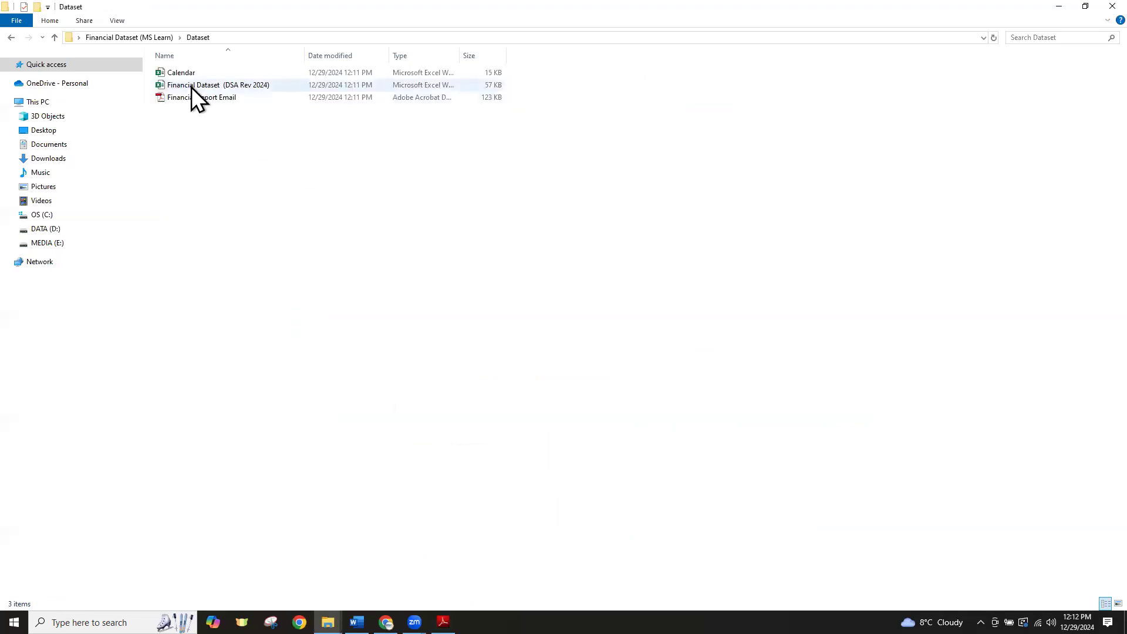
left_click(194, 86)
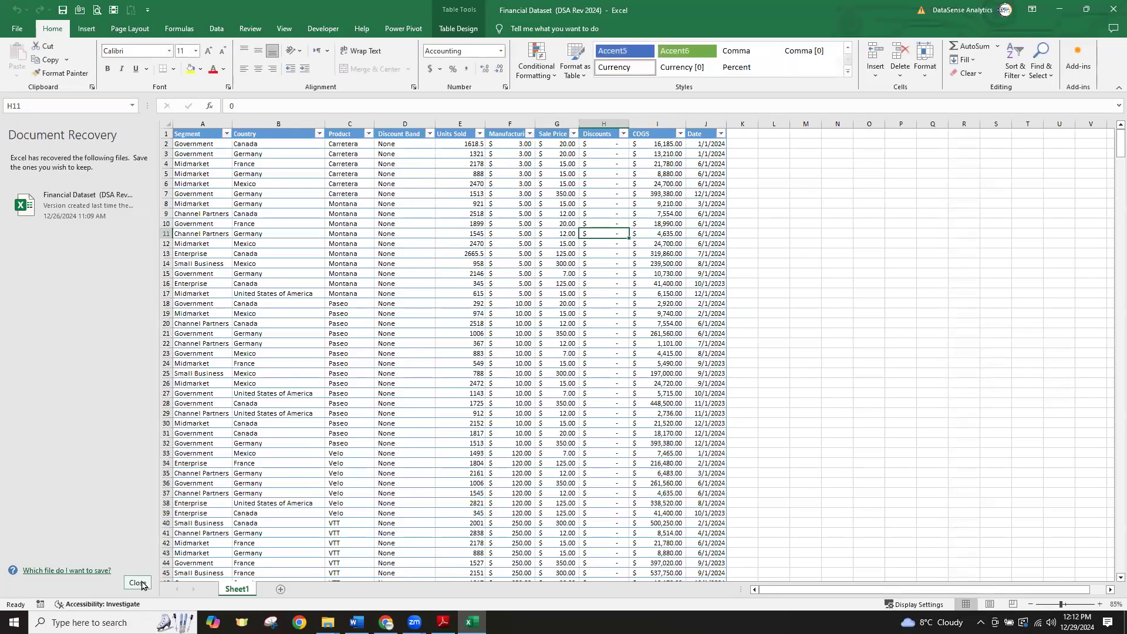
left_click(141, 581)
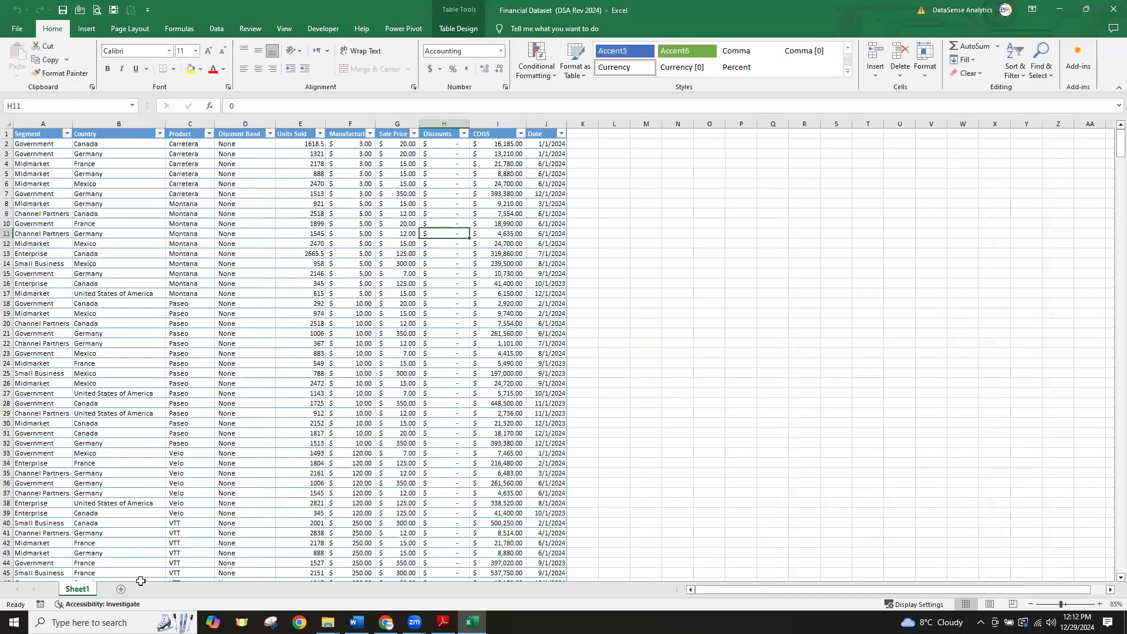
scroll(462, 417, "up", 2, "ctrl")
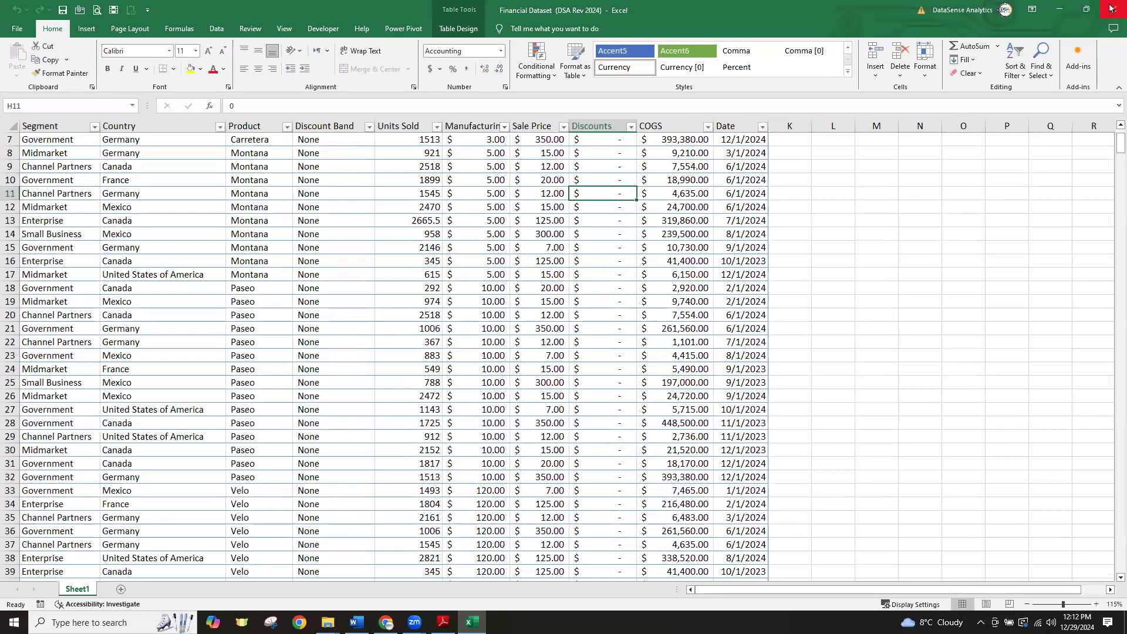
Close the workbook, return to the Financial Report Email PDF and highlight the Data Cleaning, Data Modeling, Data Analysis and Data Visualization headings in turn
left_click(1112, 8)
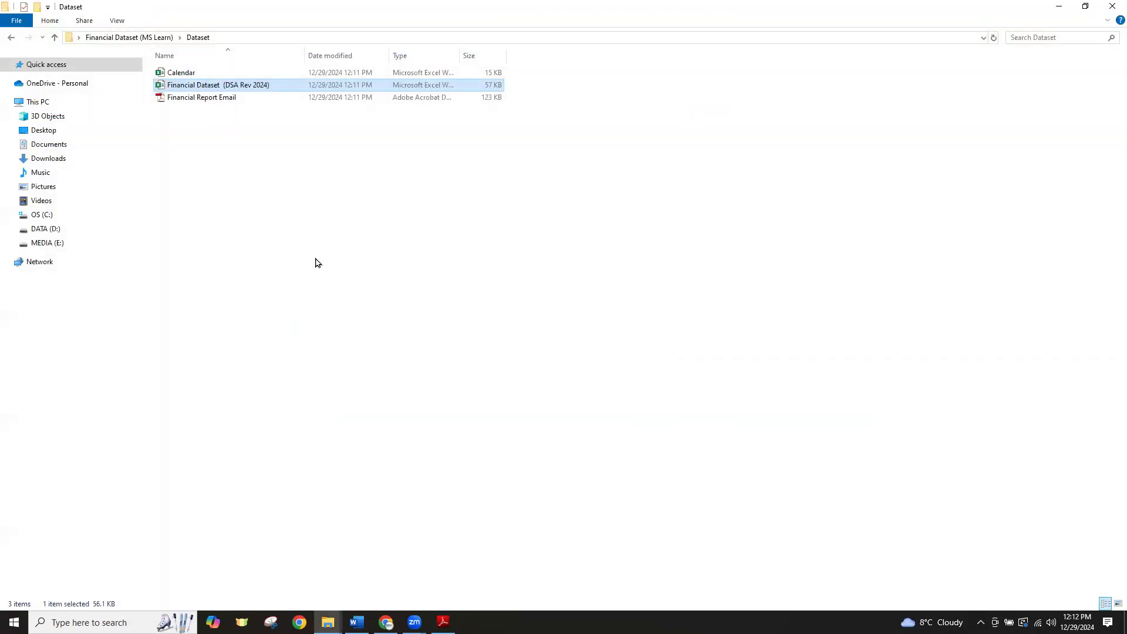
left_click(444, 622)
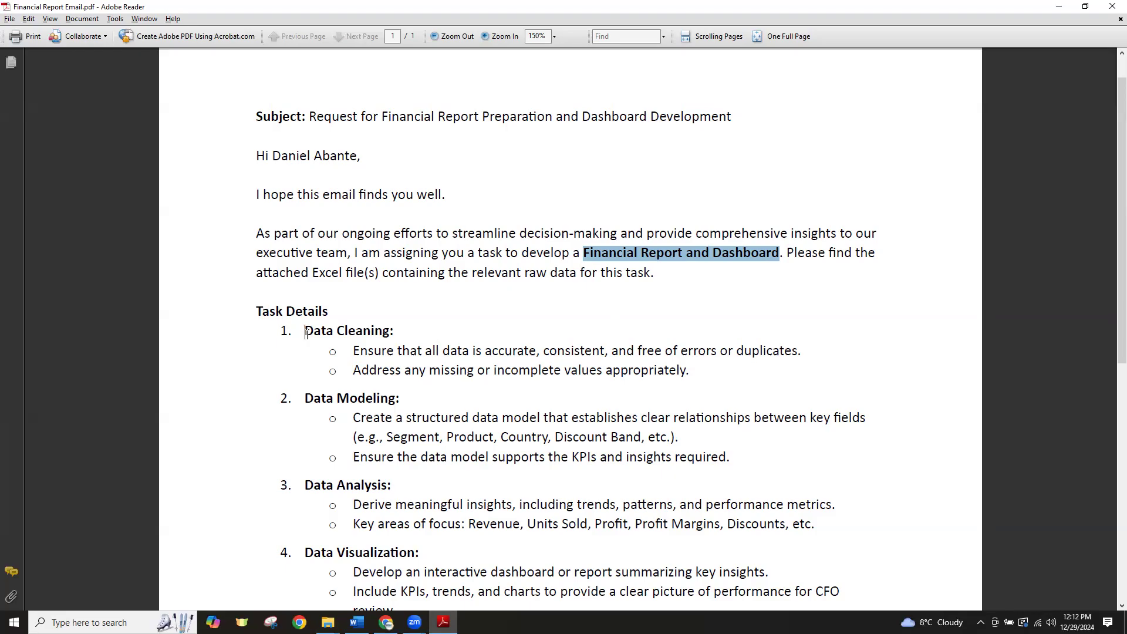
left_click_drag(304, 334, 395, 333)
scroll(330, 372, "down", 1)
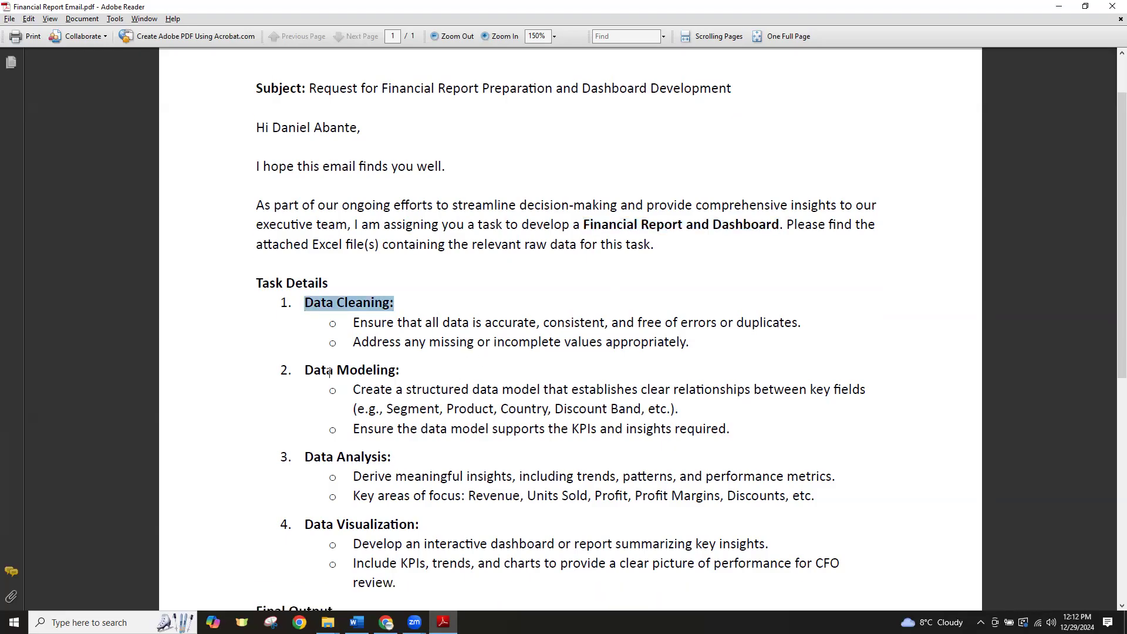
left_click_drag(297, 370, 403, 370)
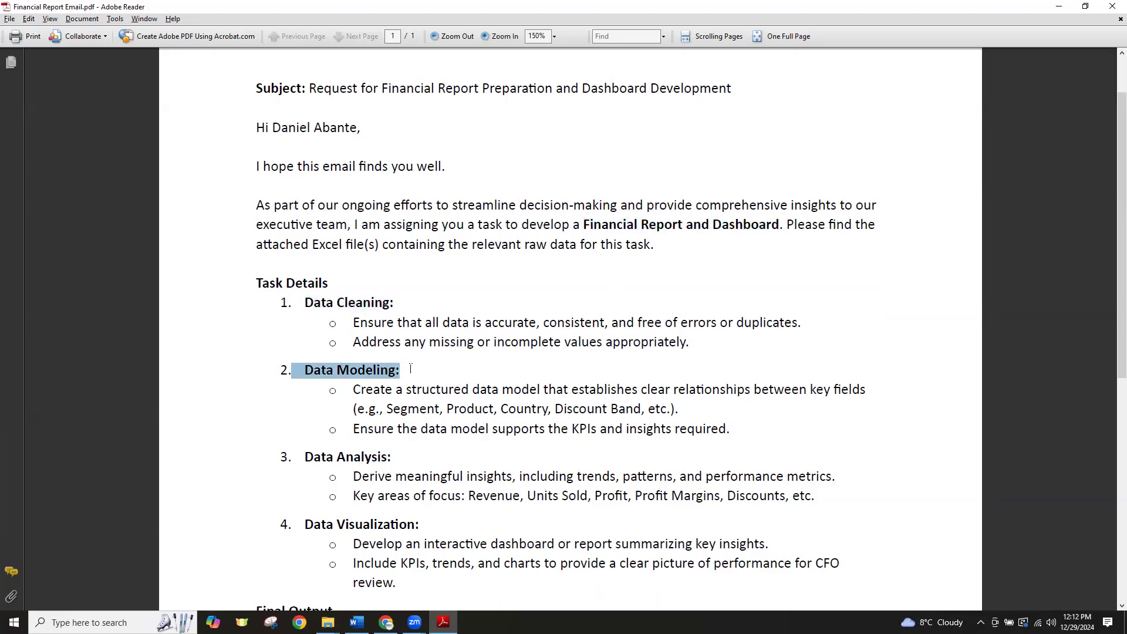
scroll(327, 431, "down", 1)
left_click_drag(303, 430, 393, 430)
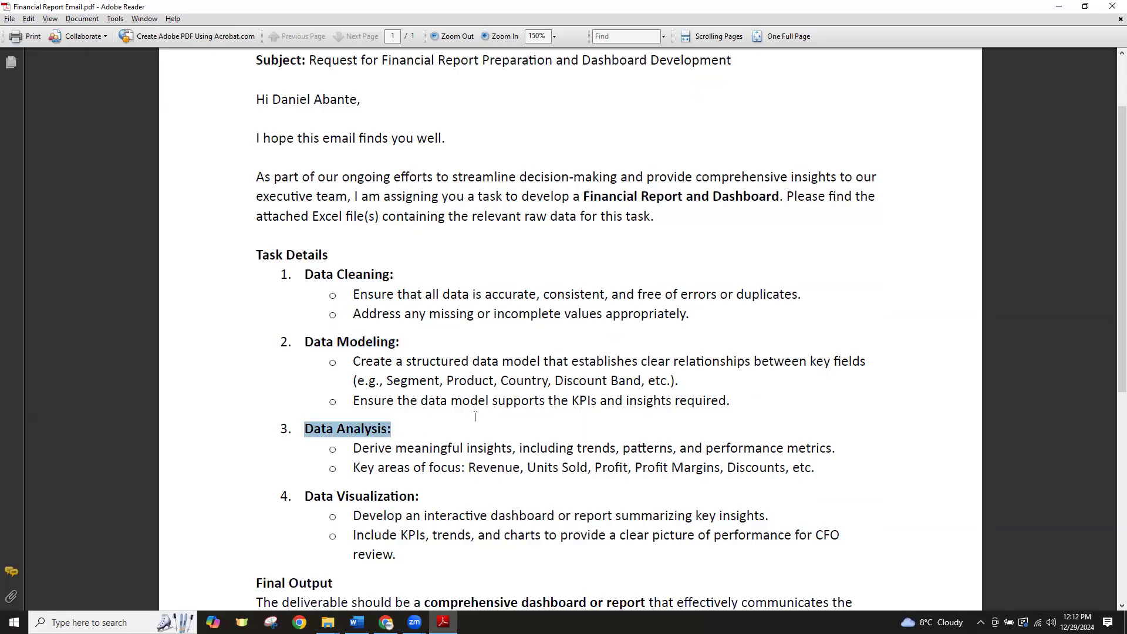
scroll(441, 429, "down", 2)
left_click_drag(301, 443, 488, 461)
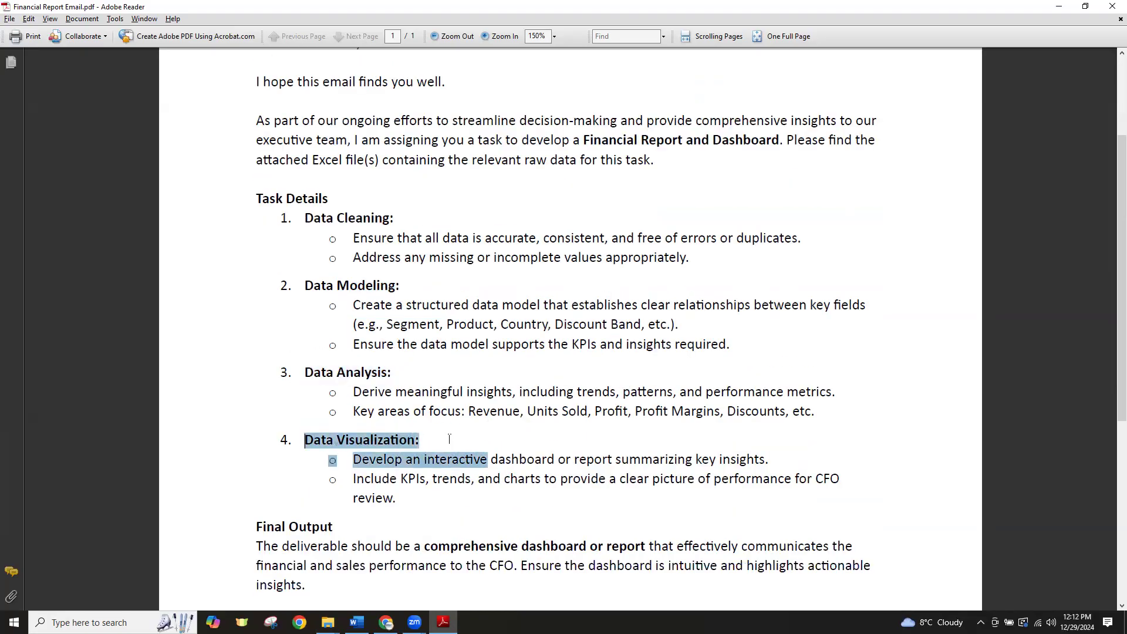
left_click(409, 440)
Read the email's Final Output and Deadline sections, highlight "before the end of the day", and close the PDF
scroll(409, 440, "down", 5)
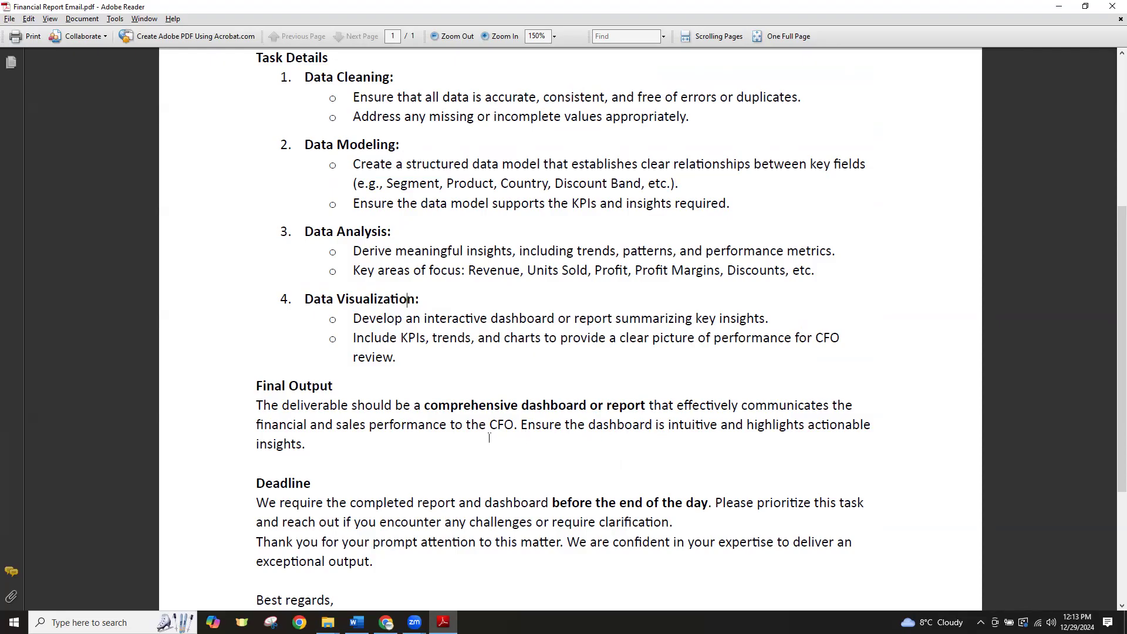
scroll(489, 437, "down", 3)
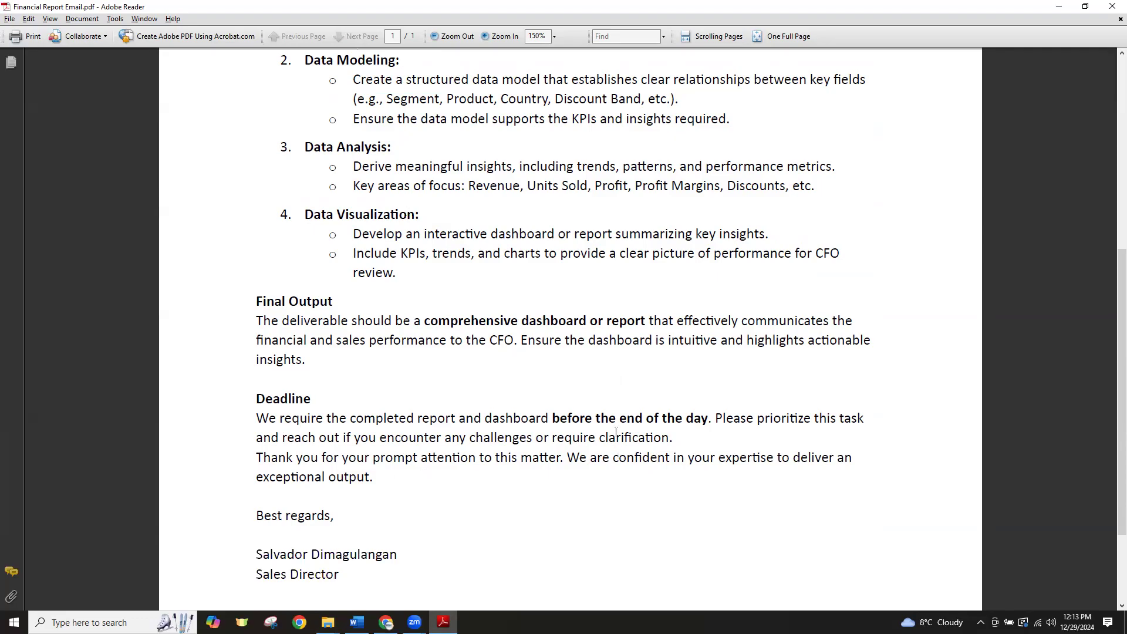
left_click_drag(712, 419, 555, 418)
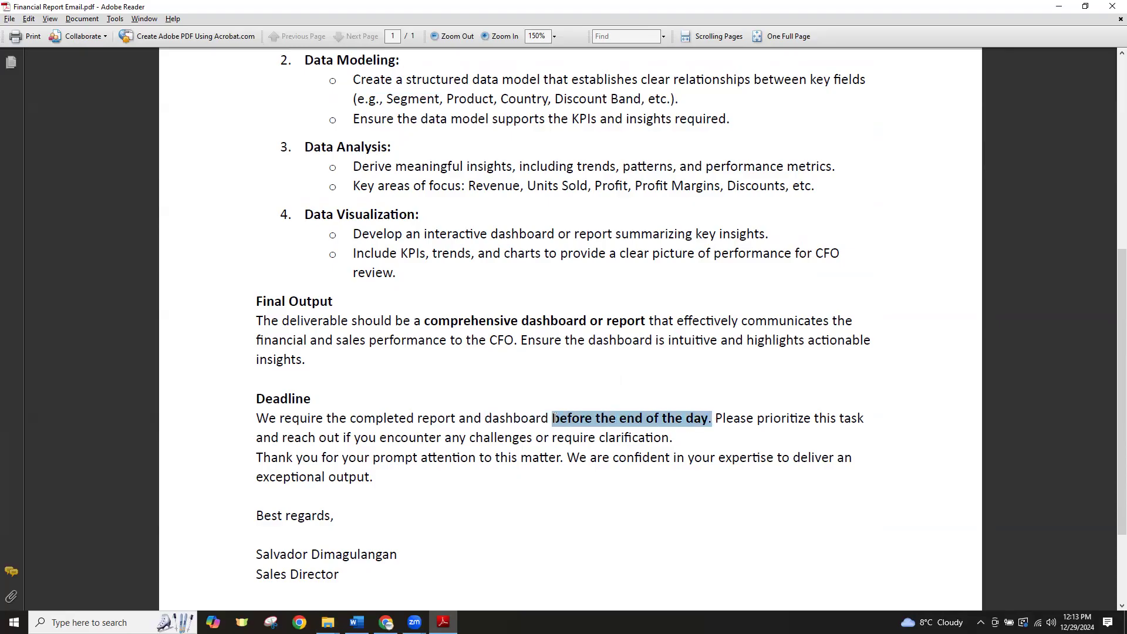
left_click(710, 440)
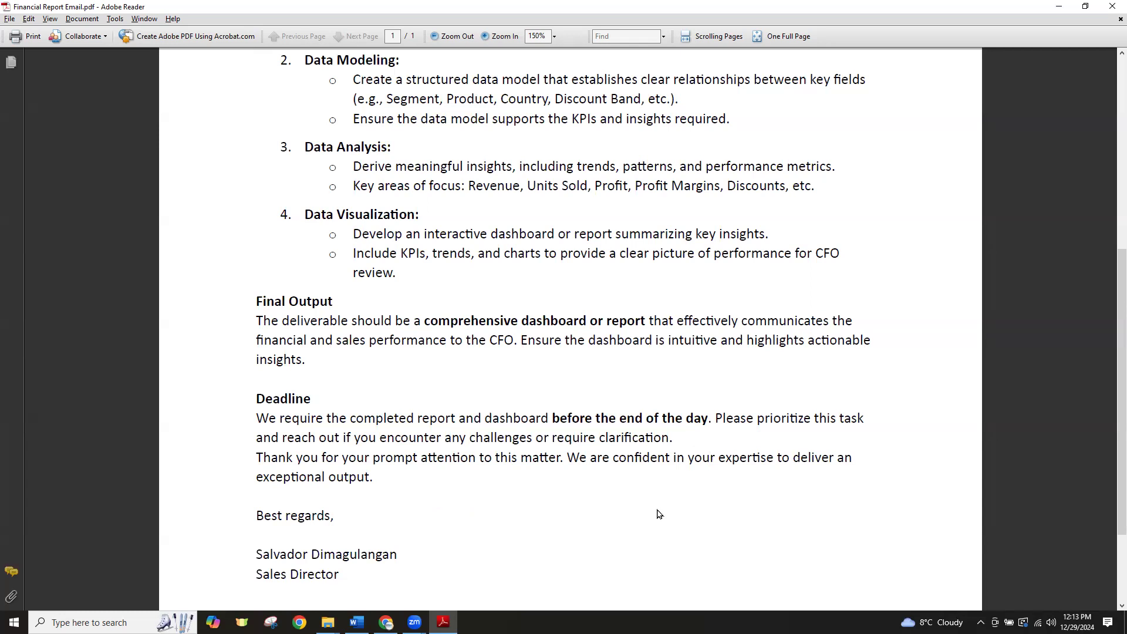
scroll(659, 514, "down", 1)
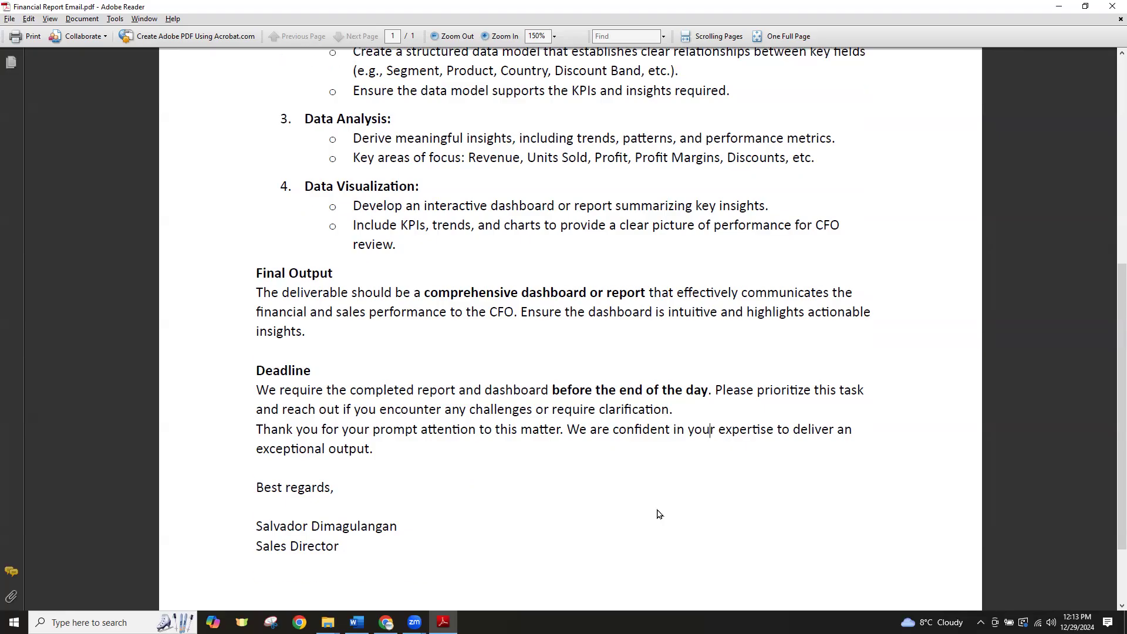
scroll(659, 514, "up", 3)
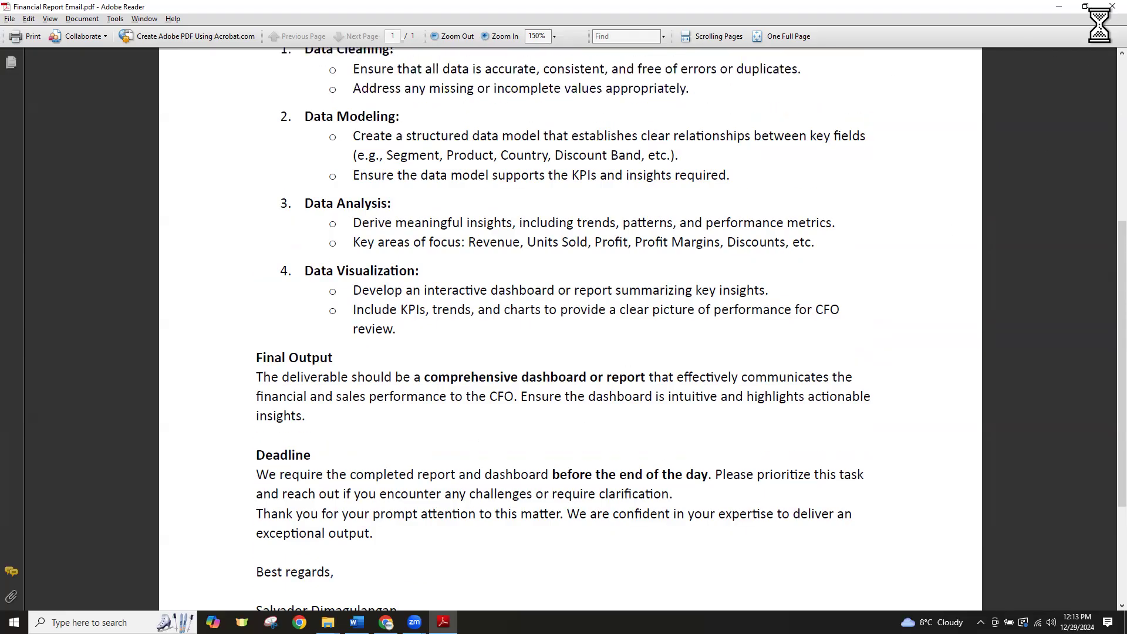
left_click(1112, 7)
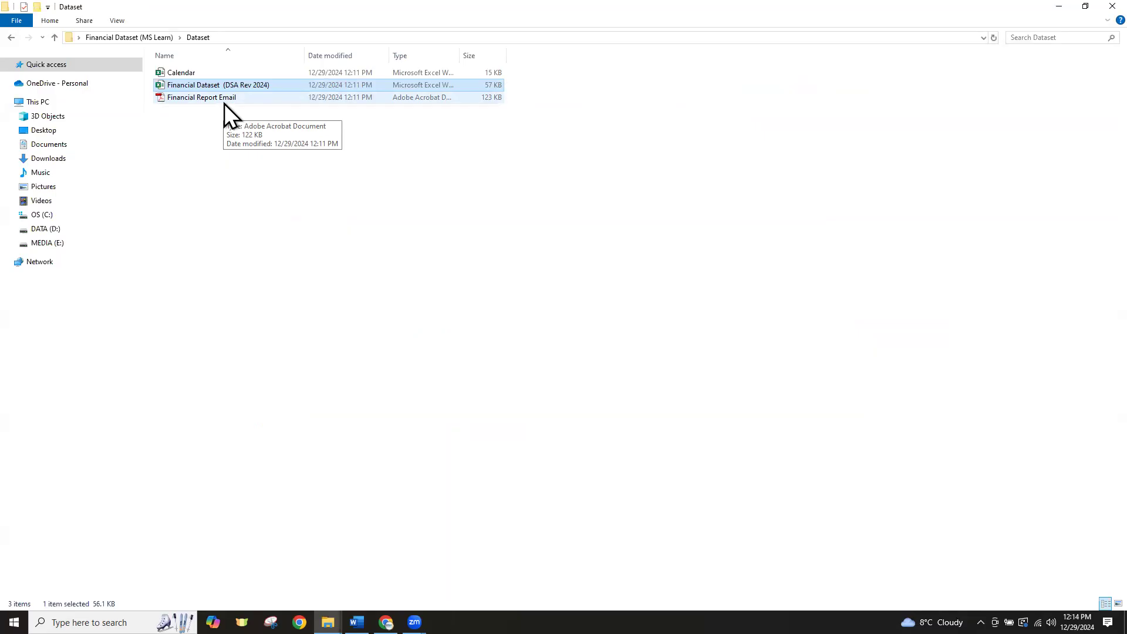
Go up to the Financial Dataset (MS Learn) folder, switch to the Facebook post in Chrome, highlight "2. How to download Power BI" and enlarge the page
left_click(54, 37)
left_click(300, 622)
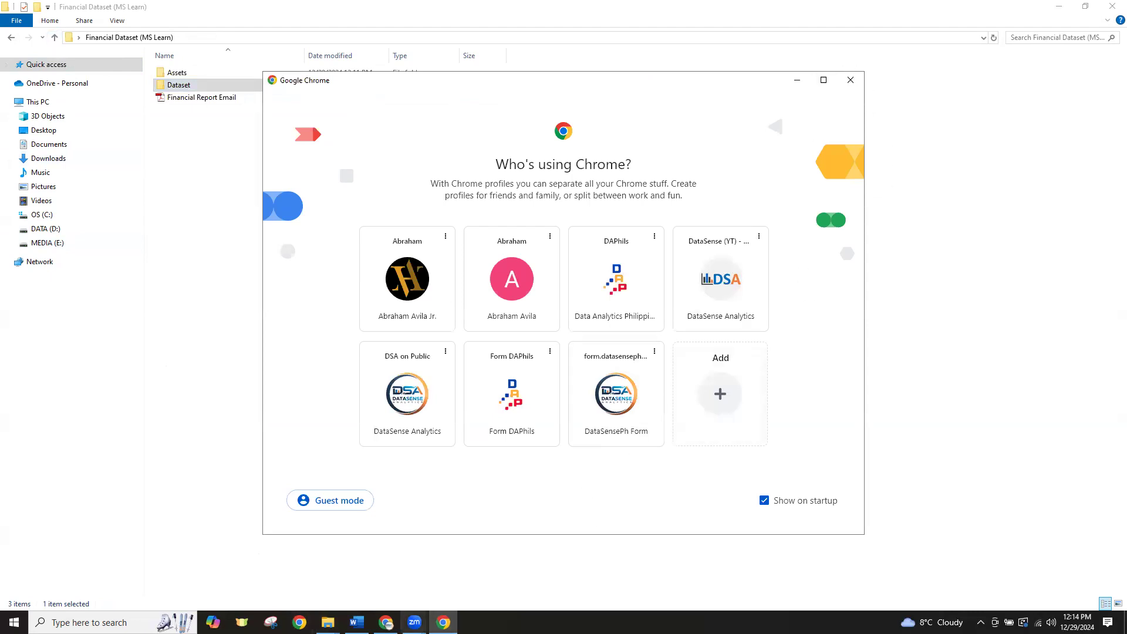
left_click(850, 79)
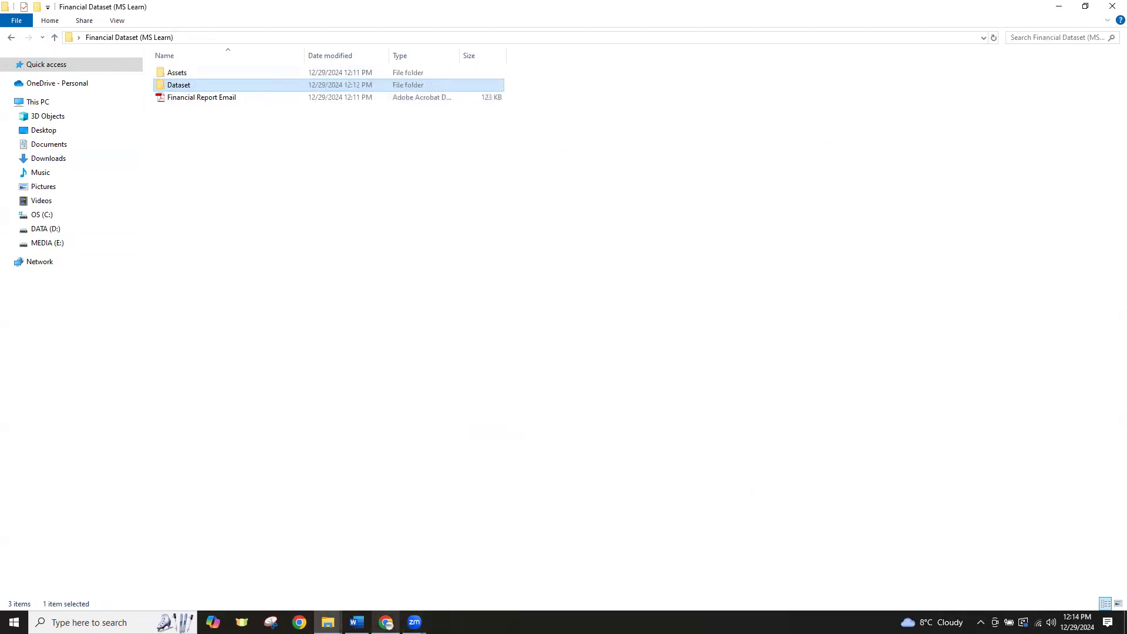
left_click(386, 622)
left_click(112, 12)
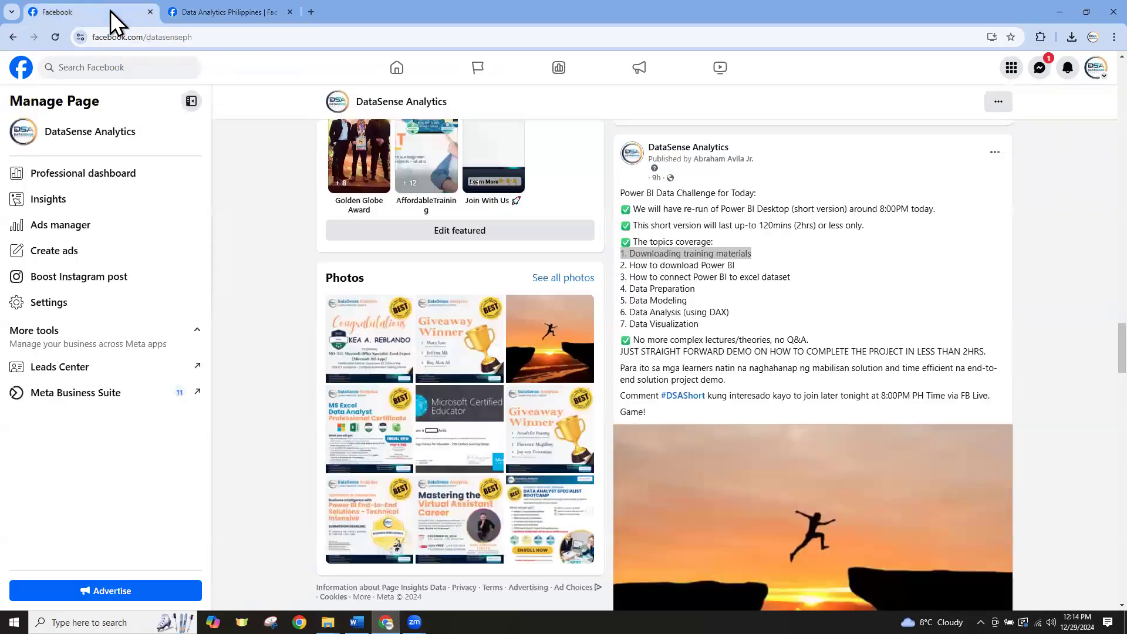
left_click_drag(736, 266, 621, 266)
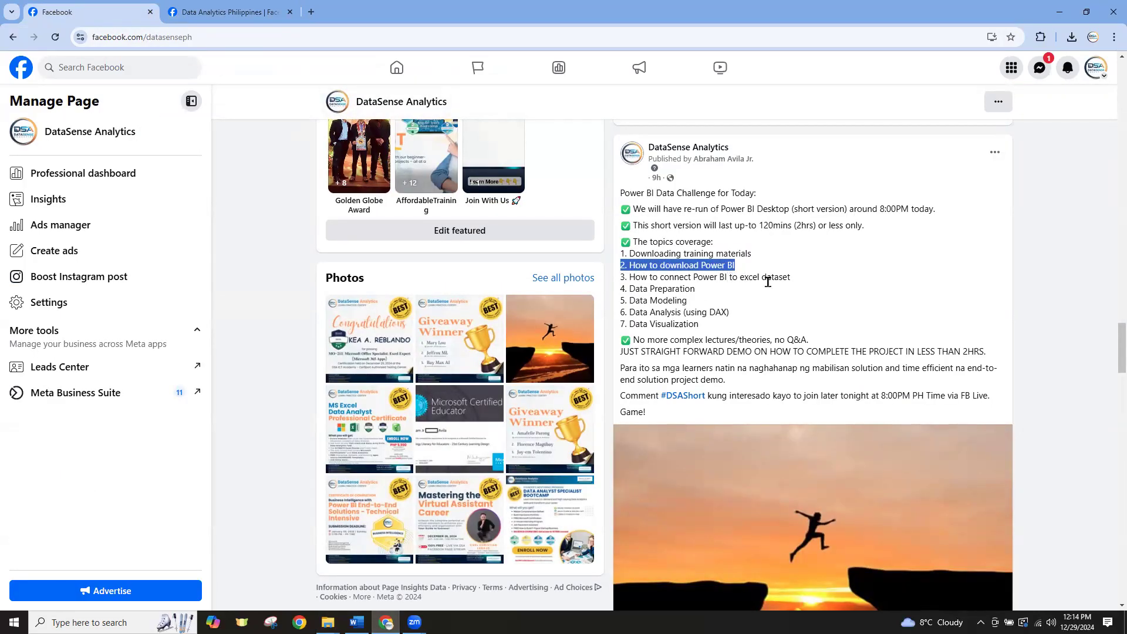
key("ctrl+plus")
key("ctrl+plus")
key("ctrl+plus")
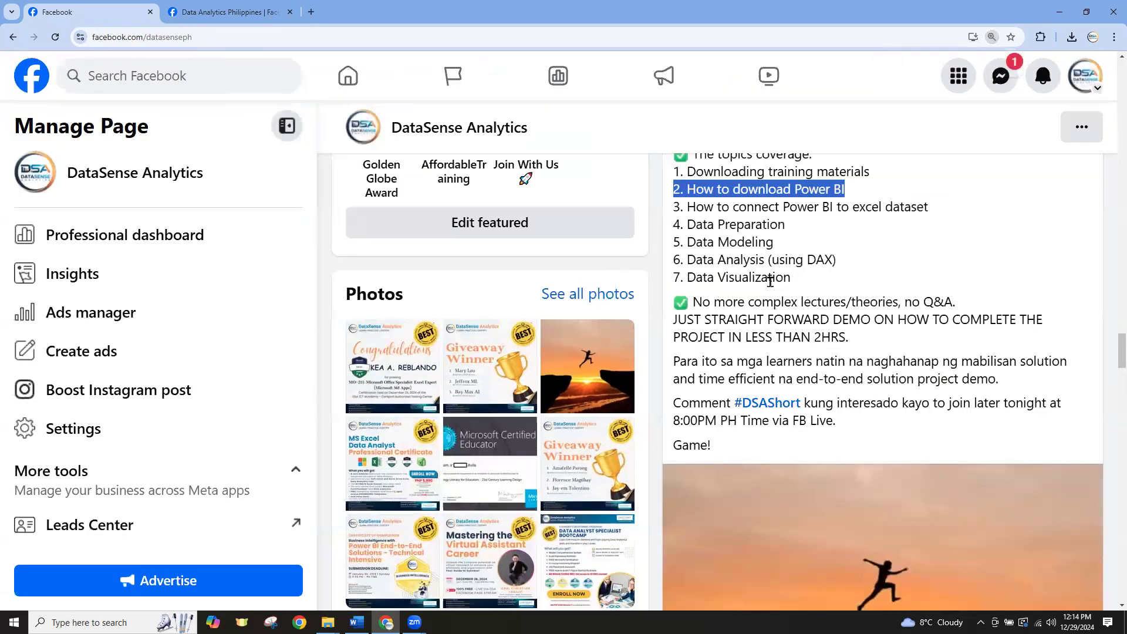
scroll(770, 283, "up", 1)
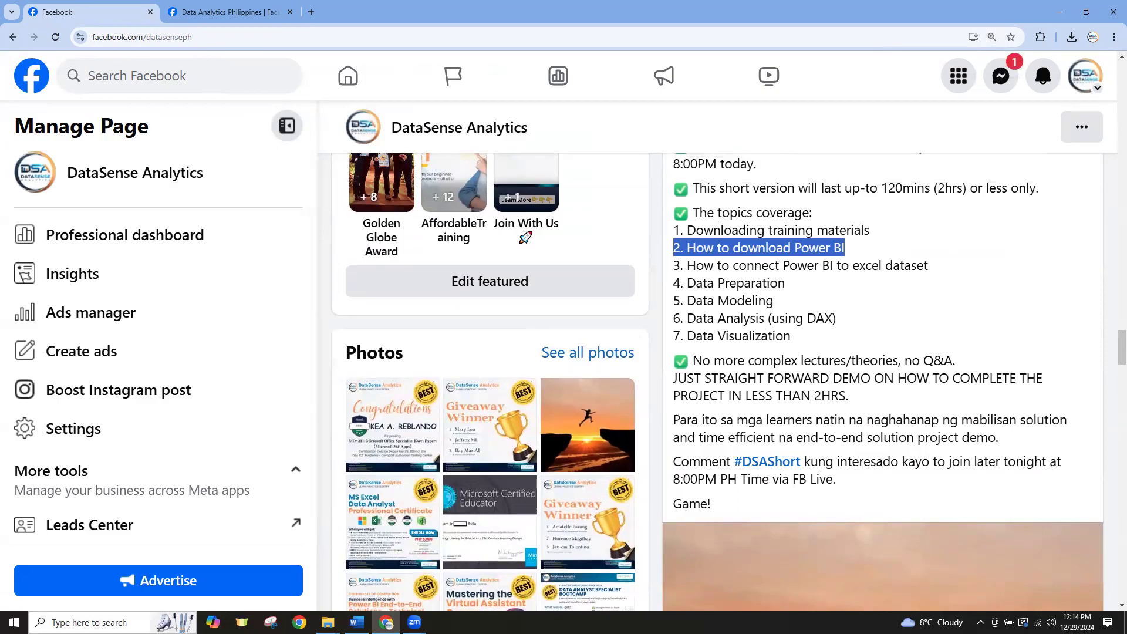
Open Microsoft Store, search for "power bi", view the Power BI Desktop app page and close the store
left_click(88, 622)
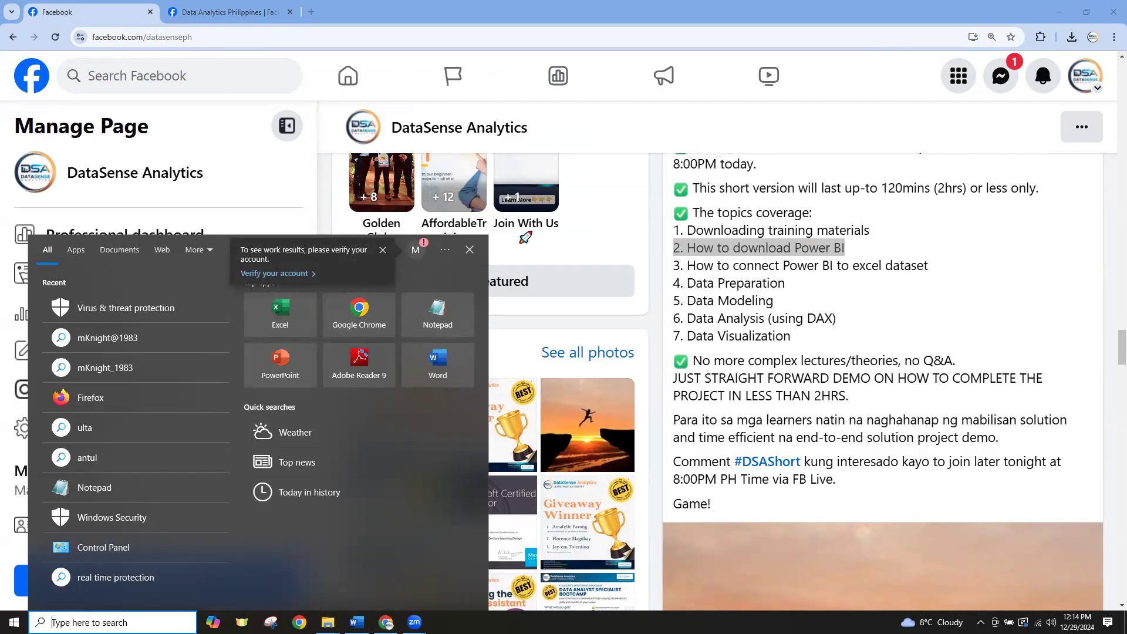
type("store")
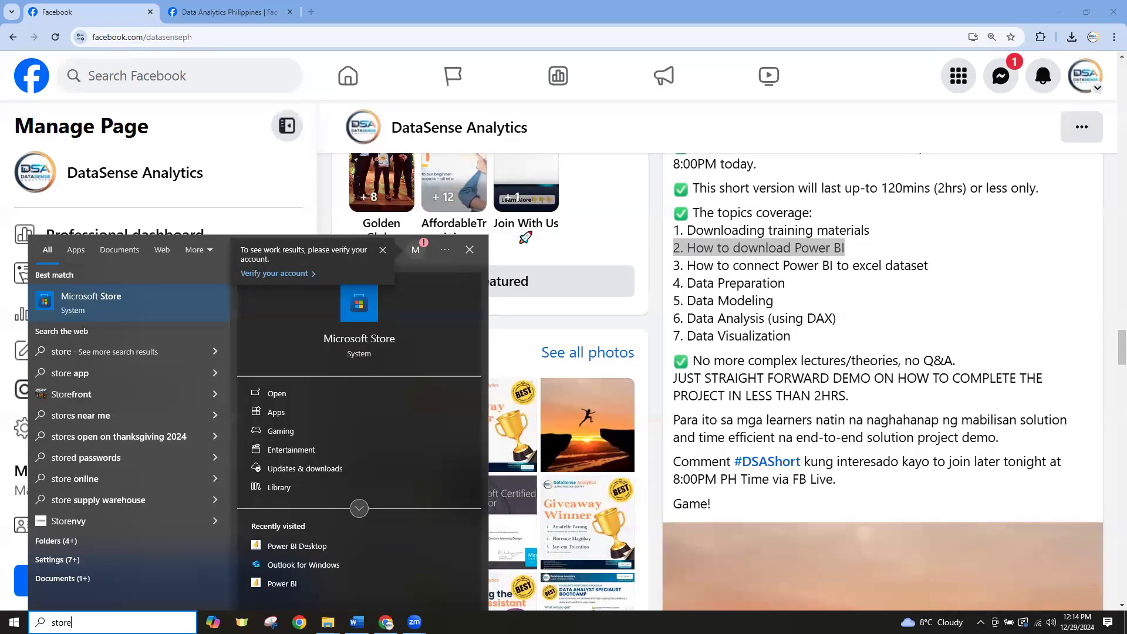
left_click(123, 304)
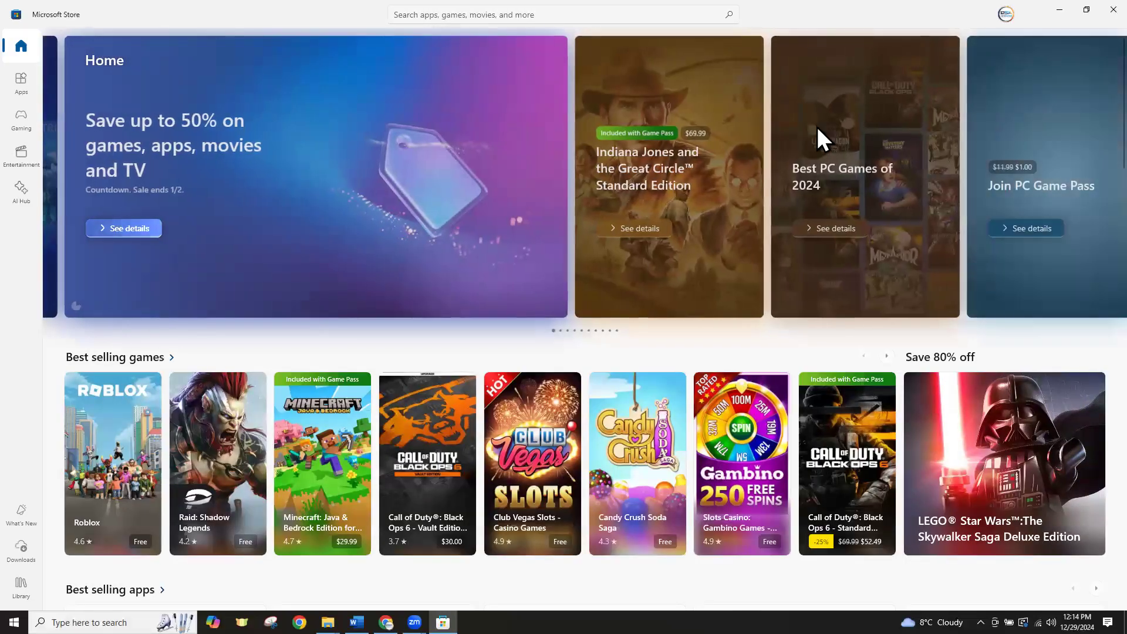
left_click(432, 23)
type("power bi")
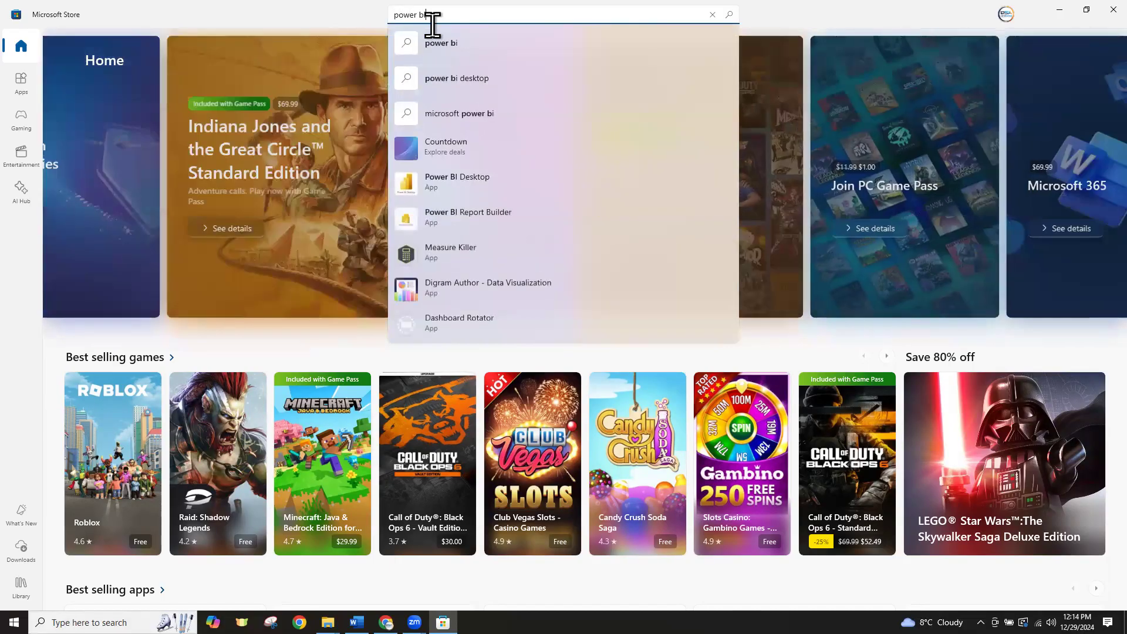
left_click(459, 183)
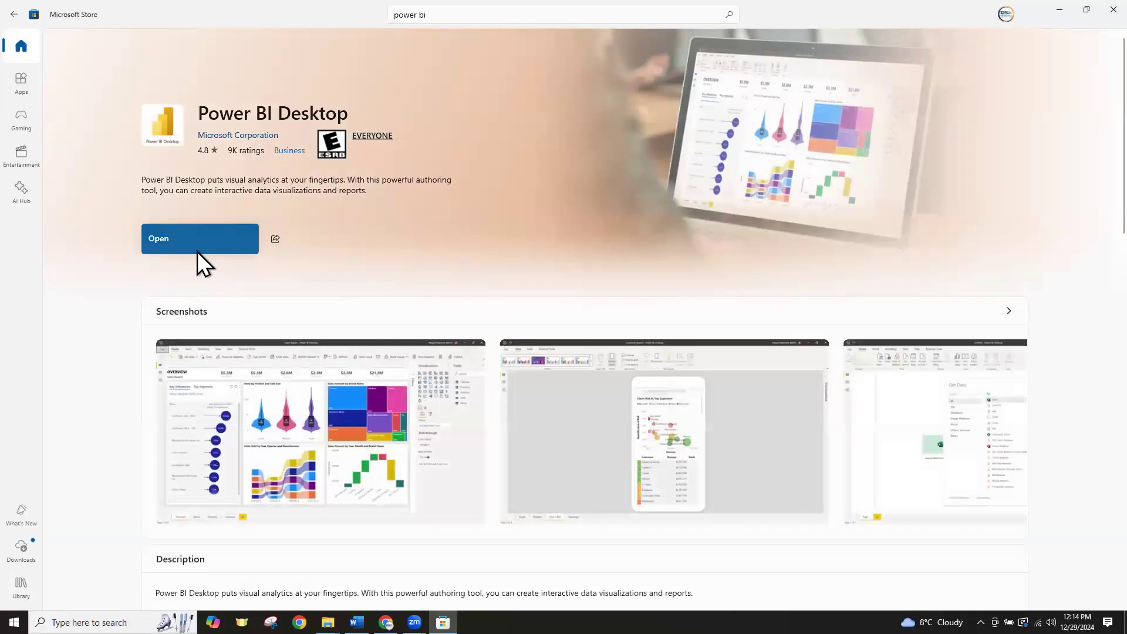
left_click(197, 251)
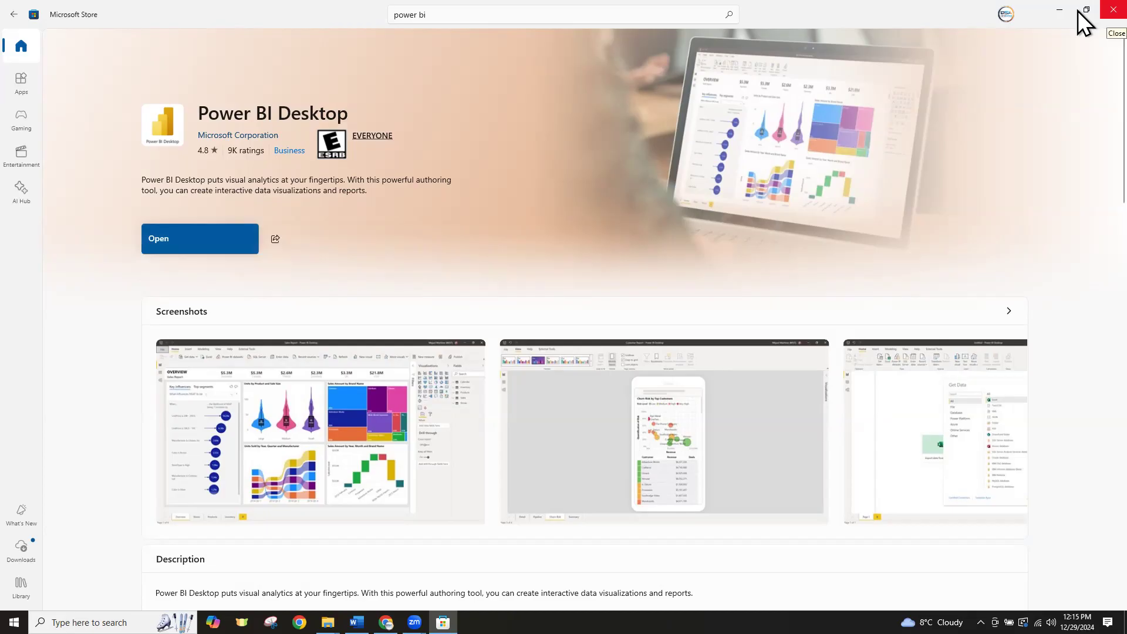
left_click(1113, 9)
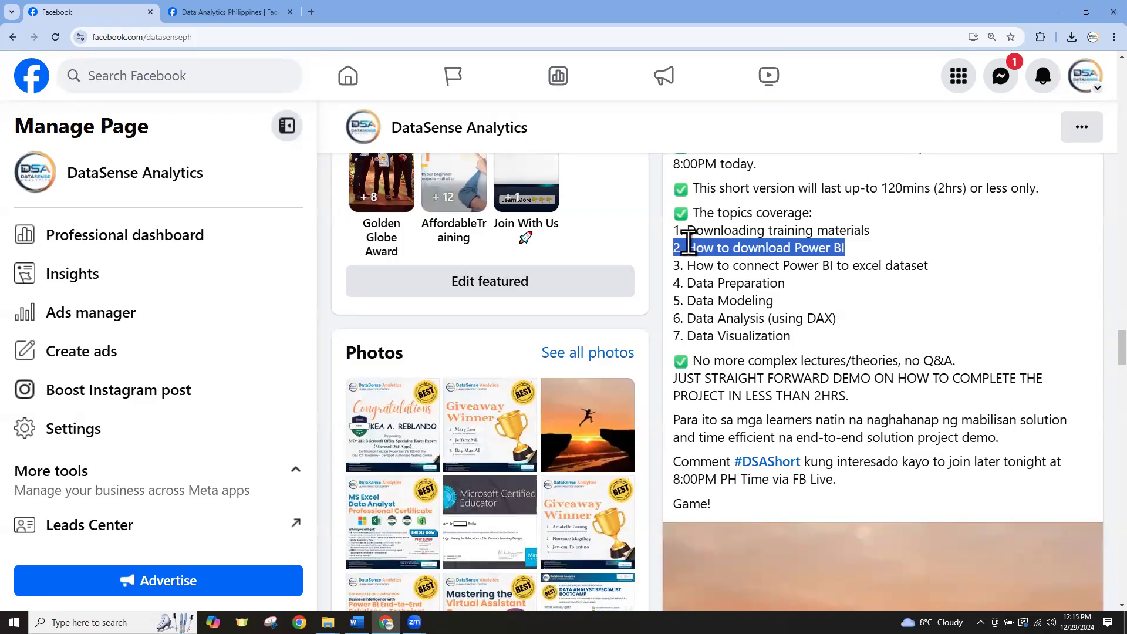
Search Windows for "power bi", launch Power BI Desktop and start a blank report
left_click(88, 623)
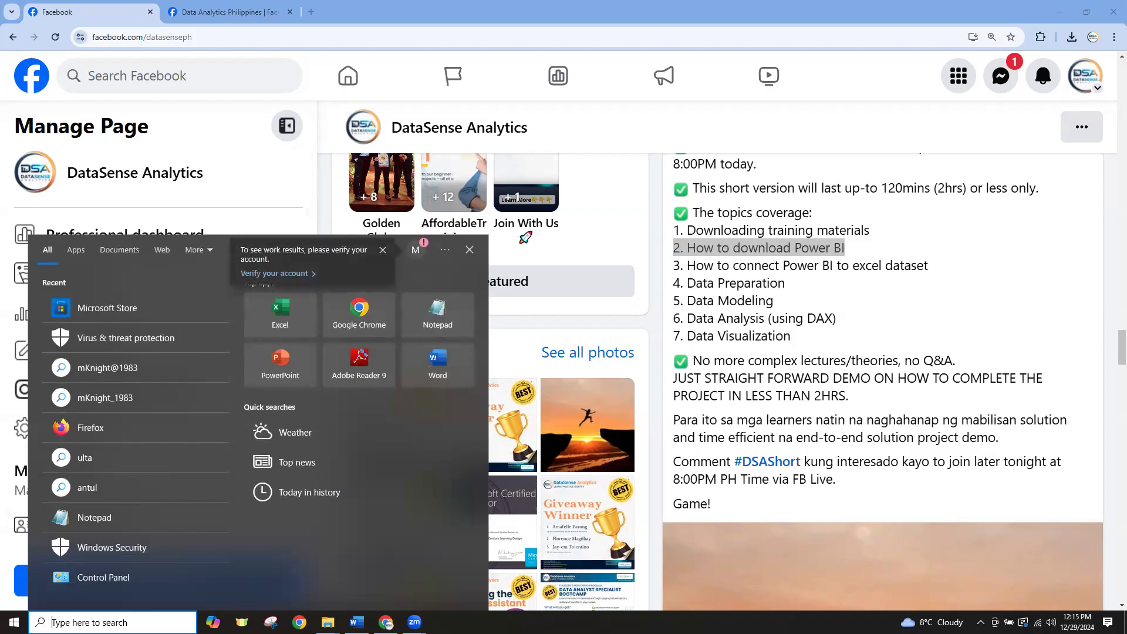
type("power bi")
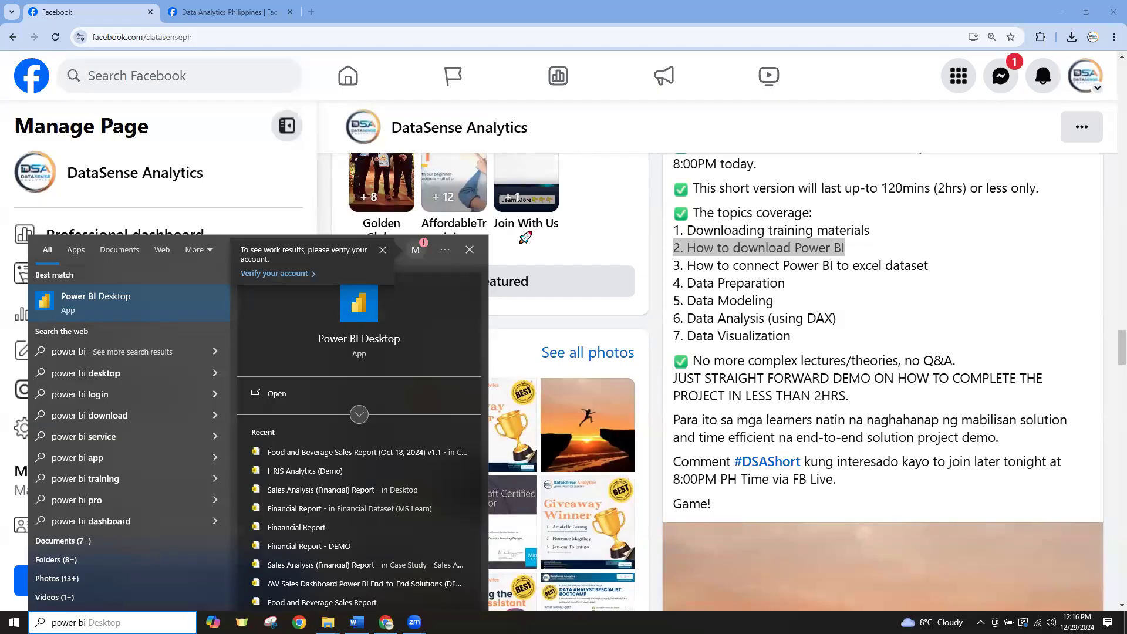
left_click(126, 311)
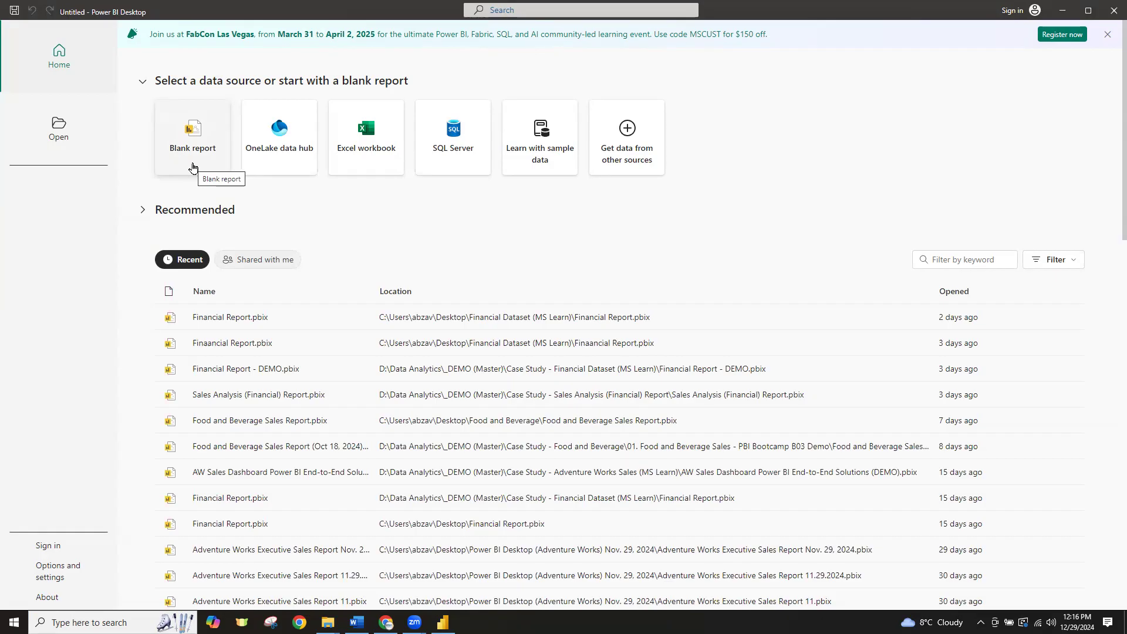
left_click(192, 167)
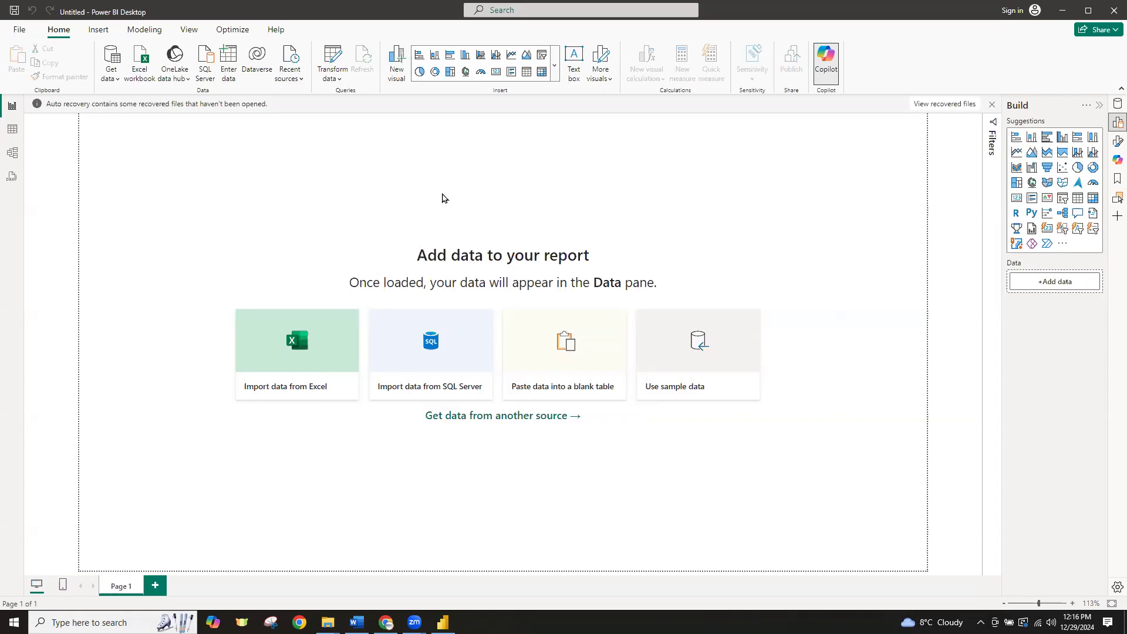
Open the Power BI Desktop options and look through the global Preview features list
left_click(18, 30)
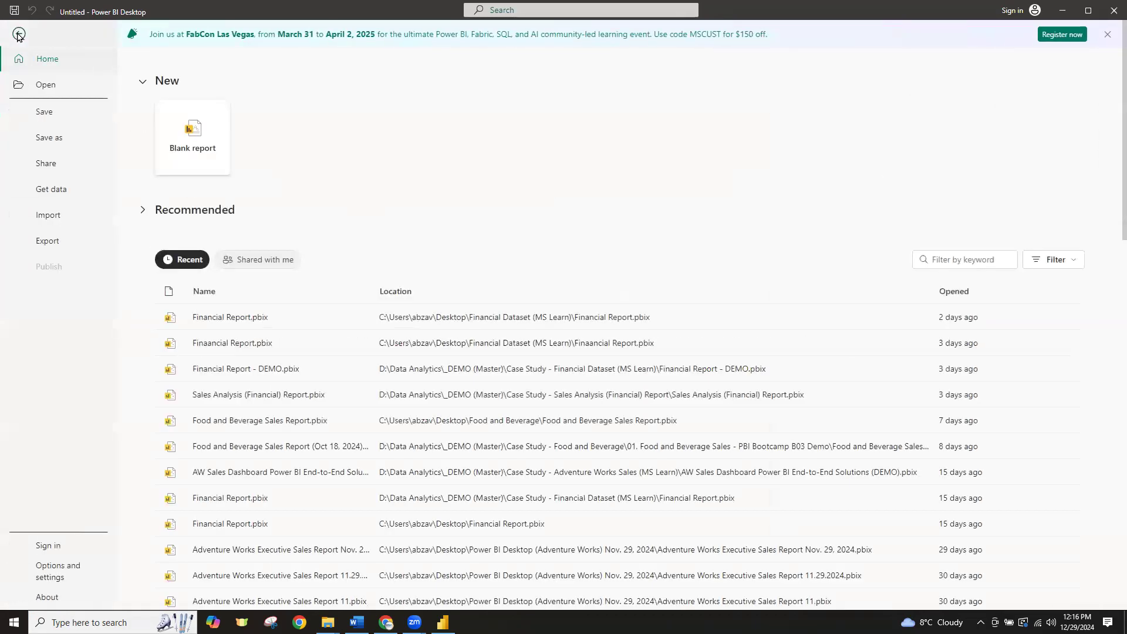
left_click(90, 577)
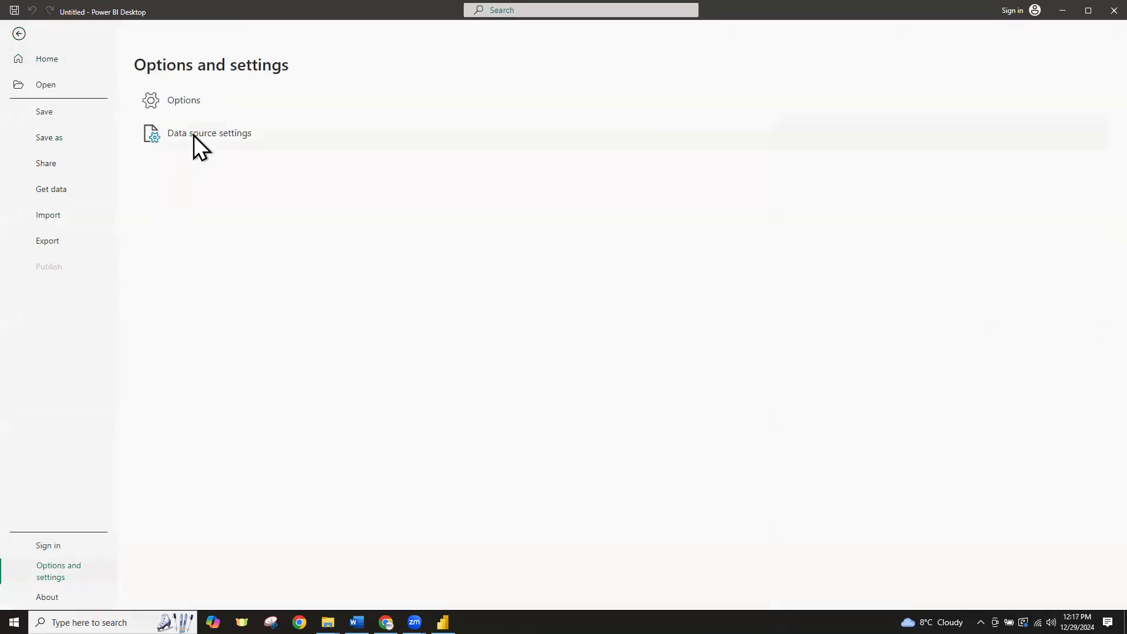
left_click(207, 101)
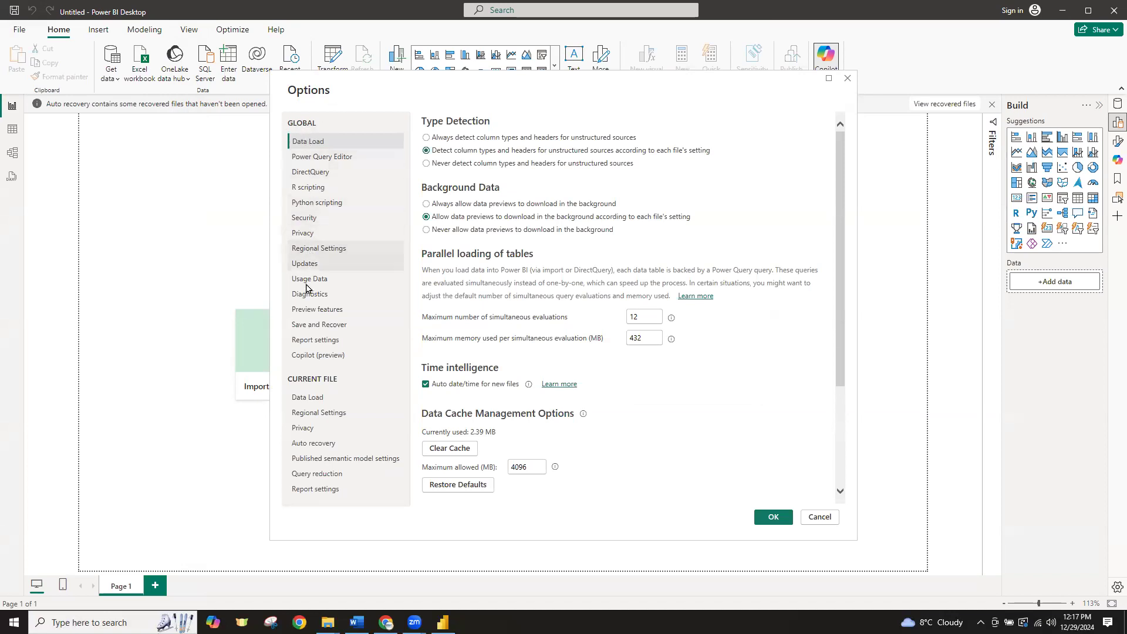
left_click(330, 316)
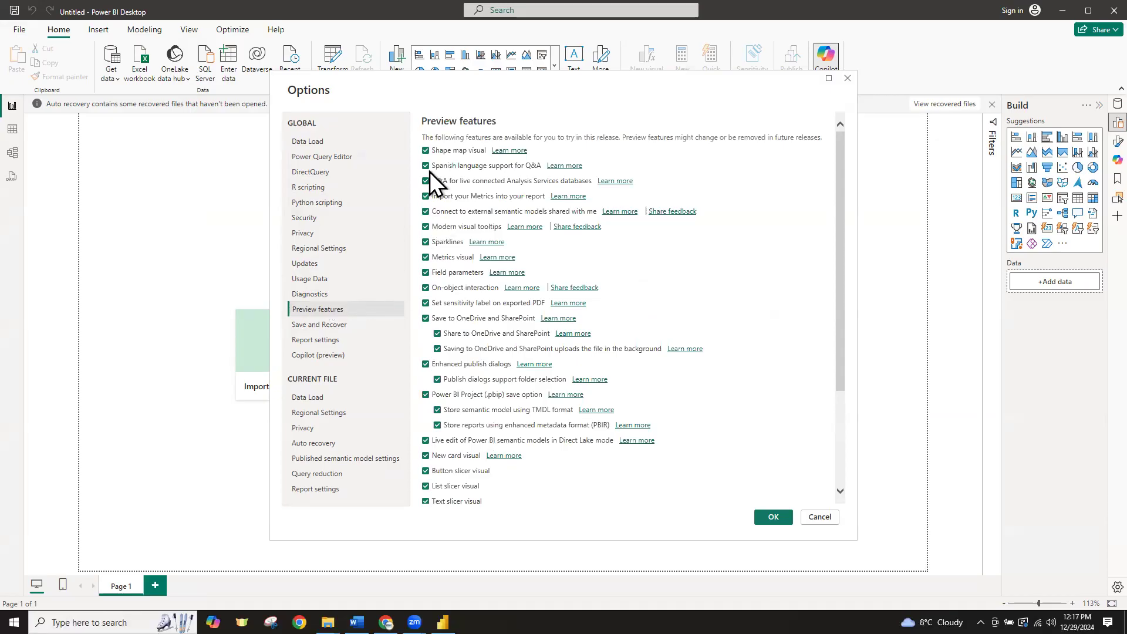
scroll(433, 155, "down", 5)
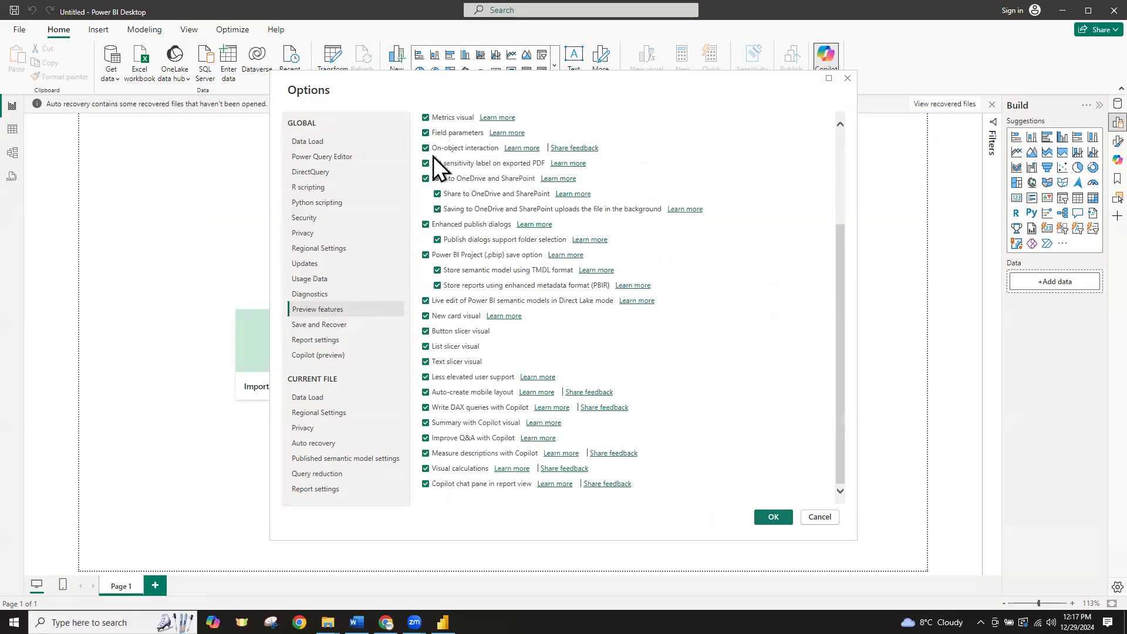
scroll(434, 156, "up", 5)
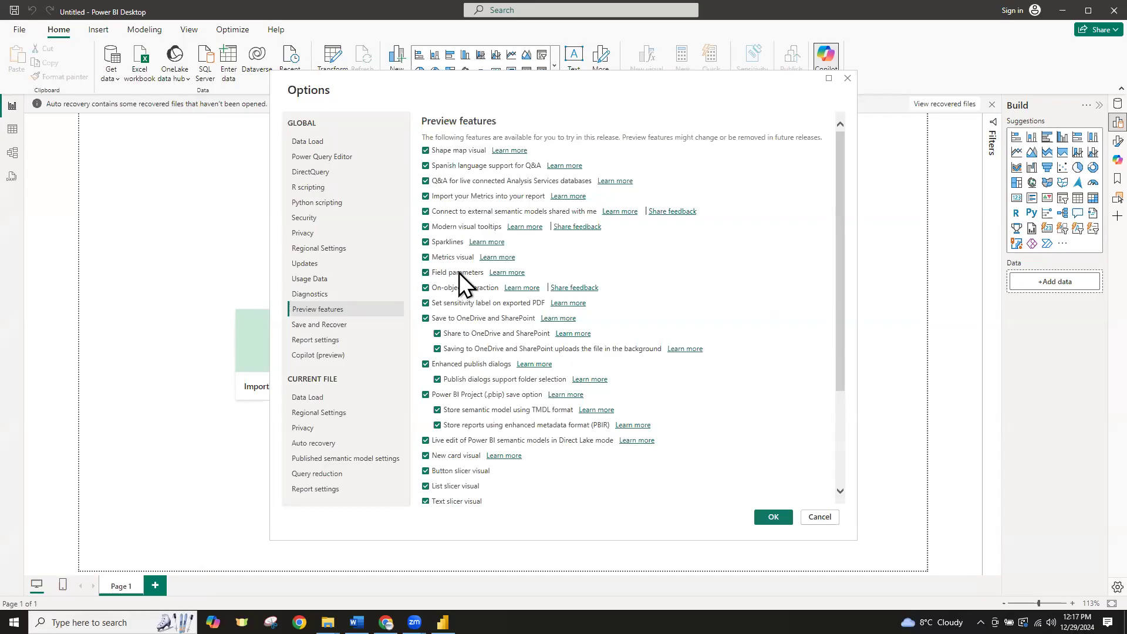
Check the current file's Data Load options and set its import locale to English (United States)
left_click(312, 398)
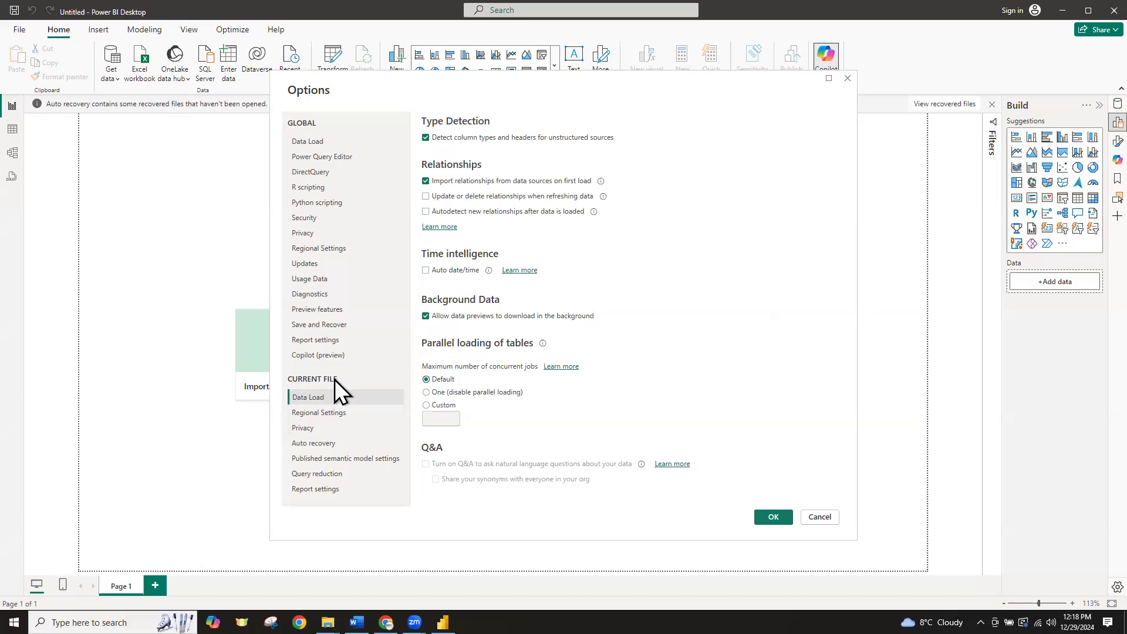
left_click(332, 413)
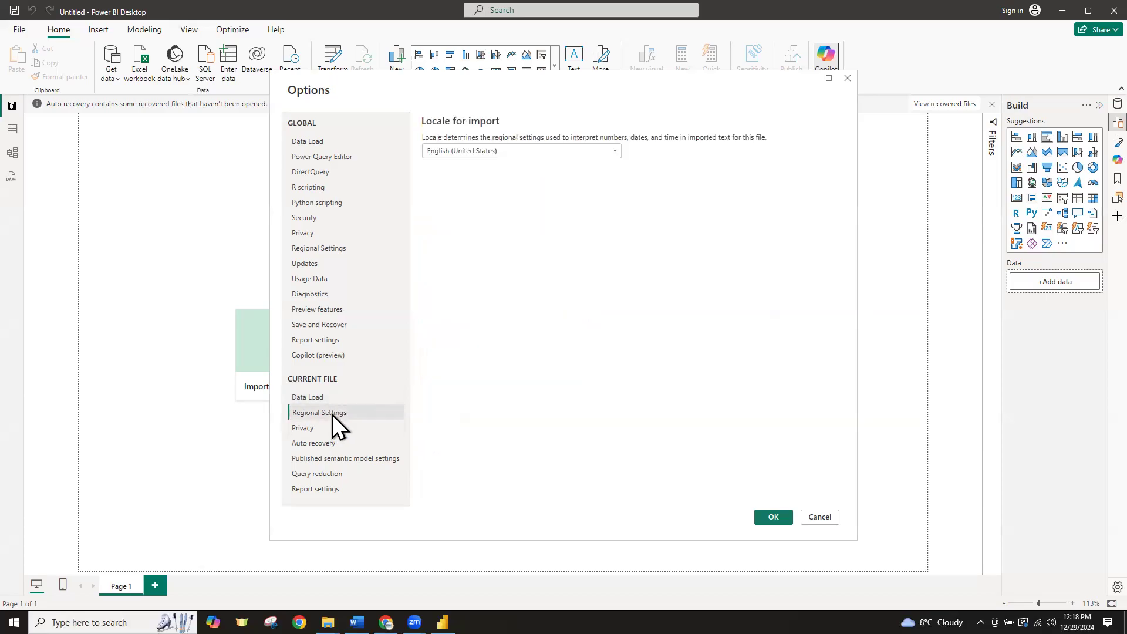
left_click(527, 154)
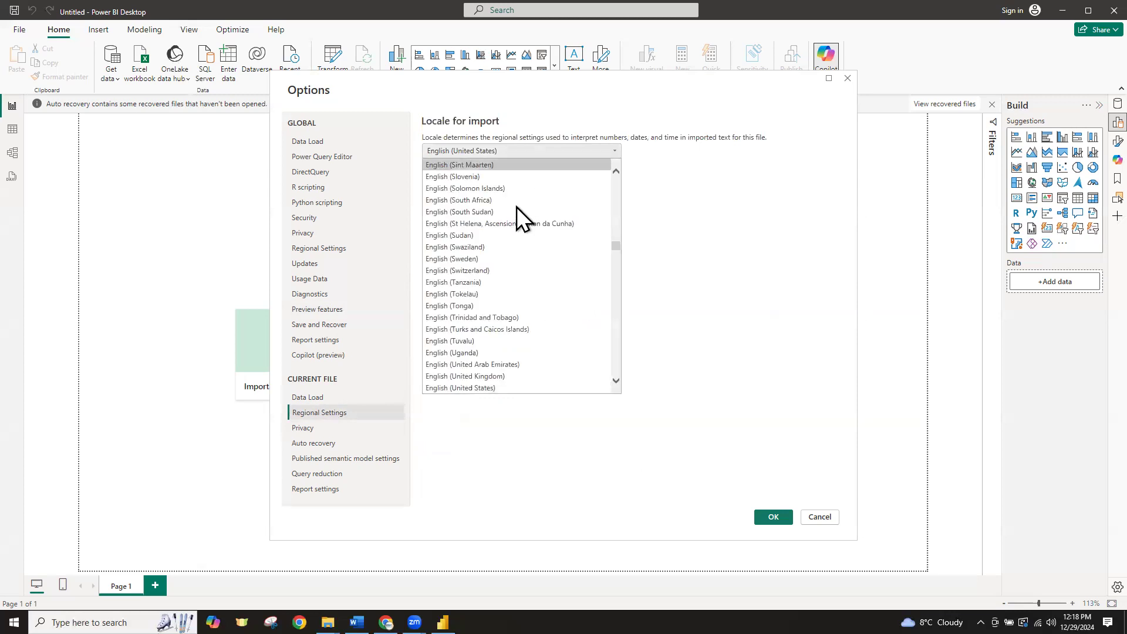
left_click(488, 389)
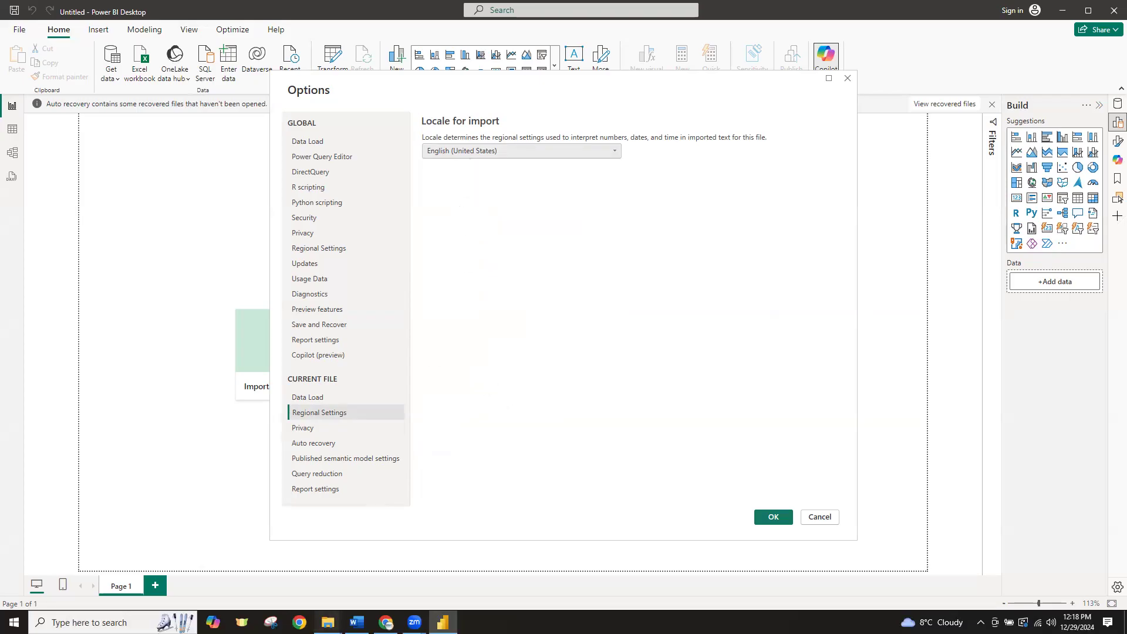
Close the Downloads window in File Explorer and open the Financial Dataset (DSA Rev 2024) workbook from the Dataset folder
mouse_move(328, 622)
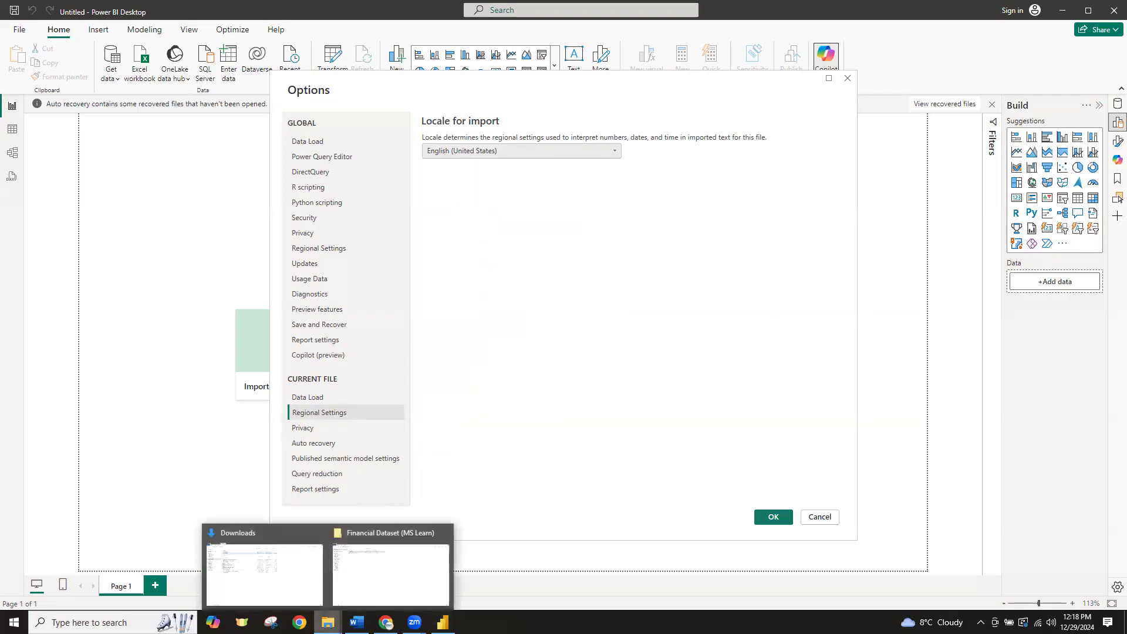
left_click(281, 555)
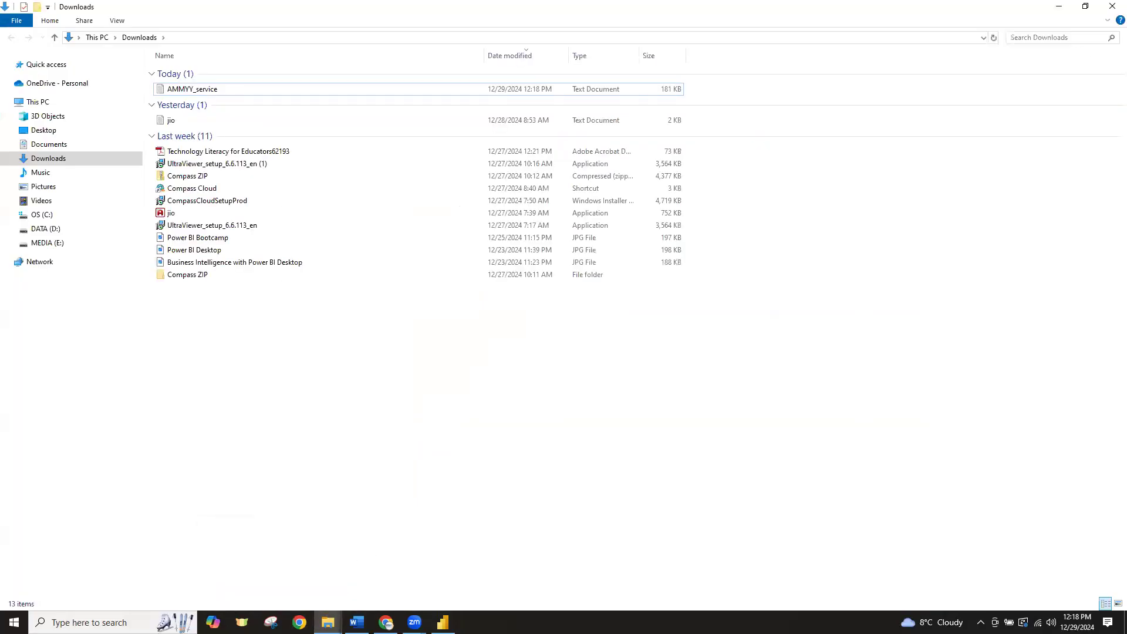
left_click(1113, 6)
left_click(327, 622)
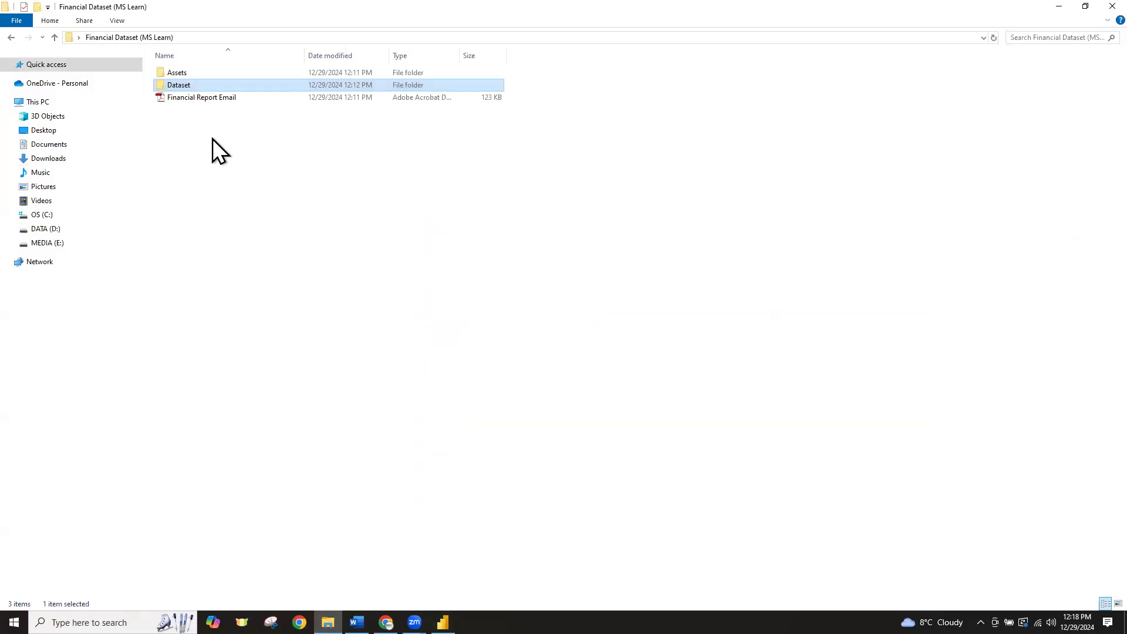
double_click(179, 85)
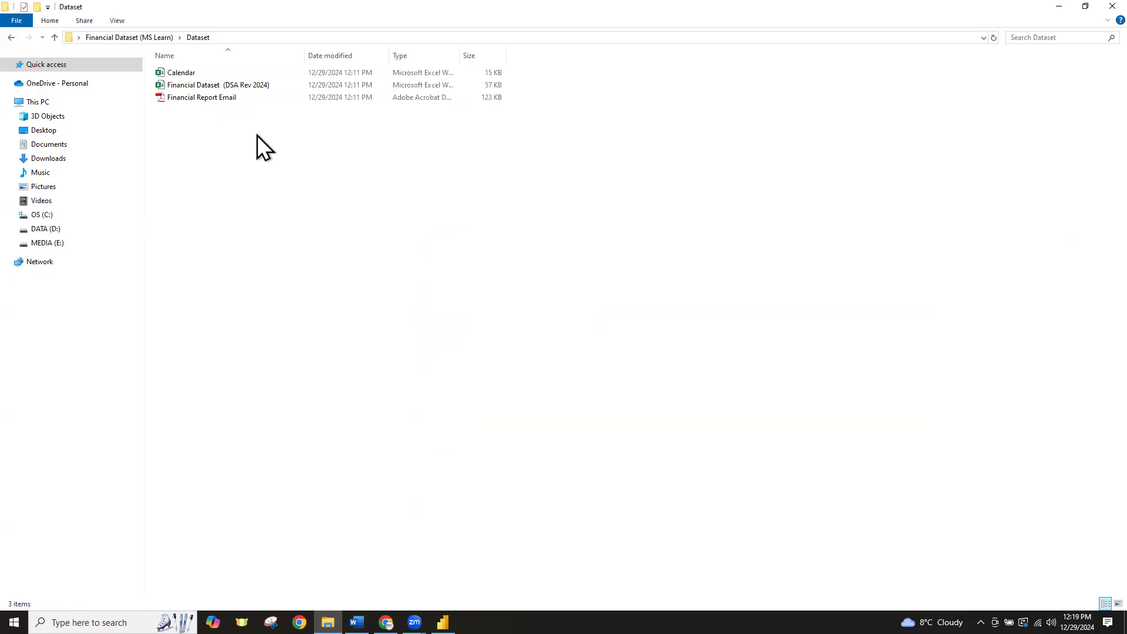
left_click(208, 86)
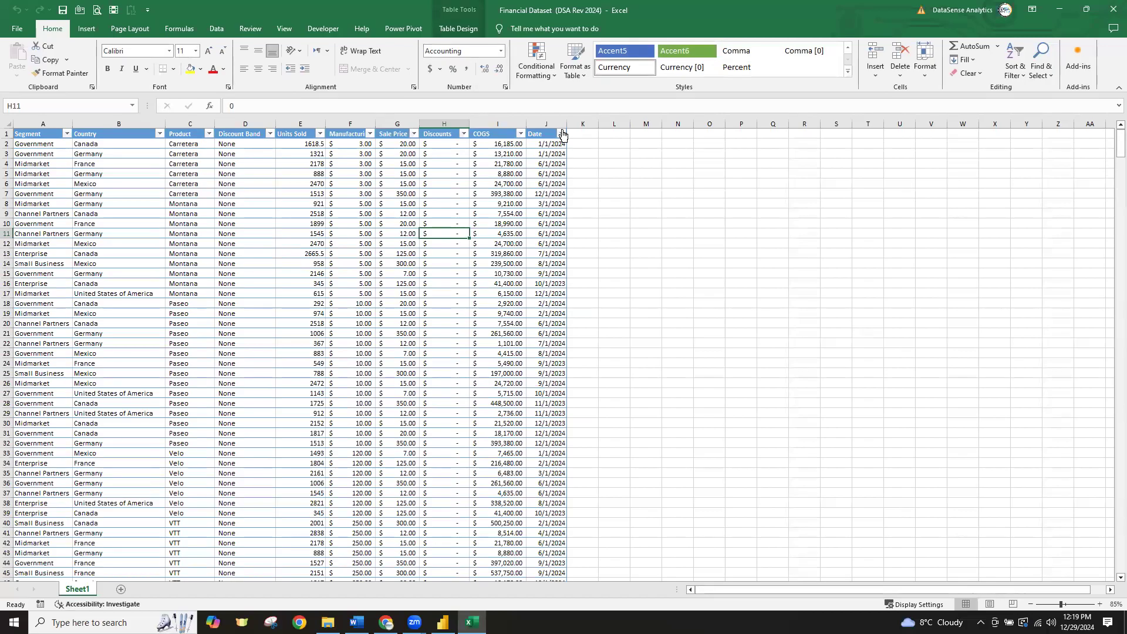
Examine the Date column's filter values in the workbook, then widen that column and enlarge the sheet to read the date format
left_click(561, 133)
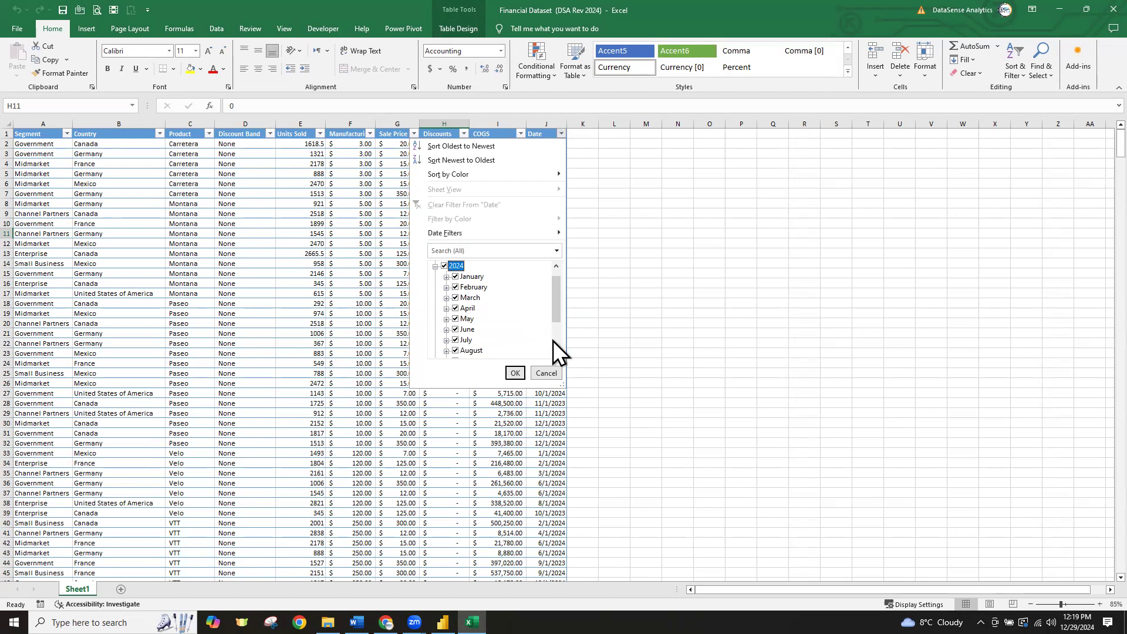
left_click(546, 373)
left_click_drag(566, 122, 609, 121)
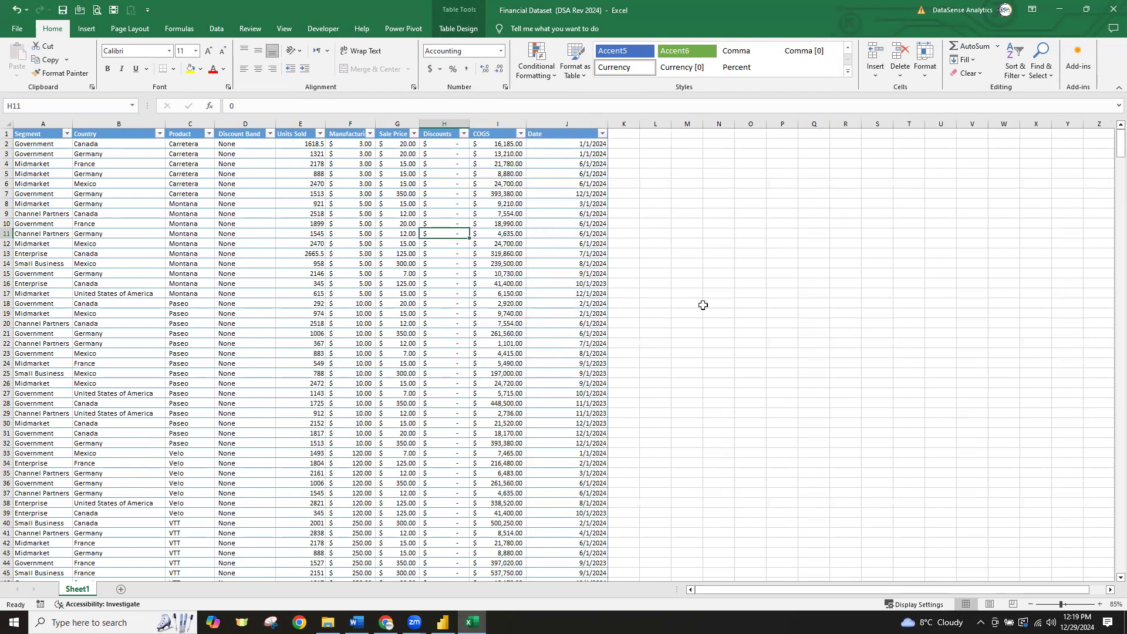
scroll(705, 317, "up", 2)
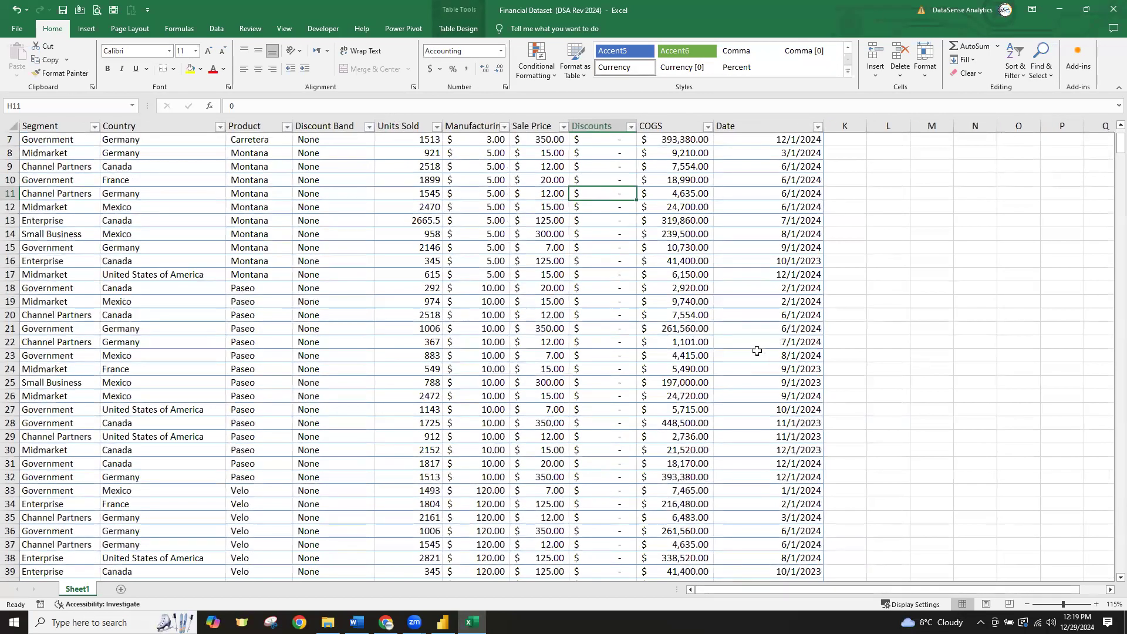
Write the date patterns MM-DD-YYYY and DD-MM-YYYY in cell K17 beside the Date column, discarding each entry
left_click(846, 275)
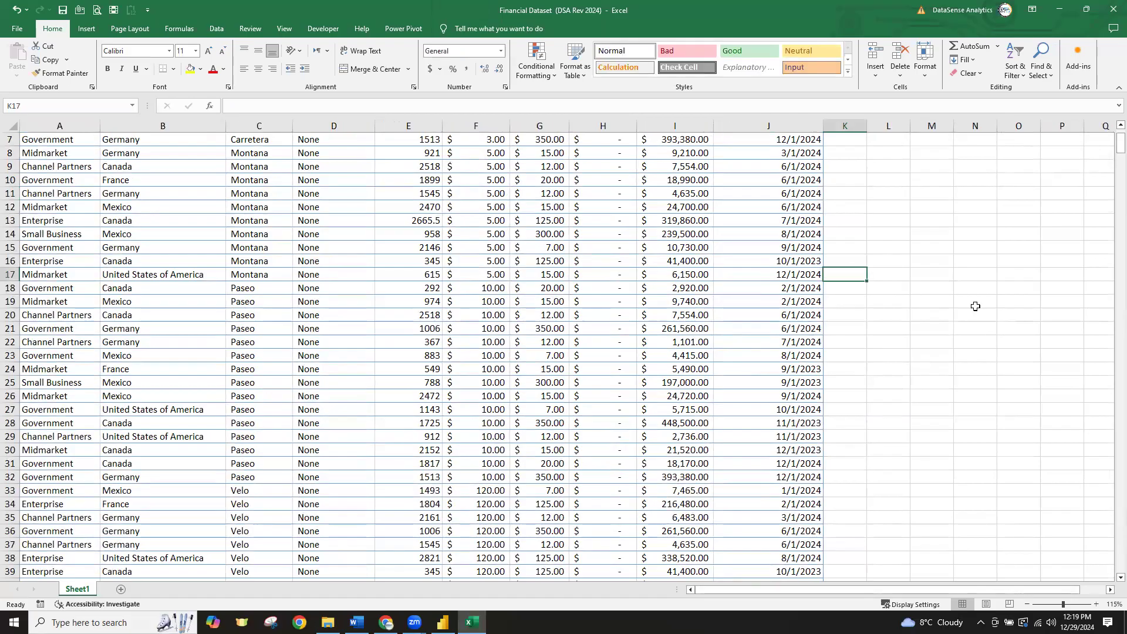
type("MM-D")
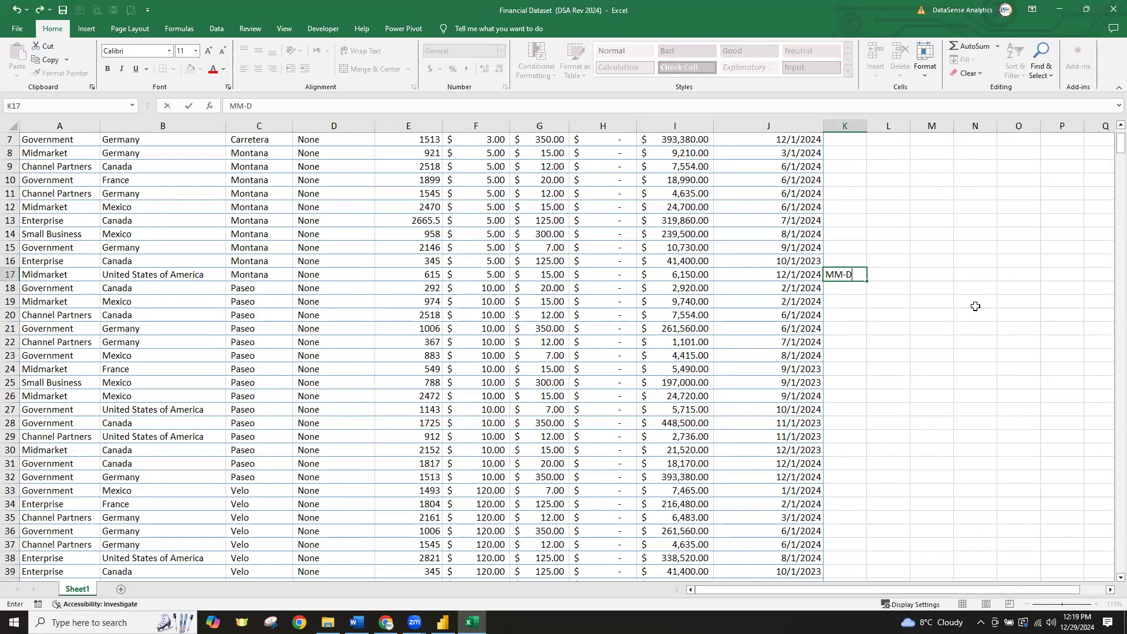
type("D-YYYY")
key("Escape")
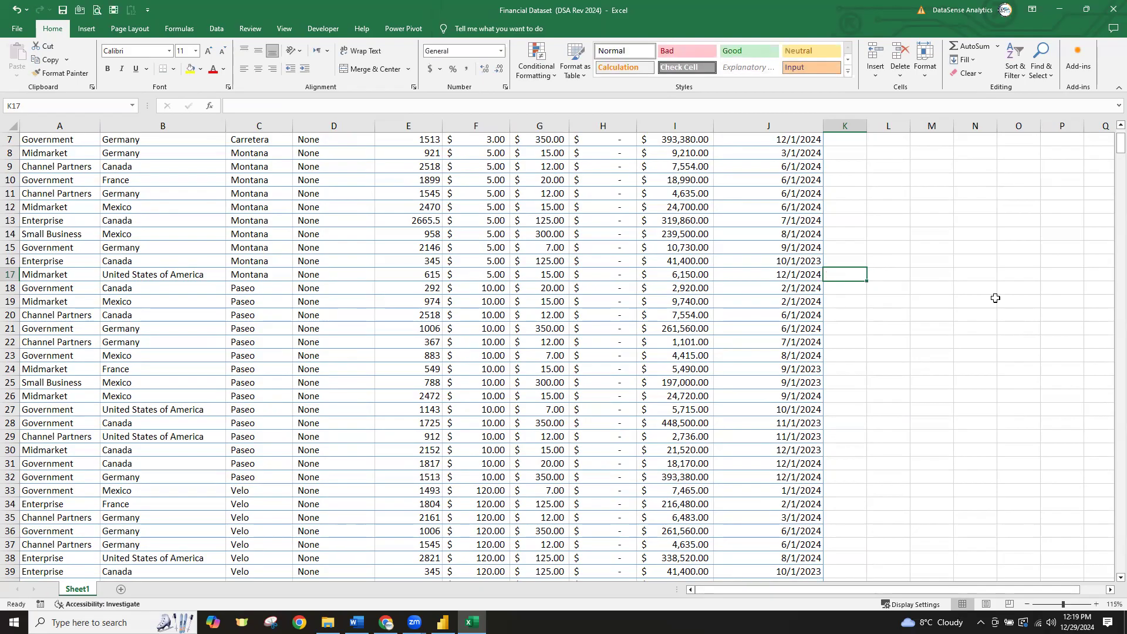
type("DD-MM-YYYY")
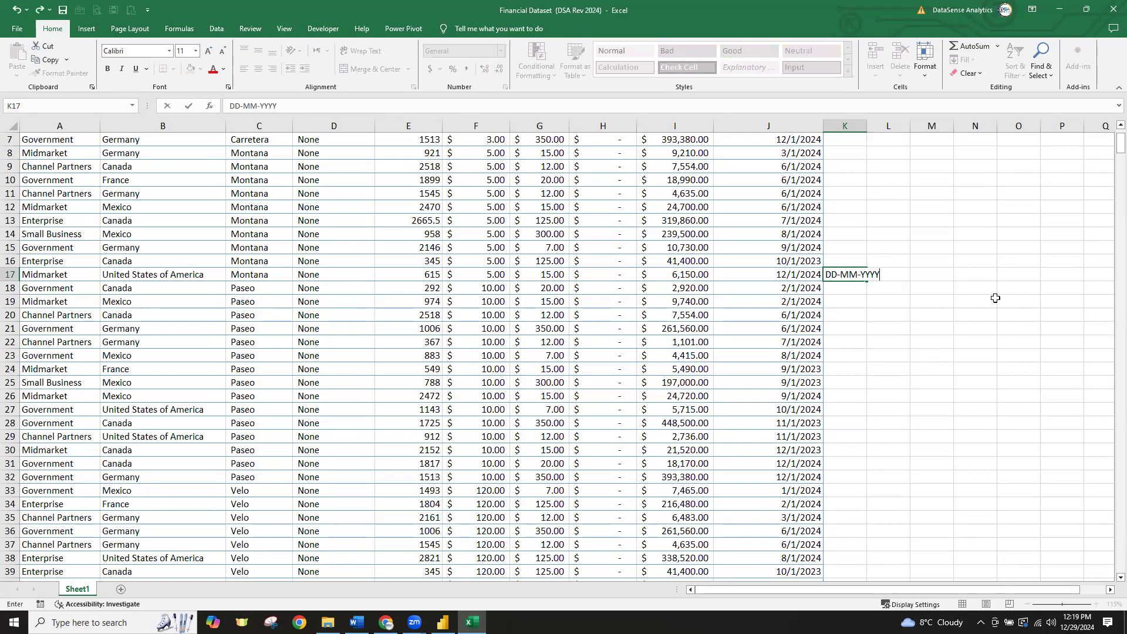
key("Escape")
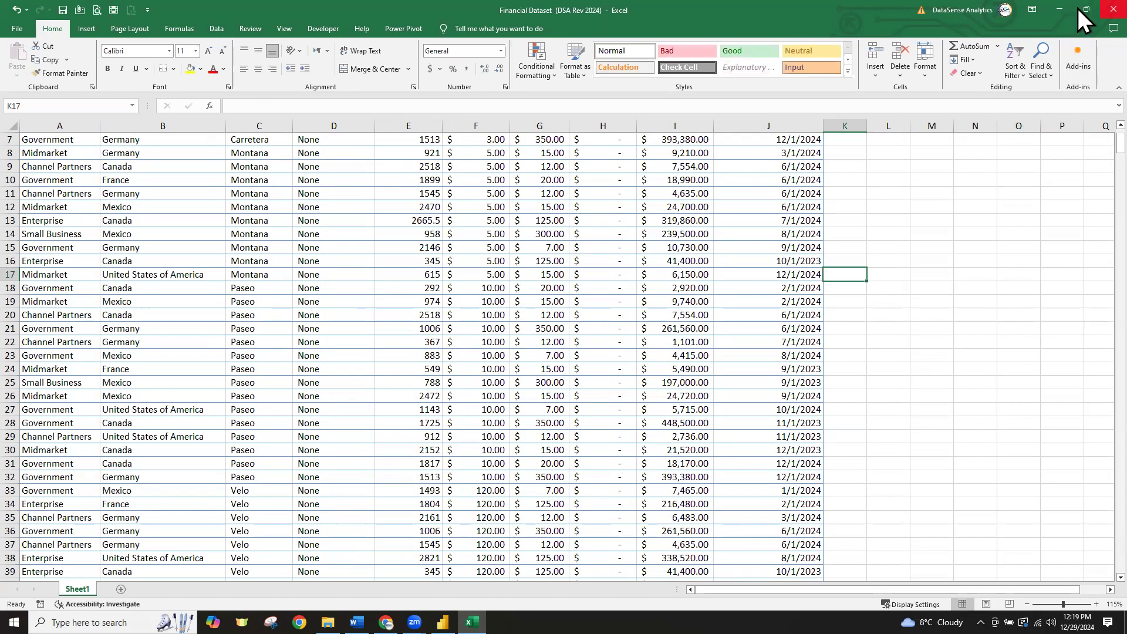
Close the workbook without saving, switch back to Power BI Desktop and accept the Options settings
left_click(1114, 9)
left_click(585, 327)
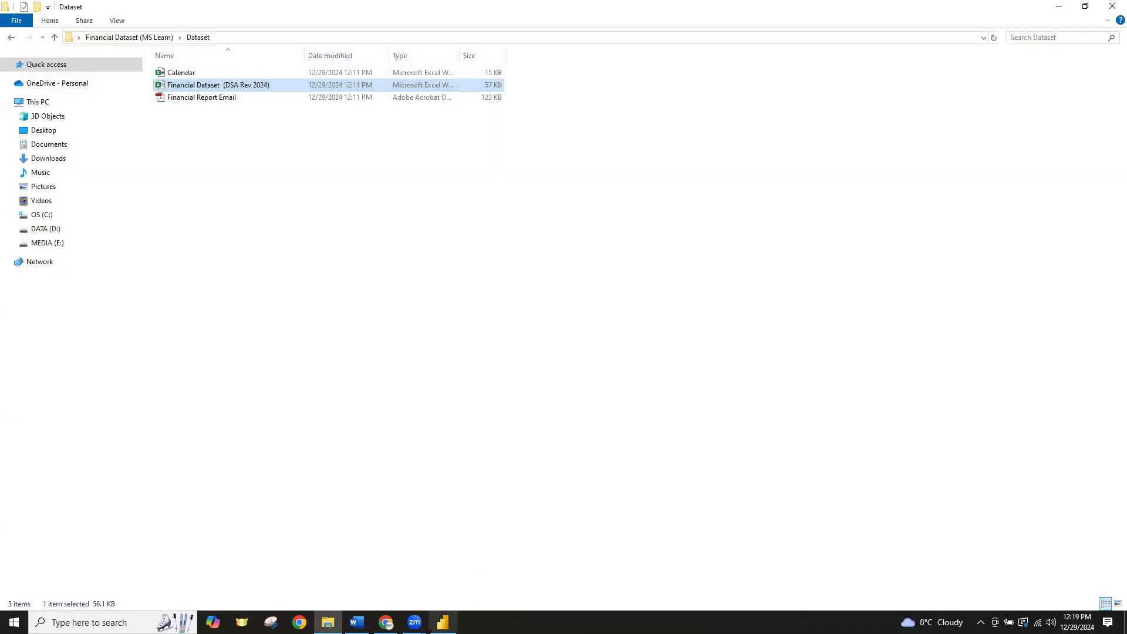
left_click(442, 622)
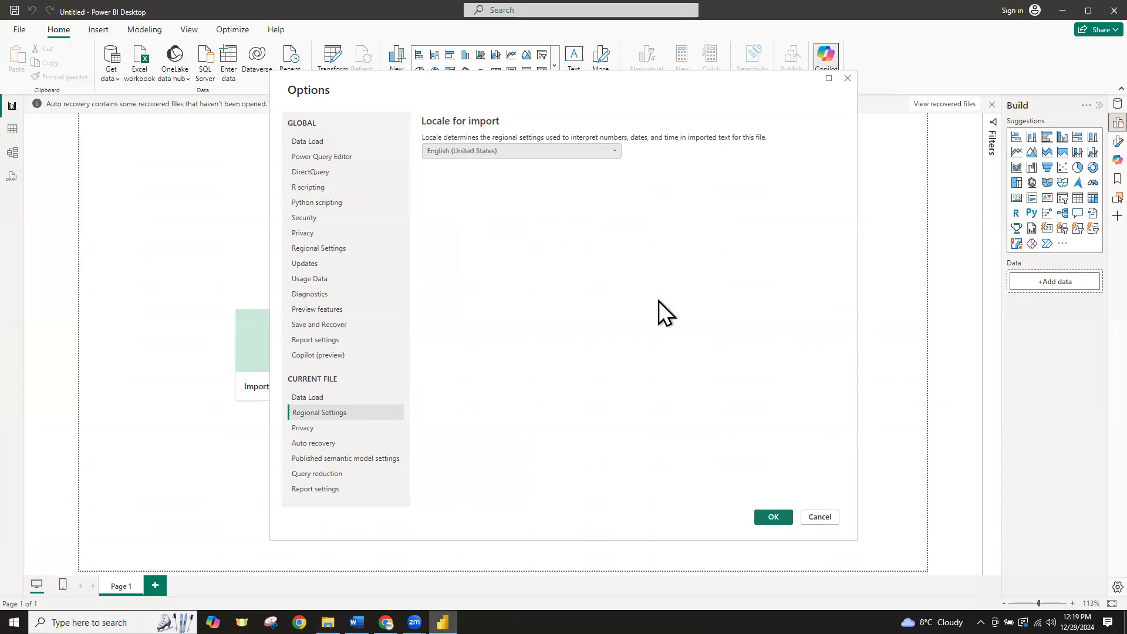
left_click(774, 512)
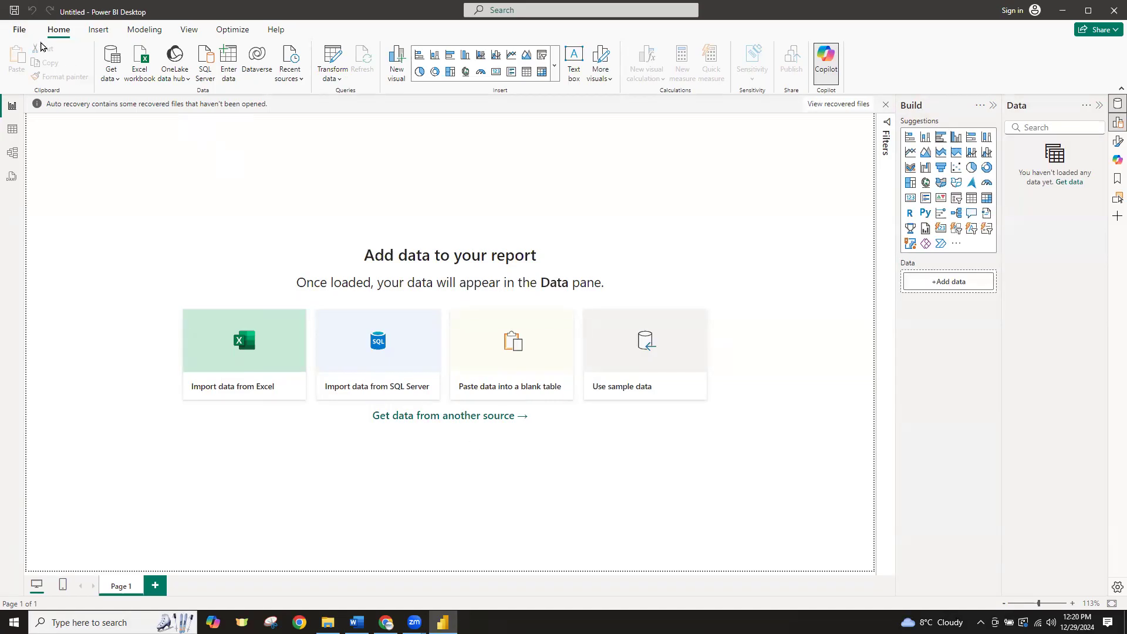
Start saving the report on this device and browse to the Financial Dataset (MS Learn) folder on the Desktop
left_click(19, 30)
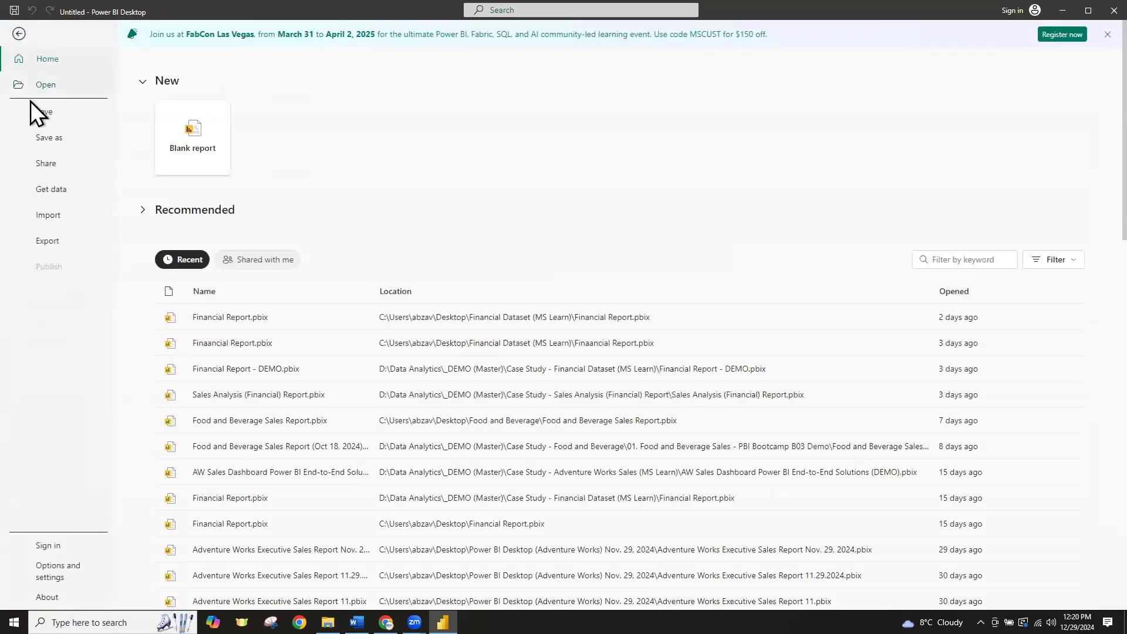
left_click(44, 111)
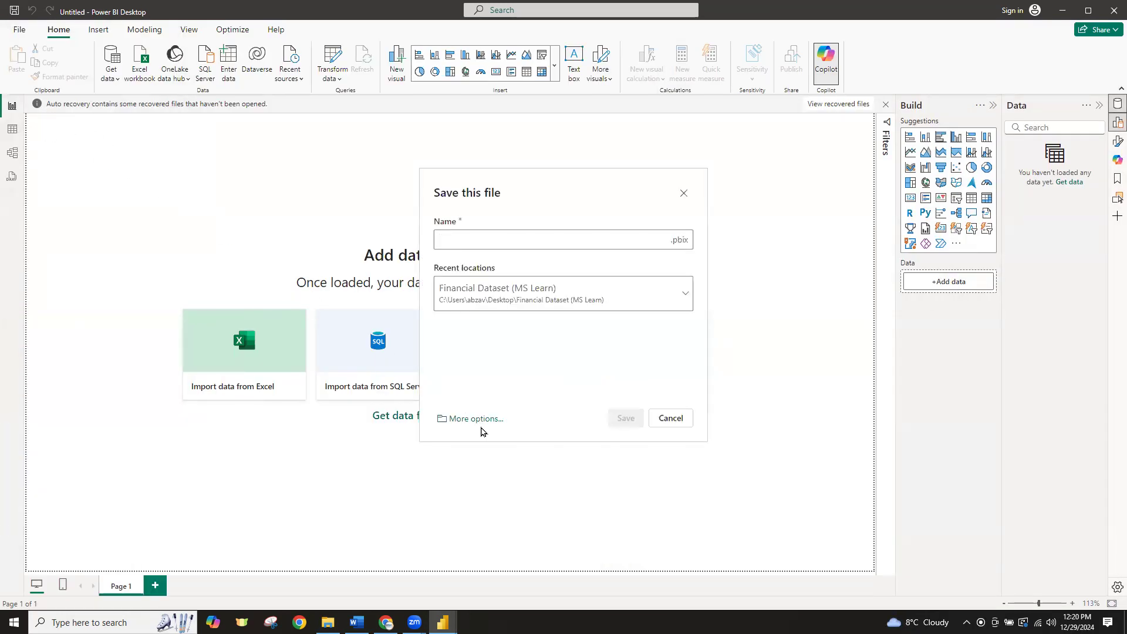
left_click(480, 421)
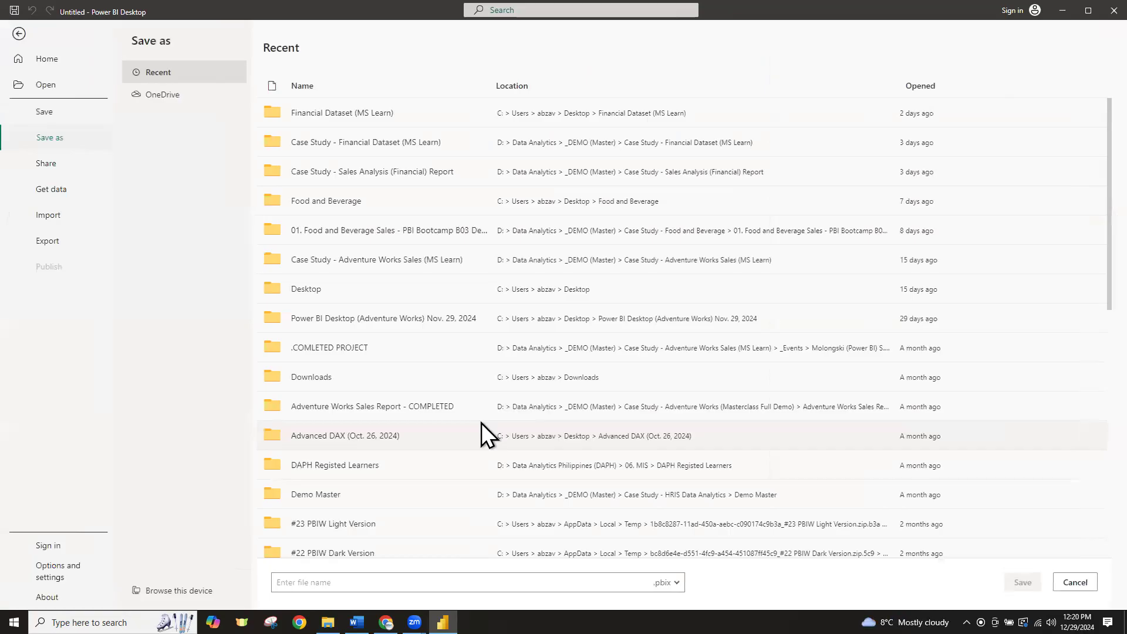
left_click(222, 596)
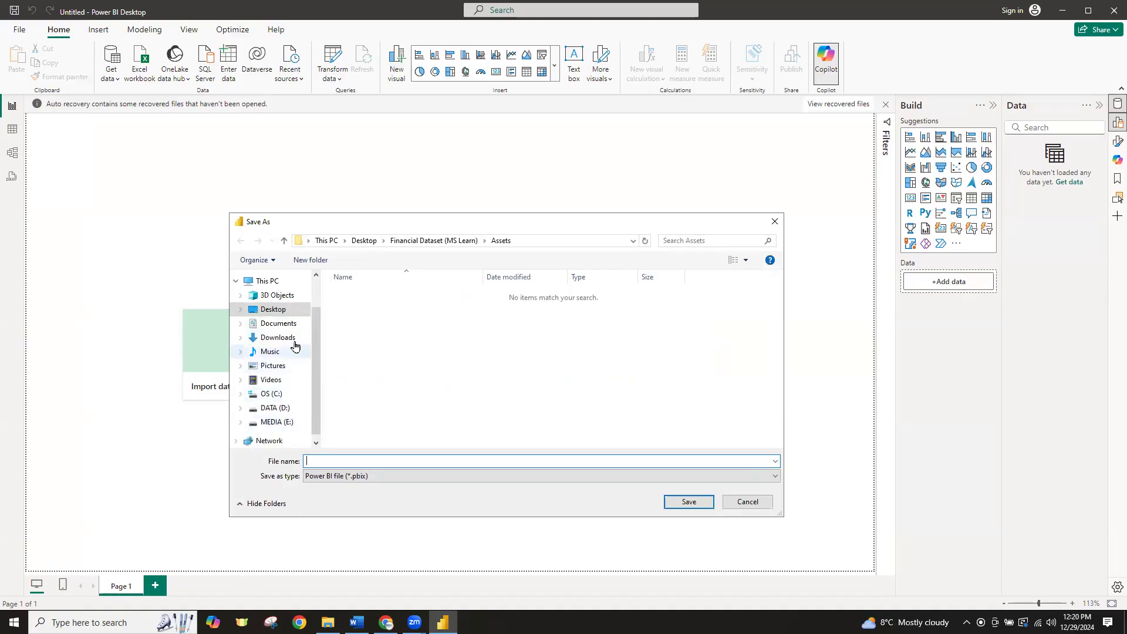
left_click(270, 310)
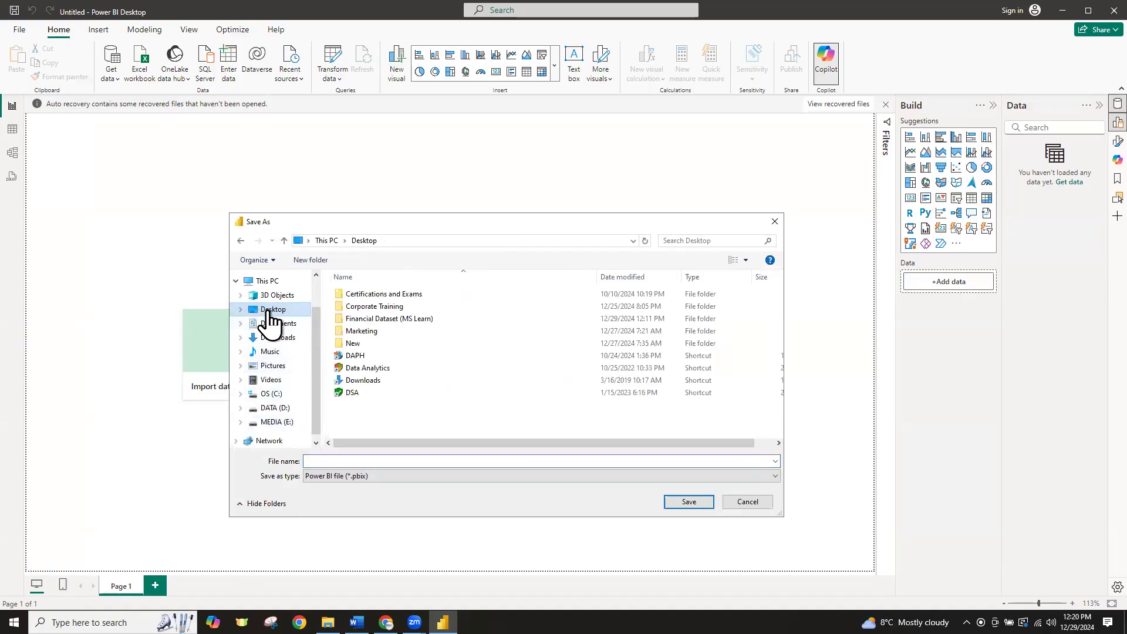
left_click(378, 325)
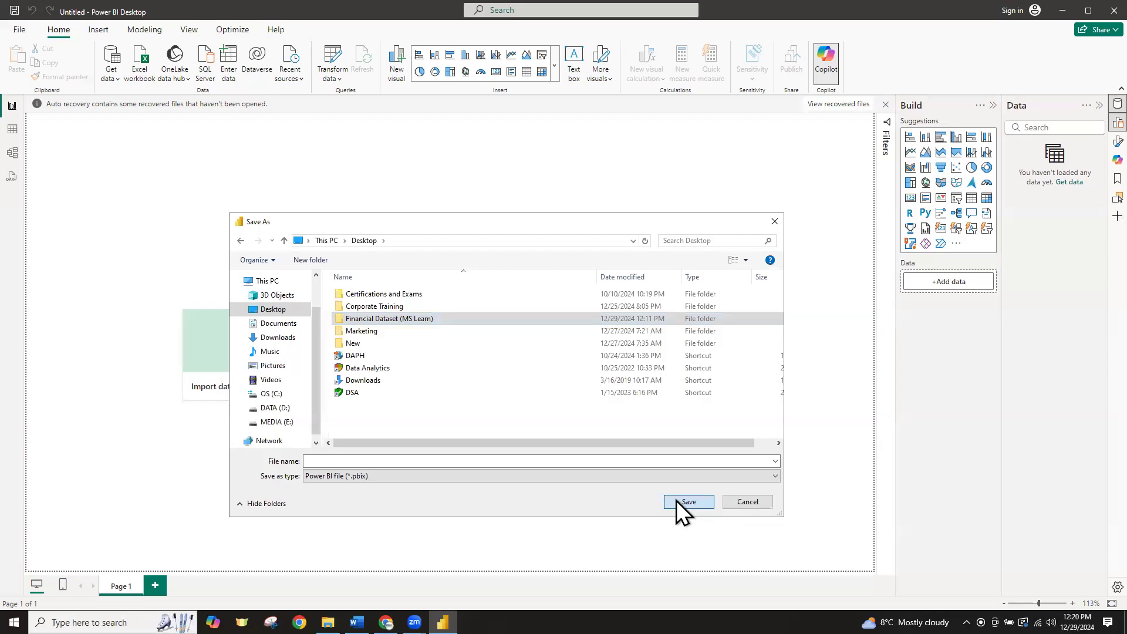
left_click(676, 500)
Name the Power BI file Financial Report and save it in the selected folder
left_click(337, 461)
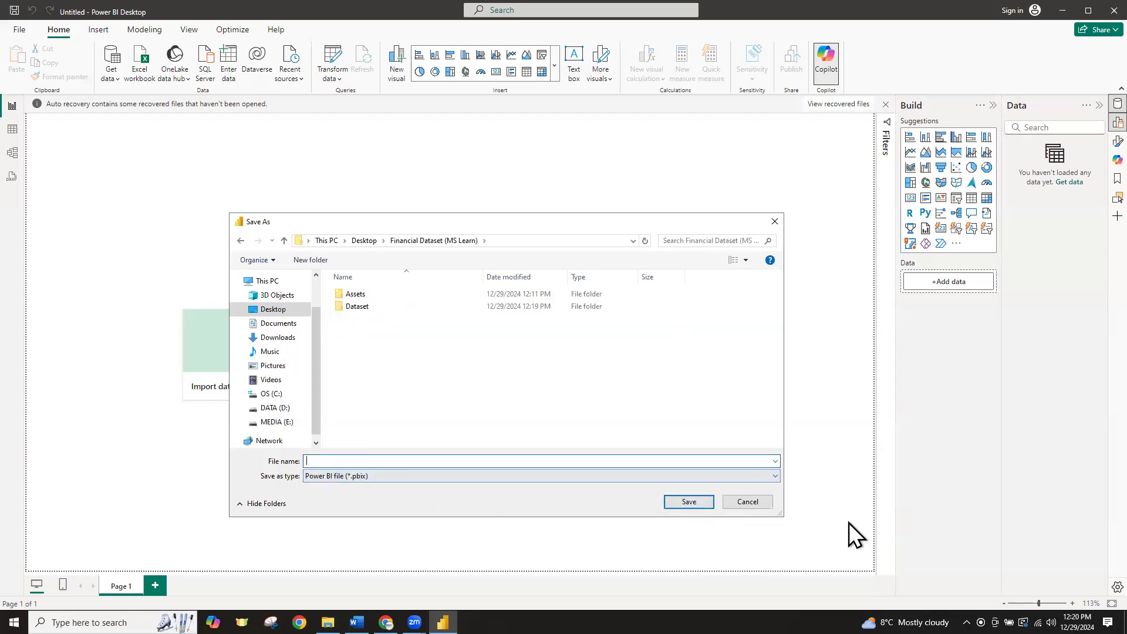
type("Finan")
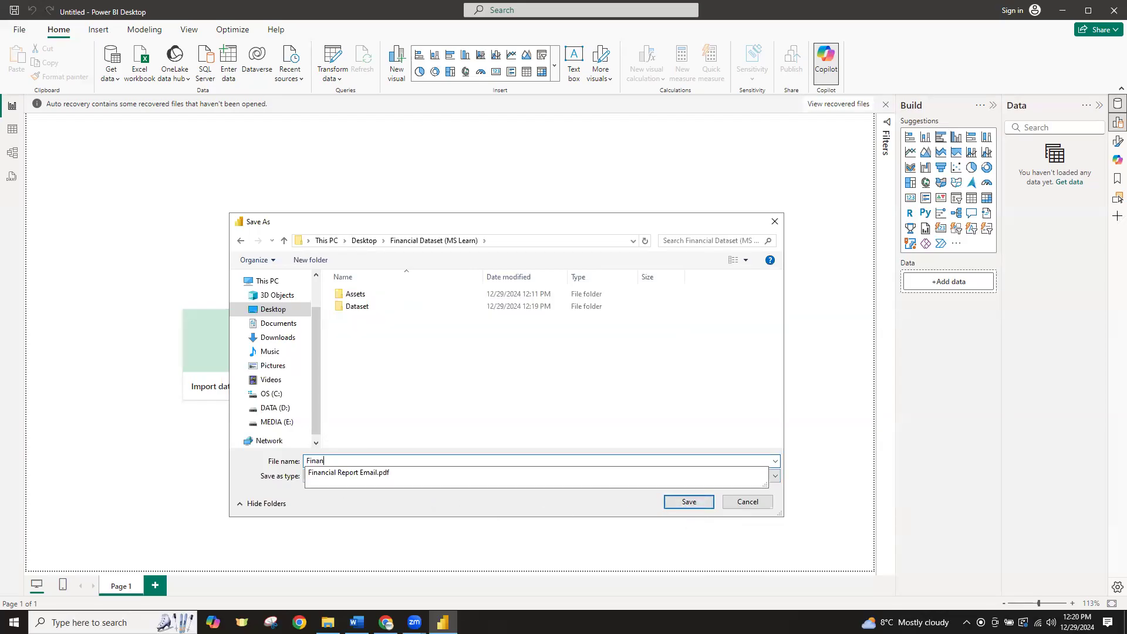
type("cai")
key("BackSpace")
type("ial Report")
left_click(688, 502)
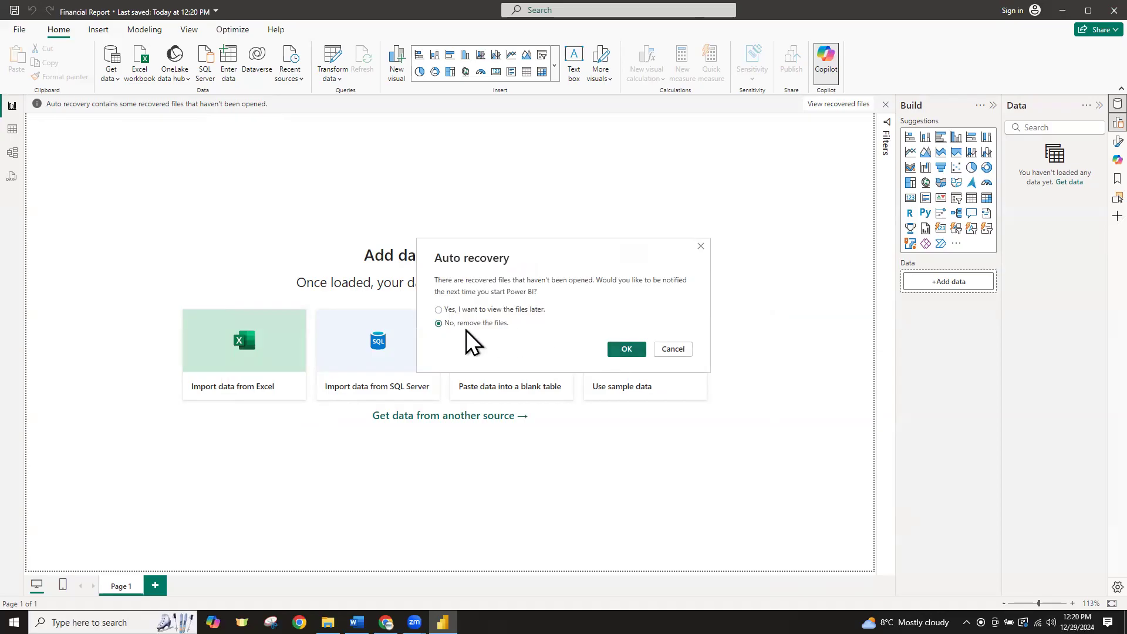
Remove the auto-recovered files while closing Power BI Desktop, and clear the Dataset folder and browser windows off the desktop
left_click(626, 350)
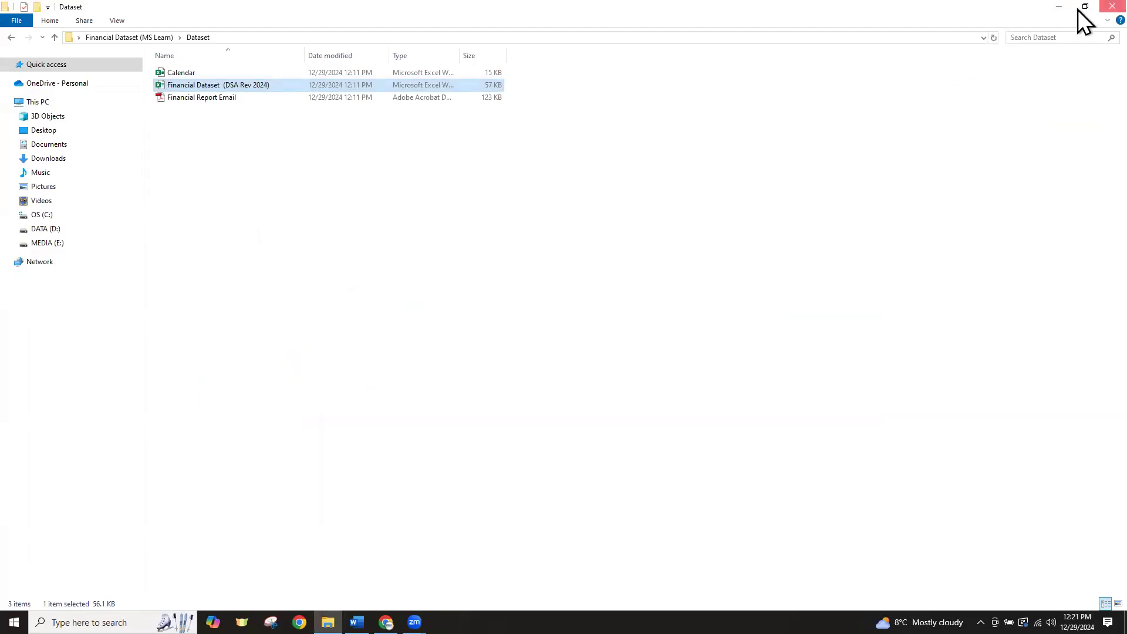
left_click(1113, 6)
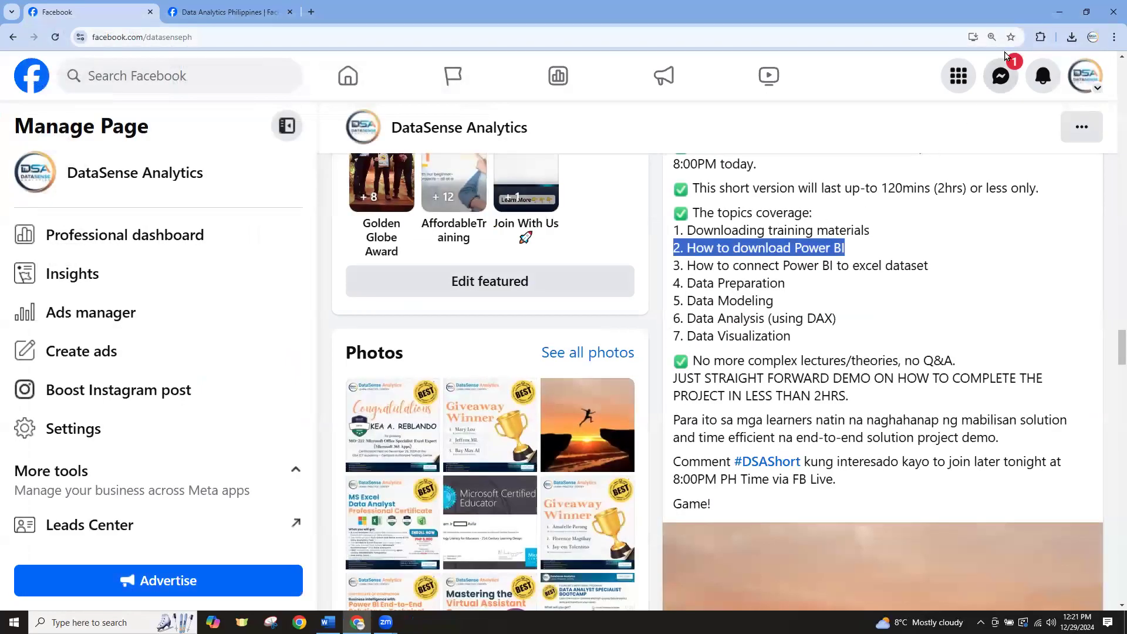
left_click(1059, 11)
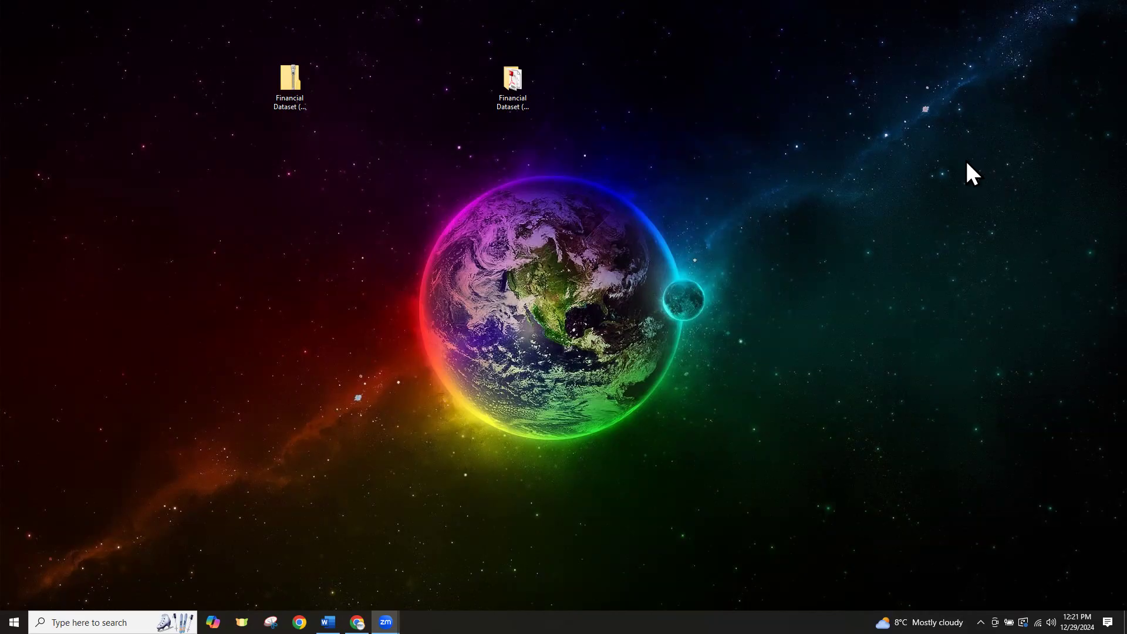
Open the Financial Dataset (MS Learn) folder on the desktop and reopen the Financial Report file in Power BI Desktop
left_click(516, 82)
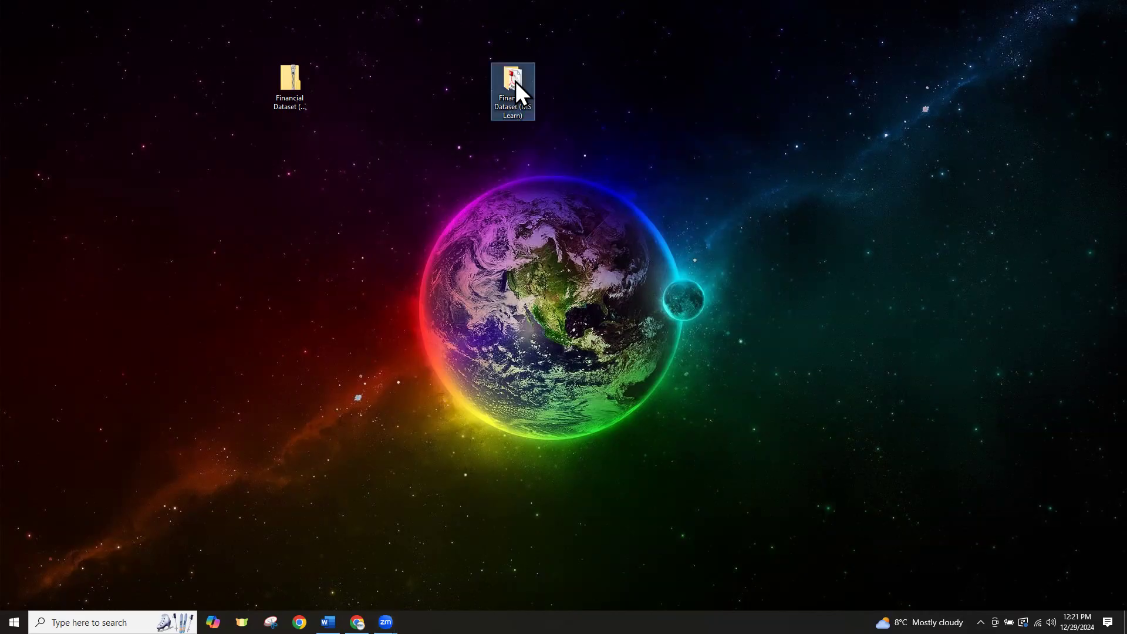
double_click(516, 82)
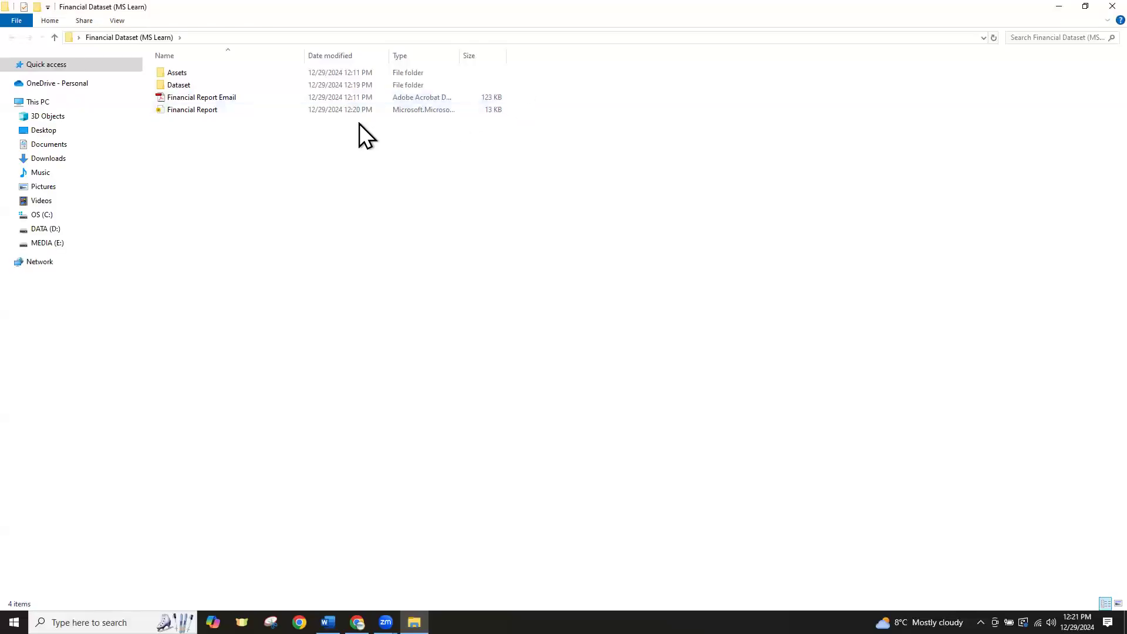
left_click(185, 111)
right_click(186, 111)
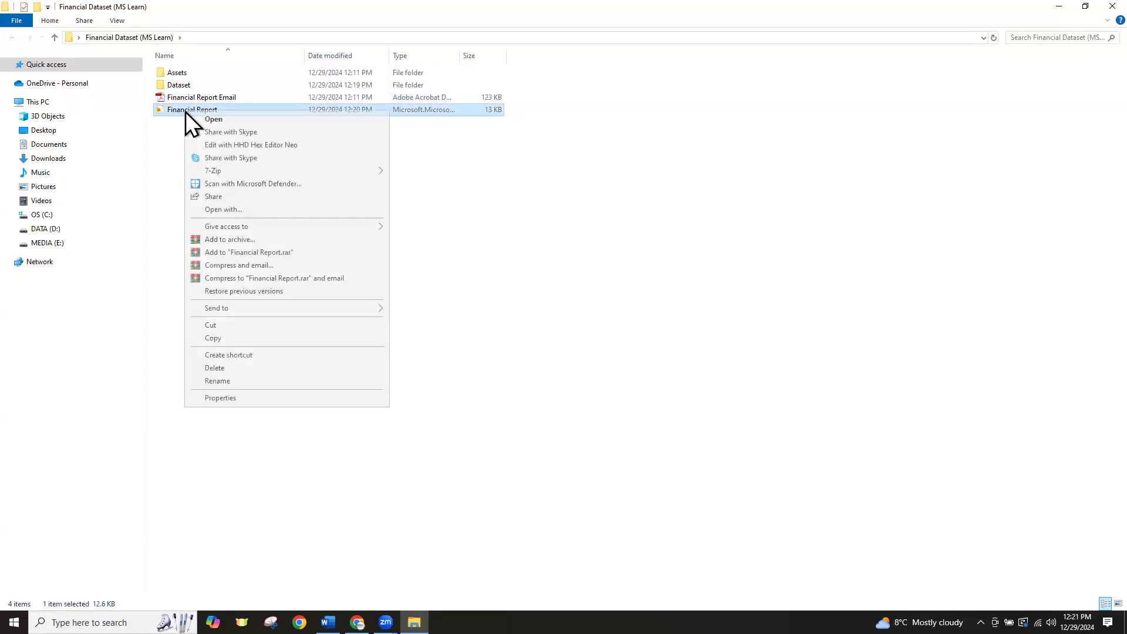
left_click(156, 145)
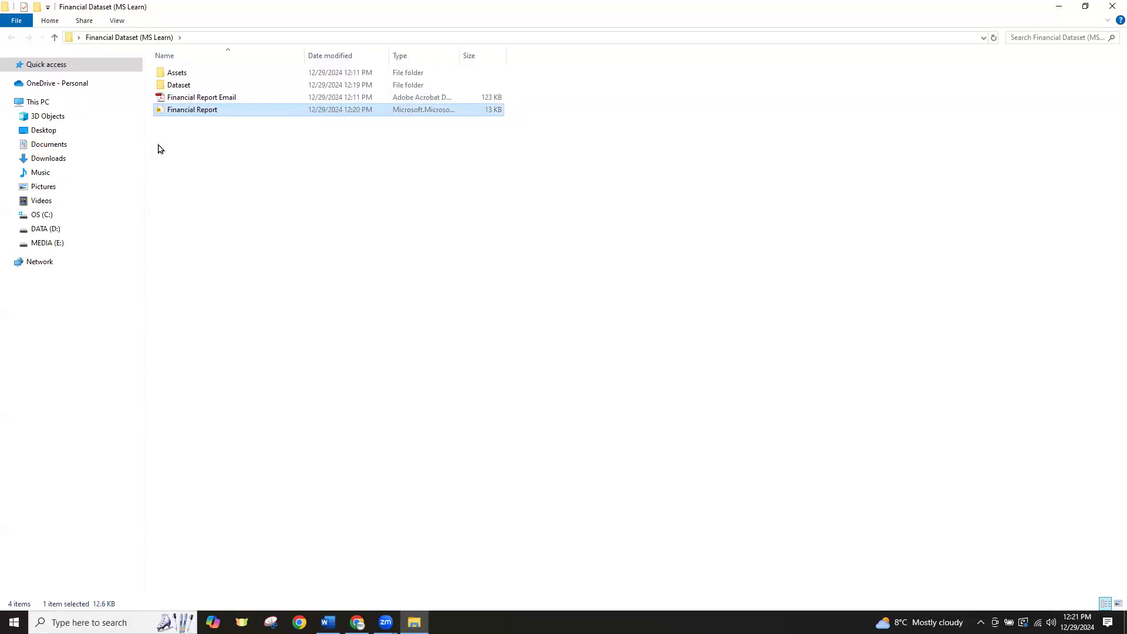
left_click(198, 111)
key("Escape")
double_click(197, 111)
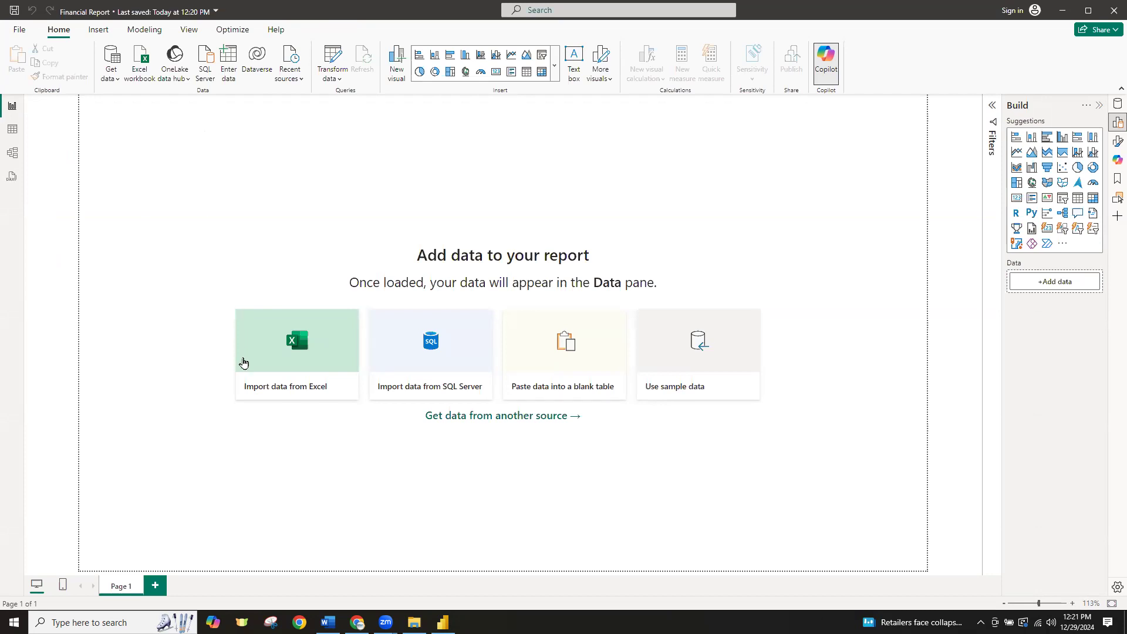
Check the training topics list on the DataSense Analytics Facebook page in Chrome and return to Power BI Desktop
left_click(299, 623)
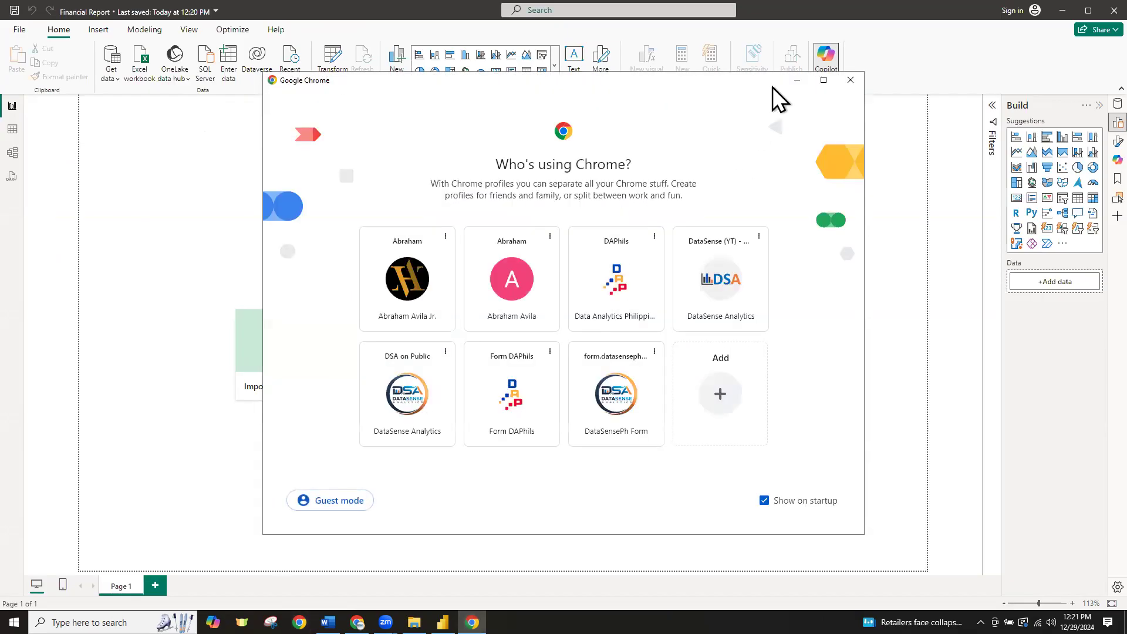
left_click(846, 81)
left_click(357, 623)
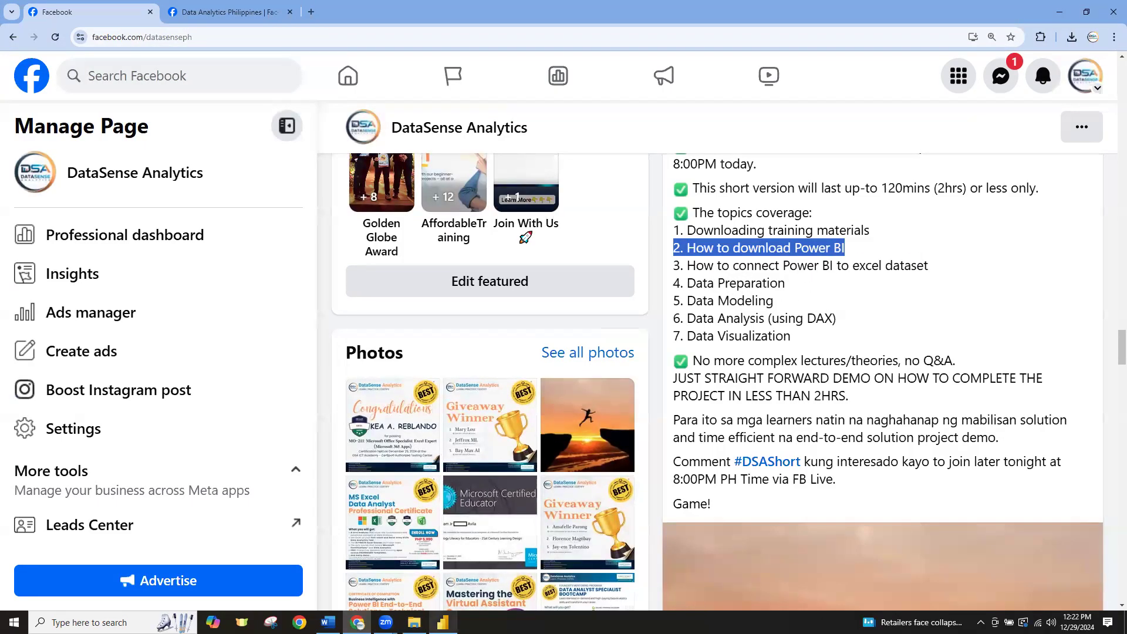
left_click(443, 623)
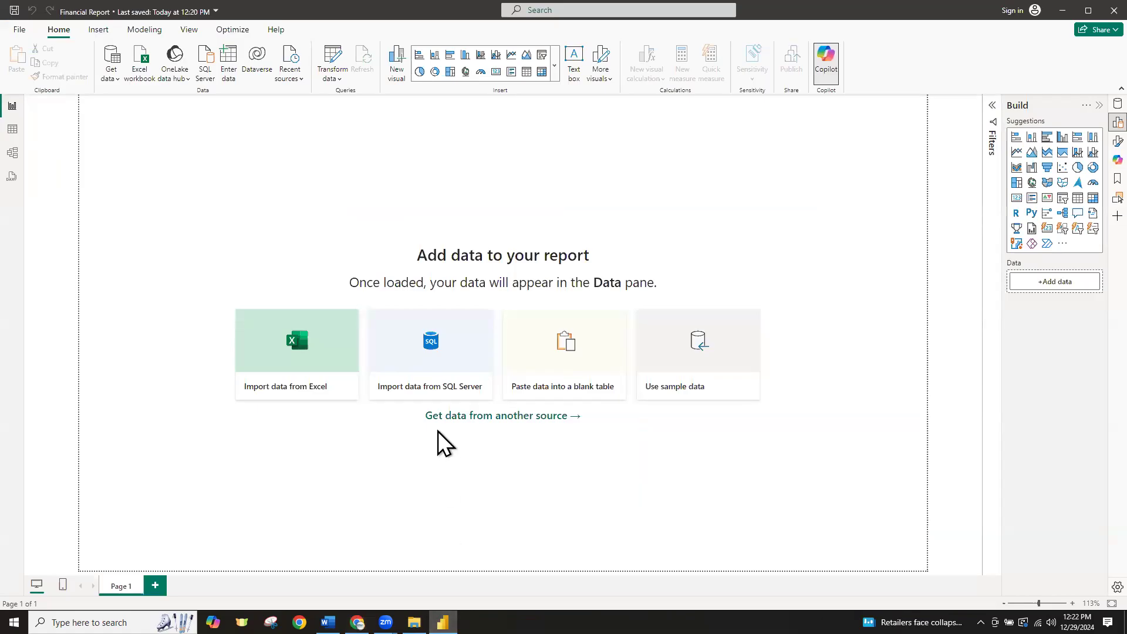
Browse the full list of Get Data connectors, from text, JSON, PDF and SQL Server sources to online services, and cancel
left_click(118, 80)
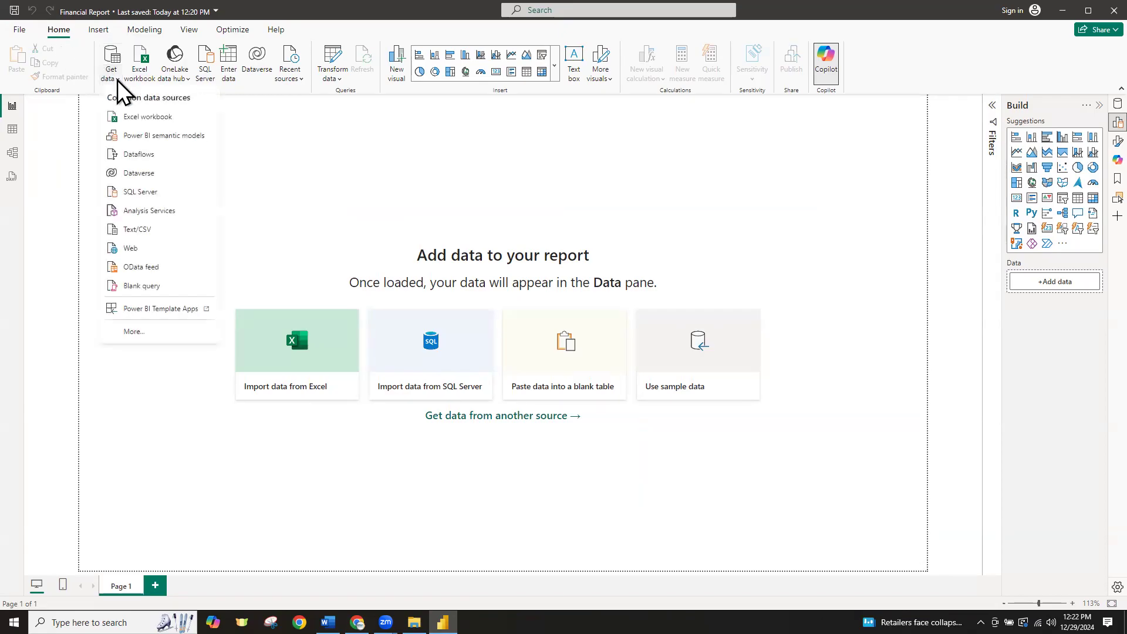
left_click(143, 333)
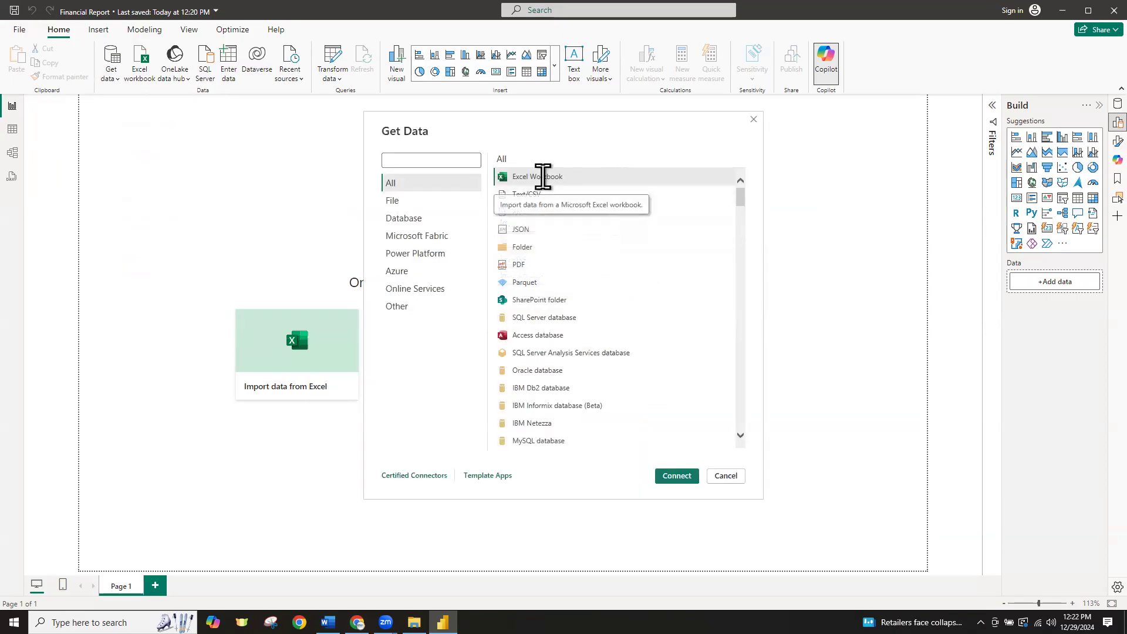
left_click(530, 196)
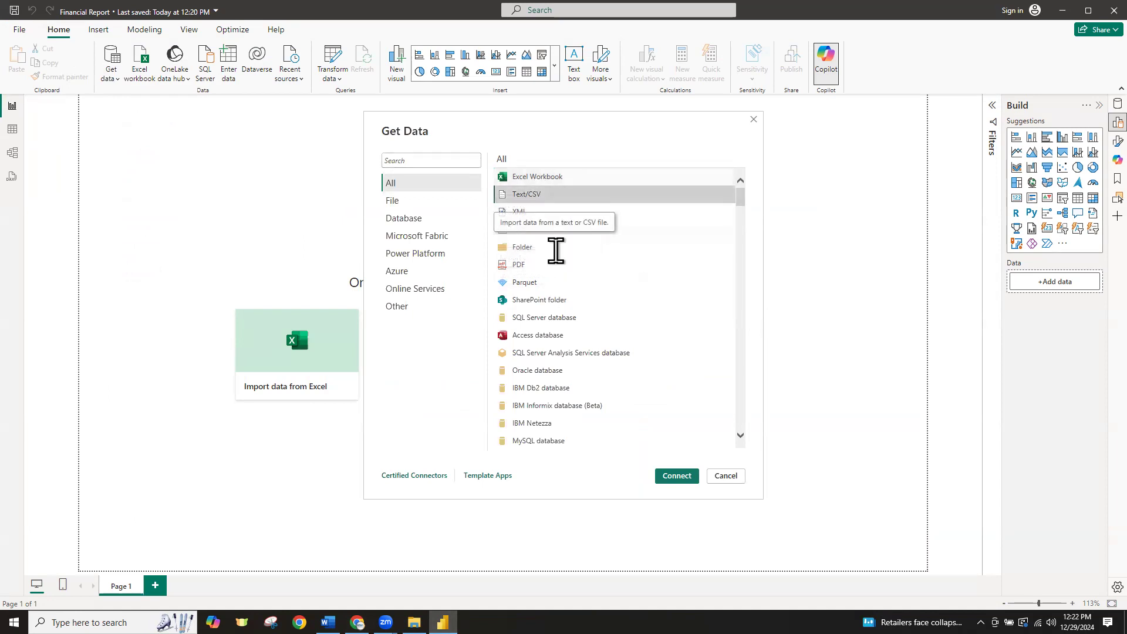
left_click(529, 230)
left_click(529, 267)
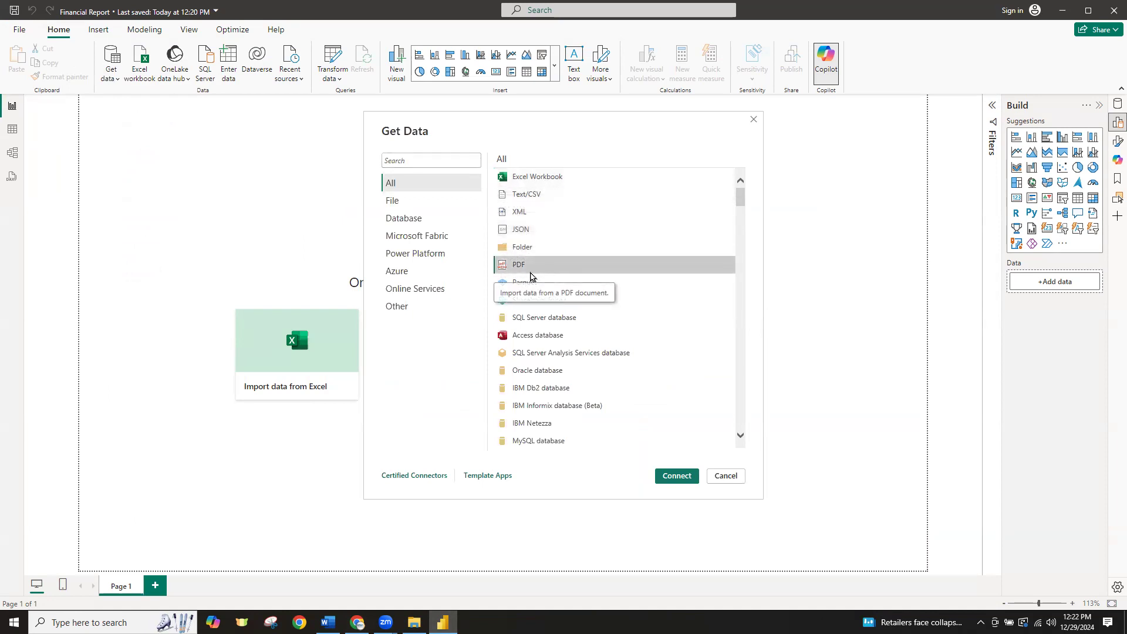
left_click(567, 320)
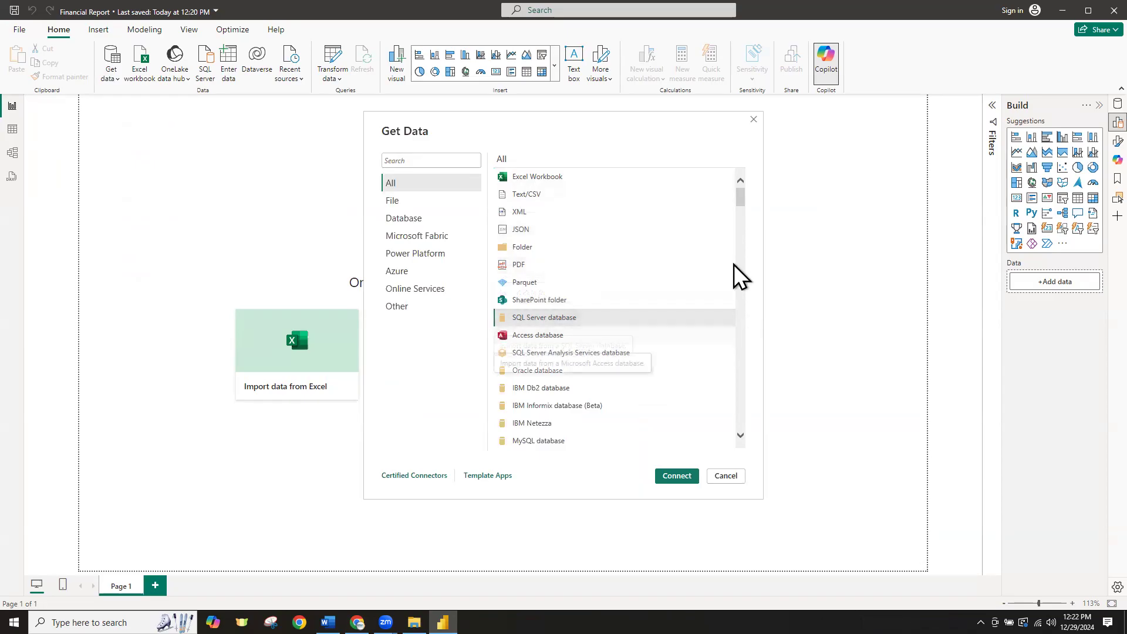
left_click_drag(740, 201, 743, 451)
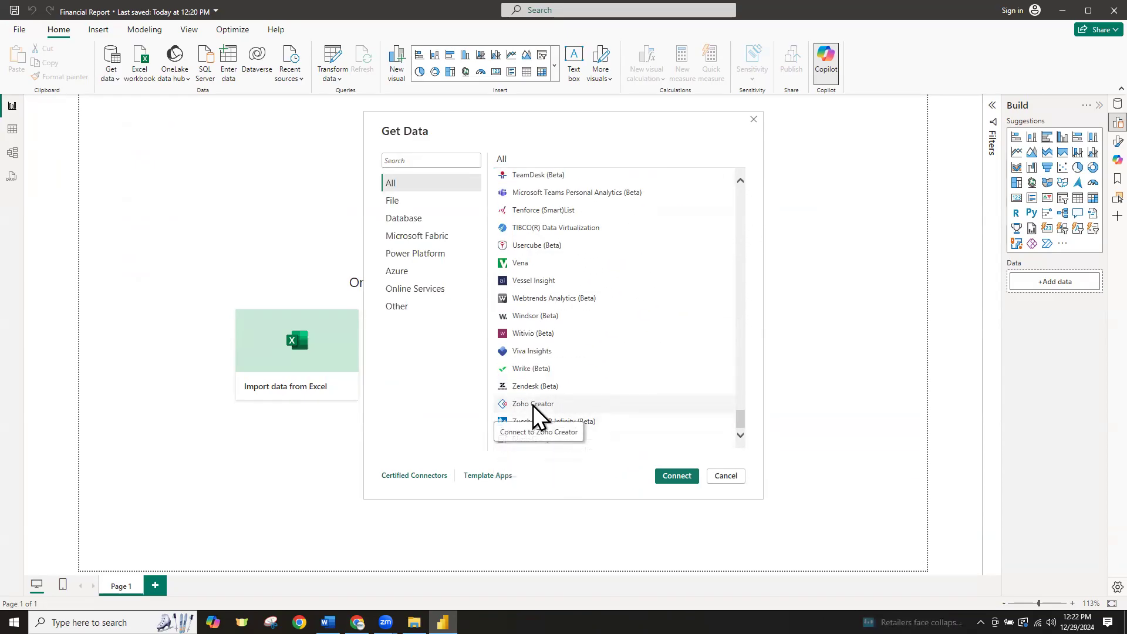
left_click(527, 263)
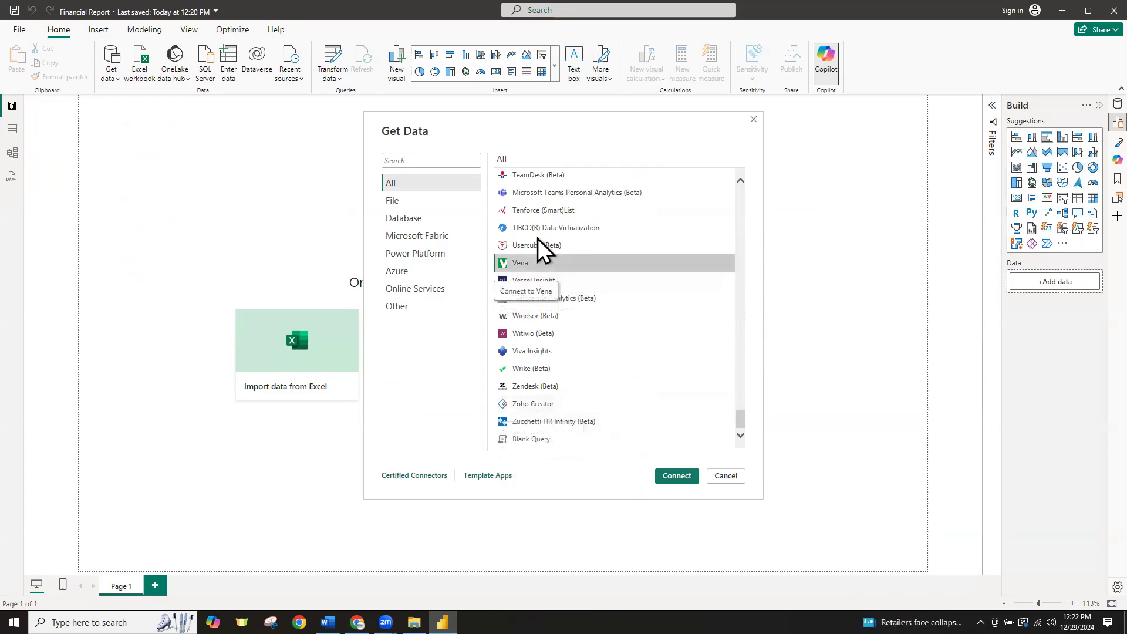
left_click(546, 194)
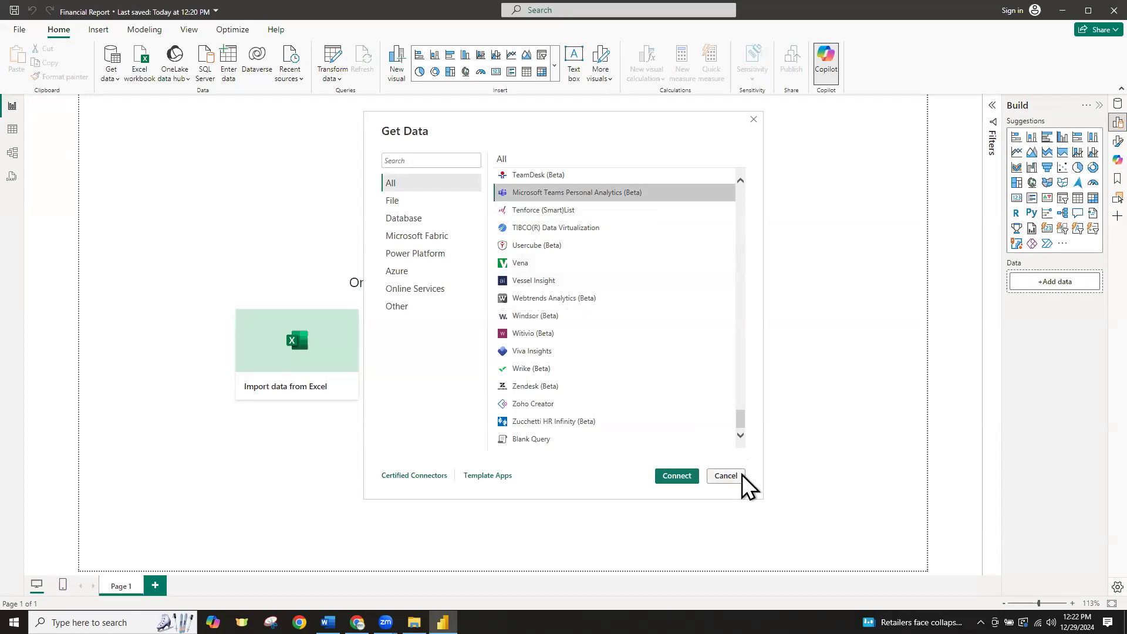
left_click(726, 476)
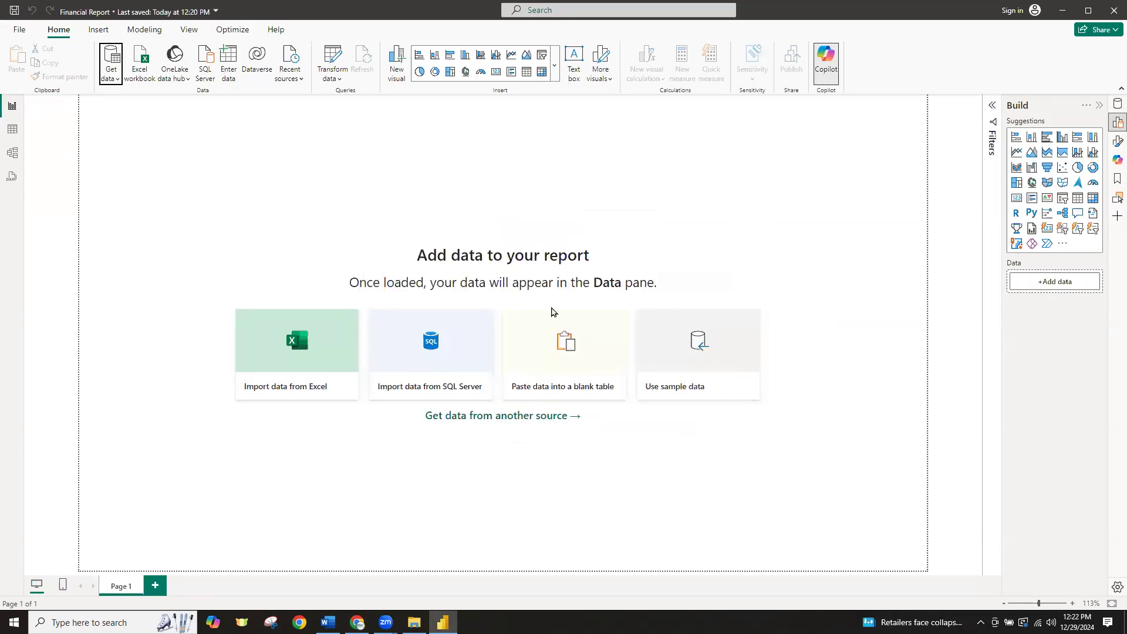
View the source files inside the Dataset folder in File Explorer and return to Power BI Desktop
left_click(414, 622)
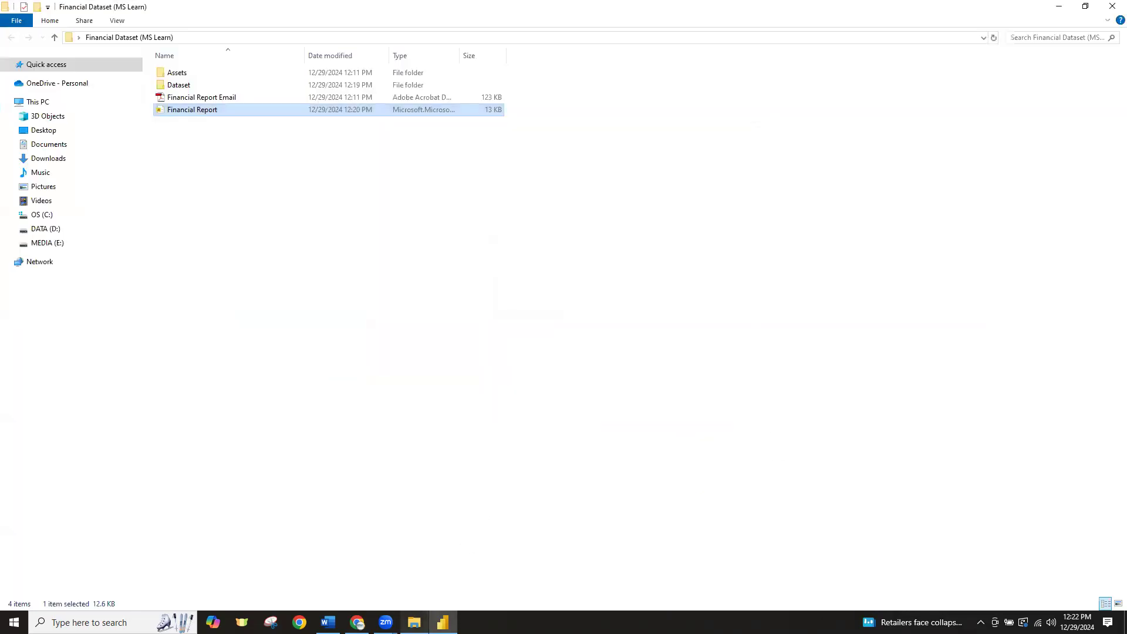
double_click(182, 85)
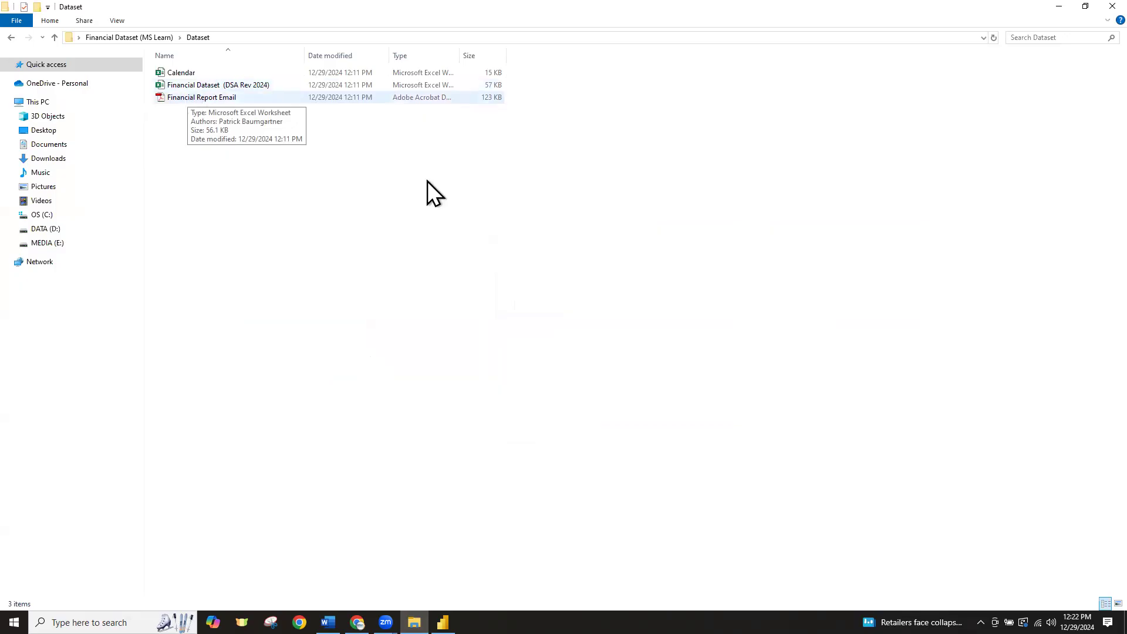
key("alt+Tab")
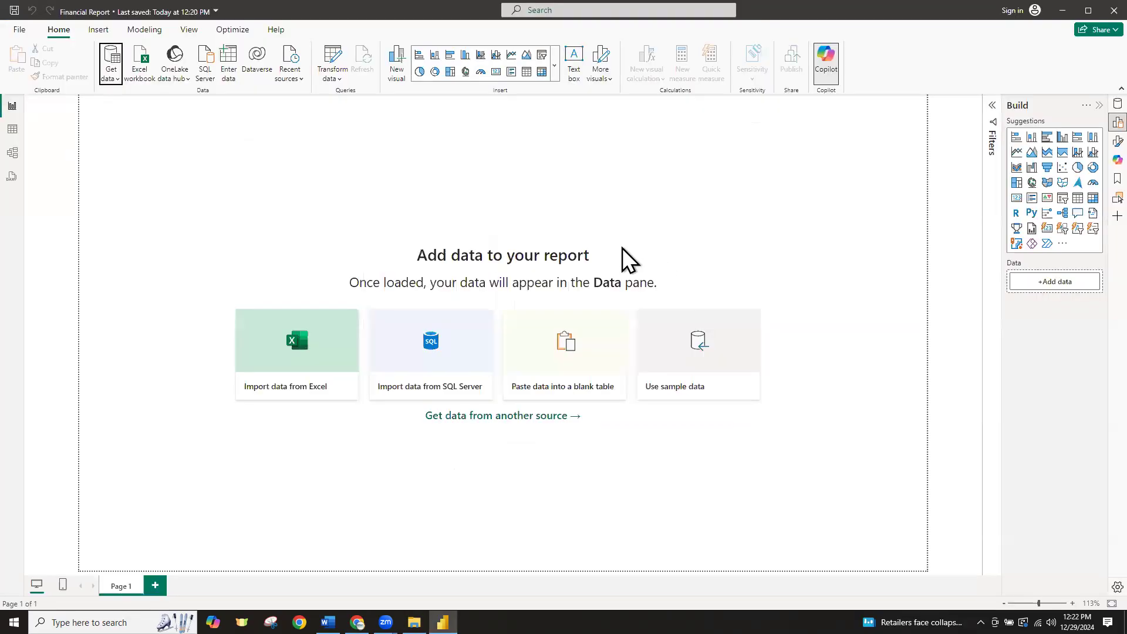
left_click(119, 82)
left_click(148, 333)
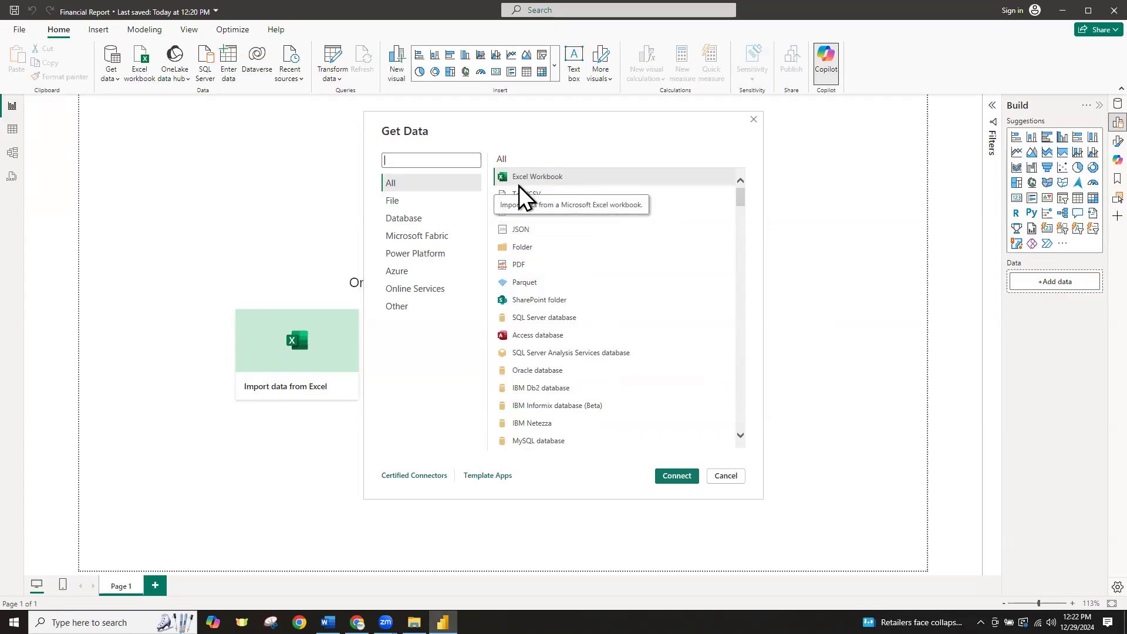
left_click(729, 479)
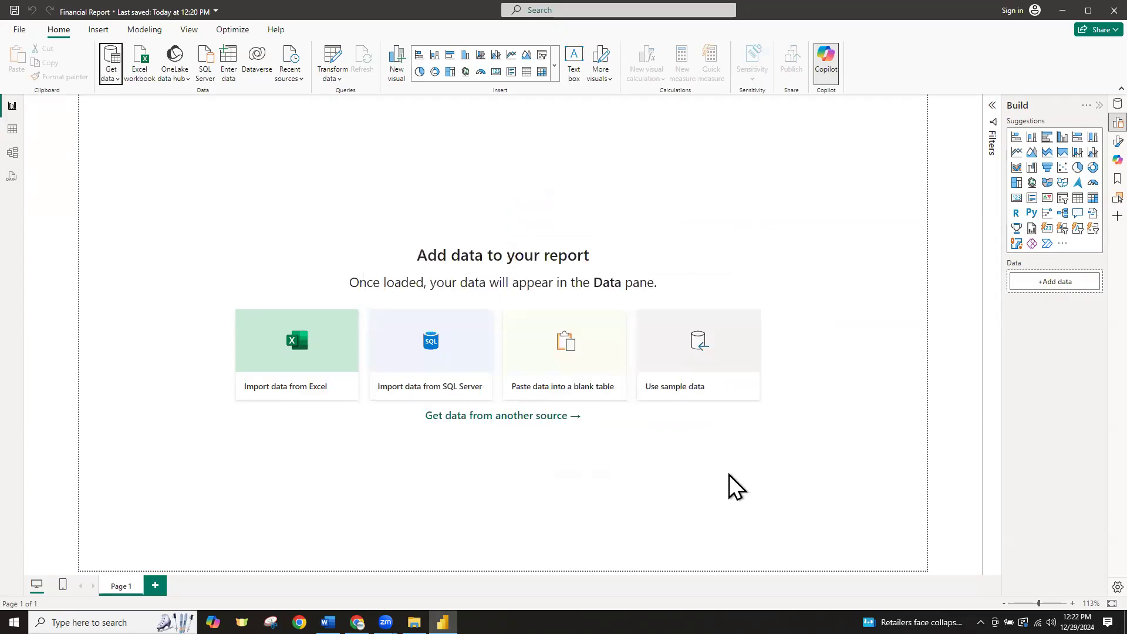
Check the file type of the Financial Dataset (DSA Rev 2024) file in its properties in File Explorer
key("alt+Tab")
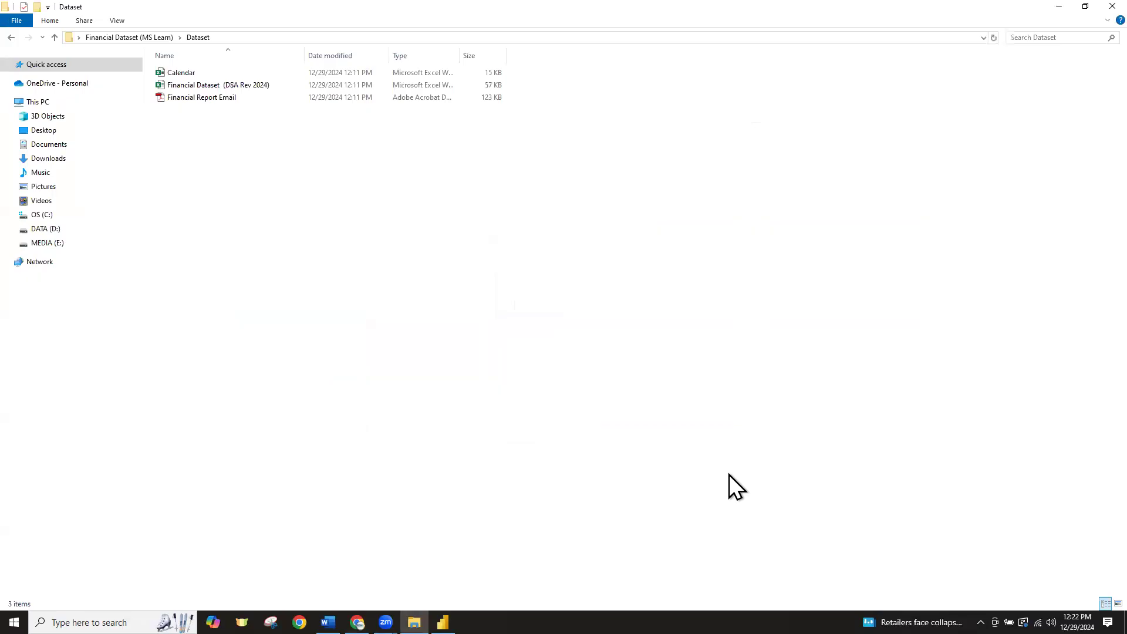
right_click(235, 87)
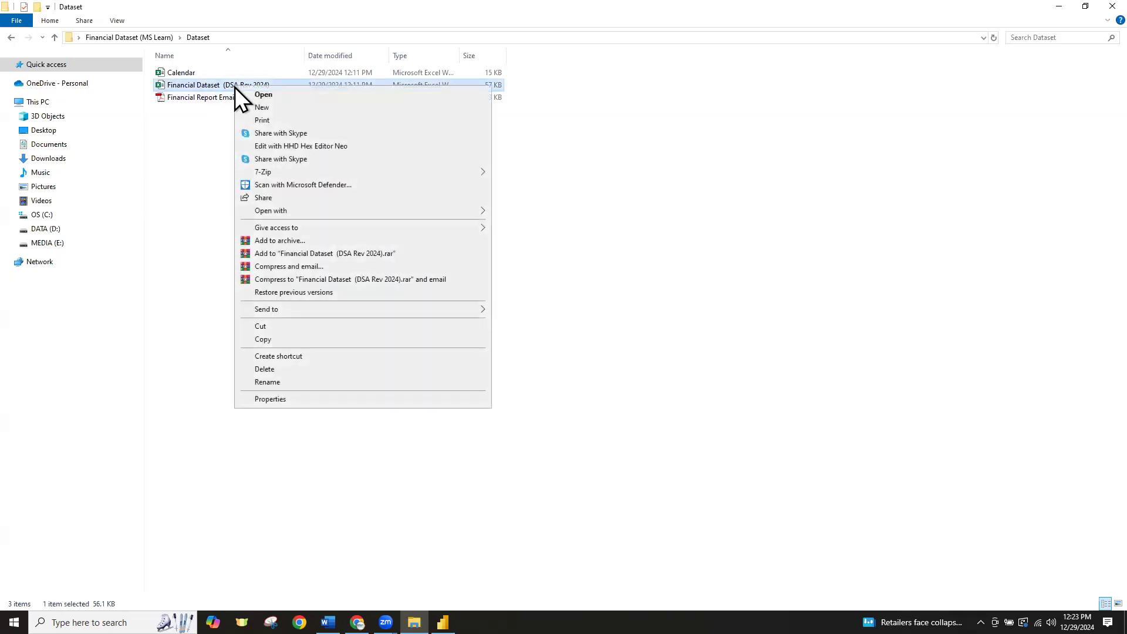
left_click(270, 399)
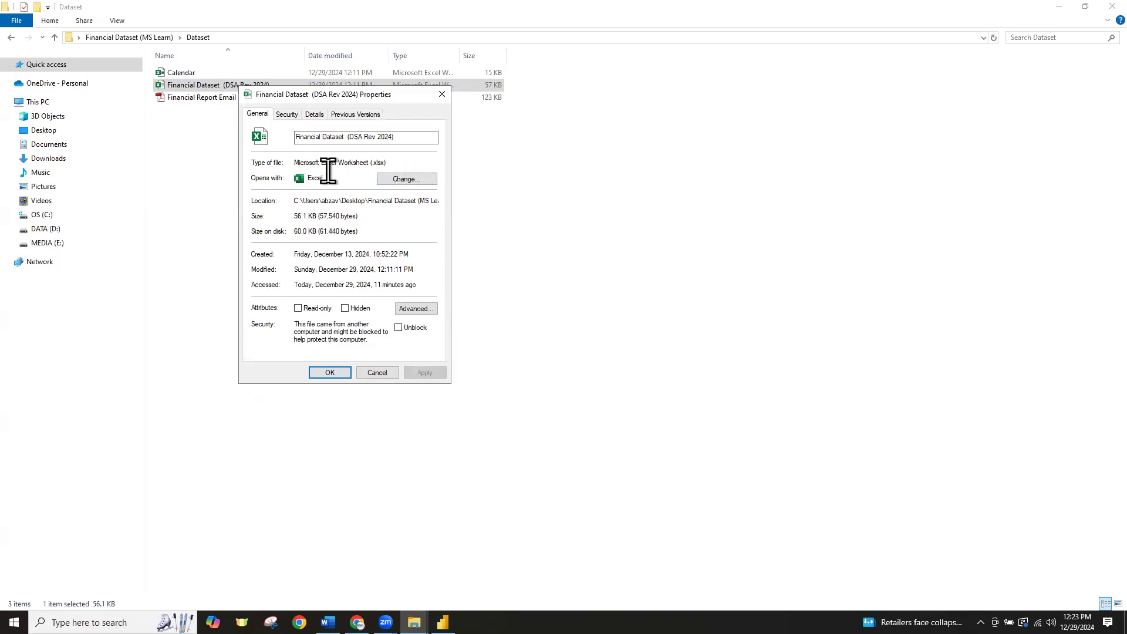
left_click(443, 95)
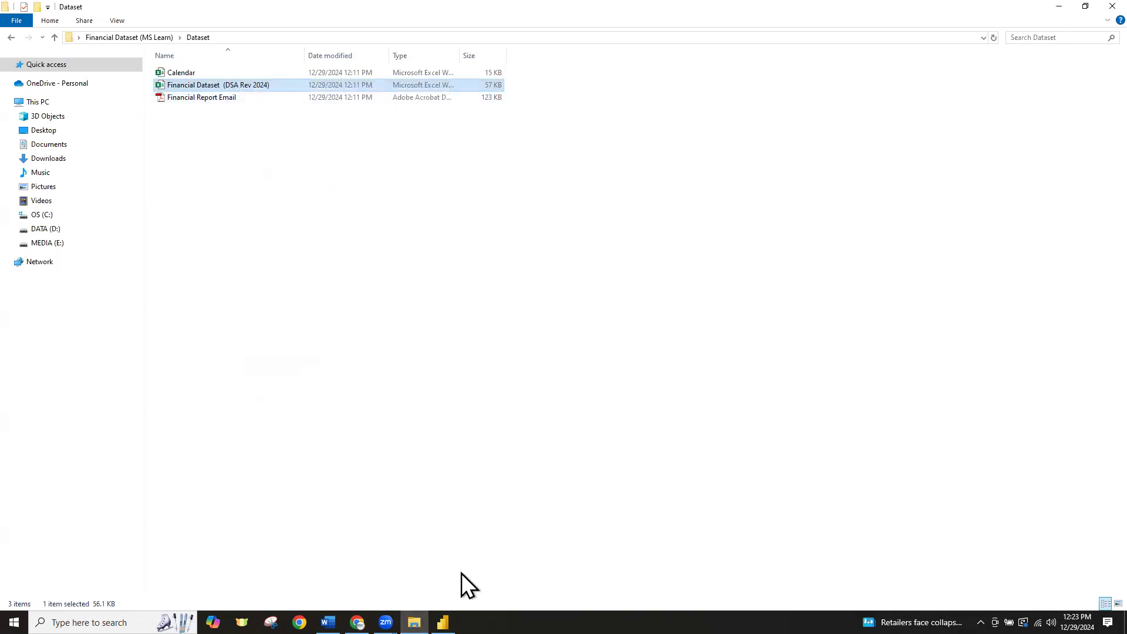
Switch to Power BI Desktop and start a Get Data connection to an Excel Workbook from the File connectors
left_click(443, 623)
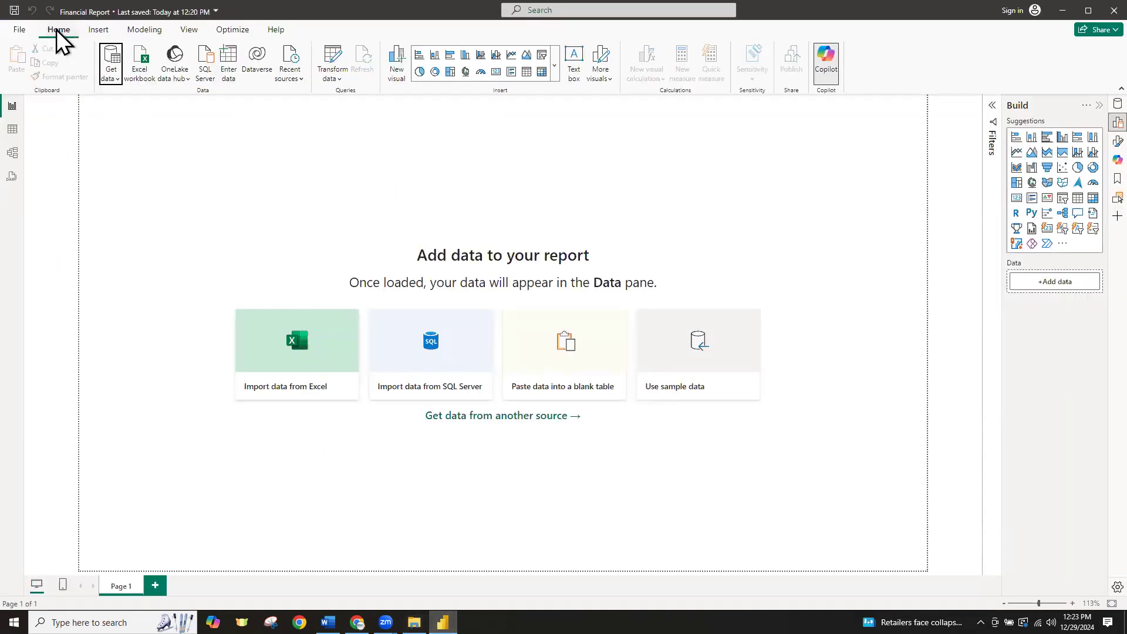
left_click(116, 79)
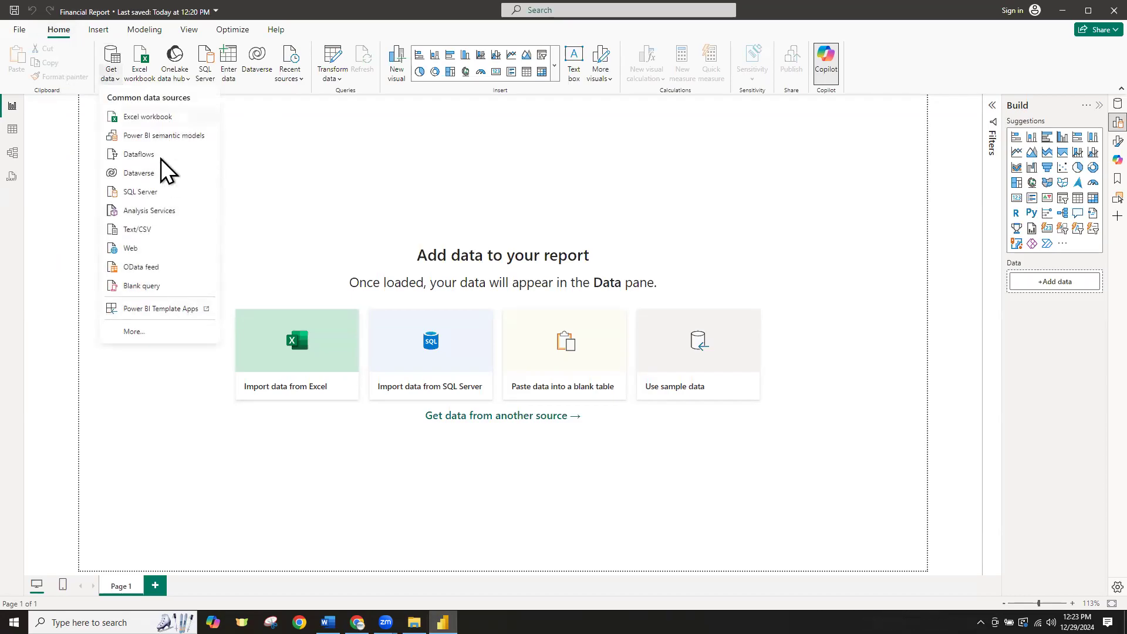
left_click(133, 332)
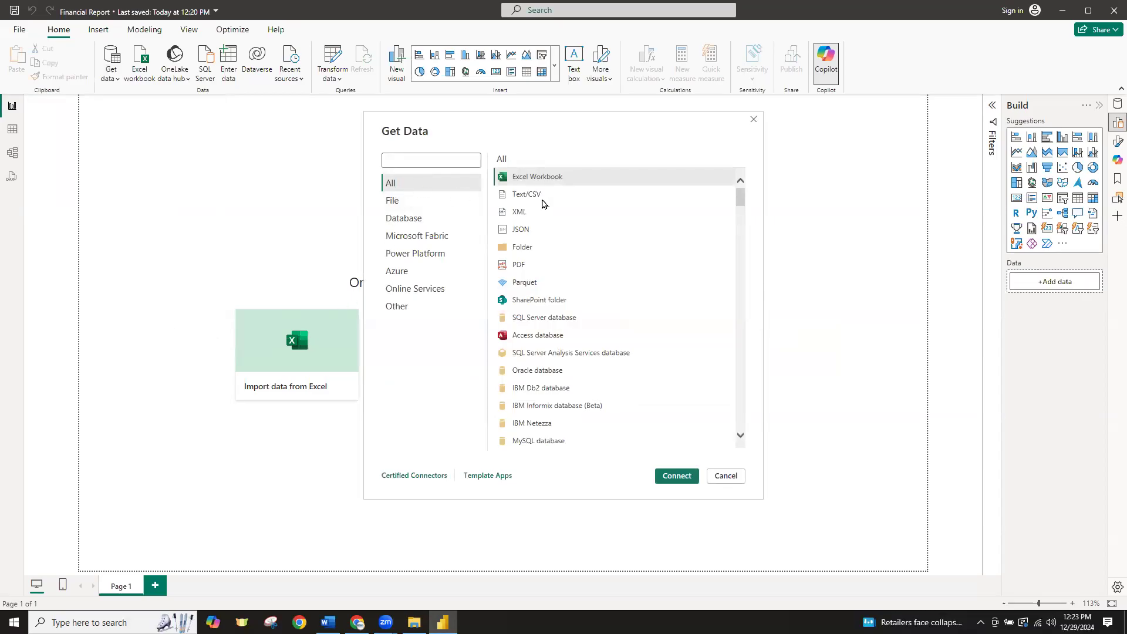
left_click(393, 201)
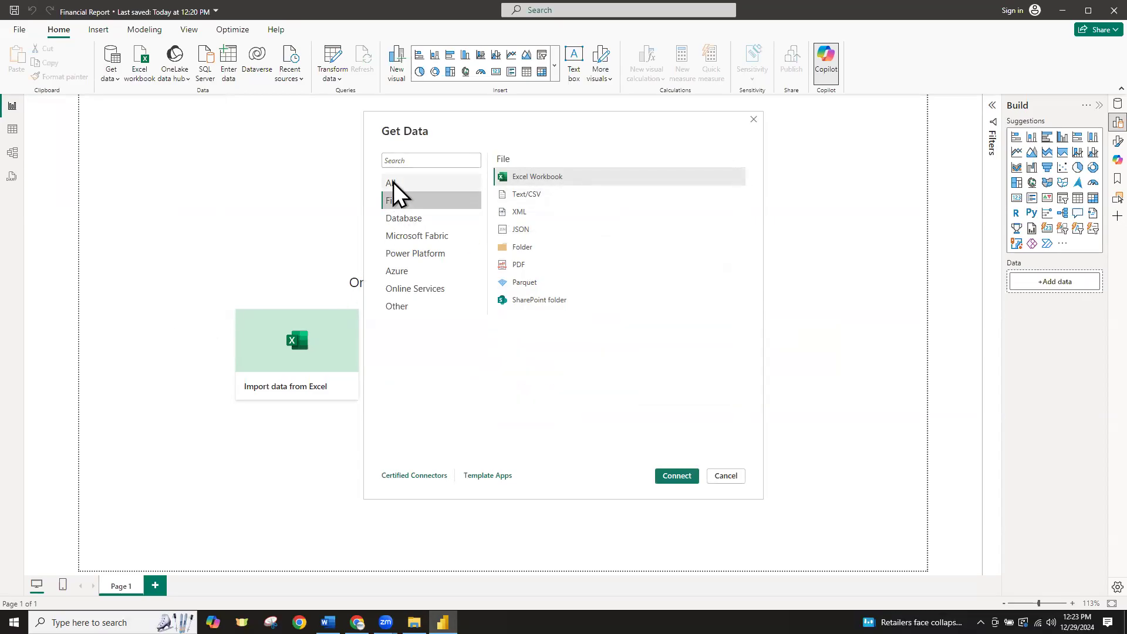
left_click(394, 182)
type("excel")
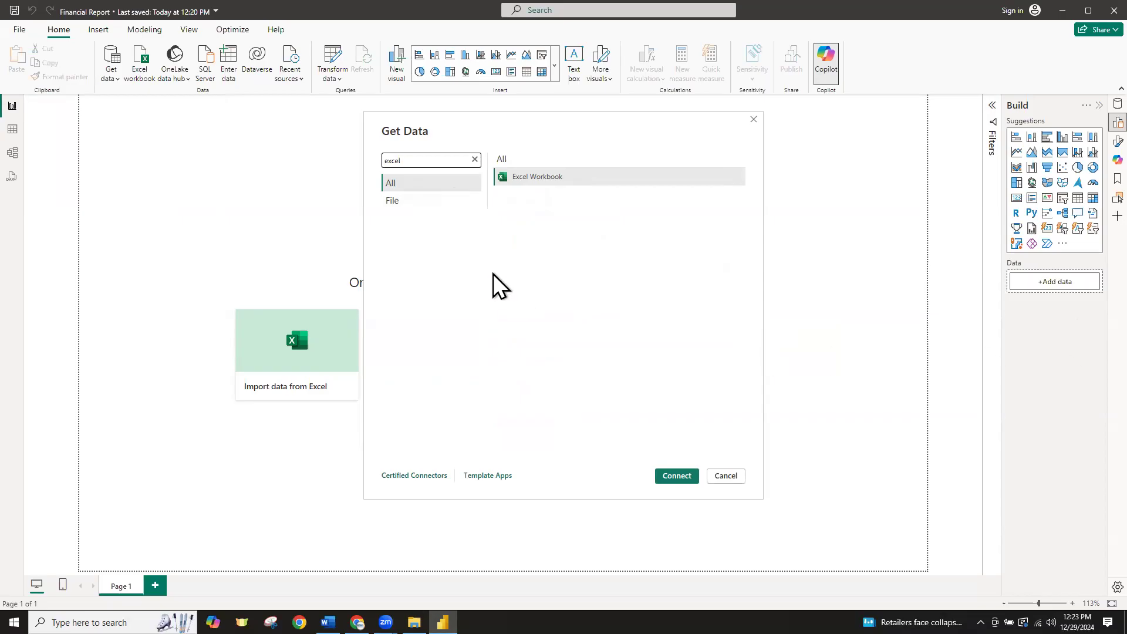
left_click(475, 159)
left_click(397, 206)
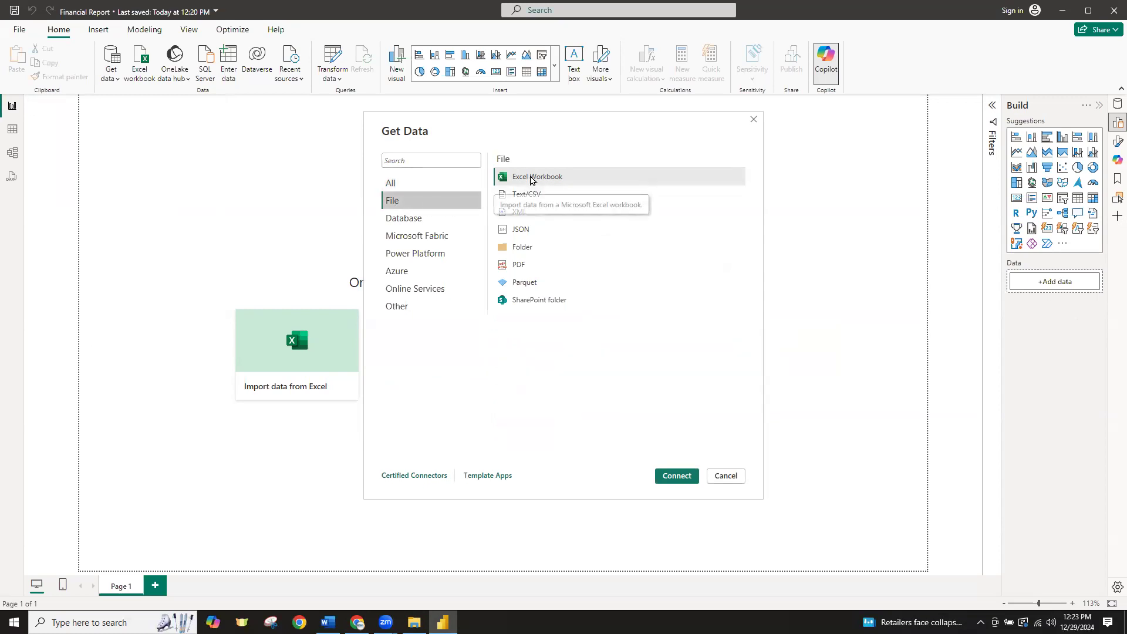
left_click(676, 476)
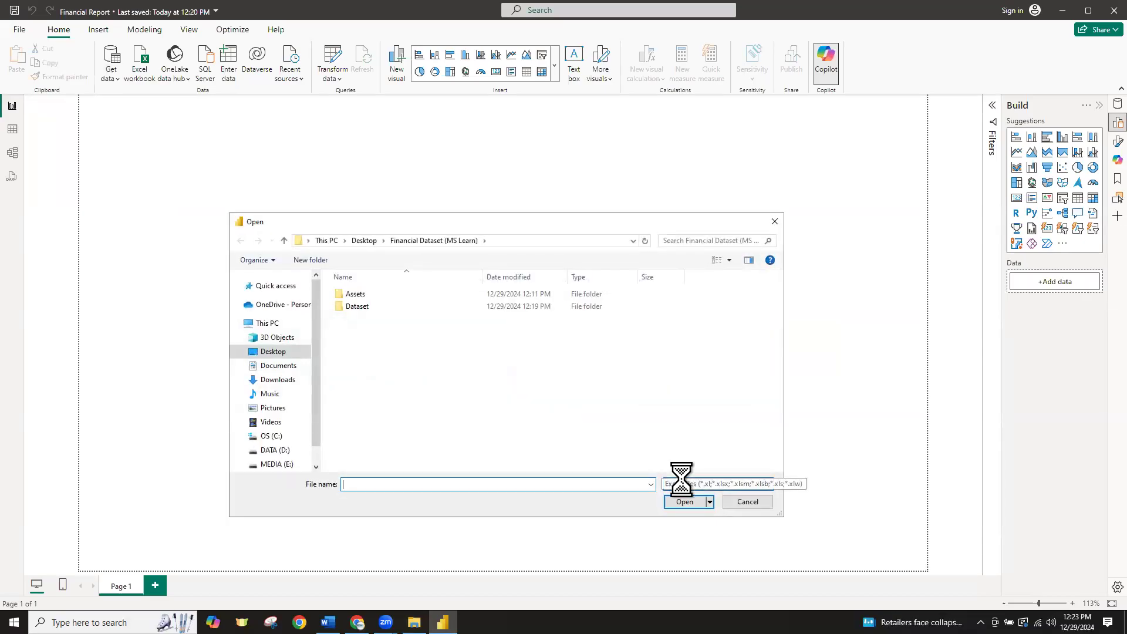
Open the Financial Dataset (DSA Rev 2024) workbook from Desktop > Financial Dataset (MS Learn) > Dataset
left_click(271, 354)
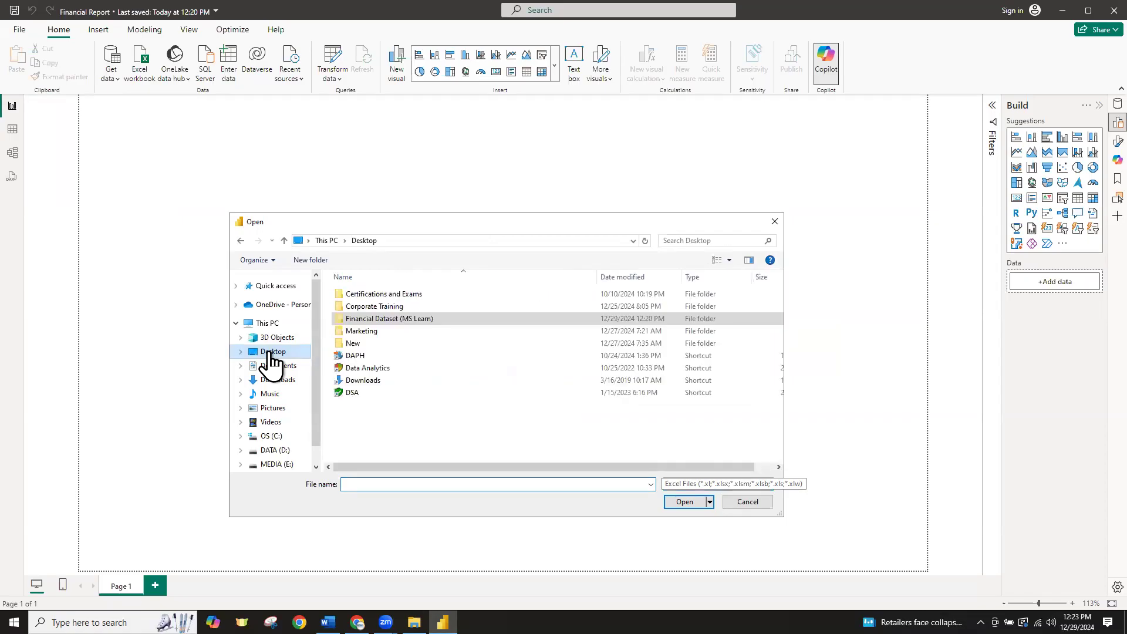
double_click(384, 320)
double_click(367, 309)
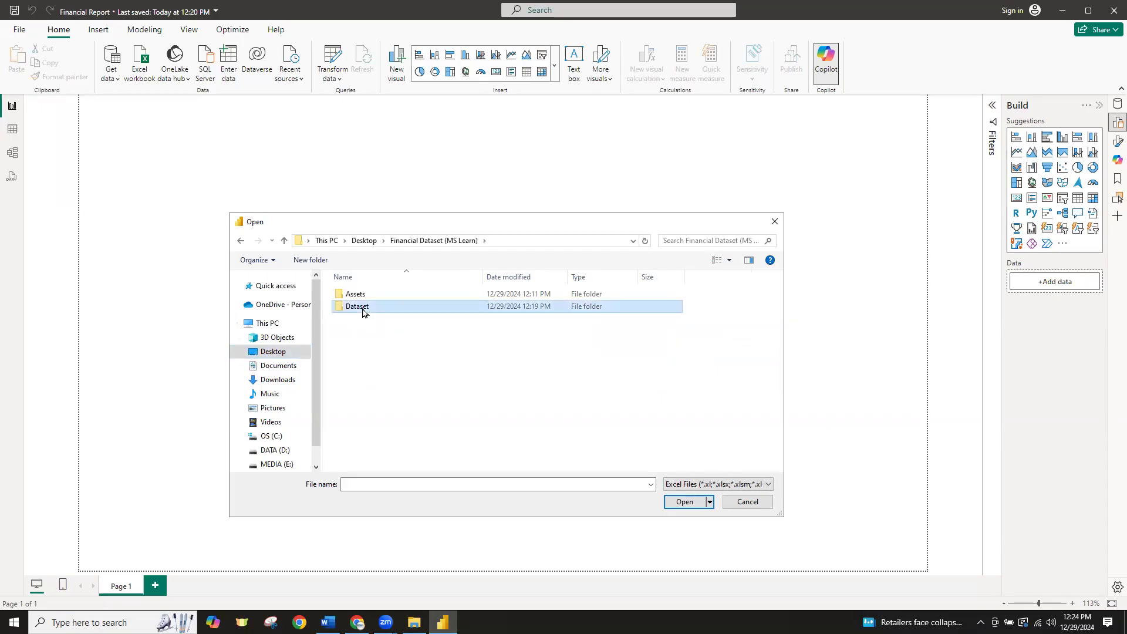
left_click(373, 310)
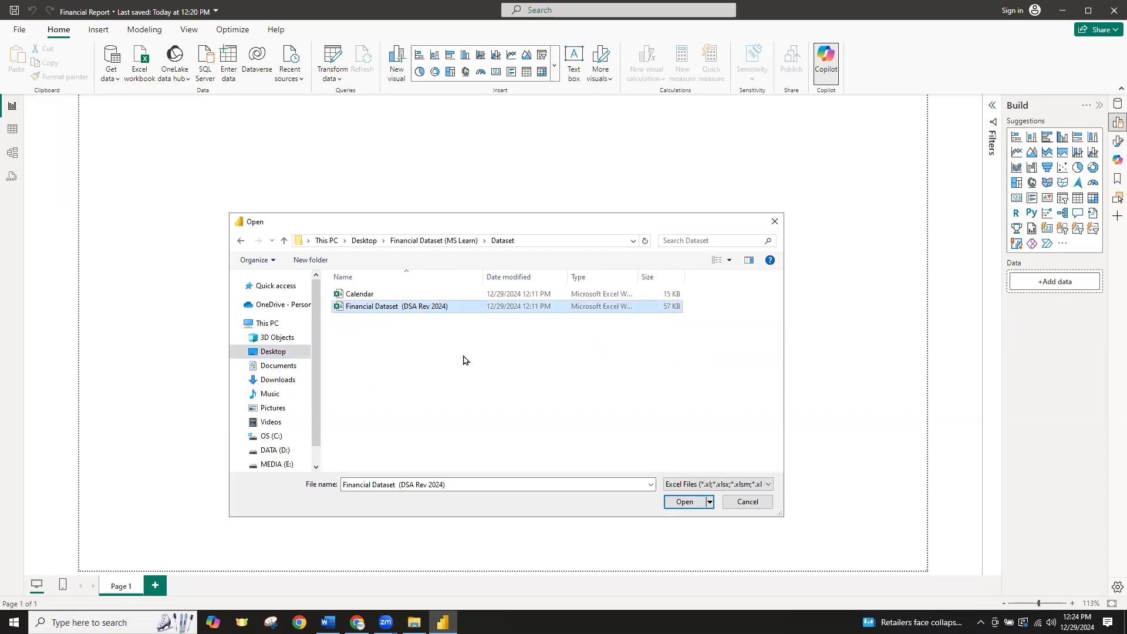
left_click(683, 502)
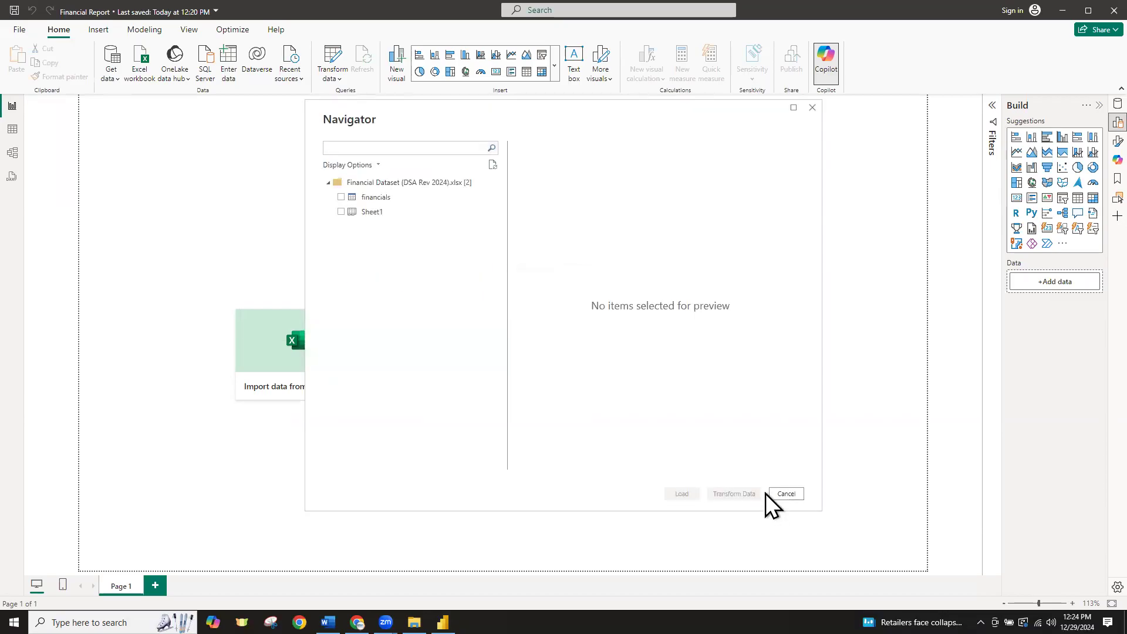
Compare the data previews of the financials table and Sheet1 in the Navigator
left_click(381, 198)
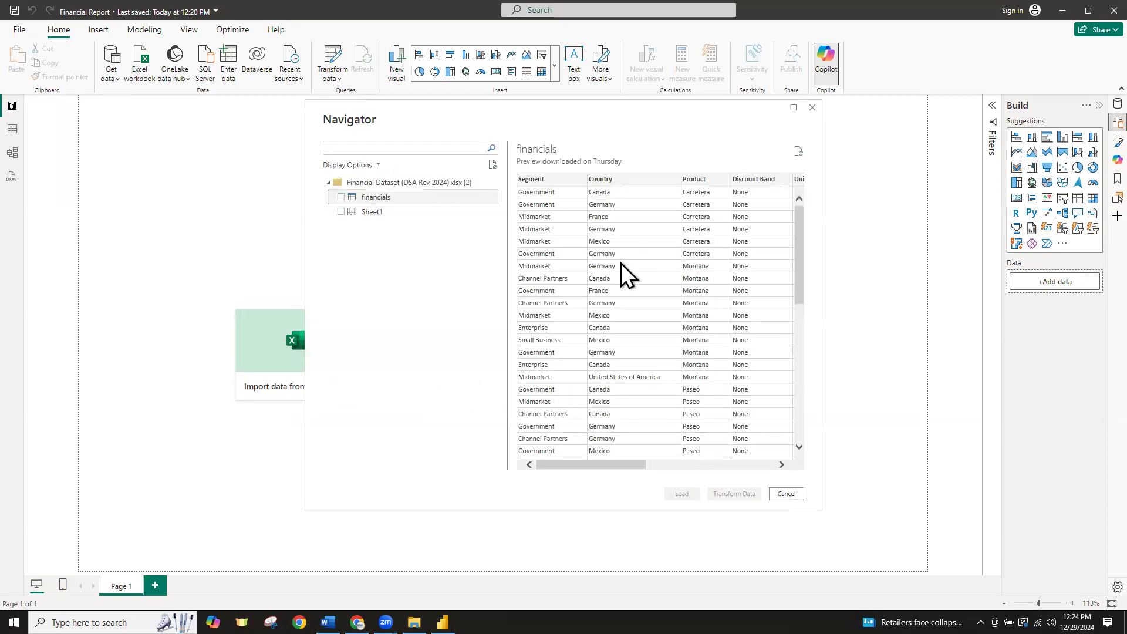
left_click(374, 215)
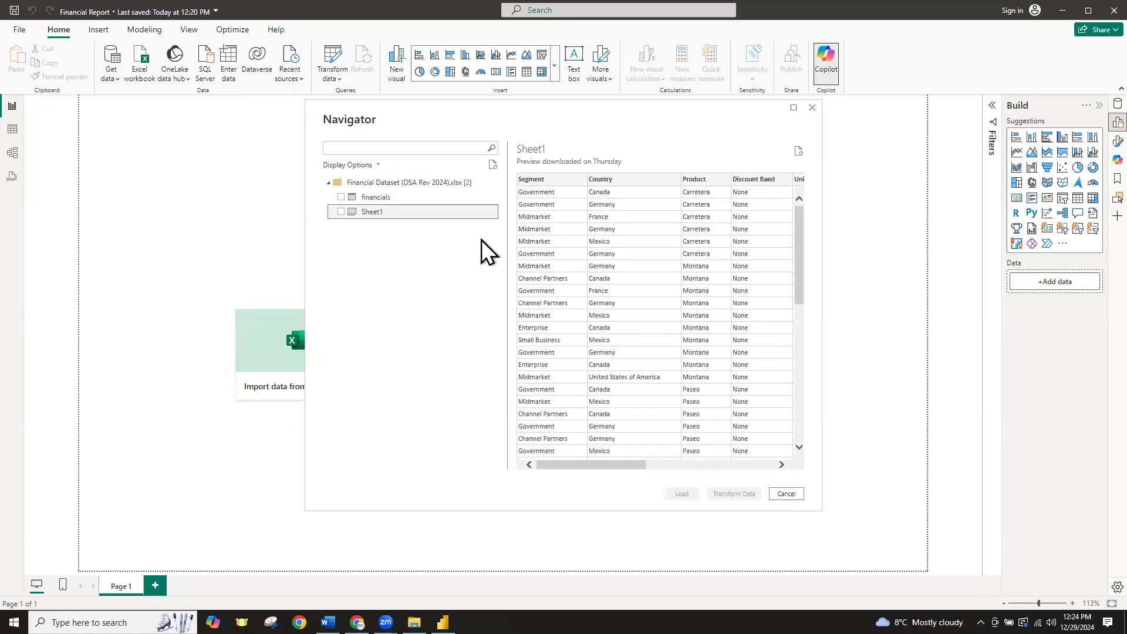
left_click(379, 200)
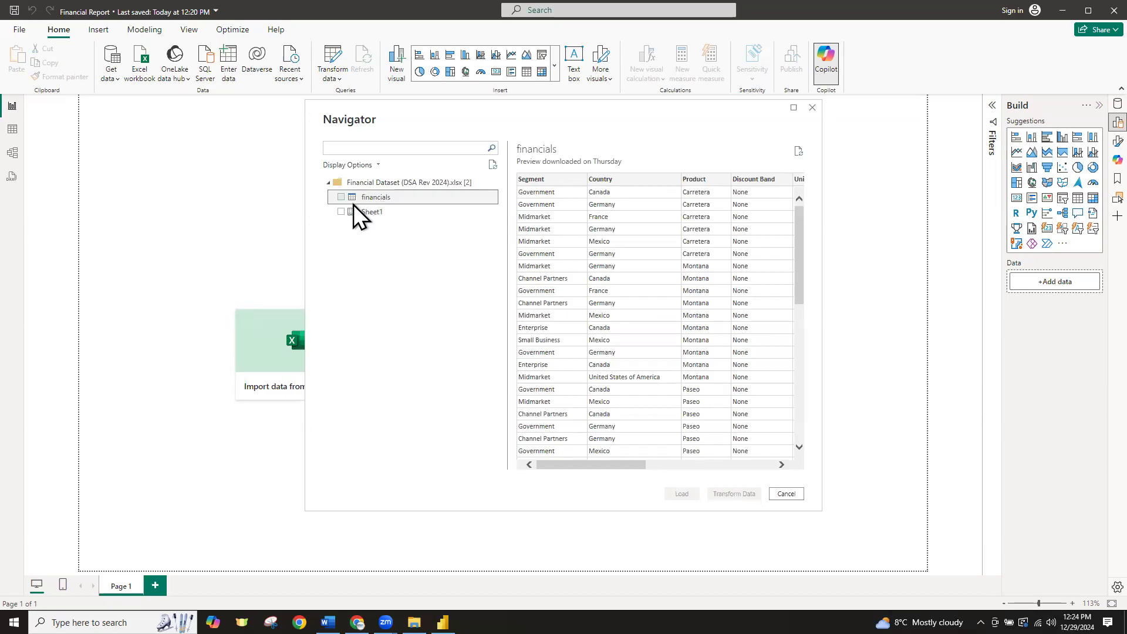
left_click(374, 213)
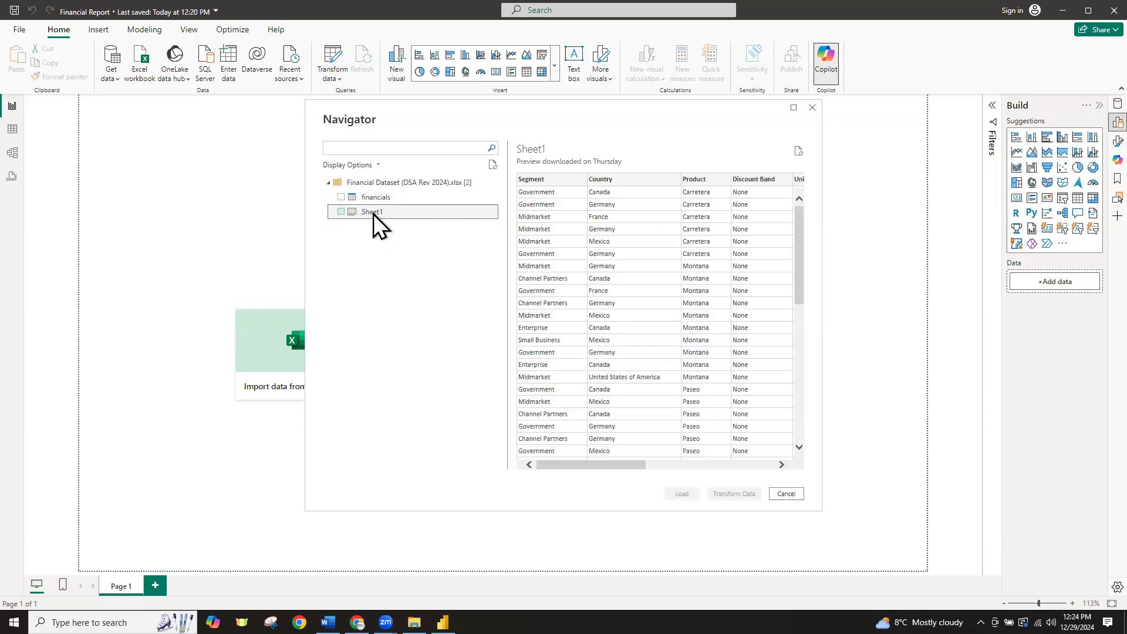
left_click(373, 200)
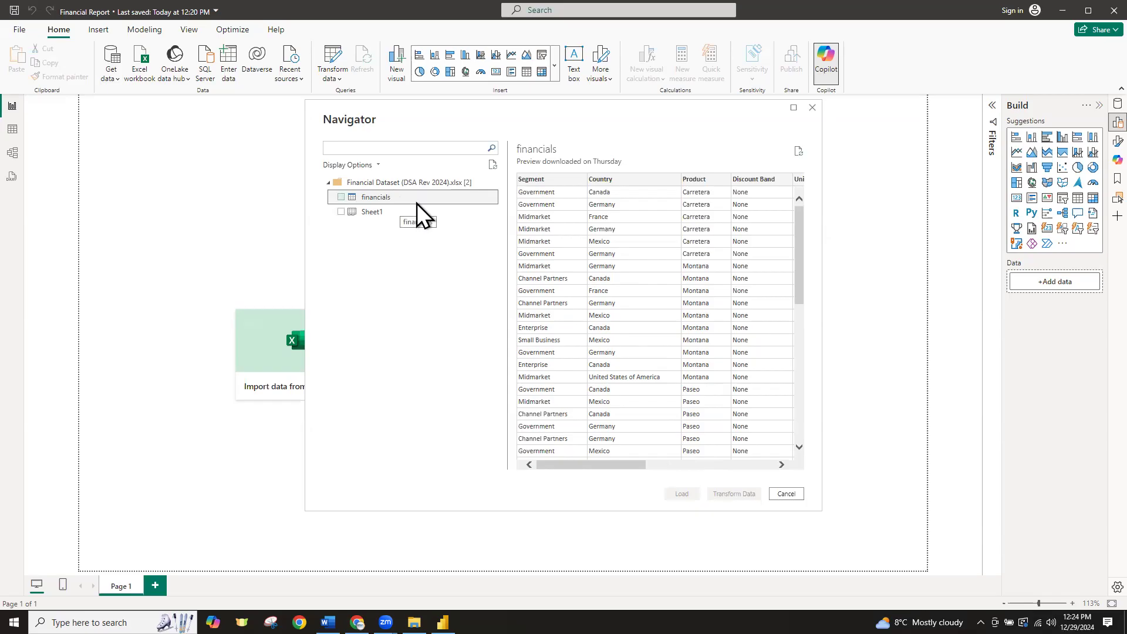
mouse_move(613, 464)
left_mouse_down()
mouse_move(768, 462)
mouse_move(603, 466)
left_mouse_up()
Select only the financials table, bring it into Power Query Editor with Transform Data and refresh its preview
left_click(340, 198)
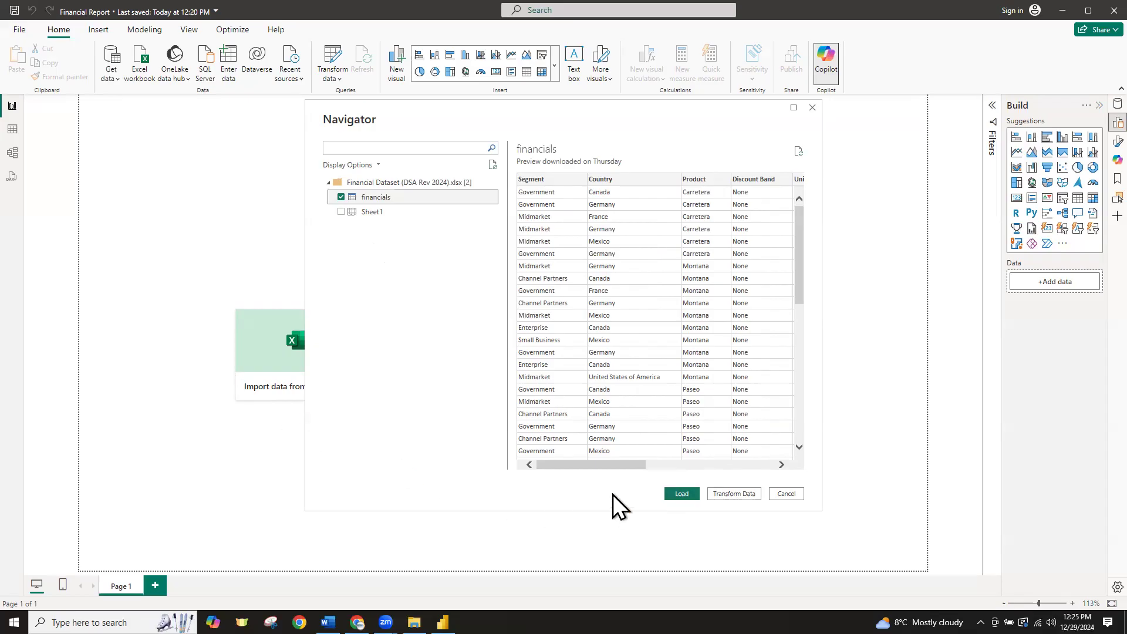
left_click(734, 494)
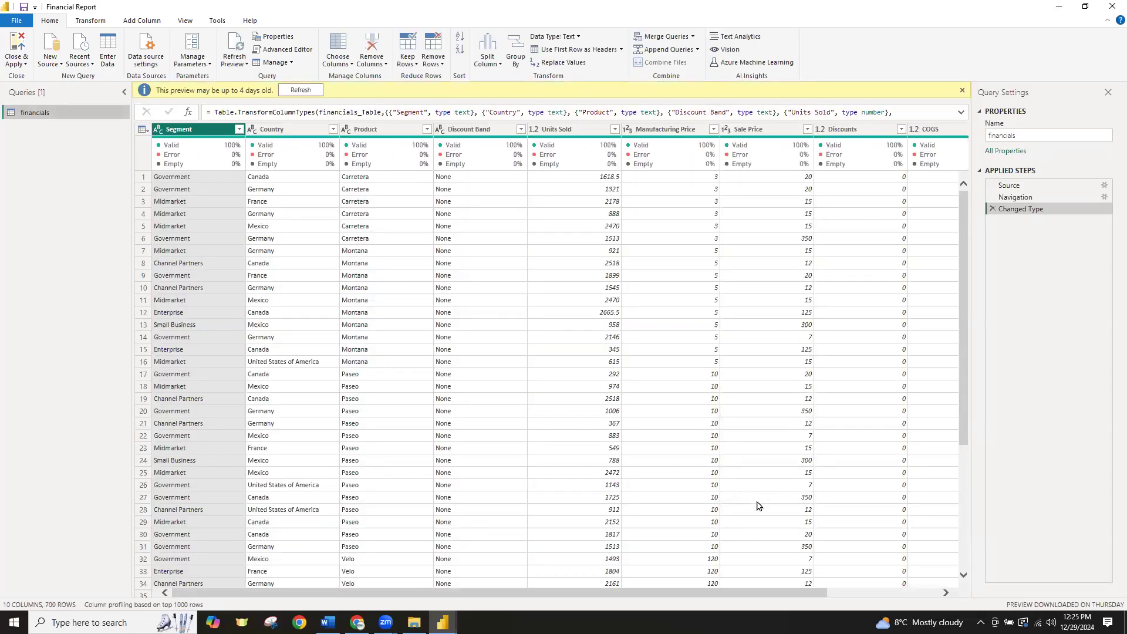
left_click(302, 91)
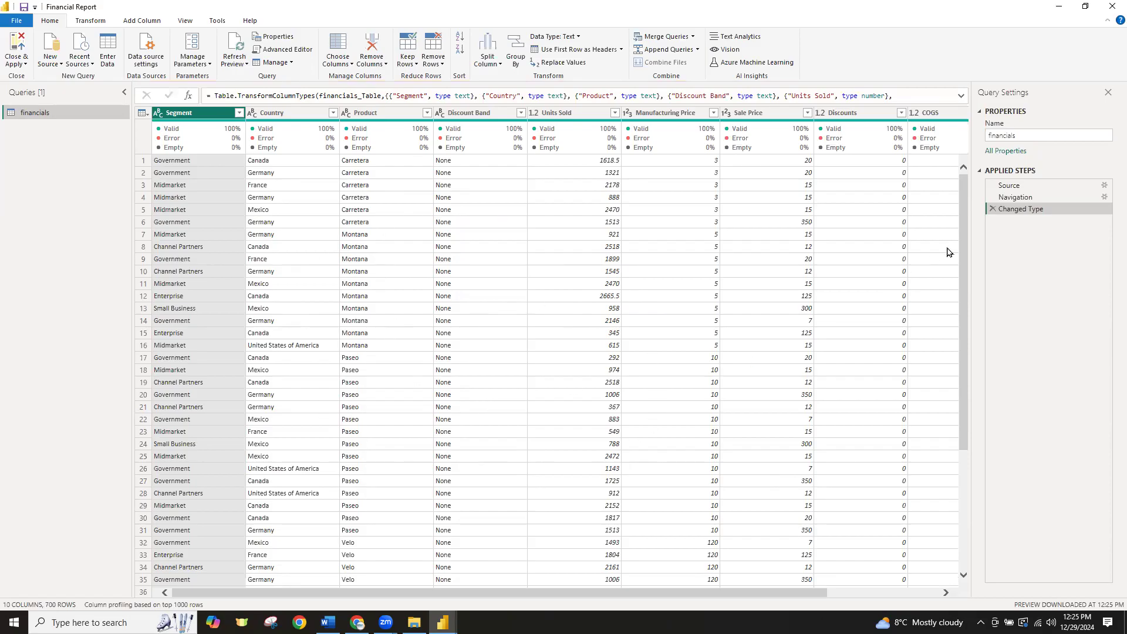
Rename the financials query as Financials with a capital F
left_click(1033, 136)
left_click(1033, 136)
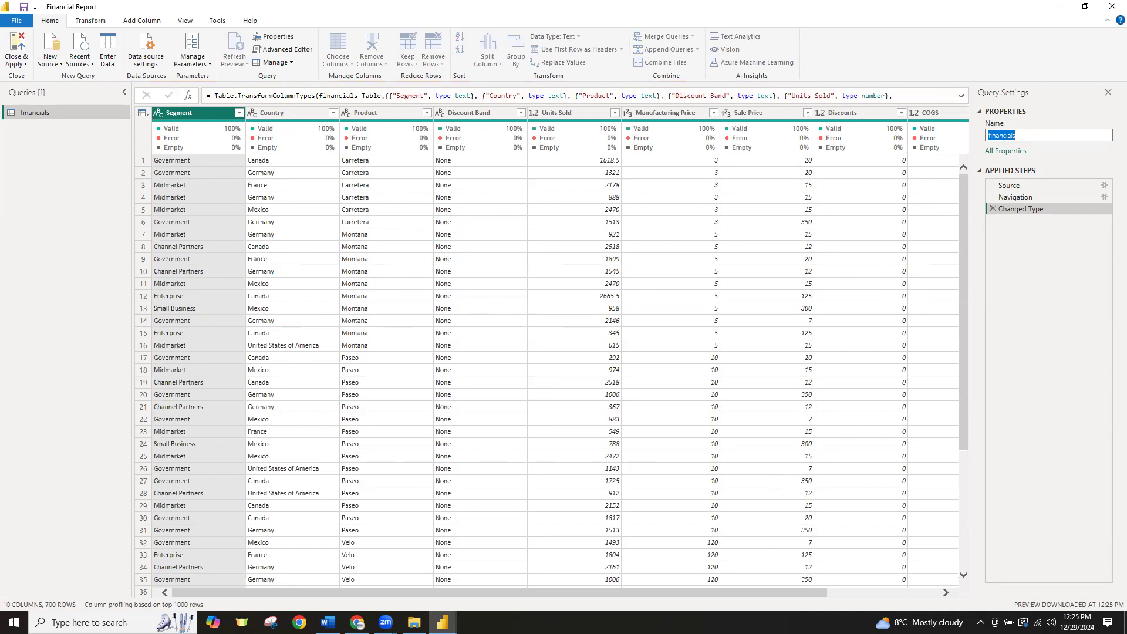
left_click(1016, 135)
type("F")
key("Return")
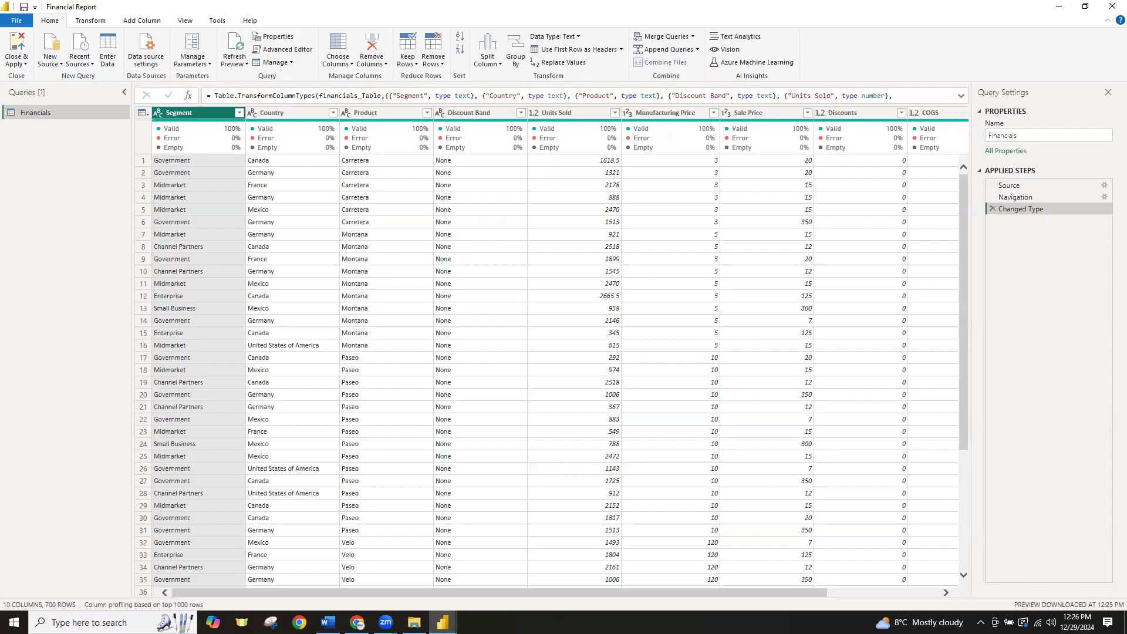
Show the column distribution and column profile for the Financials query, and hide both again
left_click(222, 19)
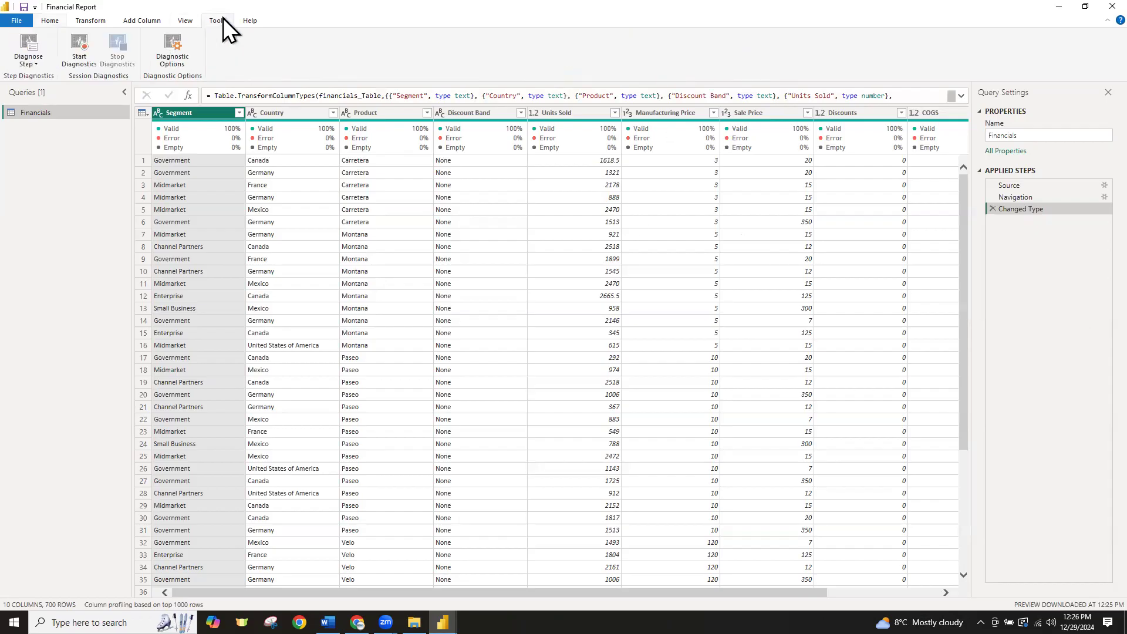
mouse_move(193, 140)
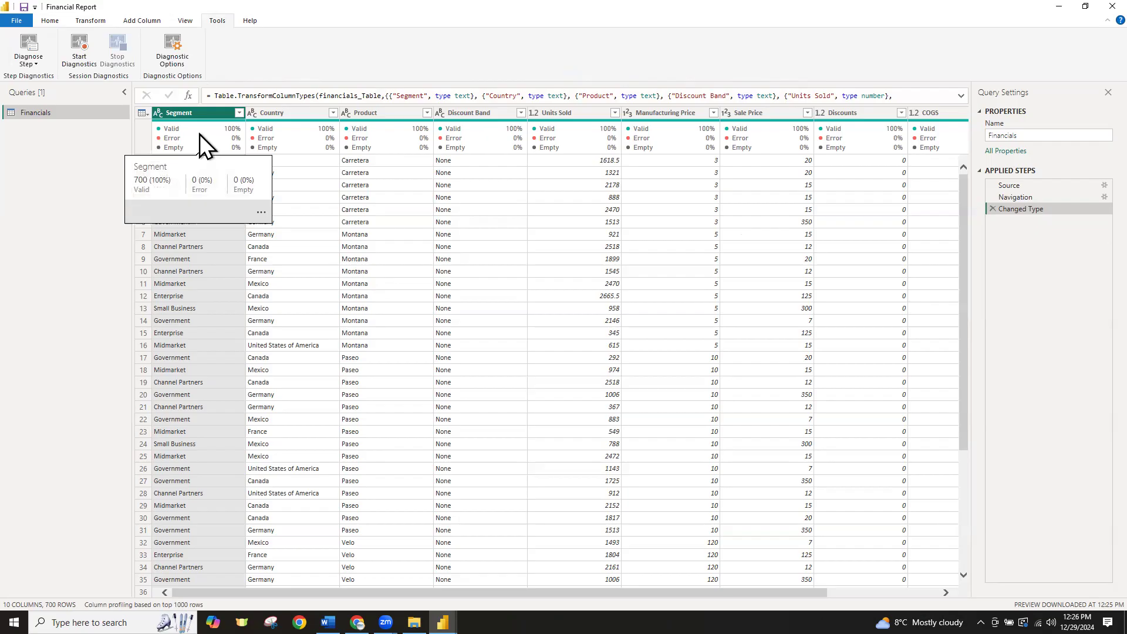
left_click(185, 22)
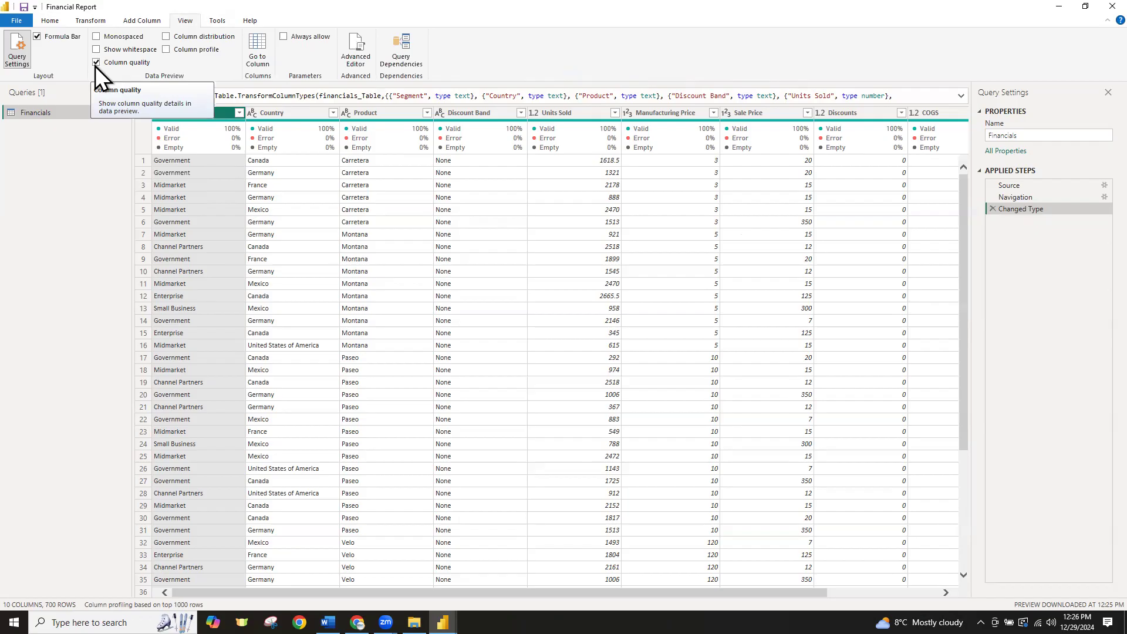
left_click(172, 34)
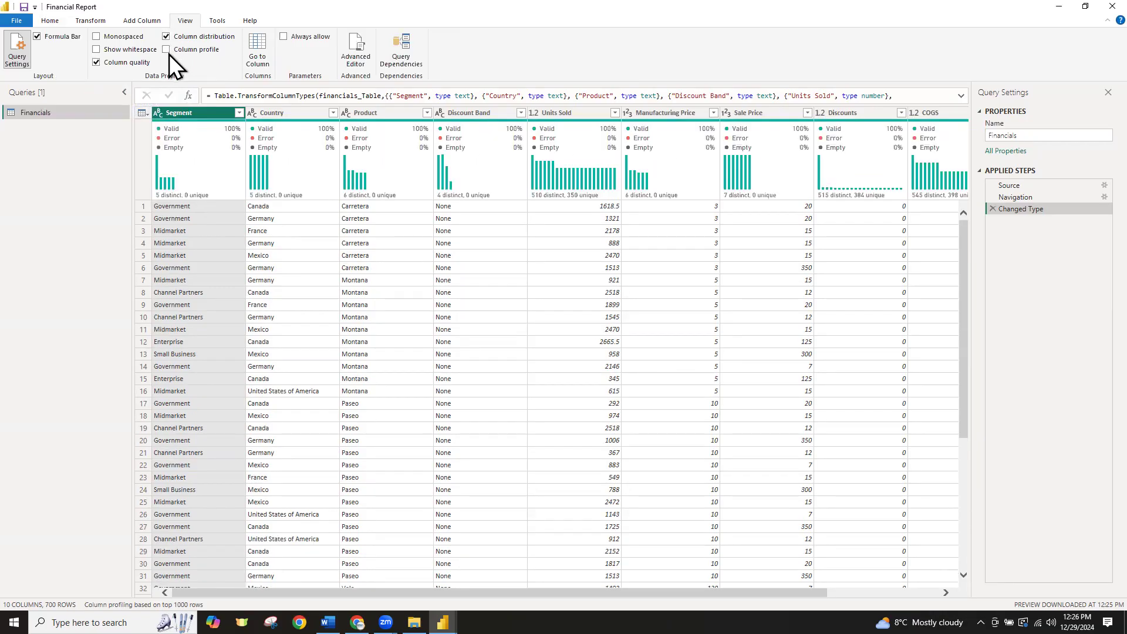
left_click(168, 50)
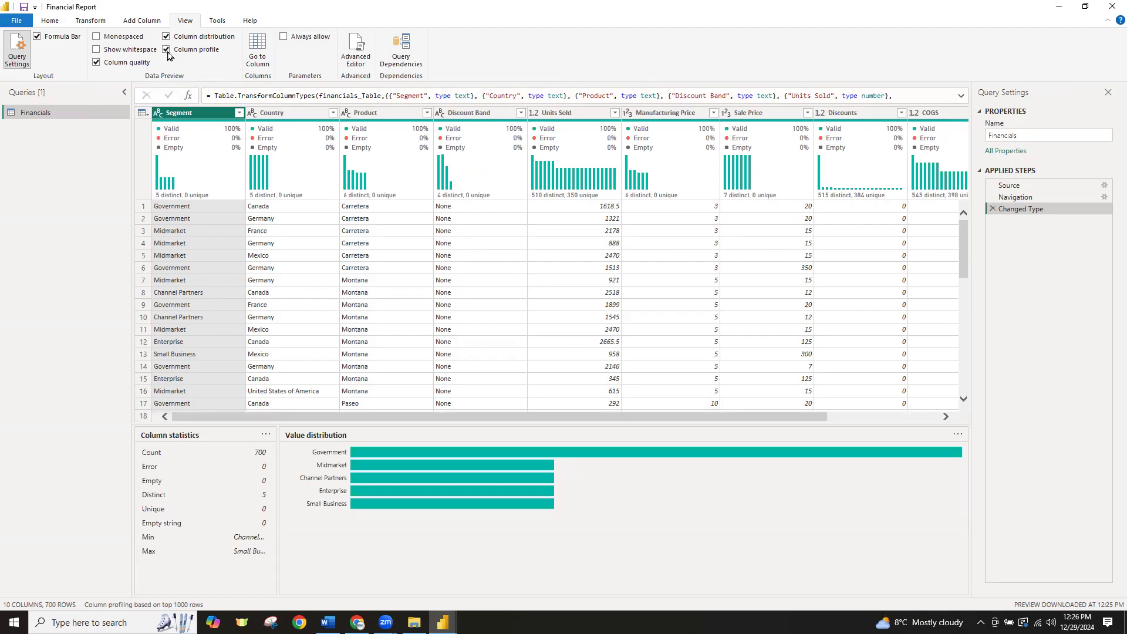
left_click(167, 50)
left_click(168, 37)
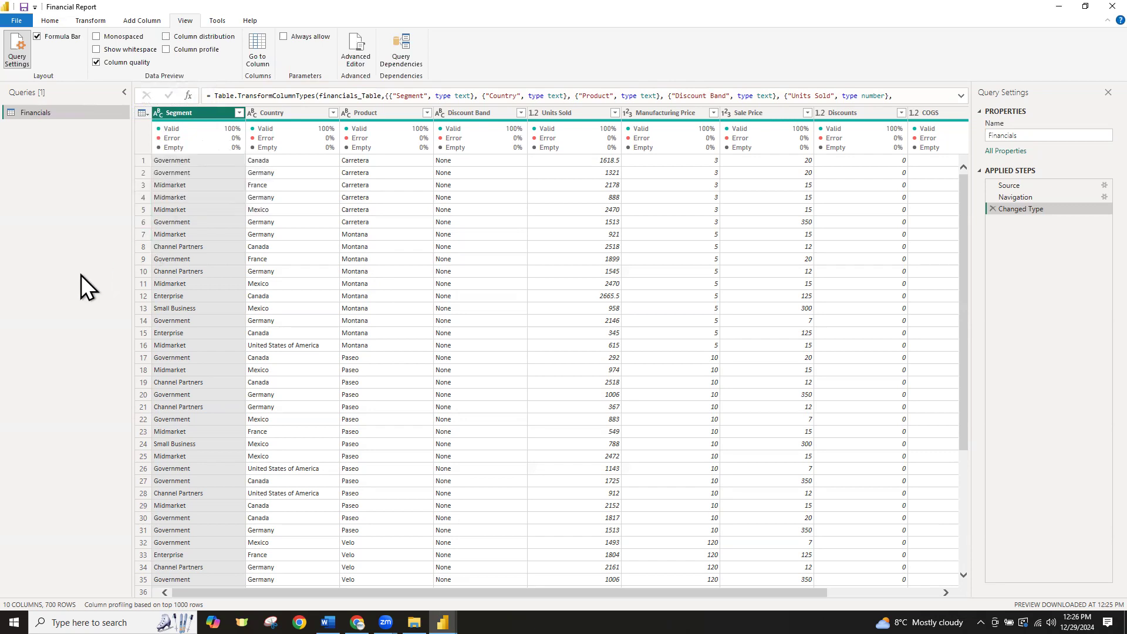
Examine the Segment column's quality details and its available data types without changing the type
mouse_move(212, 124)
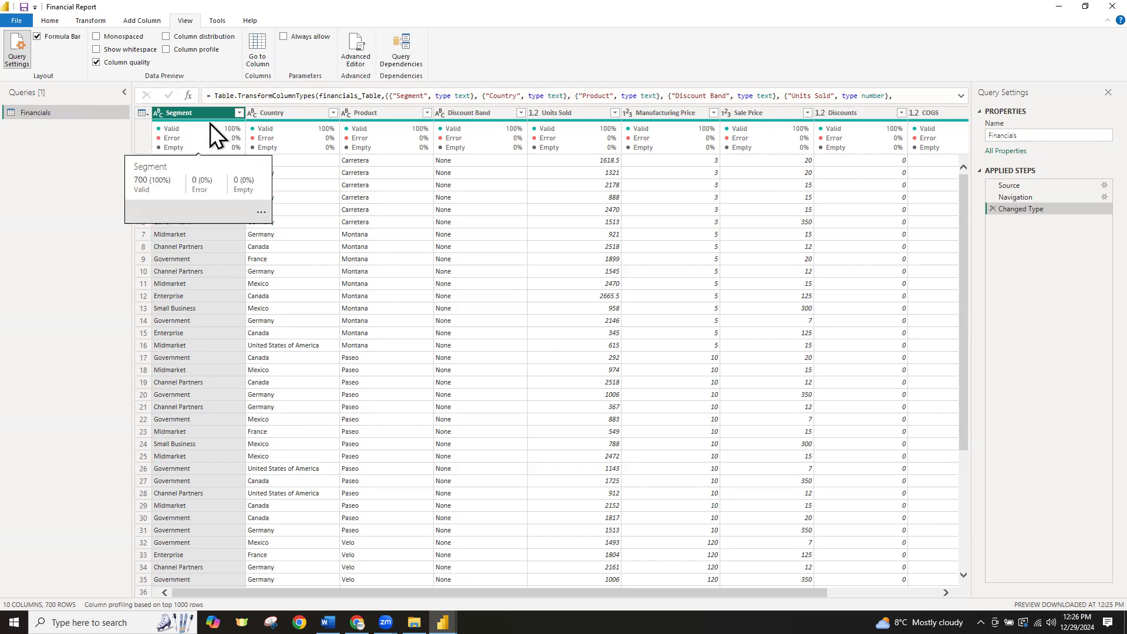
mouse_move(283, 127)
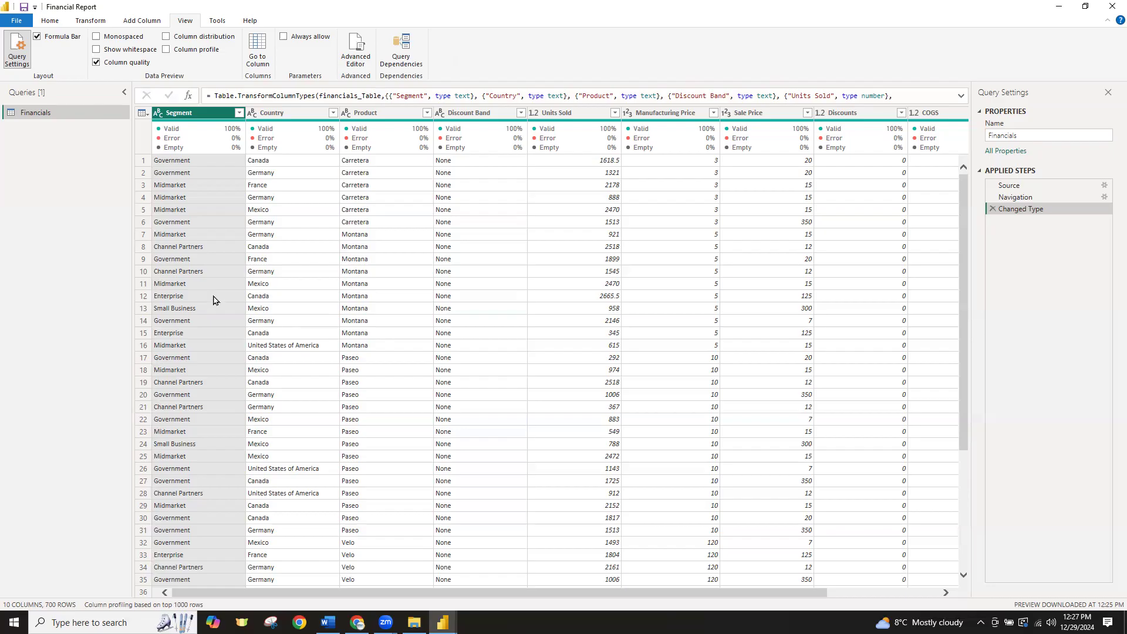
mouse_move(164, 130)
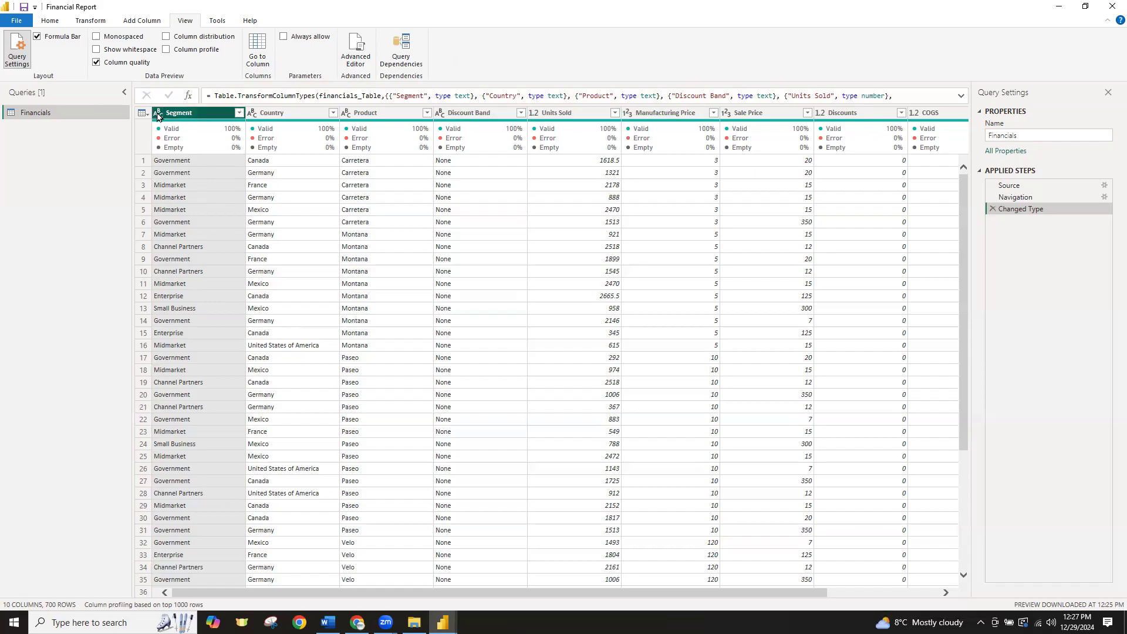
left_click(158, 116)
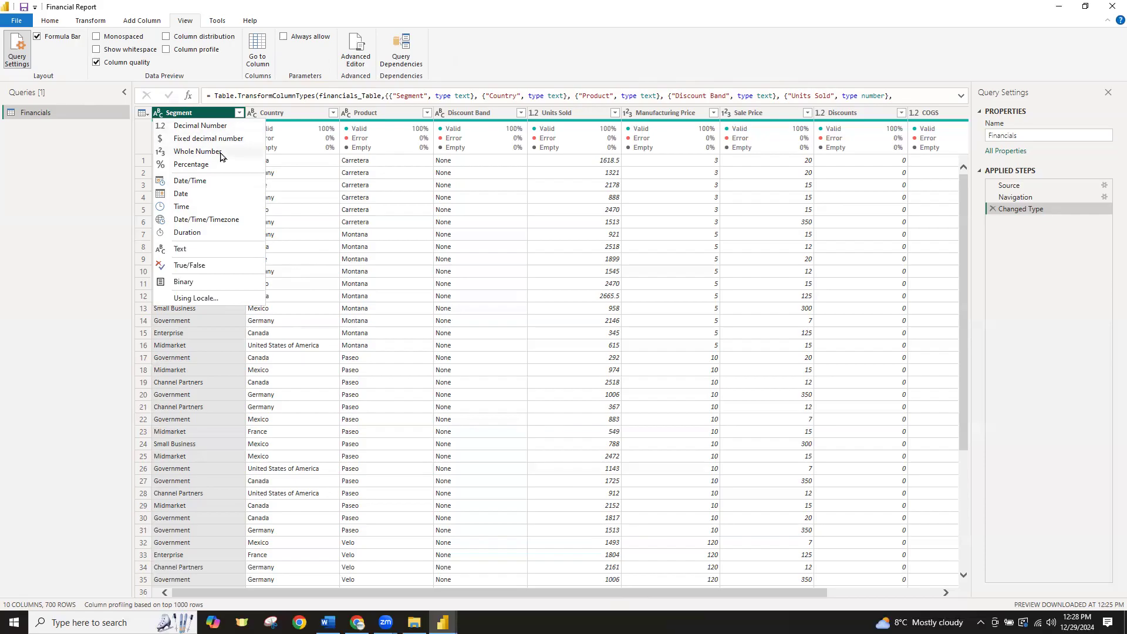
left_click(288, 117)
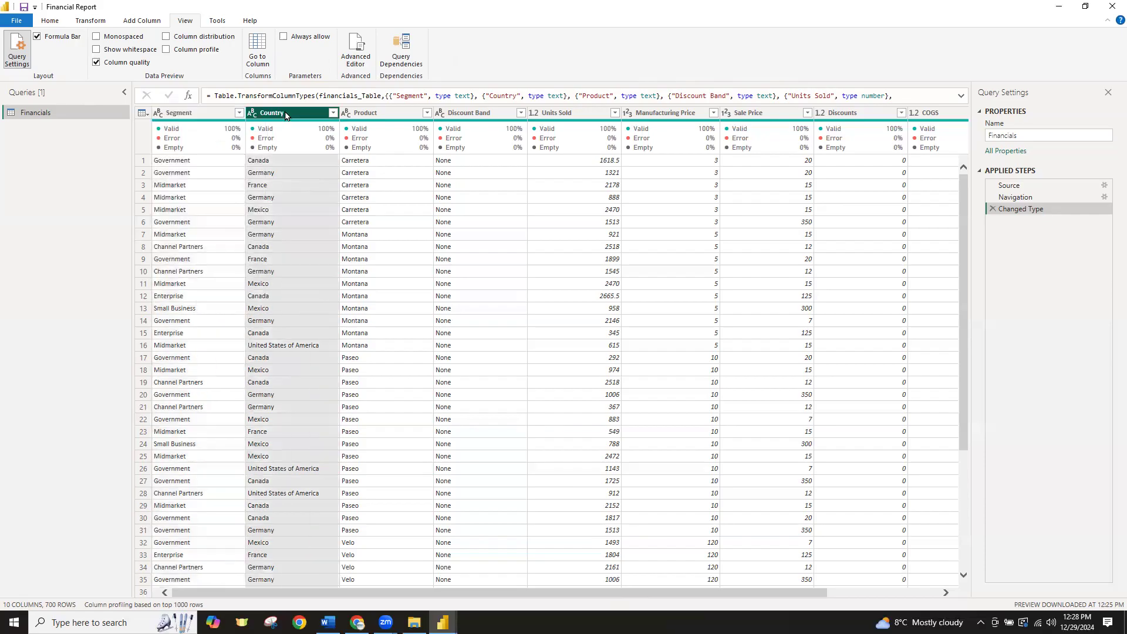
left_click(185, 117)
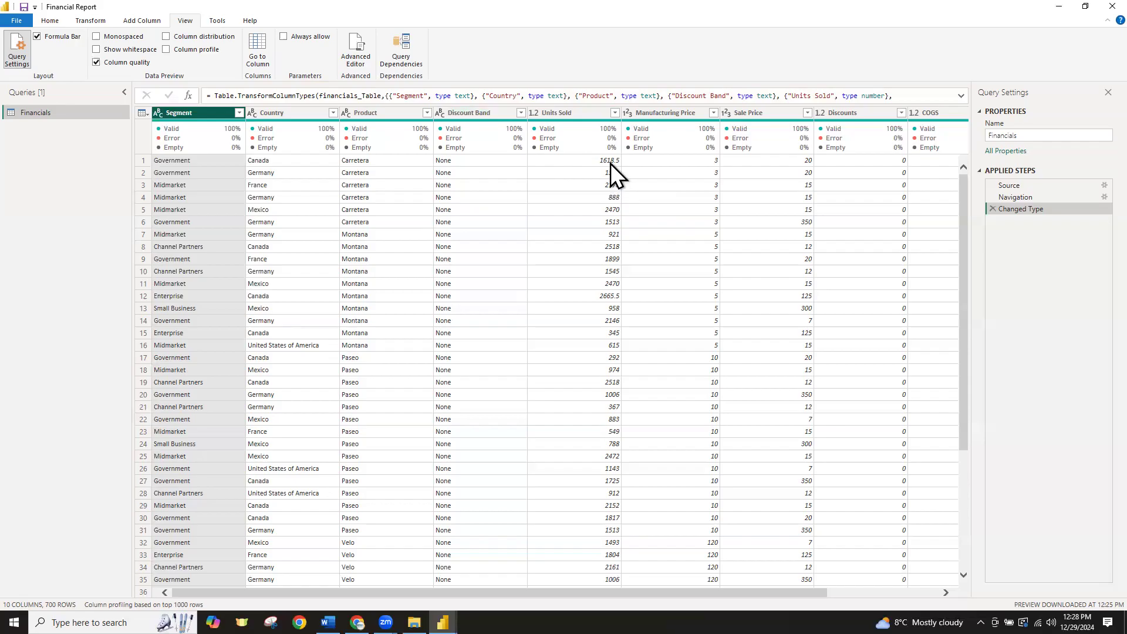
left_click(534, 114)
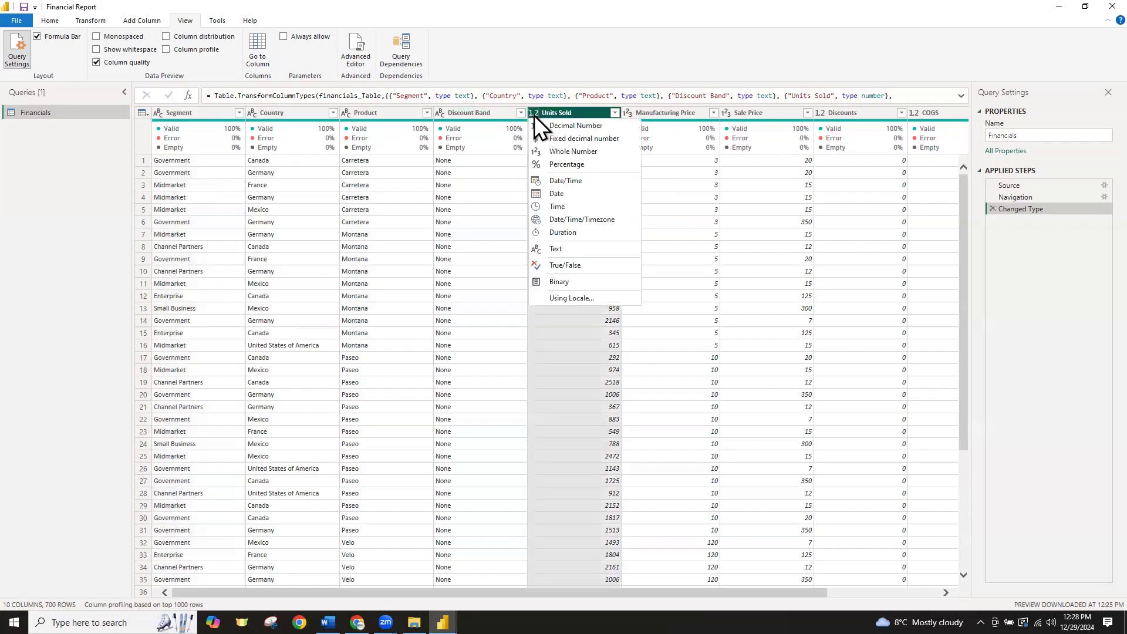
left_click(587, 153)
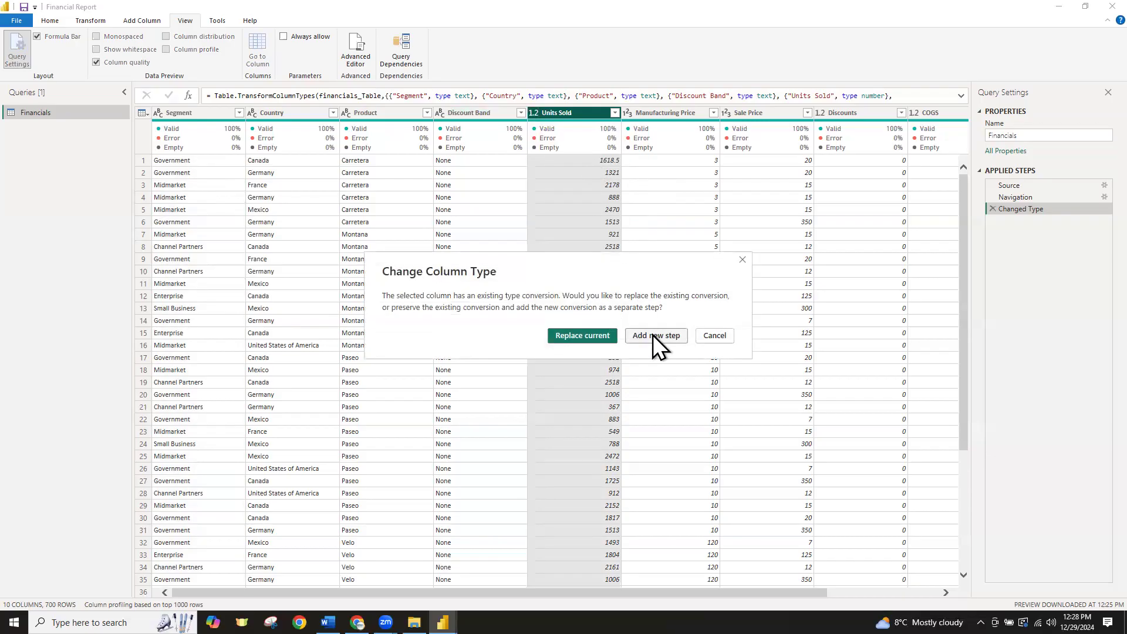
left_click(743, 259)
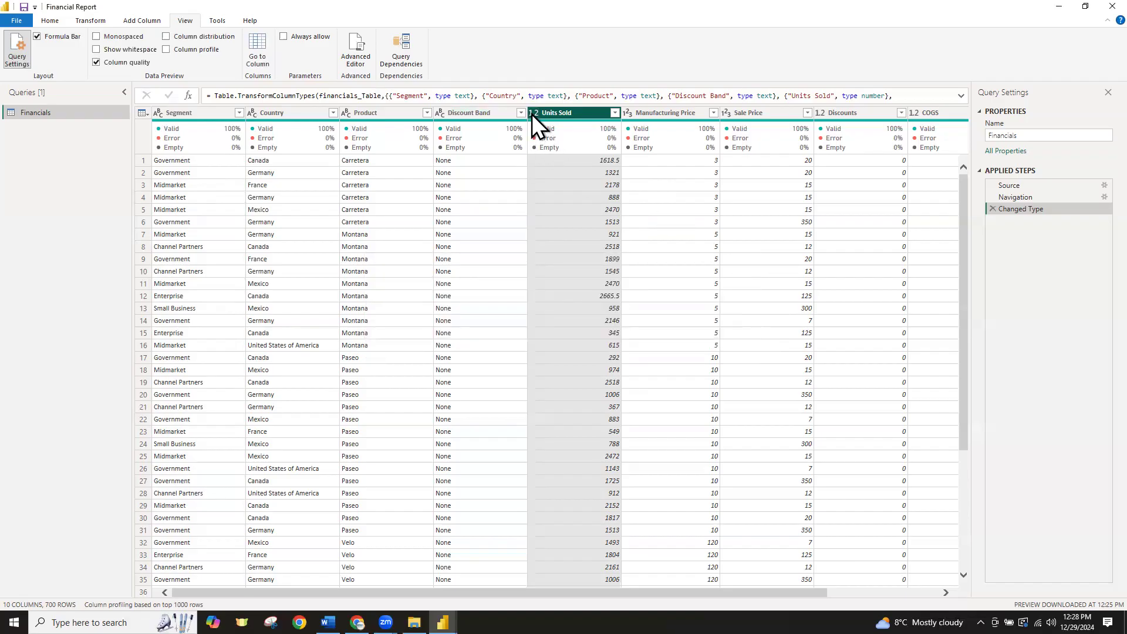
Convert the Units Sold column to Whole Number, adding the conversion as a new step
left_click(533, 113)
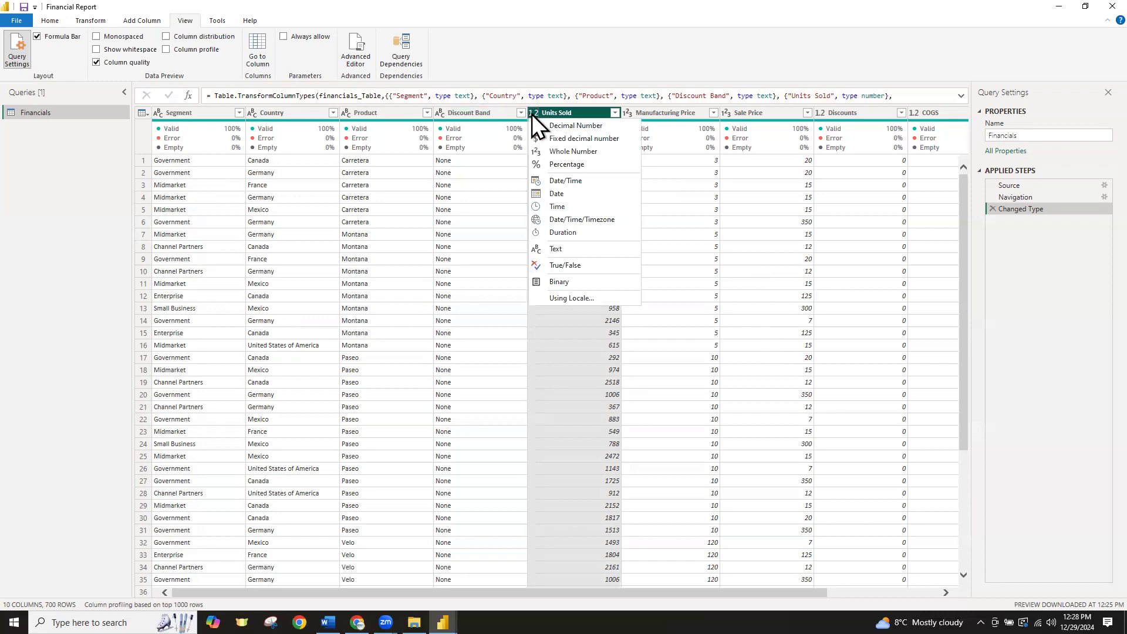
left_click(599, 154)
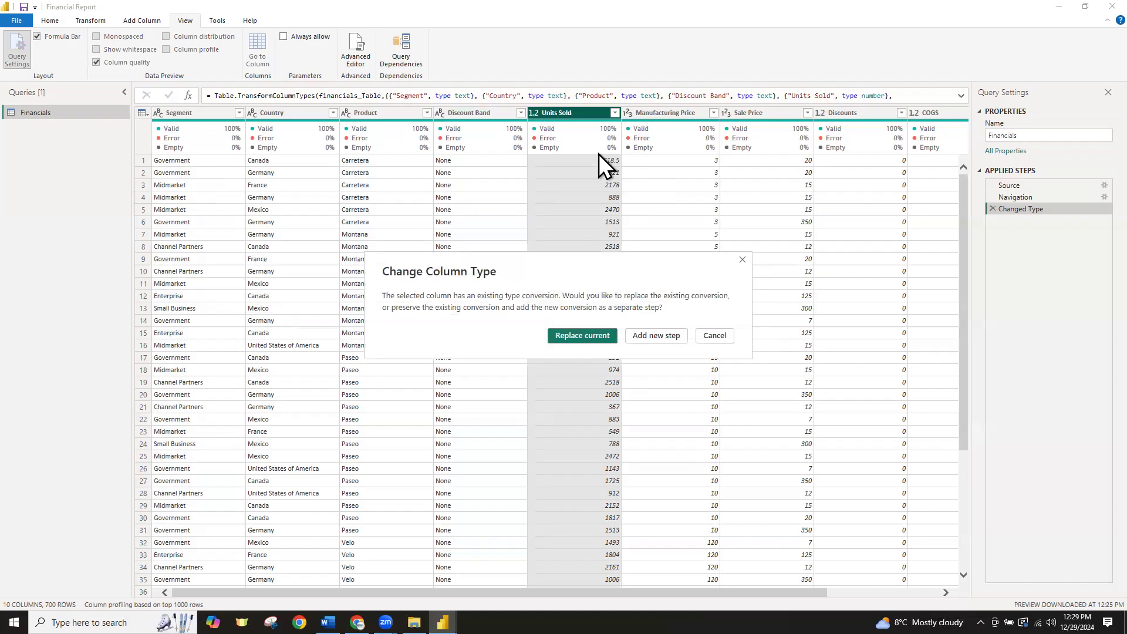
left_click(664, 336)
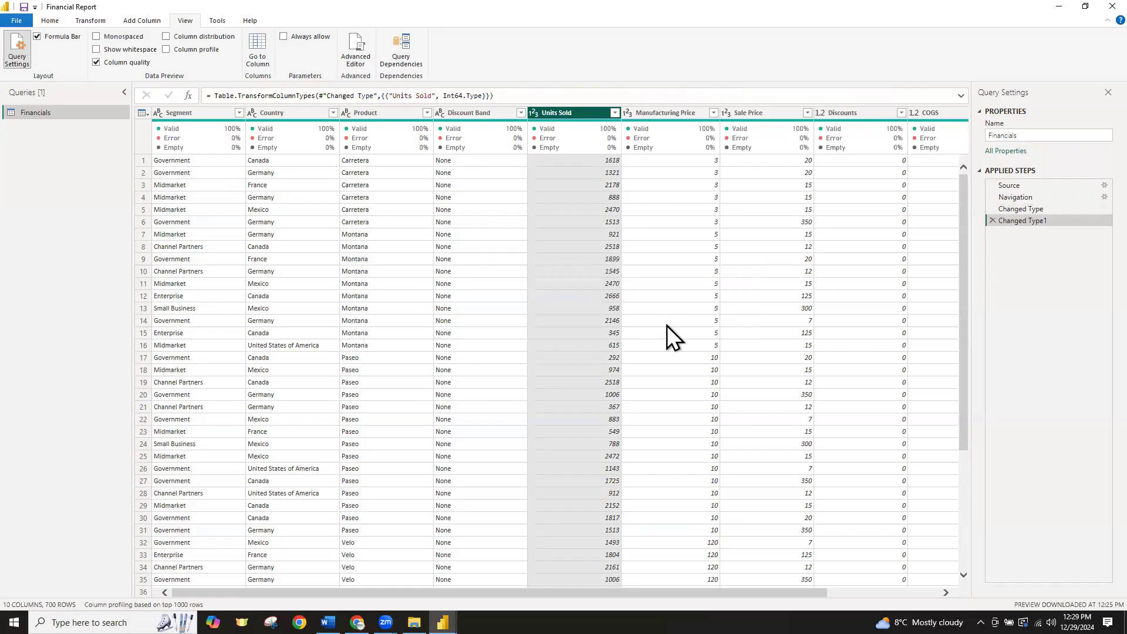
Set the data type of the Manufacturing Price and Sale Price columns to Fixed decimal number
left_click(628, 116)
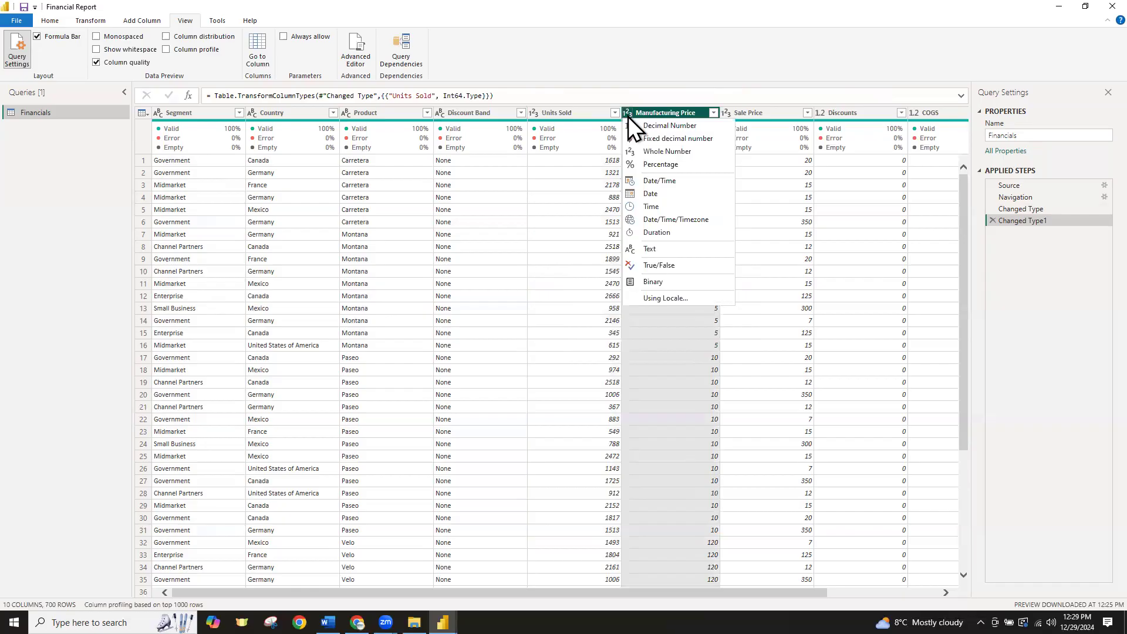
left_click(704, 140)
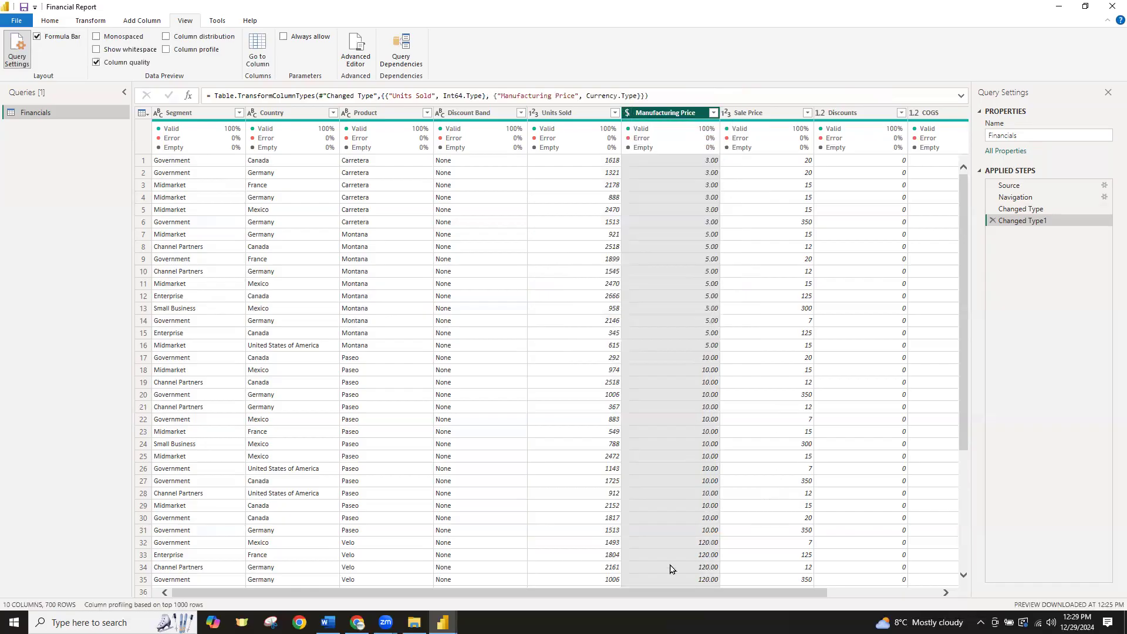
left_click_drag(697, 595, 794, 595)
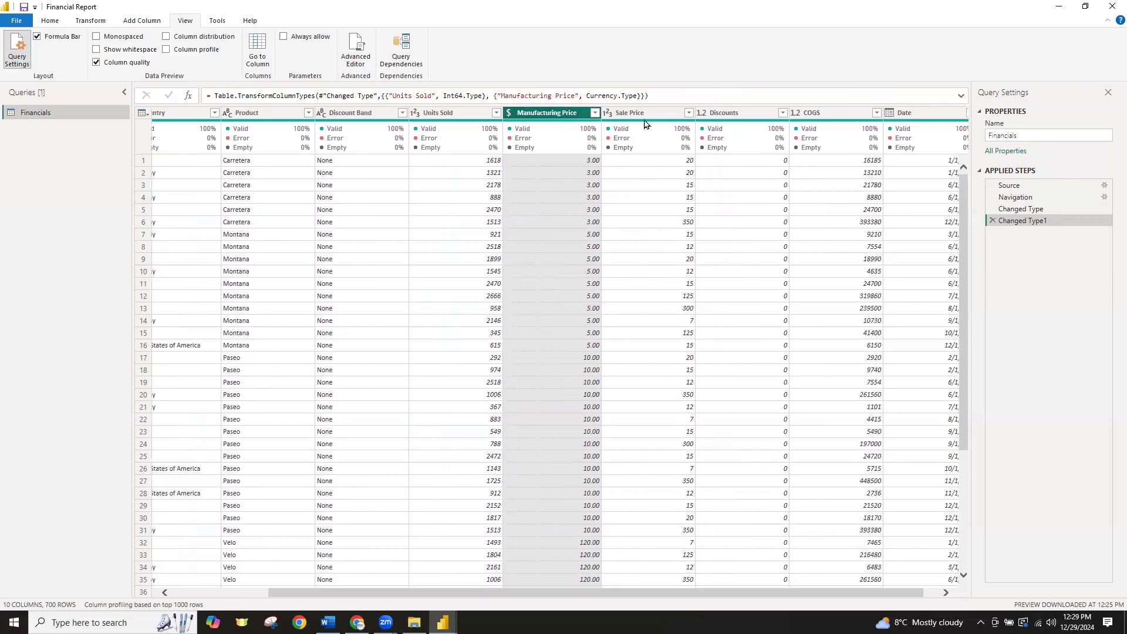
left_click(608, 118)
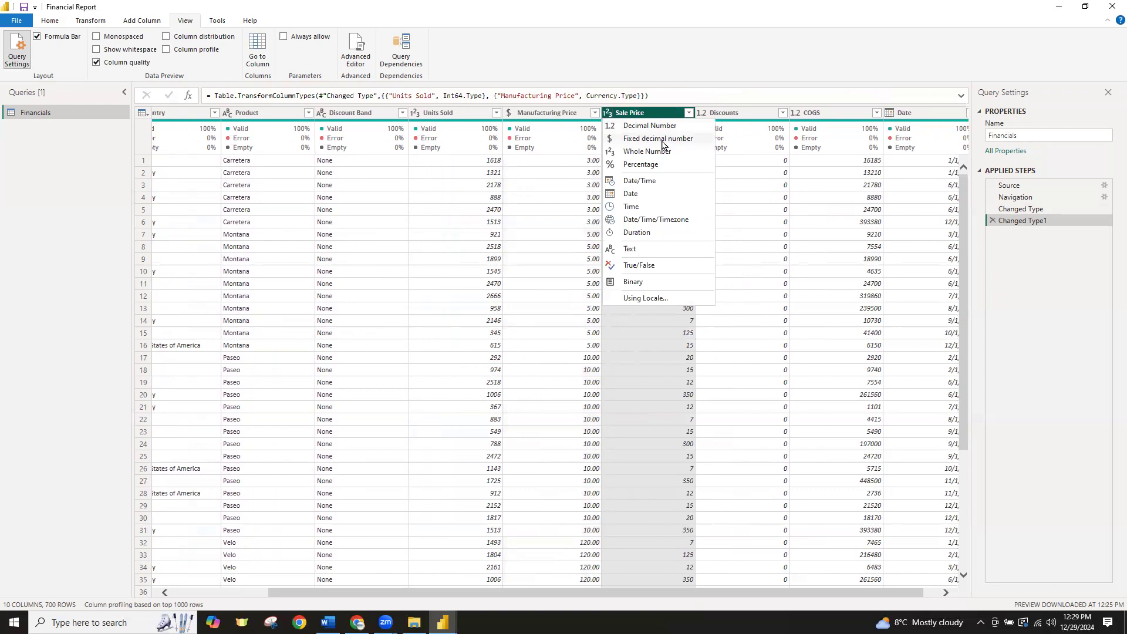
left_click(662, 141)
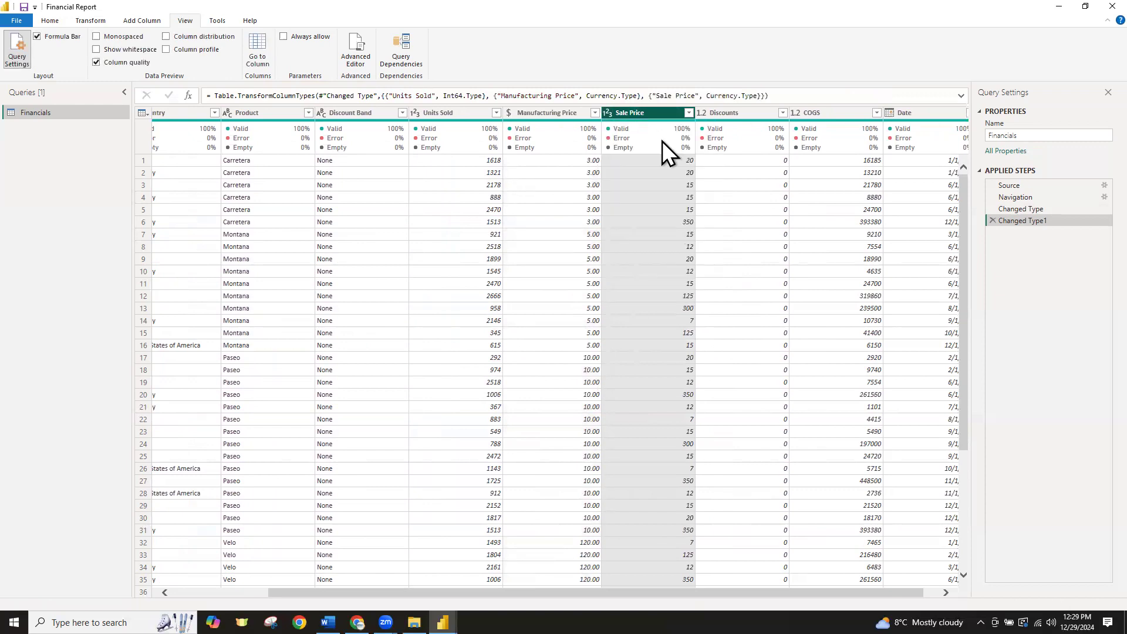
Set the data type of the Discounts and COGS columns to Fixed decimal number
left_click(701, 113)
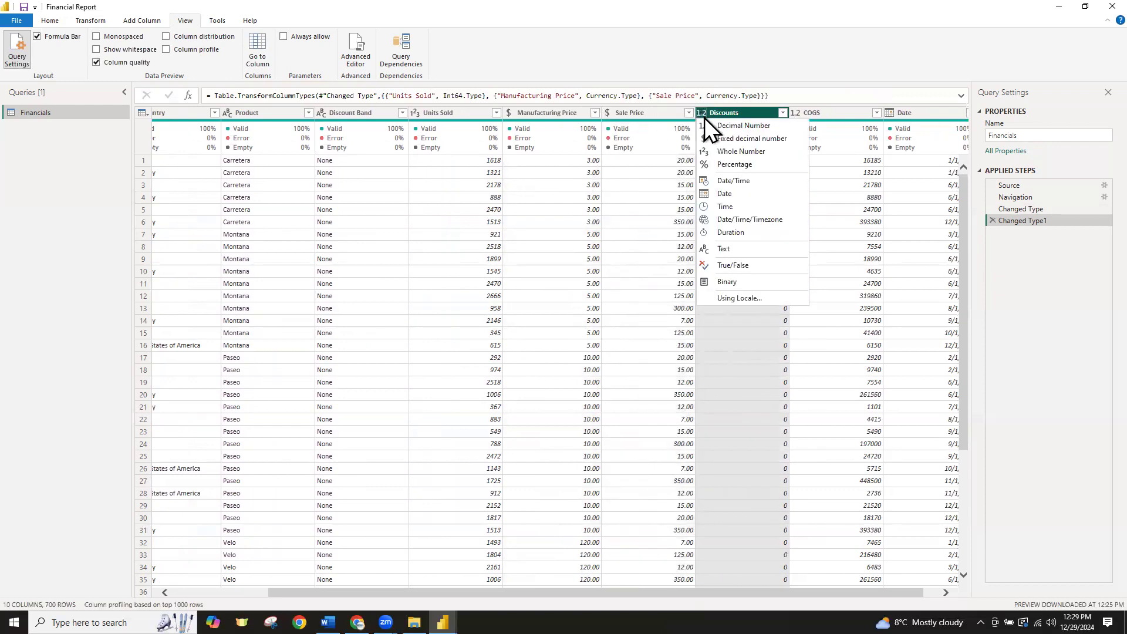
left_click(790, 141)
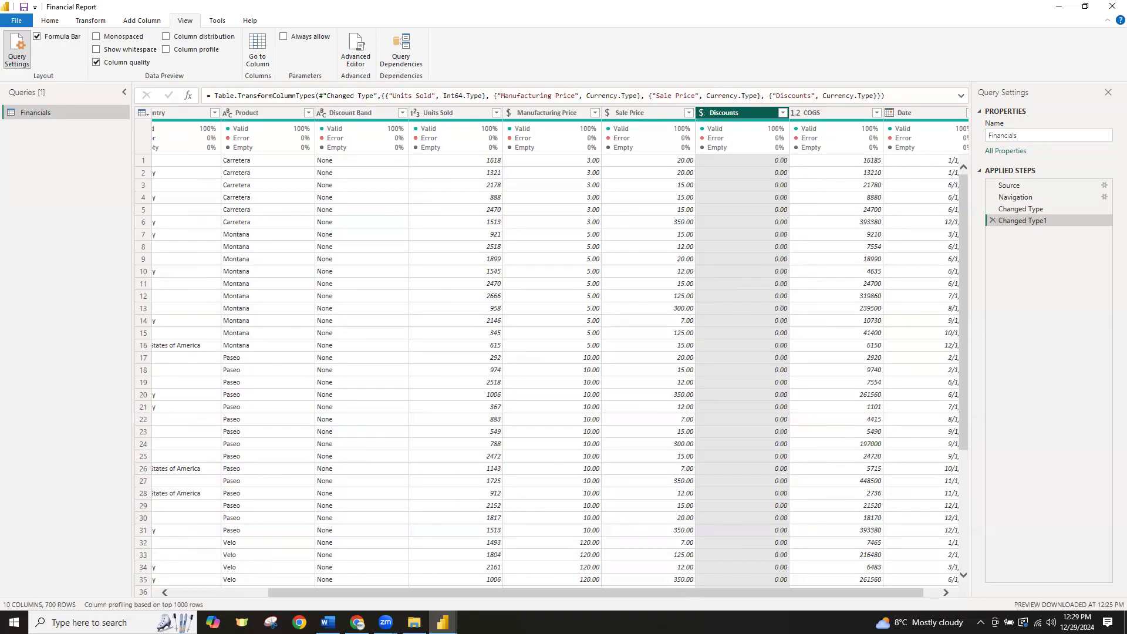
mouse_move(816, 124)
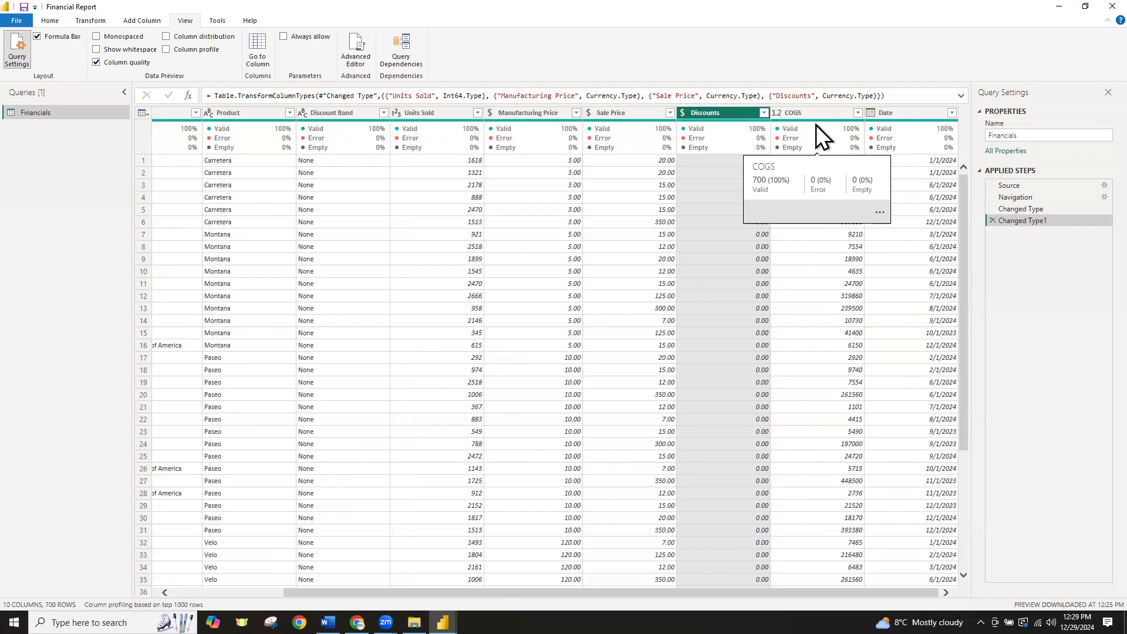
left_click(779, 114)
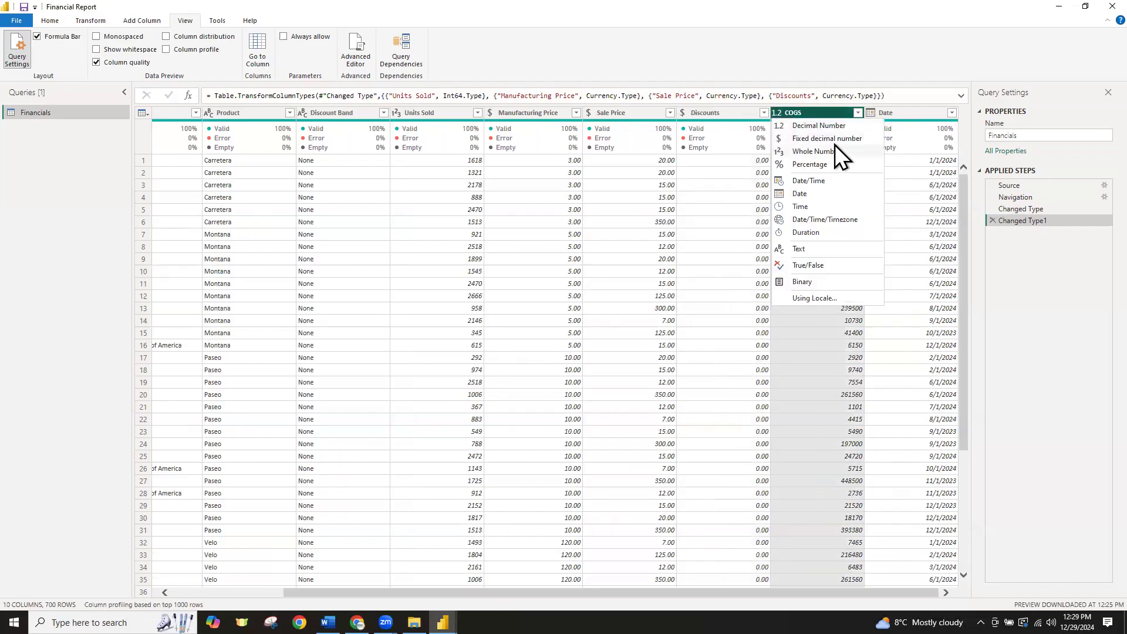
left_click(844, 140)
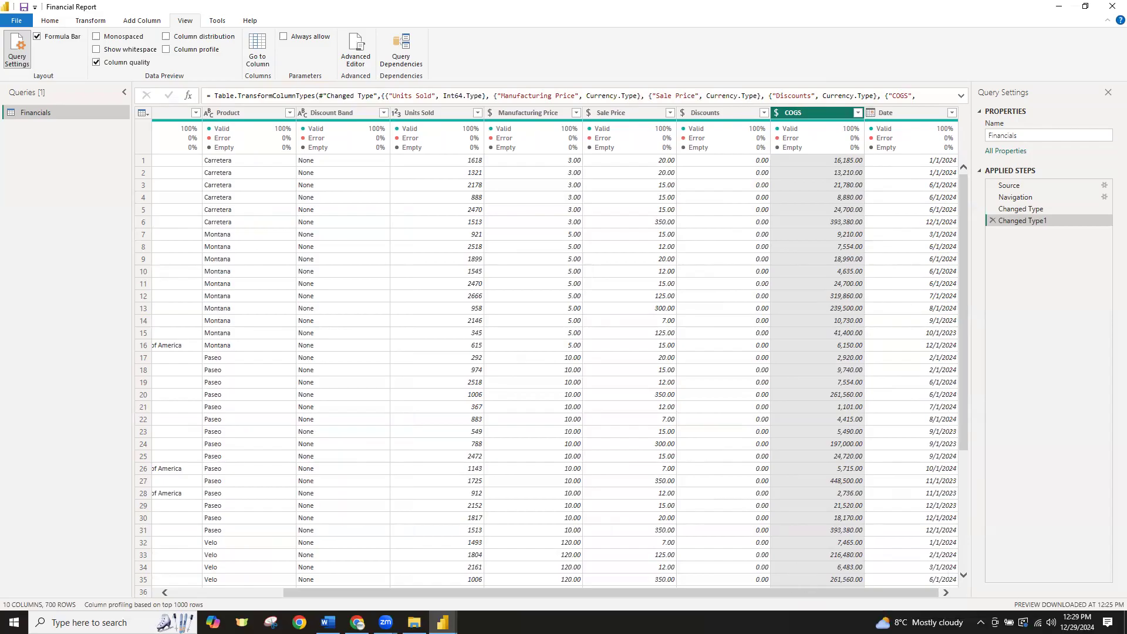
Examine the text Format options for the Segment column, both for adding a new column and for transforming it in place
scroll(552, 352, "left", 5)
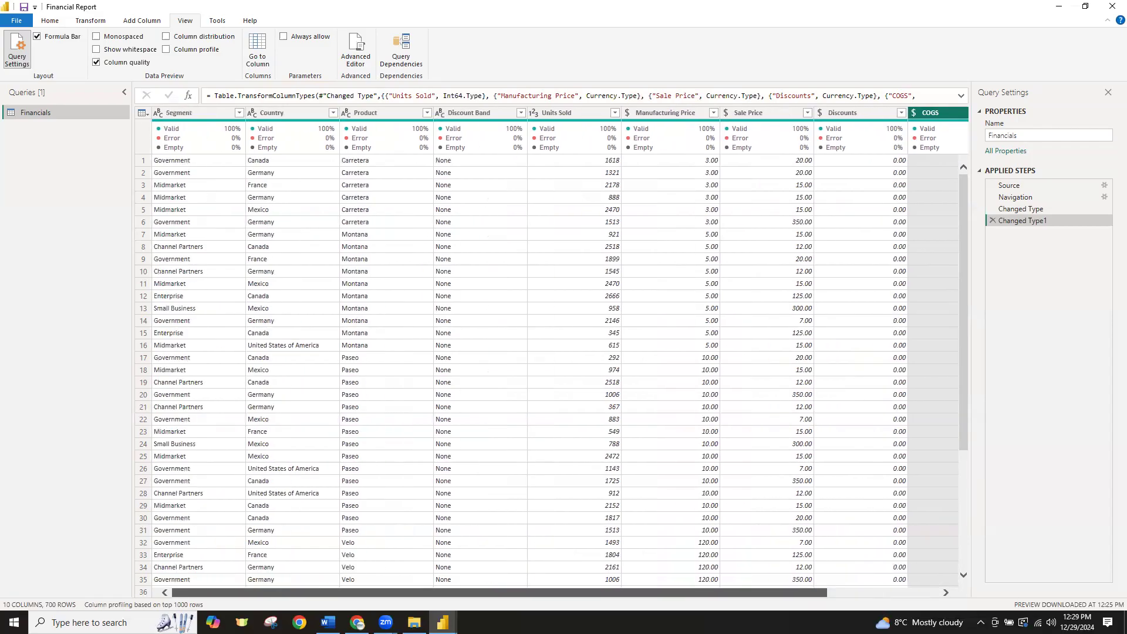
left_click(197, 116)
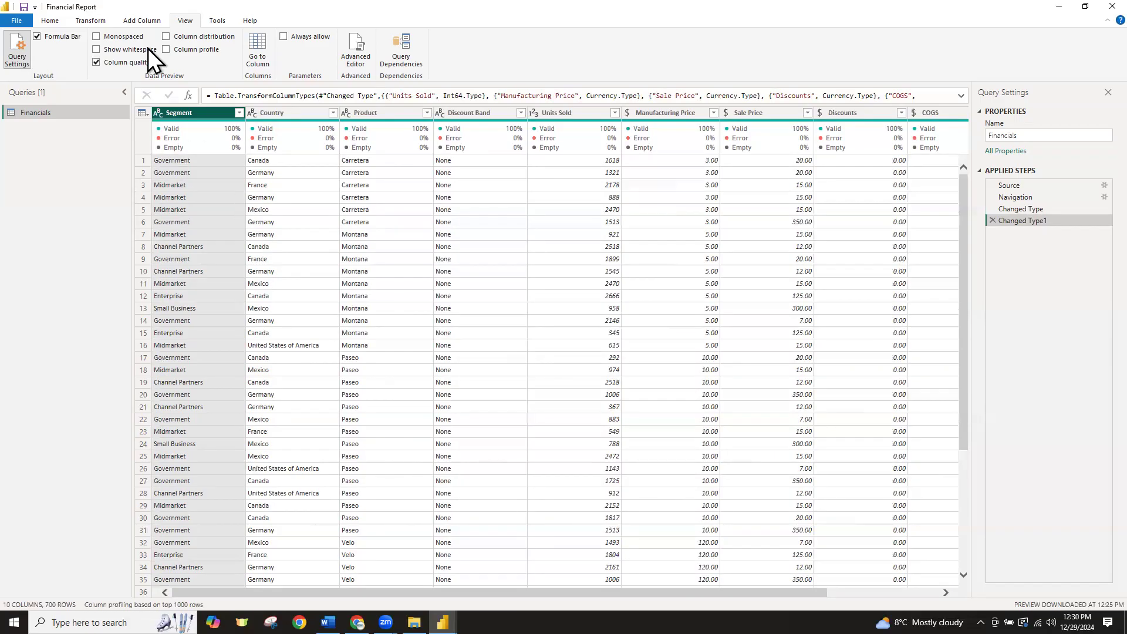
left_click(84, 21)
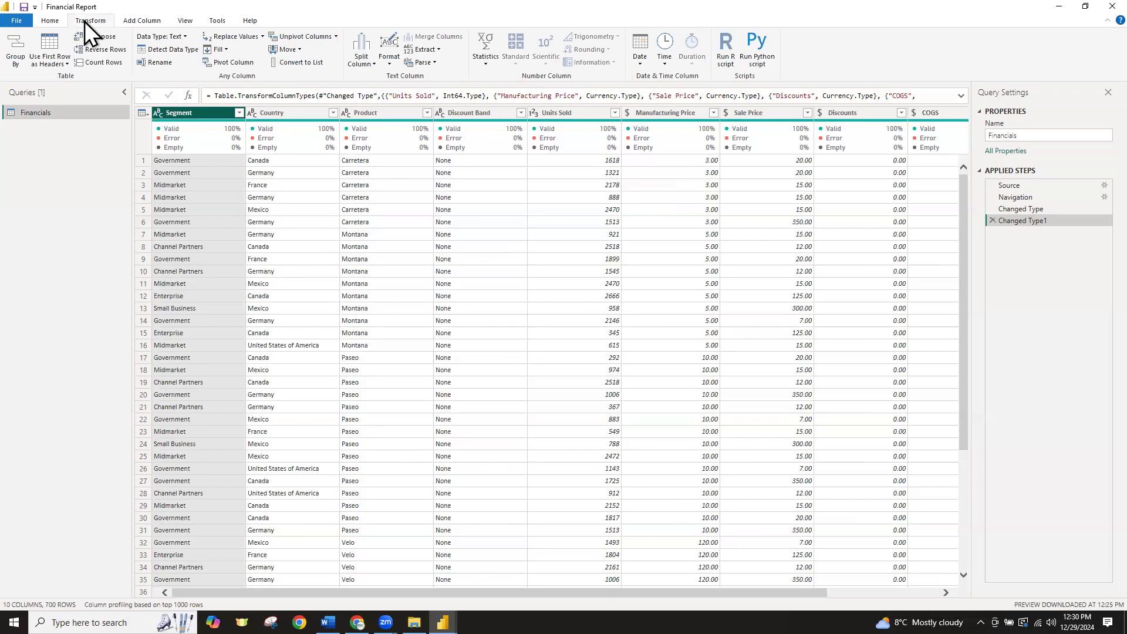
left_click(145, 20)
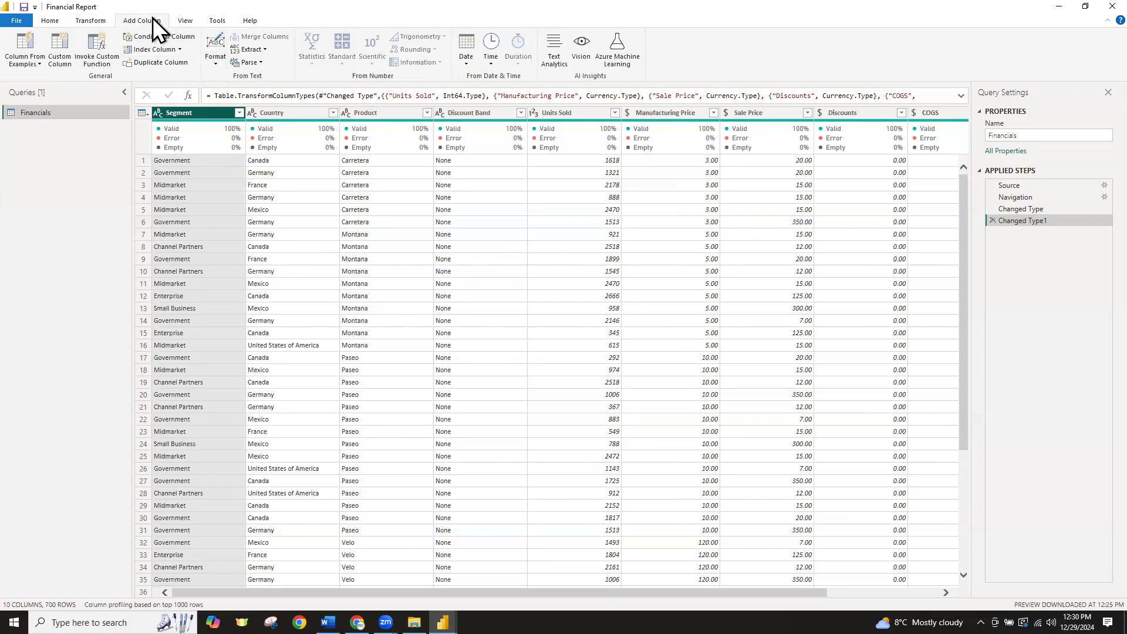
left_click(216, 66)
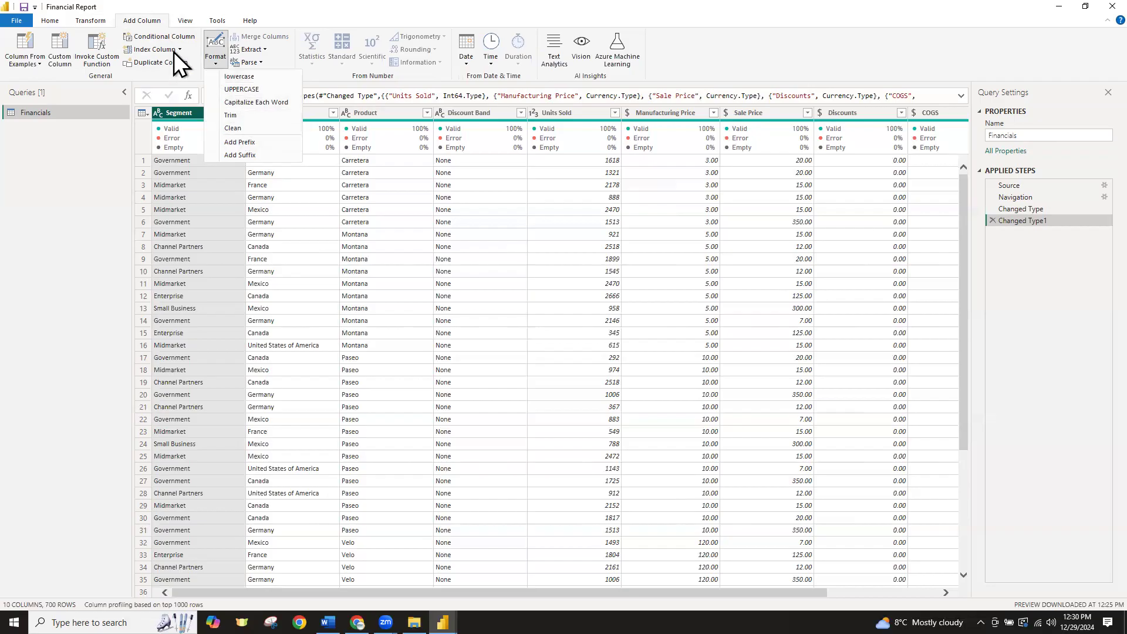
left_click(92, 21)
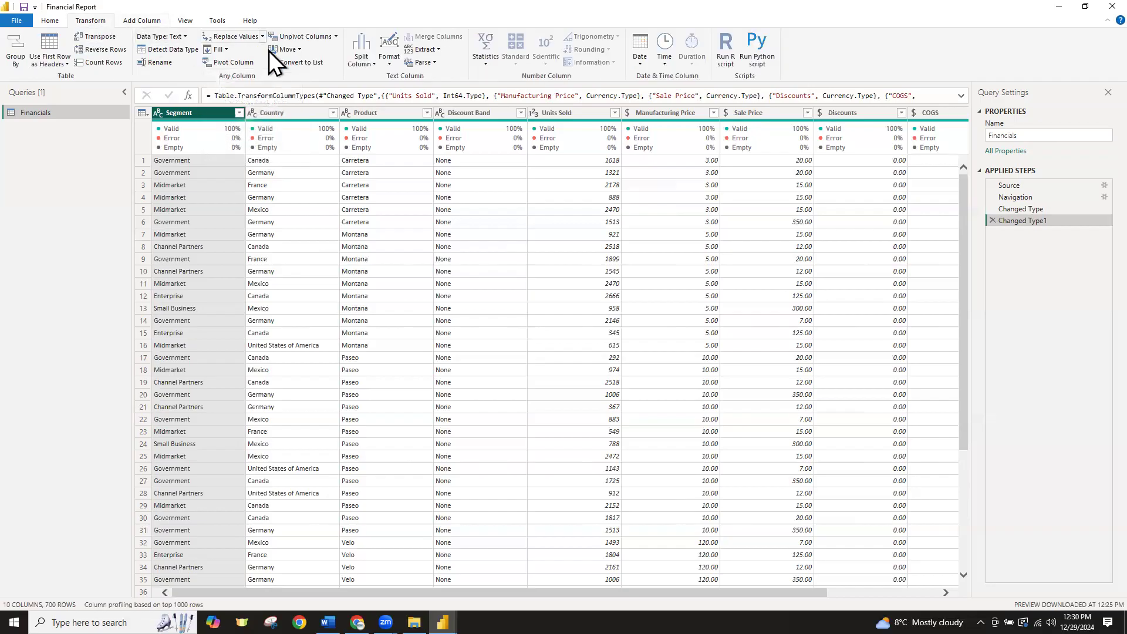
left_click(389, 61)
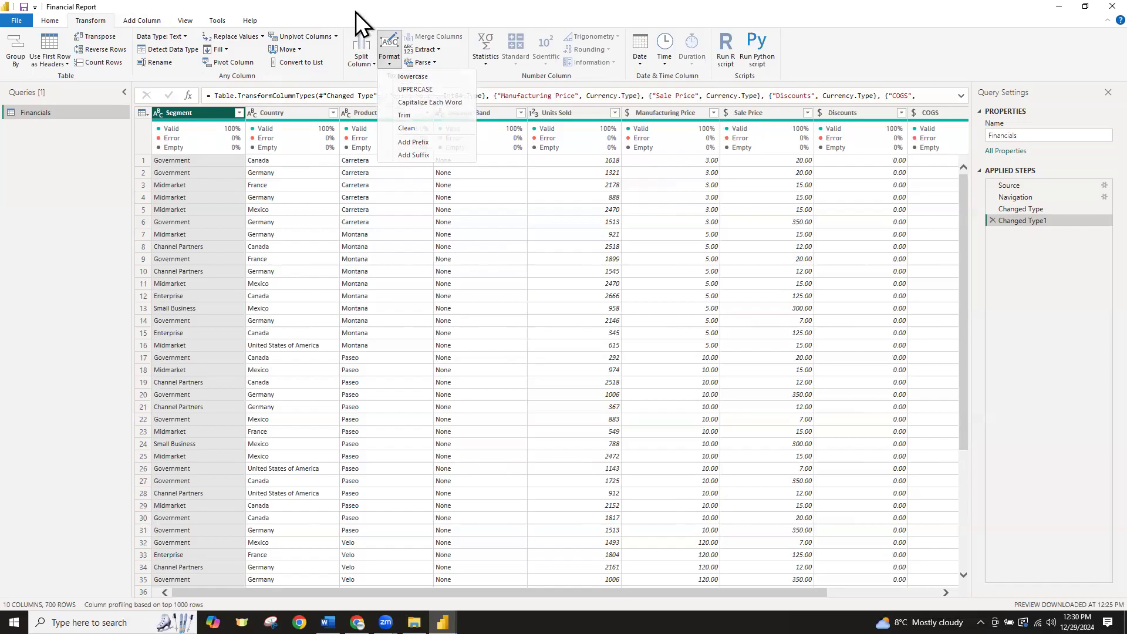
key("Escape")
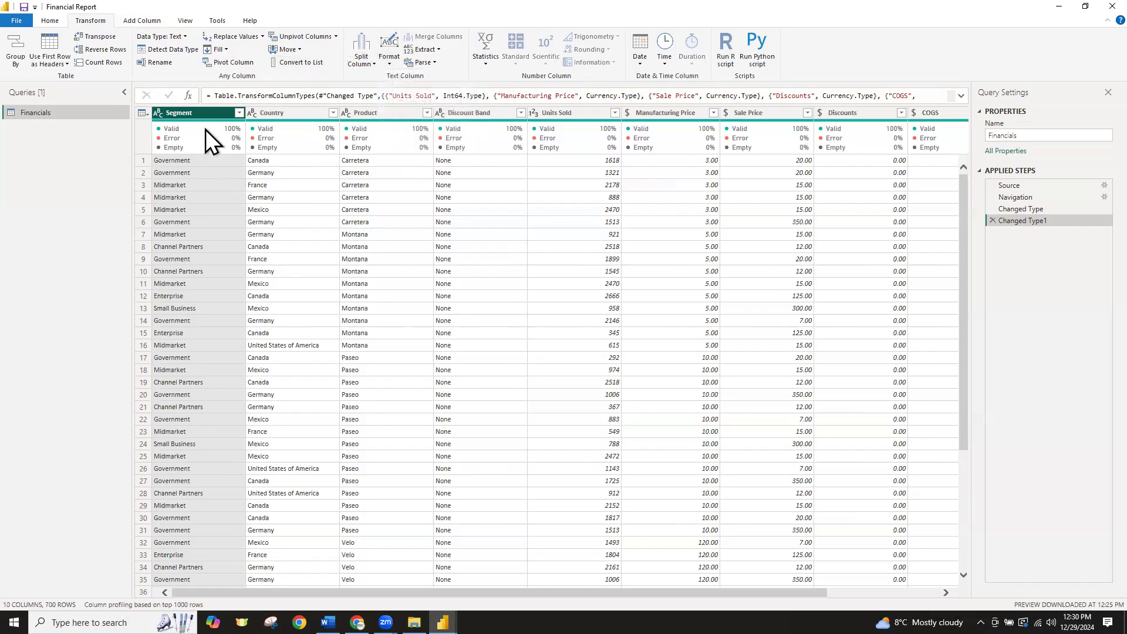
Add a new column containing the Segment values in uppercase
left_click(145, 20)
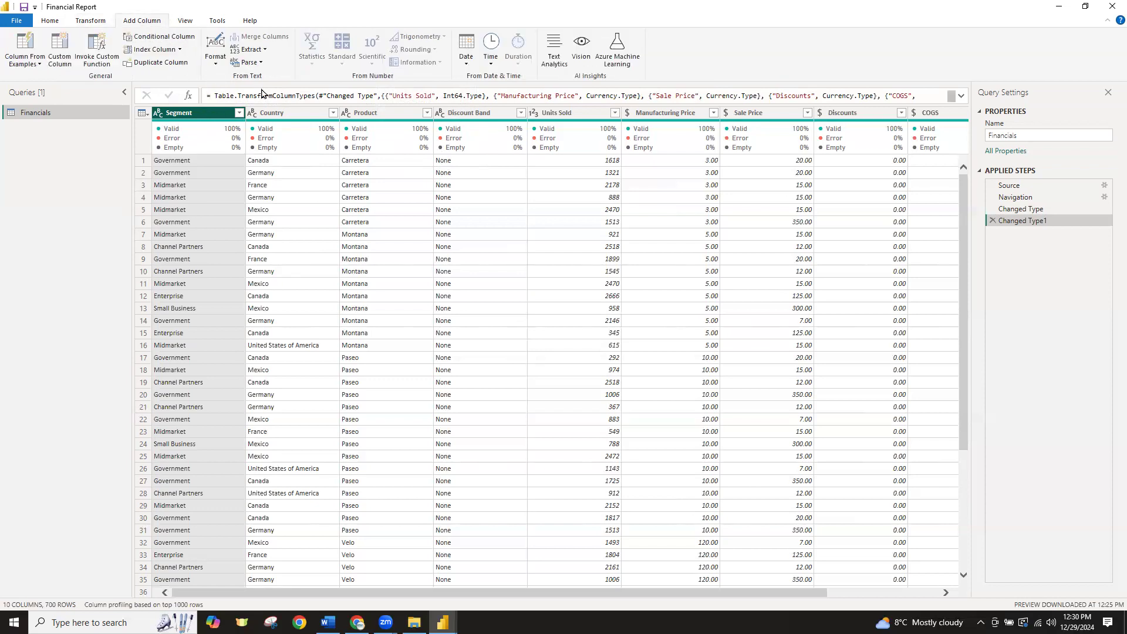
left_click(216, 50)
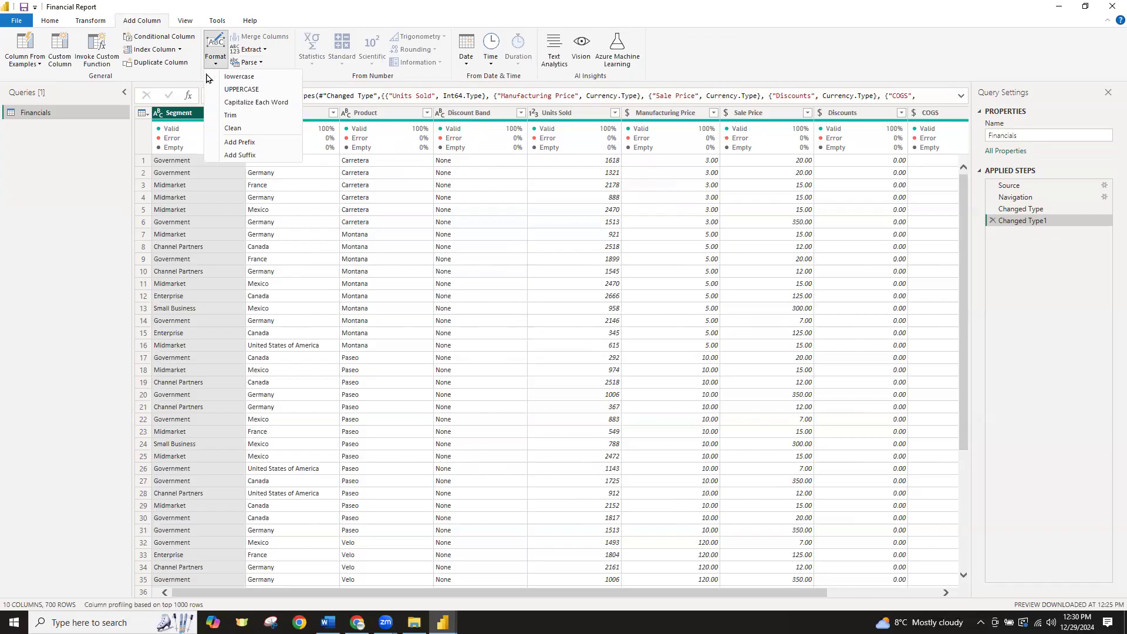
left_click(245, 90)
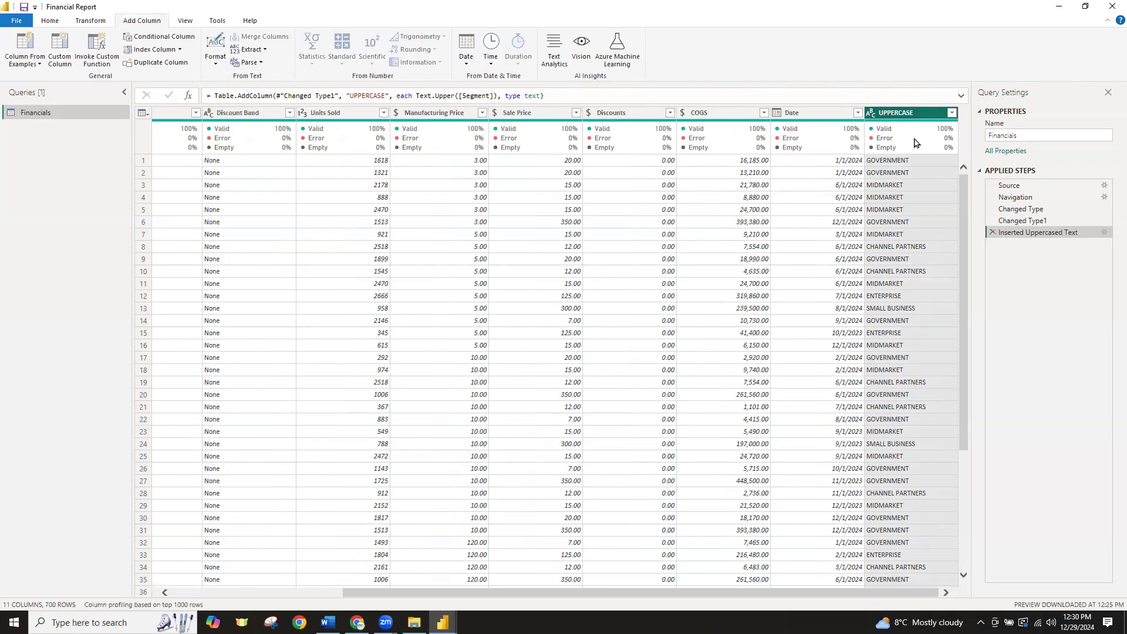
Compare the original Segment column with the added UPPERCASE column at the end of the table
scroll(856, 599, "left", 2)
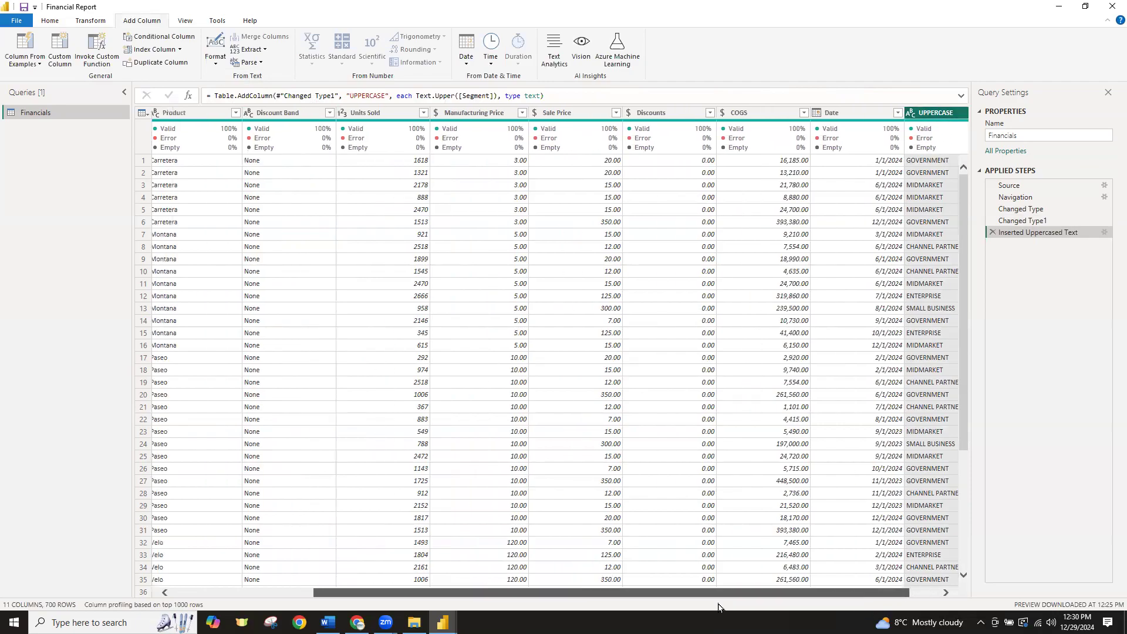
scroll(718, 607, "left", 8)
left_click(186, 109)
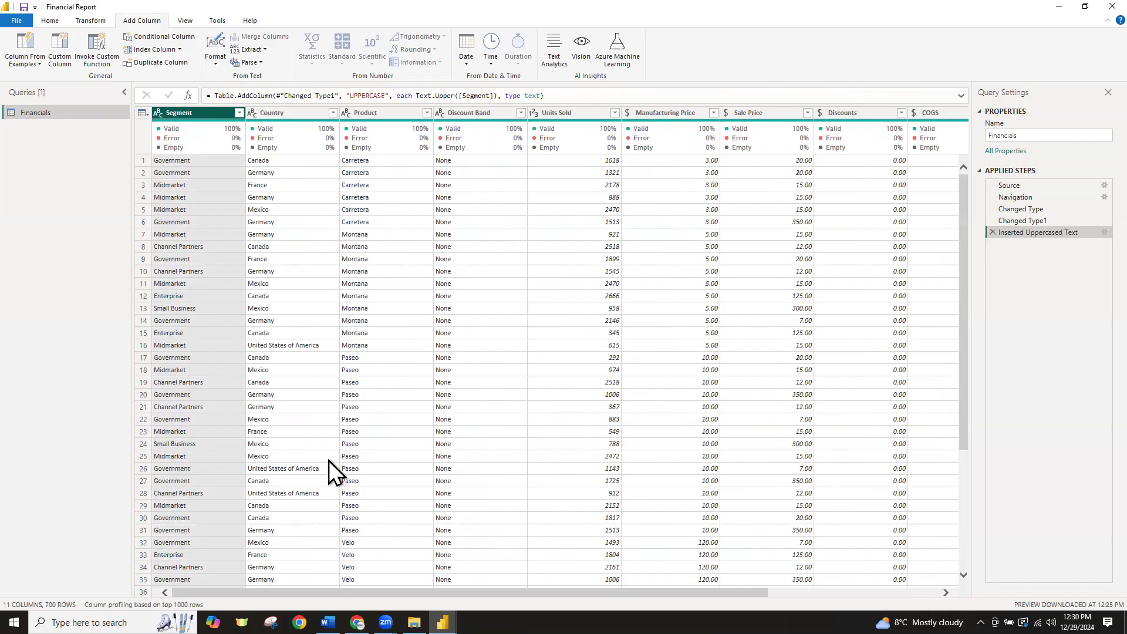
scroll(552, 352, "right", 8)
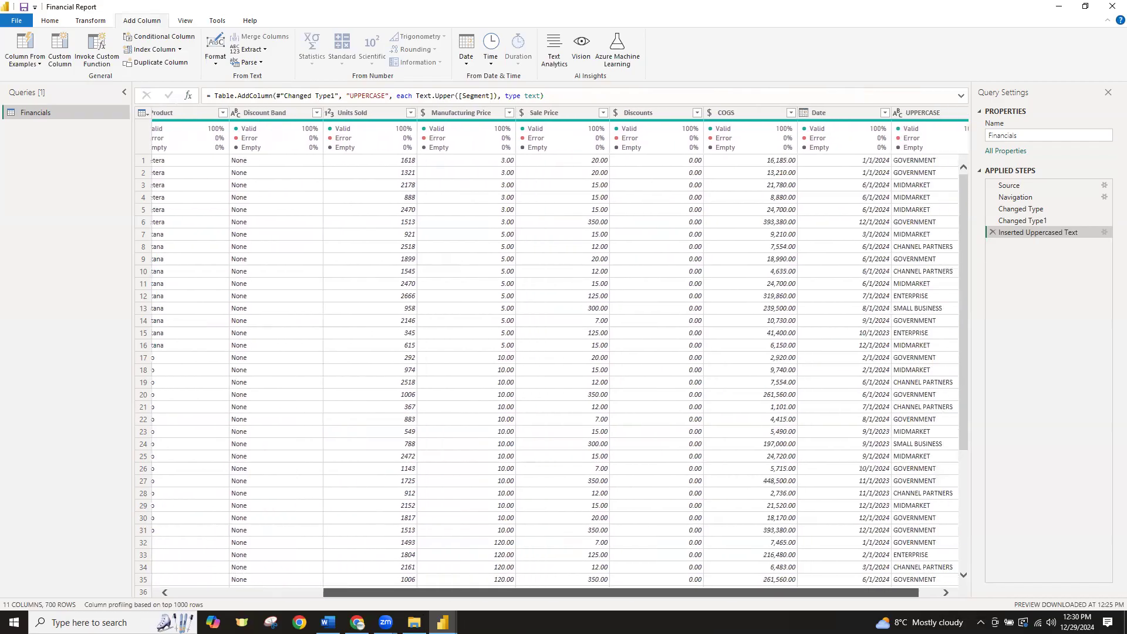
scroll(236, 243, "left", 8)
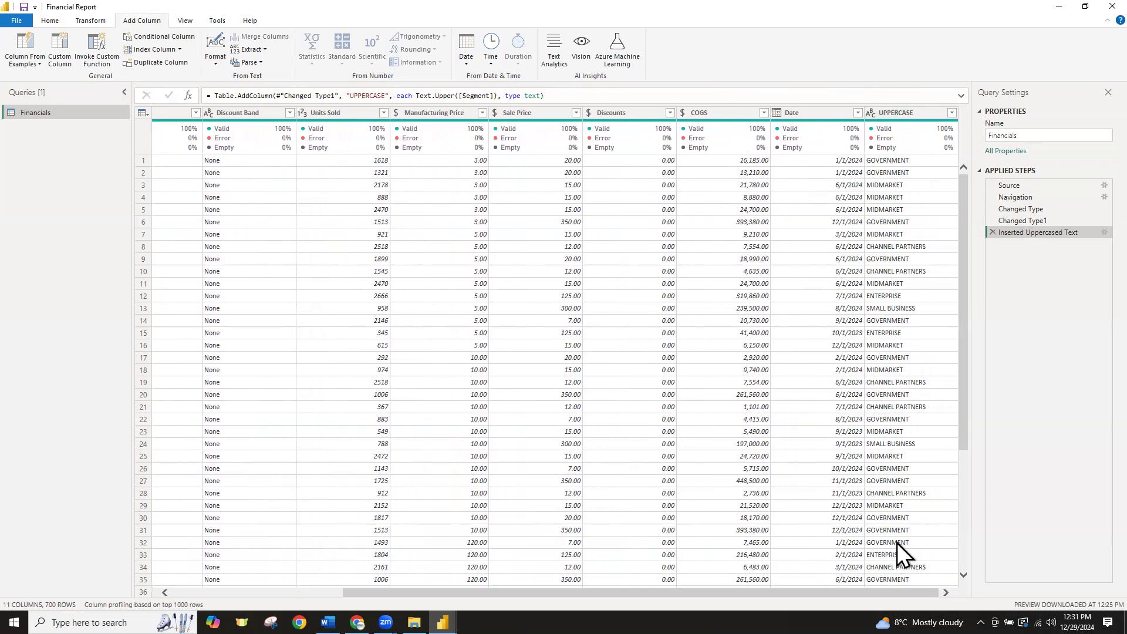
left_click_drag(640, 592, 467, 592)
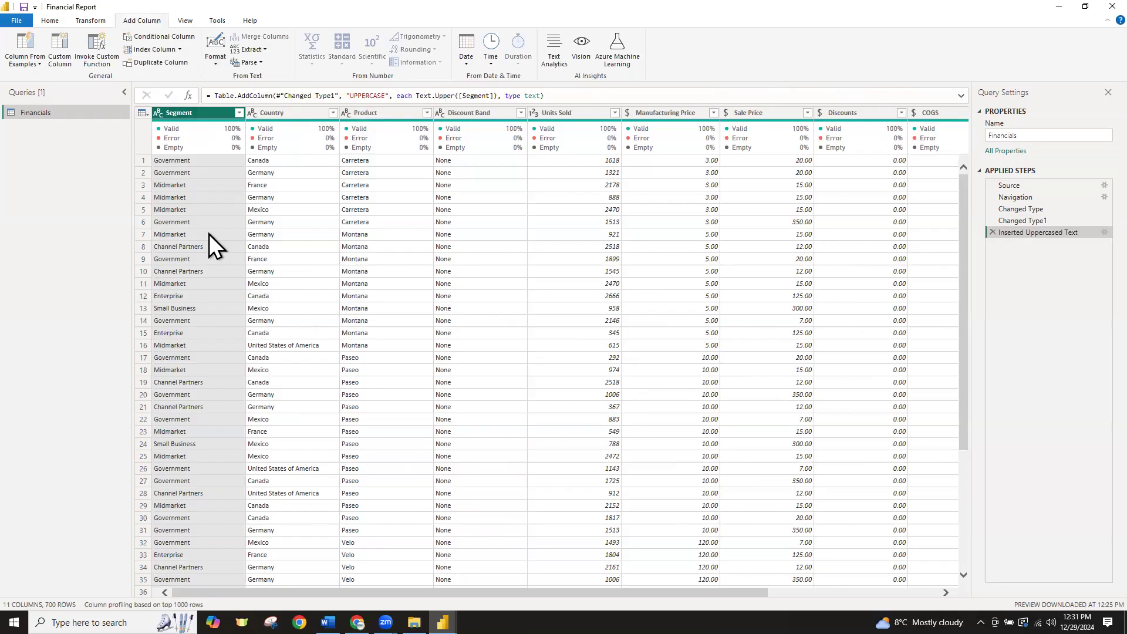
Delete the Inserted Uppercased Text applied step to remove the UPPERCASE column from the Financials query
left_click_drag(586, 592, 765, 592)
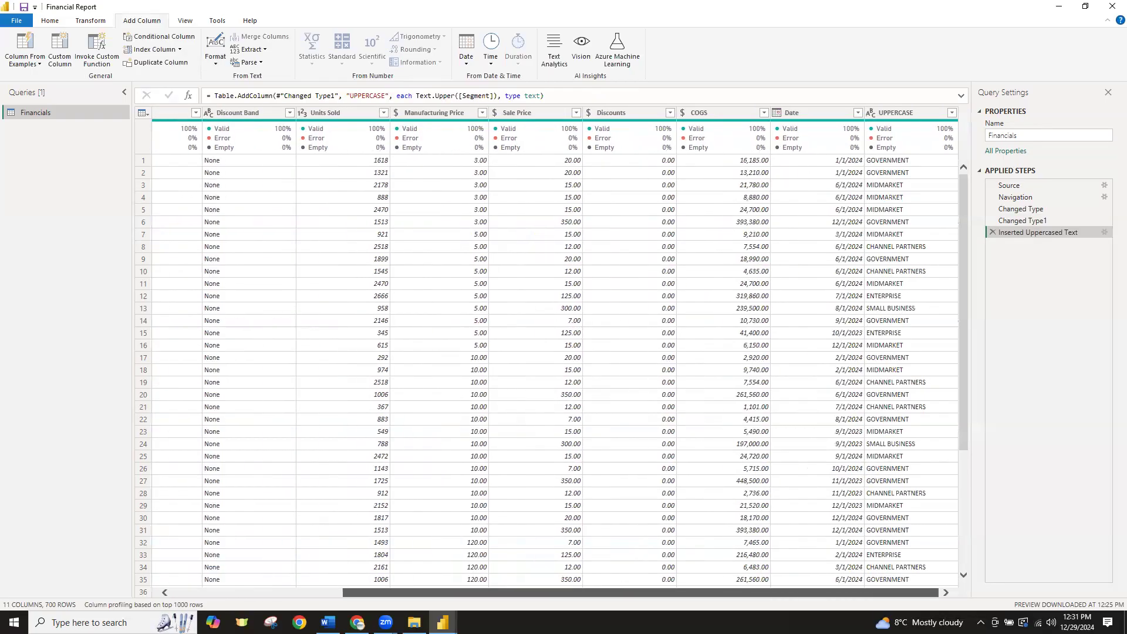
left_click(902, 118)
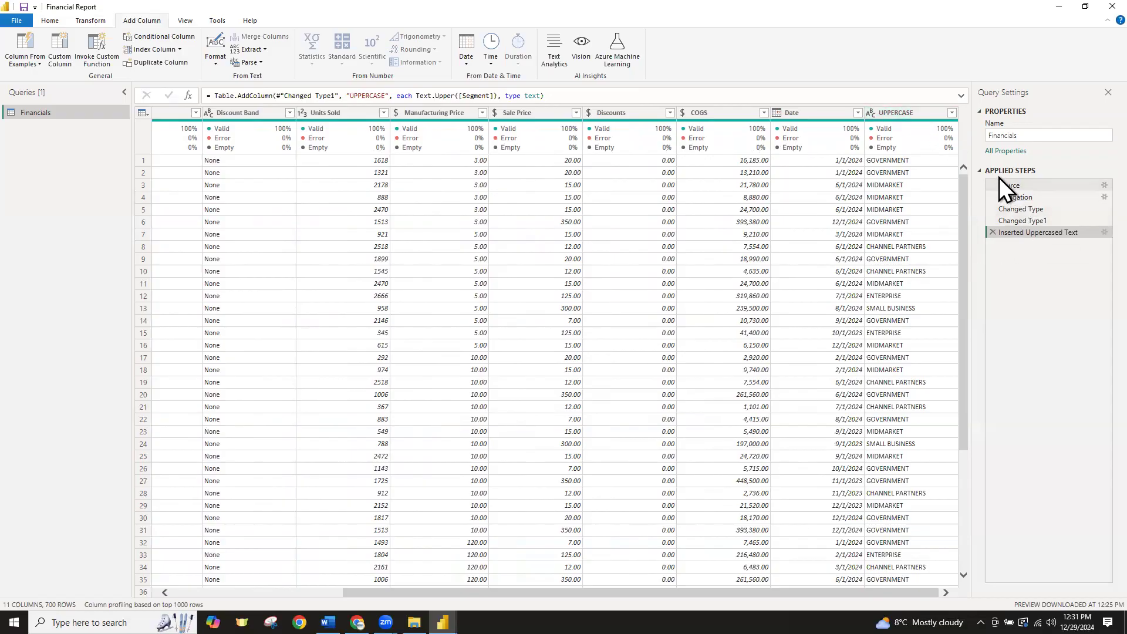
left_click(993, 232)
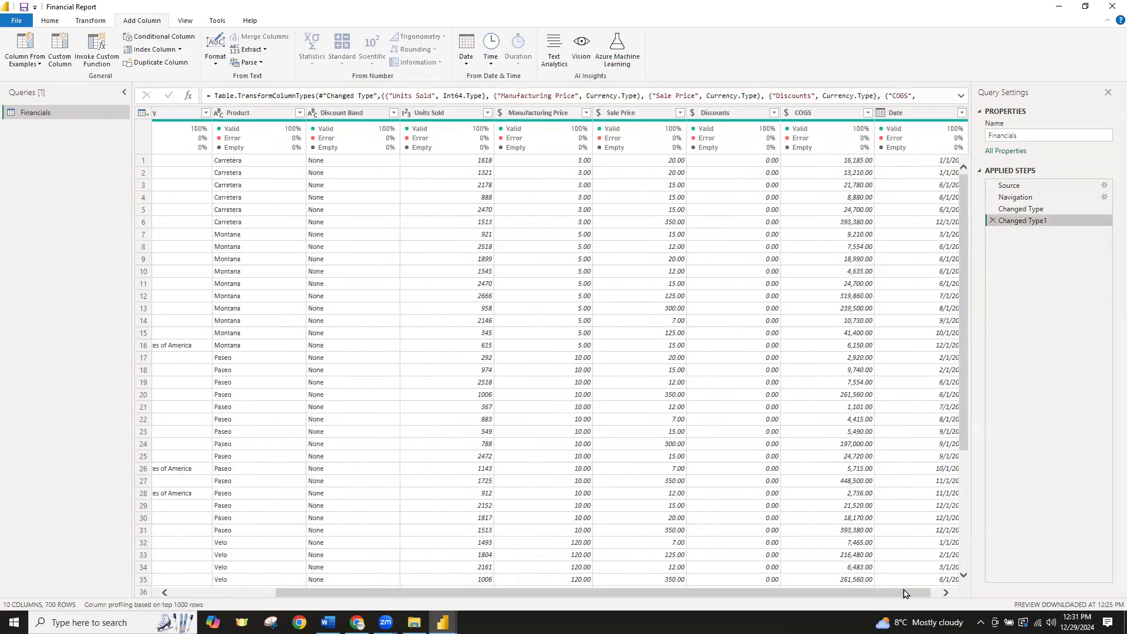
Transform the Segment column's text to uppercase in place in the Financials query
left_click_drag(904, 594, 787, 594)
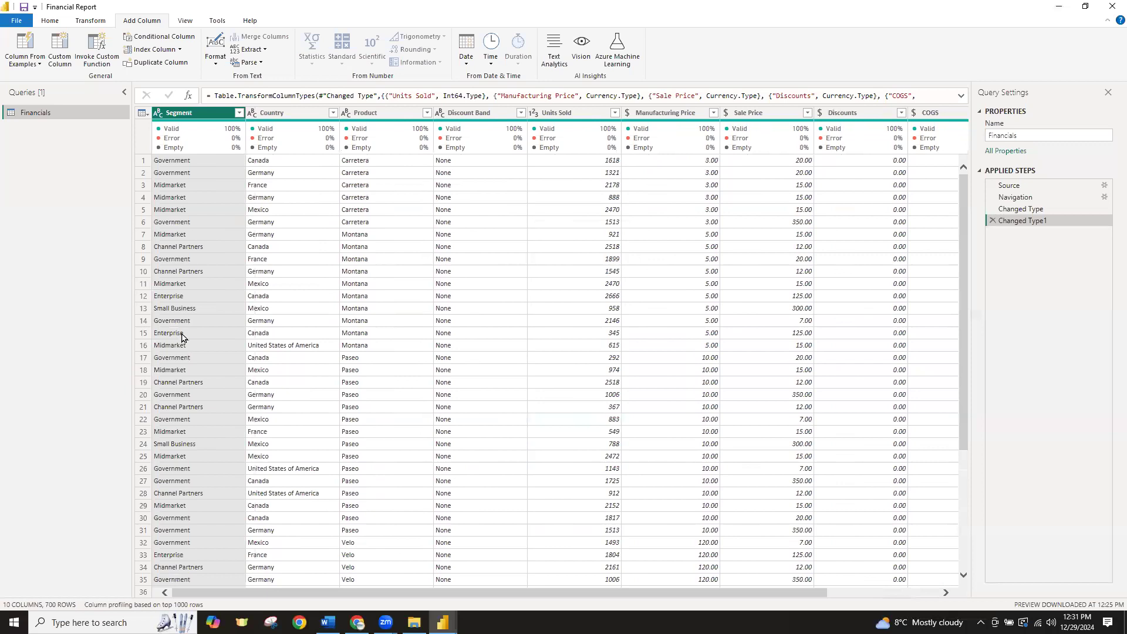
scroll(705, 581, "down", 1)
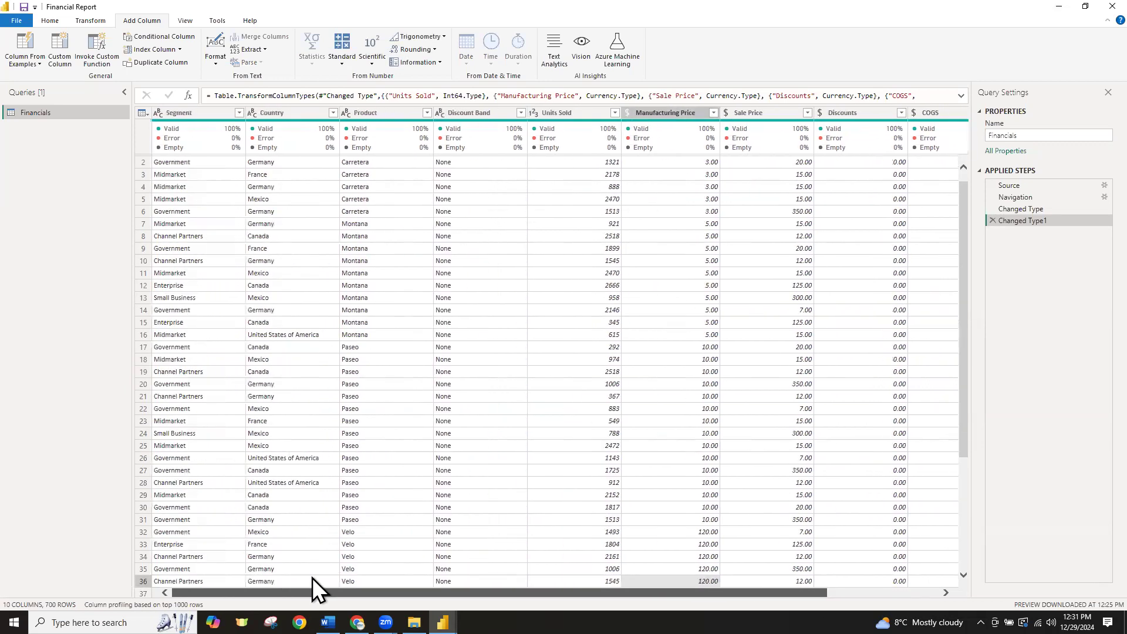
left_click(189, 113)
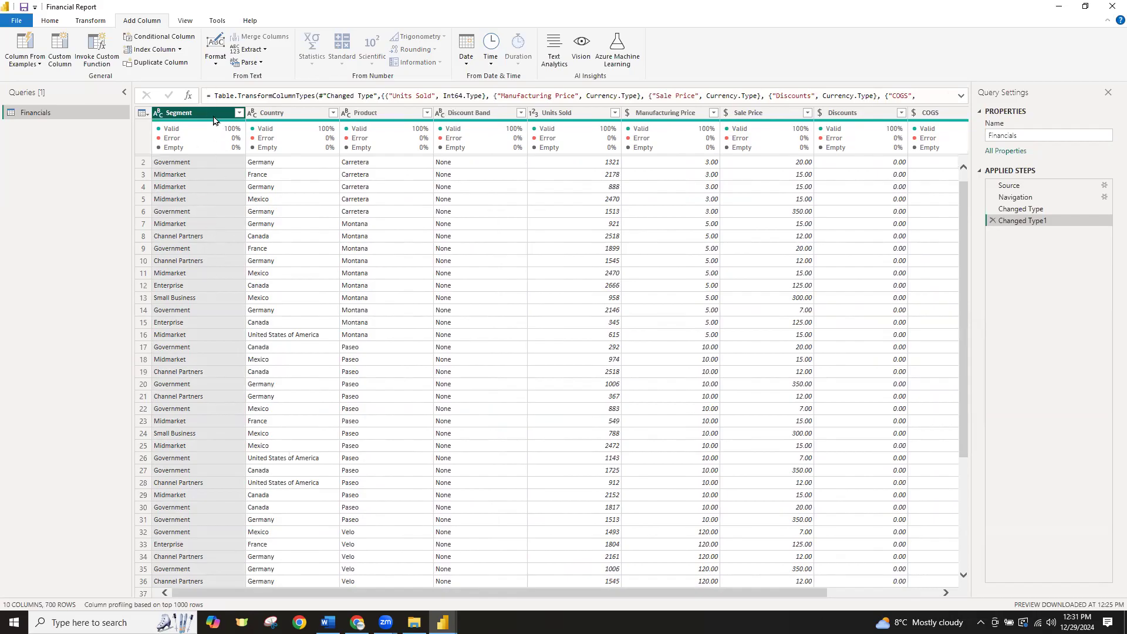
left_click(90, 23)
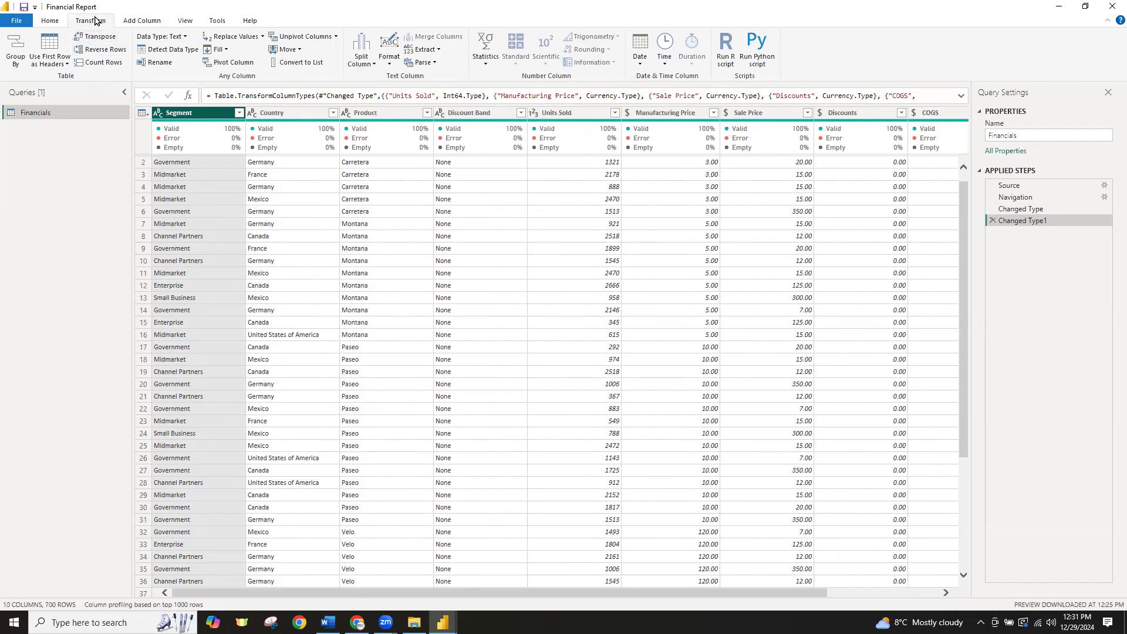
left_click(391, 62)
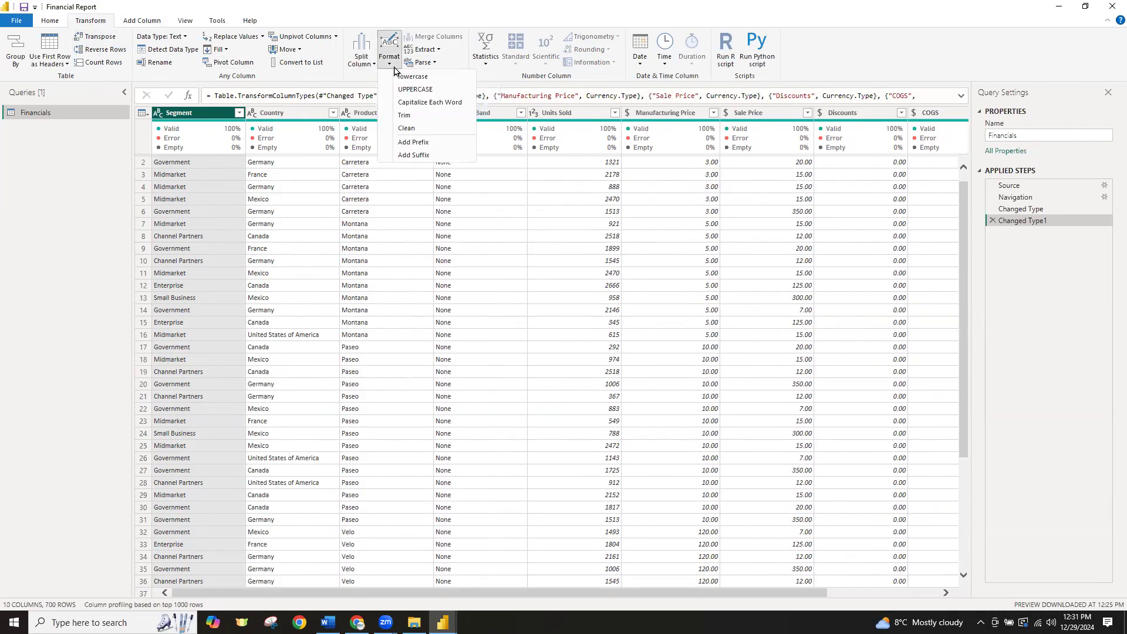
left_click(448, 90)
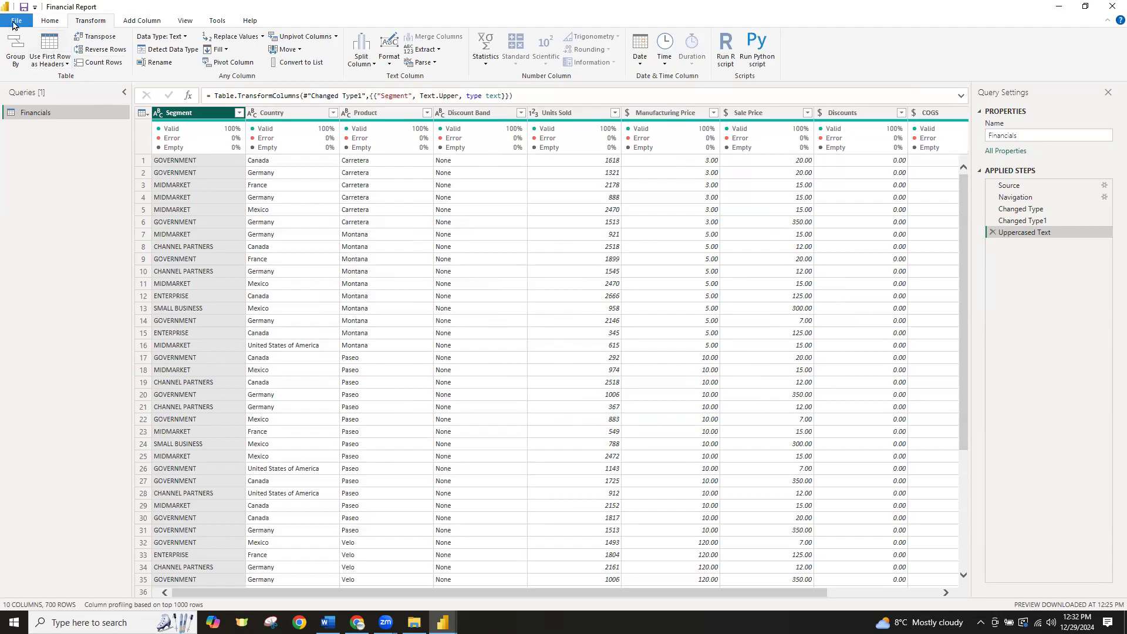
Apply the pending query changes to the report and close the Power Query Editor
left_click(41, 24)
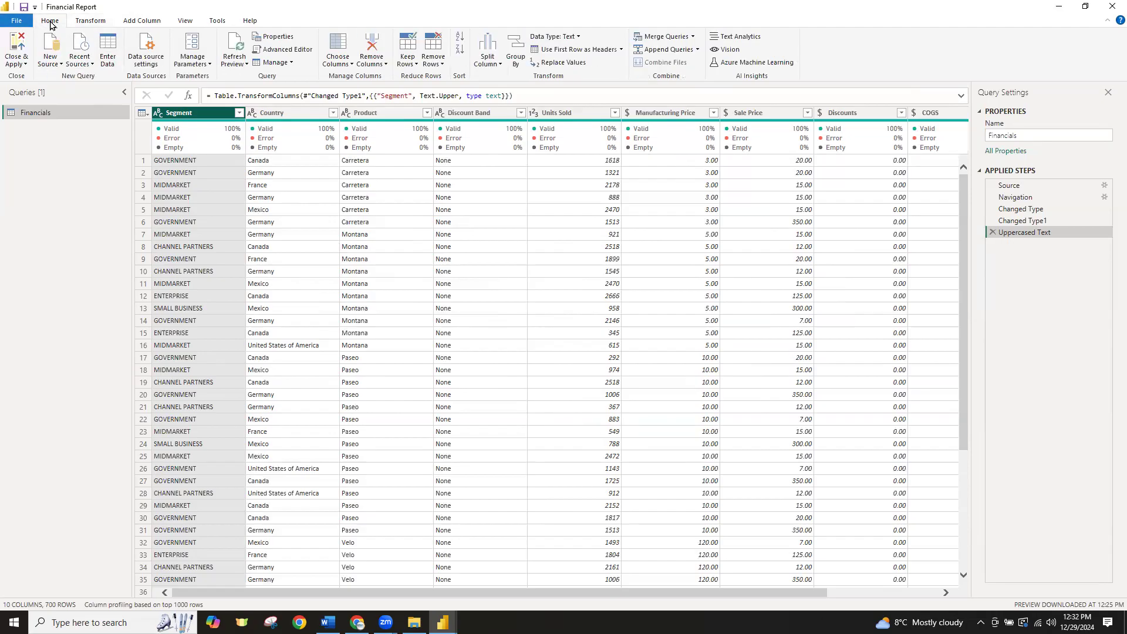
left_click(17, 62)
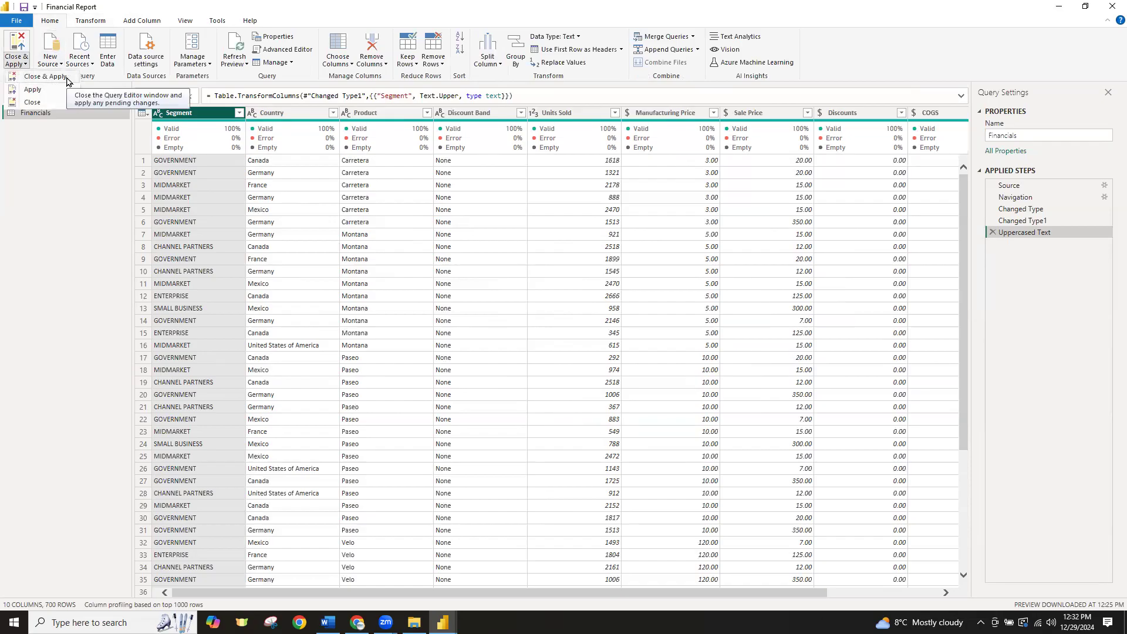
left_click(47, 77)
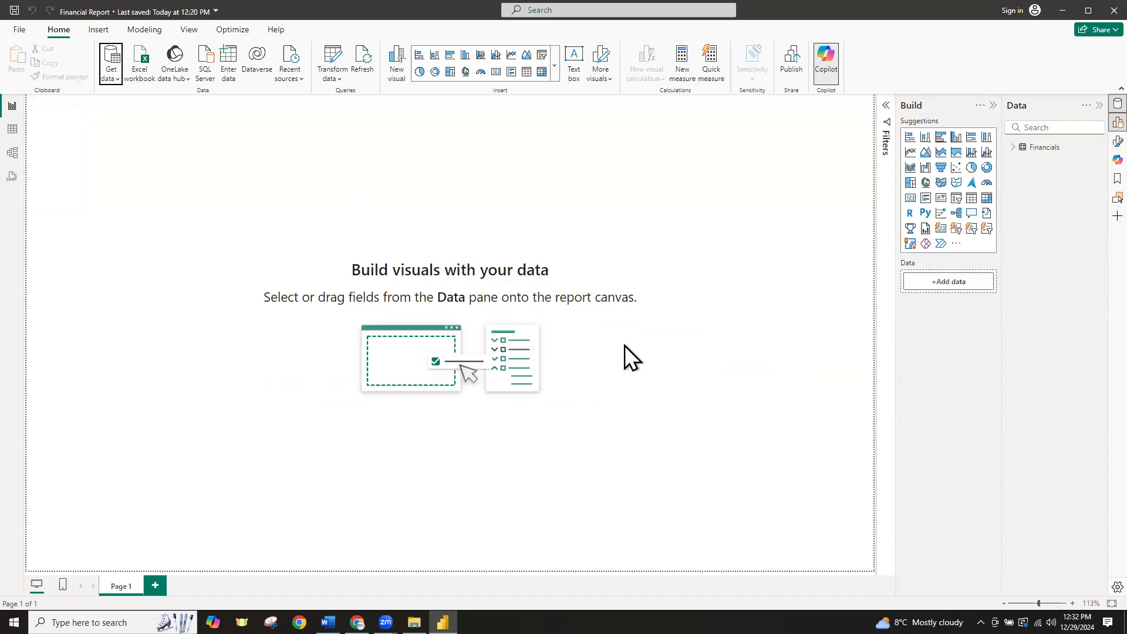
Examine the loaded Financials table in Table view, the files in the Dataset folder, and the table's card in Model view
left_click(13, 110)
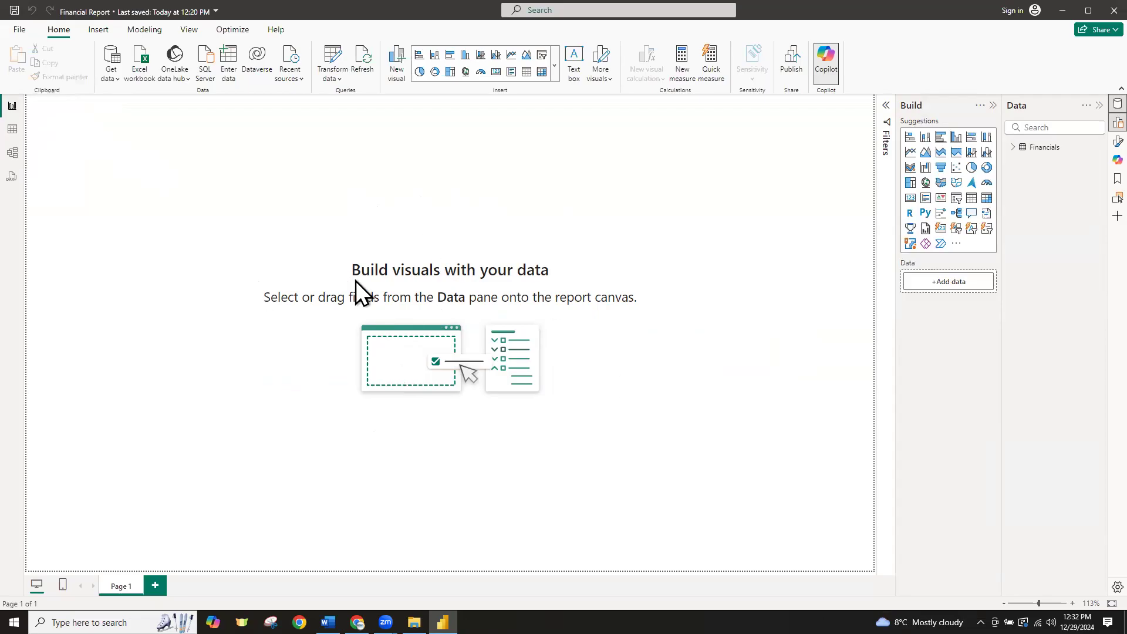
left_click(12, 136)
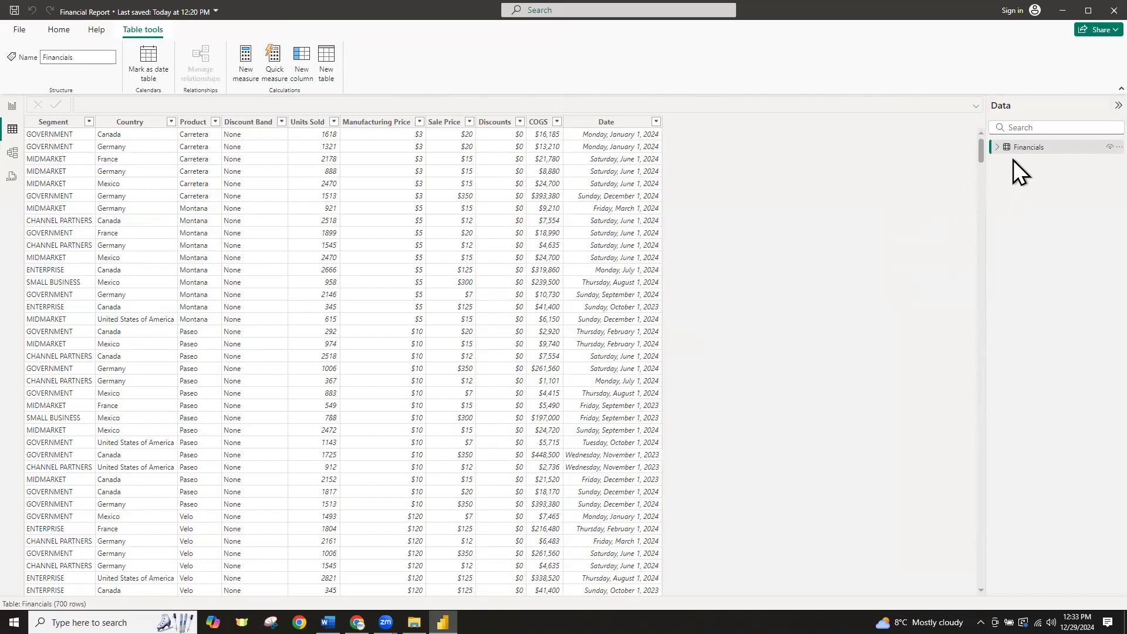
left_click(414, 622)
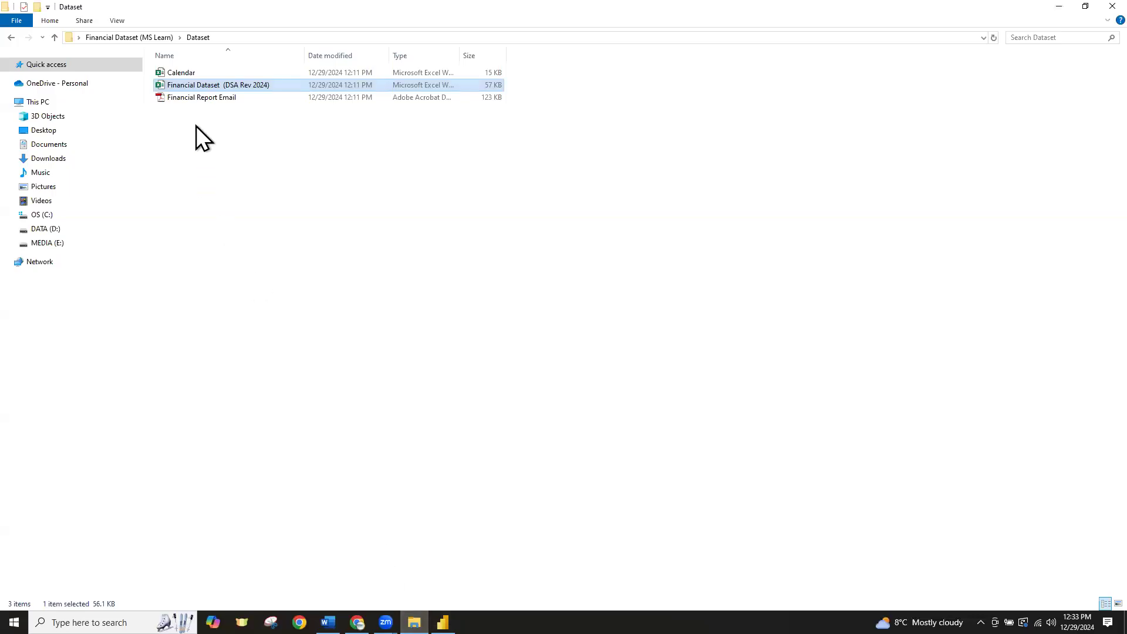
key("alt+Tab")
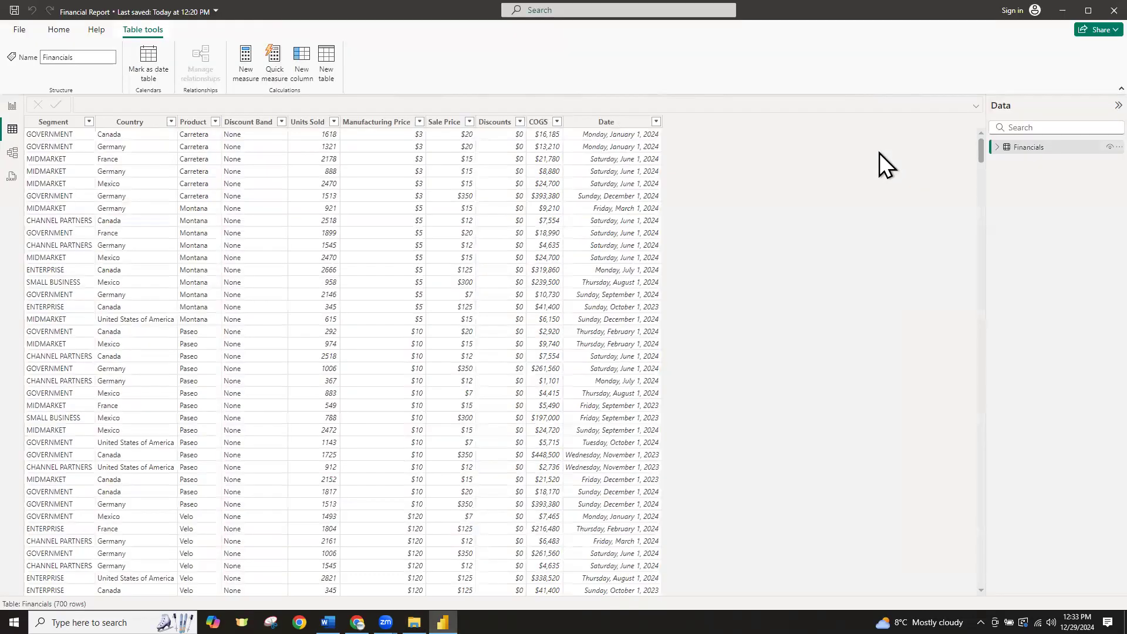
mouse_move(1016, 154)
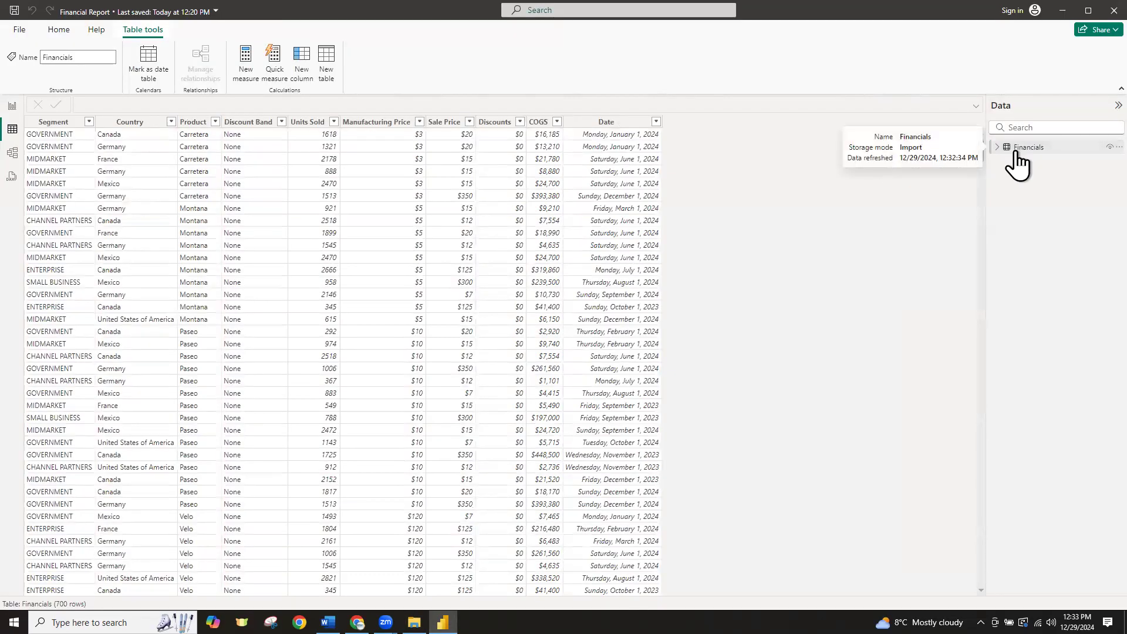
left_click(9, 154)
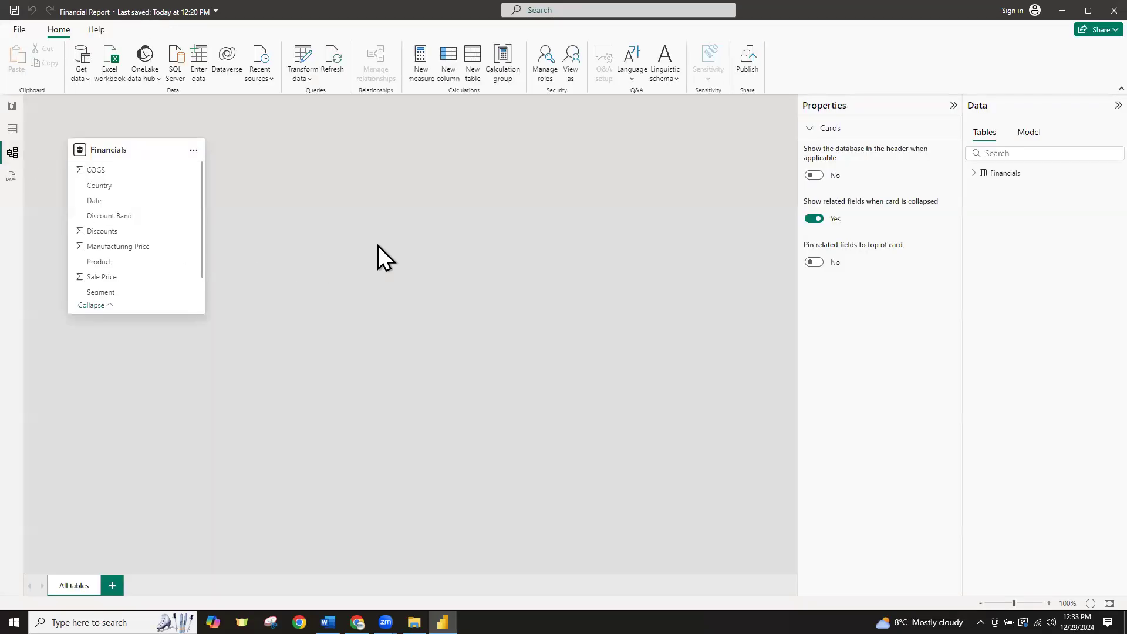
mouse_move(106, 146)
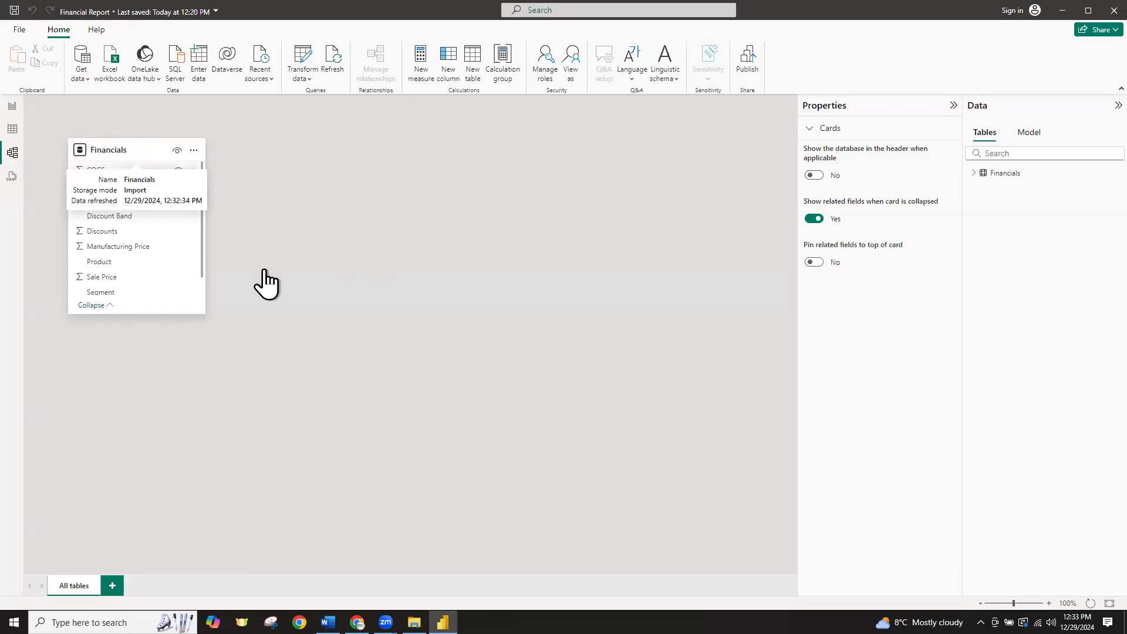
Return to Report view and reopen the Financials query in the Power Query Editor
left_click(13, 109)
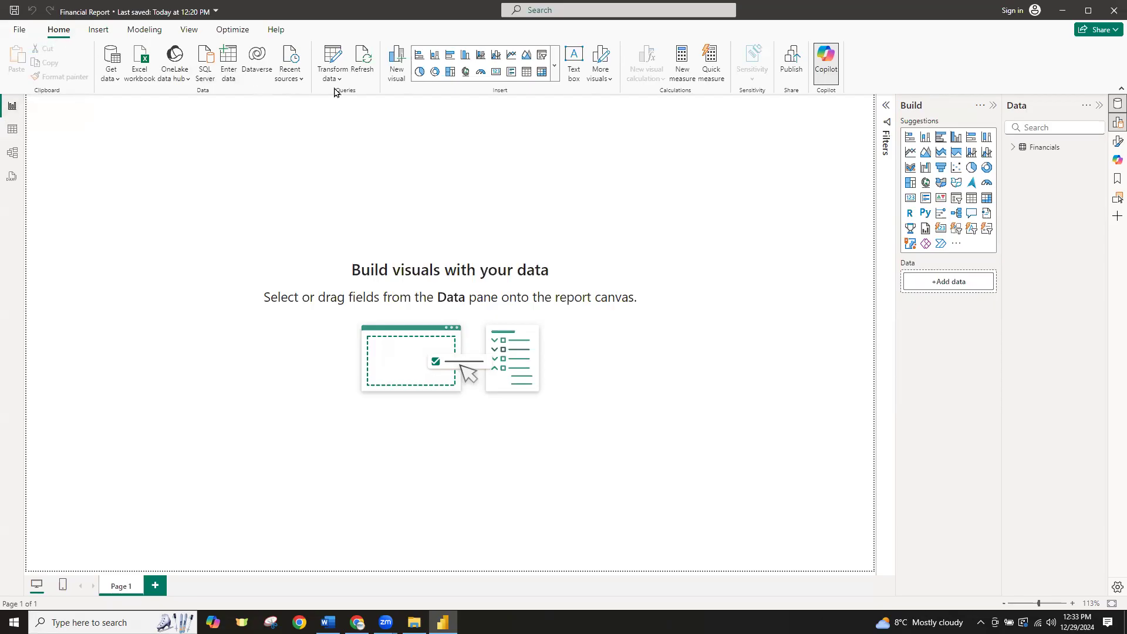
left_click(335, 61)
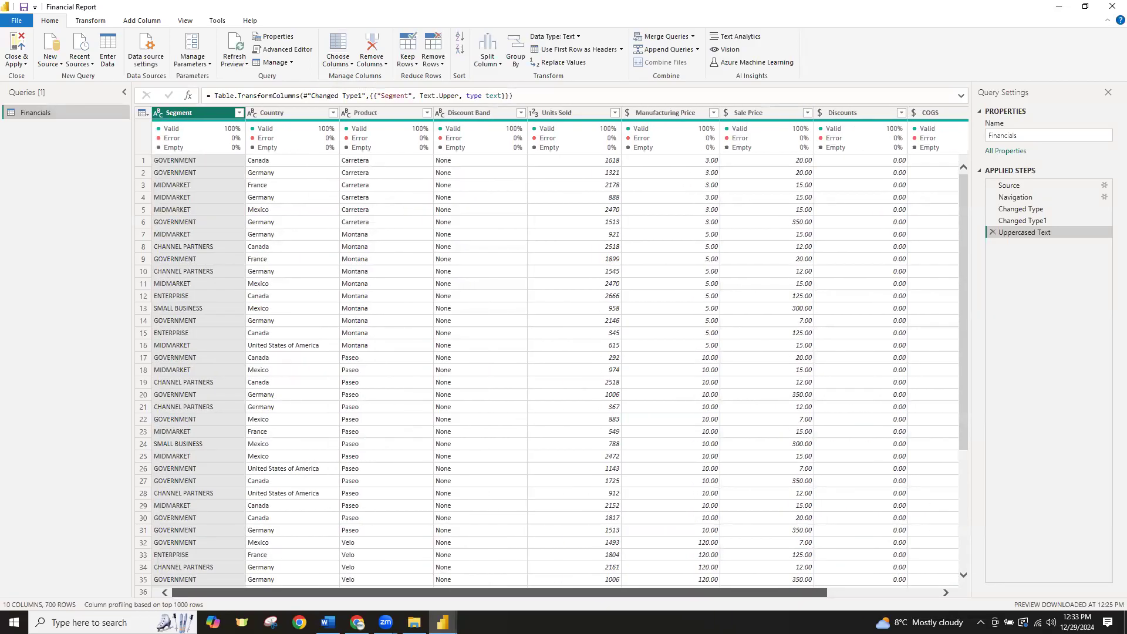
scroll(546, 351, "right", 2)
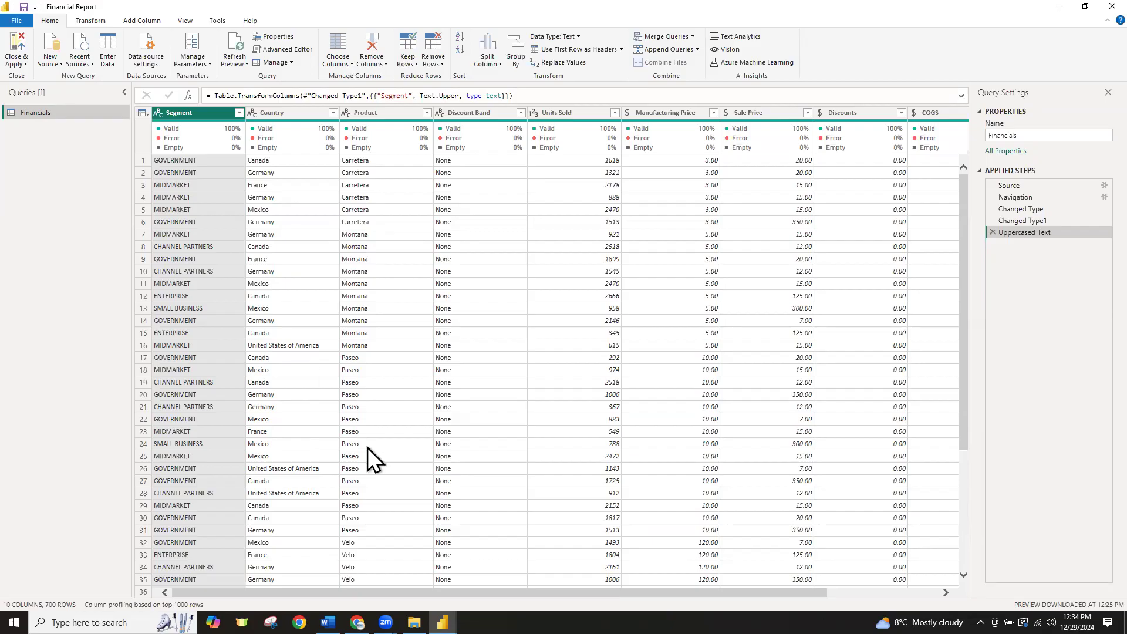
Locate the Calendar workbook in the Dataset folder in File Explorer and return to the Power Query Editor
left_click(414, 622)
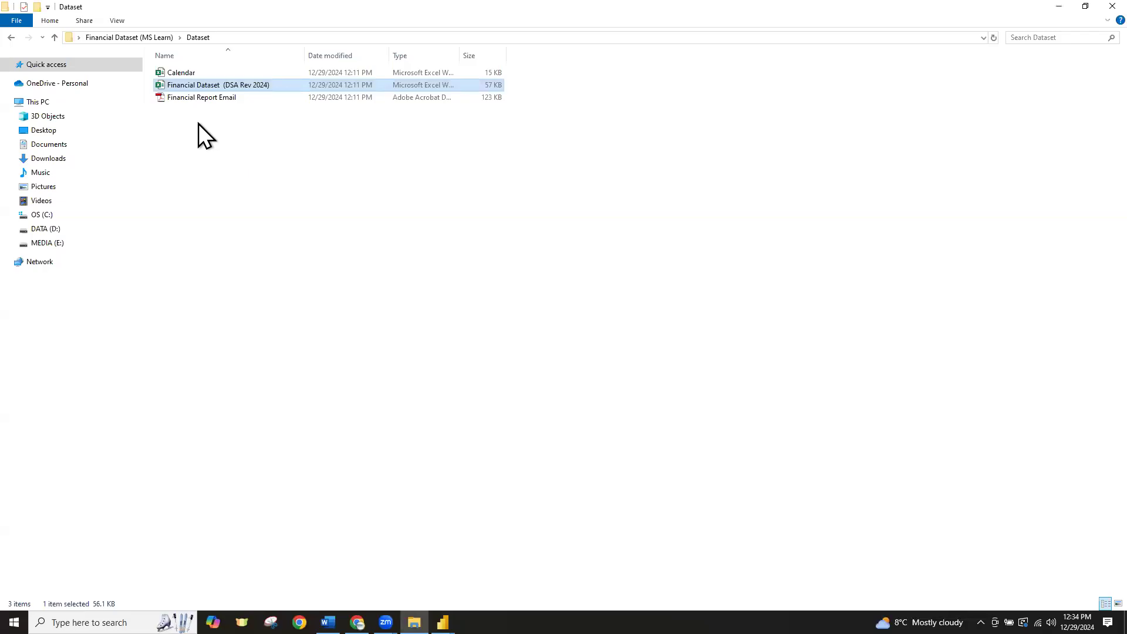
left_click(189, 77)
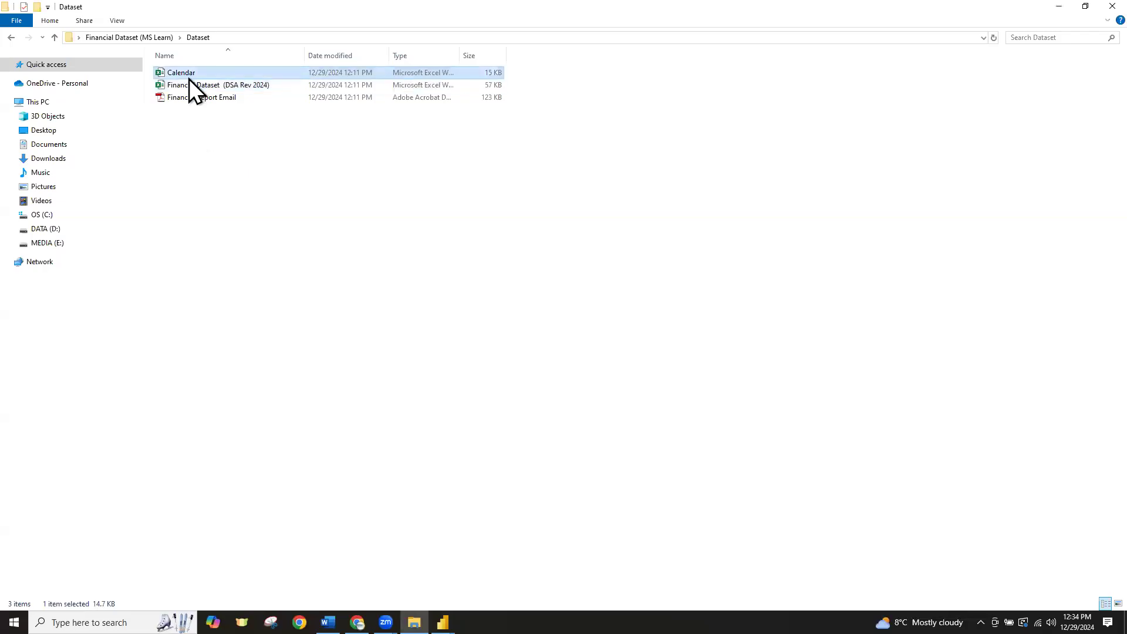
mouse_move(443, 623)
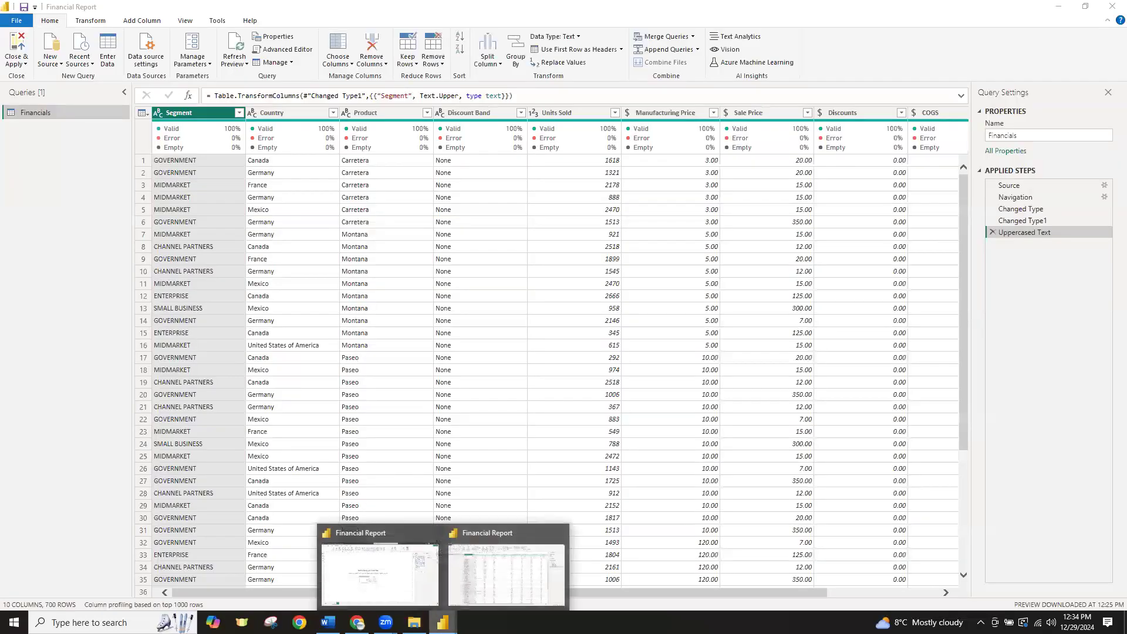
left_click(389, 575)
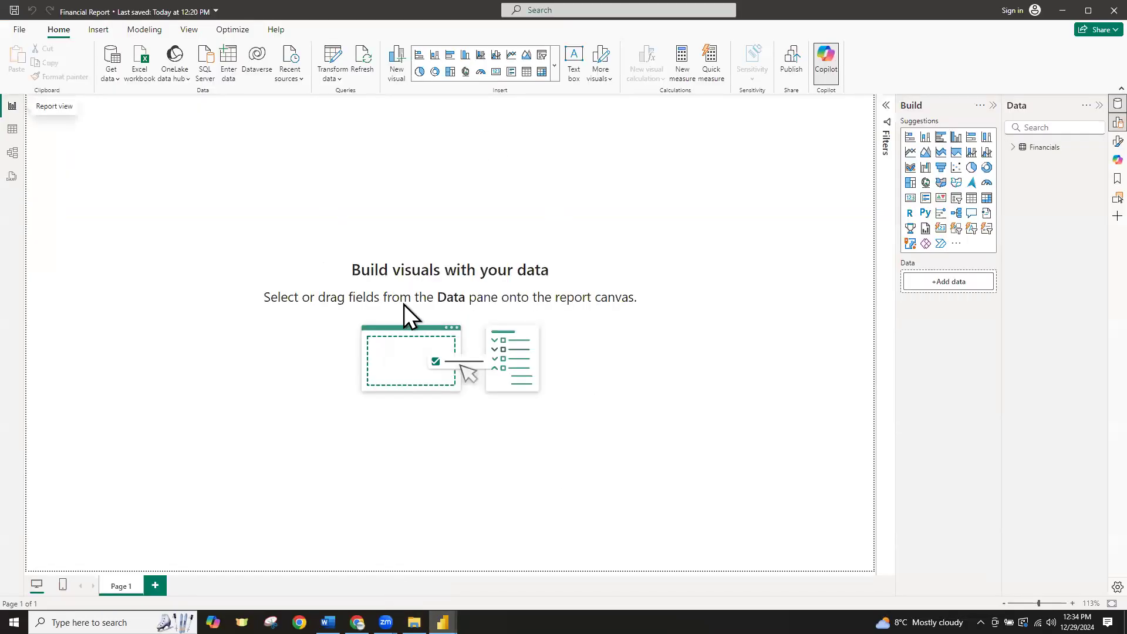
mouse_move(443, 623)
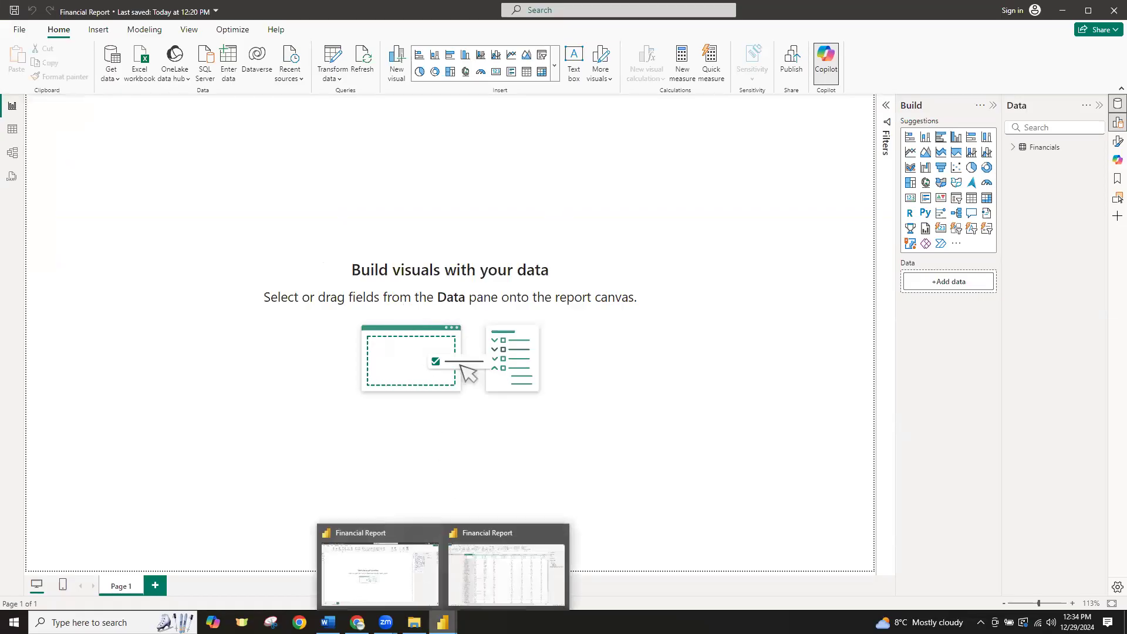
left_click(485, 536)
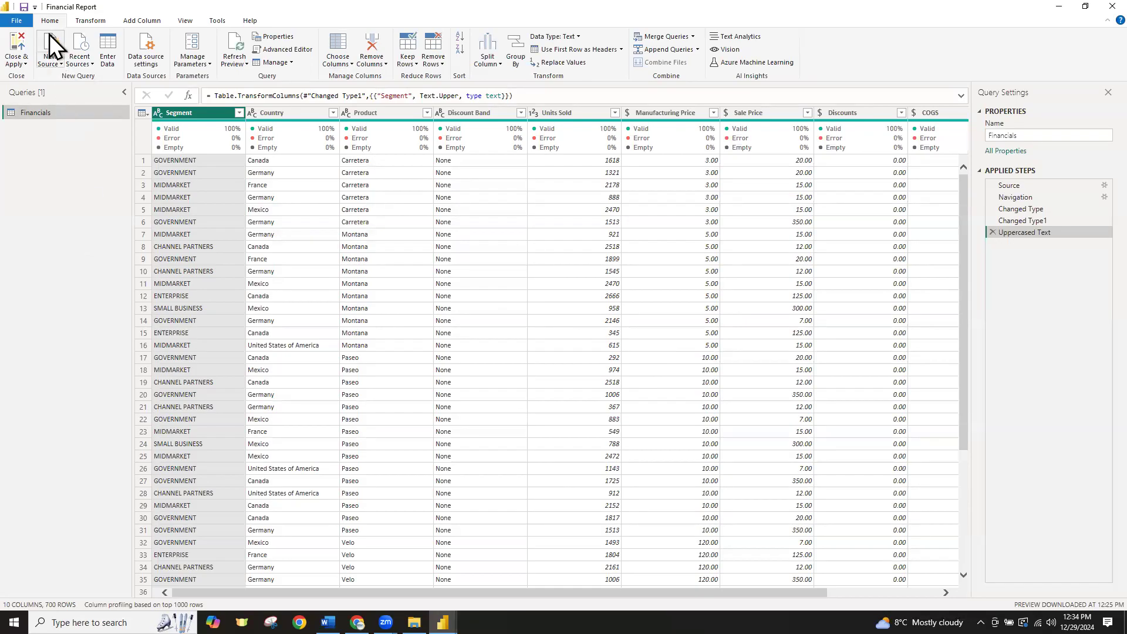
left_click(61, 64)
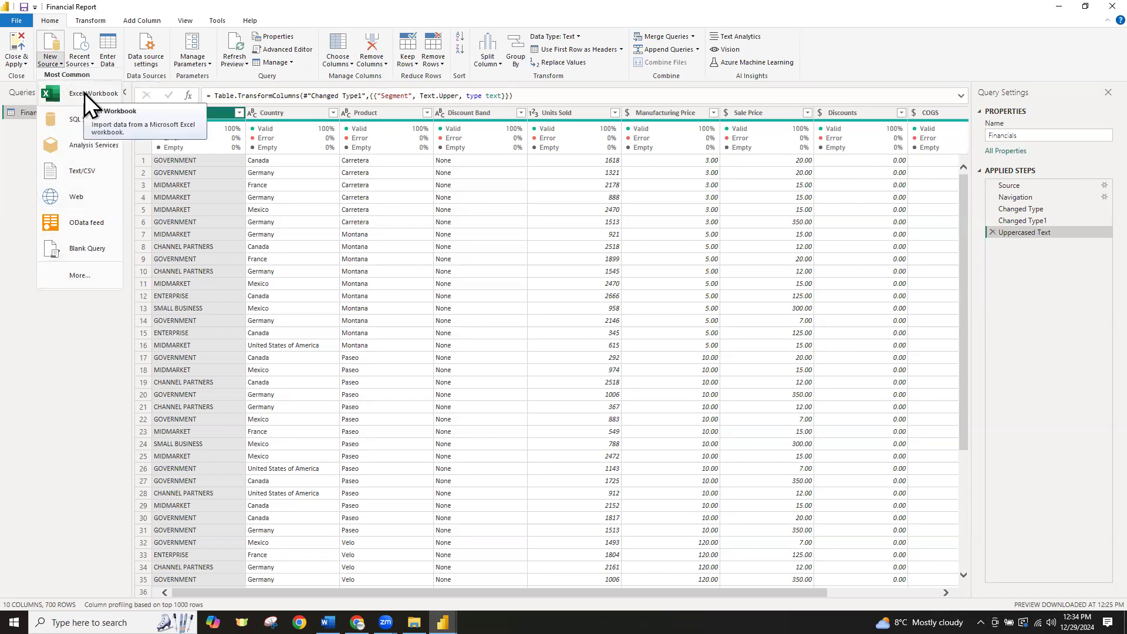
left_click(79, 276)
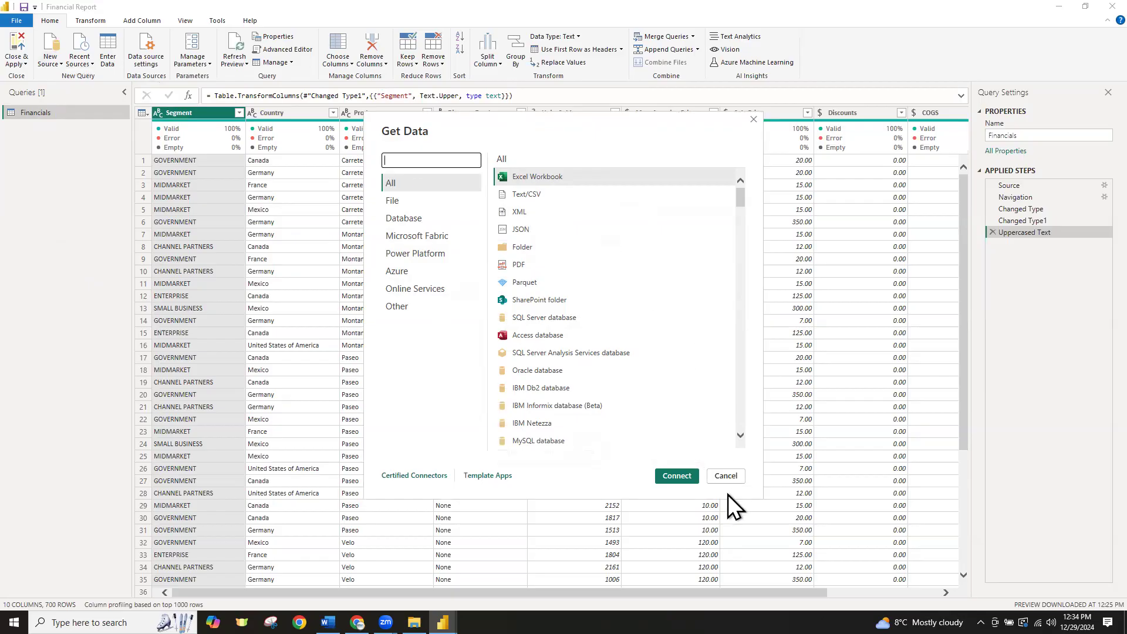
left_click(727, 476)
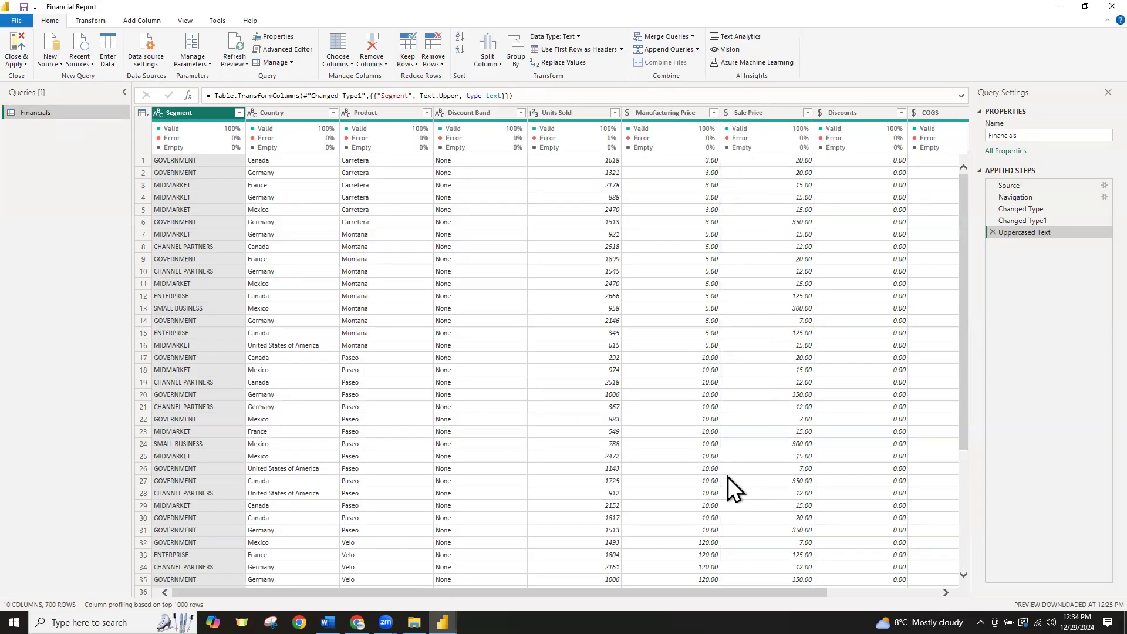
right_click(44, 191)
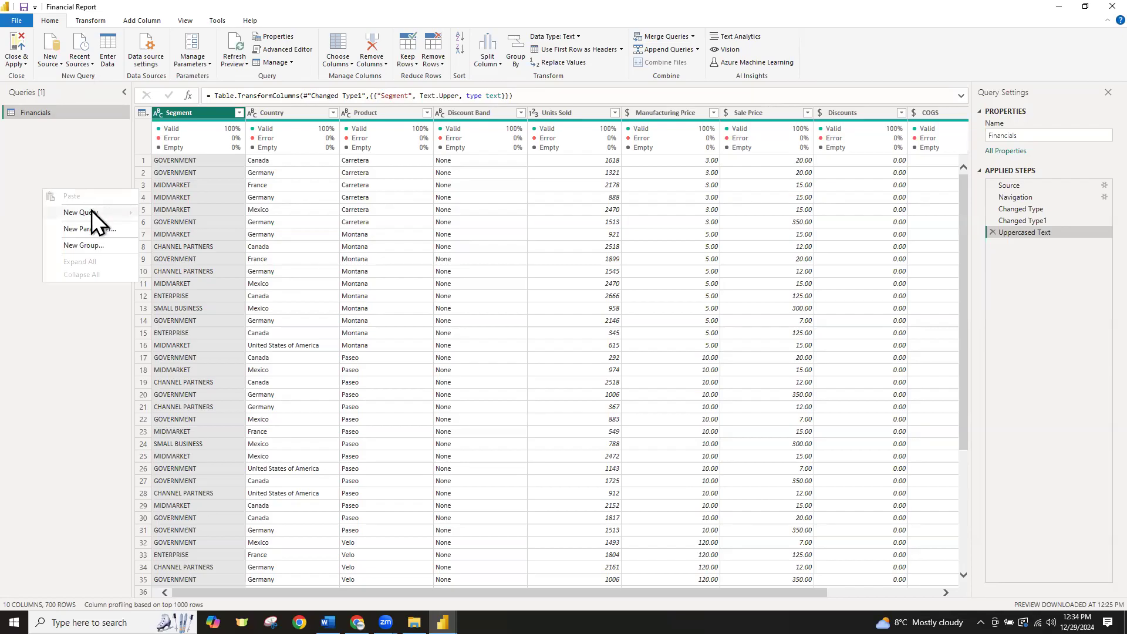
mouse_move(92, 211)
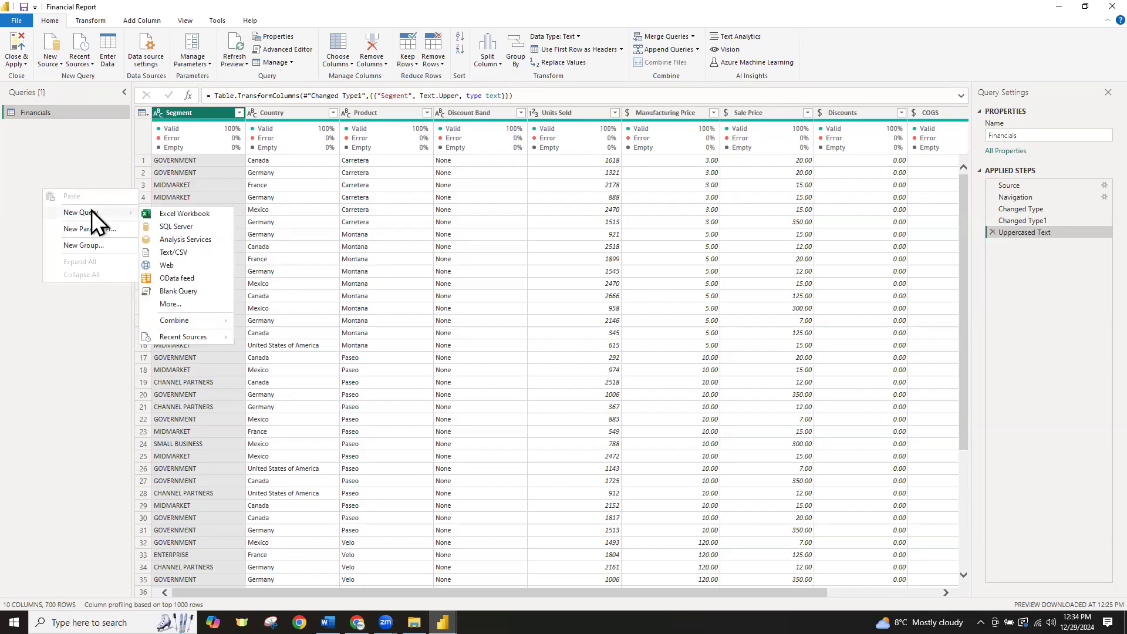
left_click(176, 303)
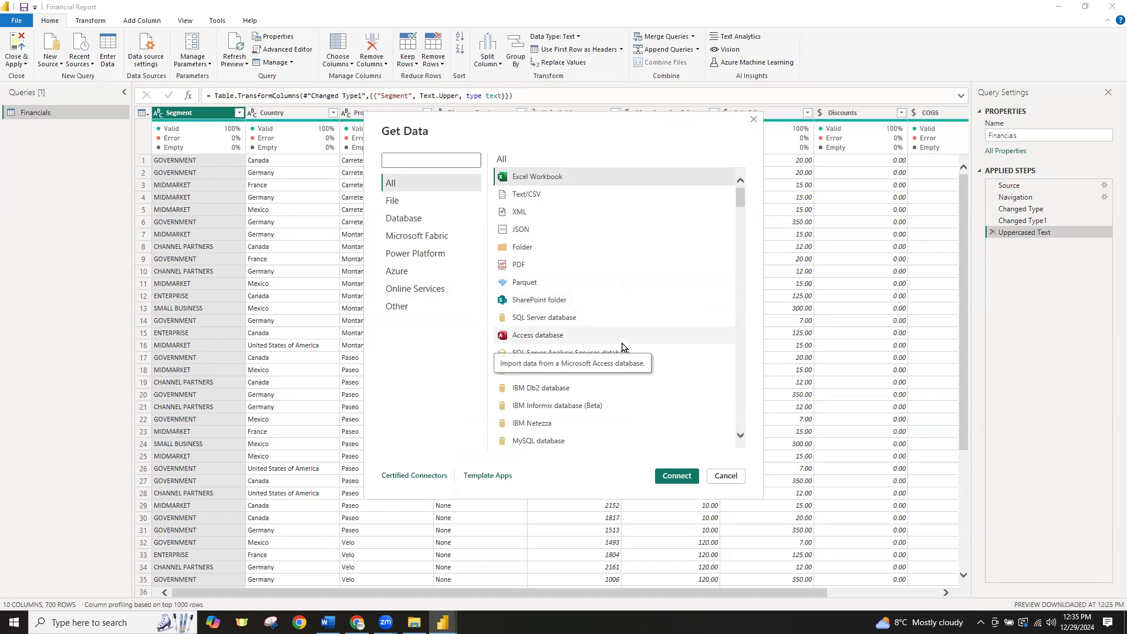
left_click(726, 475)
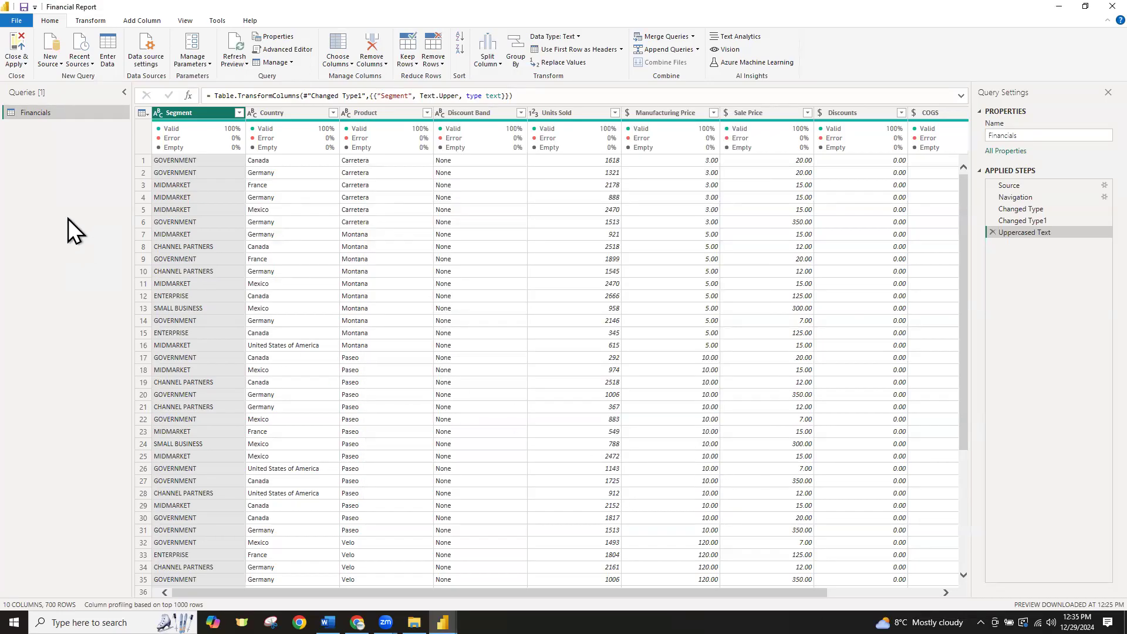
Connect a new Excel Workbook source to the Calendar file in Desktop > Financial Dataset (MS Learn) > Dataset
left_click(60, 64)
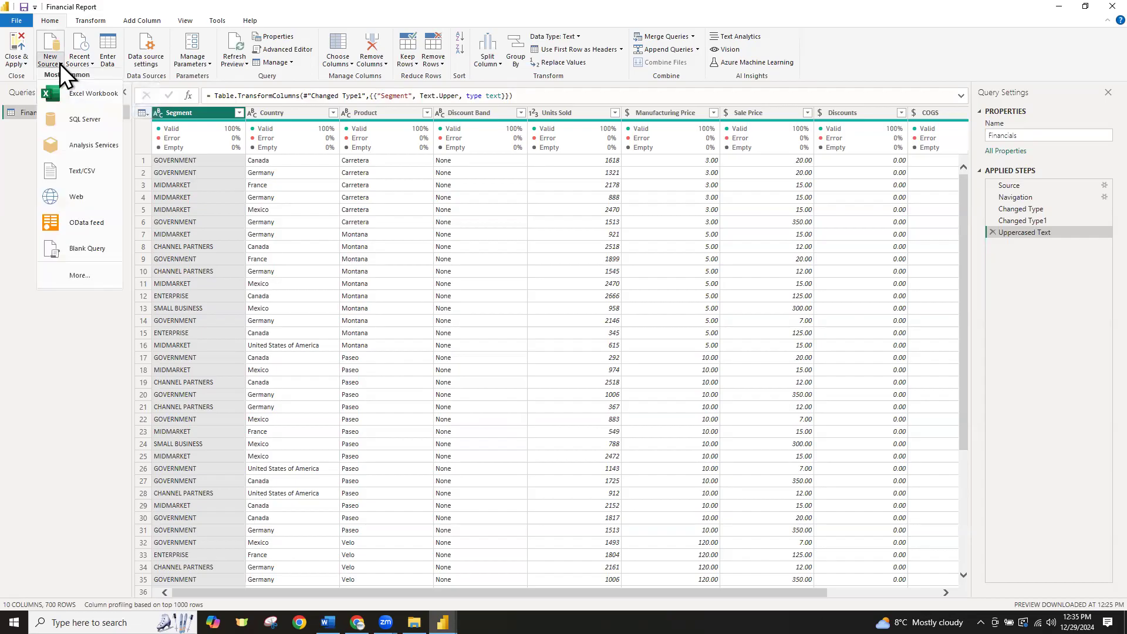
left_click(77, 275)
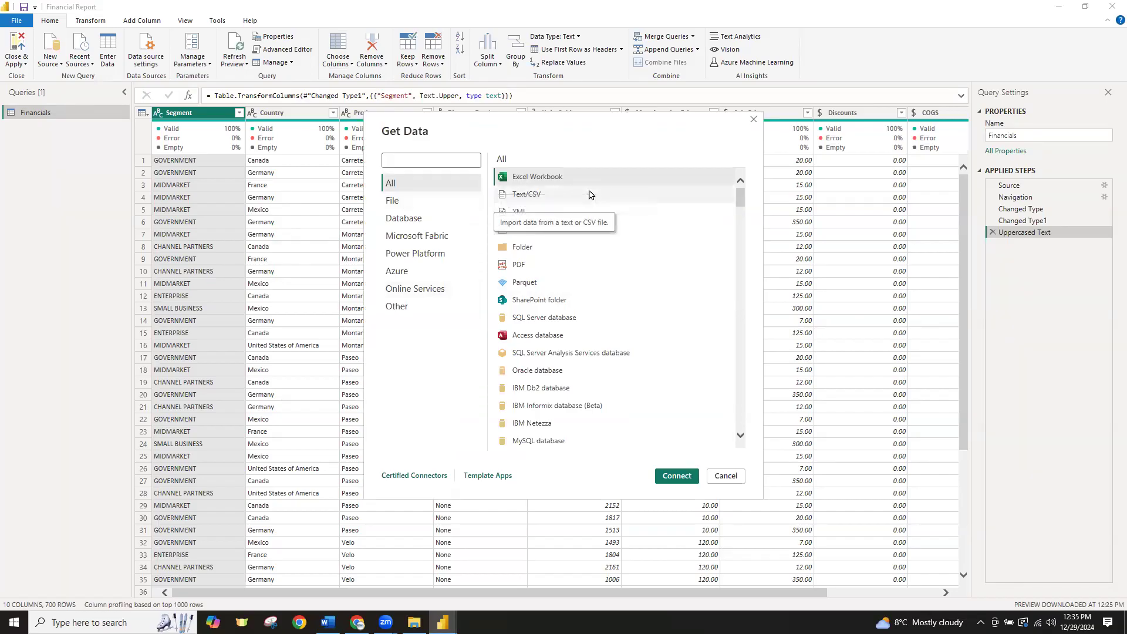
left_click(552, 182)
left_click(677, 476)
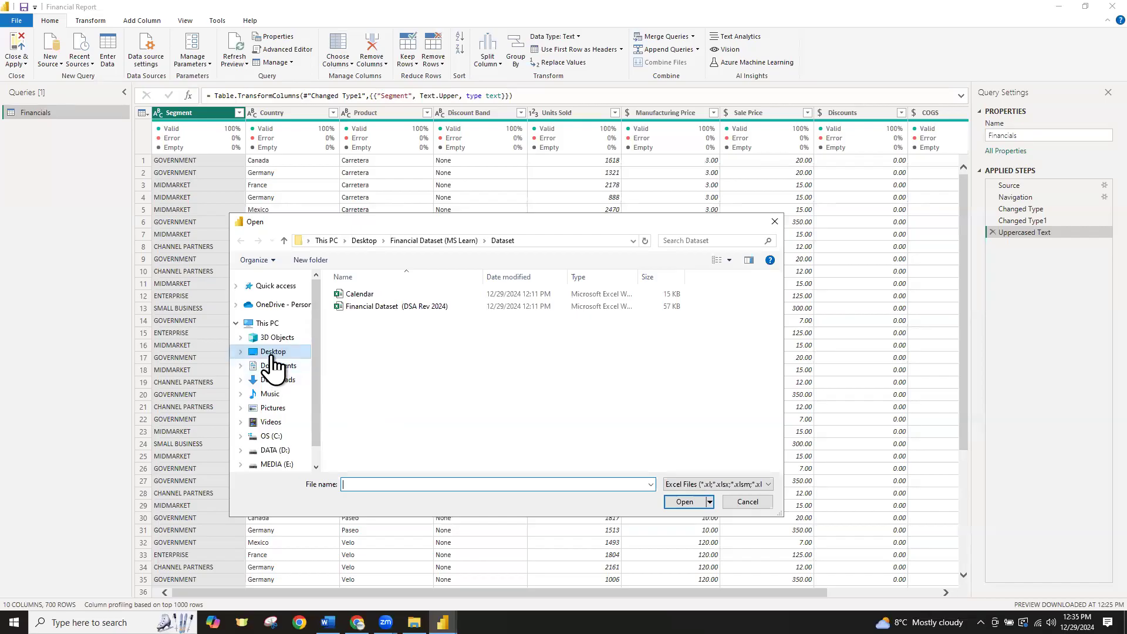
left_click(272, 354)
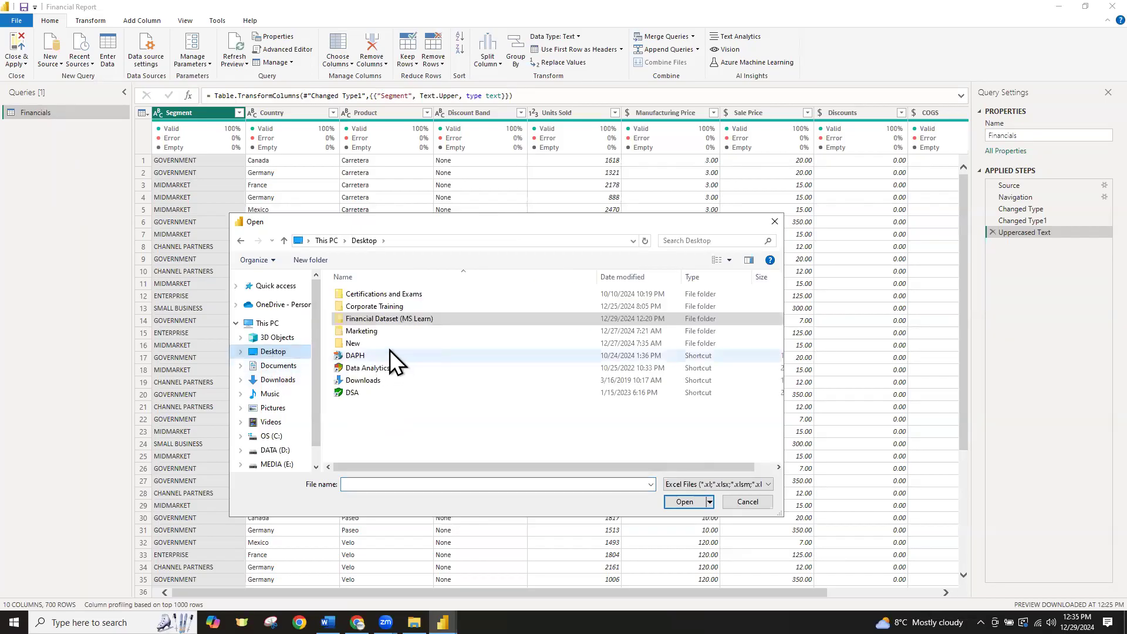
left_click(385, 322)
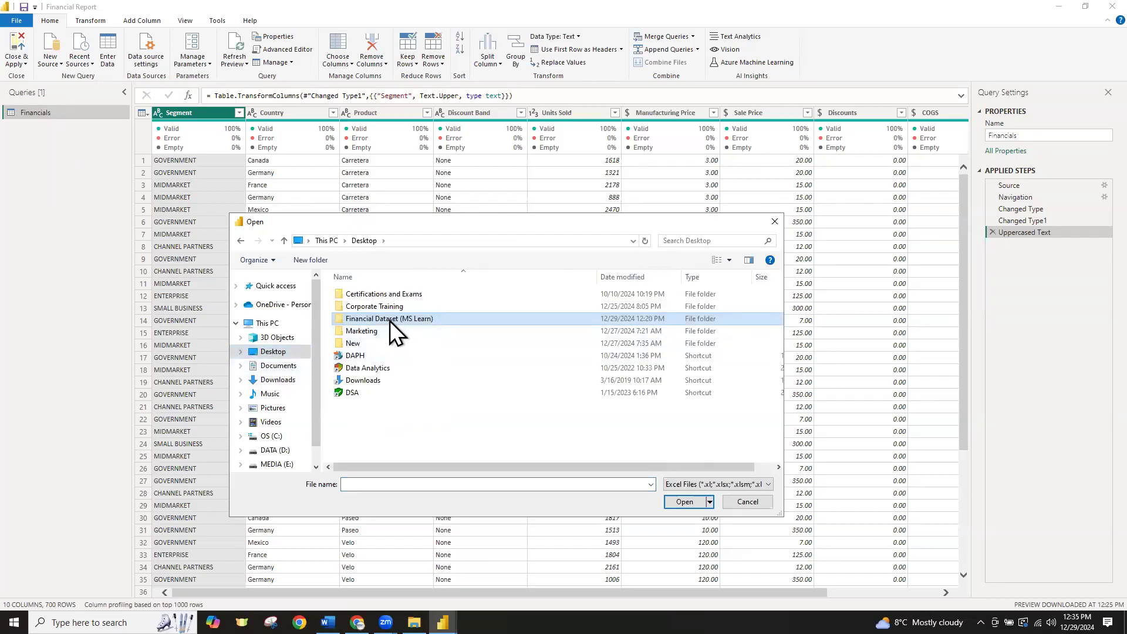
double_click(390, 320)
left_click(361, 308)
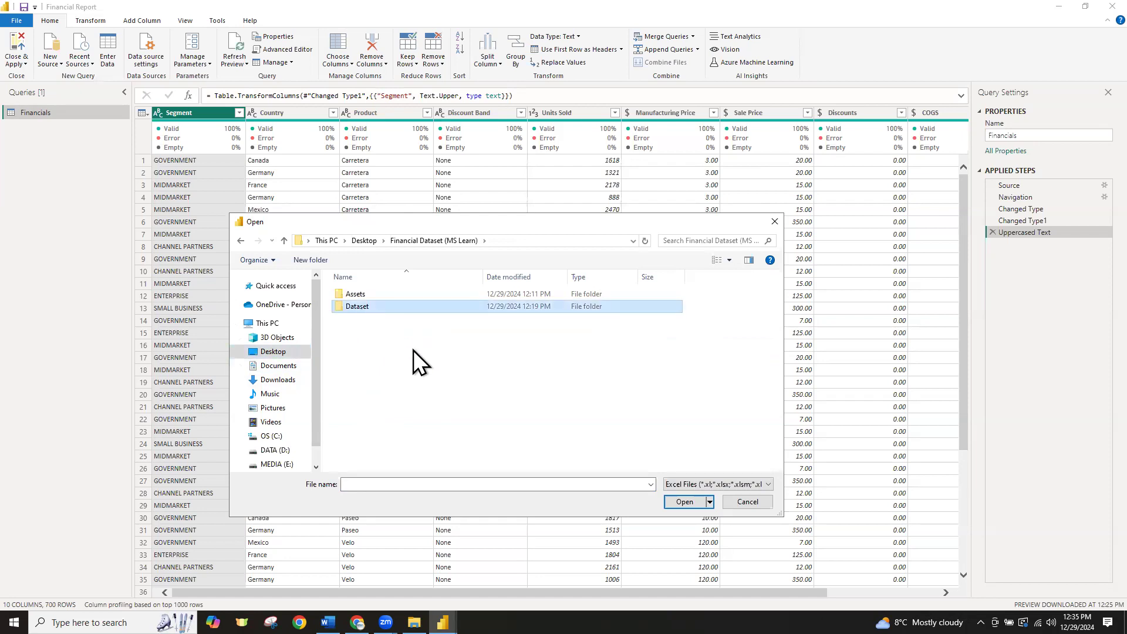
double_click(352, 310)
left_click(352, 299)
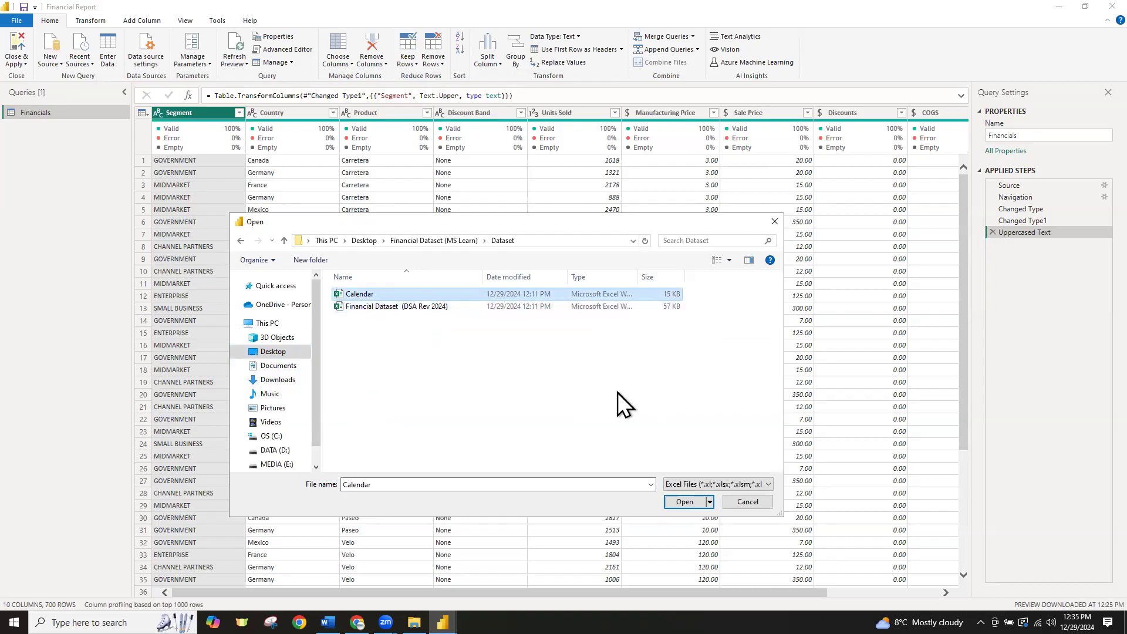
left_click(682, 502)
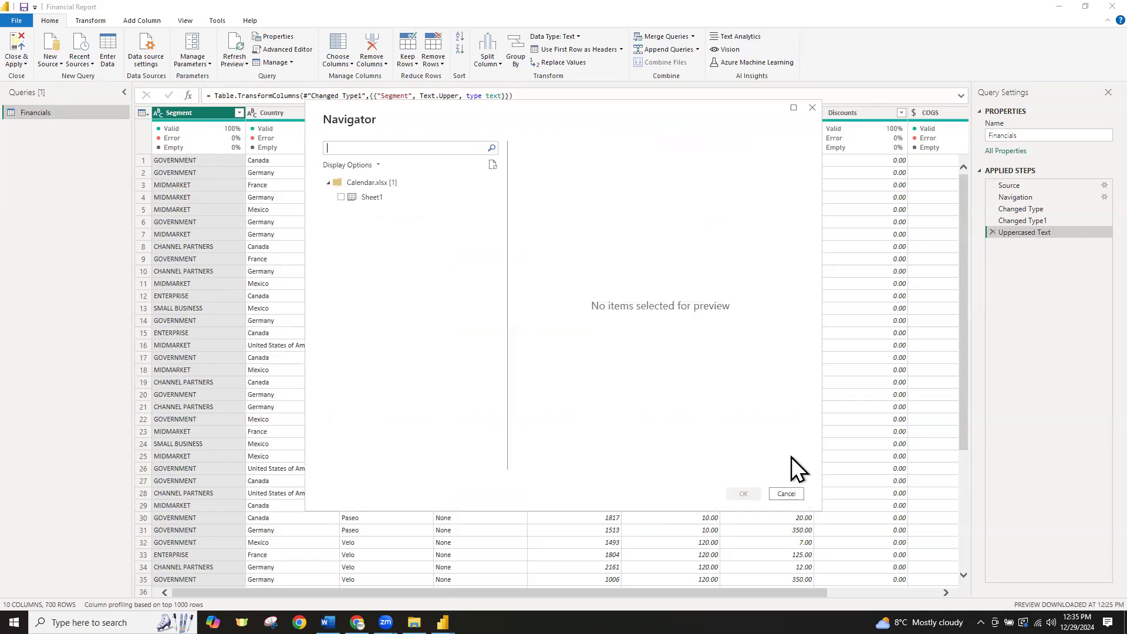
Load Sheet1 of the Calendar workbook as a new query and refresh its data preview
left_click(369, 200)
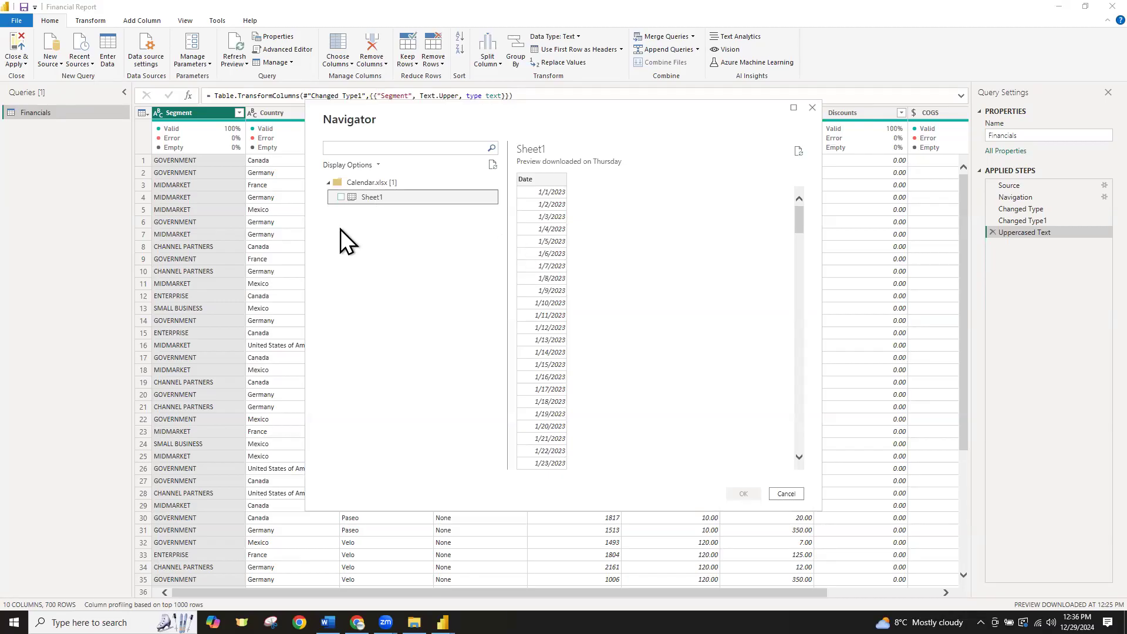
left_click(340, 198)
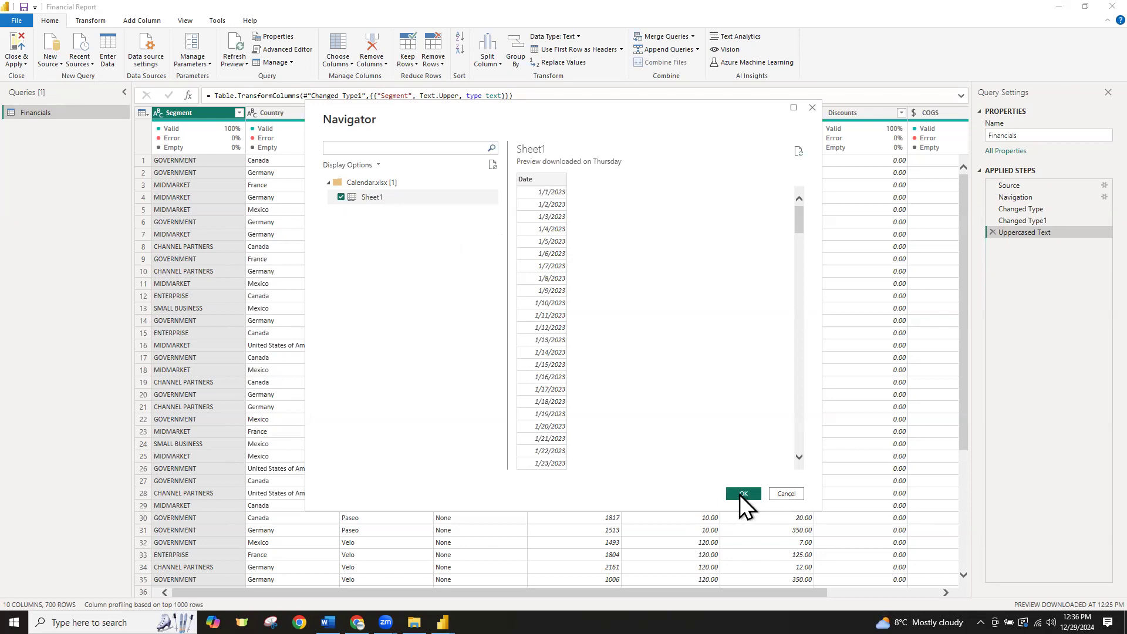
left_click(743, 494)
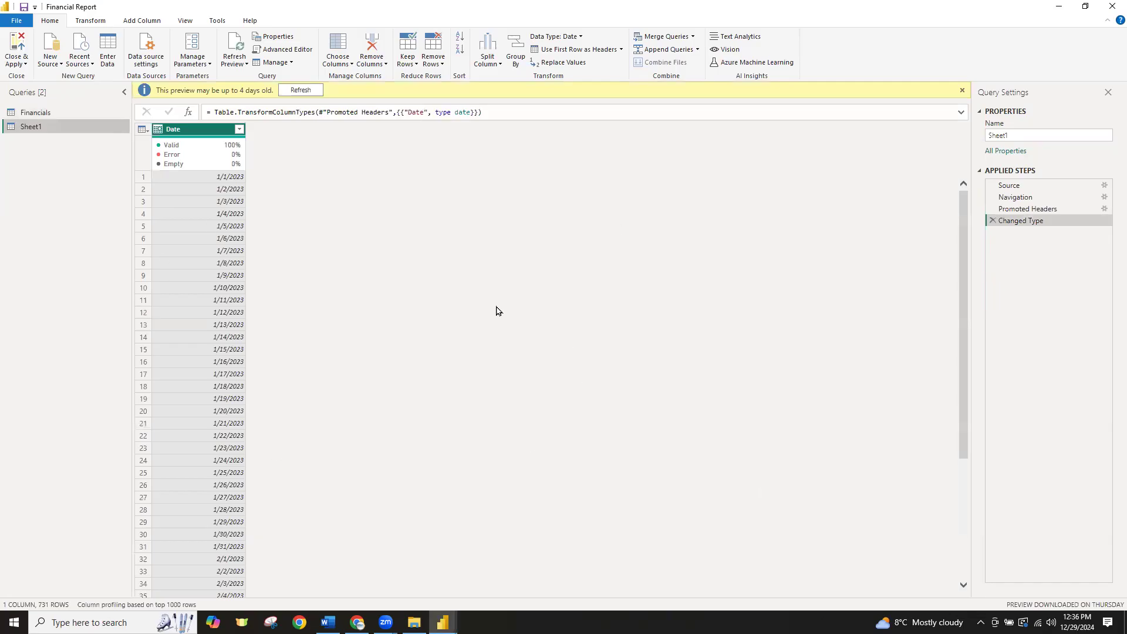
left_click(301, 91)
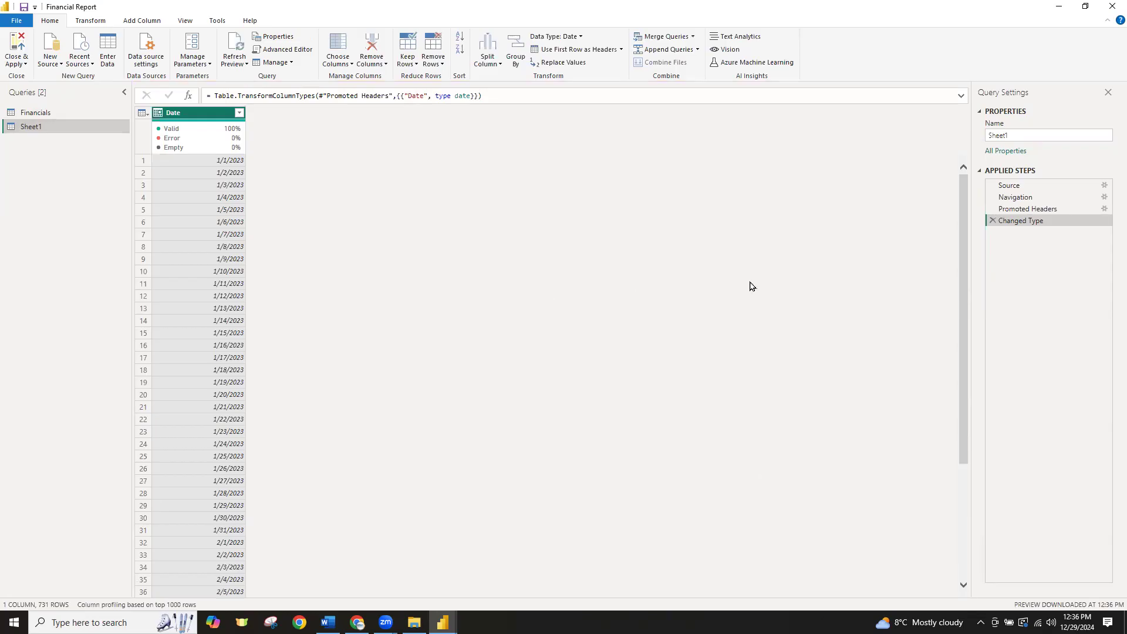
Rename the Sheet1 query as dCalendar
left_click(1012, 139)
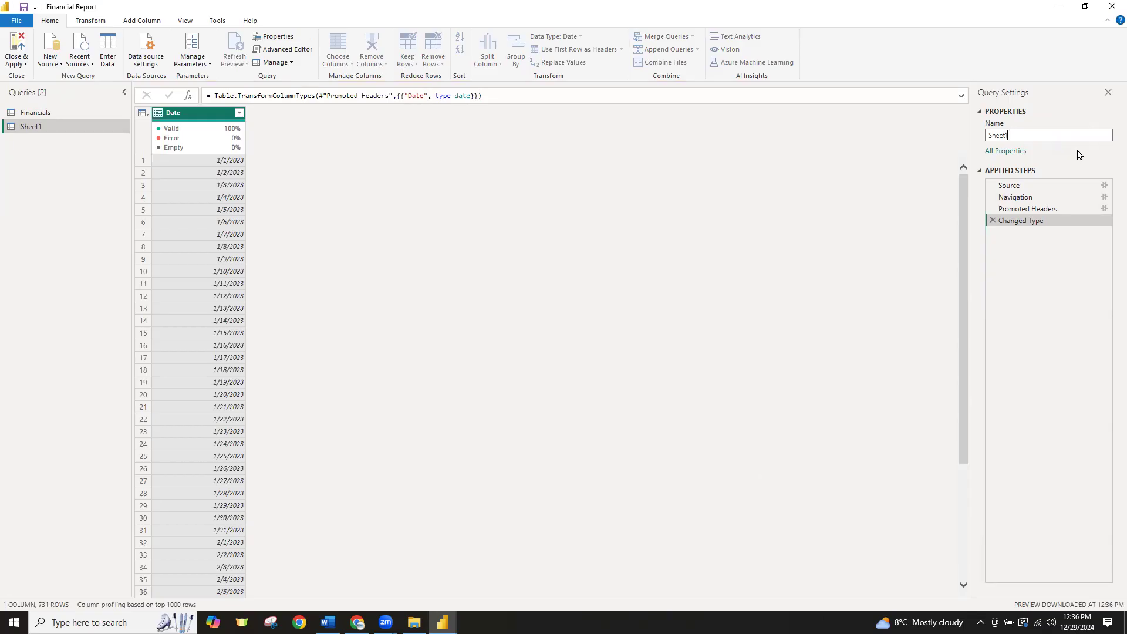
key("BackSpace")
key("BackSpace")
key("BackSpace")
key("BackSpace")
key("BackSpace")
type("dC")
key("BackSpace")
key("BackSpace")
type("dCale")
key("BackSpace")
key("BackSpace")
key("BackSpace")
type("ald")
type("nd")
key("BackSpace")
key("BackSpace")
type("ndar")
key("Return")
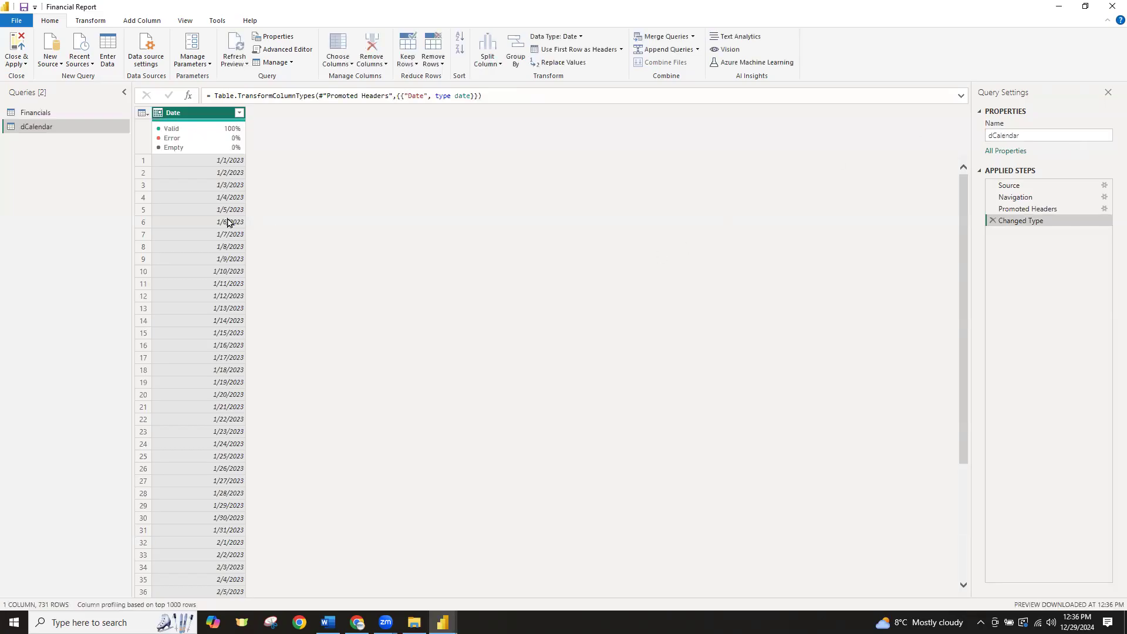
Check the column quality and the data type options of the Date column in dCalendar
mouse_move(235, 129)
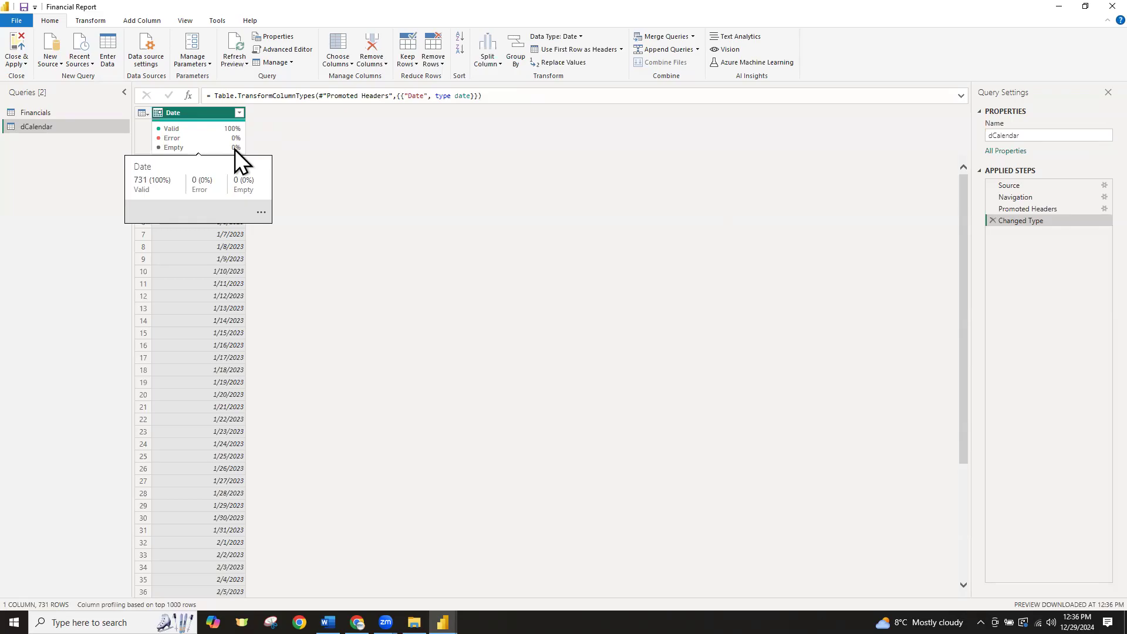
left_click(157, 113)
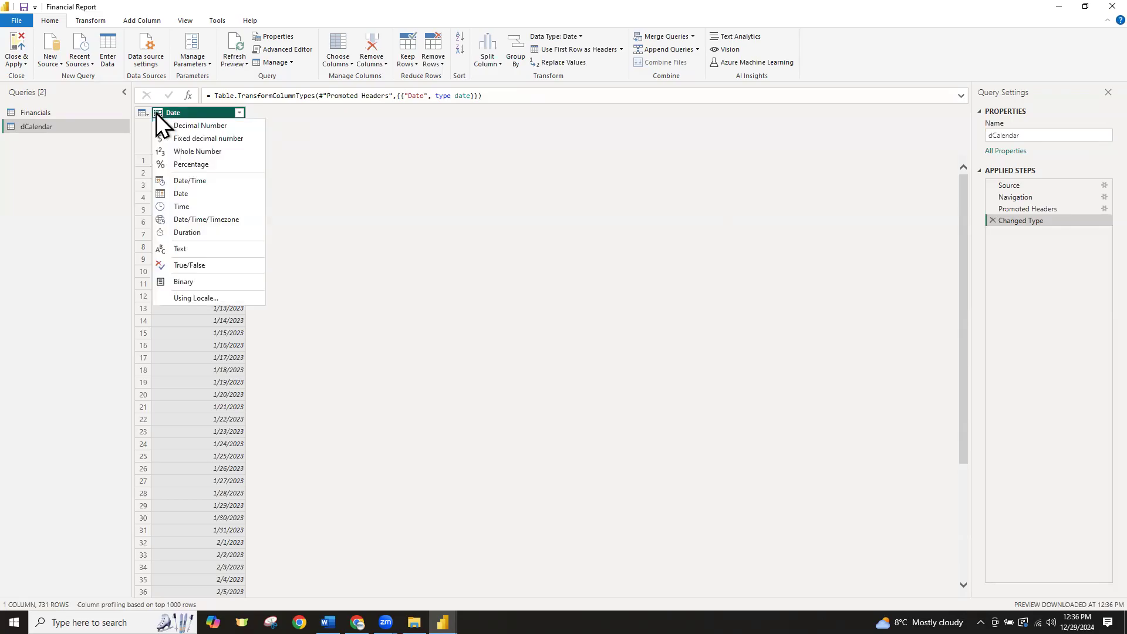
left_click(413, 196)
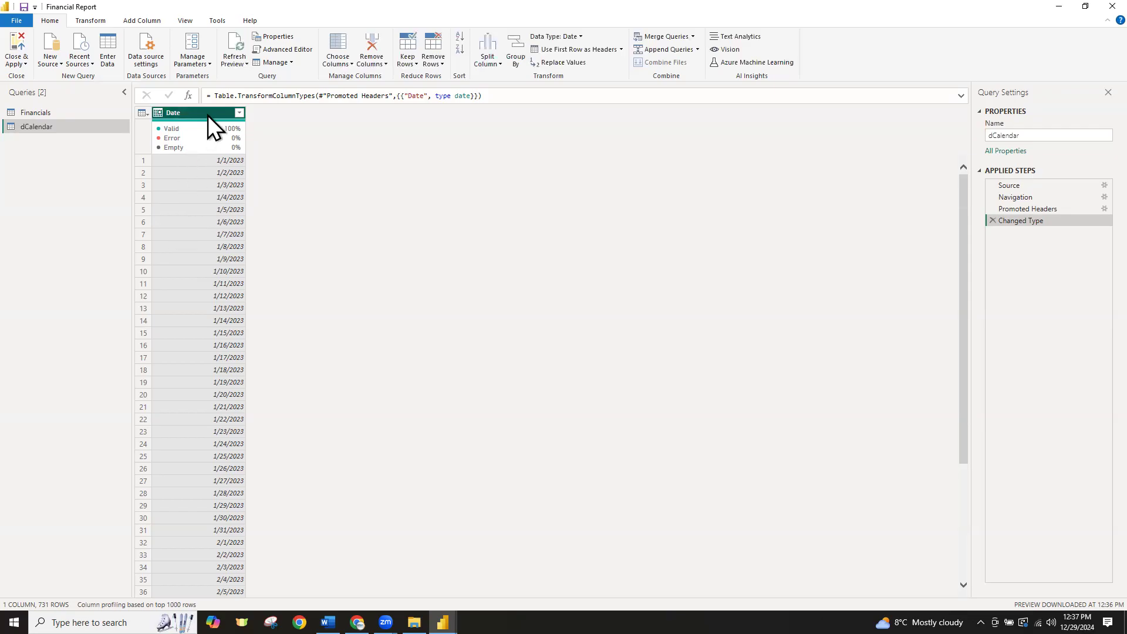
Add a Start of Year column to dCalendar based on the Date column
left_click(142, 21)
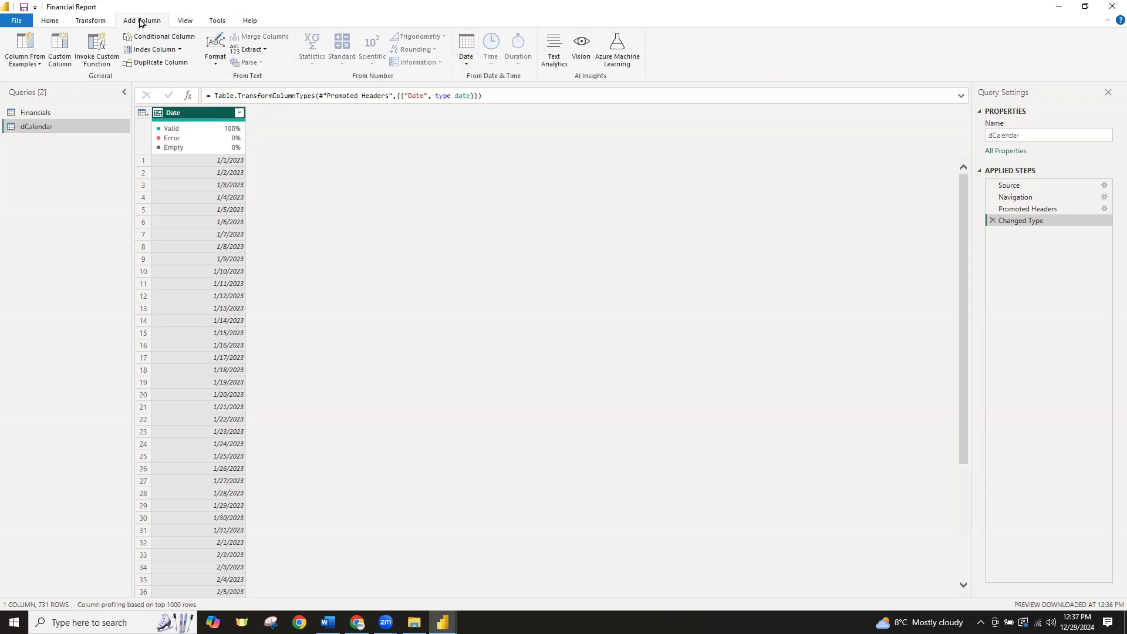
left_click(466, 63)
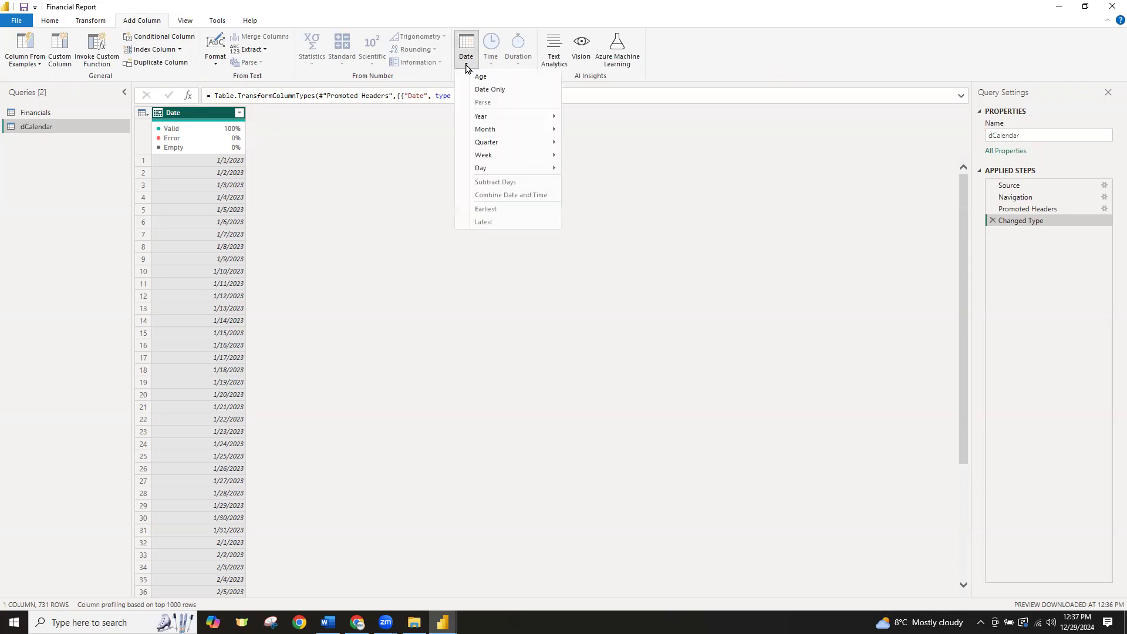
mouse_move(506, 118)
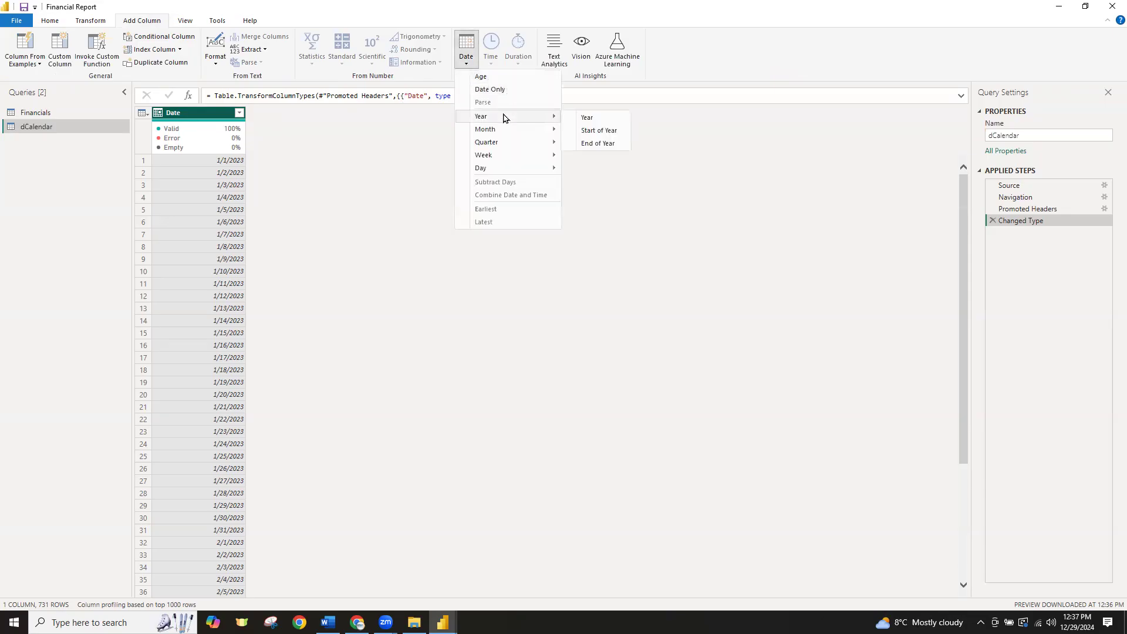
left_click(606, 130)
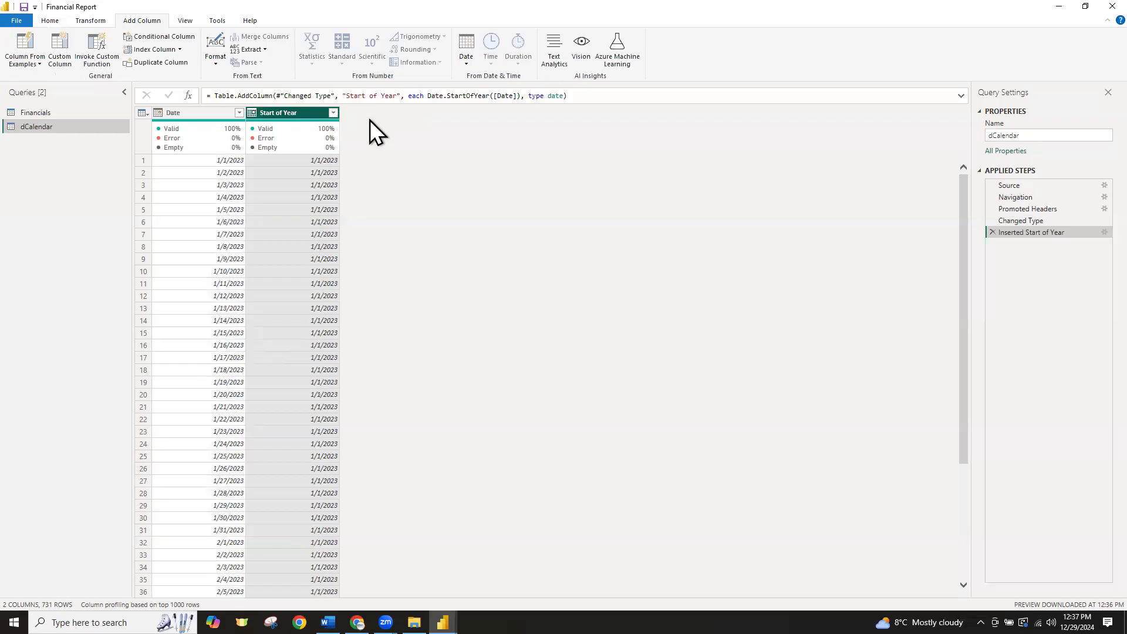
Add a Year column to dCalendar based on the Date column and review its distinct values without filtering
left_click(187, 115)
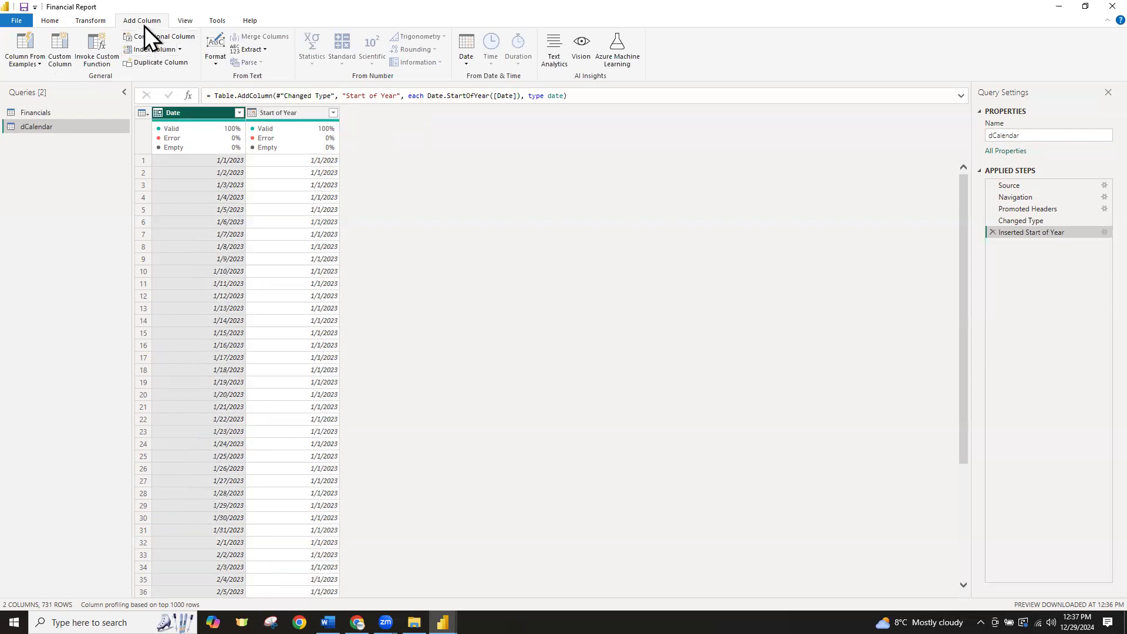
left_click(467, 65)
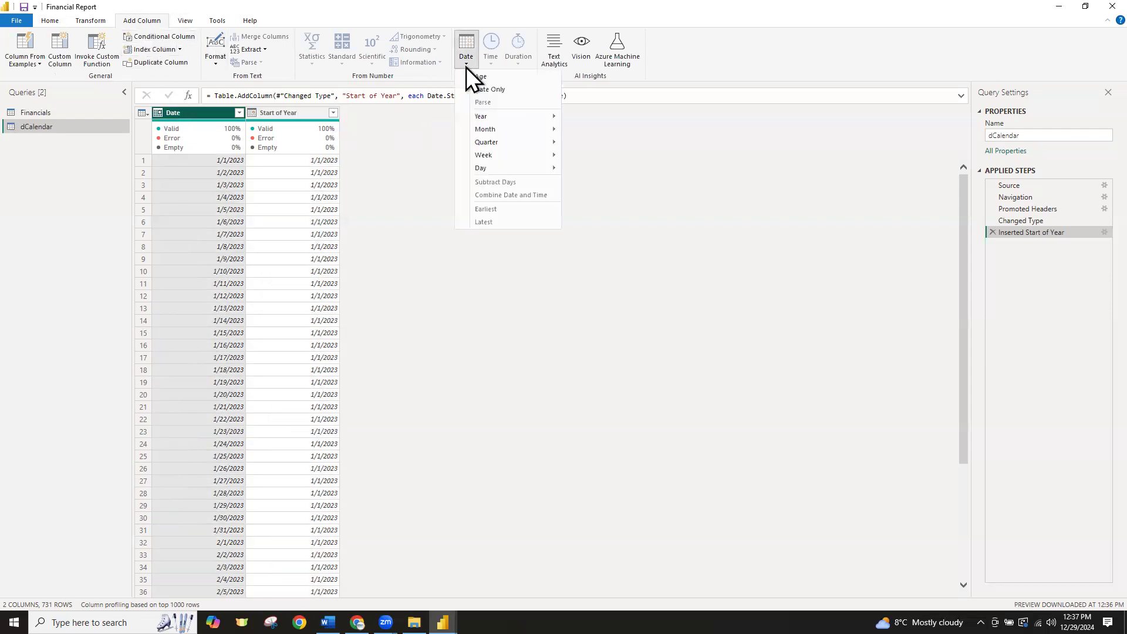
mouse_move(511, 117)
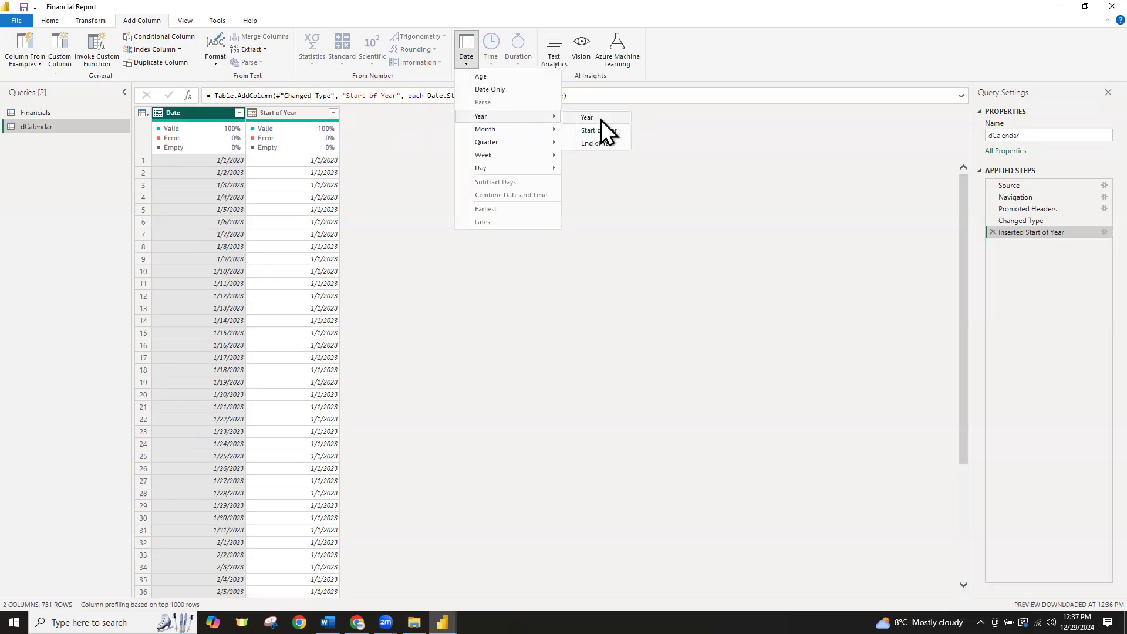
left_click(601, 120)
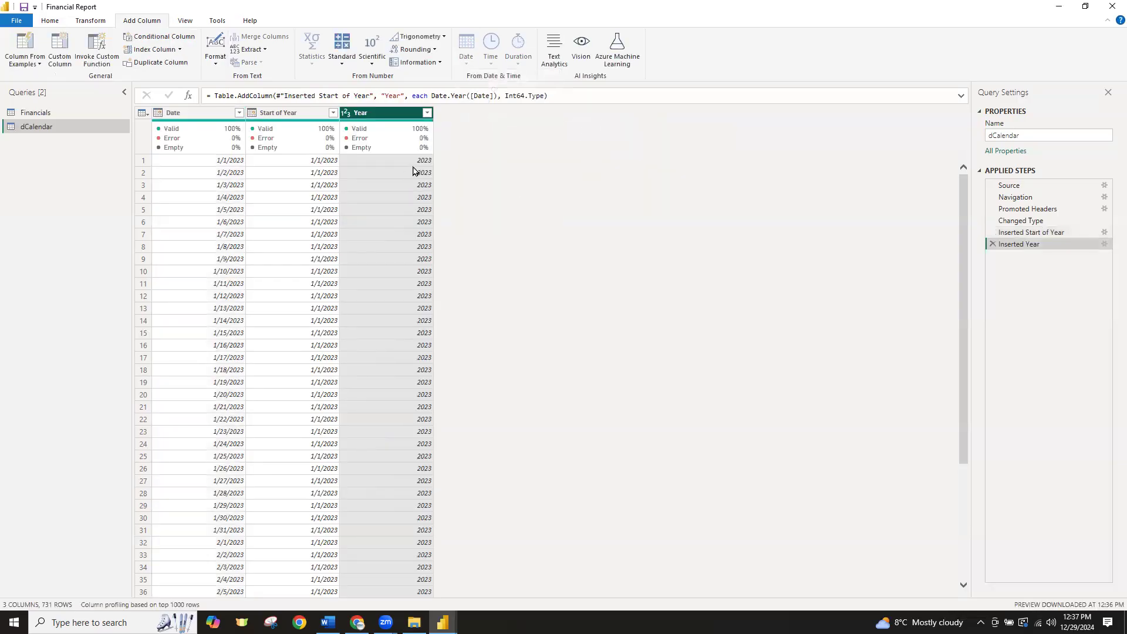
left_click(427, 113)
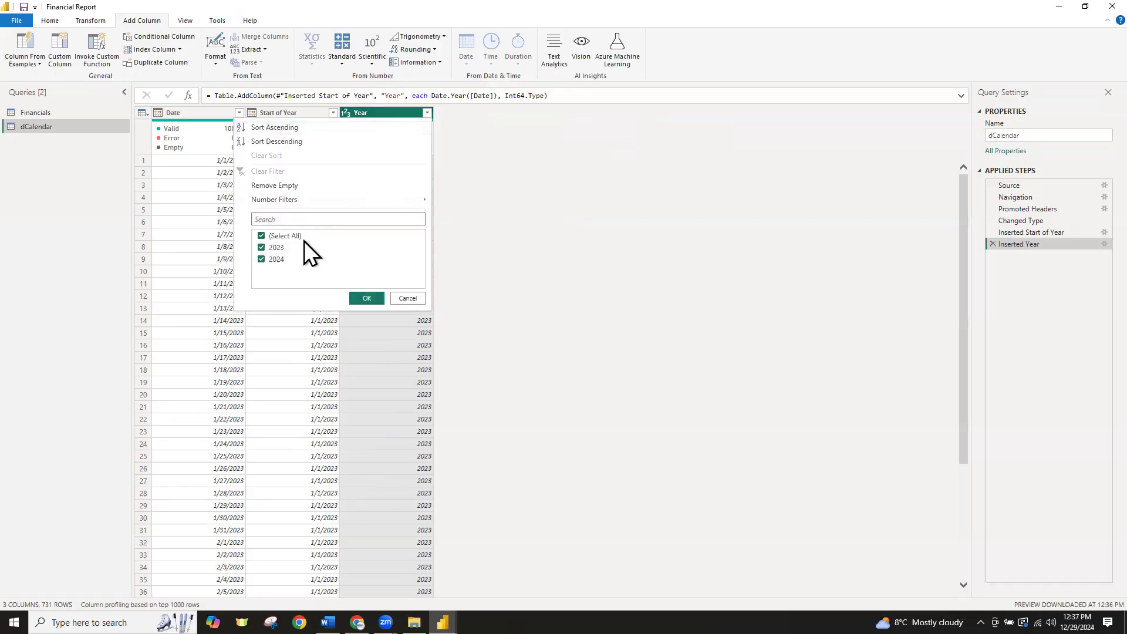
left_click(410, 298)
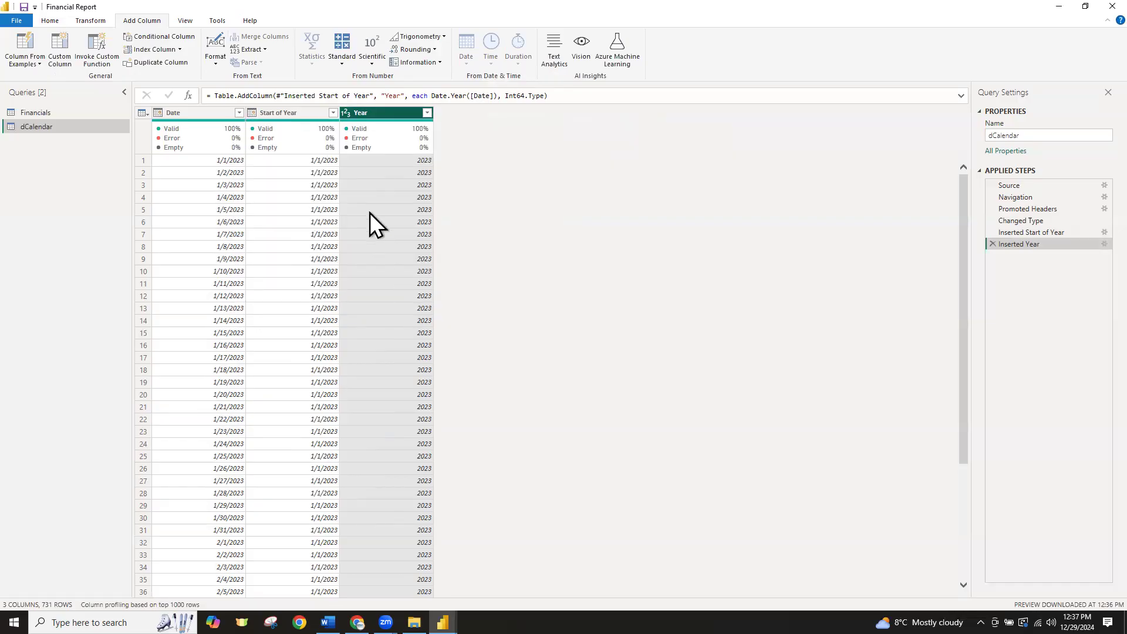
Add a Start of Quarter column to dCalendar based on the Date column
left_click(292, 114)
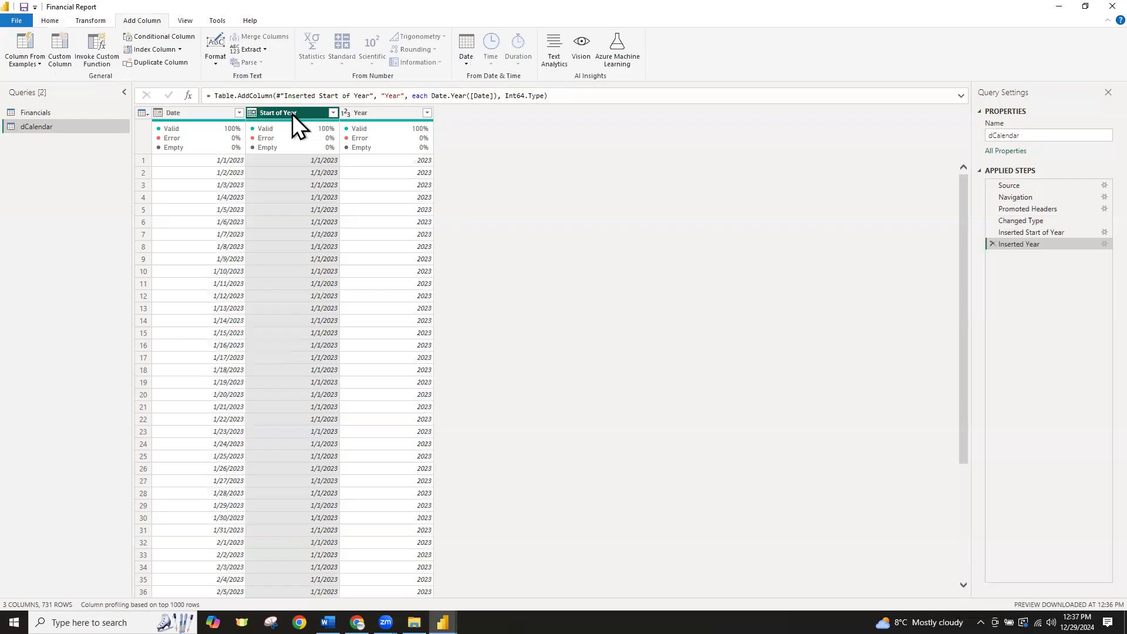
left_click(390, 113)
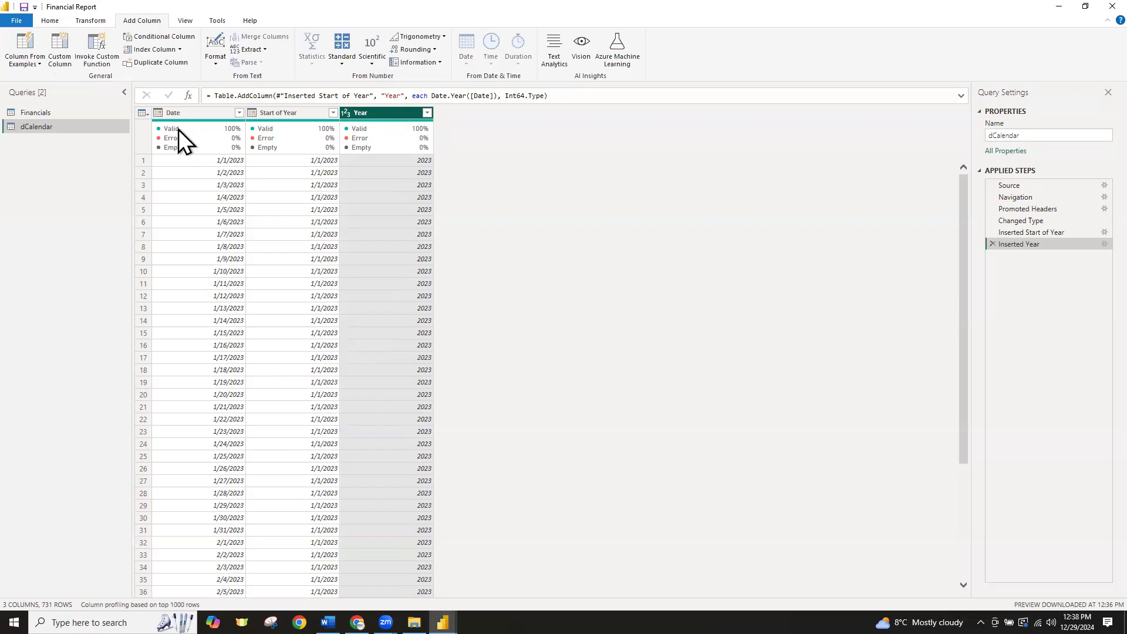
left_click(184, 113)
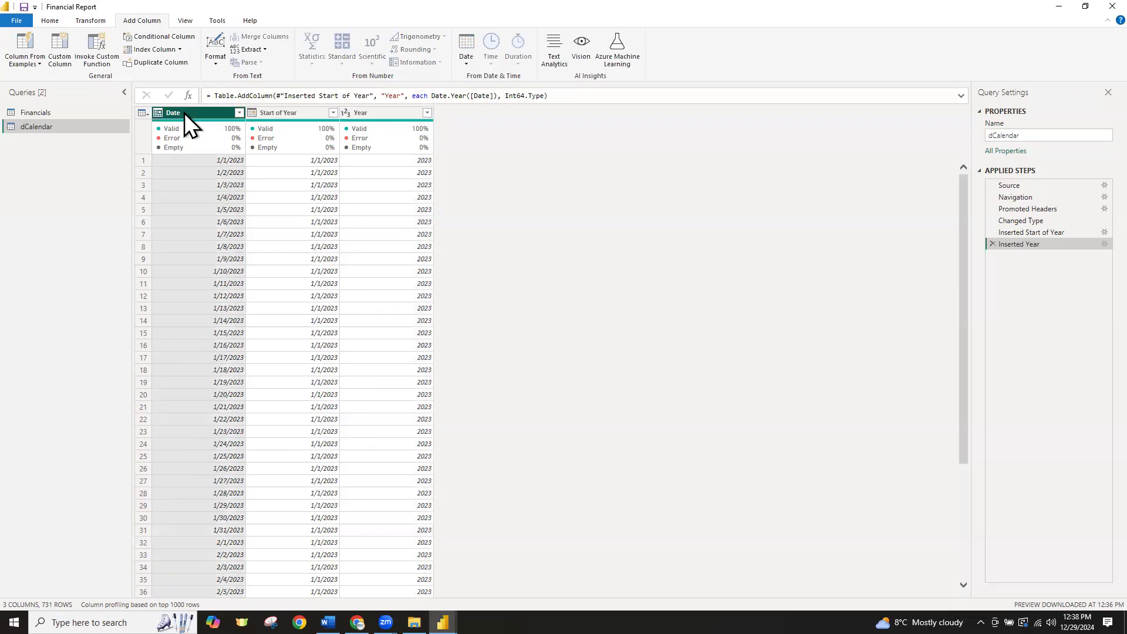
left_click(469, 69)
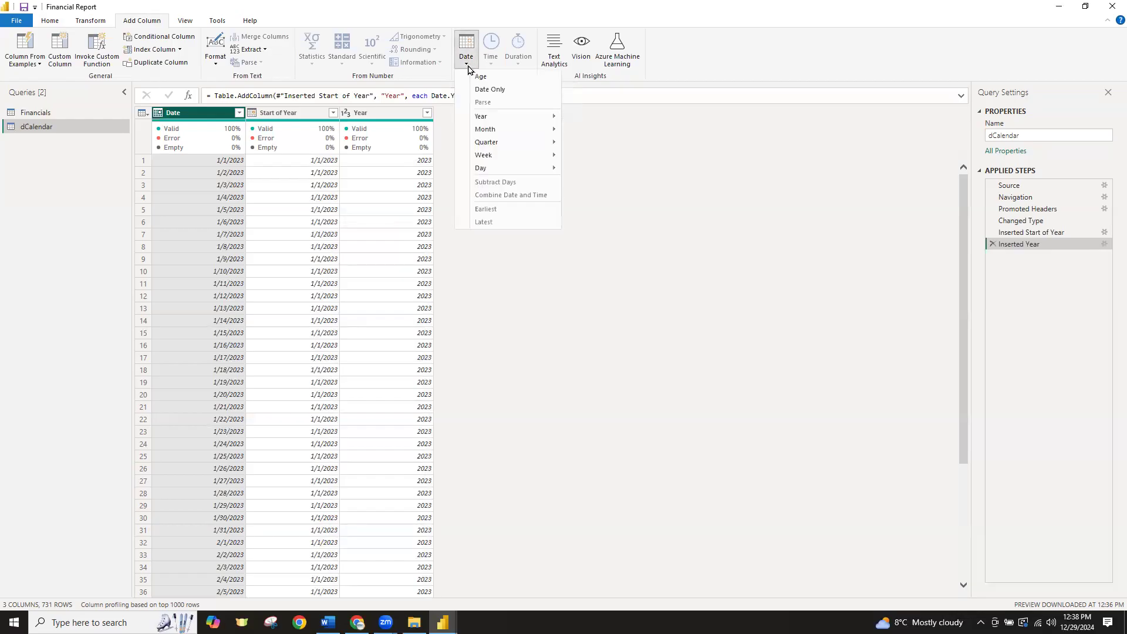
mouse_move(495, 144)
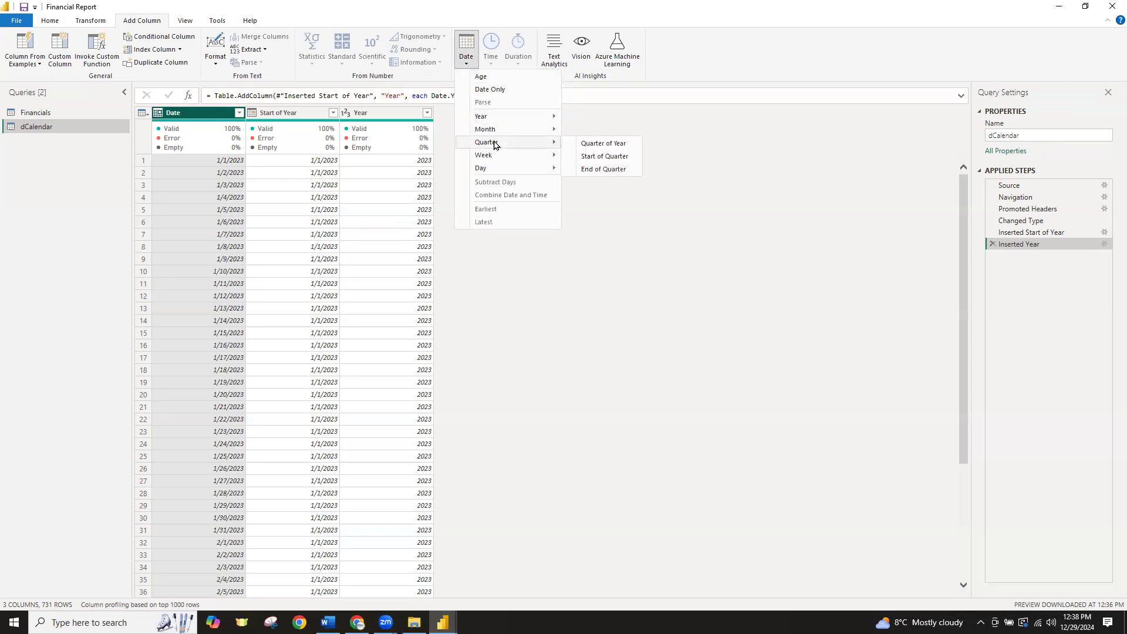
left_click(619, 157)
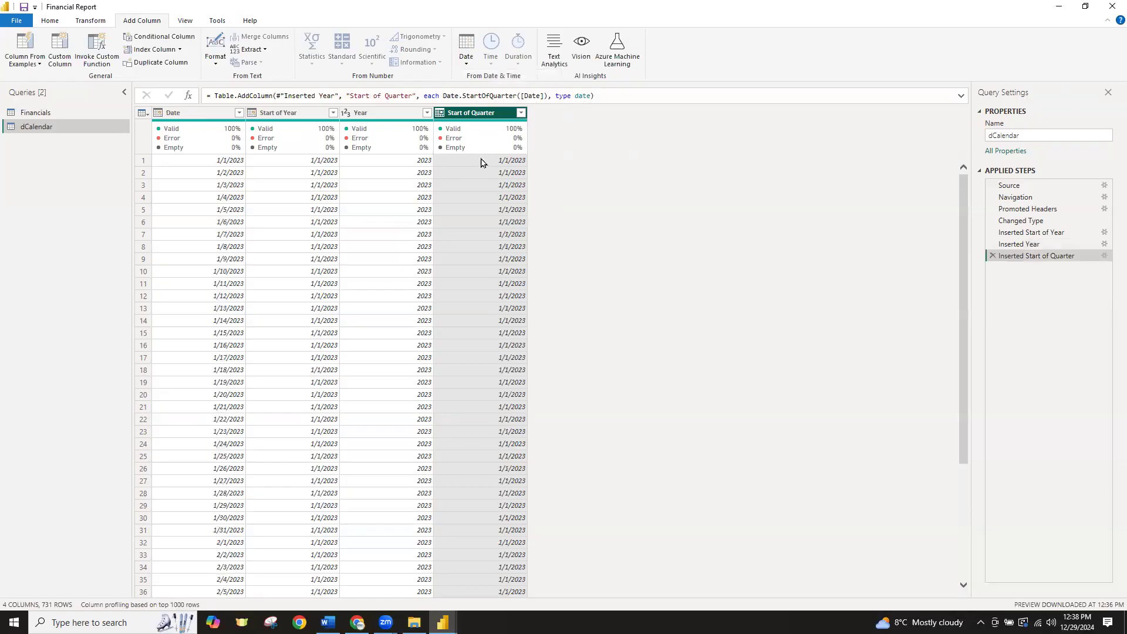
Add a Quarter of Year column to dCalendar based on the Date column and apply its filter with all quarters selected
left_click(188, 114)
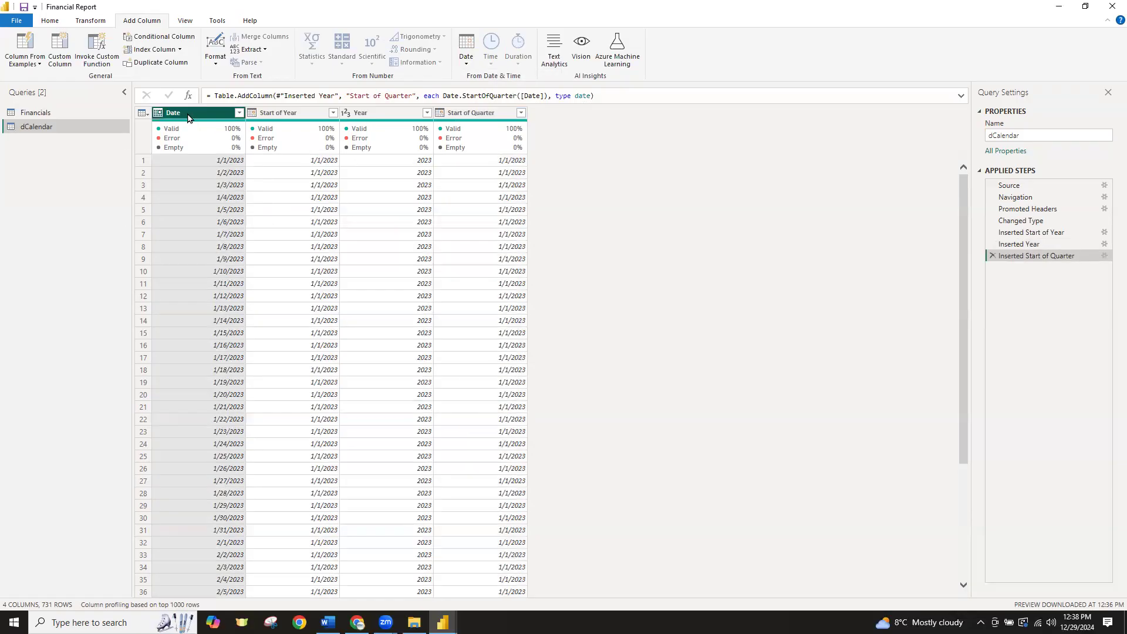
left_click(468, 66)
mouse_move(486, 143)
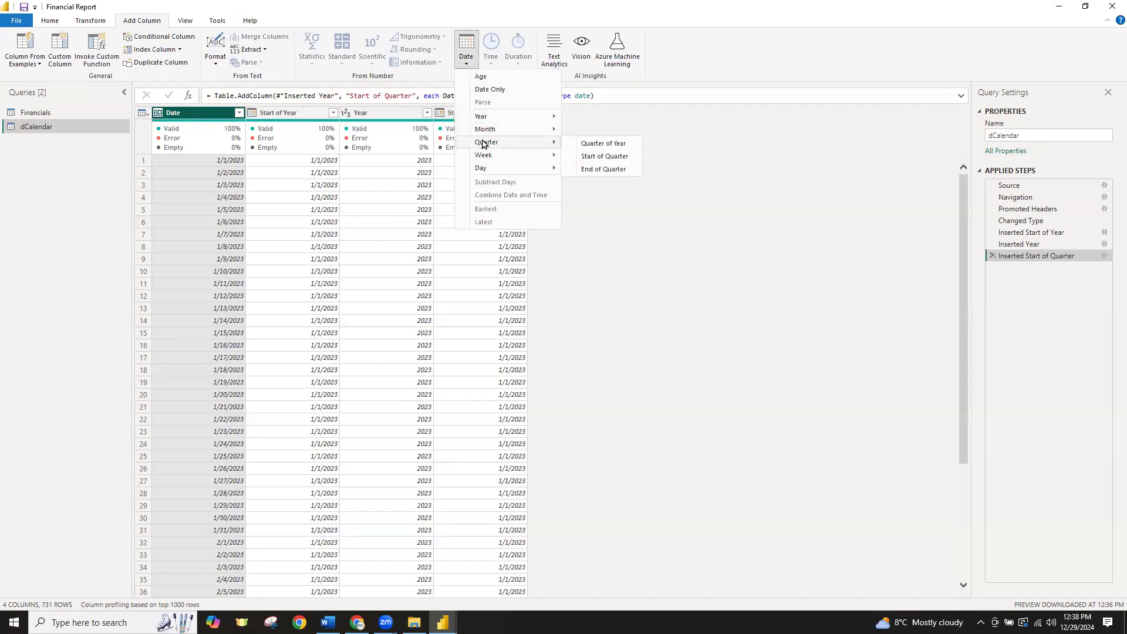
left_click(627, 146)
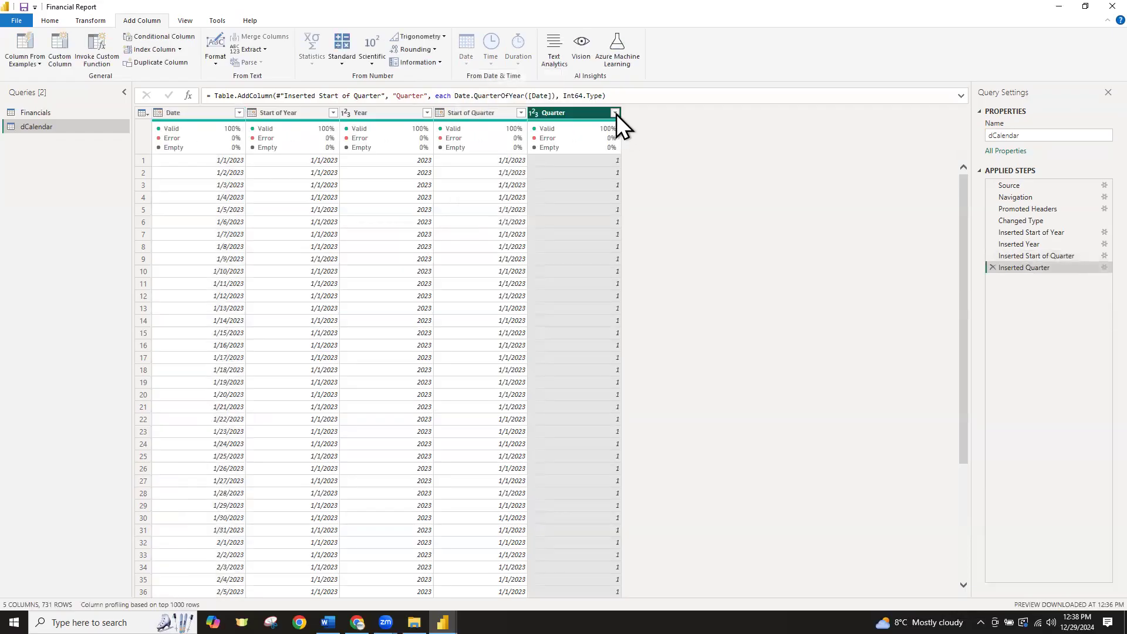
left_click(614, 113)
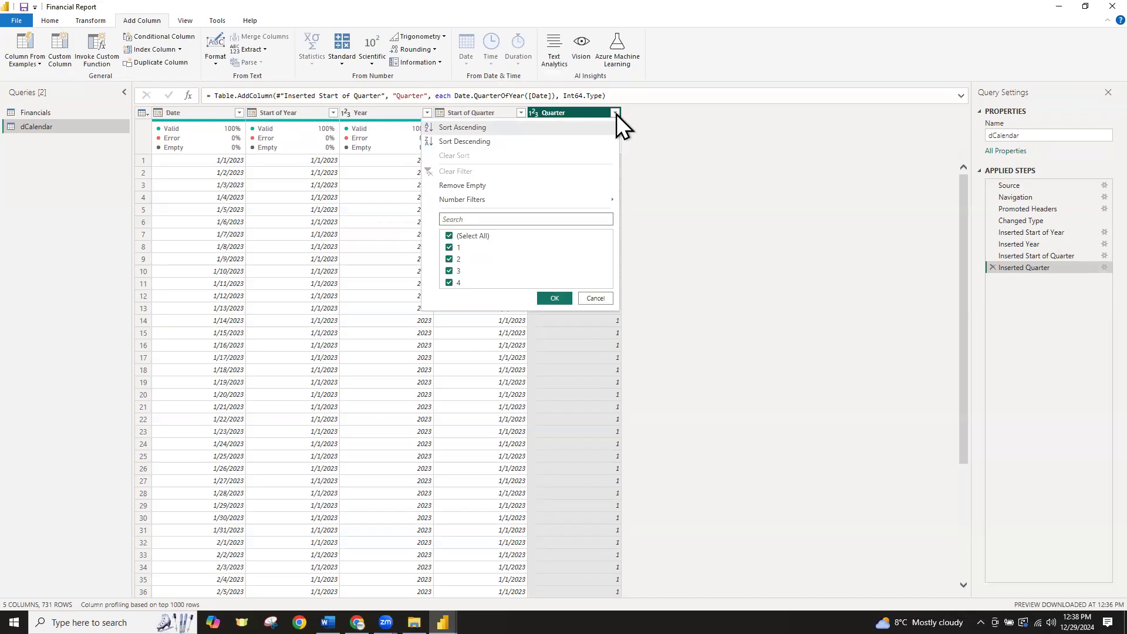
left_click(561, 301)
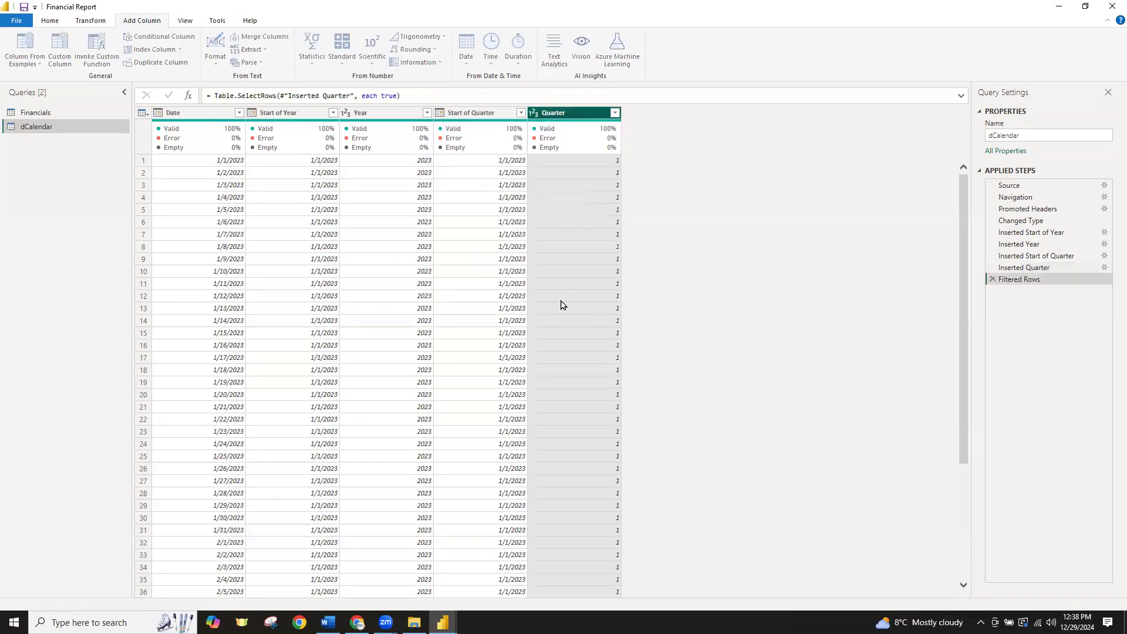
Add a Start of Month column to dCalendar based on the Date column and review its distinct values without filtering
left_click(189, 114)
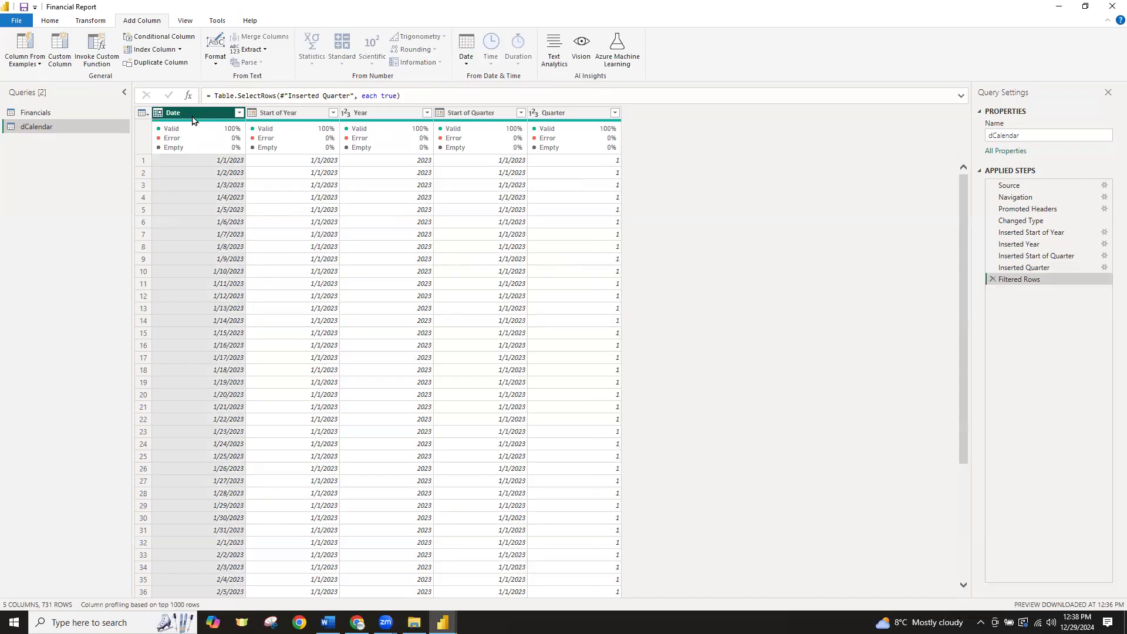
left_click(467, 65)
mouse_move(485, 130)
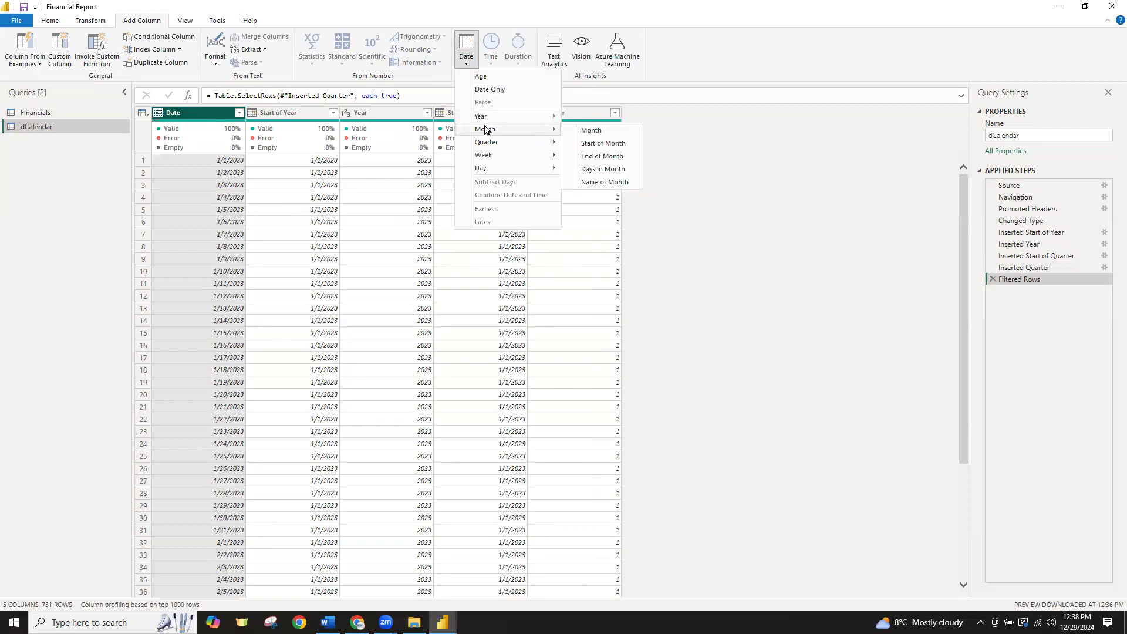
left_click(623, 144)
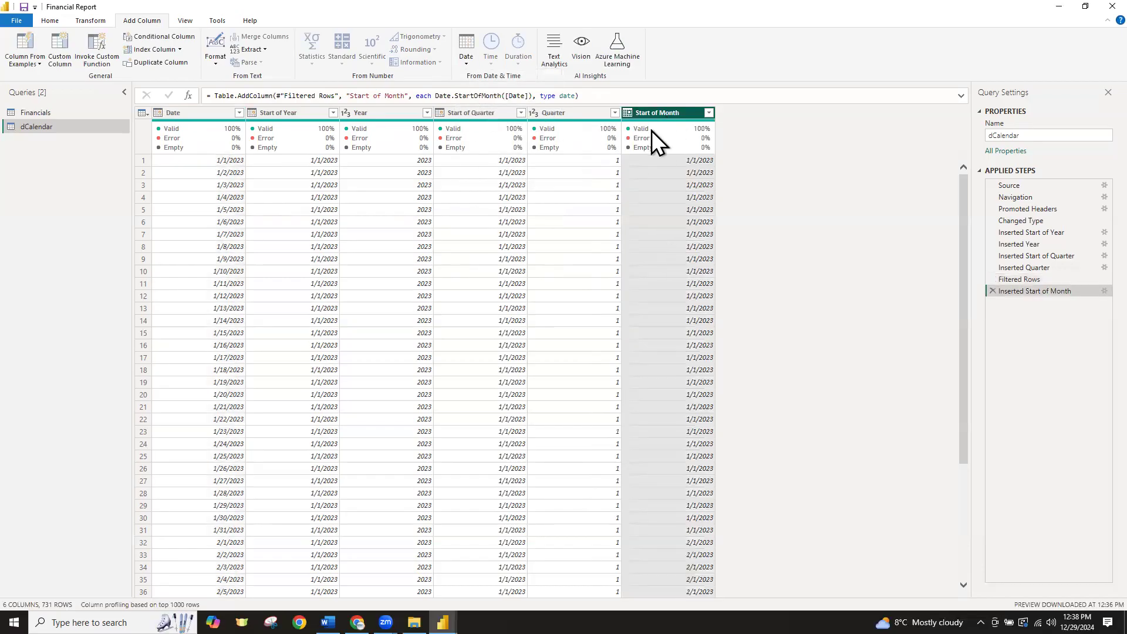
mouse_move(652, 130)
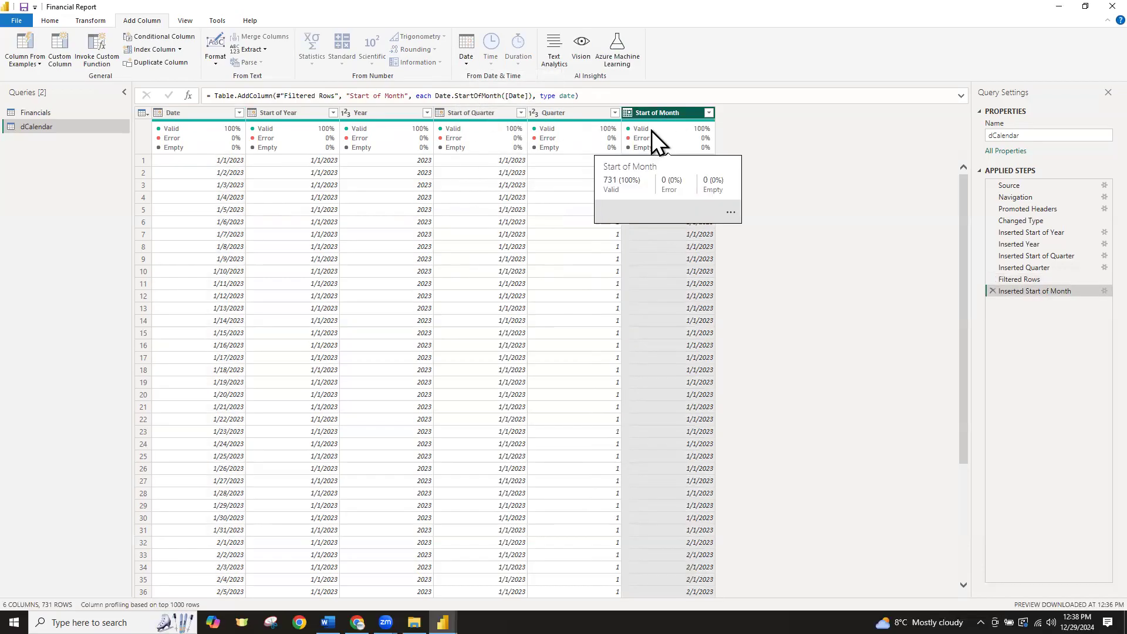
left_click(710, 113)
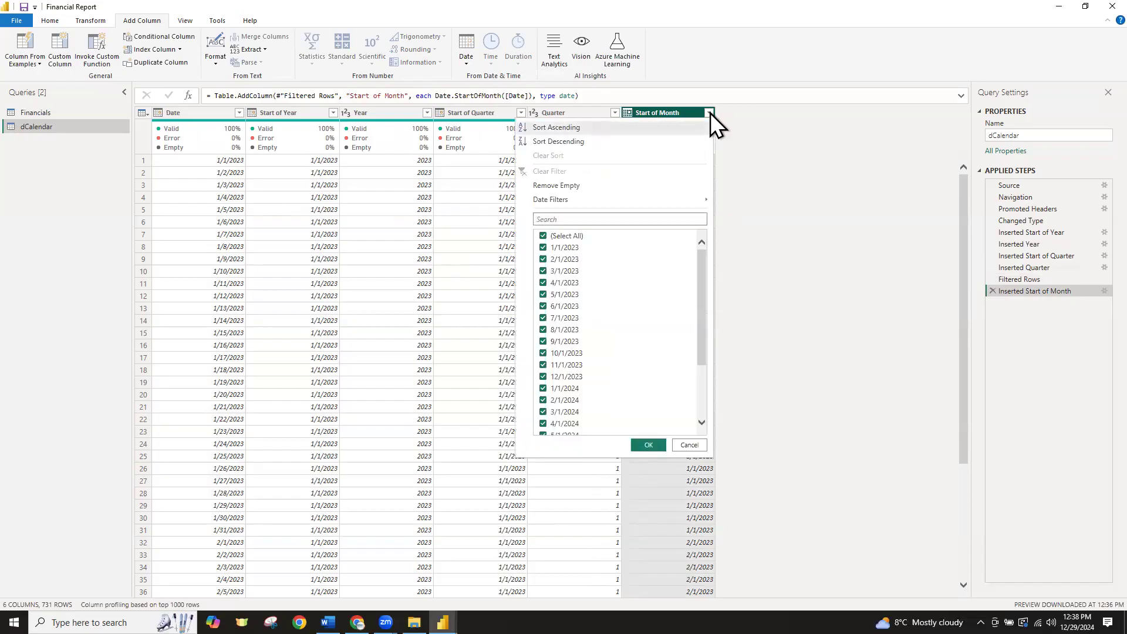
scroll(672, 274, "down", 3)
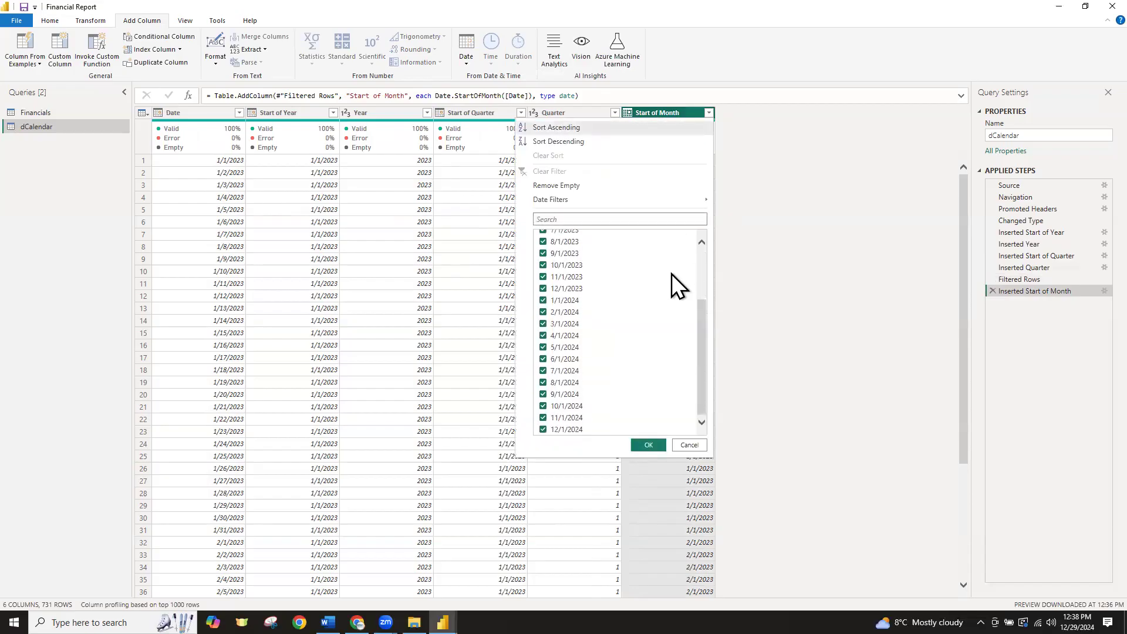
left_click(691, 444)
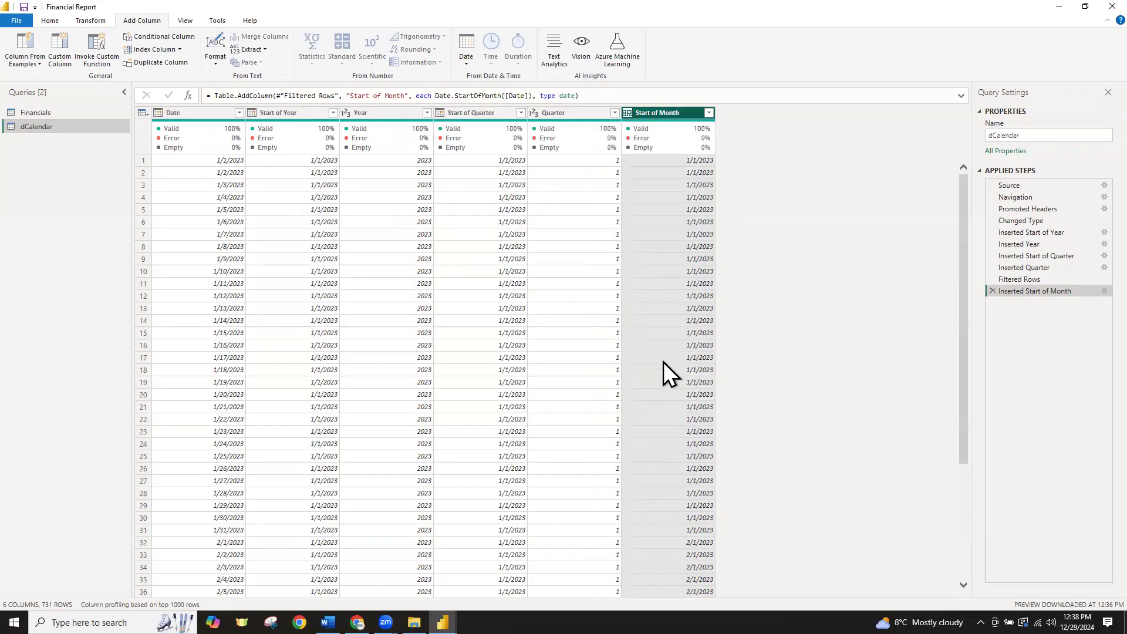
Add a Month number column to dCalendar based on the Date column and review its distinct values without filtering
left_click(186, 113)
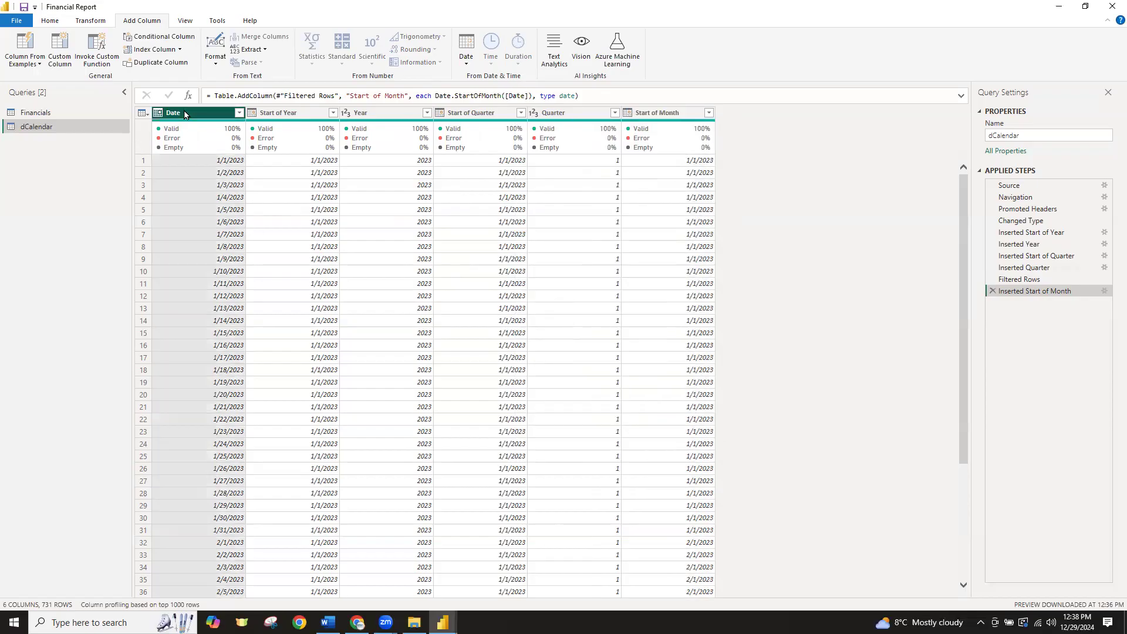
left_click(466, 64)
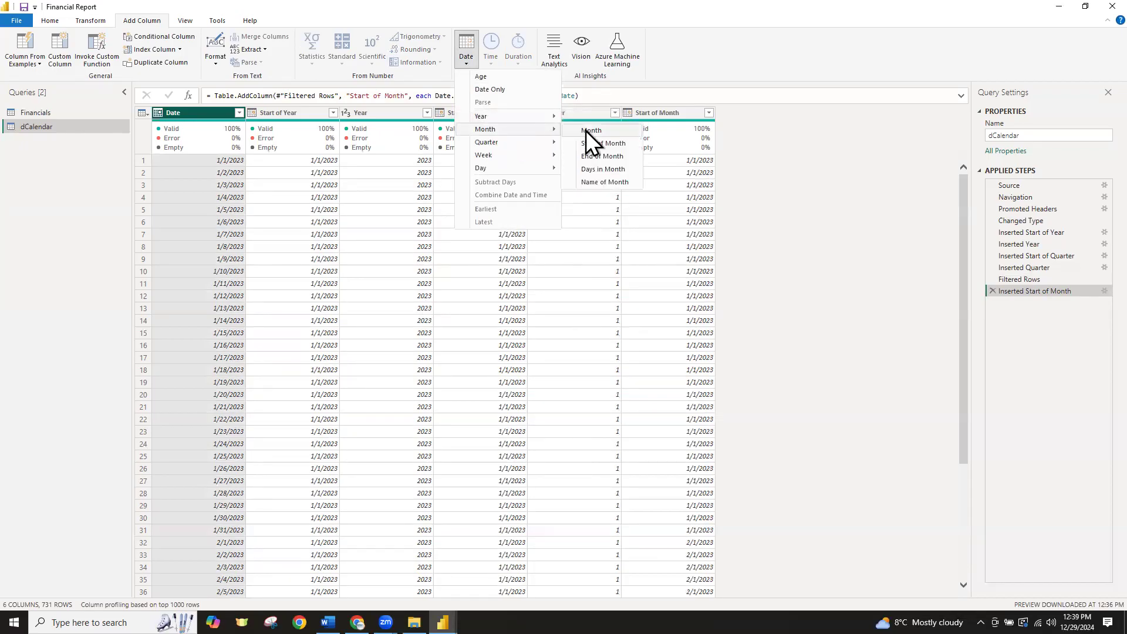
left_click(596, 130)
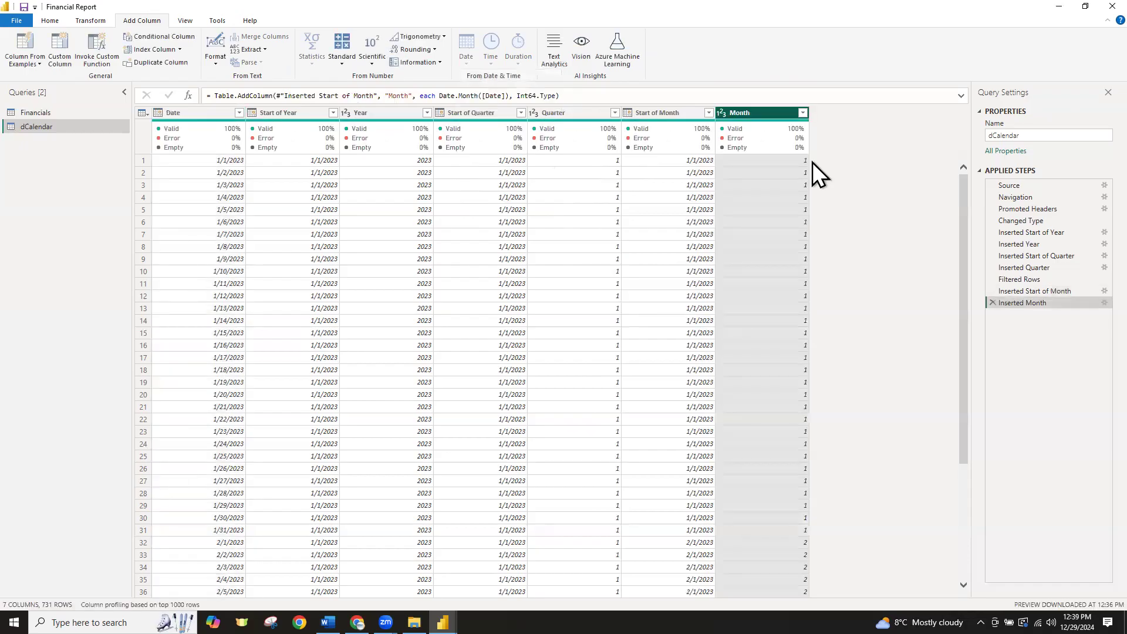
left_click(802, 113)
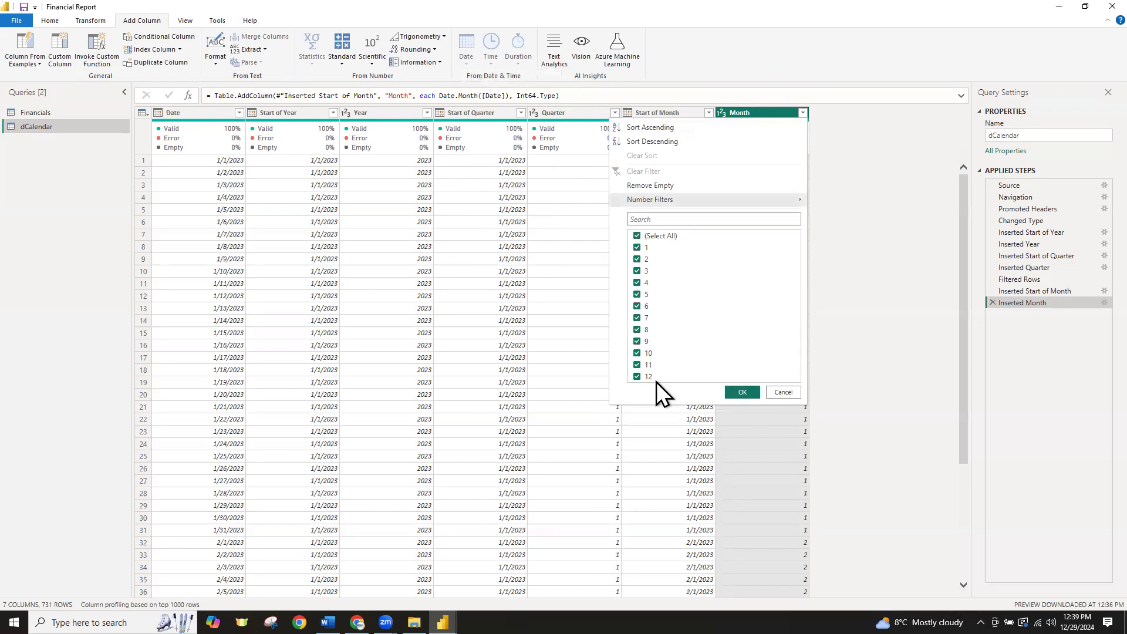
left_click(785, 392)
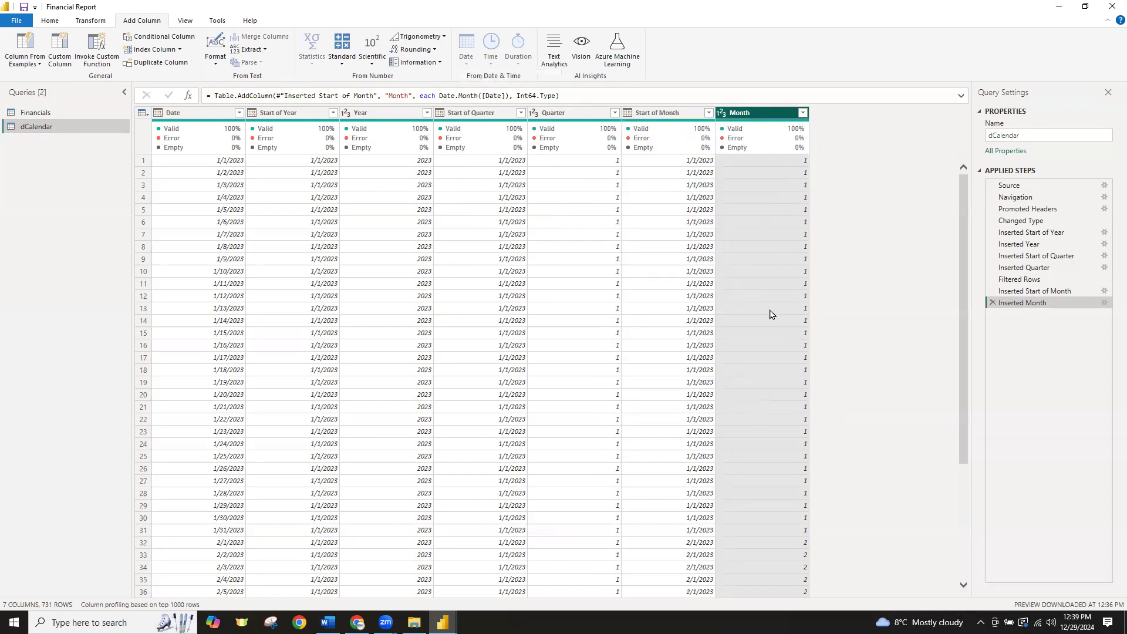
Add a Name of Month column to dCalendar based on the Date column and review its distinct values without filtering
left_click(187, 113)
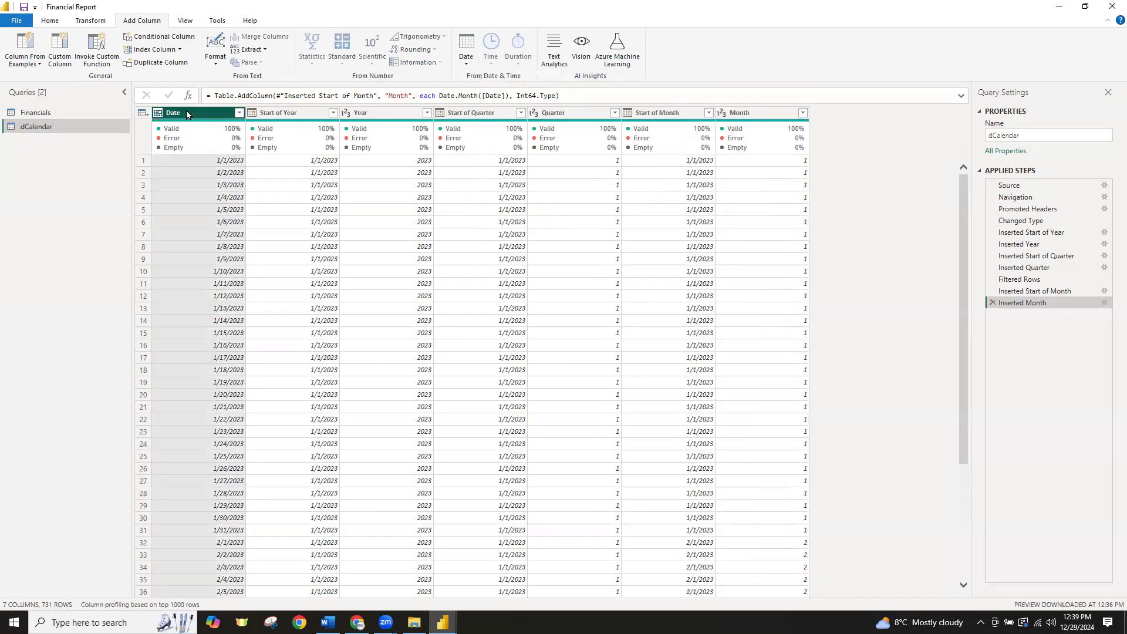
left_click(464, 59)
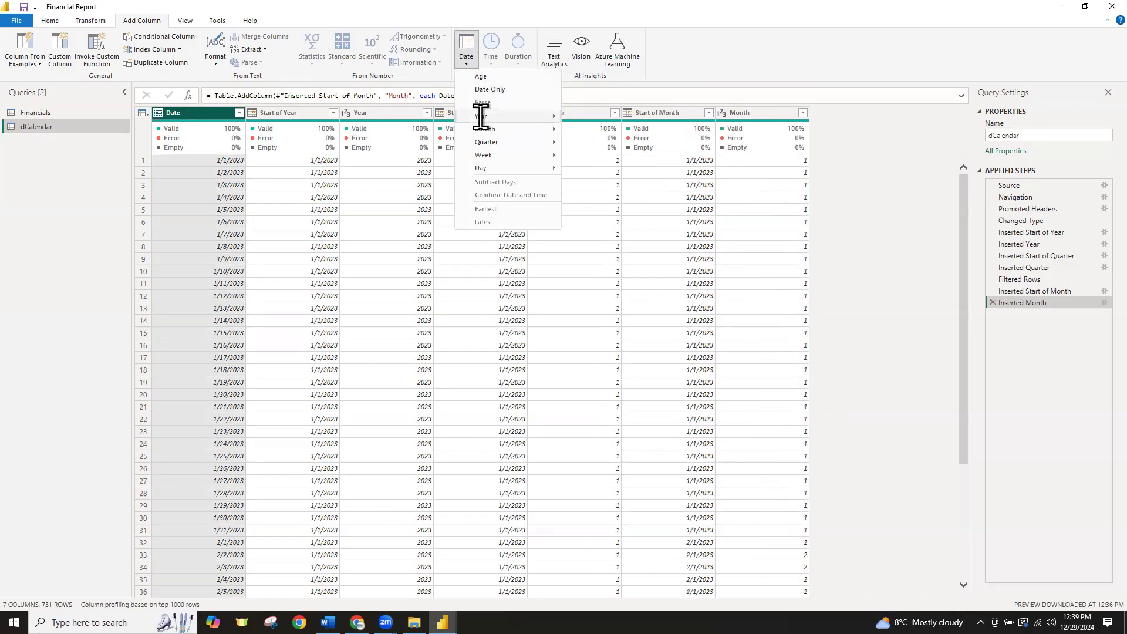
mouse_move(481, 125)
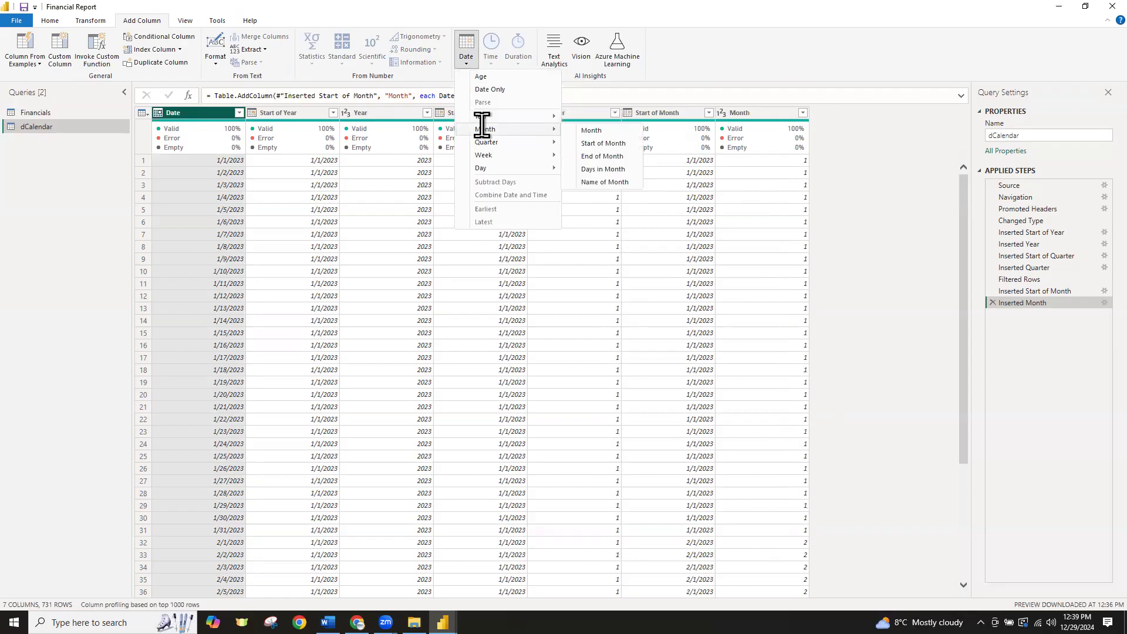
left_click(611, 182)
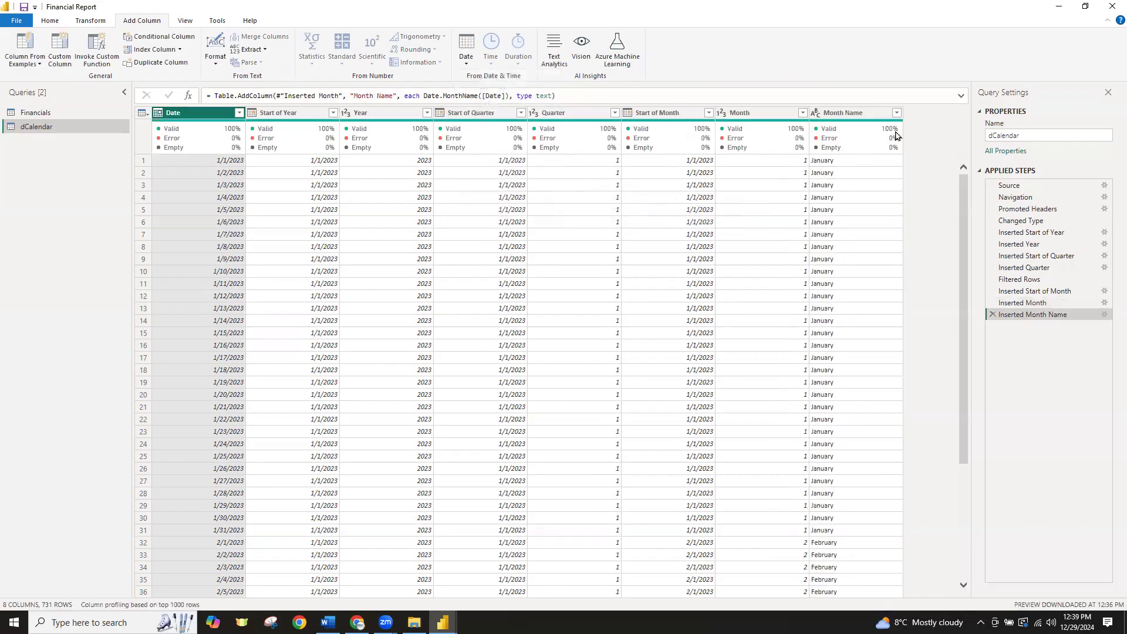
left_click(897, 113)
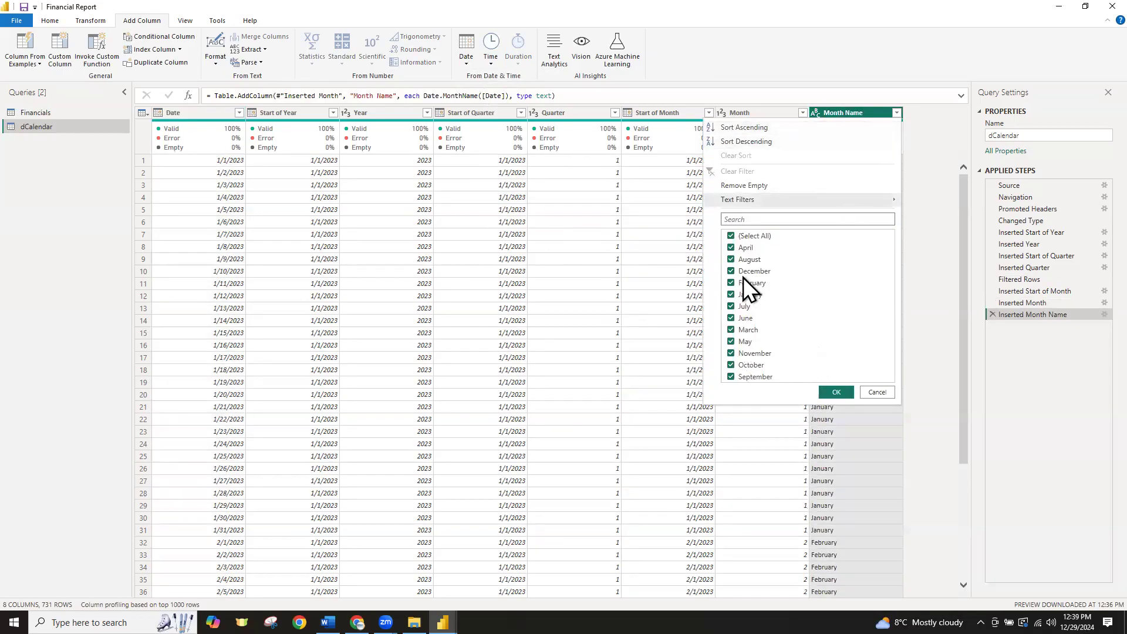
left_click(880, 393)
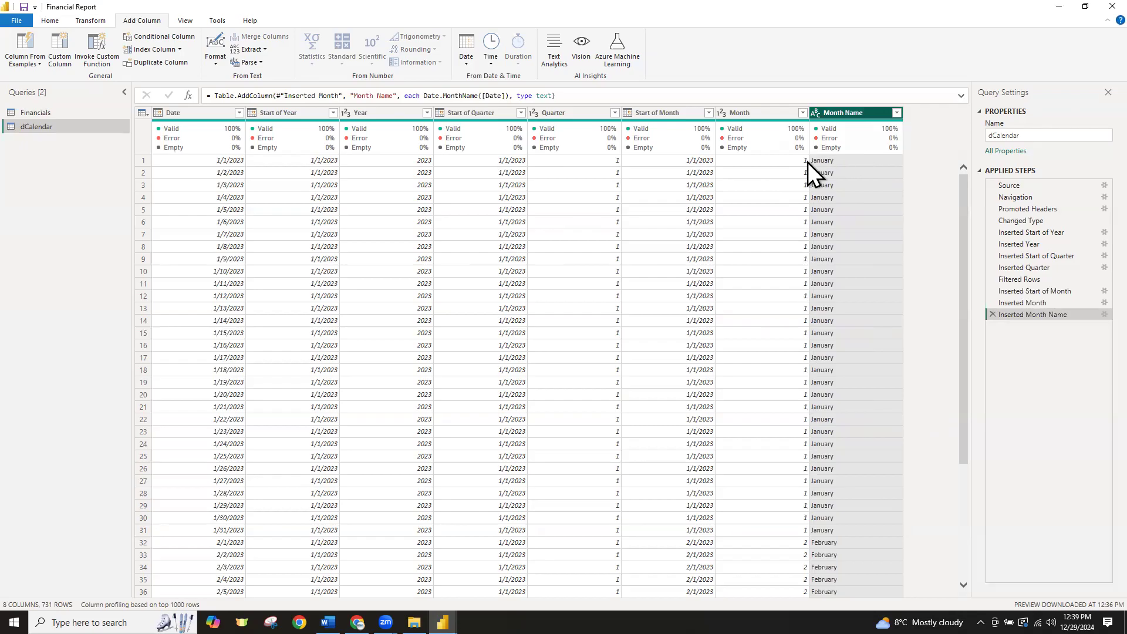
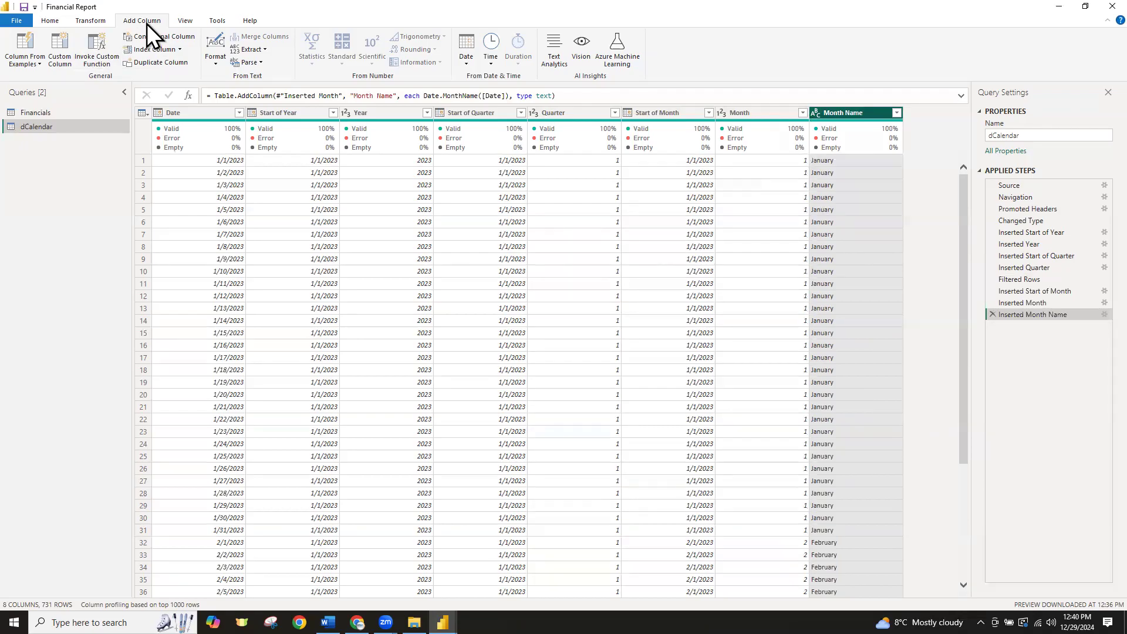
Add a column extracting the first 3 characters of Month Name and review its distinct values without filtering
left_click(265, 51)
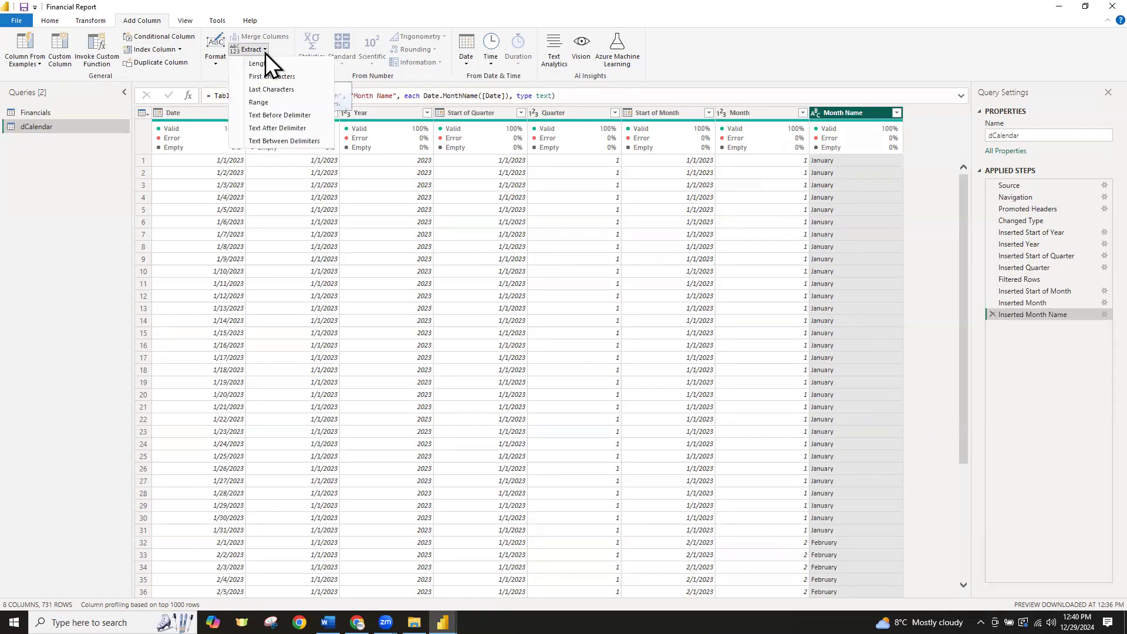
left_click(309, 79)
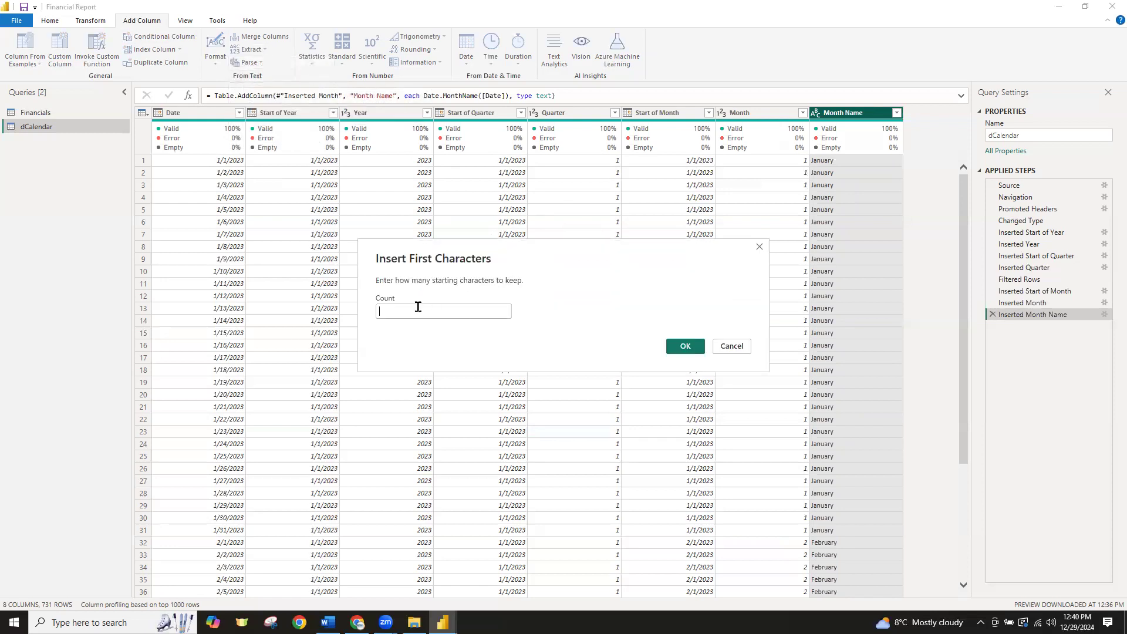
left_click(418, 310)
type("3")
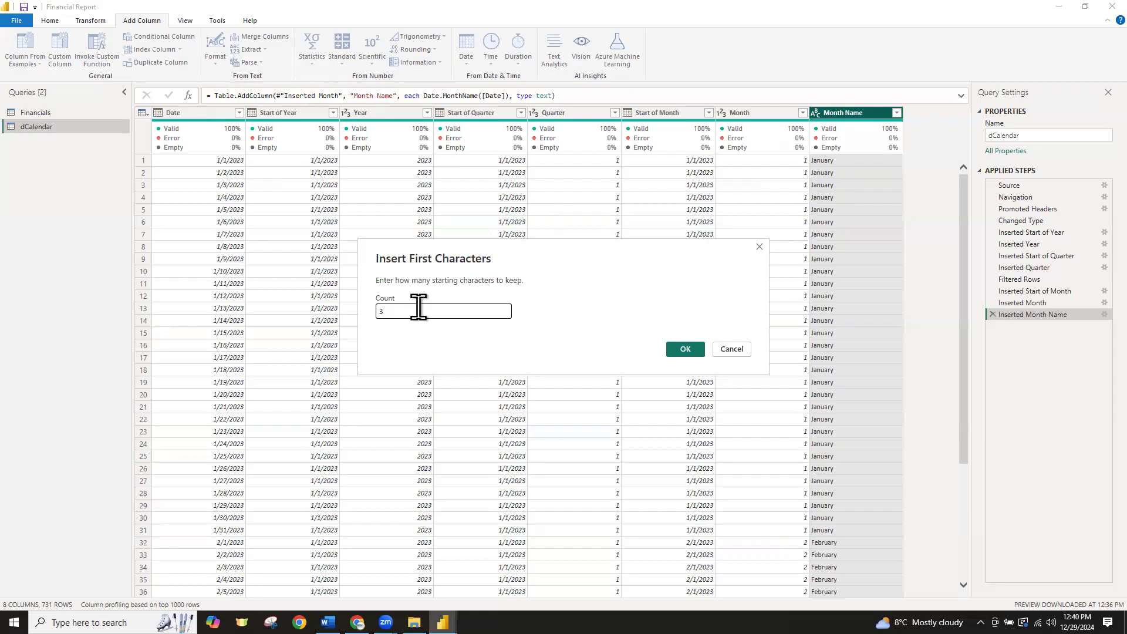
left_click(673, 351)
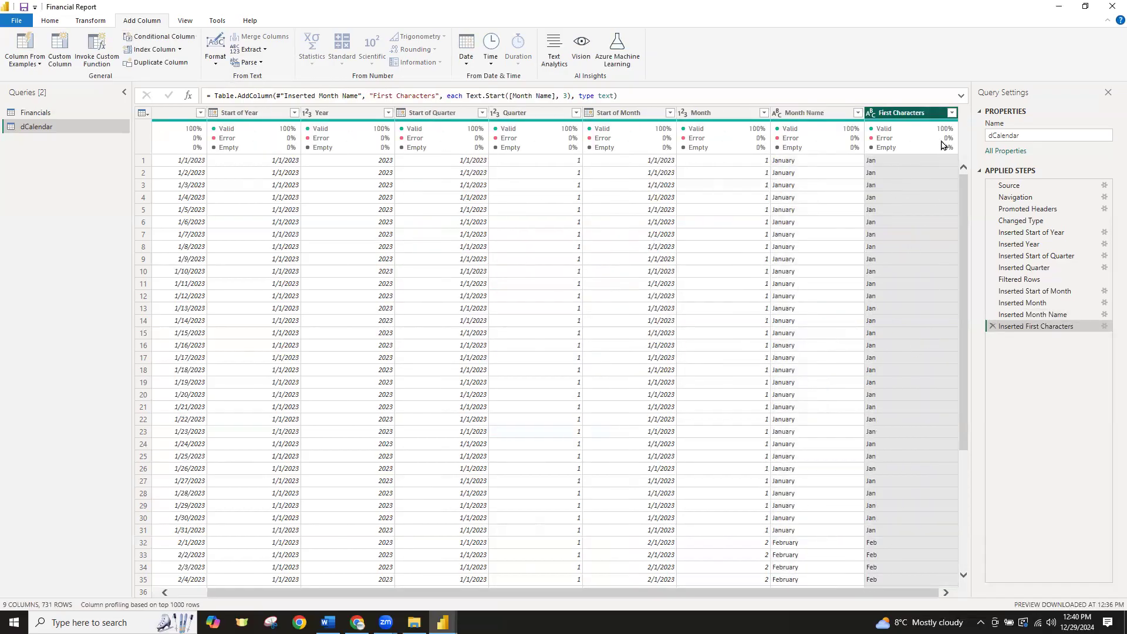
left_click(952, 113)
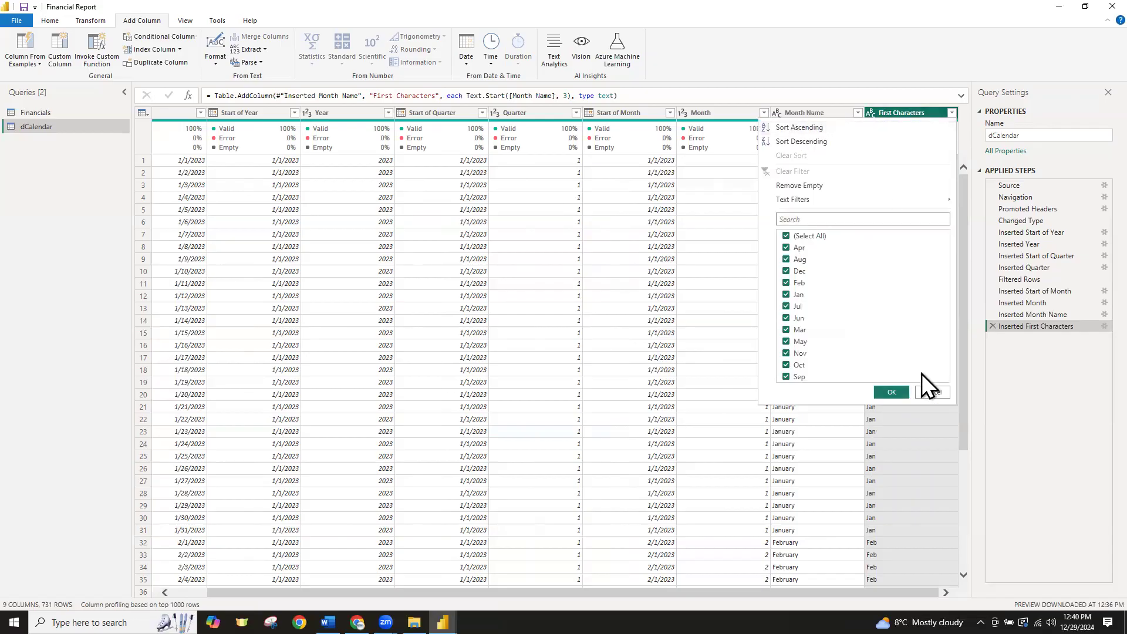
left_click(946, 393)
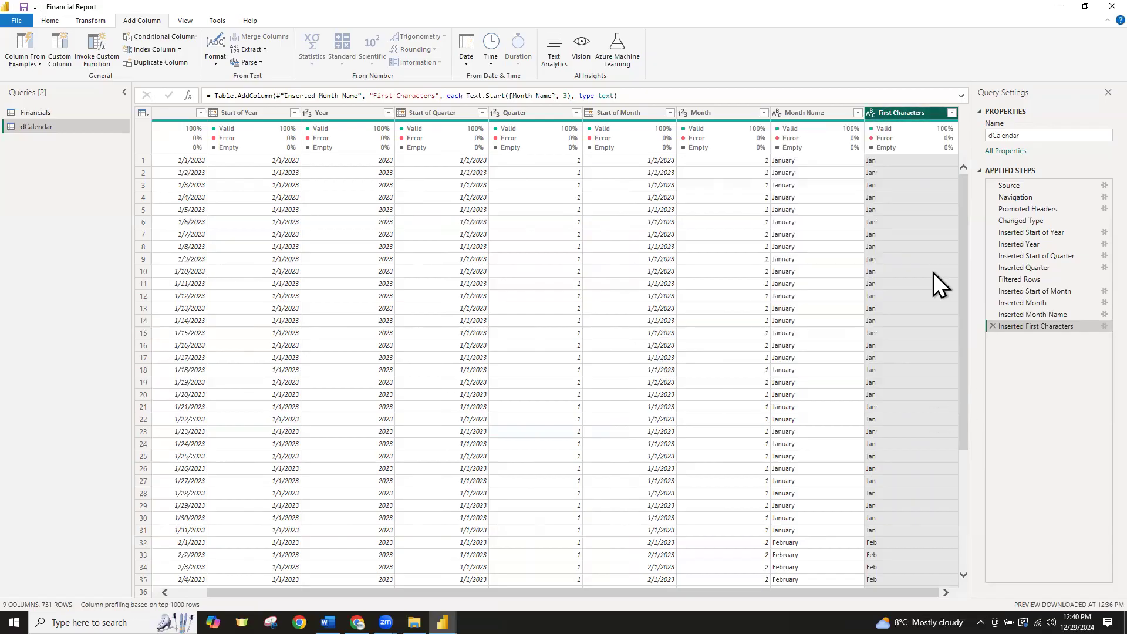
Rename the First Characters column to "Month Name (Short)"
double_click(910, 117)
key("Escape")
right_click(910, 119)
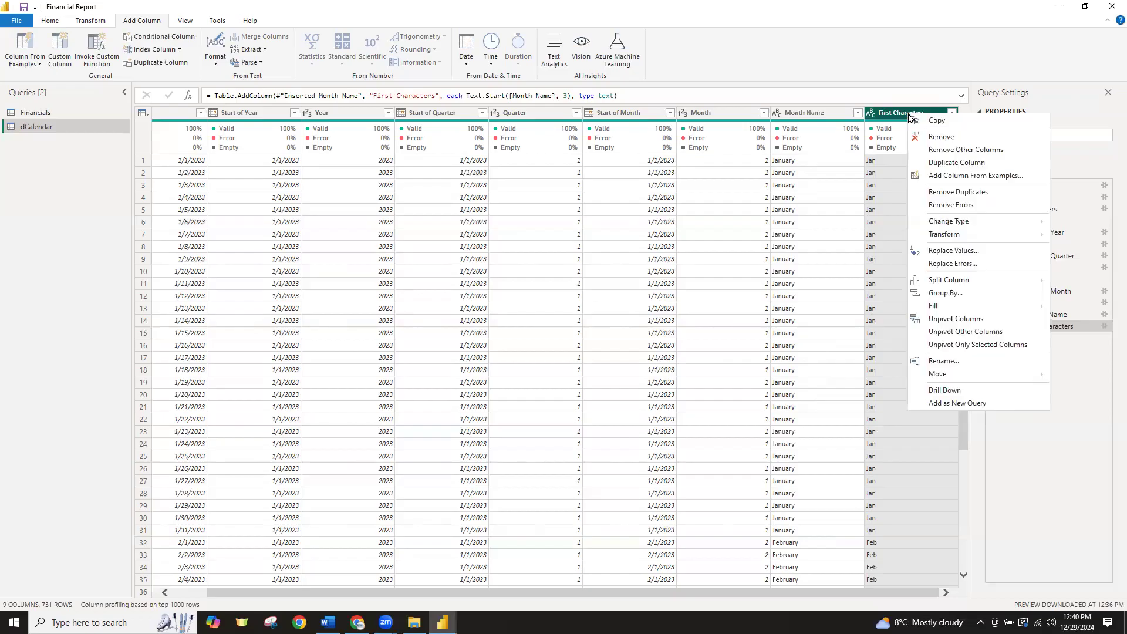
left_click(943, 362)
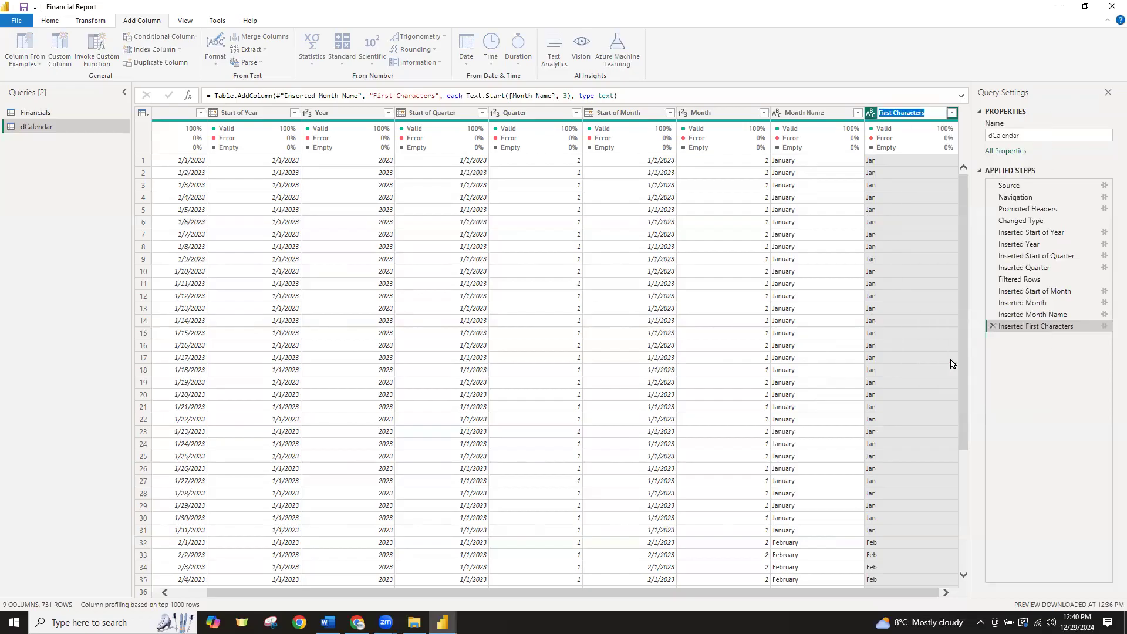
key("BackSpace")
type("S")
type("j")
key("BackSpace")
key("BackSpace")
type("Month name")
key("BackSpace")
key("BackSpace")
key("BackSpace")
key("BackSpace")
type("nam")
key("BackSpace")
key("BackSpace")
key("BackSpace")
type("Name (shor")
key("BackSpace")
key("BackSpace")
key("BackSpace")
key("BackSpace")
type("S")
type("rt)")
key("Return")
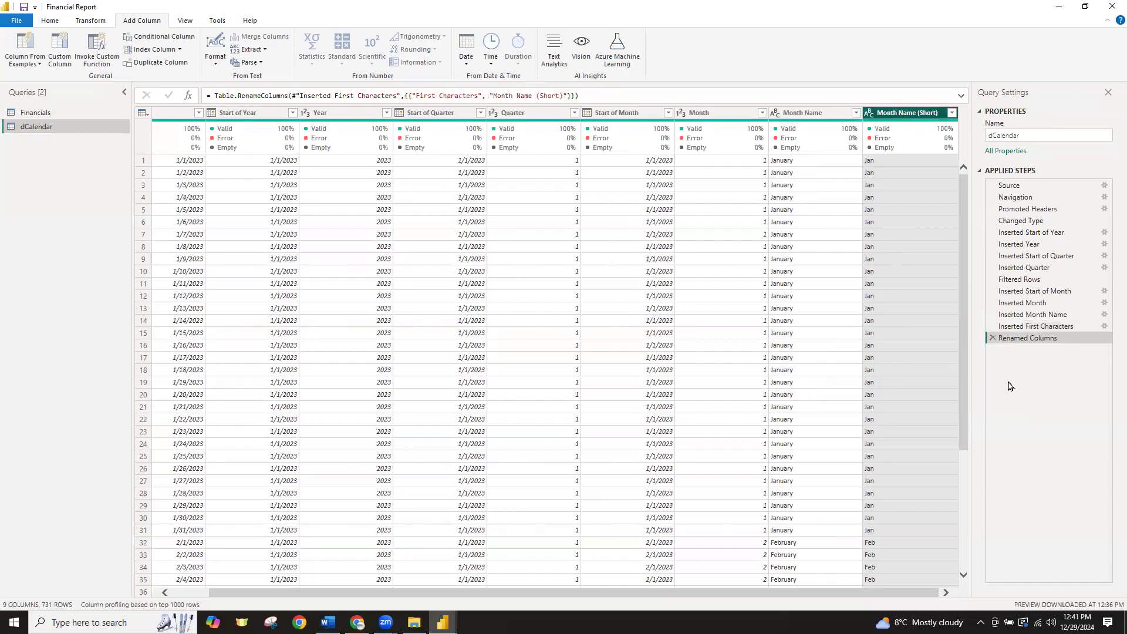
Examine the dCalendar table at the Inserted First Characters step, before the column rename
left_click(1025, 326)
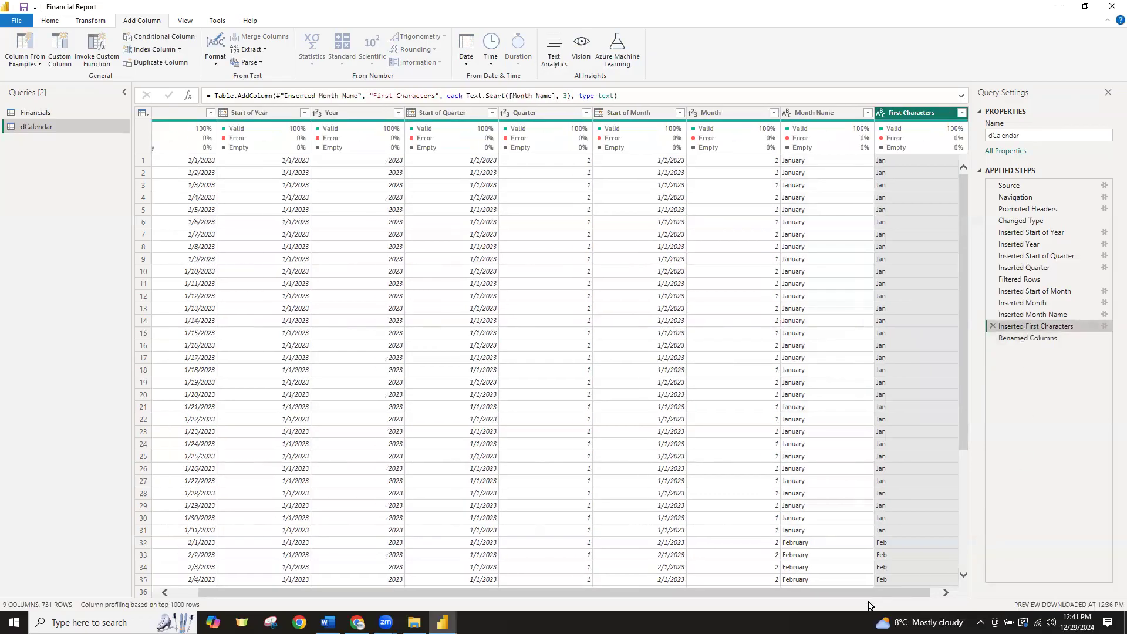
left_click_drag(878, 596, 943, 595)
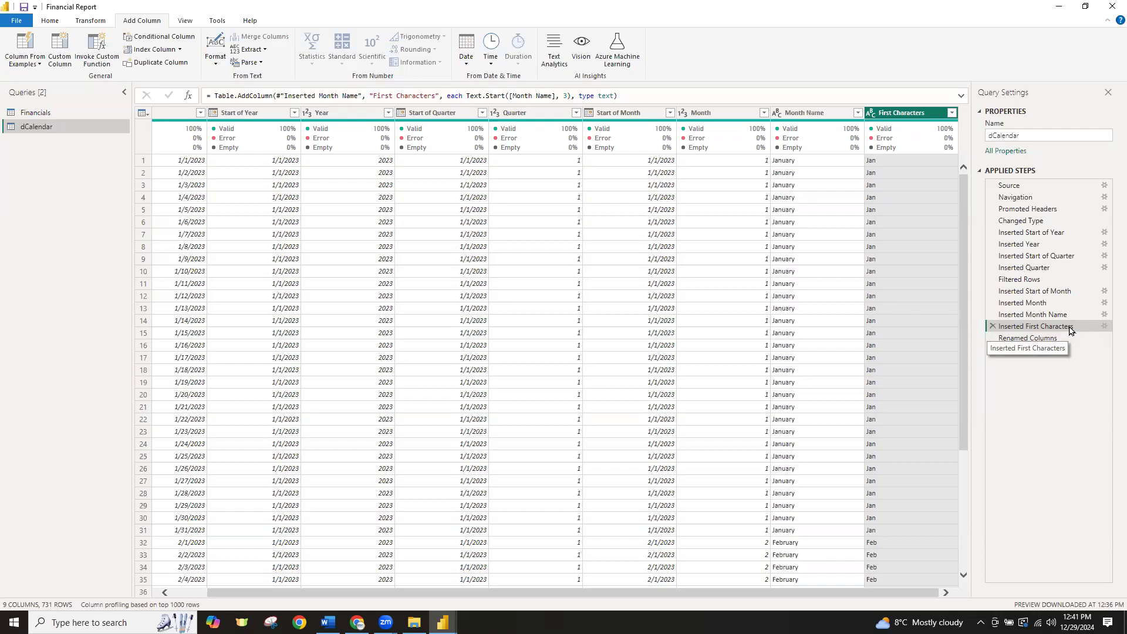
Rename the applied step "Inserted First Characters" to "Inserted Month Name Short"
right_click(1070, 328)
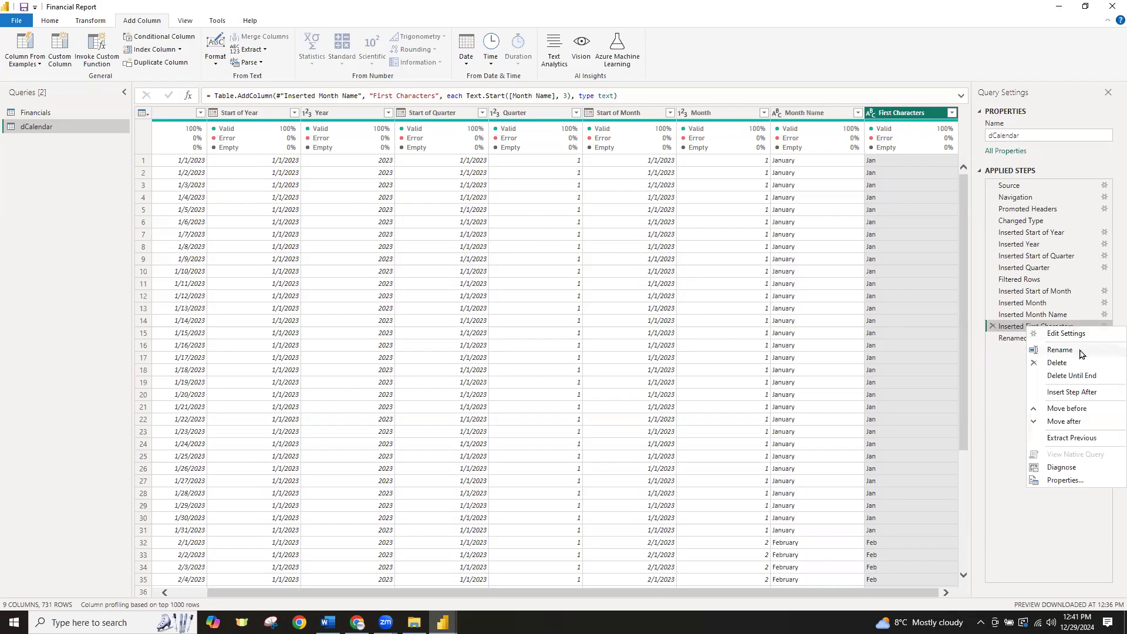
left_click(1082, 351)
left_click(1082, 326)
key("shift+Left")
key("shift+Left")
key("shift+Left")
key("shift+Left")
key("shift+Left")
key("shift+Left")
key("shift+Left")
key("shift+Left")
key("shift+Left")
key("shift+Left")
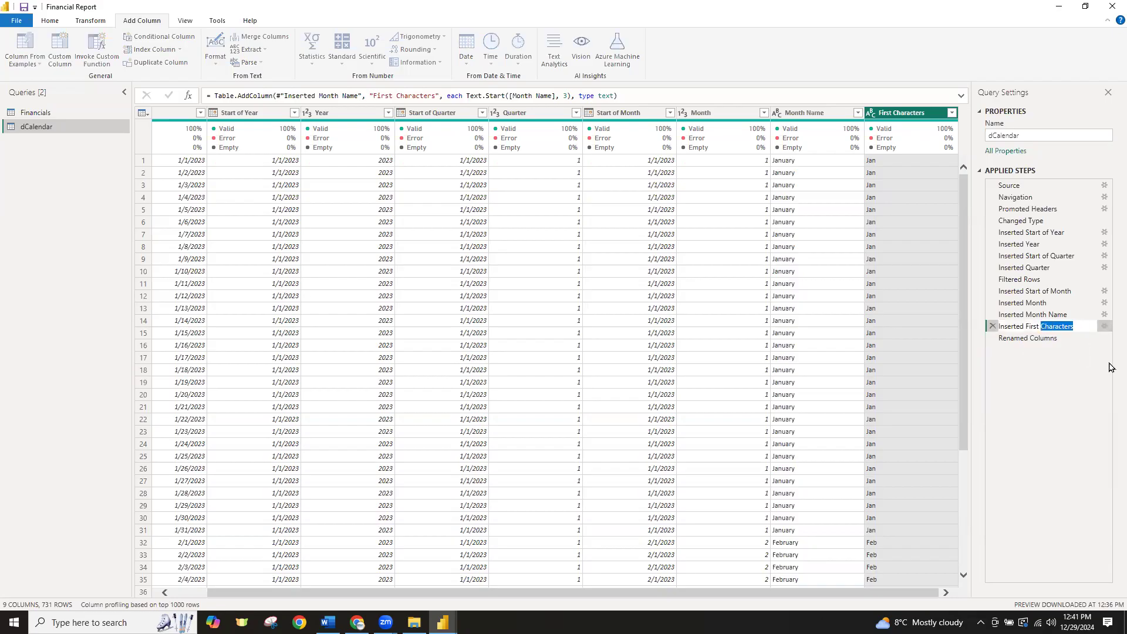
key("BackSpace")
key("BackSpace")
key("BackSpace")
key("BackSpace")
key("BackSpace")
key("BackSpace")
type("N")
key("BackSpace")
type("Month Name")
key("BackSpace")
key("BackSpace")
key("BackSpace")
key("BackSpace")
key("BackSpace")
type("nam")
key("BackSpace")
key("BackSpace")
key("BackSpace")
type("Name Shortt")
key("BackSpace")
key("BackSpace")
type("t")
key("Return")
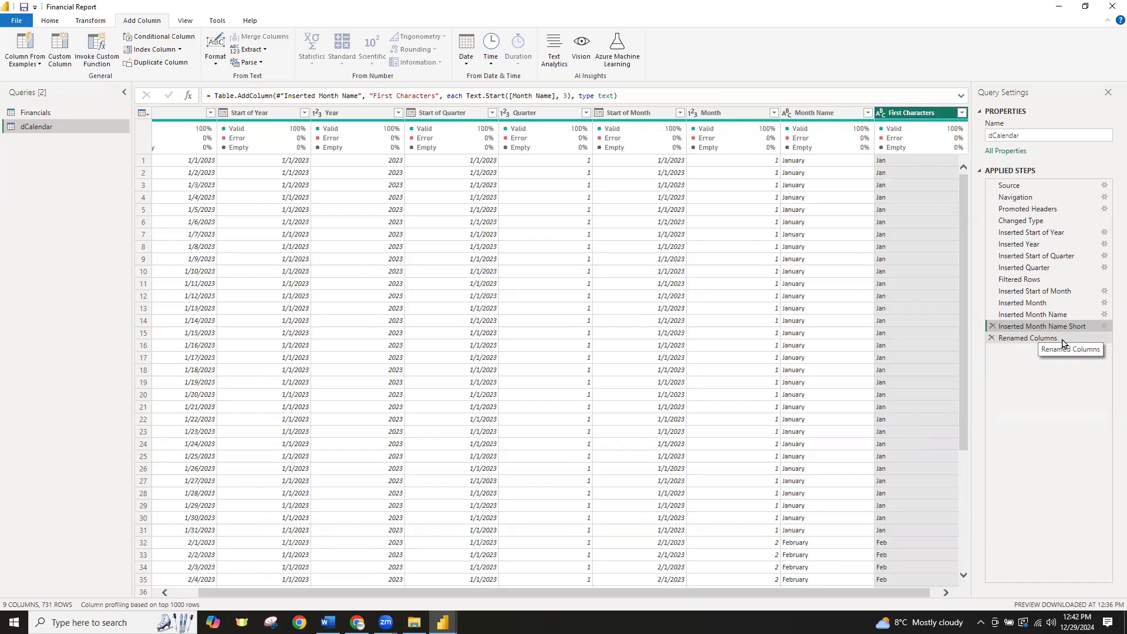
left_click_drag(872, 594, 847, 595)
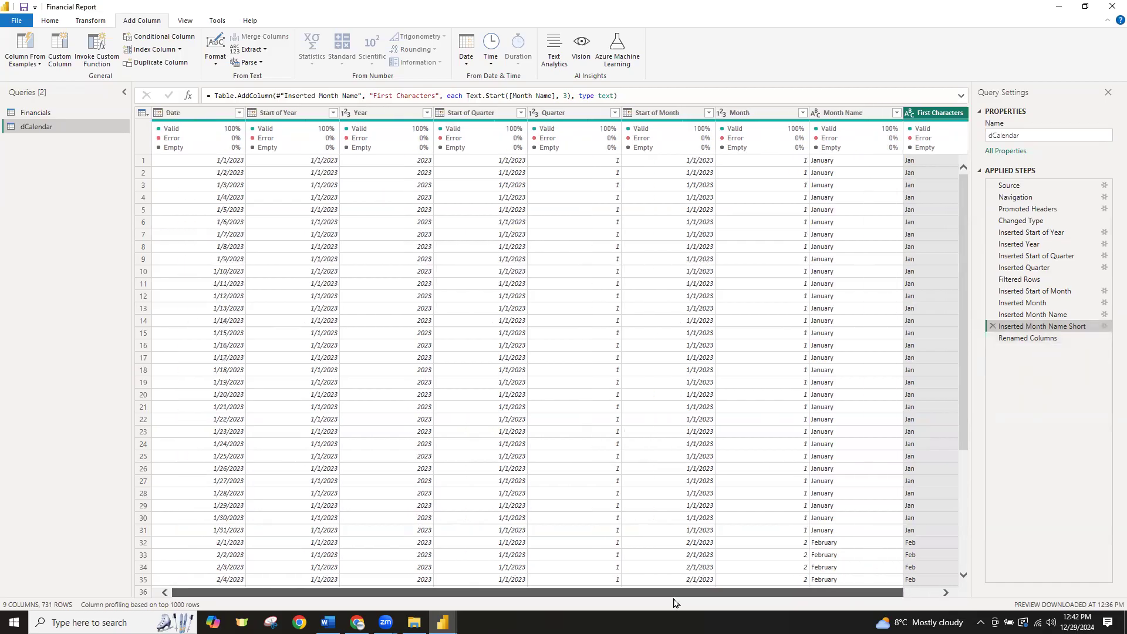
left_click(194, 112)
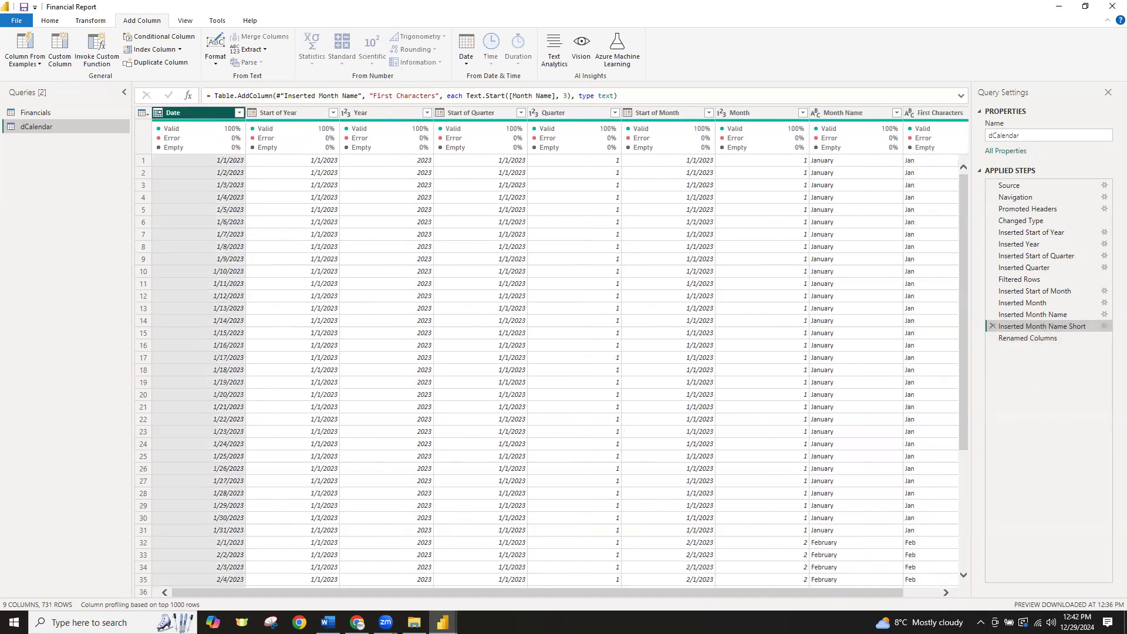
scroll(561, 351, "right", 1)
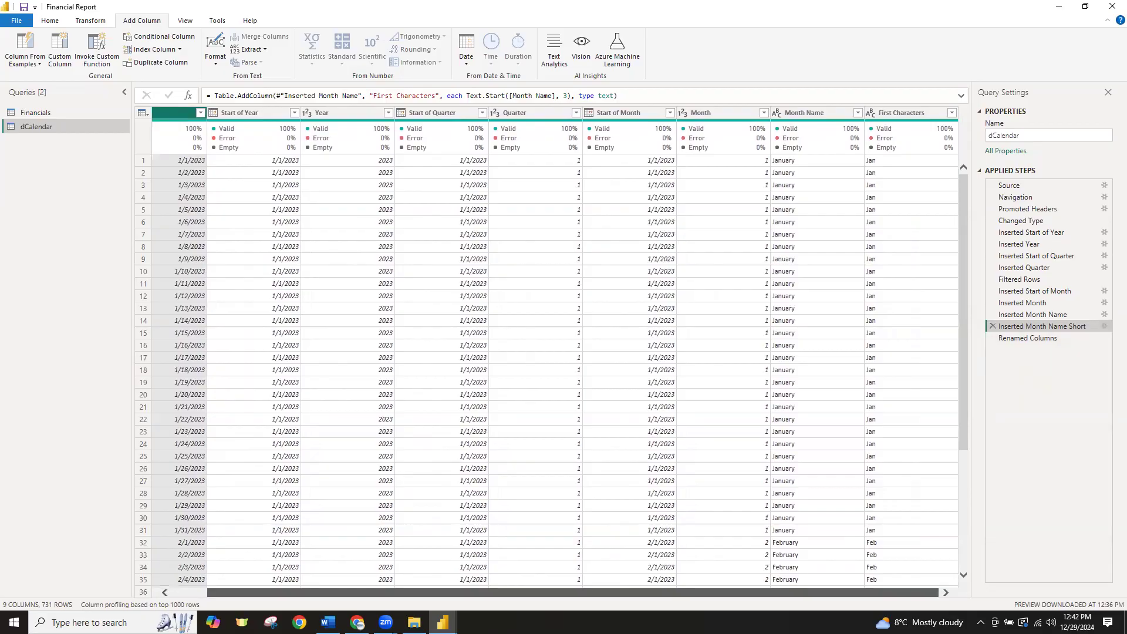
scroll(560, 351, "left", 1)
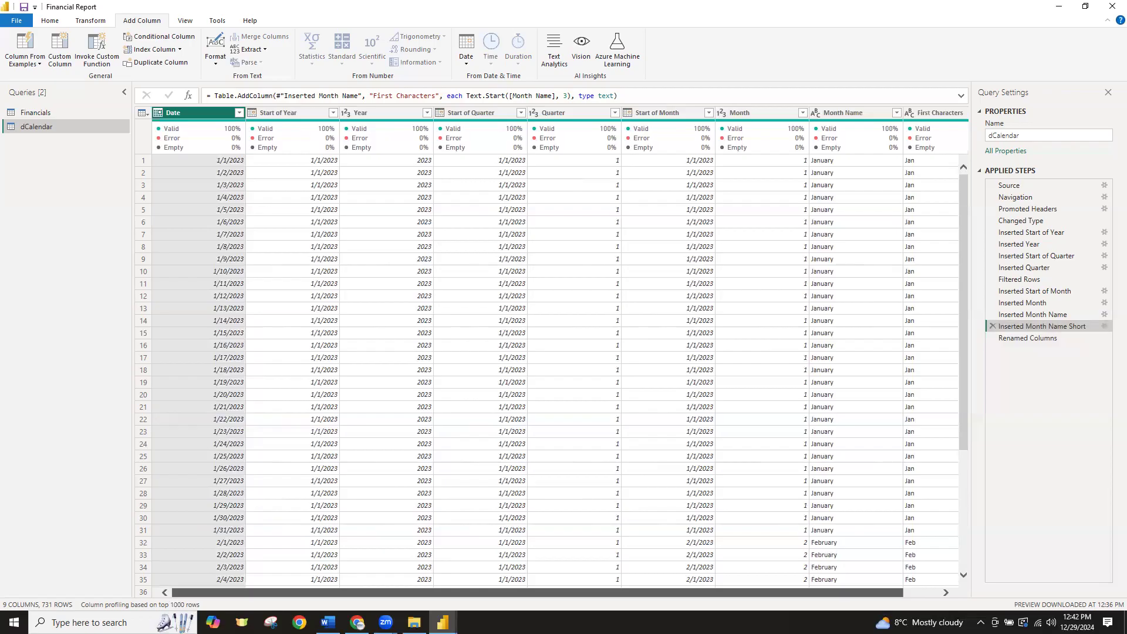
left_click(660, 111)
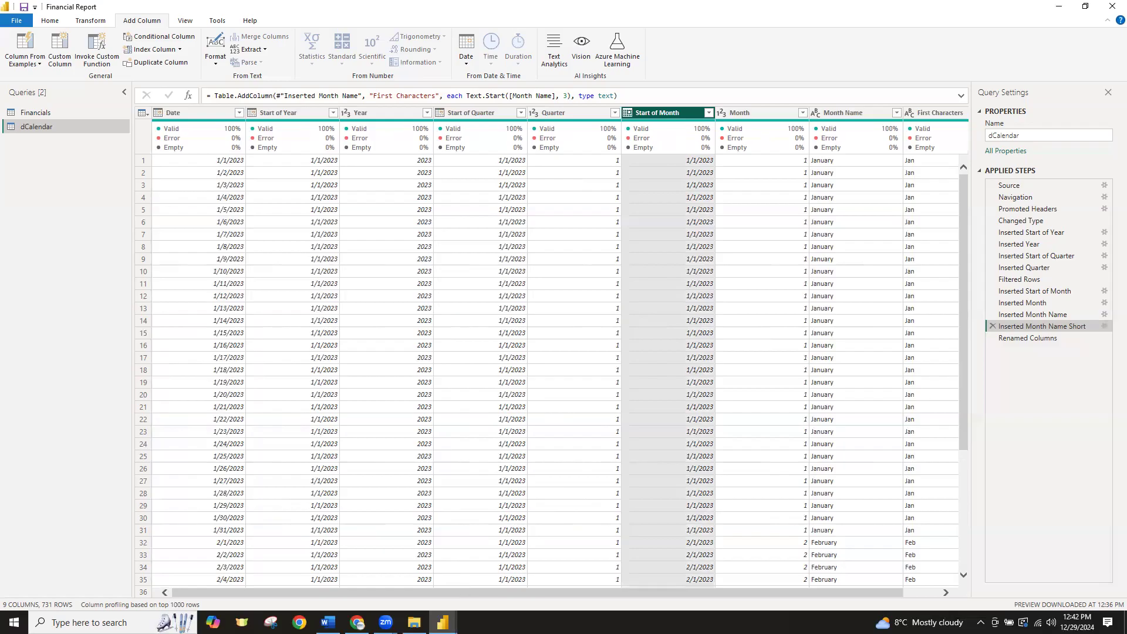
left_click(182, 114)
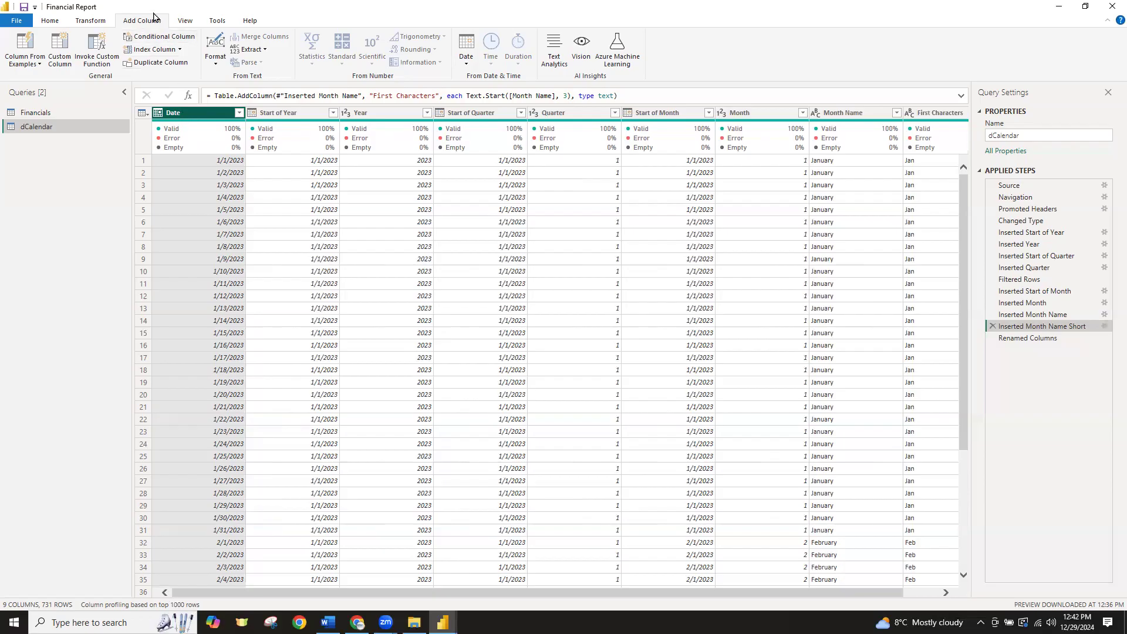
left_click(468, 68)
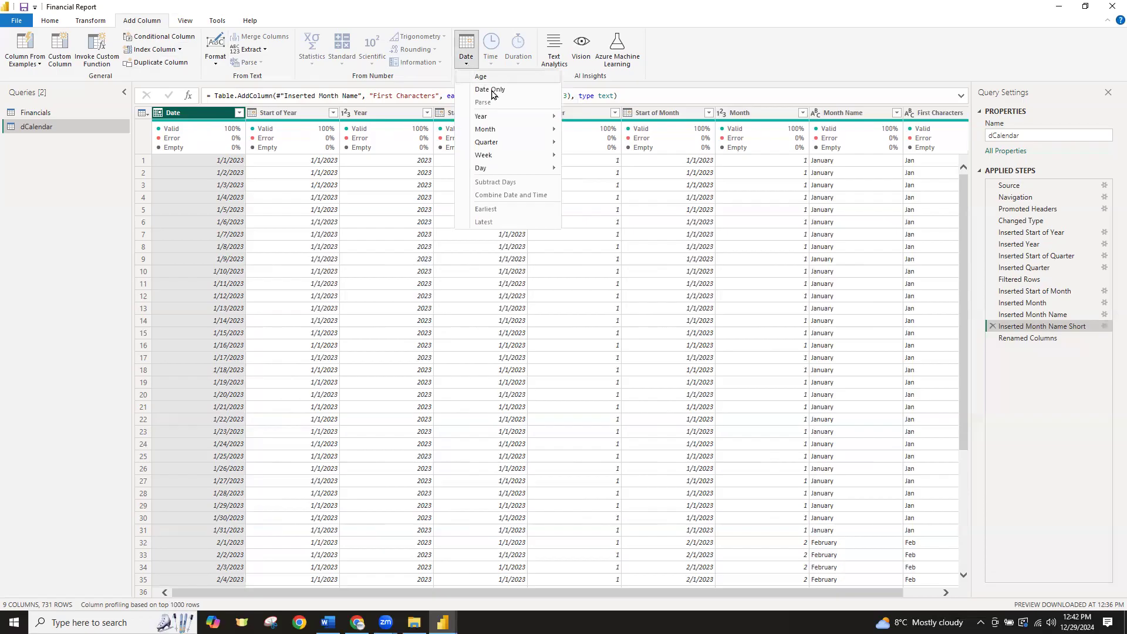
mouse_move(529, 130)
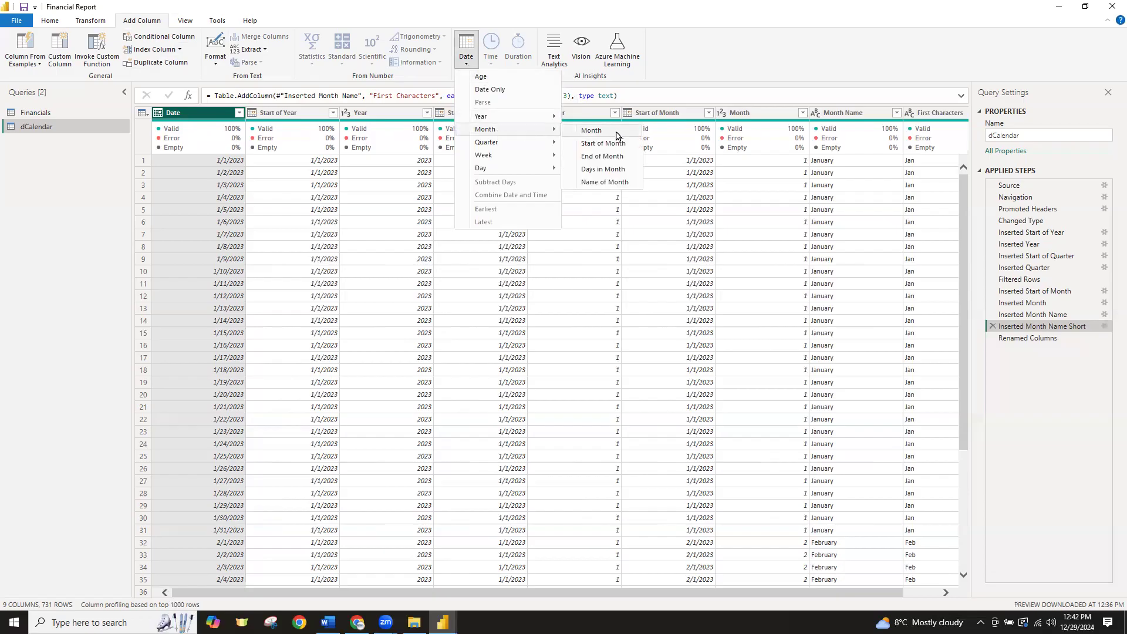
left_click(605, 182)
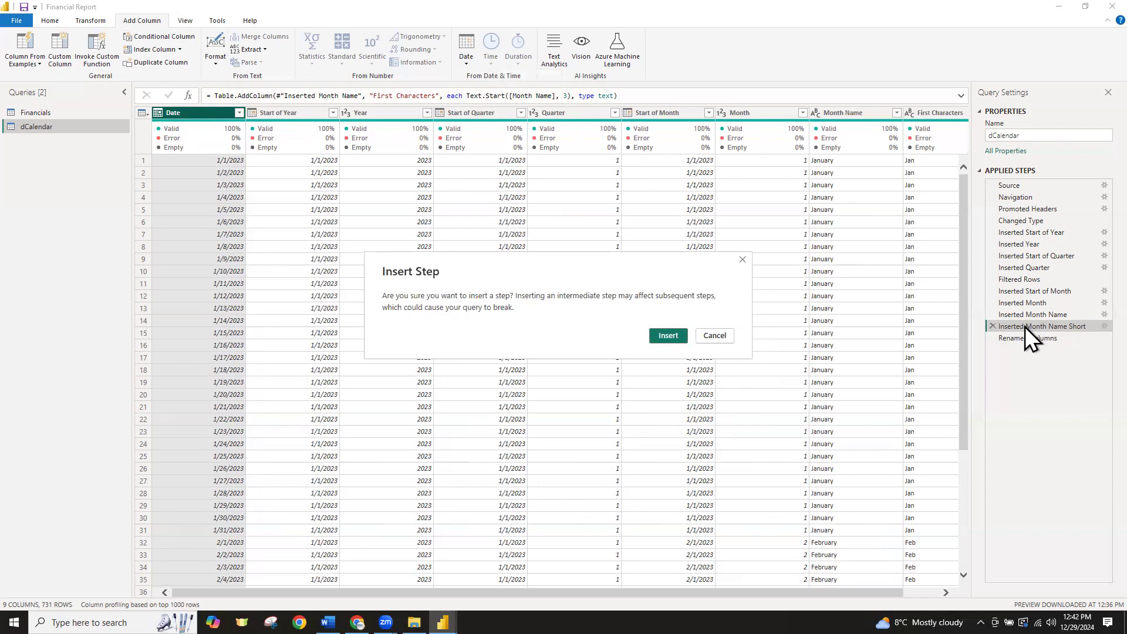
left_click(714, 336)
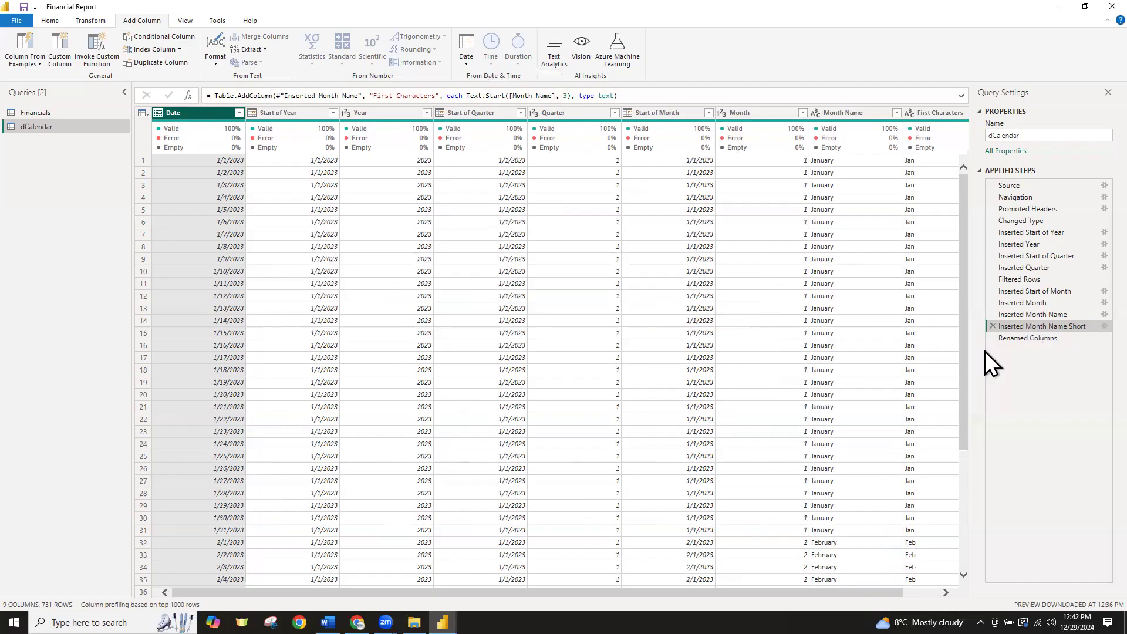
Go to the final Renamed Columns step of dCalendar and add a Start of Month column based on the Date column
left_click(1027, 337)
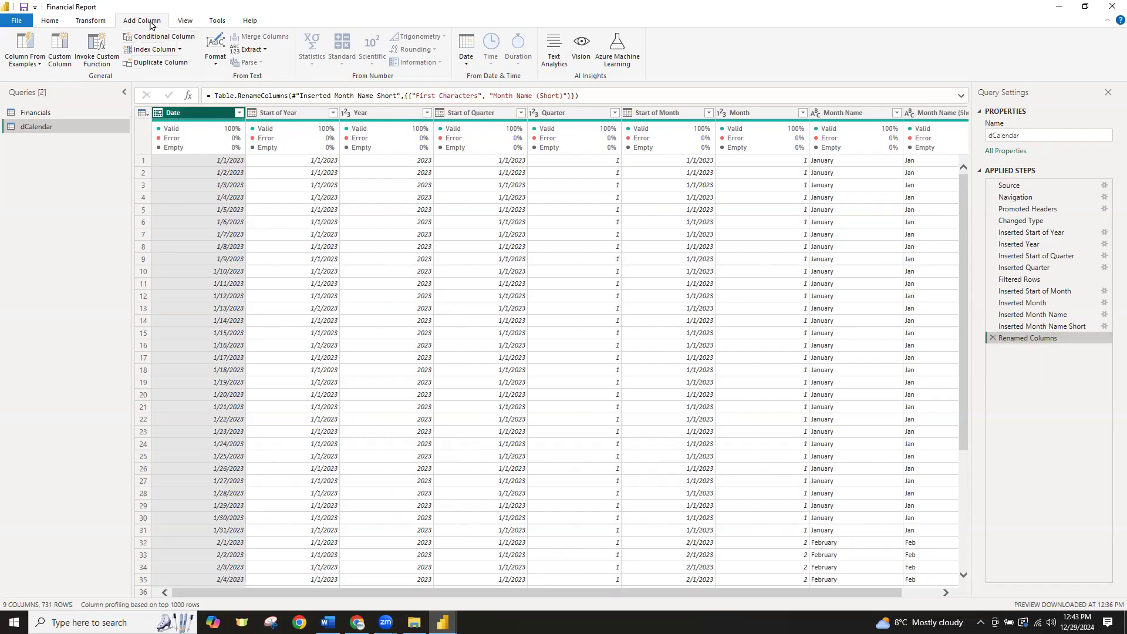
left_click(469, 63)
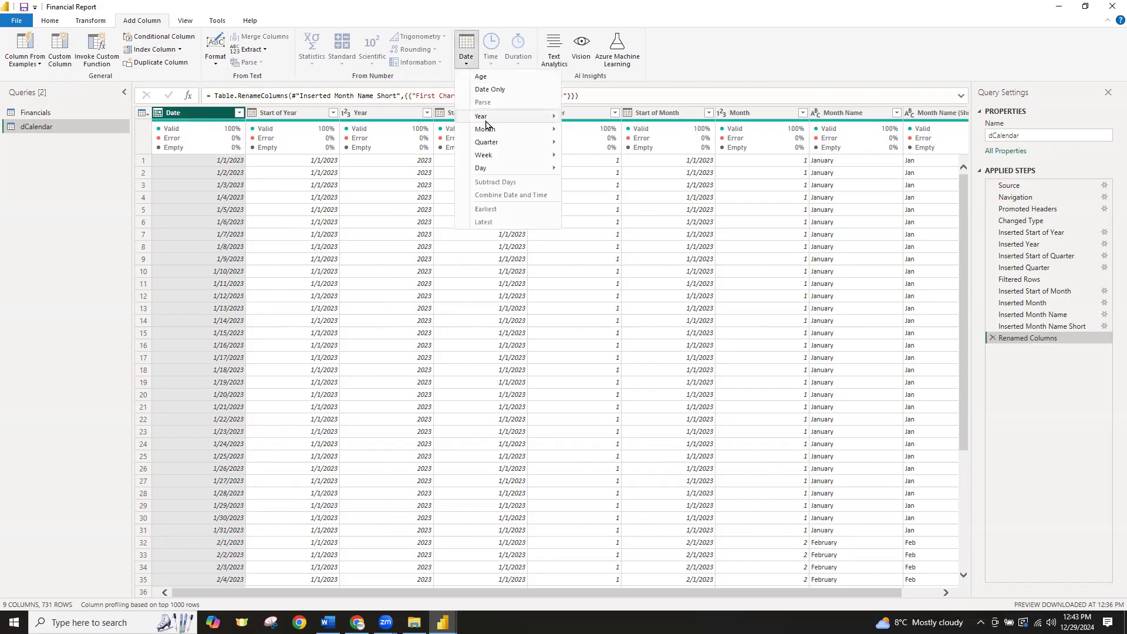
mouse_move(493, 131)
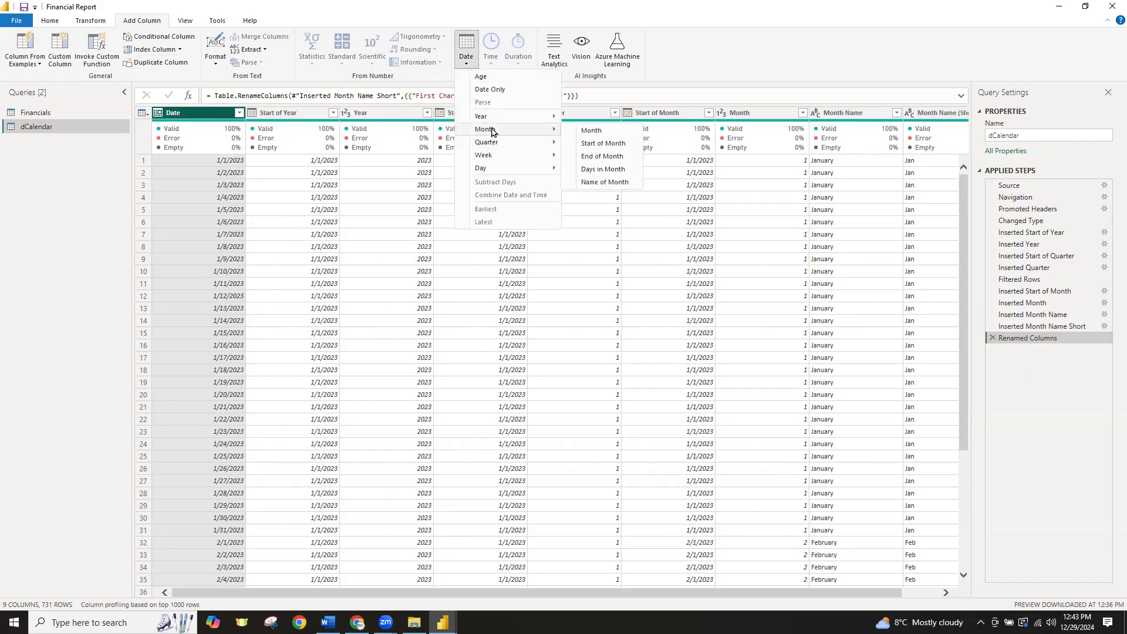
left_click(609, 144)
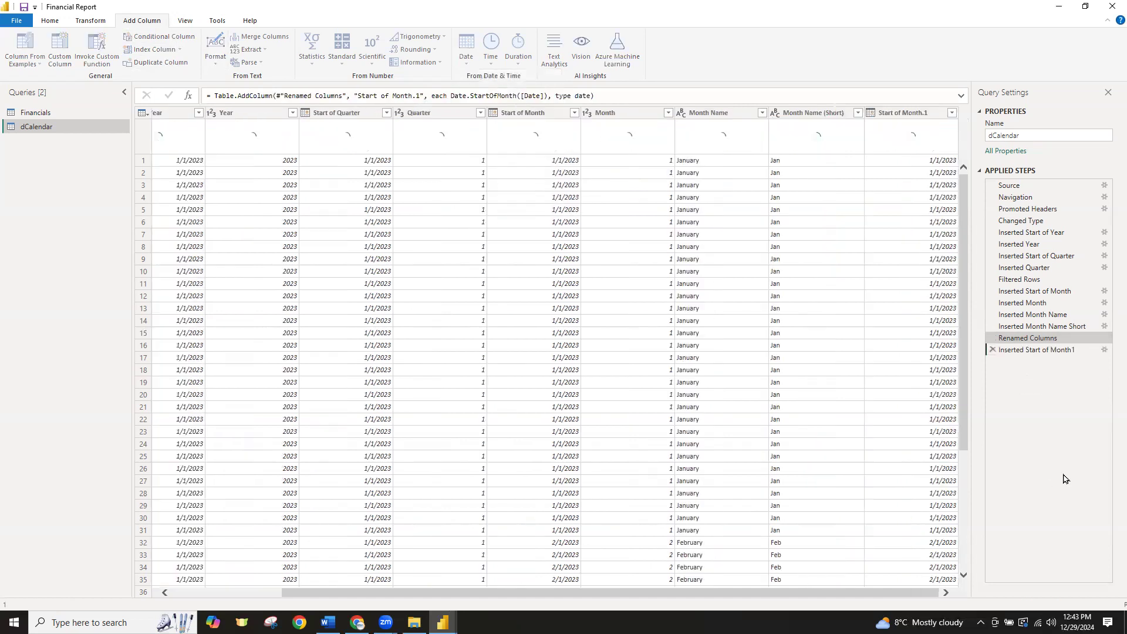
Rename the newly added second Start of Month column to "Month-Year (Short)"
double_click(907, 112)
key("Return")
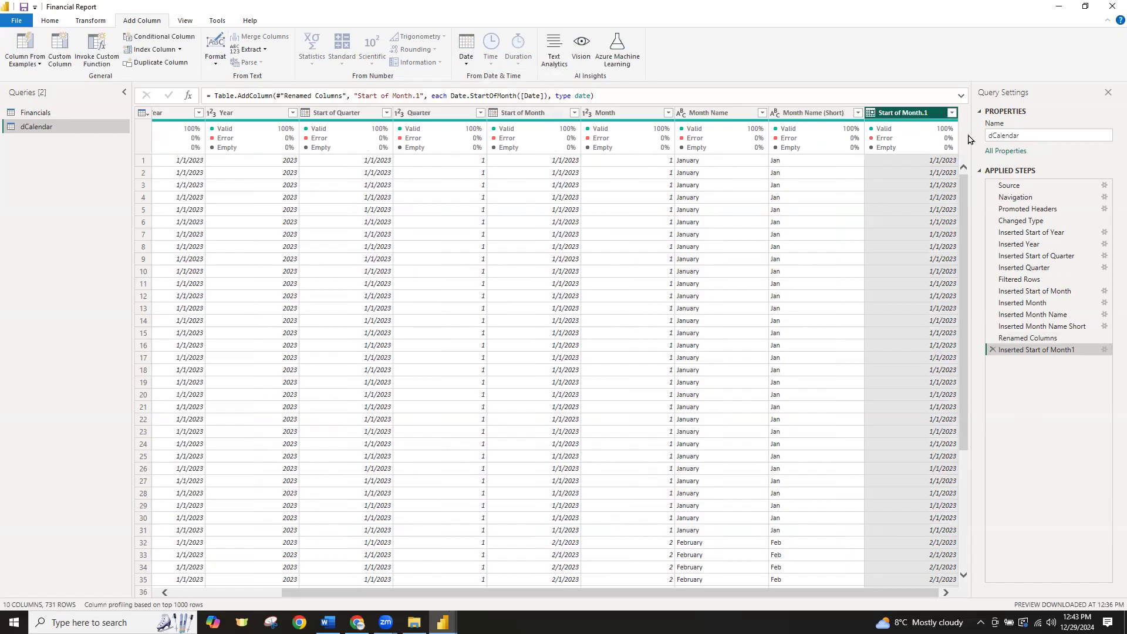
right_click(900, 115)
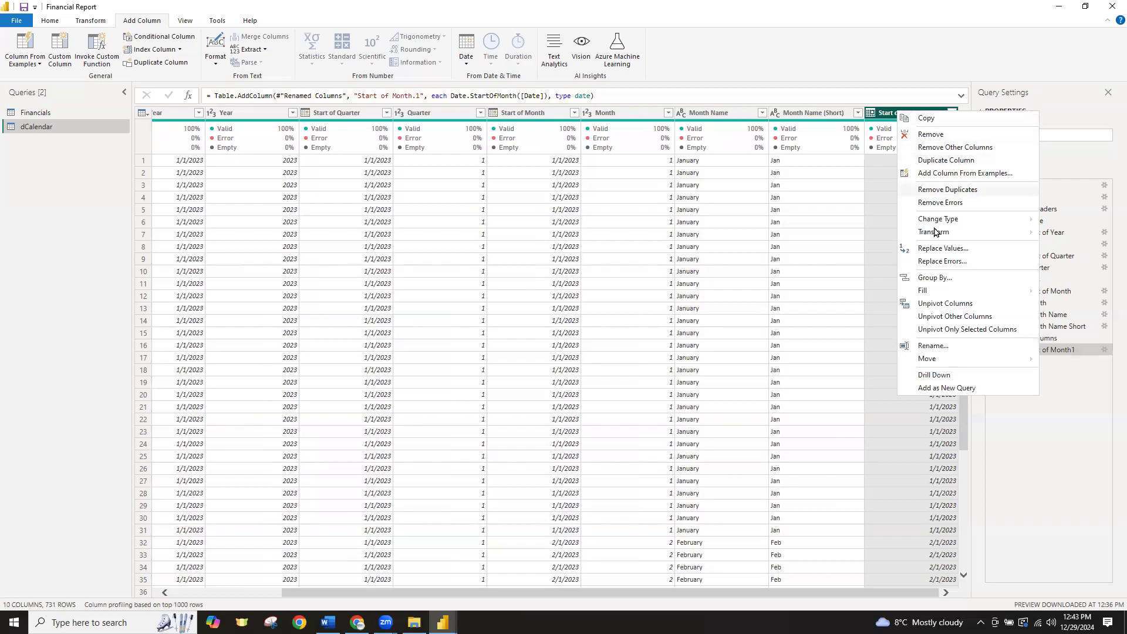
left_click(939, 346)
key("BackSpace")
type("Mont")
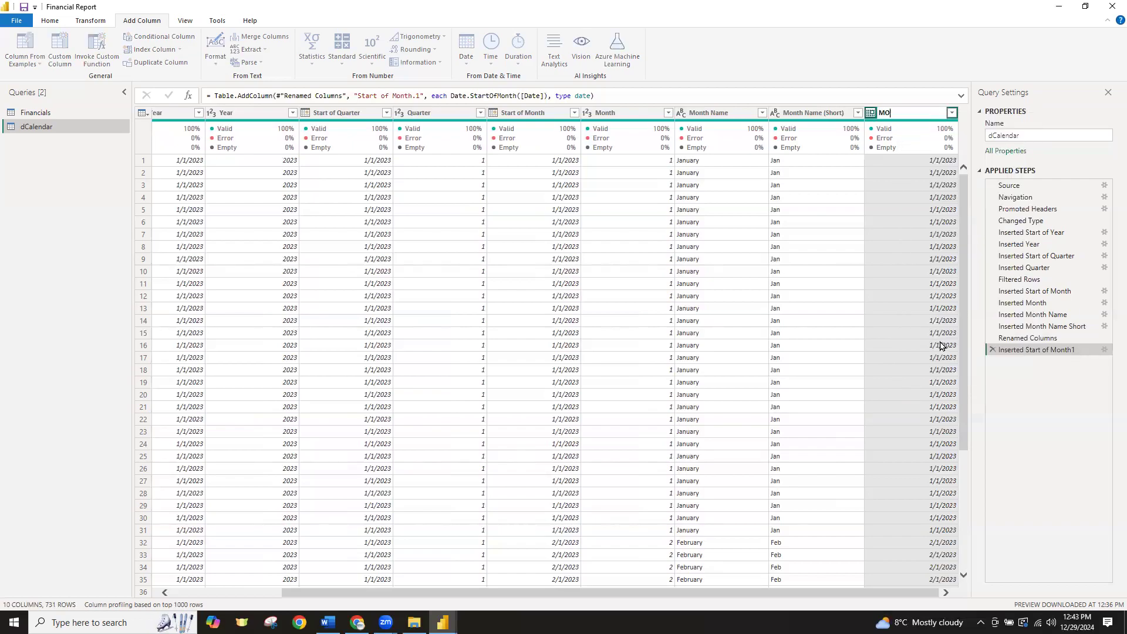
type("h Name")
key("BackSpace")
key("BackSpace")
key("BackSpace")
key("BackSpace")
key("BackSpace")
type("h-Yeear")
key("BackSpace")
key("BackSpace")
key("BackSpace")
type("eear")
key("BackSpace")
key("BackSpace")
key("BackSpace")
type("a")
key("BackSpace")
type("ar (Short")
key("Return")
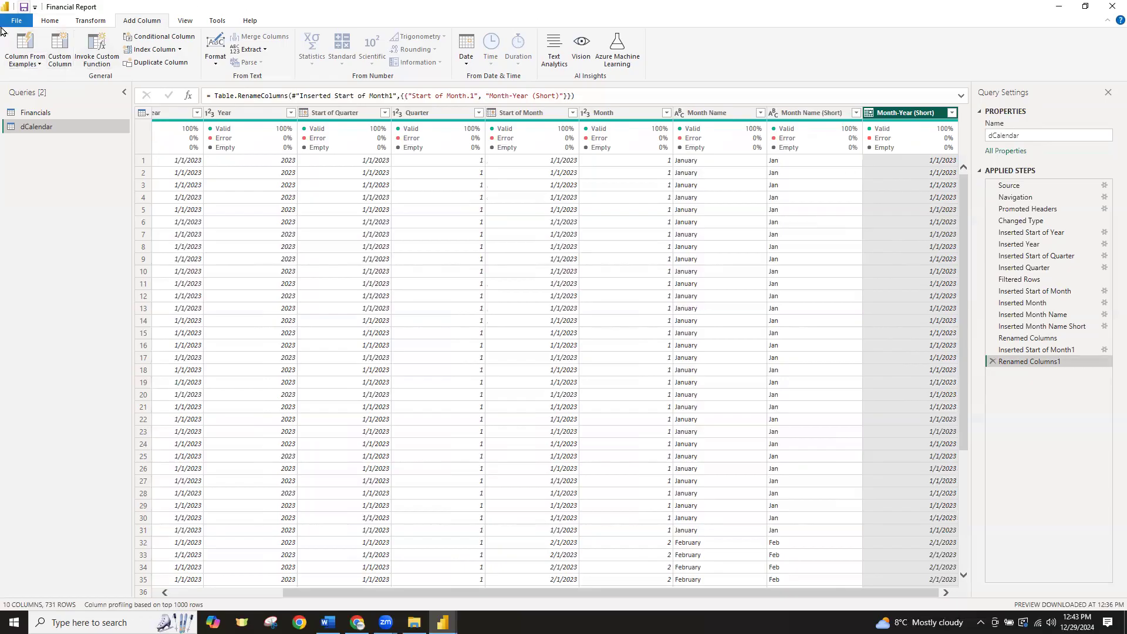
Close the query editor and apply the query changes to the report model
left_click(43, 23)
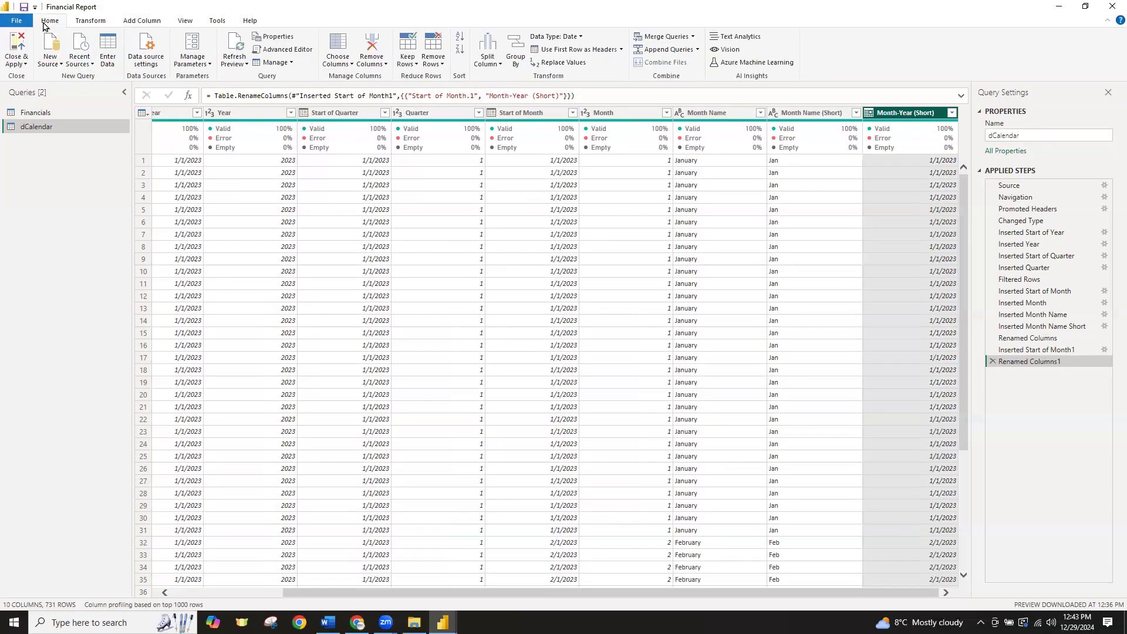
left_click(25, 65)
left_click(59, 78)
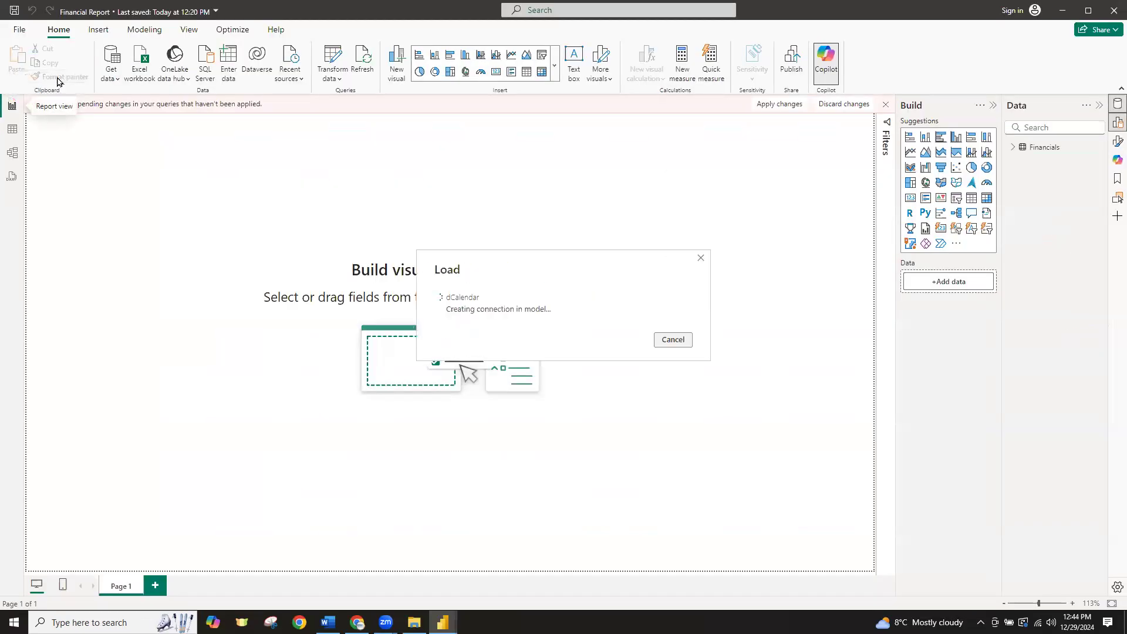
Switch to the browser, highlight "Data Modeling" in the Facebook post's topic list, and return to Power BI
key("alt+Tab")
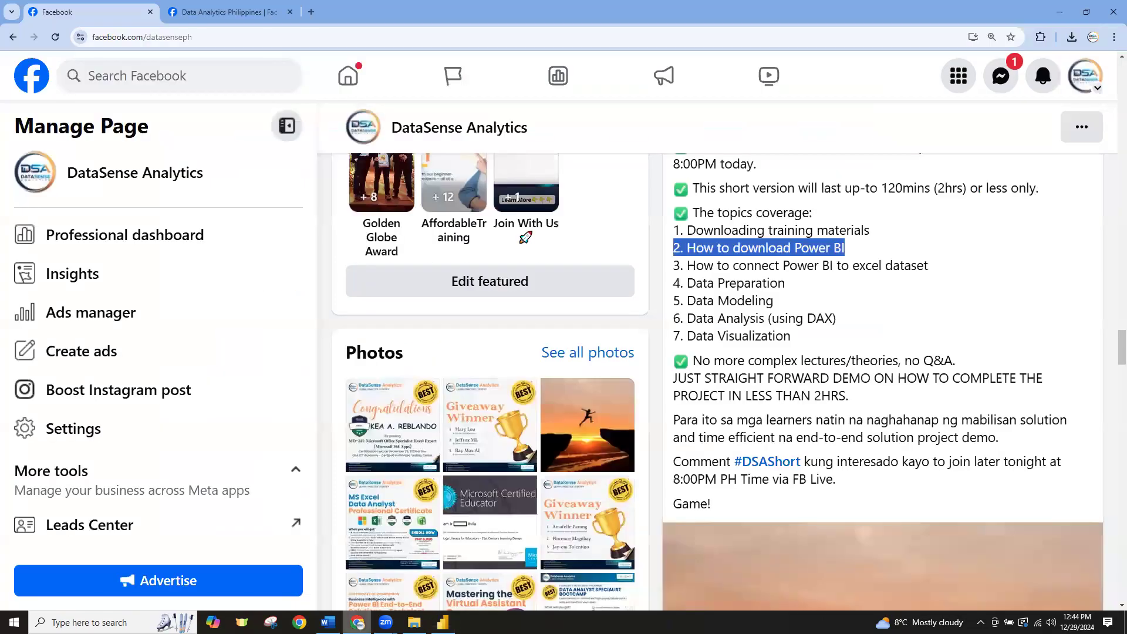
mouse_move(686, 284)
left_mouse_down()
mouse_move(798, 284)
mouse_move(763, 301)
mouse_move(686, 301)
left_mouse_up()
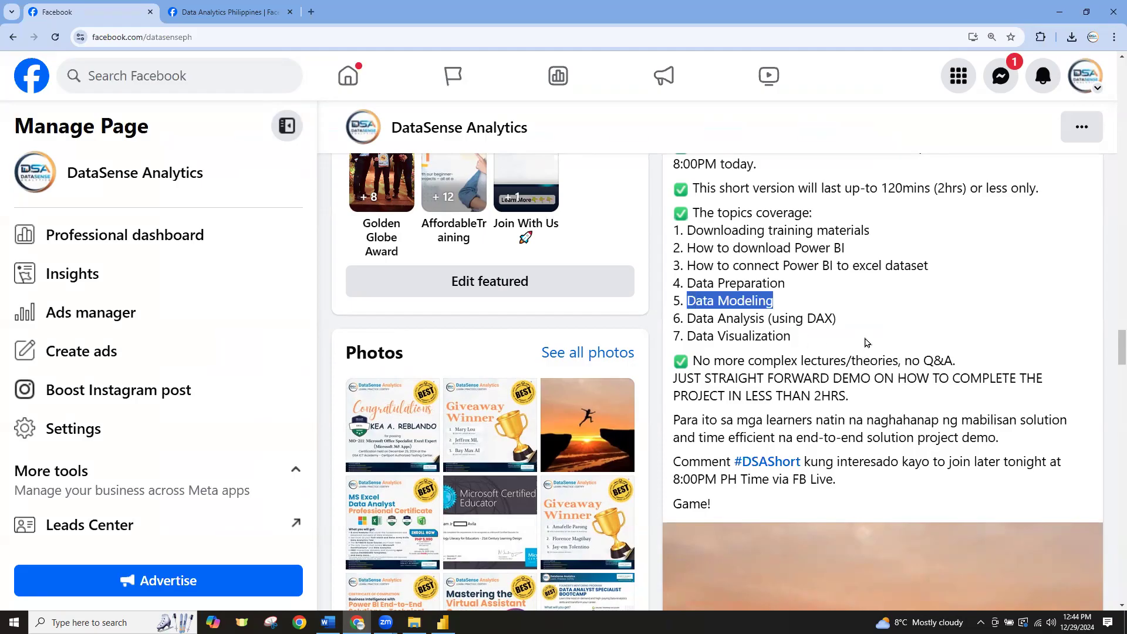
key("alt+Tab")
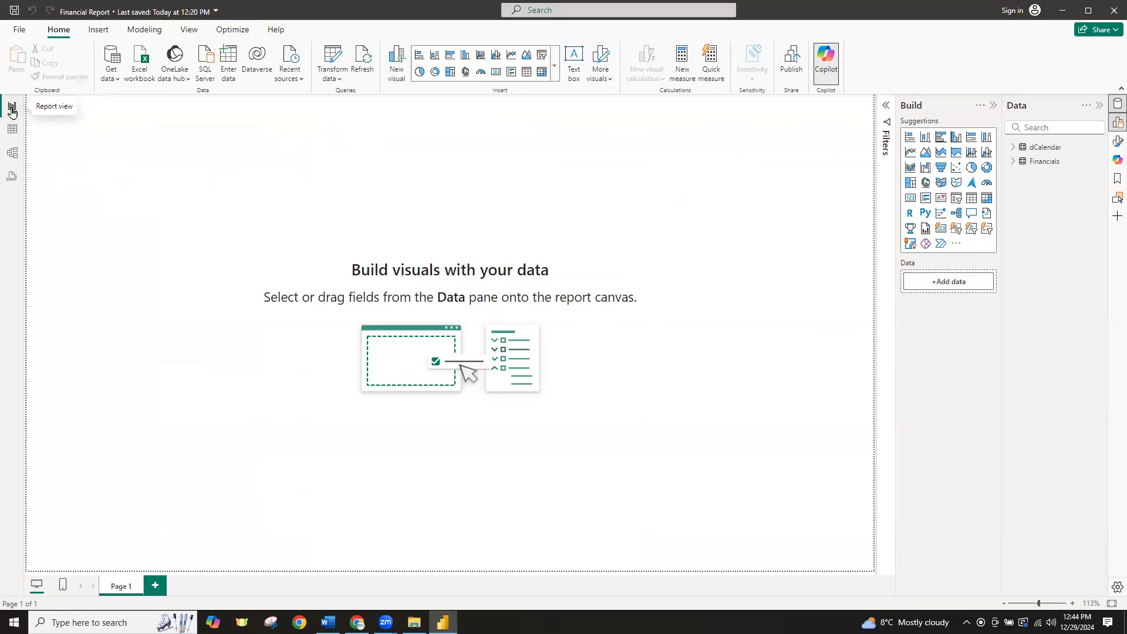
Insert an empty table visual on Page 1 and move it further left on the report canvas
left_click(971, 199)
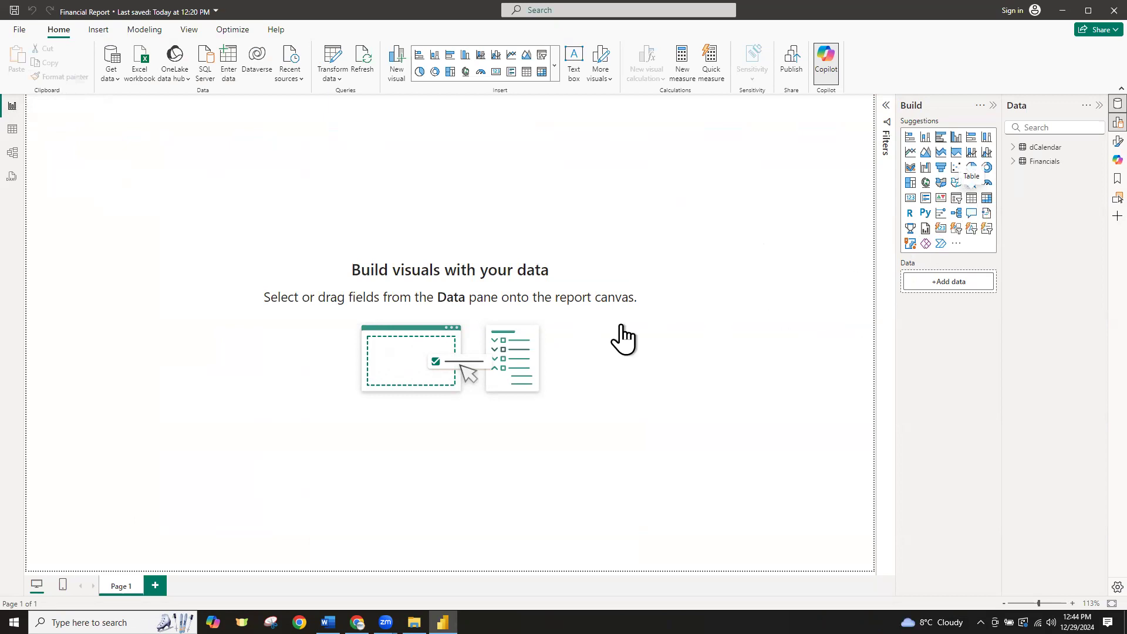
left_click_drag(114, 113, 452, 194)
scroll(597, 278, "up", 3, "ctrl")
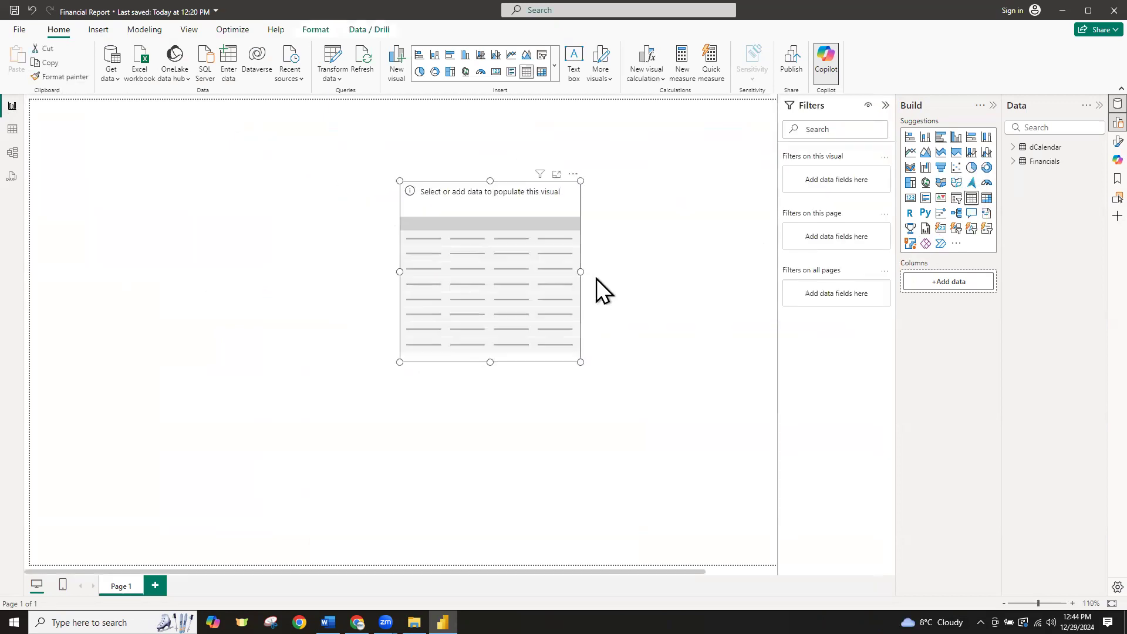
left_click_drag(524, 205, 362, 195)
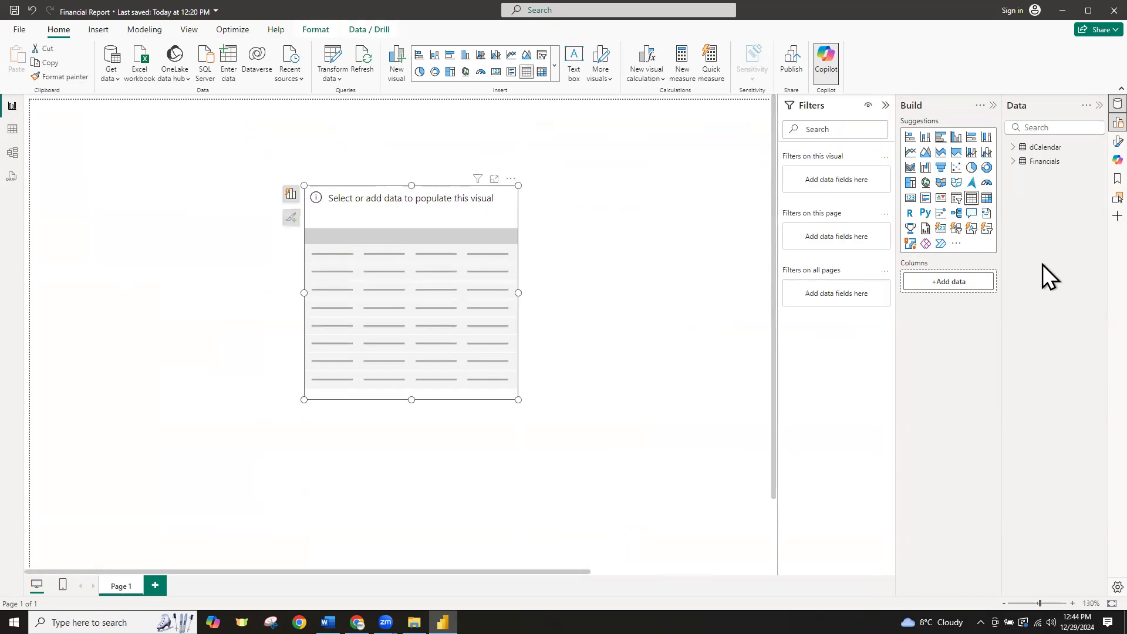
Add dCalendar's Year field without summarization and the Units Sold field from Financials to the table visual
left_click(1014, 148)
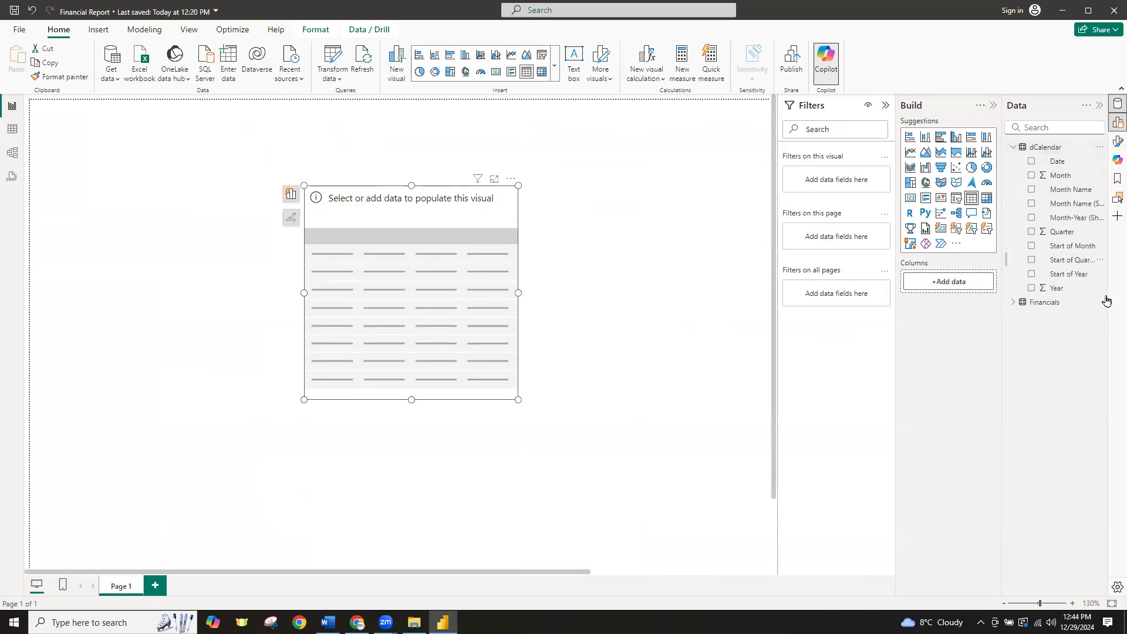
left_click_drag(1057, 290, 942, 296)
right_click(963, 278)
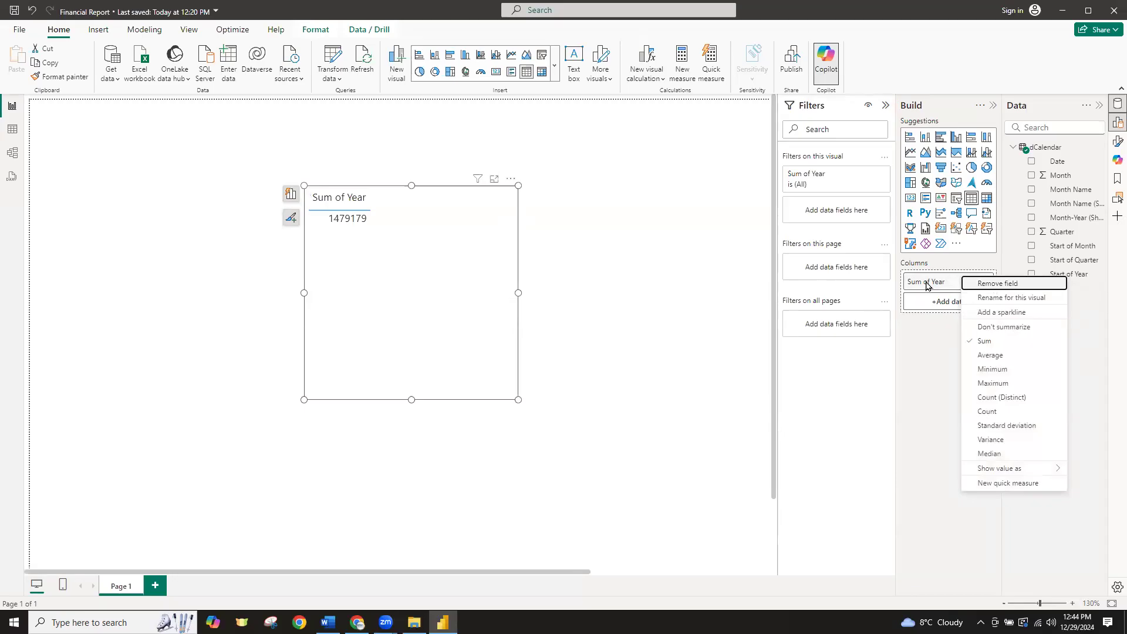
left_click(1017, 332)
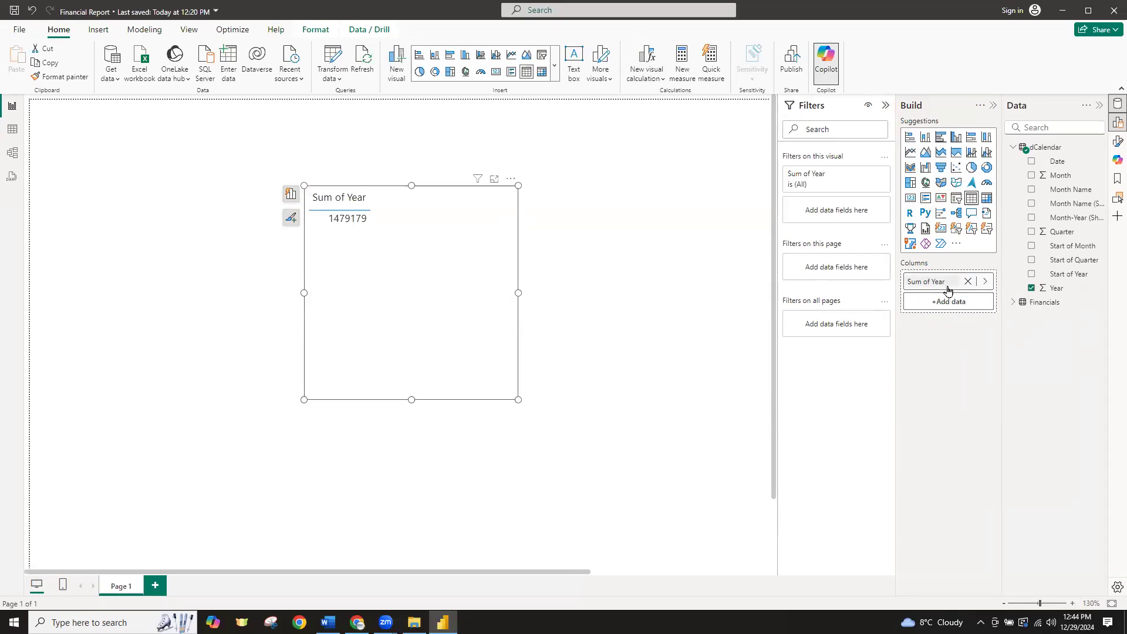
left_click(986, 281)
left_click(1001, 355)
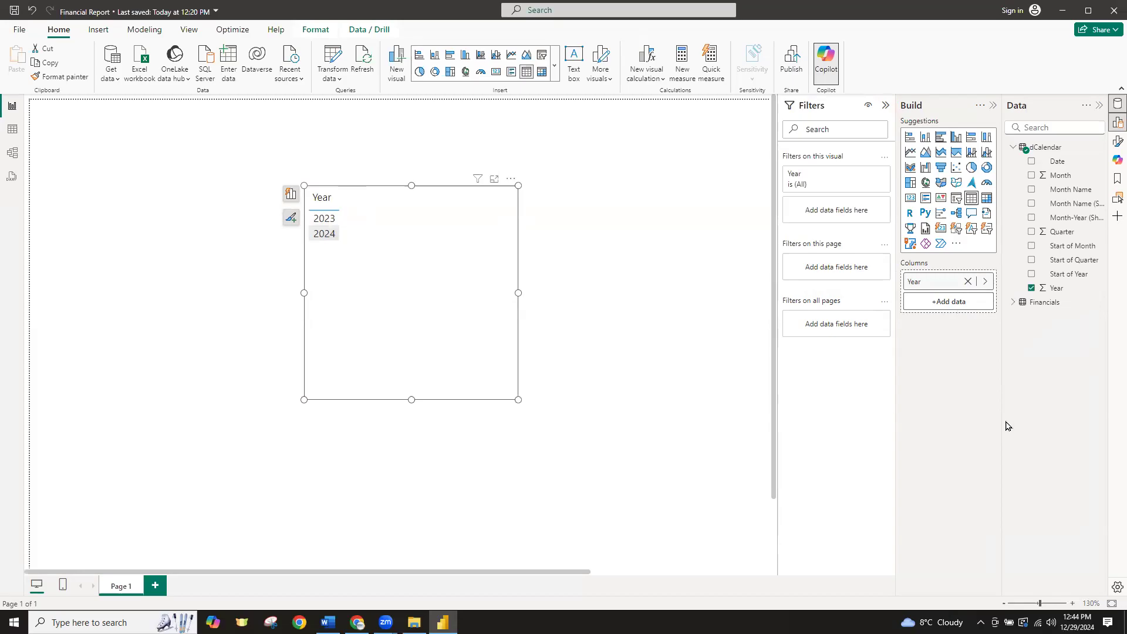
left_click(1013, 303)
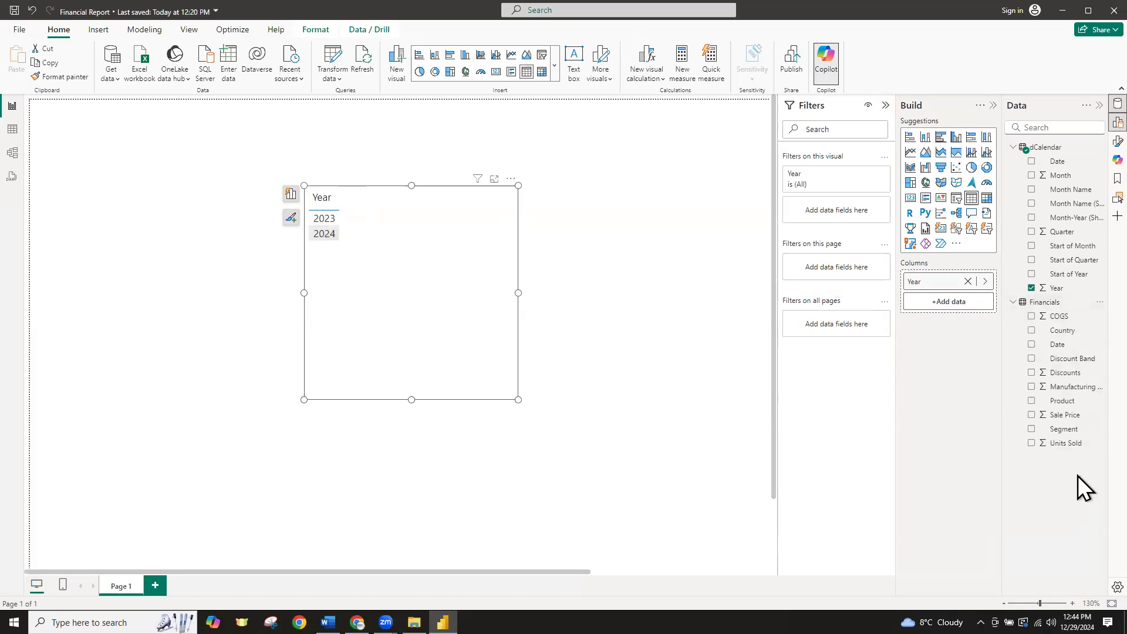
left_click_drag(1061, 444, 949, 308)
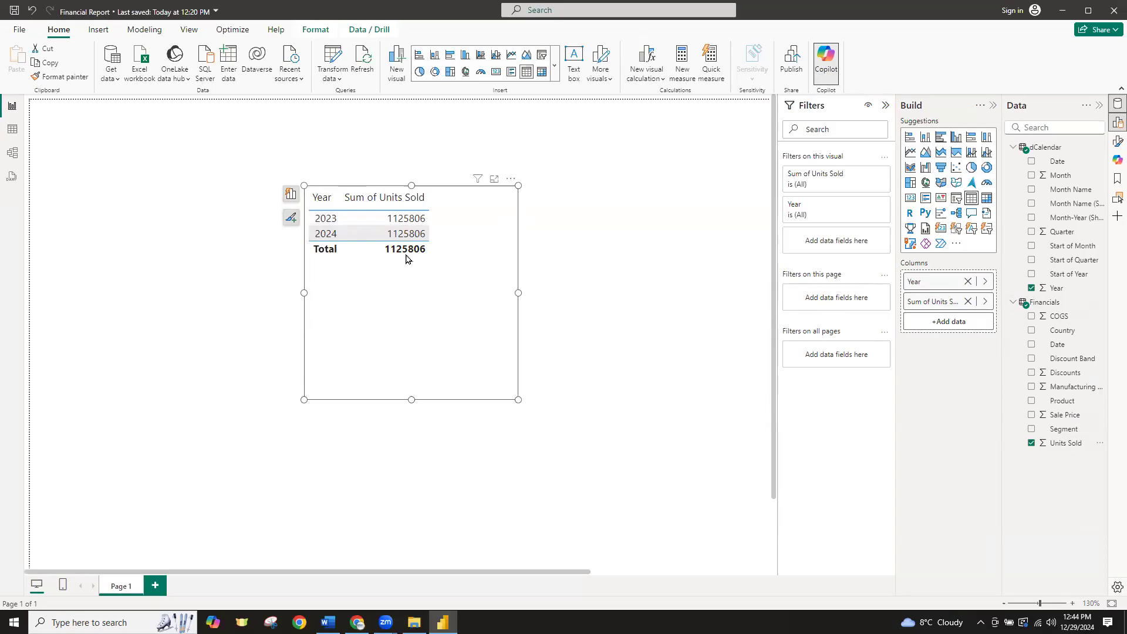
Open the model view and move the Financials table to the other side of dCalendar, slightly lower in the diagram
left_click(12, 154)
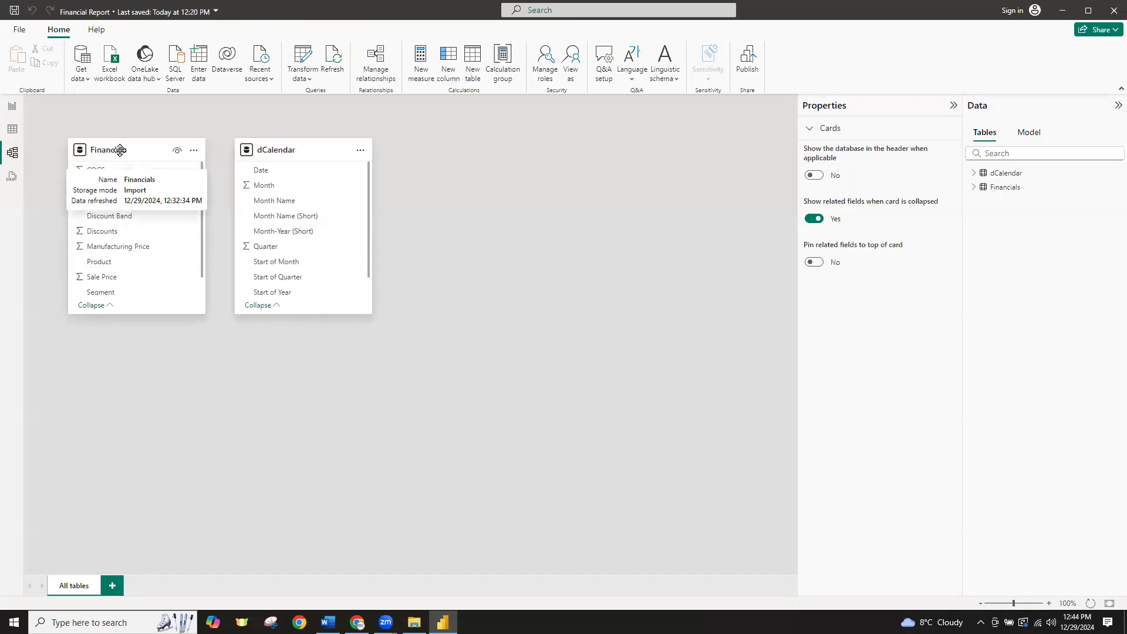
left_click_drag(120, 150, 479, 204)
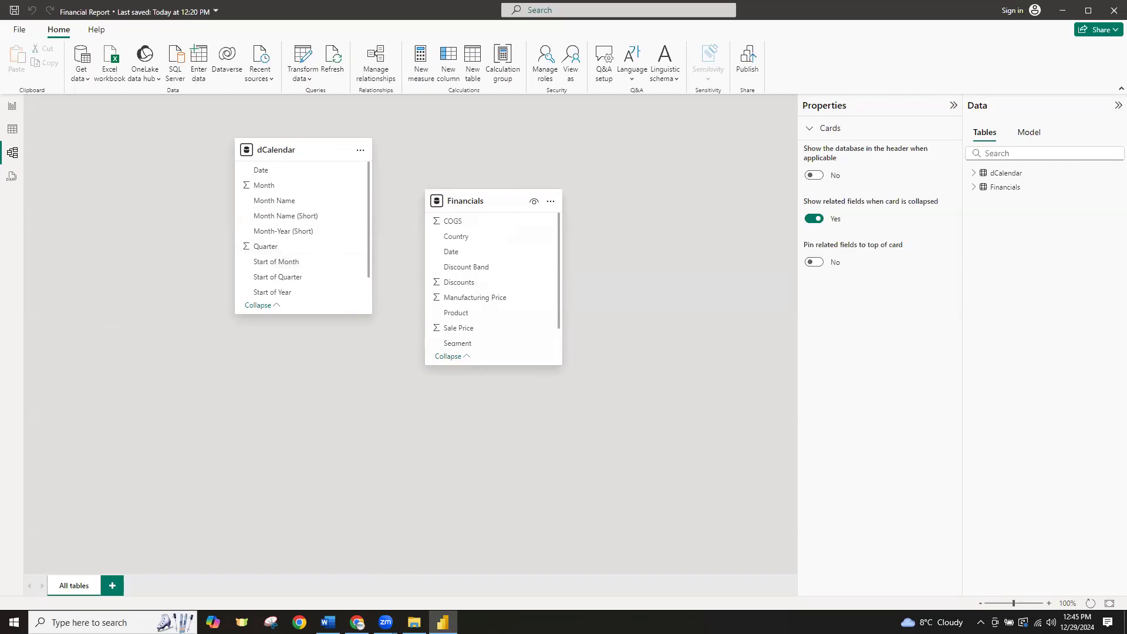
Switch to the browser, search YouTube for "datasense analytics" in a new tab, and open the DataSense Analytics channel
key("alt+Tab")
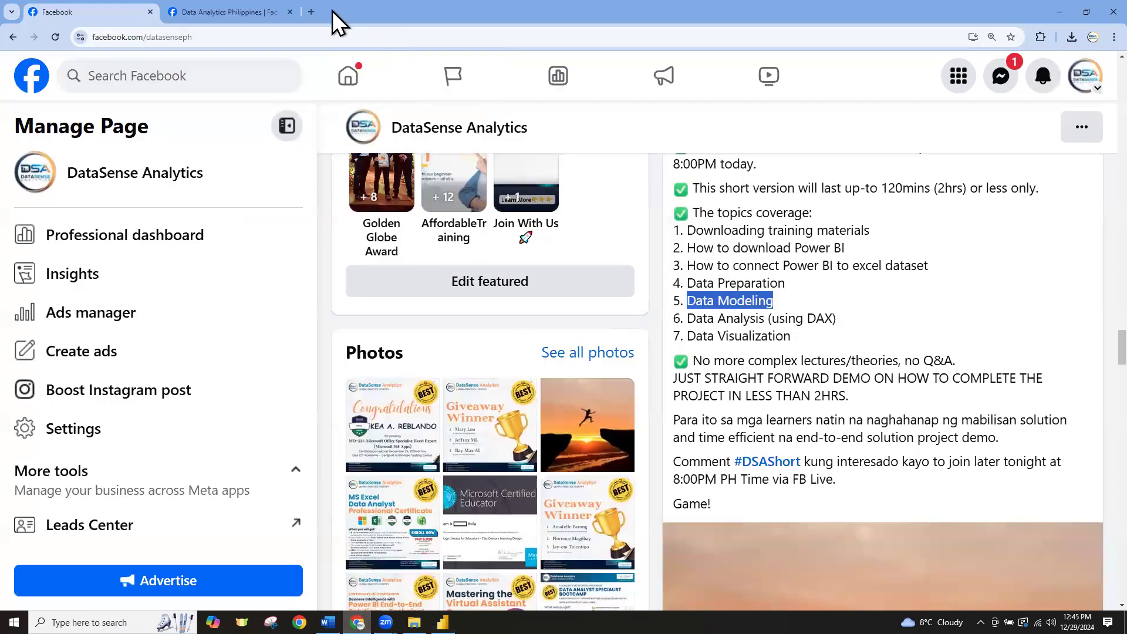
left_click(311, 11)
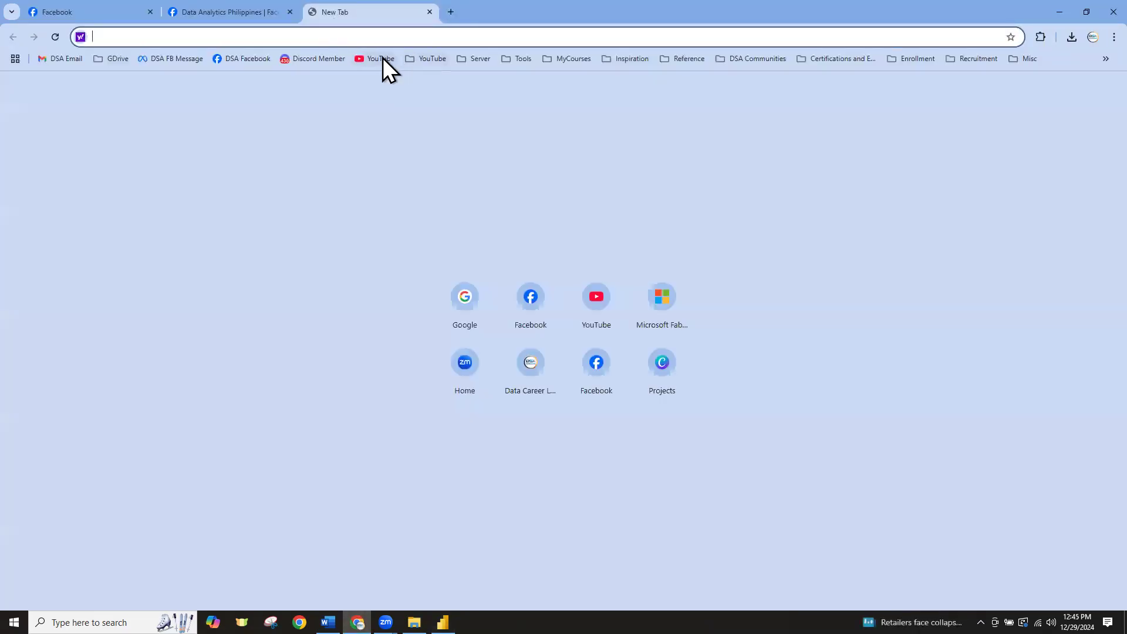
left_click(383, 56)
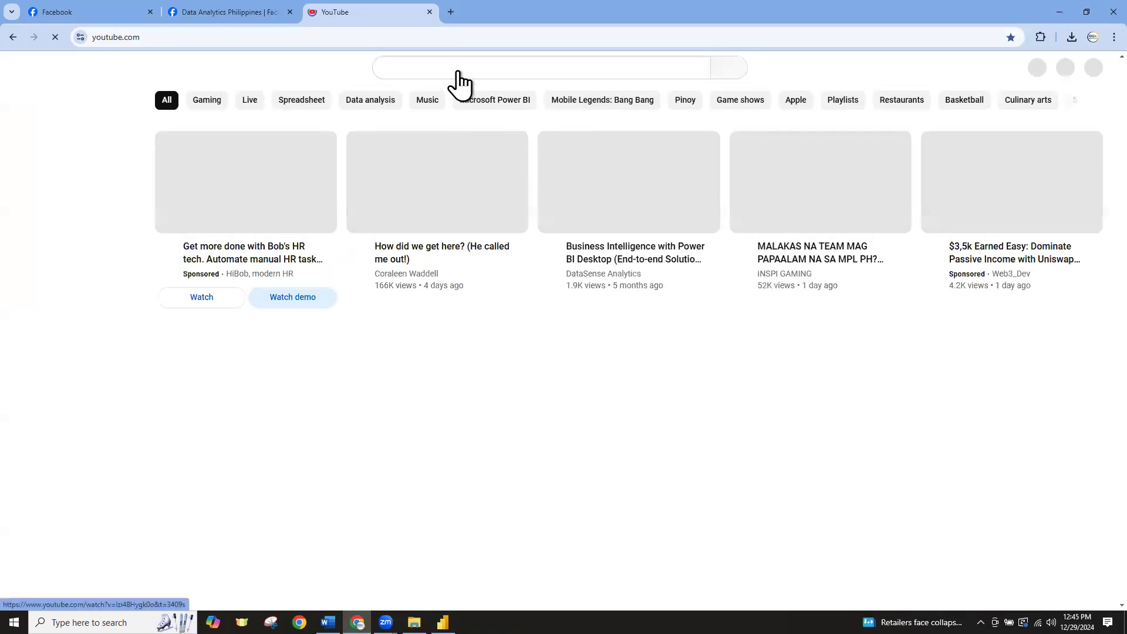
left_click(455, 63)
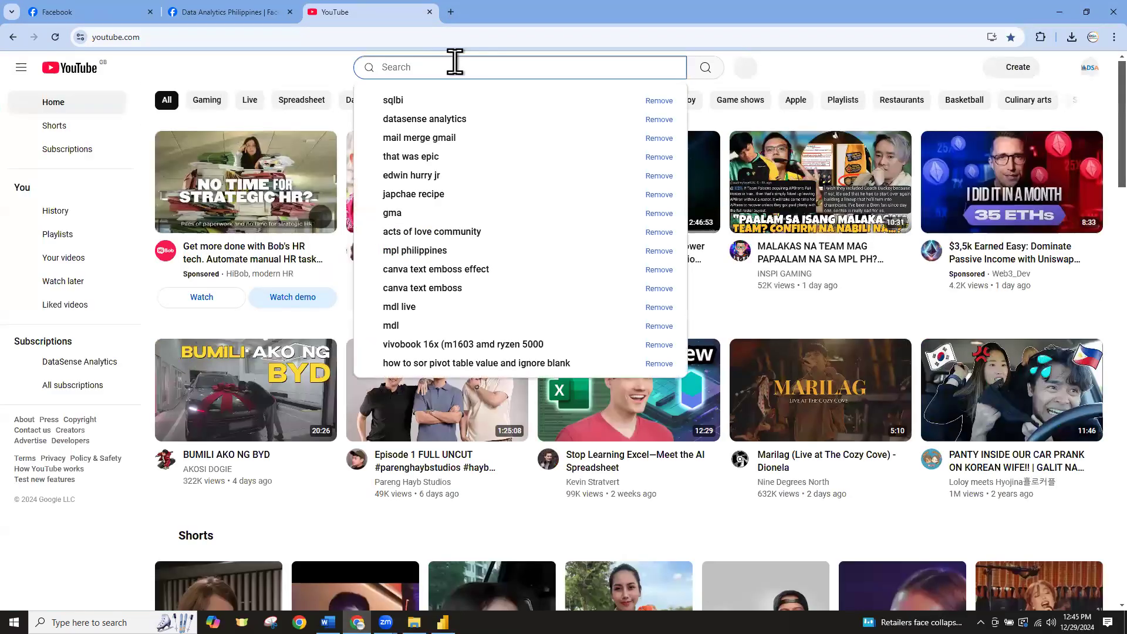
type("datase")
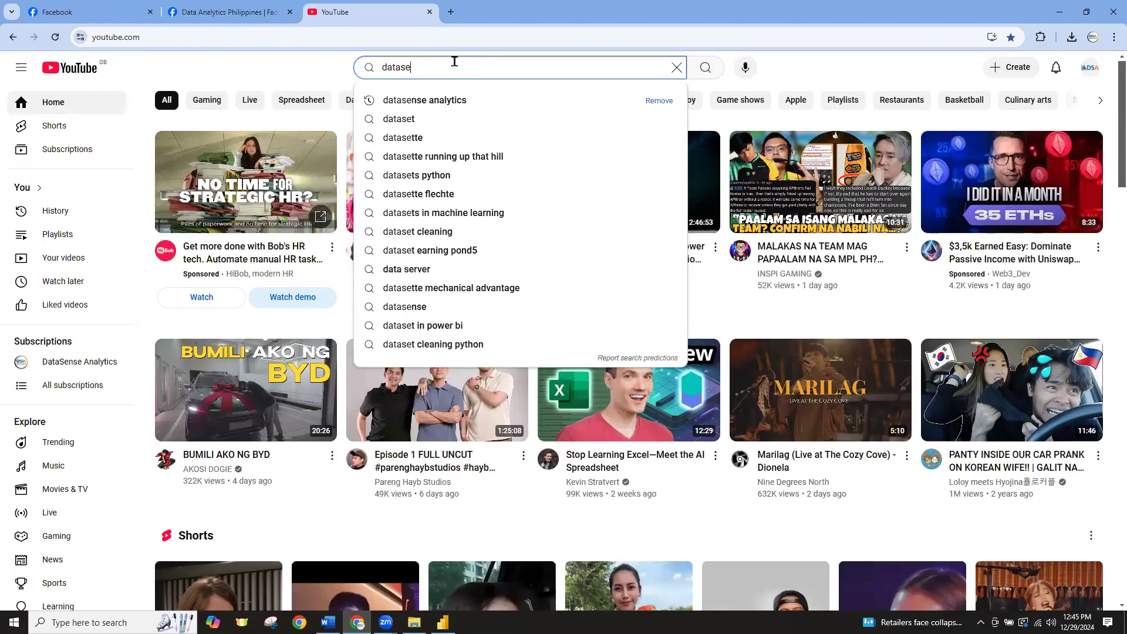
left_click(442, 103)
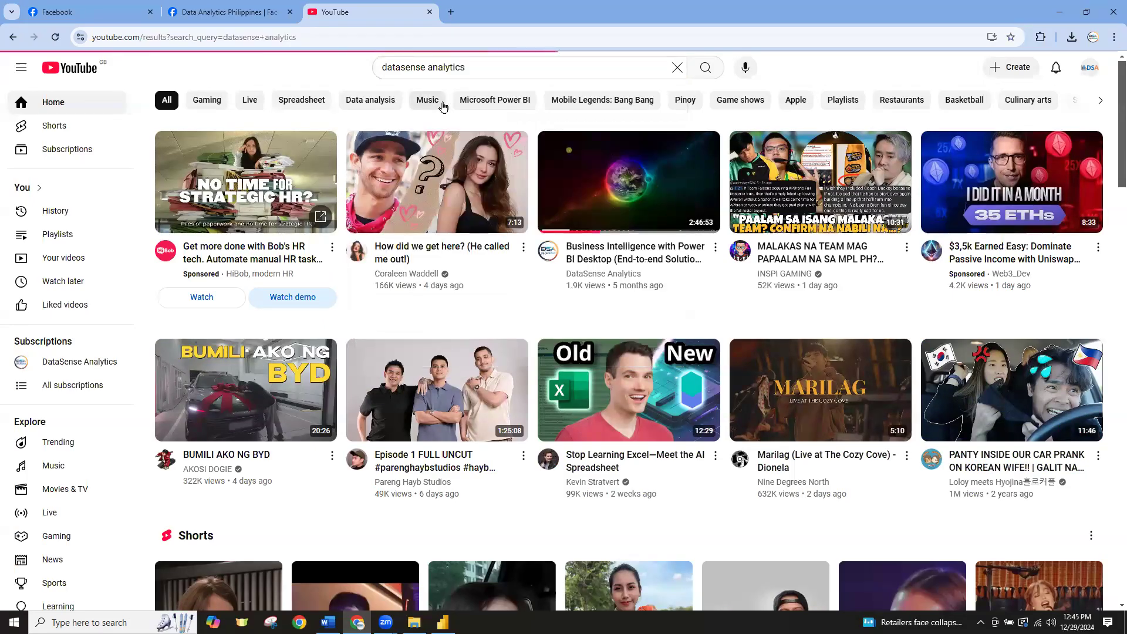
left_click(609, 320)
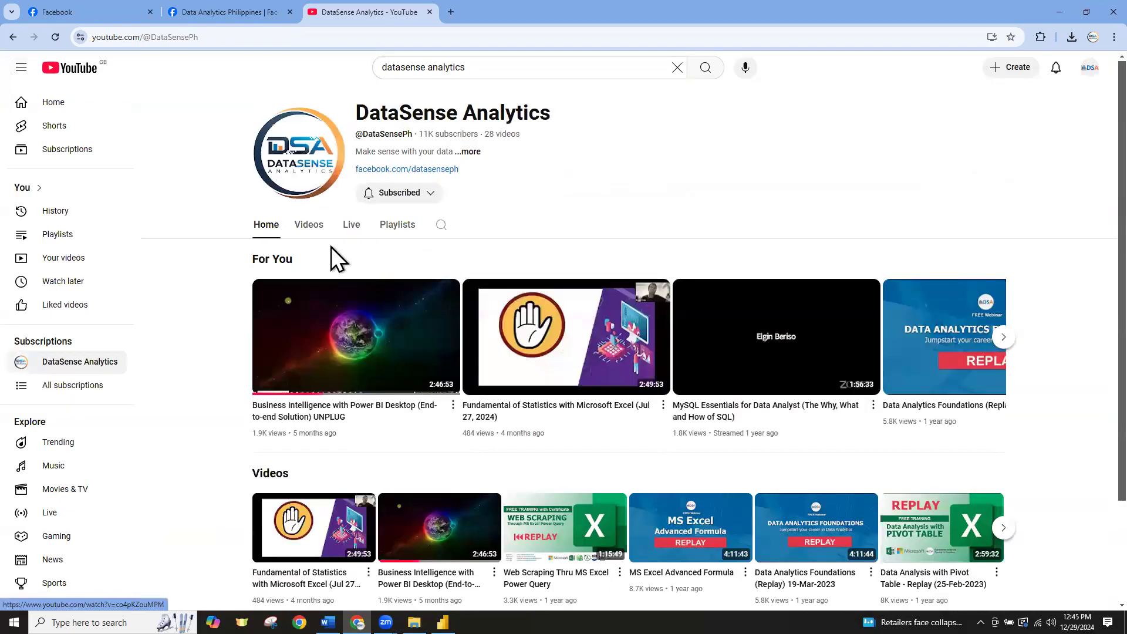
Browse the channel's uploaded videos for Power BI and data analysis training replays
left_click(310, 233)
scroll(471, 320, "down", 1)
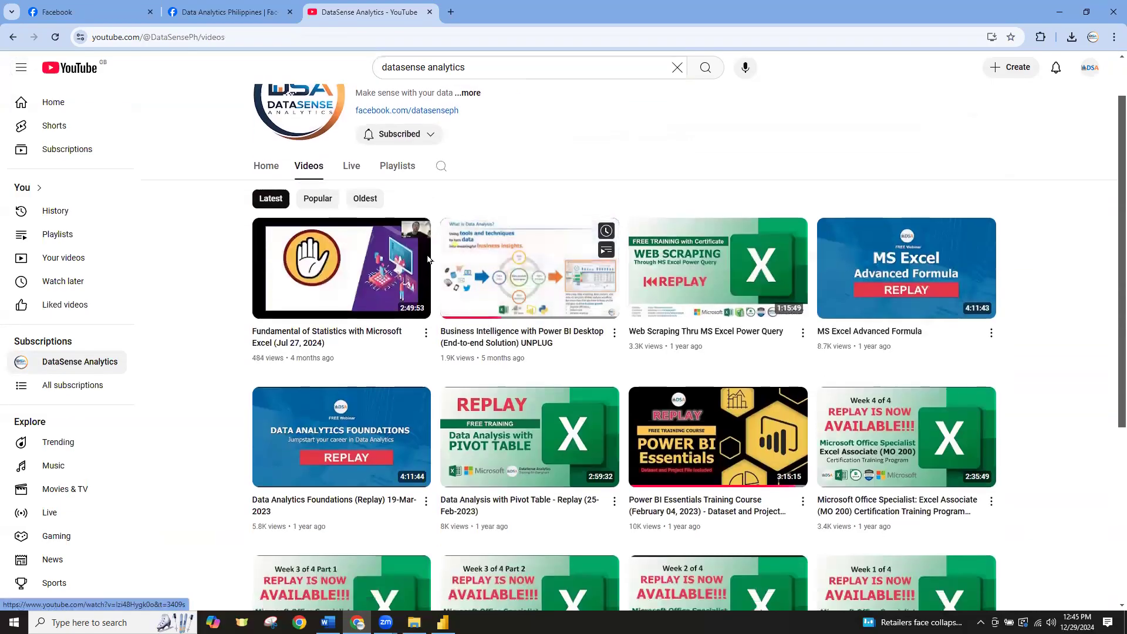
scroll(664, 411, "down", 2)
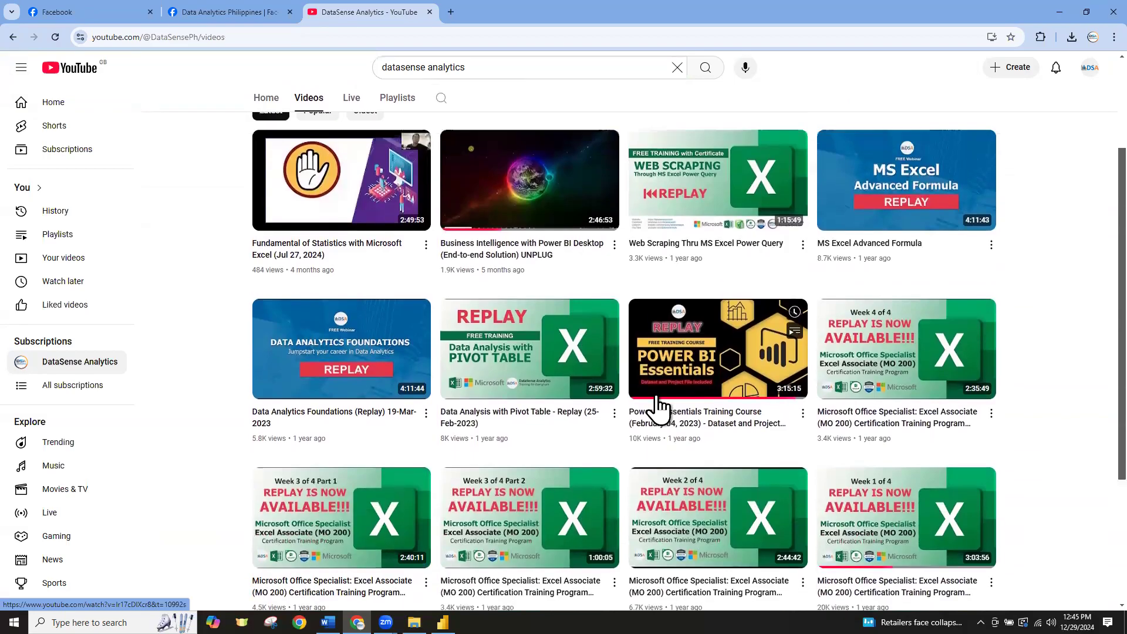
scroll(335, 294, "up", 1)
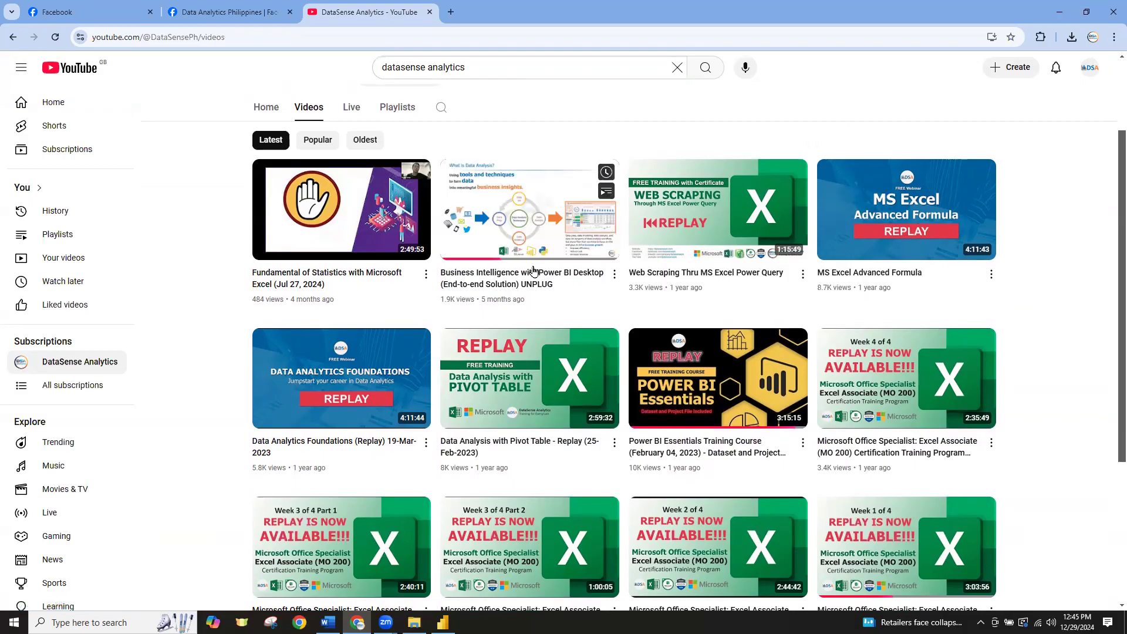
scroll(534, 270, "down", 3)
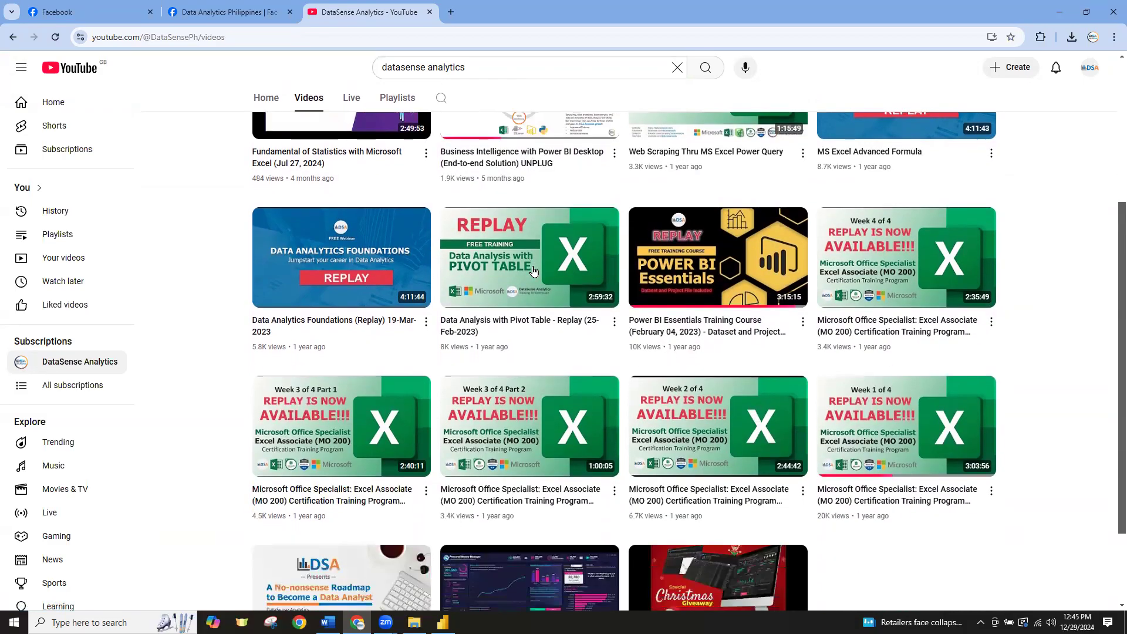
scroll(534, 270, "up", 4)
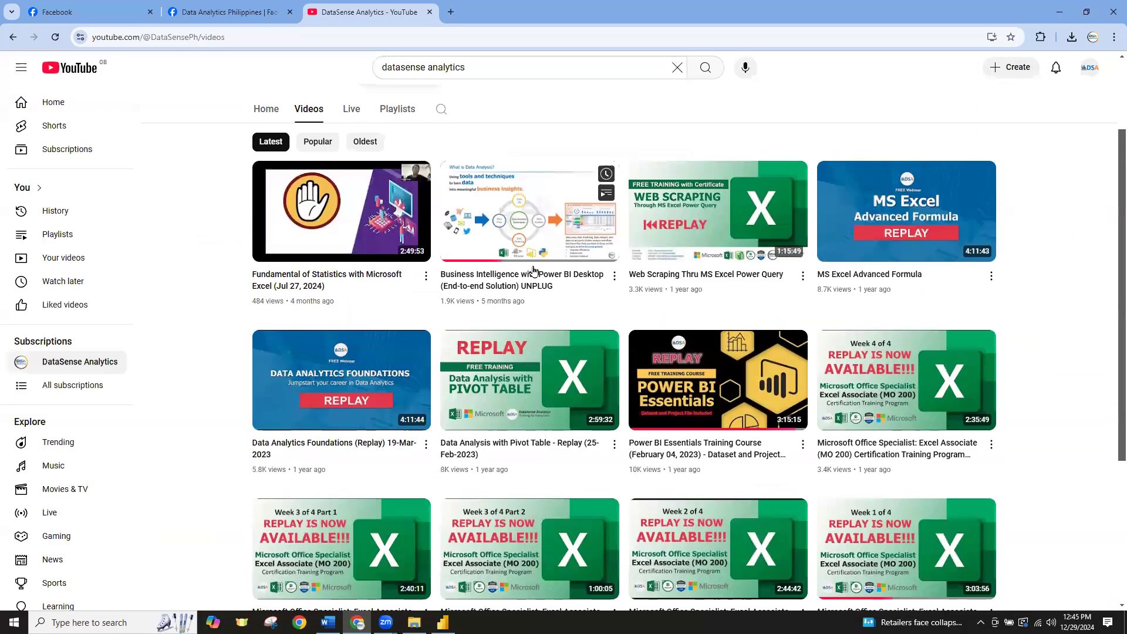
Look through the channel's live-stream recordings, close the YouTube page, and return to Power BI
left_click(351, 111)
scroll(592, 499, "down", 2)
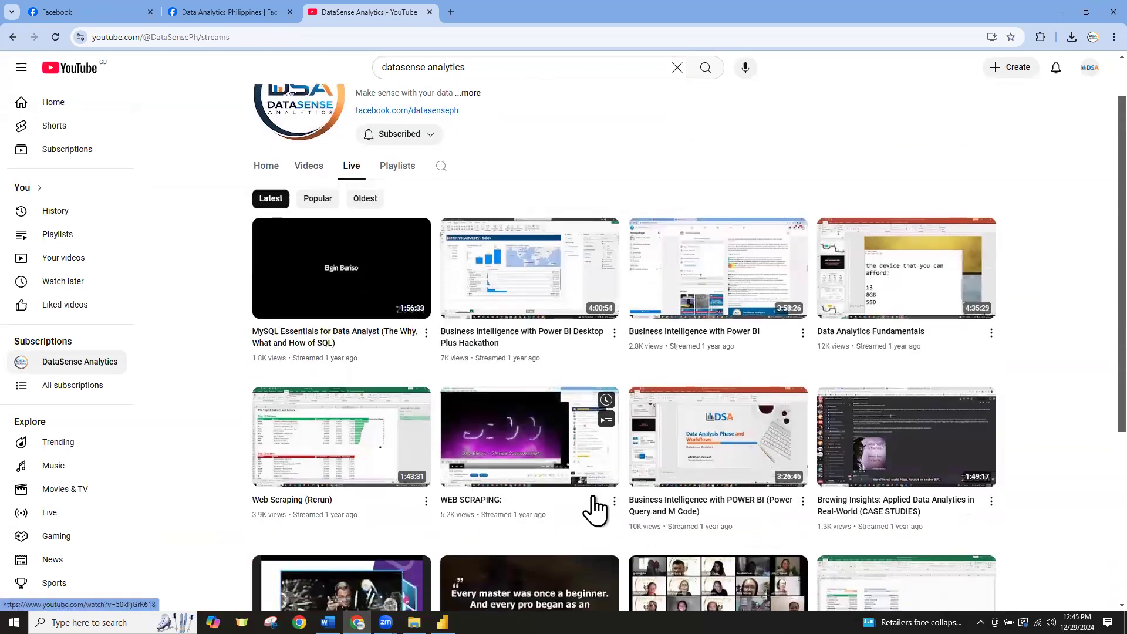
mouse_move(574, 265)
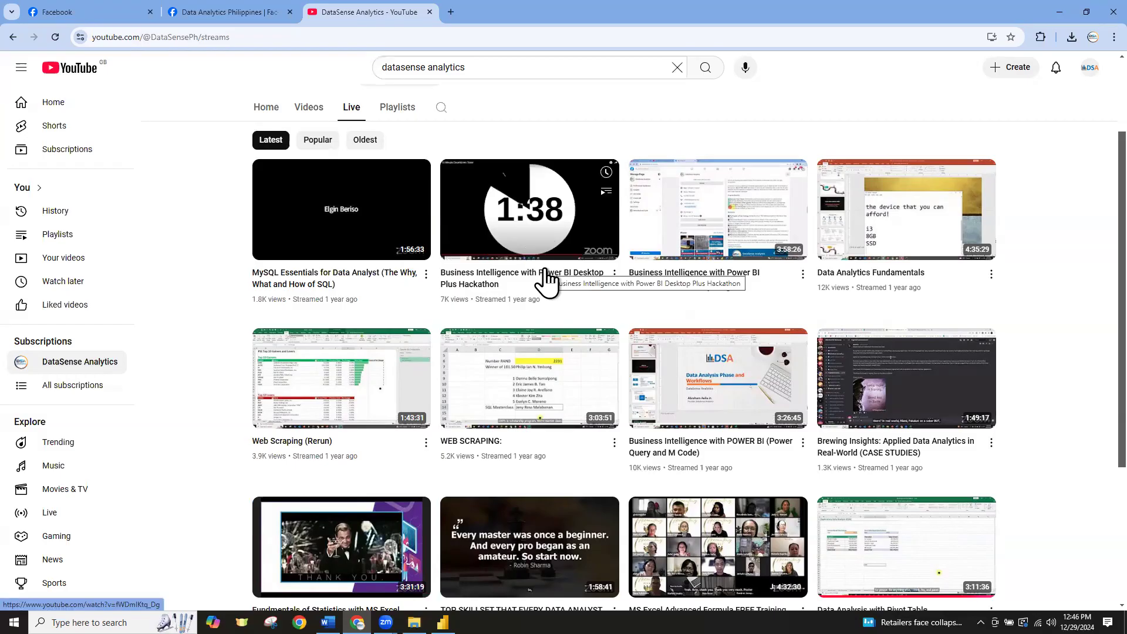
mouse_move(728, 243)
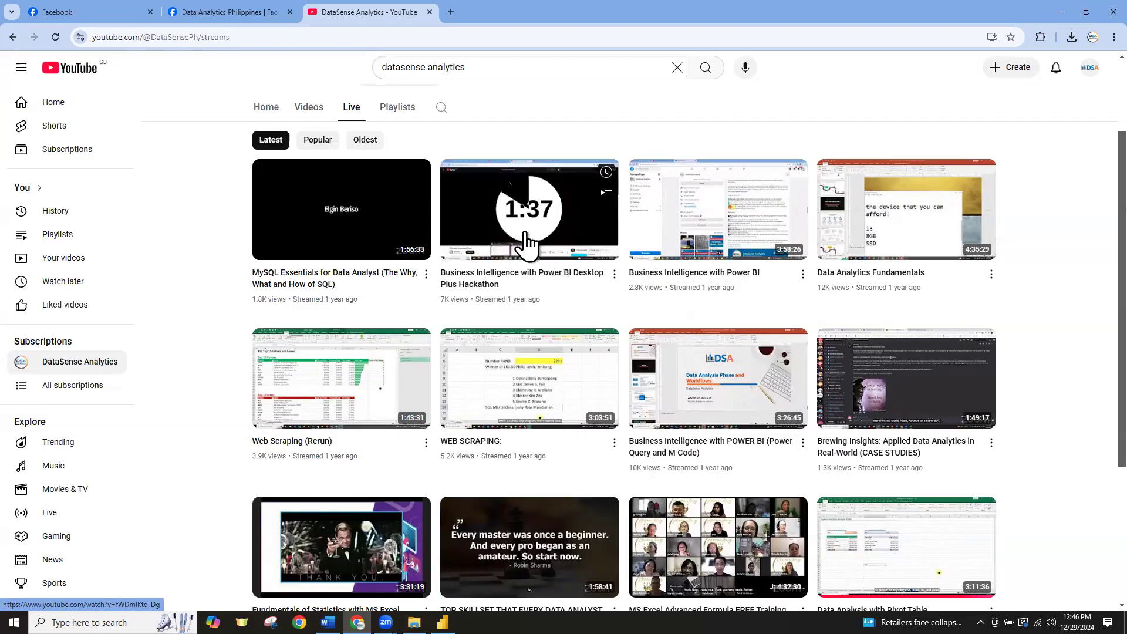
left_click(429, 11)
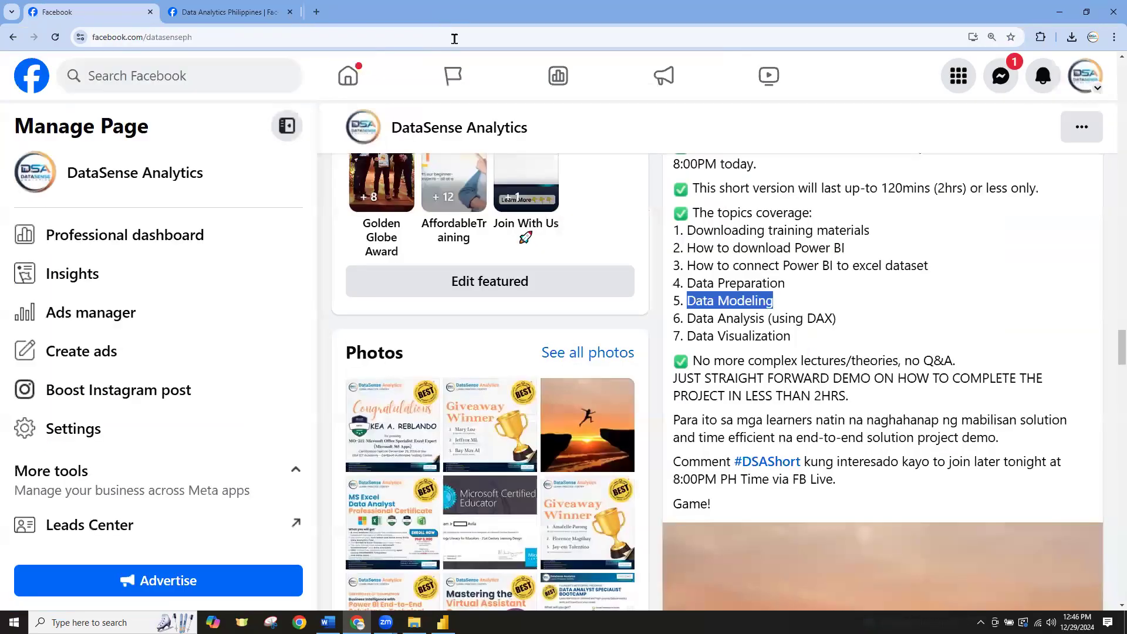
left_click(443, 622)
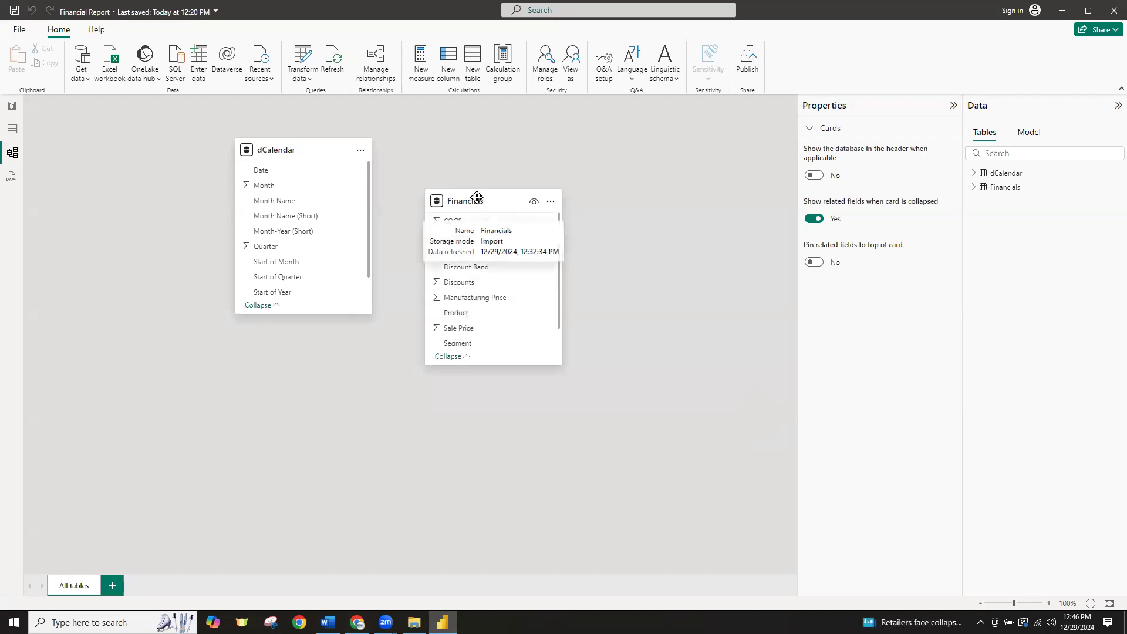
Move the Financials table slightly further away from dCalendar in the model diagram
left_click_drag(484, 208, 498, 209)
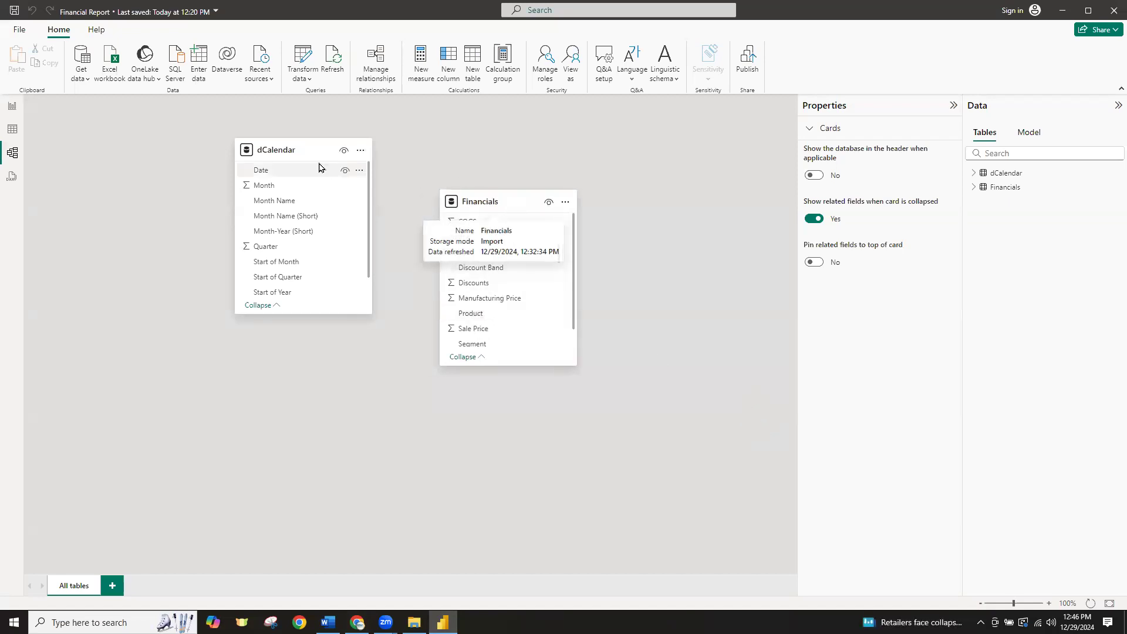
left_click(292, 147)
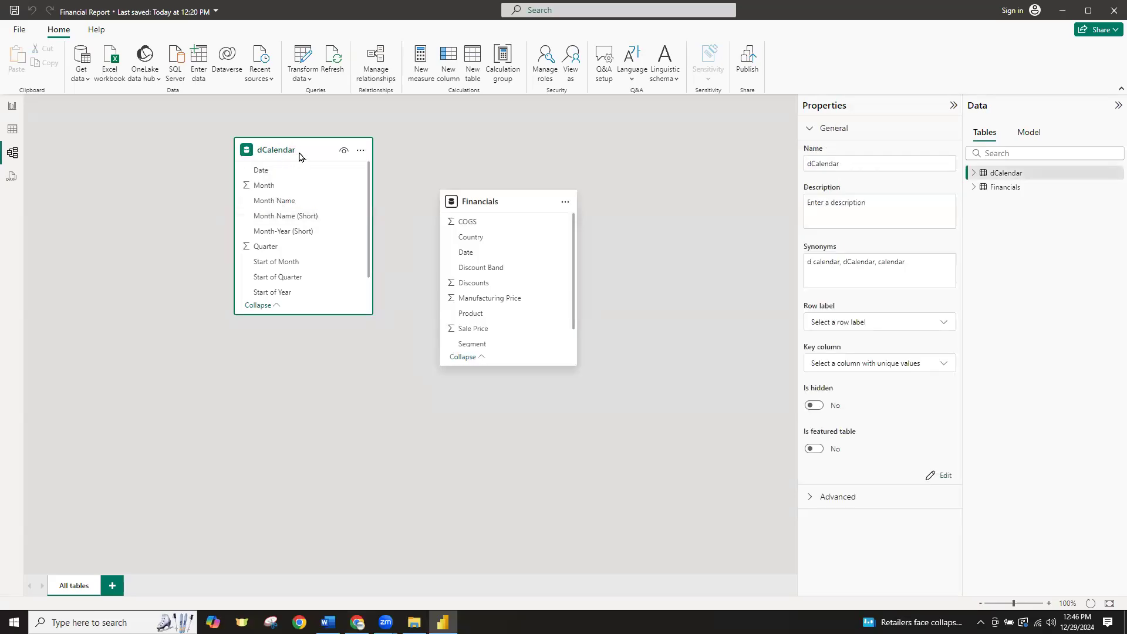
left_click(496, 200)
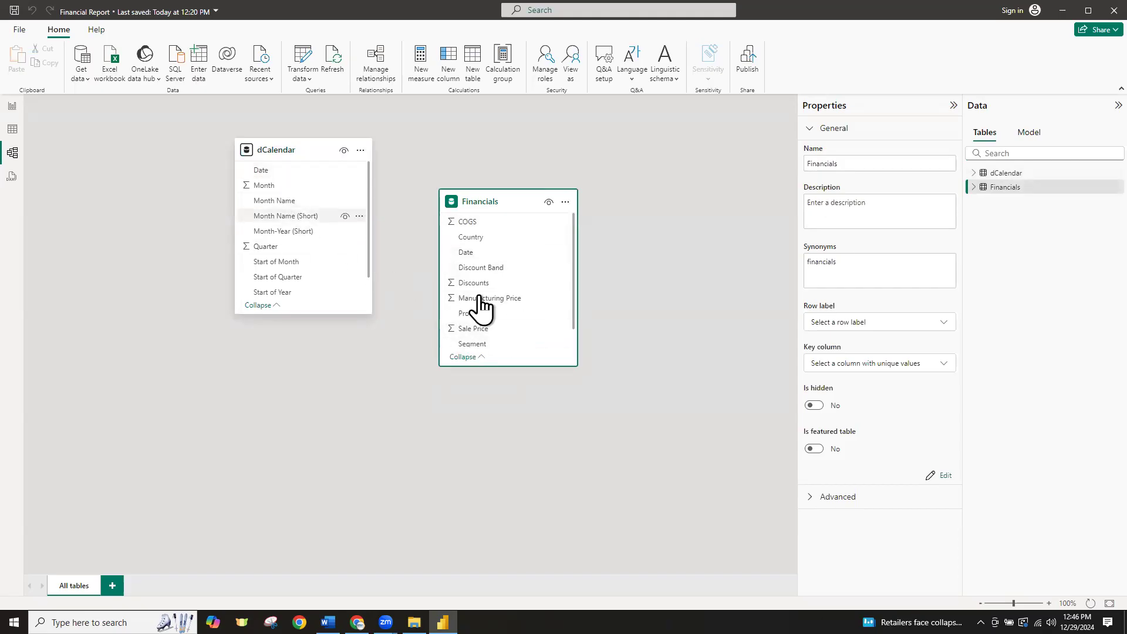
Create an active one-to-many relationship from dCalendar's Date to Financials' Date with single cross-filter direction
left_click(270, 174)
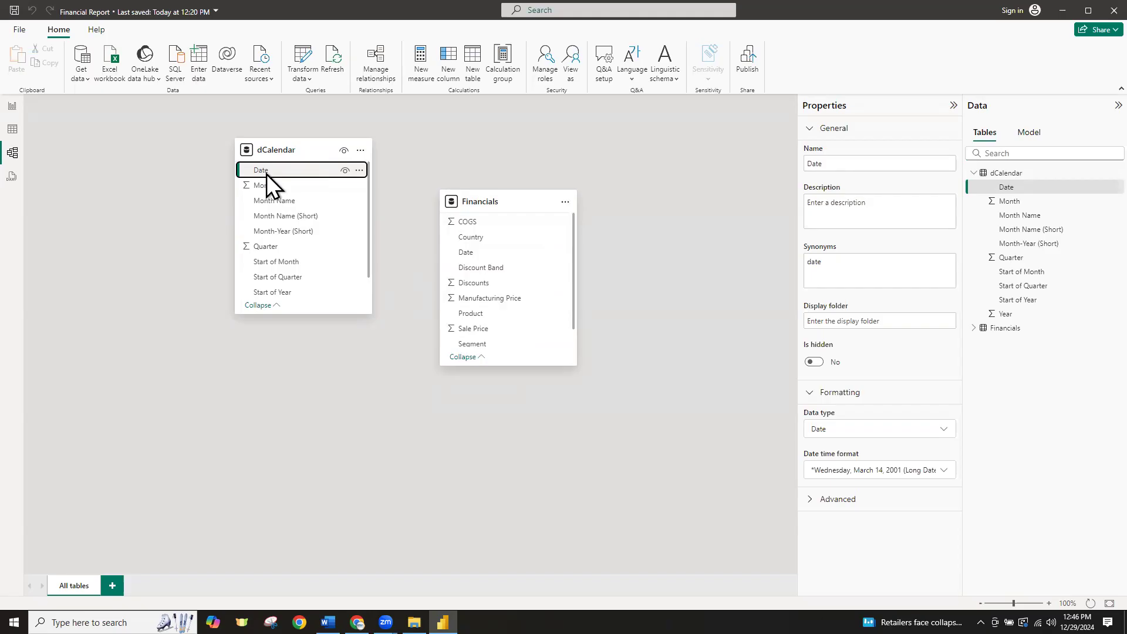
left_click(465, 254)
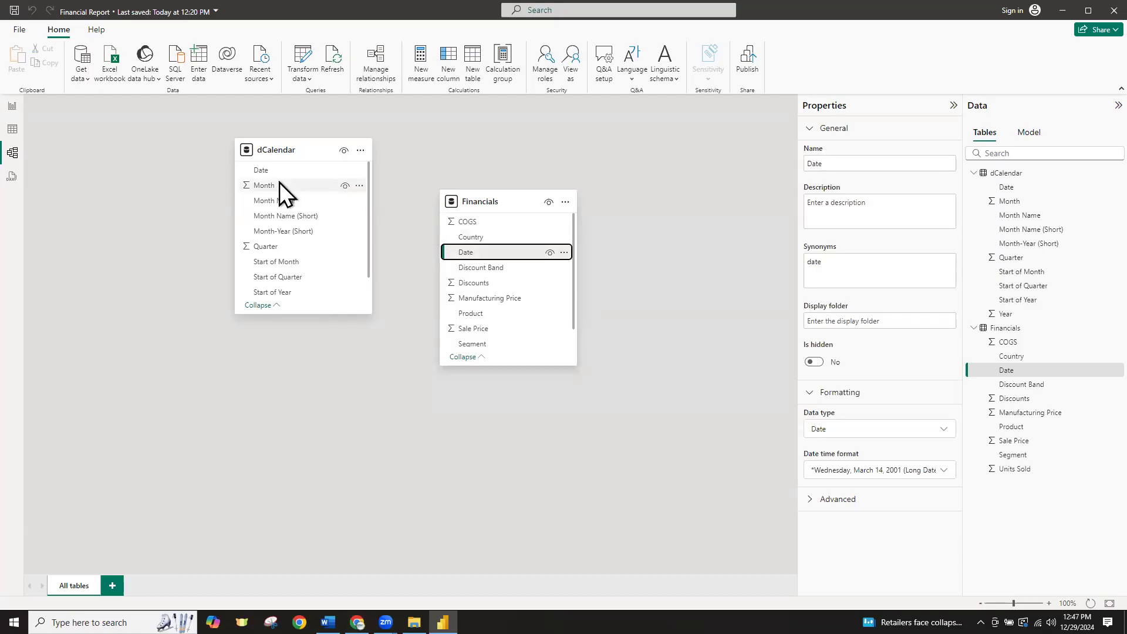
left_click(261, 171)
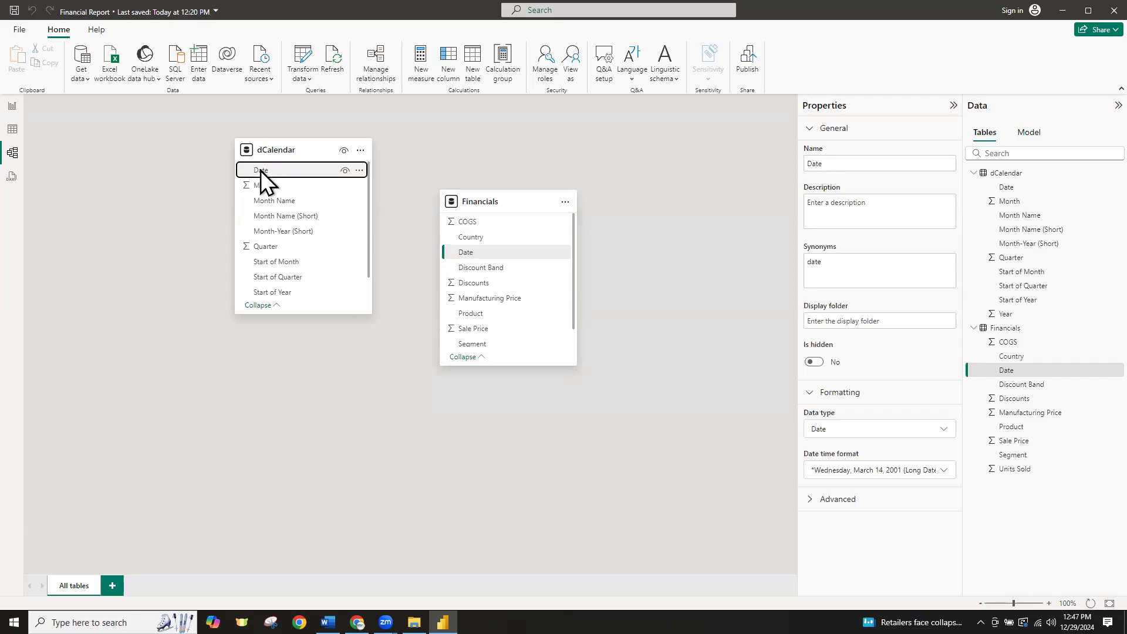
left_click_drag(261, 171, 479, 256)
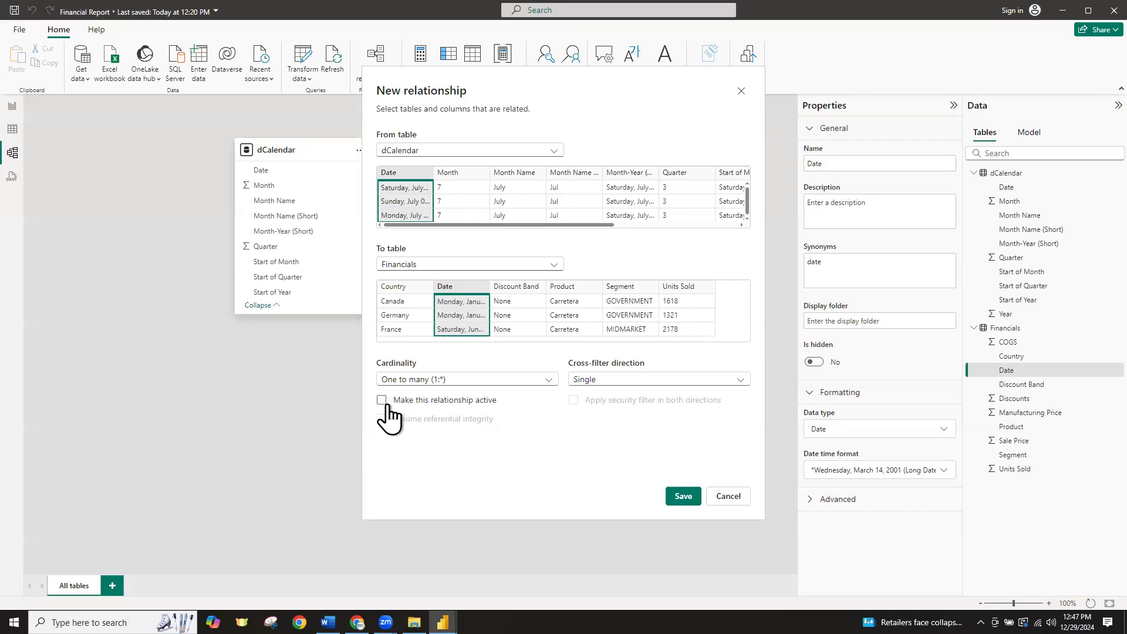
left_click(383, 401)
left_click(681, 497)
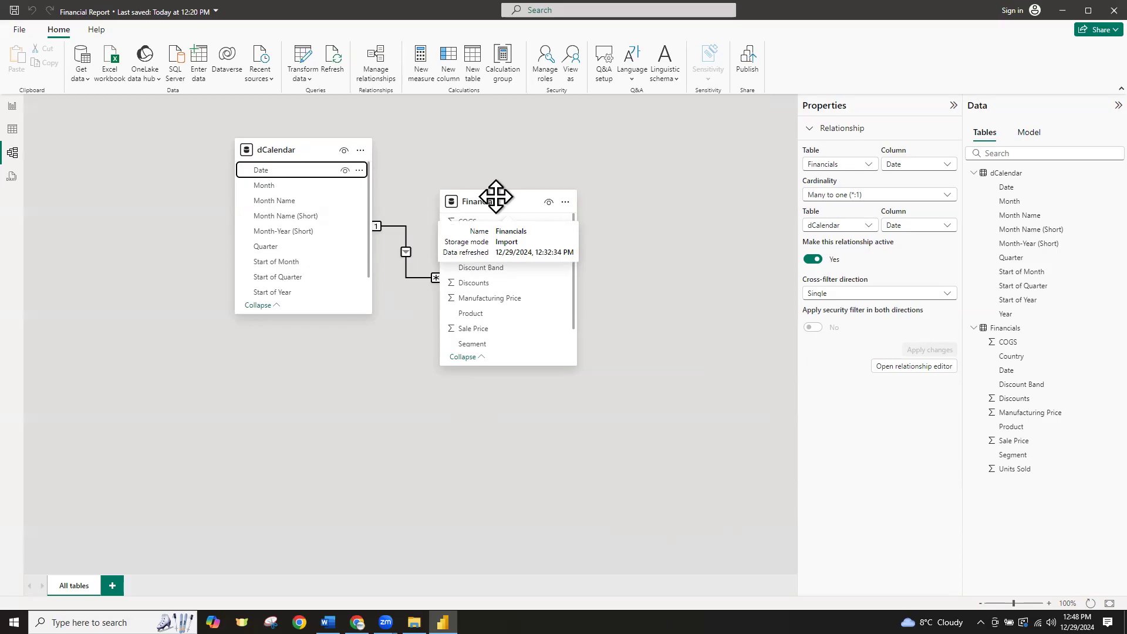
Check the Year and Units Sold table visual on Page 1 against the model relationship and delete the visual
left_click(12, 109)
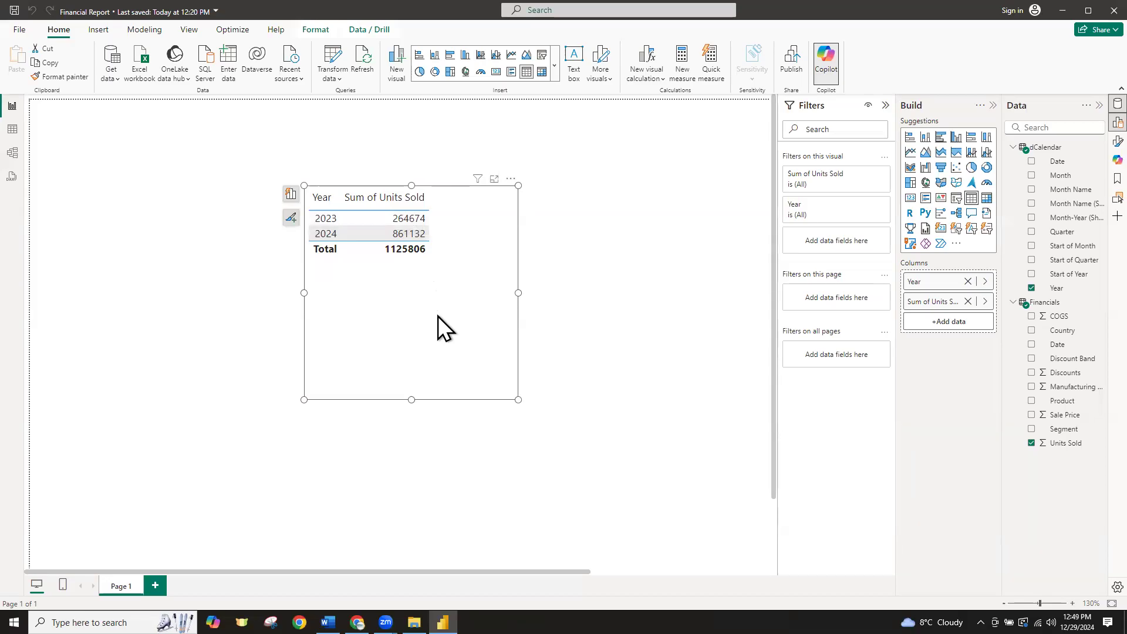
left_click(12, 153)
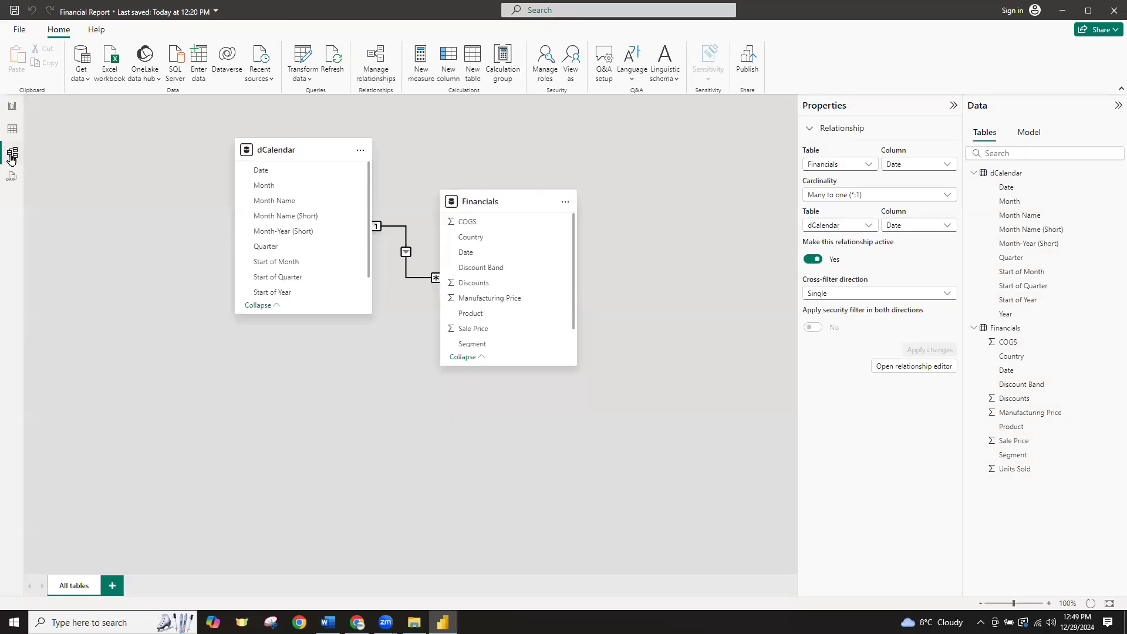
left_click(13, 108)
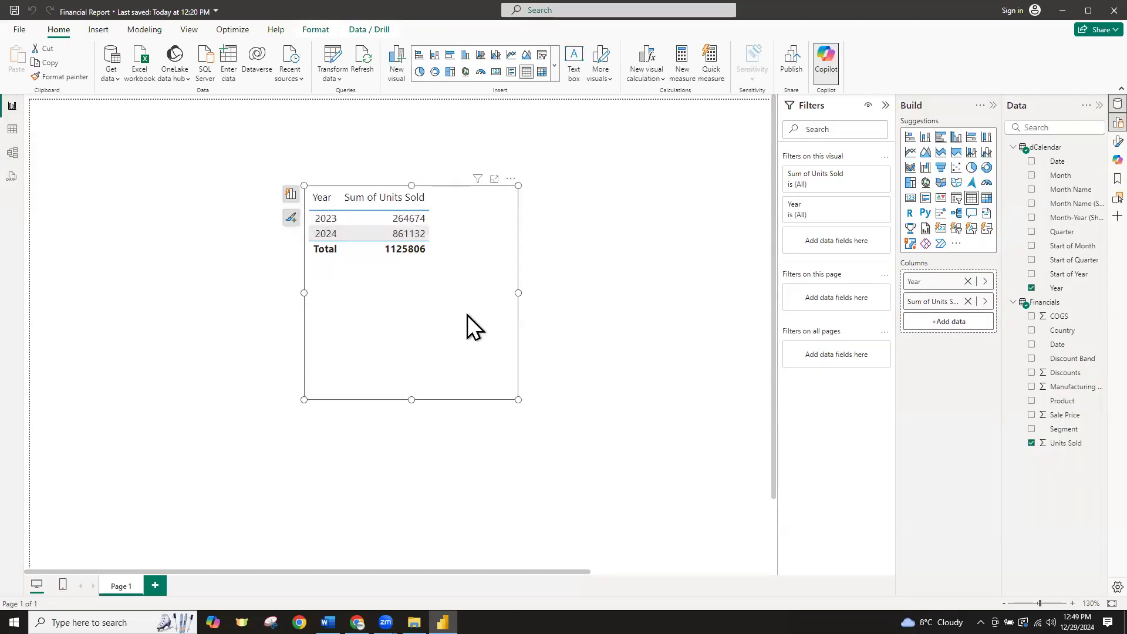
key("Delete")
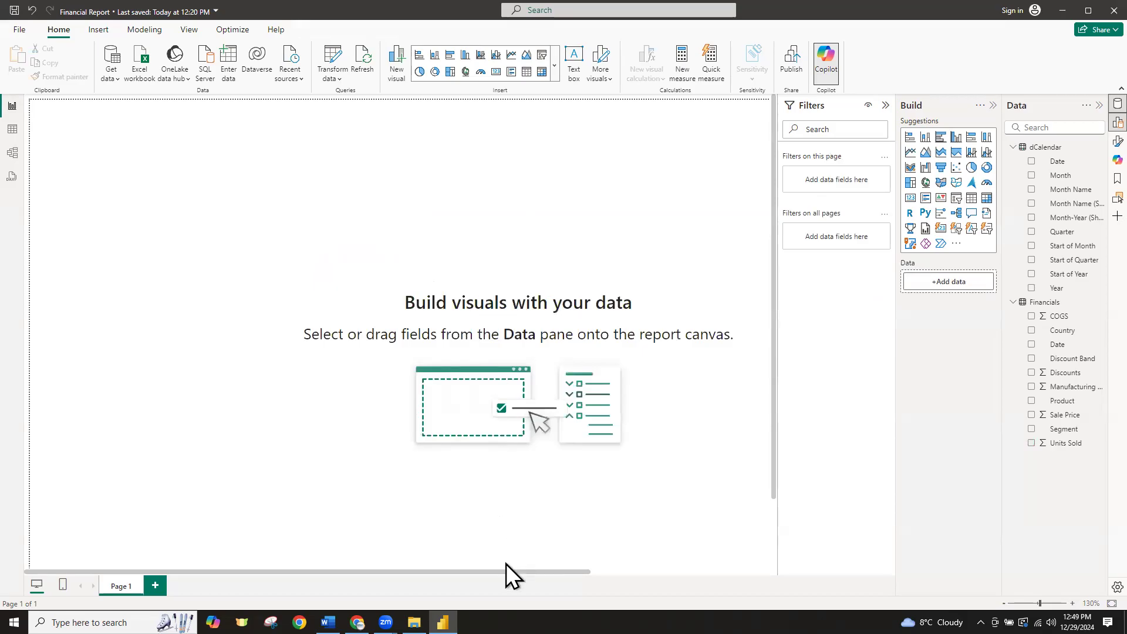
left_click_drag(506, 571, 655, 574)
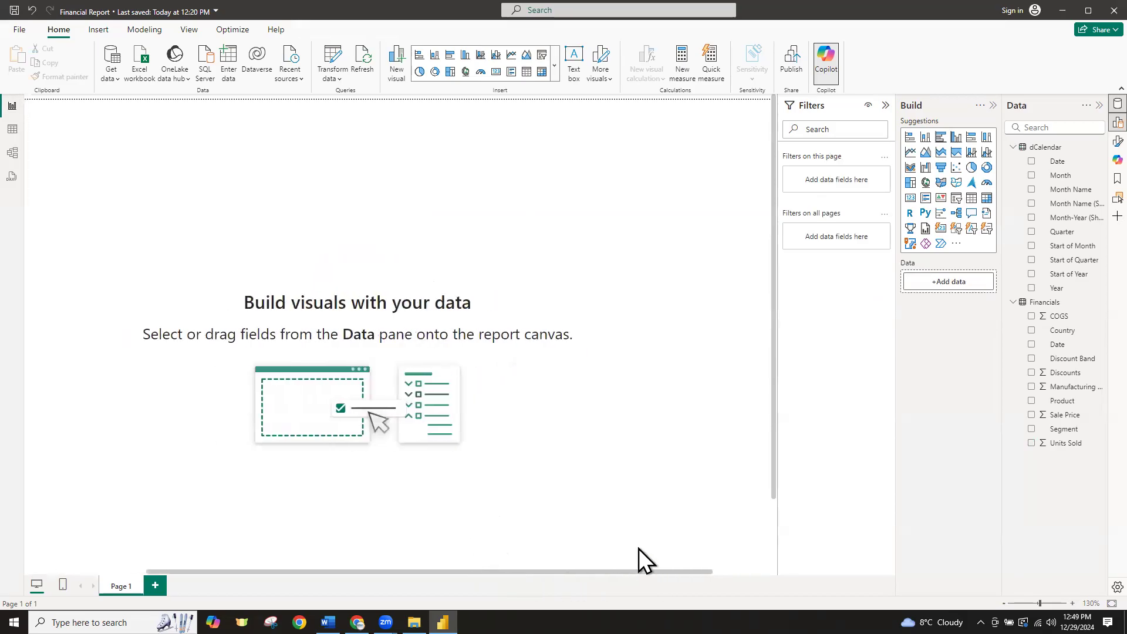
scroll(606, 455, "down", 2)
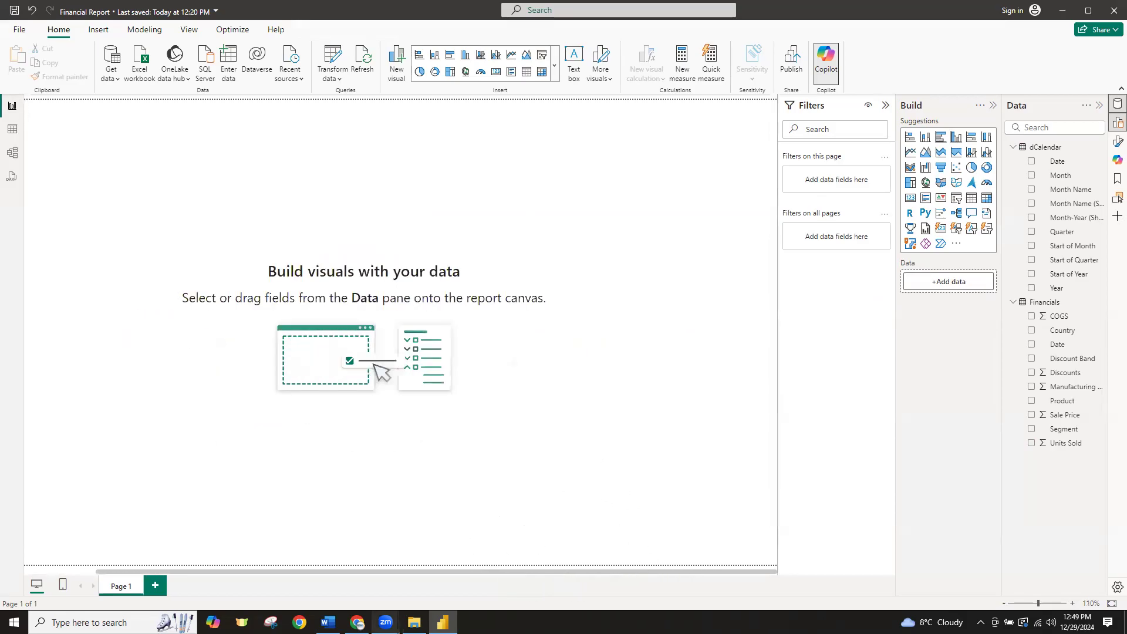
Switch to Chrome and review the Data Analysis (using DAX) and Data Visualization topics in the DataSense Analytics Facebook post
left_click(358, 622)
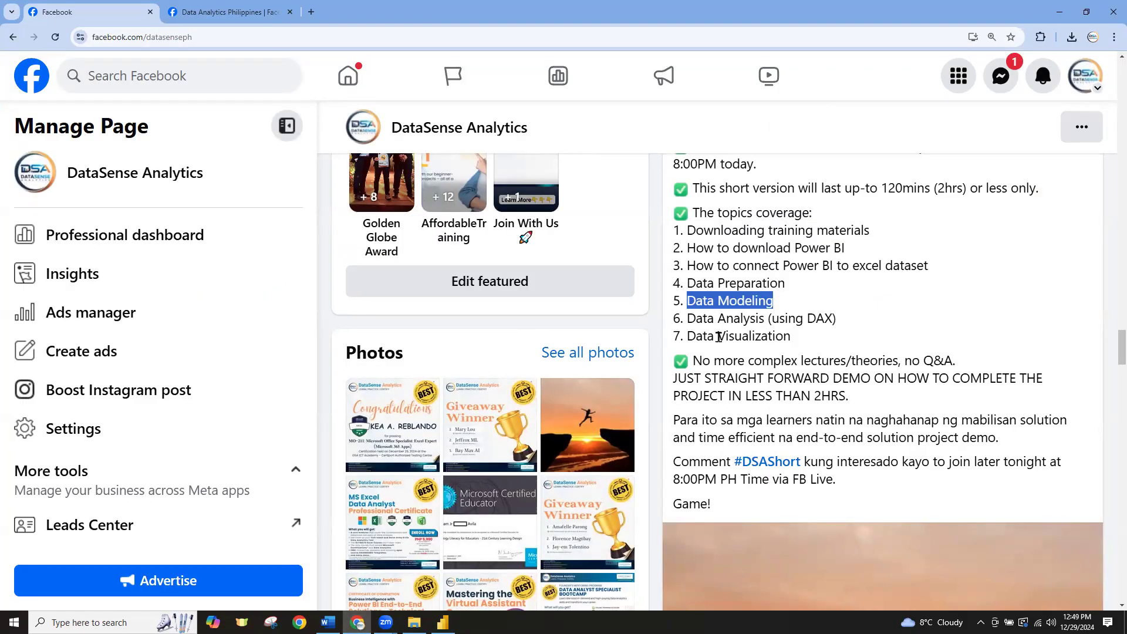
left_click_drag(801, 345, 676, 323)
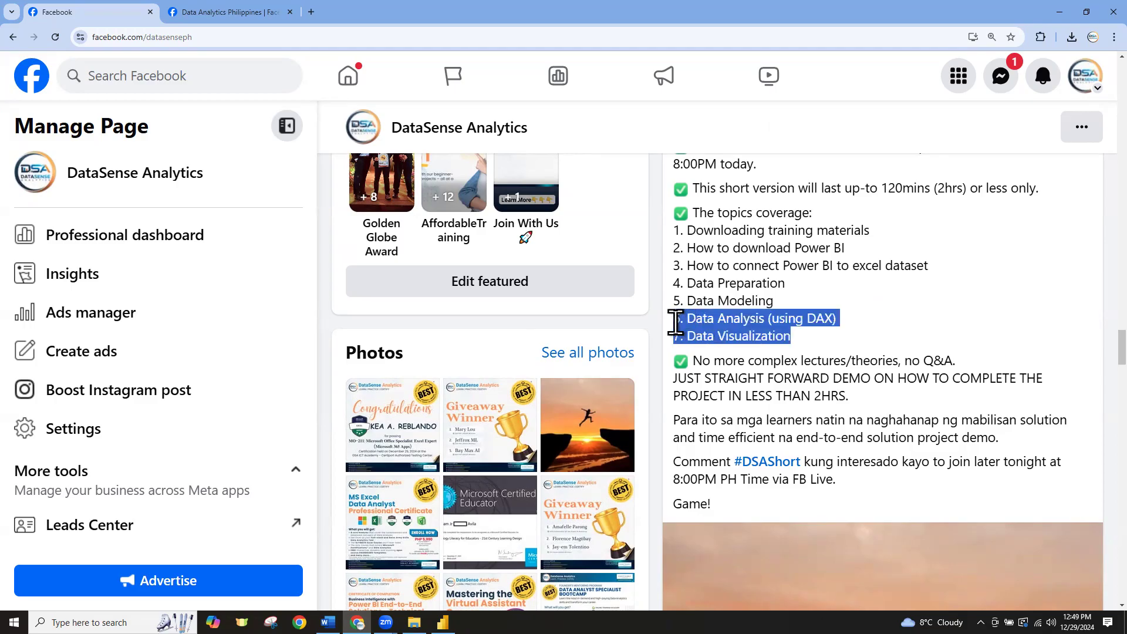
left_click(802, 336)
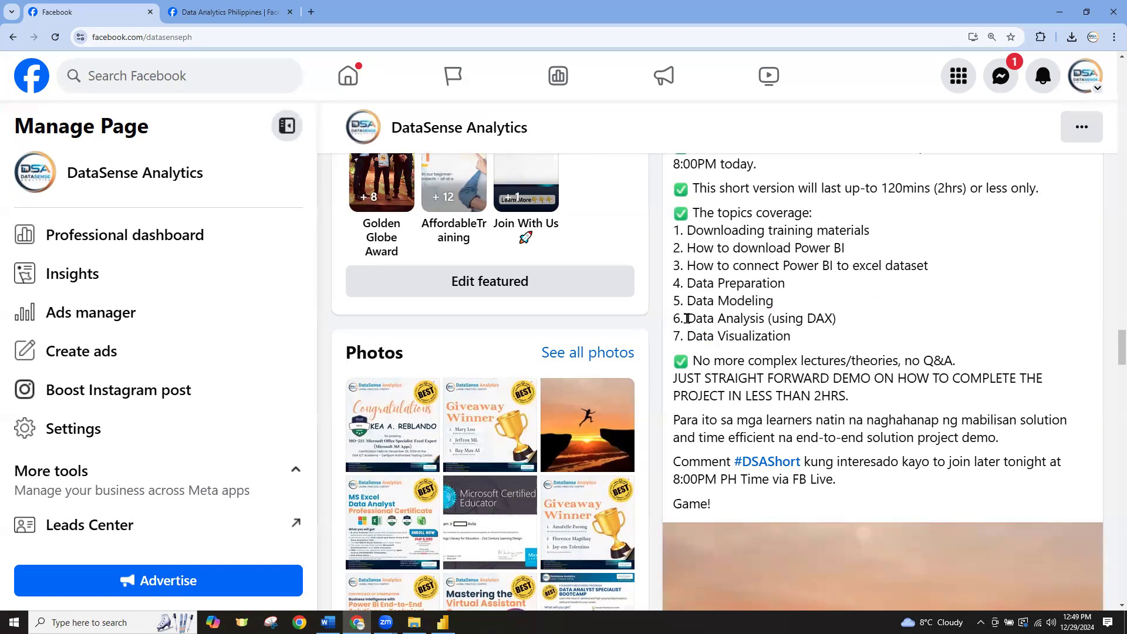
left_click_drag(674, 317, 808, 345)
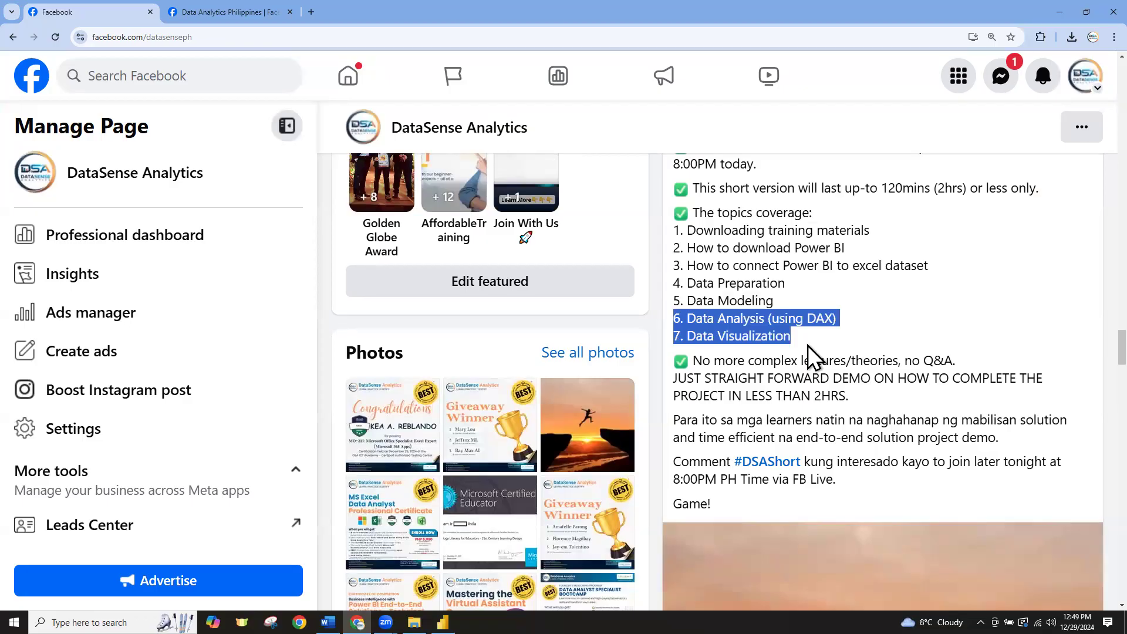
left_click(808, 345)
left_click_drag(685, 322, 854, 334)
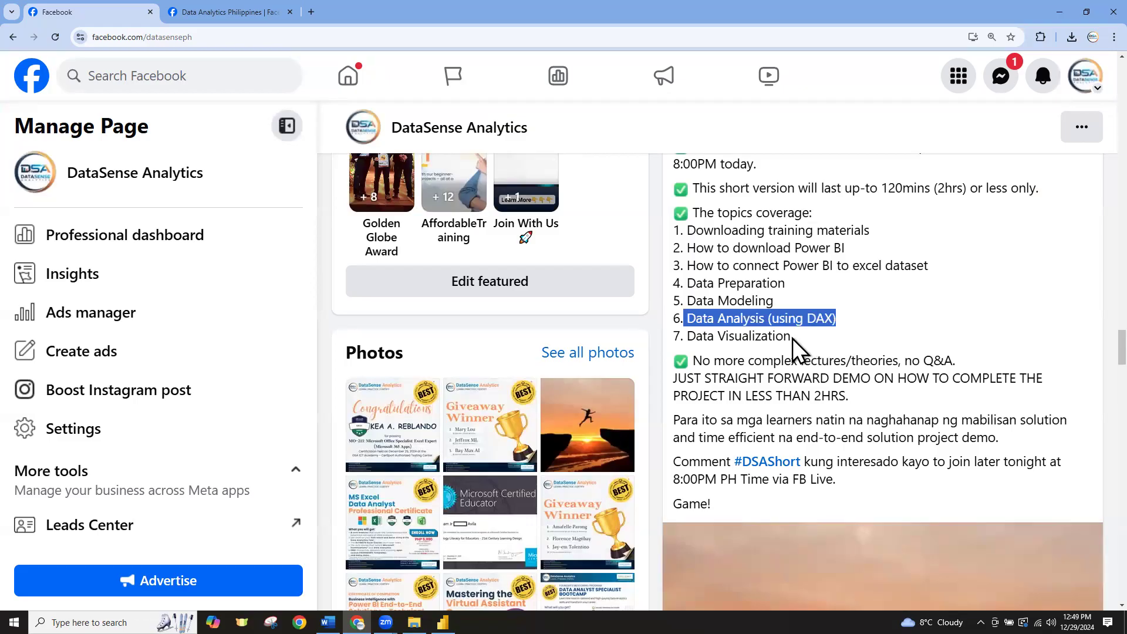
left_click_drag(794, 338, 674, 338)
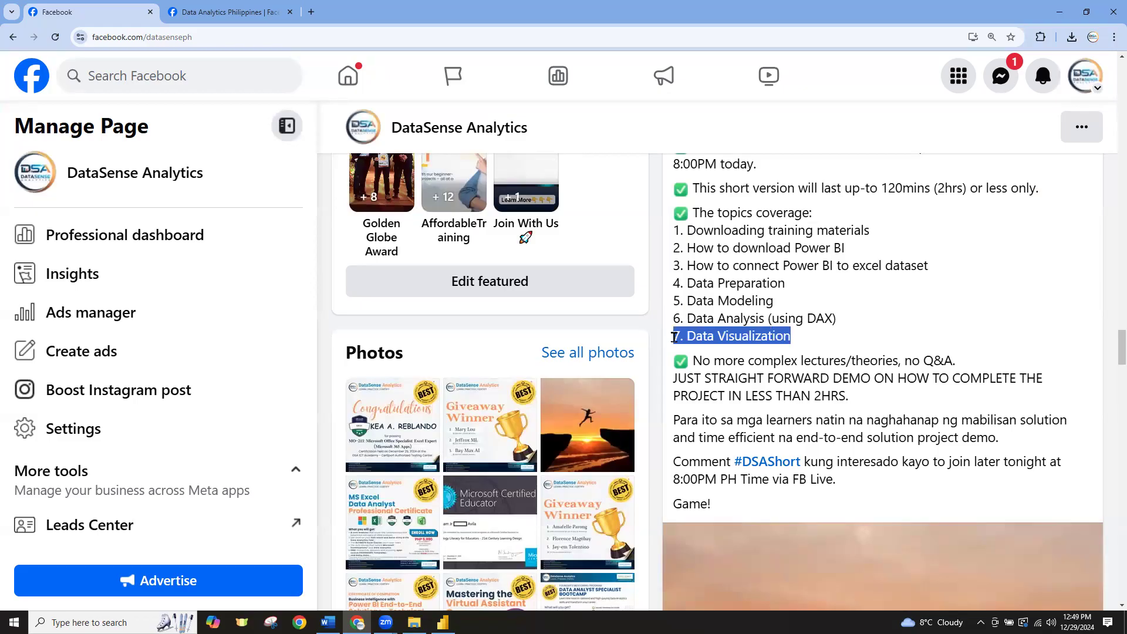
left_click(711, 338)
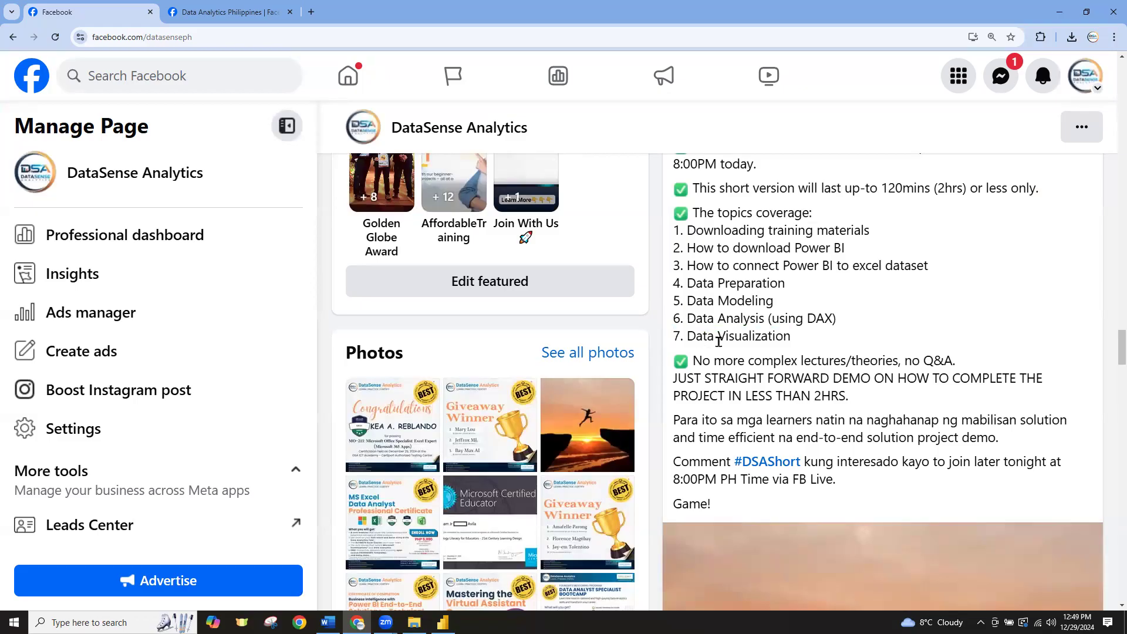
left_click_drag(840, 320, 676, 320)
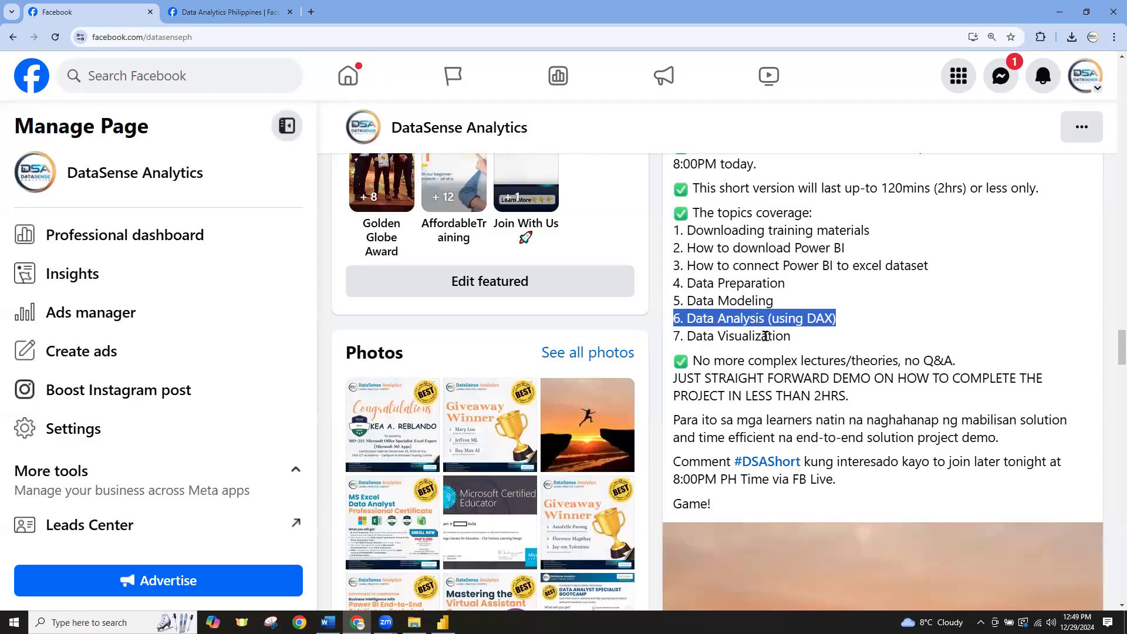
left_click_drag(794, 338, 676, 324)
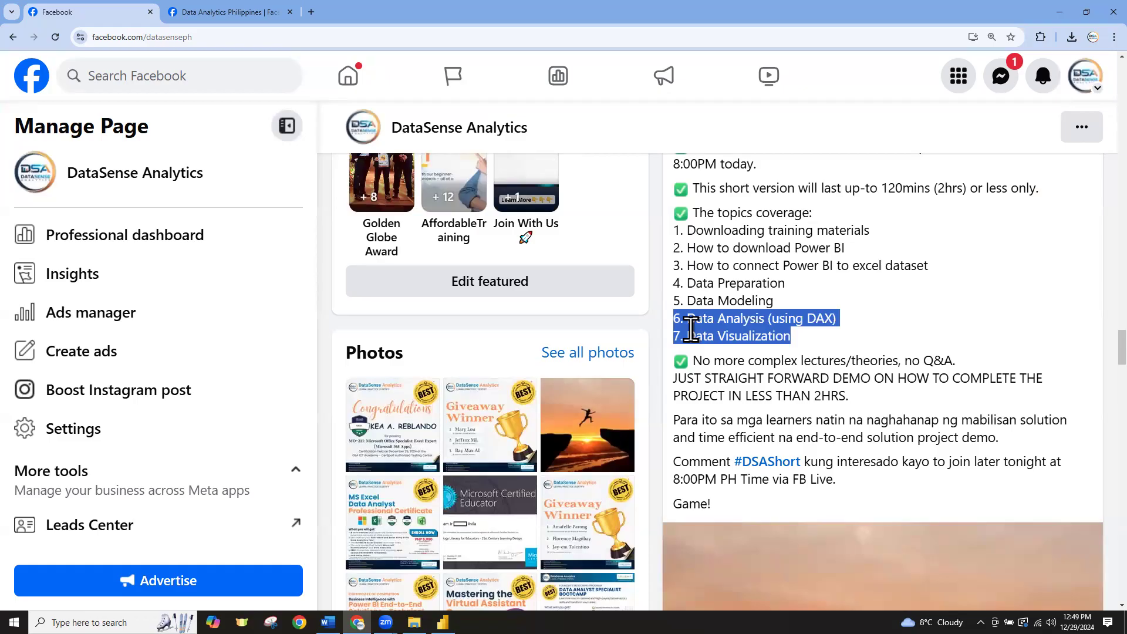
left_click(691, 335)
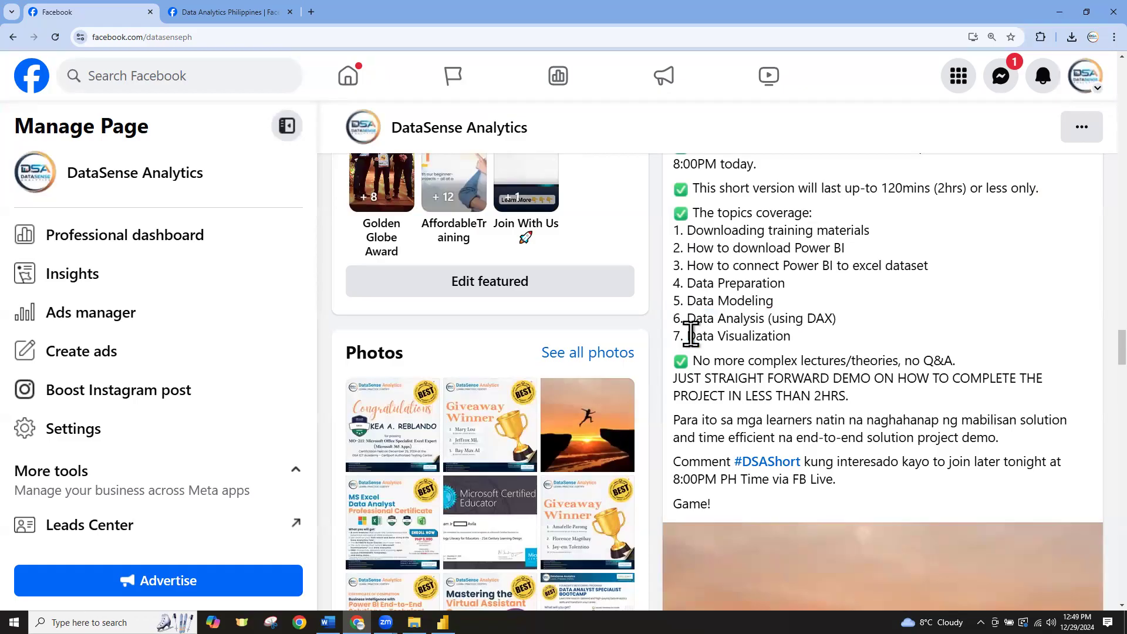
left_click_drag(837, 318, 673, 322)
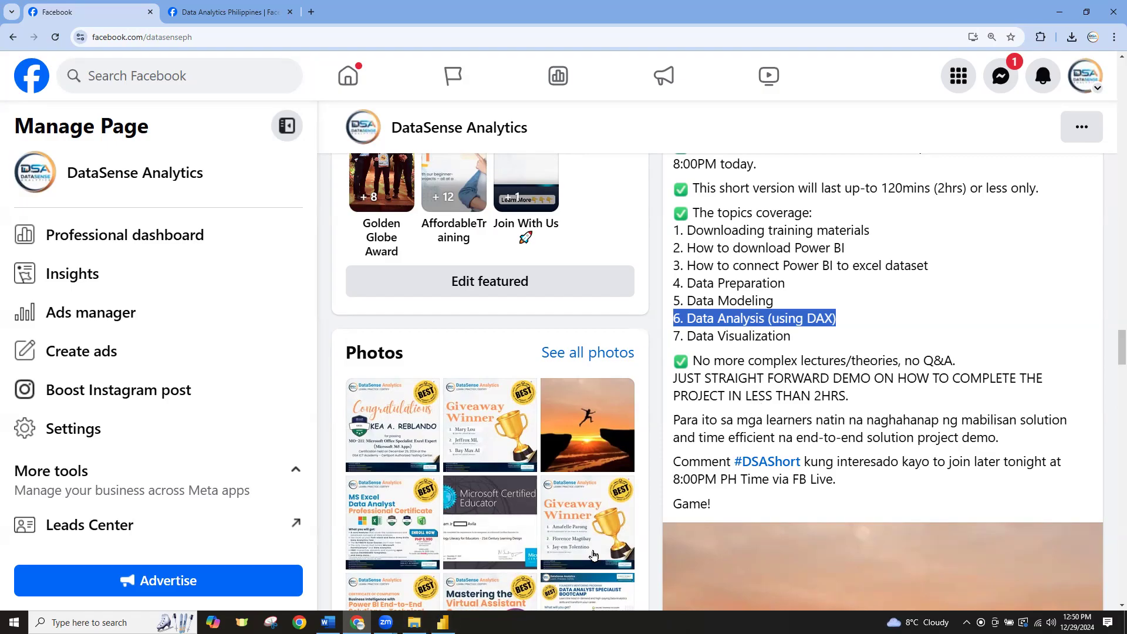
Open the Financial Report Email PDF from the Dataset folder in File Explorer and read through its Task Details
left_click(414, 623)
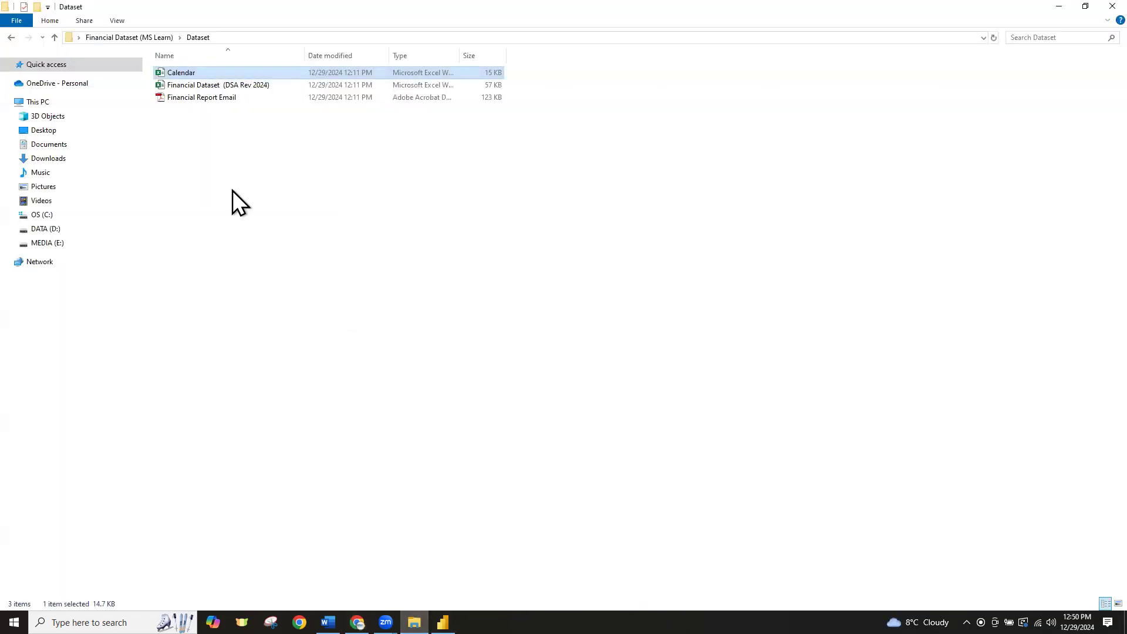
double_click(206, 98)
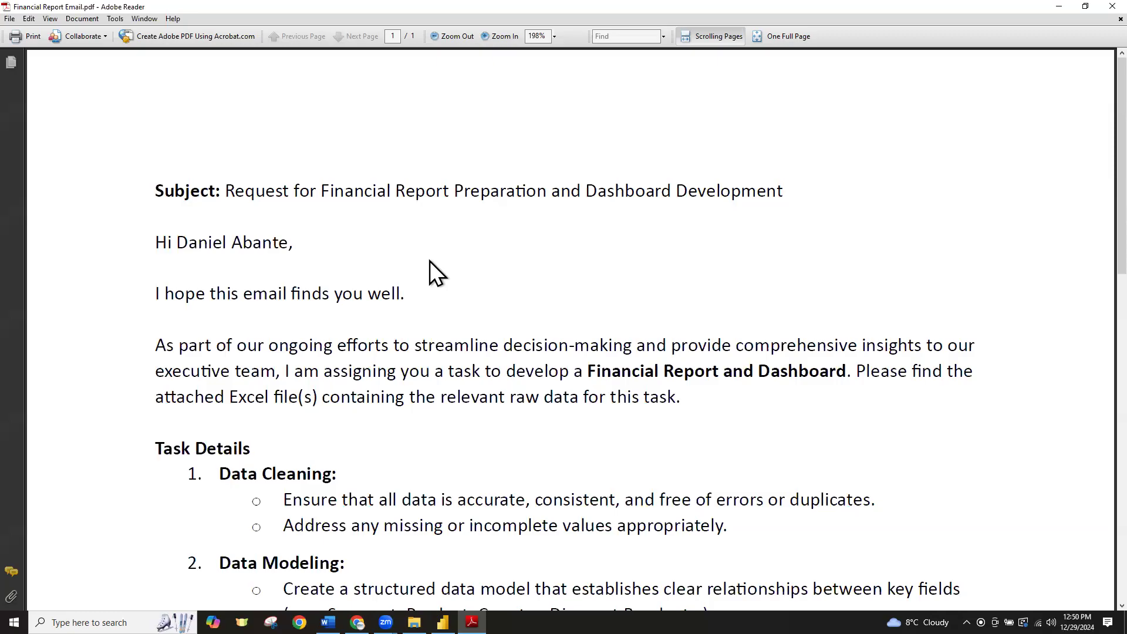
scroll(430, 261, "down", 4)
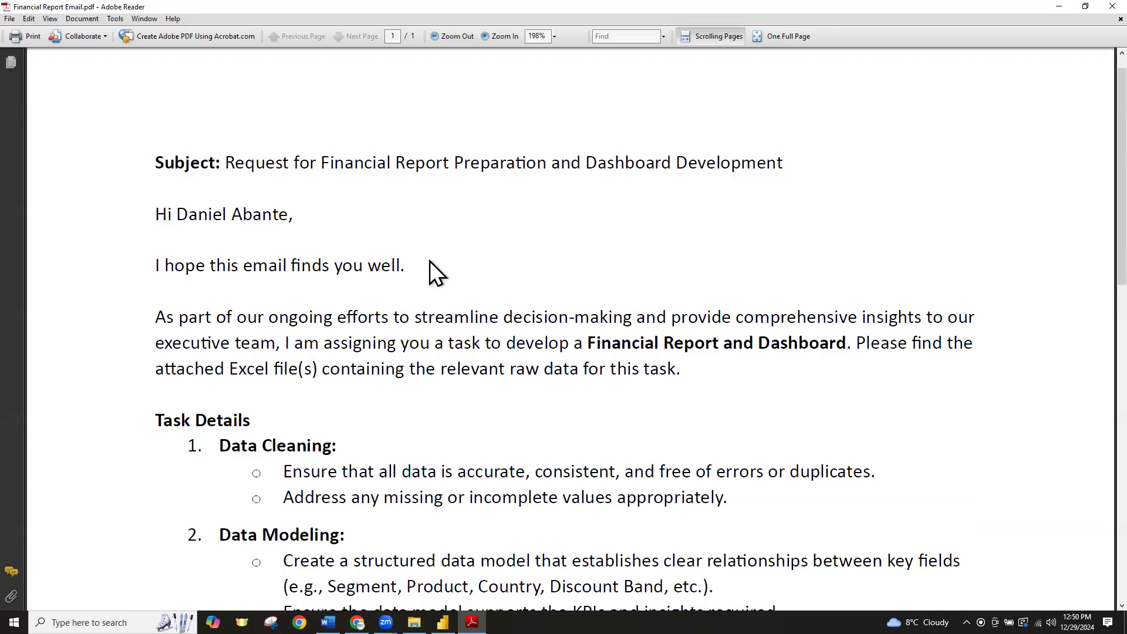
scroll(429, 259, "down", 1)
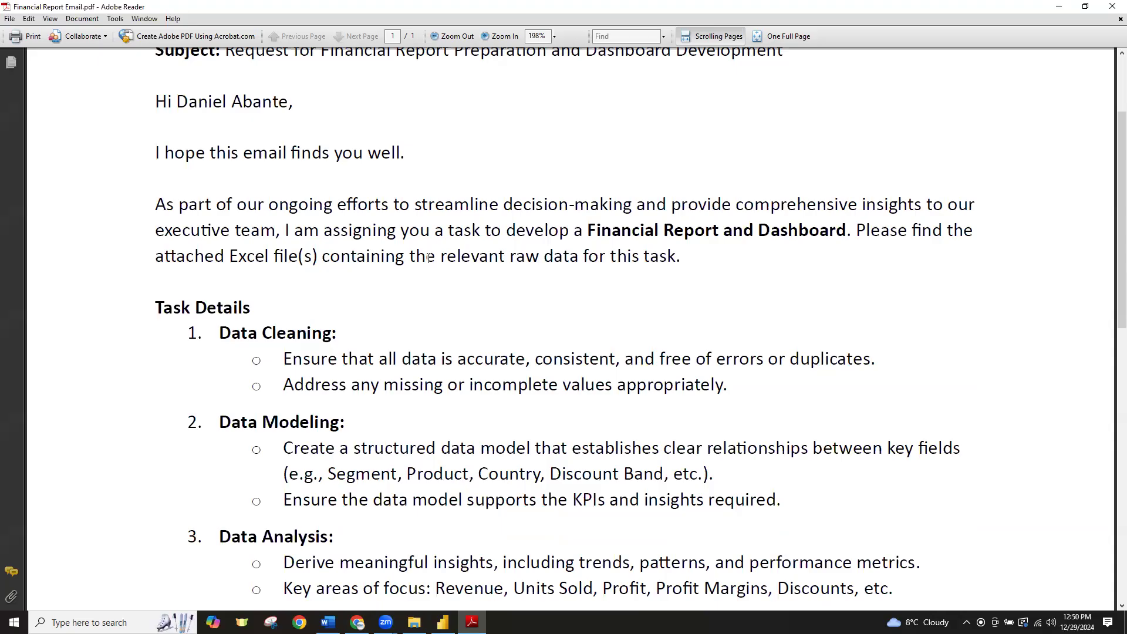
scroll(430, 258, "down", 1)
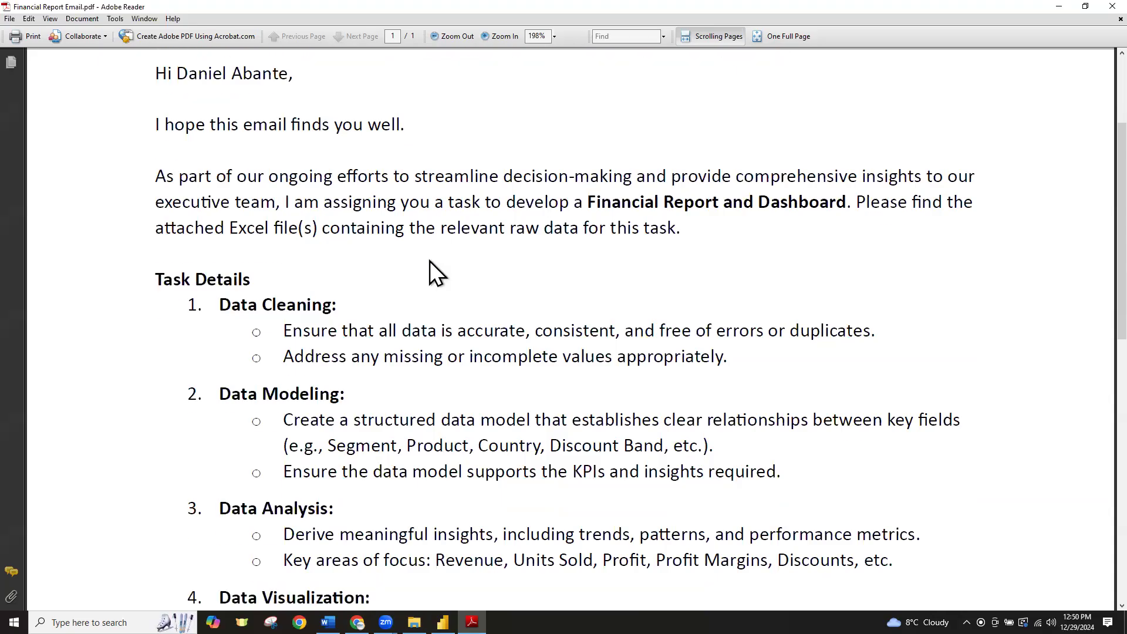
scroll(429, 258, "down", 2)
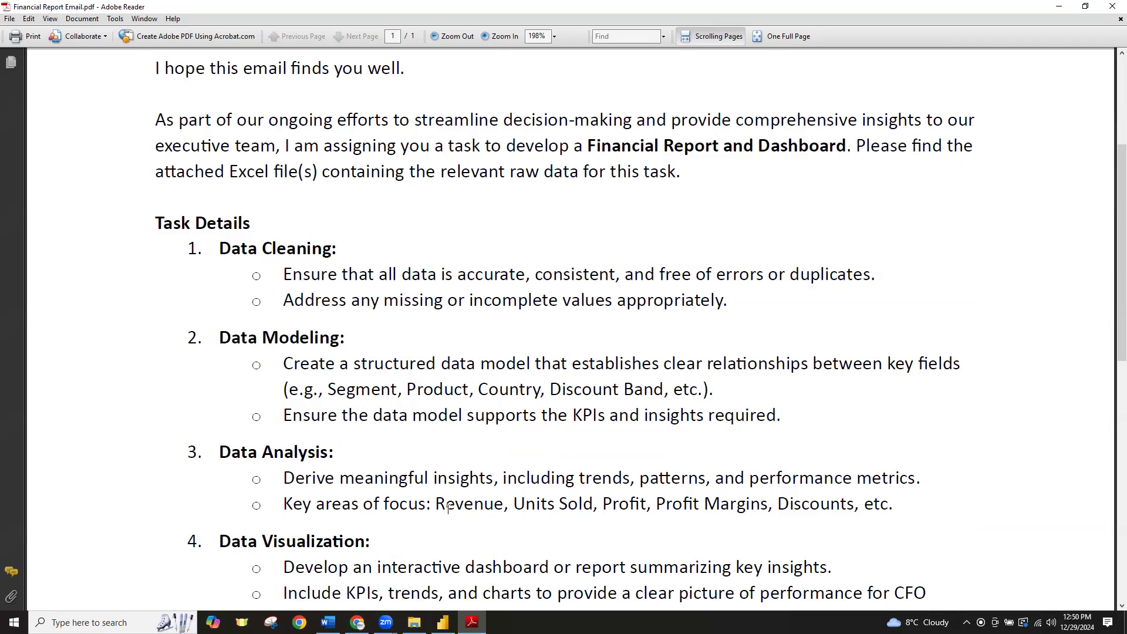
Examine the Data Analysis requirements and the Data Modeling key fields in the email, then minimize the PDF
left_click_drag(446, 505, 495, 521)
left_click_drag(514, 505, 863, 503)
left_click(626, 506)
double_click(625, 506)
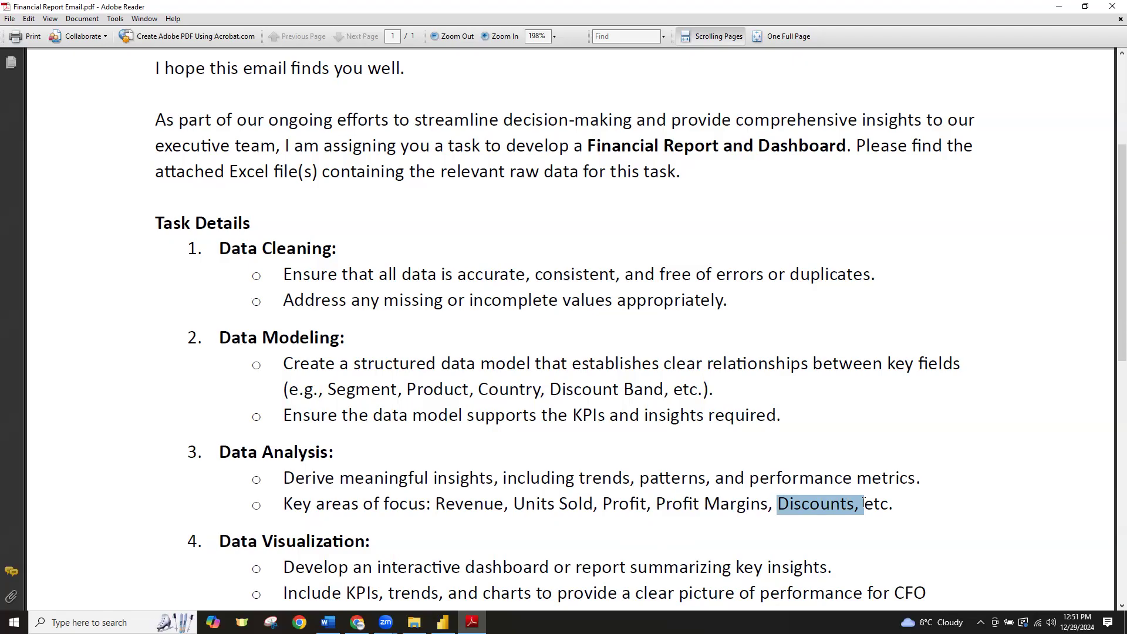
left_click(642, 506)
scroll(637, 505, "down", 1)
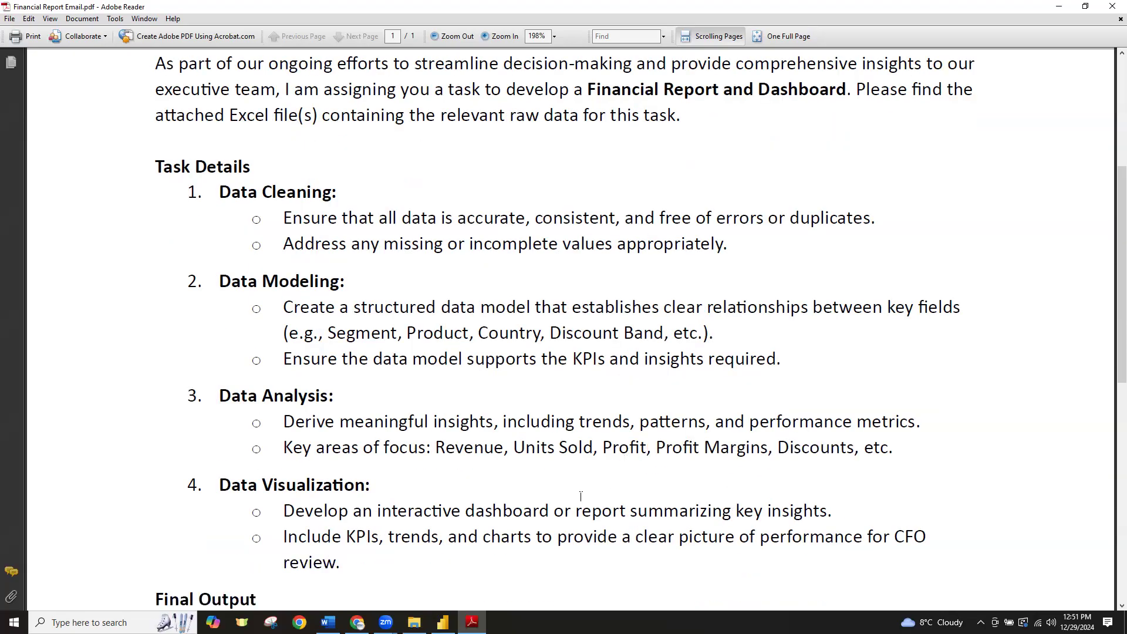
left_click_drag(506, 422, 576, 420)
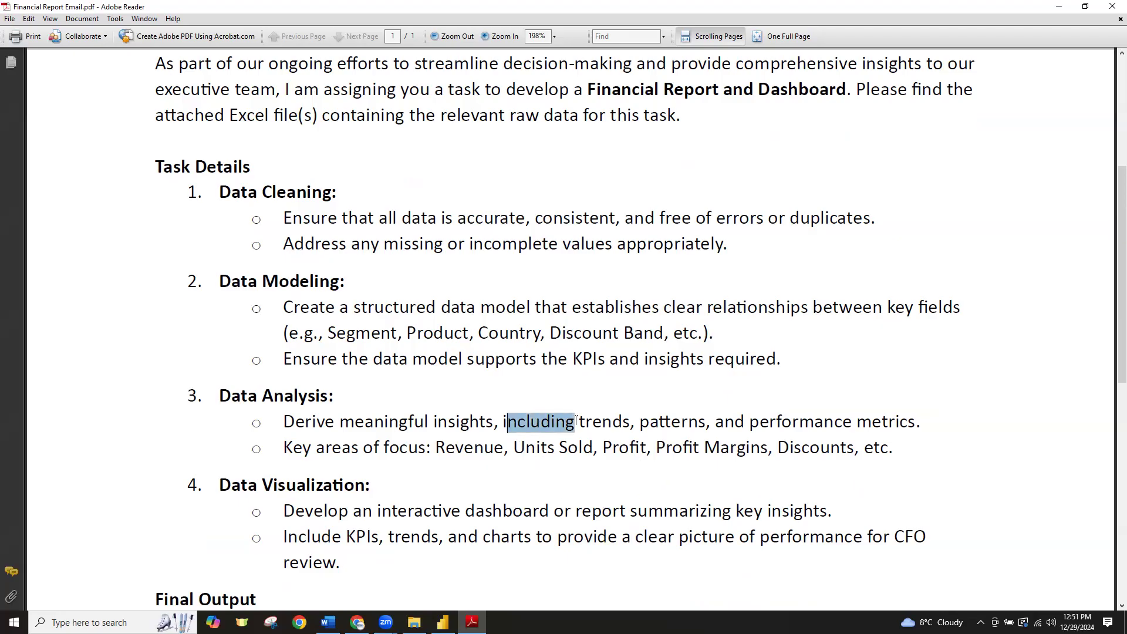
left_click_drag(711, 423, 433, 423)
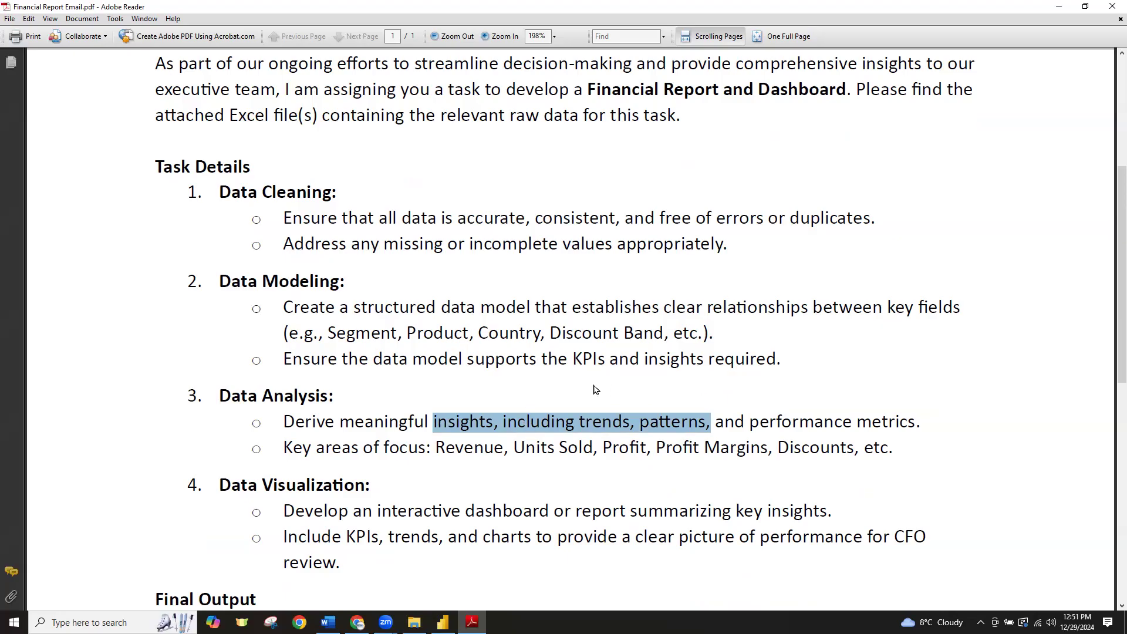
left_click_drag(433, 334, 526, 343)
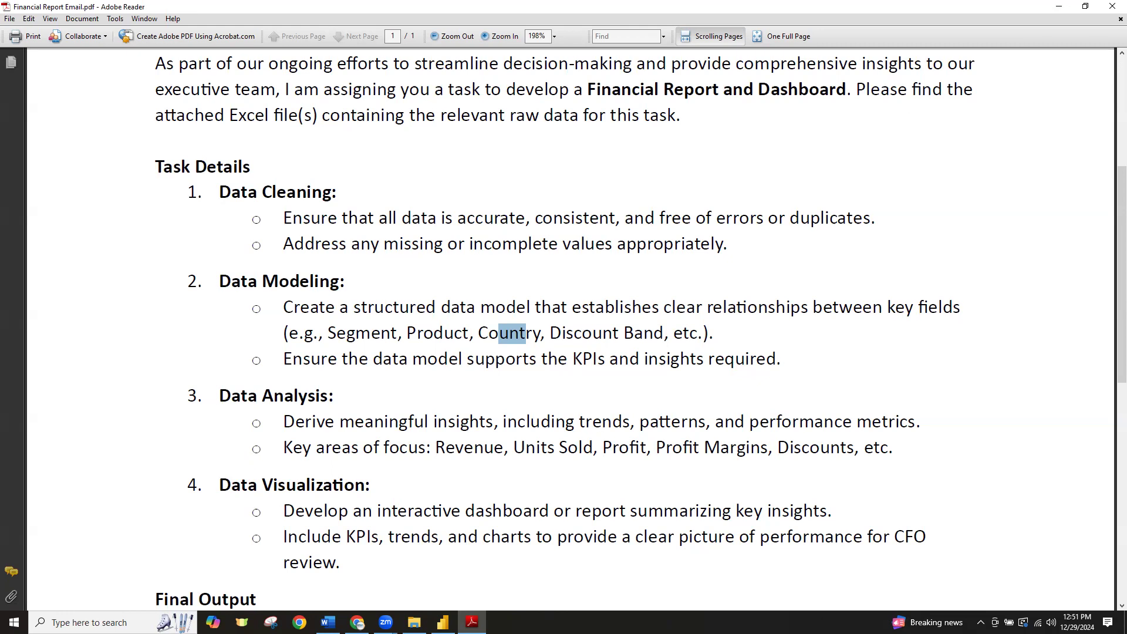
left_click(1059, 7)
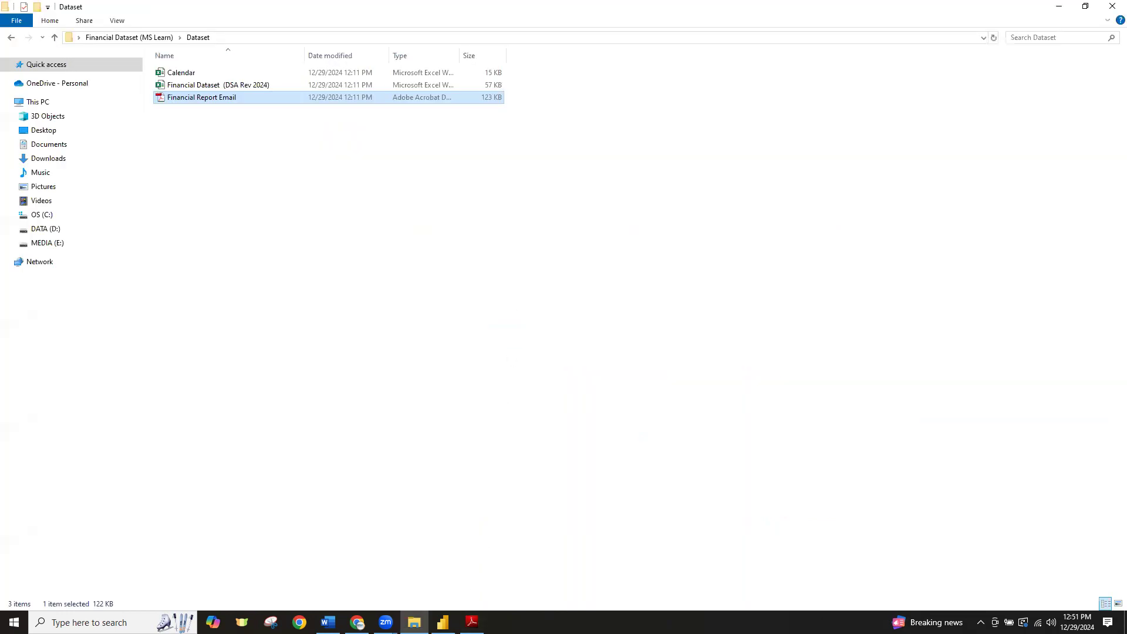
Switch to Power BI Desktop, insert a text box on Page 1, and resize it to a thin banner across the full page top
left_click(442, 621)
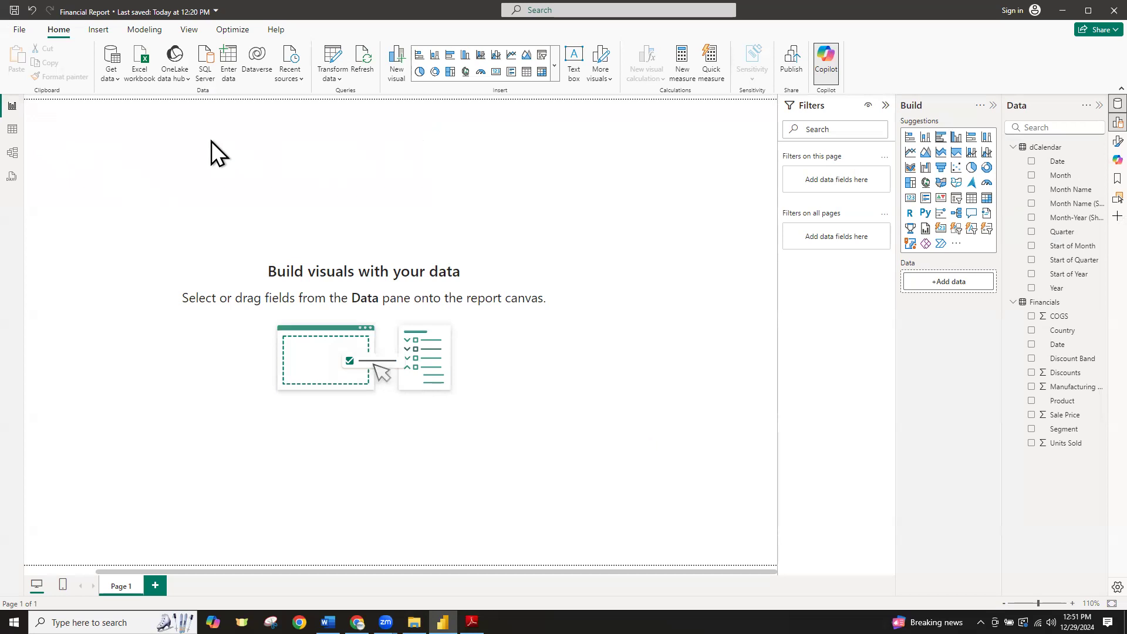
left_click(95, 29)
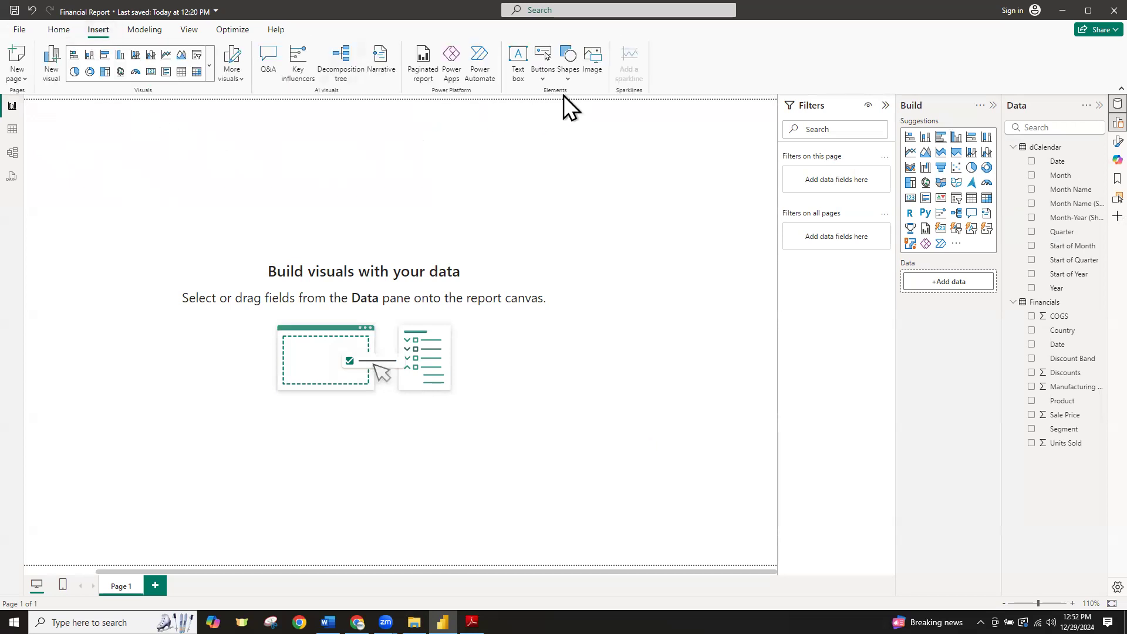
left_click(520, 58)
scroll(420, 445, "down", 1)
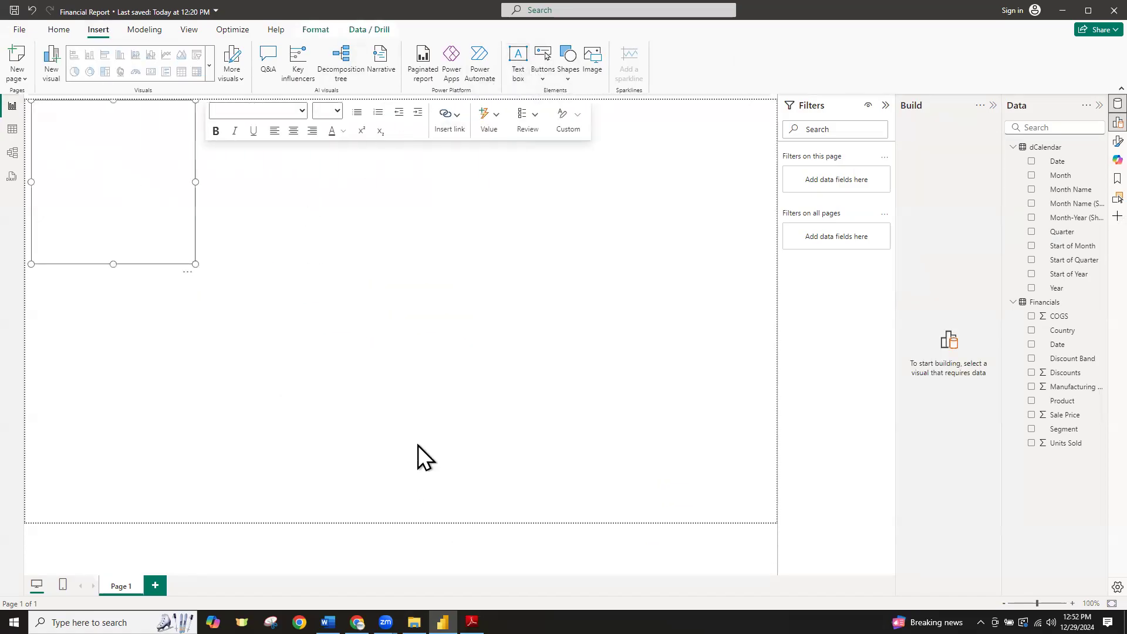
left_click(102, 134)
left_click_drag(136, 263, 100, 122)
left_click_drag(189, 112, 814, 133)
Enter "Financial Report" as the title in the banner text box
left_click(44, 106)
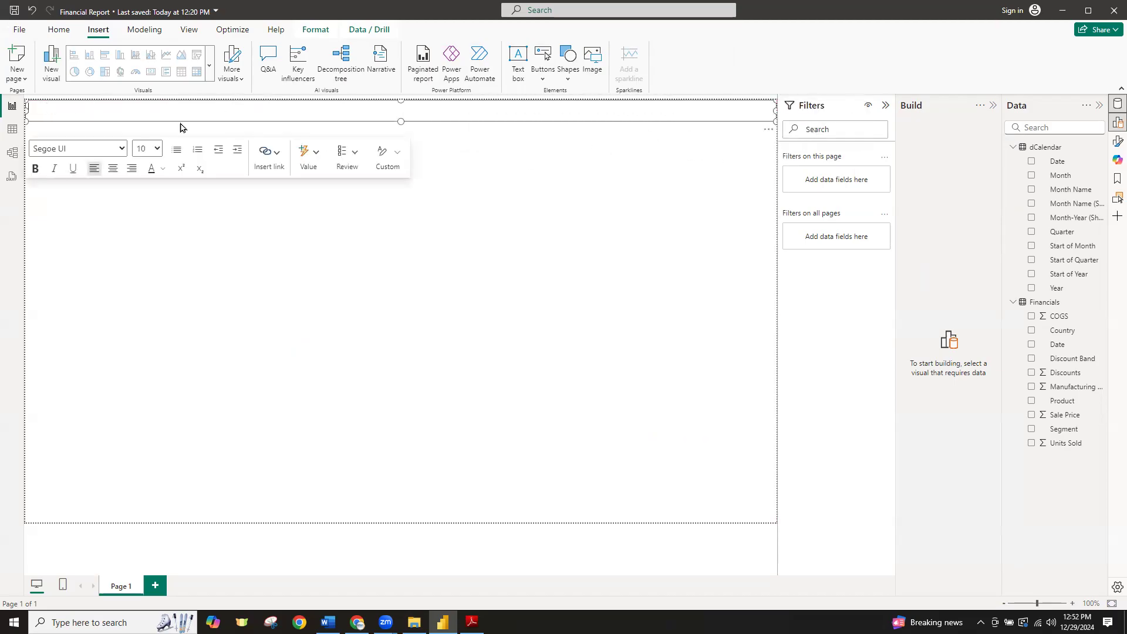
type("Fina")
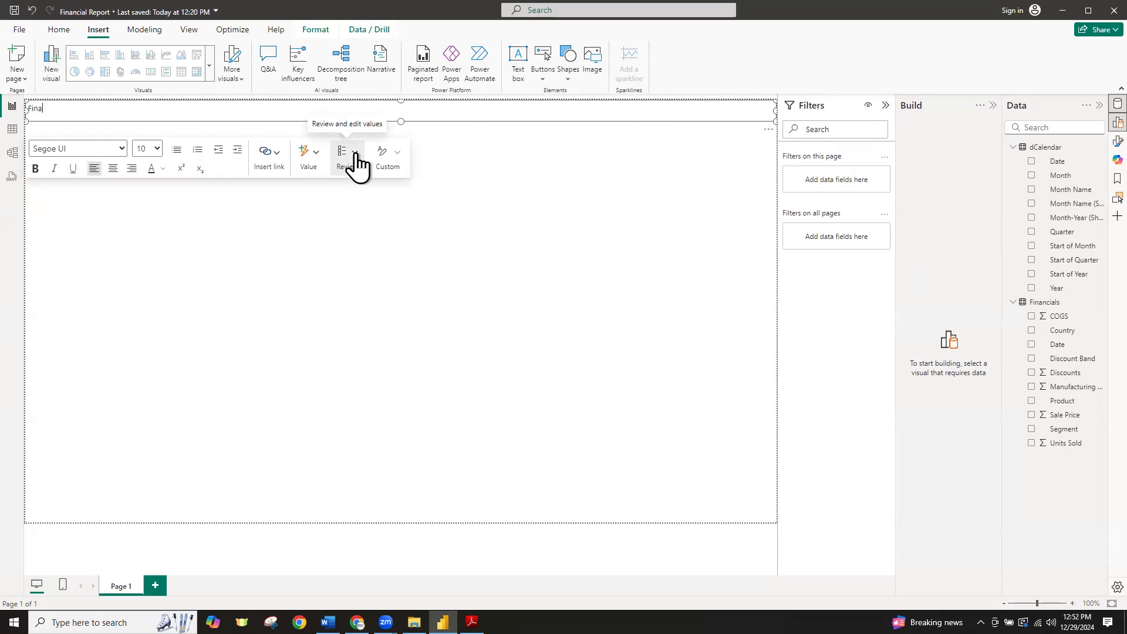
type("ncial Report")
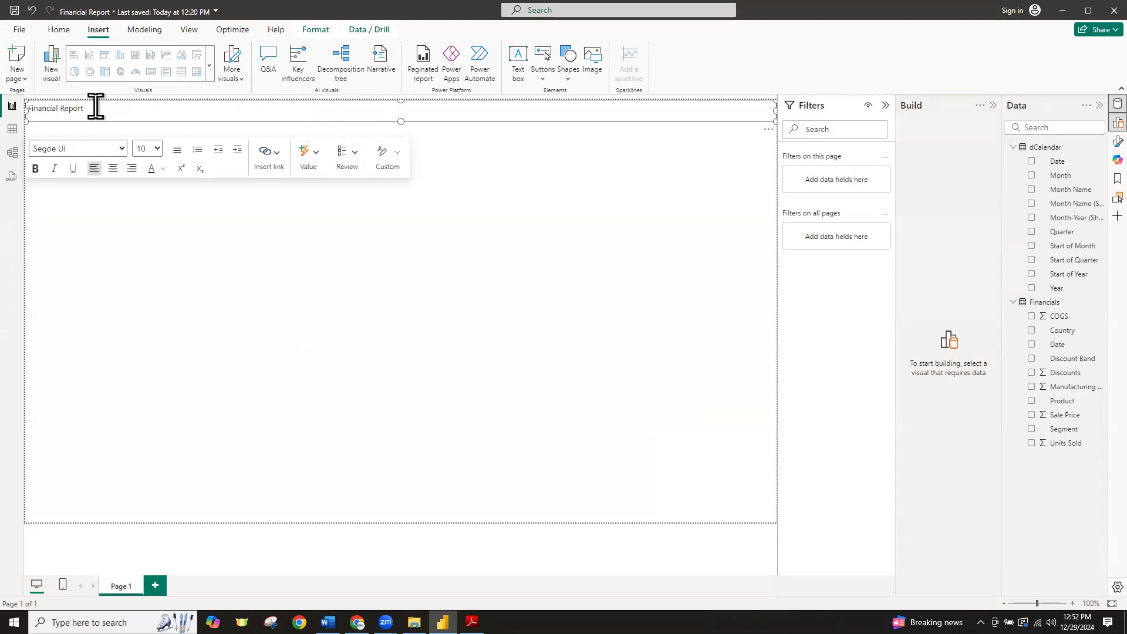
Make the "Financial Report" title bold at font size 12 and slightly reduce the text box height
left_click_drag(96, 108, 24, 110)
key("ctrl+b")
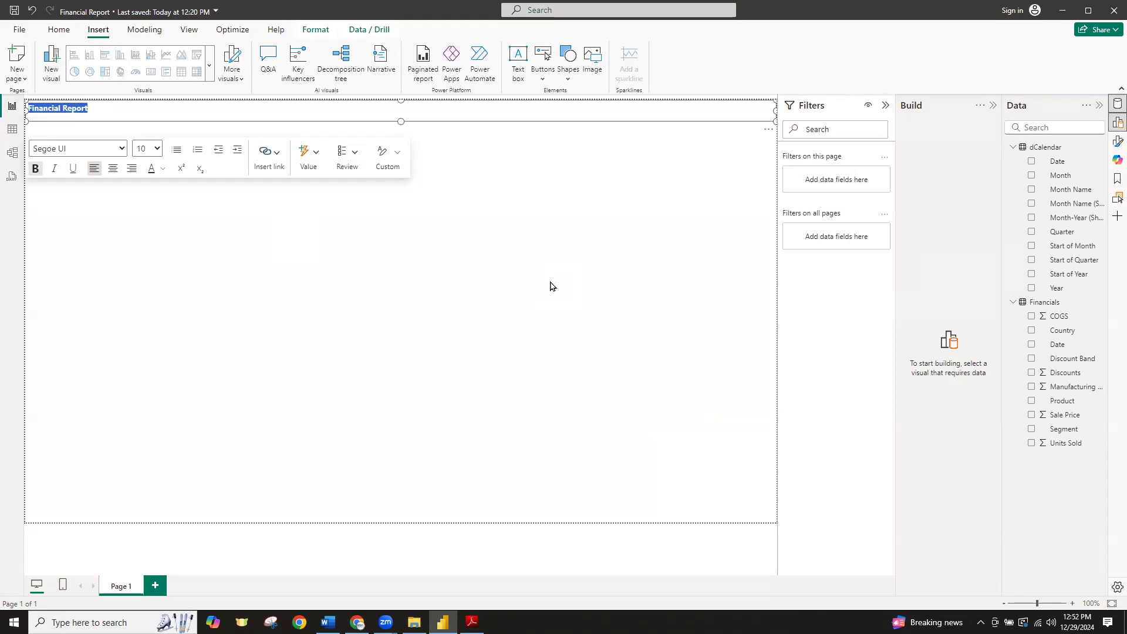
left_click(156, 149)
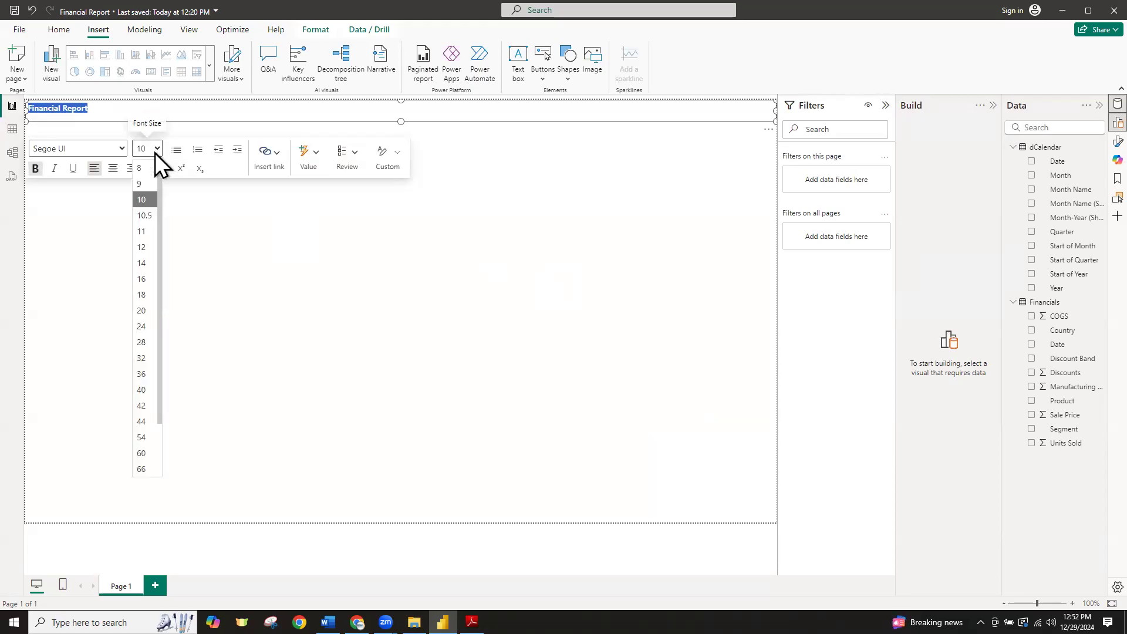
left_click(145, 247)
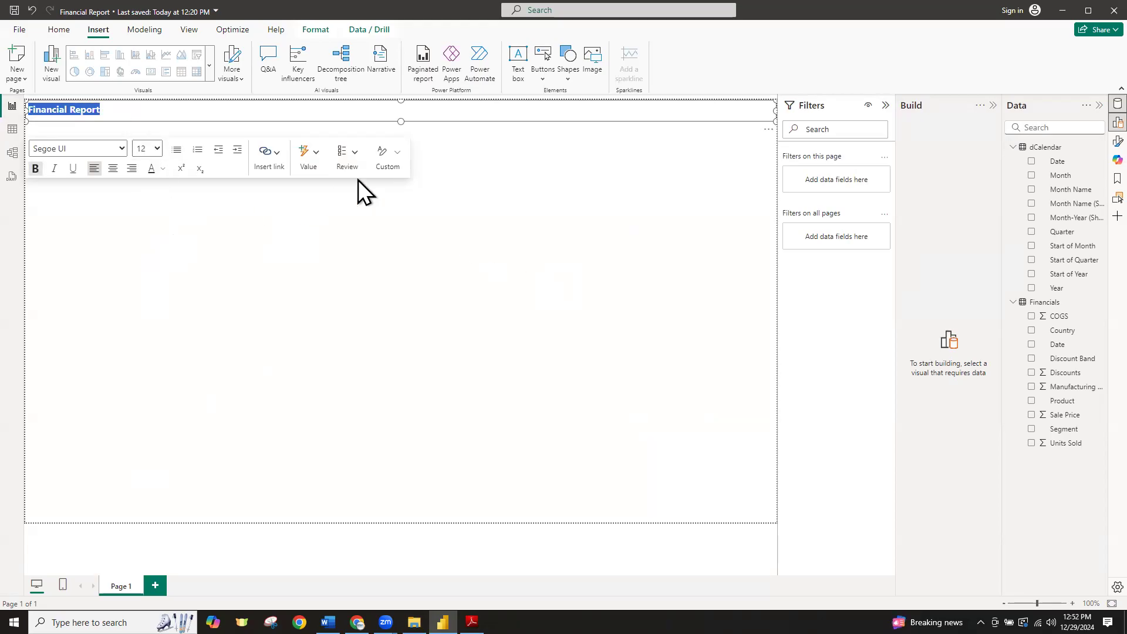
left_click_drag(400, 119, 400, 116)
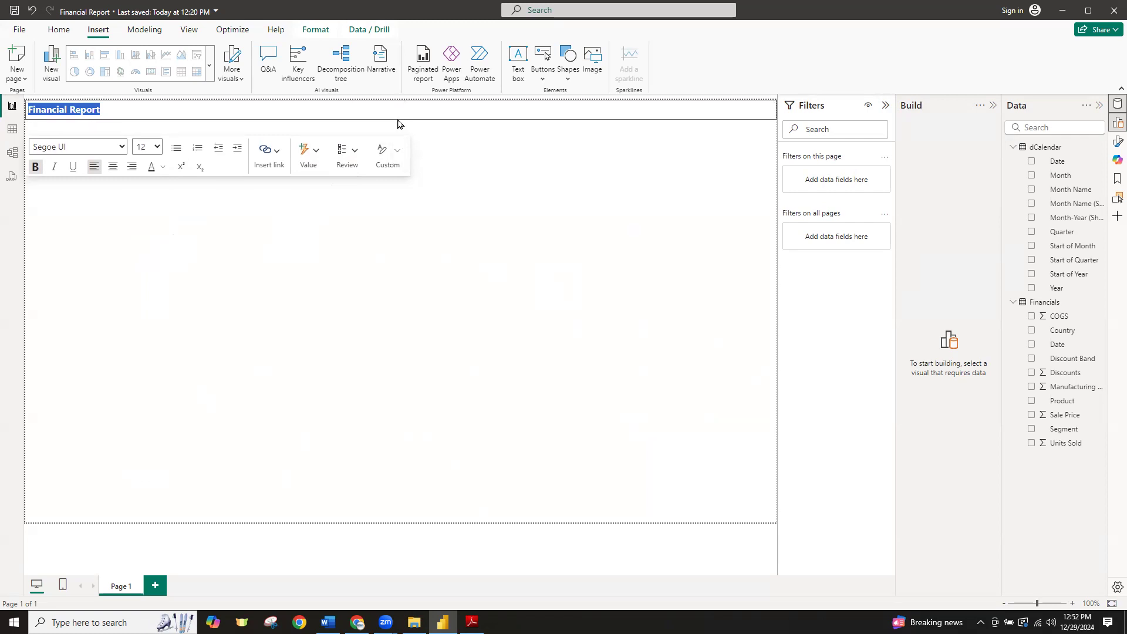
Give the "Financial Report" banner text box a dark blue background from the theme color shades
left_click(397, 211)
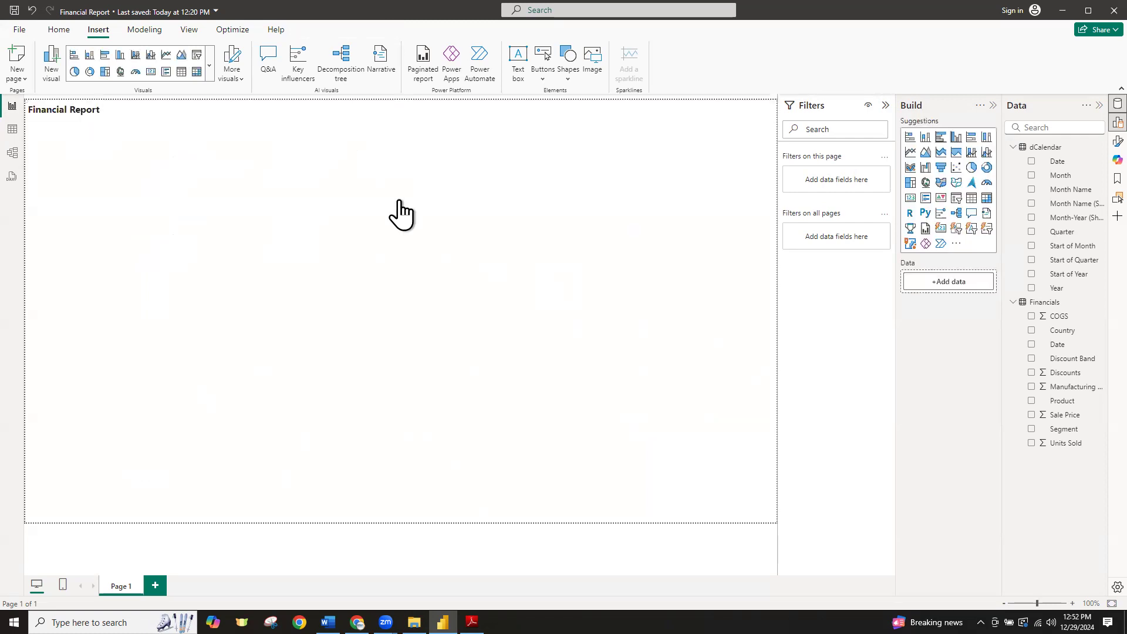
left_click(103, 118)
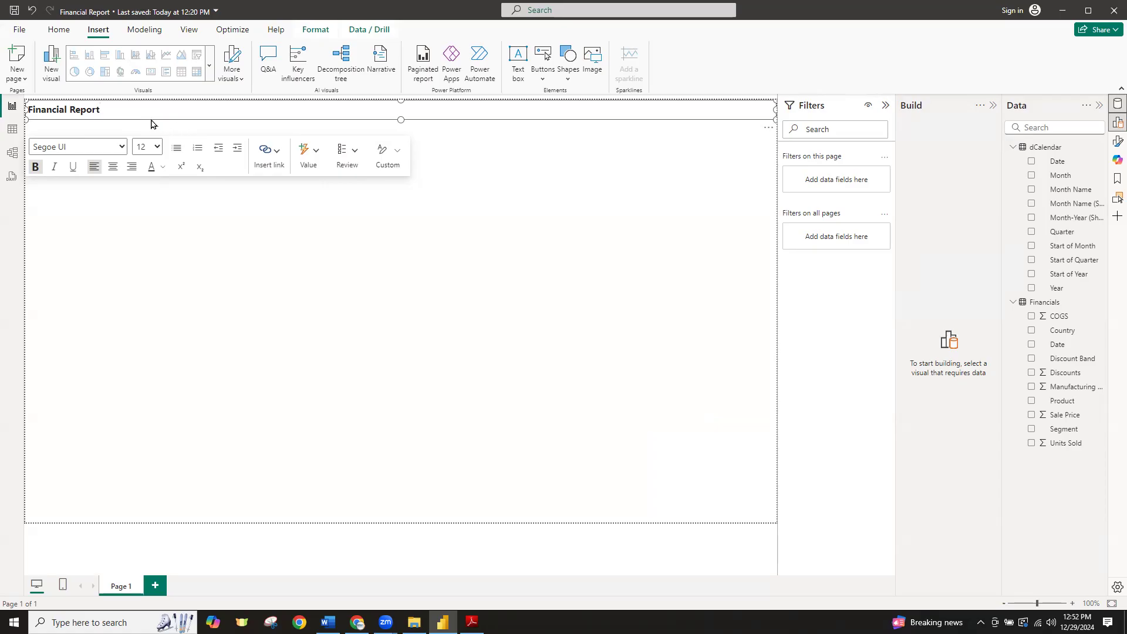
left_click_drag(135, 109, 104, 112)
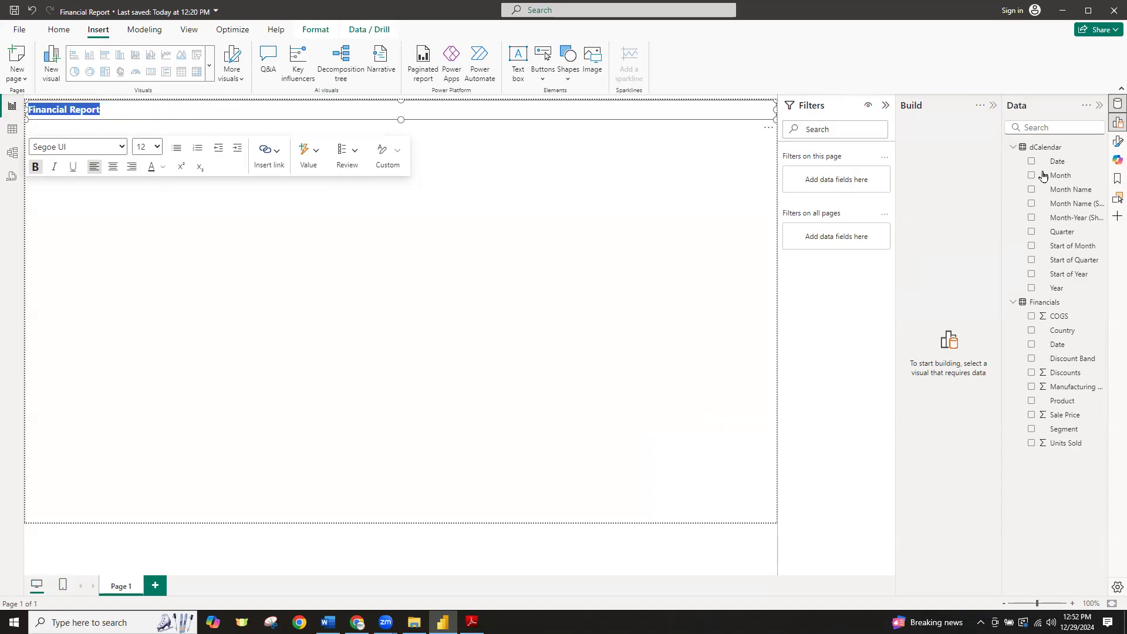
left_click(1088, 149)
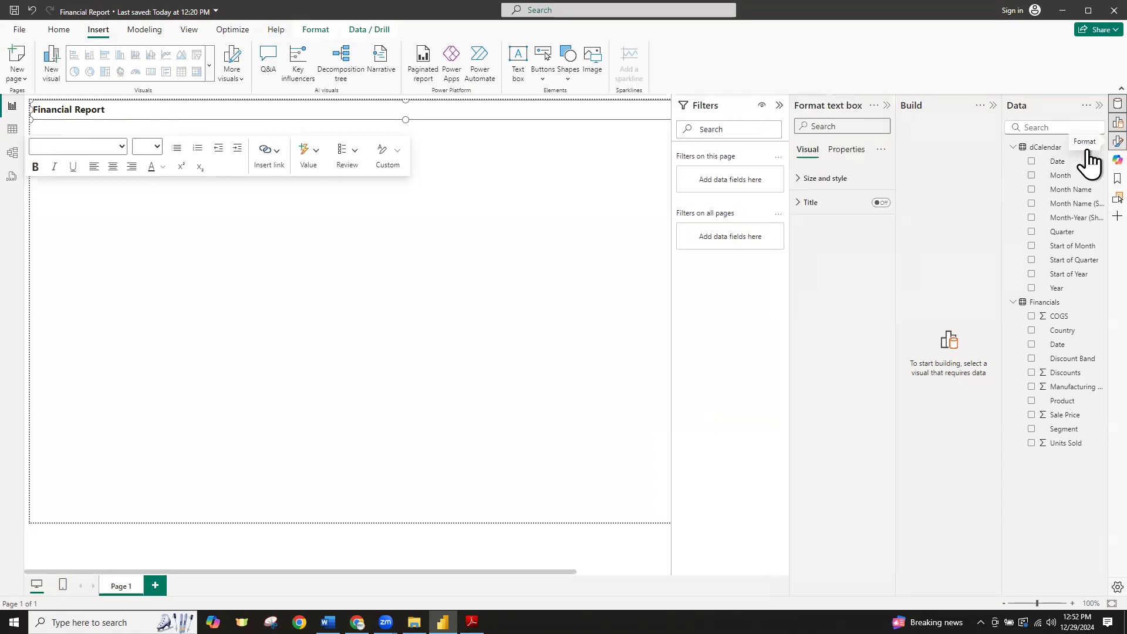
left_click(799, 179)
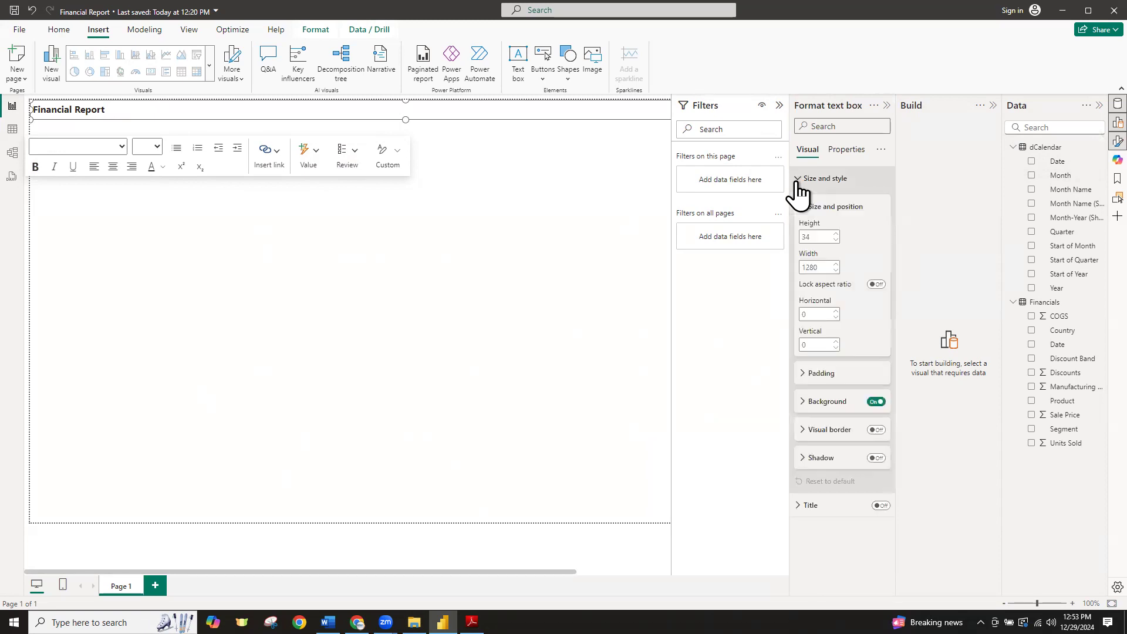
left_click(802, 403)
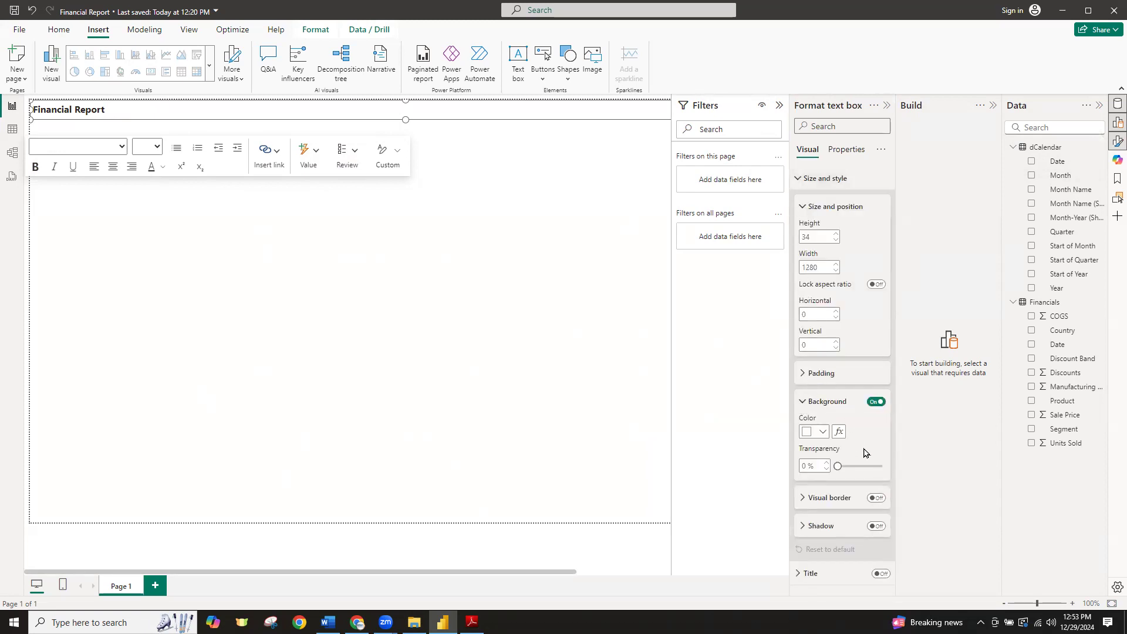
left_click(823, 432)
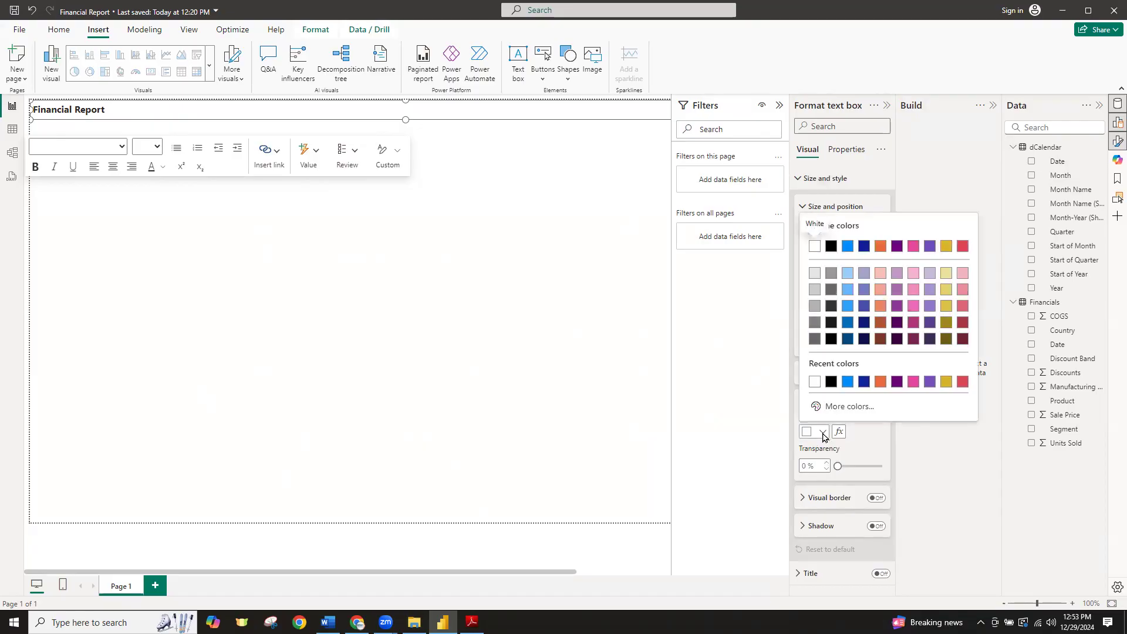
left_click(850, 329)
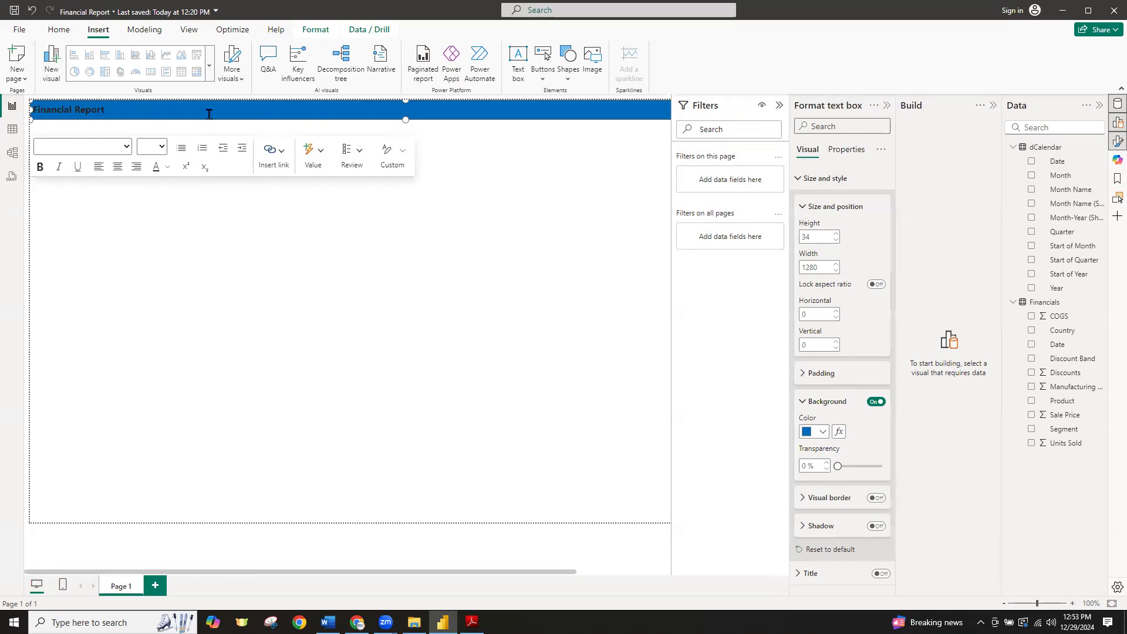
Change the font color of the "Financial Report" banner title to white, then deselect the text box
left_click_drag(114, 110, 31, 111)
left_click(168, 166)
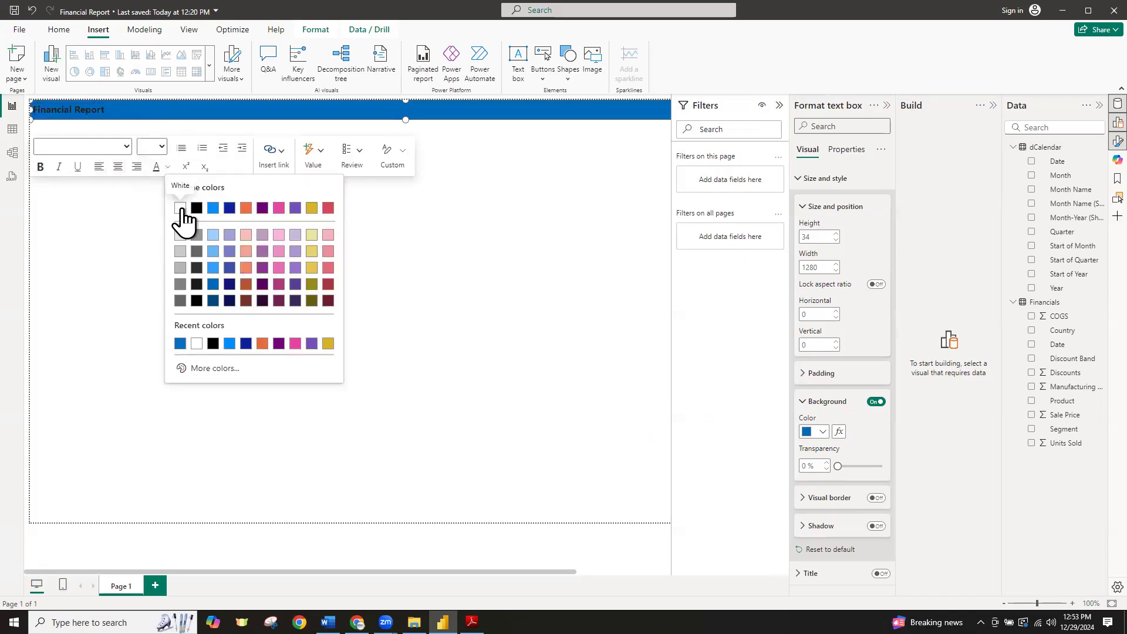
left_click(178, 207)
left_click(155, 216)
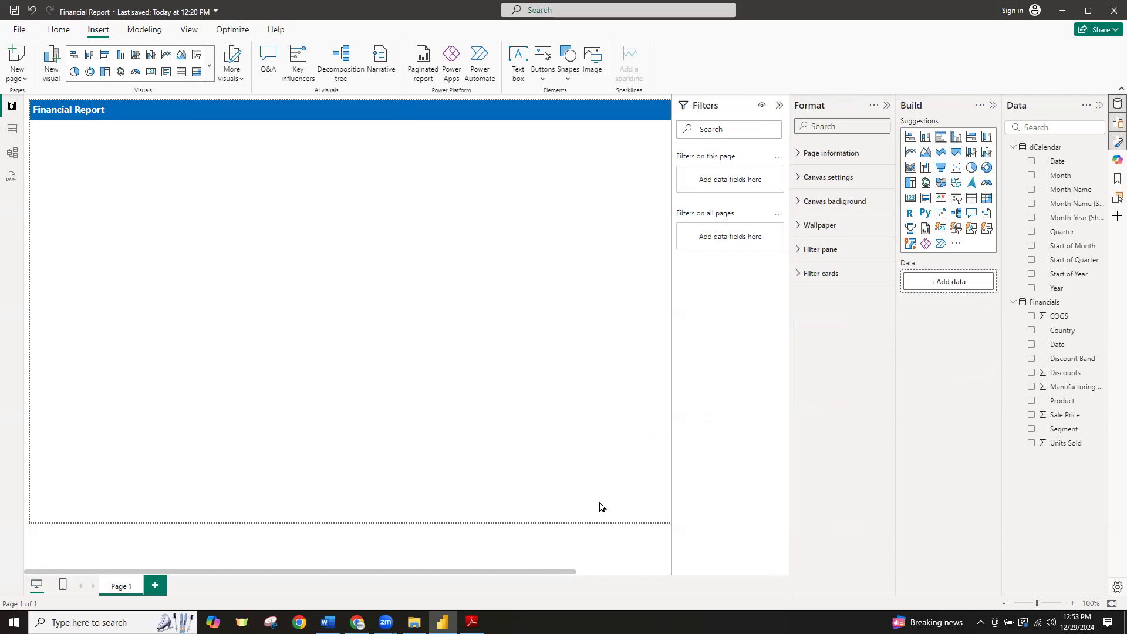
Review the page's canvas type options, keep 16:9, and collapse the canvas settings
left_click(801, 185)
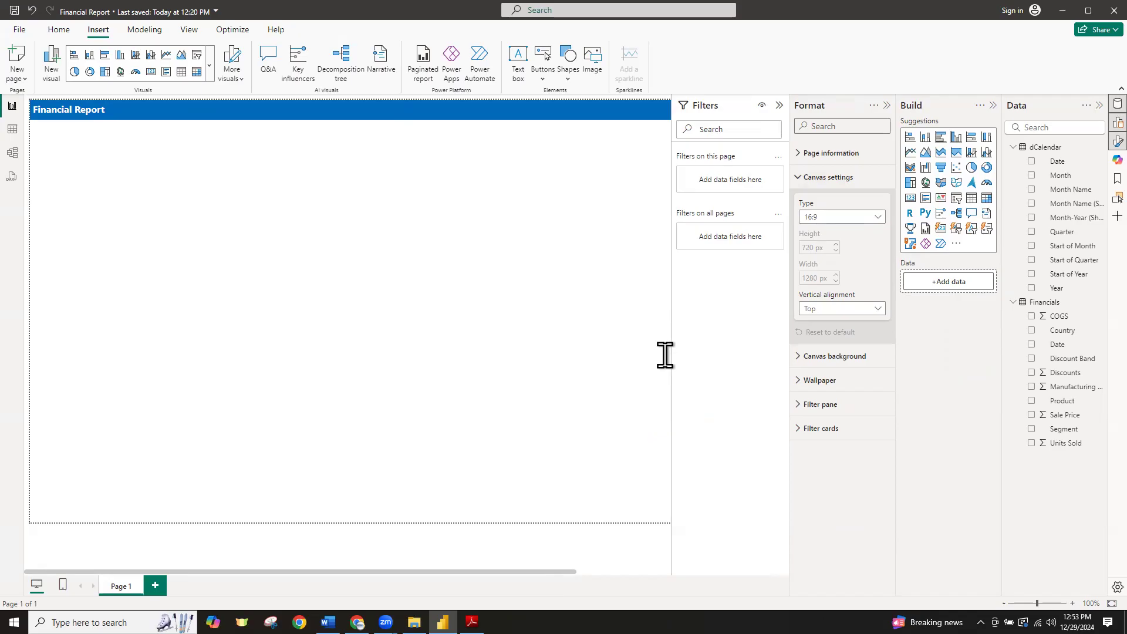
left_click(870, 219)
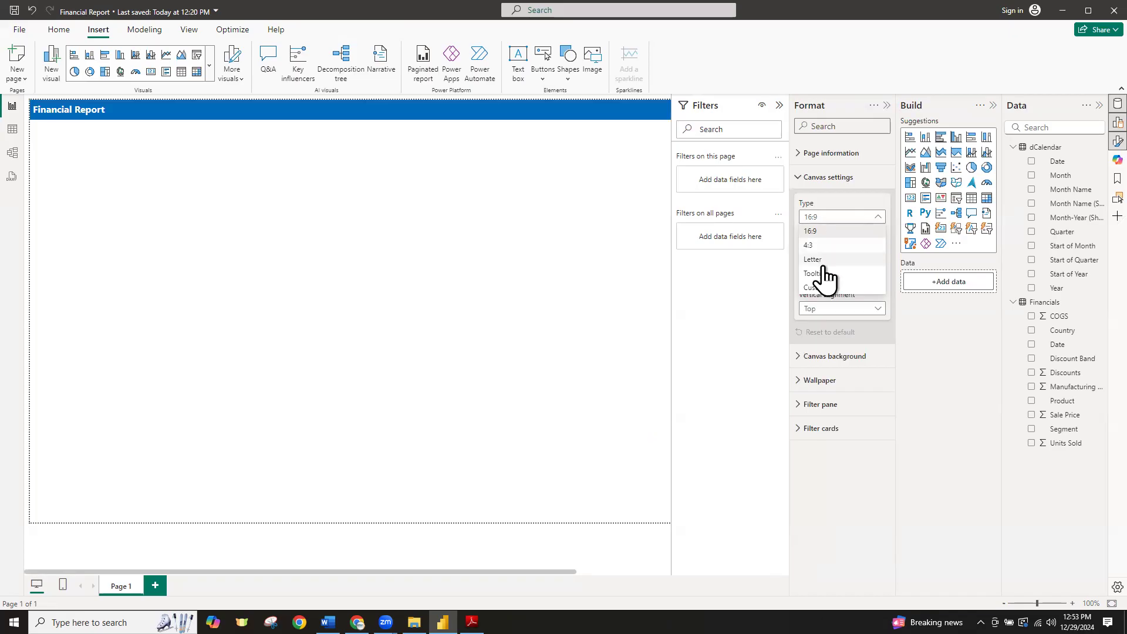
left_click(824, 233)
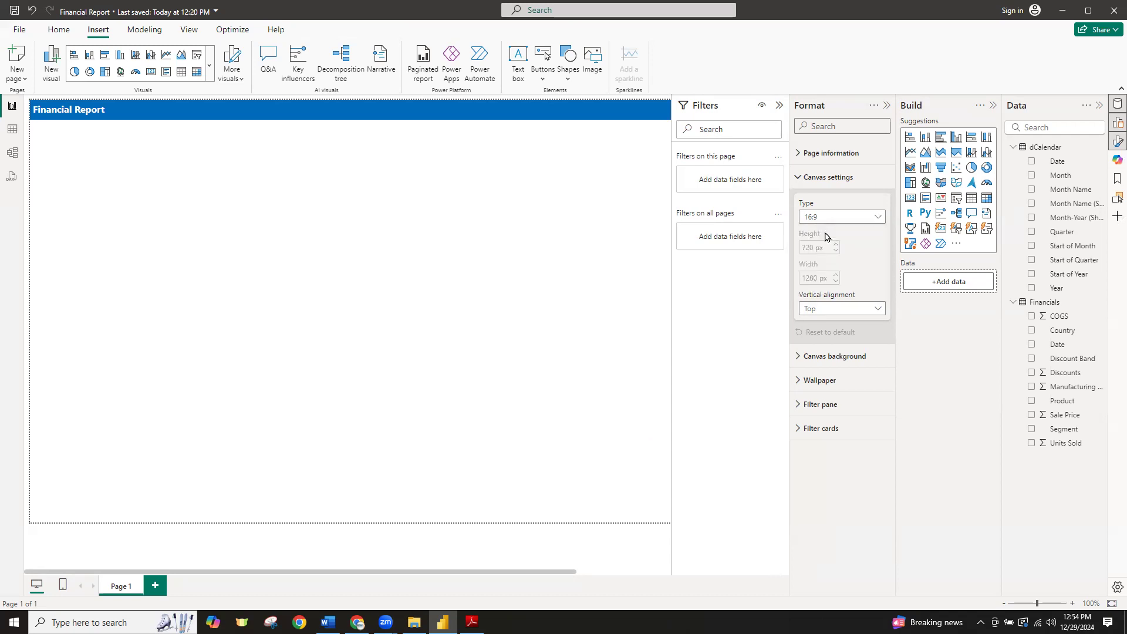
left_click(807, 177)
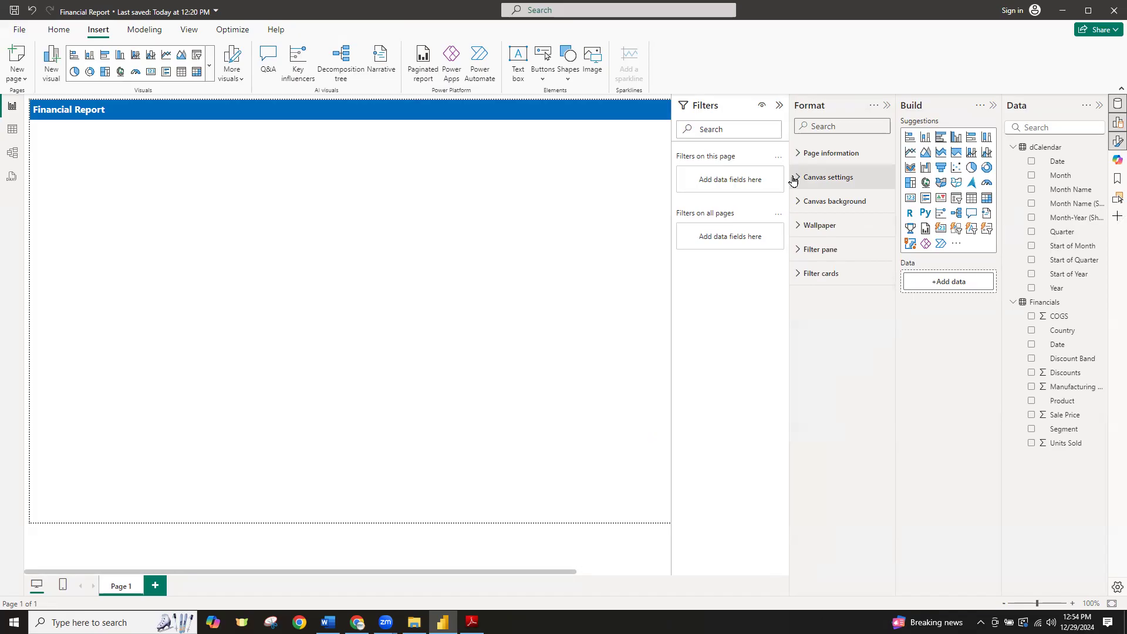
Set the page's canvas background color to White, 20% darker with 80% transparency
left_click(798, 205)
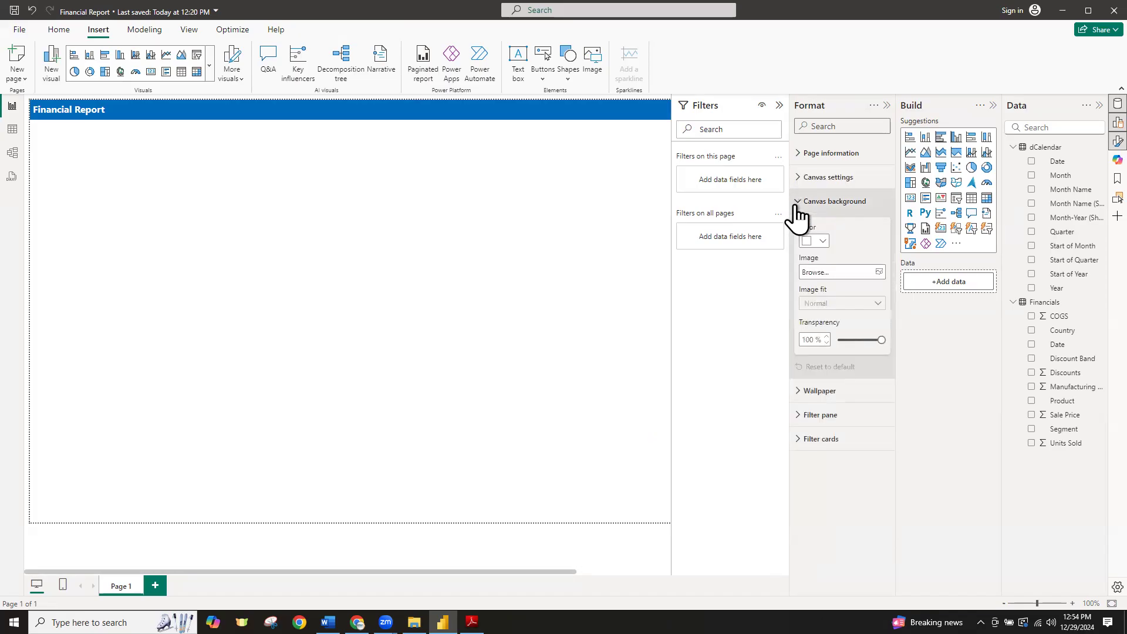
left_click(824, 243)
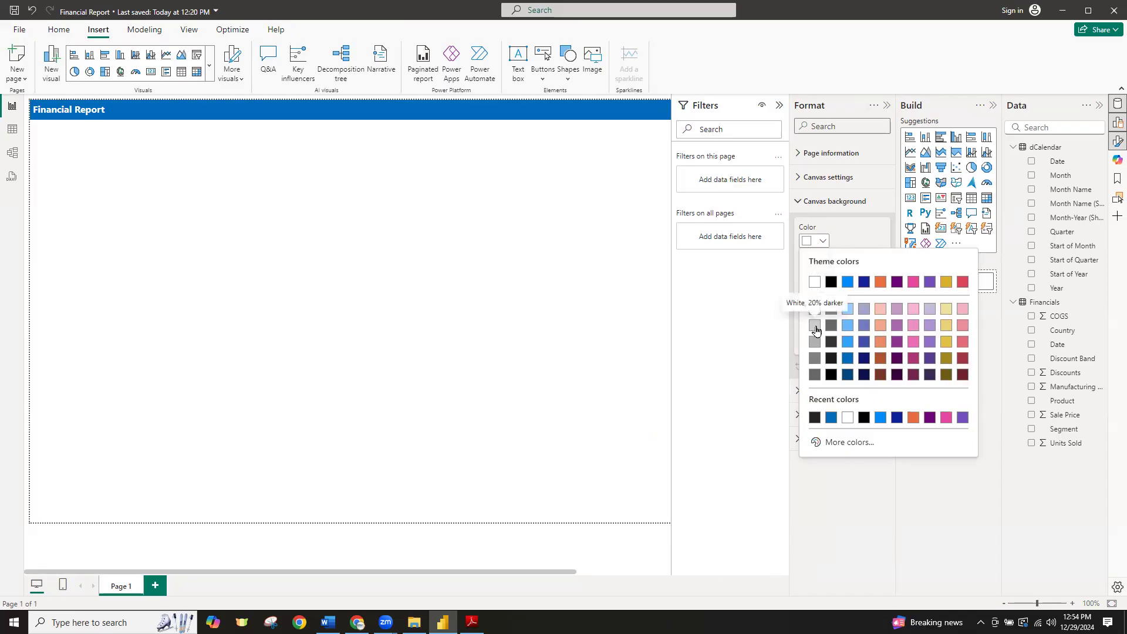
left_click(816, 326)
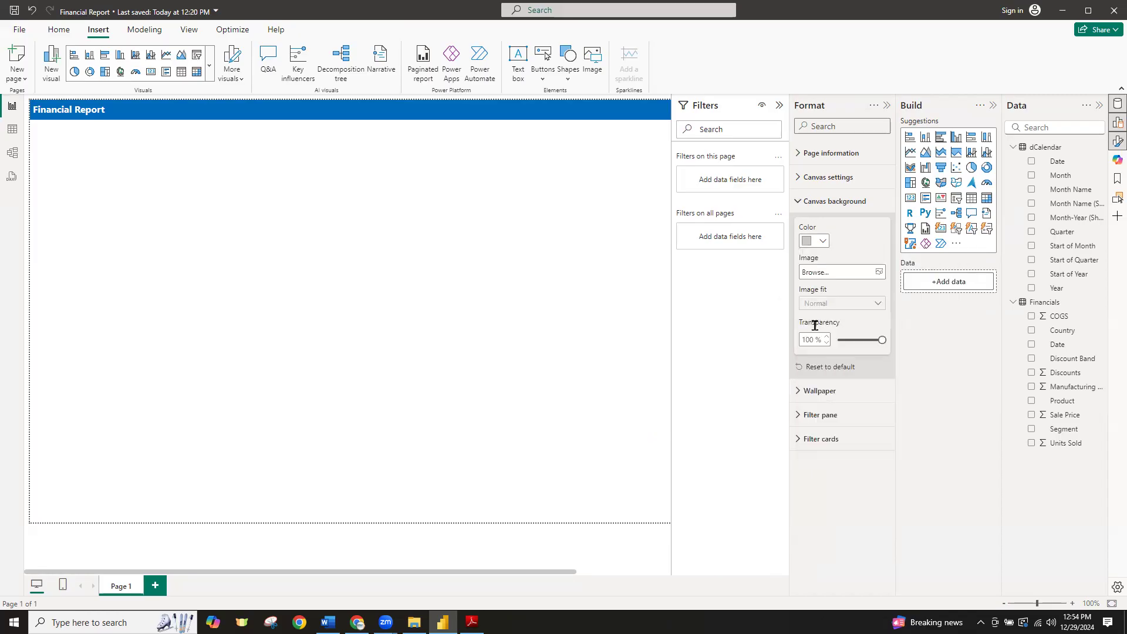
left_click(823, 242)
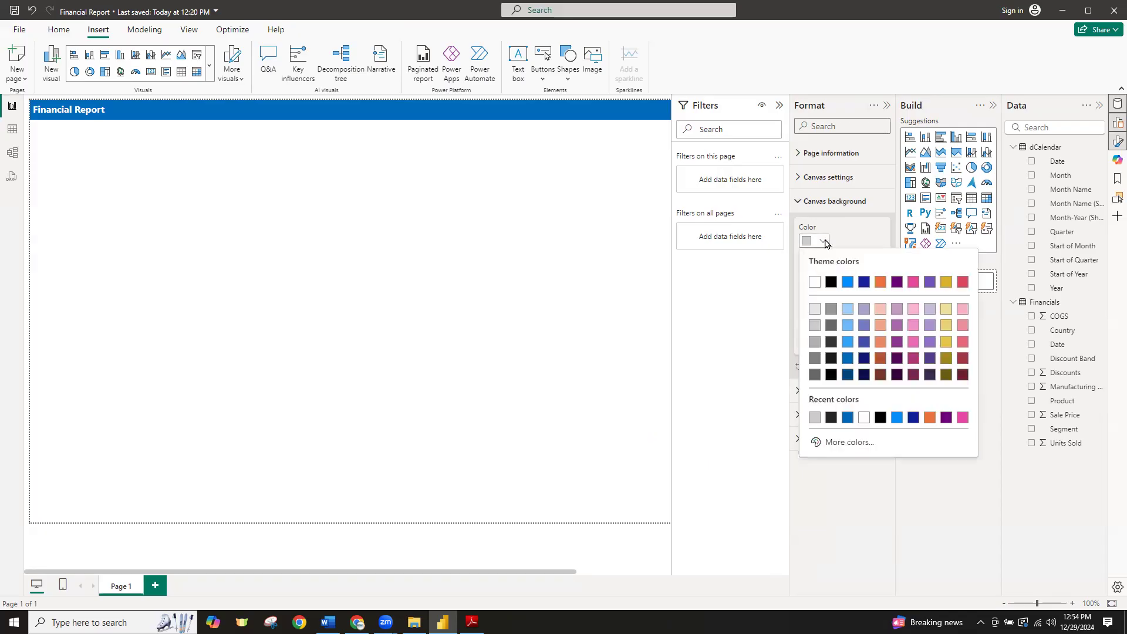
left_click(816, 327)
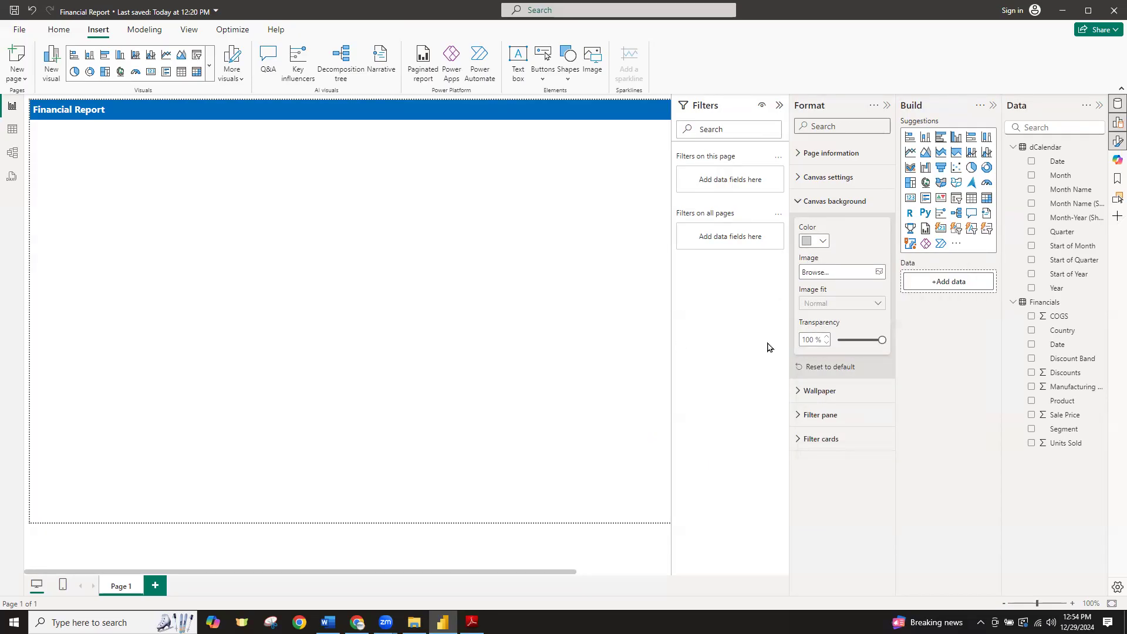
double_click(809, 339)
type("80")
key("Return")
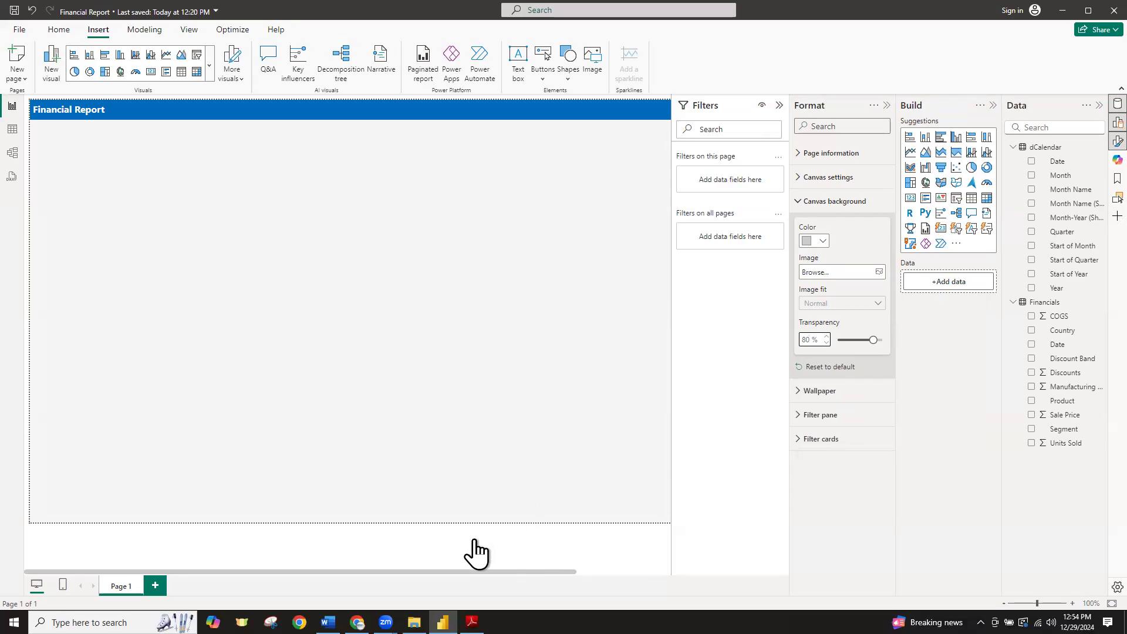
Switch to Chrome, open google.com in a new tab, and search for "sample dashboard" images
left_click(357, 622)
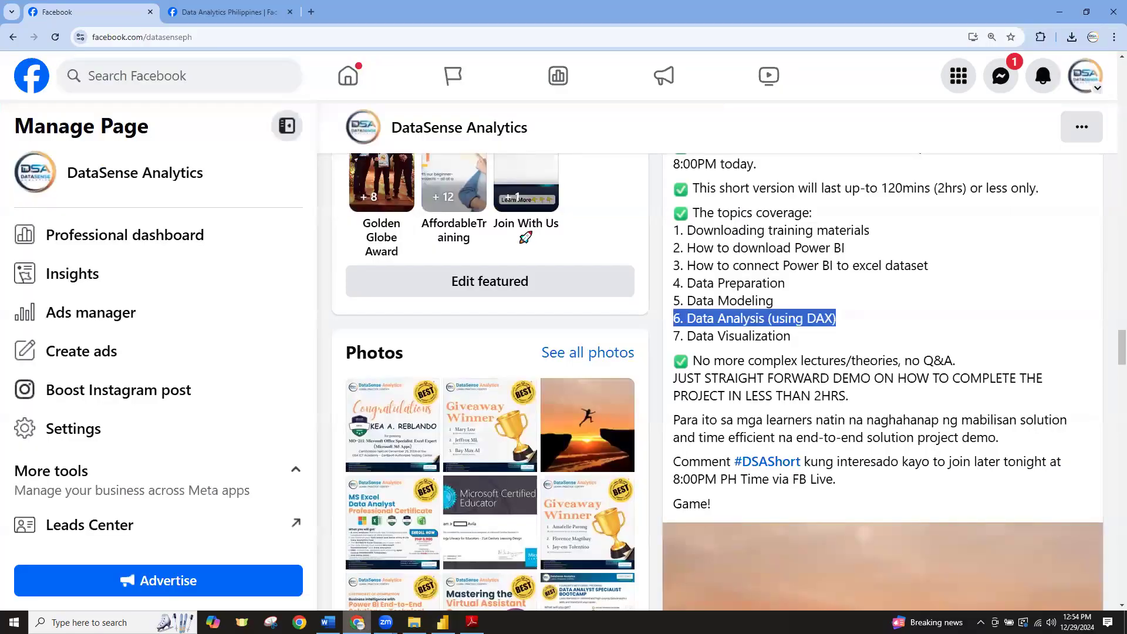
left_click(312, 13)
type("google.com")
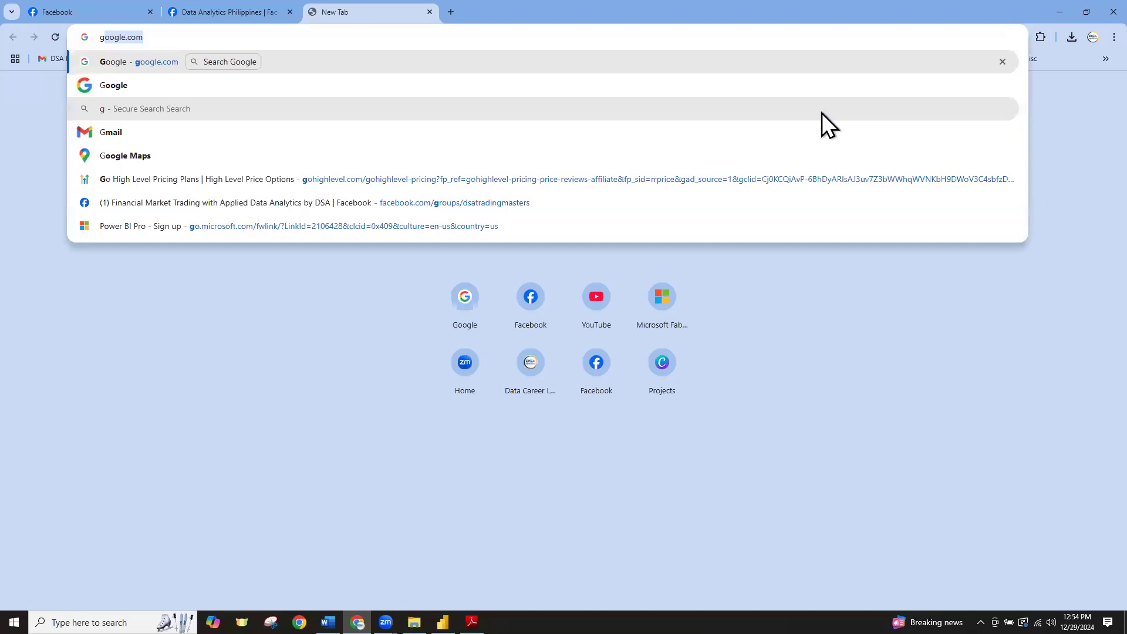
key("Return")
type("sample das")
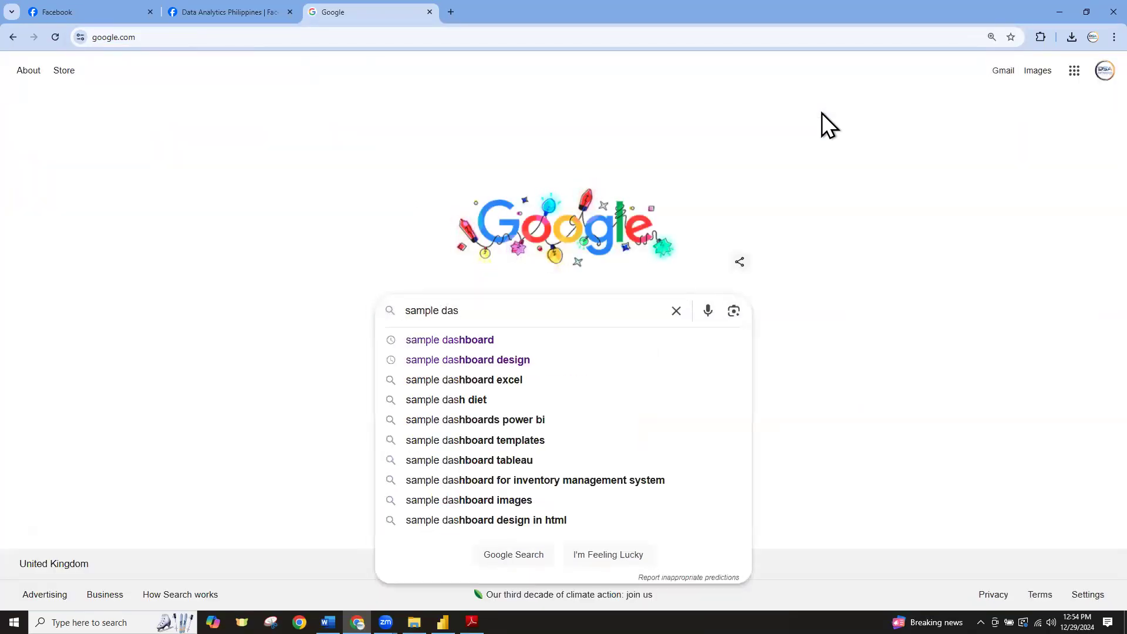
left_click(460, 338)
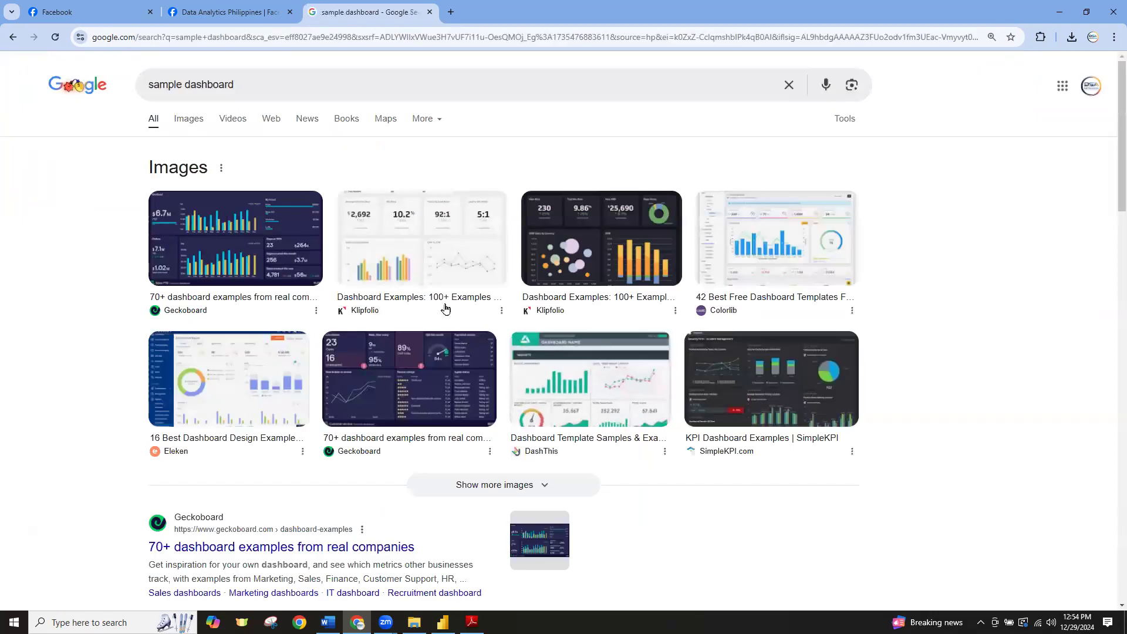
left_click(189, 122)
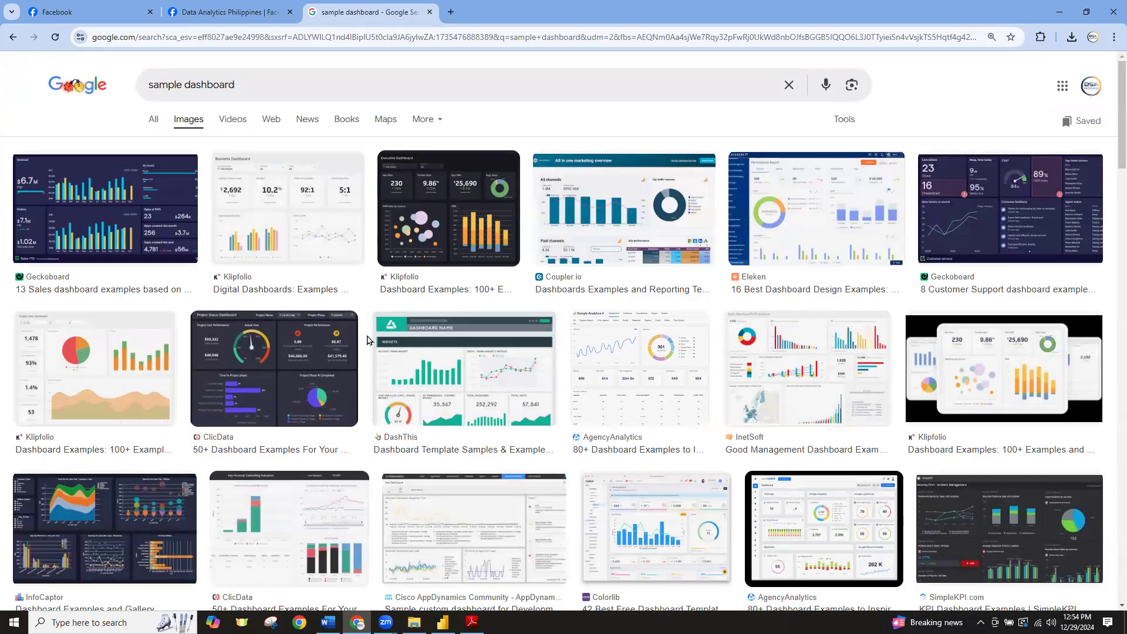
Preview several sample dashboard images, including the Klipfolio, AgencyAnalytics and Colorlib examples, and examine their layouts of KPI cards and charts
left_click(297, 253)
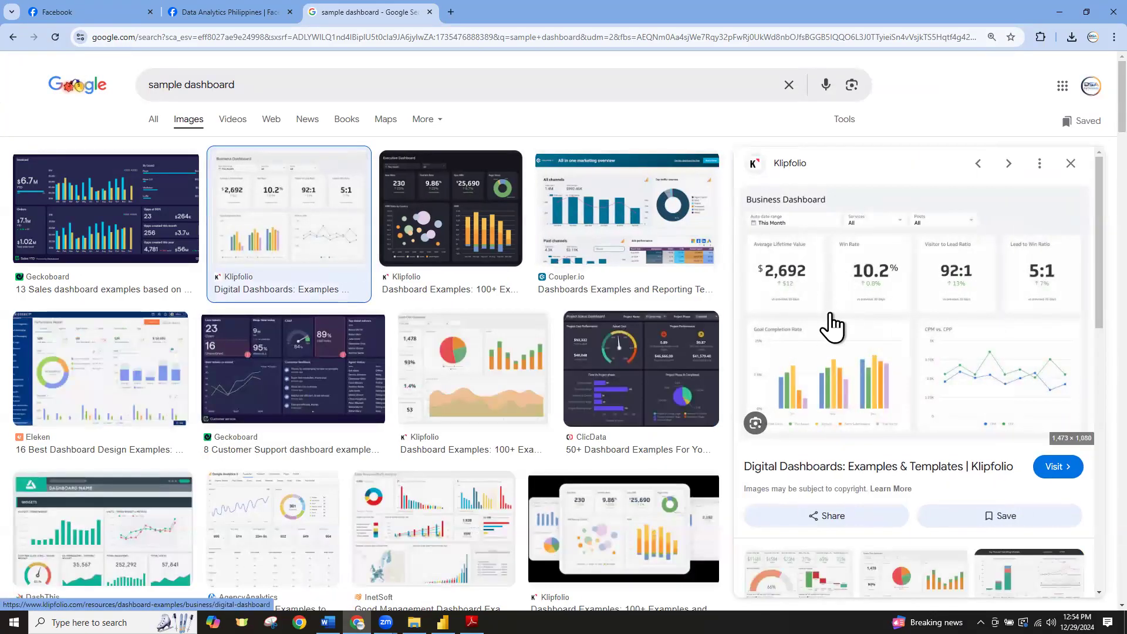
left_click(495, 373)
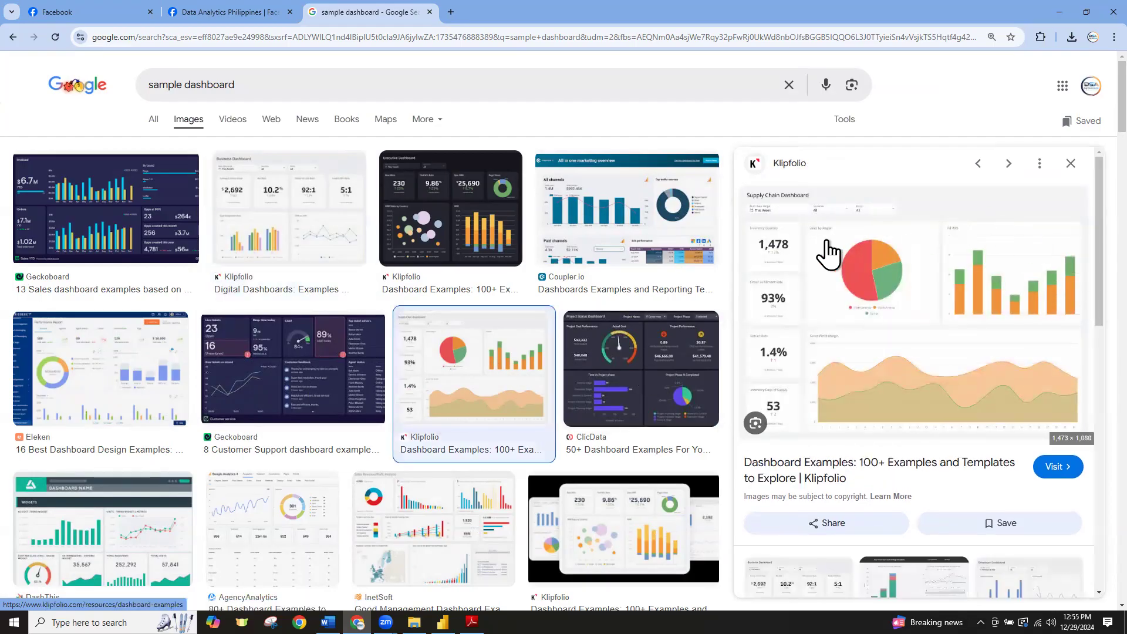
left_click(285, 528)
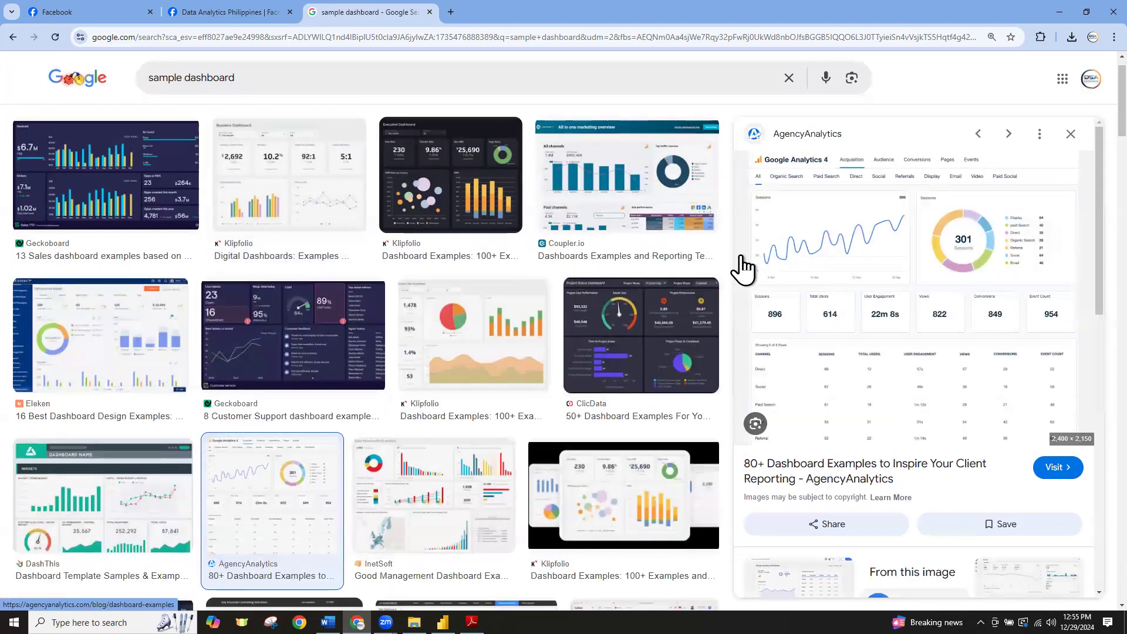
scroll(715, 373, "down", 2)
scroll(715, 374, "down", 3)
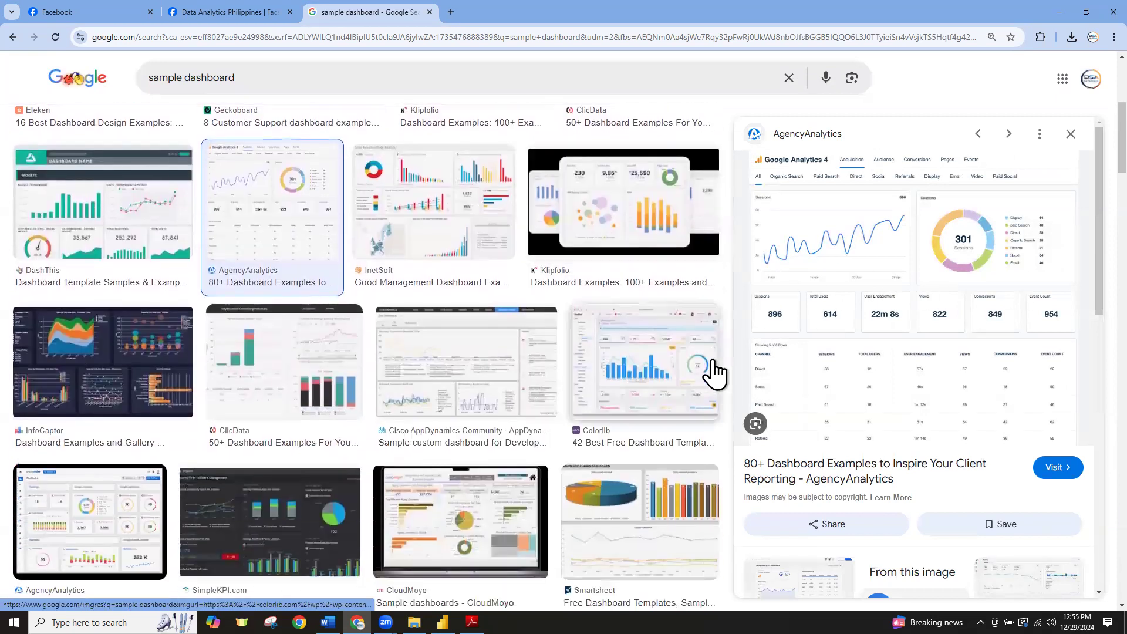
left_click(658, 377)
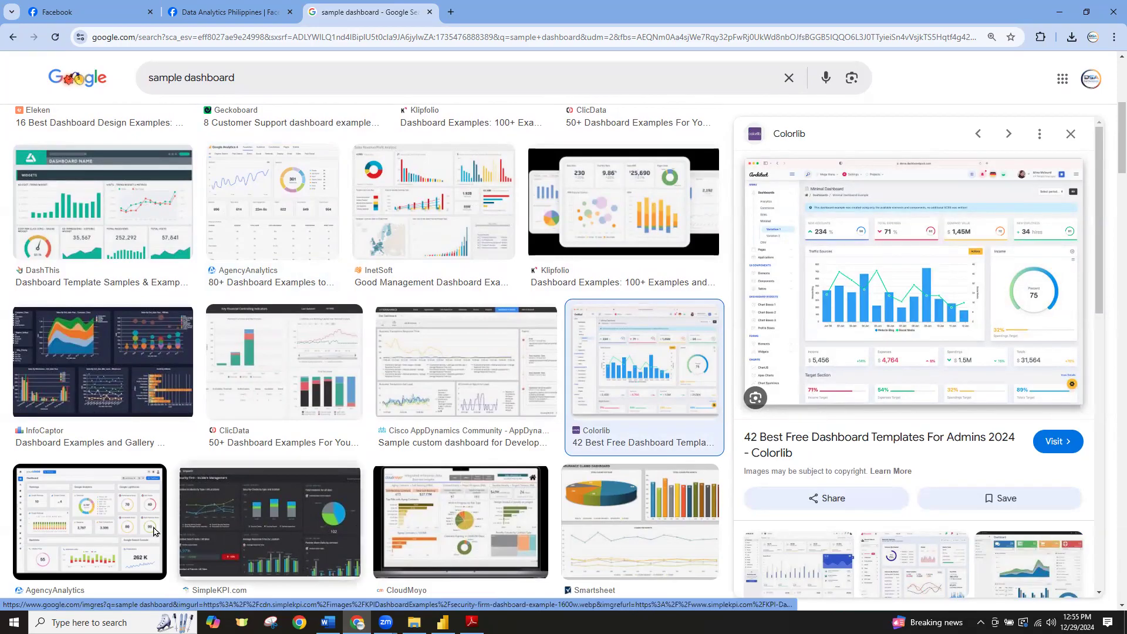
left_click(121, 537)
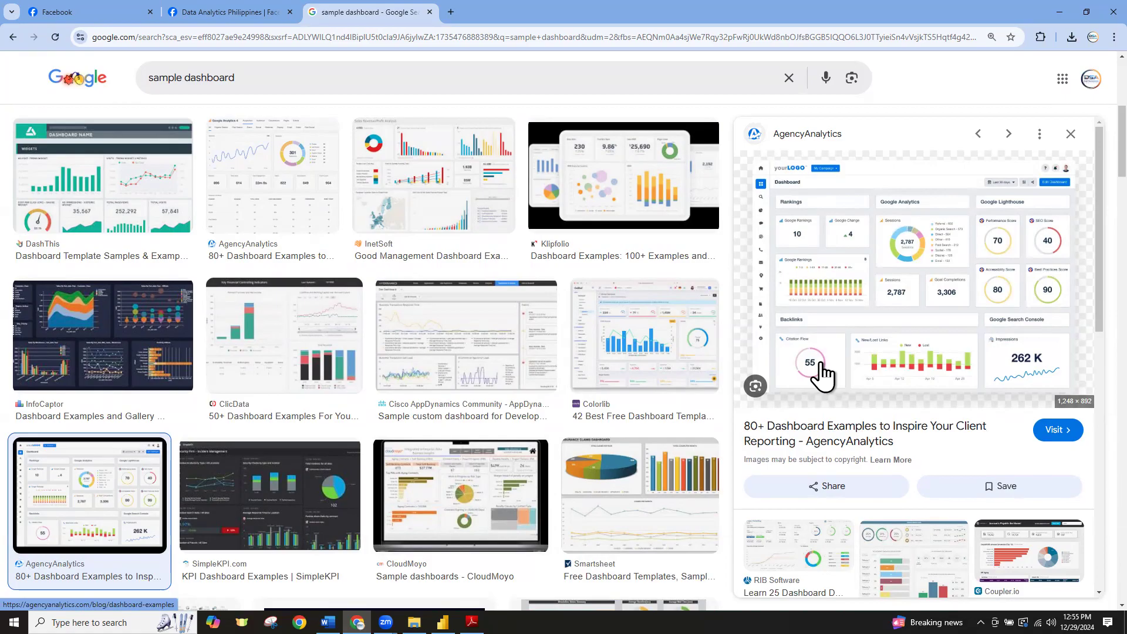
left_click(659, 358)
Switch back to Power BI Desktop and collapse the Filters pane to widen the report canvas
left_click(443, 622)
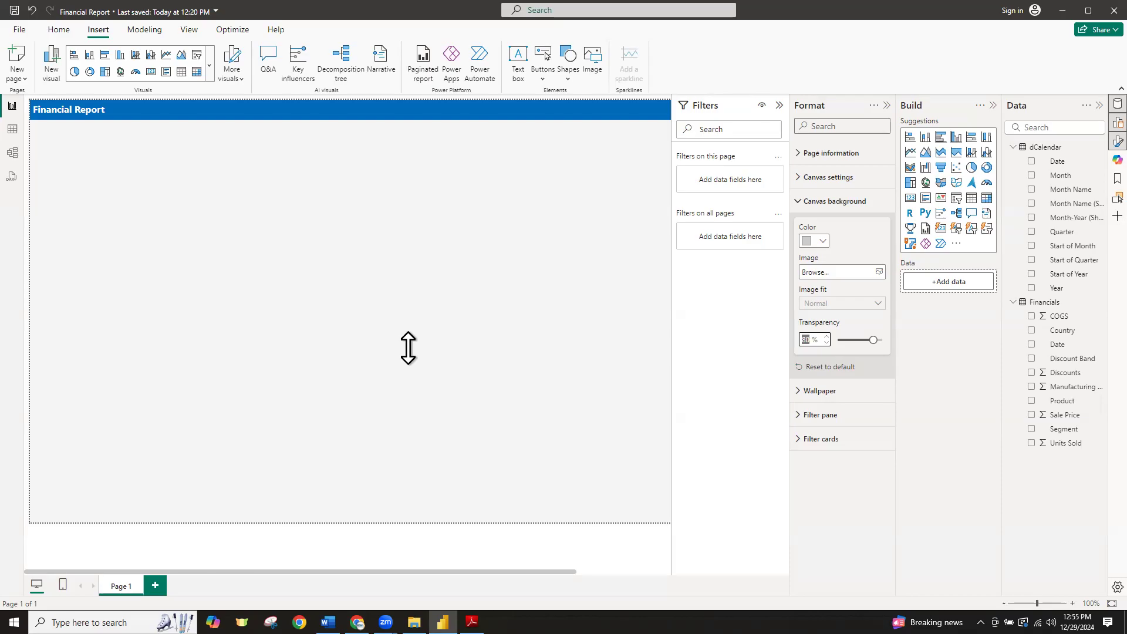
left_click(780, 107)
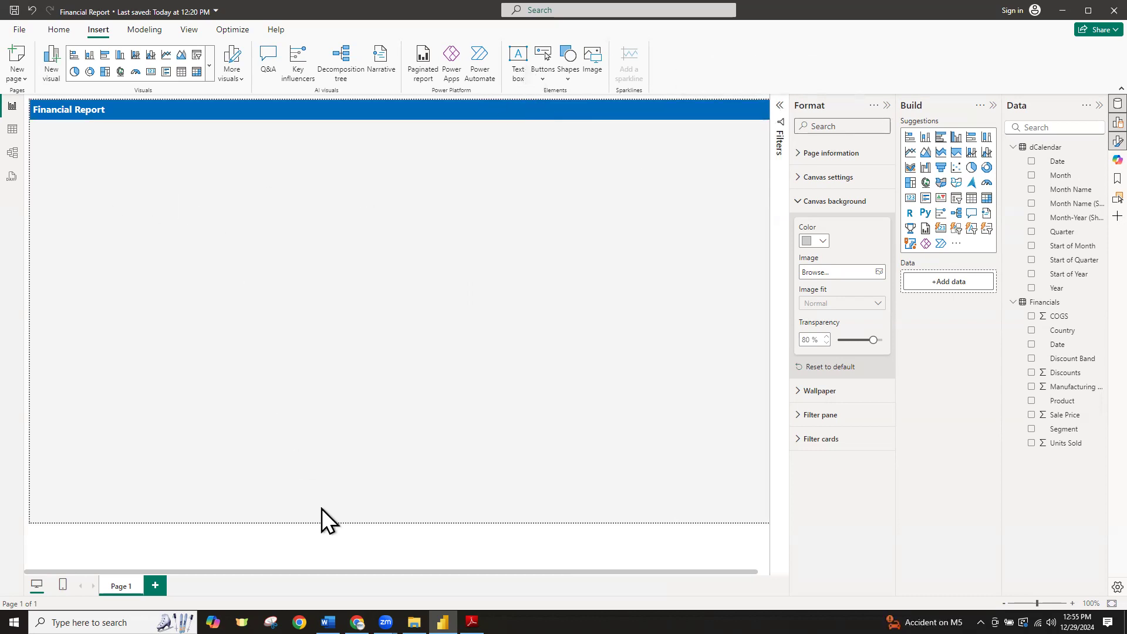
Switch to the Financial Report Email PDF, check the key areas of focus under Data Analysis, and return to Power BI
left_click(472, 623)
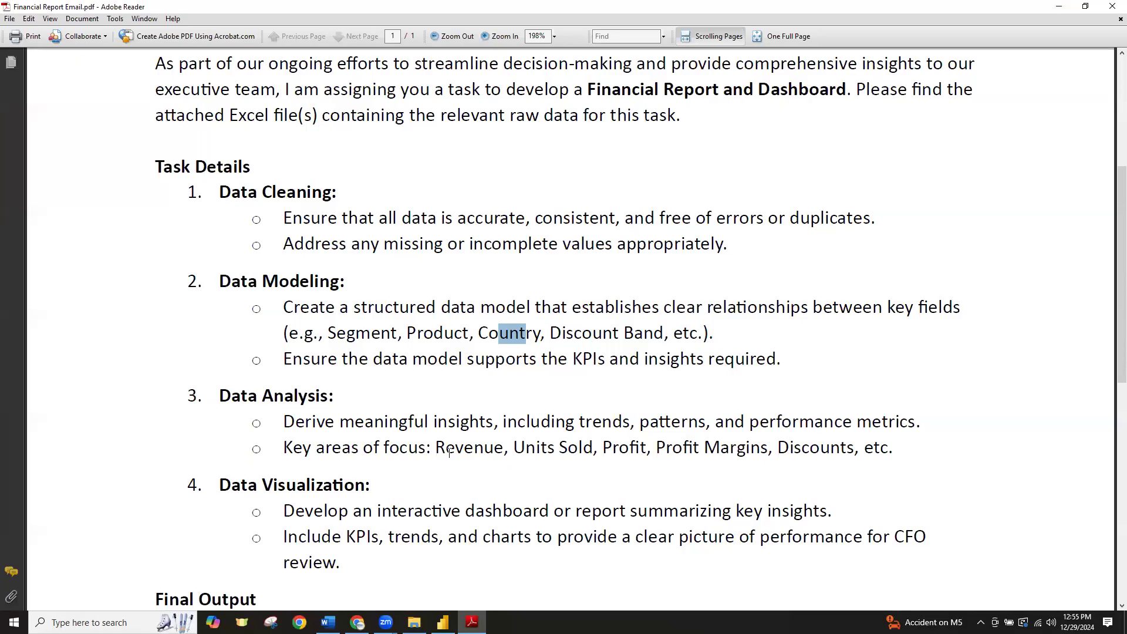
left_click_drag(446, 452, 636, 449)
left_click_drag(773, 450, 435, 450)
key("alt+Tab")
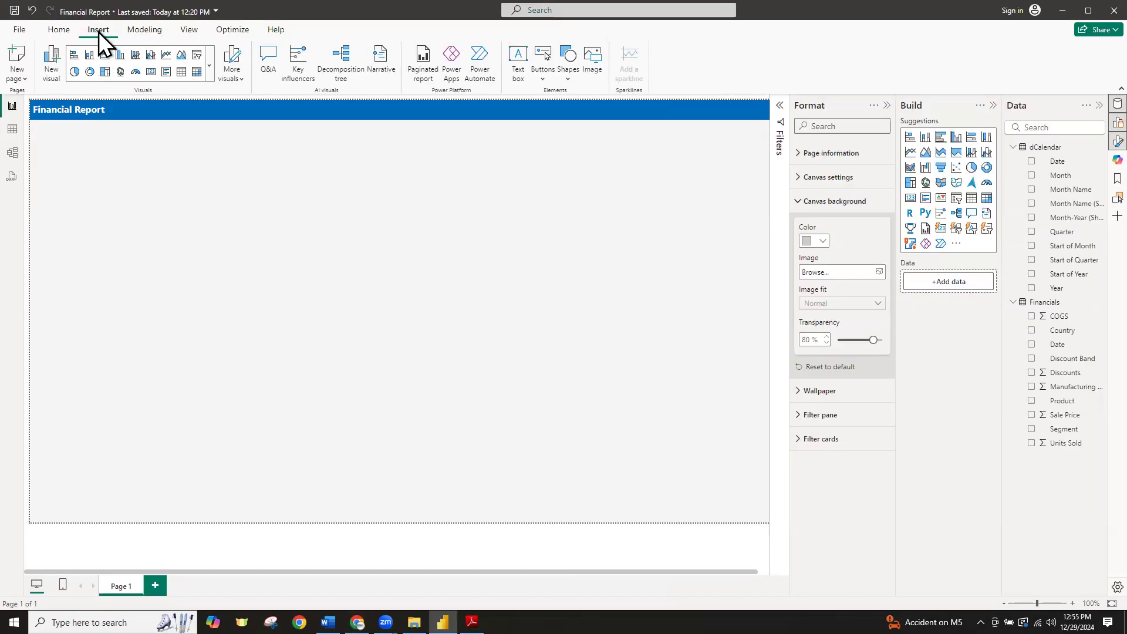
Insert a rectangle shape below the Financial Report banner and shrink it to about 252 wide and 110 high
left_click(571, 73)
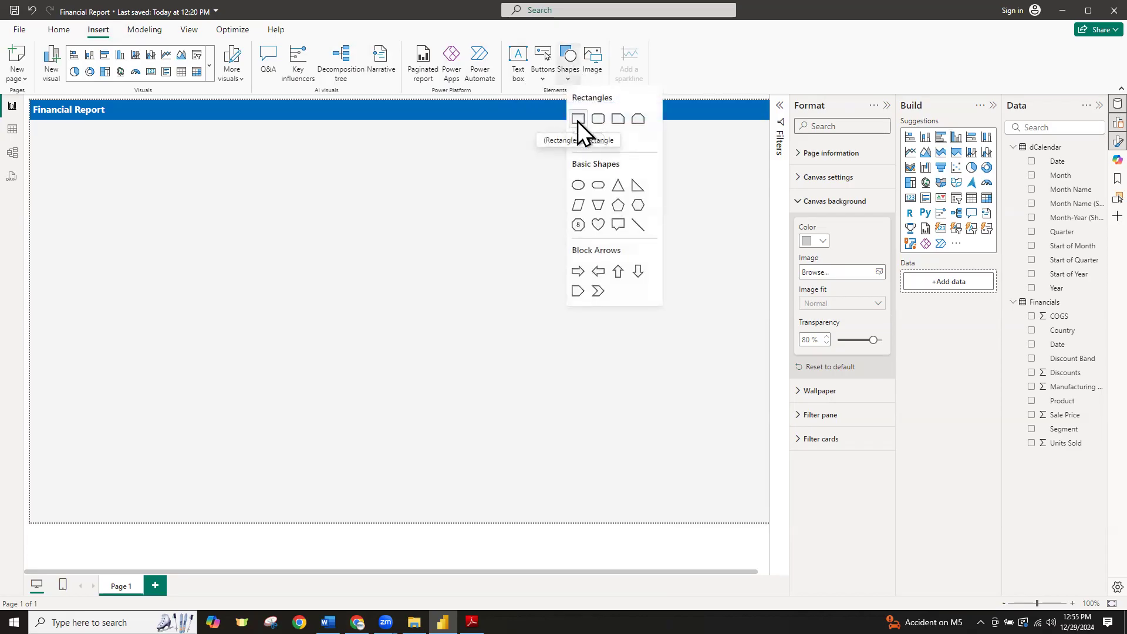
left_click(578, 121)
left_click_drag(84, 230, 104, 172)
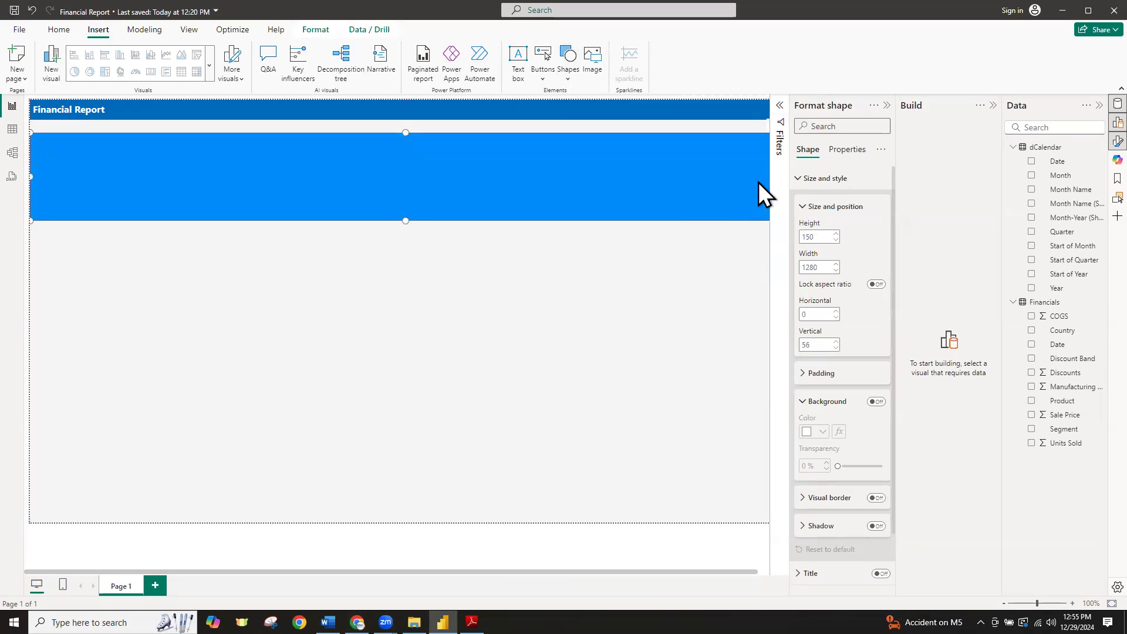
left_click_drag(405, 221, 479, 189)
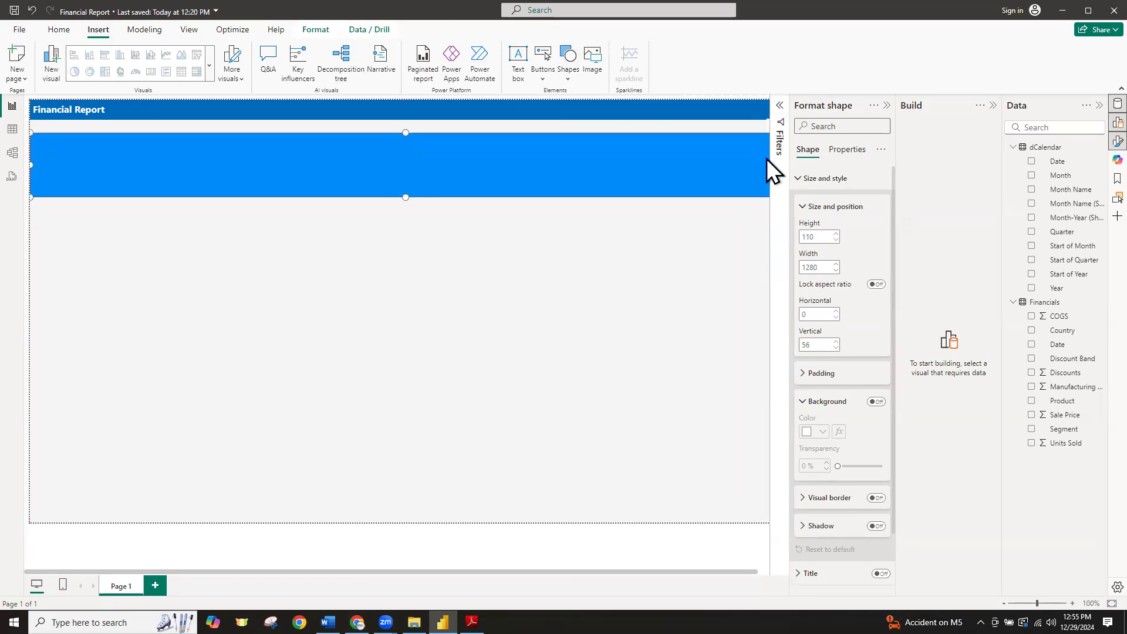
scroll(638, 419, "down", 1)
left_click_drag(735, 158, 192, 159)
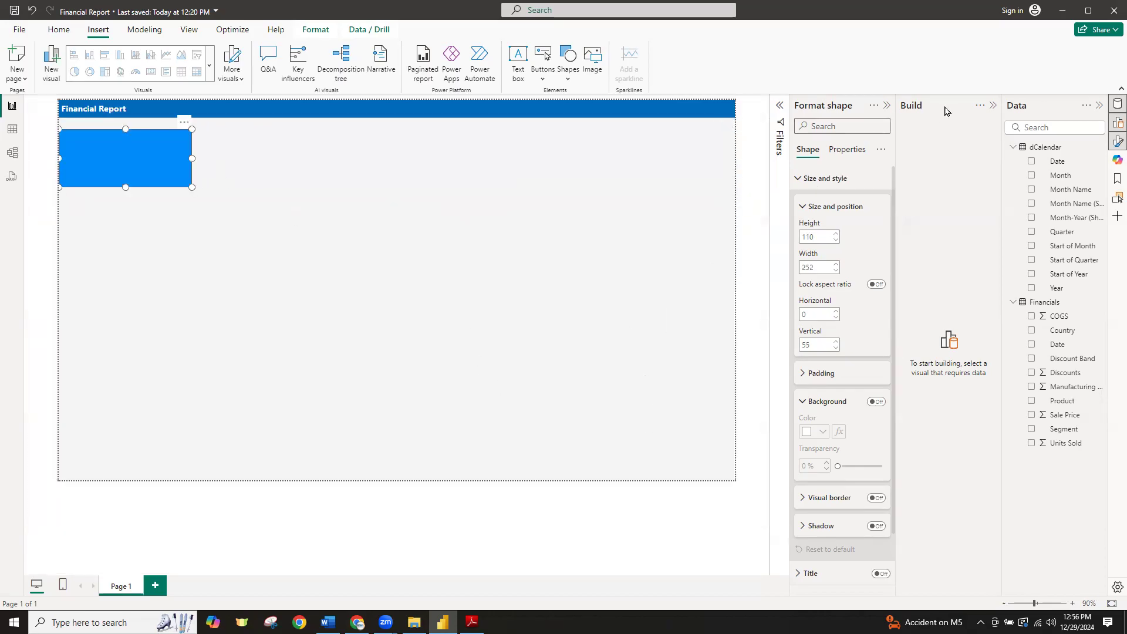
Collapse the Build pane, inset the rectangle slightly from the page edge under the banner, and shrink it to about 182 by 84
left_click(993, 105)
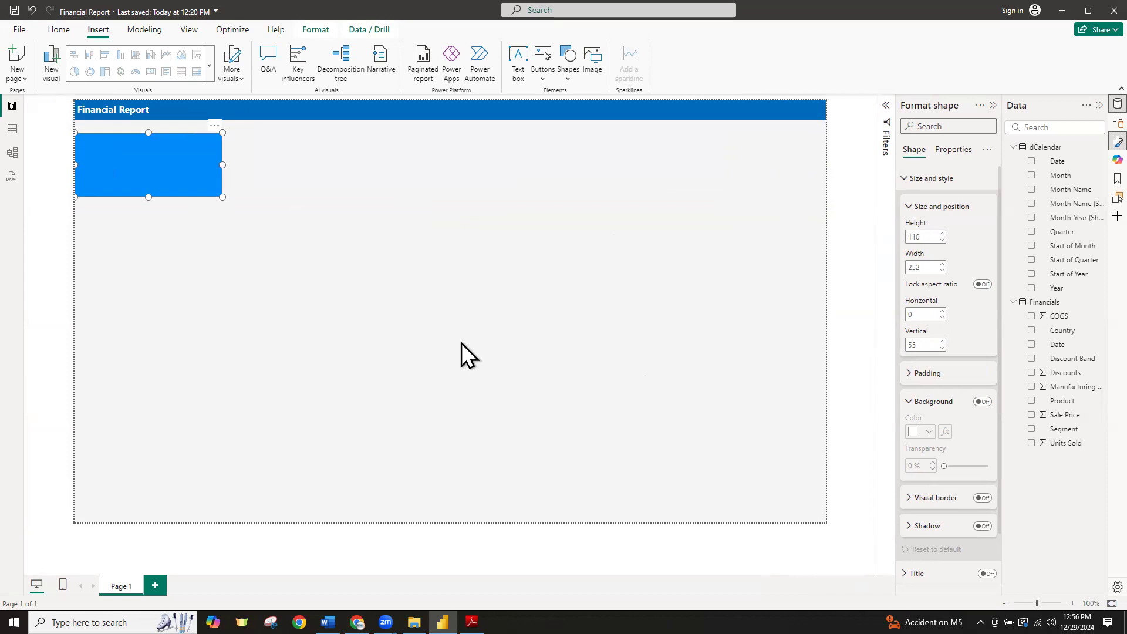
left_click_drag(147, 156, 155, 158)
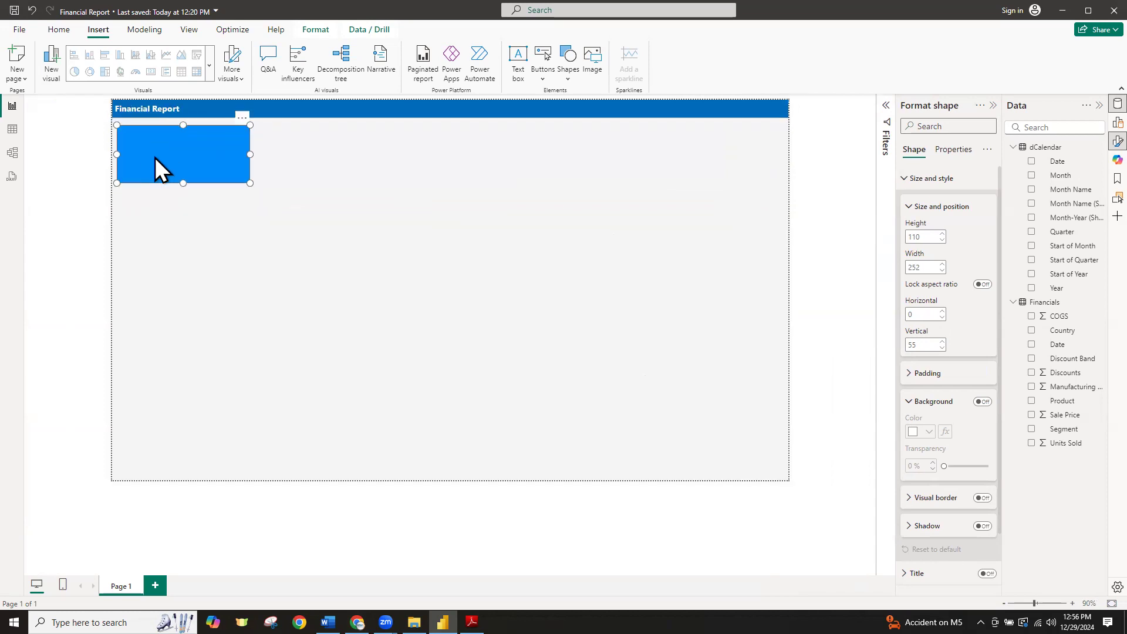
scroll(376, 349, "up", 2)
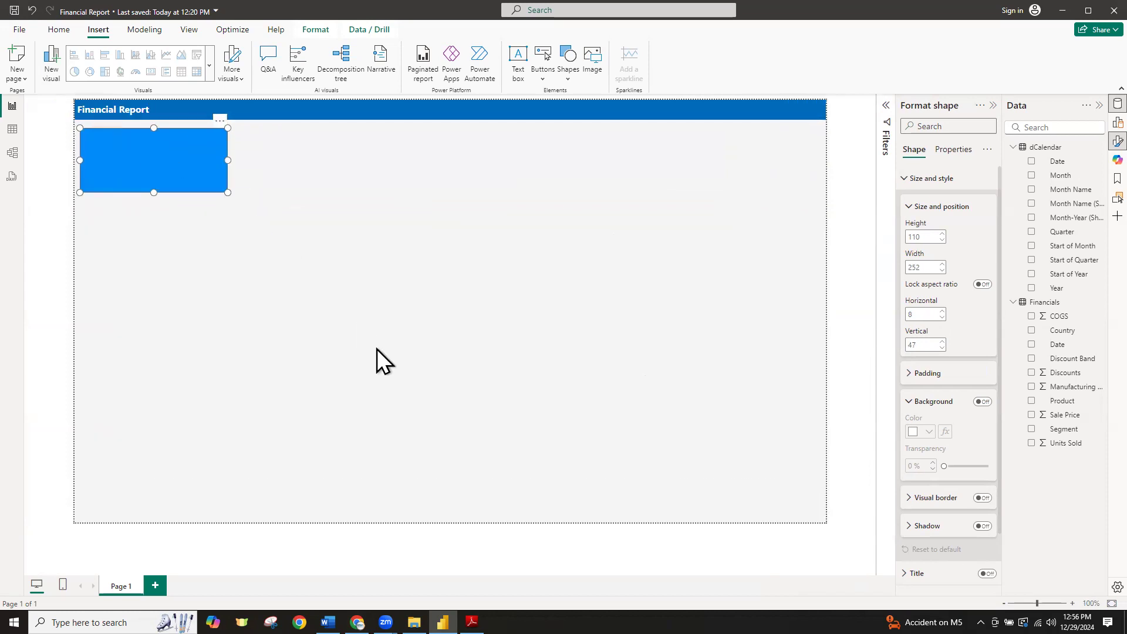
scroll(377, 349, "down", 1)
mouse_move(153, 194)
left_mouse_down()
mouse_move(156, 171)
mouse_move(156, 189)
left_mouse_up()
left_click_drag(228, 152, 187, 152)
Make three copies of the small rectangle and line them up in an evenly spaced row under the banner
left_click_drag(135, 181, 484, 158)
key("ctrl+c")
key("ctrl+v")
key("ctrl+v")
key("ctrl+v")
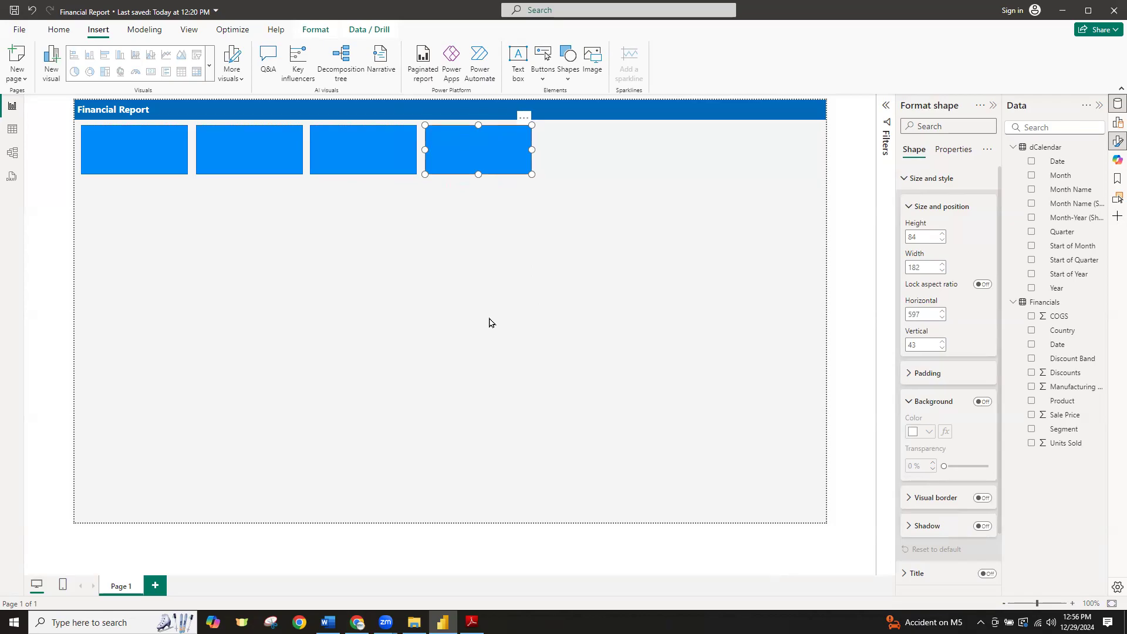
left_click(330, 254)
Check the trends requirement under Data Analysis in the Financial Report Email PDF, and nudge the fourth small rectangle to horizontal 593 in Power BI
key("alt+Tab")
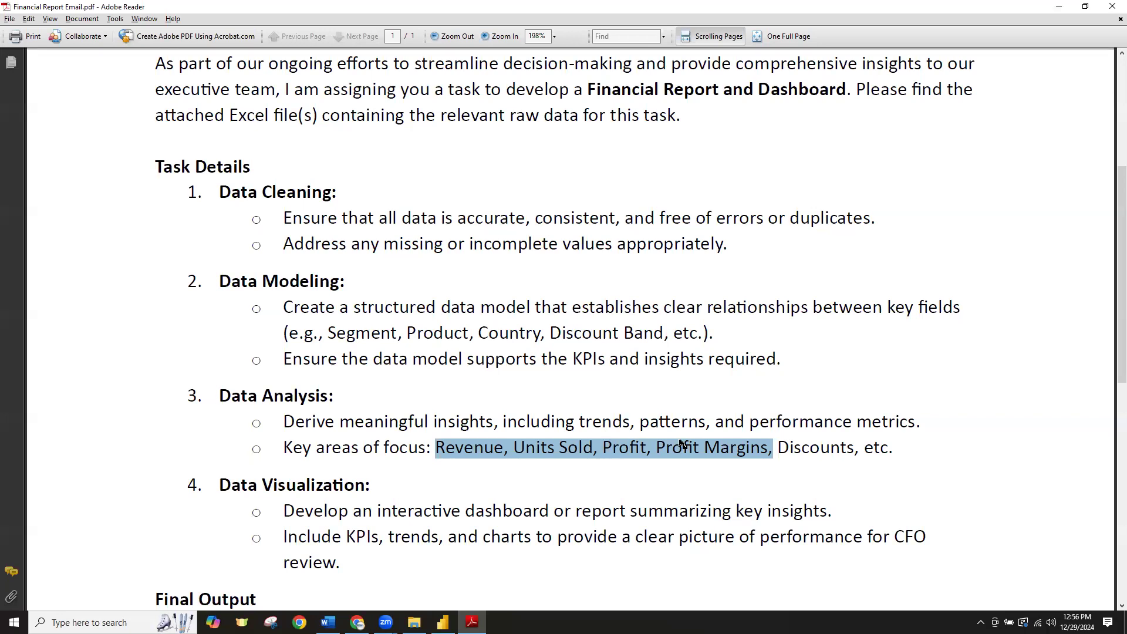
left_click_drag(505, 423, 599, 423)
key("alt+Tab")
left_click(479, 161)
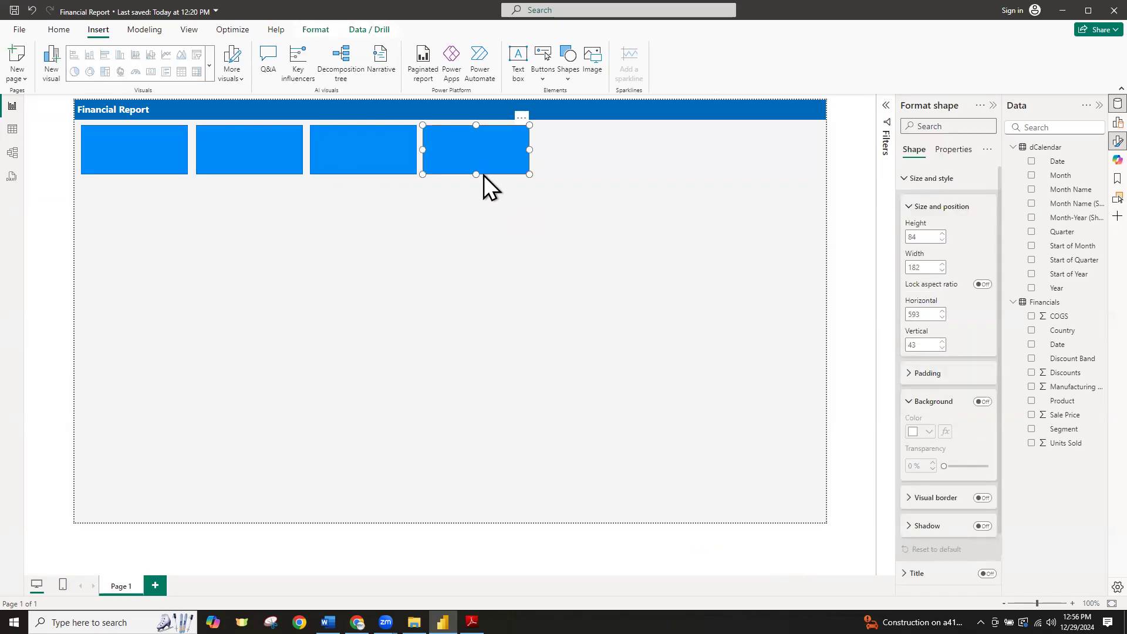
Paste another rectangle below the row and enlarge it to about 556 high, spanning the full width of the four small rectangles
key("ctrl+v")
left_click_drag(479, 169, 124, 226)
left_click_drag(188, 208, 456, 215)
left_click_drag(269, 233, 246, 510)
left_click_drag(456, 346, 526, 351)
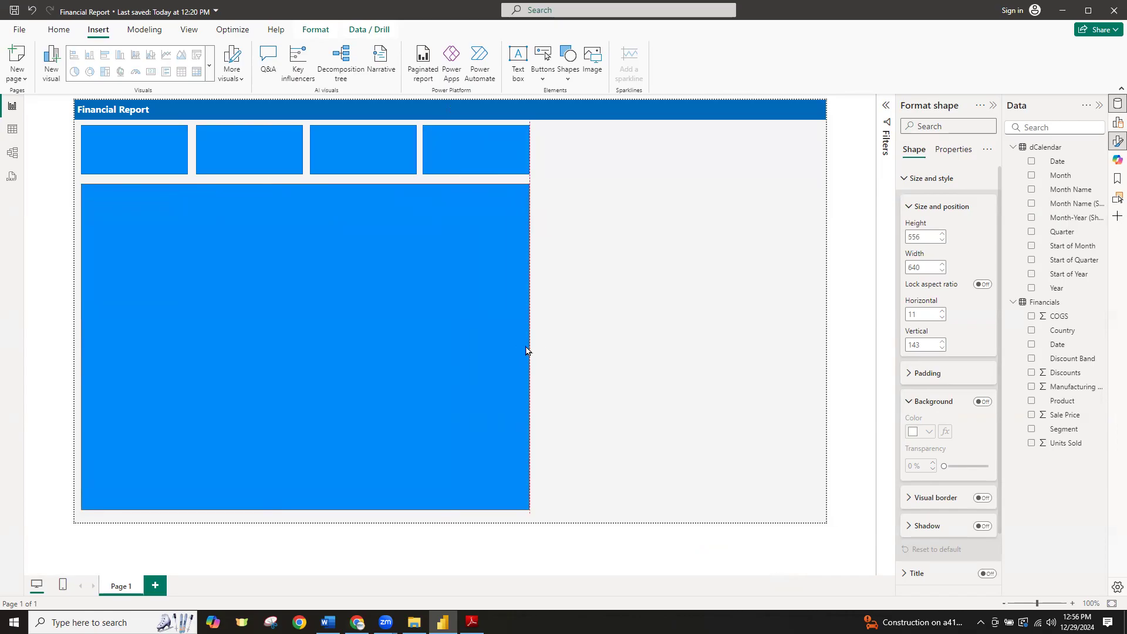
mouse_move(527, 351)
left_mouse_down()
mouse_move(496, 350)
mouse_move(529, 351)
left_mouse_up()
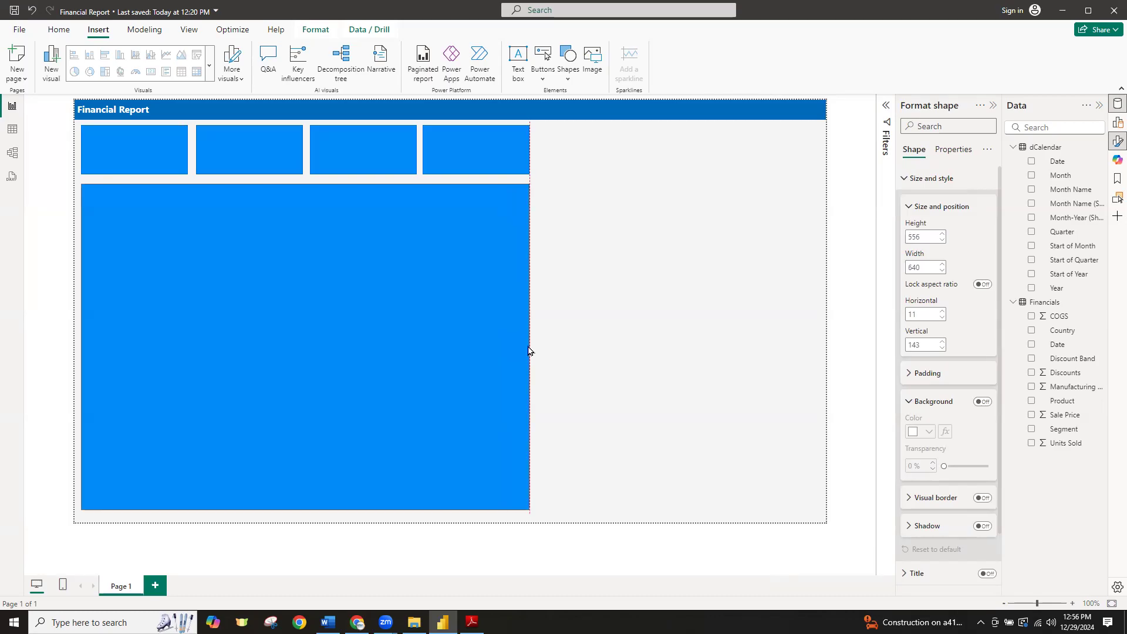
left_click(576, 329)
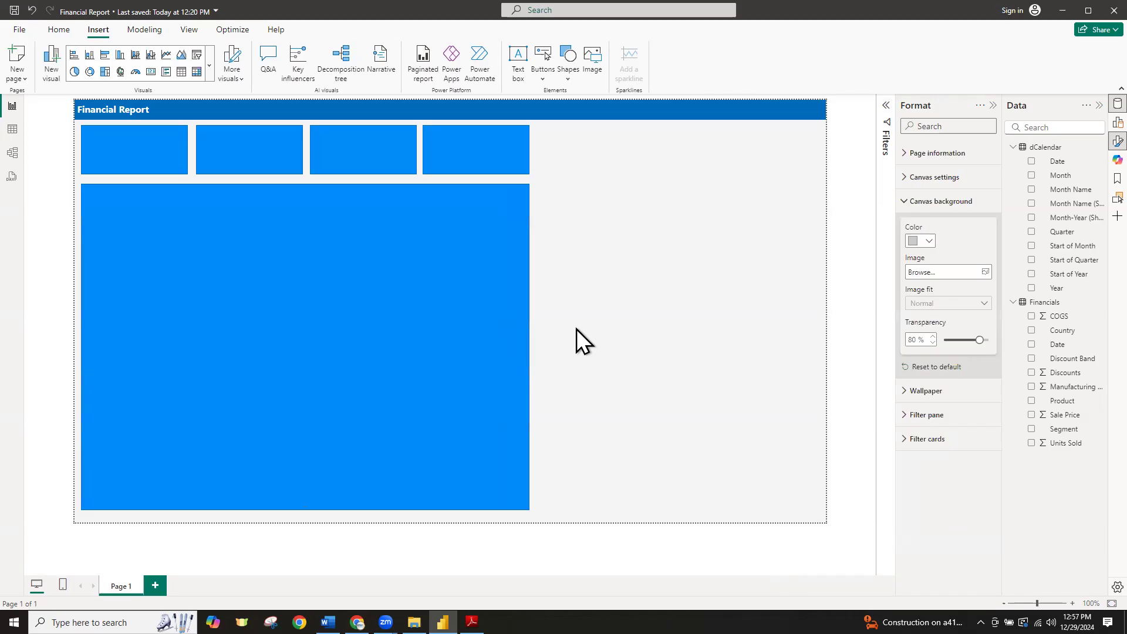
Recheck the email PDF, and place a copy of the large rectangle beside it in Power BI, resized to about 472 by 298
key("alt+Tab")
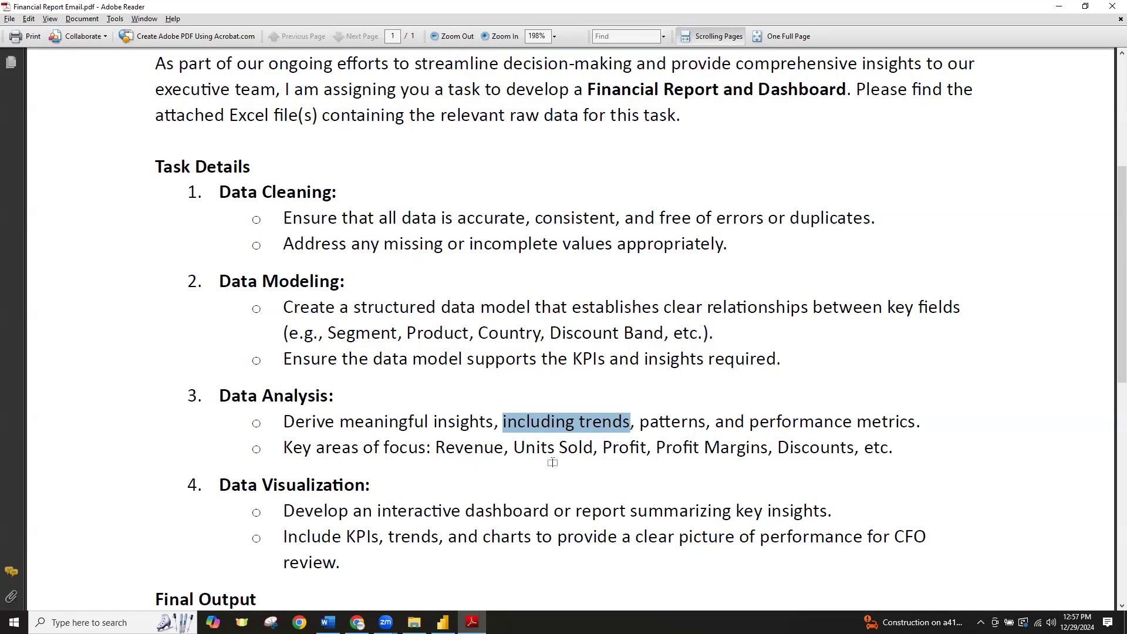
key("alt+Tab")
left_click(476, 403)
left_click_drag(445, 369, 728, 363)
left_click_drag(364, 347, 534, 347)
mouse_move(673, 510)
left_mouse_down()
mouse_move(668, 313)
mouse_move(676, 359)
mouse_move(657, 496)
left_mouse_up()
Duplicate the 472 by 298 rectangle directly beneath itself and size the copy to about 472 by 246
key("ctrl+c")
key("ctrl+v")
left_click_drag(674, 335, 675, 367)
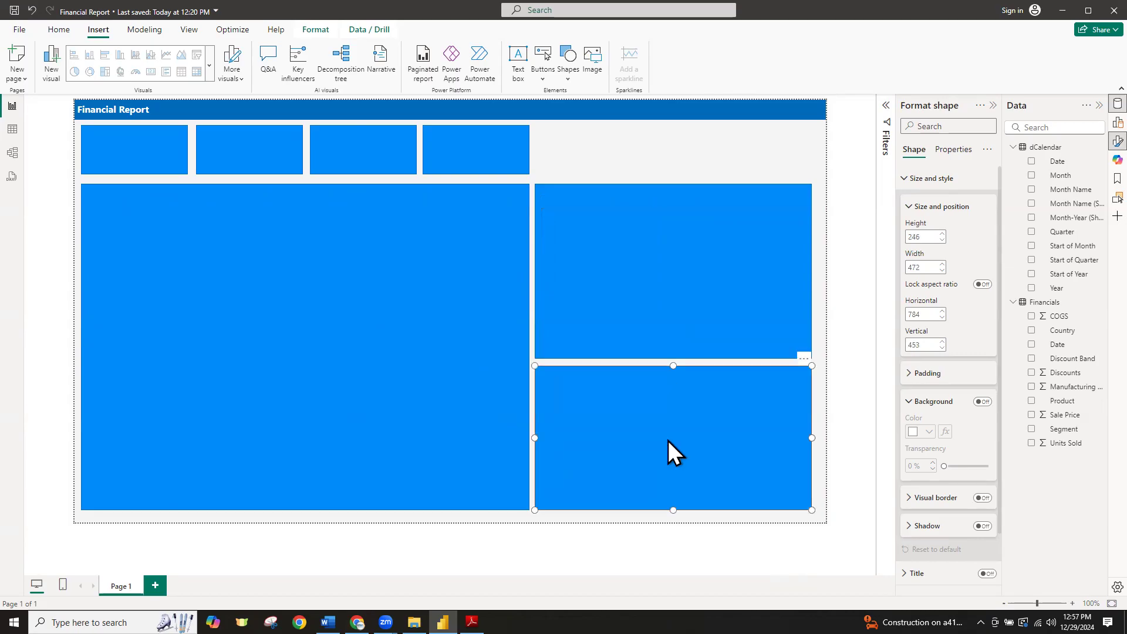
left_click(668, 530)
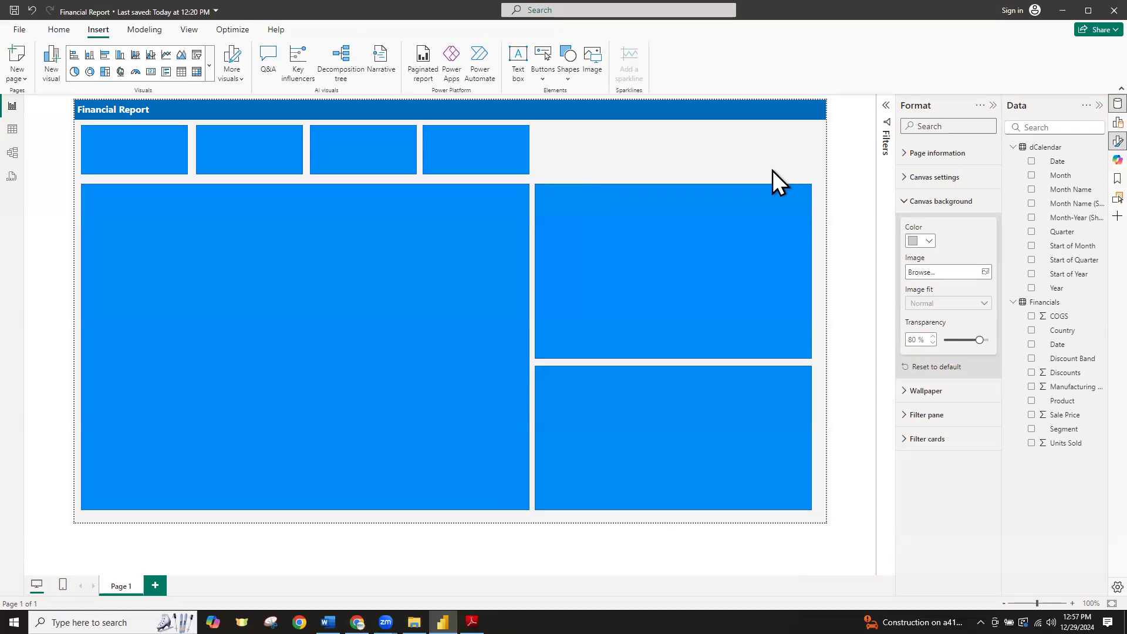
Widen the two stacked rectangles beside the large block so they end just short of the page edge
left_click(758, 260)
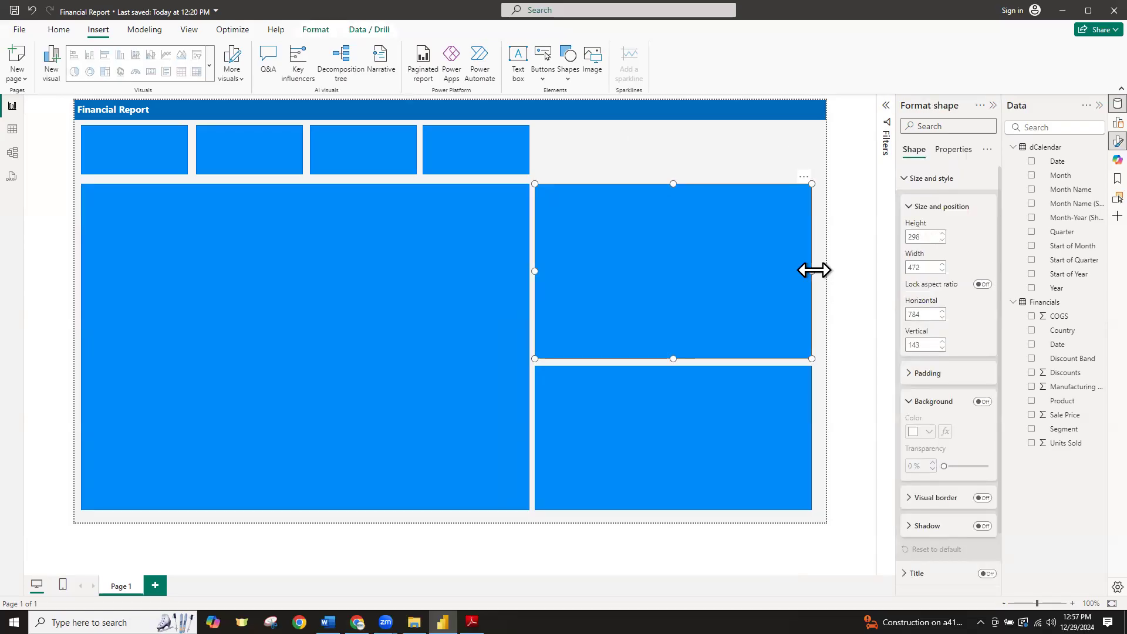
left_click_drag(817, 271, 823, 272)
left_click(784, 432)
left_click_drag(814, 437, 820, 434)
left_click(682, 138)
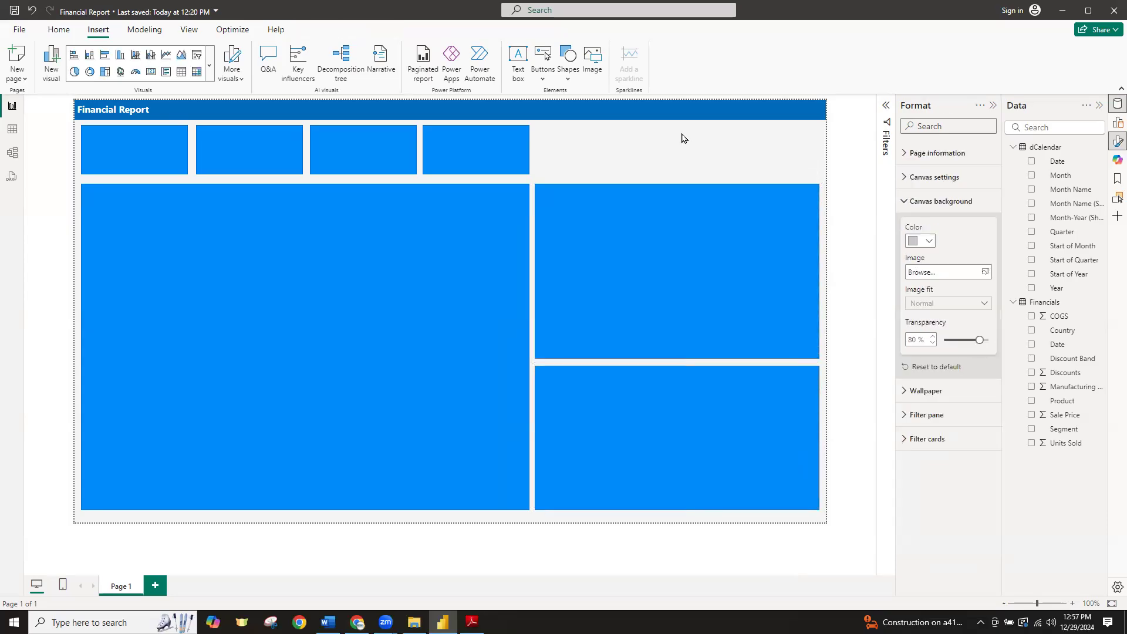
Duplicate Page 1, rename the copy WireFrame, and return to Page 1
right_click(131, 584)
left_click(150, 576)
right_click(191, 586)
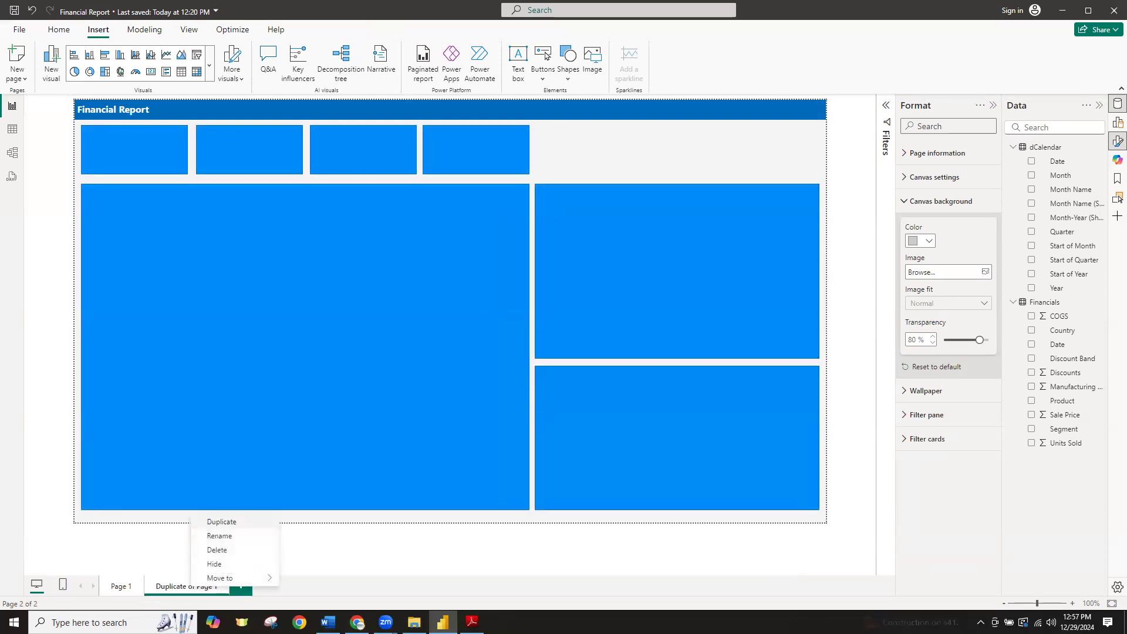
left_click(219, 536)
key("BackSpace")
key("BackSpace")
key("BackSpace")
key("BackSpace")
key("BackSpace")
key("BackSpace")
key("BackSpace")
key("BackSpace")
key("BackSpace")
key("BackSpace")
key("BackSpace")
key("BackSpace")
key("BackSpace")
key("BackSpace")
key("BackSpace")
key("BackSpace")
key("BackSpace")
key("BackSpace")
key("BackSpace")
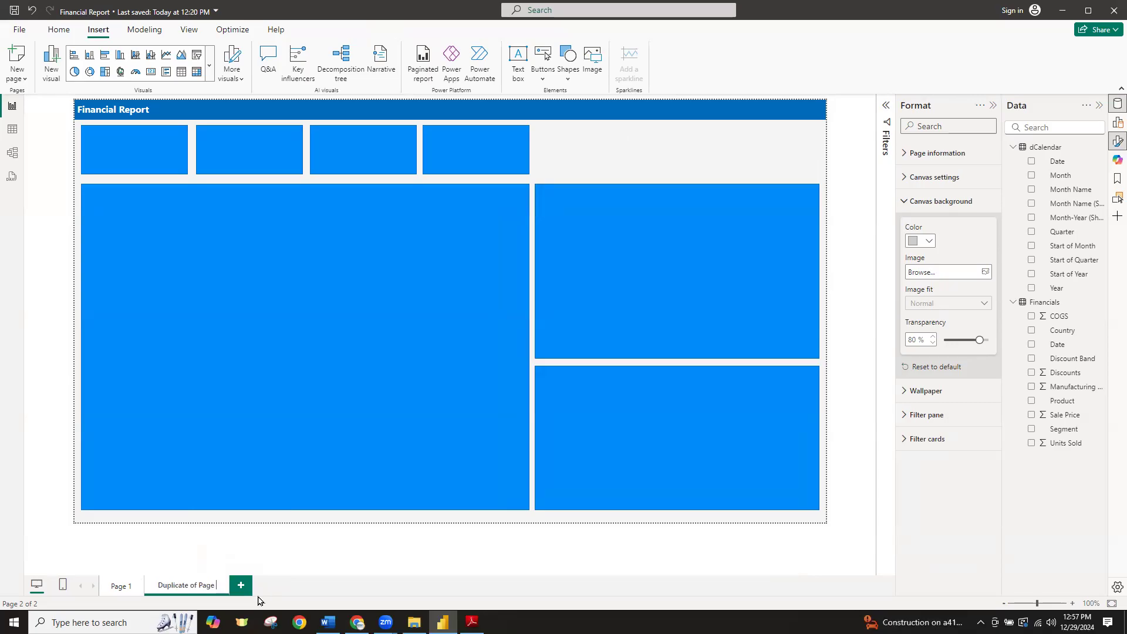
type("Wo")
key("BackSpace")
type("ifre")
key("BackSpace")
key("BackSpace")
key("BackSpace")
type("reFrame")
key("Return")
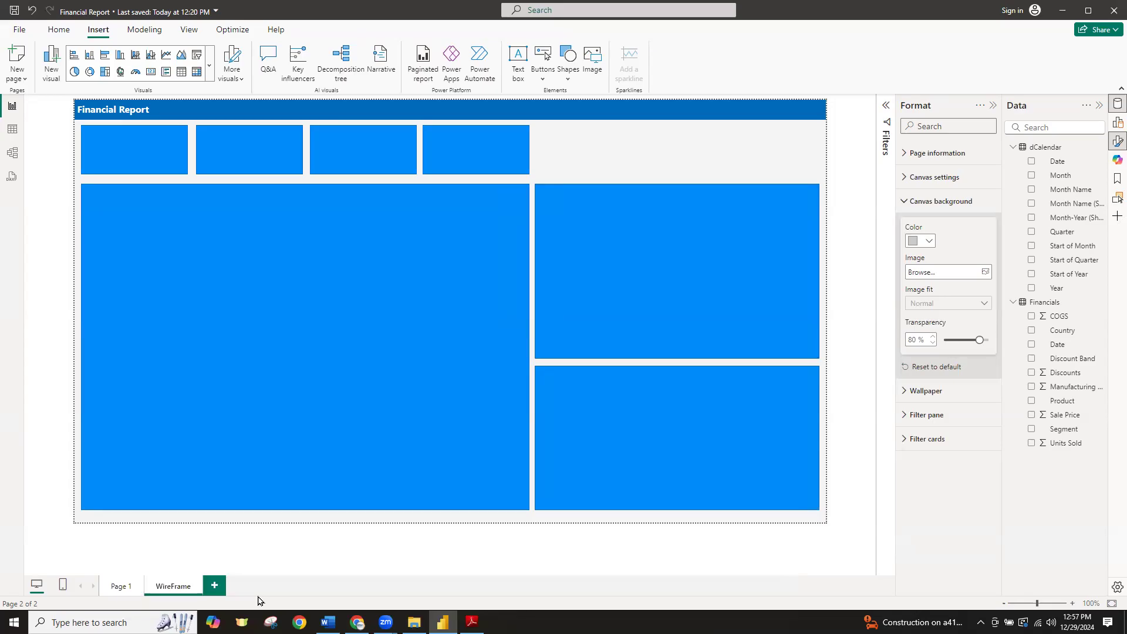
left_click(113, 589)
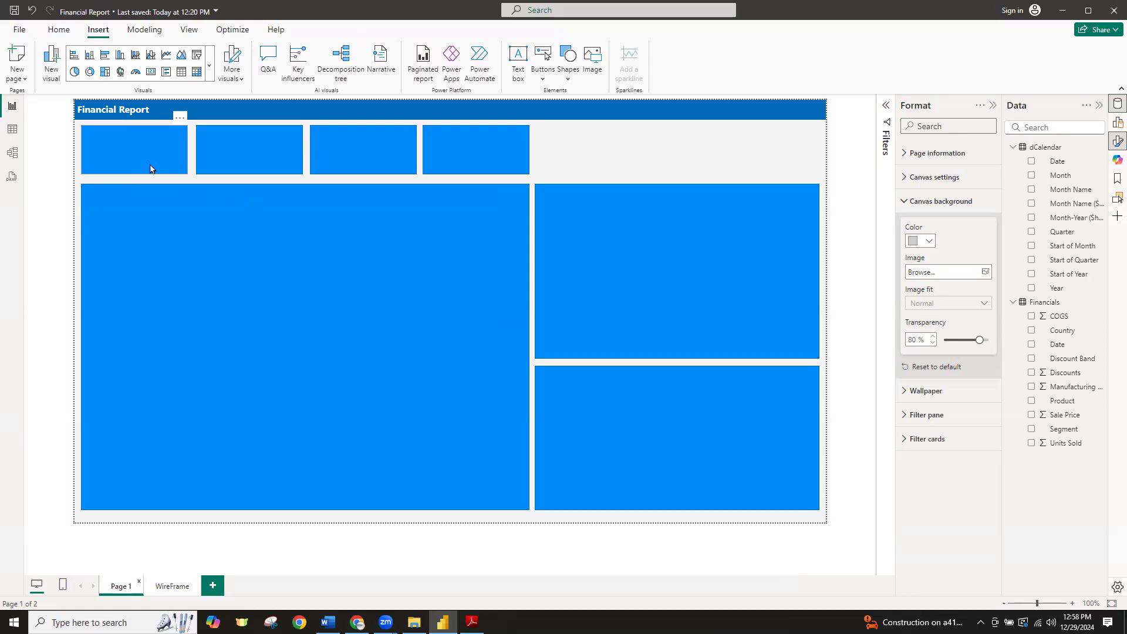
Try deleting the first small rectangle under the banner on Page 1, and undo the deletion
left_click(242, 453)
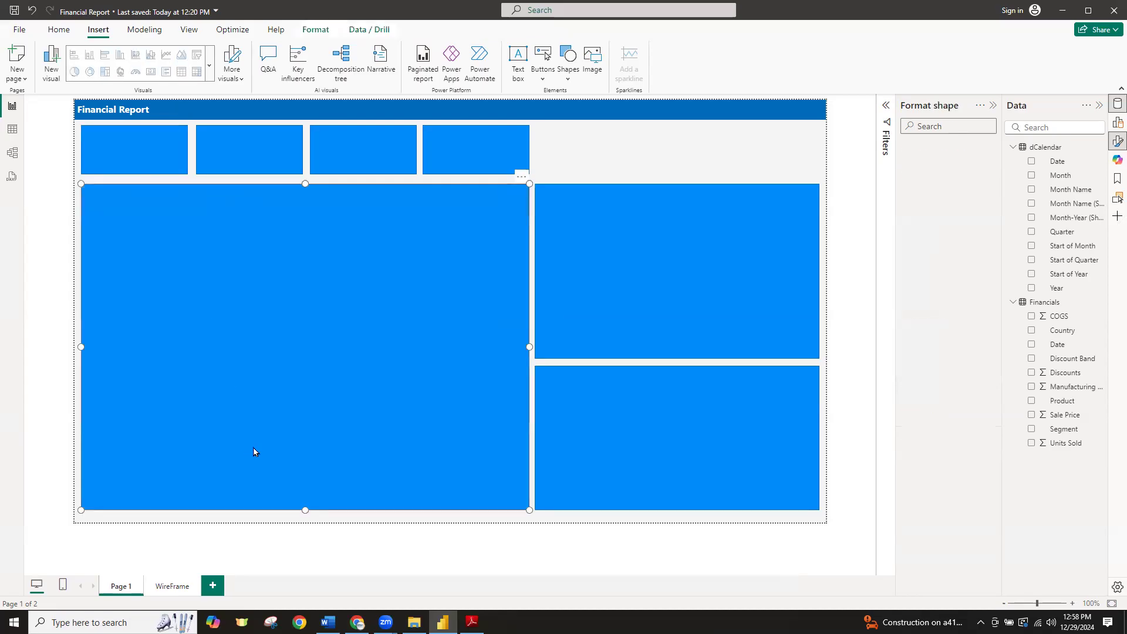
left_click(141, 172)
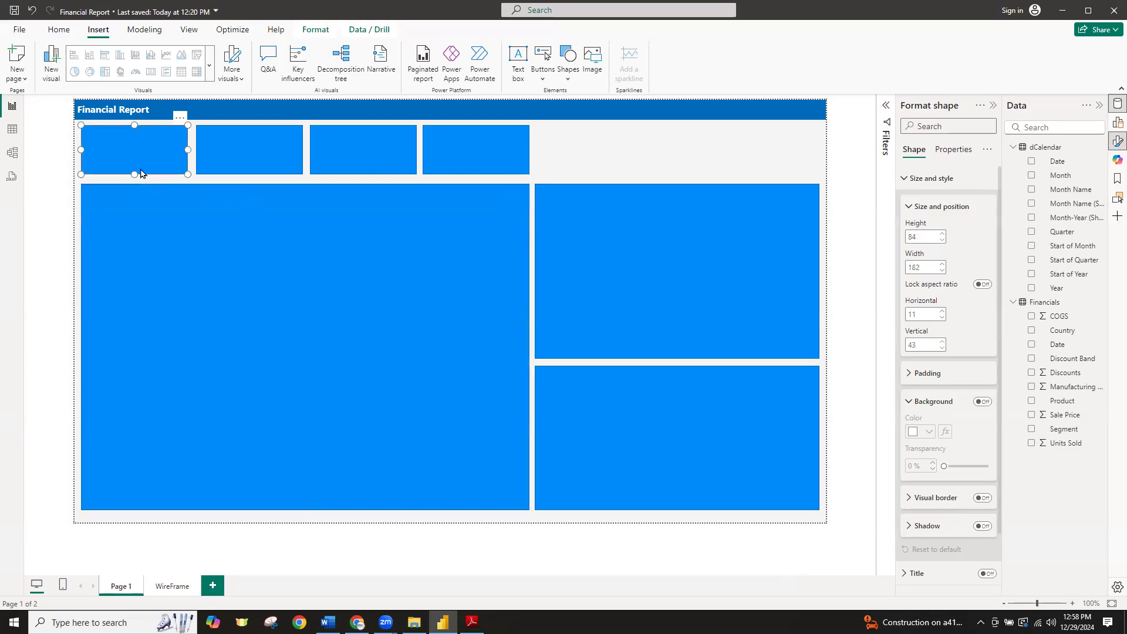
key("Delete")
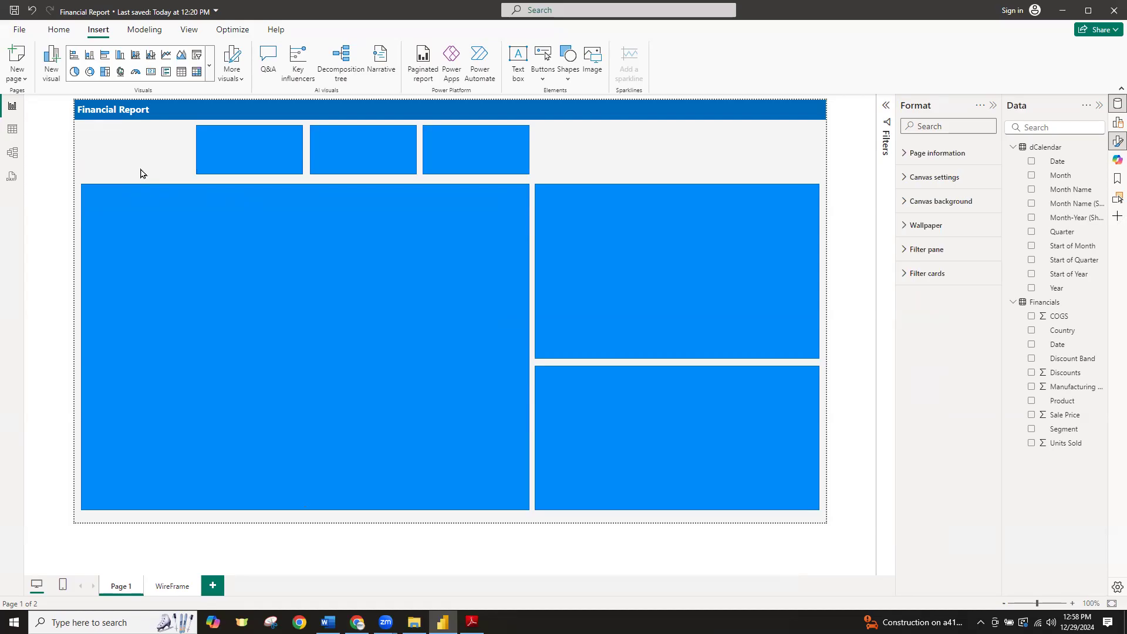
key("ctrl+z")
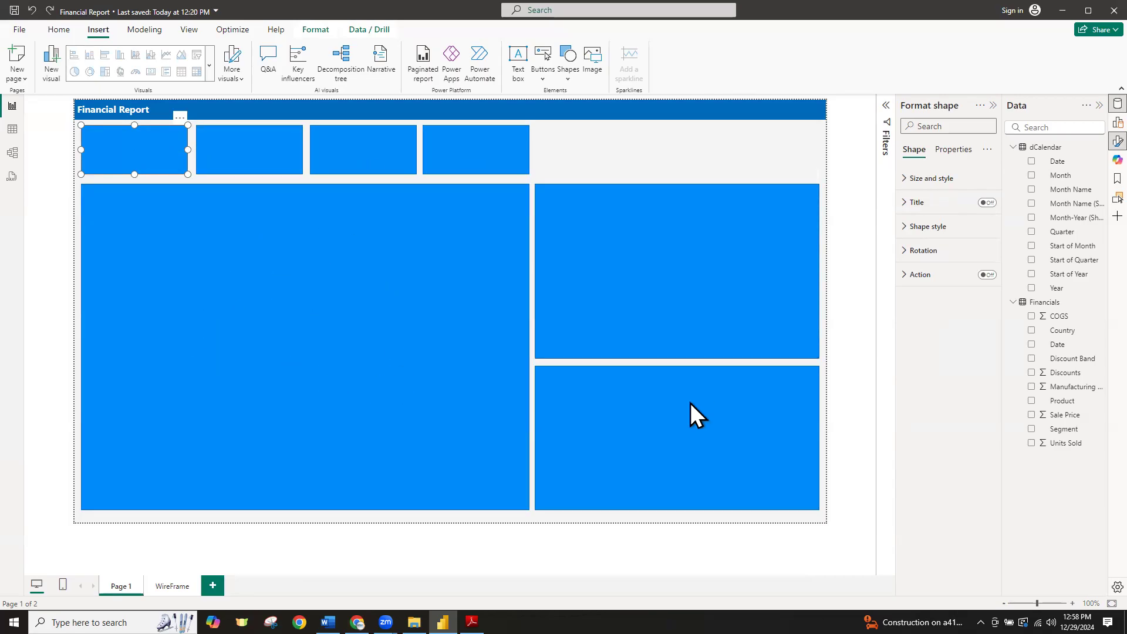
Switch to Chrome and open the Colorlib dashboard image full size in a new tab to examine its layout
left_click(357, 622)
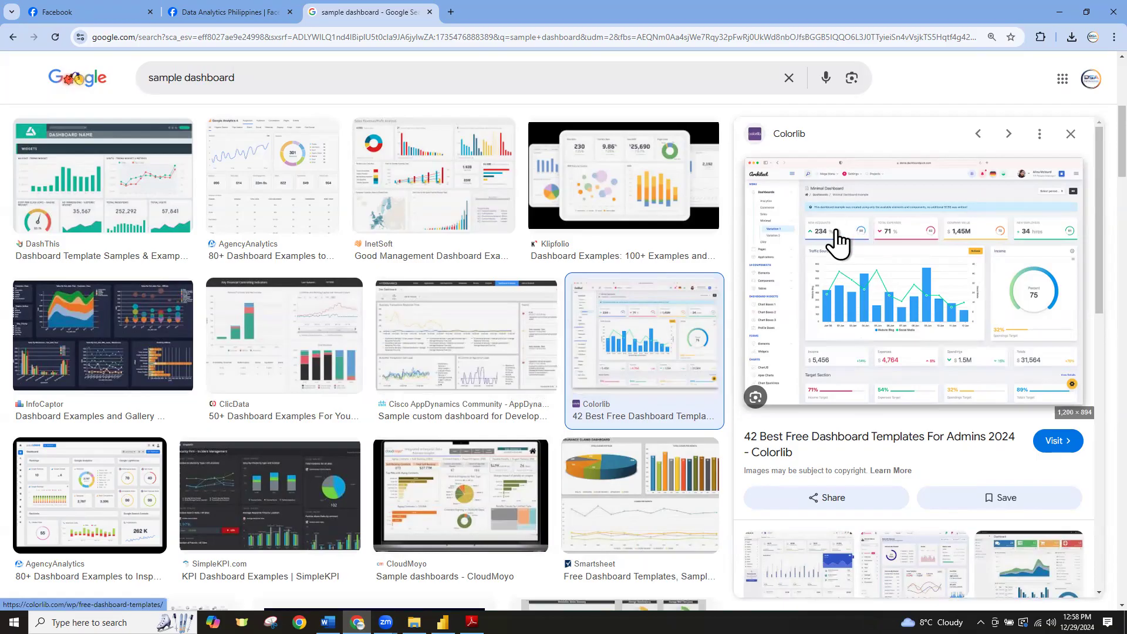
right_click(855, 288)
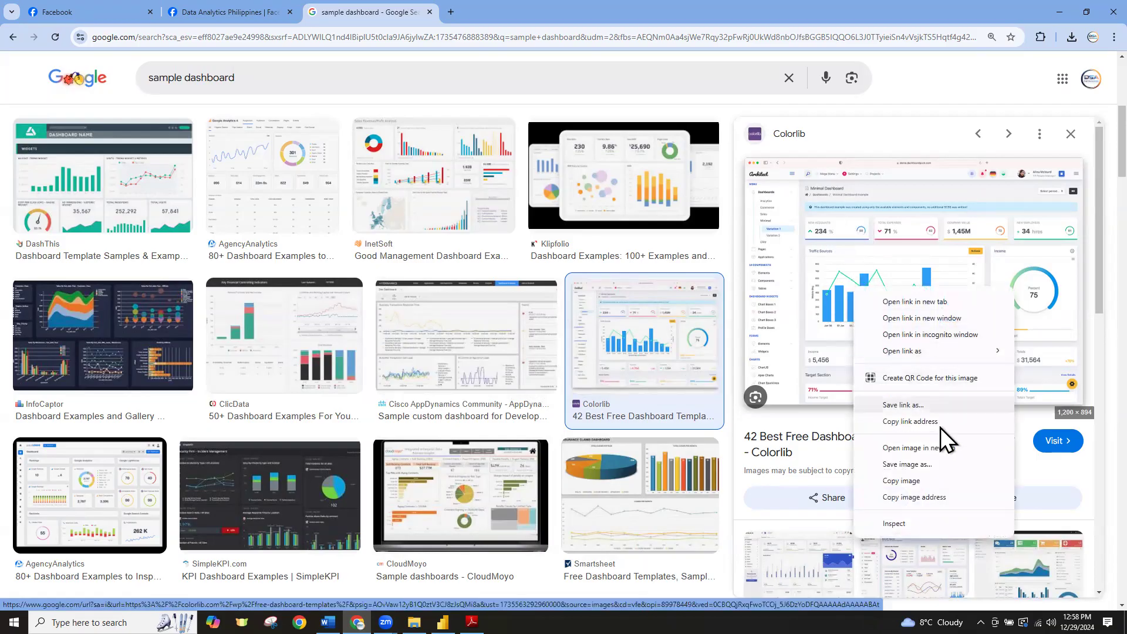
left_click(947, 450)
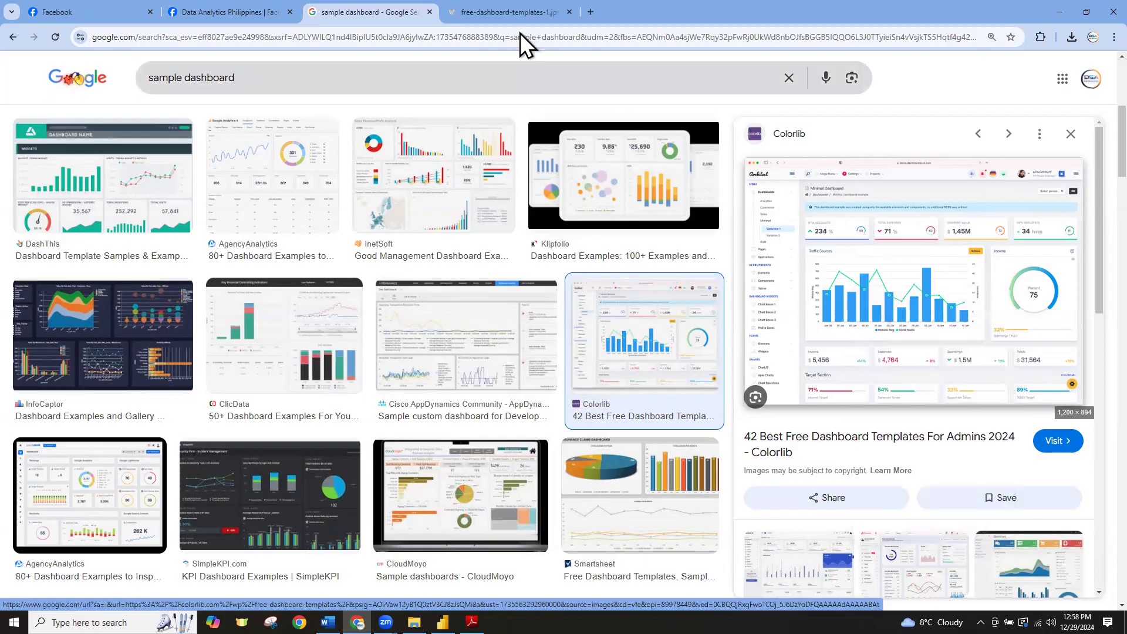
left_click(508, 11)
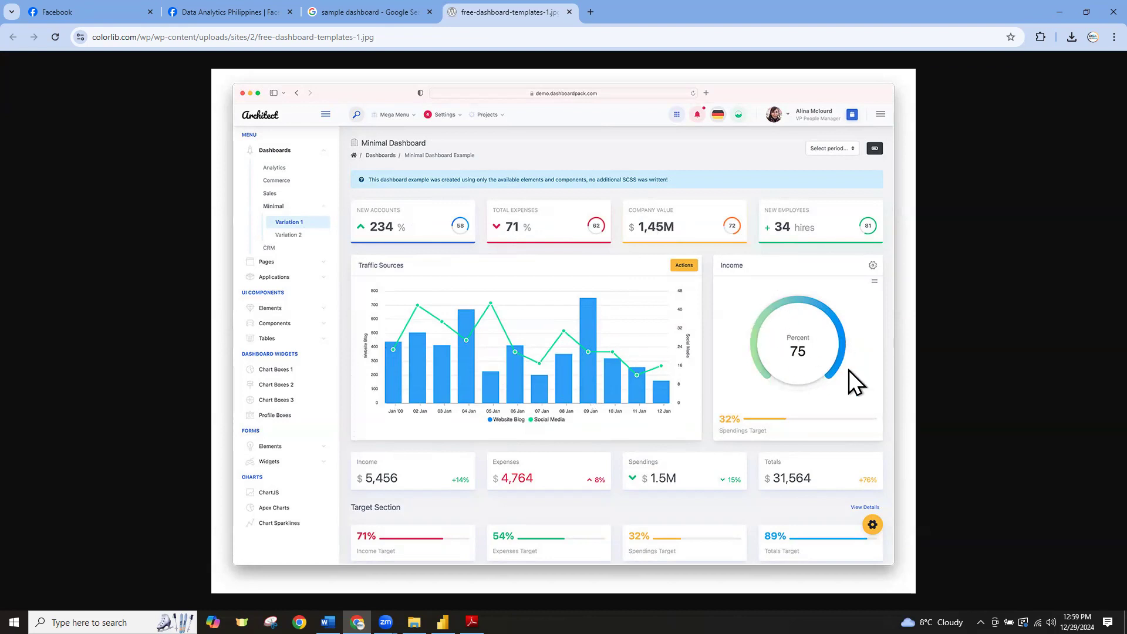
Preview the DashThis sample dashboard in the search results, compare it with the rectangle layout in Power BI, and return to Chrome
left_click(381, 14)
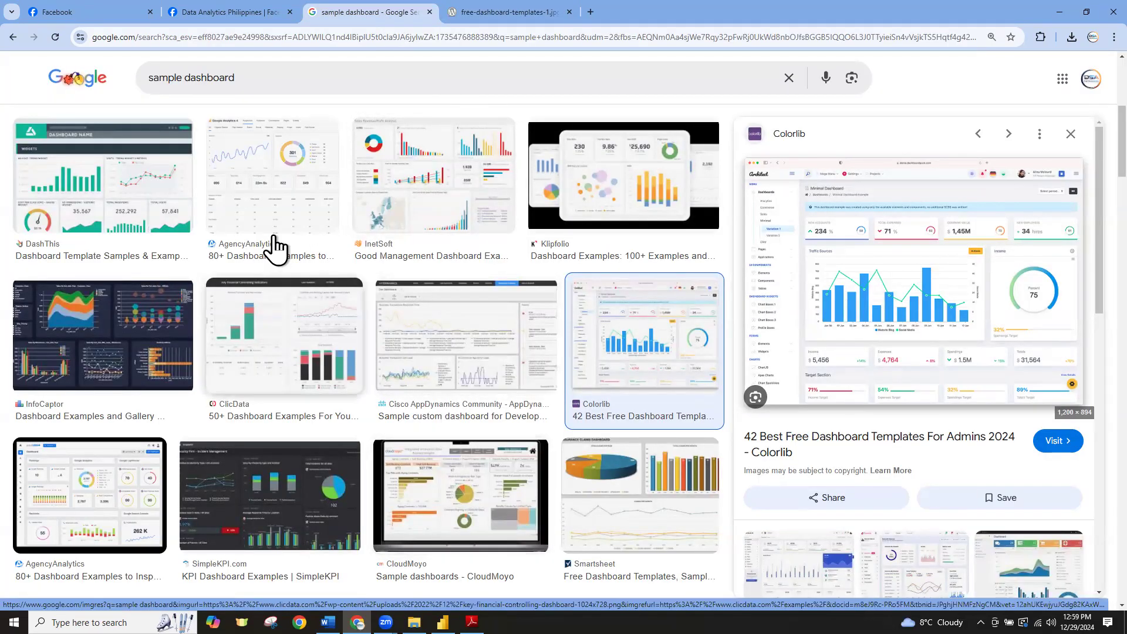
left_click(151, 219)
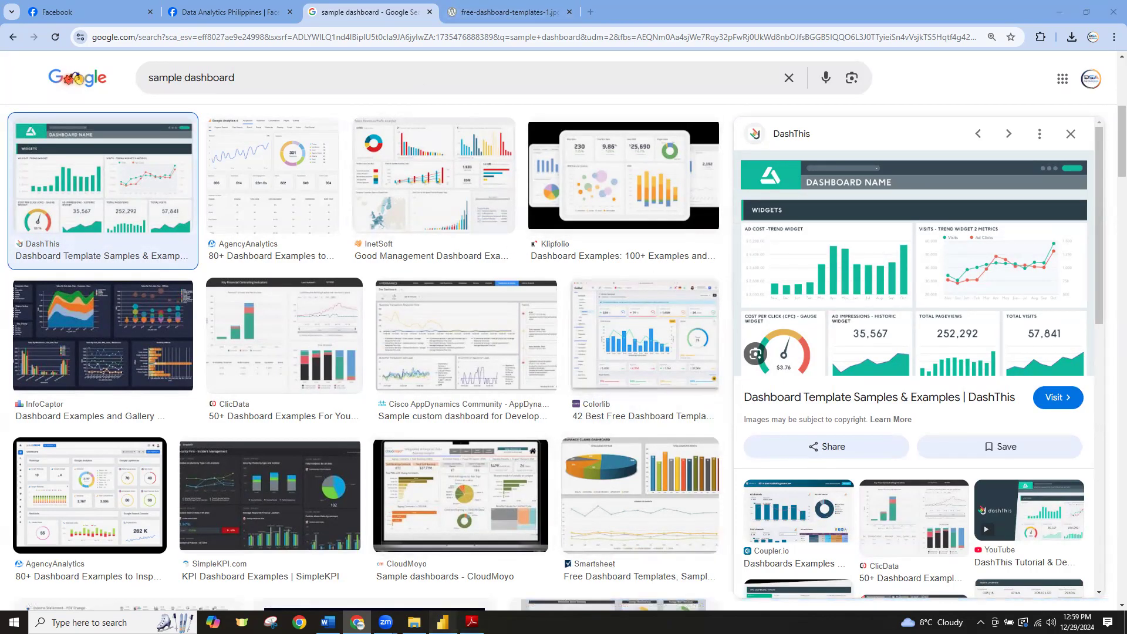
left_click(443, 623)
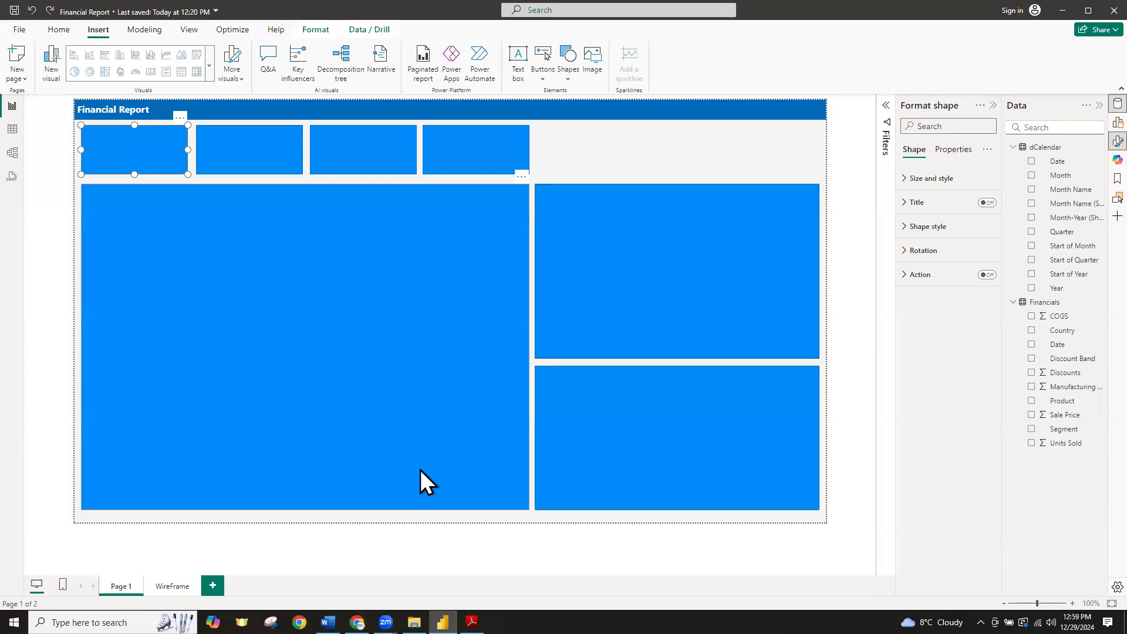
left_click(590, 144)
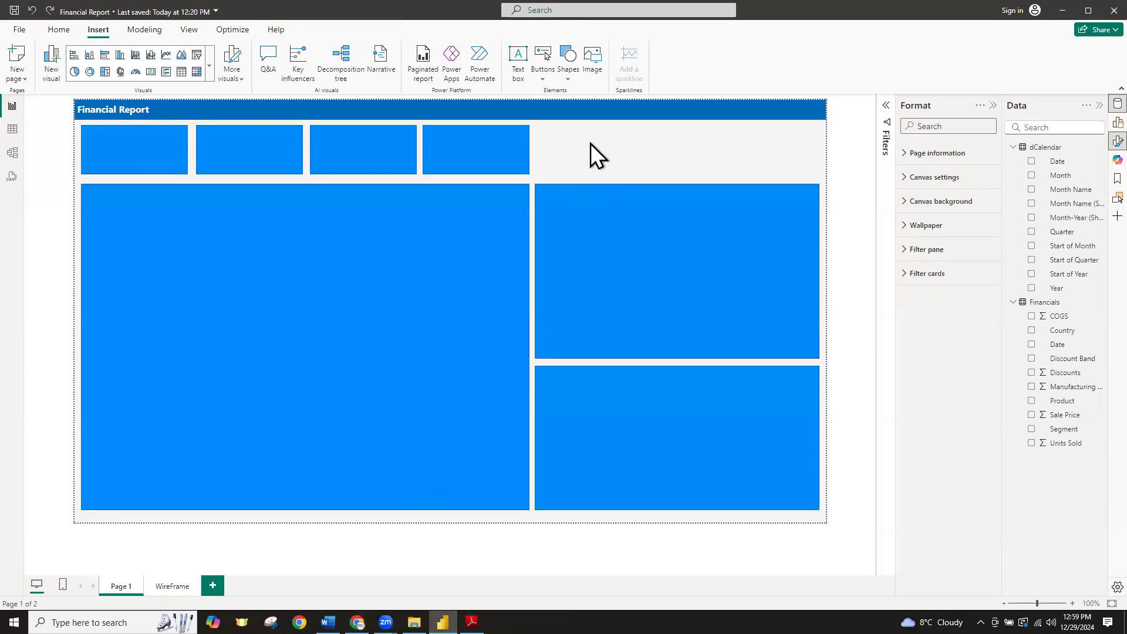
left_click(161, 163)
key("alt+Tab")
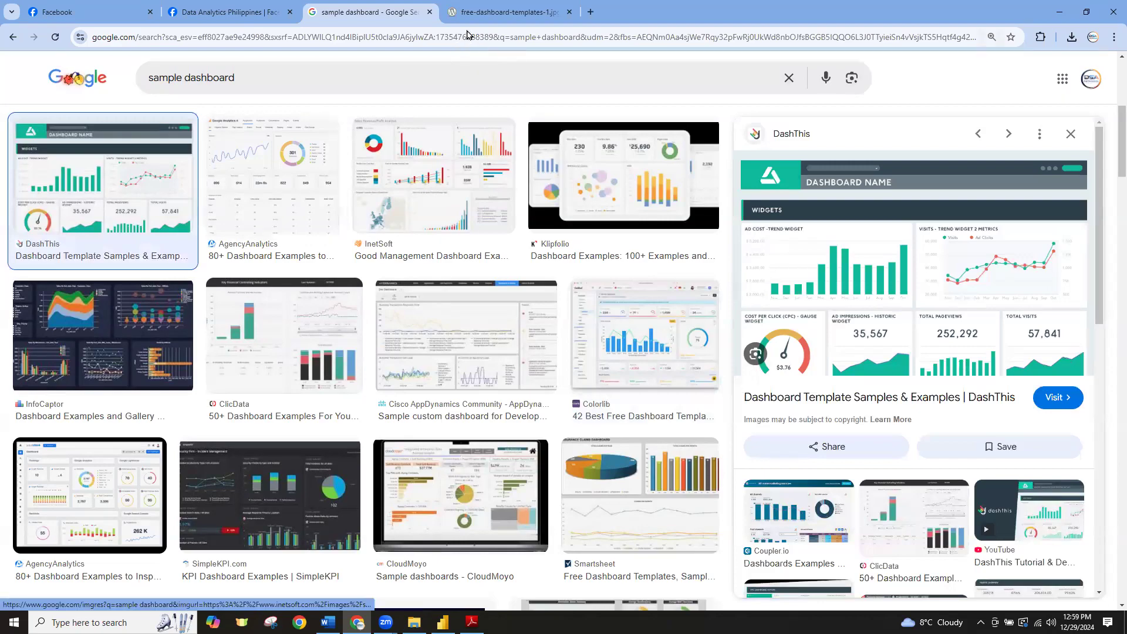
Check the Colorlib dashboard image in Chrome, return to Power BI, and delete the first small rectangle under the banner
left_click(482, 13)
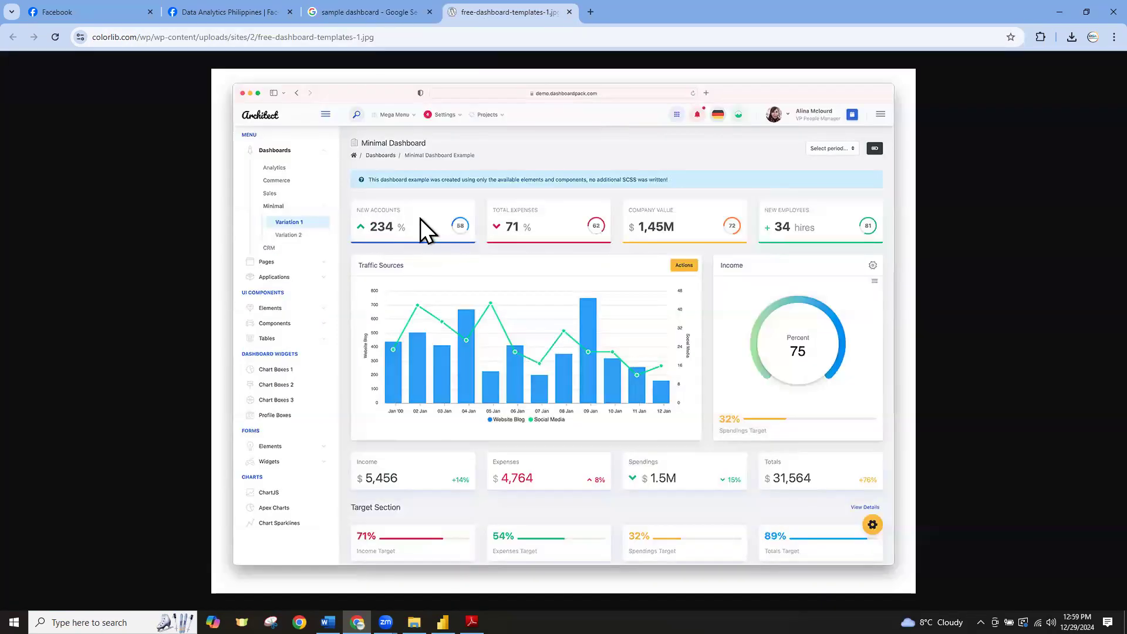
key("alt+Tab")
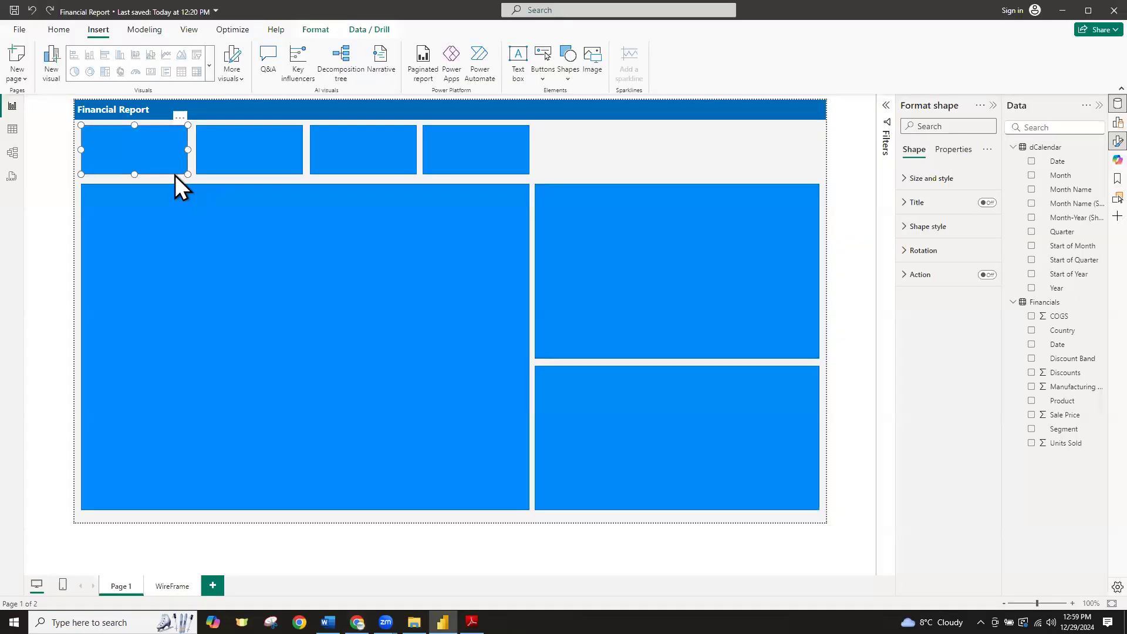
key("Delete")
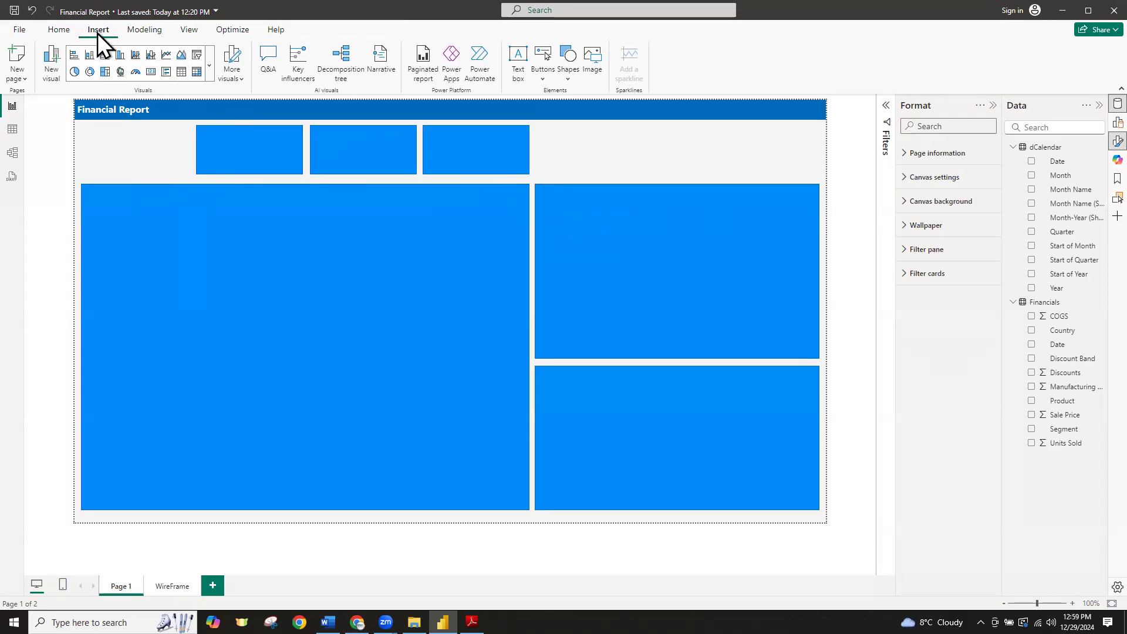
Browse the gallery of available visuals and show the Build pane
left_click(207, 71)
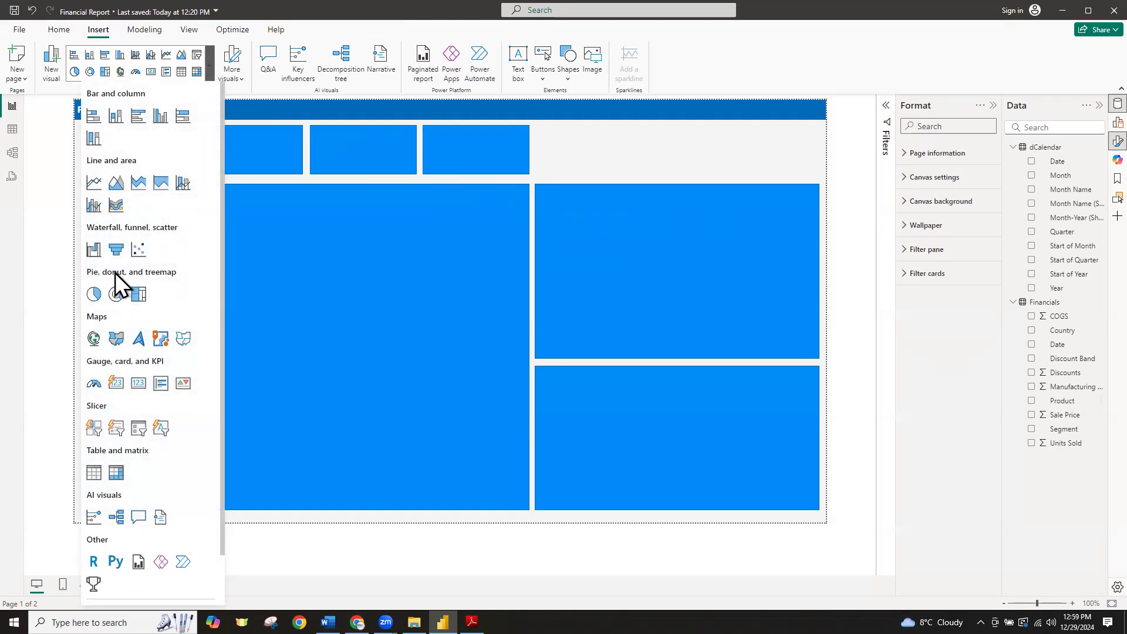
scroll(134, 531, "down", 1)
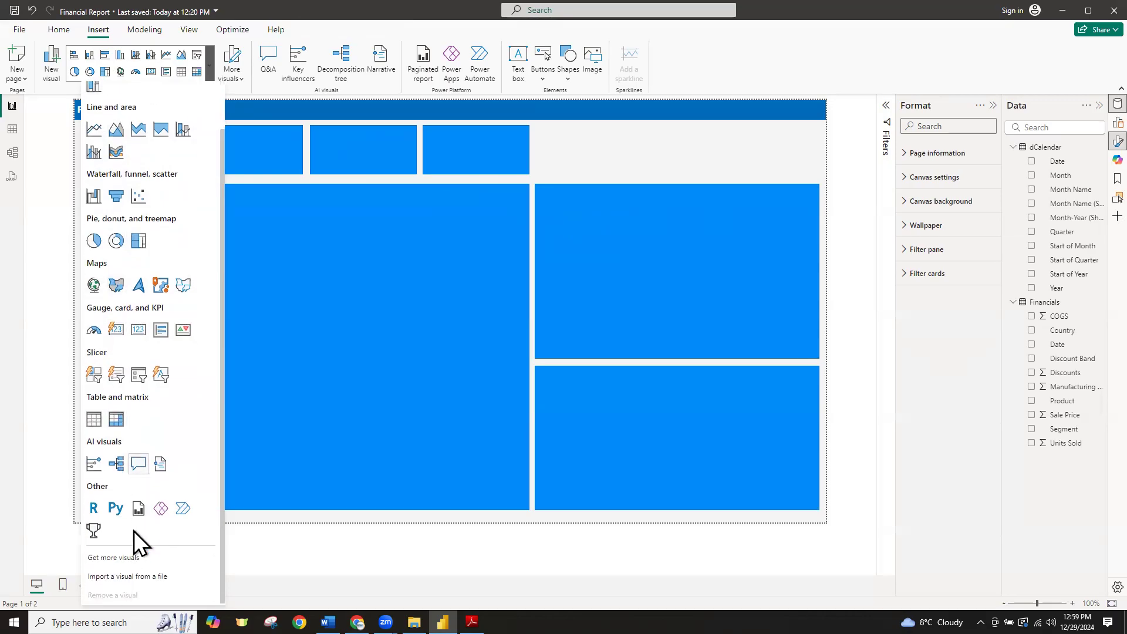
scroll(134, 532, "up", 1)
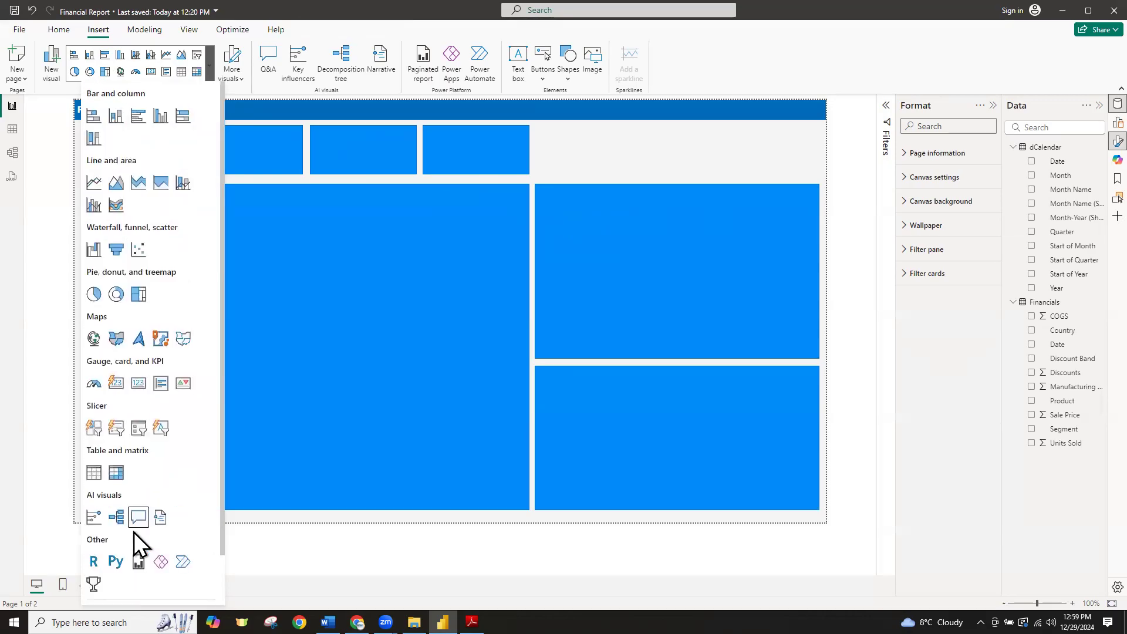
left_click(601, 143)
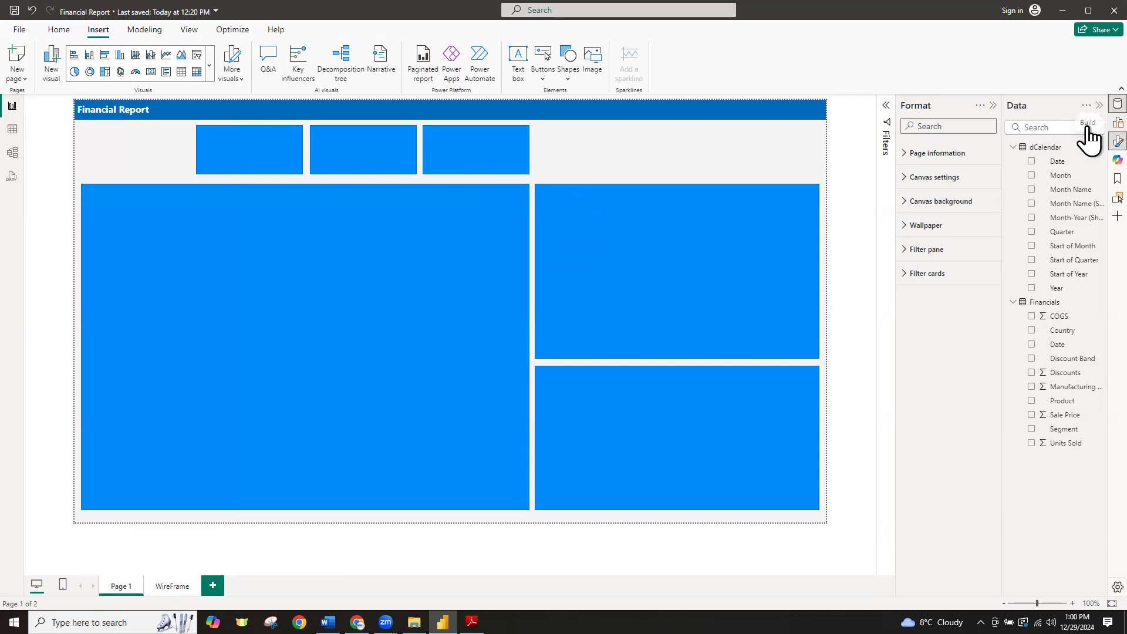
left_click(1118, 140)
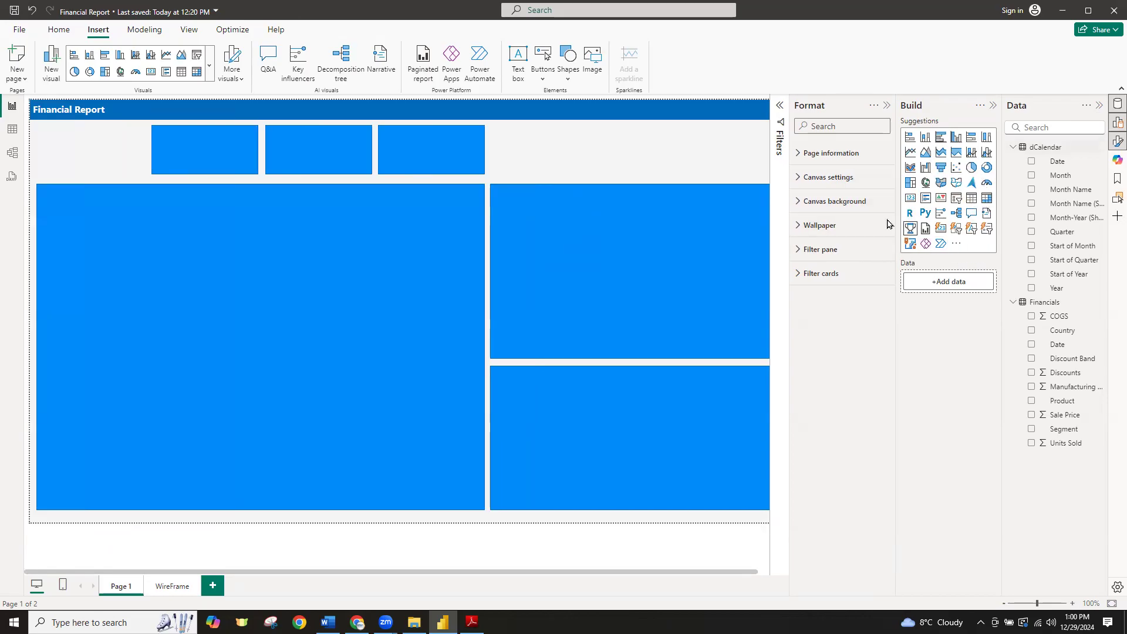
Insert a Card visual and fit it into the empty first KPI slot under the banner, using the Colorlib dashboard as reference
left_click(213, 70)
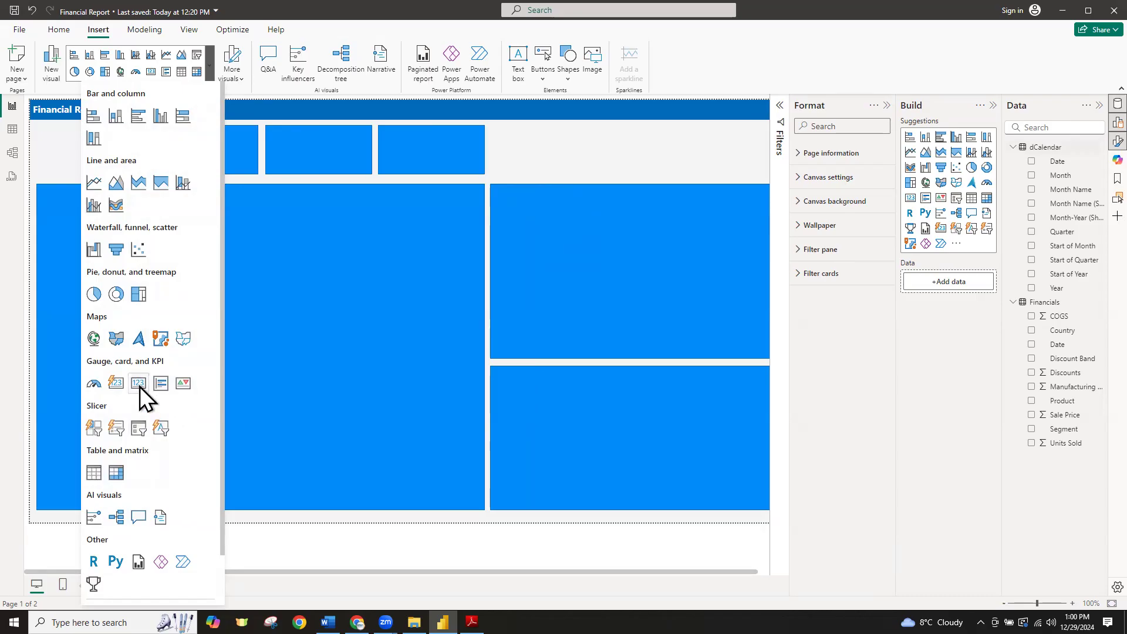
key("alt+Tab")
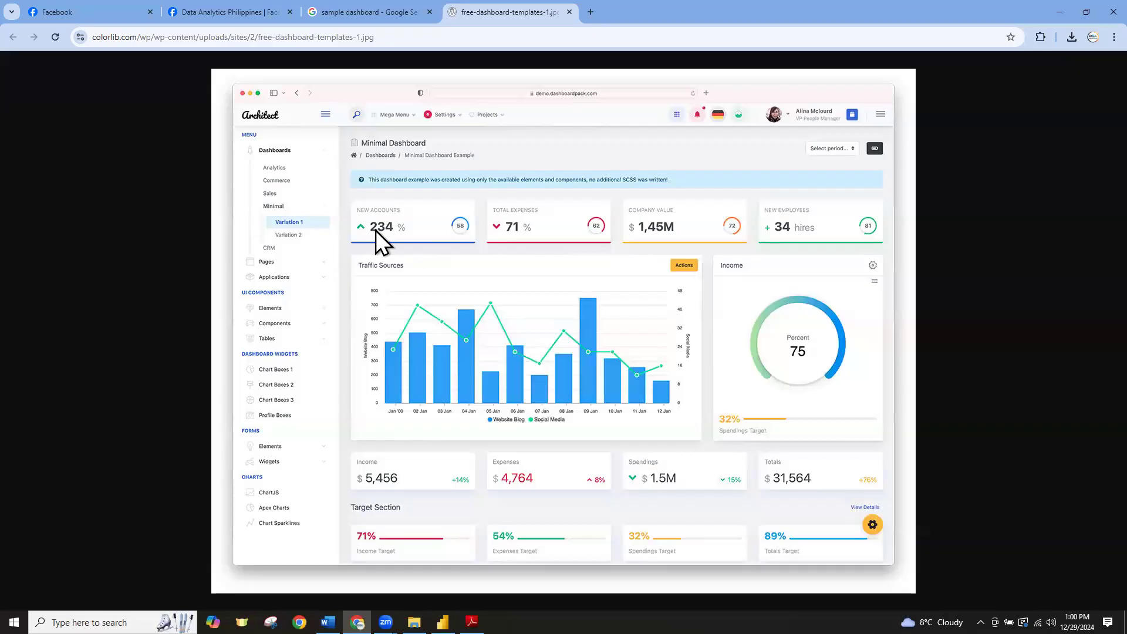
key("alt+Tab")
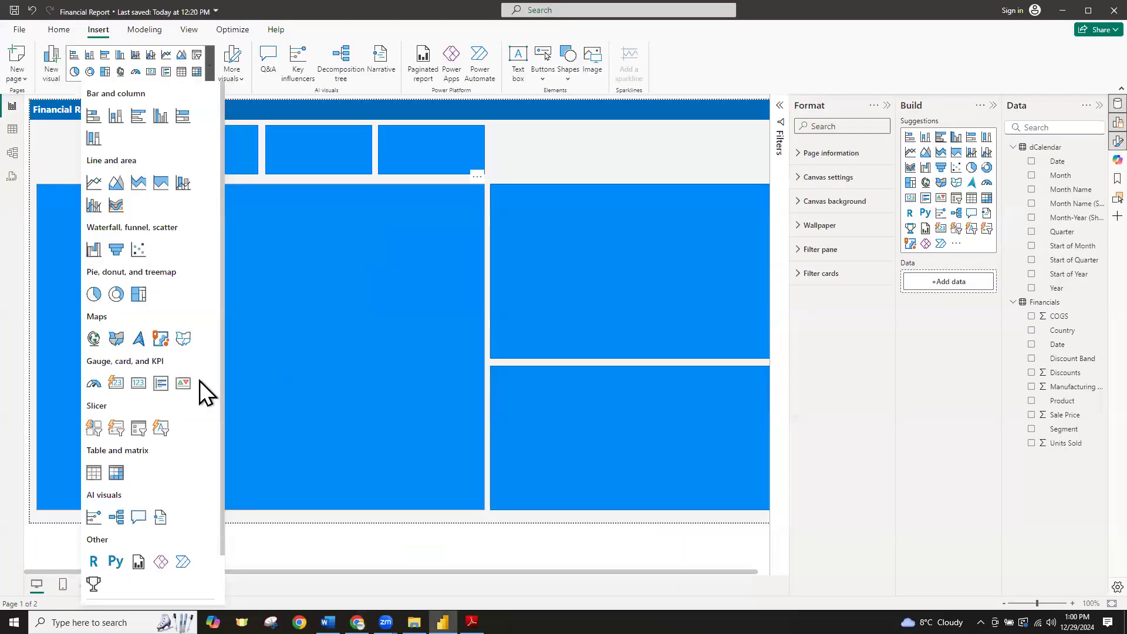
left_click(139, 385)
left_click_drag(170, 240, 114, 208)
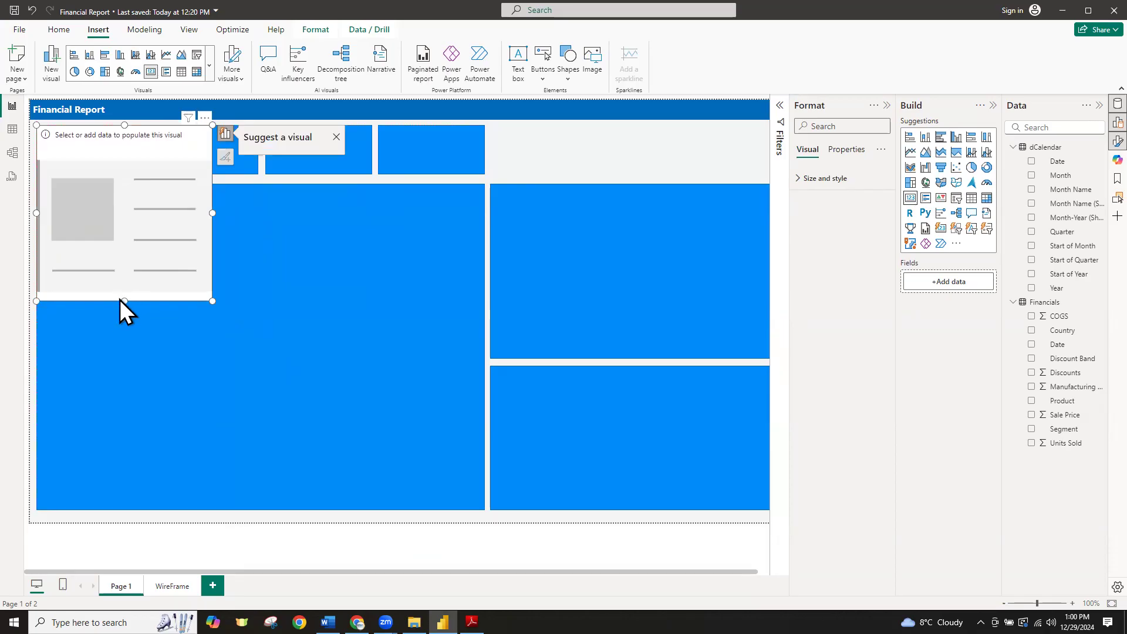
left_click_drag(122, 301, 108, 175)
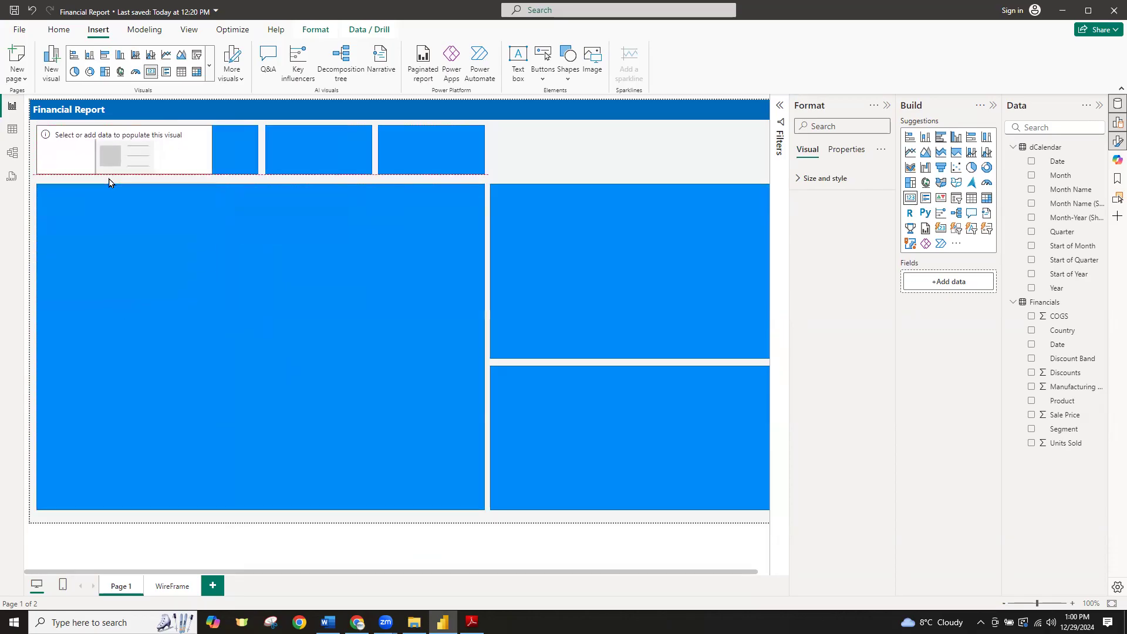
left_click_drag(209, 148, 144, 154)
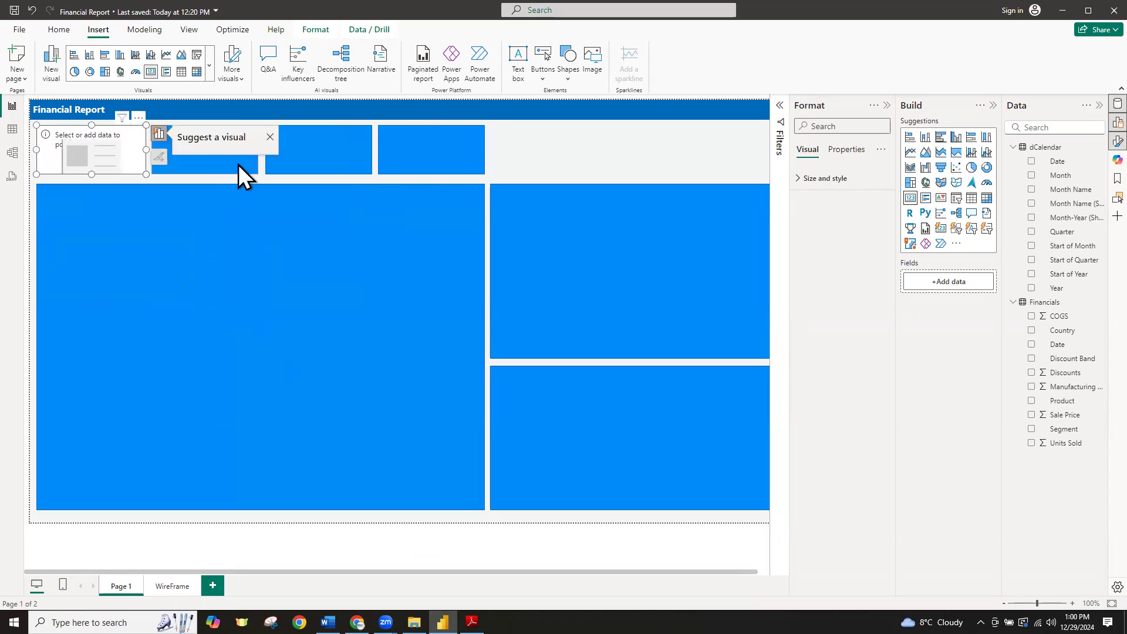
left_click(544, 159)
left_click(135, 184)
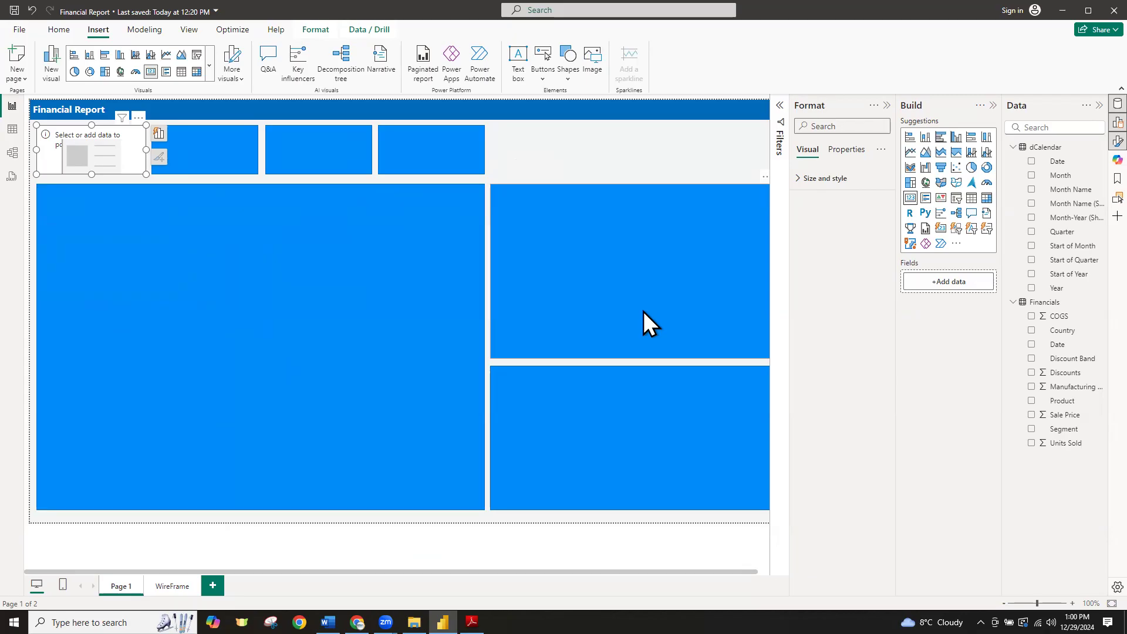
Add Units Sold from Financials to the card and try the Average, Minimum and Maximum aggregations
left_click_drag(1060, 444, 940, 292)
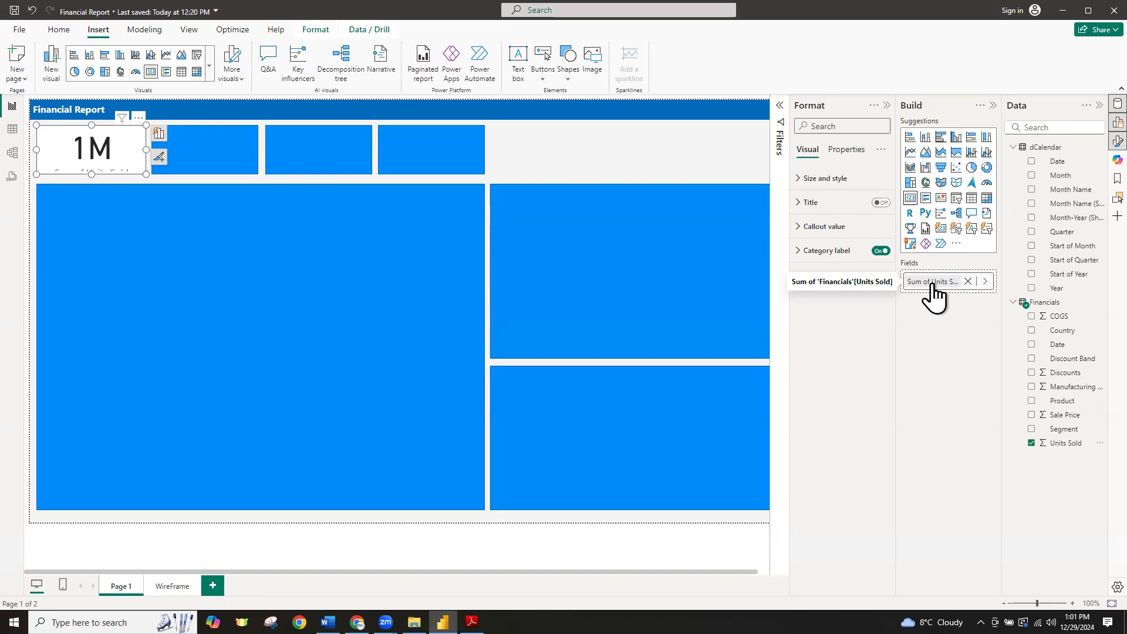
right_click(933, 284)
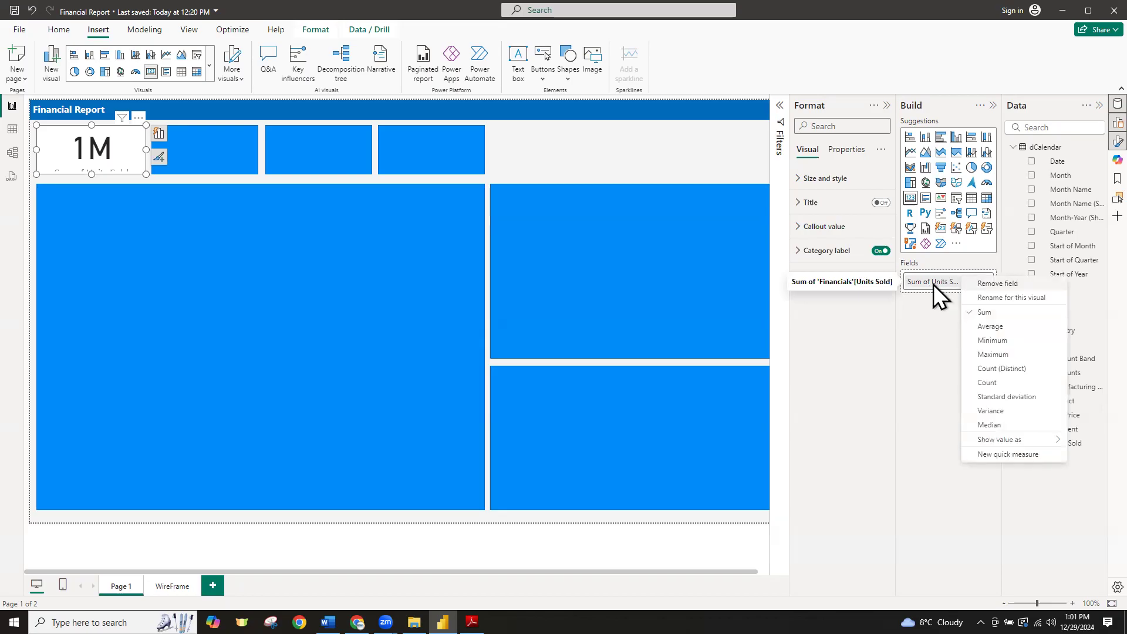
left_click(998, 332)
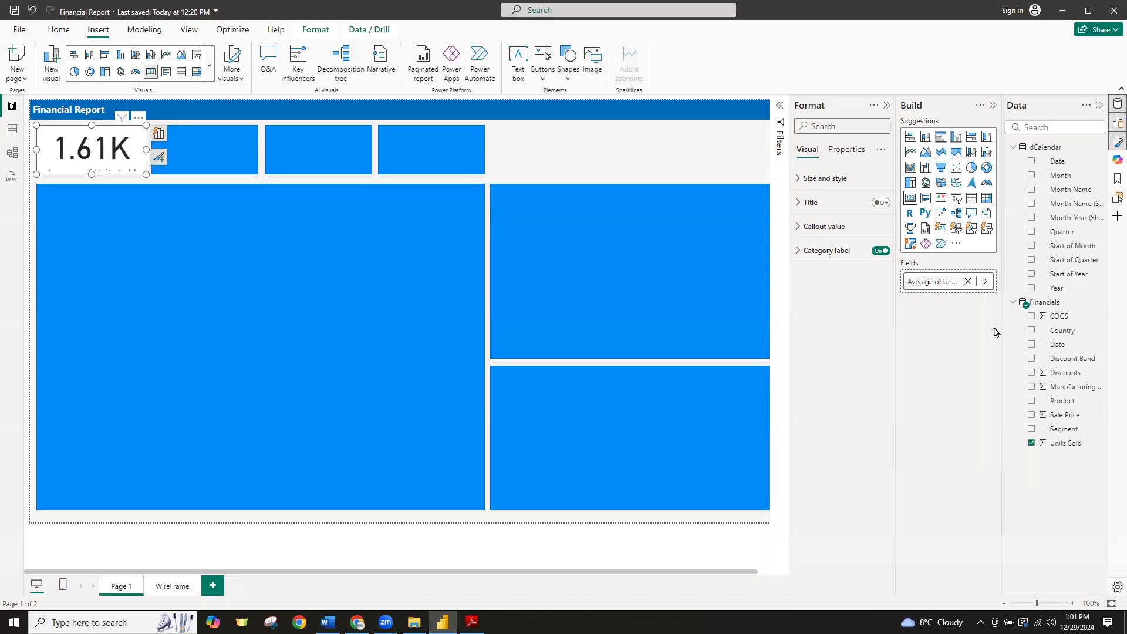
right_click(925, 285)
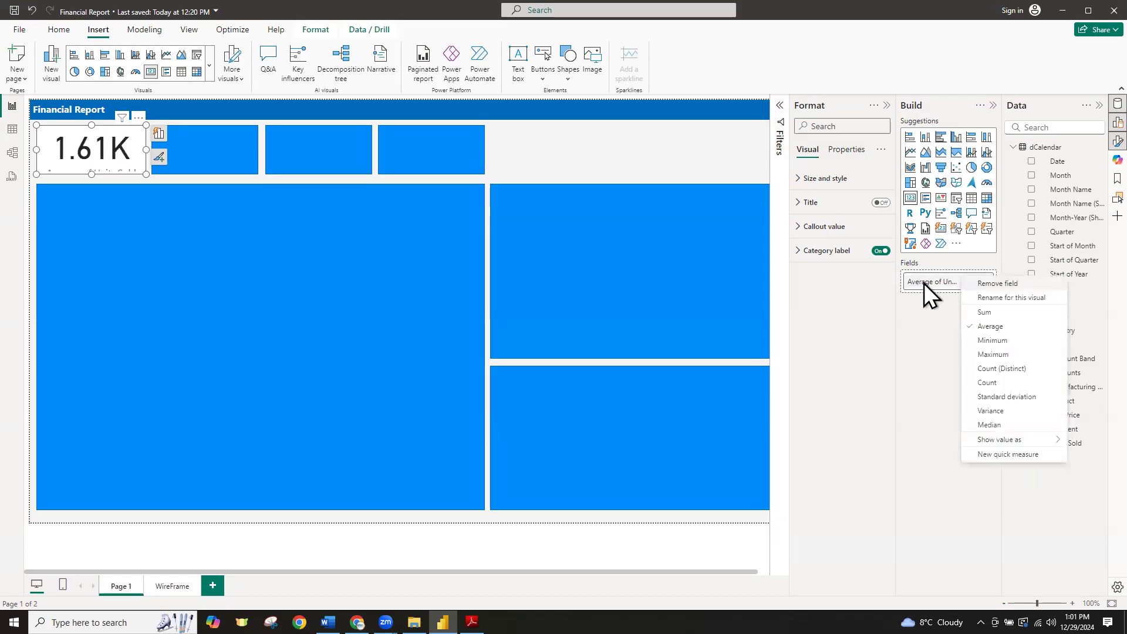
left_click(989, 340)
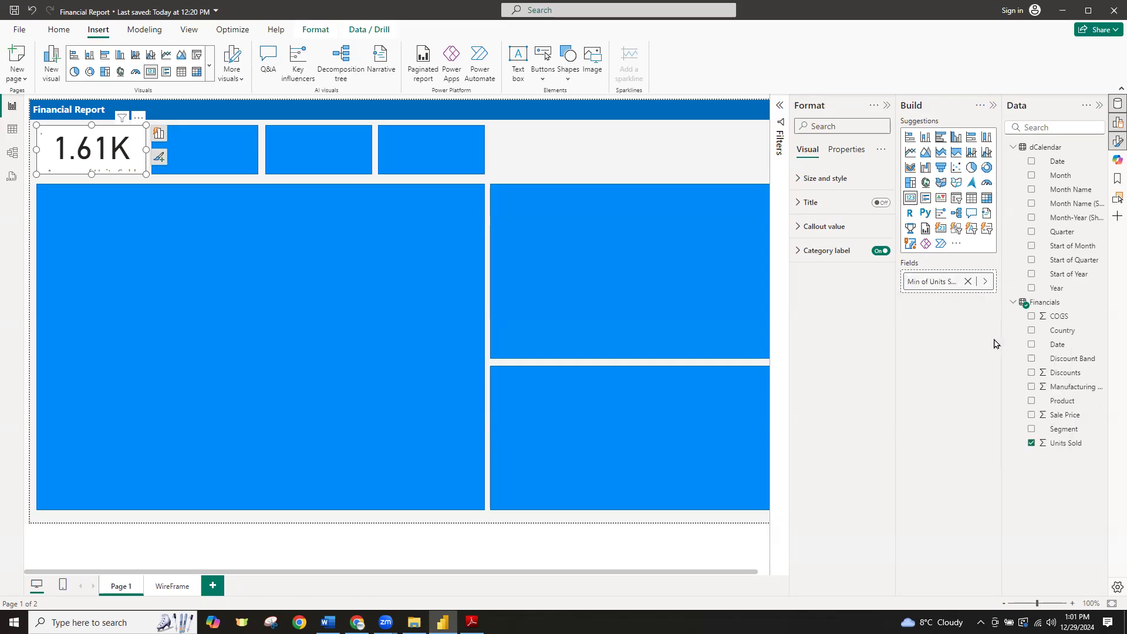
right_click(954, 283)
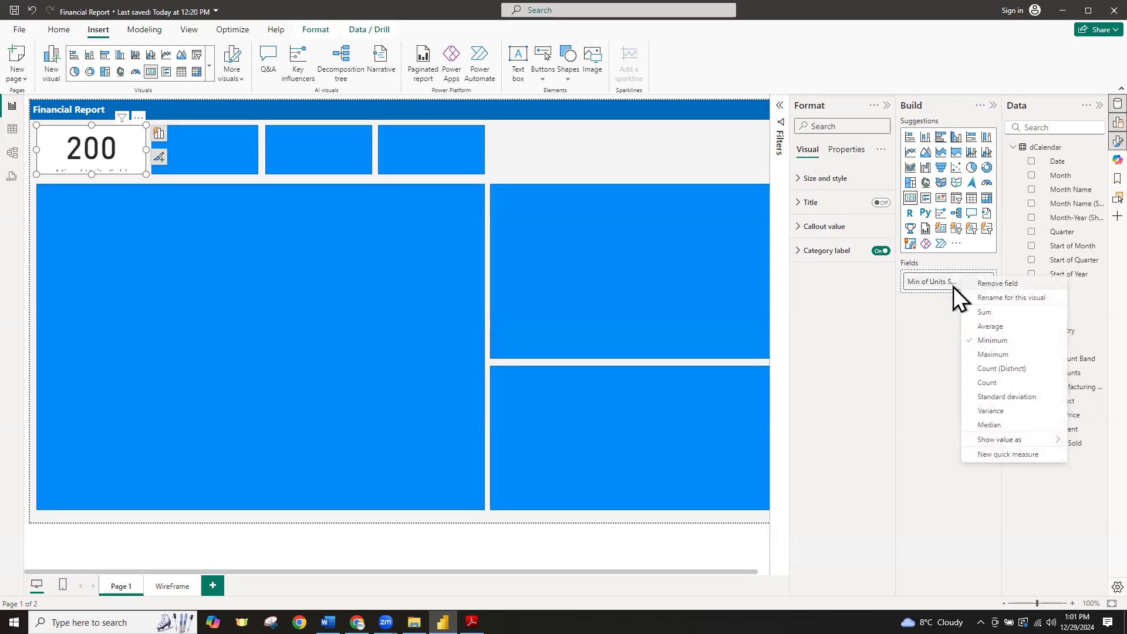
left_click(992, 354)
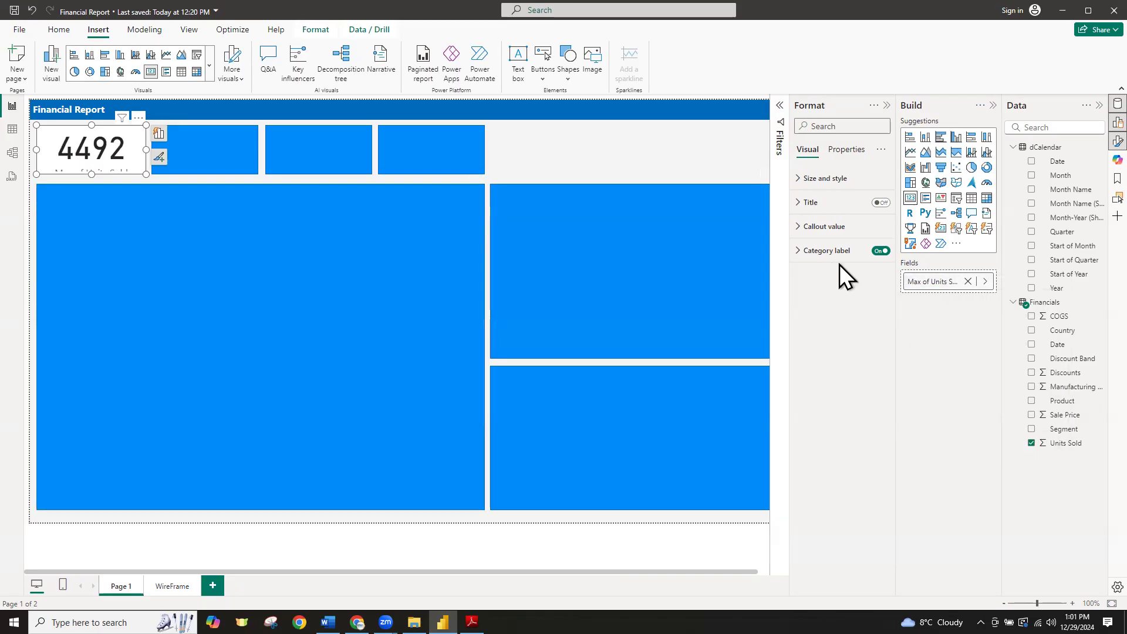
Try the Variance and Standard deviation aggregations for Units Sold on the card
right_click(938, 284)
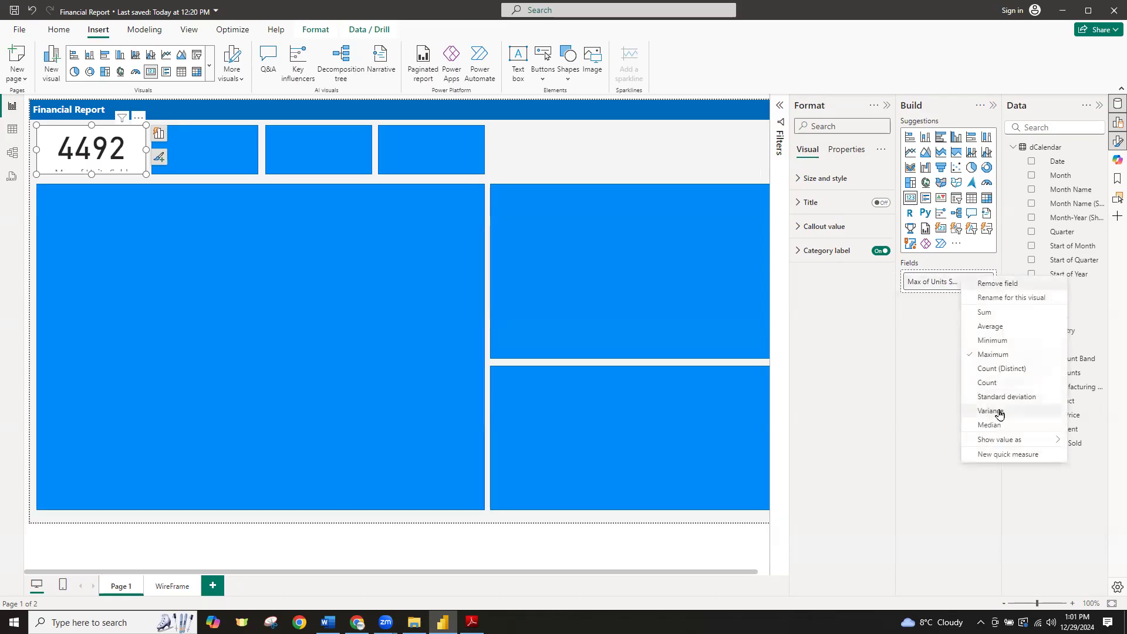
left_click(976, 415)
right_click(916, 282)
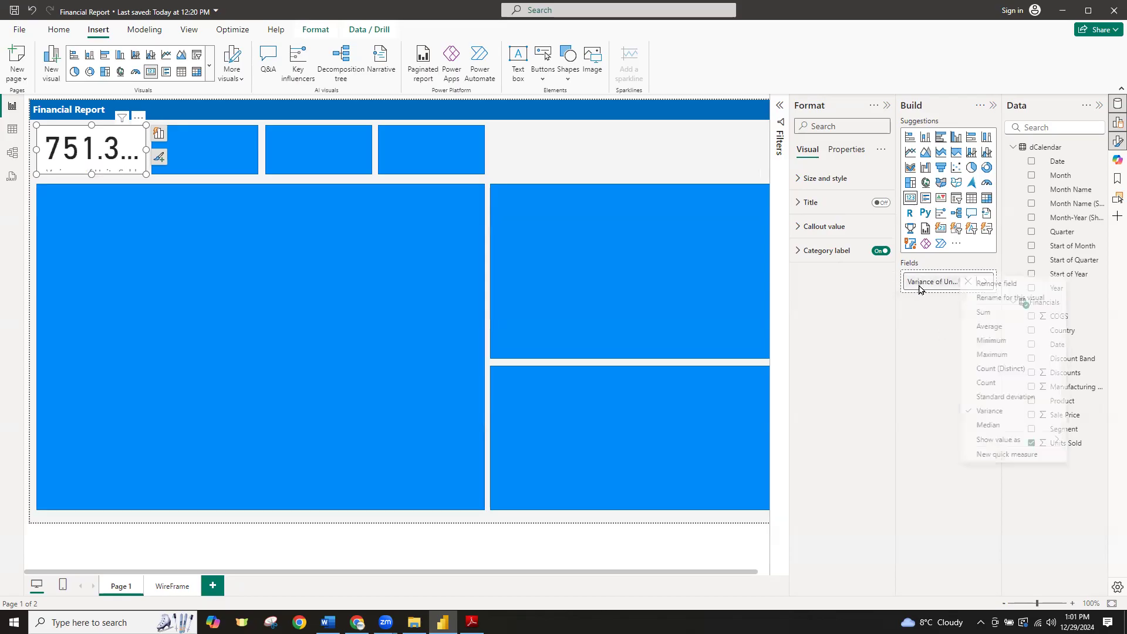
left_click(1006, 398)
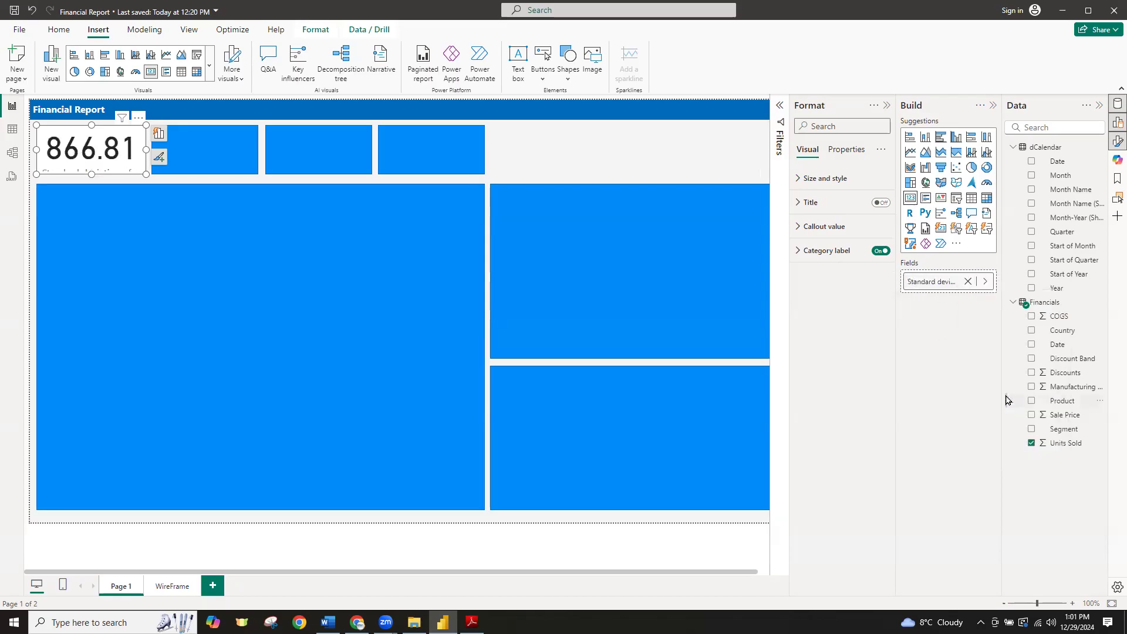
Review the aggregation options for Units Sold and remove the field from the card
right_click(938, 283)
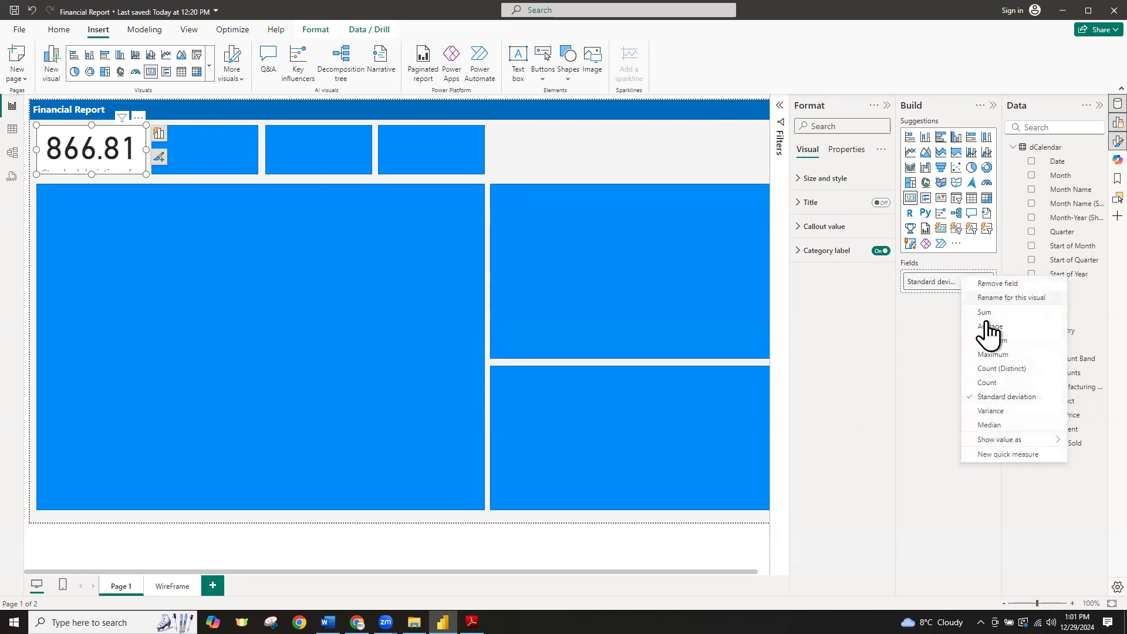
left_click(939, 351)
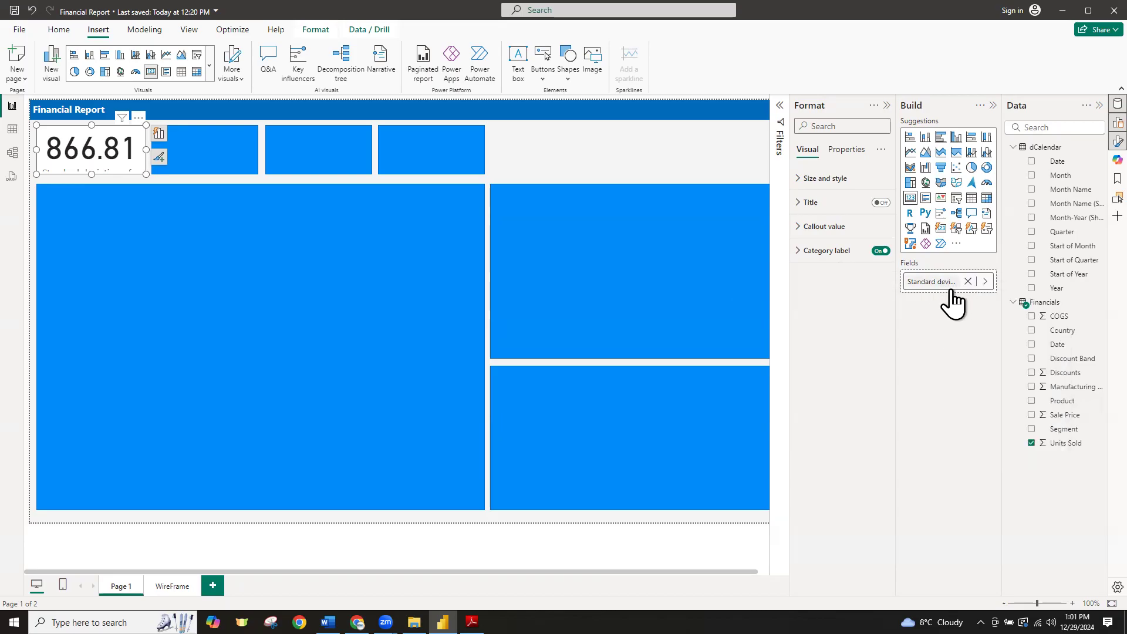
left_click(988, 282)
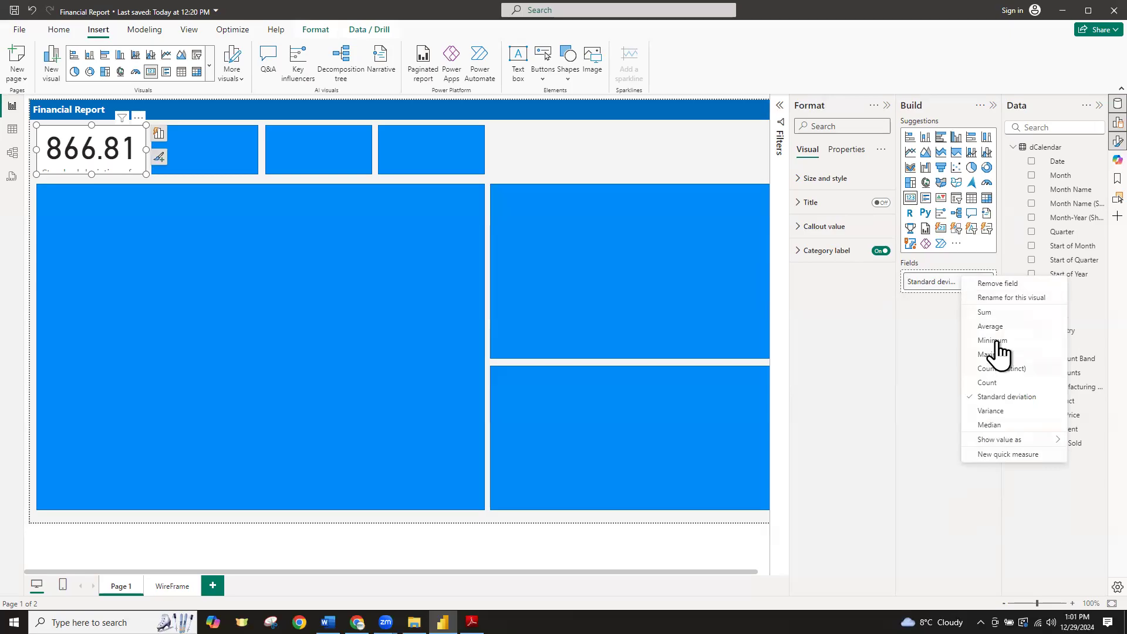
left_click(937, 501)
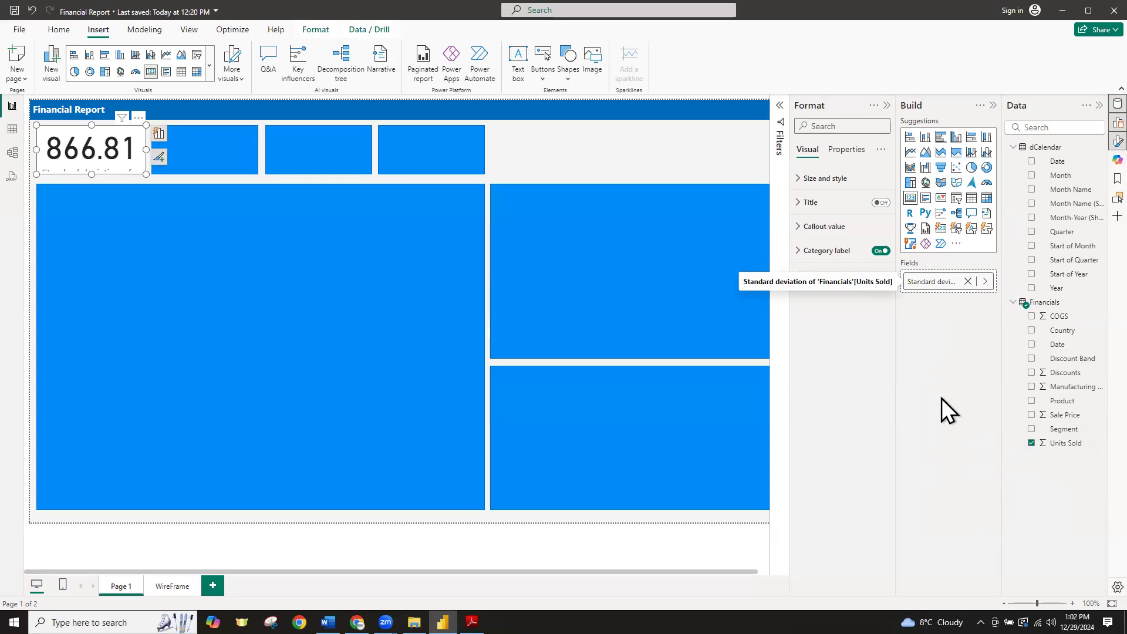
left_click(967, 282)
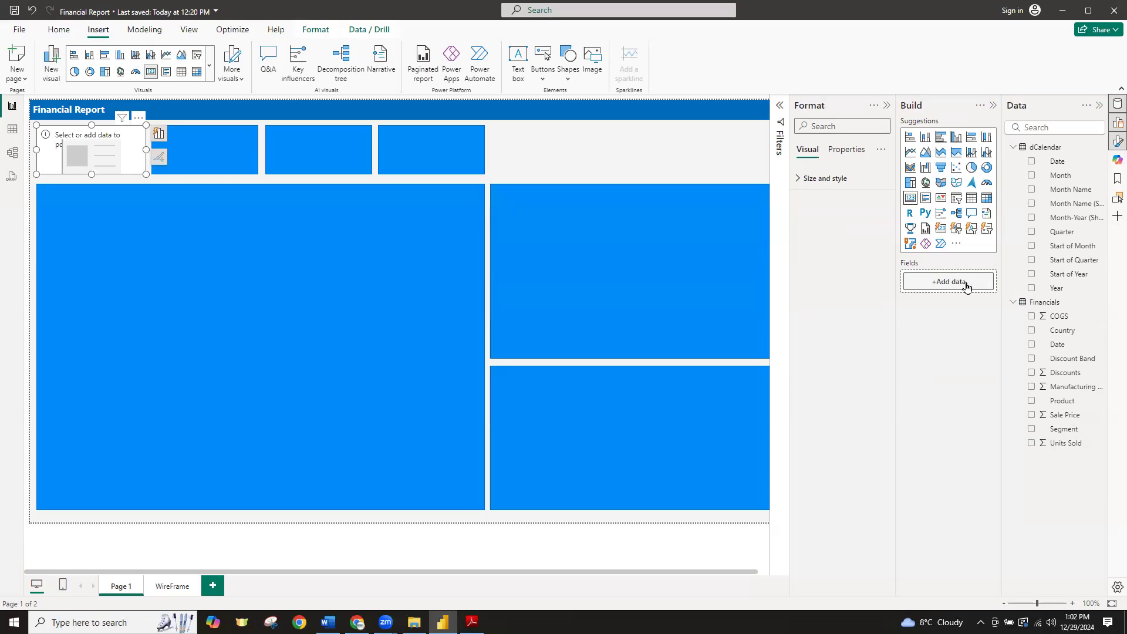
Start a new measure in the Financials table and enlarge the formula editor and its text
right_click(1047, 306)
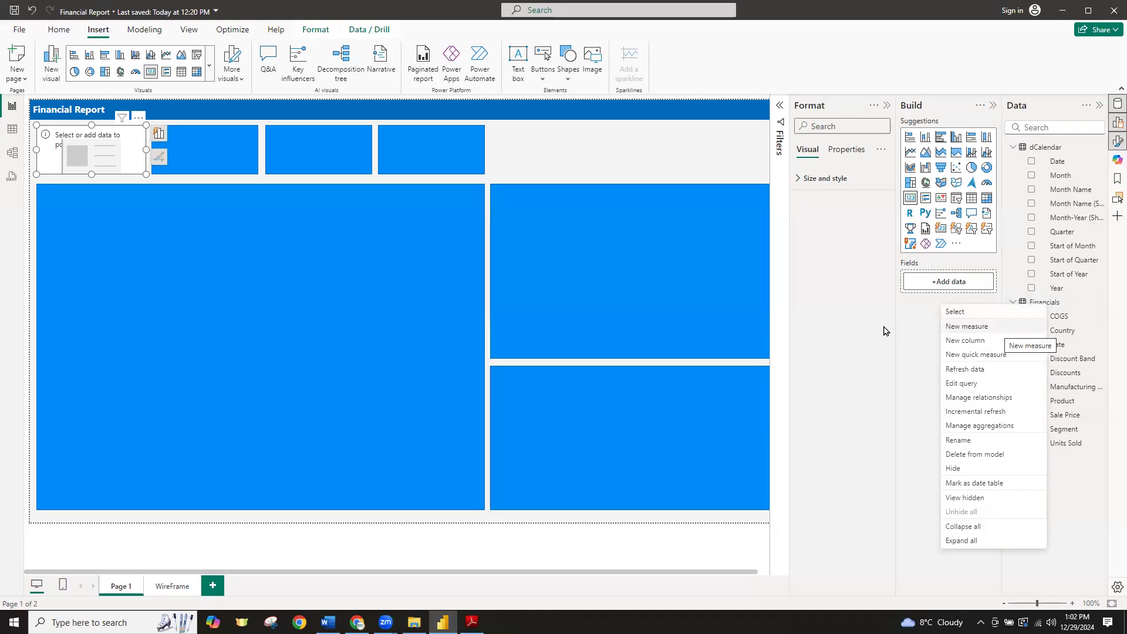
left_click(835, 322)
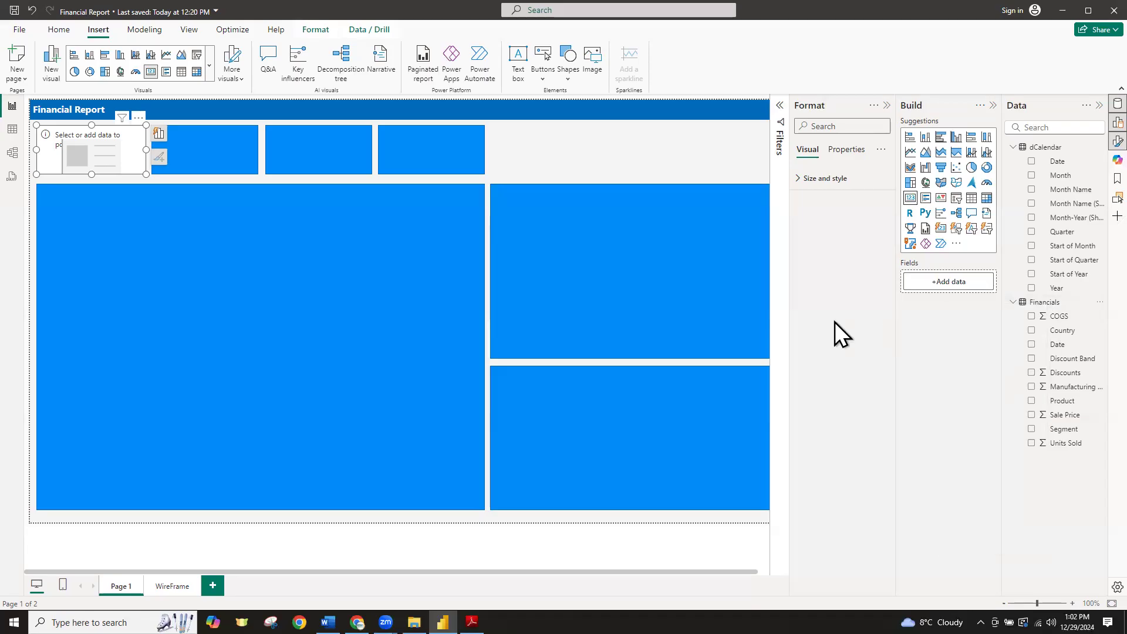
left_click(1046, 306)
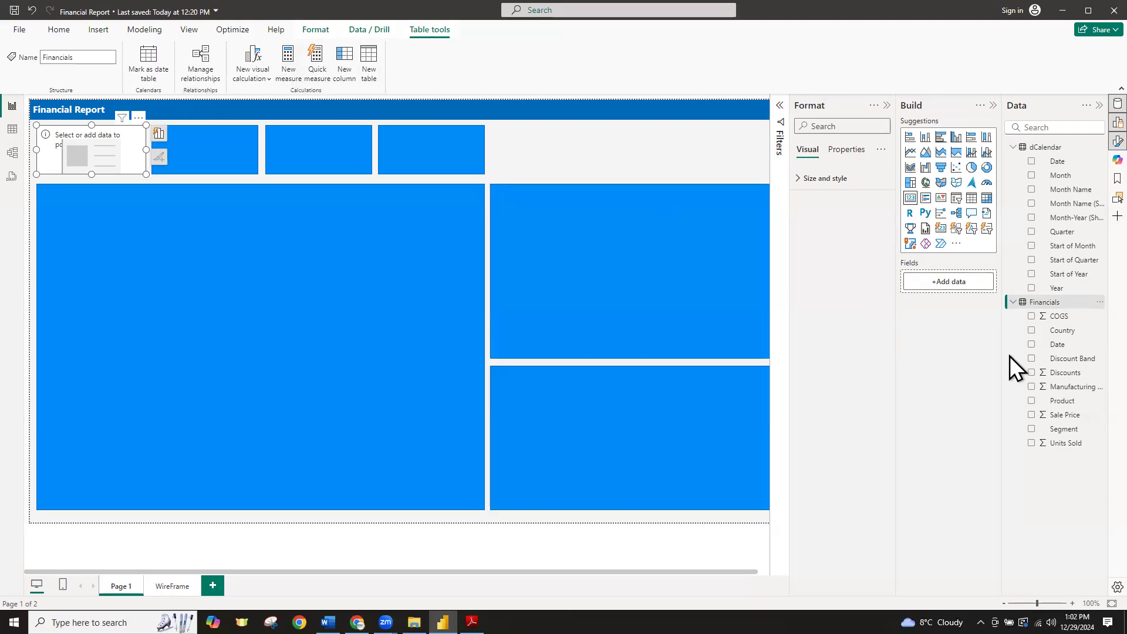
right_click(1045, 308)
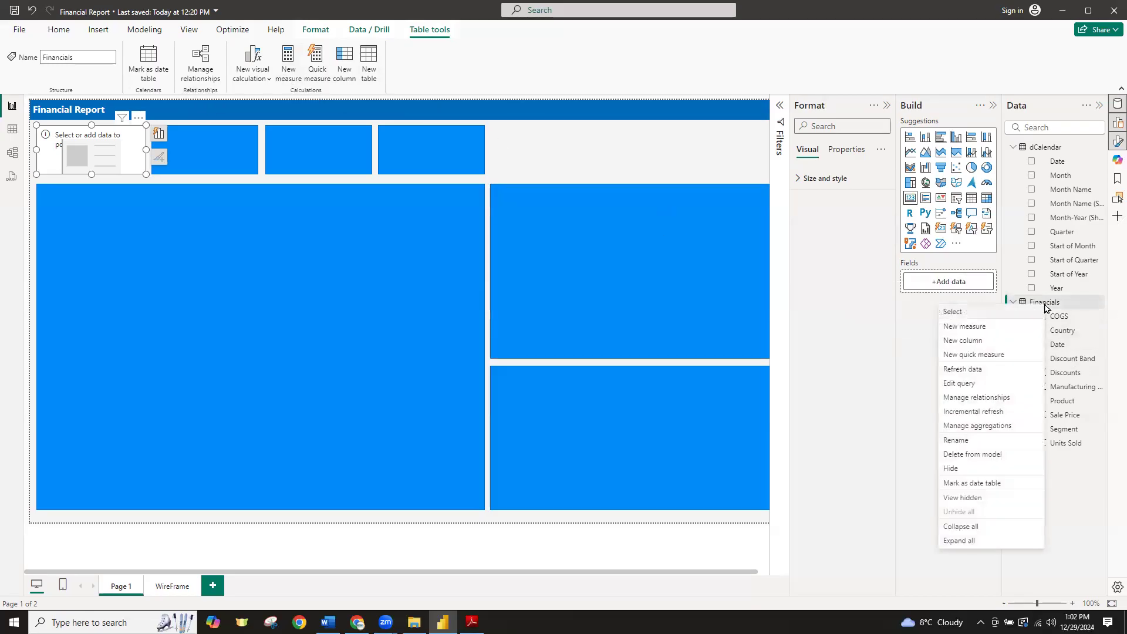
left_click(987, 327)
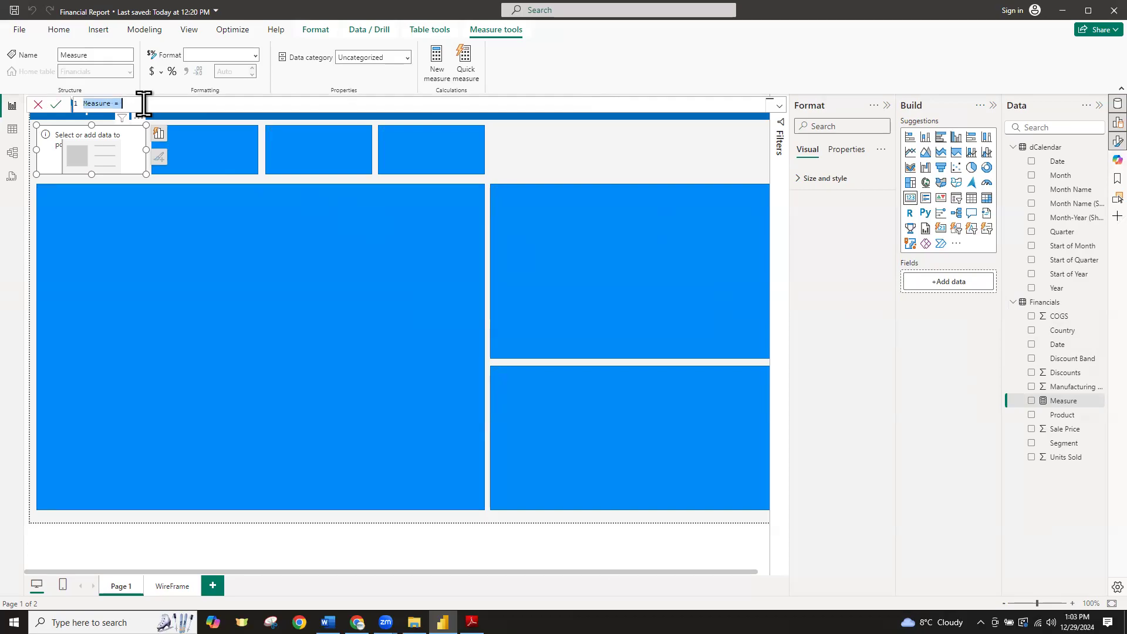
left_click(144, 103)
left_click(781, 109)
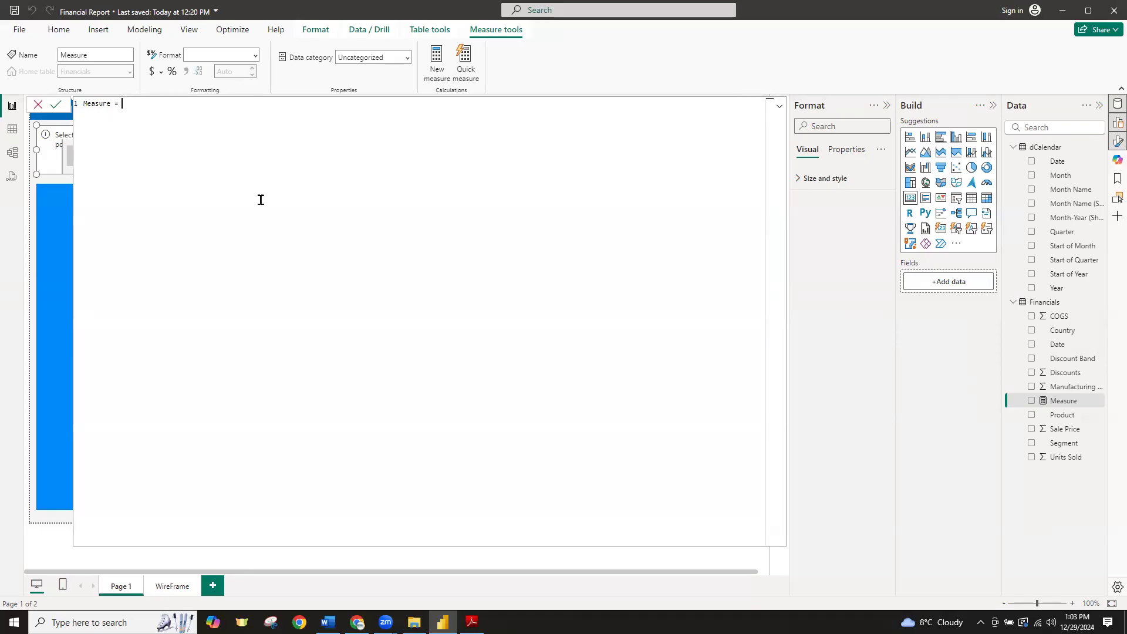
scroll(261, 200, "up", 8)
scroll(265, 206, "up", 1)
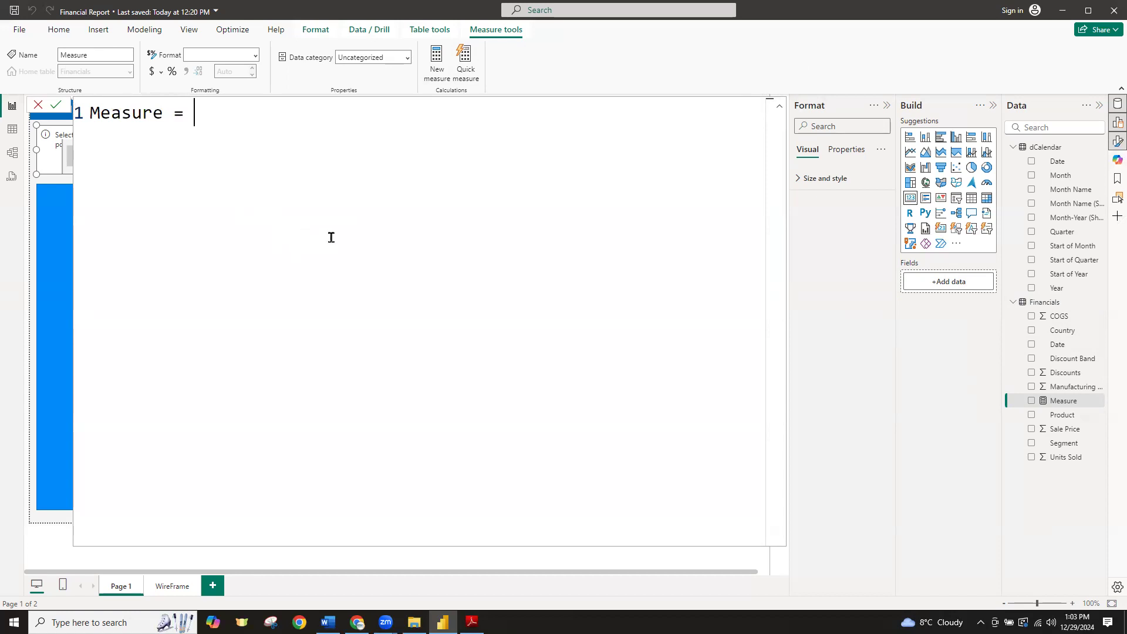
Replace the default measure name with Total Units Sold, followed by an equals sign
left_click_drag(309, 106, 6, 109)
key("BackSpace")
type("DAX")
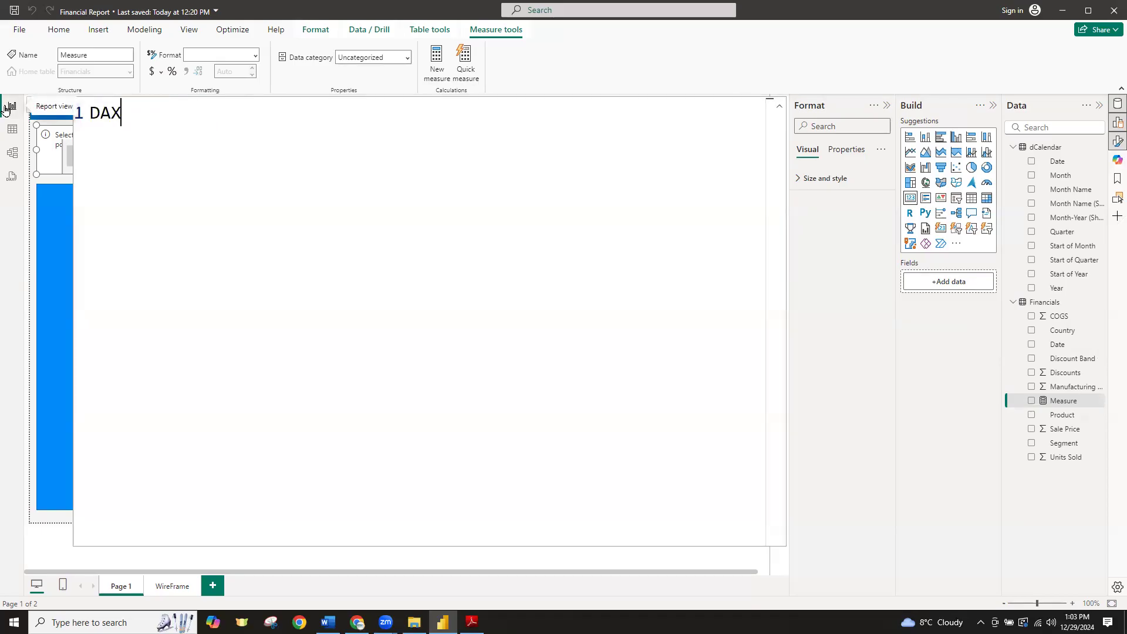
key("BackSpace")
key("BackSpace")
key("BackSpace")
type("Total Quanitay")
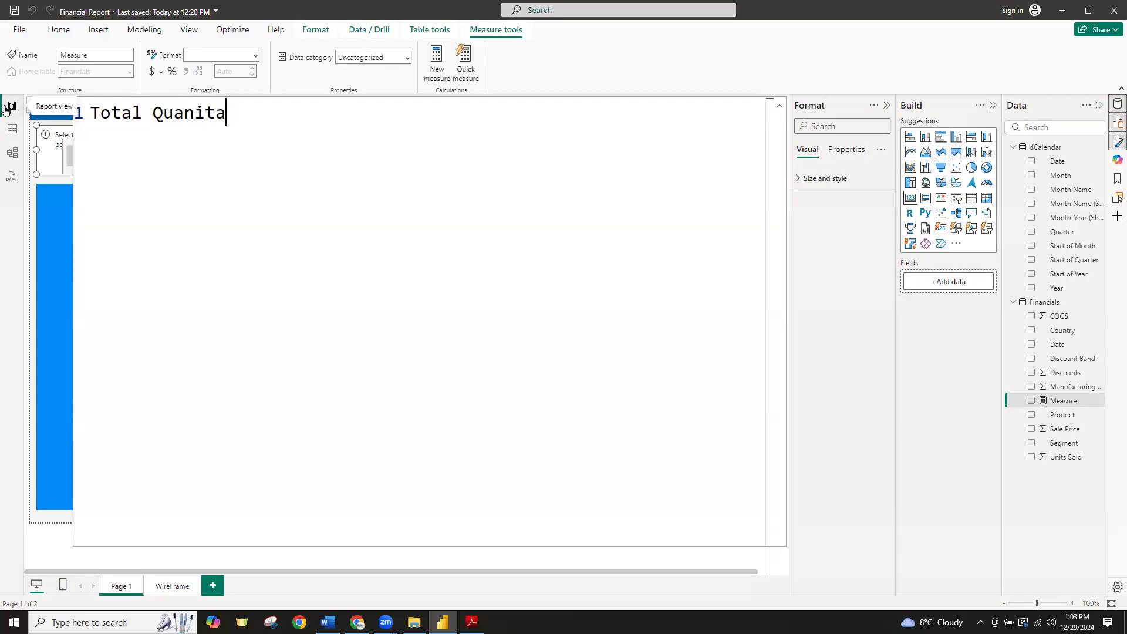
key("BackSpace")
key("BackSpace")
key("BackSpace")
key("BackSpace")
key("BackSpace")
key("BackSpace")
key("BackSpace")
key("BackSpace")
type("Units Sold")
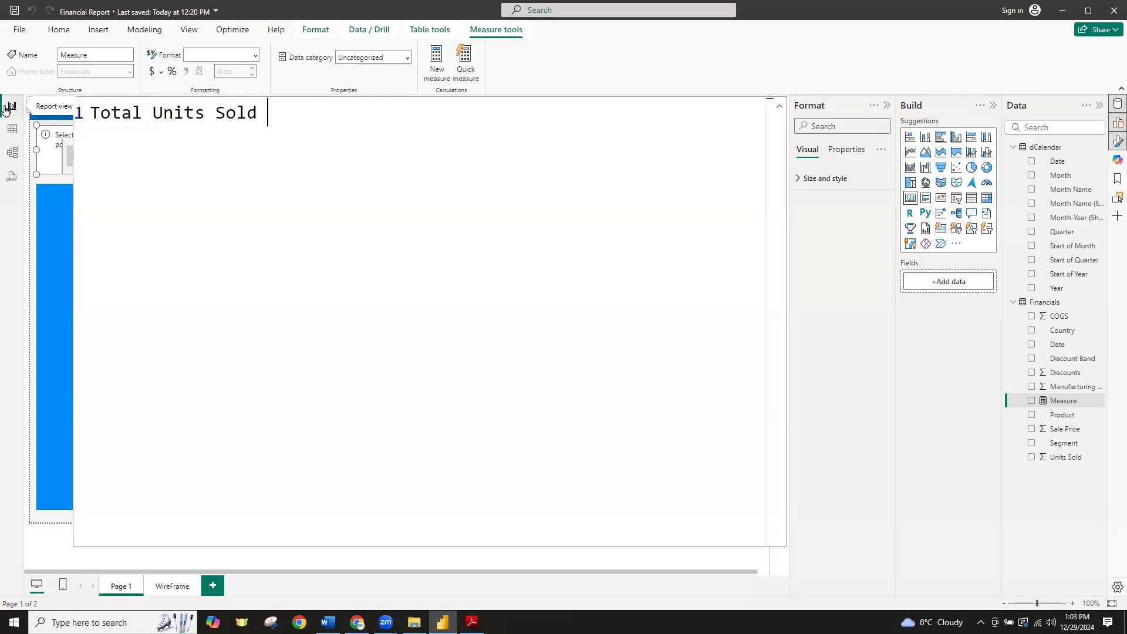
type(" = ")
Try function suggestions such as SUM, MIN, MAX and those starting with C in the measure formula, clearing each entry
type("sum")
key("BackSpace")
key("BackSpace")
key("BackSpace")
type("acv")
key("BackSpace")
key("BackSpace")
type("v")
key("BackSpace")
key("BackSpace")
type("min")
key("BackSpace")
key("BackSpace")
key("BackSpace")
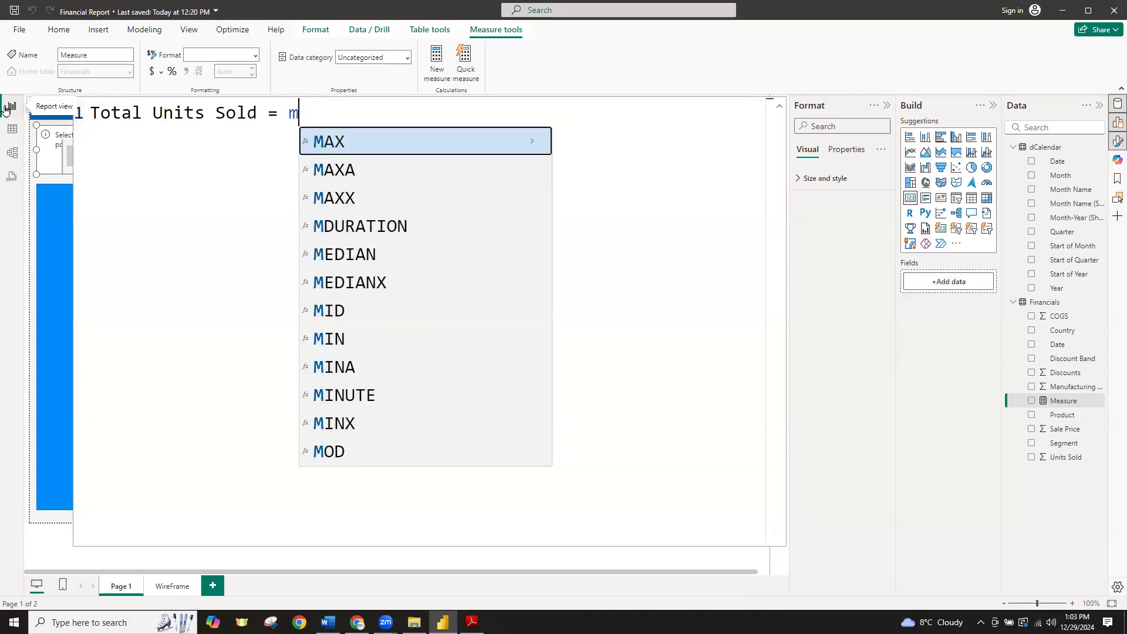
type("ma")
key("BackSpace")
key("BackSpace")
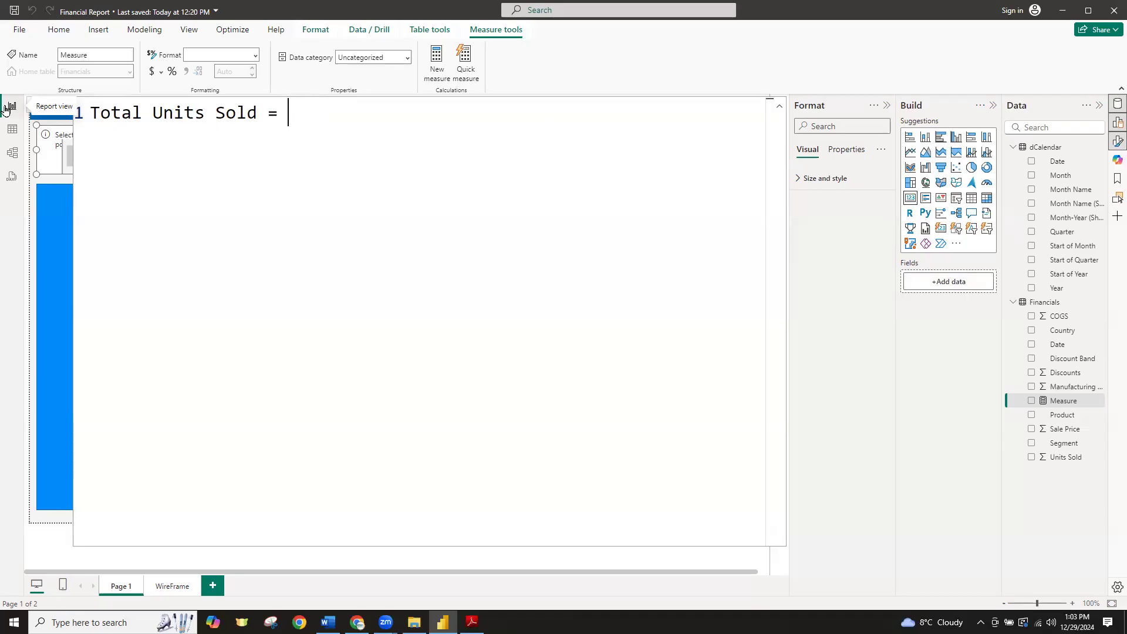
type("c")
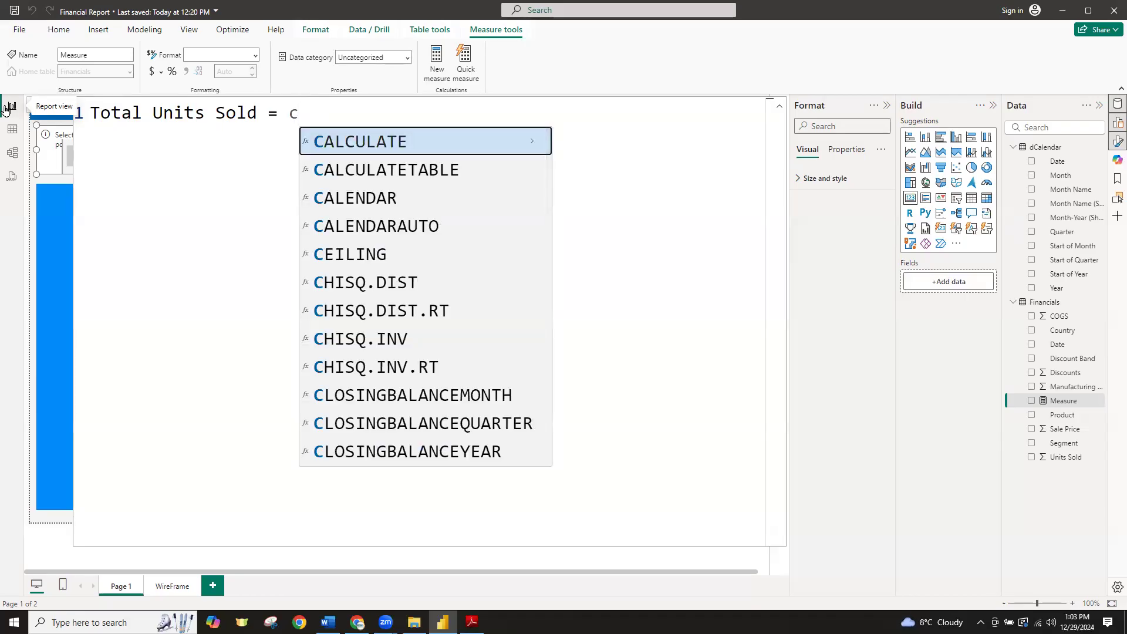
key("BackSpace")
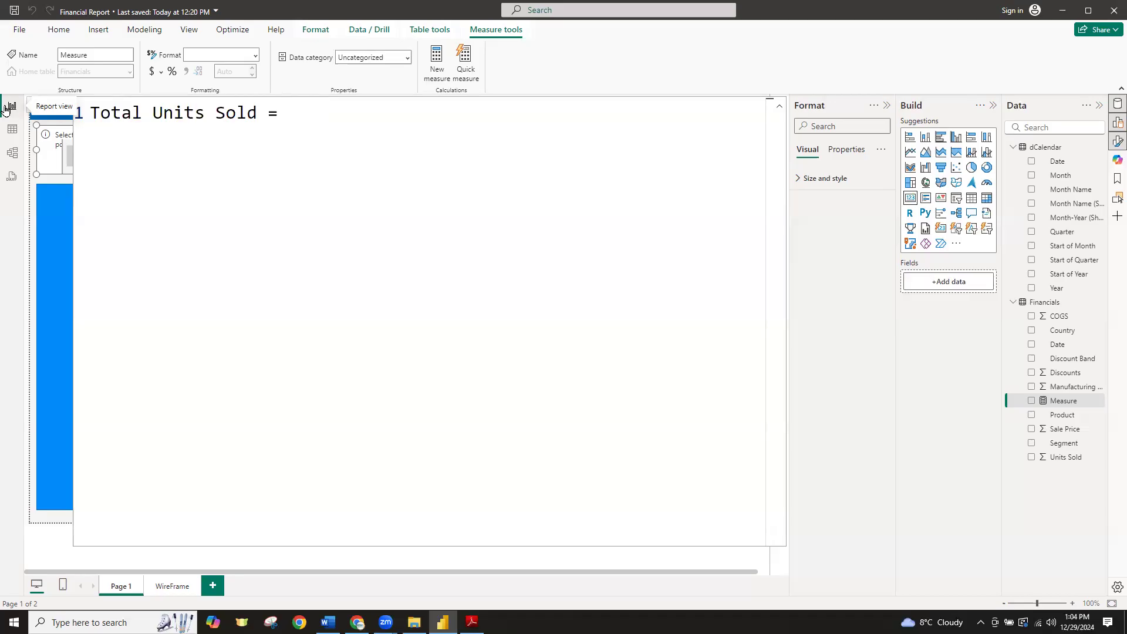
Define Total Units Sold as SUM(Financials[Units Sold])
type("sum")
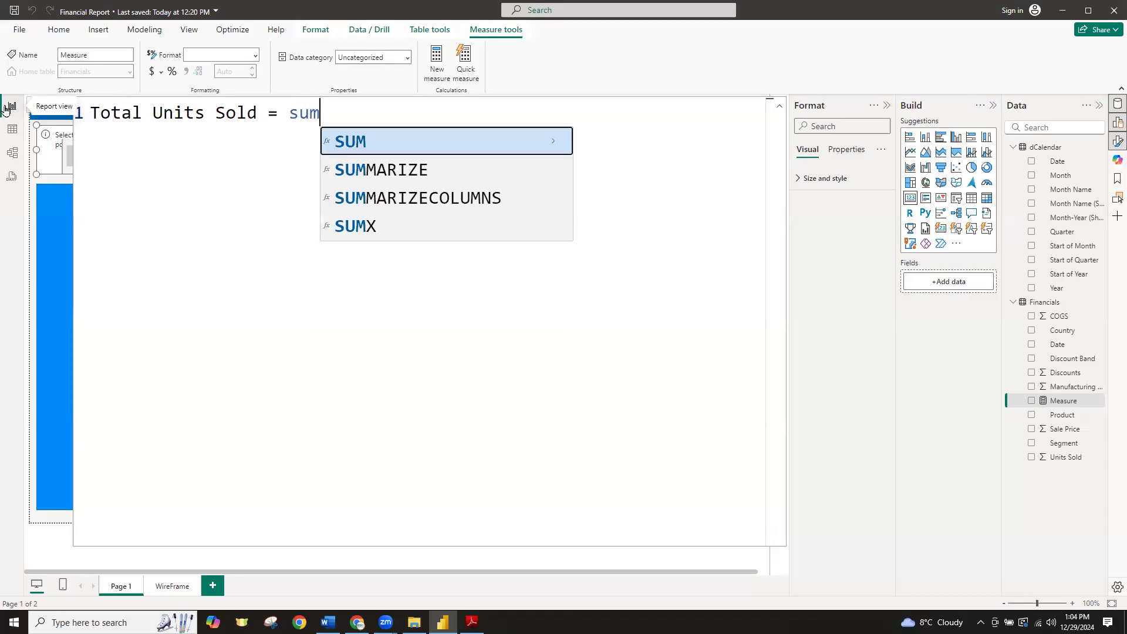
key("Tab")
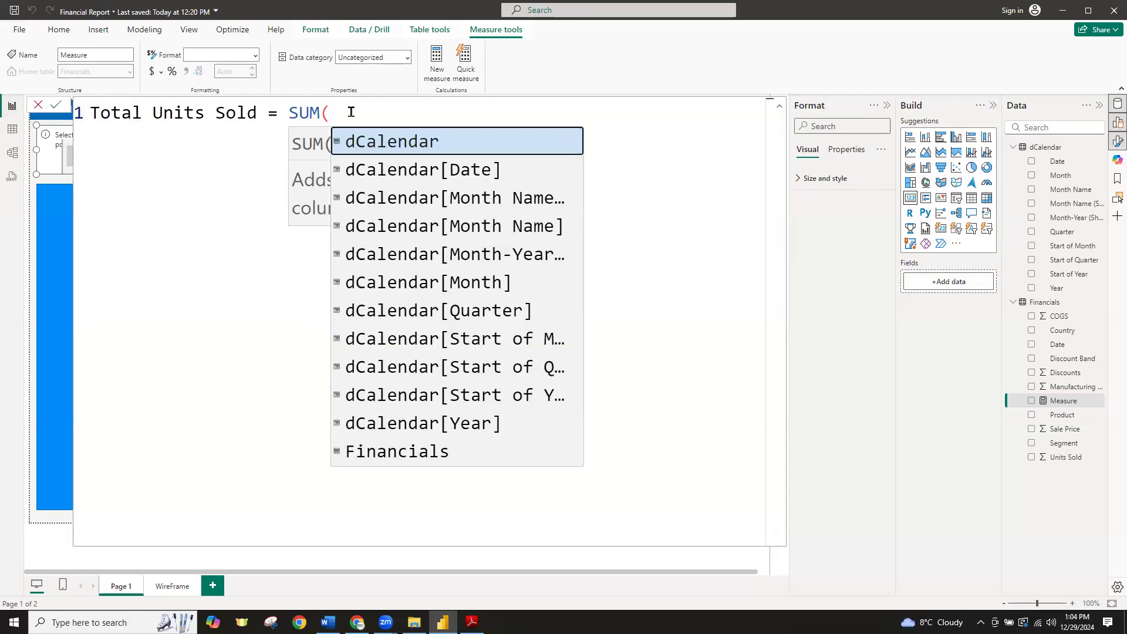
key("Escape")
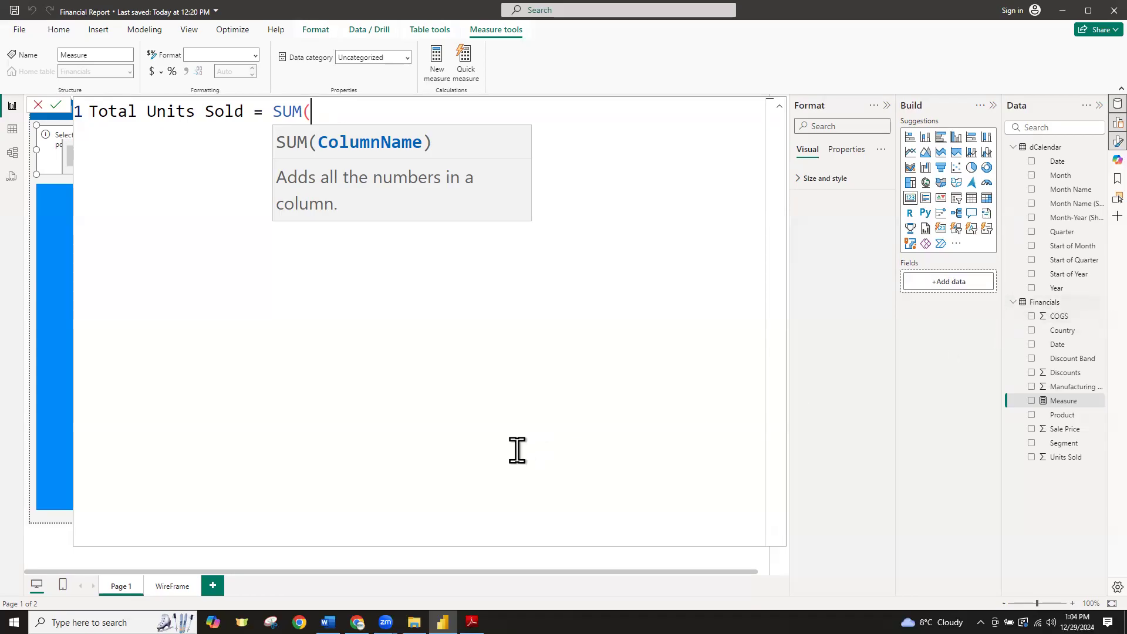
type("f")
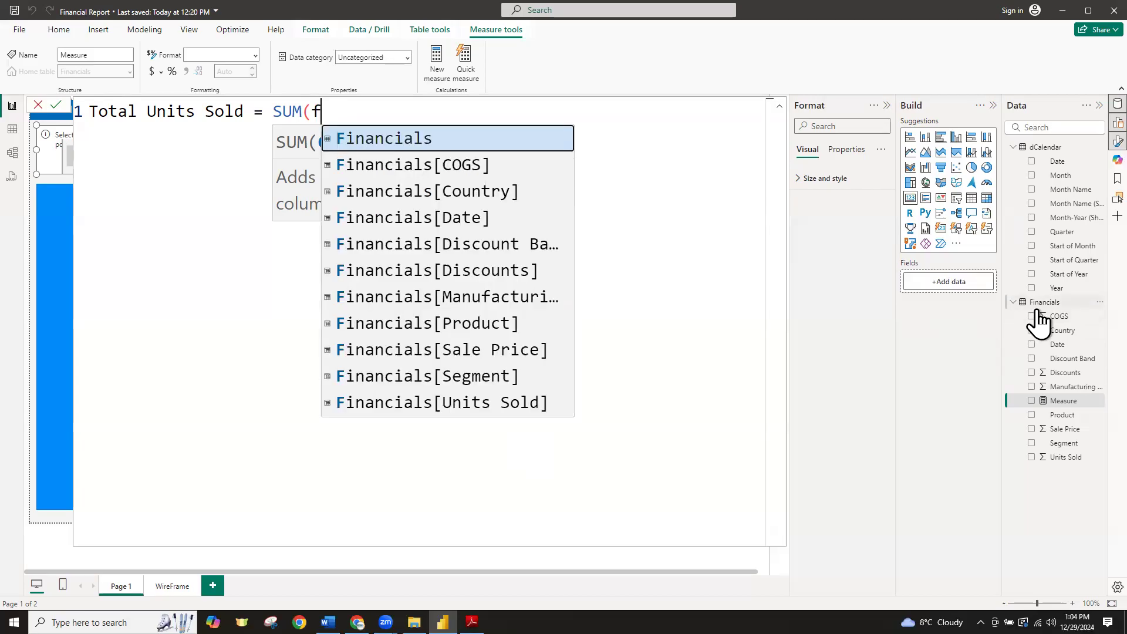
type("in")
key("Tab")
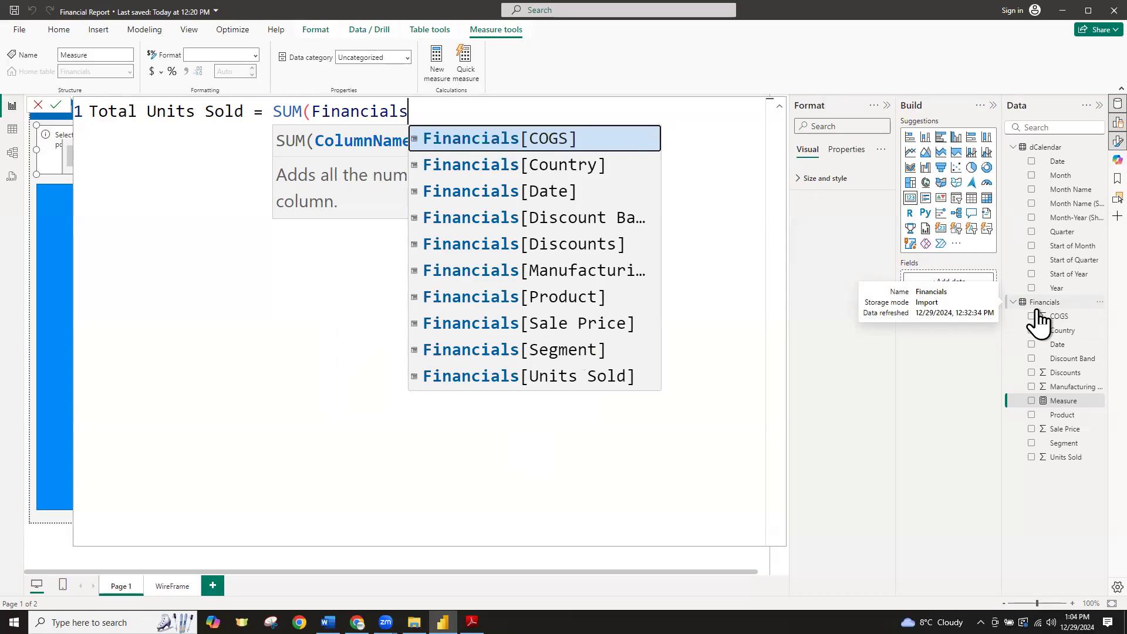
type("[")
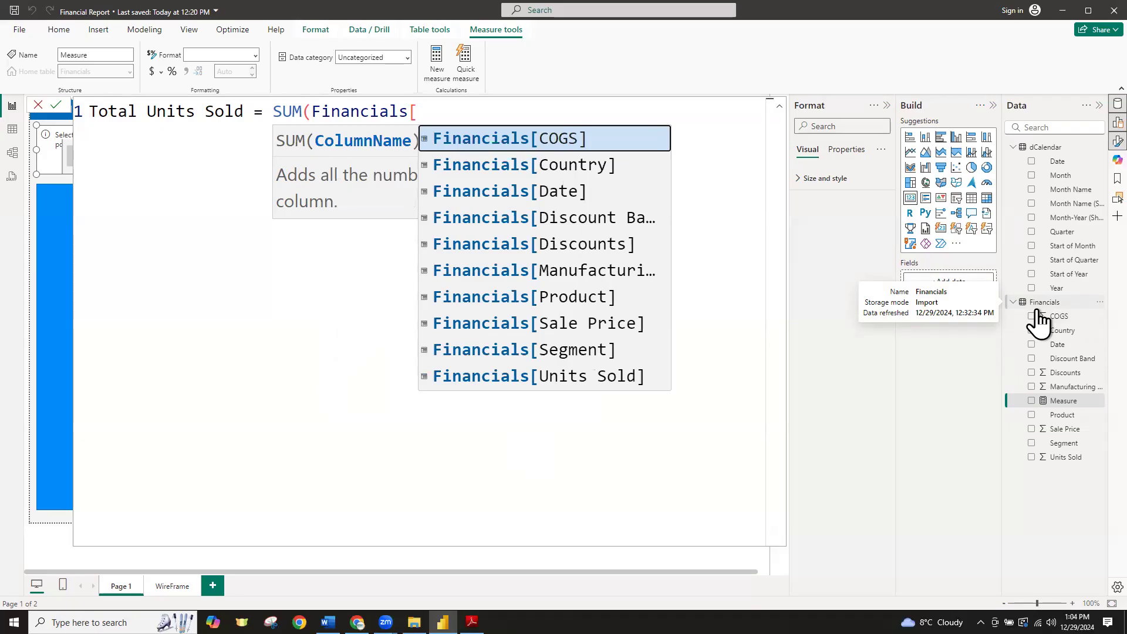
type("t")
key("BackSpace")
type("un")
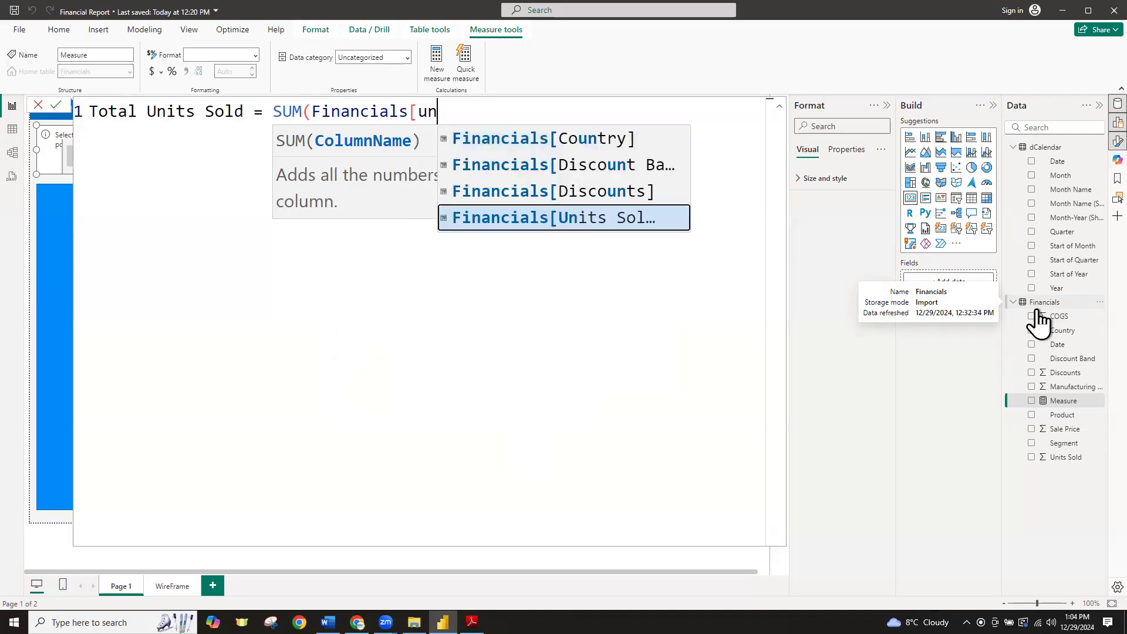
key("Tab")
type(")")
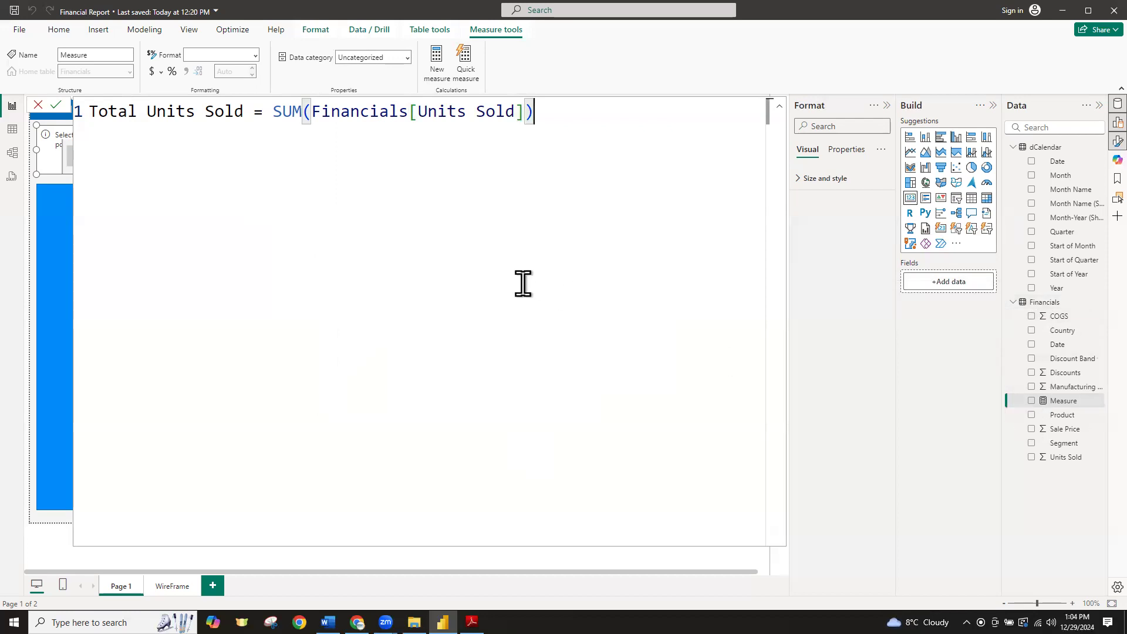
Review the name, function, table and column parts of the Total Units Sold formula and commit the measure
scroll(522, 284, "up", 2, "ctrl")
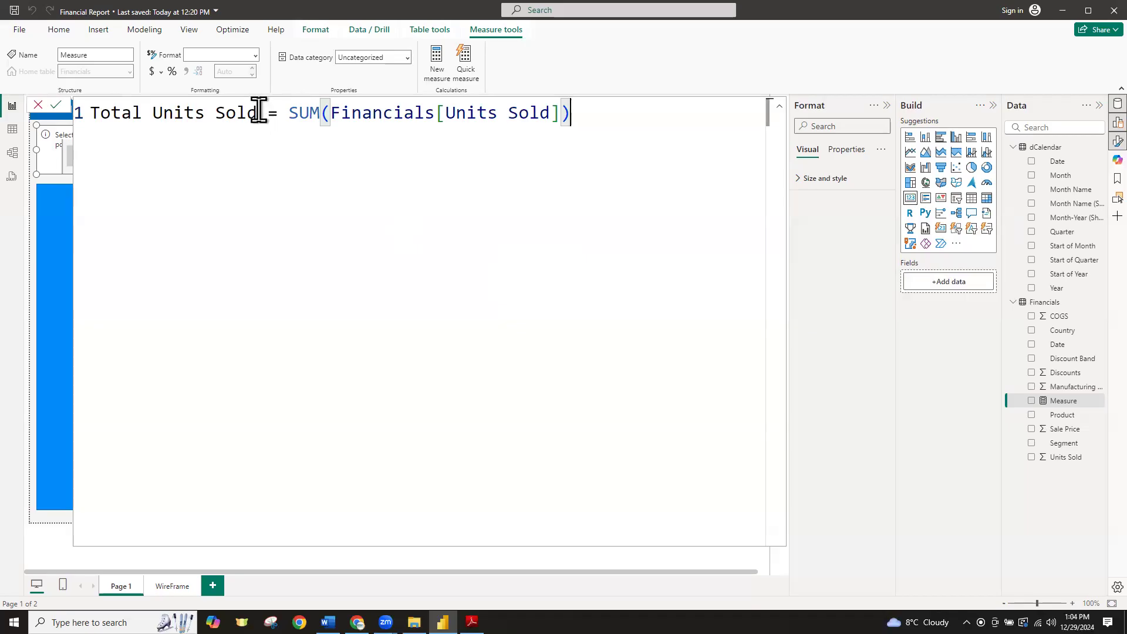
left_click_drag(259, 111, 65, 112)
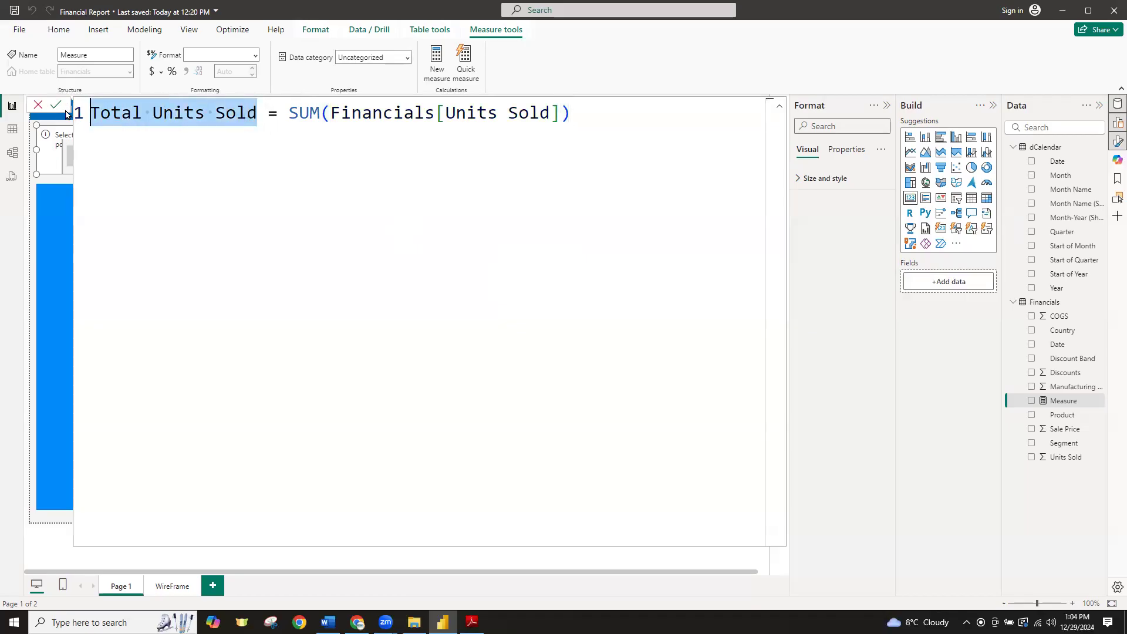
double_click(273, 114)
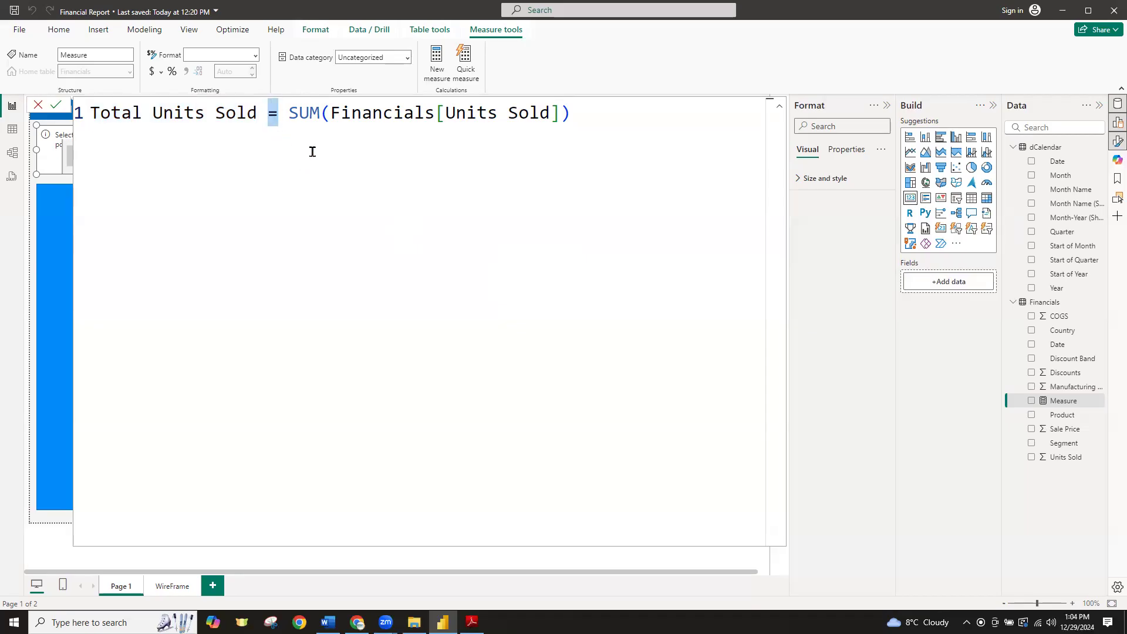
left_click_drag(321, 115, 291, 115)
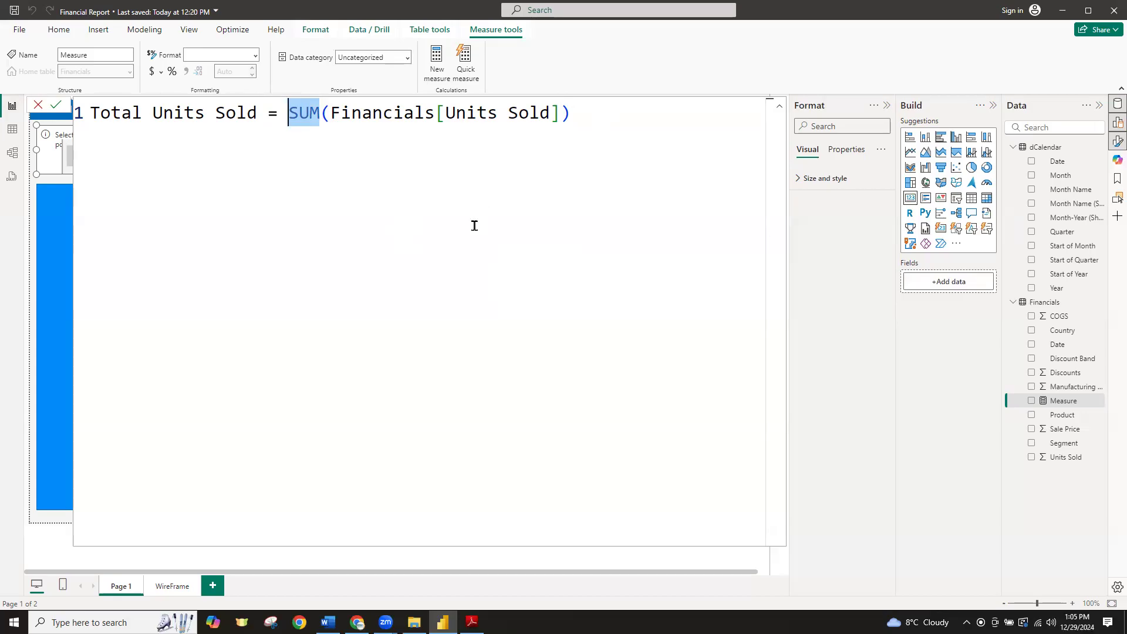
left_click(432, 222)
left_click_drag(435, 113, 334, 111)
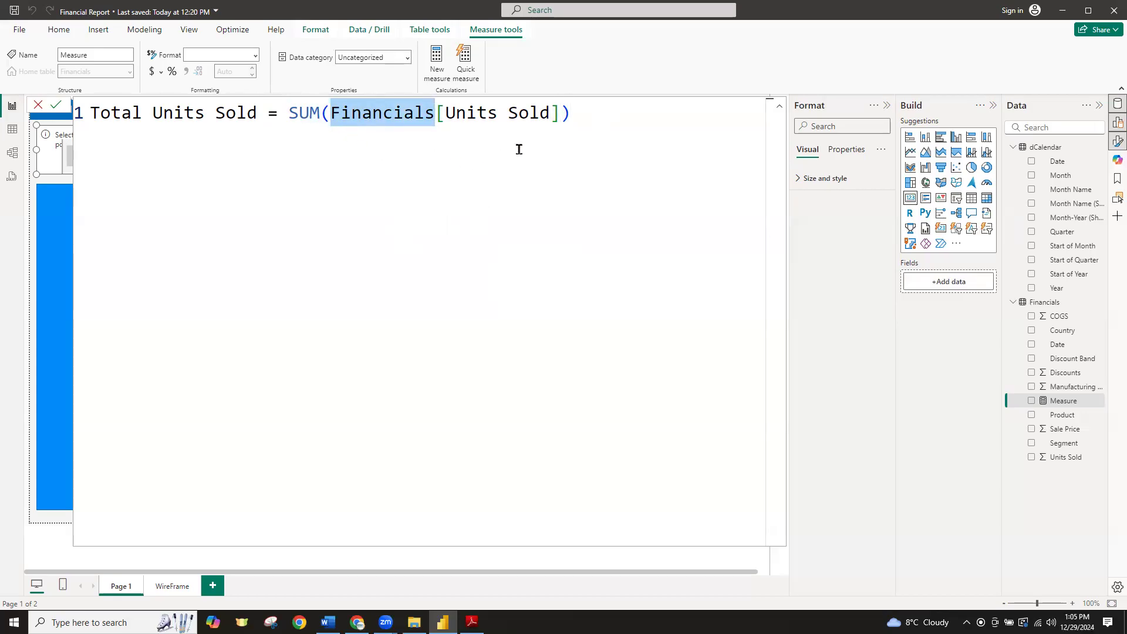
left_click(560, 112)
left_click_drag(558, 113, 436, 113)
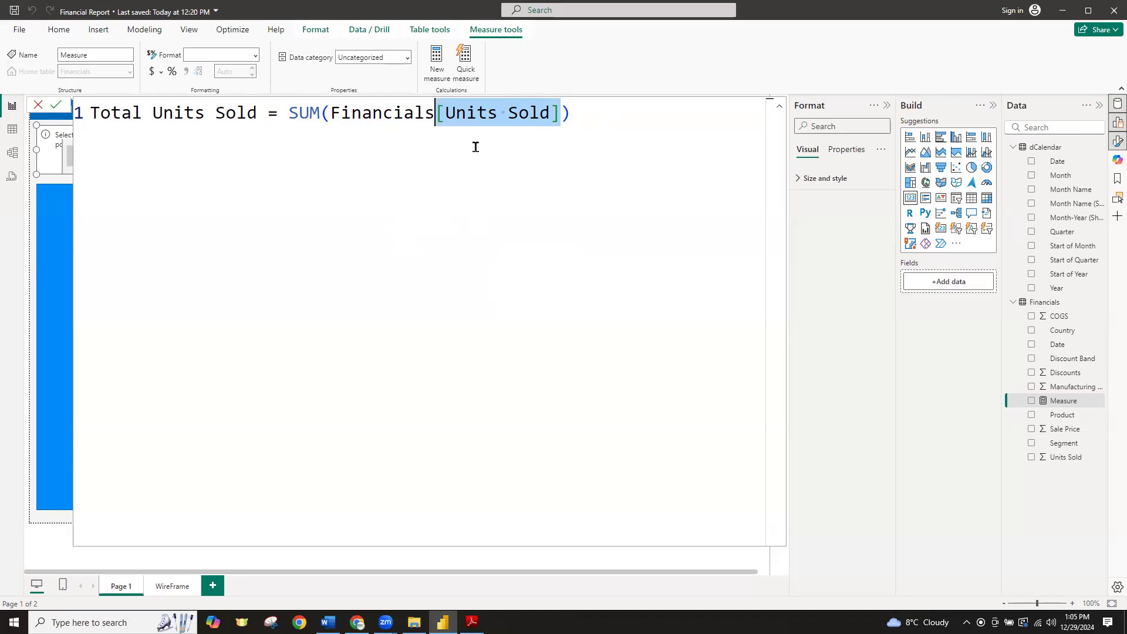
left_click(57, 109)
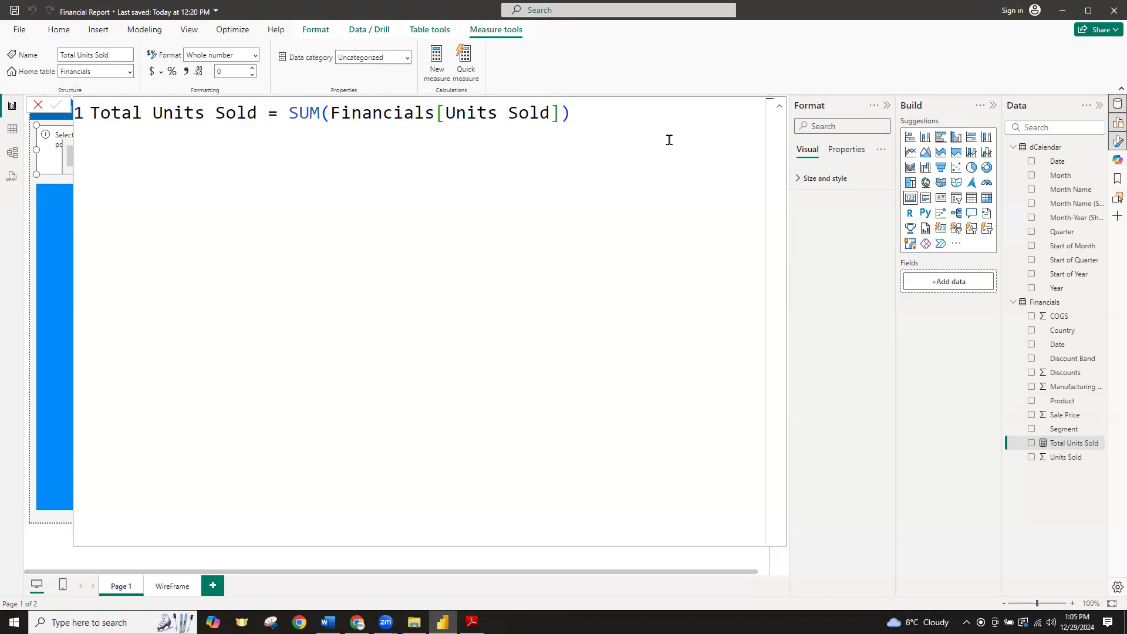
Collapse the formula editor and add the Total Units Sold measure to the empty card
left_click(782, 108)
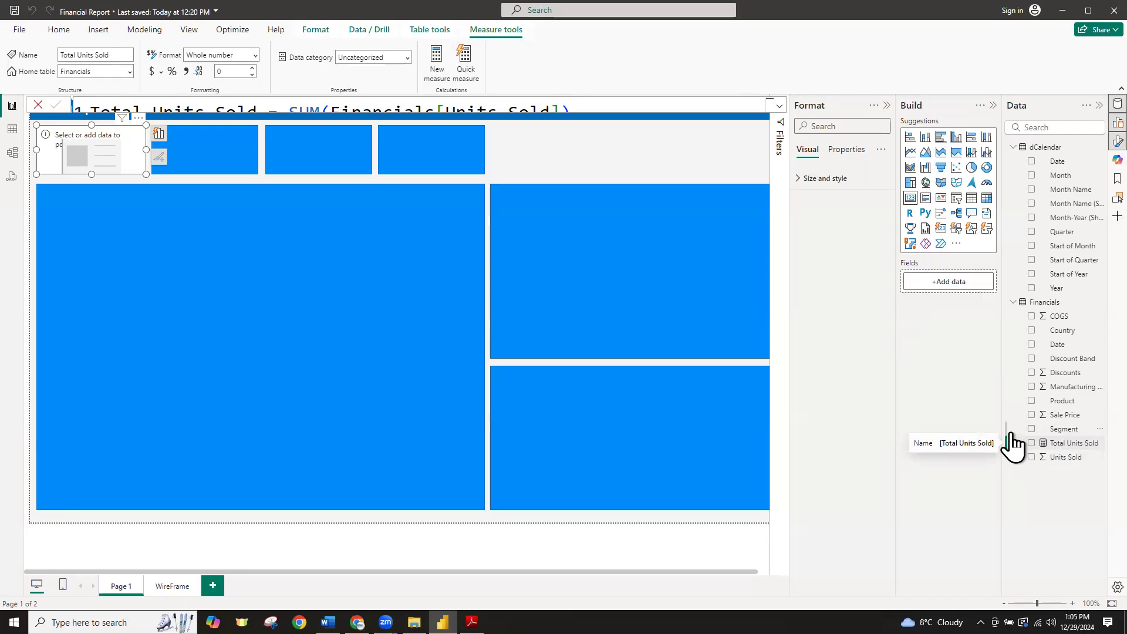
left_click_drag(1058, 447, 954, 293)
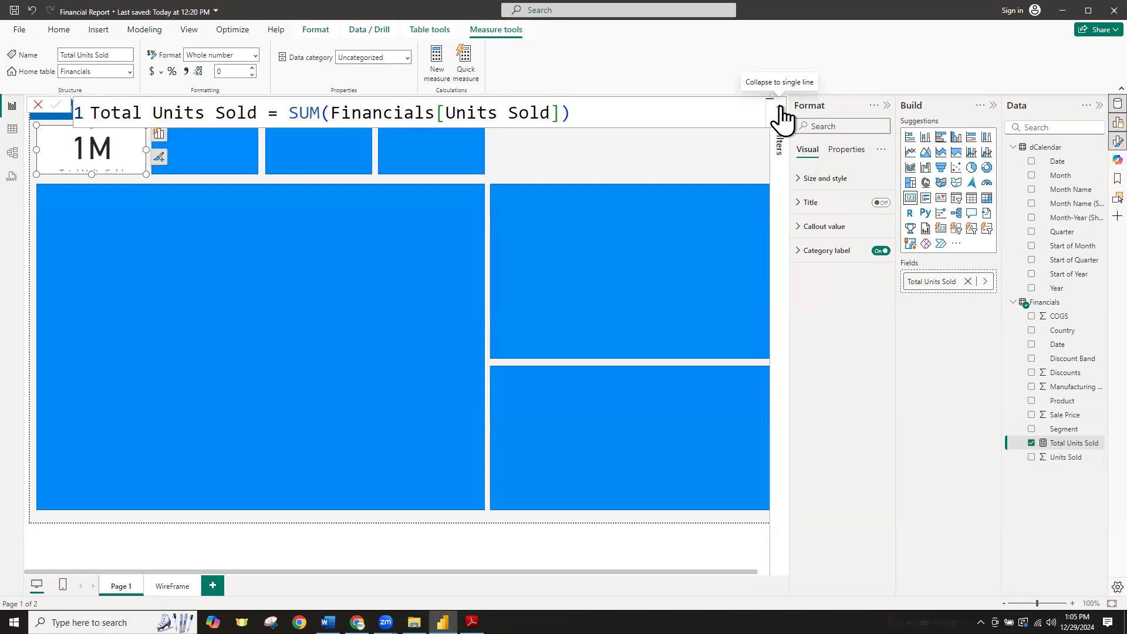
left_click(781, 107)
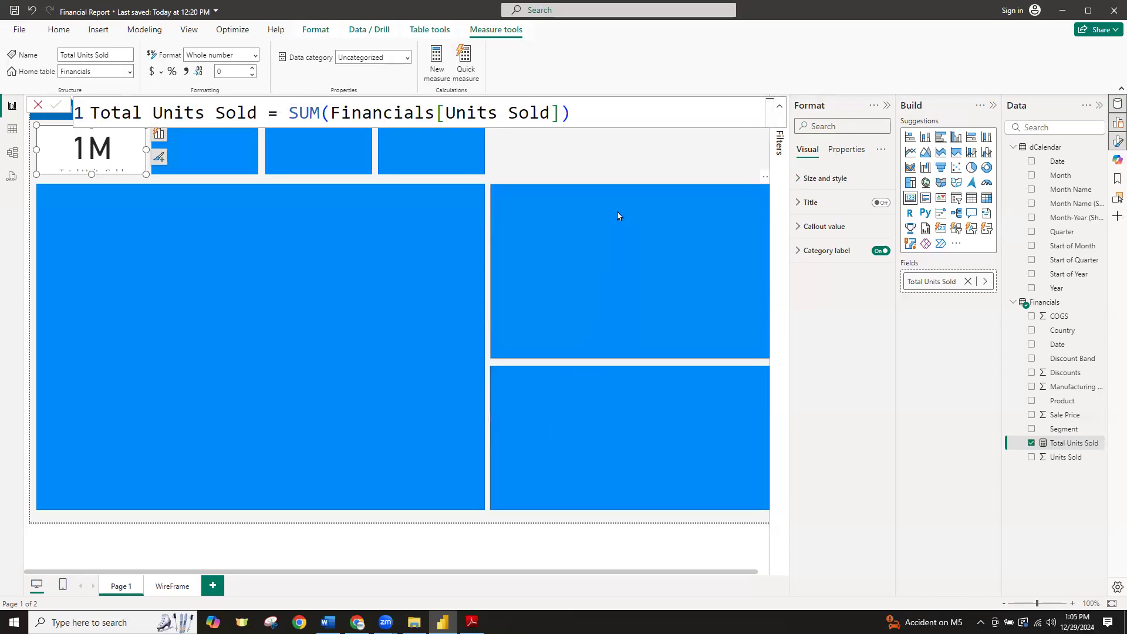
Expand the Total Units Sold formula and break it after the equals sign so the SUM expression sits on line 2
left_click(606, 112)
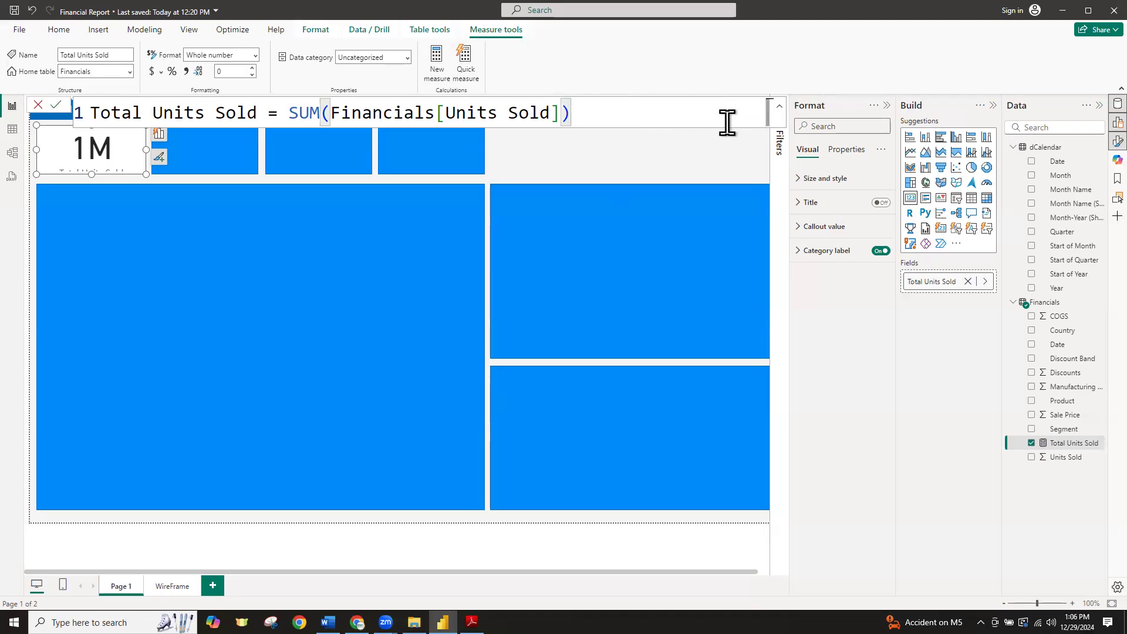
left_click(779, 108)
double_click(290, 113)
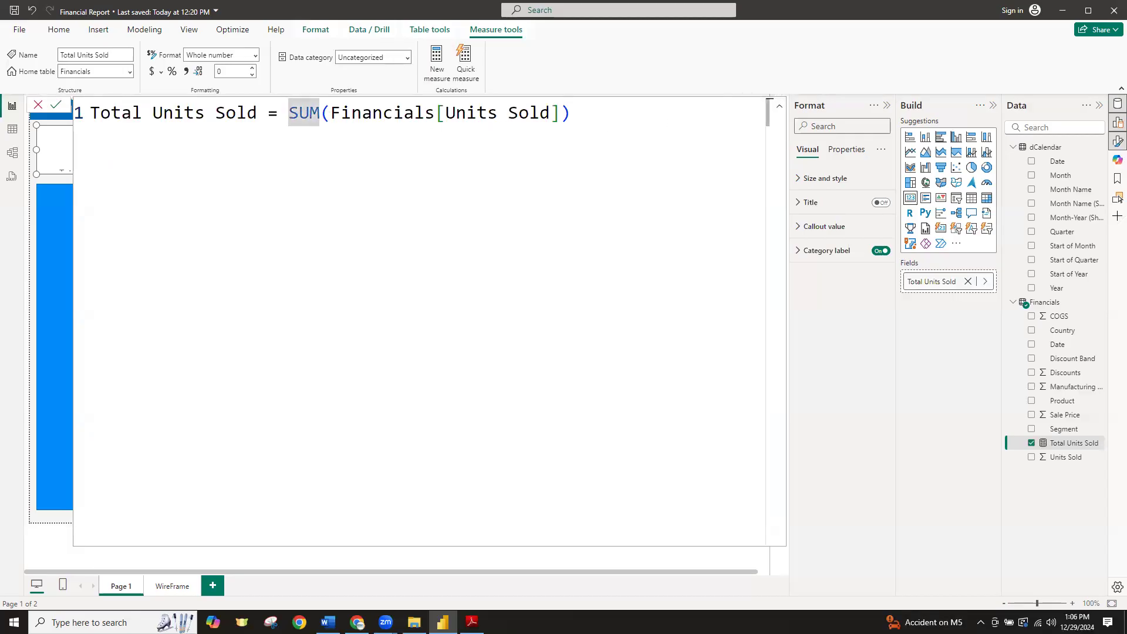
left_click(338, 337)
left_click_drag(88, 119, 260, 118)
left_click(279, 115)
left_click(292, 117)
key("Left")
key("Right")
key("shift+Return")
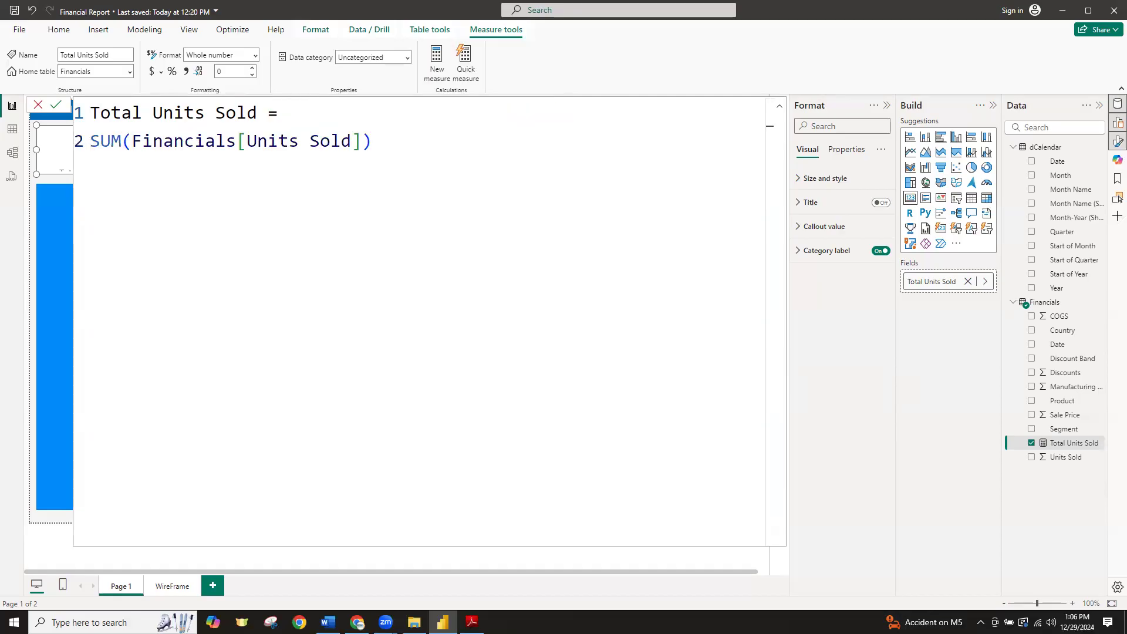
Lay out the Total Units Sold formula with SUM( on line 2, indented Financials[Units Sold] on line 3 and the closing parenthesis on line 4
key("BackSpace")
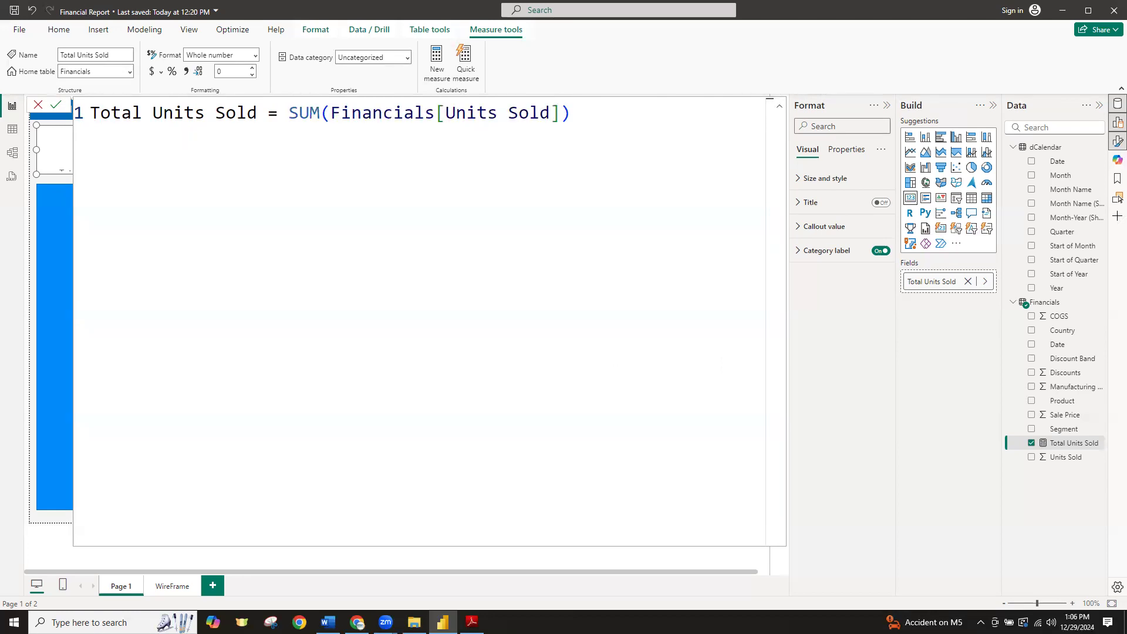
key("shift+Return")
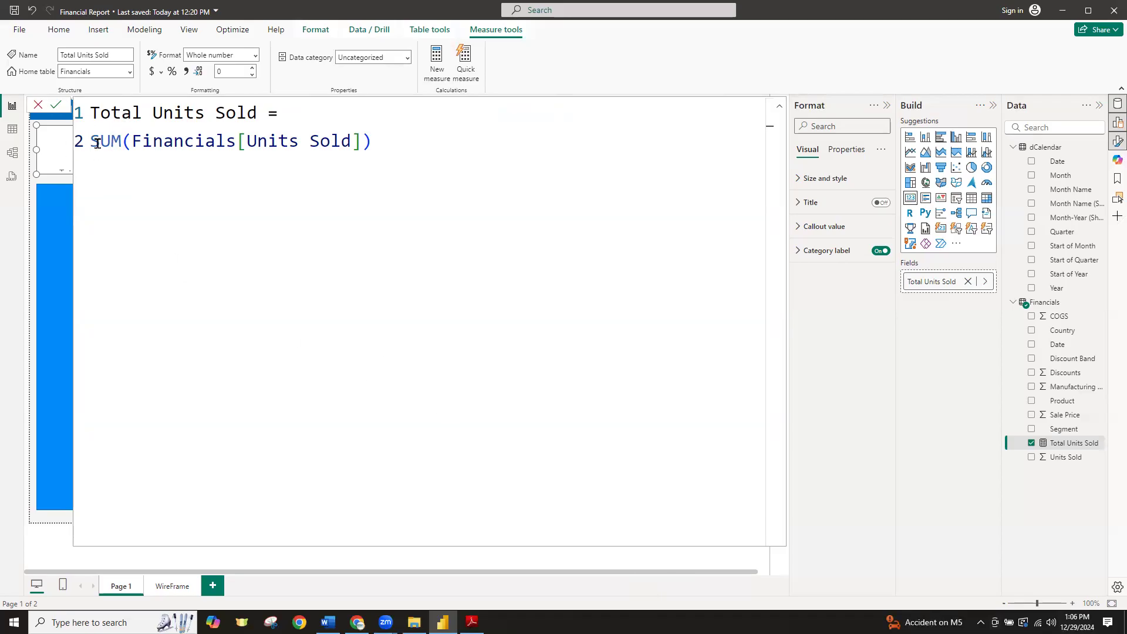
left_click(134, 144)
key("shift+Return")
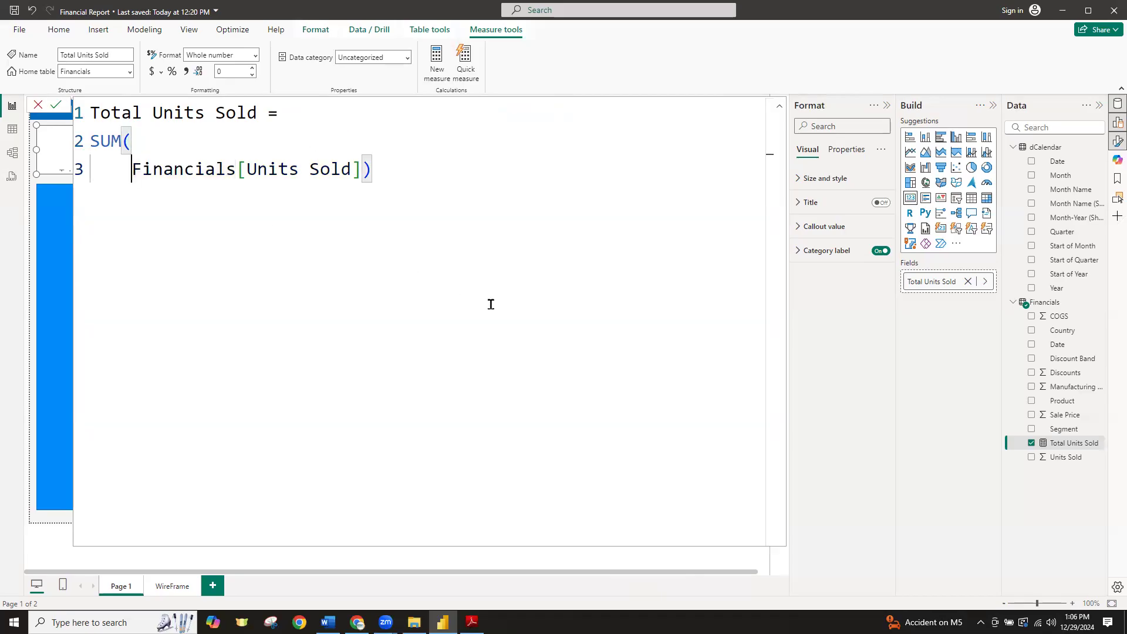
left_click(390, 188)
key("shift+Return")
key("shift+Tab")
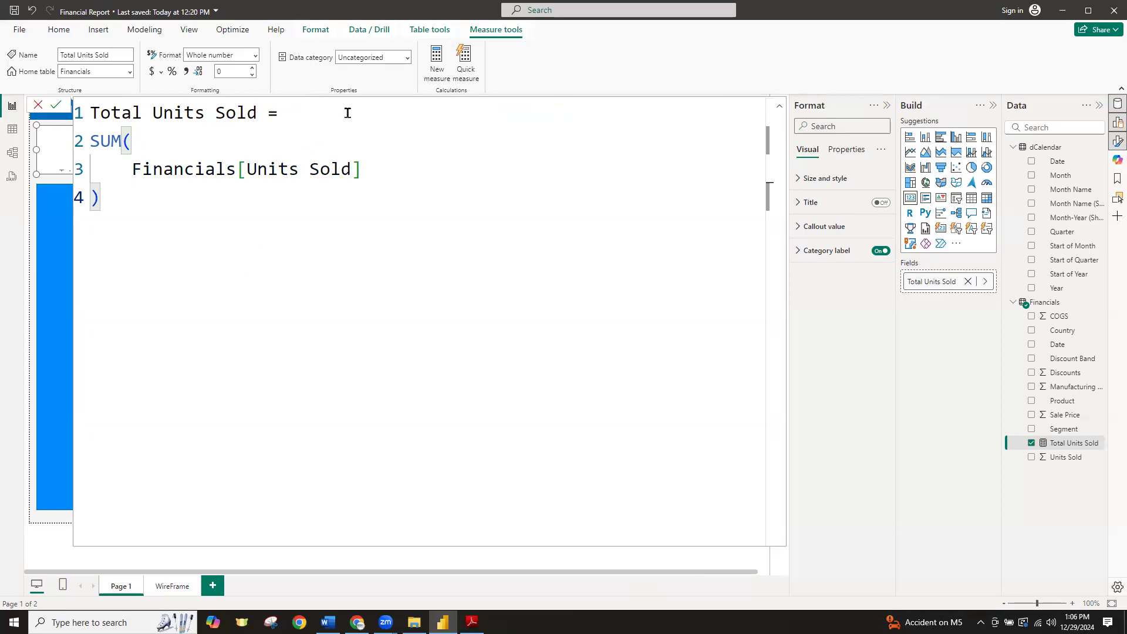
Review the name, equals sign and column argument of the multi-line formula, commit the measure and collapse the formula editor
left_click_drag(266, 112, 93, 112)
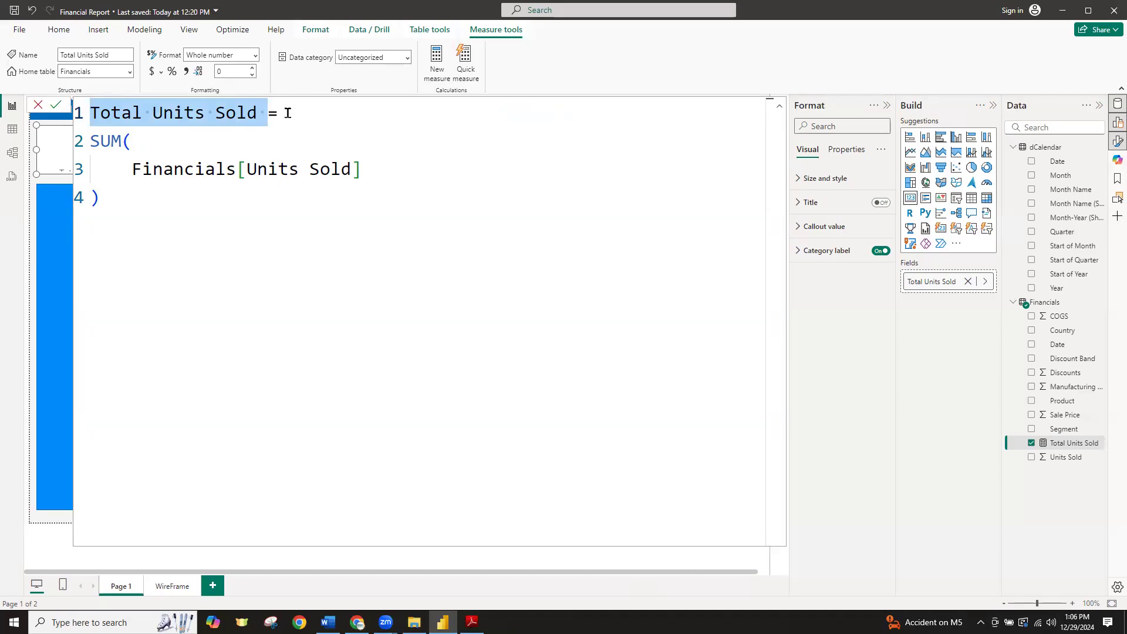
left_click_drag(289, 112, 268, 112)
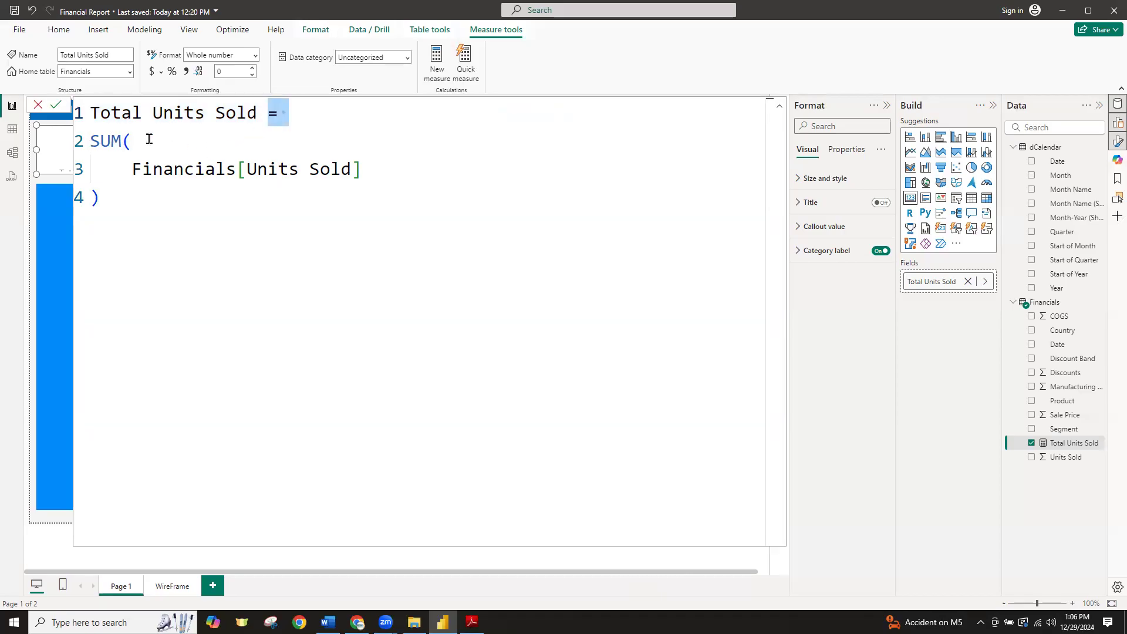
left_click_drag(125, 169, 363, 170)
left_click(117, 194)
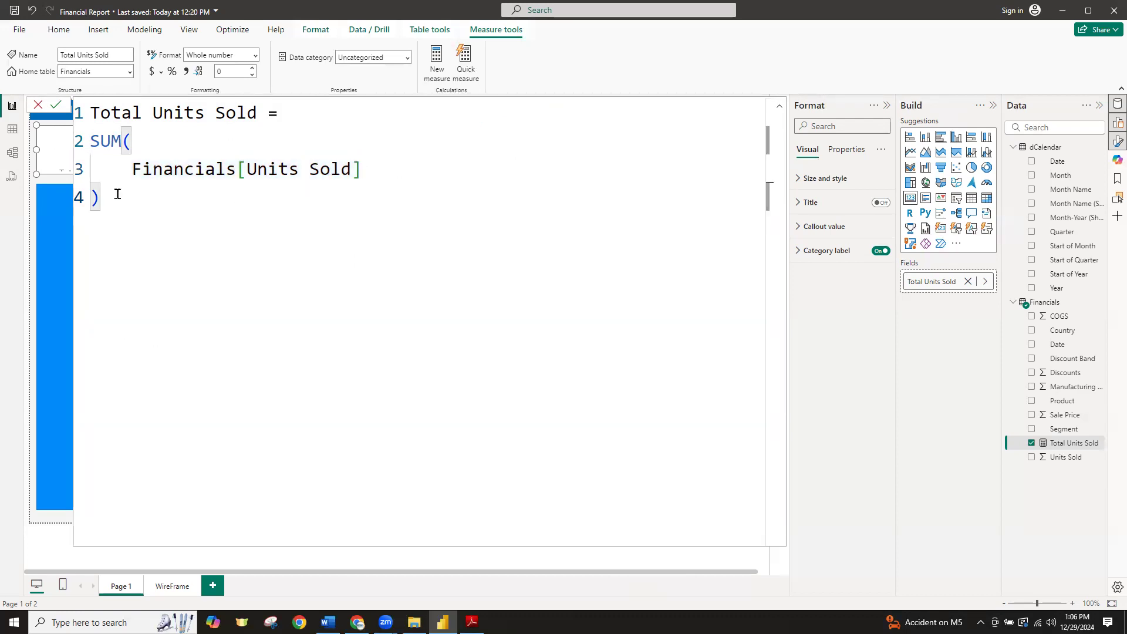
left_click(56, 105)
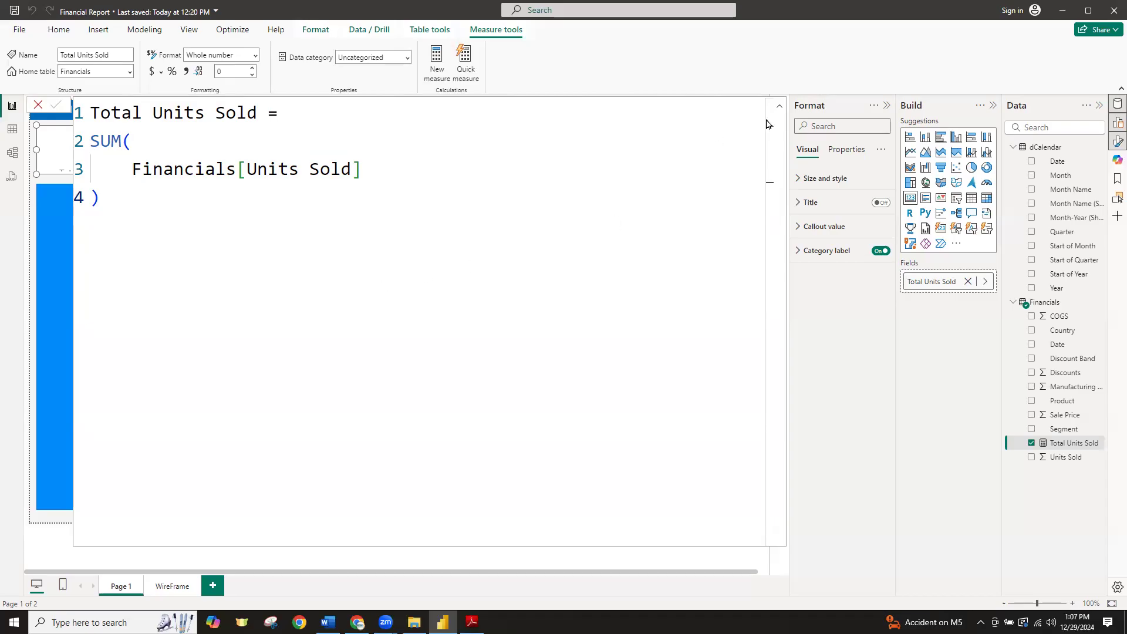
left_click(779, 106)
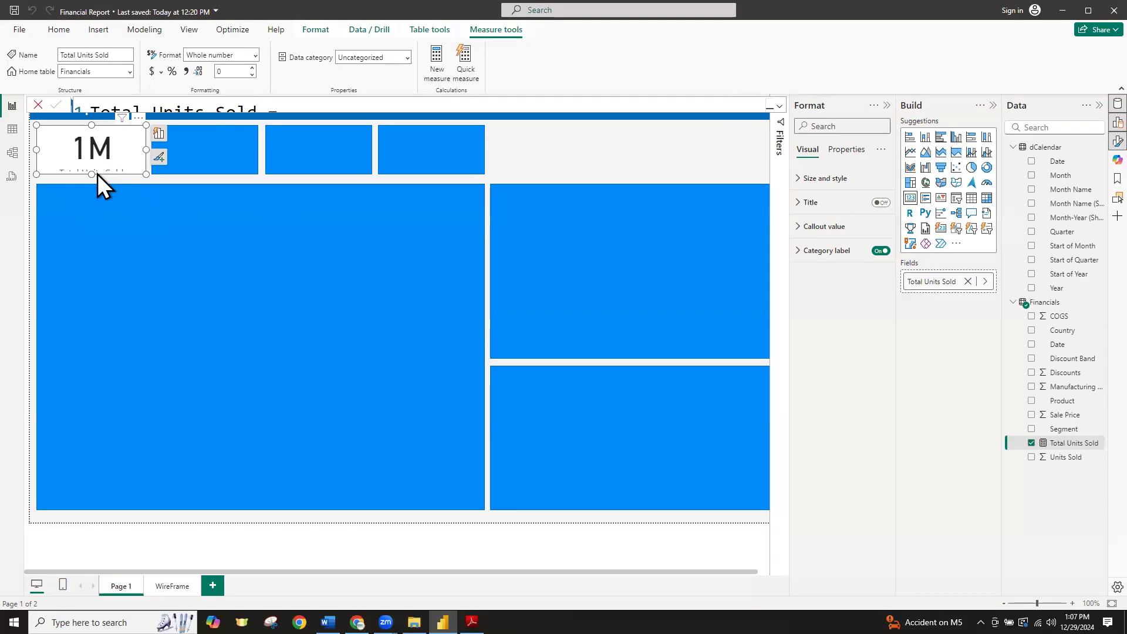
Set the Total Units Sold card's background to Theme color 1, 25% darker (#0d6abf)
left_click(798, 179)
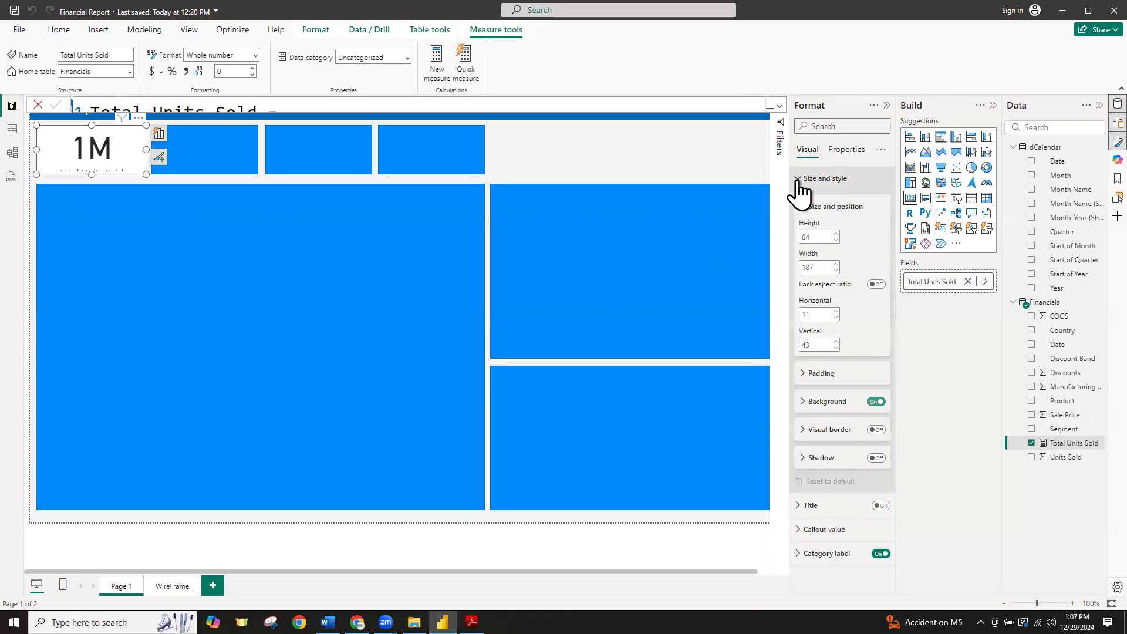
left_click(803, 404)
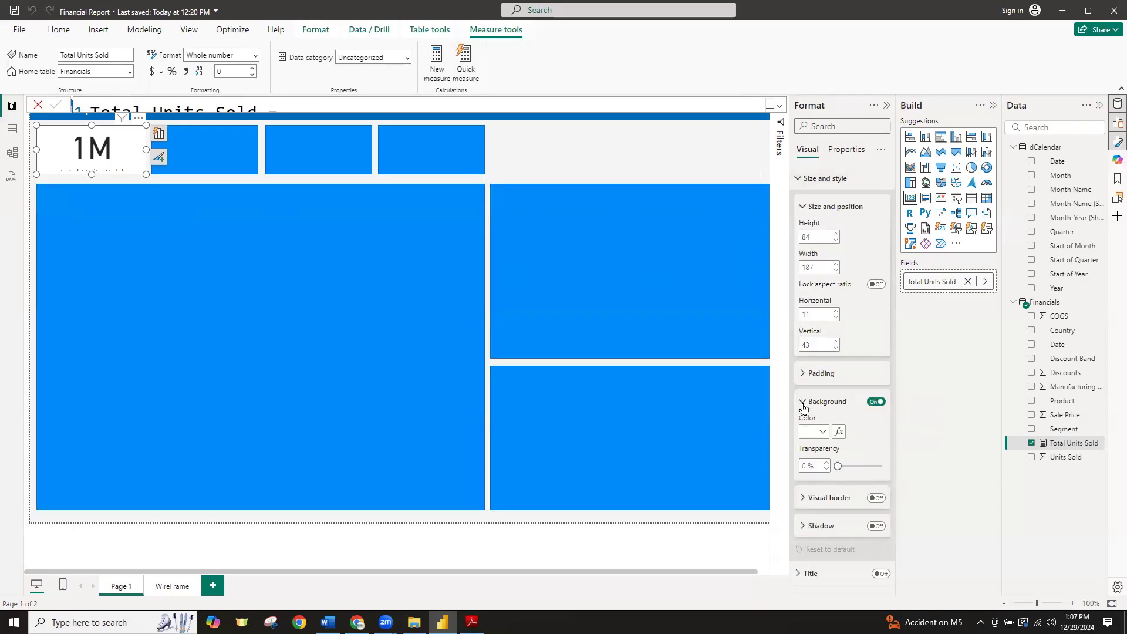
left_click(822, 433)
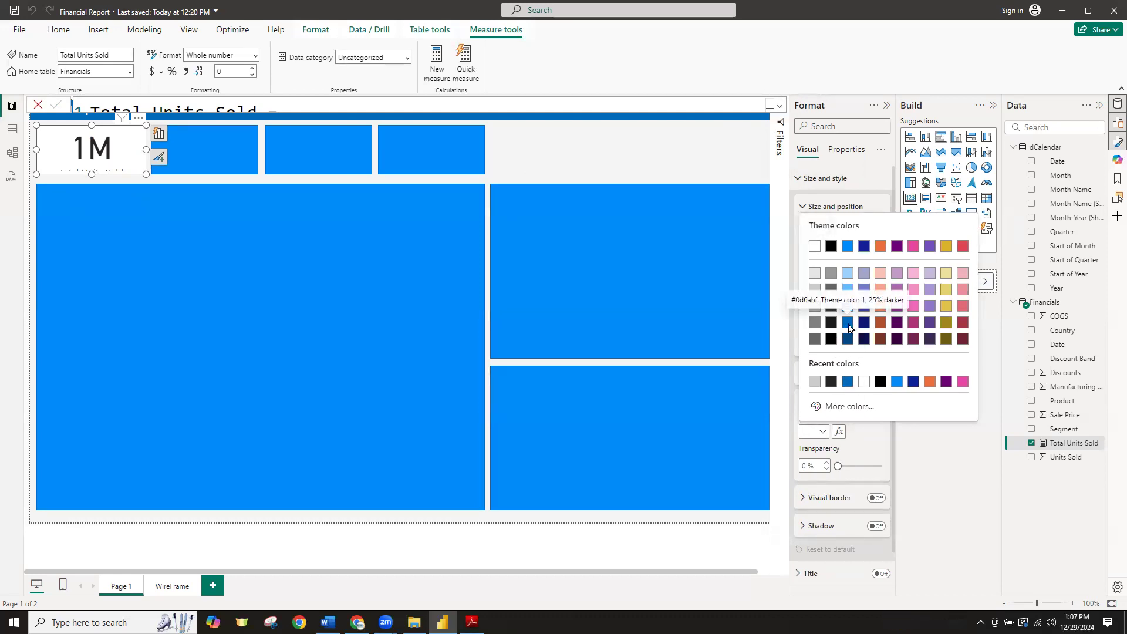
left_click(848, 323)
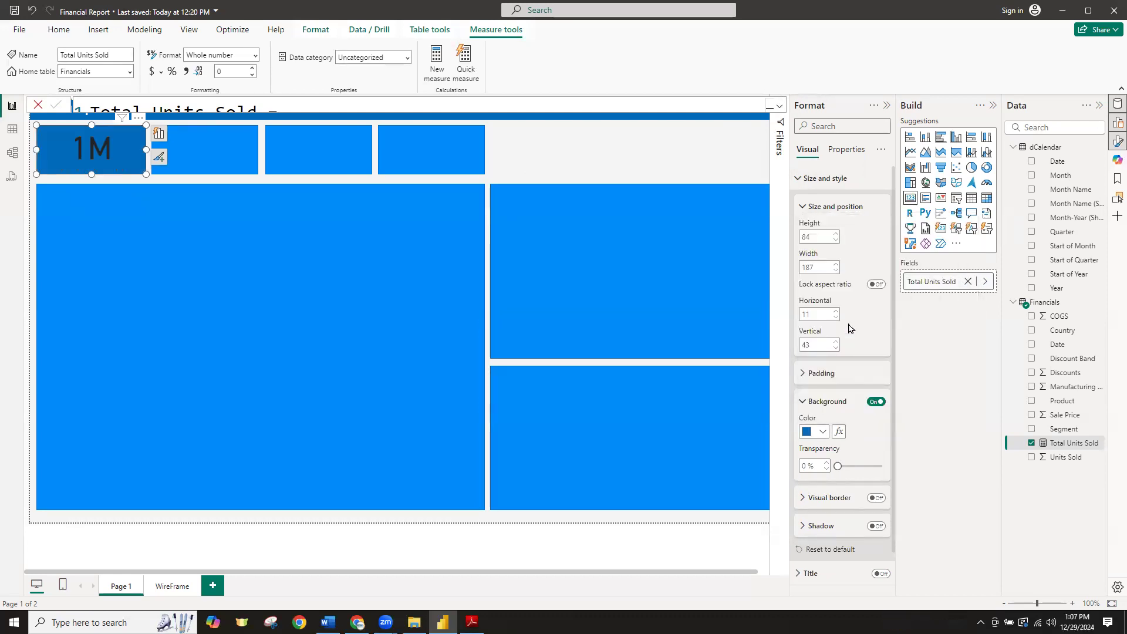
left_click(825, 178)
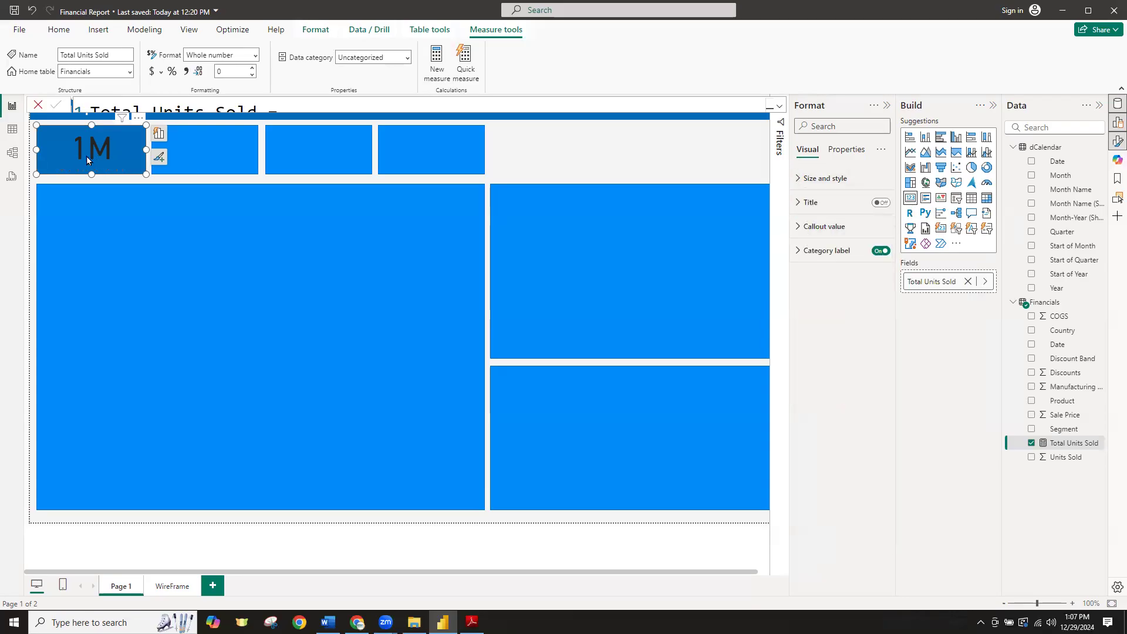
Format the card's callout value in white with 2 decimal places and font size 32
left_click(798, 228)
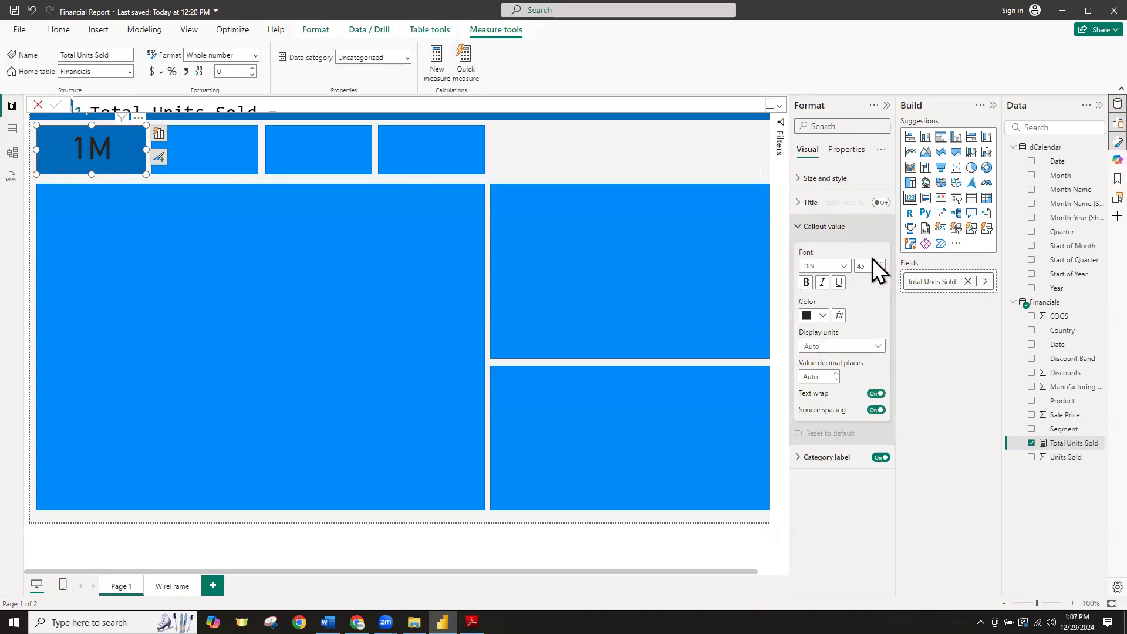
left_click(815, 316)
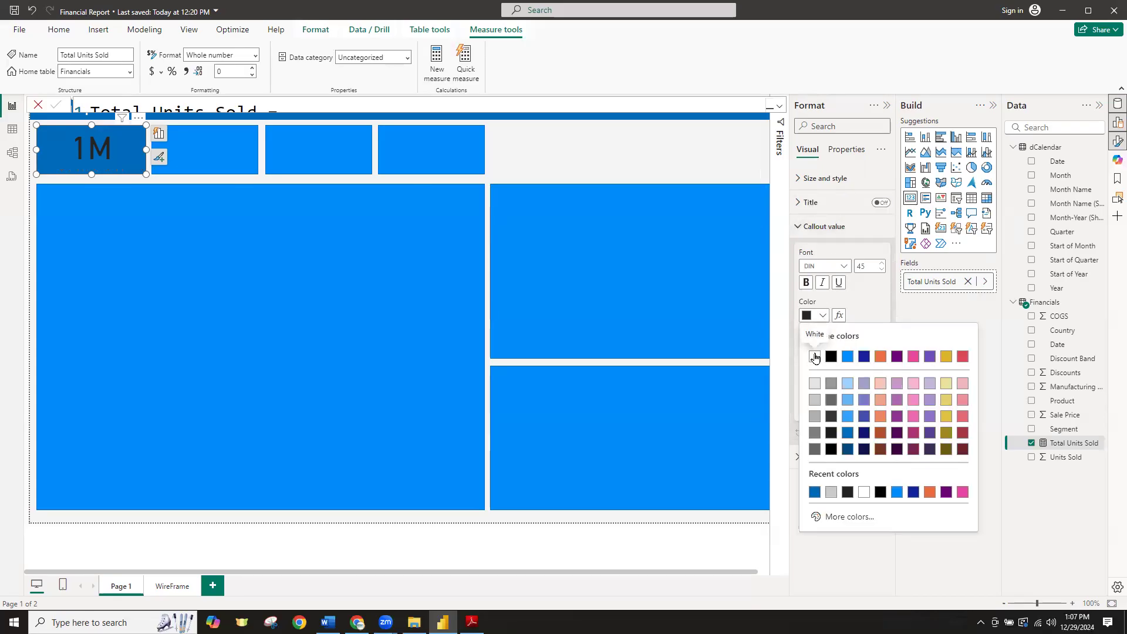
left_click(815, 357)
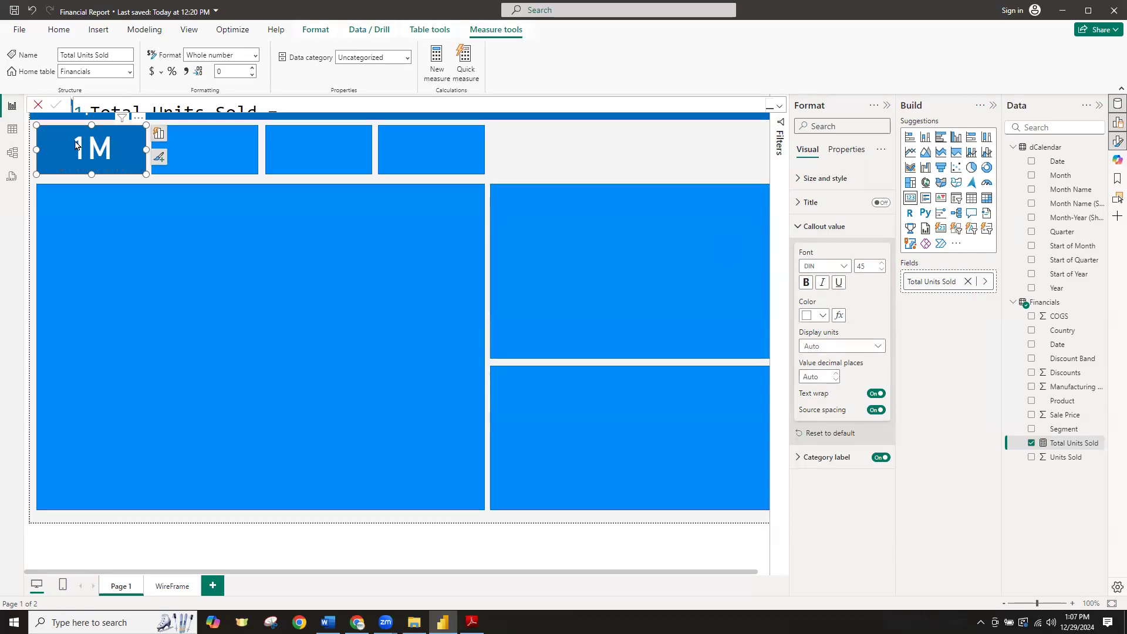
left_click(815, 377)
type("2")
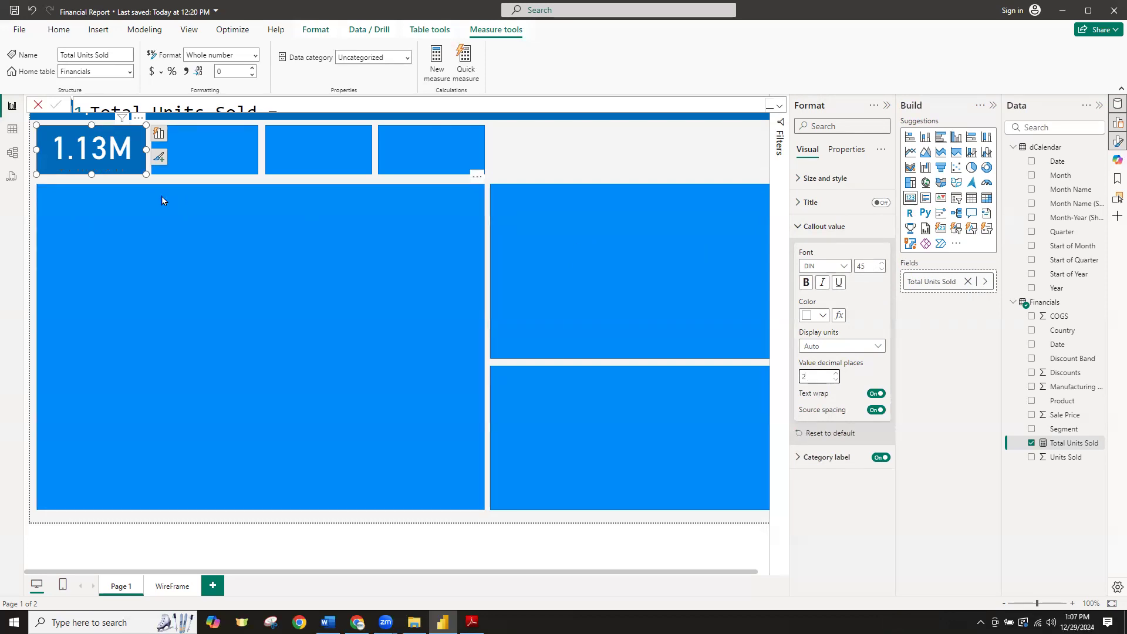
double_click(862, 266)
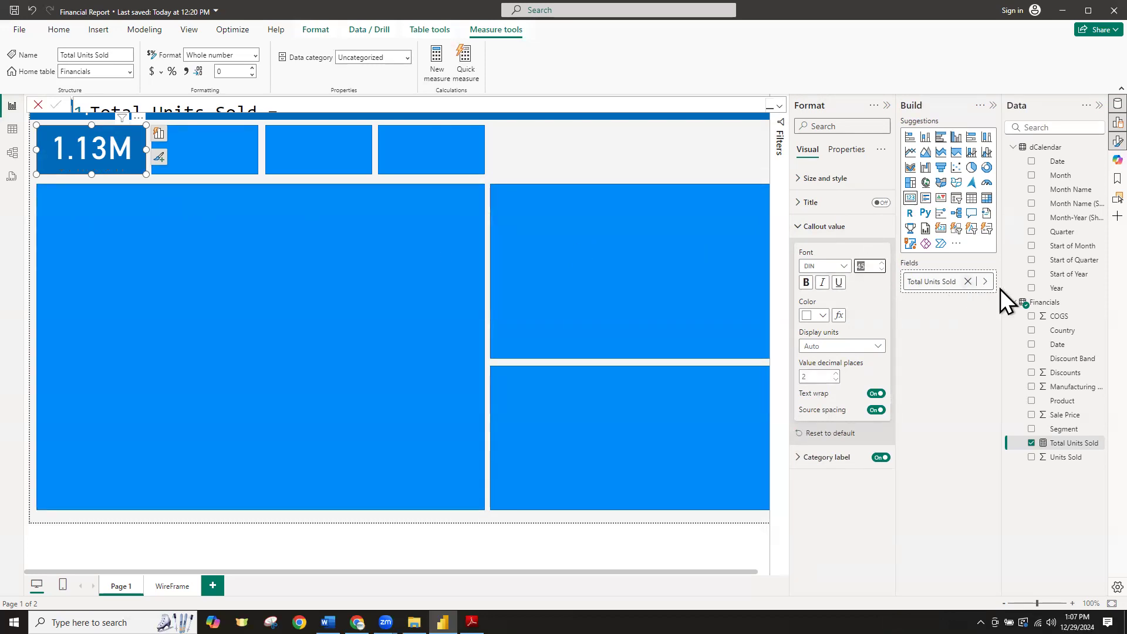
type("32")
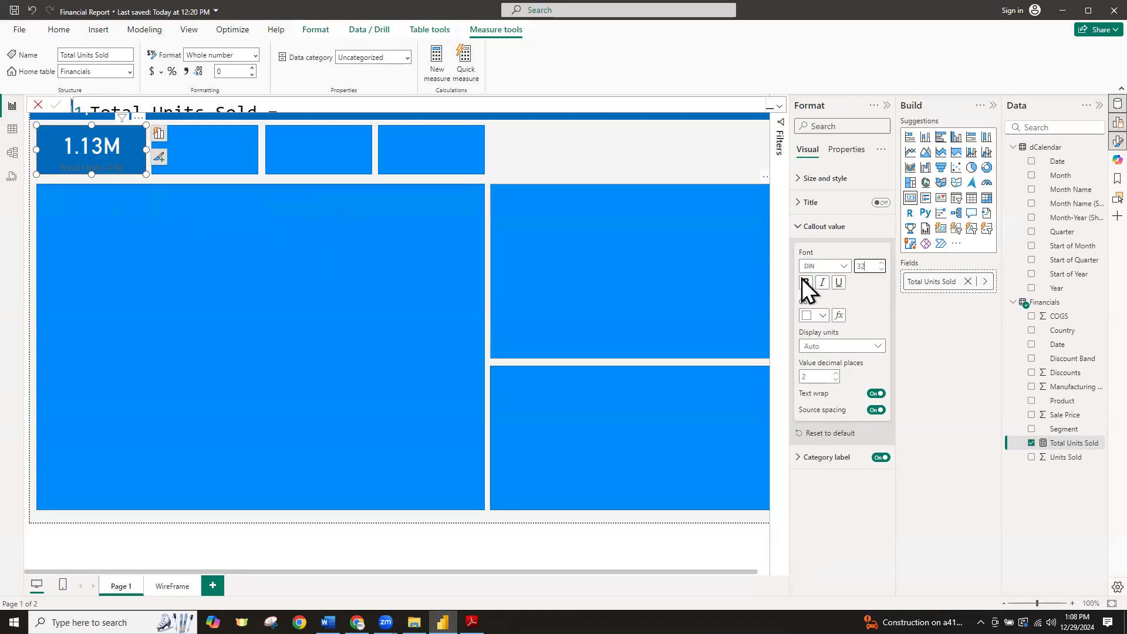
left_click(800, 228)
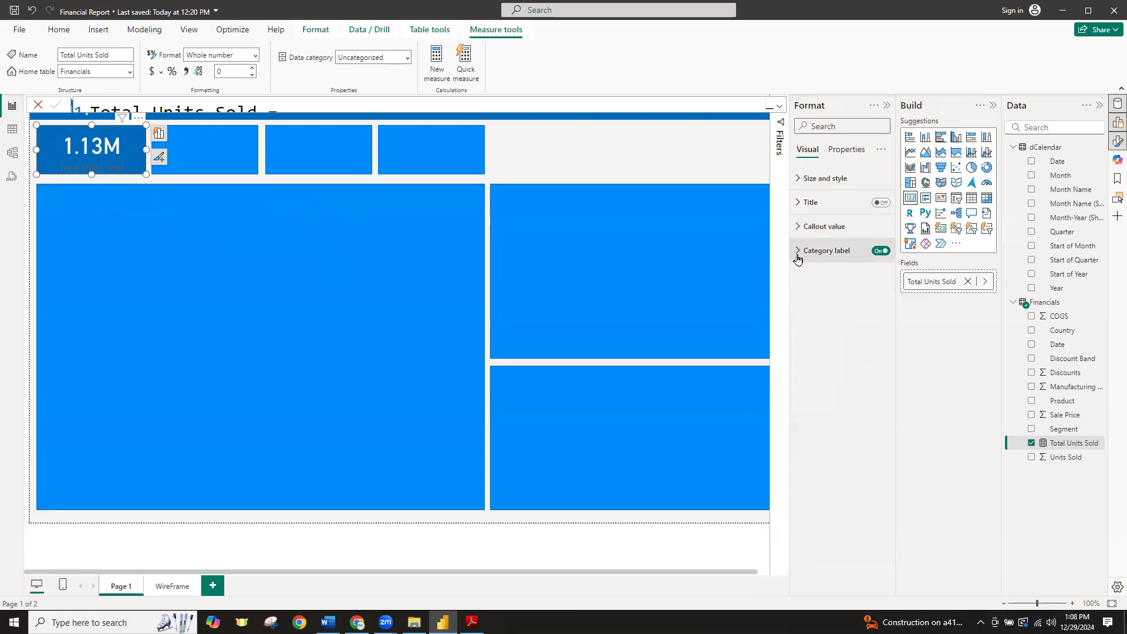
Make the card's category label white, extend the card slightly downward and deselect it
left_click(798, 253)
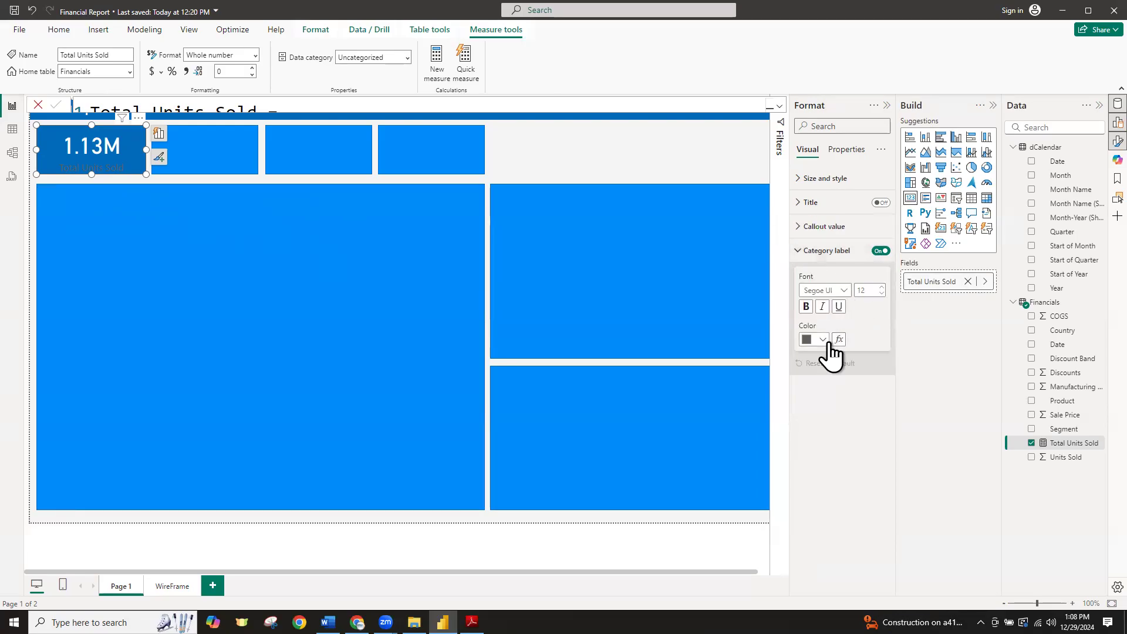
left_click(823, 340)
left_click(815, 381)
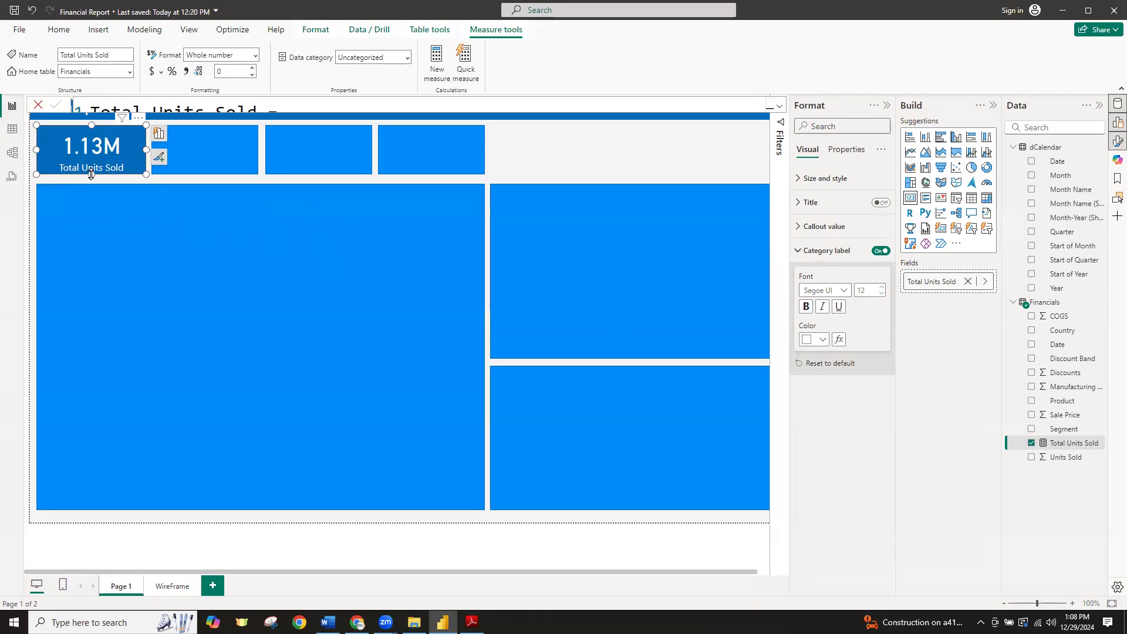
left_click_drag(91, 175, 91, 182)
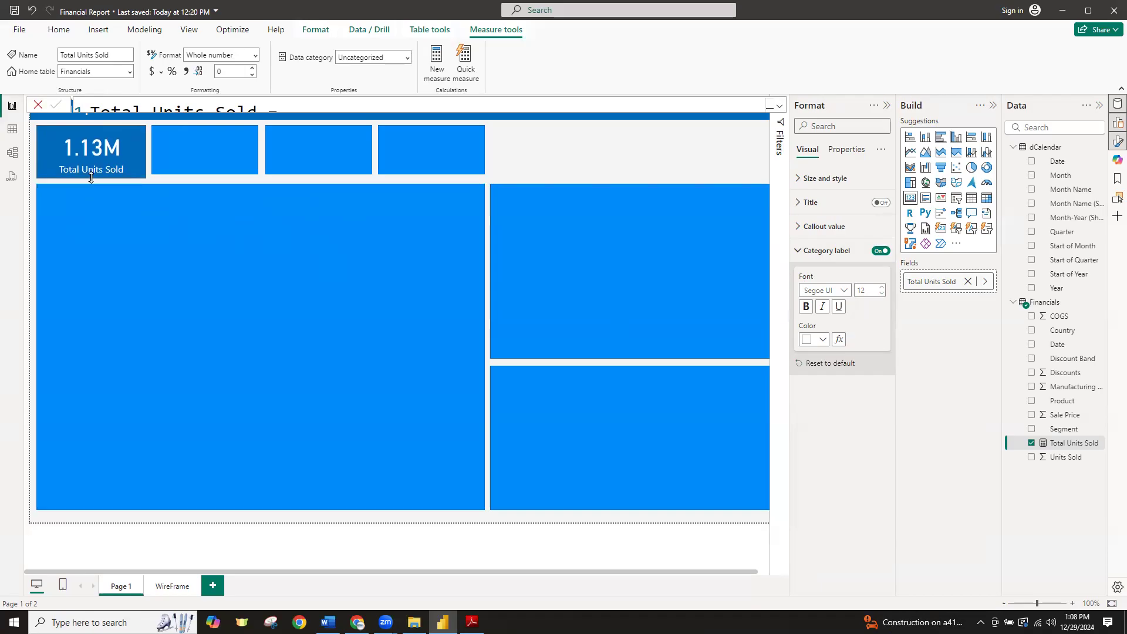
left_click(92, 180)
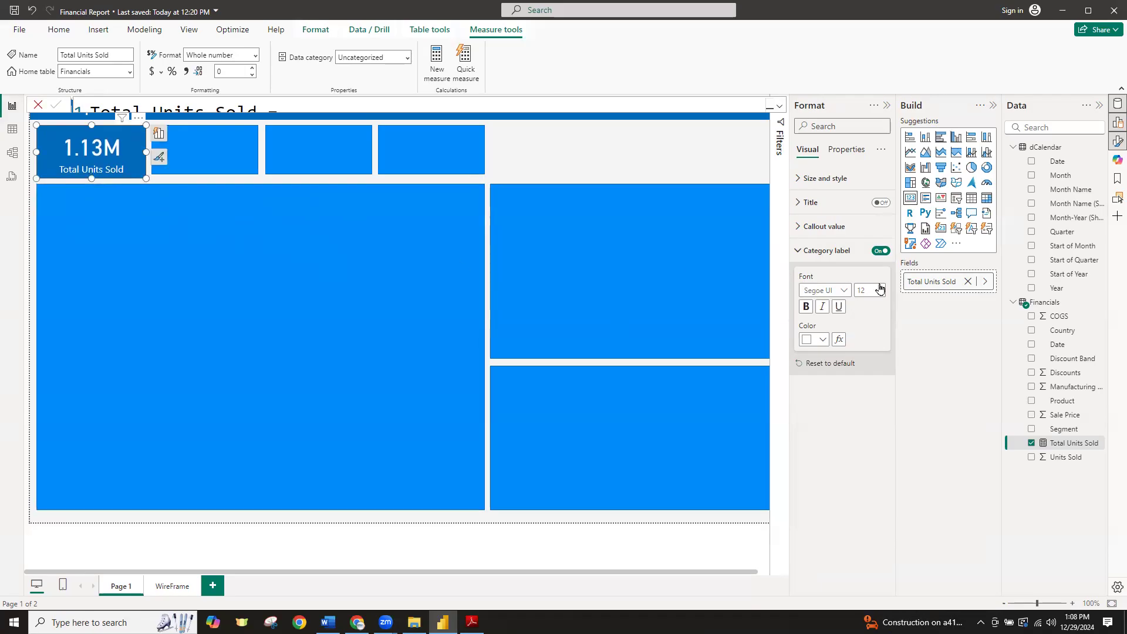
left_click(555, 147)
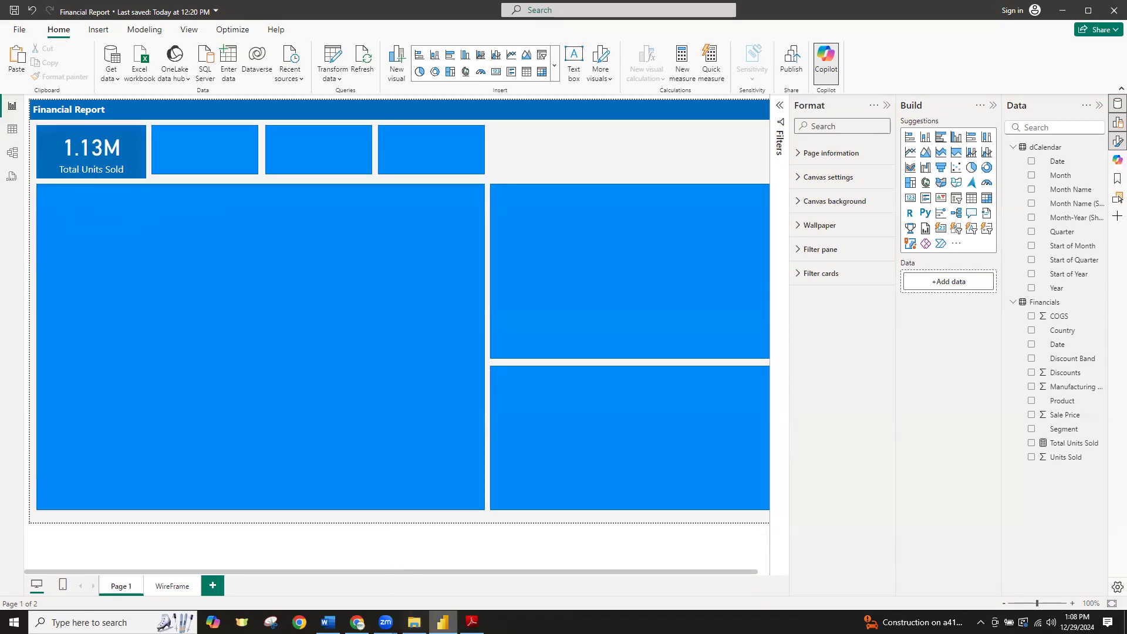
Check the Revenue focus area in the requirements PDF against the Financials columns in Power Query Editor and table view, and return to the report page
left_click(472, 621)
left_click_drag(437, 449, 502, 449)
key("alt+Tab")
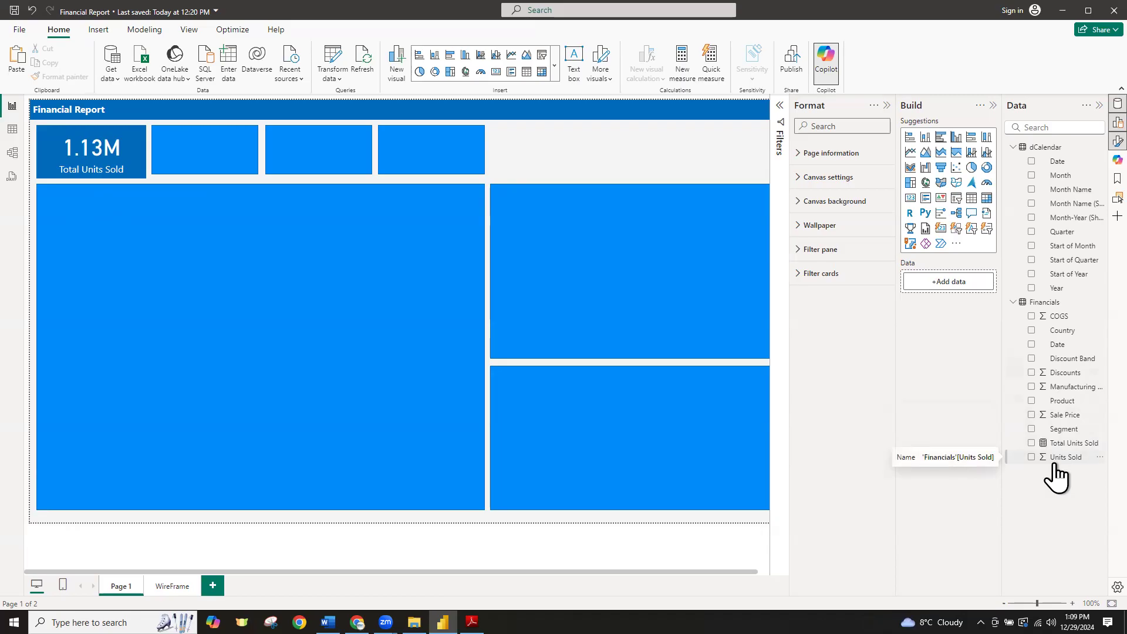
left_click(333, 58)
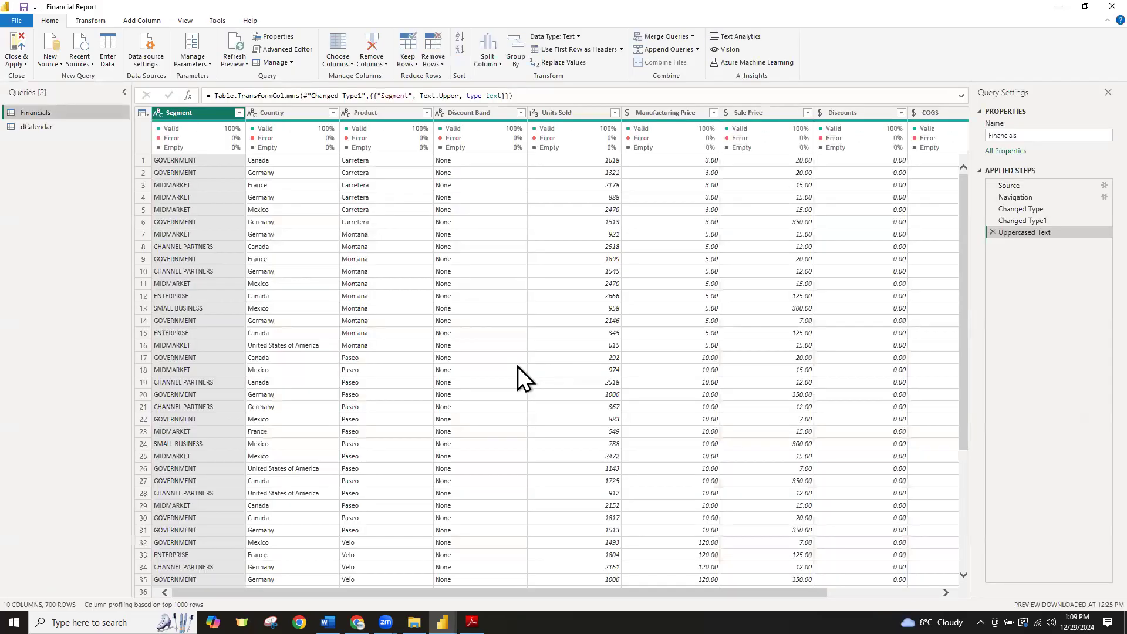
left_click(1112, 6)
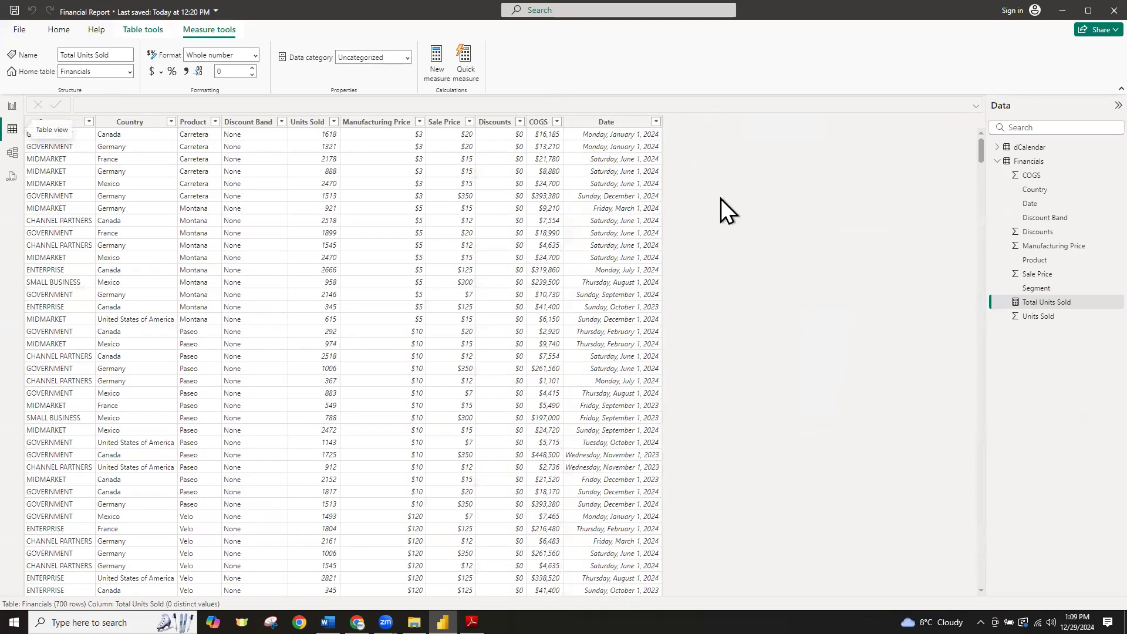
left_click(11, 107)
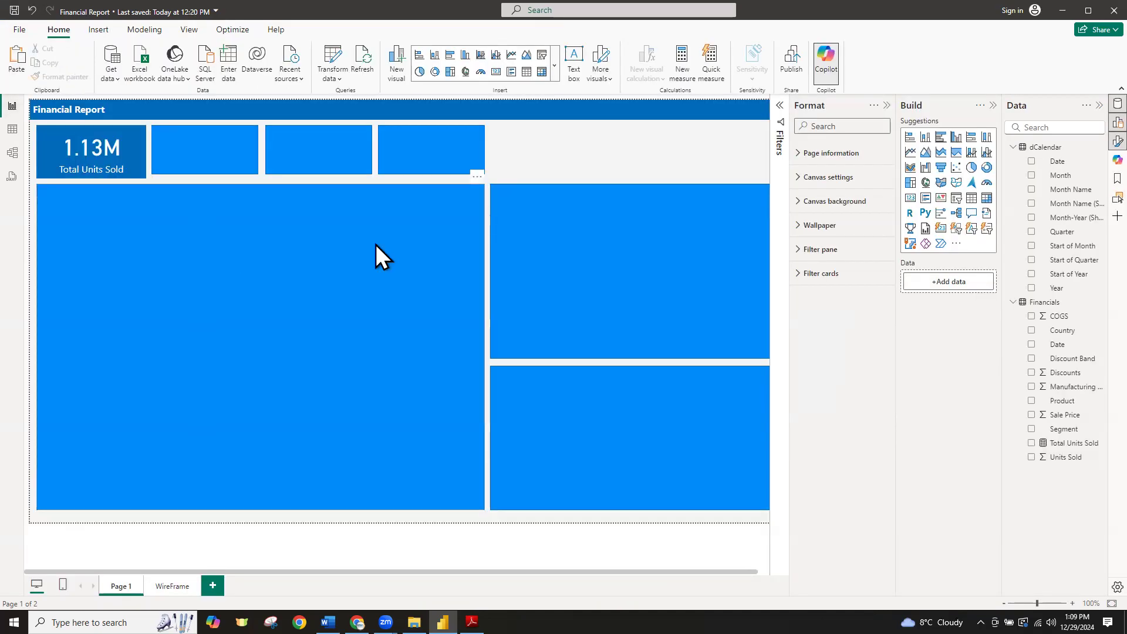
Recheck the Revenue requirement in the emailed PDF and reopen the Financials query in Power Query Editor
left_click(1060, 443)
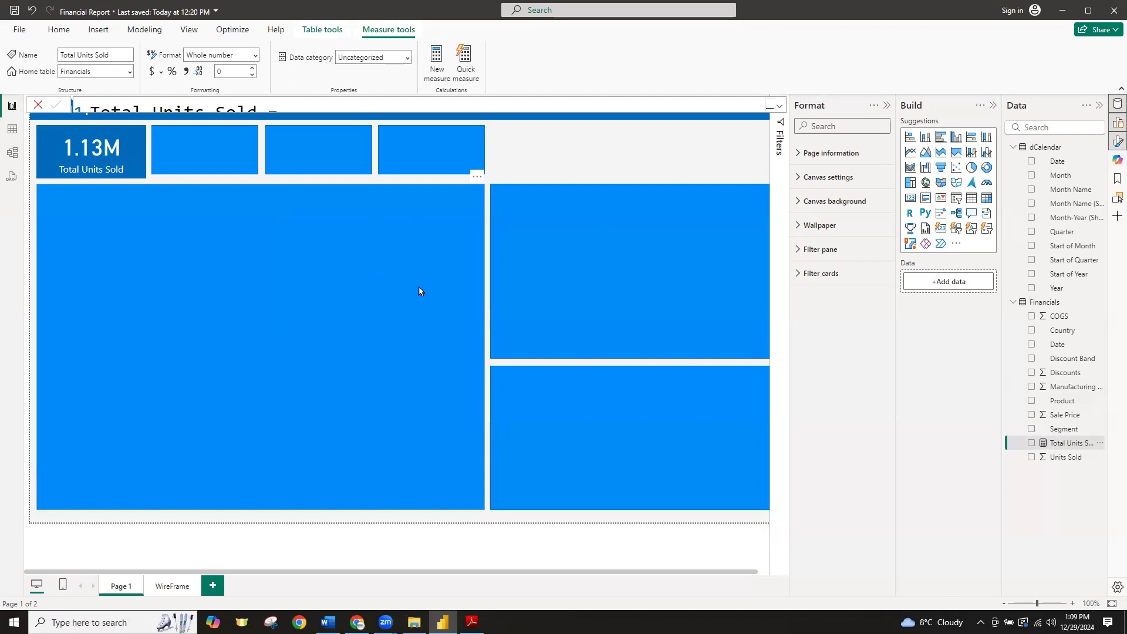
left_click(49, 29)
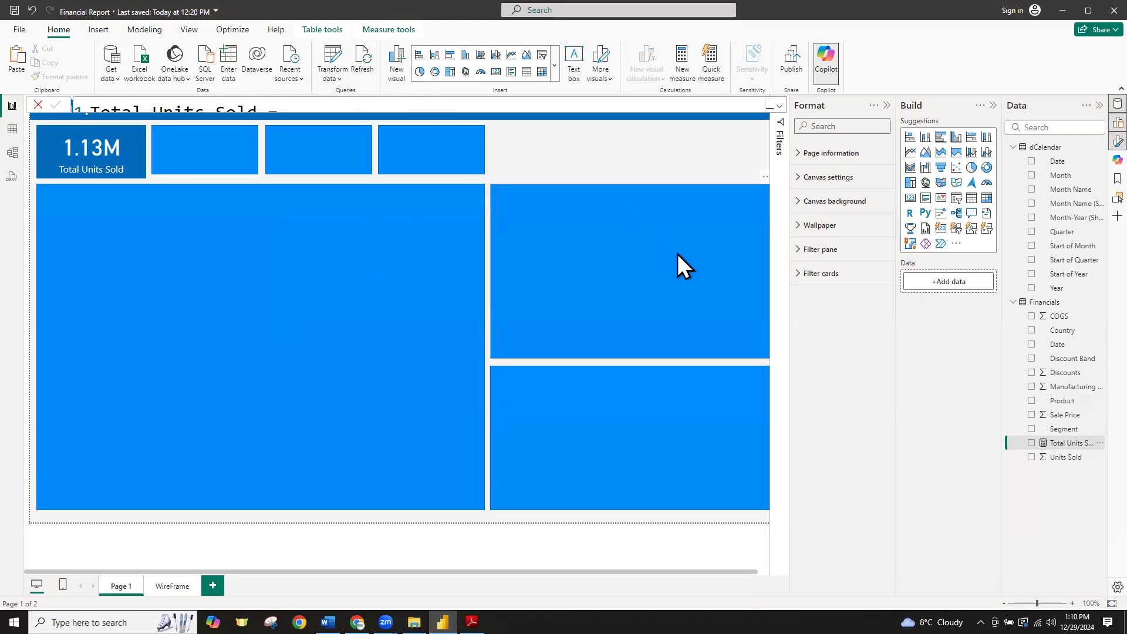
key("alt+Tab")
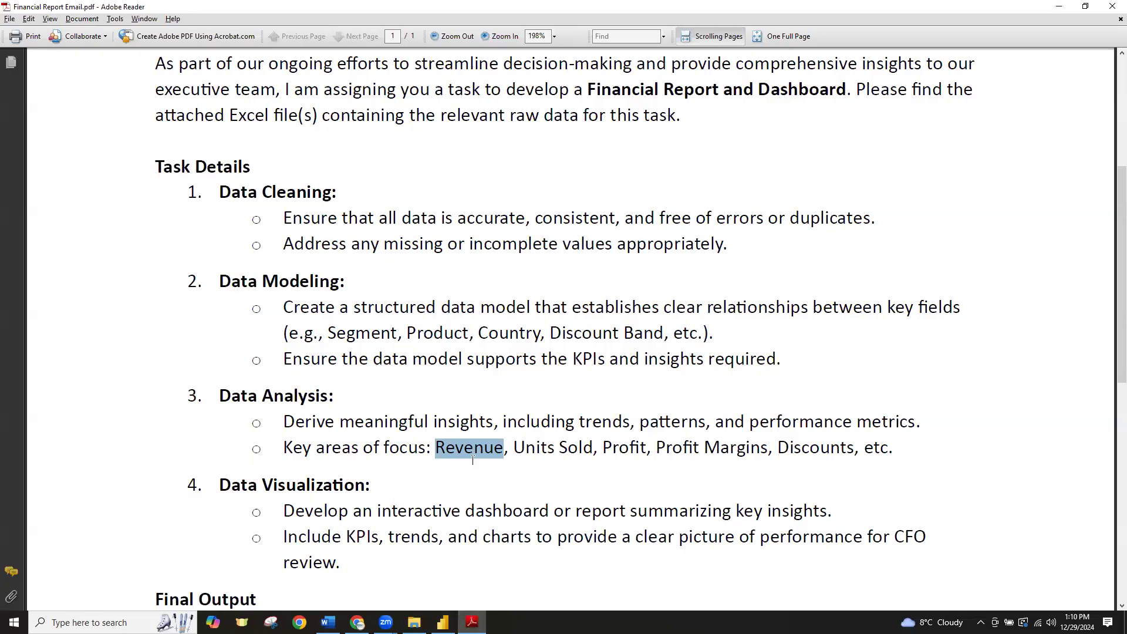
key("alt+Tab")
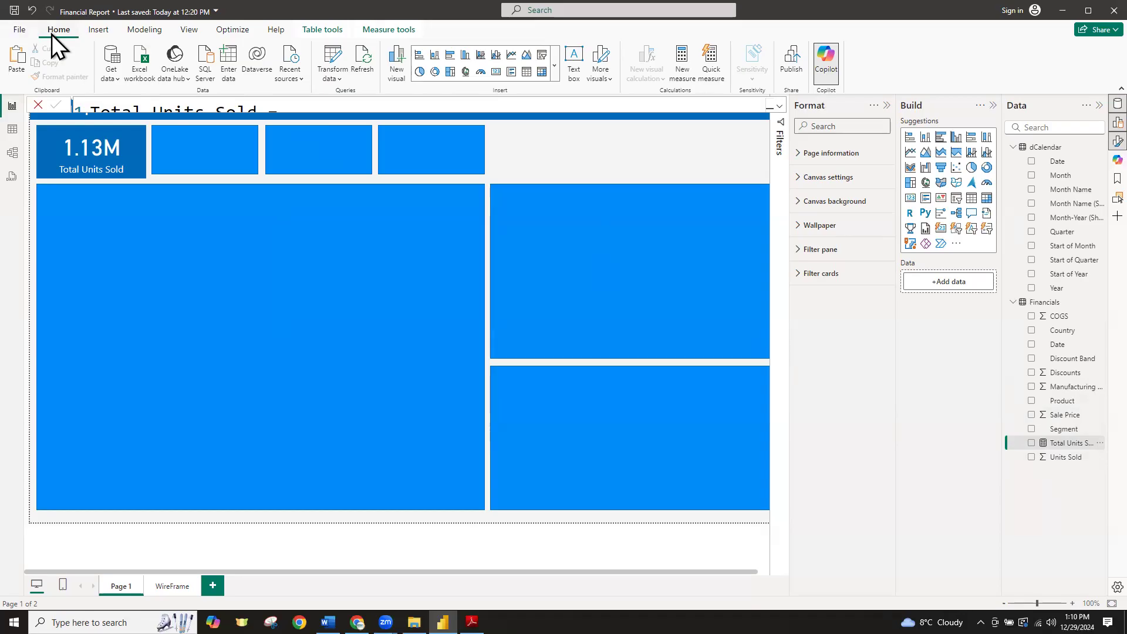
left_click(333, 61)
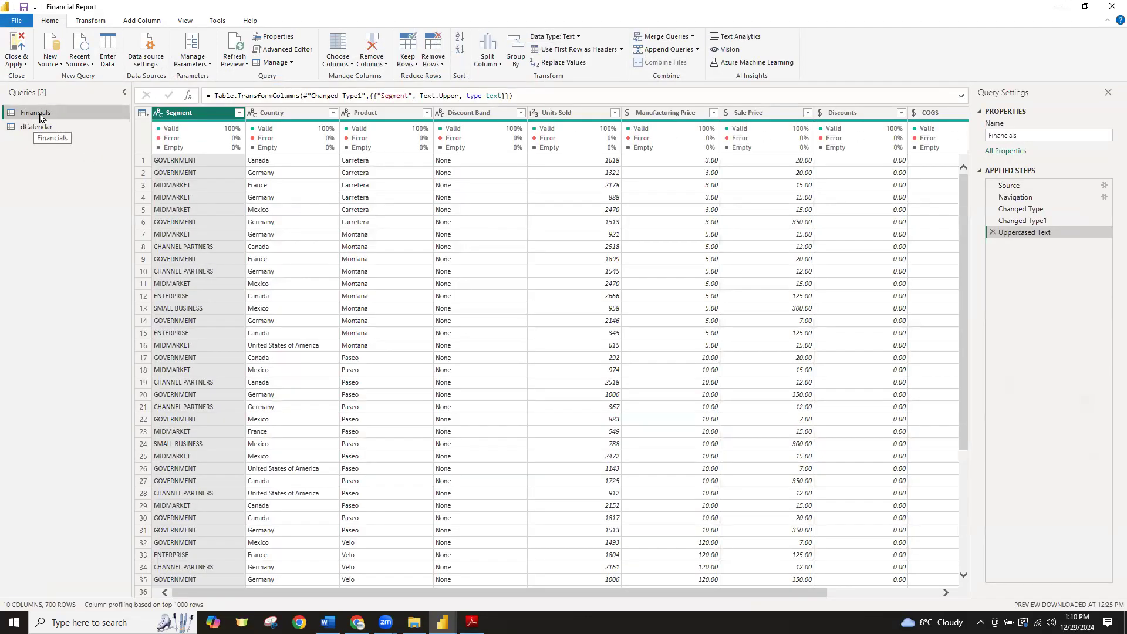
Start a custom column in the Financials query and name it Sales Amount
left_click_drag(579, 593, 823, 594)
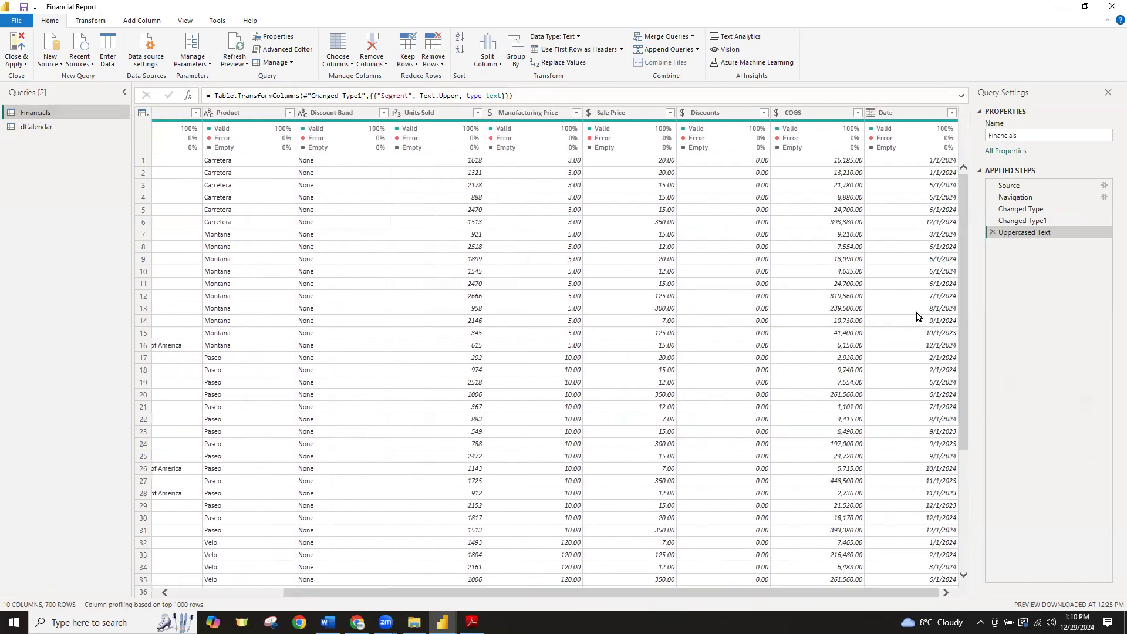
left_click(916, 114)
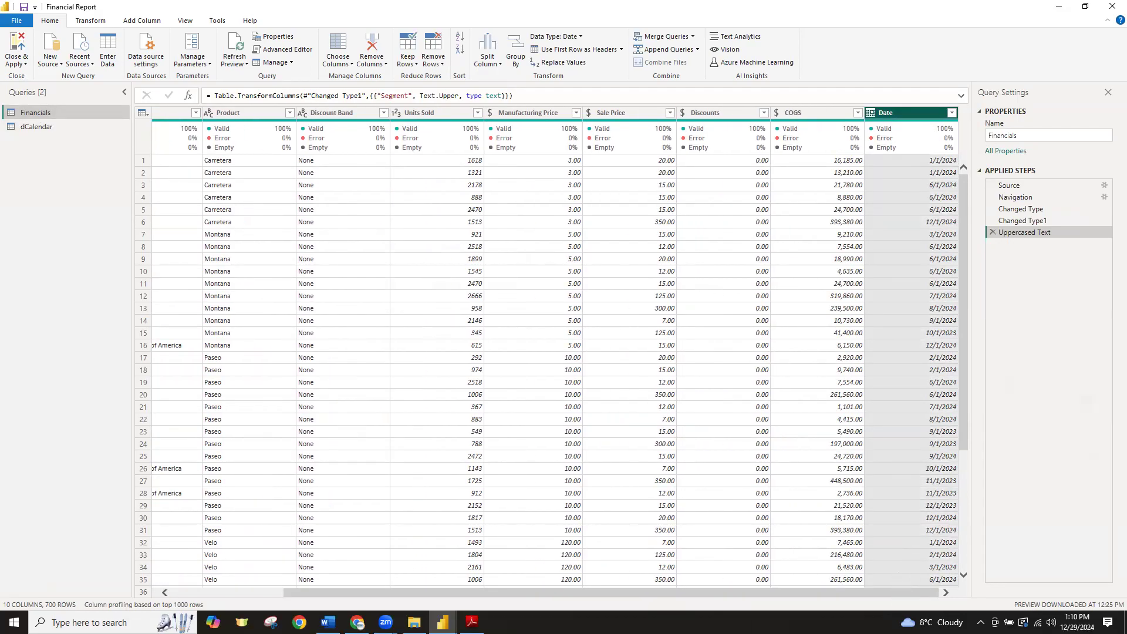
left_click(143, 21)
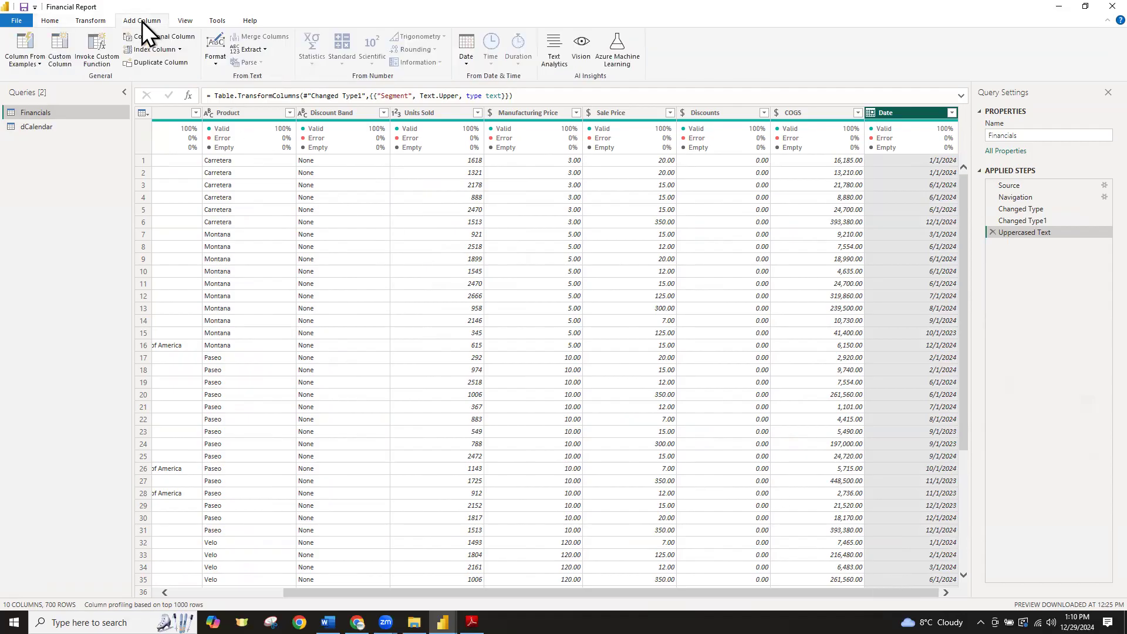
left_click(62, 62)
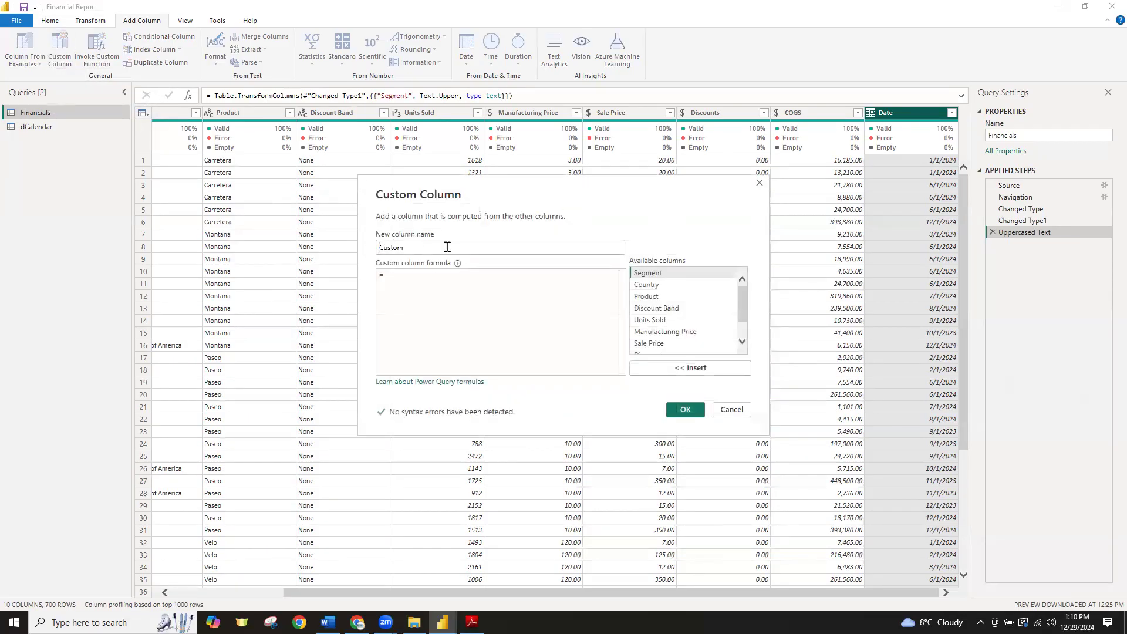
type("Sales")
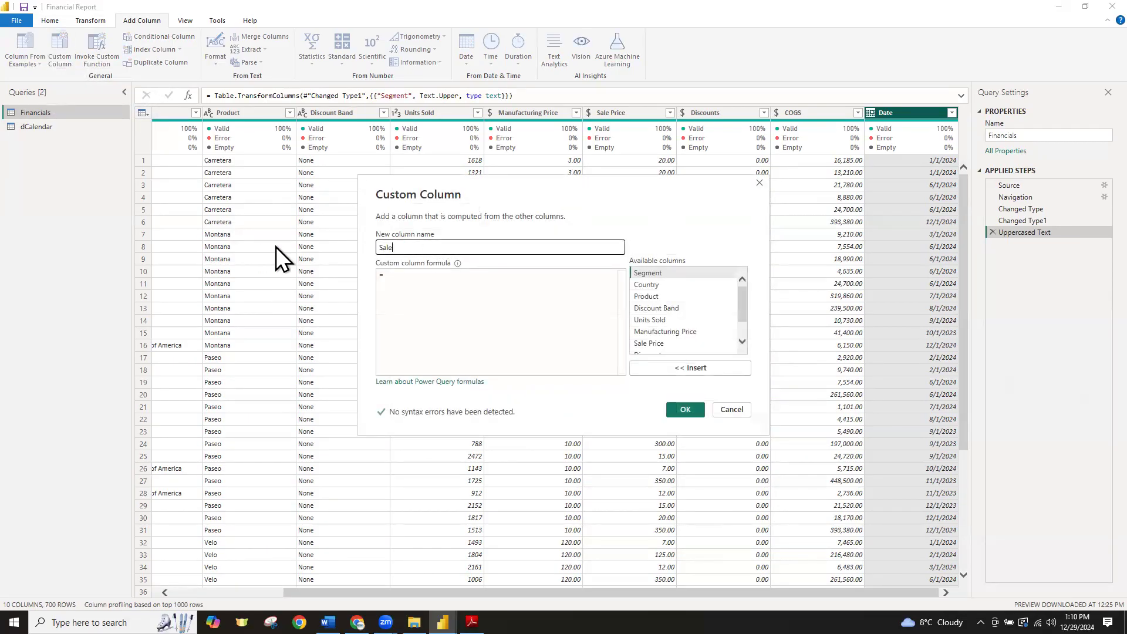
type("mount")
key("BackSpace")
key("BackSpace")
key("BackSpace")
key("BackSpace")
key("BackSpace")
type("mount")
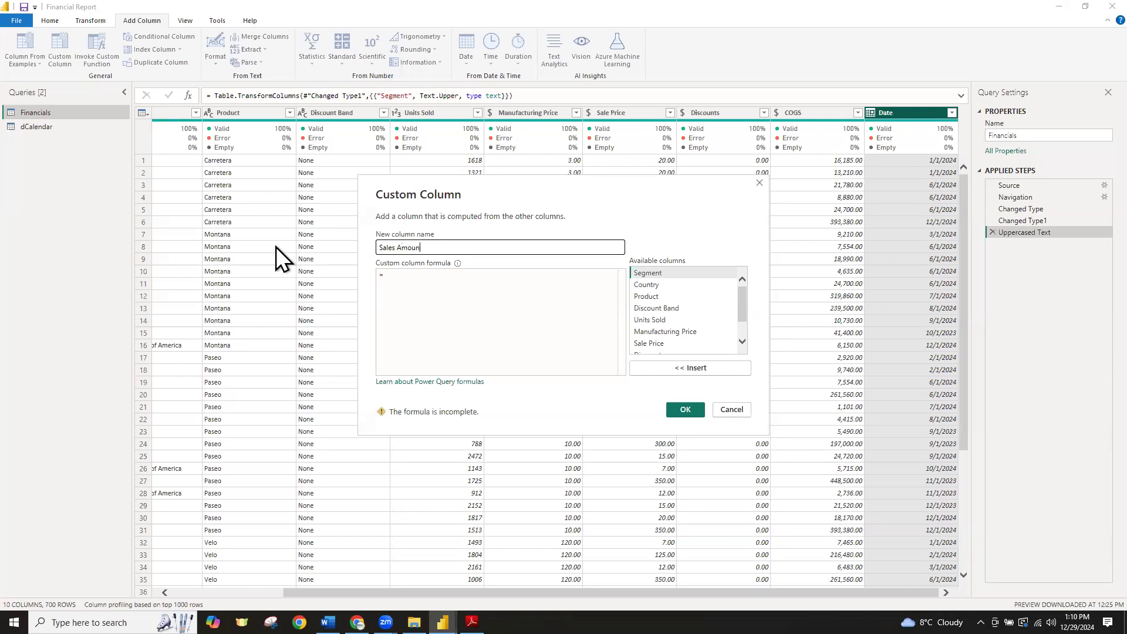
Define the custom column's formula as [Units Sold] * [Sale Price] and create the column
left_click(402, 273)
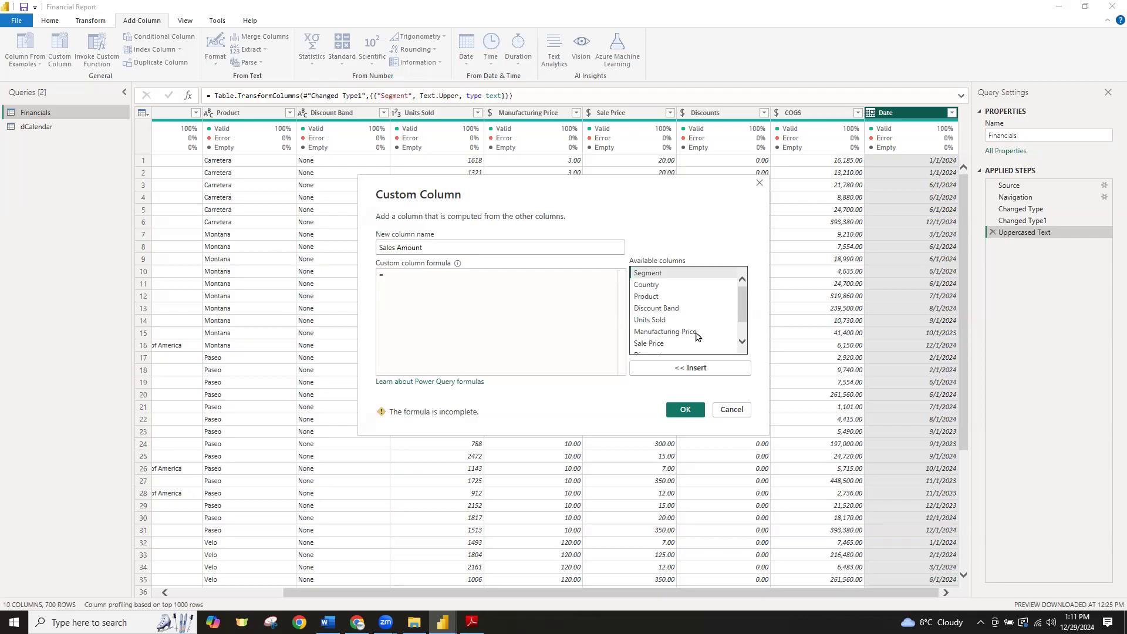
scroll(745, 311, "down", 1)
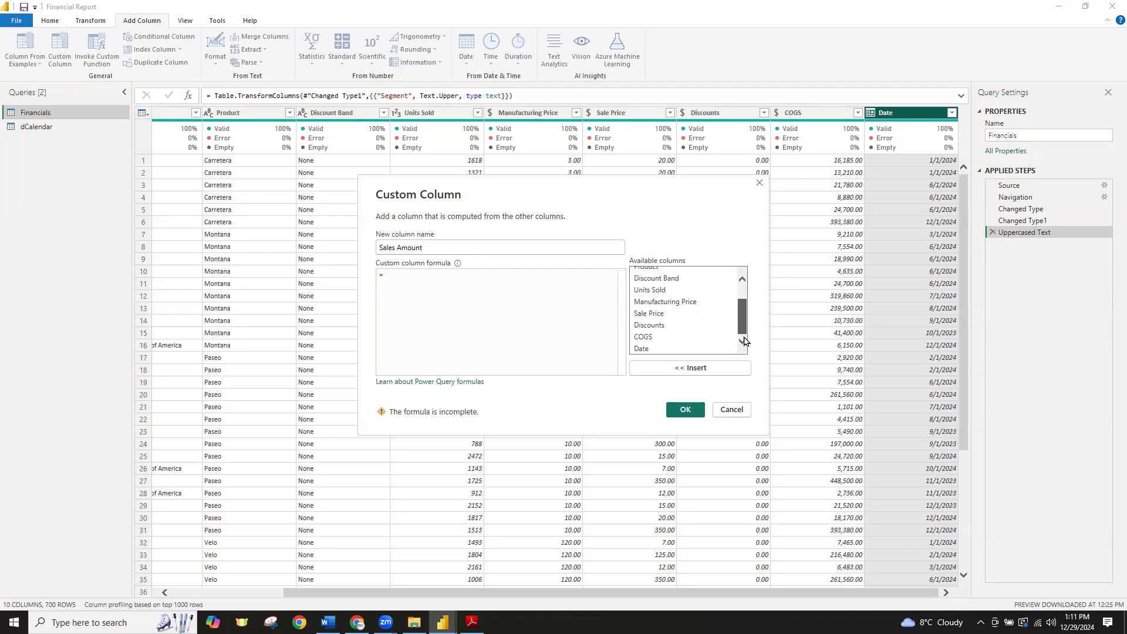
left_click(656, 295)
left_click(690, 369)
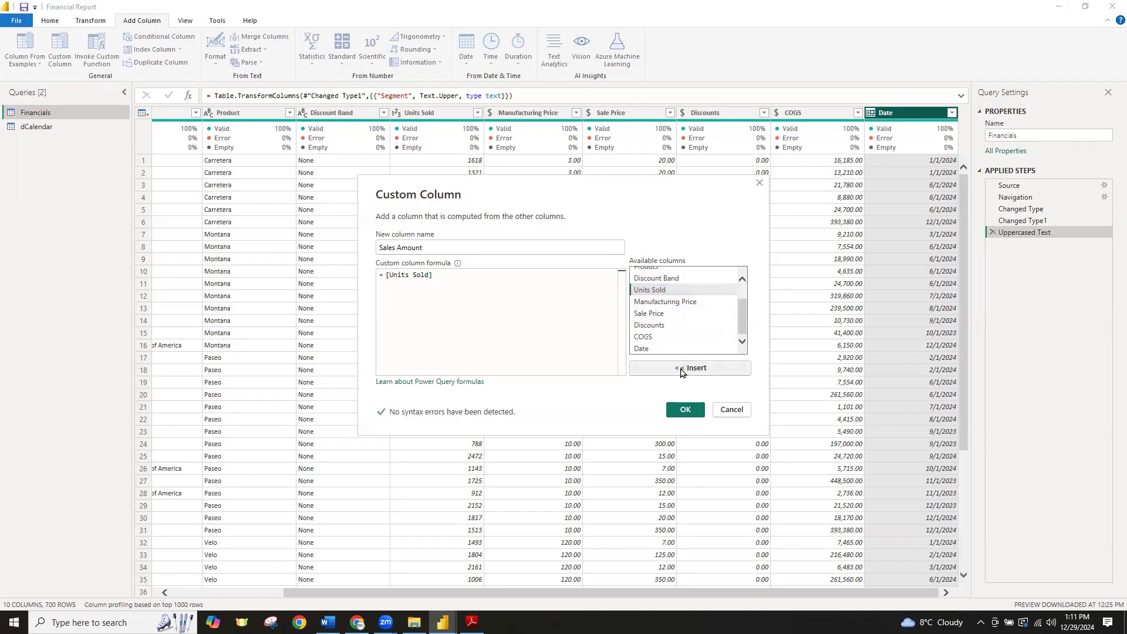
type("*")
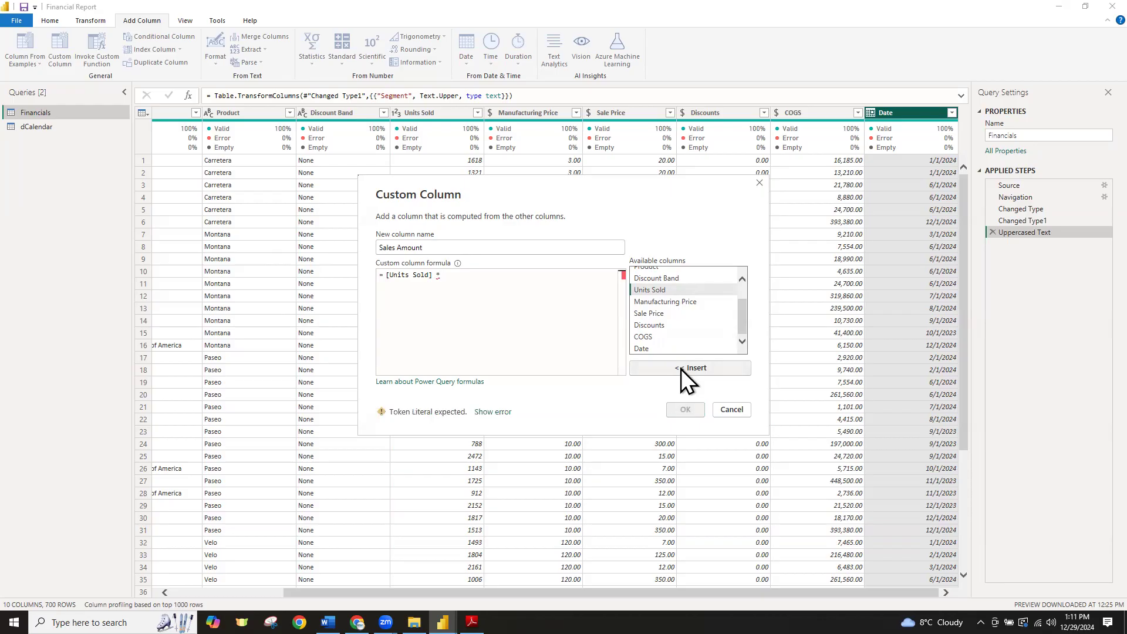
left_click(660, 314)
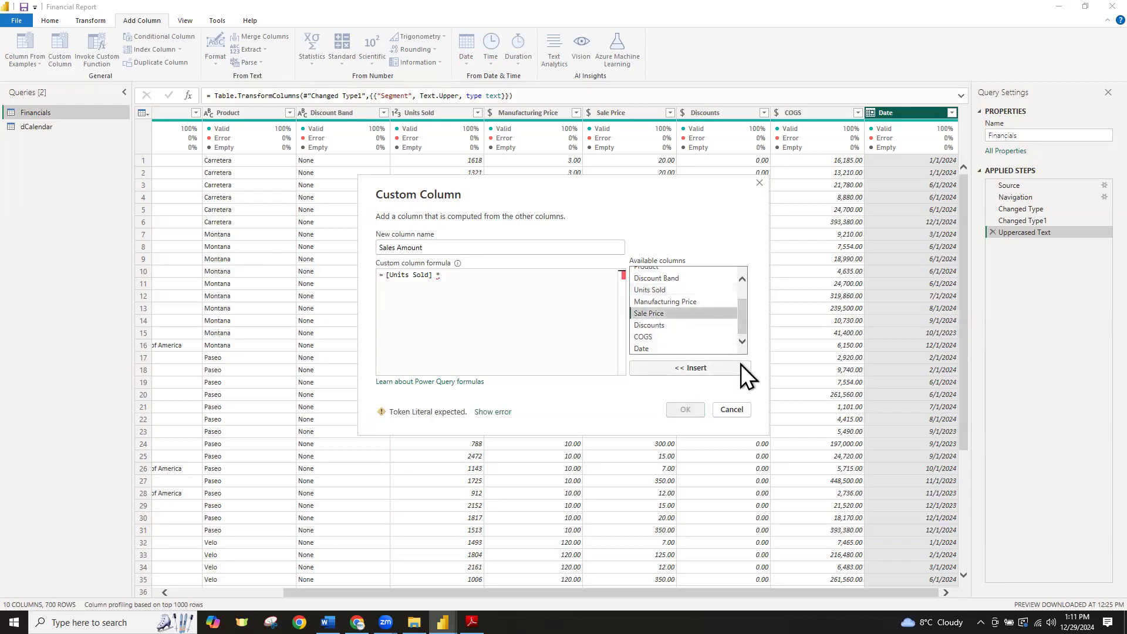
left_click(700, 367)
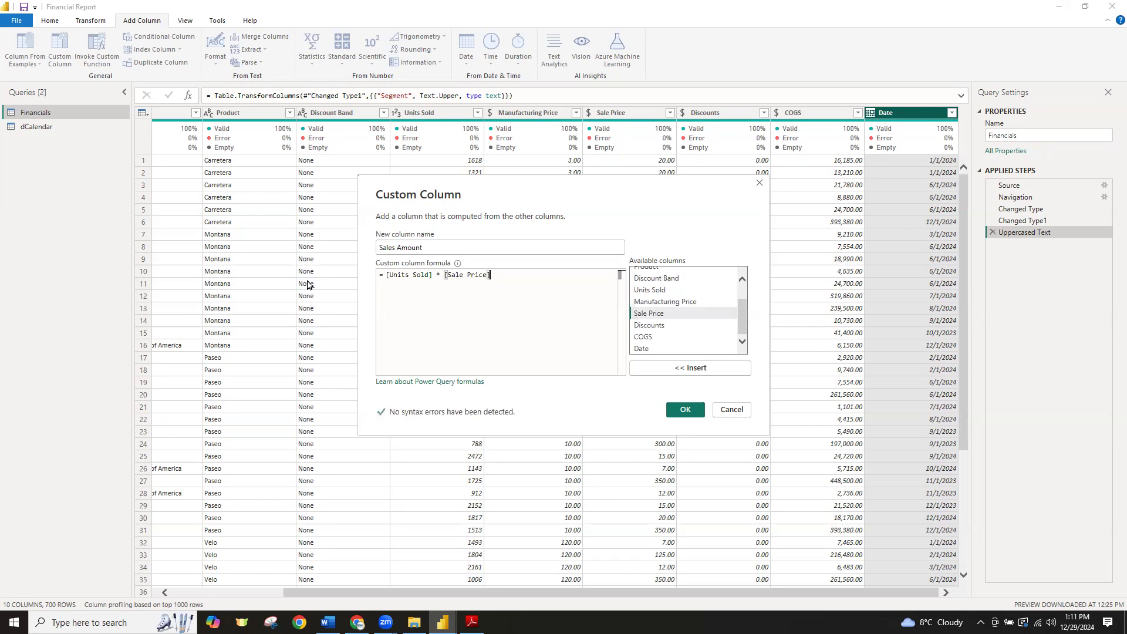
left_click(684, 410)
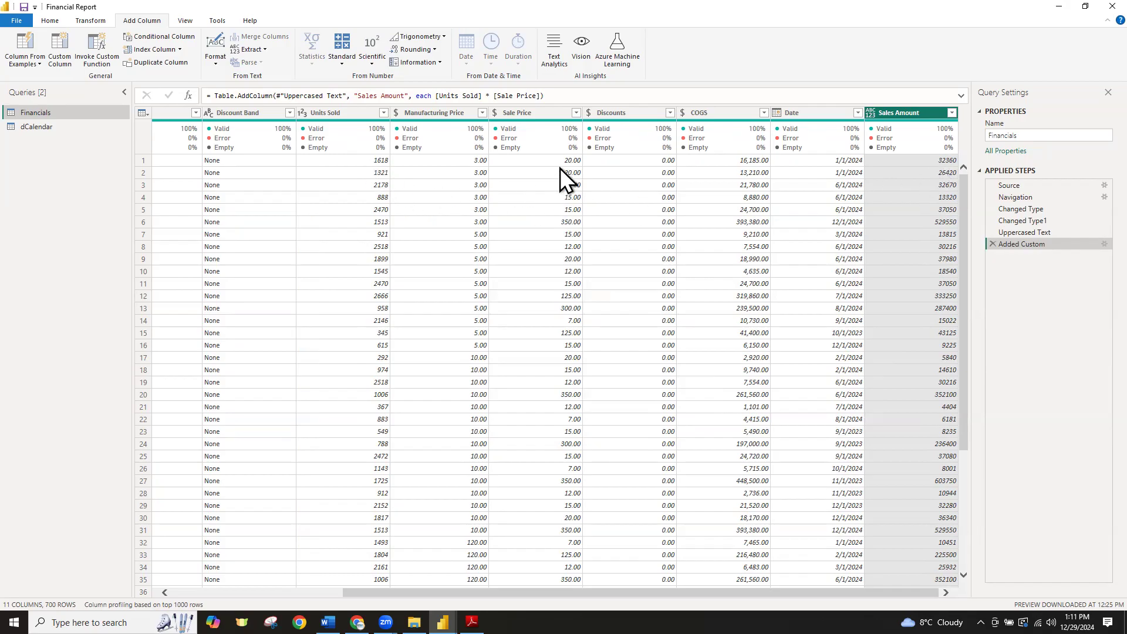
Open Calculator, multiply 1618 by 20 to check the first row's Sales Amount, and close Calculator
key("super+r")
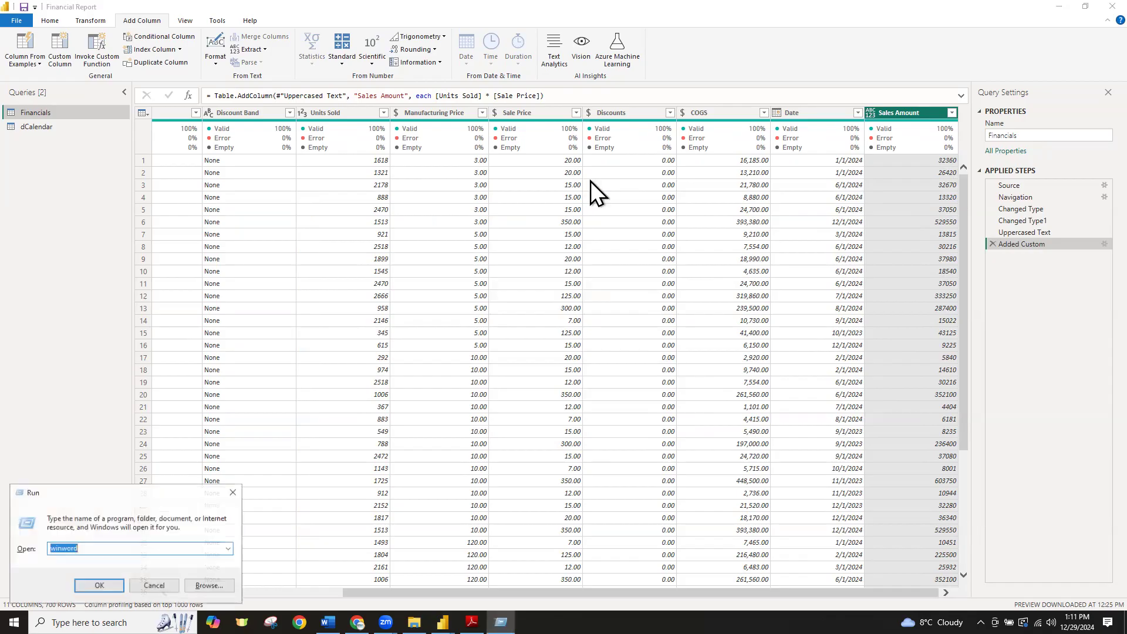
type("cal")
key("Down")
key("Return")
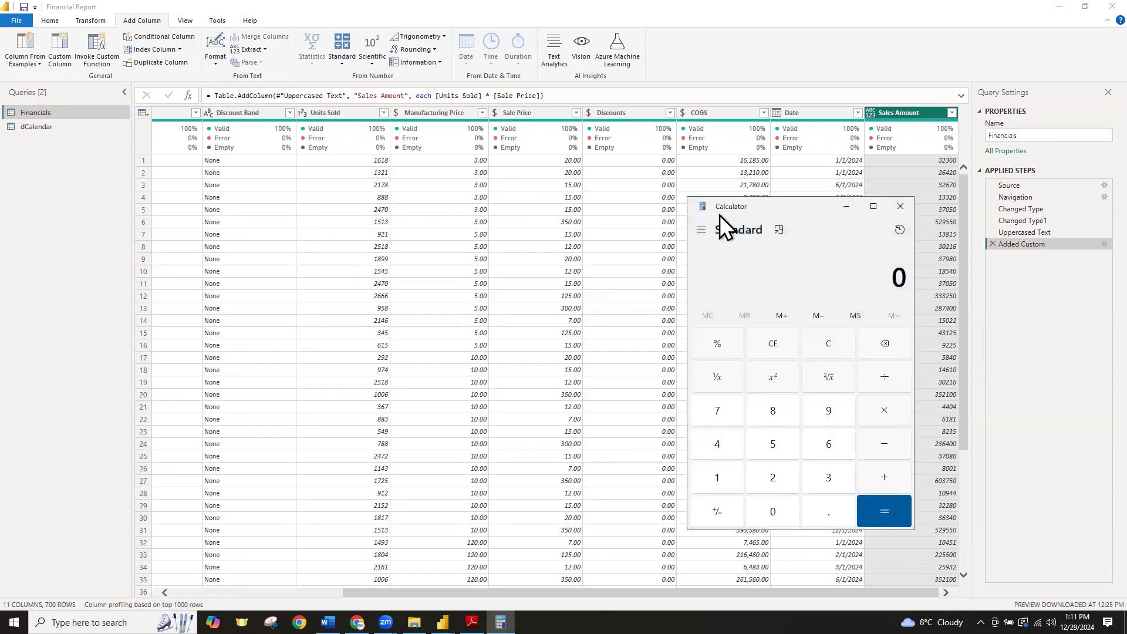
left_click_drag(720, 215, 333, 178)
type("1618*")
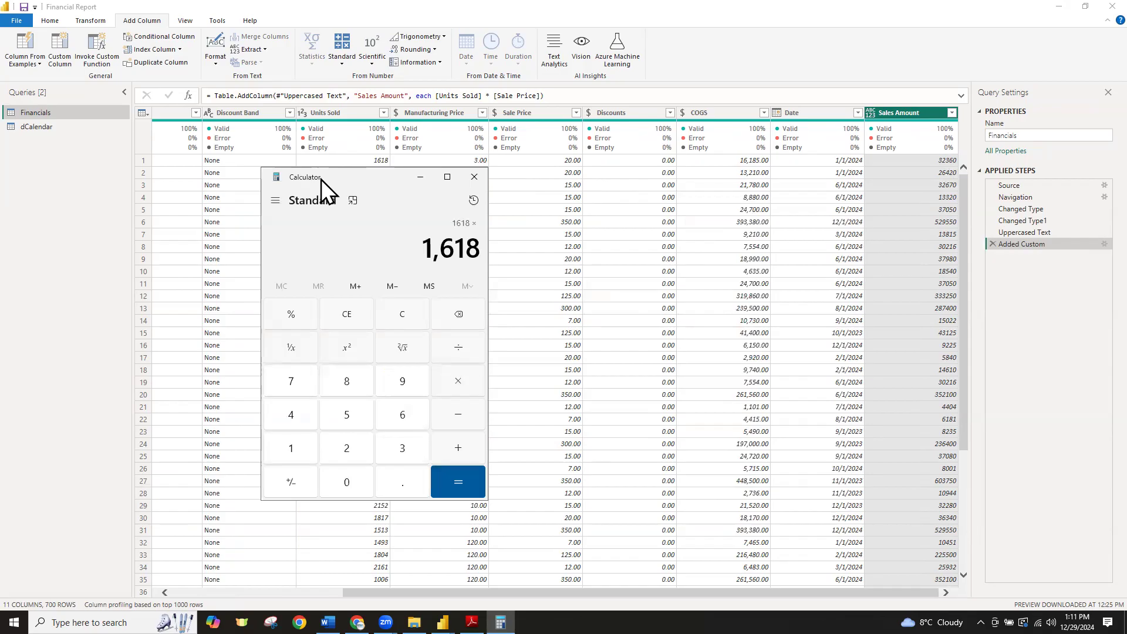
type("20")
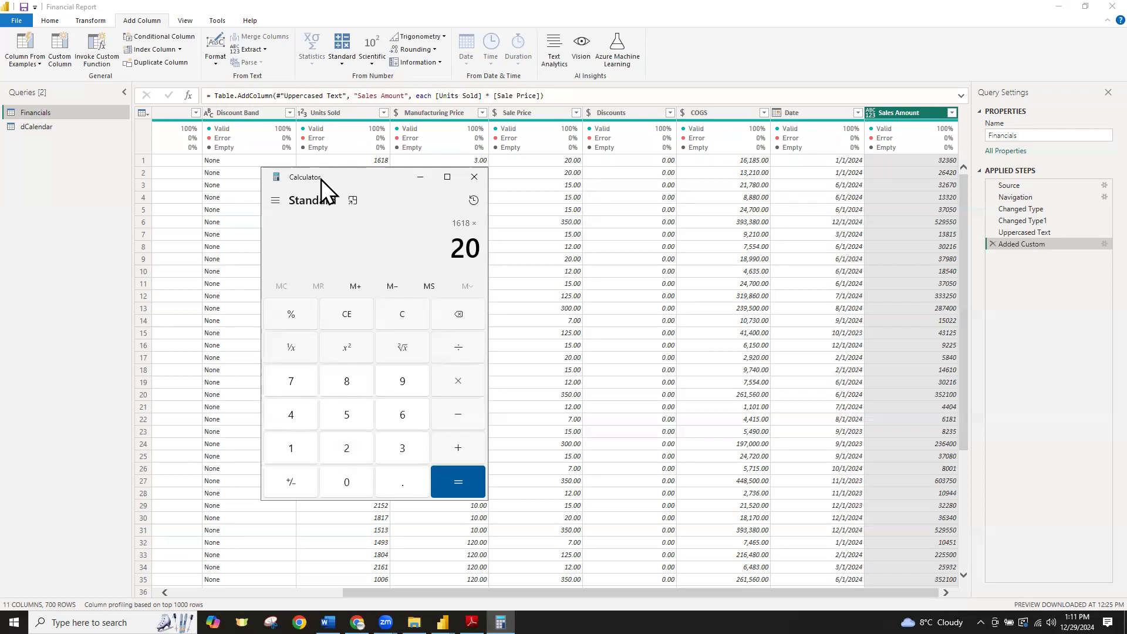
key("Return")
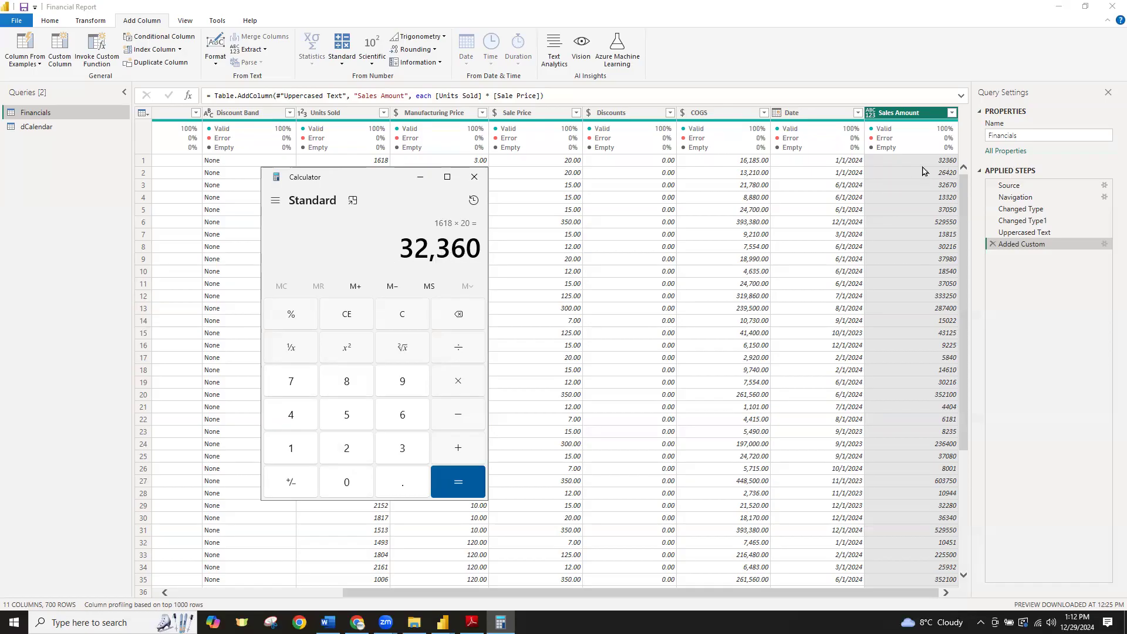
left_click(475, 176)
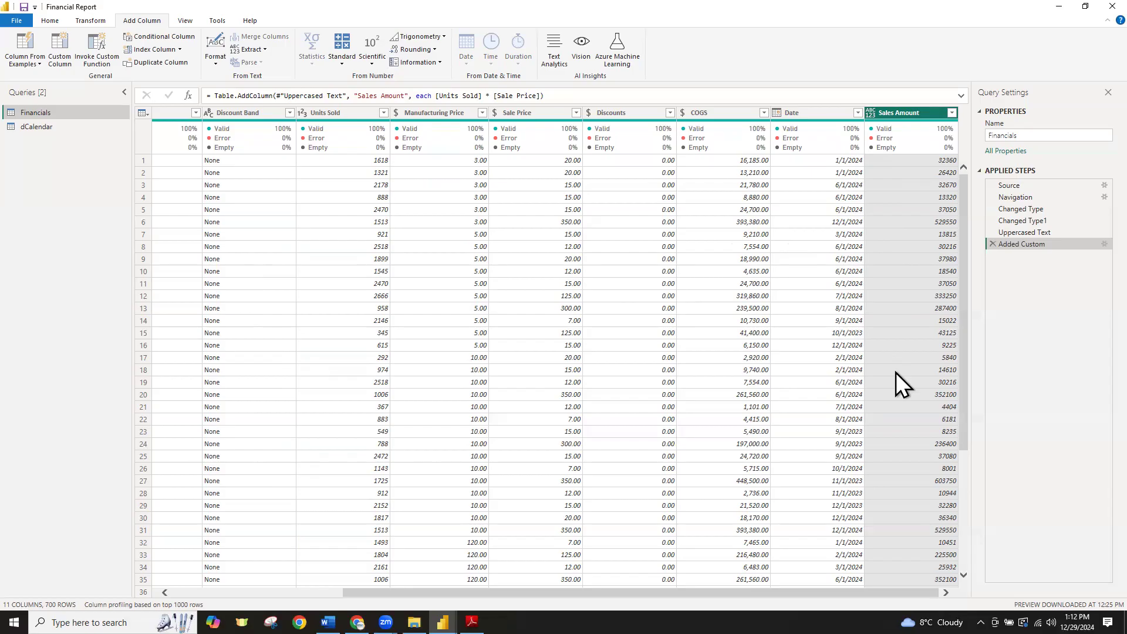
Set the Sales Amount column's data type to fixed decimal number, and close and apply the query changes
left_click(871, 114)
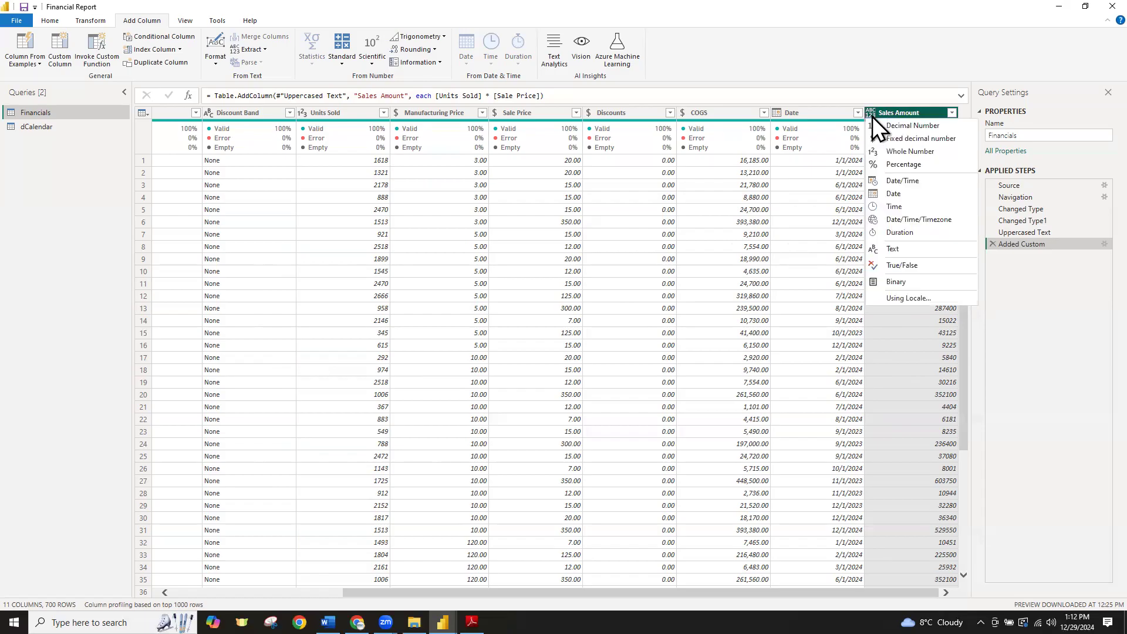
left_click(947, 139)
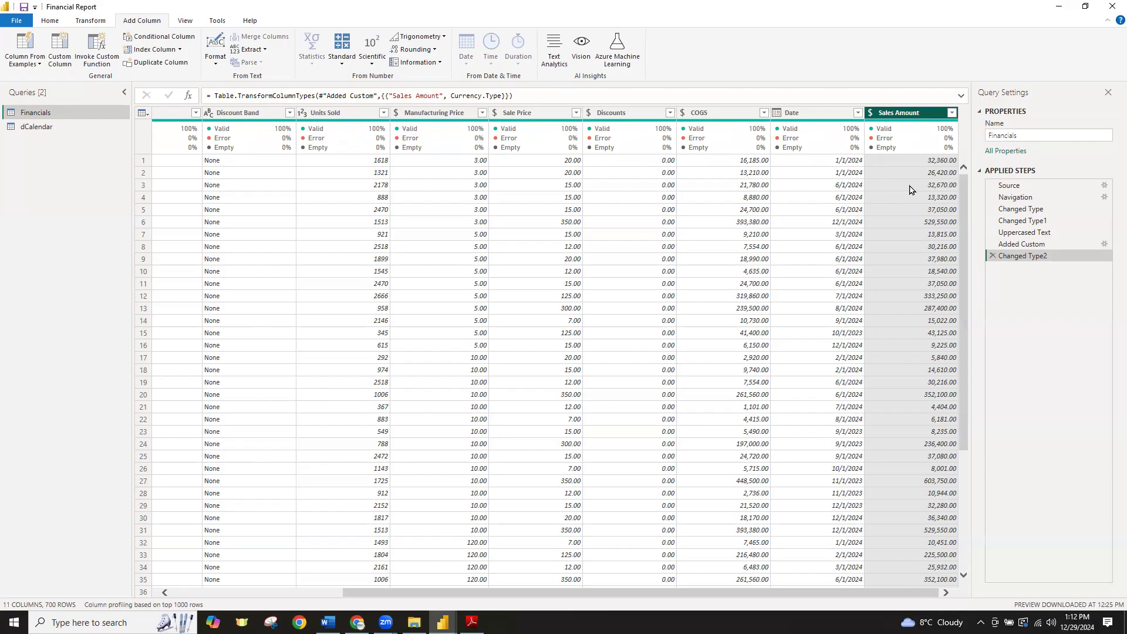
left_click(42, 23)
left_click(26, 64)
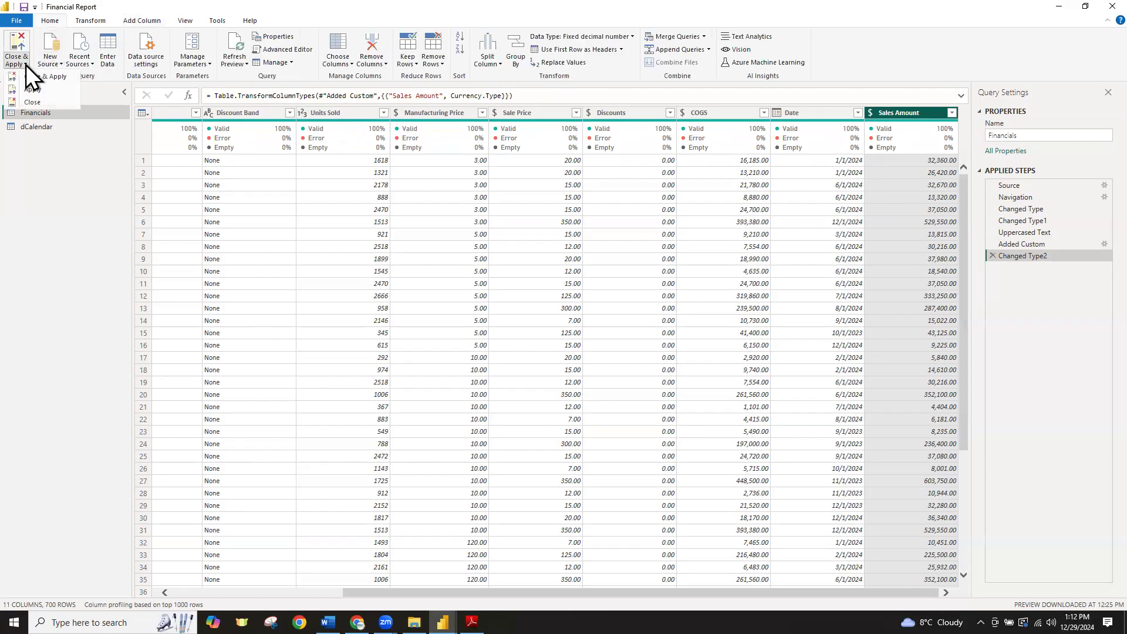
left_click(39, 77)
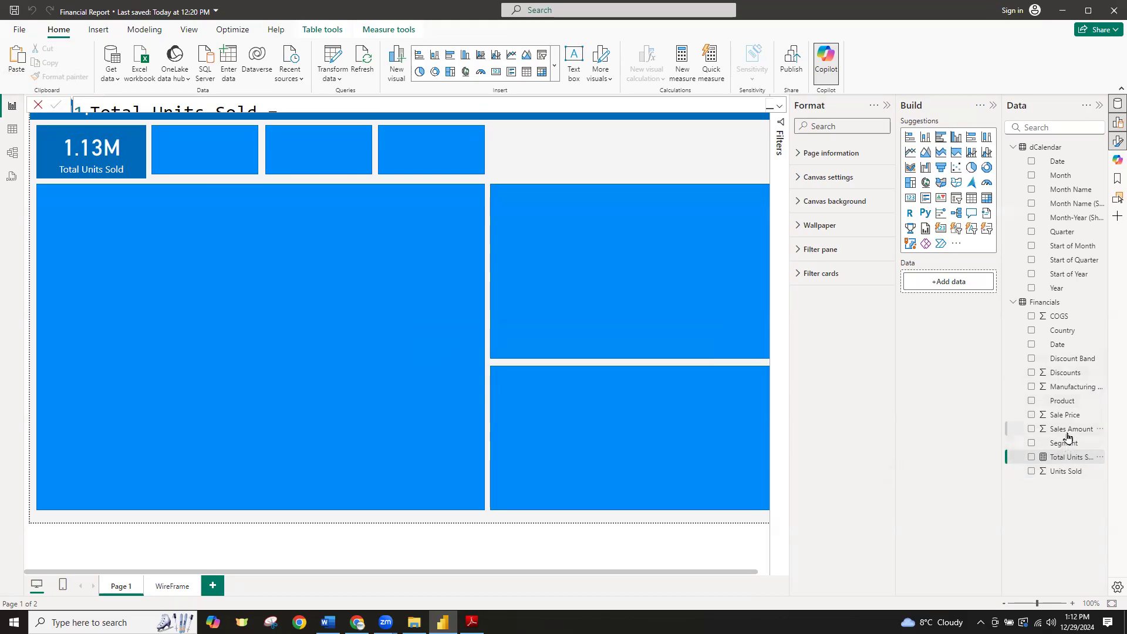
Replace the second small wireframe rectangle with a copy of the Total Units Sold card placed beside the original
left_click(209, 168)
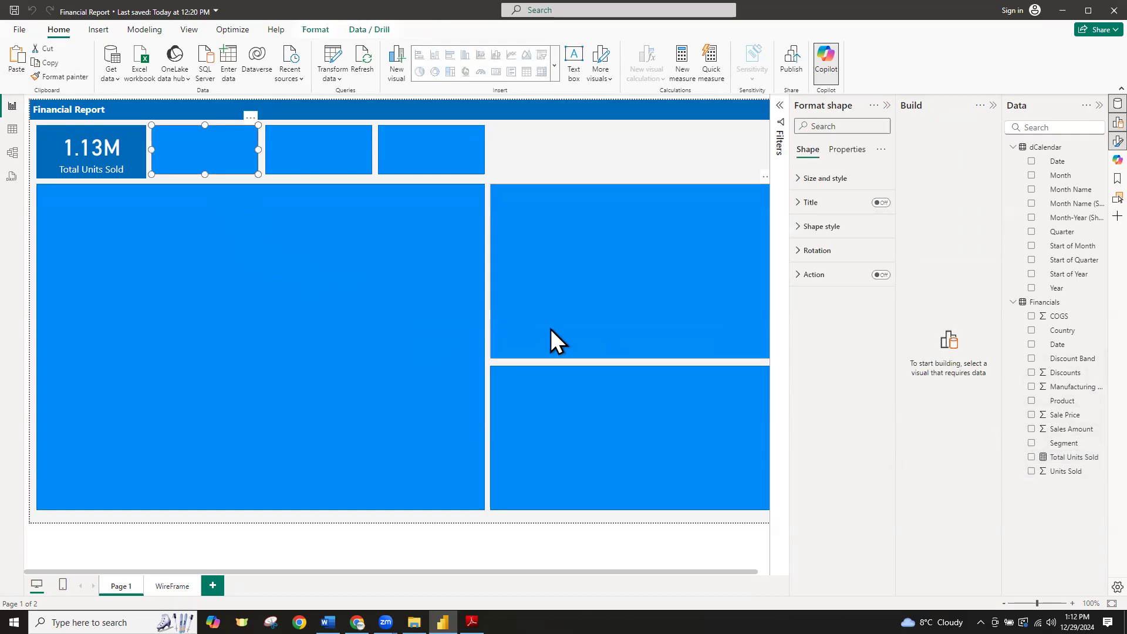
key("Delete")
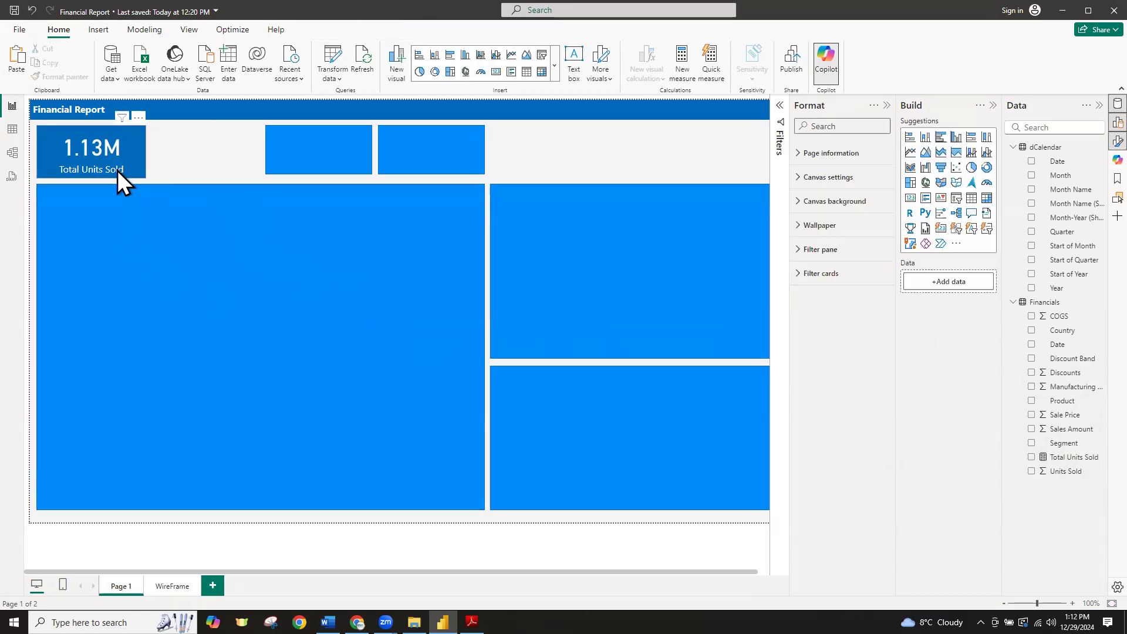
left_click(120, 171)
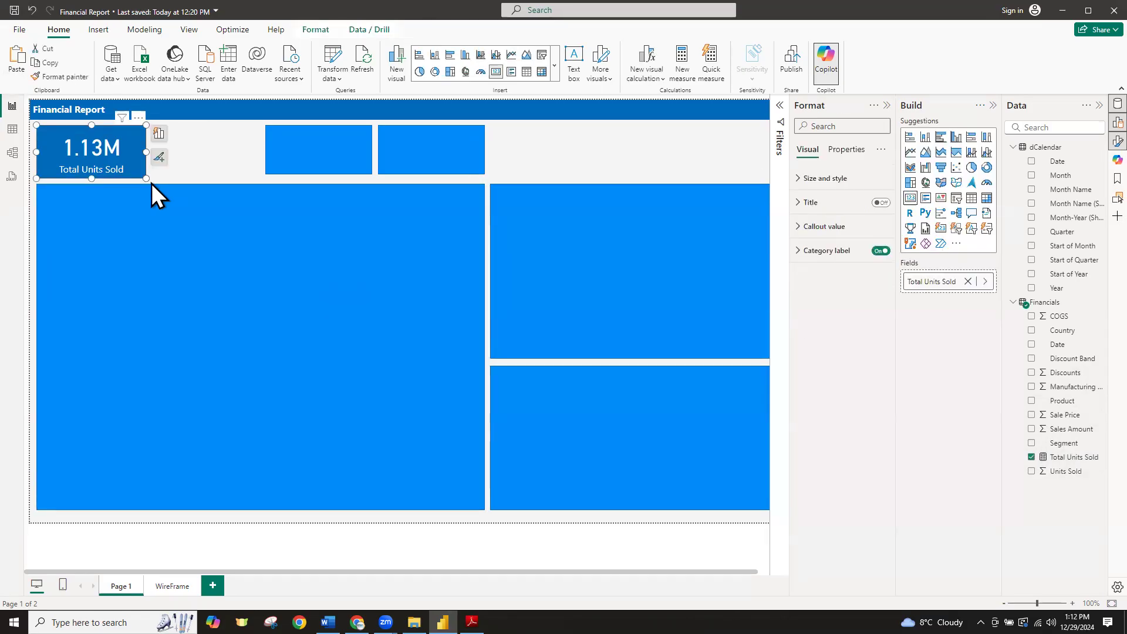
key("ctrl+c")
key("ctrl+v")
left_click_drag(122, 177, 232, 173)
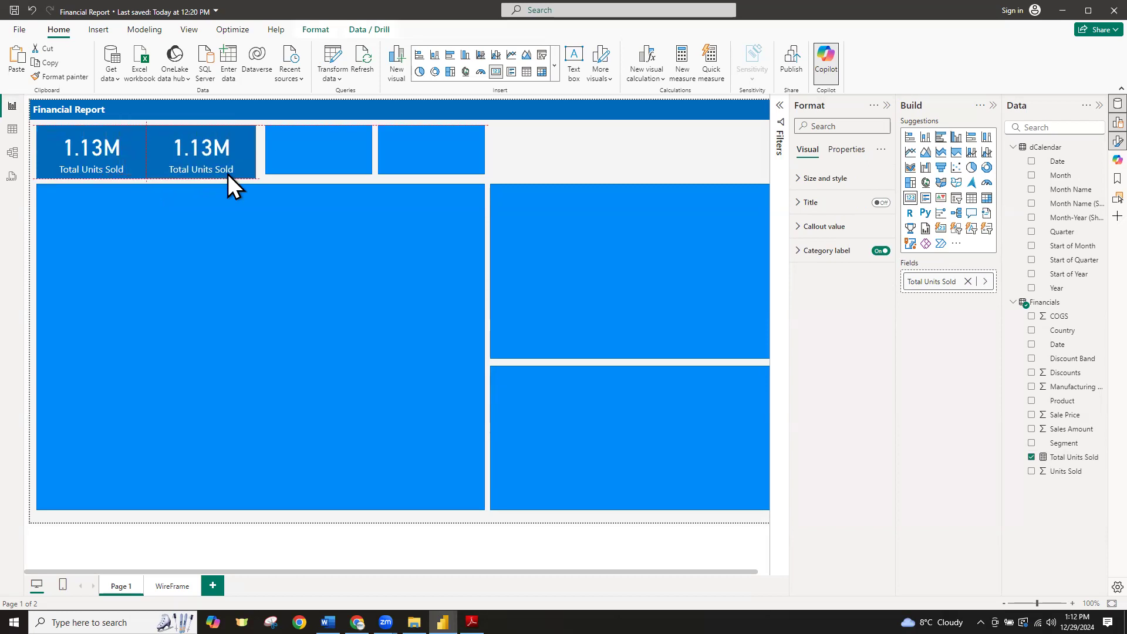
left_click(126, 177)
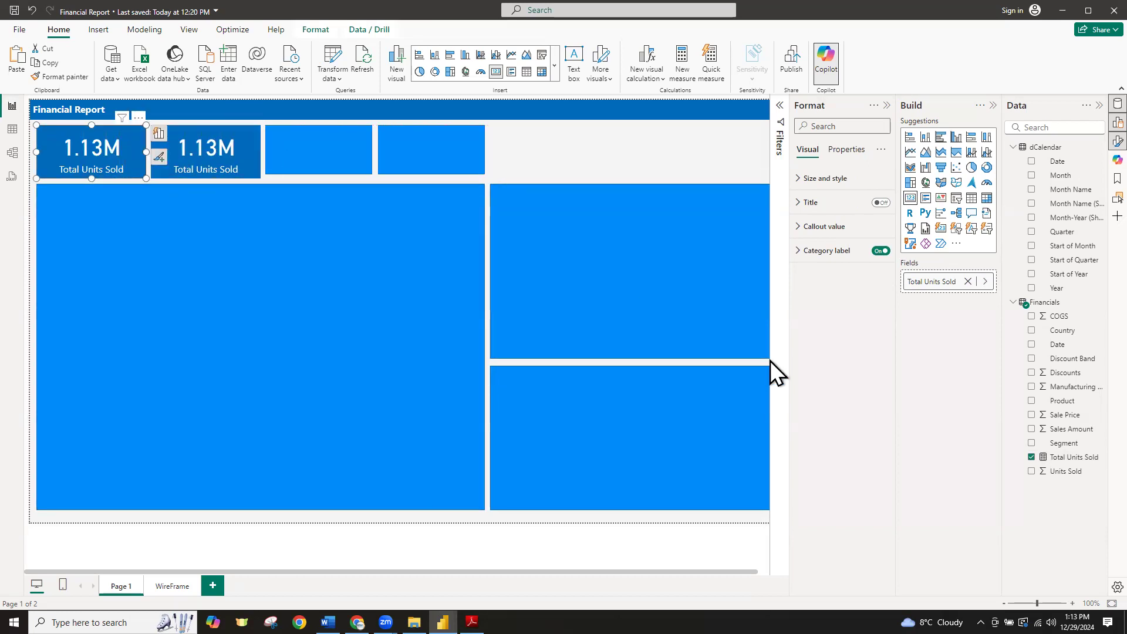
Add a new measure to the Financials table and name it Total Revenue
right_click(1049, 305)
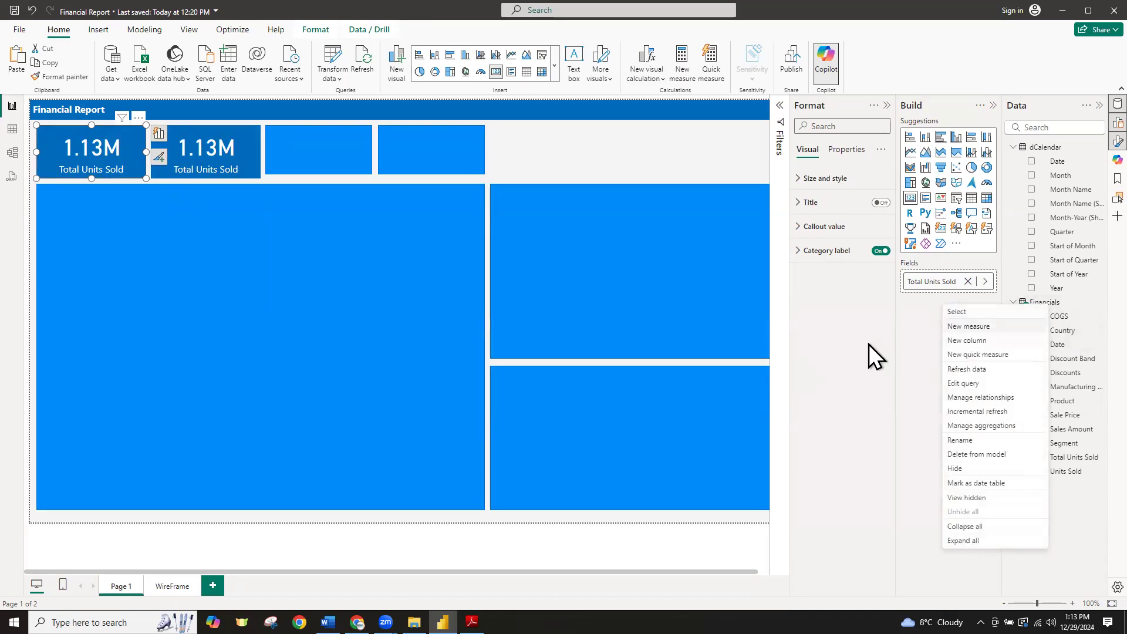
left_click(828, 344)
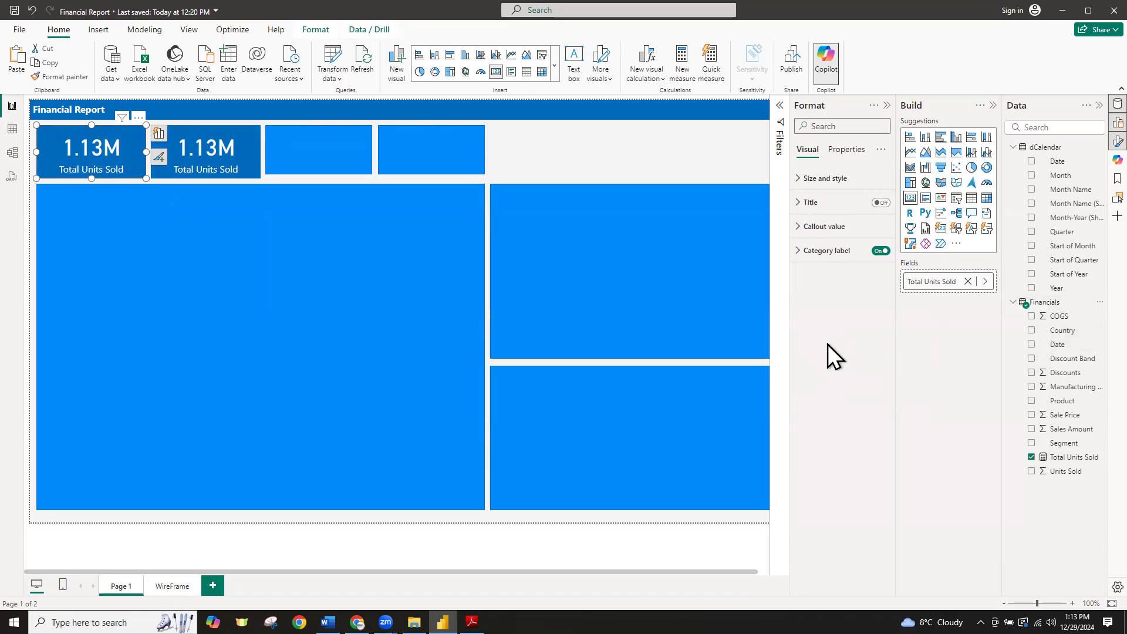
left_click(1052, 312)
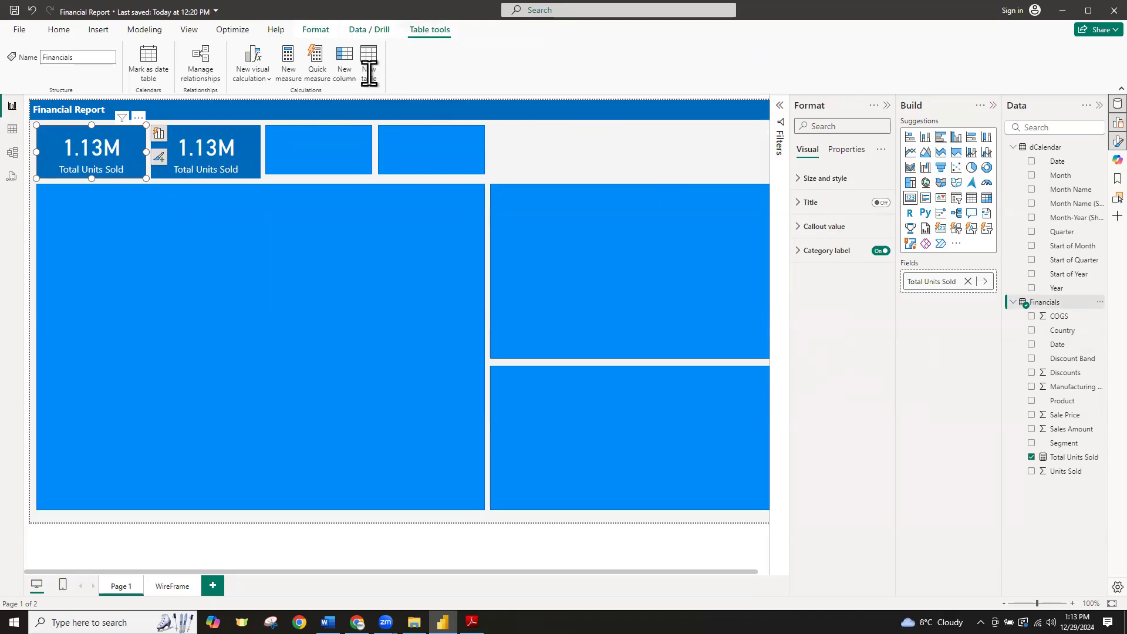
left_click(288, 66)
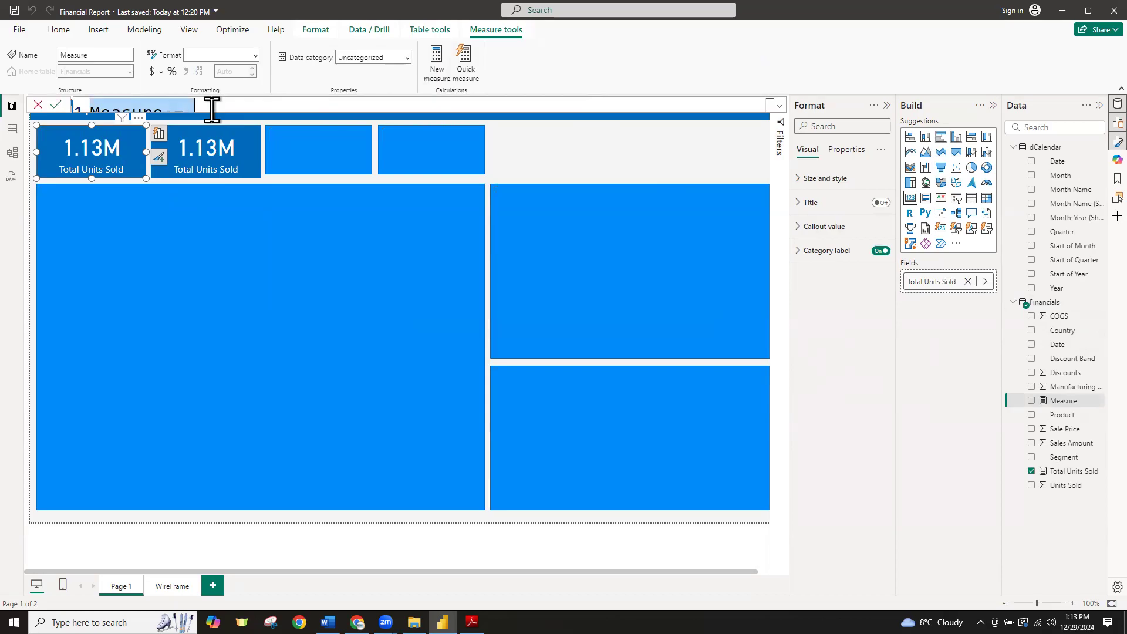
left_click(211, 109)
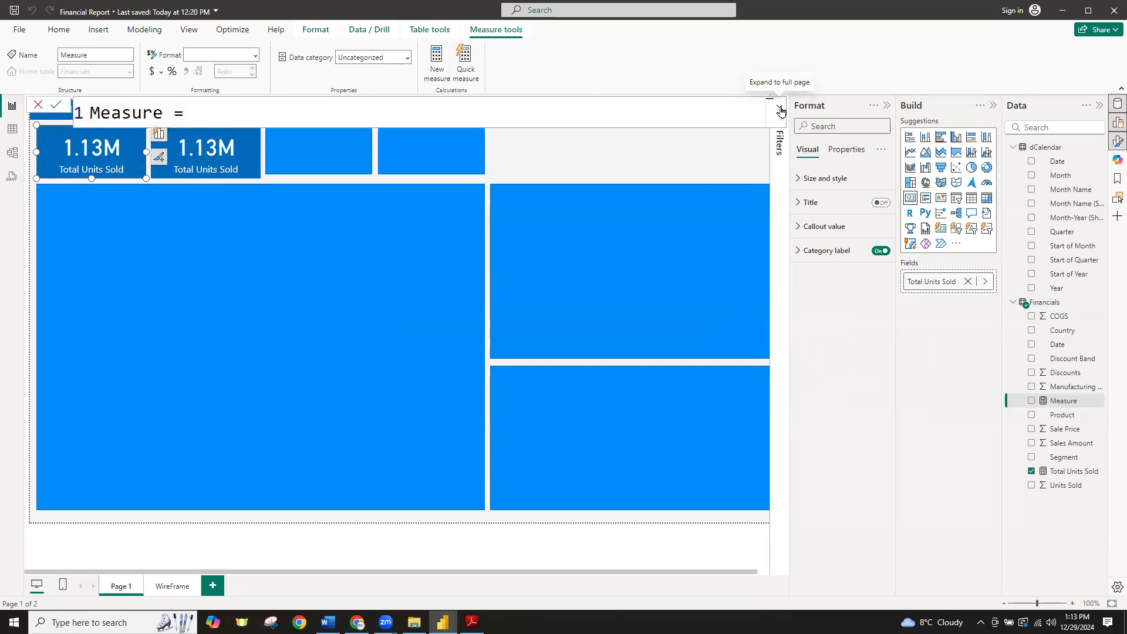
left_click(781, 111)
key("ctrl+a")
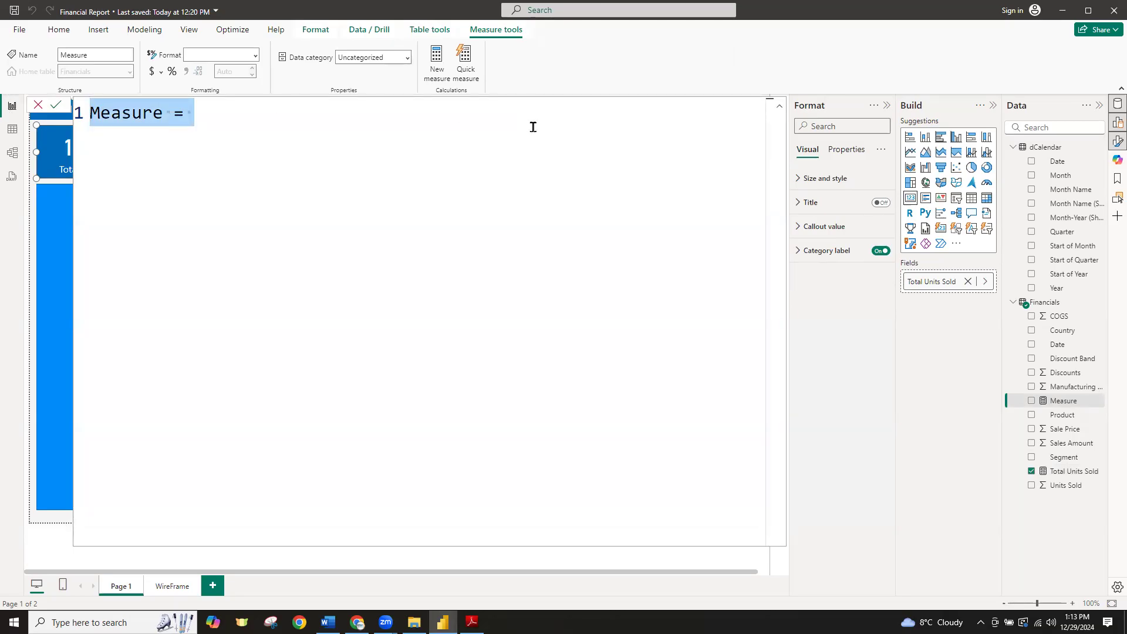
type("Trota")
key("BackSpace")
key("BackSpace")
key("BackSpace")
key("BackSpace")
type("o")
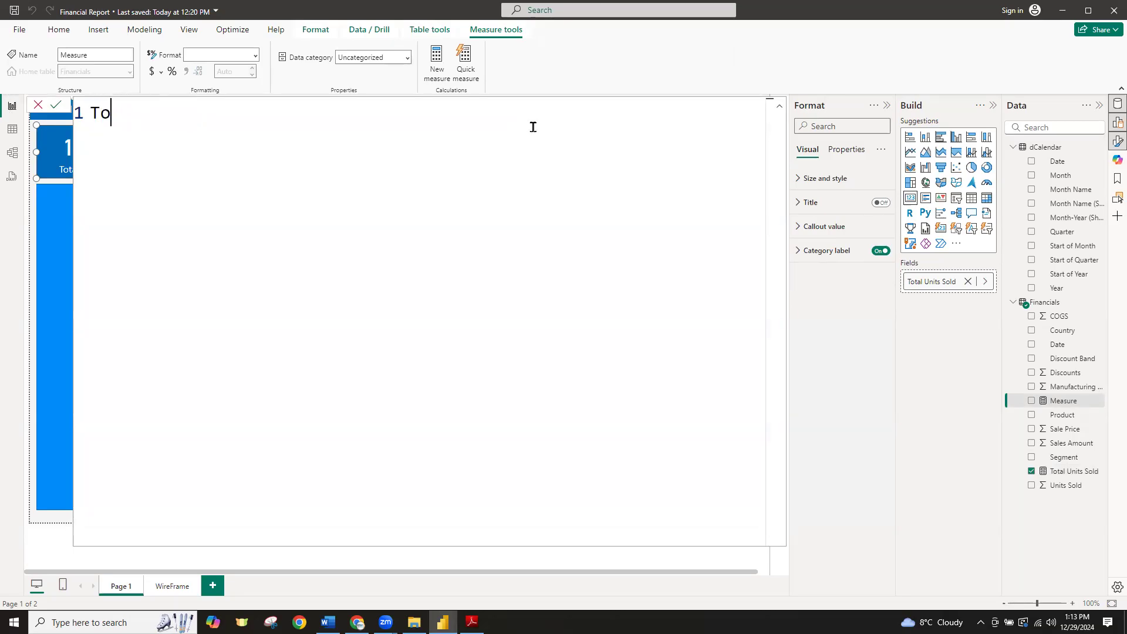
type("tal Revenue =")
key("Return")
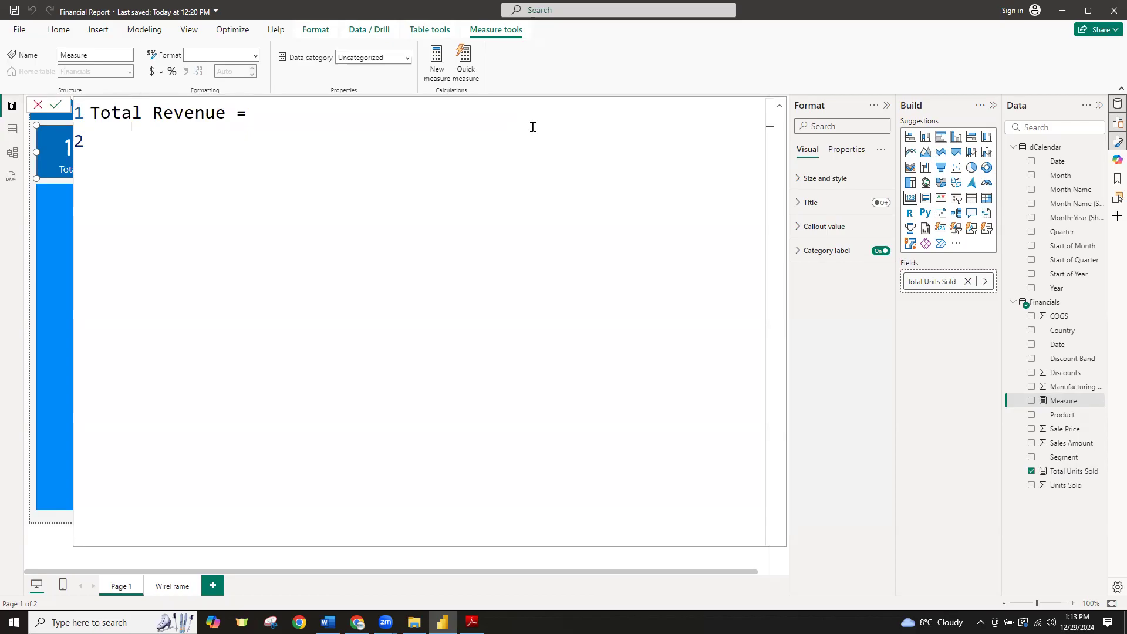
Define the Total Revenue measure as SUM(Financials[Sales Amount]) and commit it
type("sum(")
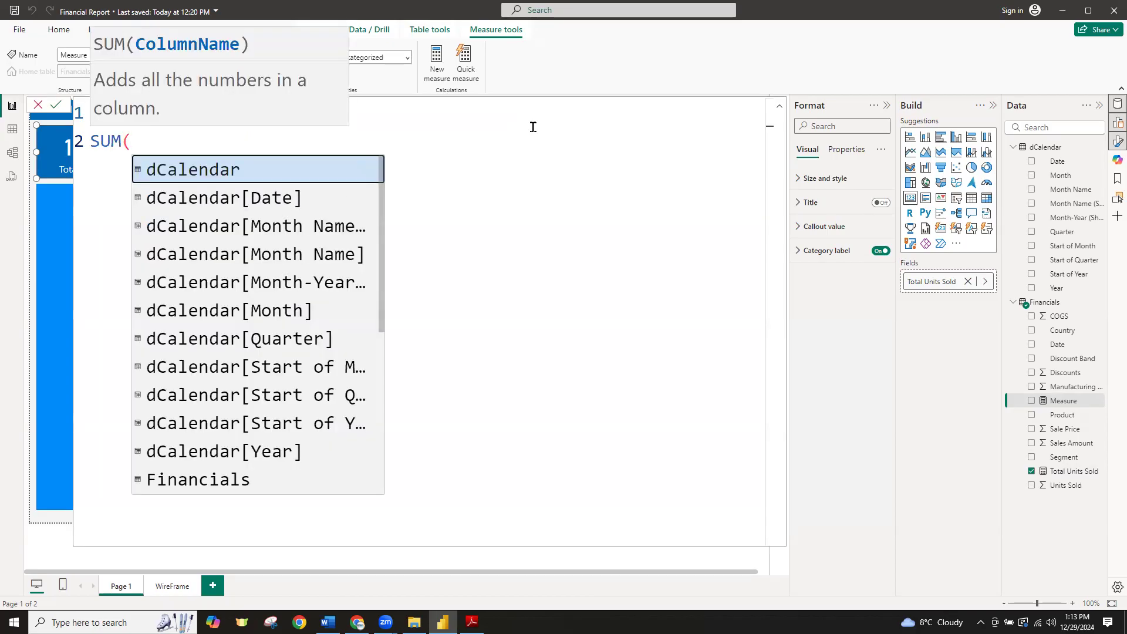
type(")")
key("shift+Return")
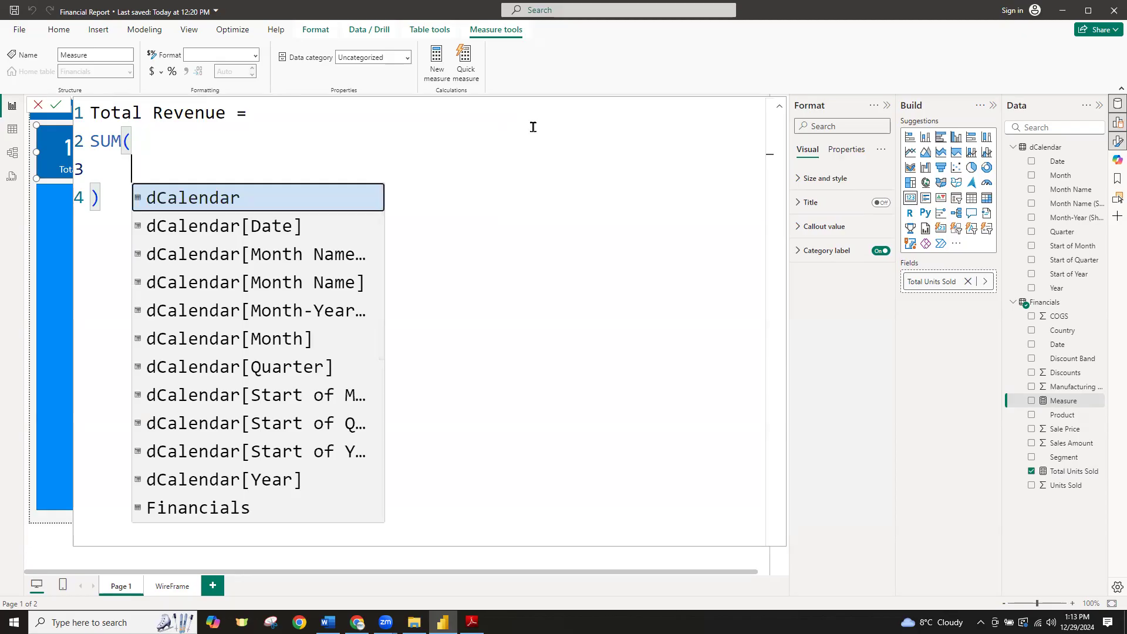
type("fin")
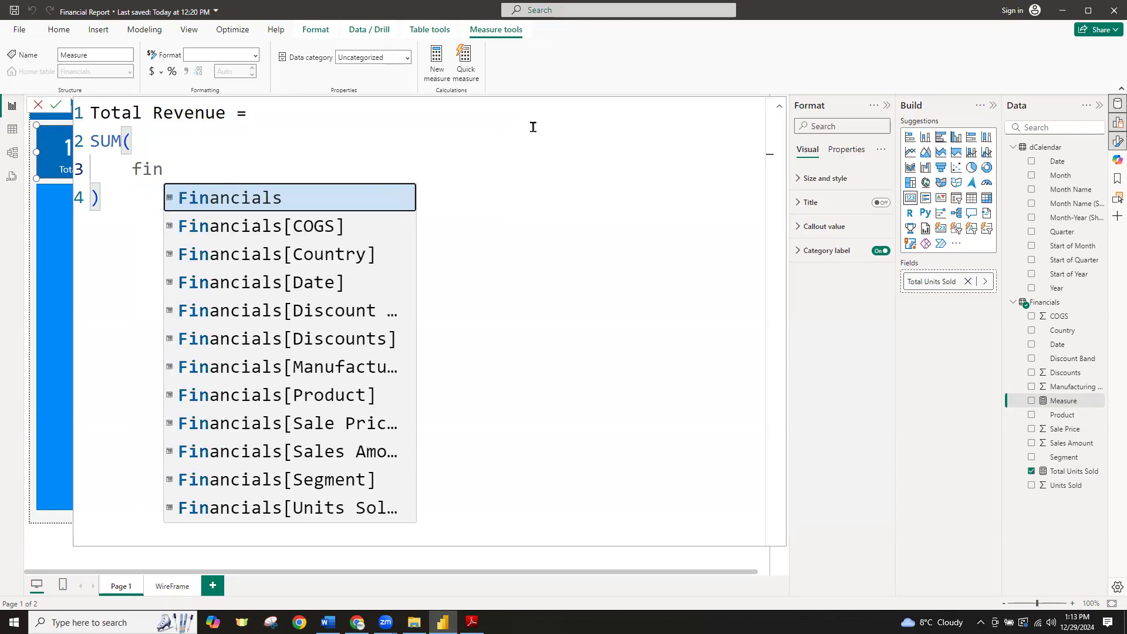
key("Tab")
type("[")
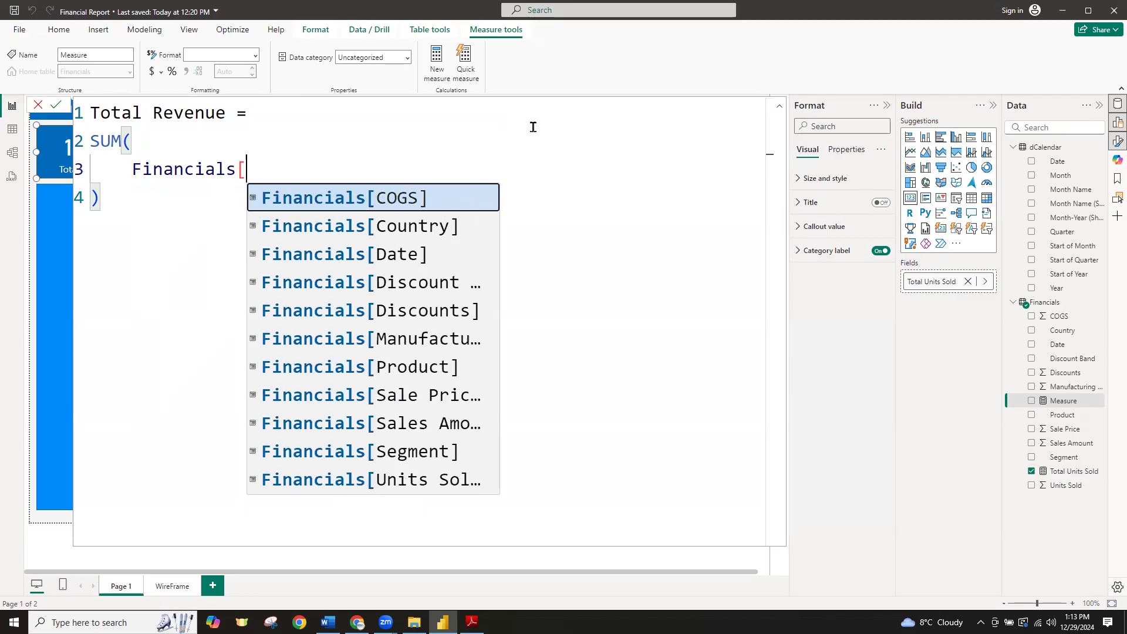
type("sal")
key("Down")
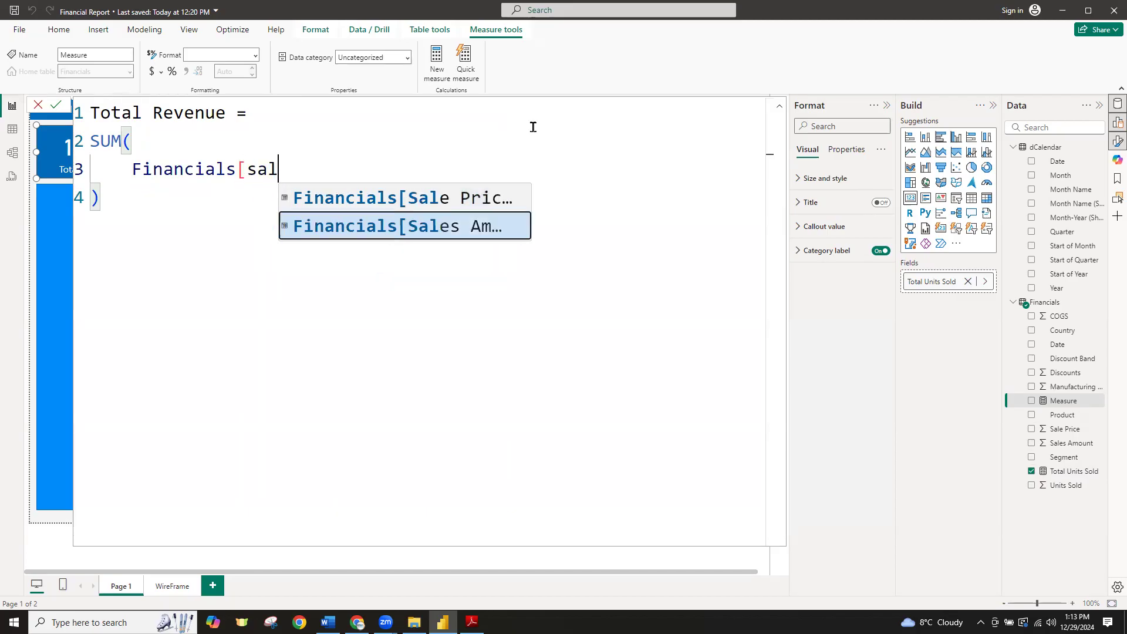
key("Tab")
left_click(57, 107)
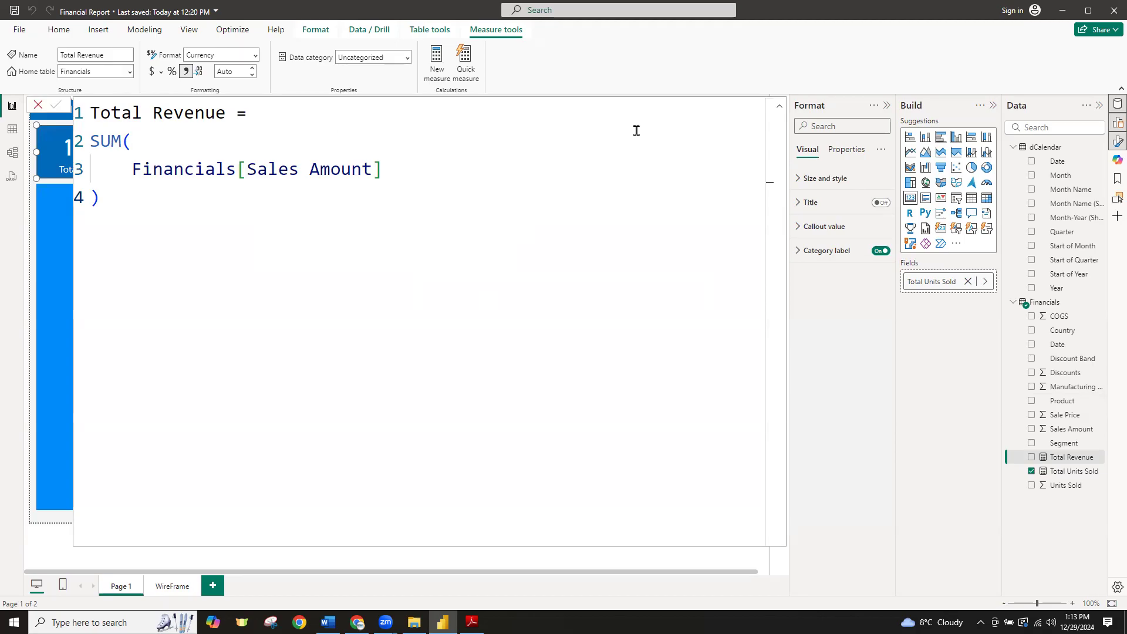
Collapse the formula editor and replace Total Units Sold with Total Revenue on the first card
left_click(780, 107)
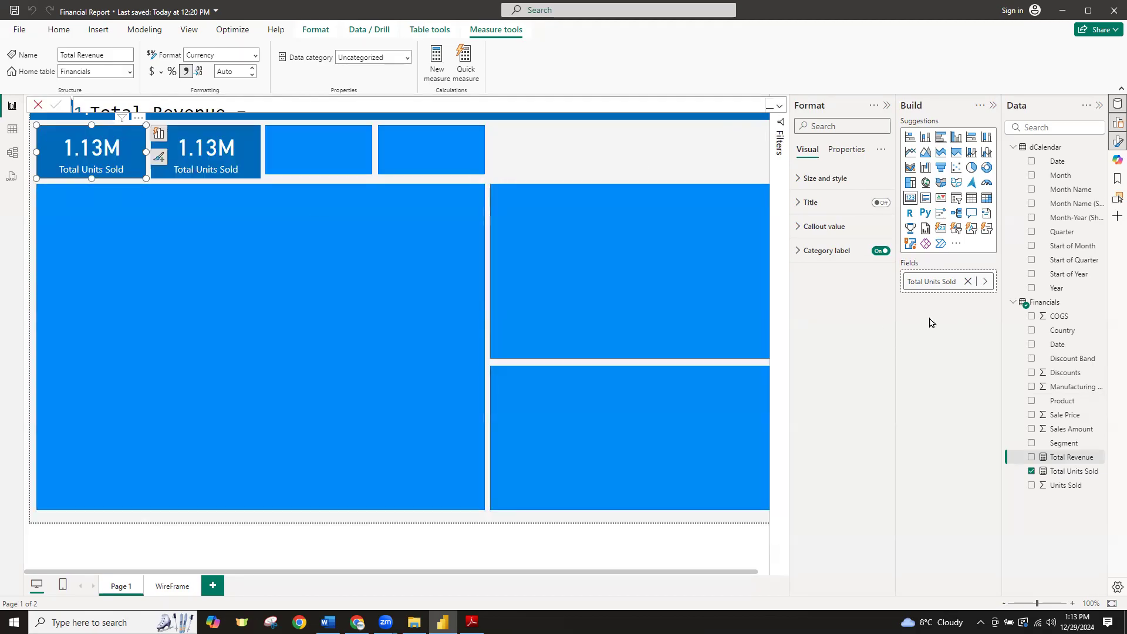
left_click(968, 282)
left_click_drag(1066, 460, 959, 294)
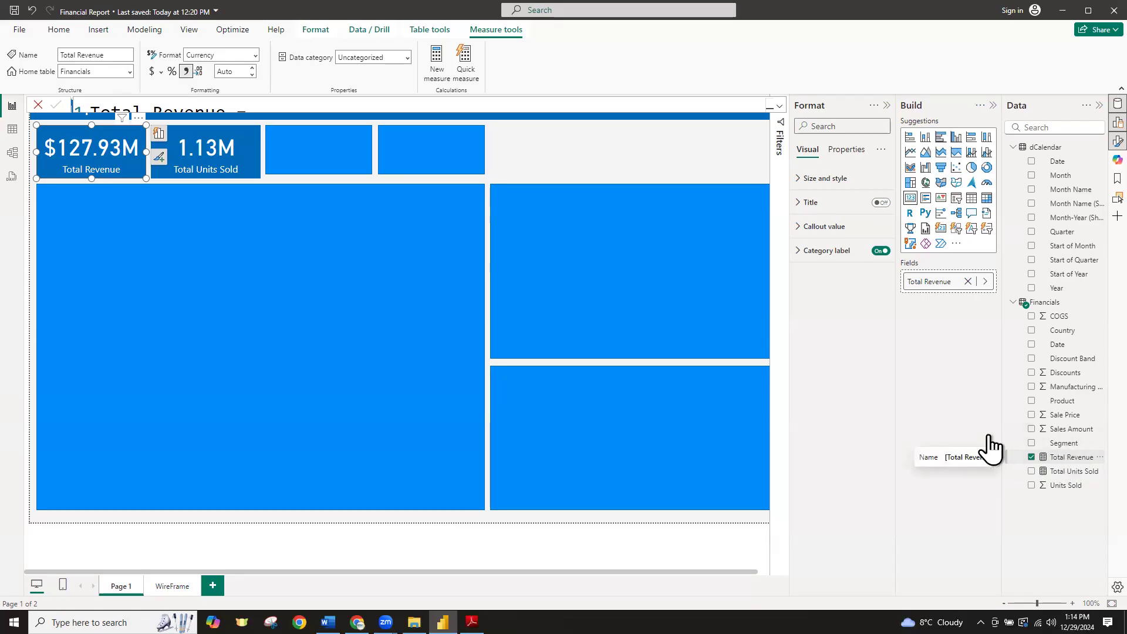
Create an empty table named _Measures by entering data manually and load it into the model
left_click(59, 31)
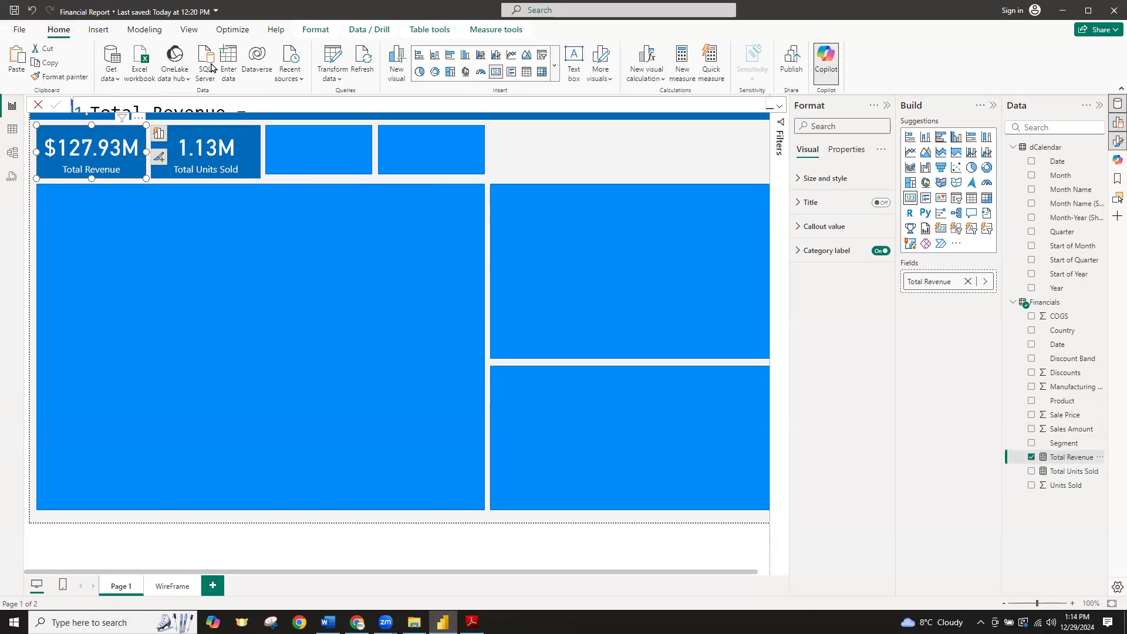
left_click(233, 56)
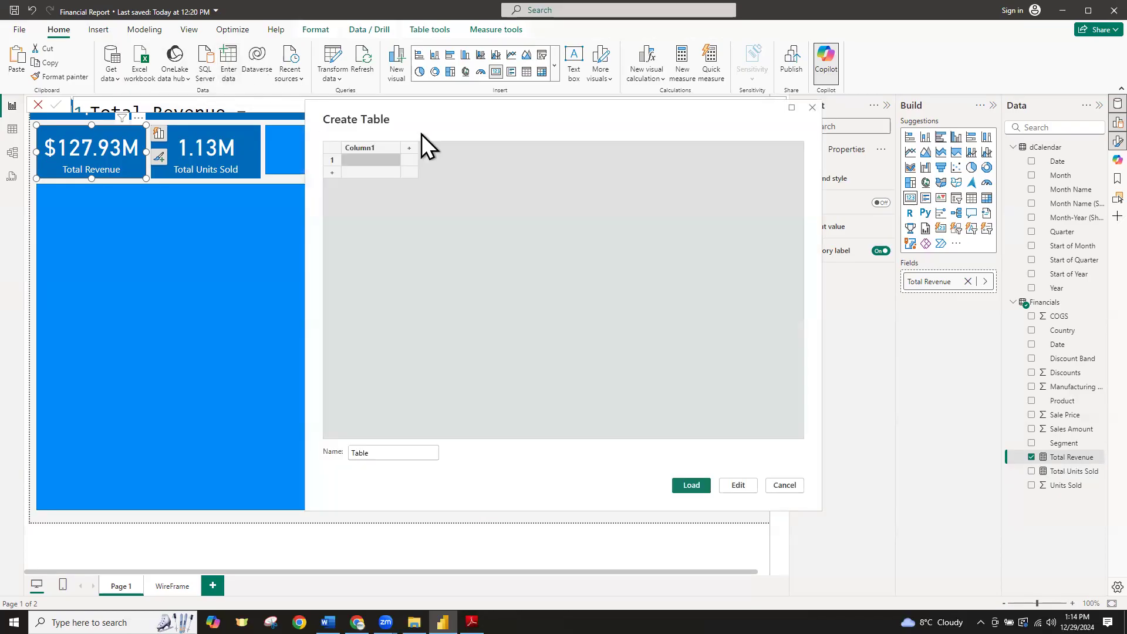
double_click(395, 454)
key("BackSpace")
type("_")
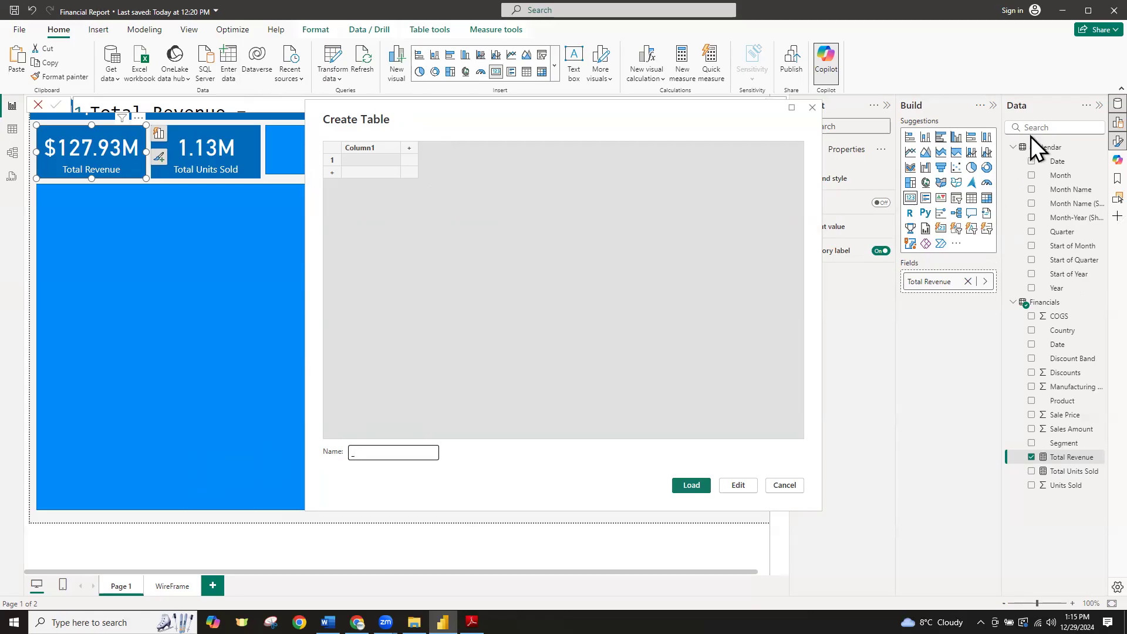
type("Measures")
left_click(687, 486)
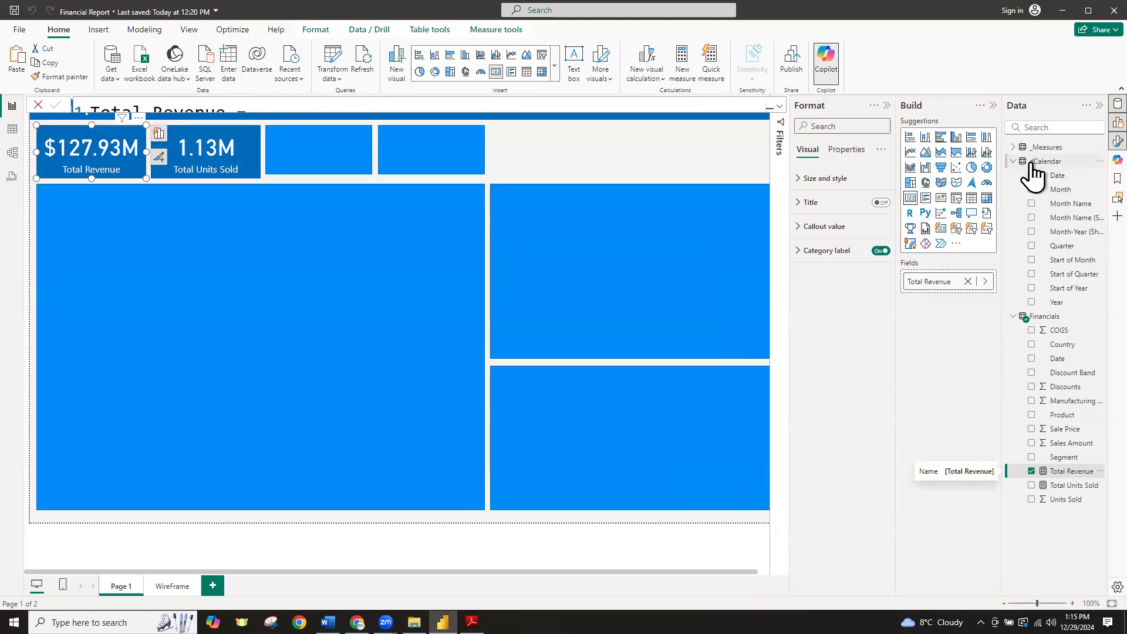
Set the Total Revenue measure's home table to _Measures
left_click(1014, 146)
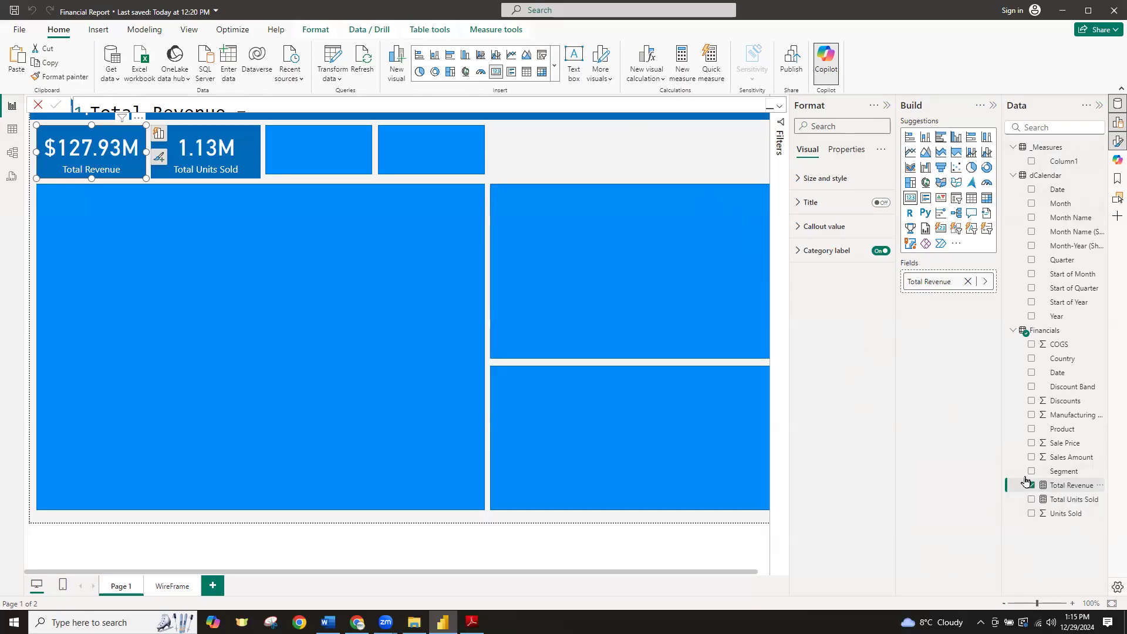
left_click(492, 33)
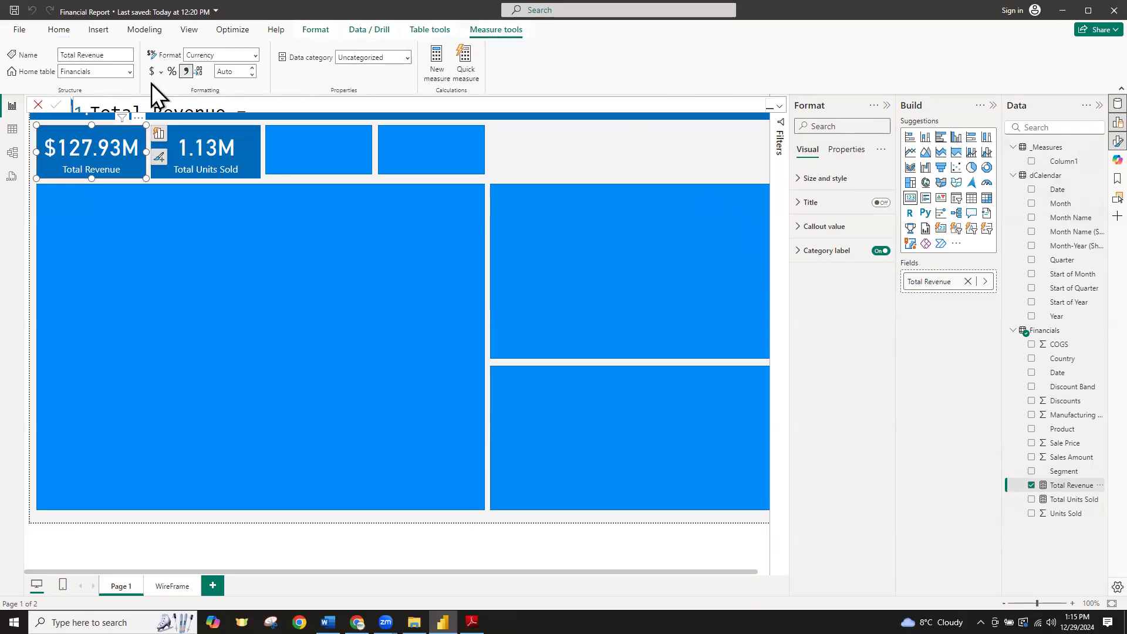
left_click(130, 75)
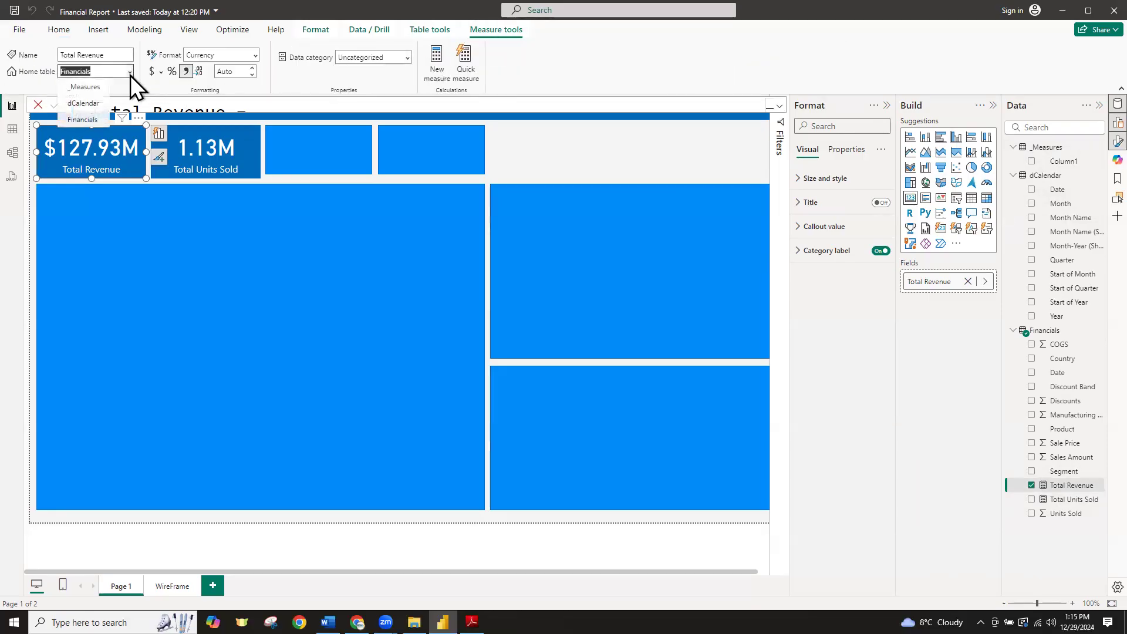
left_click(84, 87)
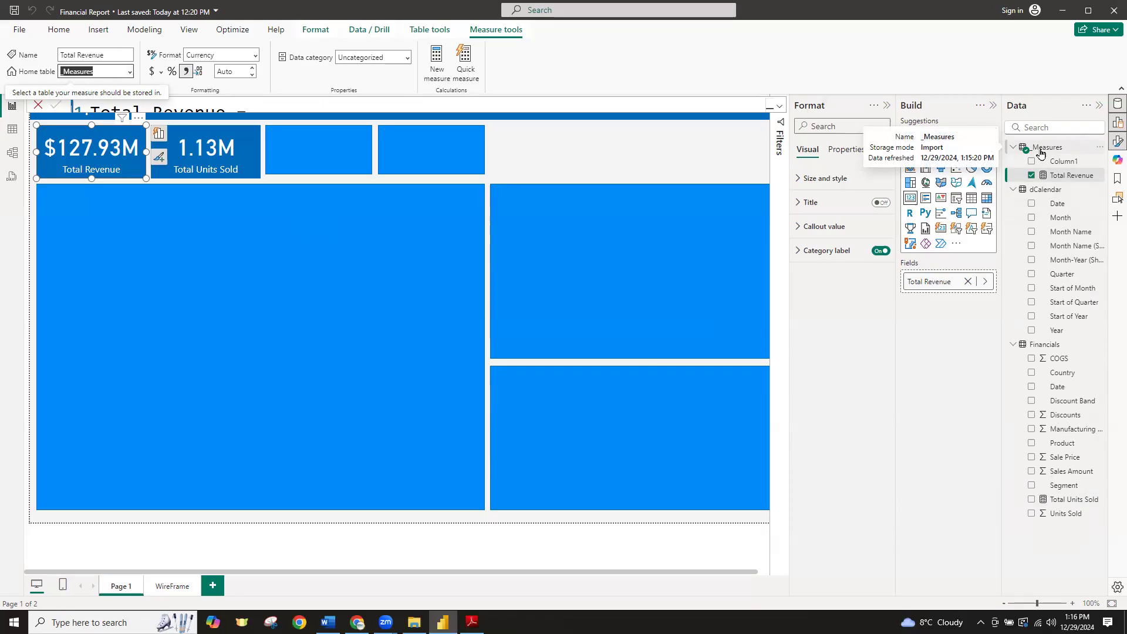
Move the Total Units Sold measure to the _Measures table by changing its home table
left_click(1067, 500)
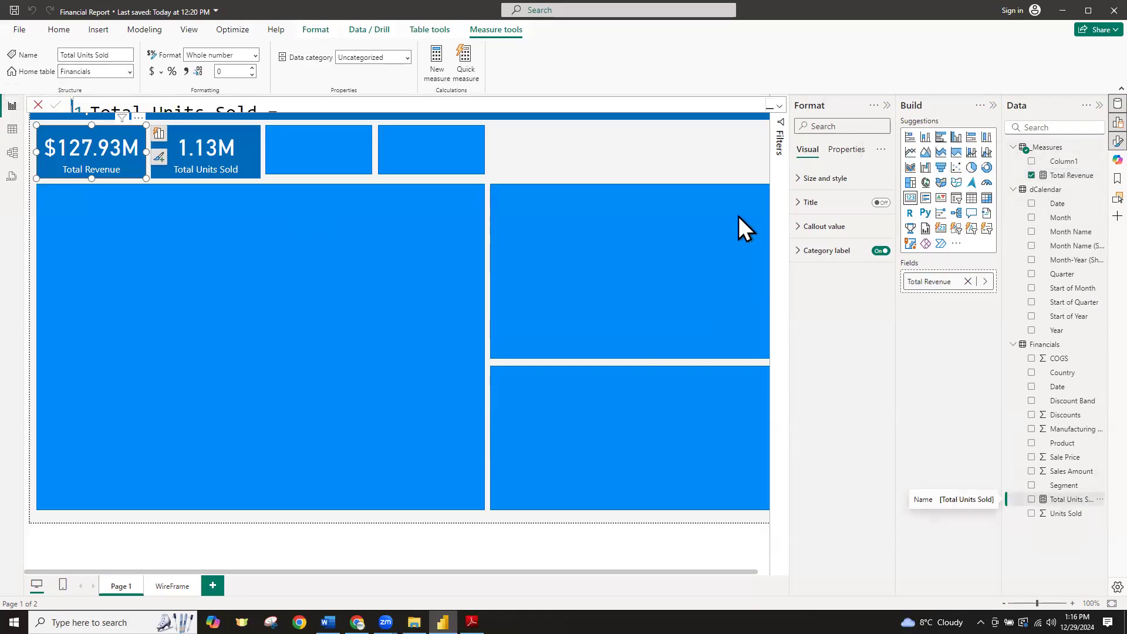
left_click(119, 71)
left_click(119, 71)
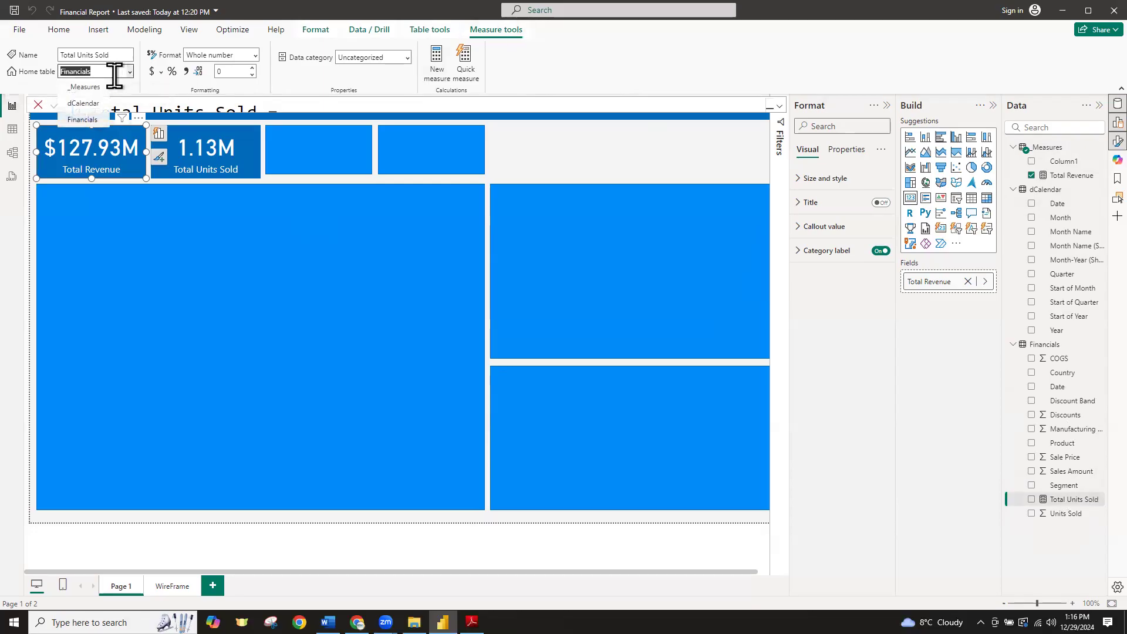
left_click(85, 88)
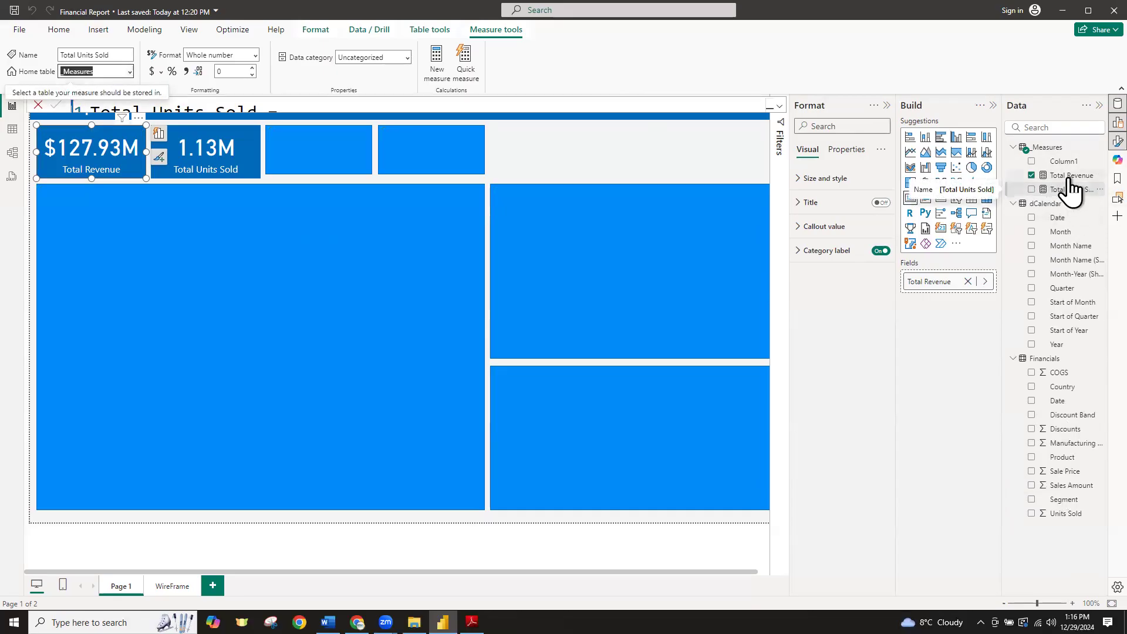
Delete the placeholder Column1 from the _Measures table
right_click(1069, 162)
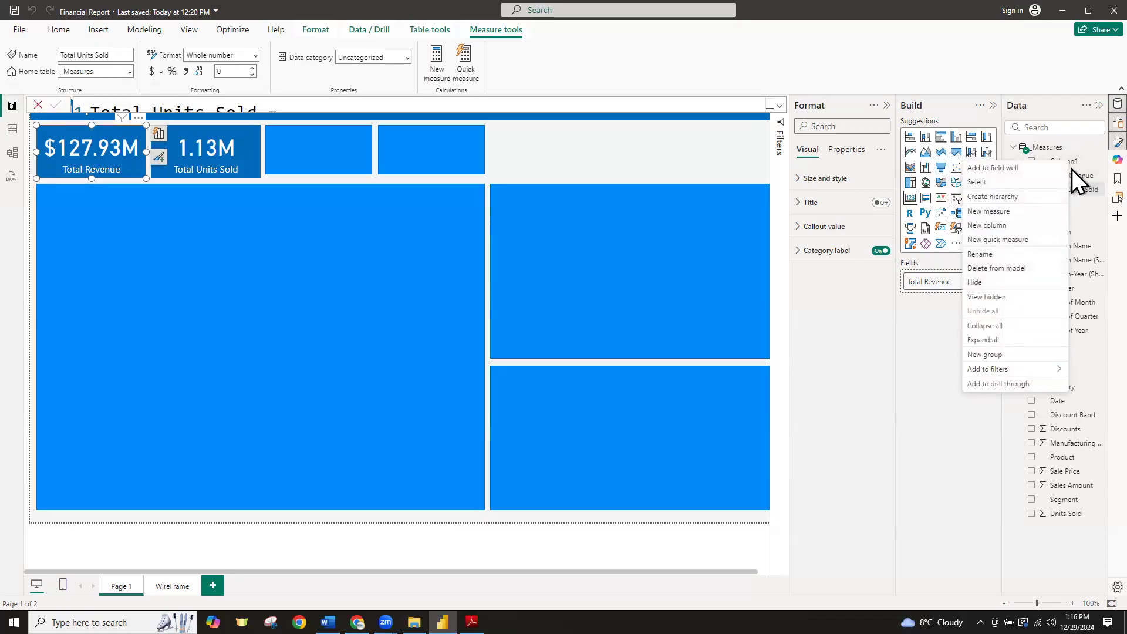
left_click(998, 269)
left_click(630, 337)
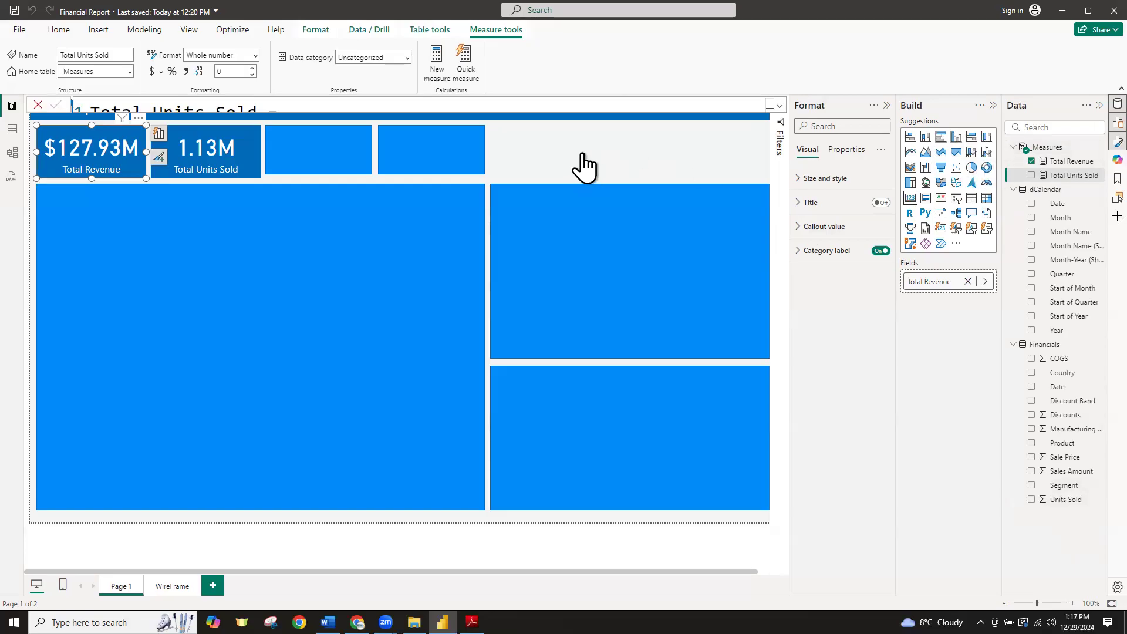
left_click(1061, 359)
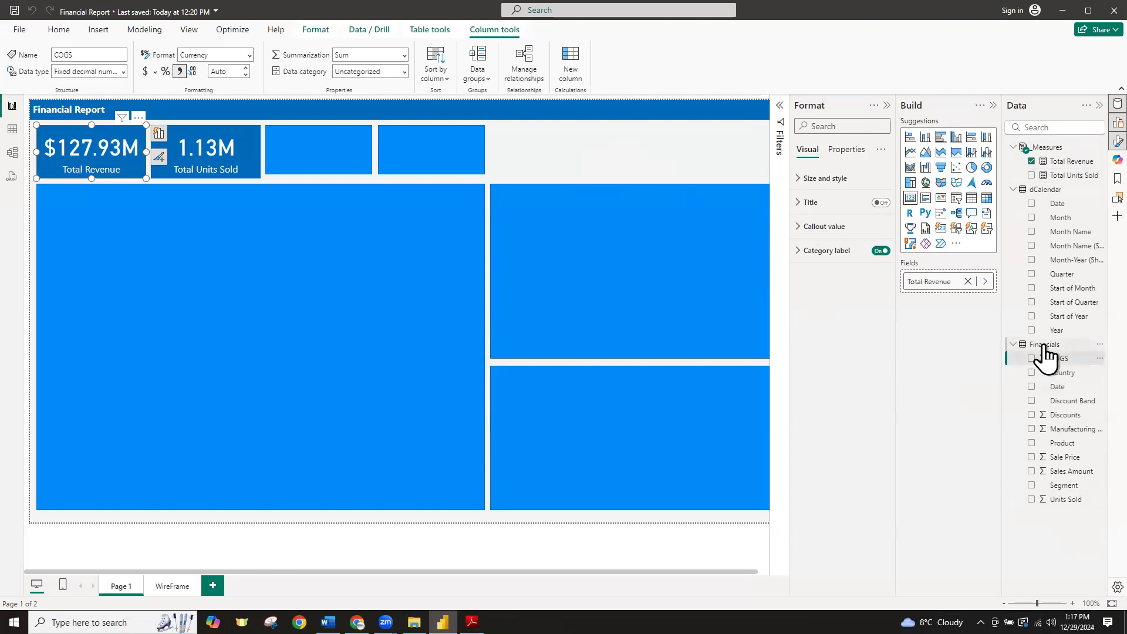
right_click(1045, 346)
key("Escape")
Start a new measure in the _Measures table and name it Total GOCS
right_click(1049, 151)
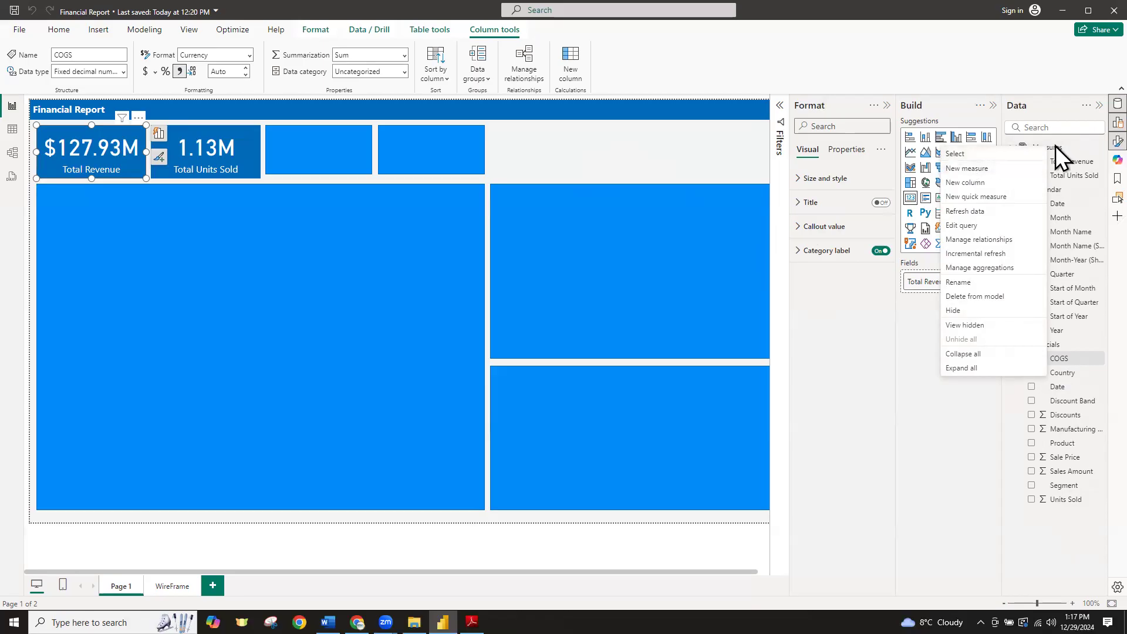
right_click(1054, 147)
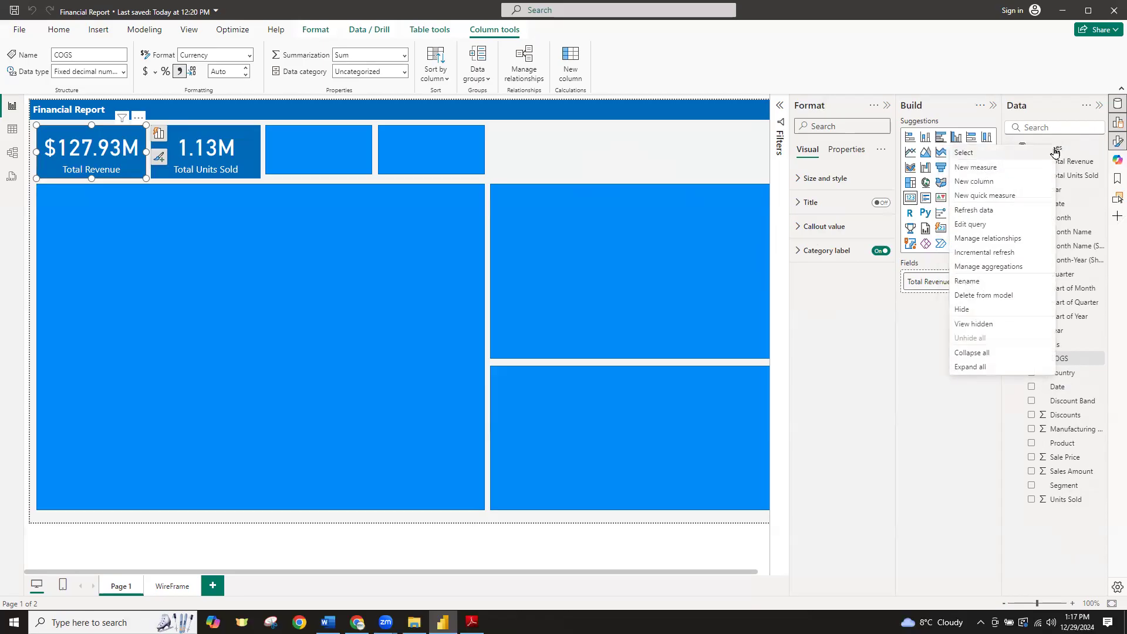
left_click(983, 169)
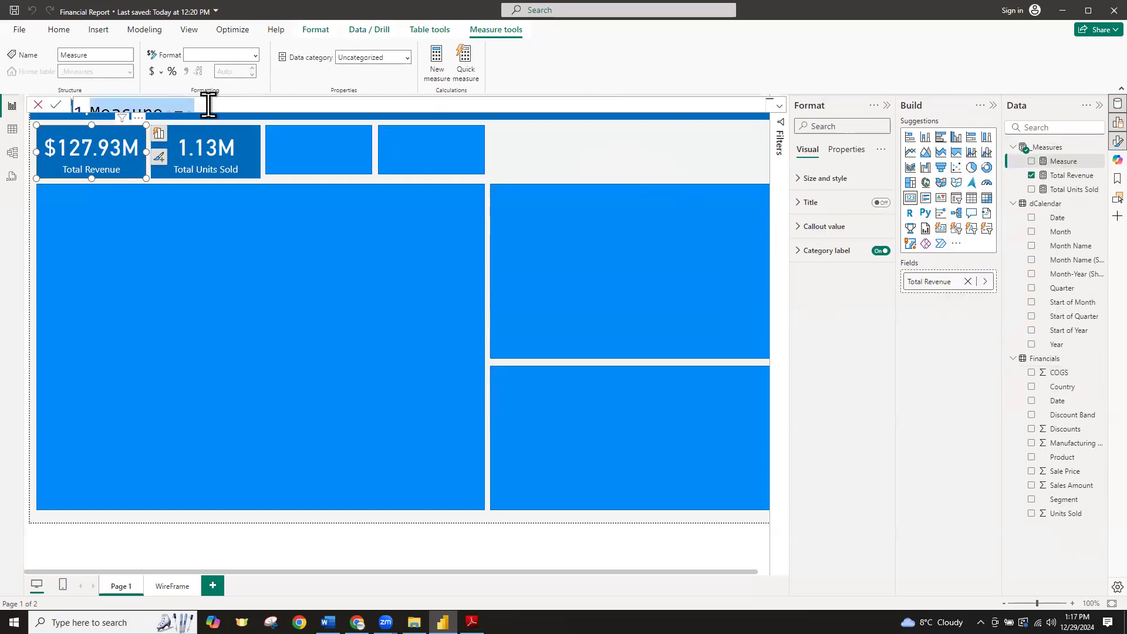
left_click(779, 107)
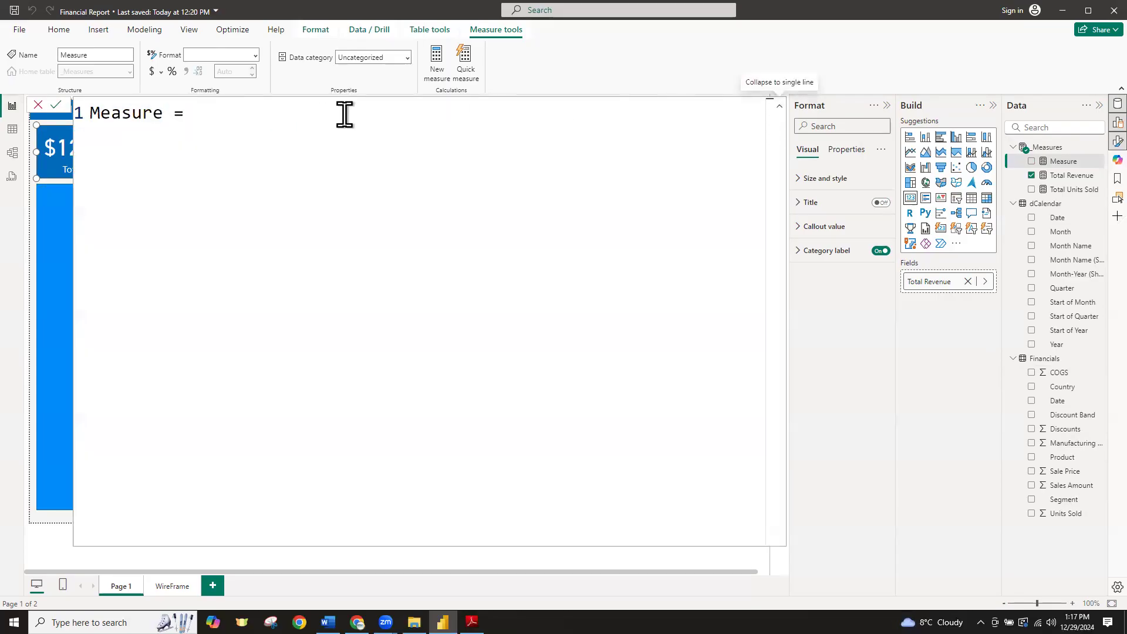
left_click_drag(343, 114, 90, 132)
type("Total ")
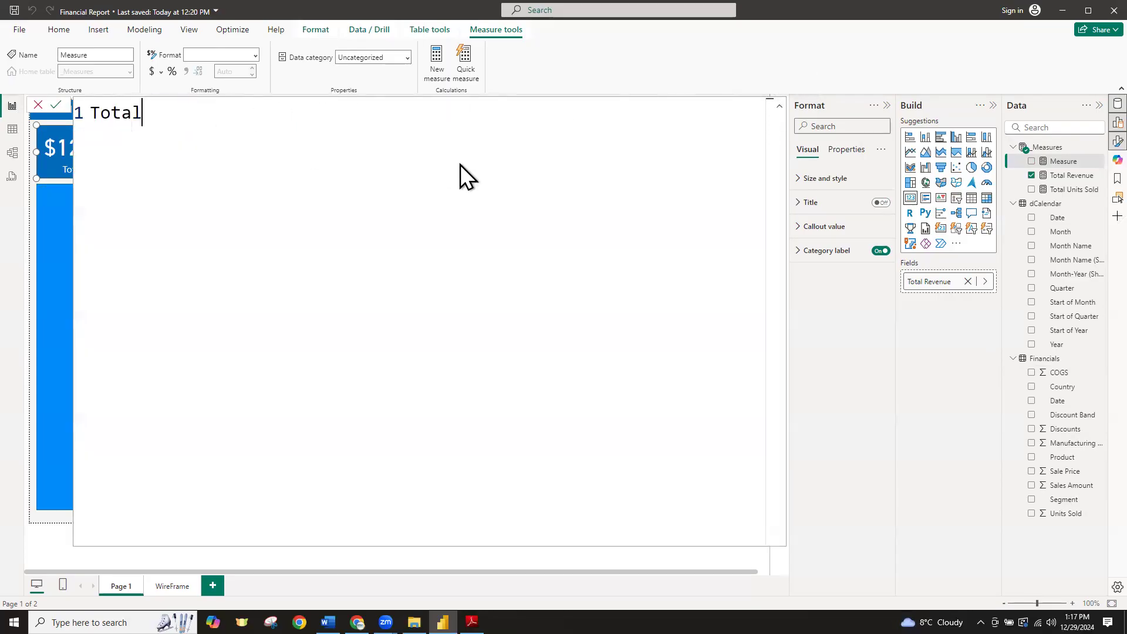
type("GOCS =")
key("shift+Return")
Define the Total GOCS measure as SUM(Financials[COGS]), commit it and collapse the formula editor
type("sum")
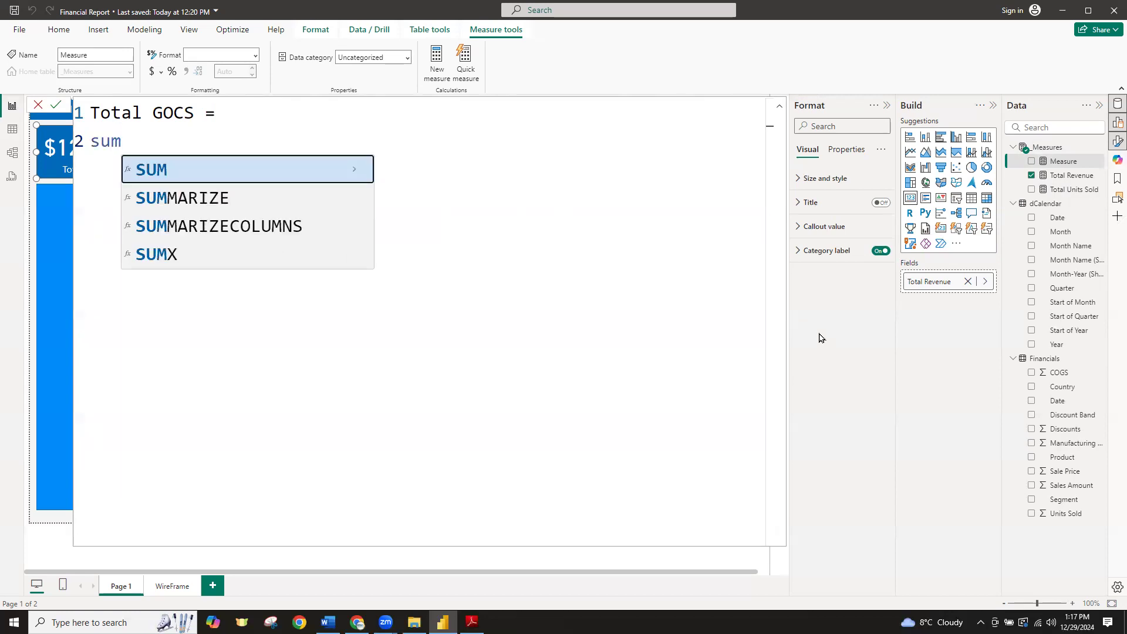
key("Tab")
type(")")
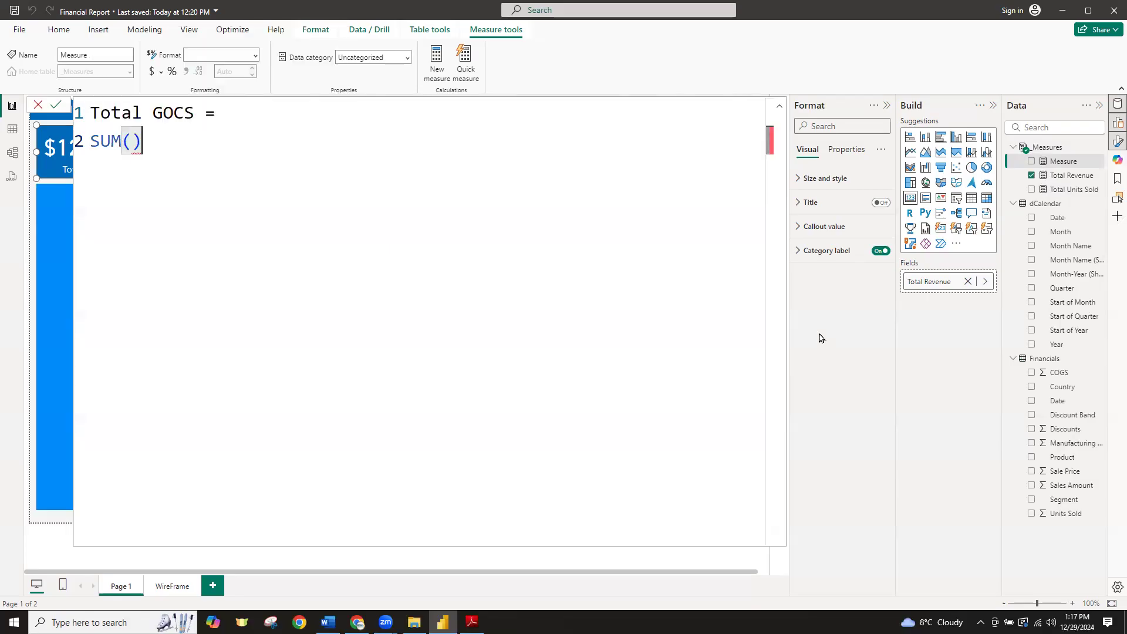
key("shift+Return")
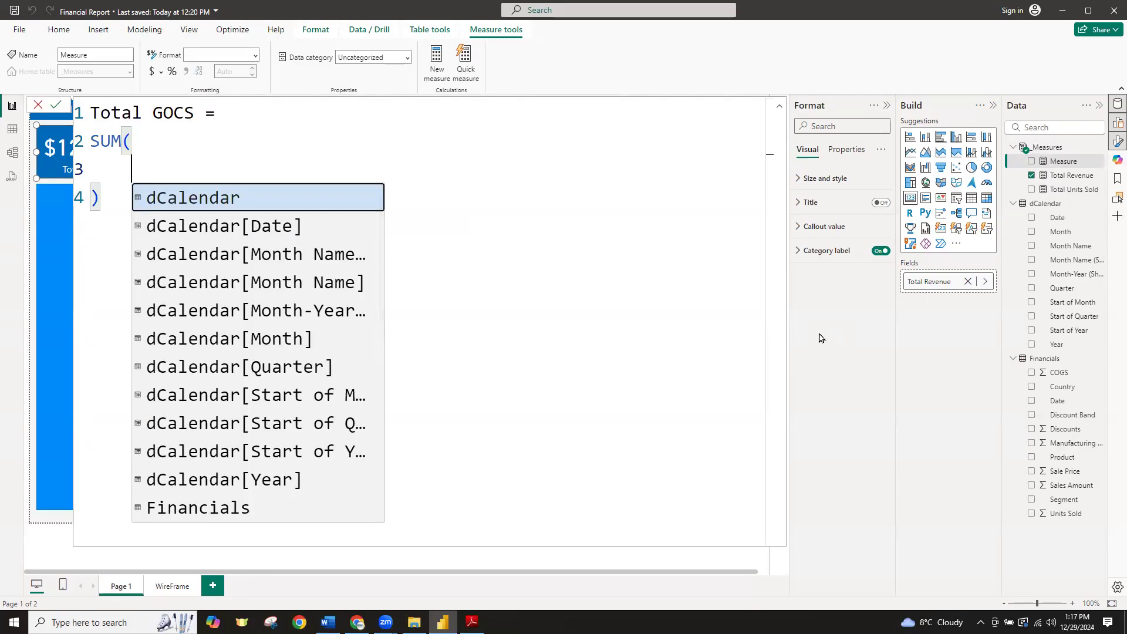
type("fin")
key("Tab")
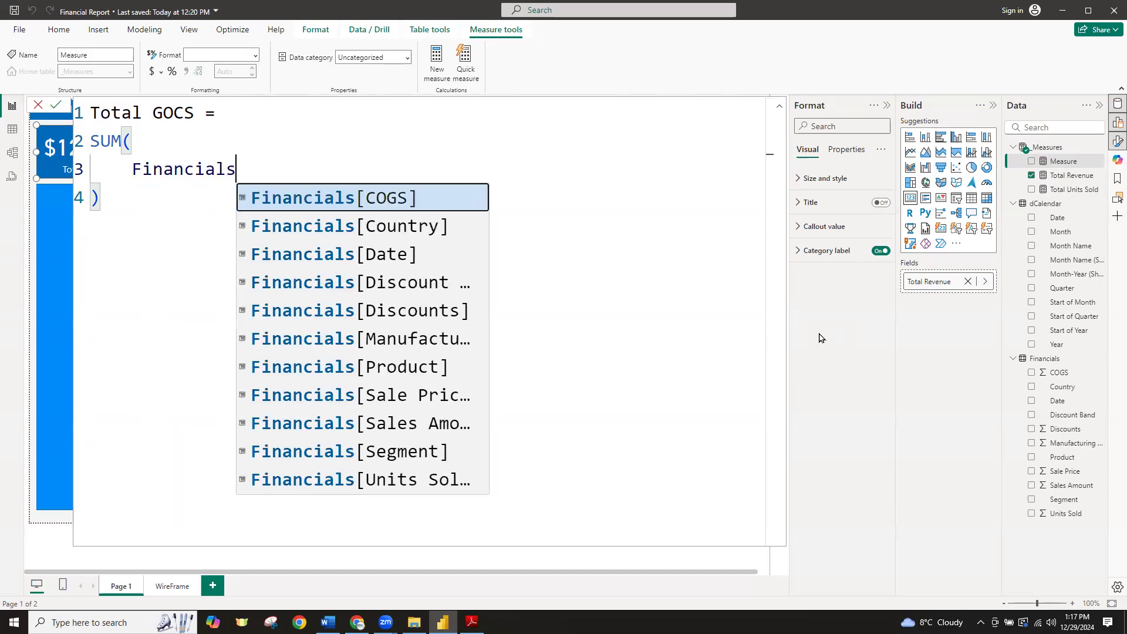
type("[")
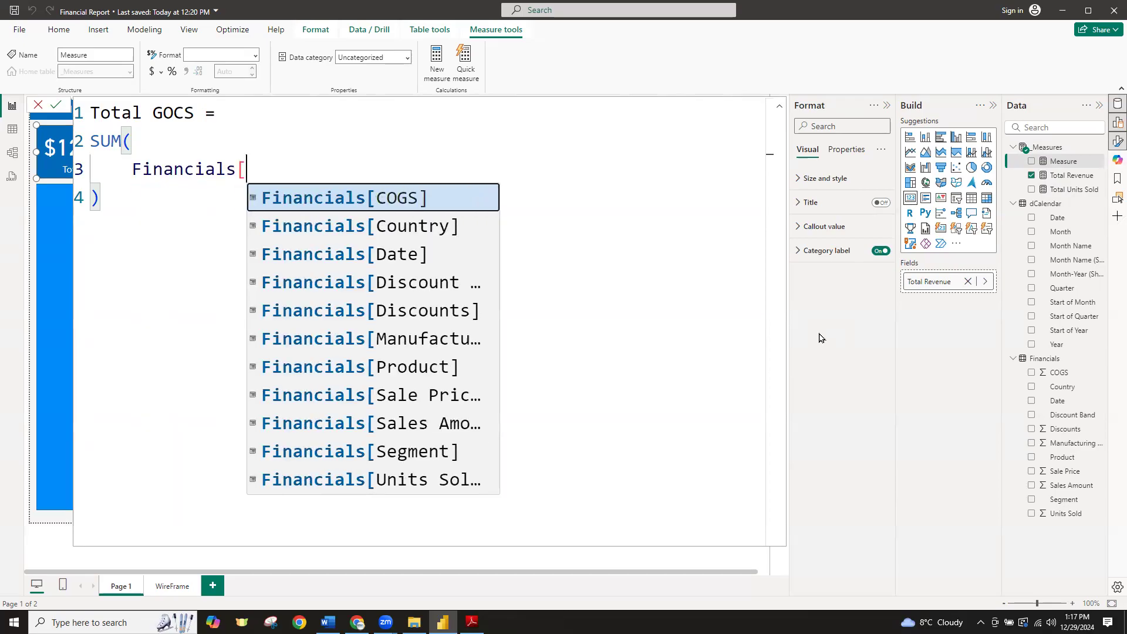
type("c")
key("Tab")
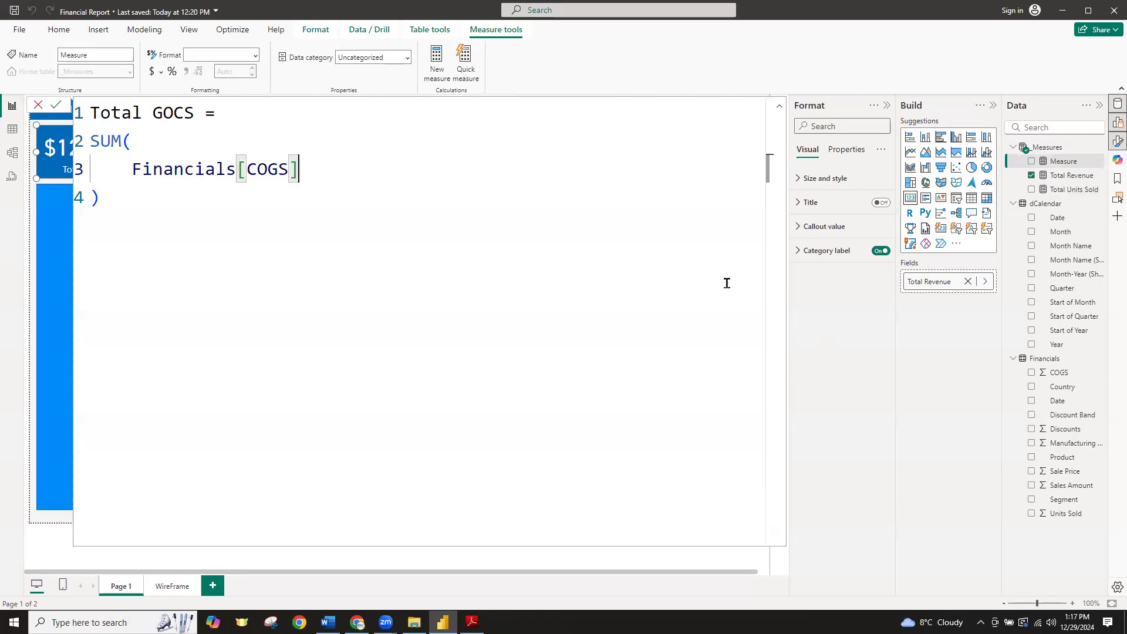
left_click(57, 107)
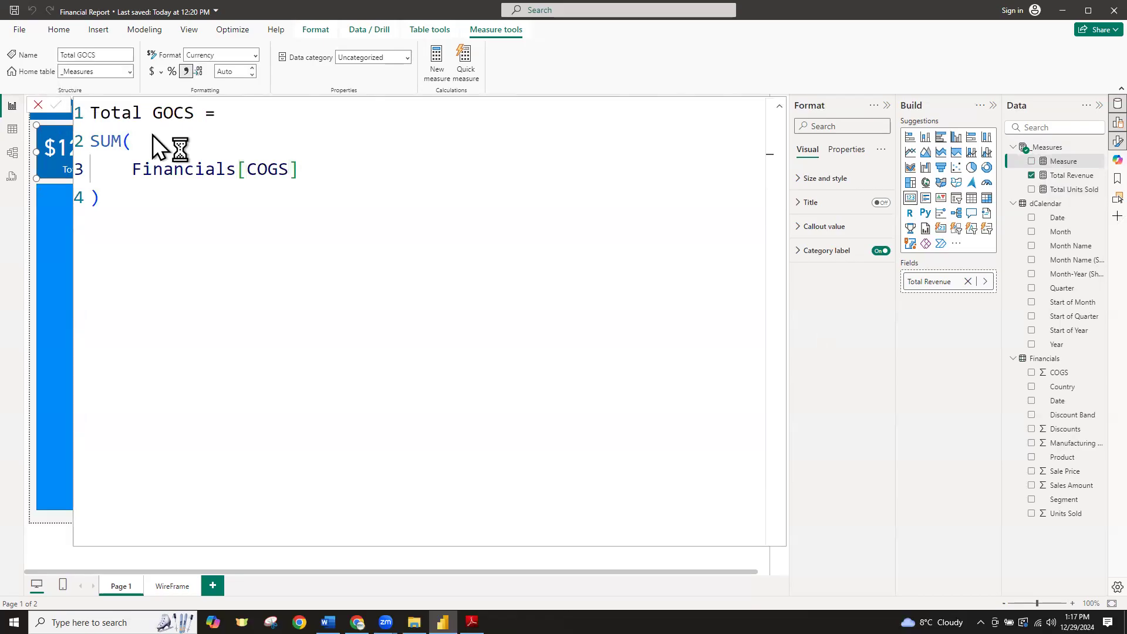
left_click(781, 113)
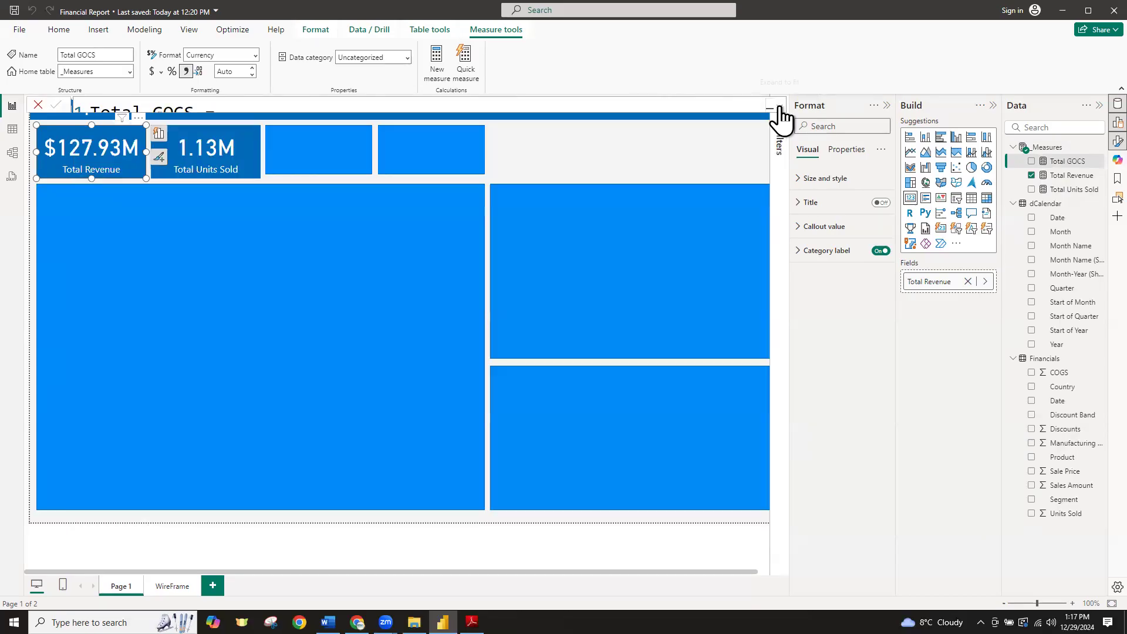
Replace the placeholder beside the Total Units Sold card with a copy of that card, moving the last small placeholder over to make room
left_click(277, 156)
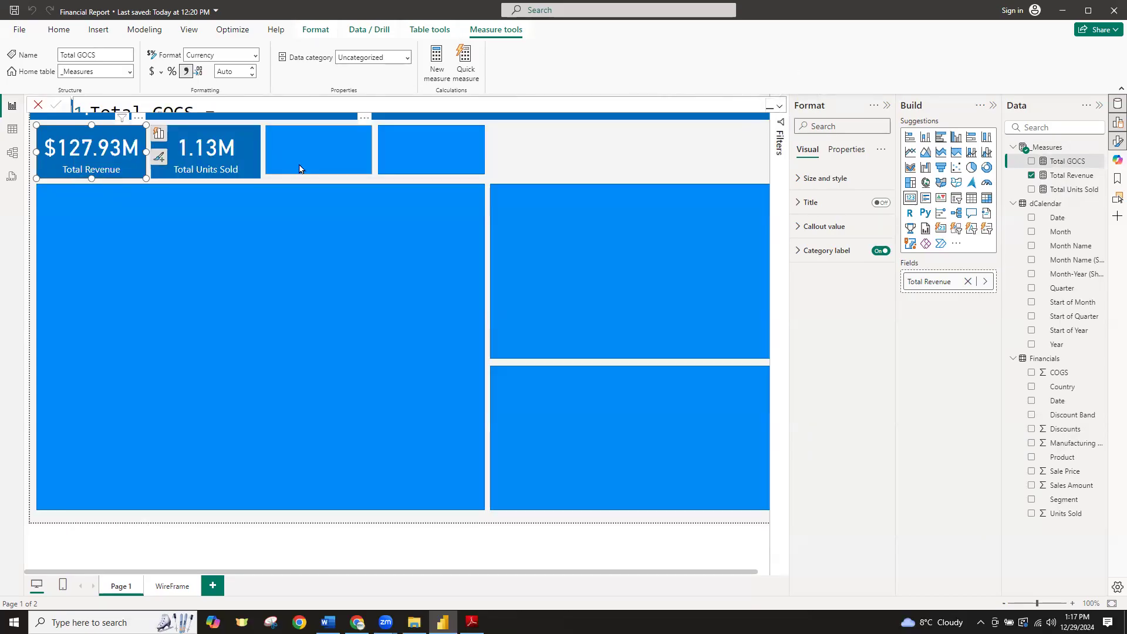
key("Delete")
left_click(257, 175)
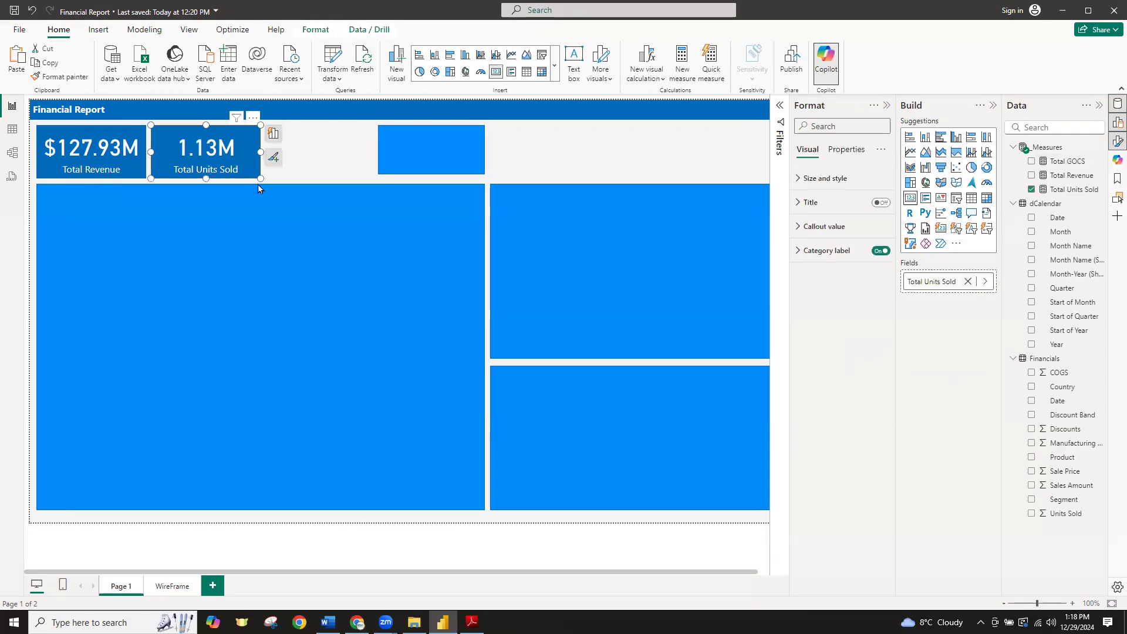
key("ctrl+c")
key("ctrl+v")
left_click_drag(248, 177, 356, 174)
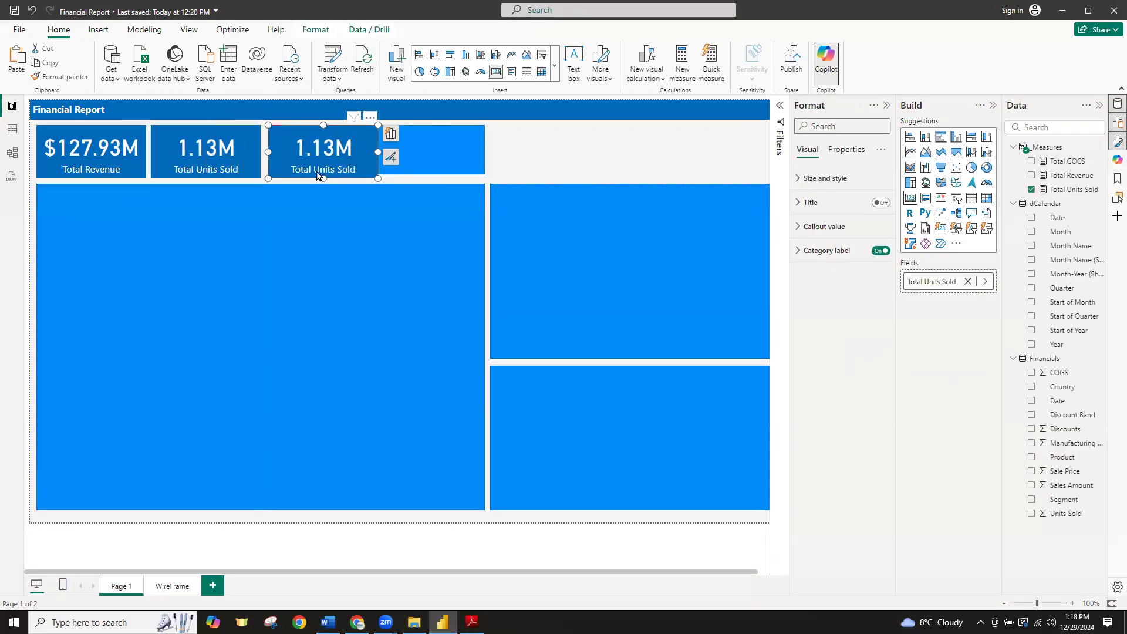
left_click_drag(425, 175, 437, 175)
left_click_drag(321, 171, 329, 170)
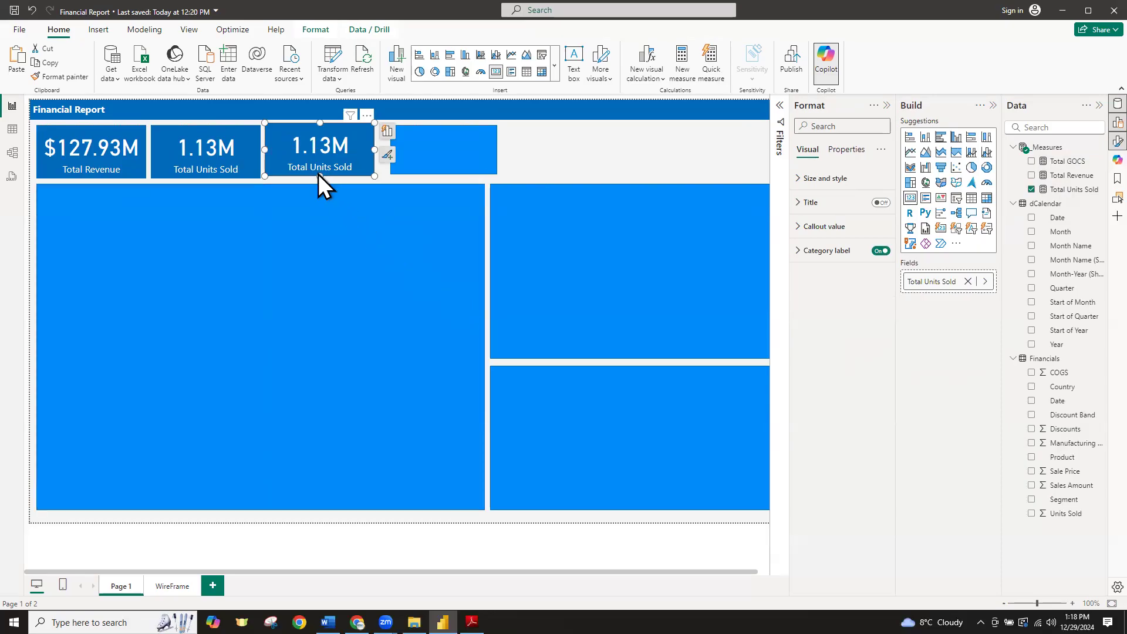
Replace the copied card's Total Units Sold field with the Total GOCS measure
left_click(968, 283)
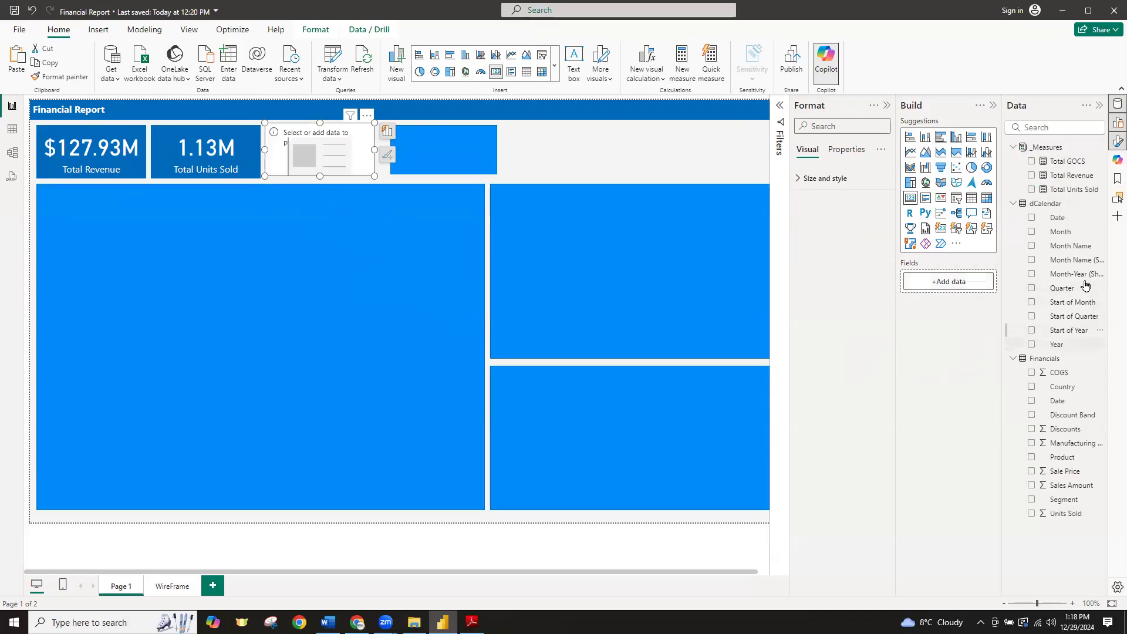
left_click_drag(1051, 165, 948, 283)
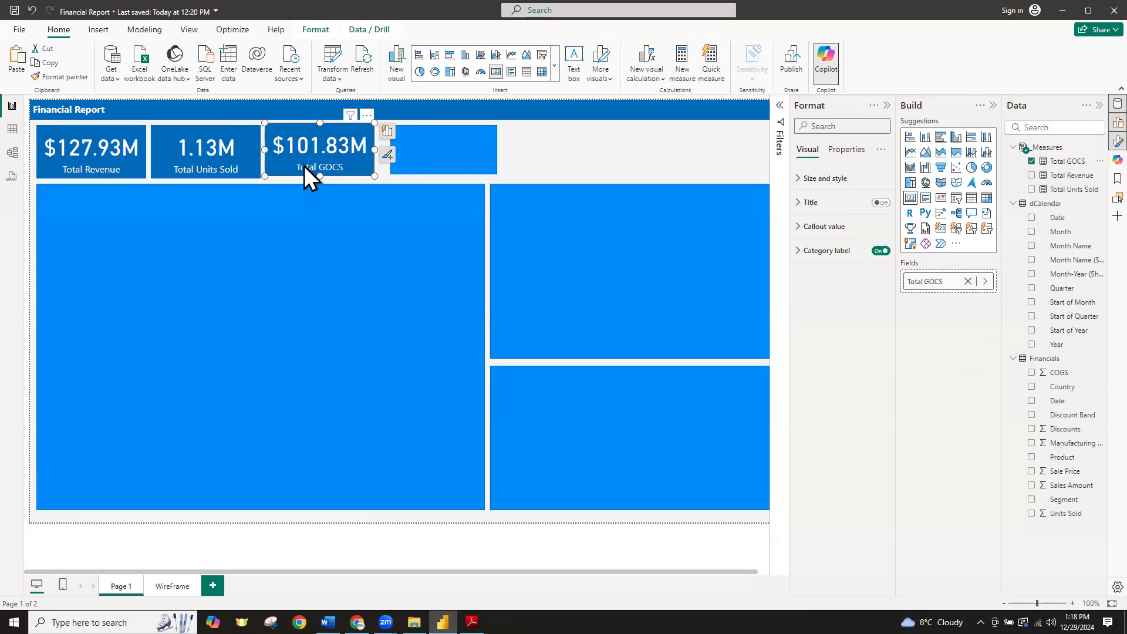
Start another new measure in the _Measures table and name it Profit
left_click(1049, 149)
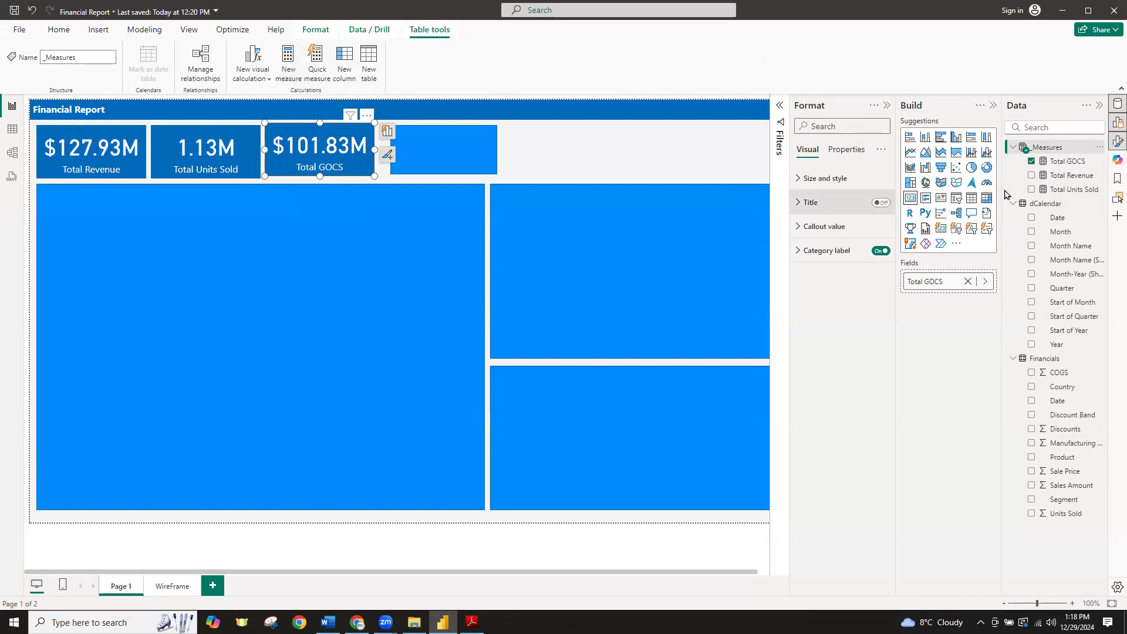
right_click(1051, 151)
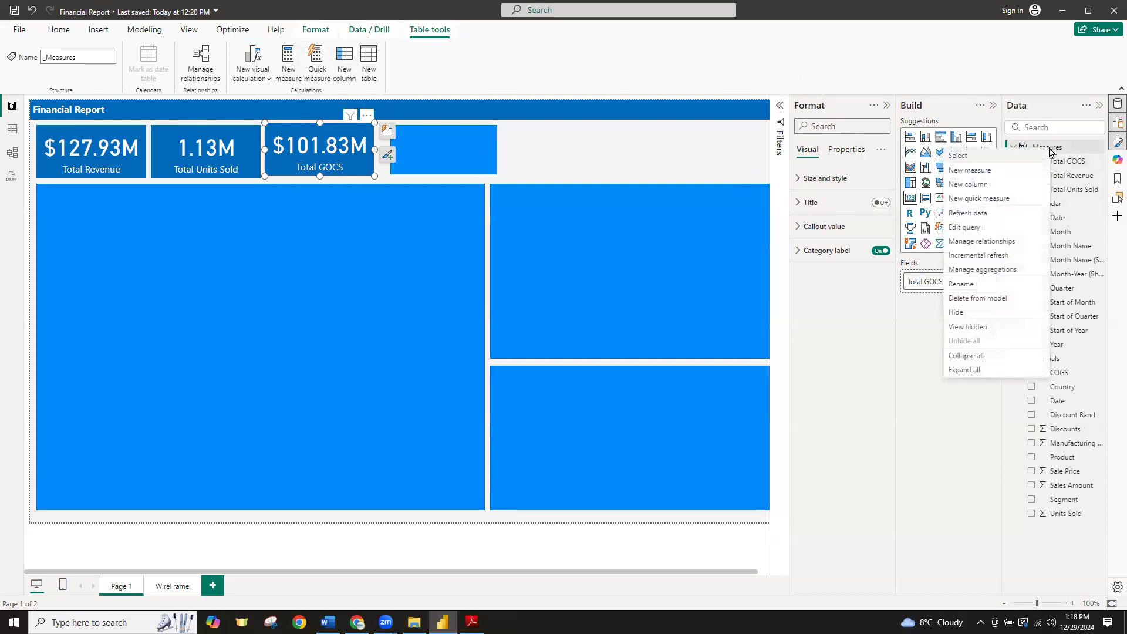
left_click(987, 171)
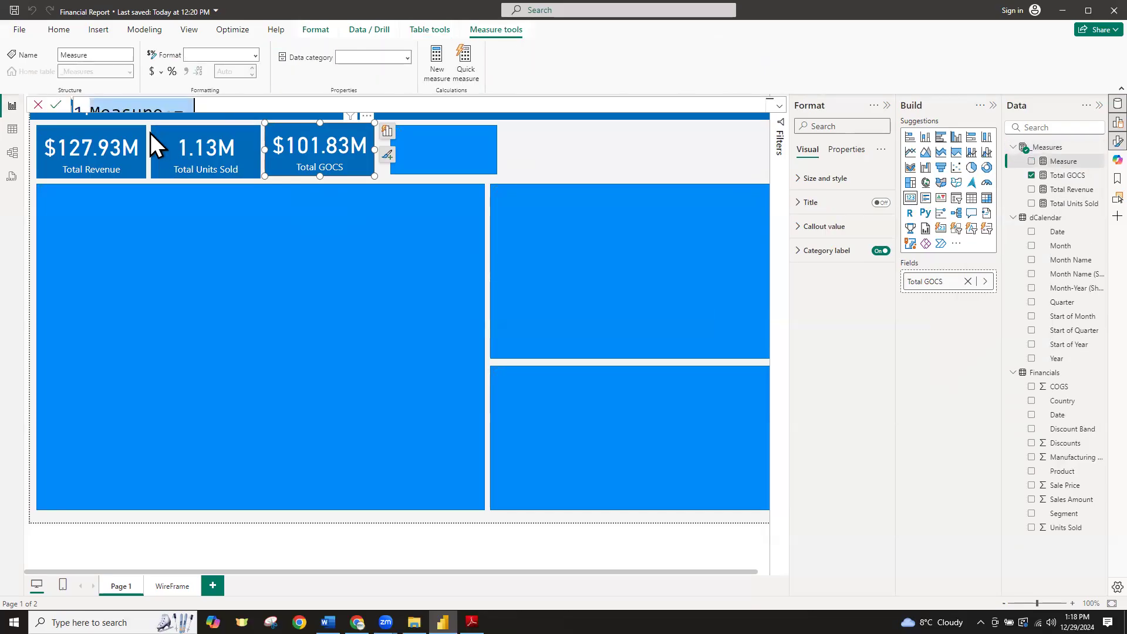
left_click(223, 106)
left_click(778, 107)
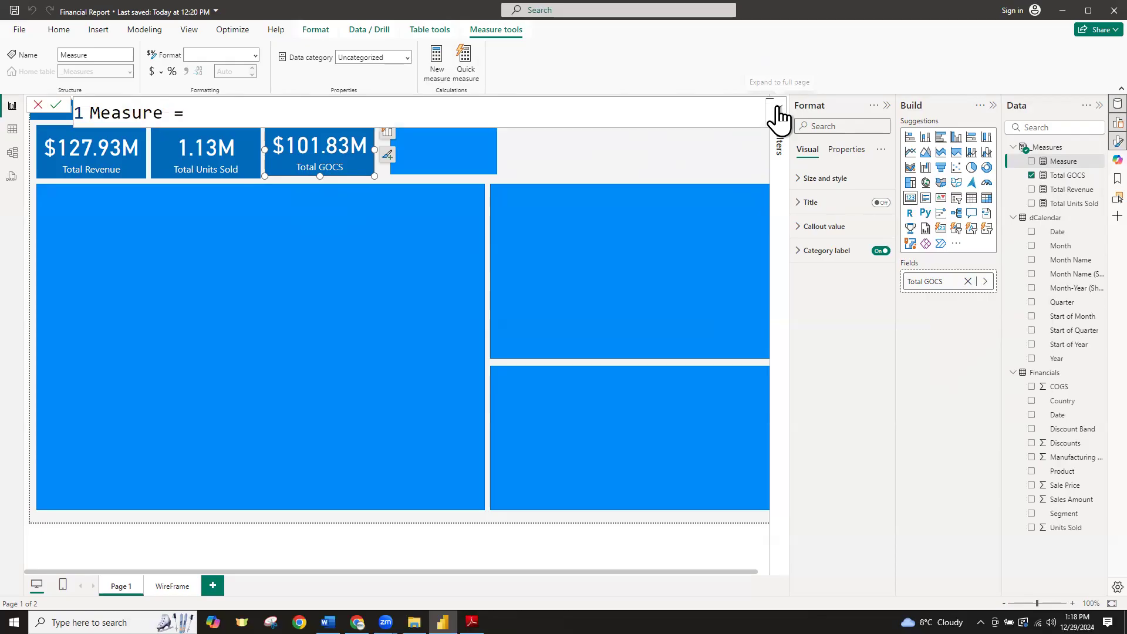
key("ctrl+a")
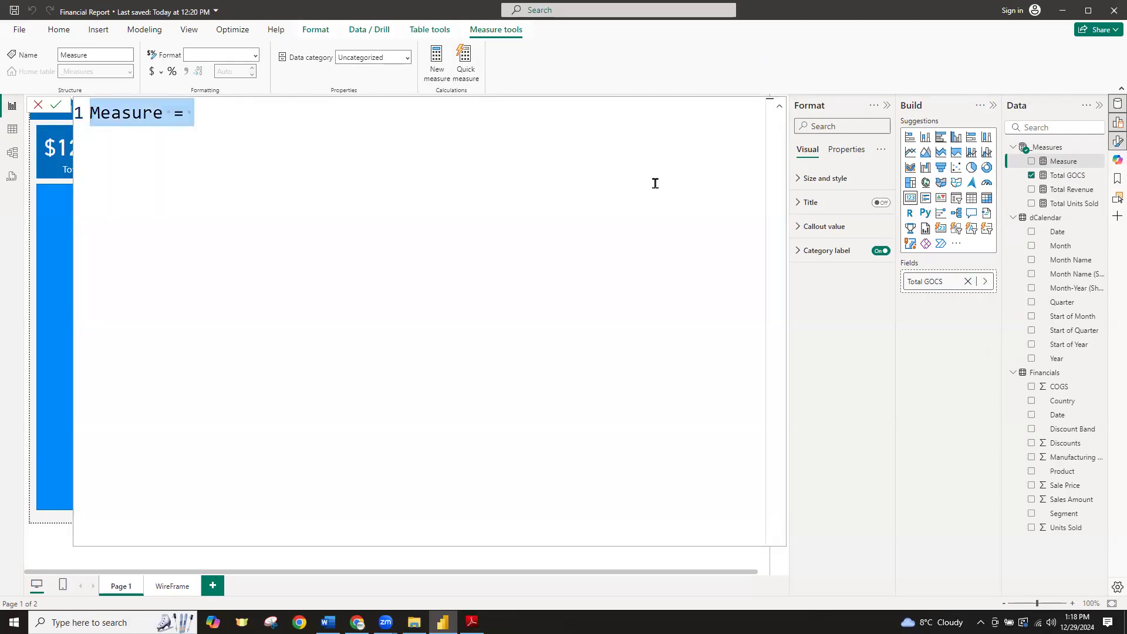
type("Profit ")
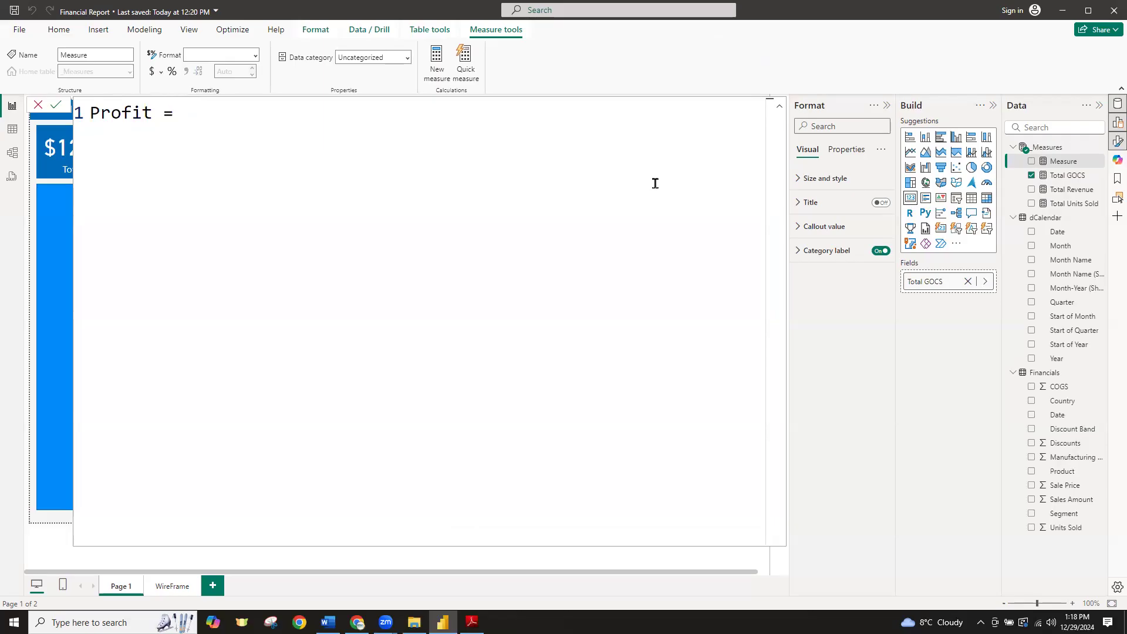
type("=")
key("shift+Return")
Define the Profit measure as [Total Revenue] - [Total GOCS], commit it and collapse the formula editor
type("total")
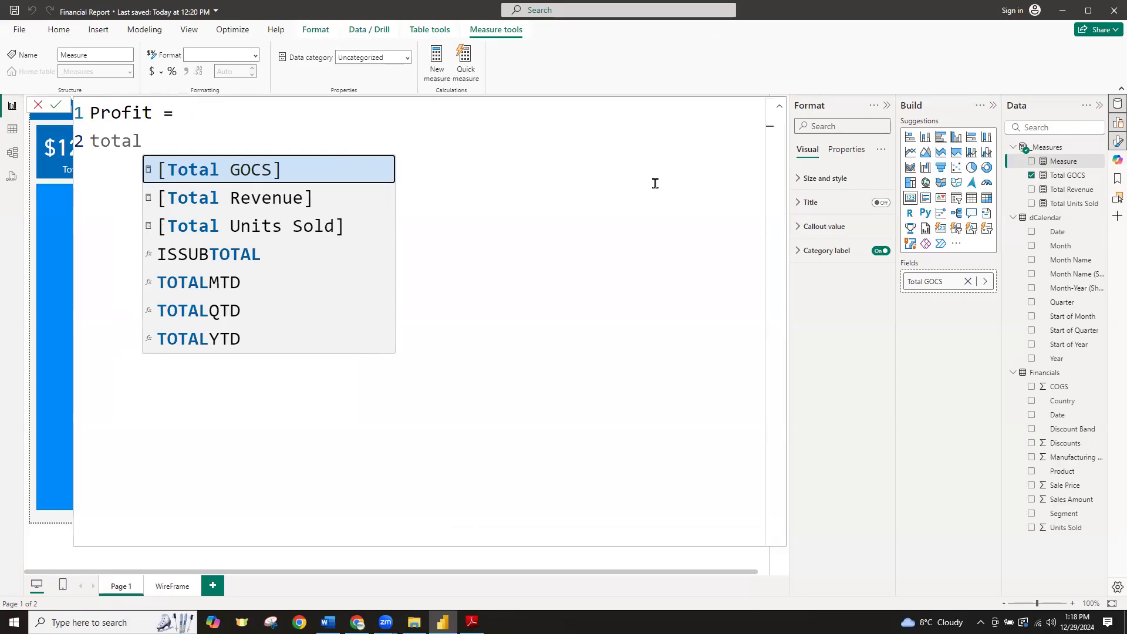
key("Down")
key("Tab")
type("- ")
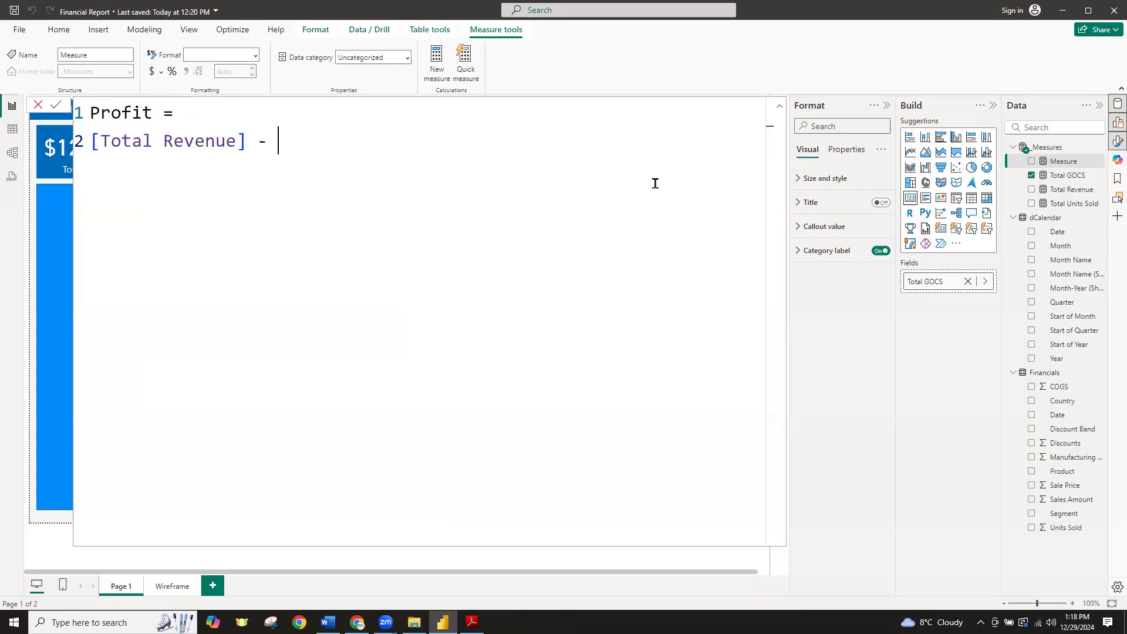
type("total")
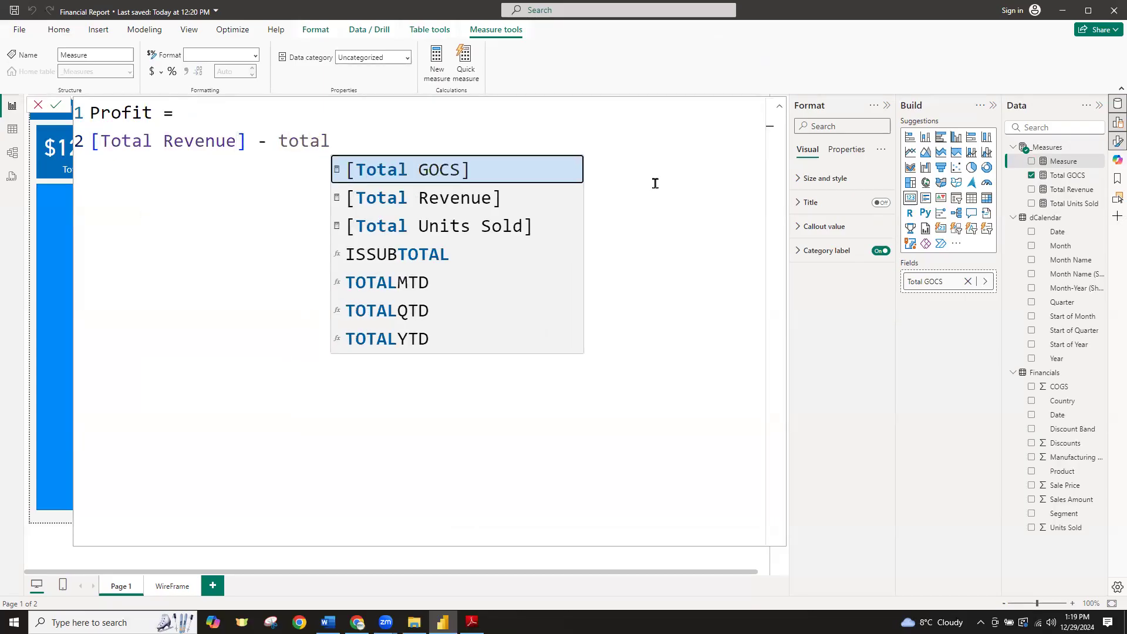
key("Tab")
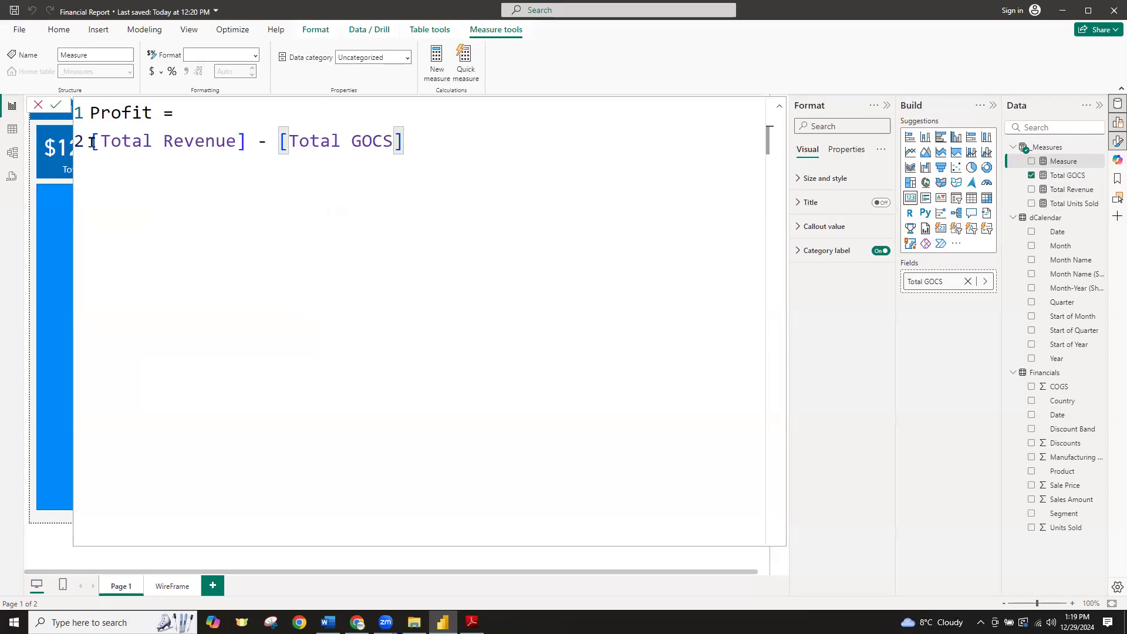
left_click_drag(92, 143, 242, 143)
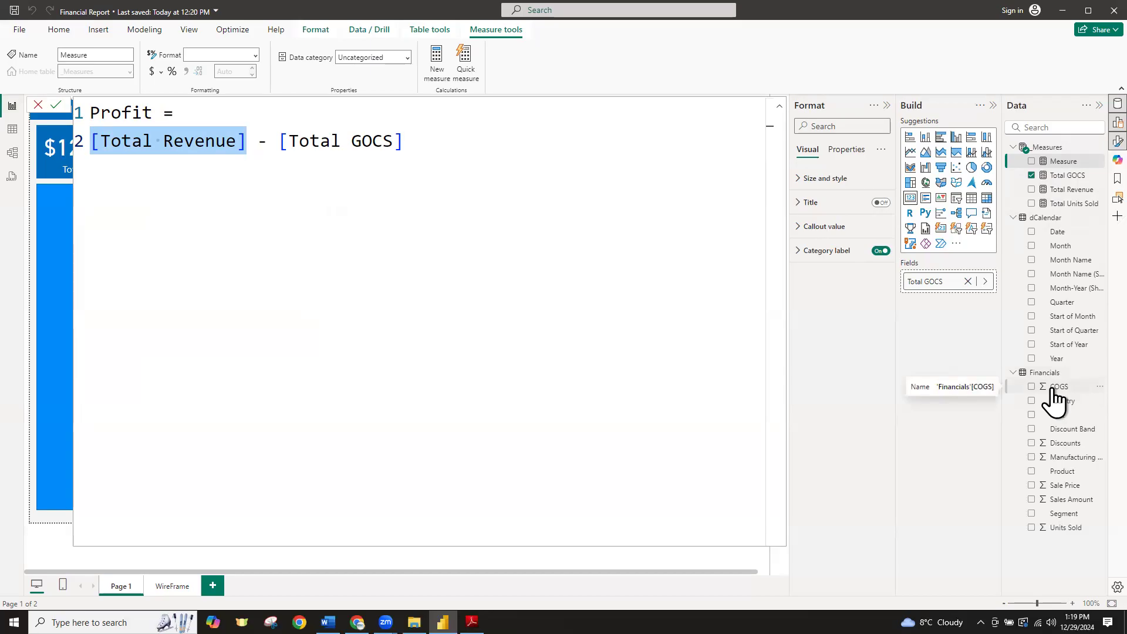
triple_click(460, 148)
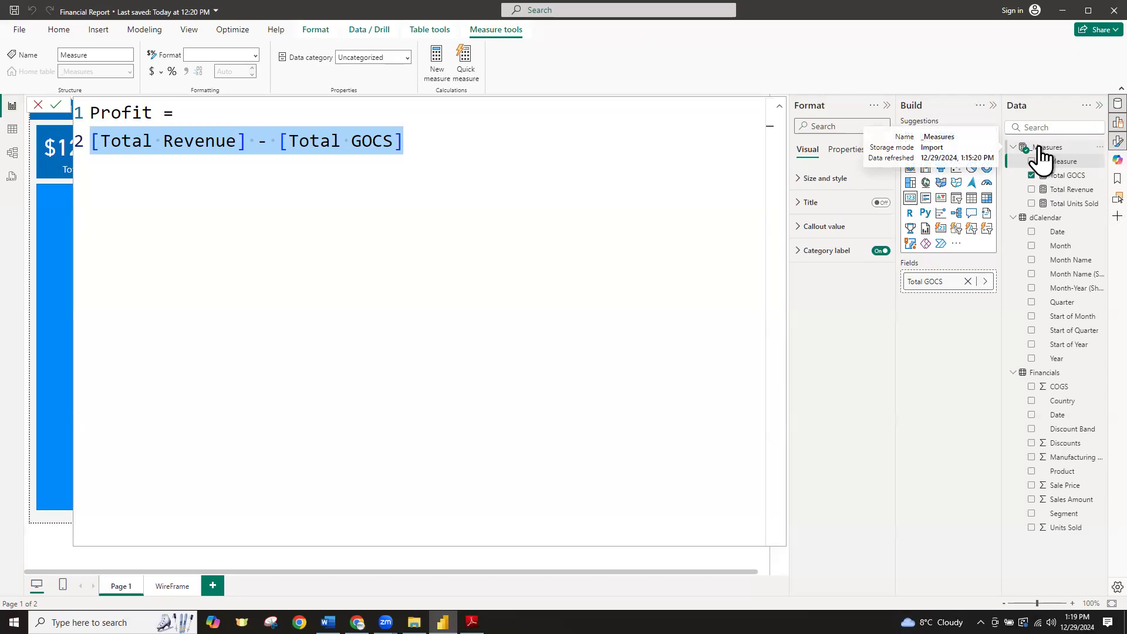
left_click(171, 150)
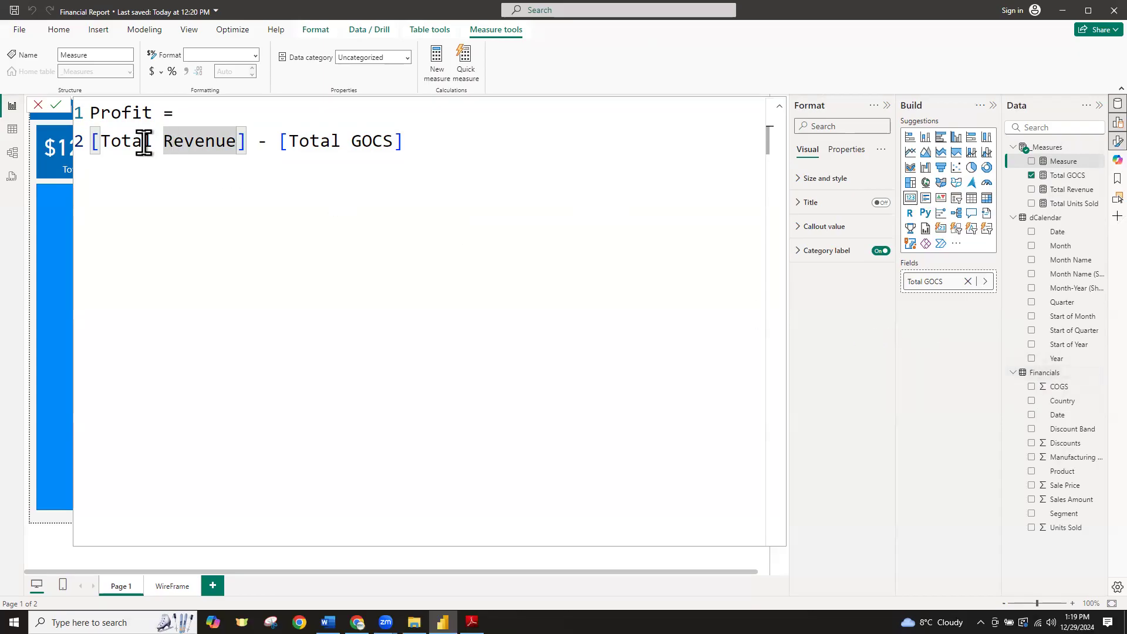
left_click(57, 107)
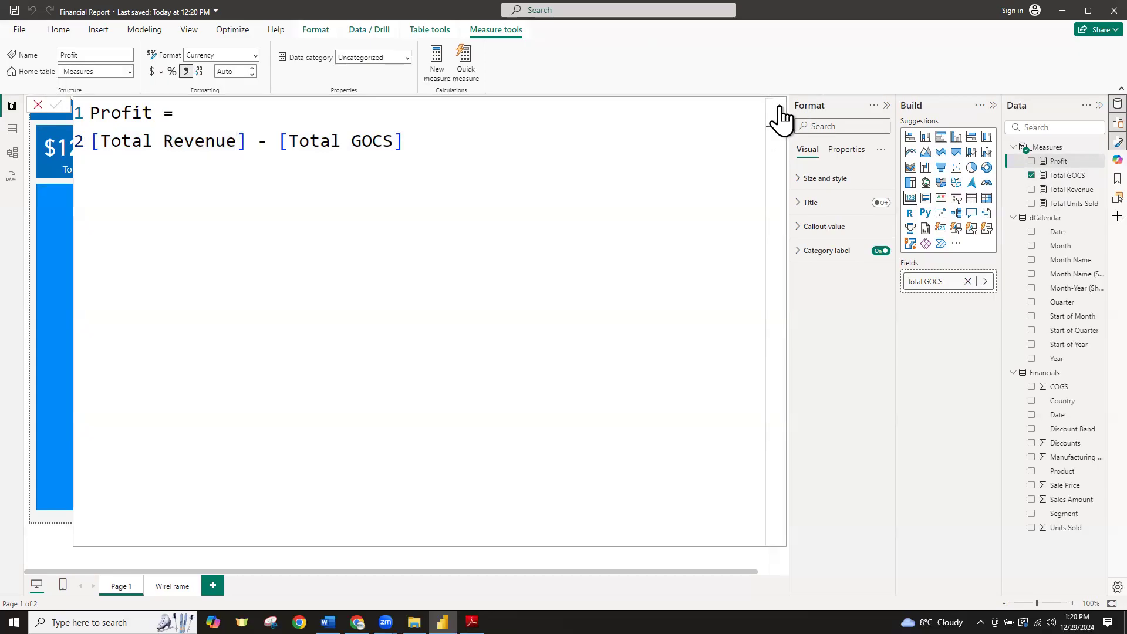
left_click(780, 107)
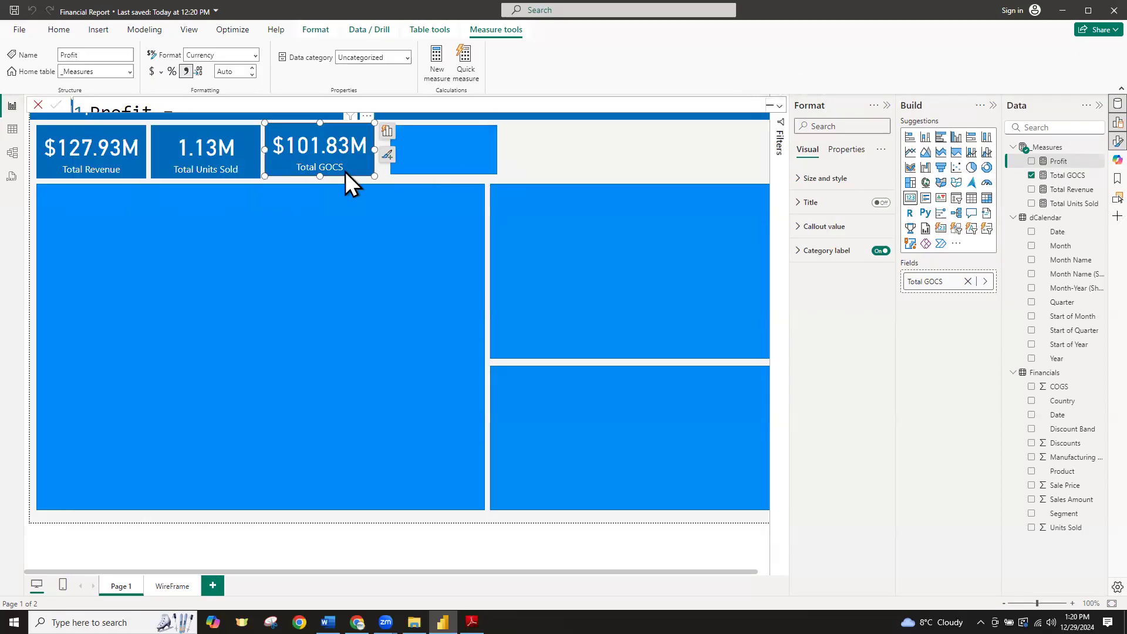
Swap the third card's Total GOCS field for the Profit measure
left_click(968, 282)
left_click_drag(1057, 164, 950, 285)
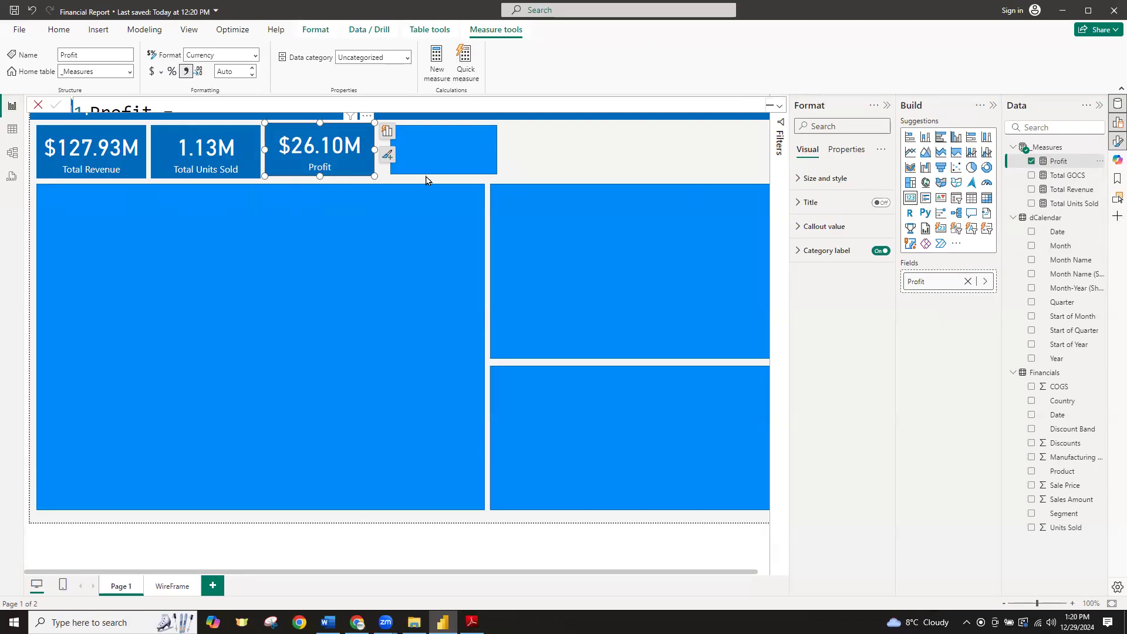
Delete the empty placeholder rectangle beside the Profit card and place a copy of the Profit card in its spot
left_click(454, 170)
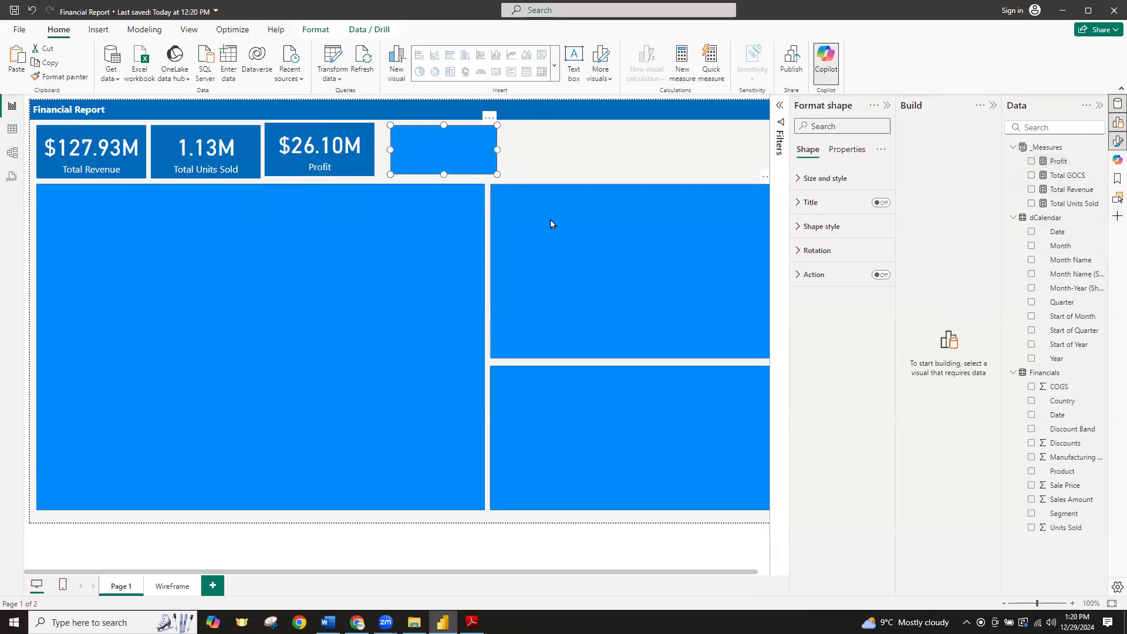
key("Delete")
key("ctrl+z")
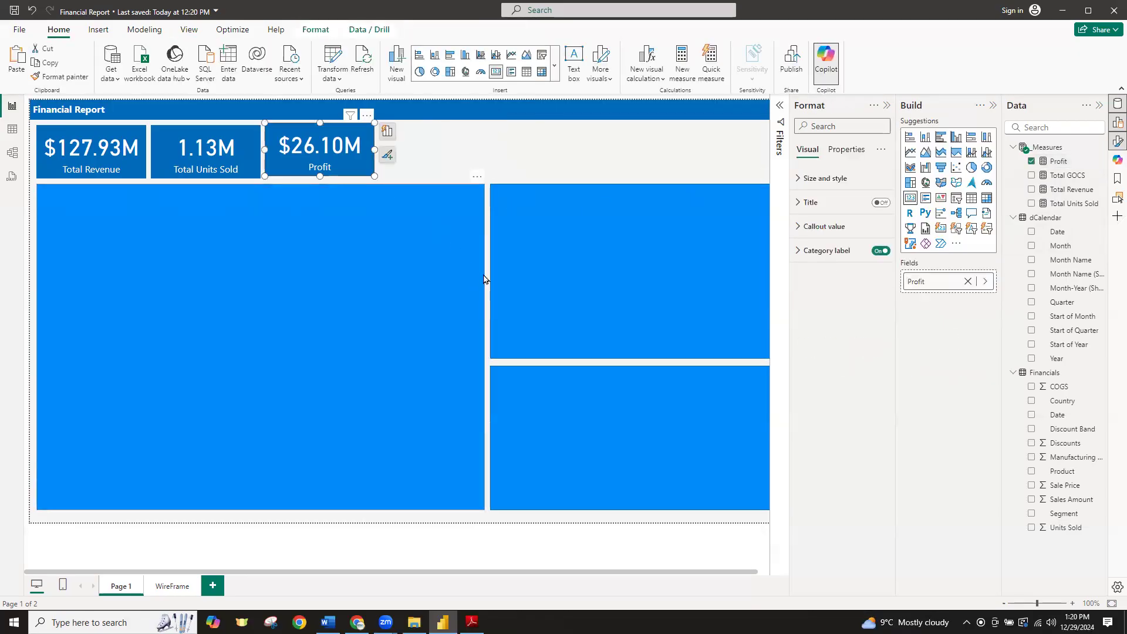
key("ctrl+c")
key("ctrl+v")
left_click_drag(449, 172, 460, 179)
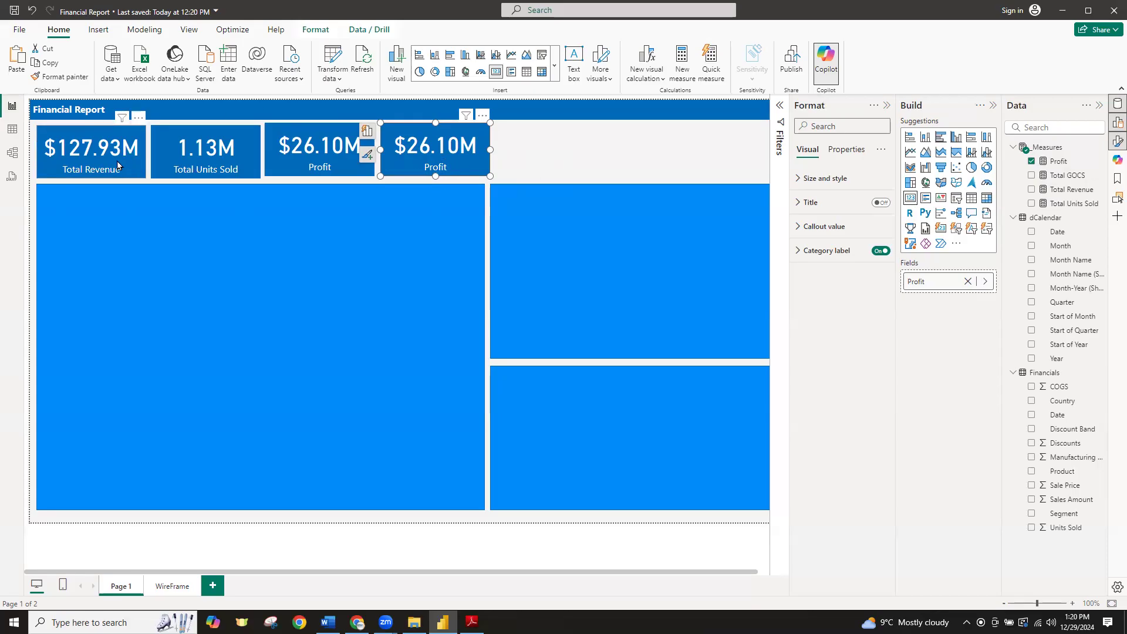
Start a new measure in the _Measures table and name it Profit Margin %
left_click(1048, 148)
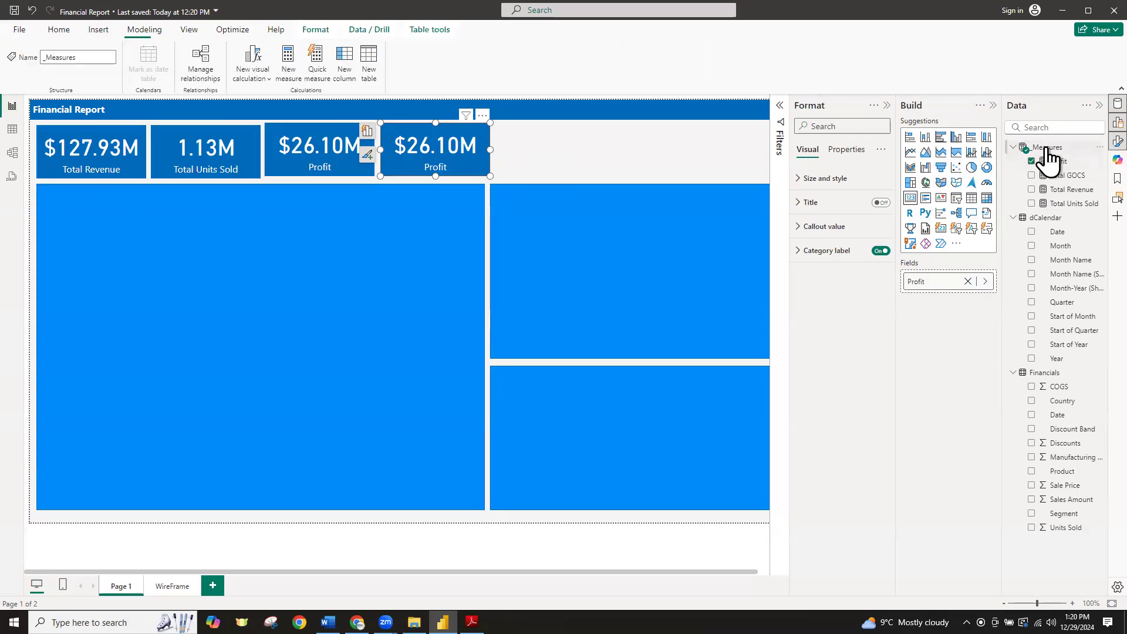
right_click(1048, 147)
left_click(442, 31)
left_click(287, 77)
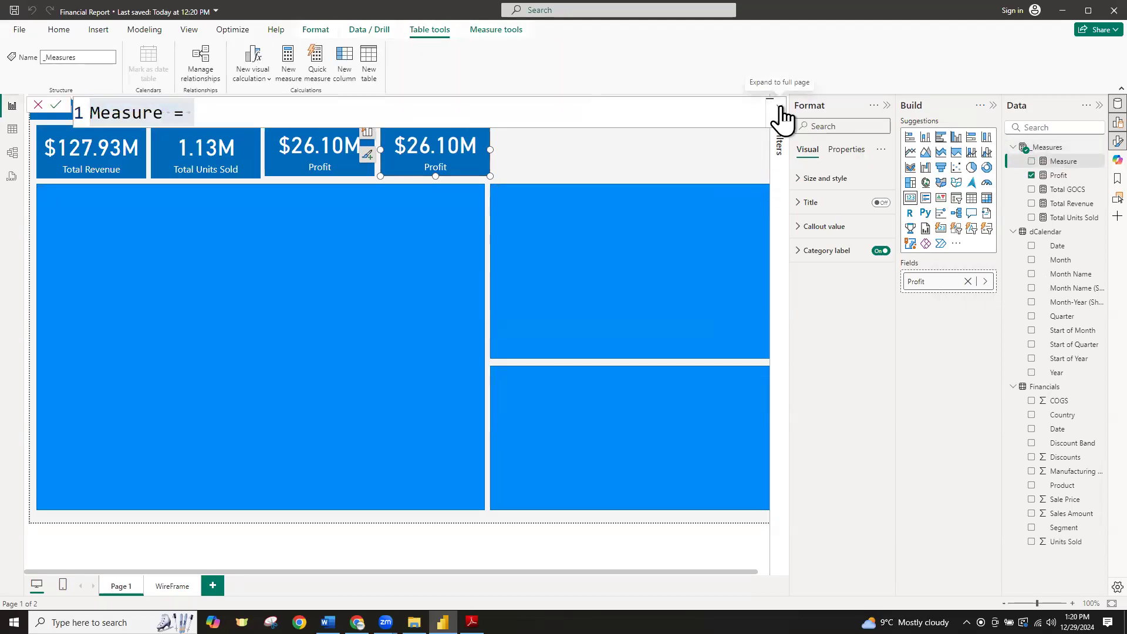
left_click(780, 108)
type("Total")
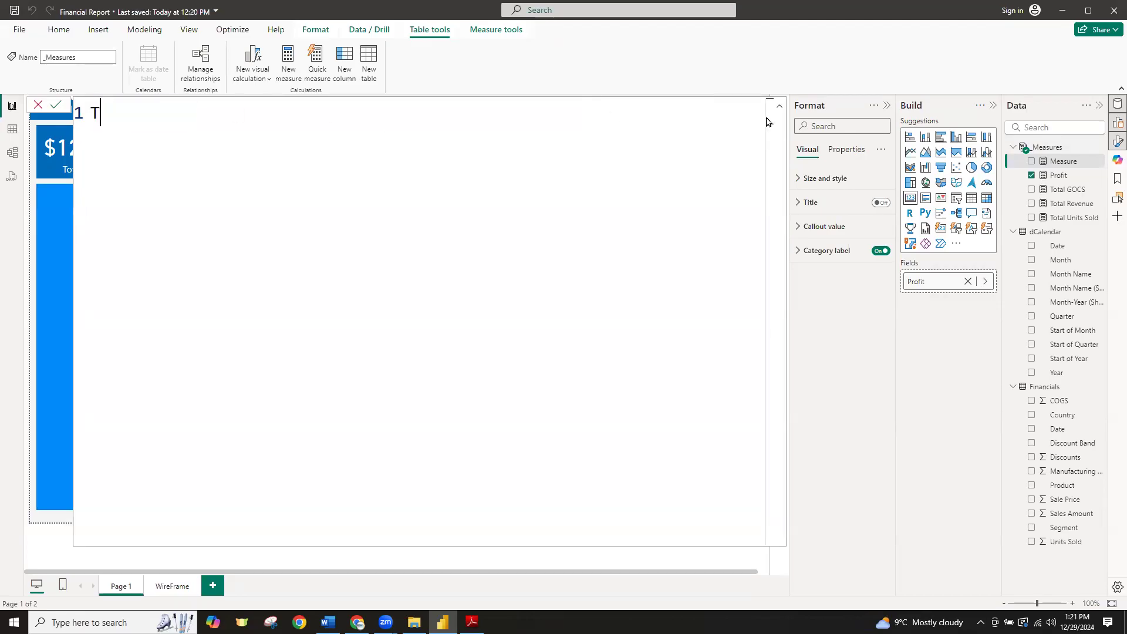
key("BackSpace")
key("BackSpace")
key("BackSpace")
key("BackSpace")
key("BackSpace")
key("BackSpace")
type("Profit Ma")
key("BackSpace")
type("argi")
key("BackSpace")
key("BackSpace")
type("gin % =")
key("shift+Return")
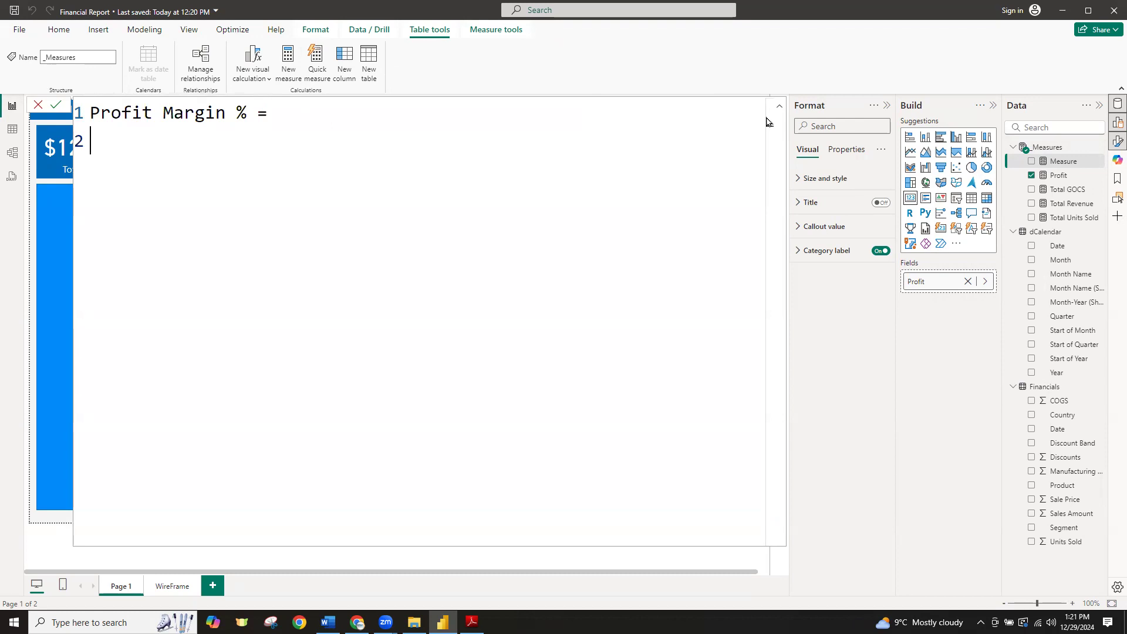
Define the Profit Margin % measure as [Profit] / [Total Revenue], commit it and collapse the formula editor
type("to")
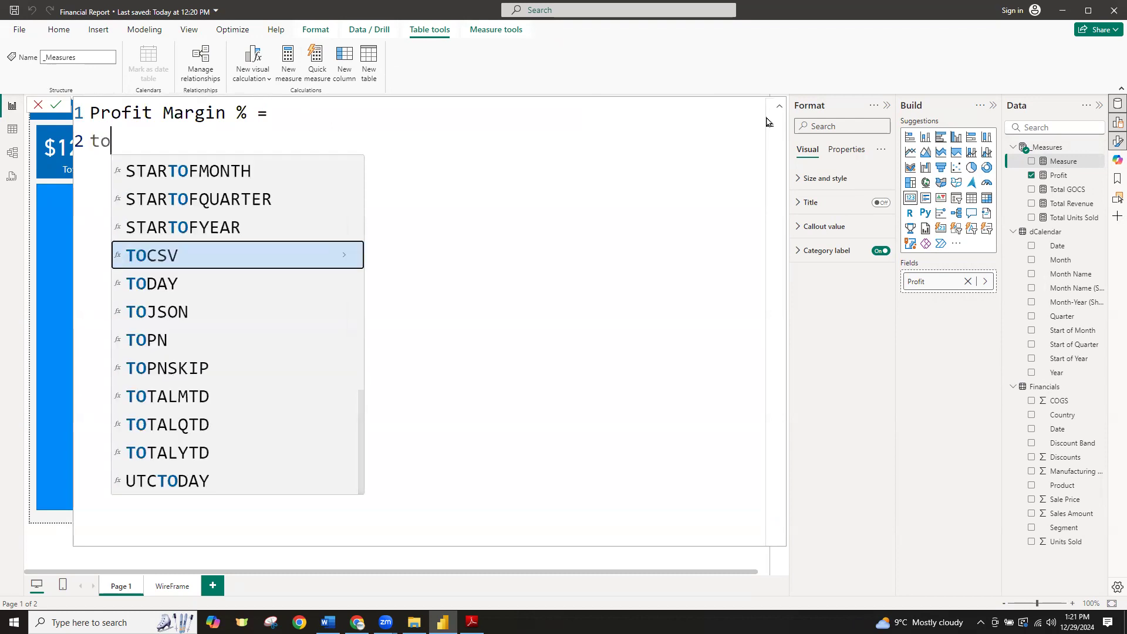
key("BackSpace")
key("BackSpace")
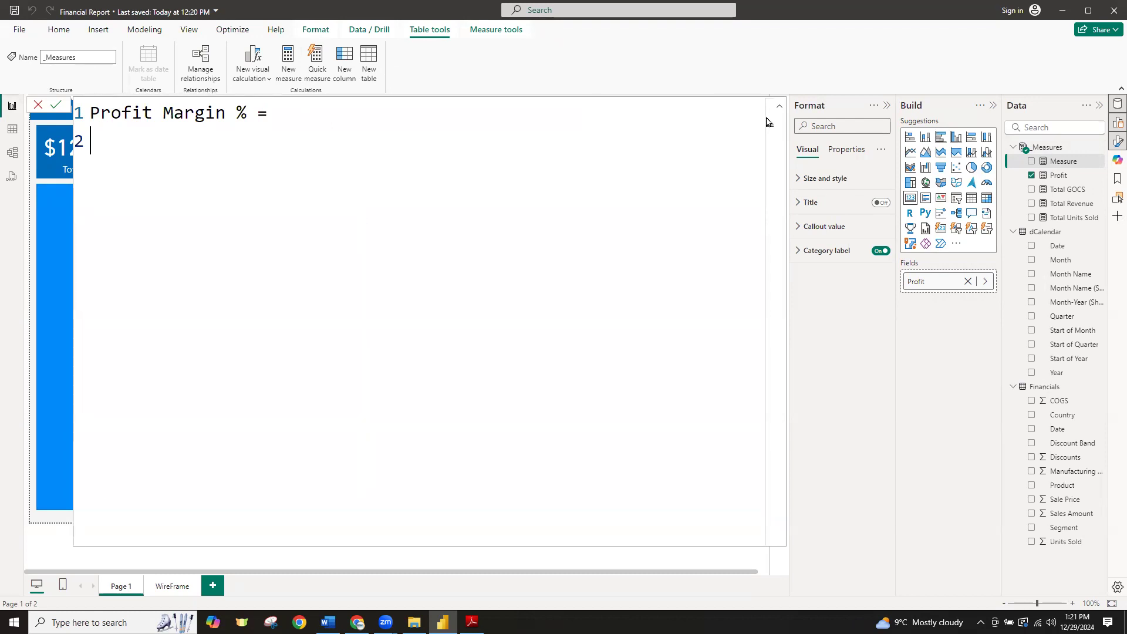
type("t")
key("BackSpace")
type("p")
key("BackSpace")
type("pro")
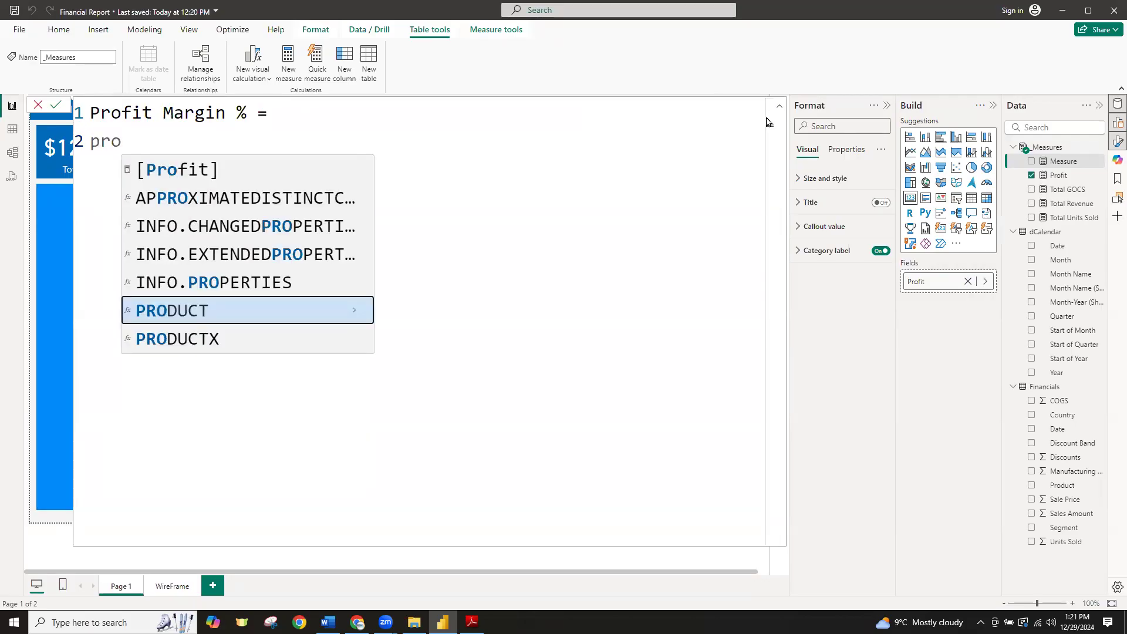
key("Up")
key("Up")
key("Up")
key("Up")
key("Up")
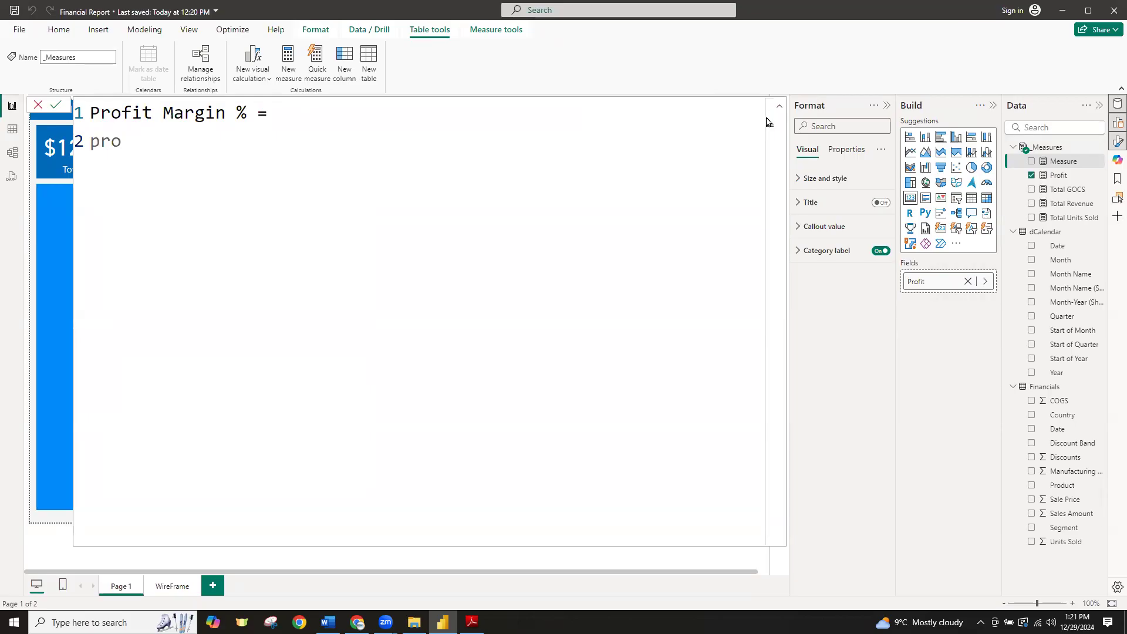
key("BackSpace")
left_click(216, 167)
type("/ total")
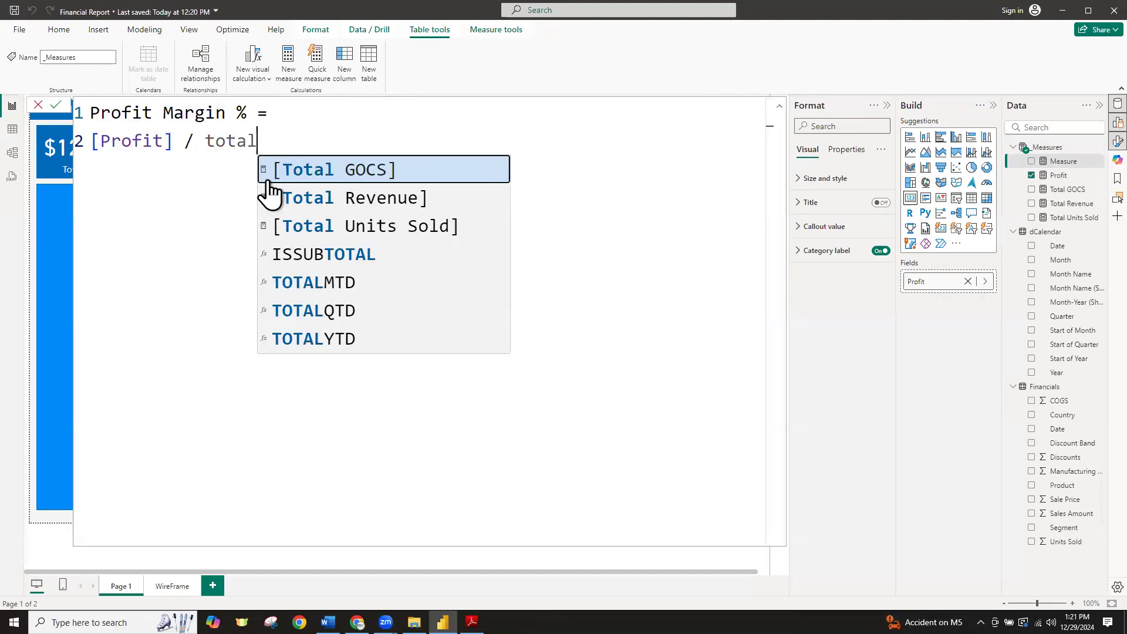
left_click(274, 194)
left_click(55, 105)
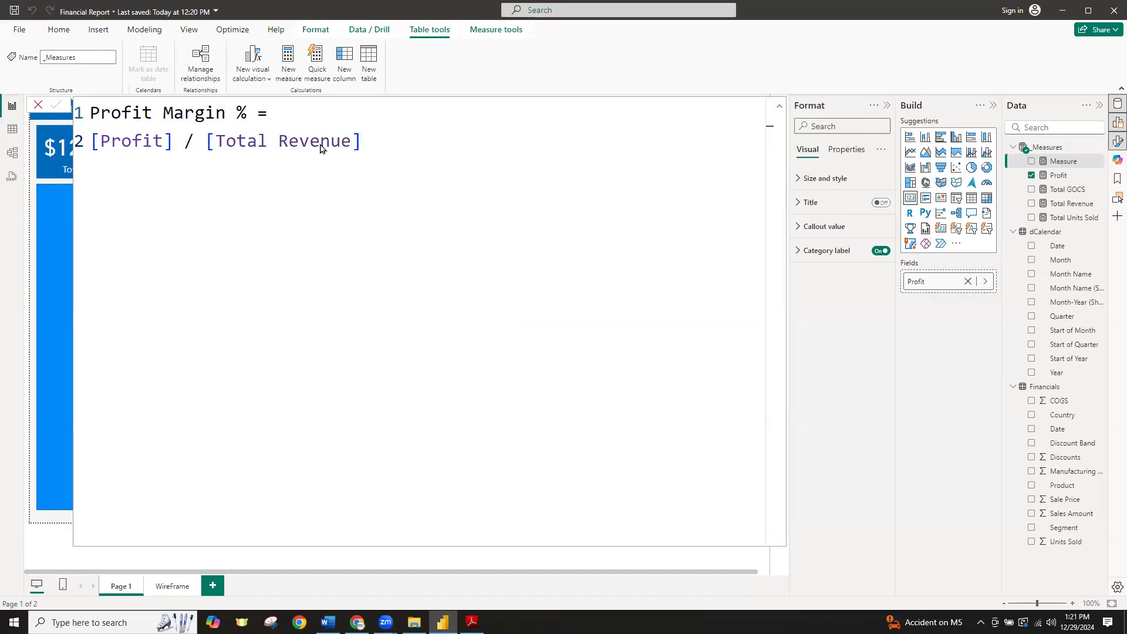
left_click(776, 108)
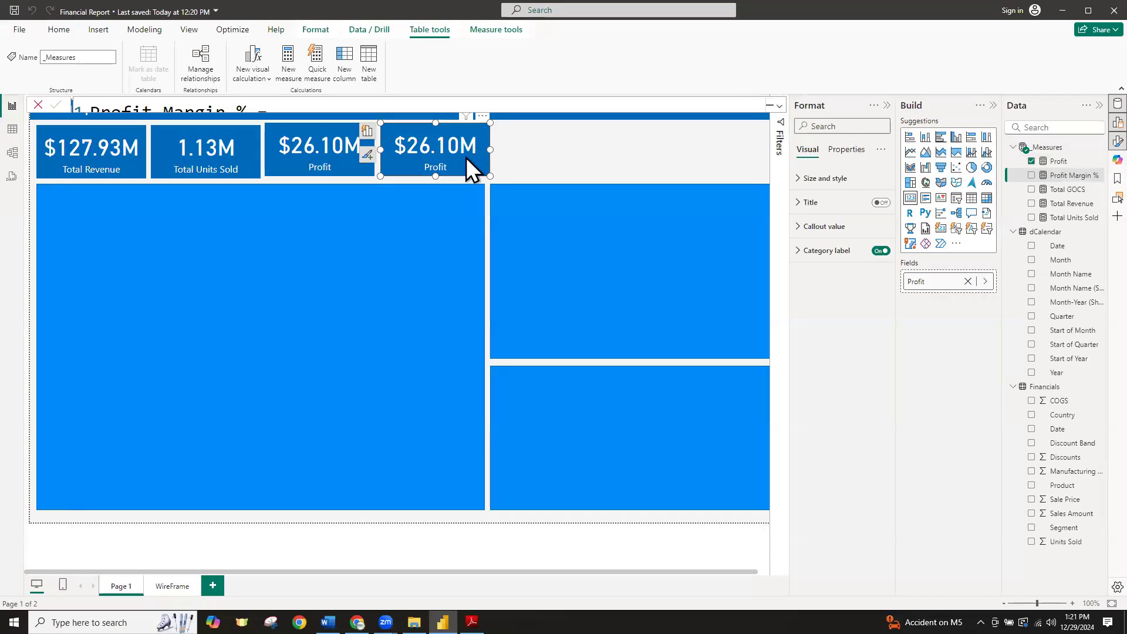
Swap the fourth card's Profit field for the Profit Margin % measure
left_click(967, 282)
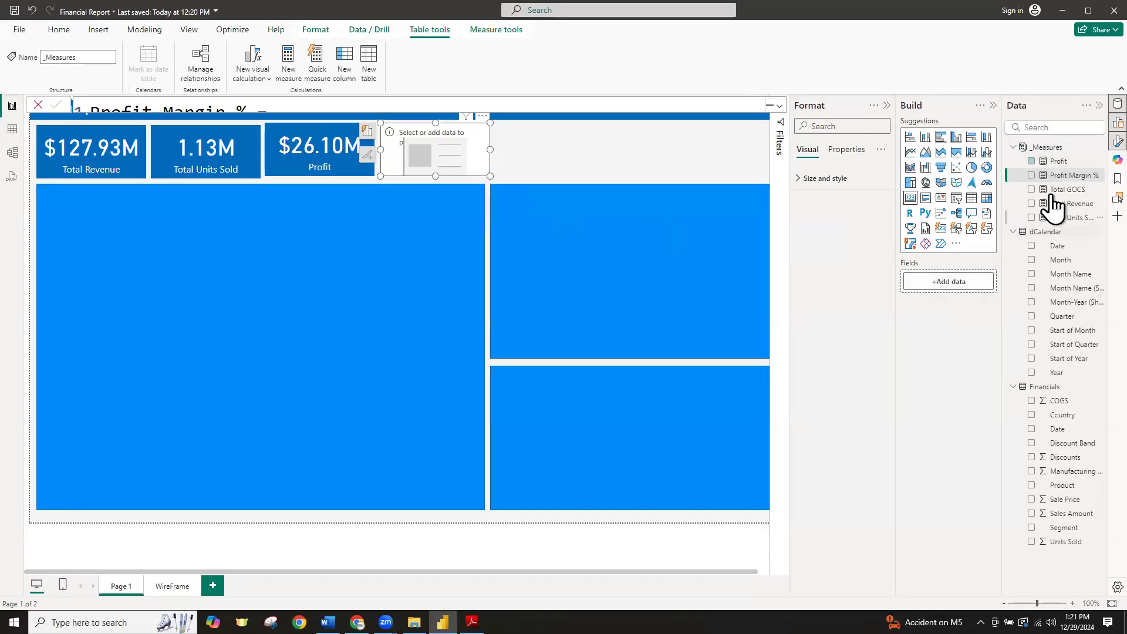
left_click_drag(1068, 177, 939, 283)
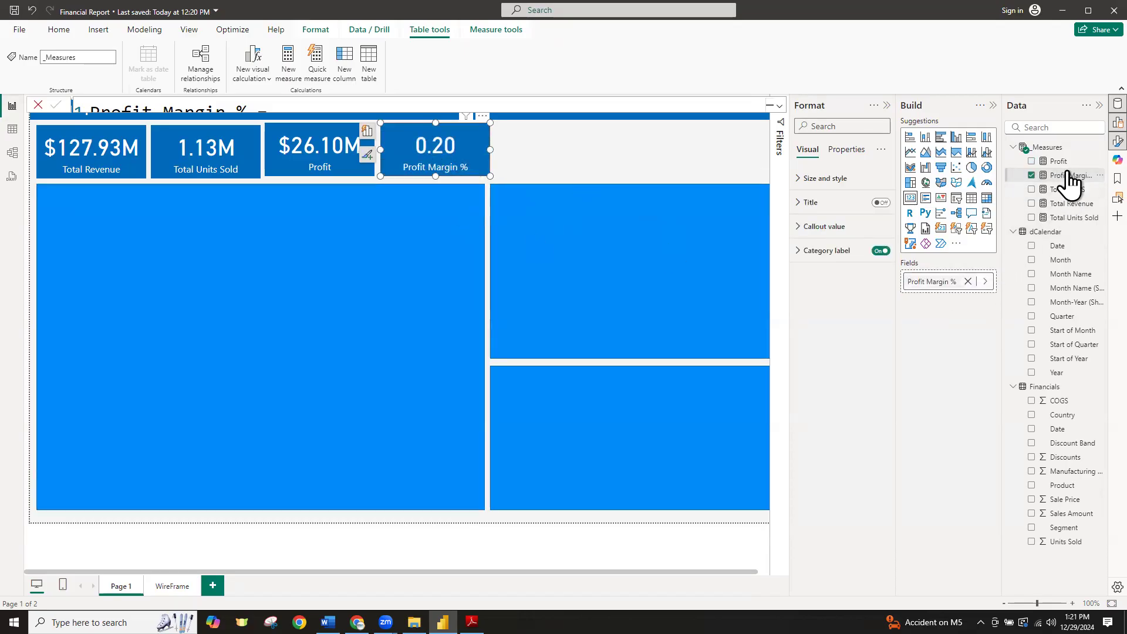
left_click(782, 108)
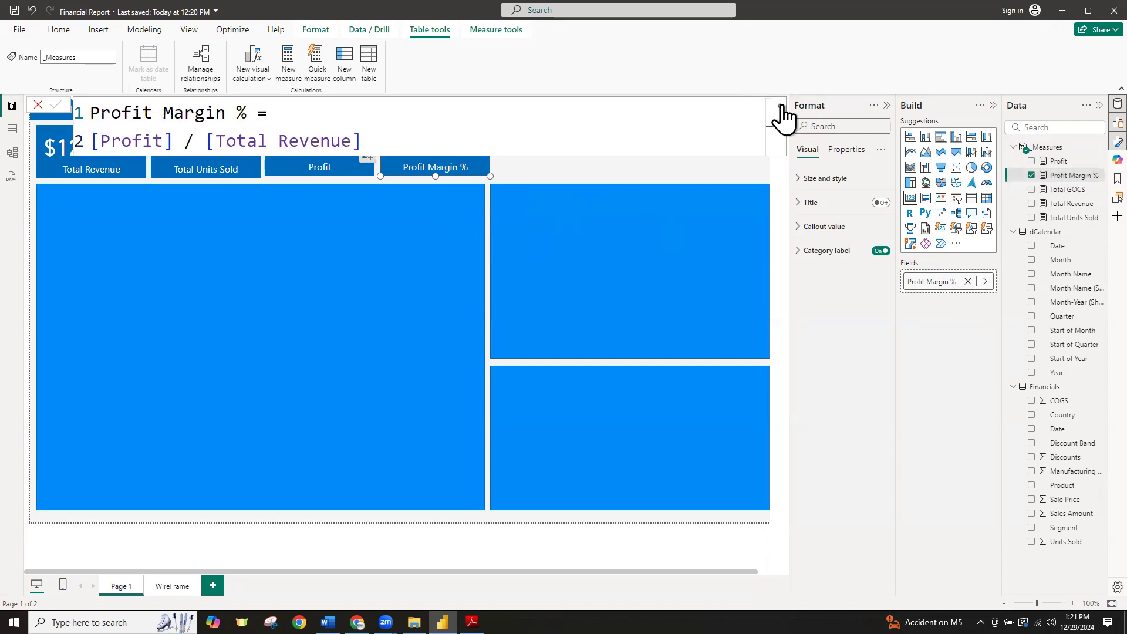
left_click(783, 109)
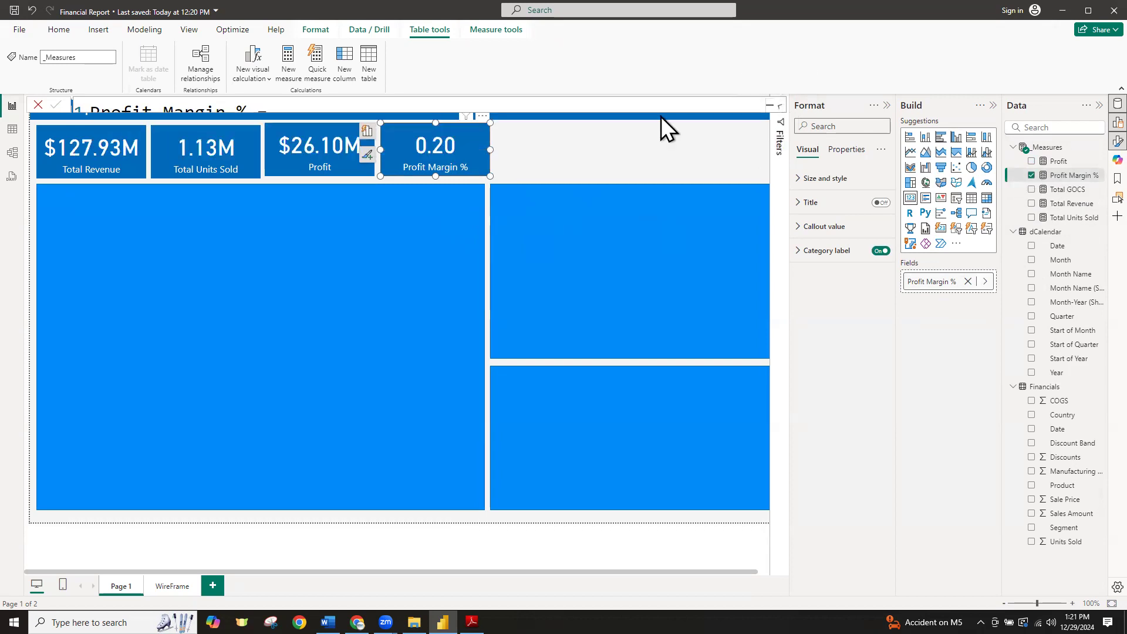
Reopen the Profit Margin % formula and replace its division expression with the start of a DIVIDE function
left_click(779, 107)
left_click(779, 108)
left_click(779, 108)
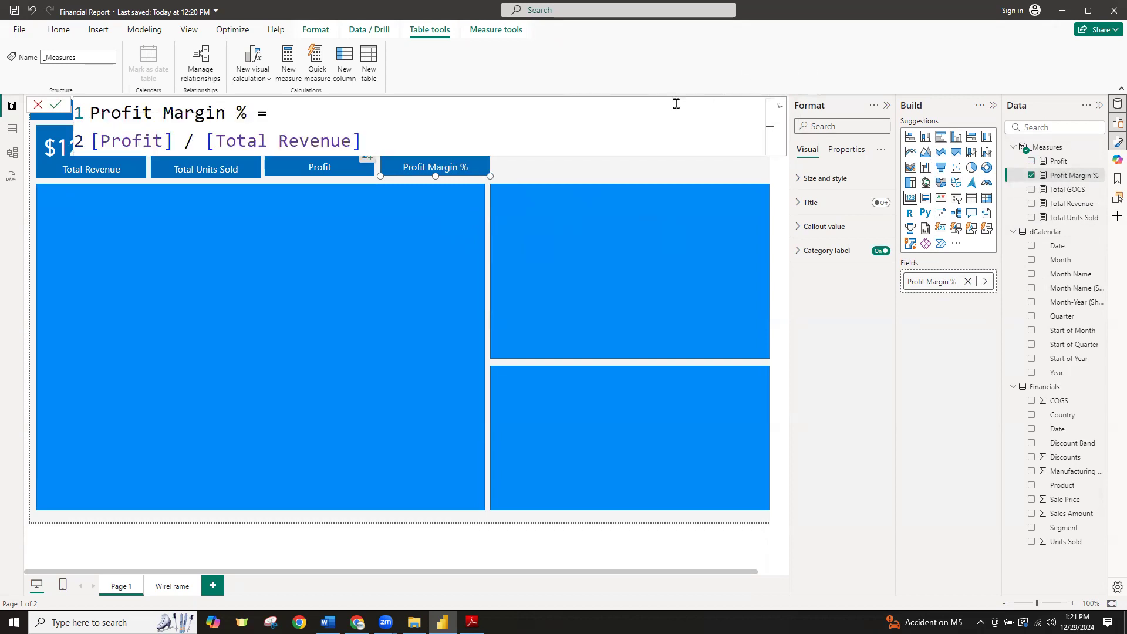
left_click(781, 109)
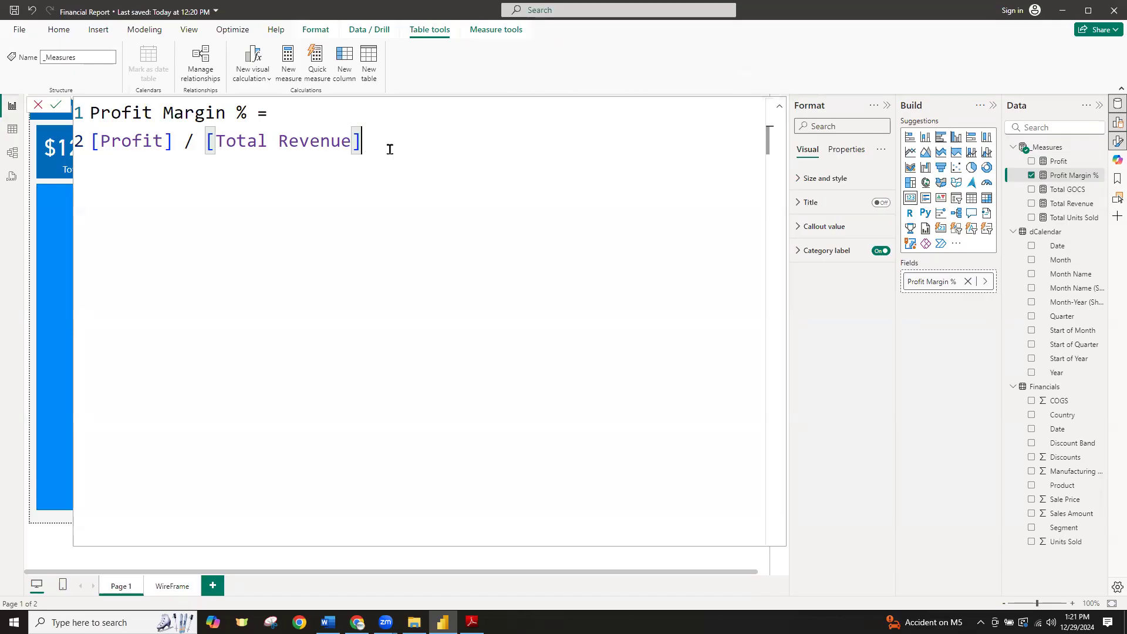
left_click_drag(395, 143, 61, 141)
left_click(217, 186)
left_click_drag(414, 144, 59, 186)
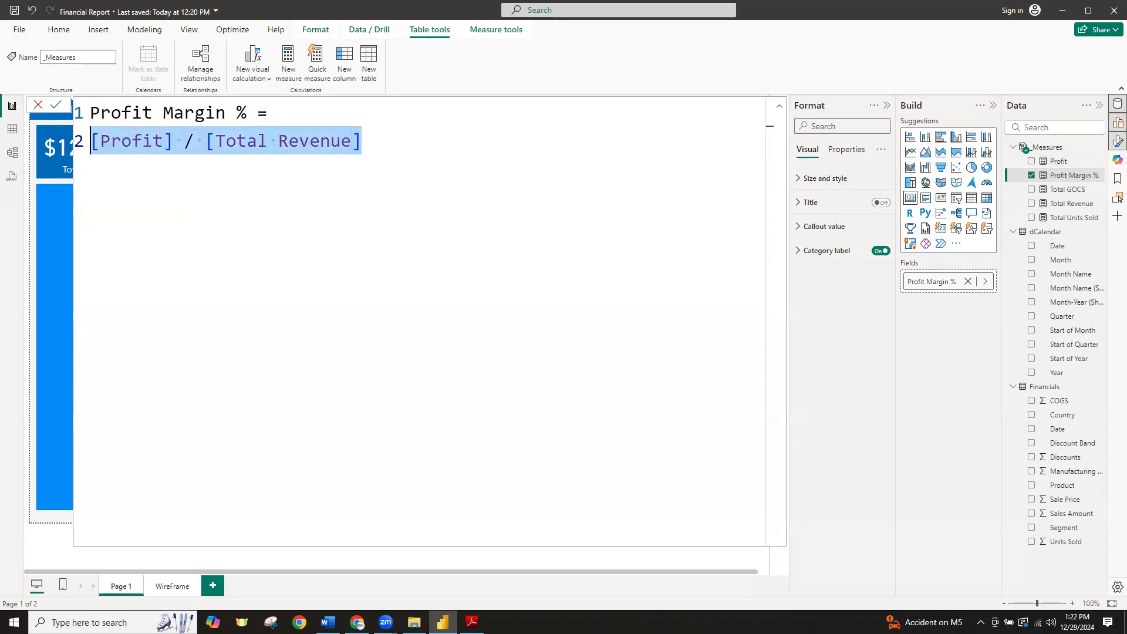
type("divi")
key("Tab")
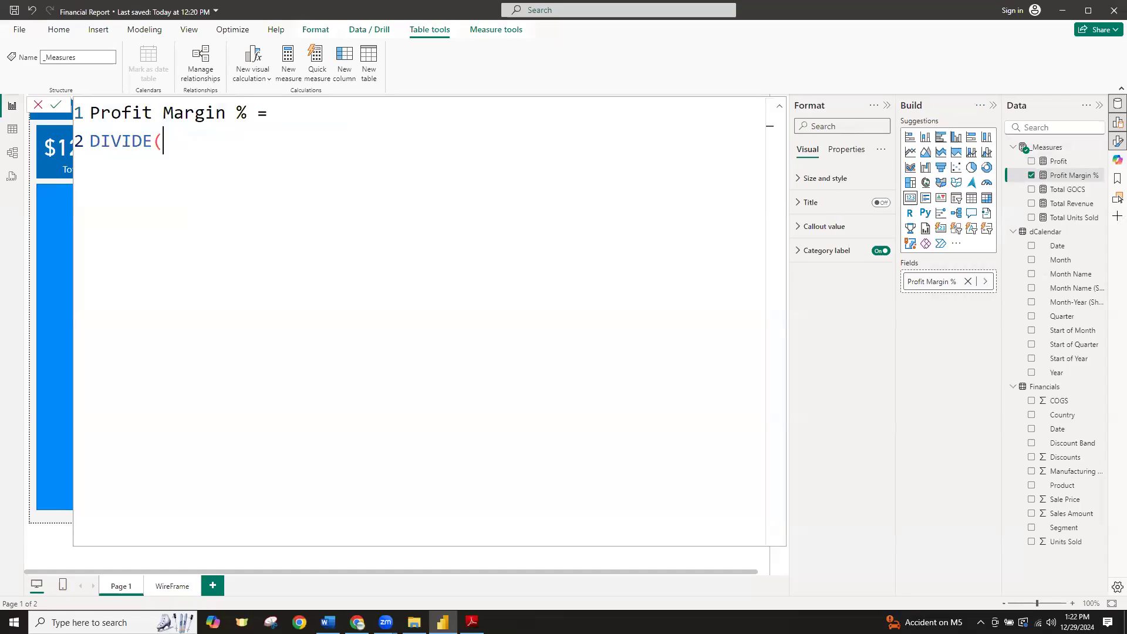
type(")")
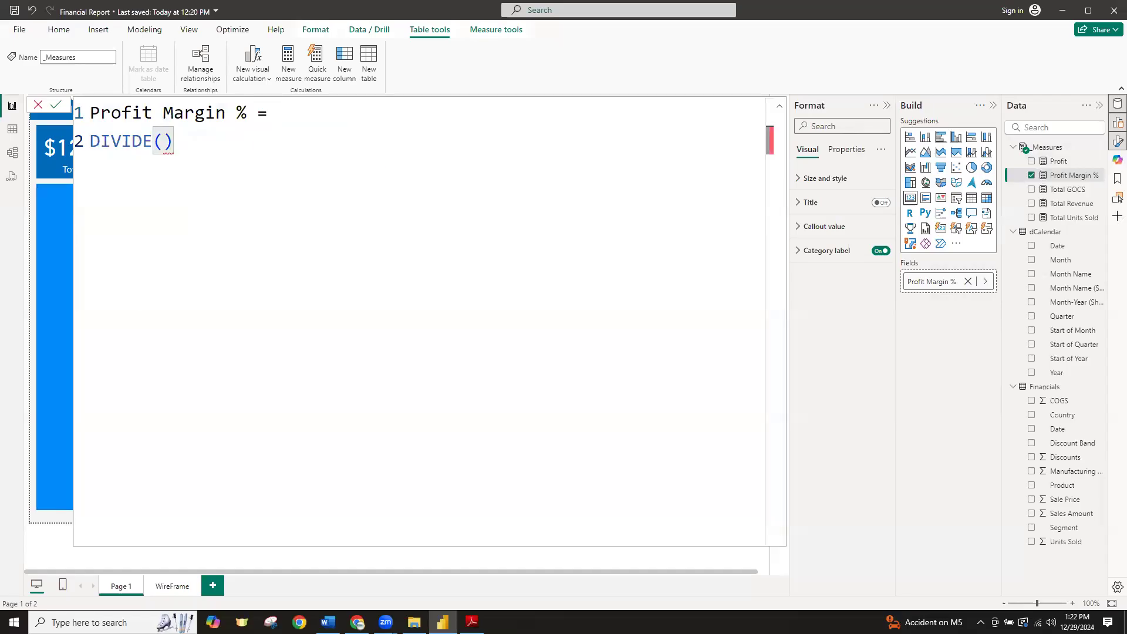
key("BackSpace")
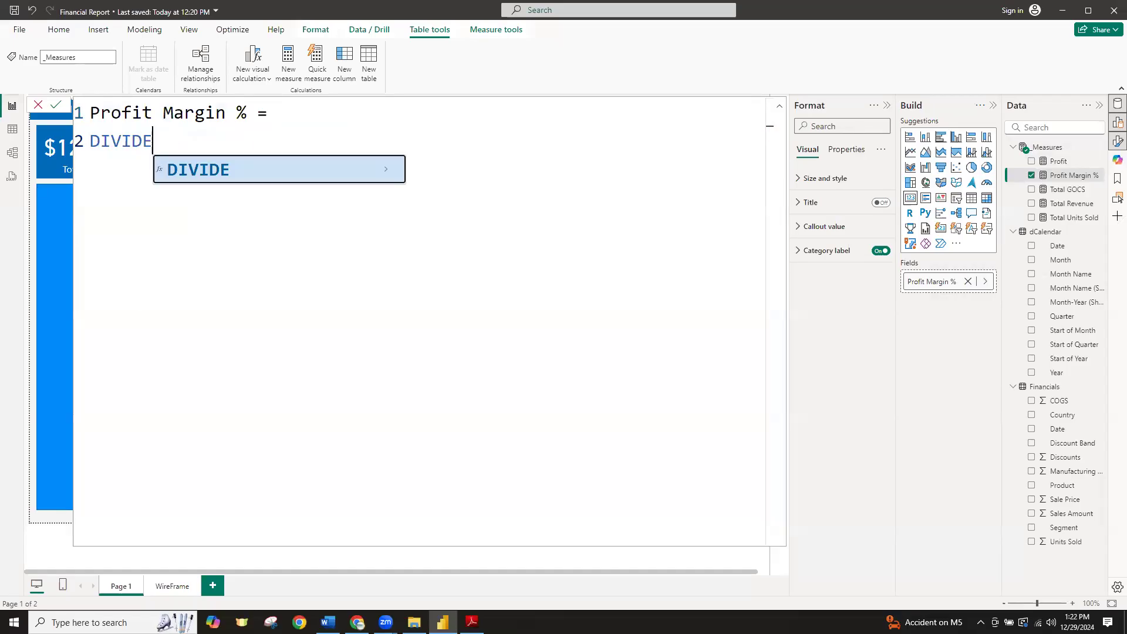
key("Tab")
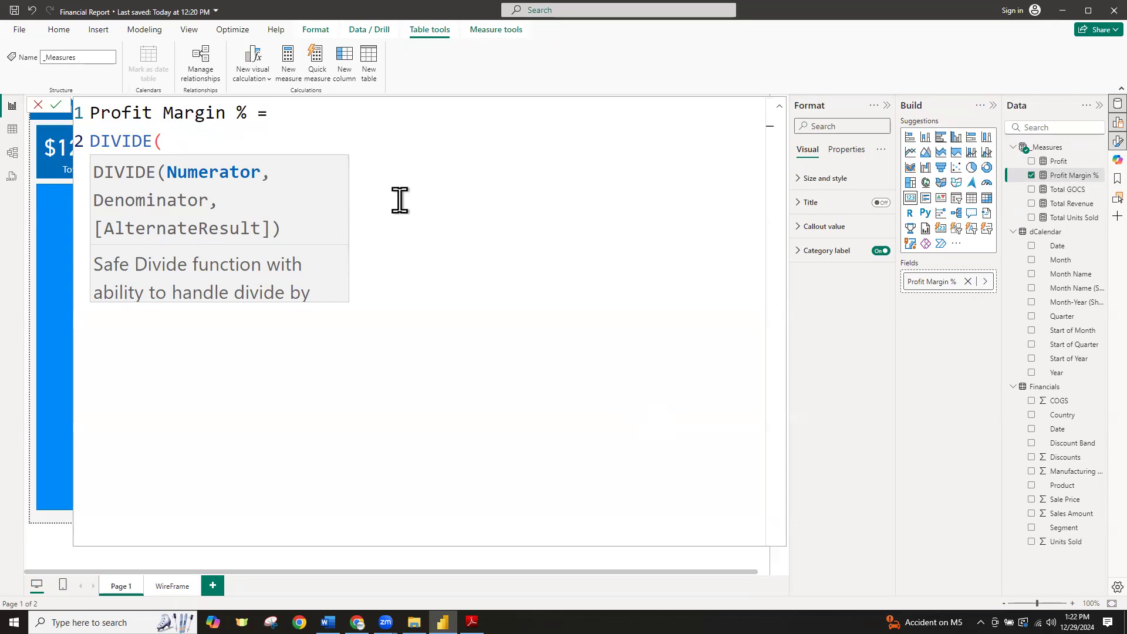
Supply [Profit] as the numerator and [Total Revenue] as the denominator on a new line of the DIVIDE function
key("shift+Return")
type("pro")
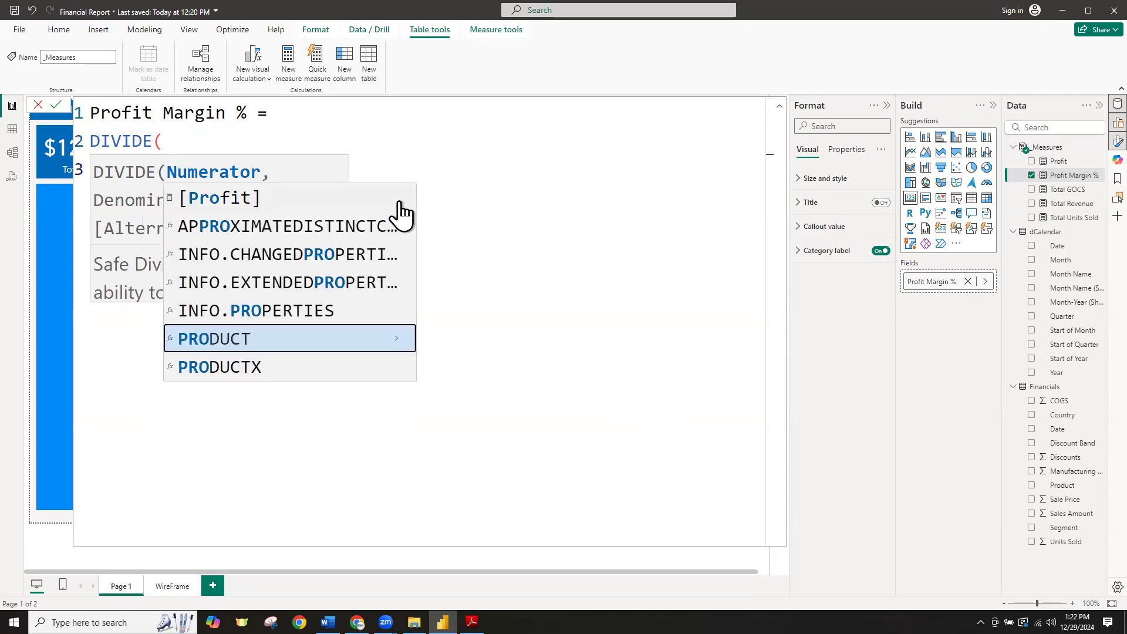
key("Up")
key("Up")
key("Up")
key("Up")
key("Up")
key("Tab")
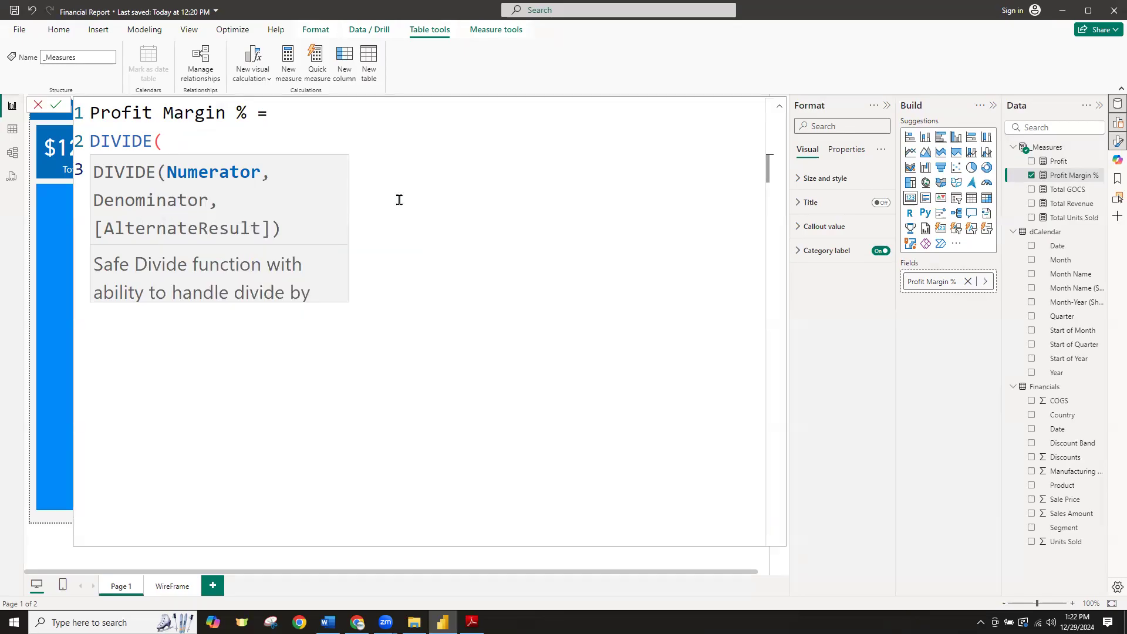
type(",")
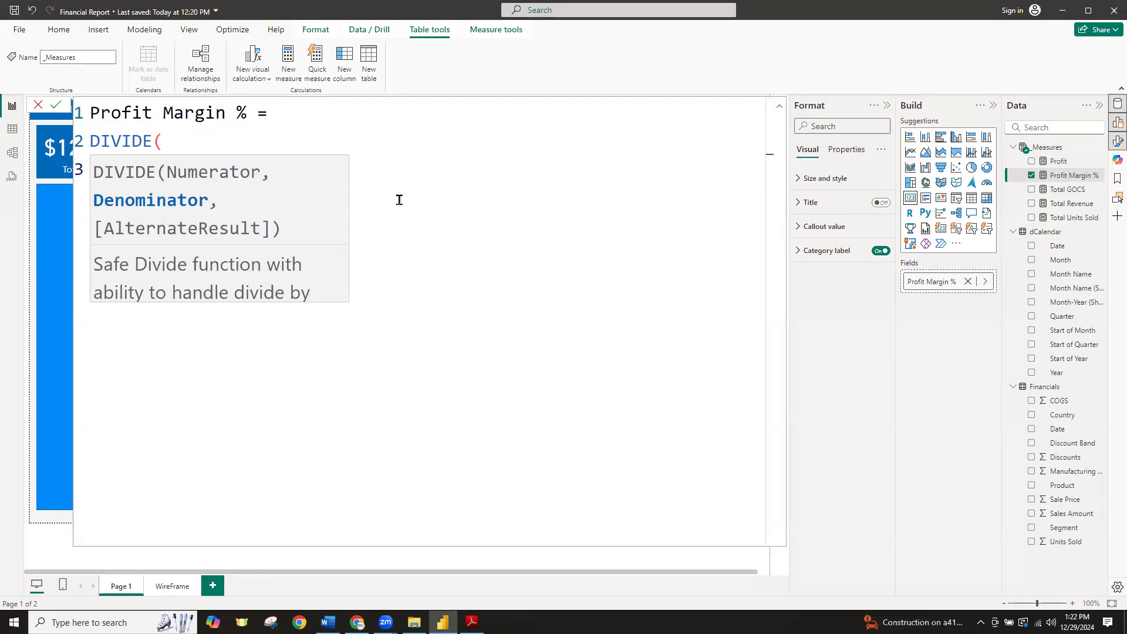
type("total")
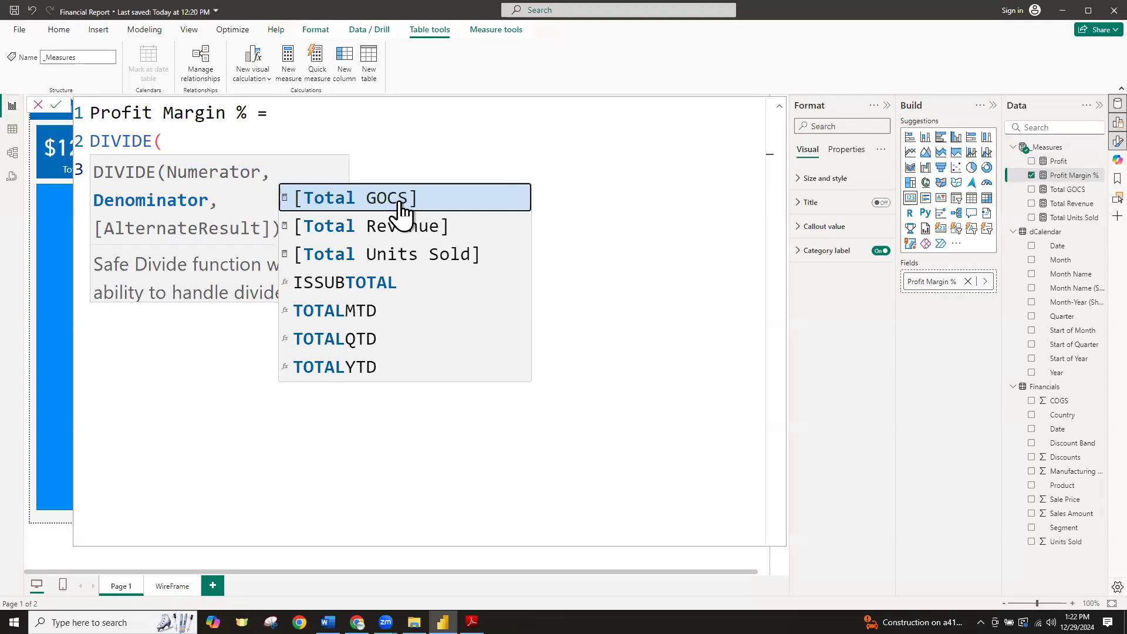
left_click(399, 228)
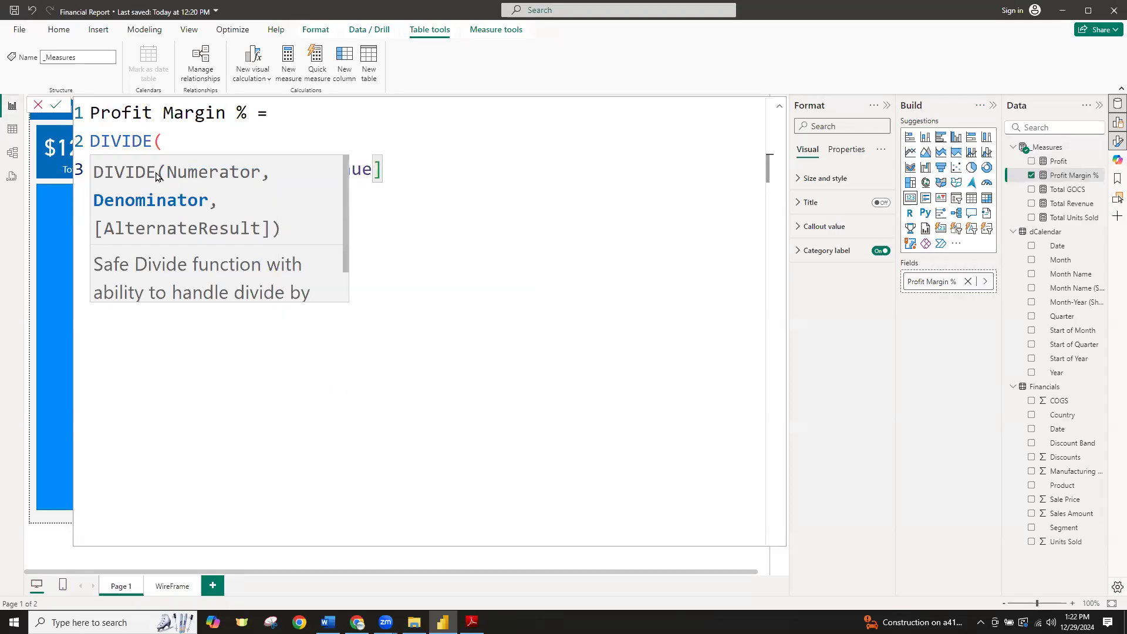
left_click(197, 139)
left_click(385, 169)
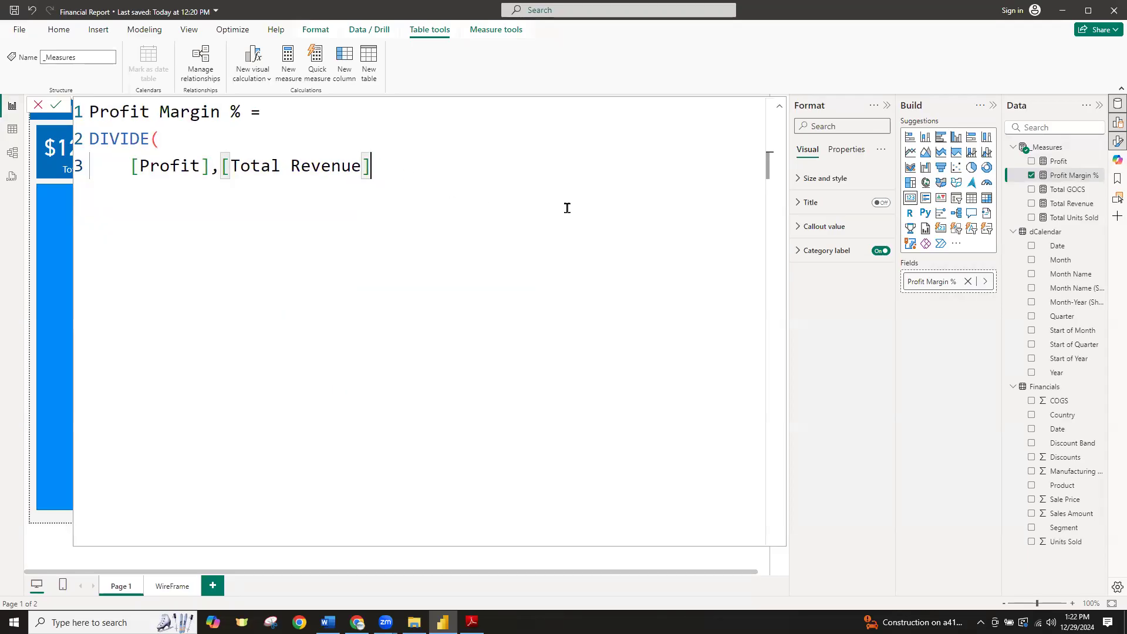
Add BLANK() as the alternate result argument of the DIVIDE function and highlight it
type(",")
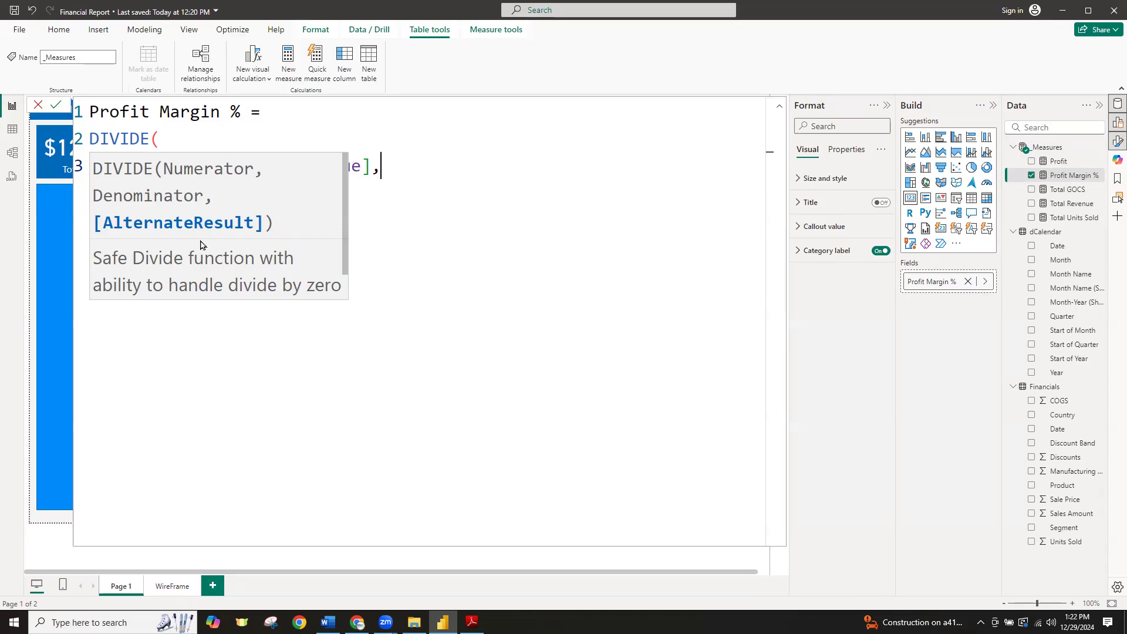
type("\"\"")
key("BackSpace")
type("00")
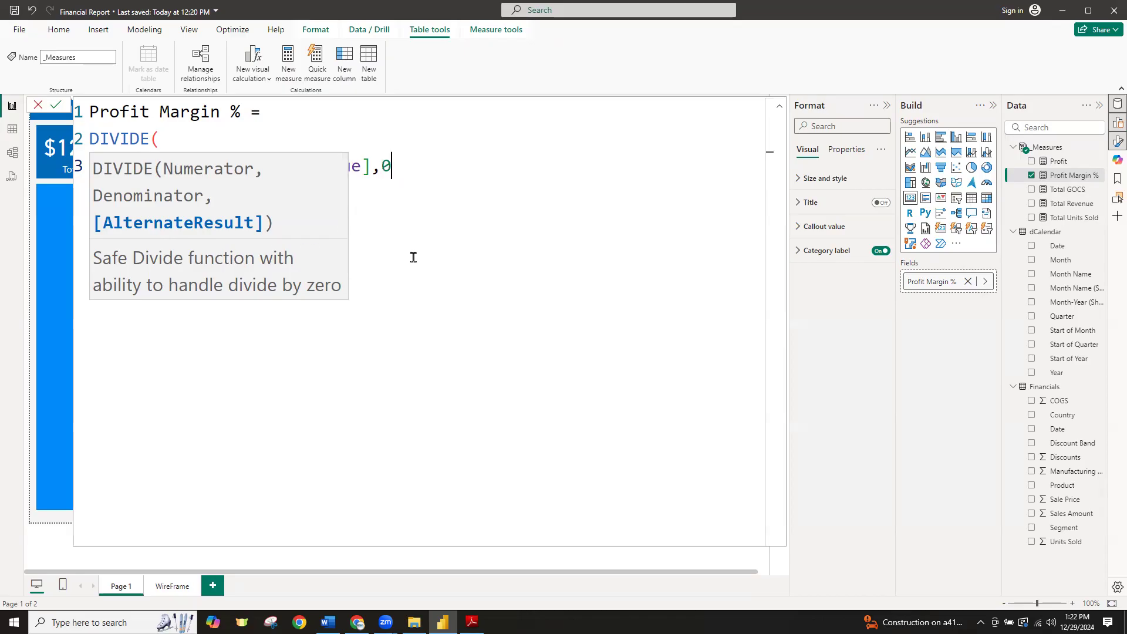
key("BackSpace")
key("BackSpace")
type("bal")
key("BackSpace")
key("BackSpace")
type("l")
key("Tab")
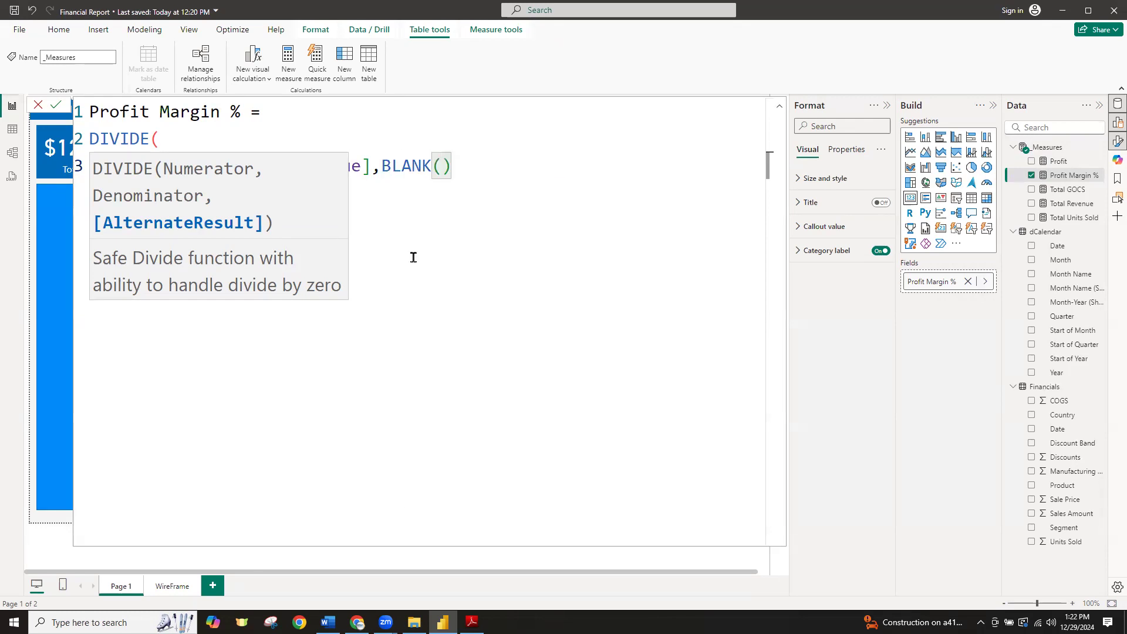
left_click_drag(453, 166, 382, 166)
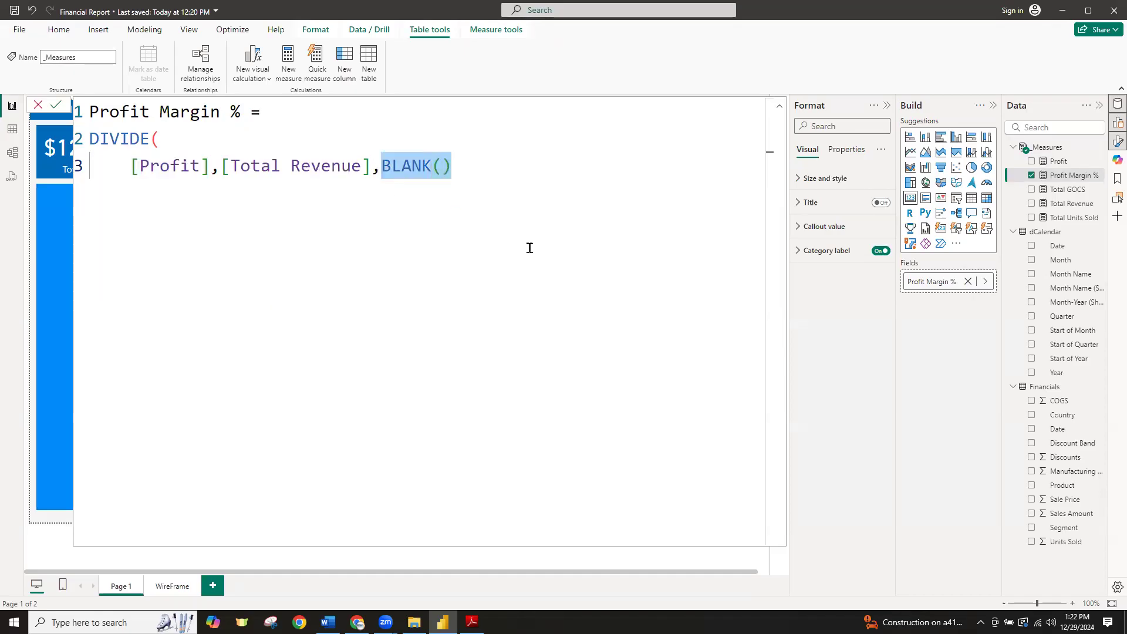
Remove the BLANK() alternate result from the DIVIDE function and add its closing parenthesis on a new line
key("BackSpace")
key("BackSpace")
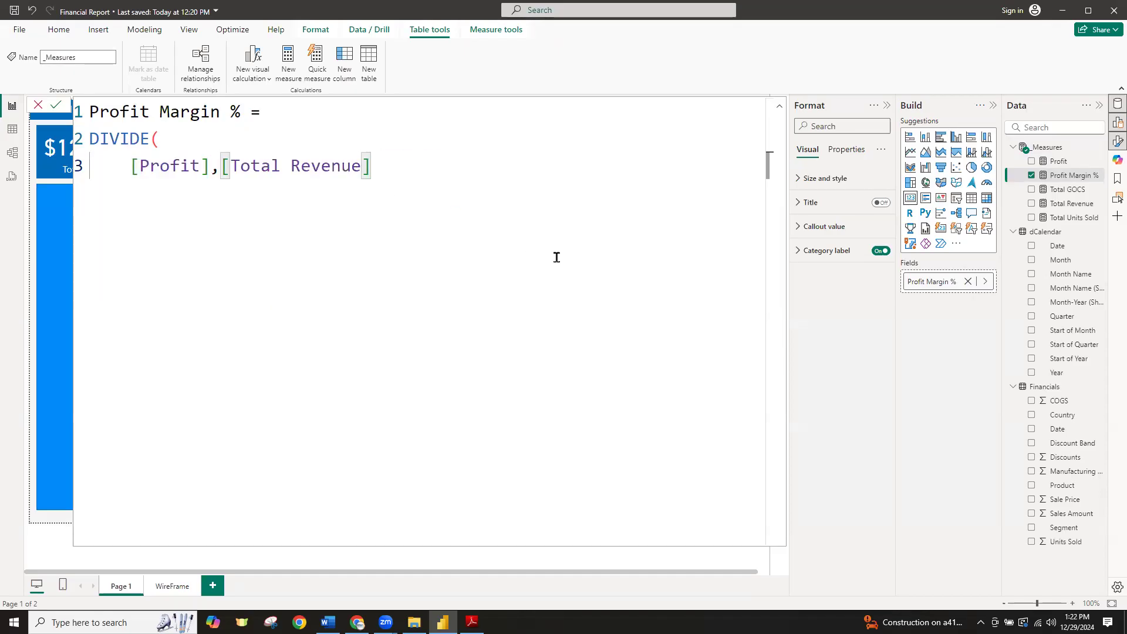
key("Return")
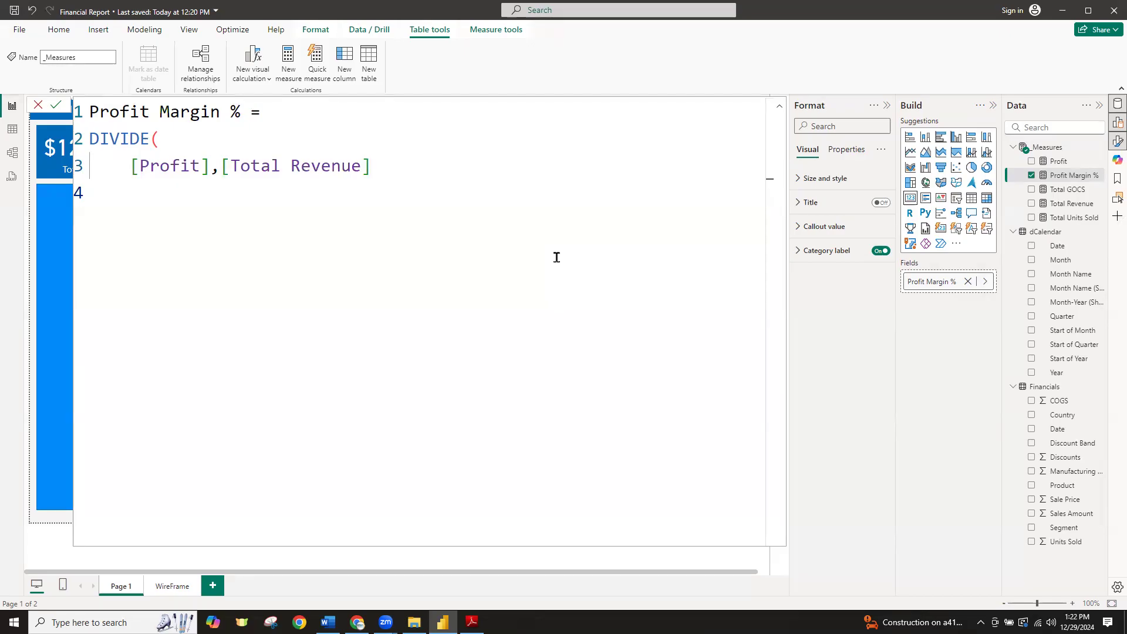
type(")")
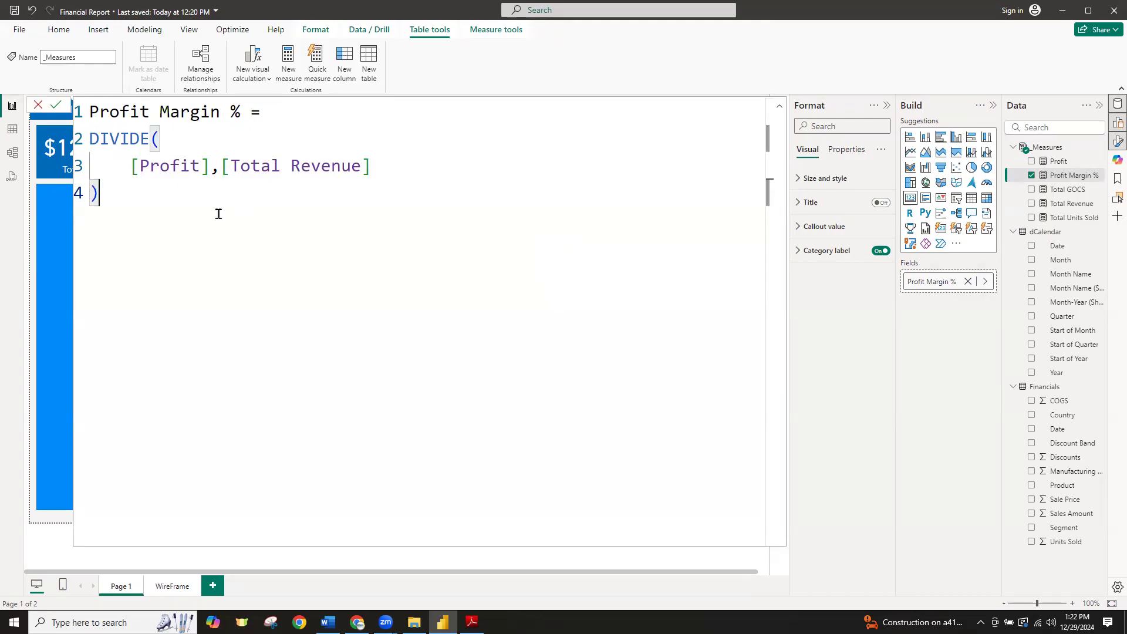
Commit the Profit Margin % formula and collapse the formula editor to a single line
left_click_drag(90, 112, 201, 111)
double_click(265, 114)
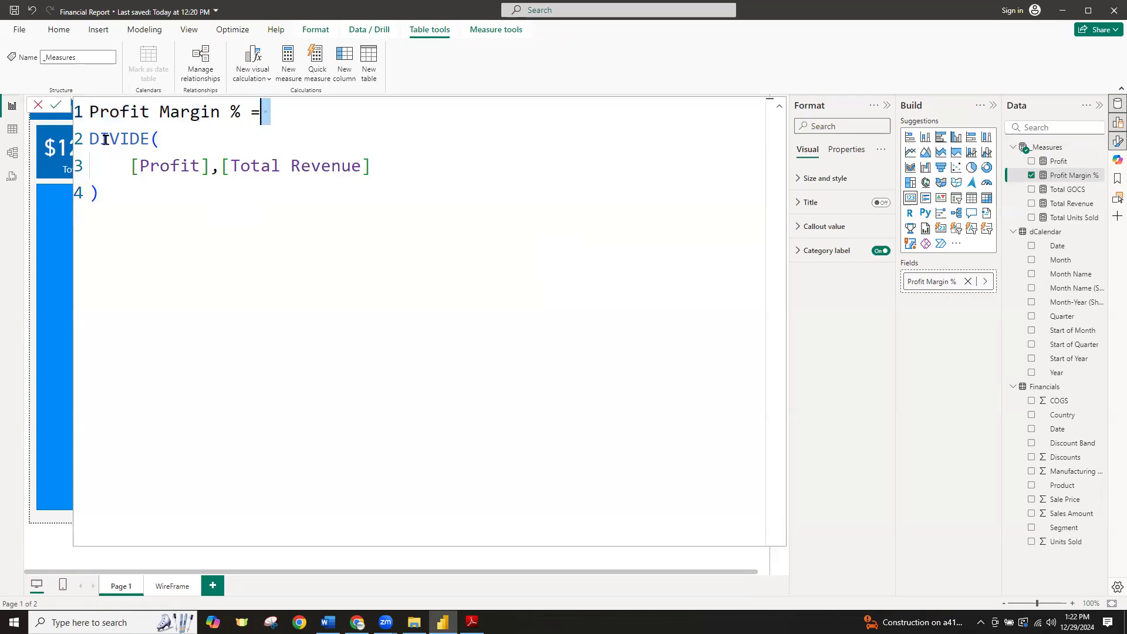
left_click_drag(130, 165, 371, 165)
left_click(125, 194)
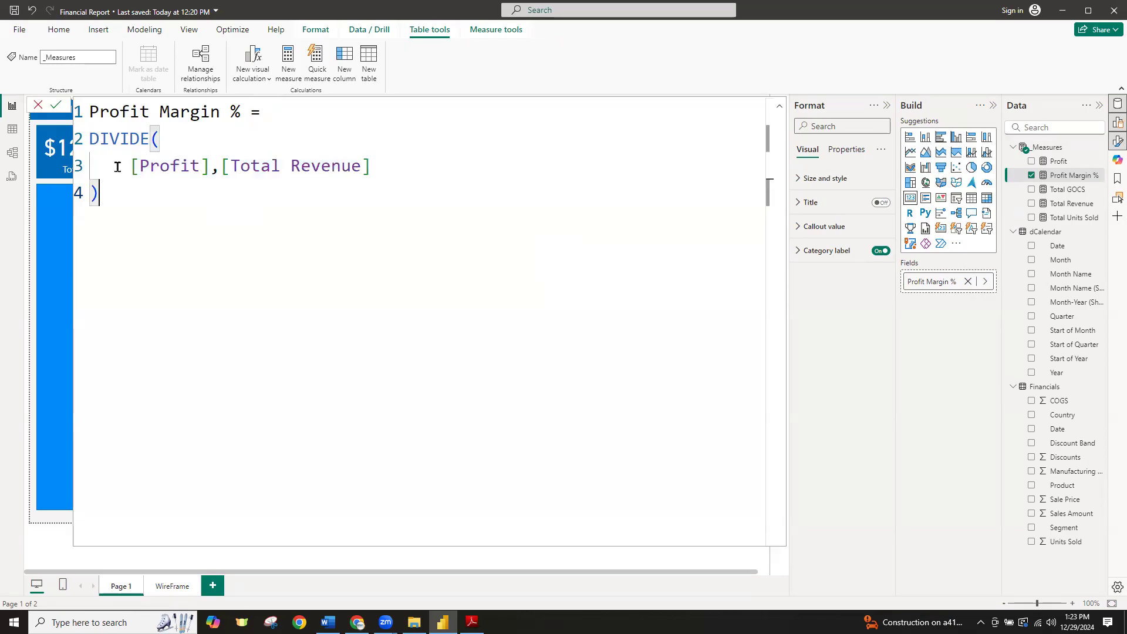
left_click(56, 106)
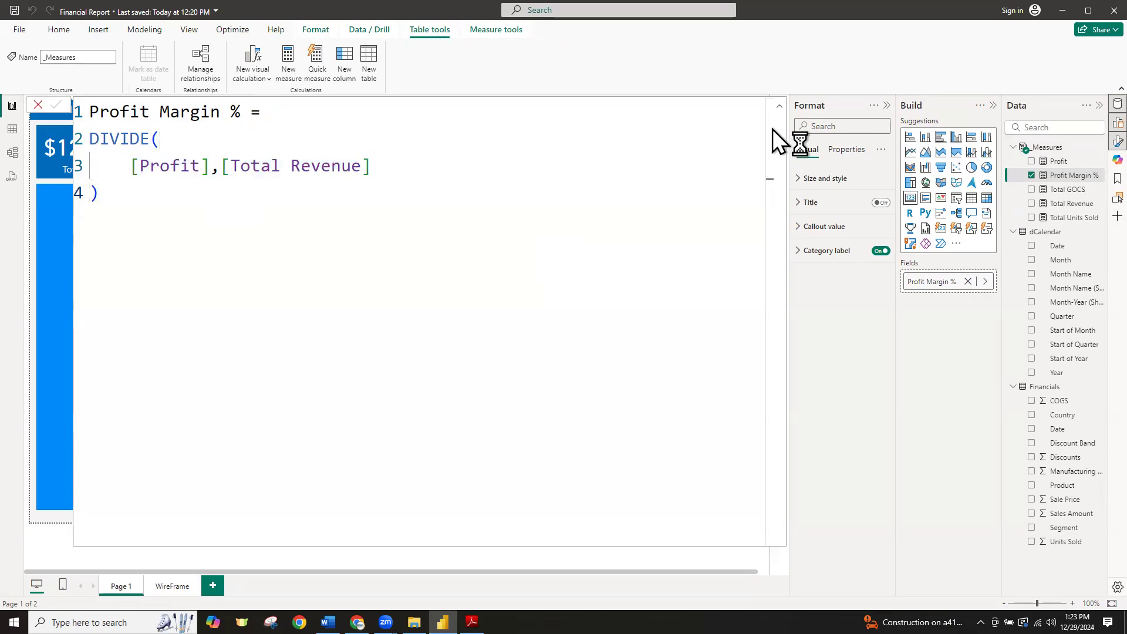
left_click(780, 108)
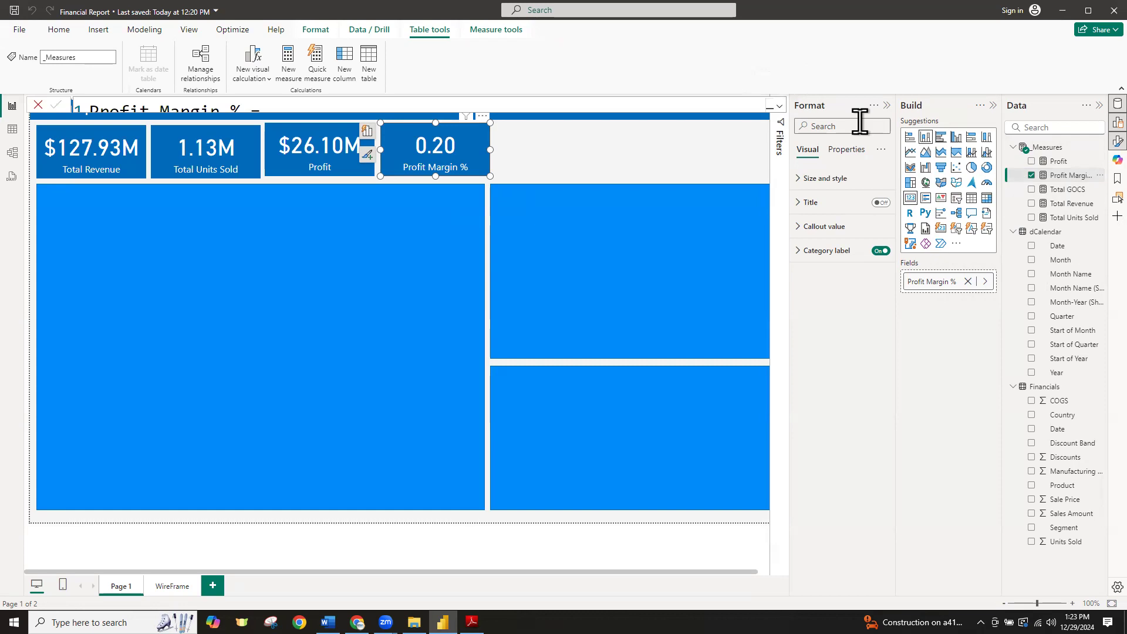
left_click(780, 107)
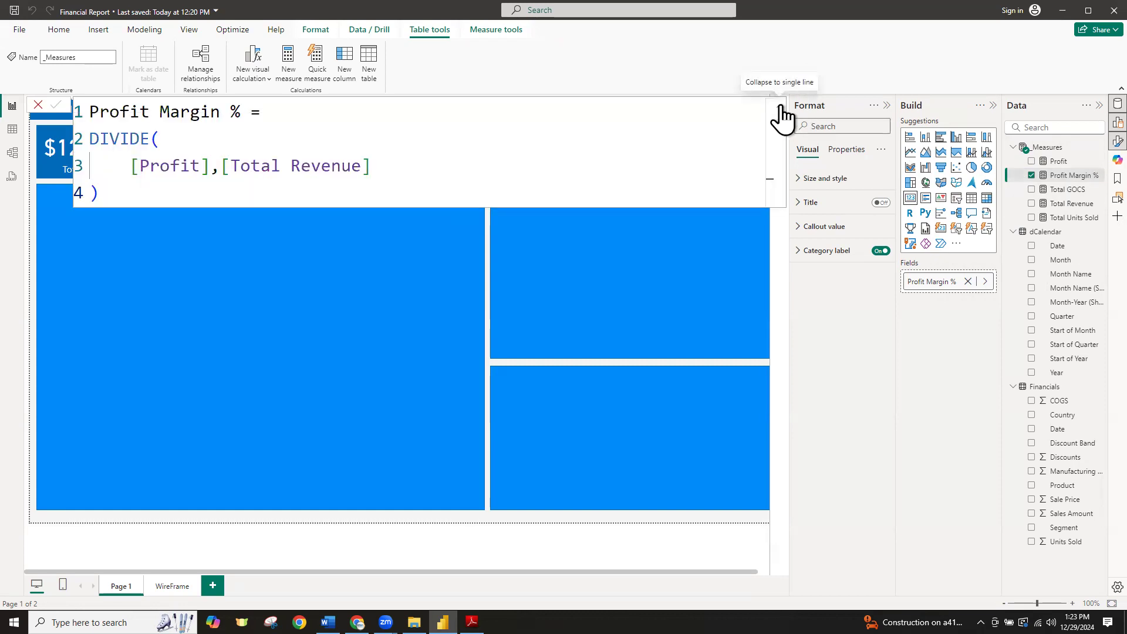
left_click(781, 108)
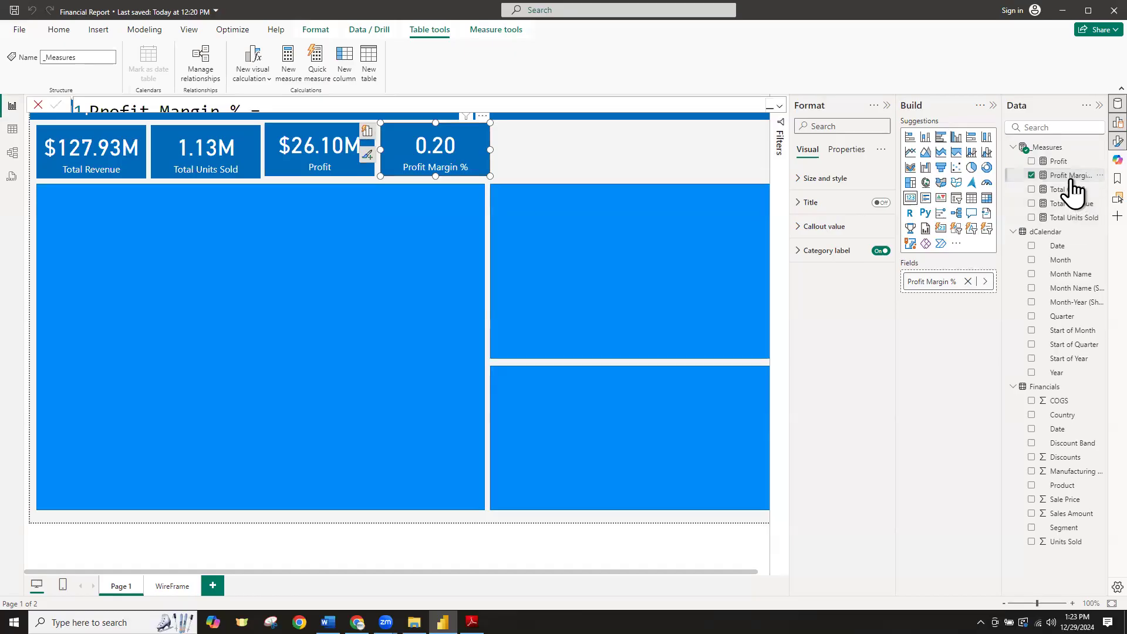
Format the Profit Margin % measure as a percentage
left_click(498, 32)
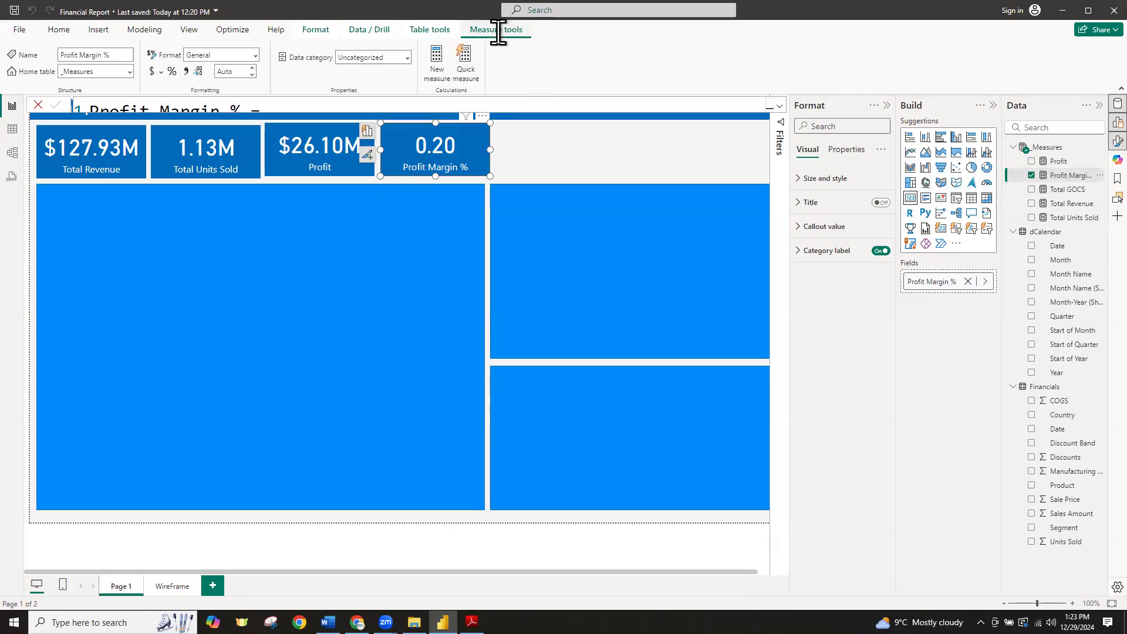
left_click(152, 72)
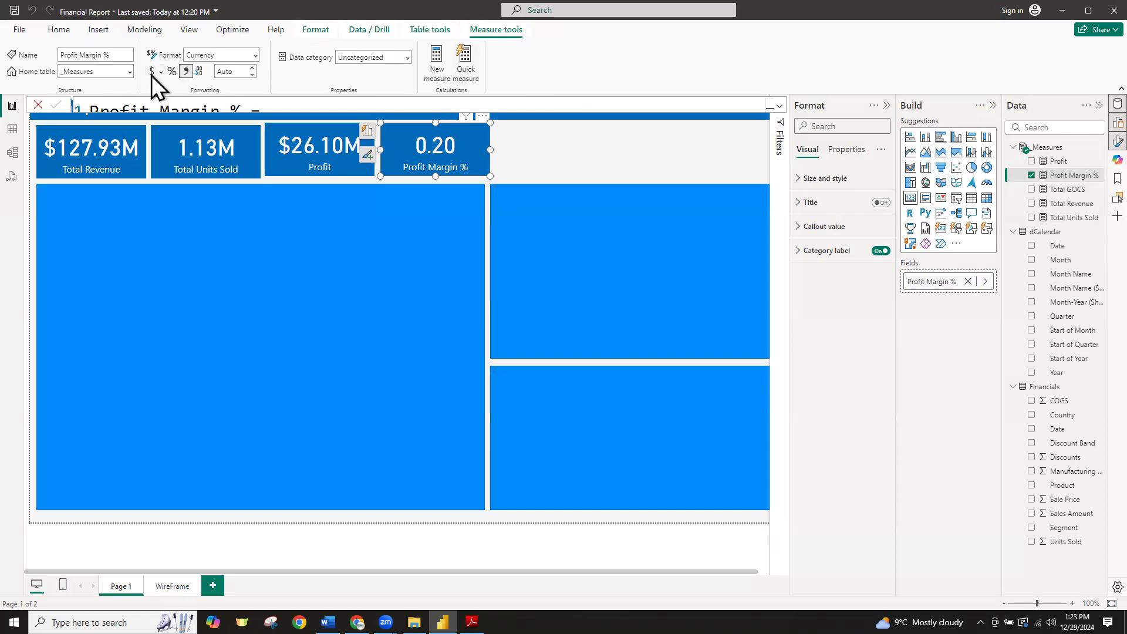
left_click(188, 74)
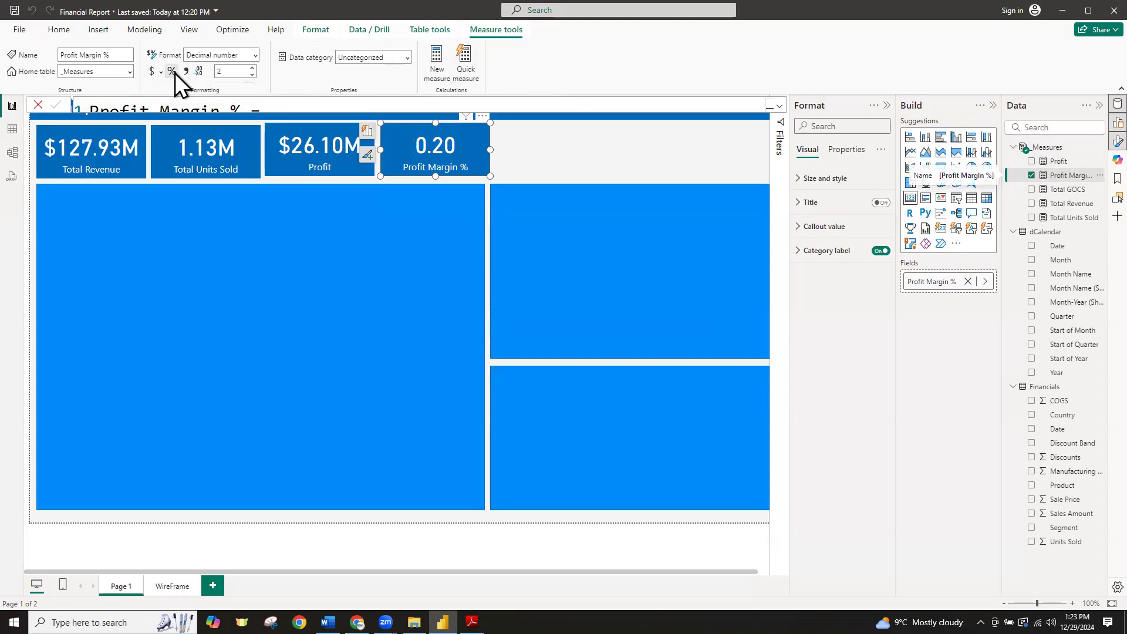
left_click(174, 72)
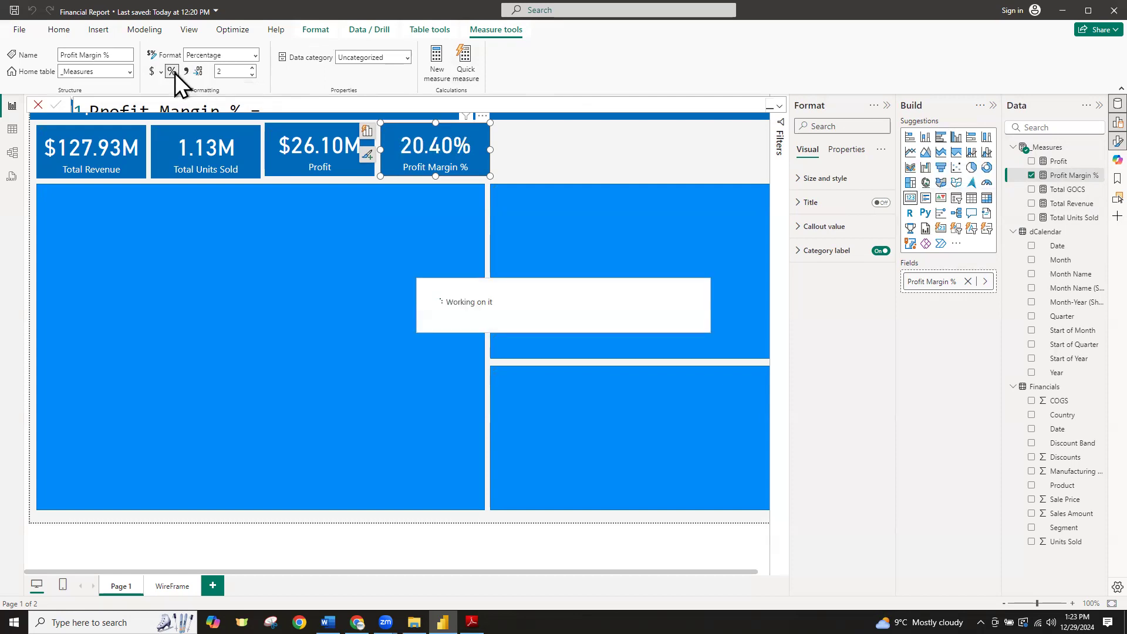
Set the Profit Margin % measure to one decimal place and deselect it
left_click(226, 71)
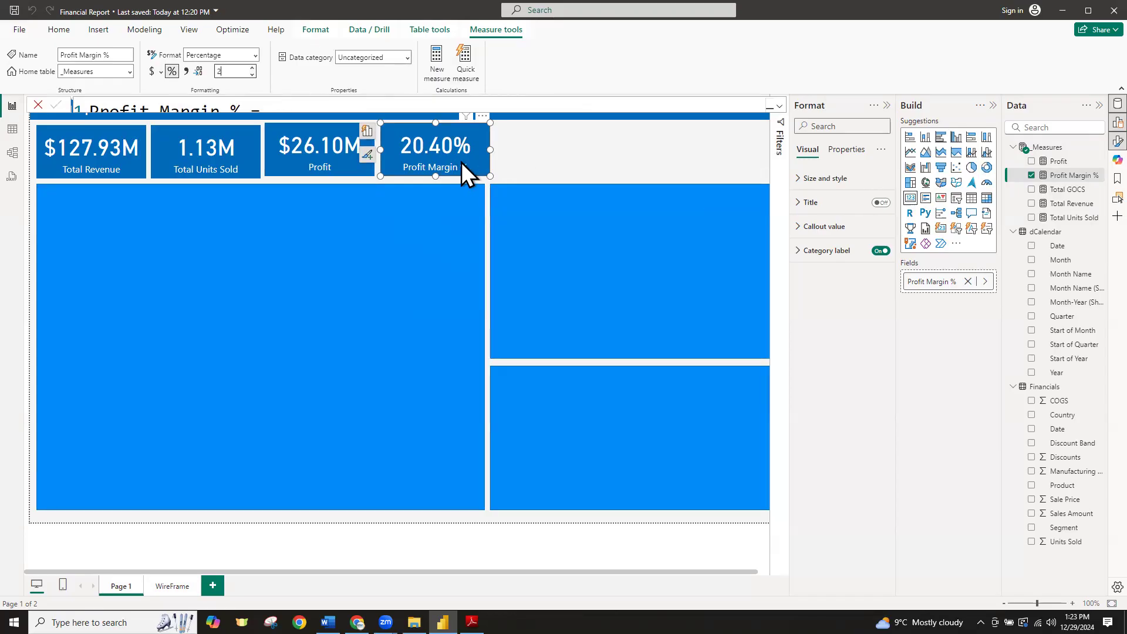
left_click(254, 96)
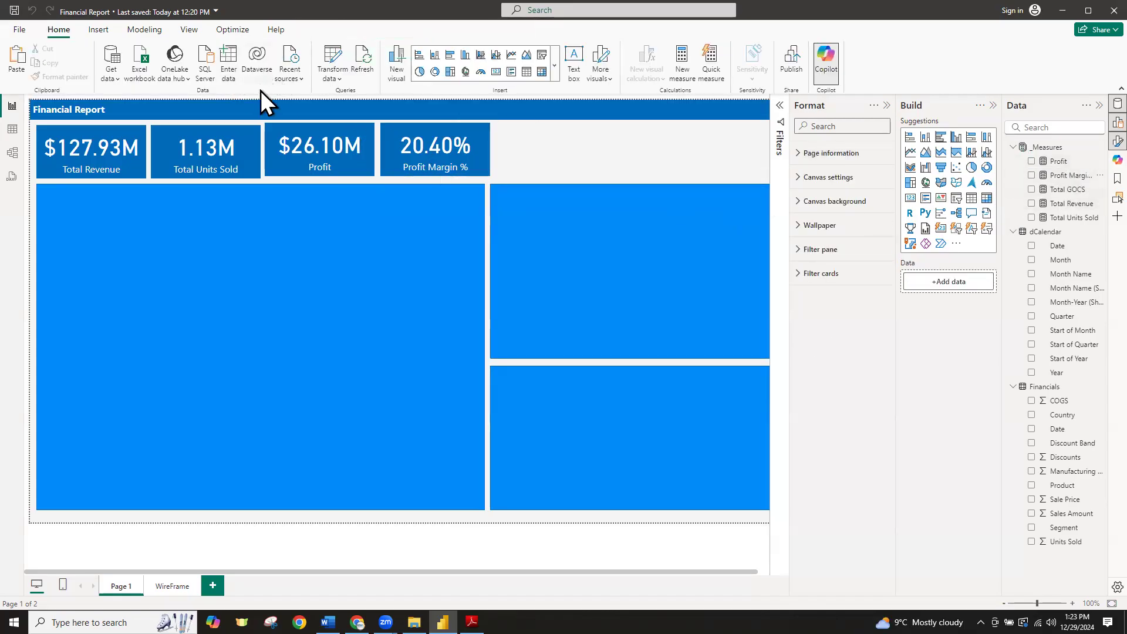
left_click(1067, 176)
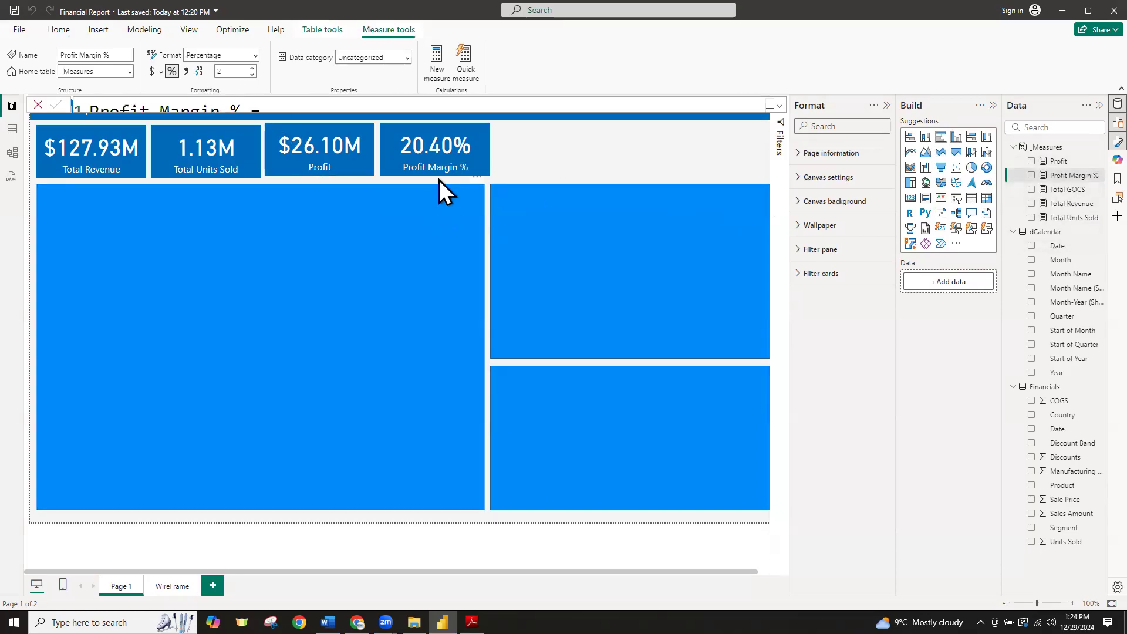
left_click(230, 70)
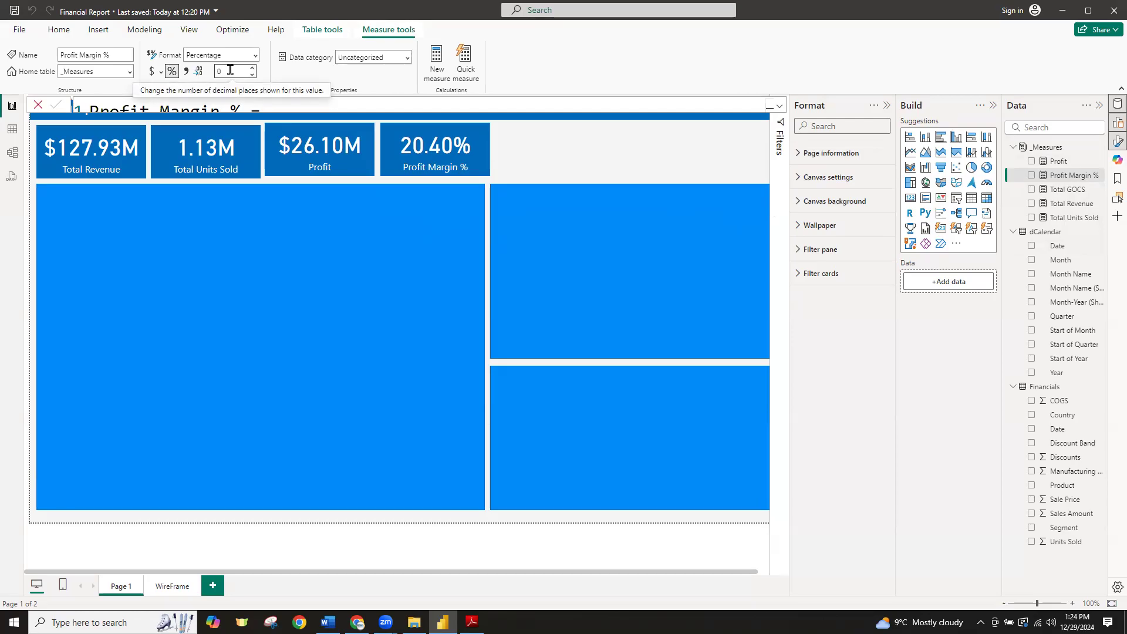
key("BackSpace")
type("2")
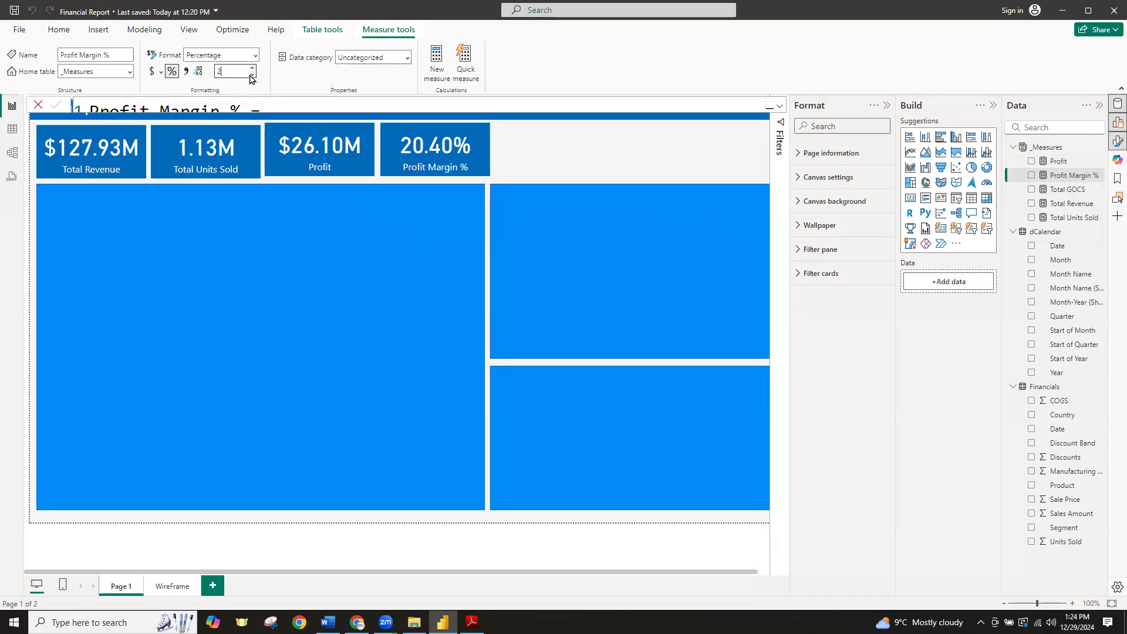
left_click(251, 76)
left_click(252, 76)
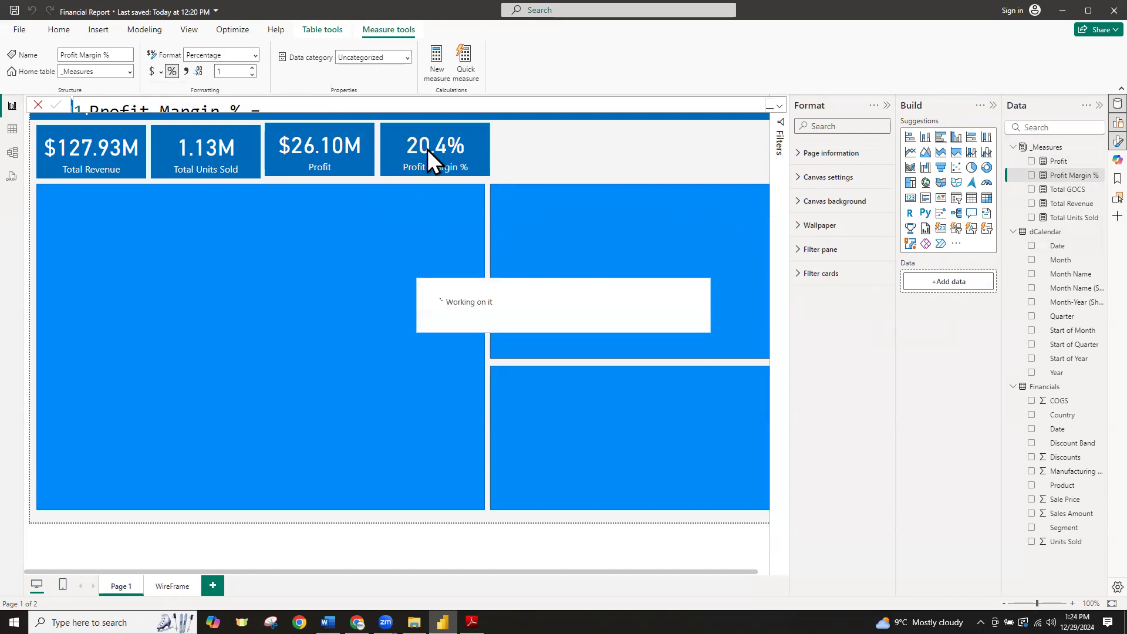
left_click(579, 156)
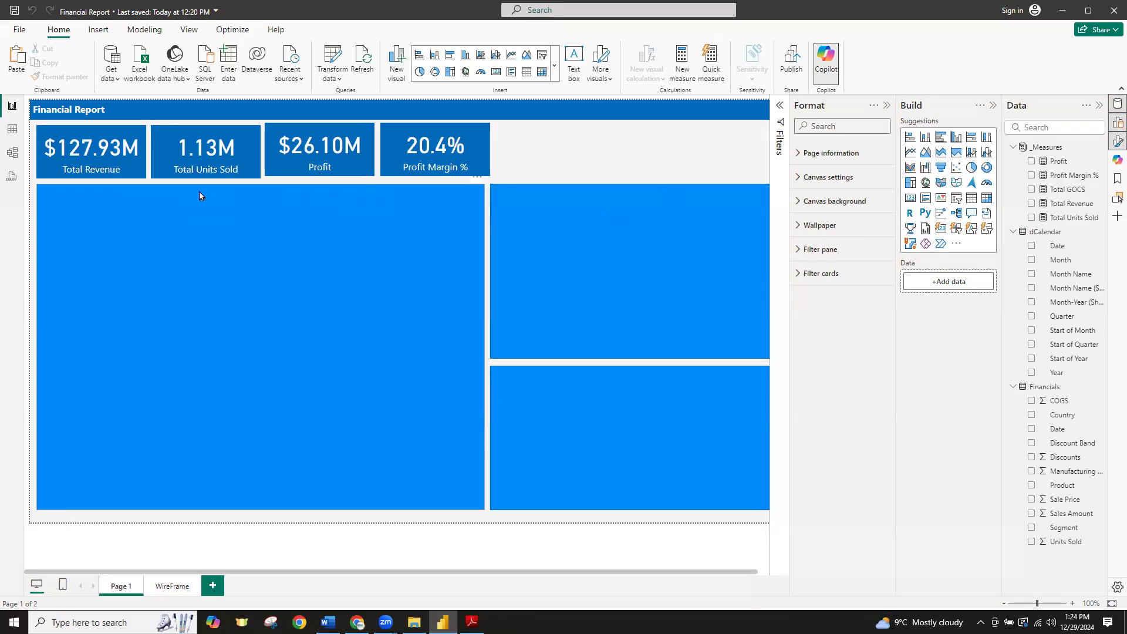
Try aligning the four metric cards along their top edges, and undo the alignment
left_click(122, 179)
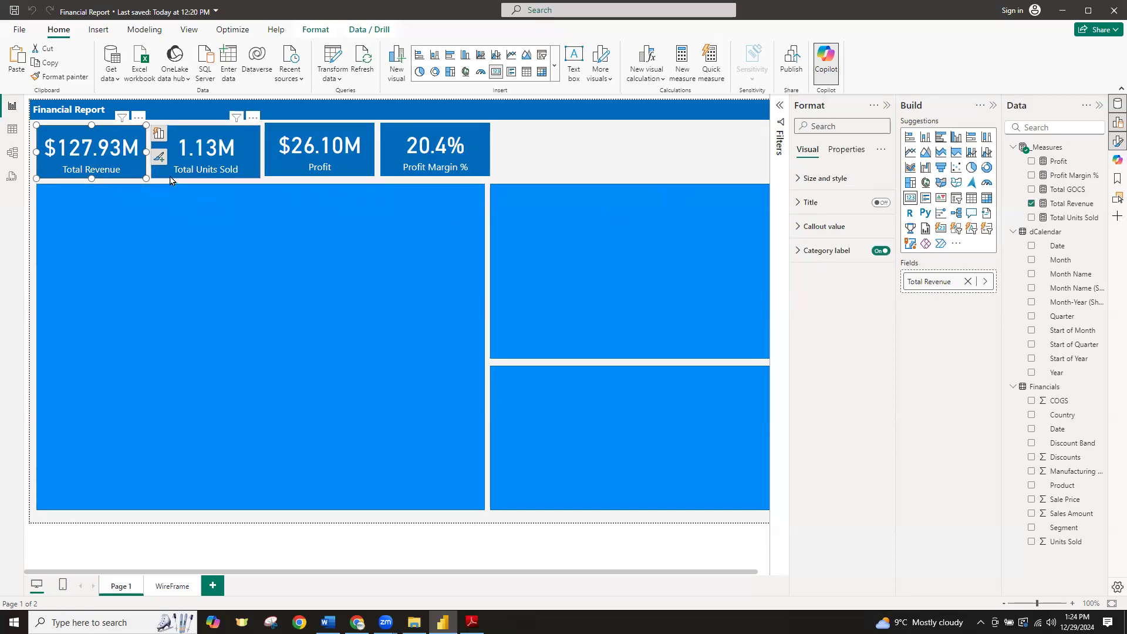
left_click(171, 176, "ctrl")
left_click(295, 176, "ctrl")
left_click(394, 173, "ctrl")
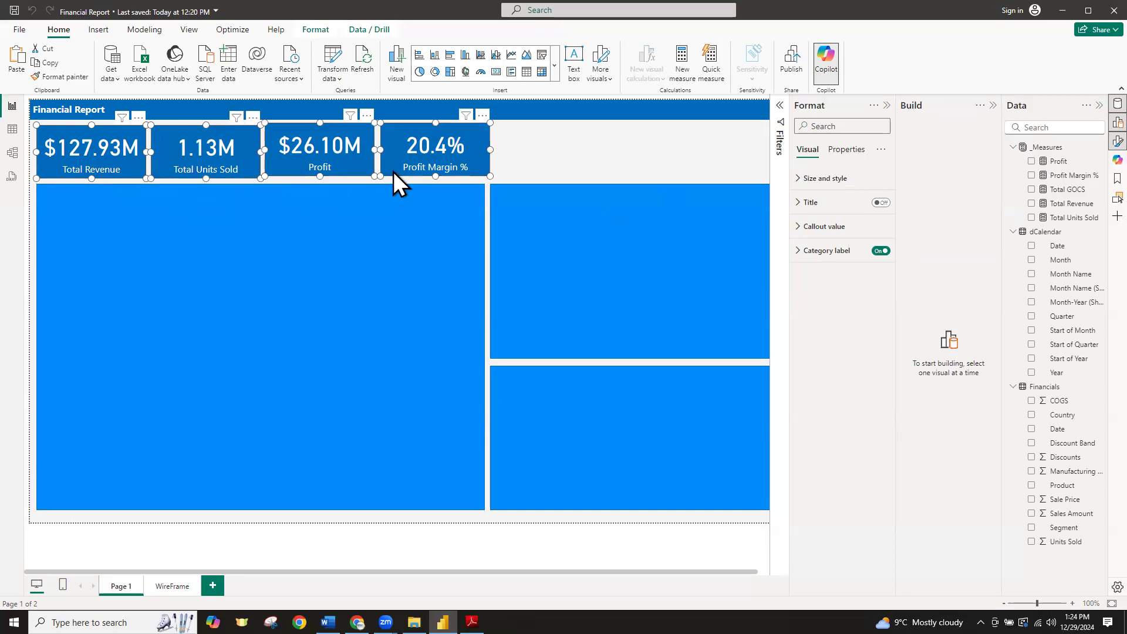
left_click(318, 33)
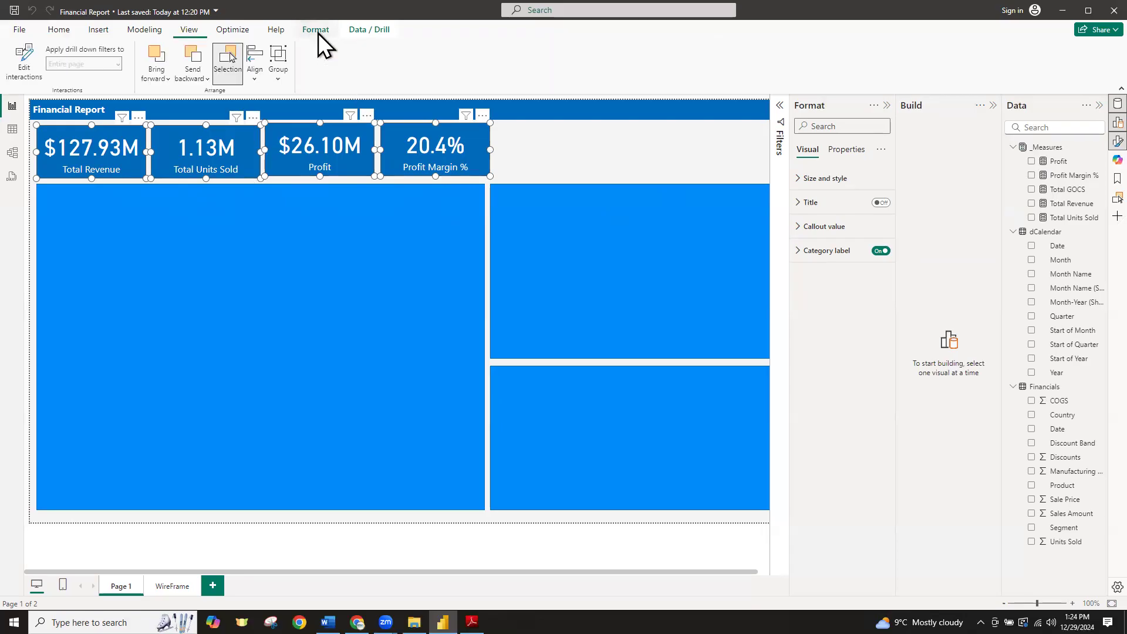
left_click(251, 80)
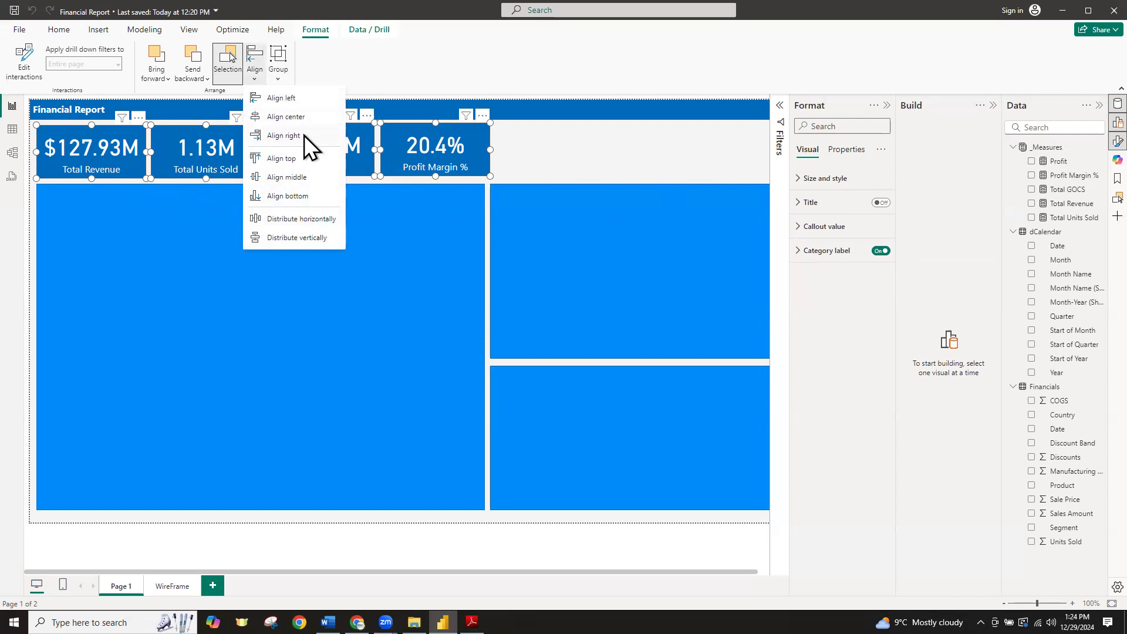
left_click(291, 159)
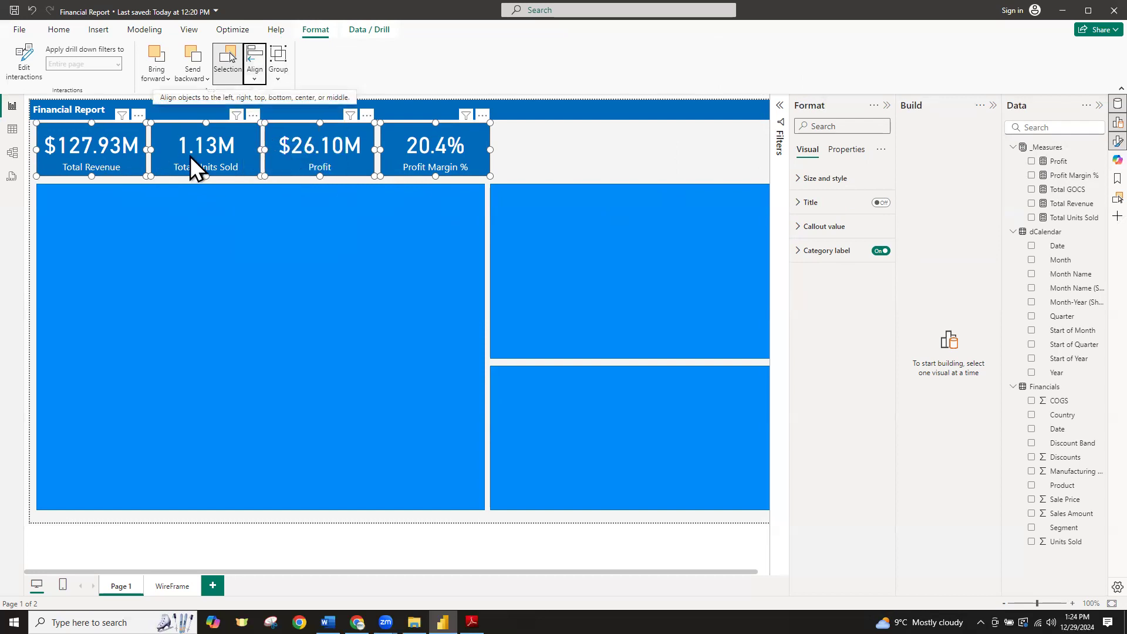
key("ctrl+z")
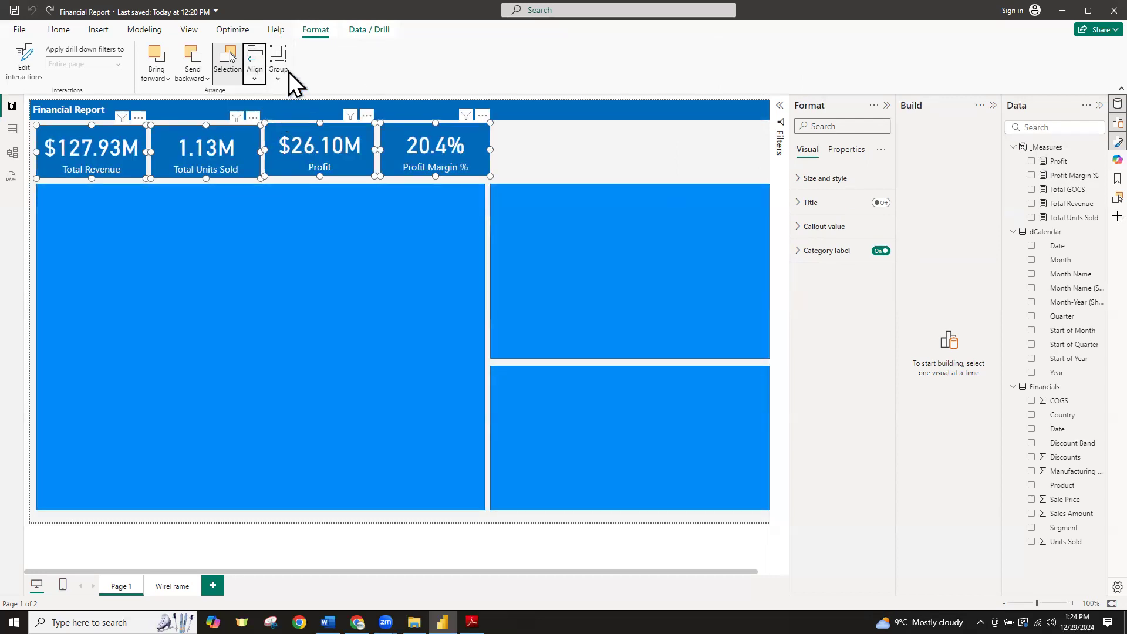
Align the four metric cards along their bottom edges and clear the selection
left_click(256, 77)
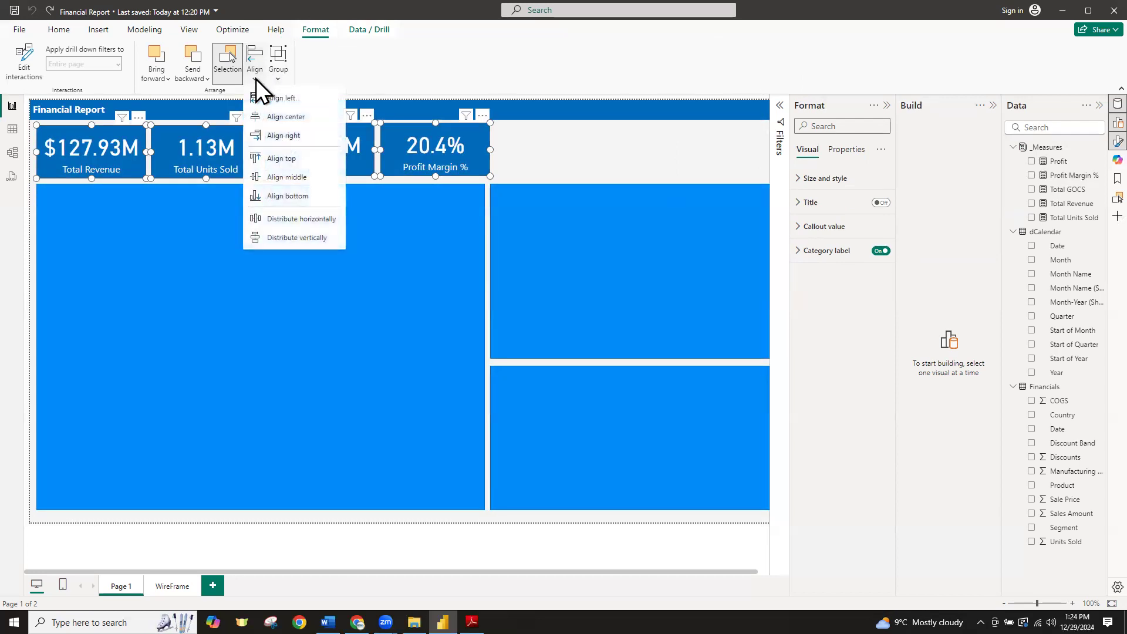
left_click(293, 195)
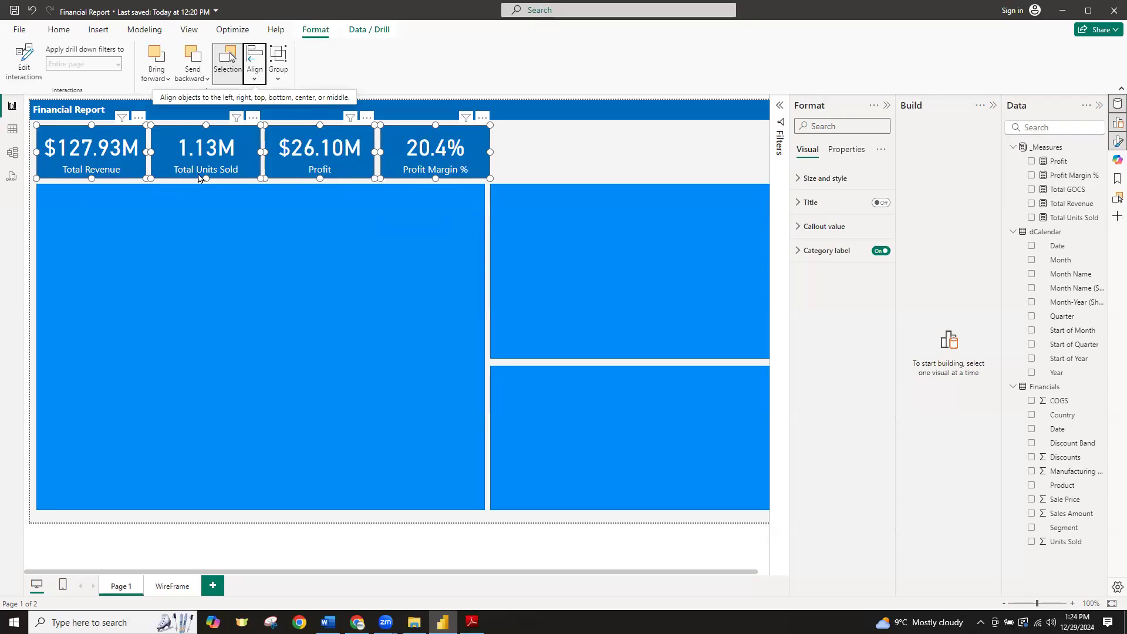
left_click(562, 155)
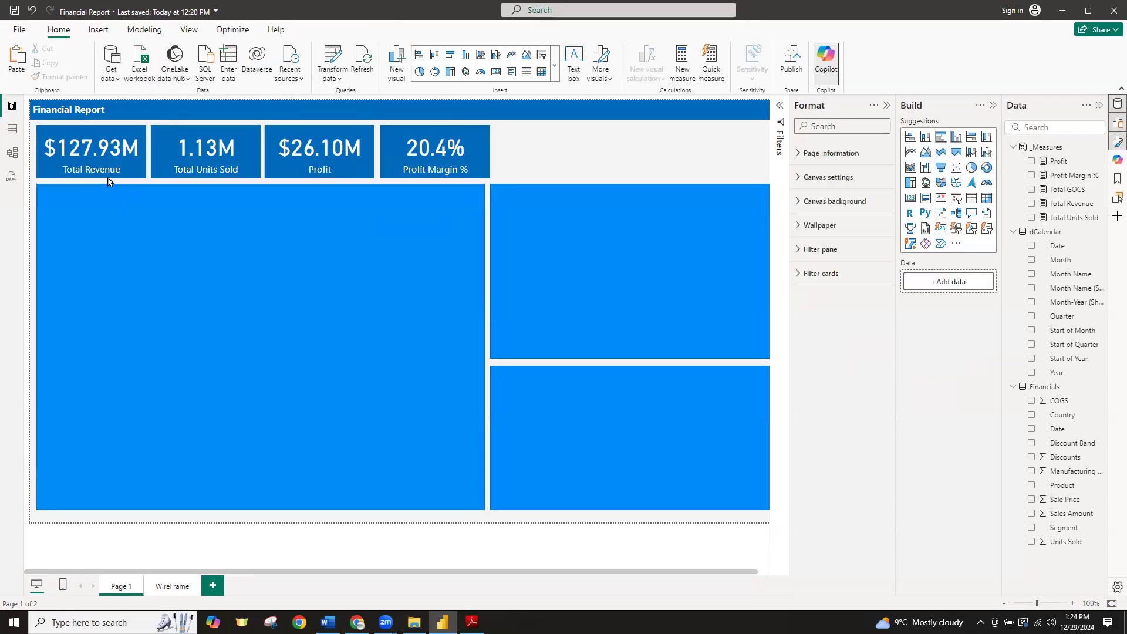
Select the Total Revenue, Total Units Sold, Profit and Profit Margin % cards together
left_click(107, 176)
left_click(189, 177, "ctrl")
left_click(293, 174, "ctrl")
left_click(418, 175, "ctrl")
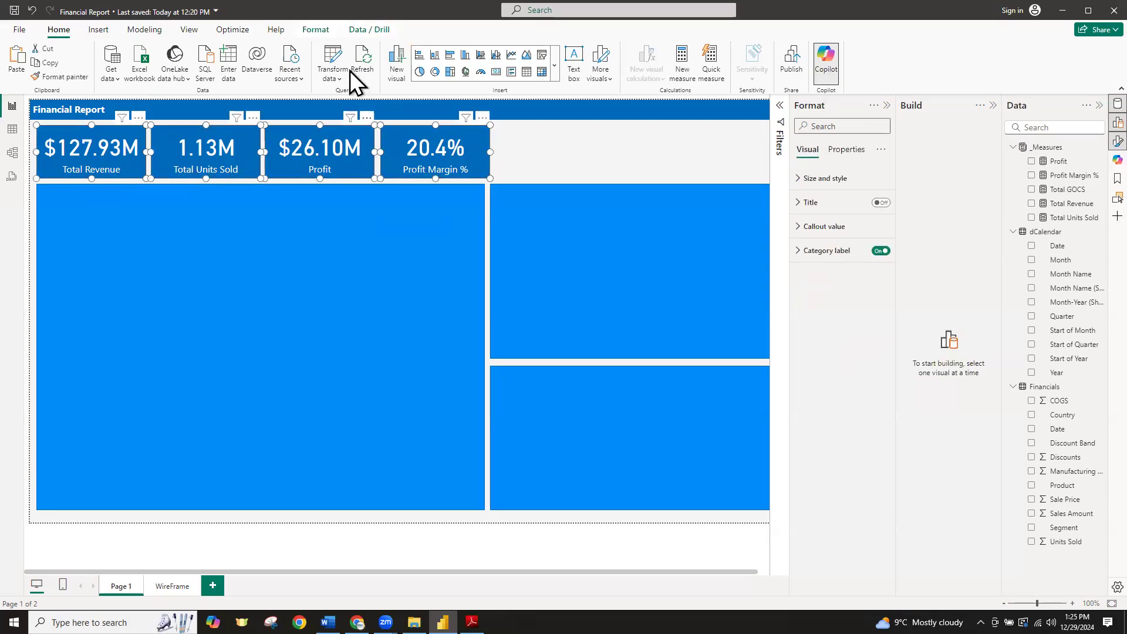
Distribute the four selected KPI cards horizontally so they are evenly spaced, and clear the selection
left_click(316, 29)
left_click(256, 79)
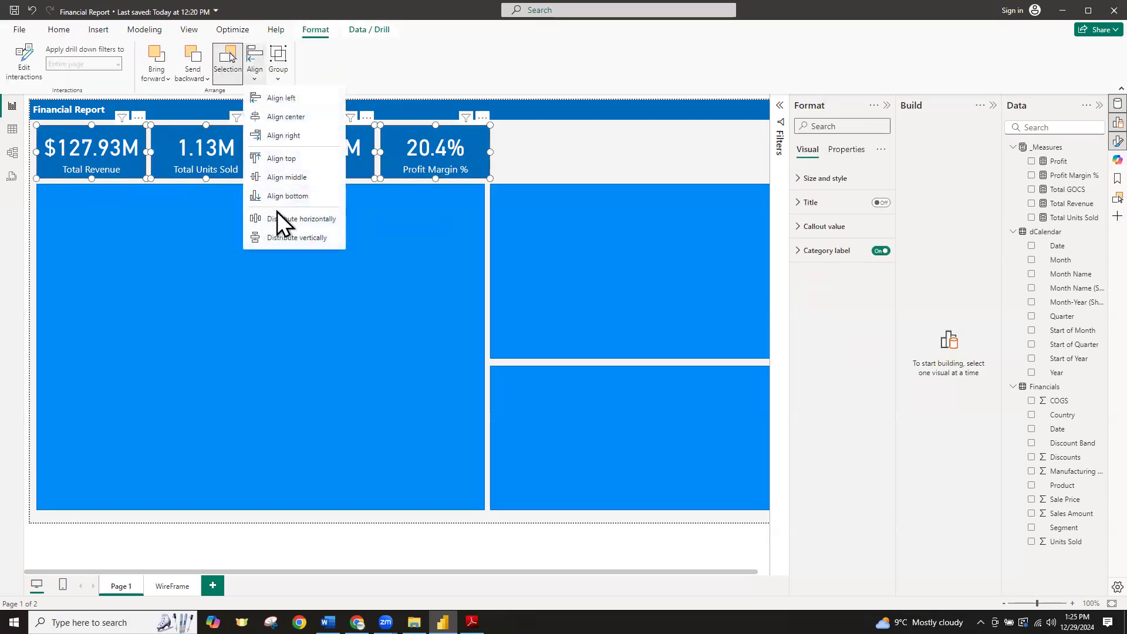
left_click(325, 223)
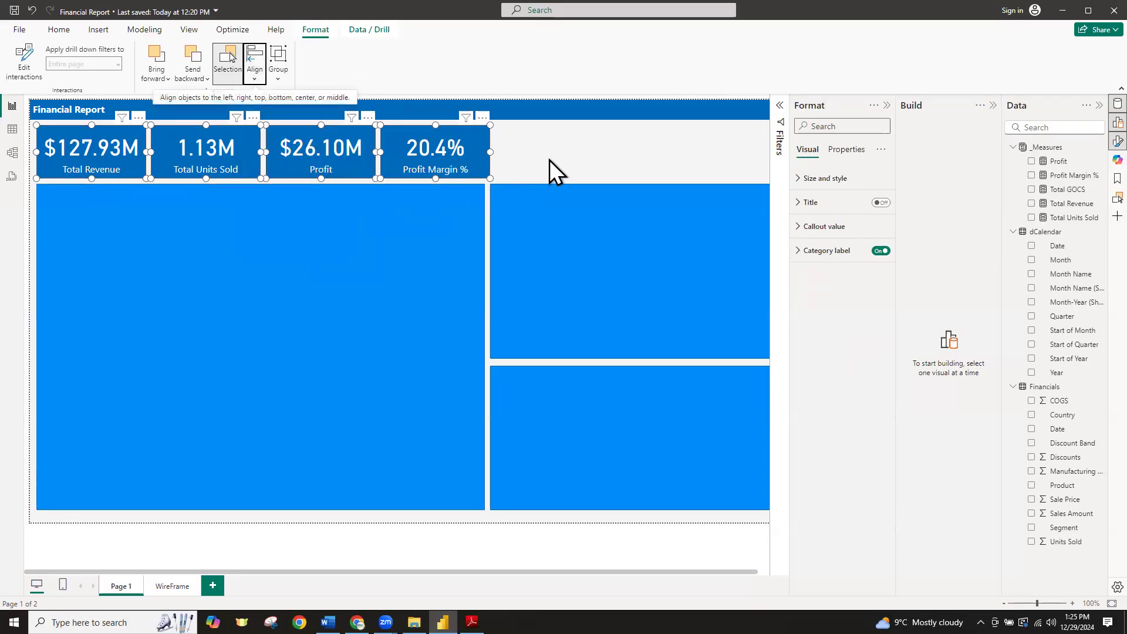
left_click(409, 190)
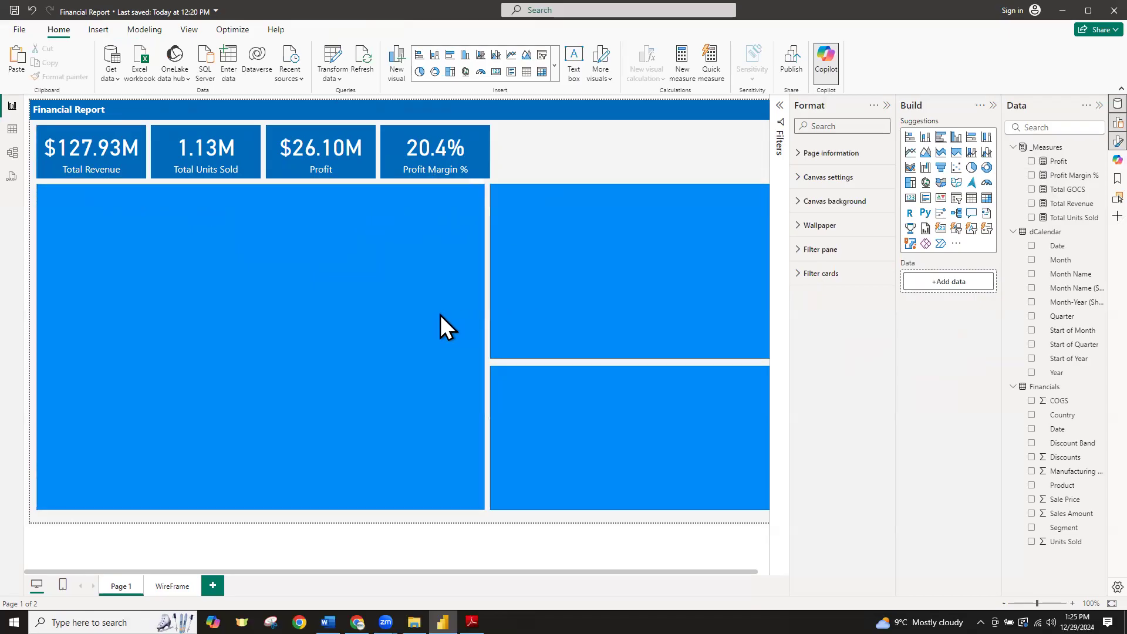
Select the large placeholder rectangle below the KPI cards and fine-tune its right edge
left_click(481, 340)
left_click_drag(484, 345, 484, 344)
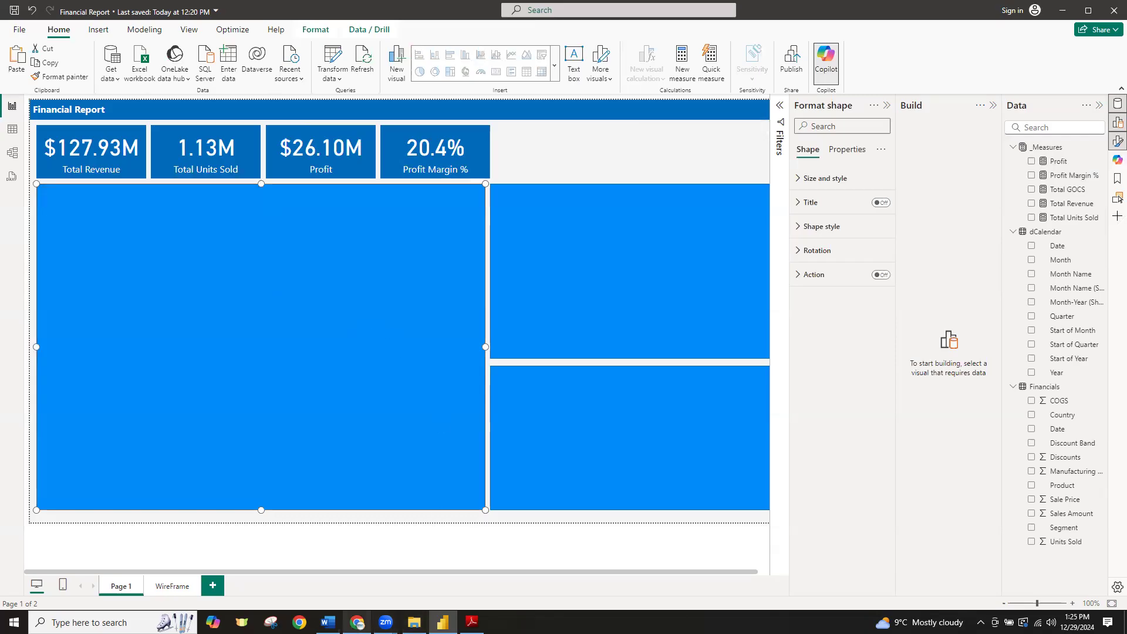
Switch to Chrome and browse the sample dashboard template and the "sample dashboard" image results for layout and chart ideas
left_click(357, 622)
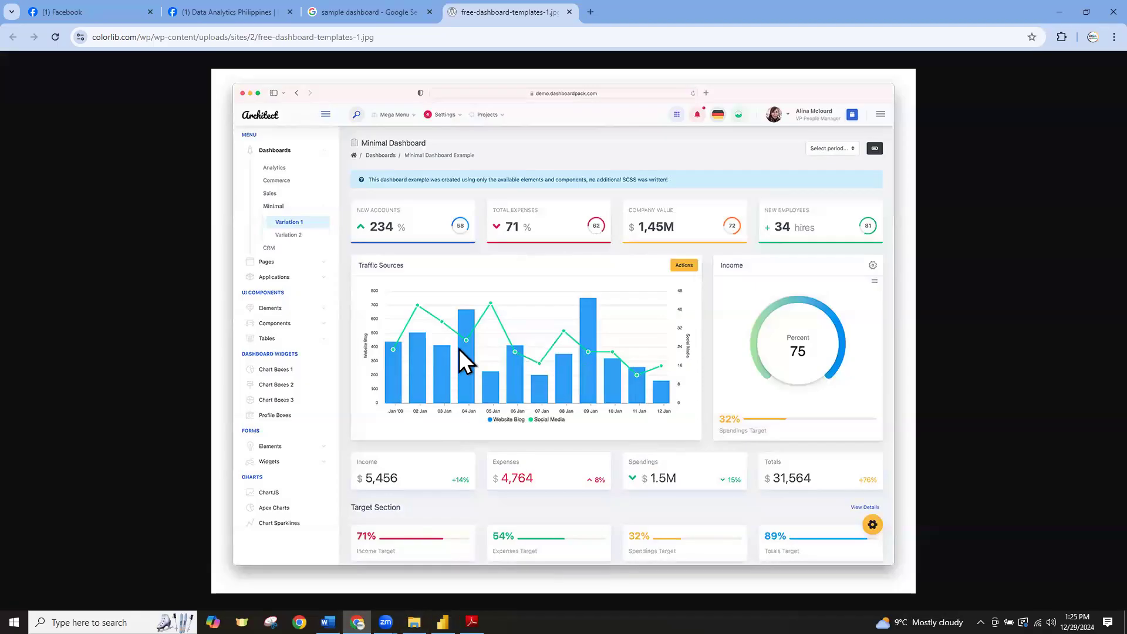
left_click(371, 12)
left_click(460, 11)
left_click(385, 12)
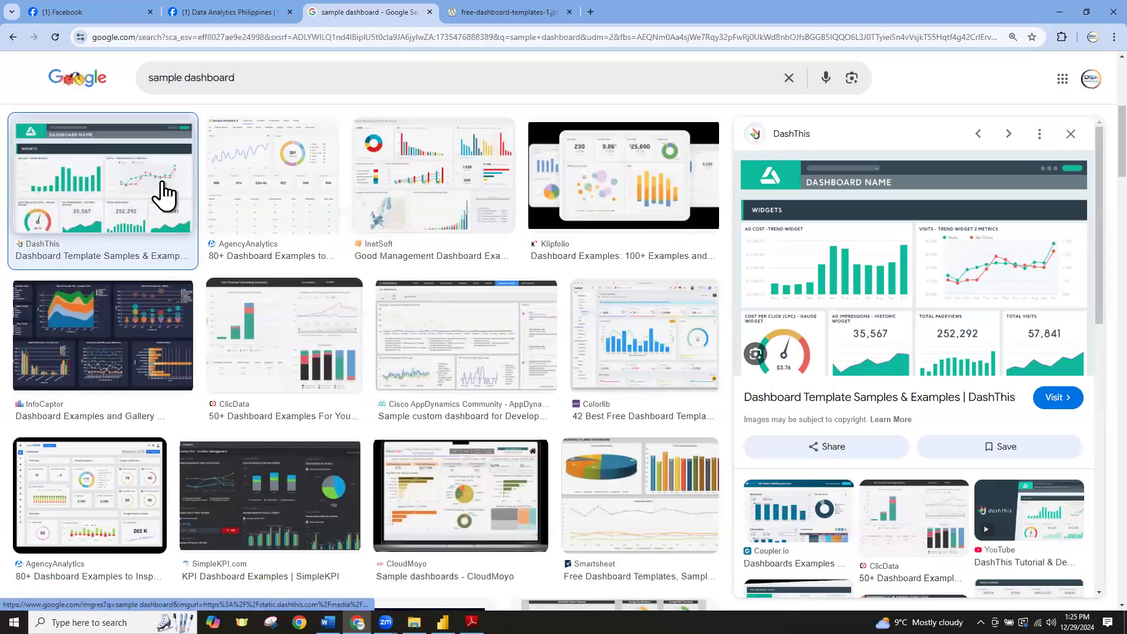
scroll(794, 332, "down", 1)
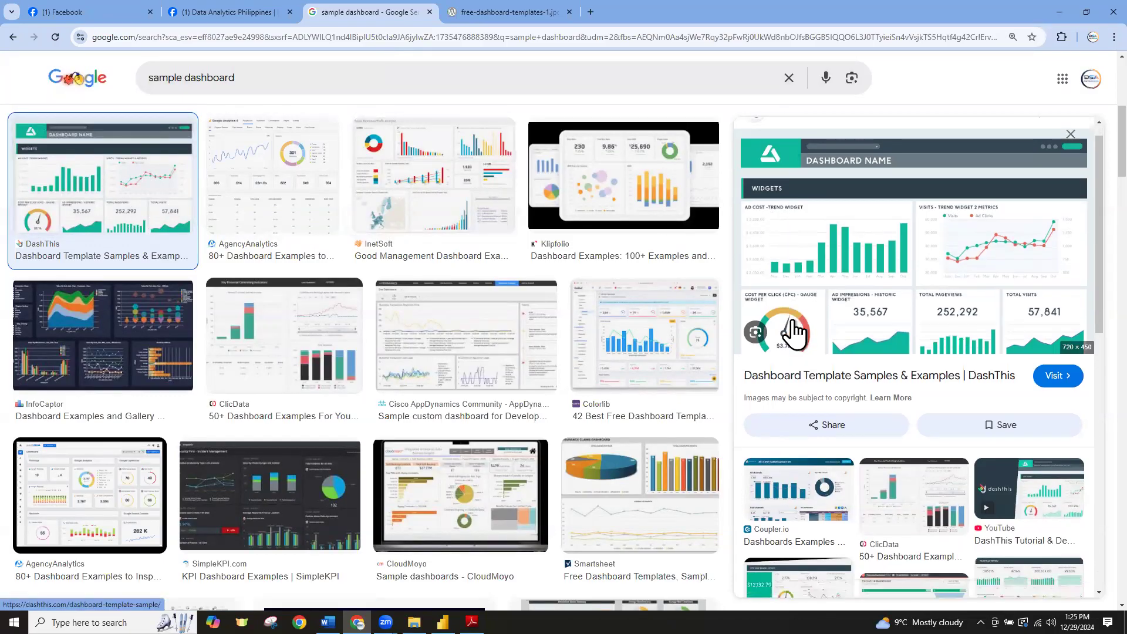
scroll(794, 331, "down", 3)
scroll(392, 505, "down", 1)
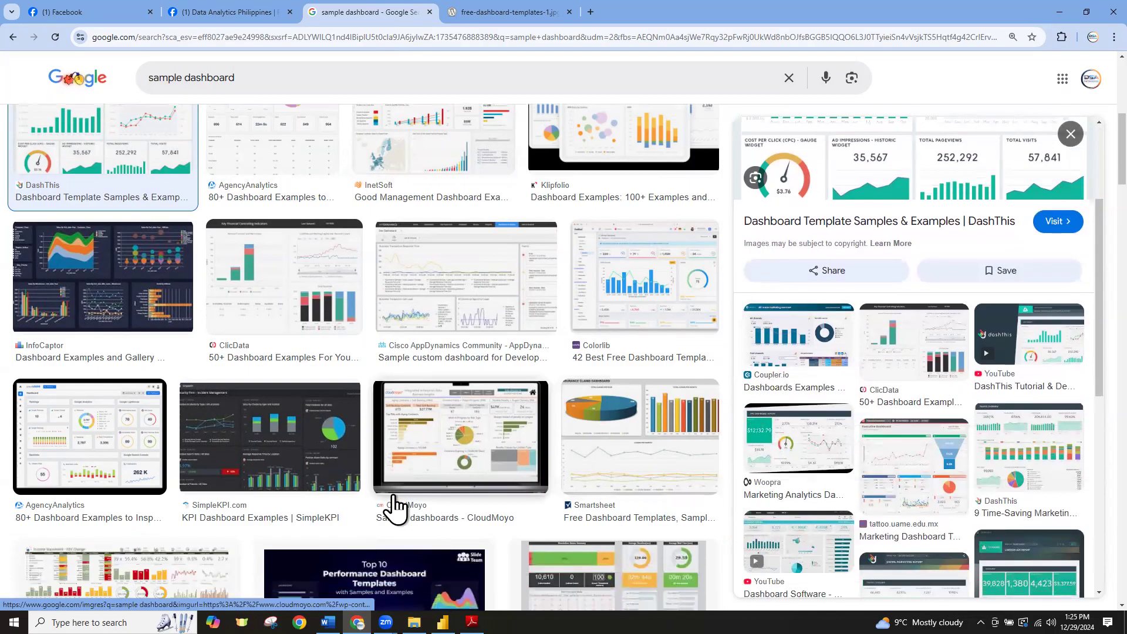
scroll(392, 505, "down", 5)
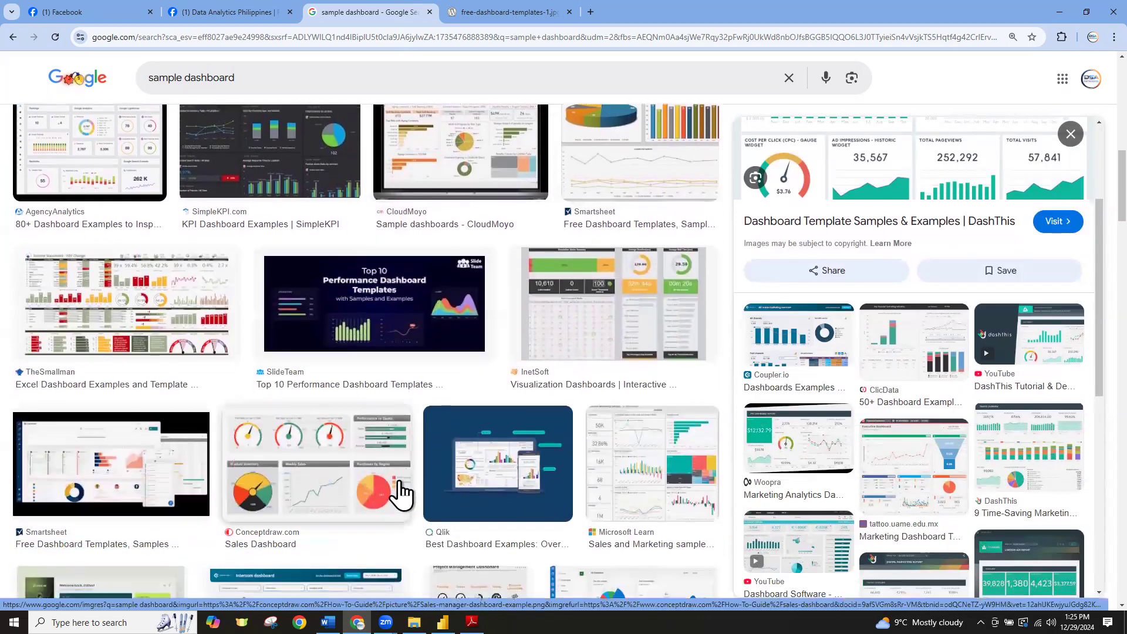
scroll(401, 491, "down", 2)
scroll(402, 490, "up", 1)
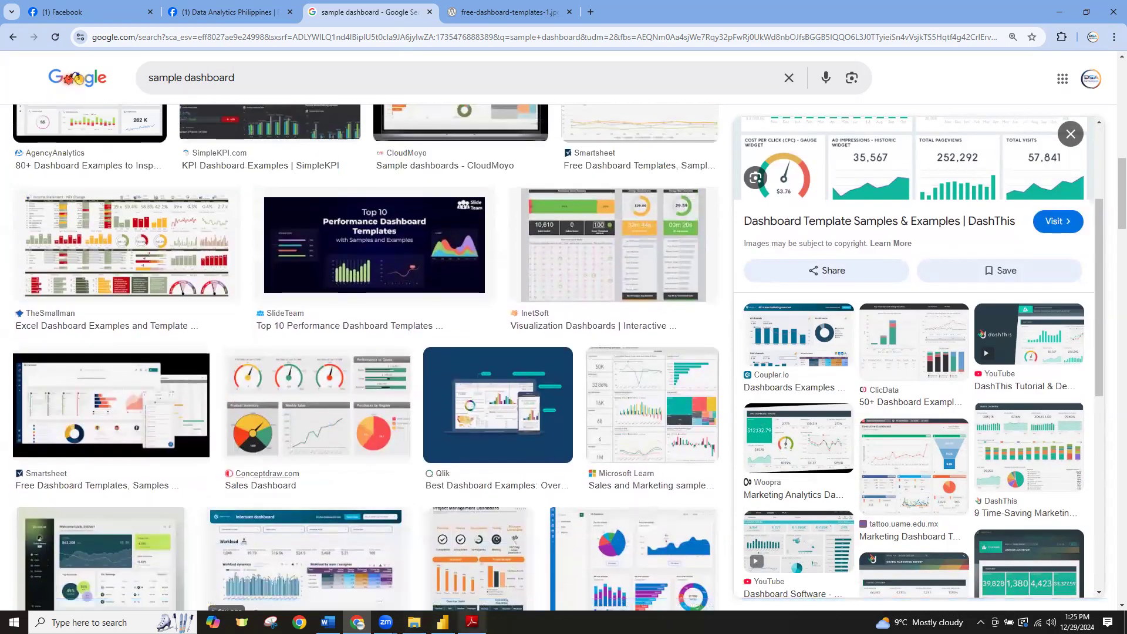
Back in Power BI Desktop, replace the selected large placeholder with an empty line chart that fills the same area
left_click(443, 623)
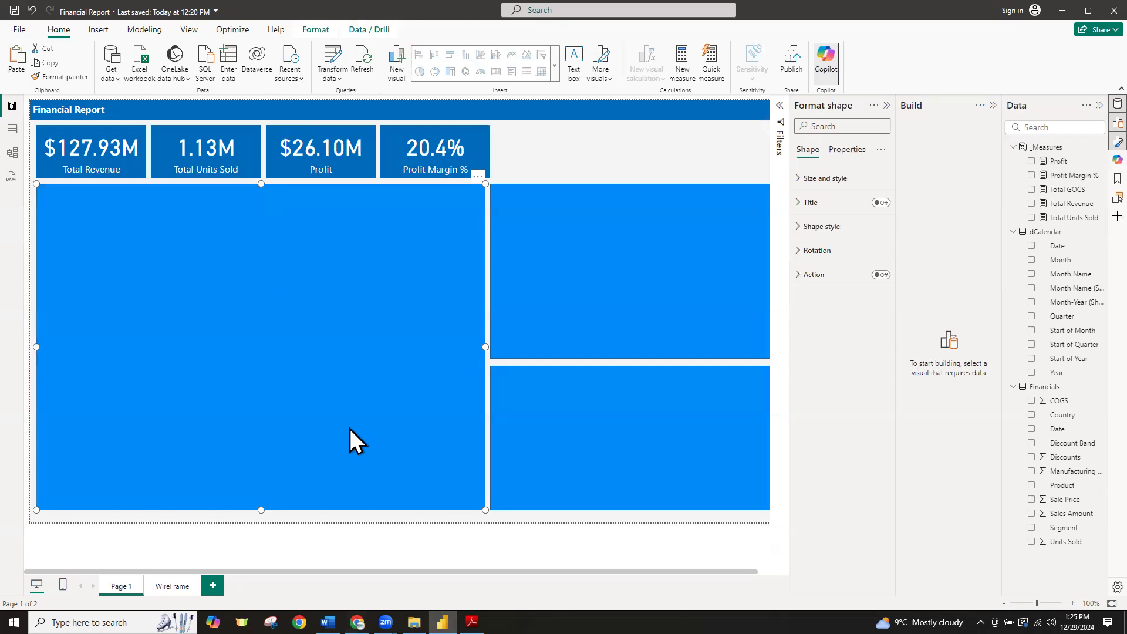
key("Delete")
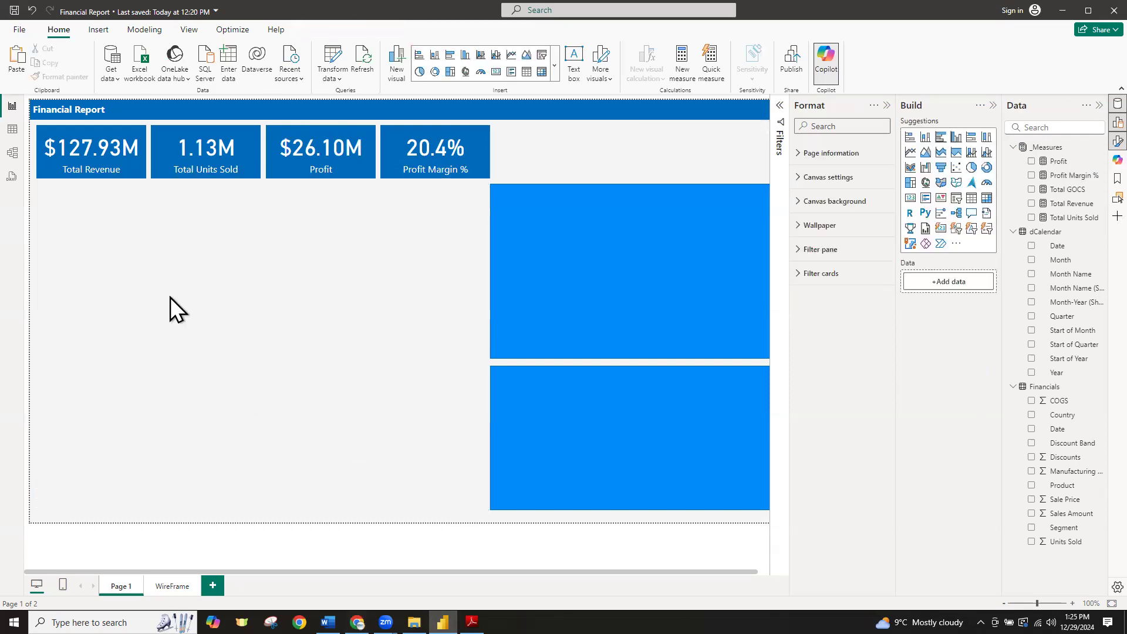
left_click(98, 29)
left_click(209, 72)
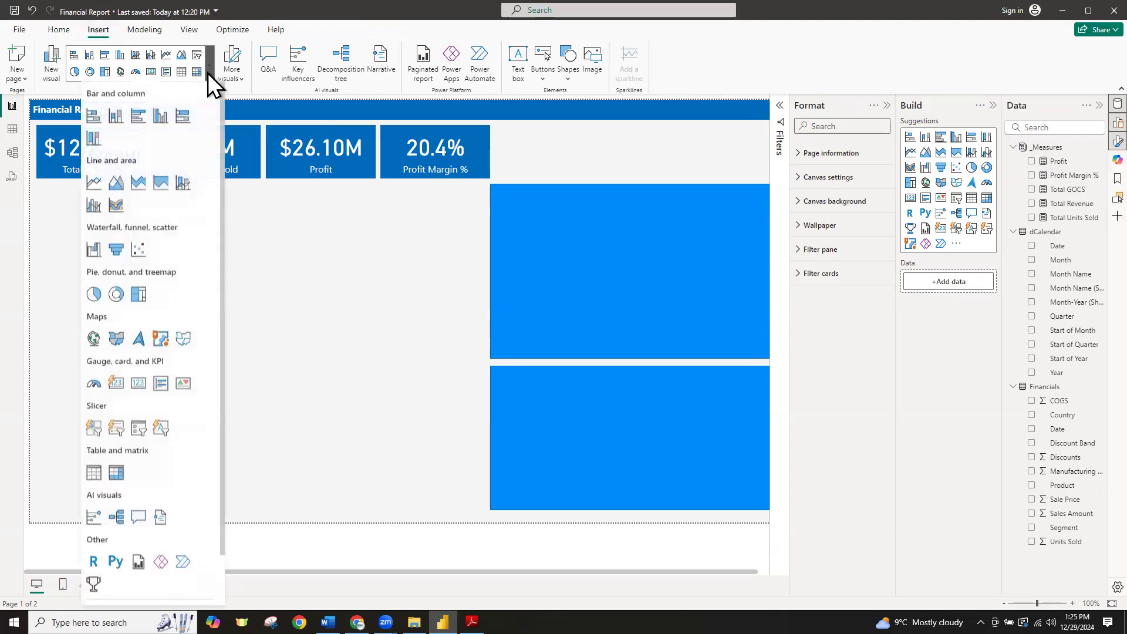
left_click(93, 184)
left_click_drag(145, 268, 485, 277)
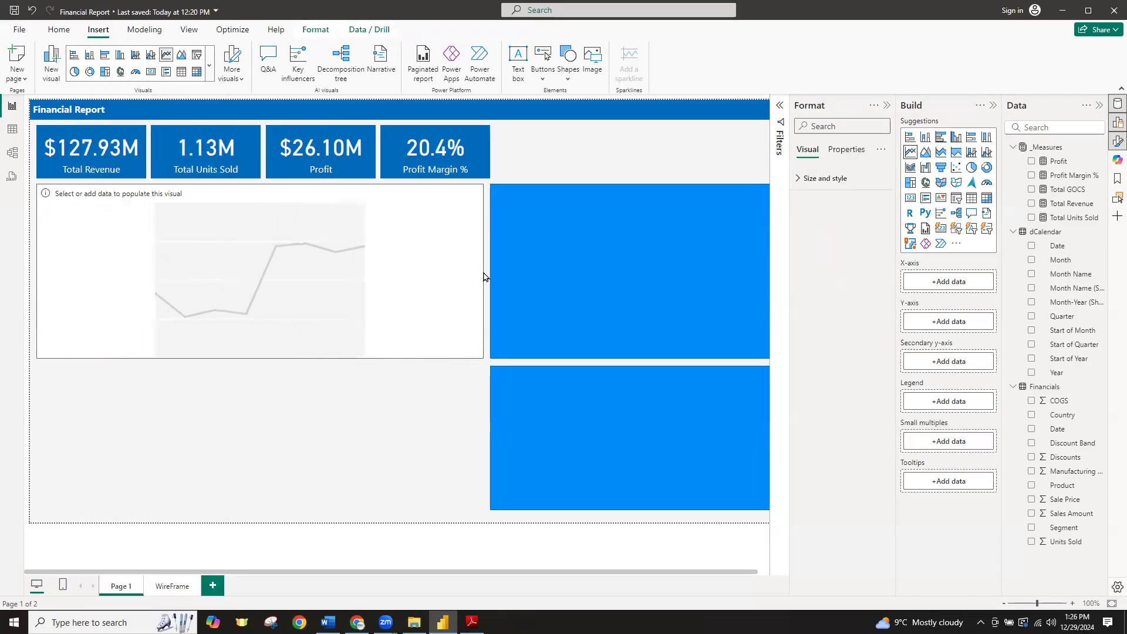
left_click_drag(259, 358, 274, 516)
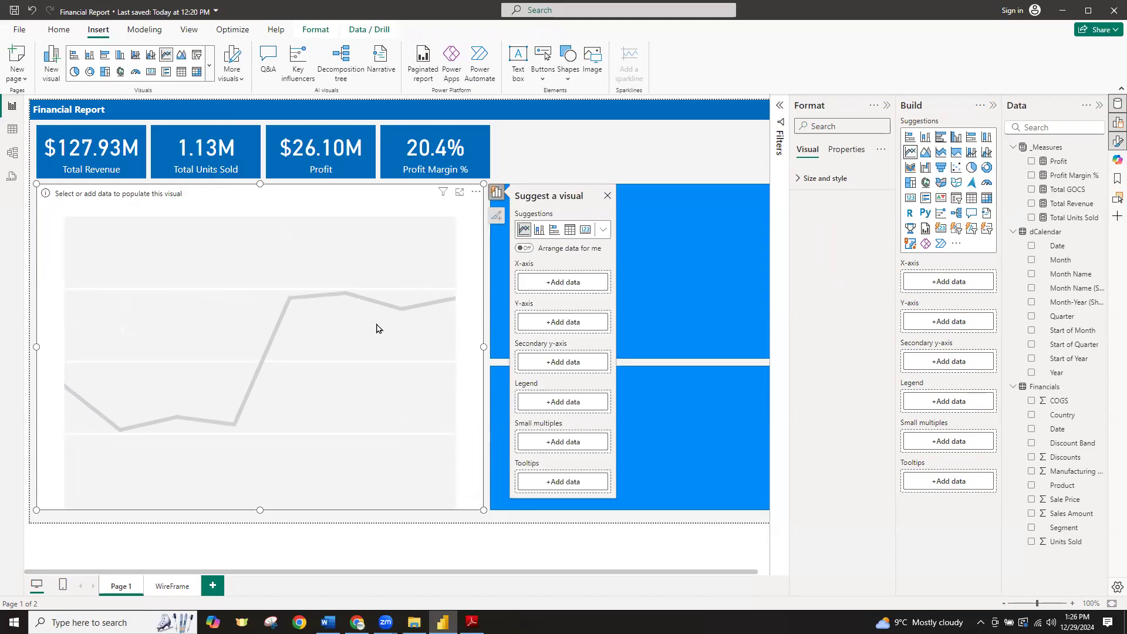
left_click(531, 182)
left_click(455, 491)
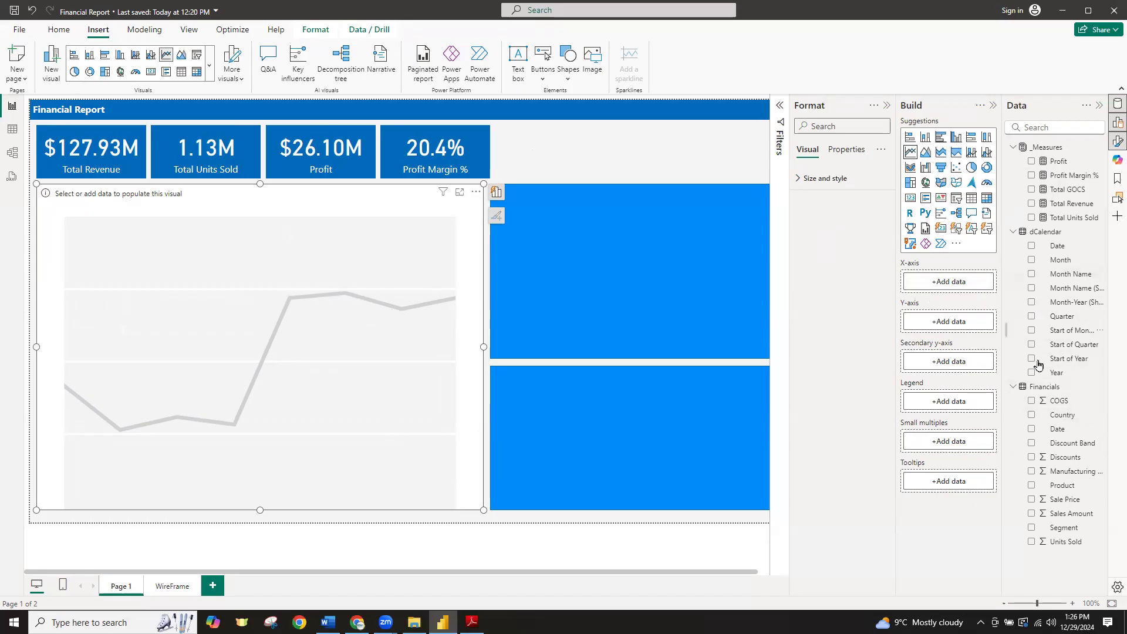
Assign Month Name (Short) to the line chart's X-axis and the Total Revenue measure to its Y-axis
left_click_drag(1073, 288, 950, 287)
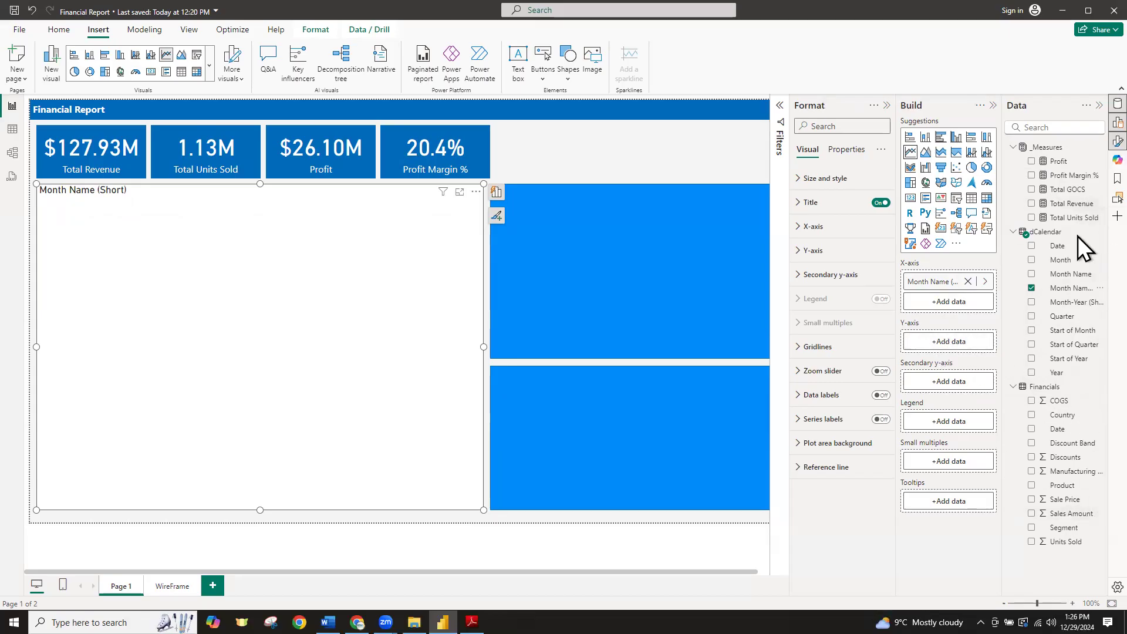
left_click_drag(1065, 203, 956, 348)
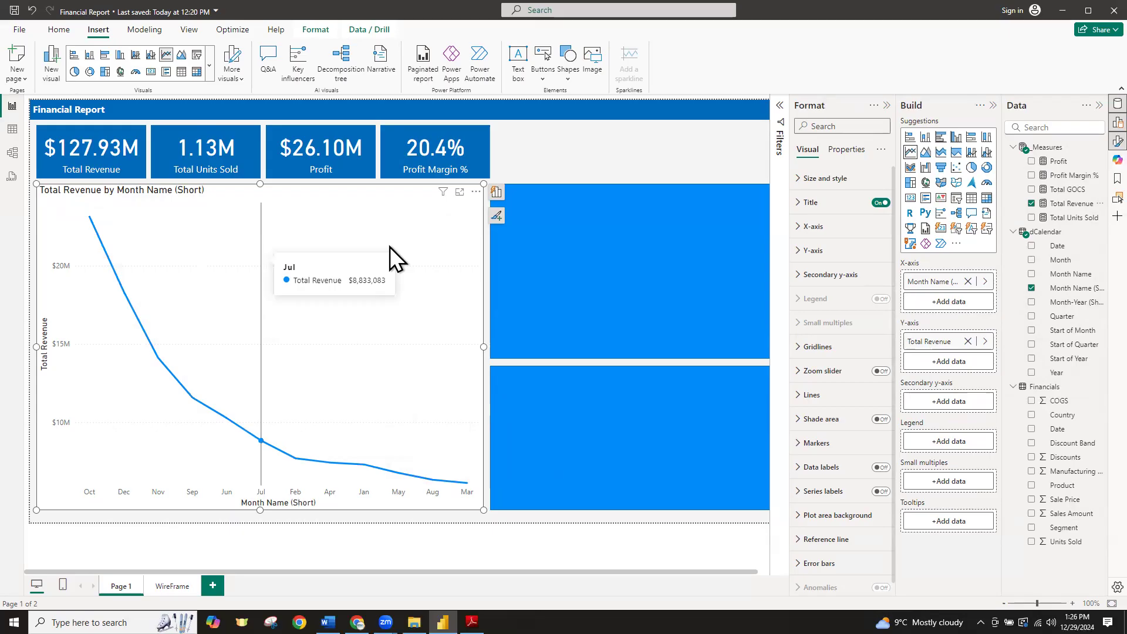
Sort the line chart's axis by Month Name (Short) in ascending order
left_click(475, 192)
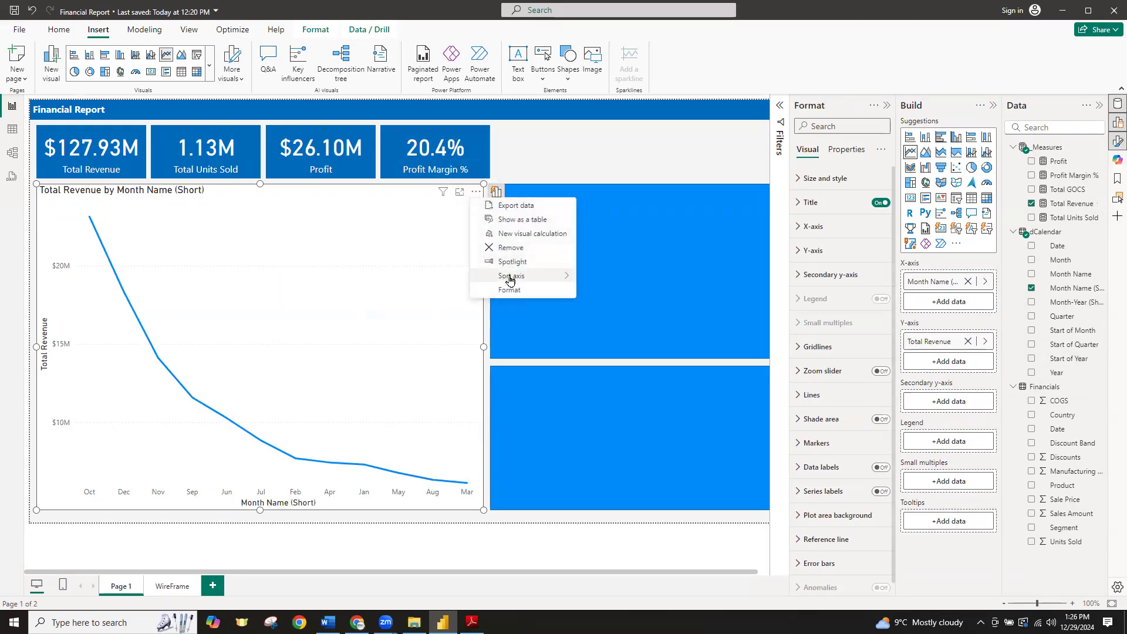
mouse_move(511, 276)
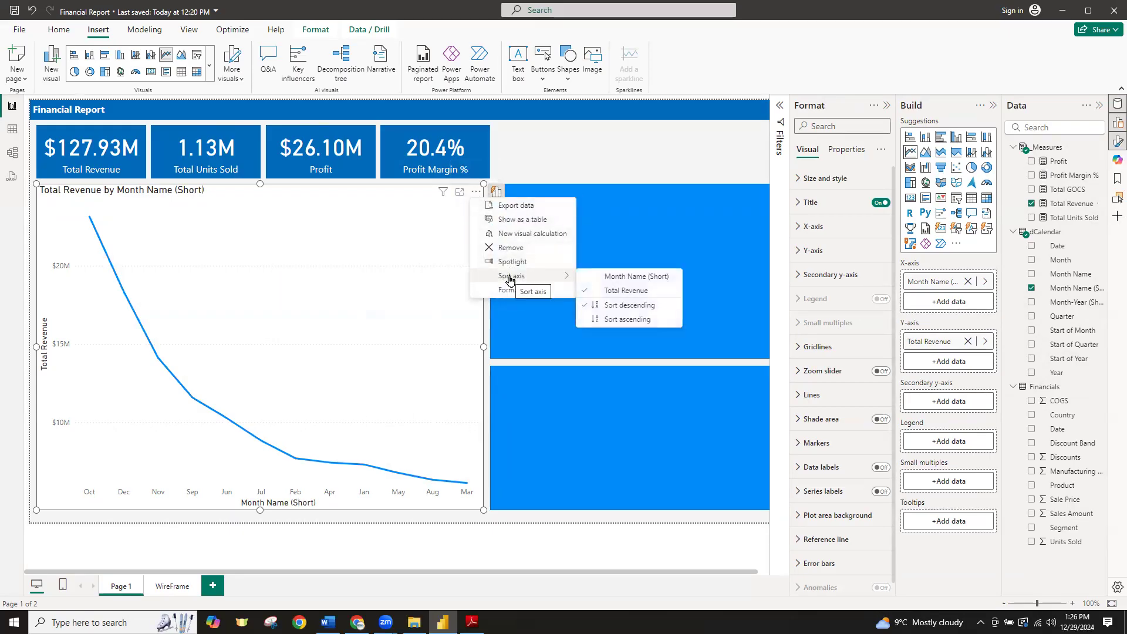
left_click(661, 277)
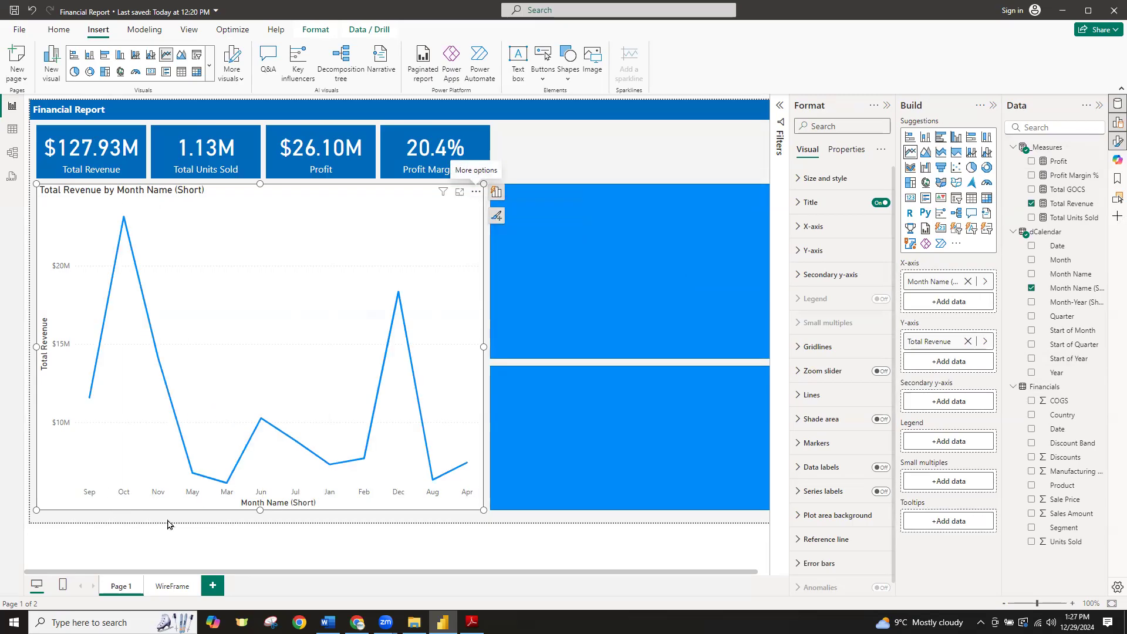
left_click(478, 193)
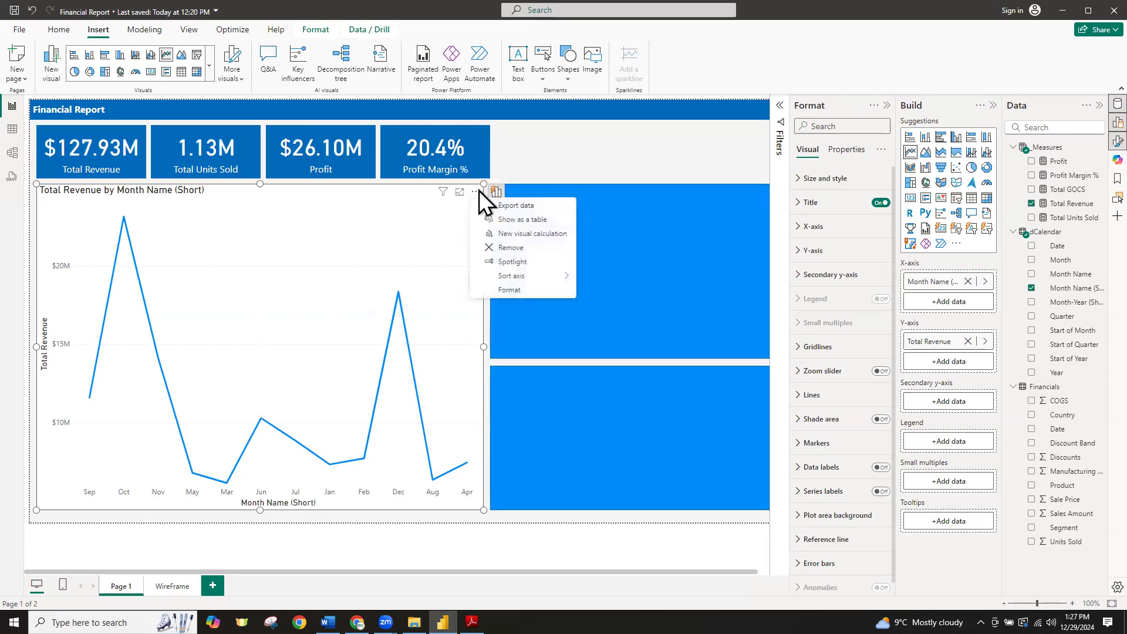
mouse_move(516, 282)
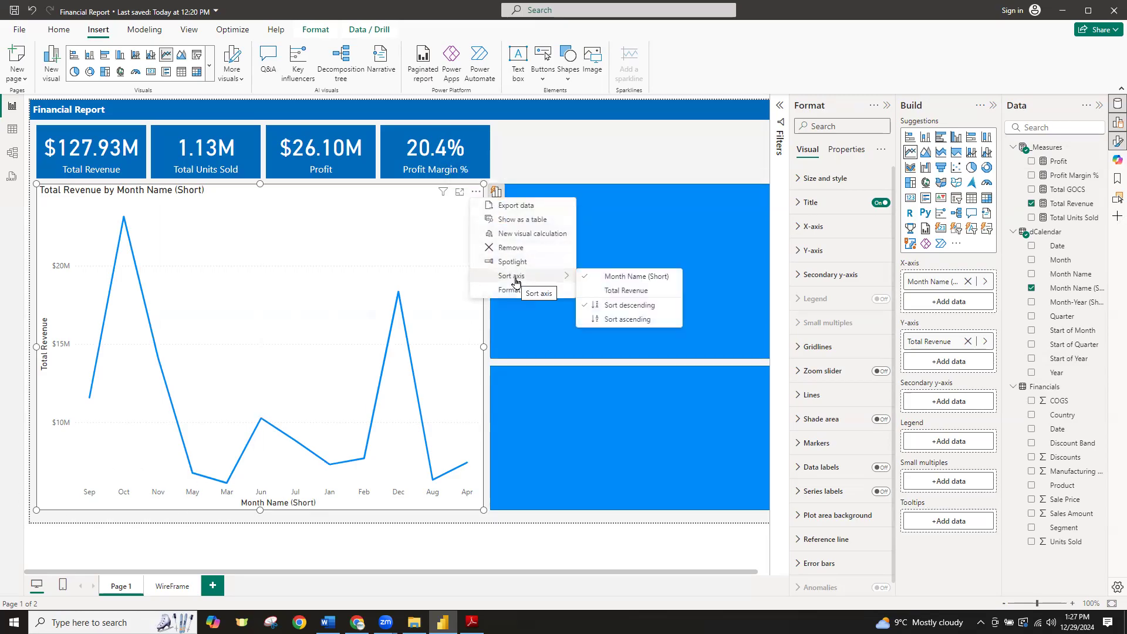
left_click(617, 320)
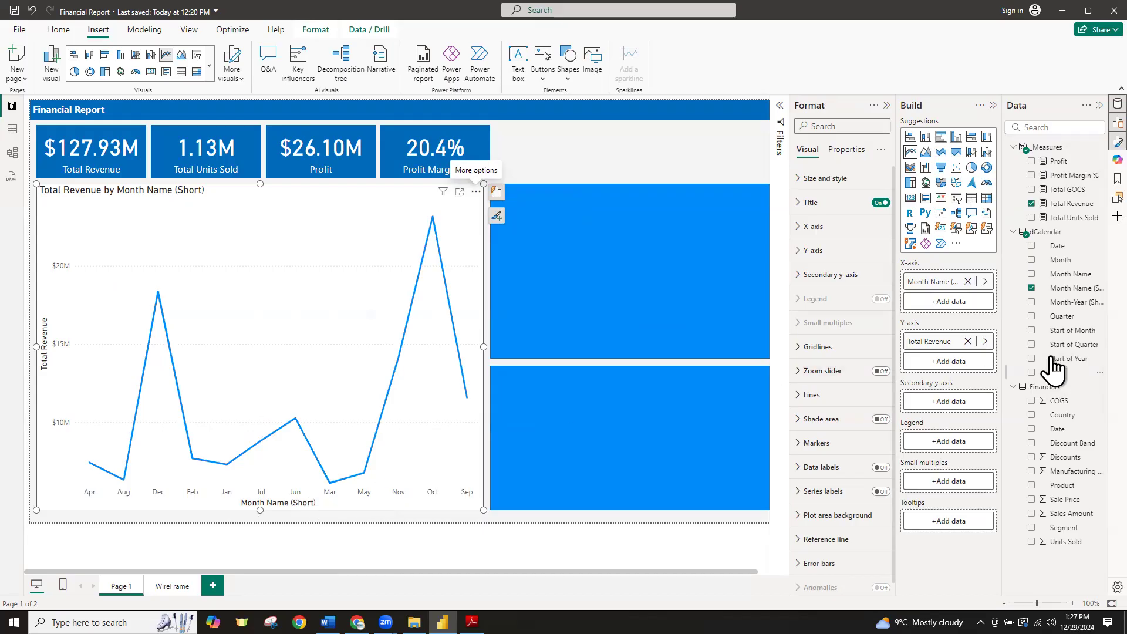
Set the dCalendar column Month Name (Short) to sort by the Month column
left_click(1069, 288)
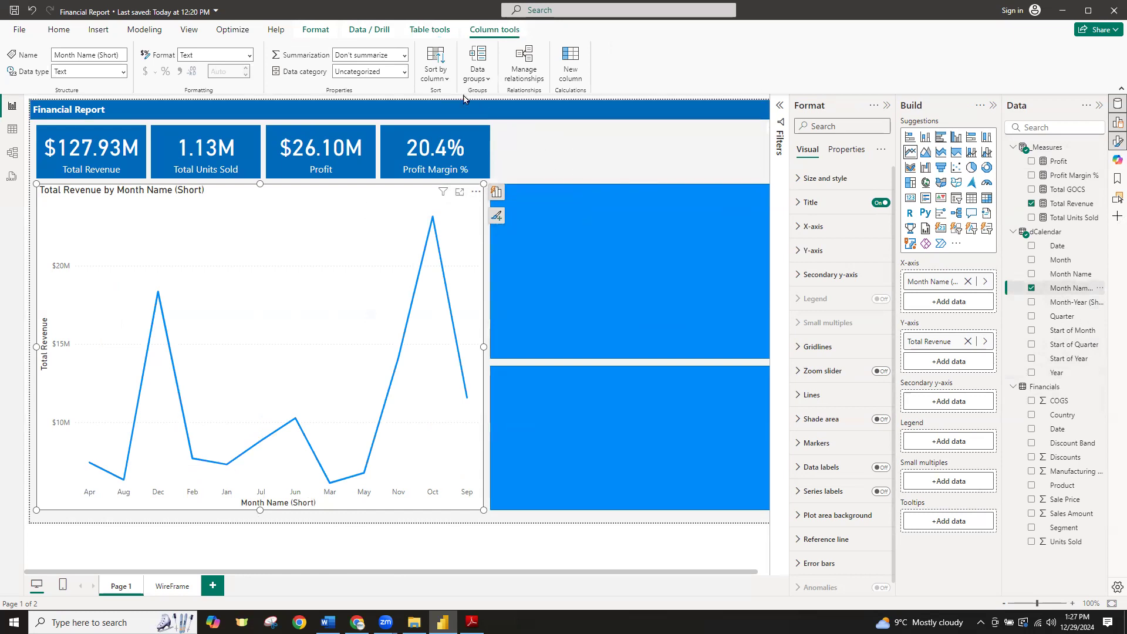
left_click(446, 78)
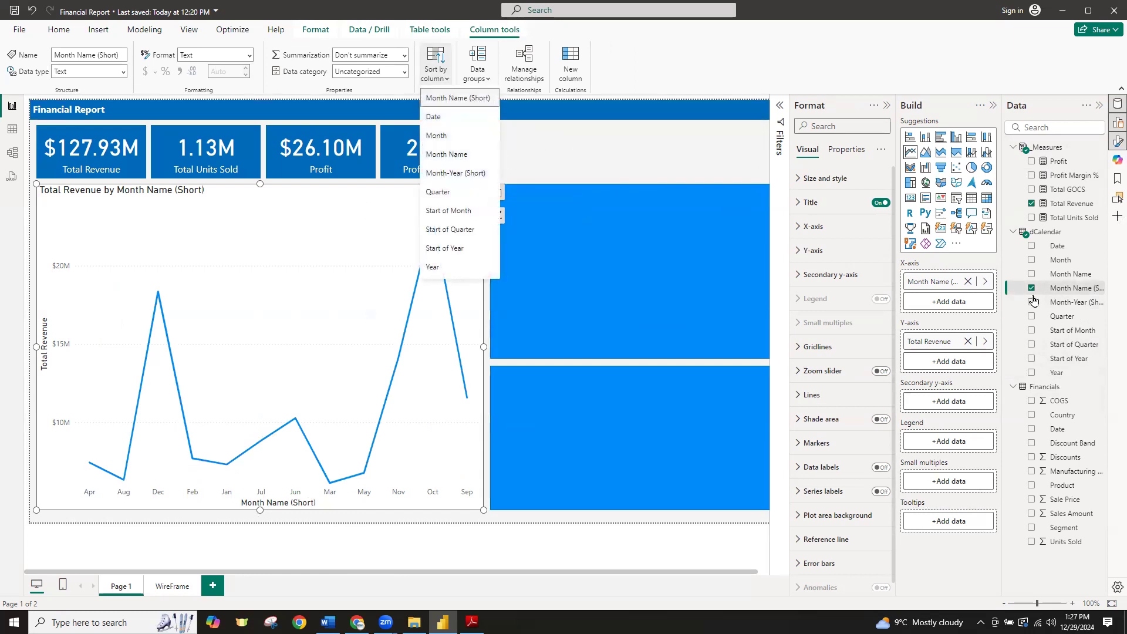
left_click(1062, 290)
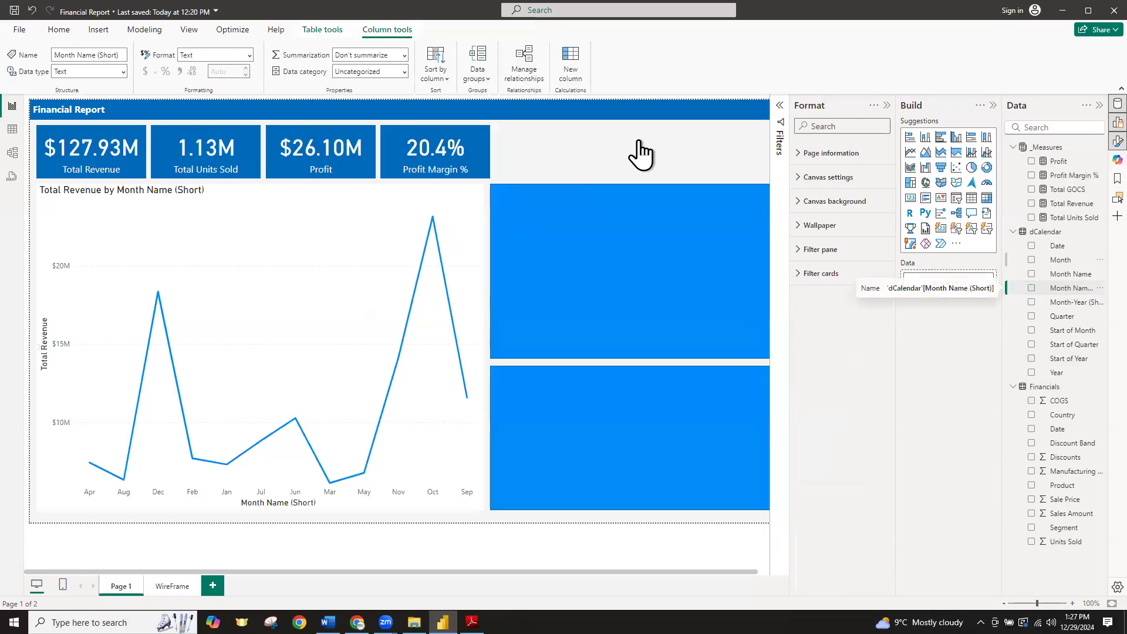
left_click(444, 80)
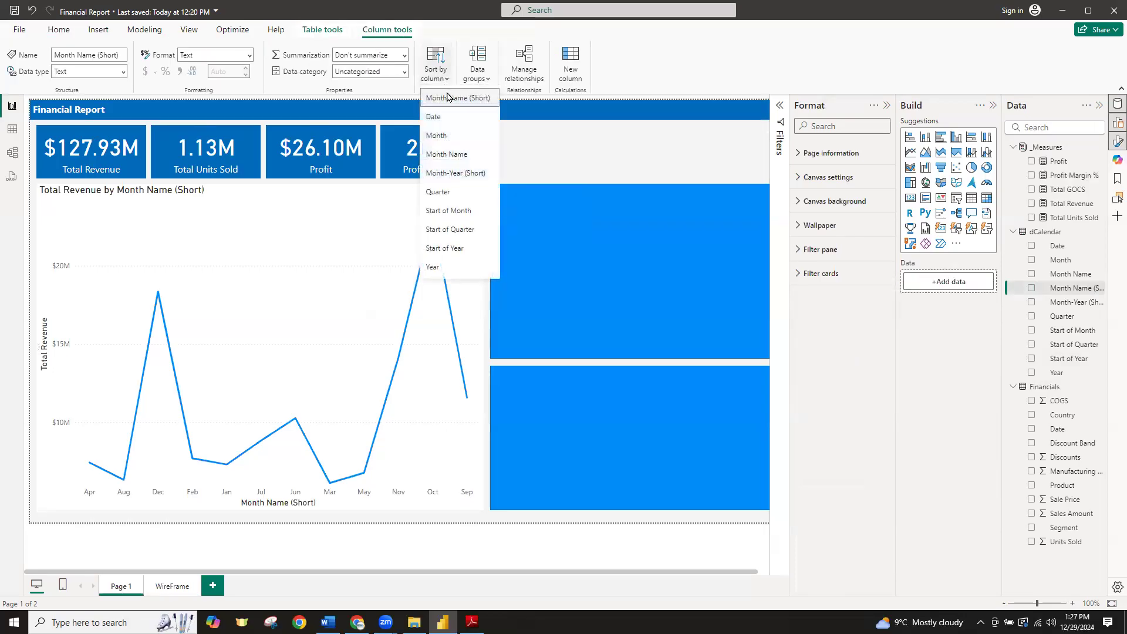
left_click(444, 133)
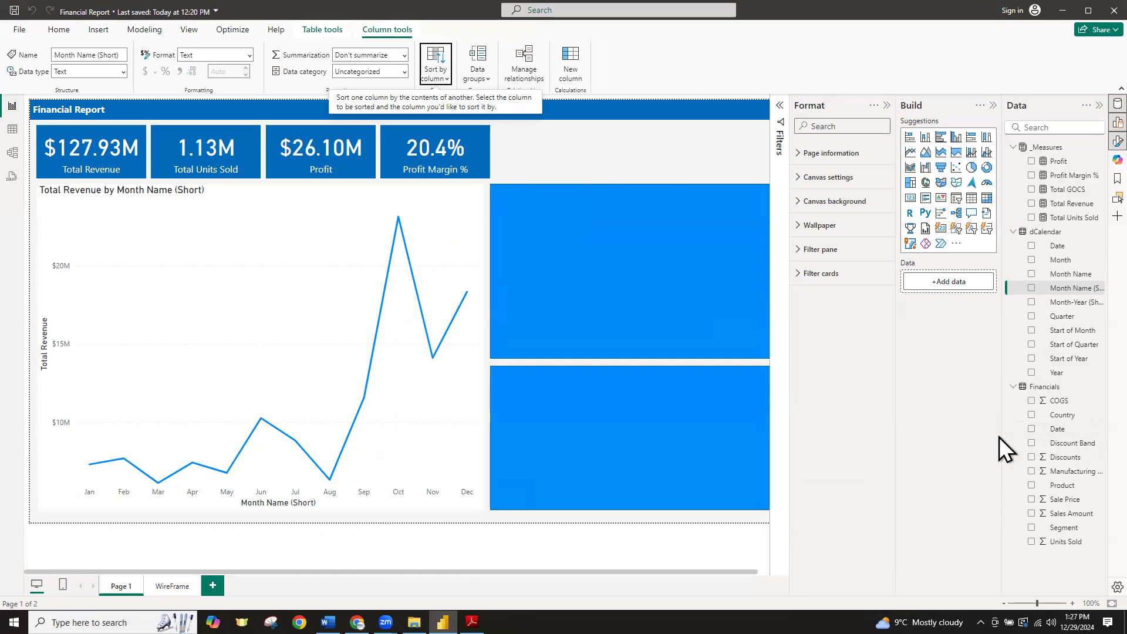
Widen the Data pane and replace the line chart's X-axis field with Month-Year (Short) from dCalendar
left_click_drag(1002, 450, 964, 453)
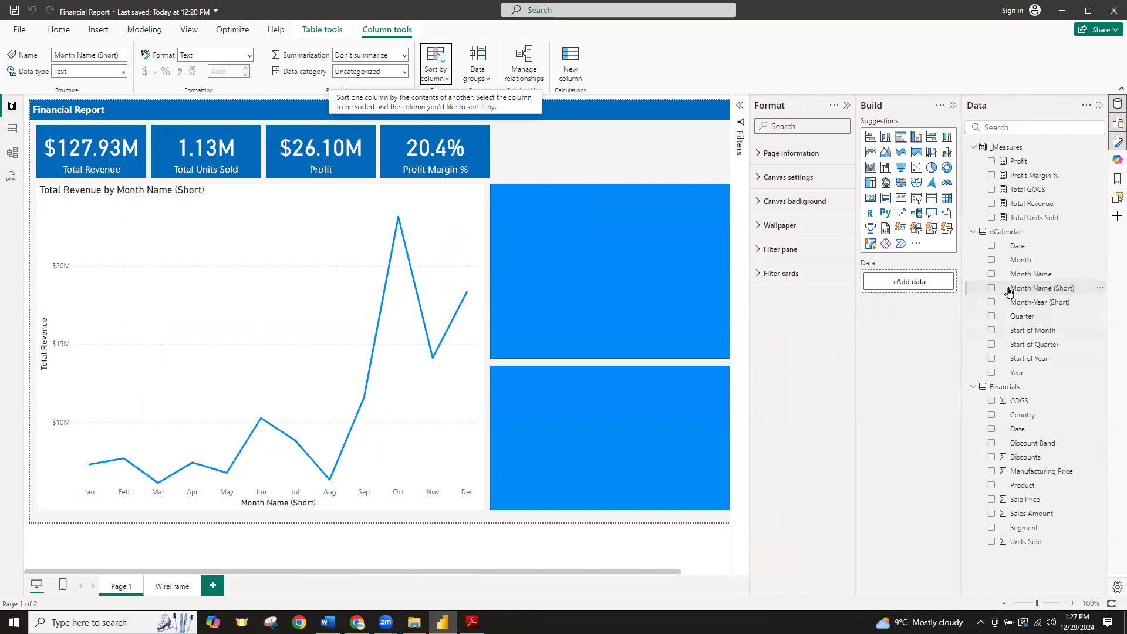
mouse_move(369, 472)
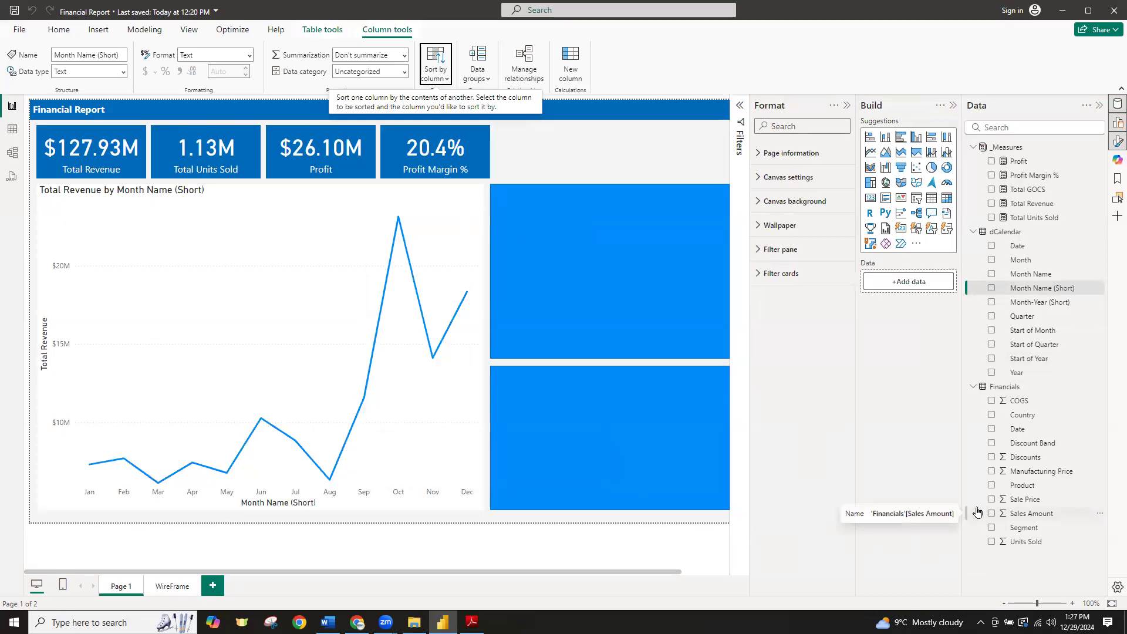
left_click(435, 504)
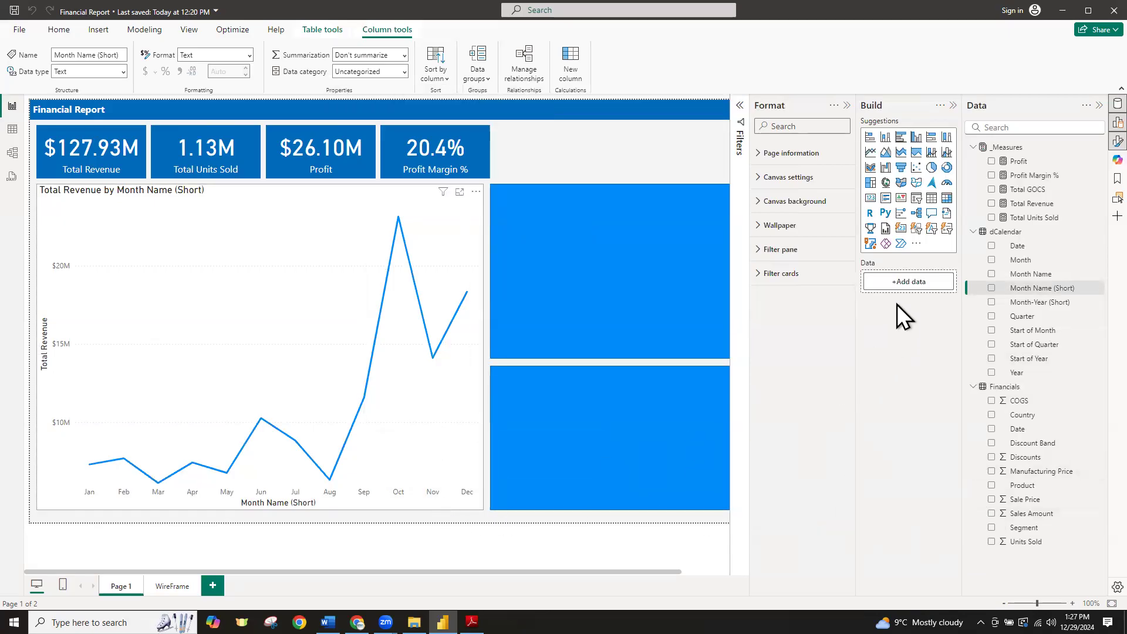
left_click(927, 283)
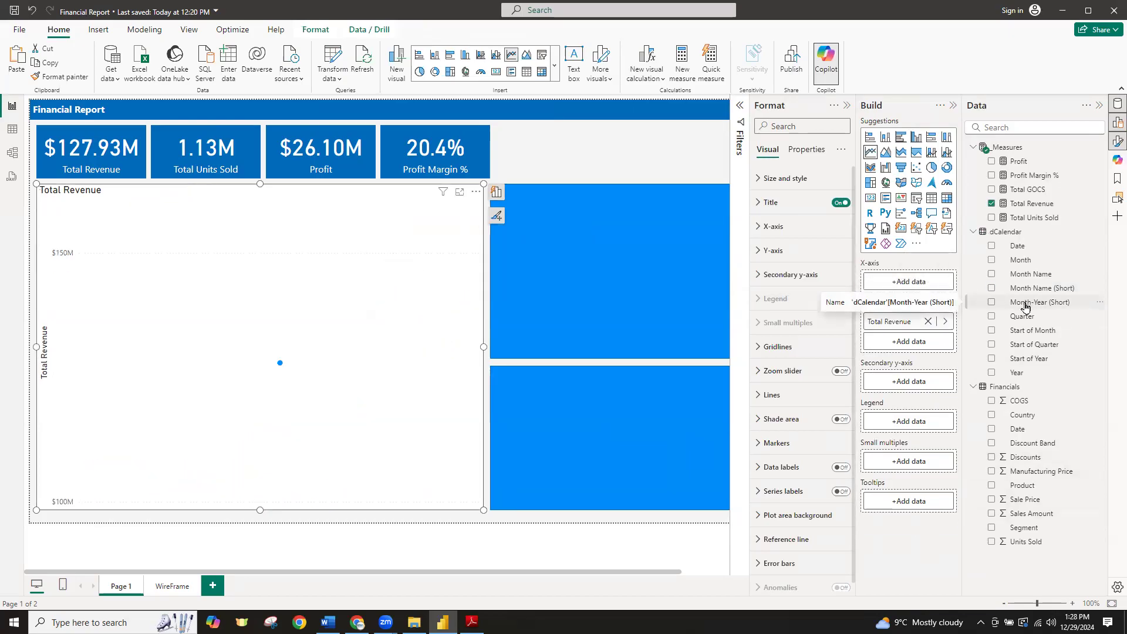
left_click_drag(1025, 306, 915, 295)
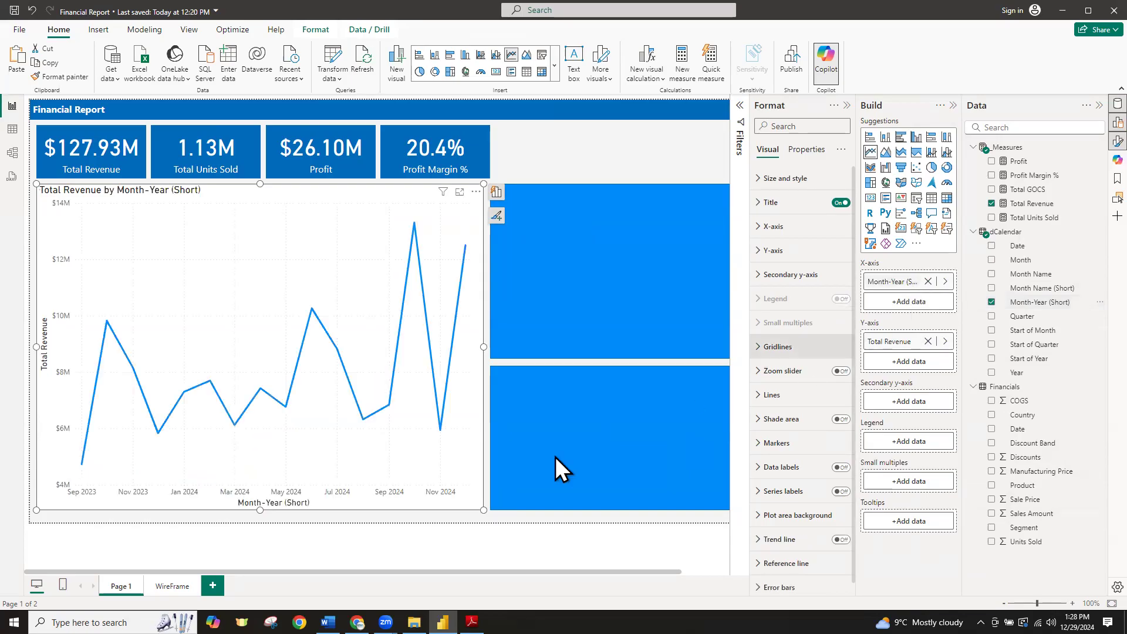
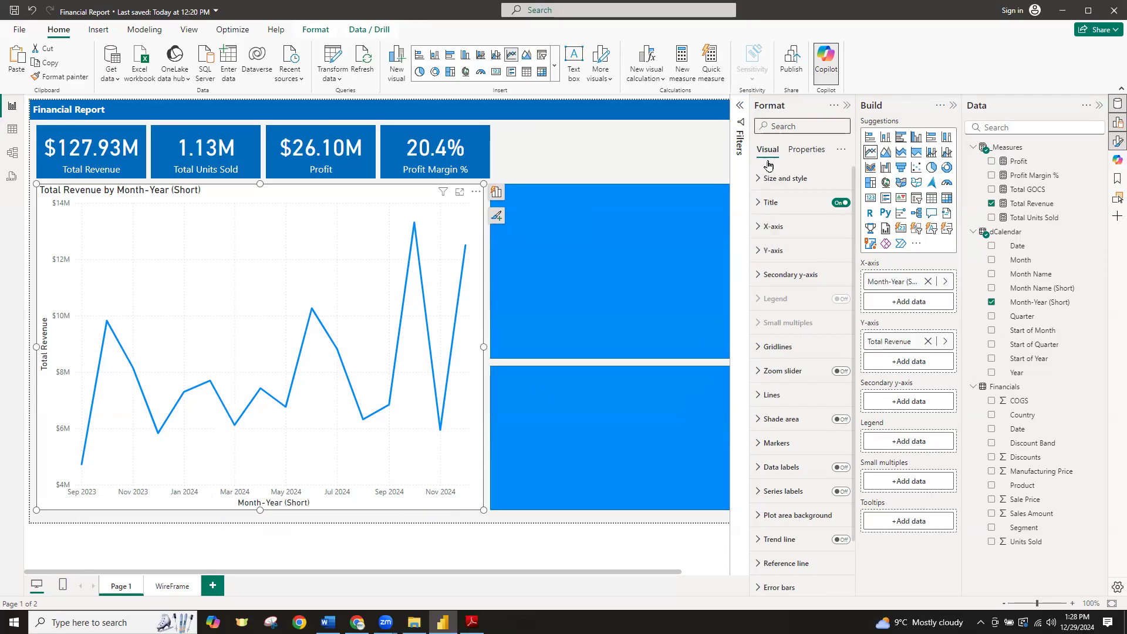
Set the line chart's X-axis type to Categorical
left_click(759, 229)
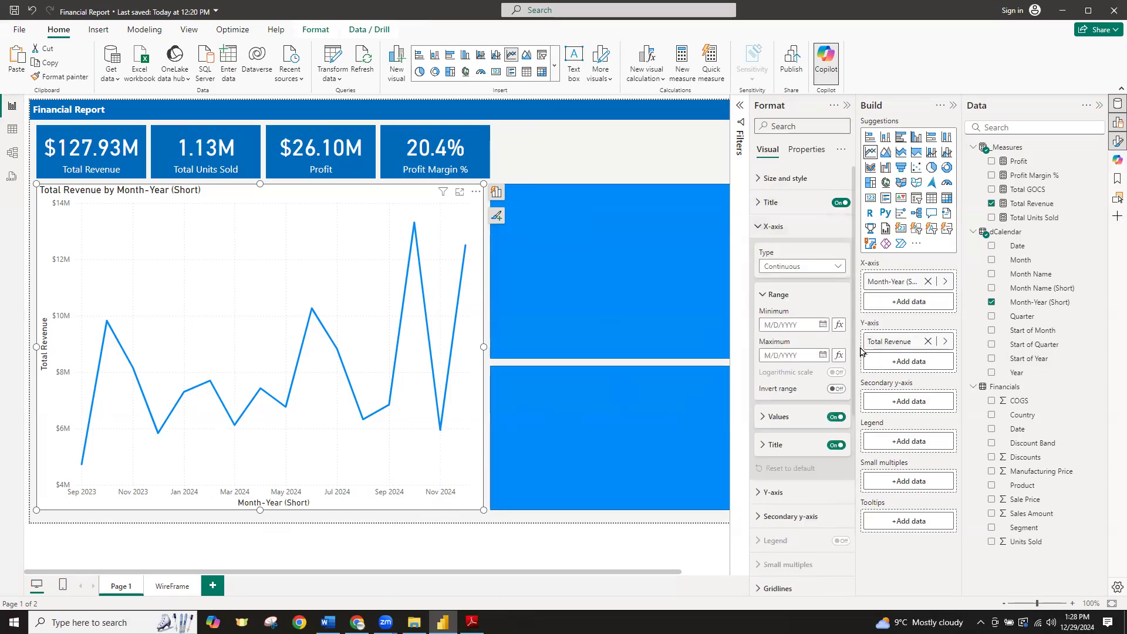
left_click(817, 266)
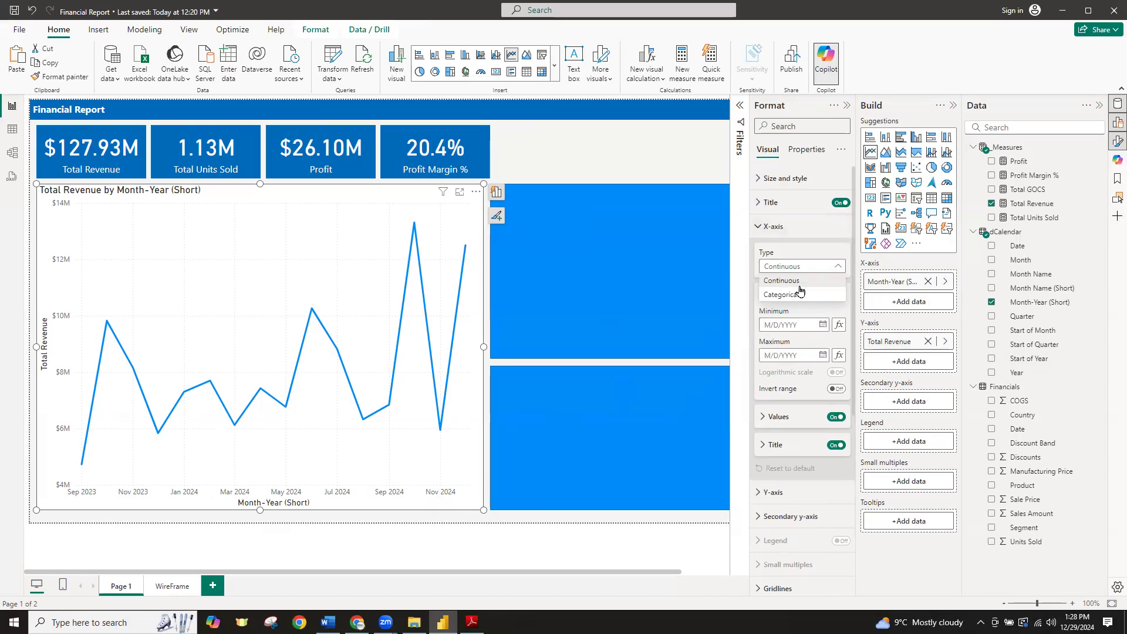
left_click(783, 294)
left_click(787, 296)
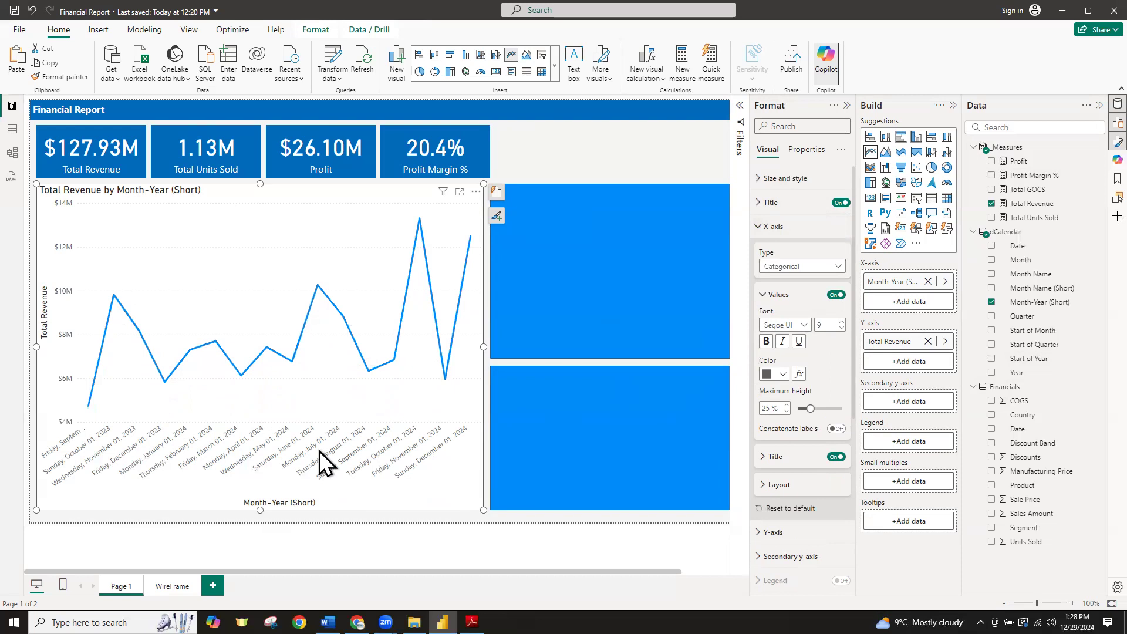
Give the dCalendar column Month-Year (Short) the custom date format Mmm-yy
left_click(1042, 305)
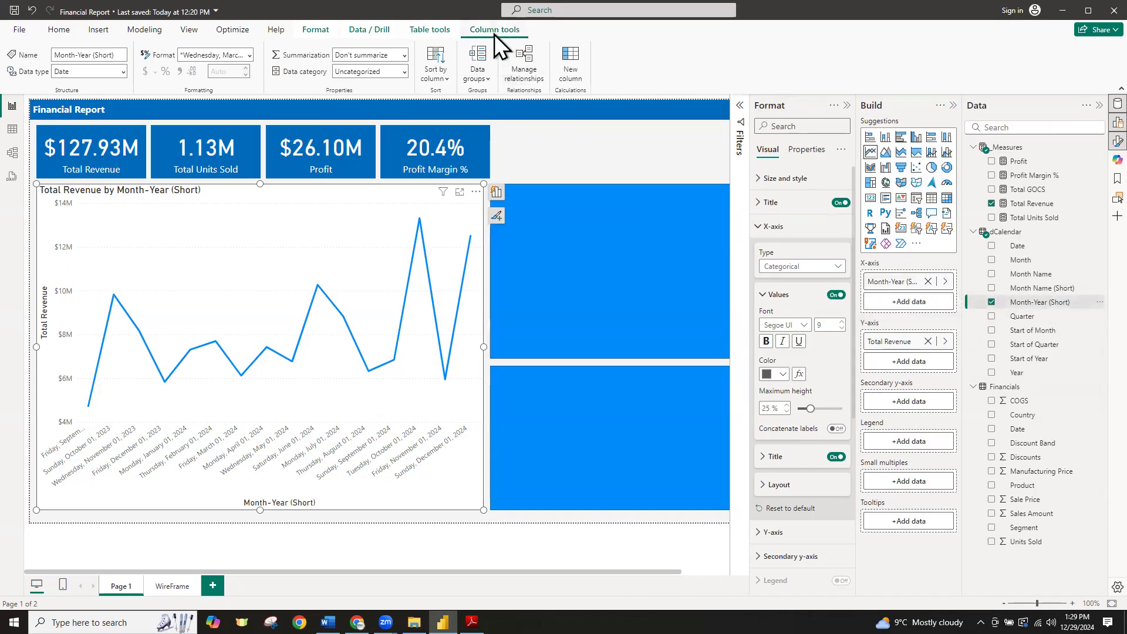
left_click(221, 55)
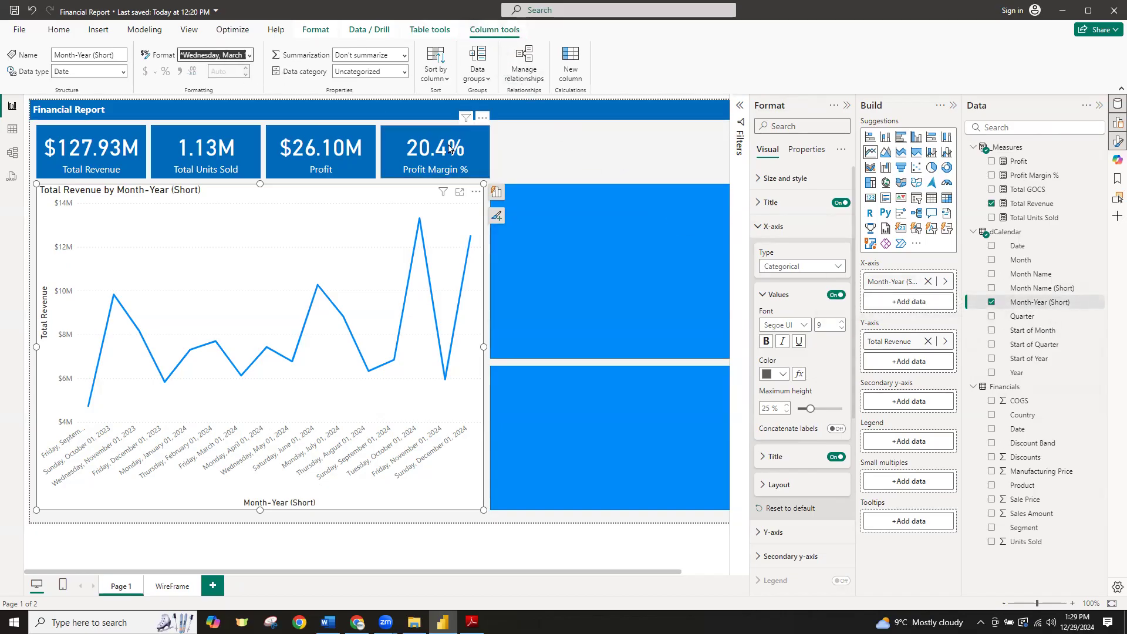
key("BackSpace")
type("Mmm")
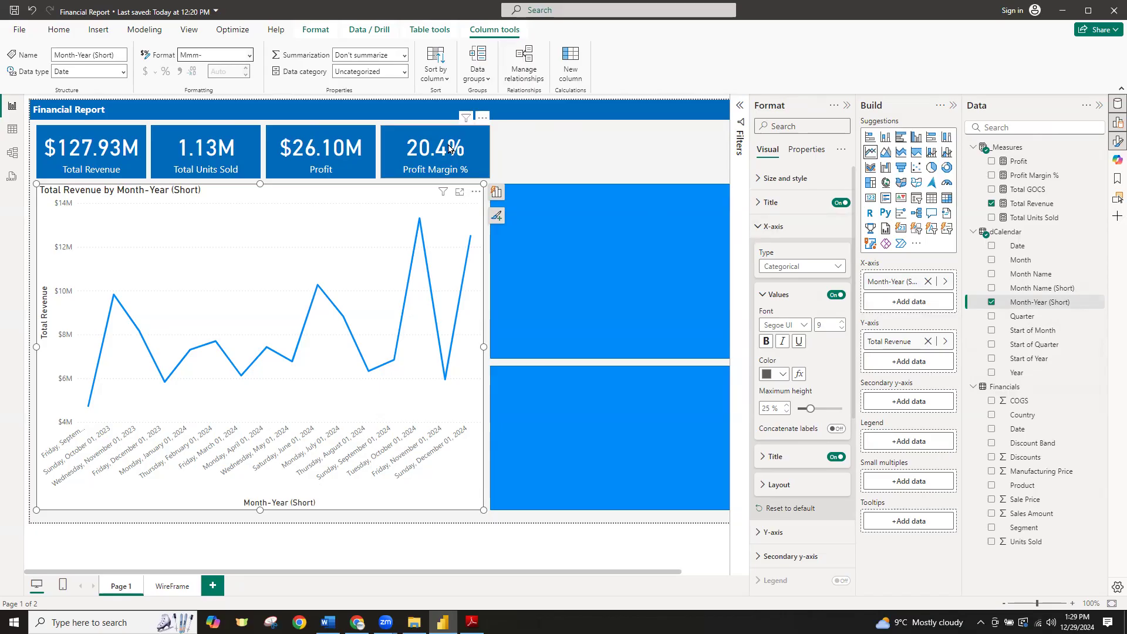
type("-yy")
key("Return")
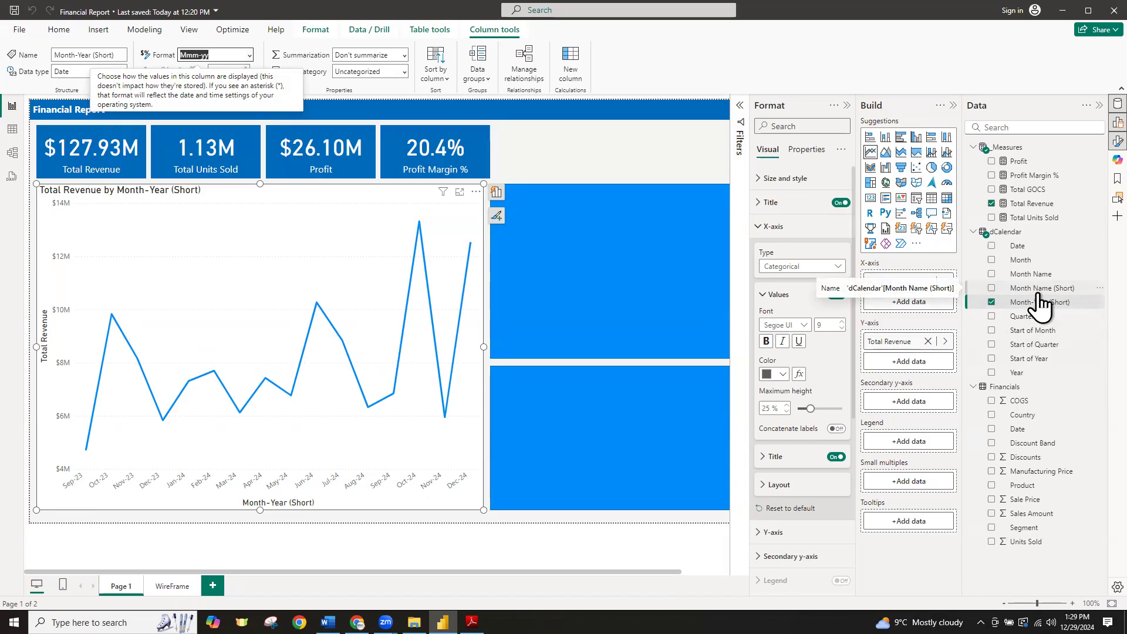
Inspect the Month-Year (Short) column of the dCalendar query in Power Query Editor and return to the report
left_click(61, 27)
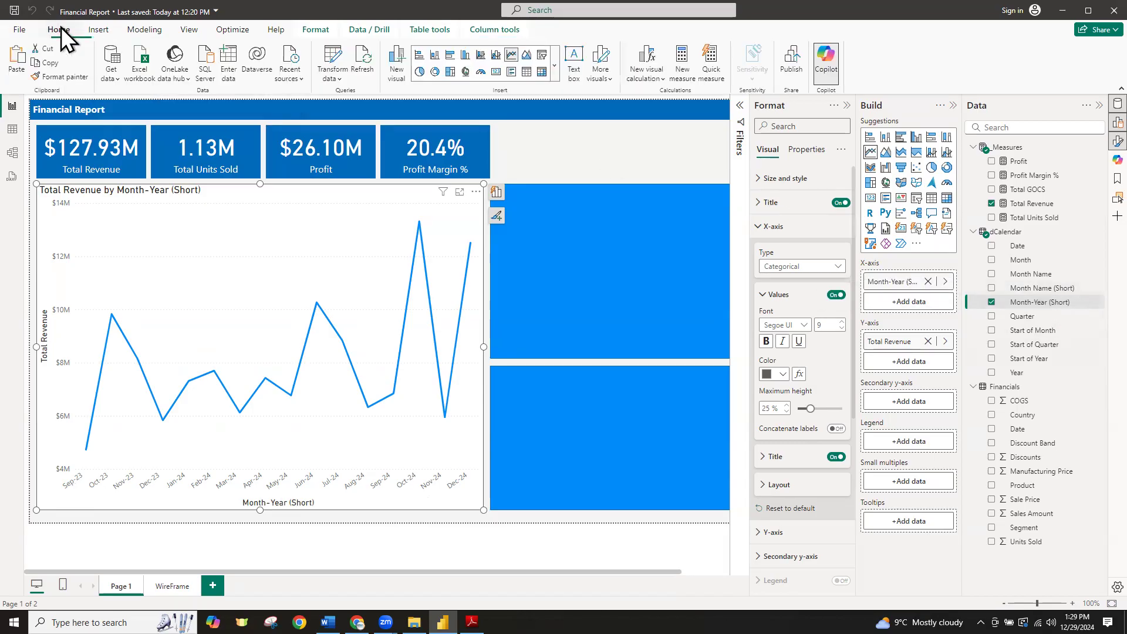
left_click(333, 78)
left_click(349, 98)
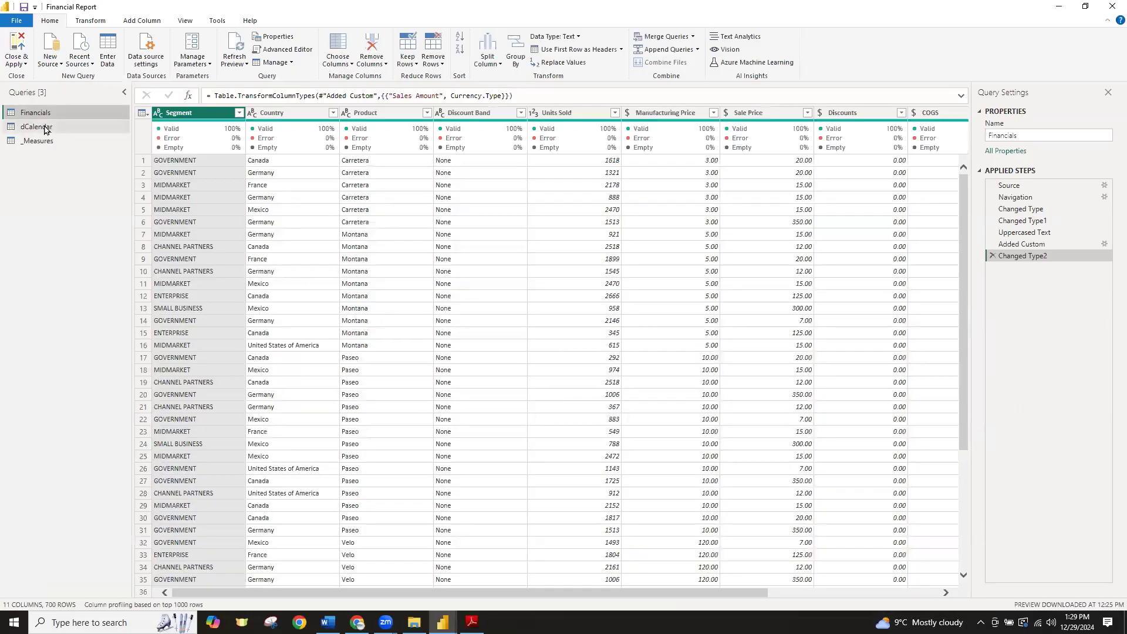
left_click(43, 127)
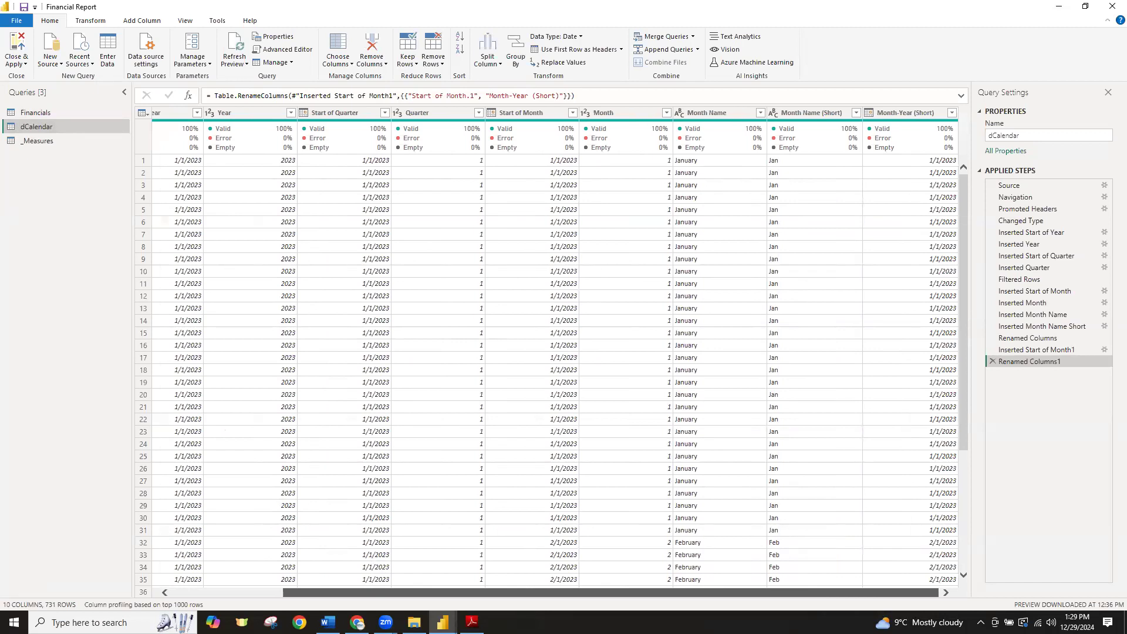
left_click(925, 111)
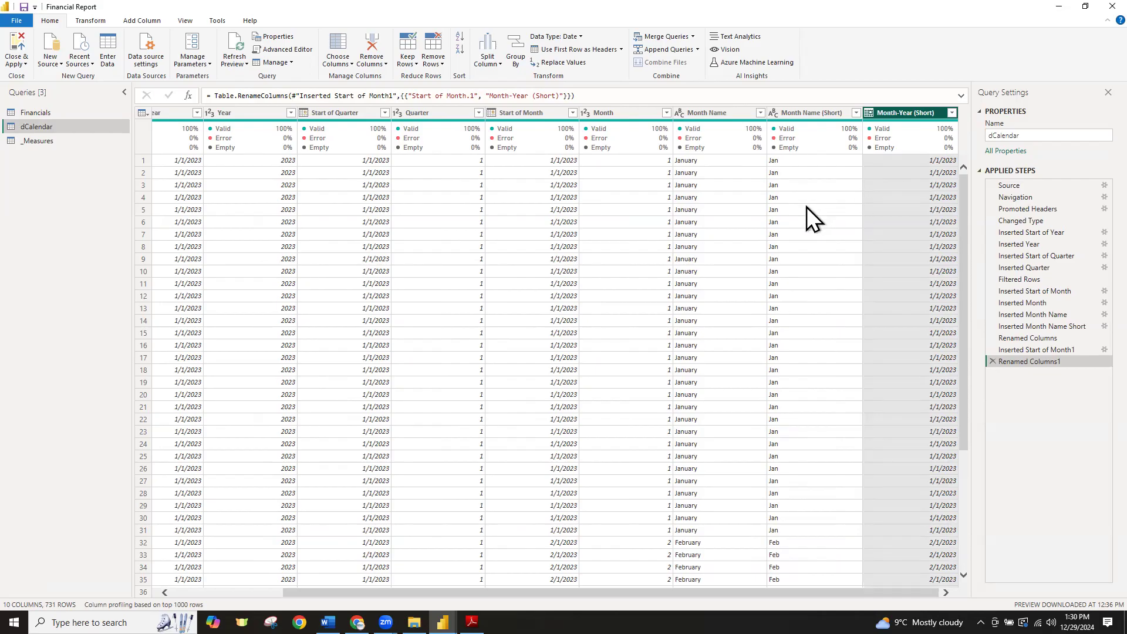
left_click(1081, 10)
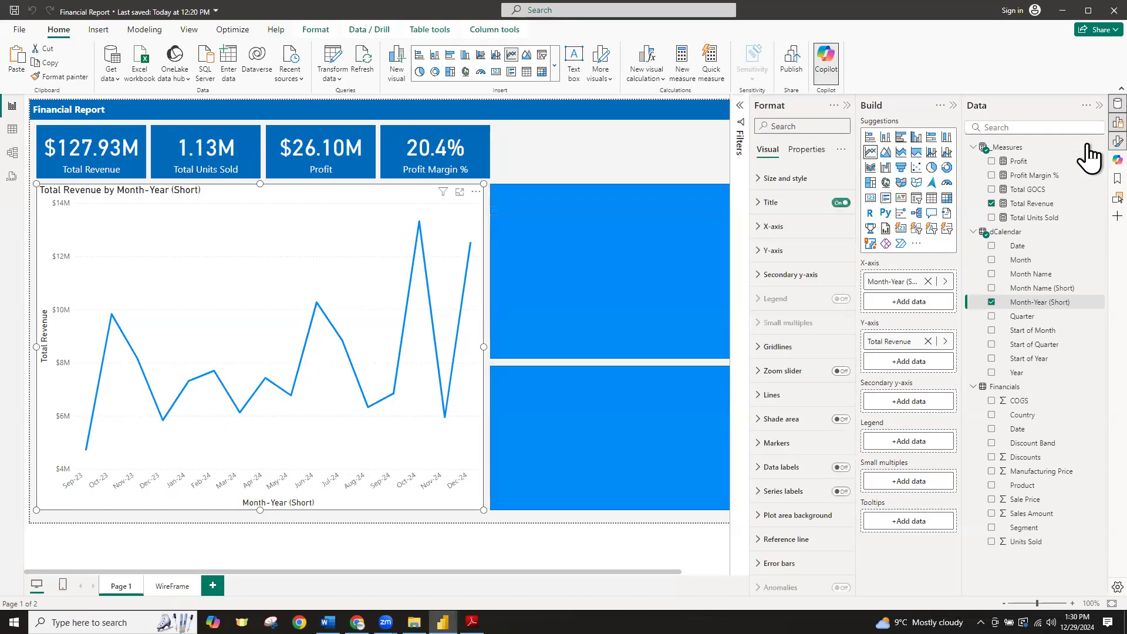
Turn on the visual border of the line chart
left_click(758, 179)
left_click(835, 431)
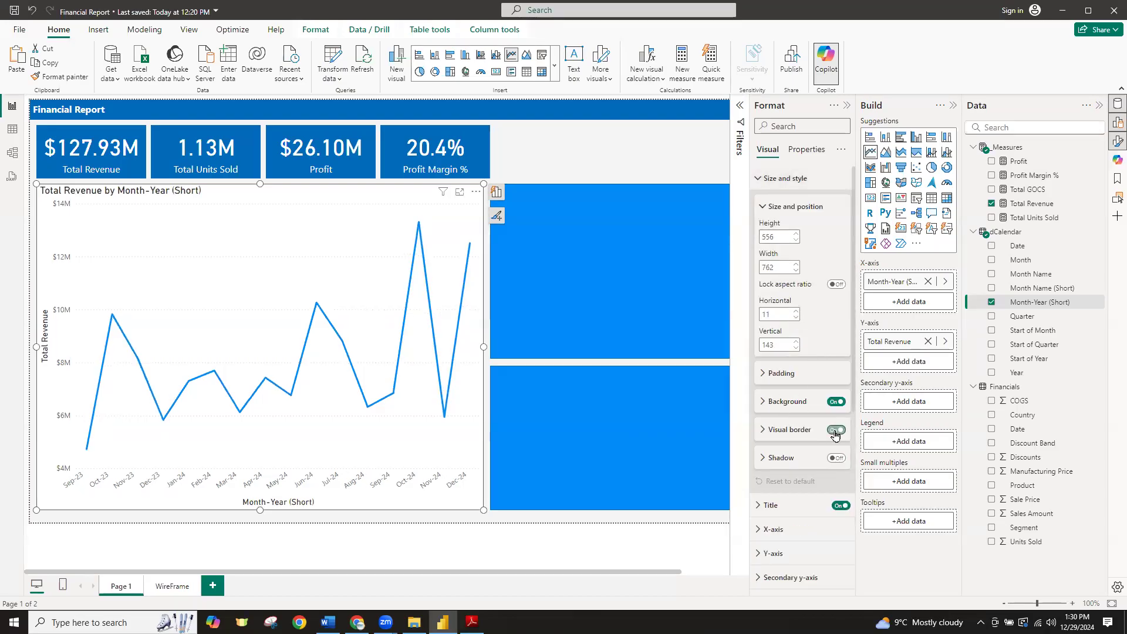
Add a visual border to the Financial Report header text box and color it light gray
left_click(600, 114)
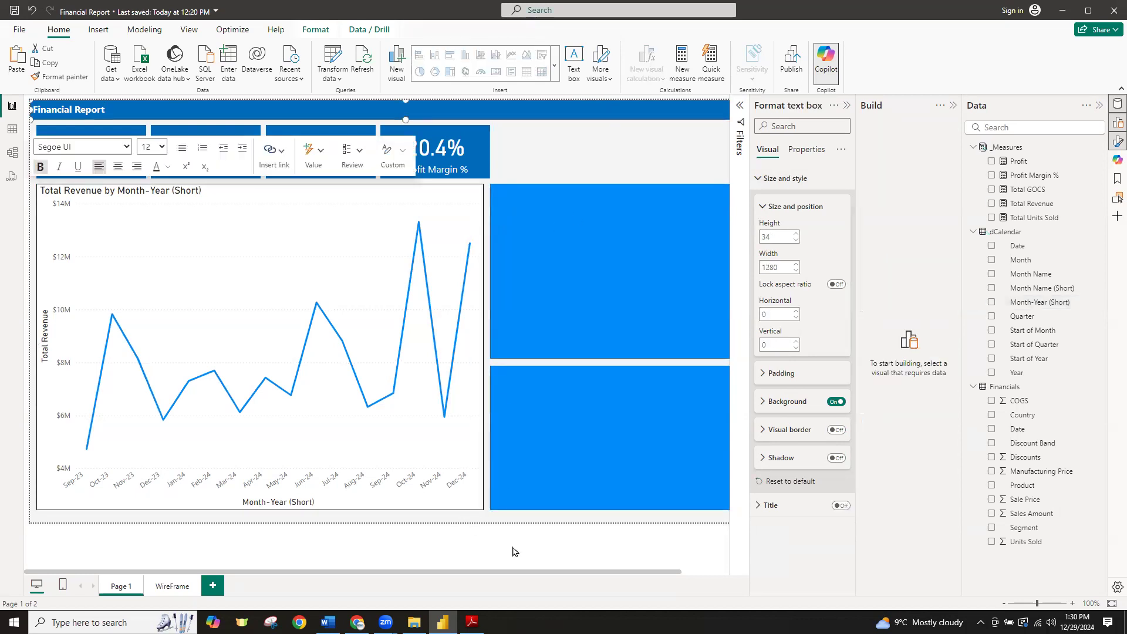
left_click(762, 403)
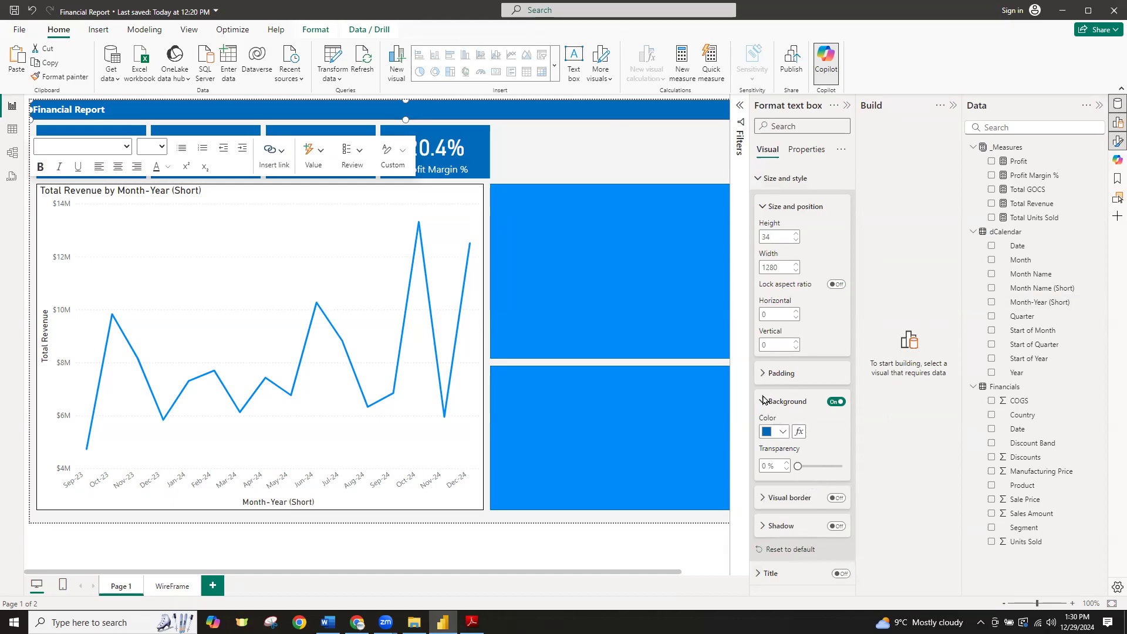
left_click(763, 374)
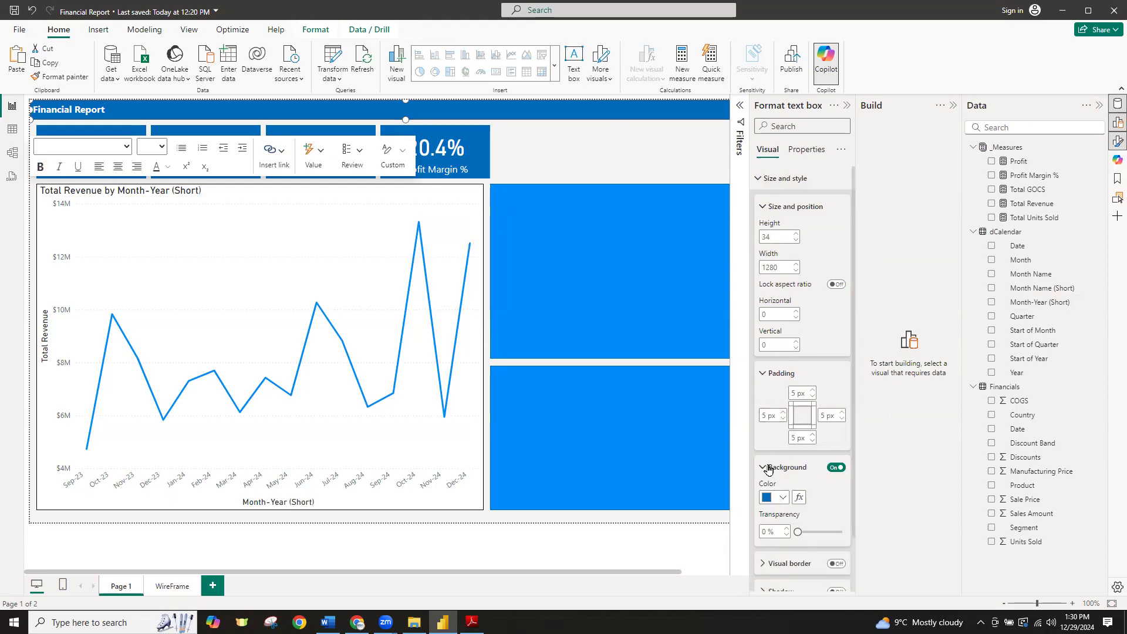
left_click(763, 207)
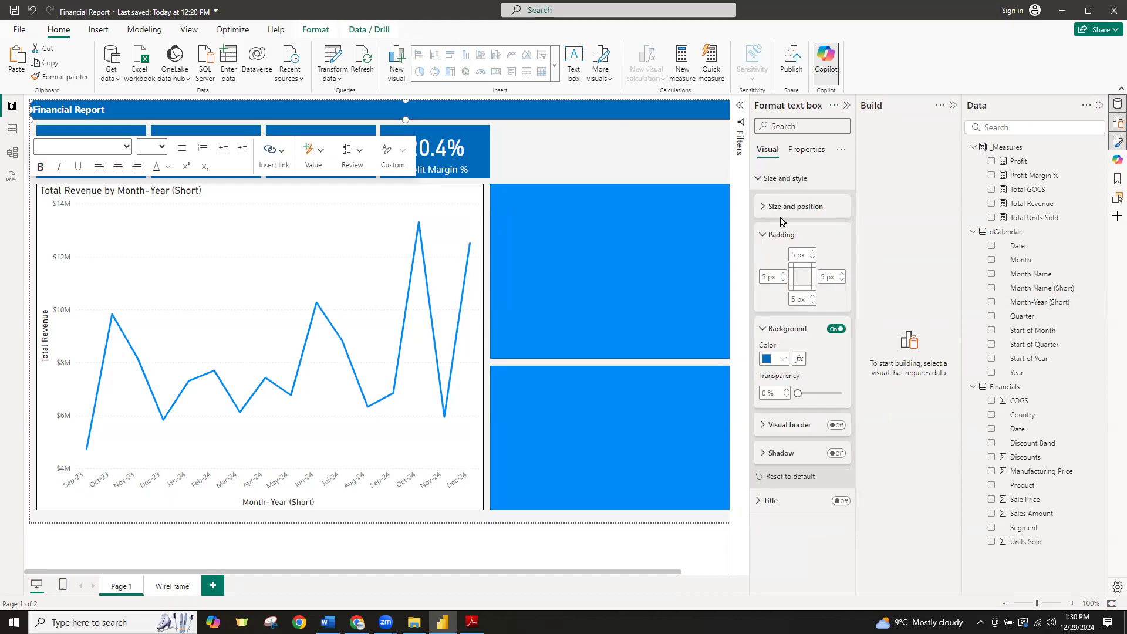
left_click(757, 187)
left_click(766, 178)
left_click(771, 427)
left_click(836, 426)
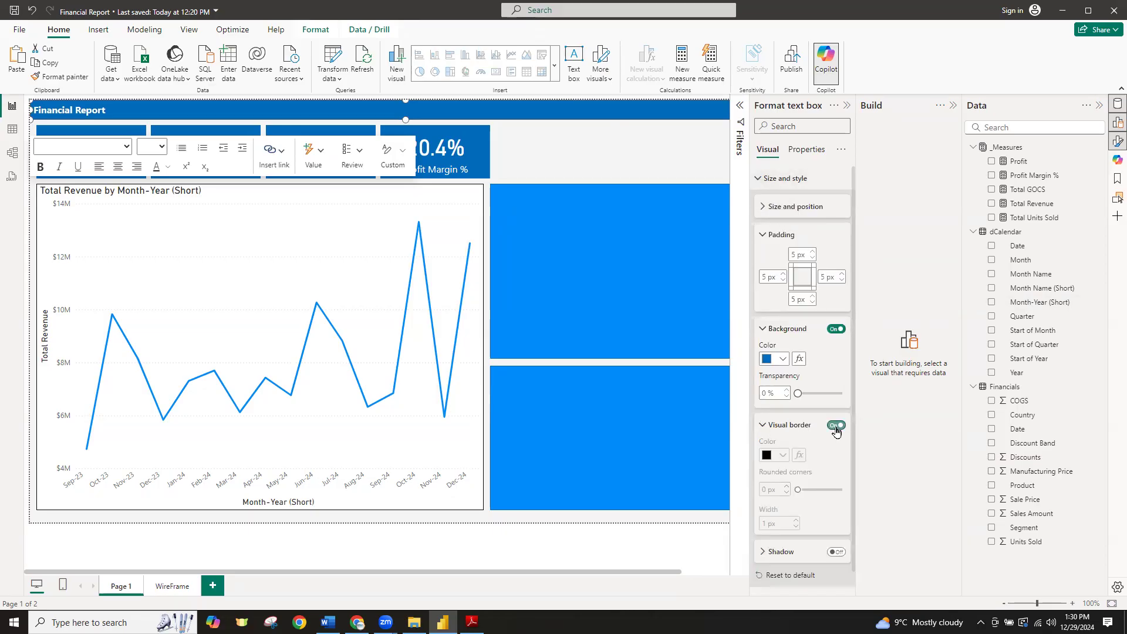
left_click(782, 456)
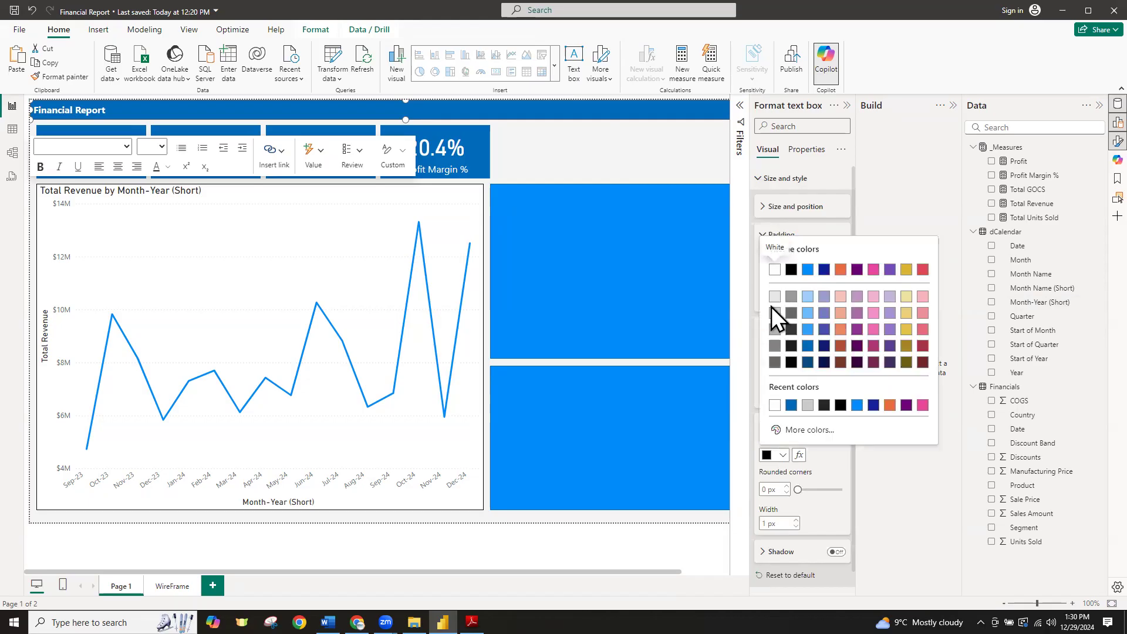
left_click(775, 298)
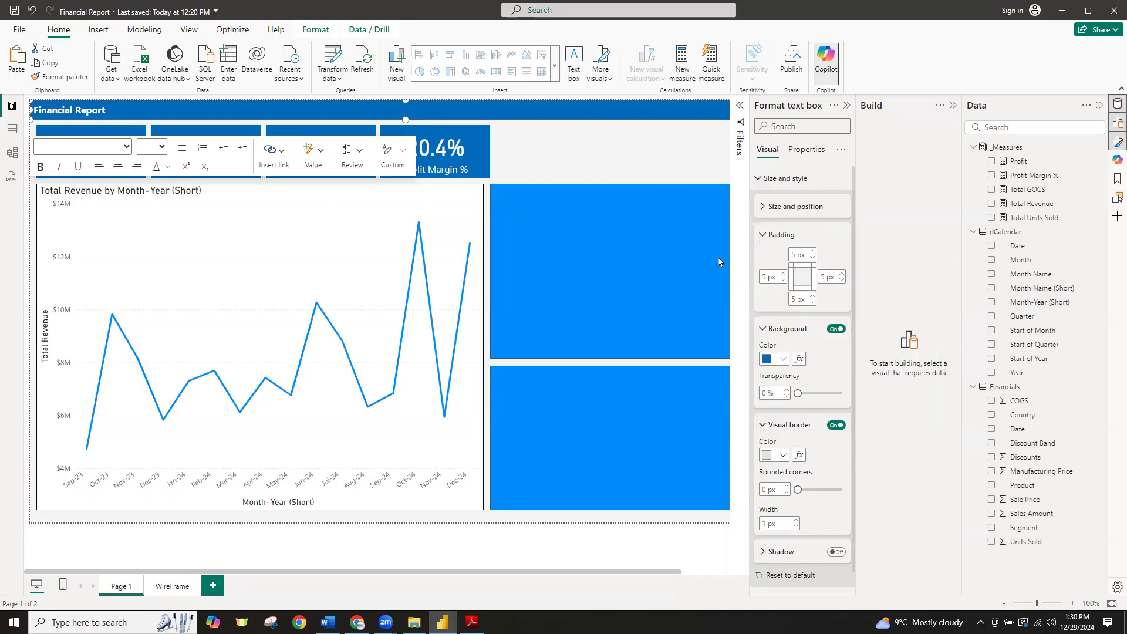
Change the line chart's visual border color to light gray
left_click(598, 133)
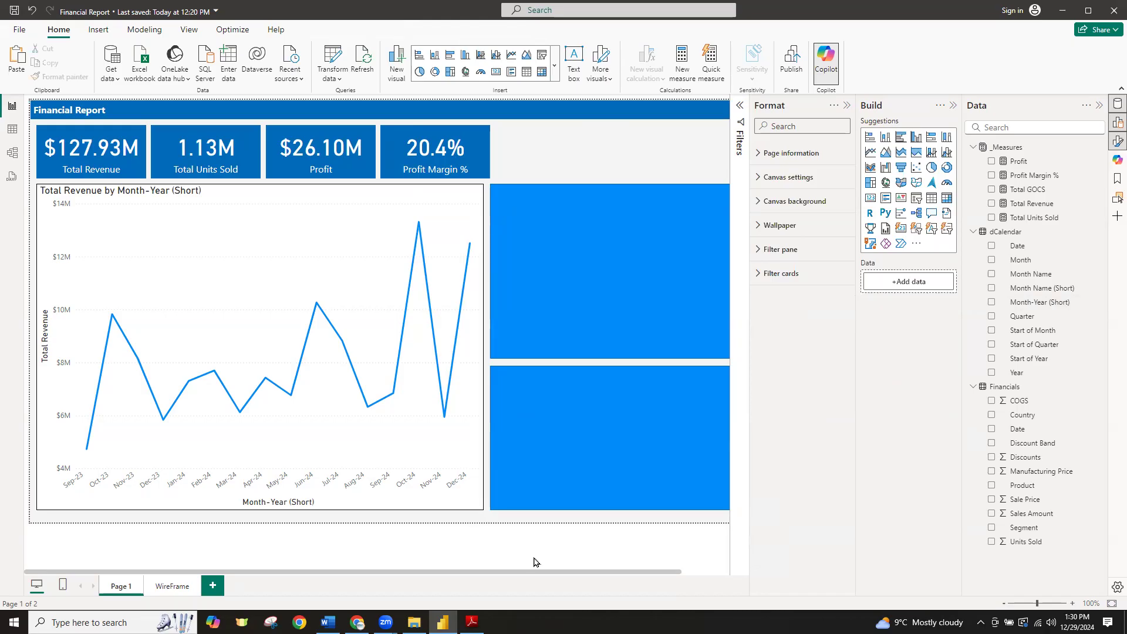
key("ctrl+z")
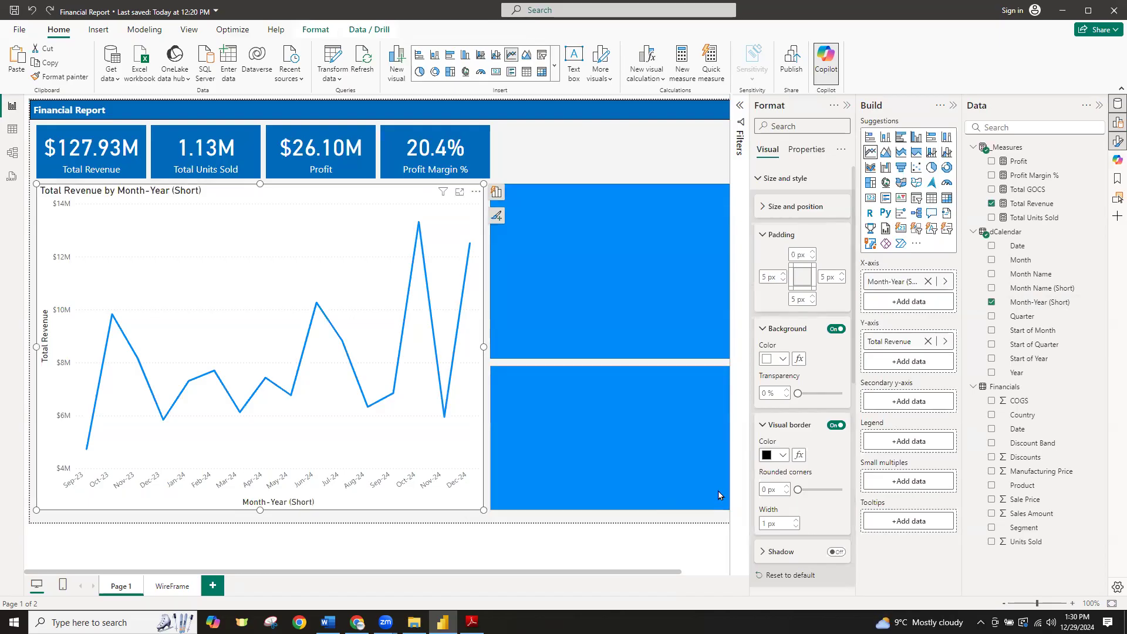
left_click(784, 456)
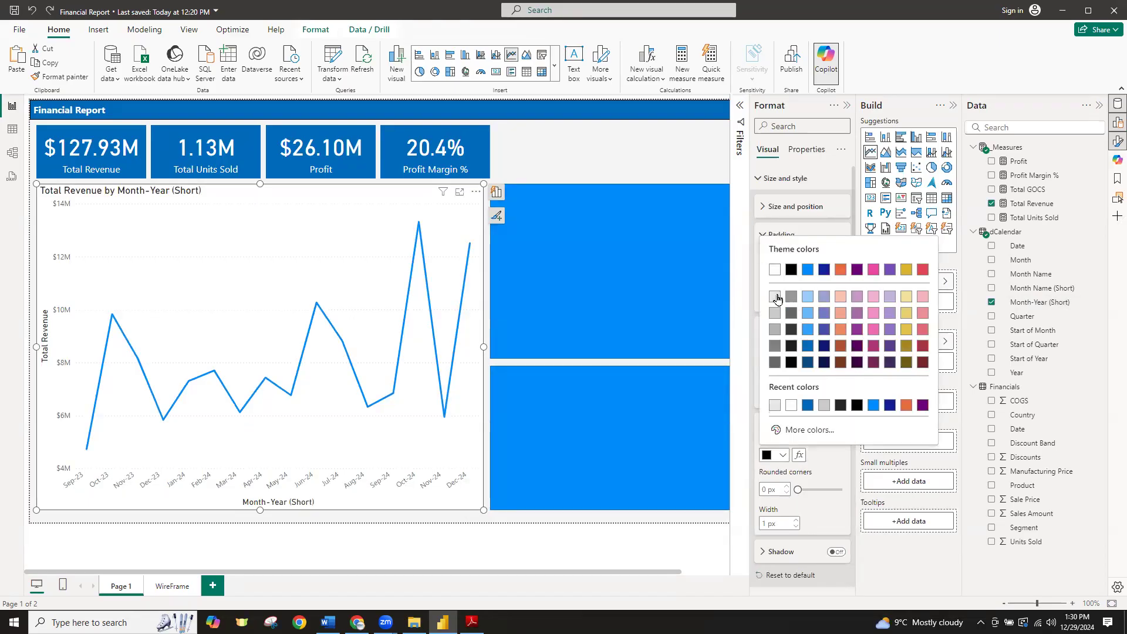
left_click(775, 296)
left_click(649, 144)
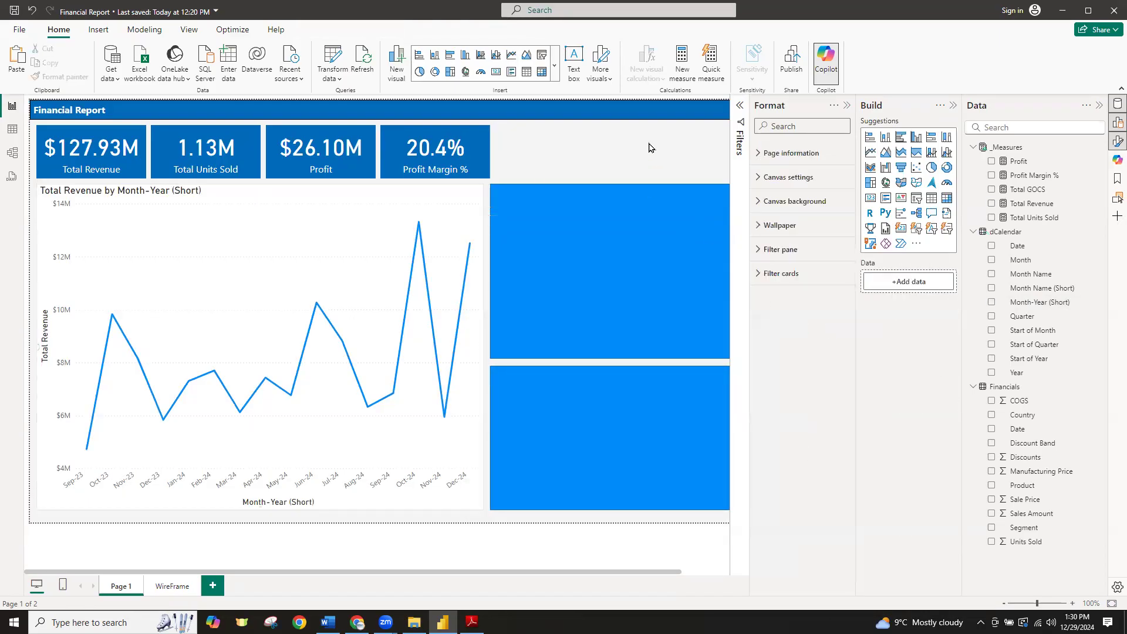
Shorten the end of the line chart's title so it reads "Total Revenue by Mont"
left_click(422, 496)
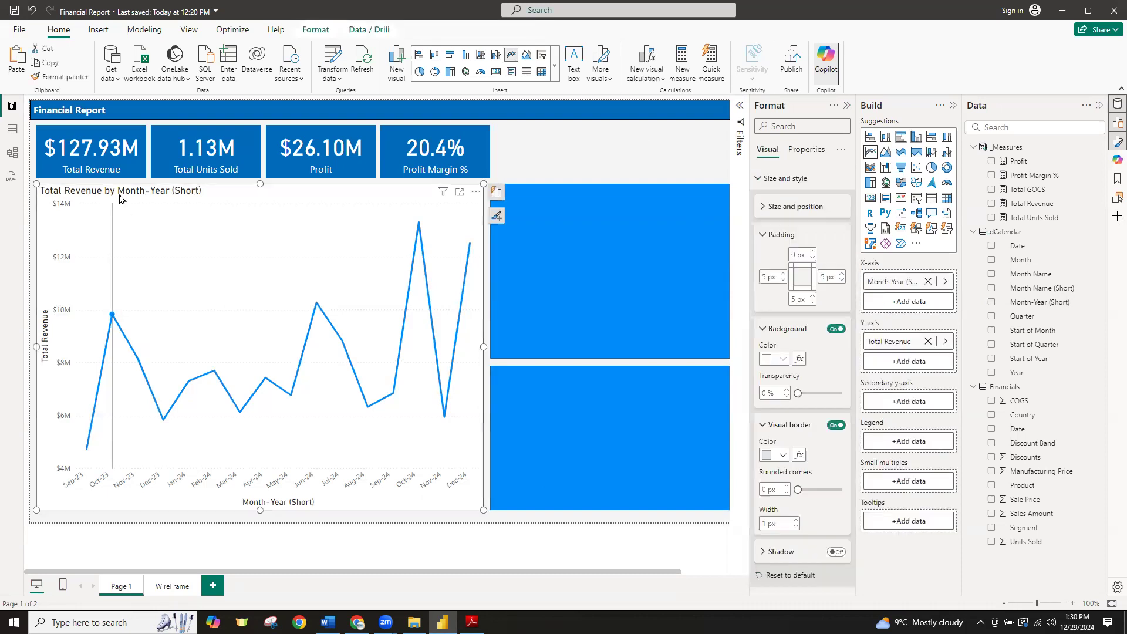
left_click(776, 179)
left_click(765, 203)
left_click(803, 262)
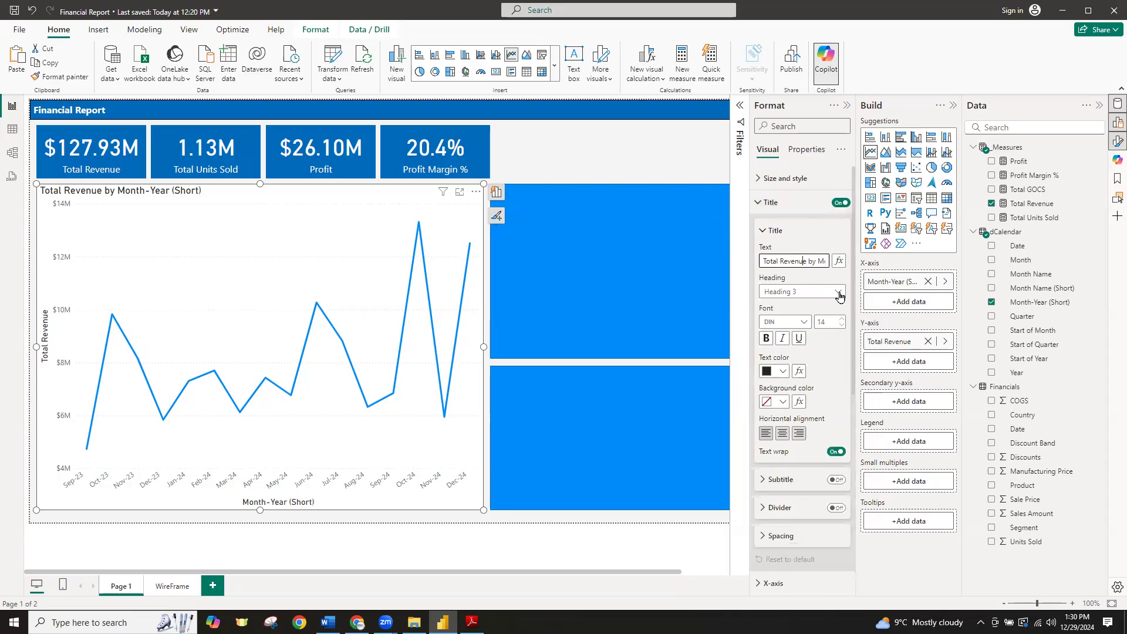
key("ctrl+a")
left_click_drag(793, 261, 849, 263)
key("BackSpace")
key("BackSpace")
key("BackSpace")
key("BackSpace")
Remove "Total" from the line chart's title and insert "Trend" so it reads "Revenue Trend by Mont"
key("Home")
key("ctrl+shift+Right")
key("ctrl+shift+Right")
key("ctrl+shift+Left")
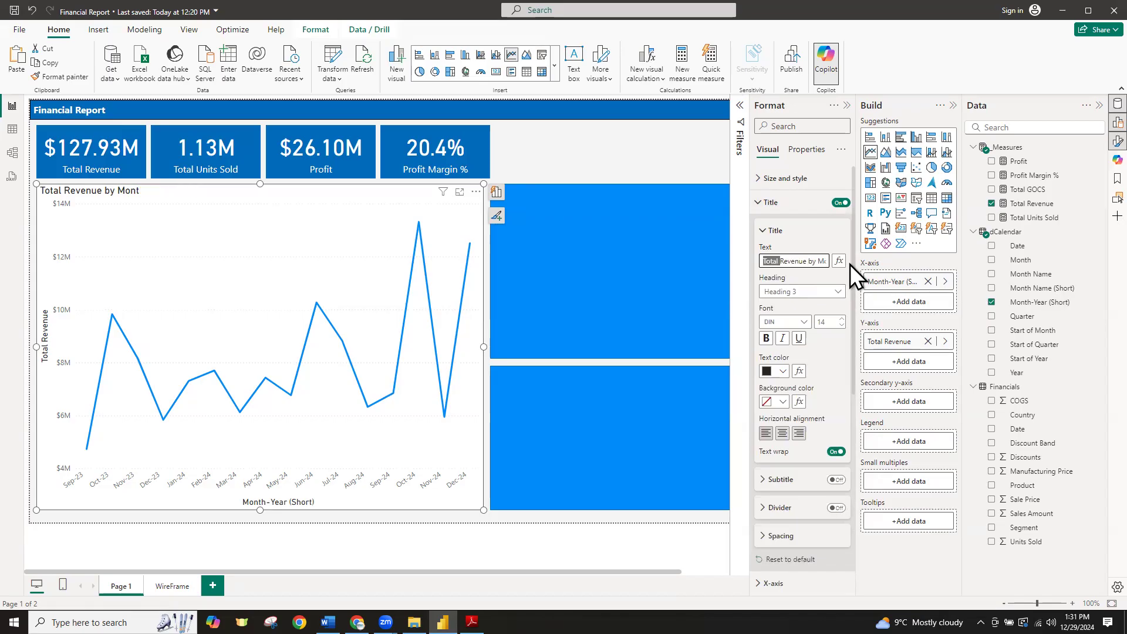
key("BackSpace")
key("ctrl+Right")
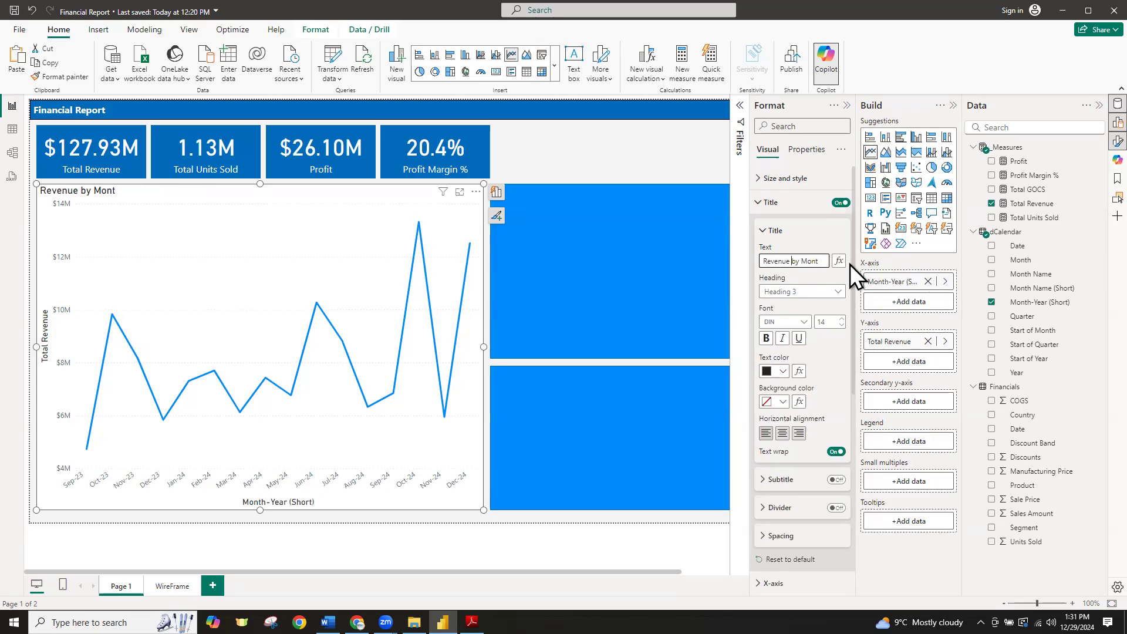
type("Trend")
left_click(769, 202)
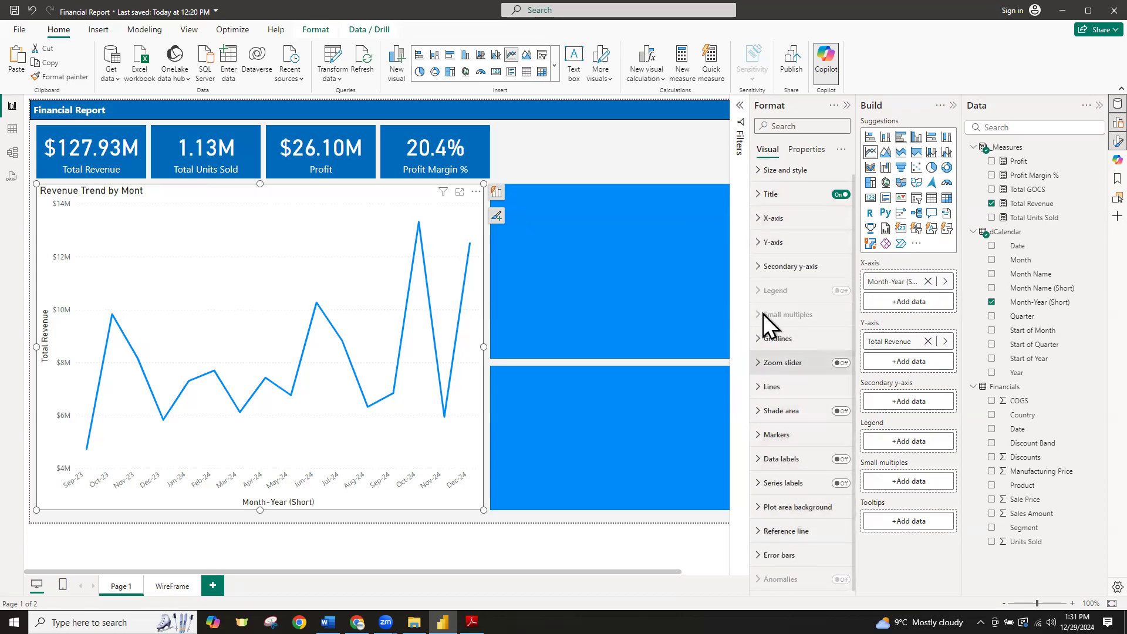
Try hiding the line chart's X-axis title, restore it, and keep the chart selected
scroll(766, 335, "down", 1)
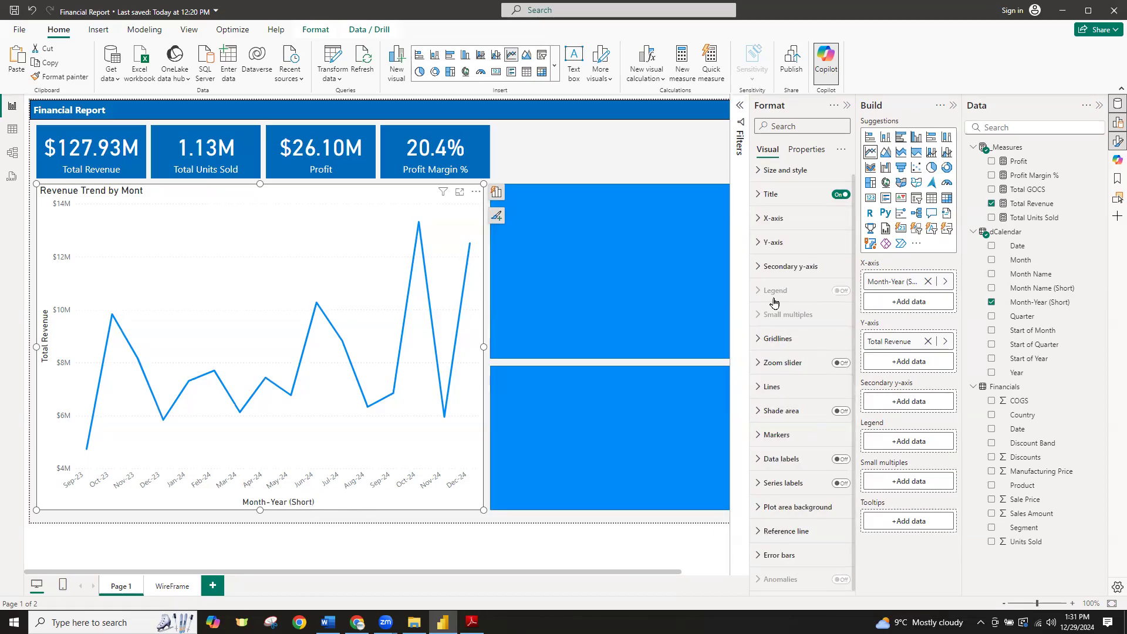
left_click(760, 220)
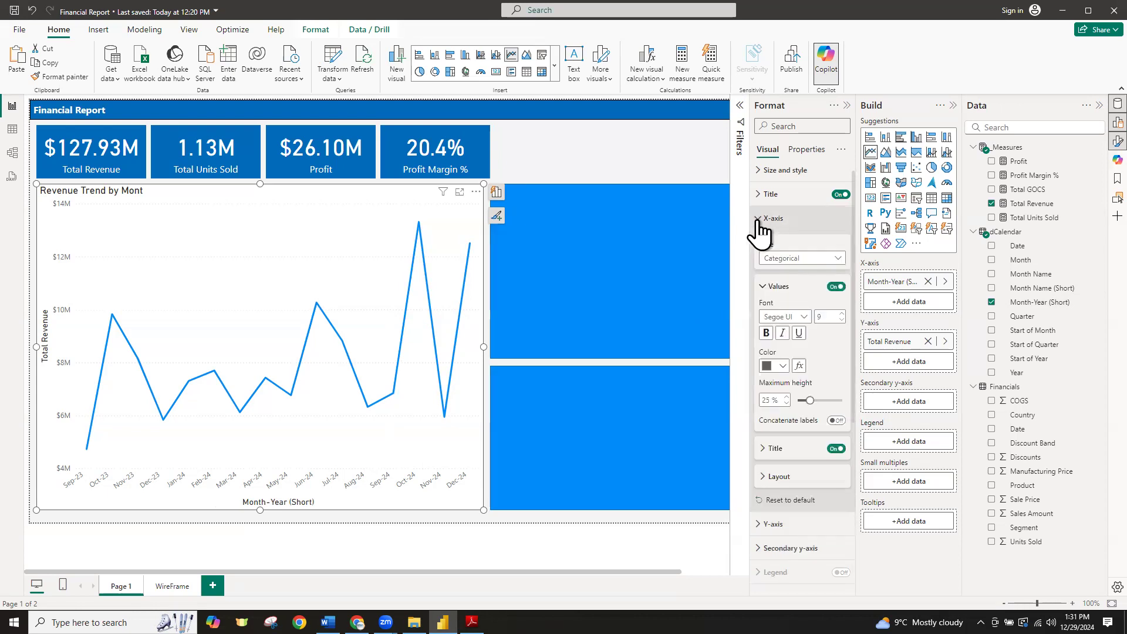
left_click(836, 450)
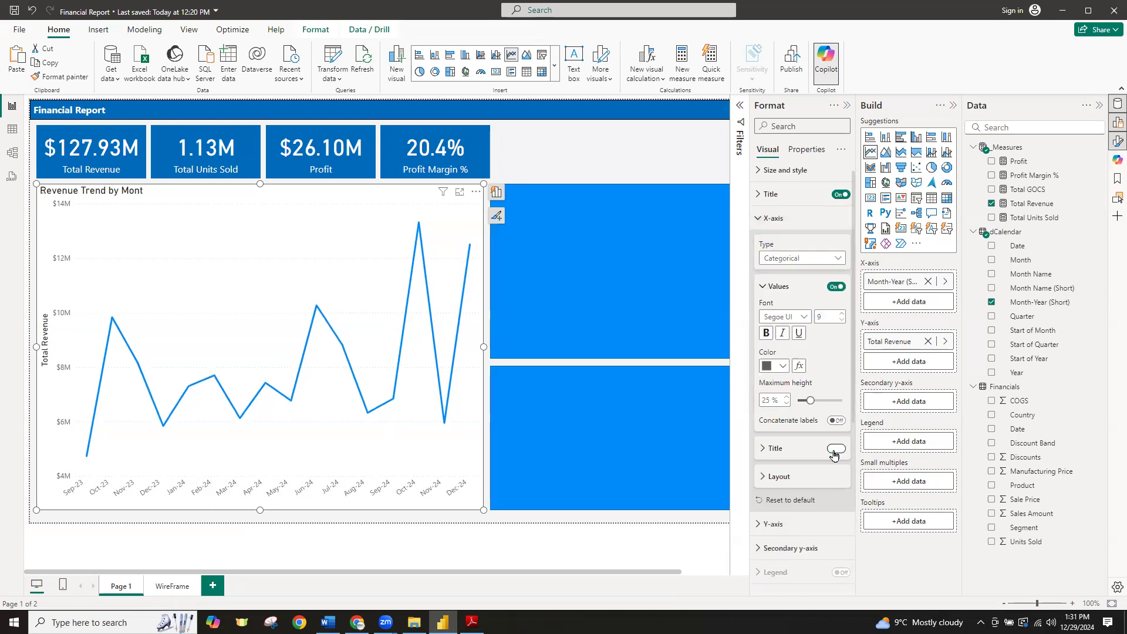
left_click(835, 452)
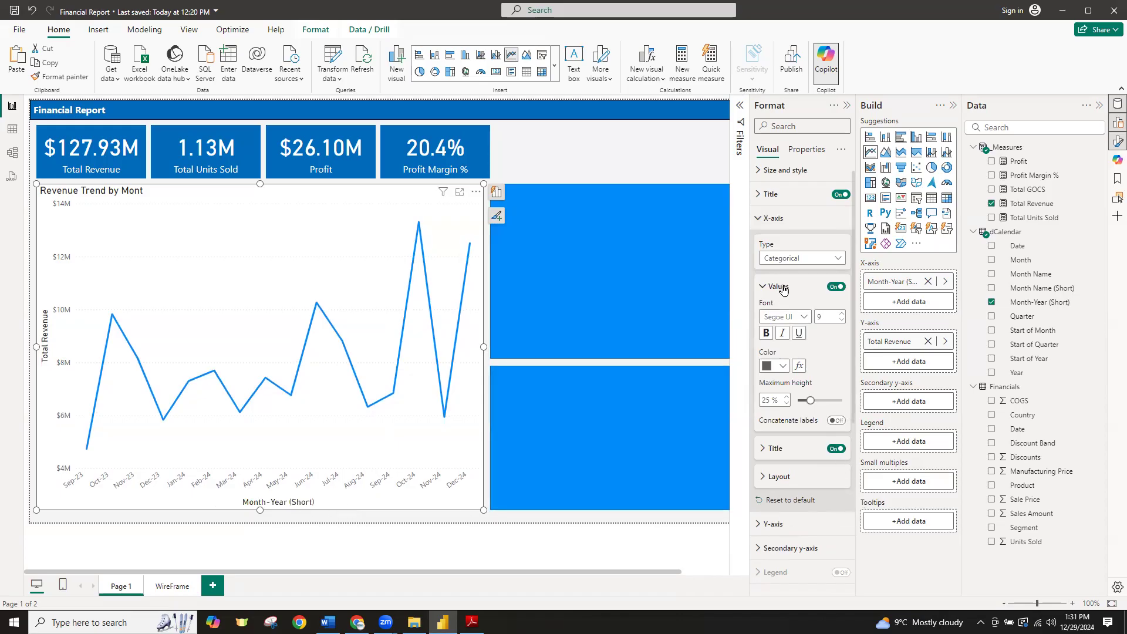
left_click(757, 221)
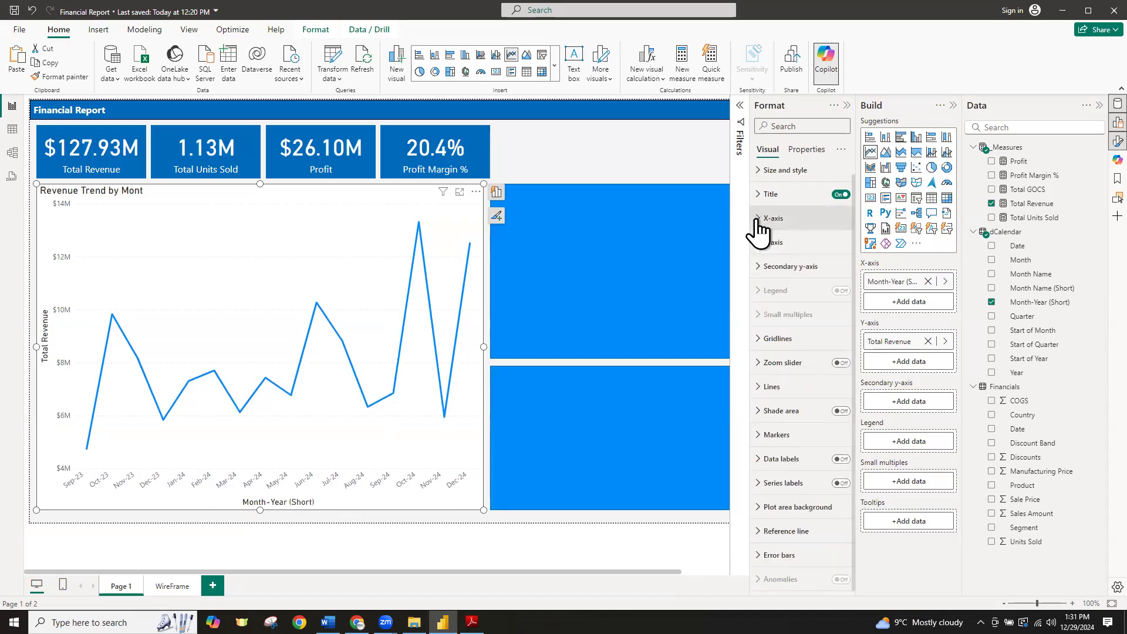
left_click(443, 508)
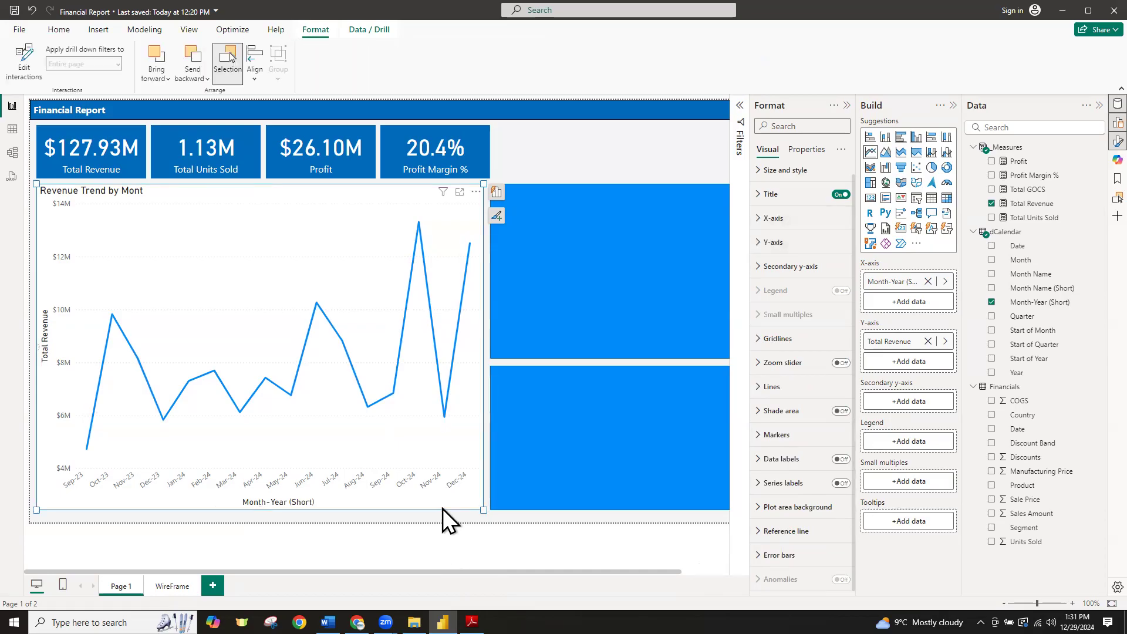
Remove the X-axis title and the Y-axis title from the line chart
left_click(278, 503)
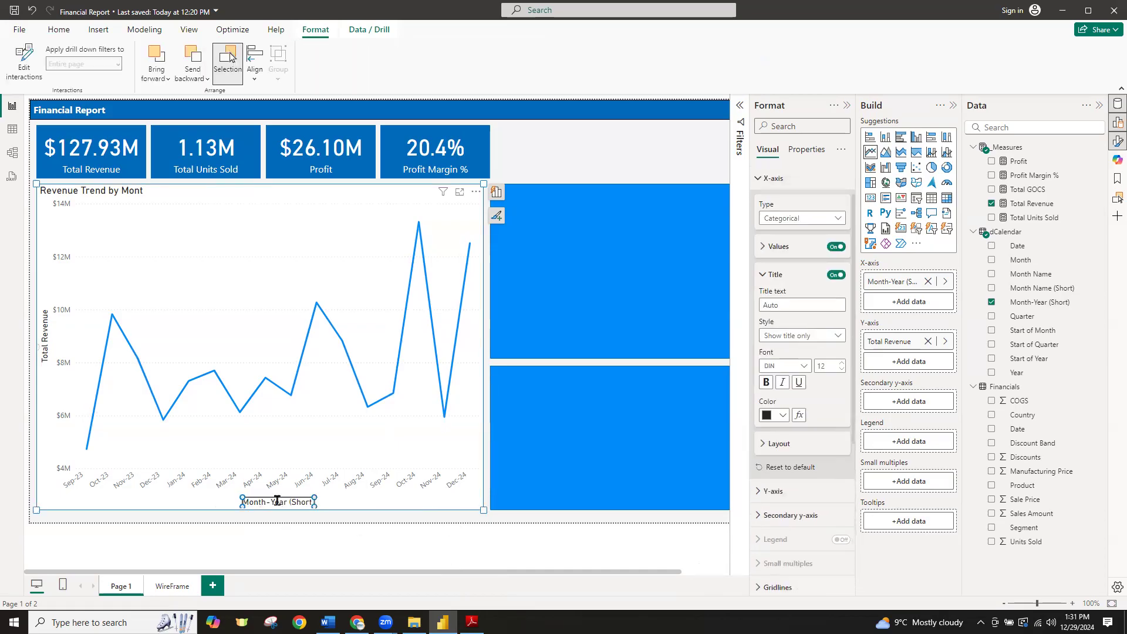
key("Delete")
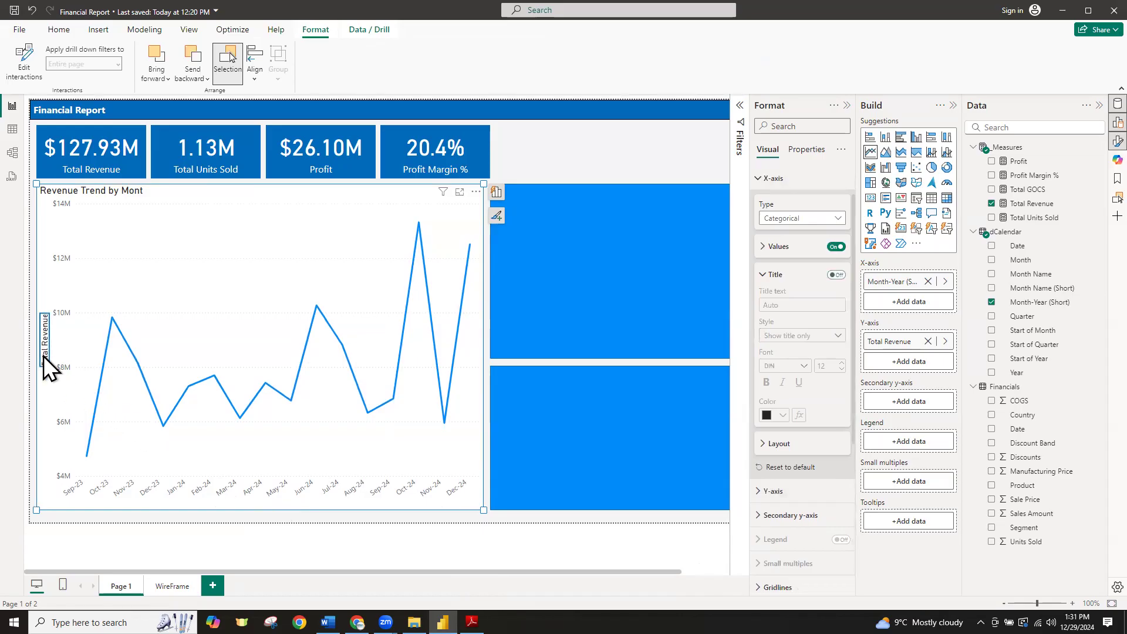
key("Delete")
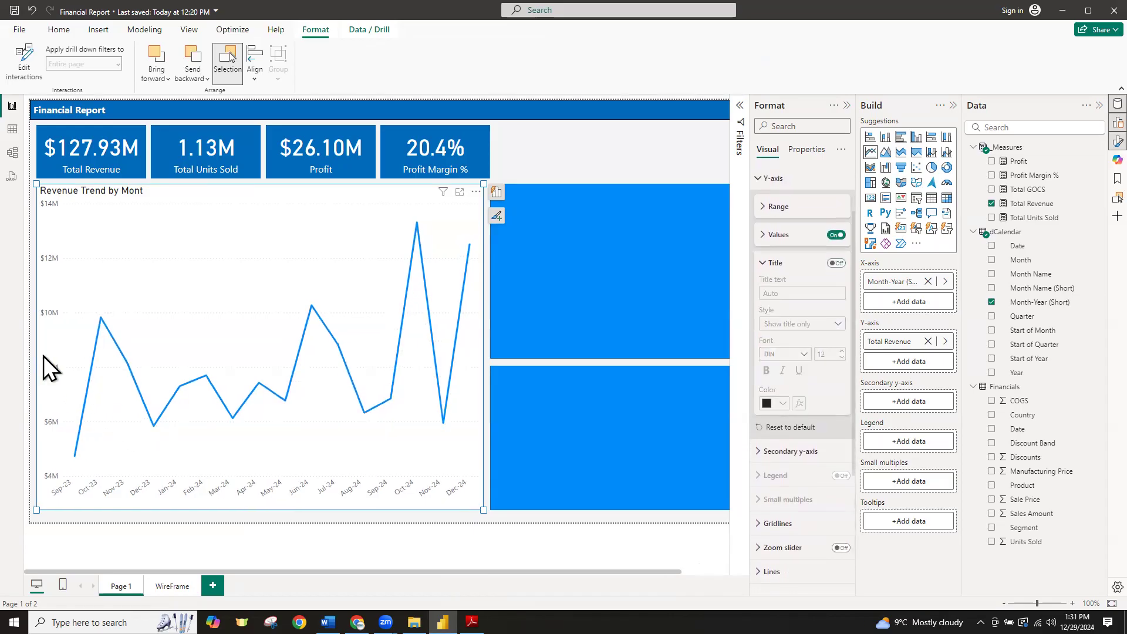
Try hiding the line chart's Y-axis values and undo the change
left_click(44, 313)
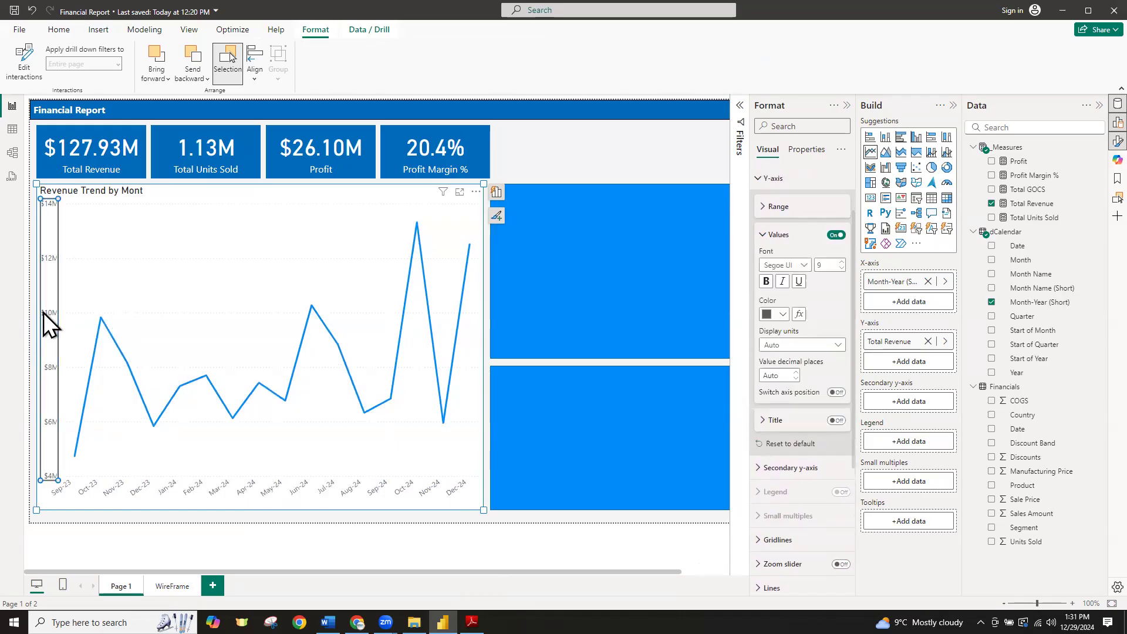
key("Delete")
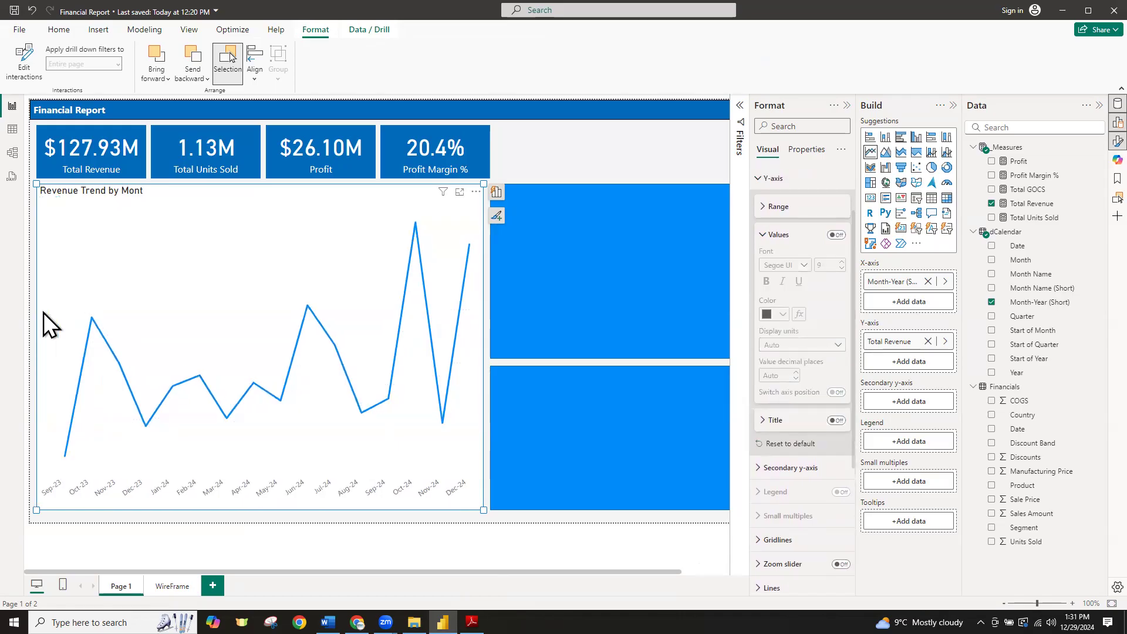
key("ctrl+z")
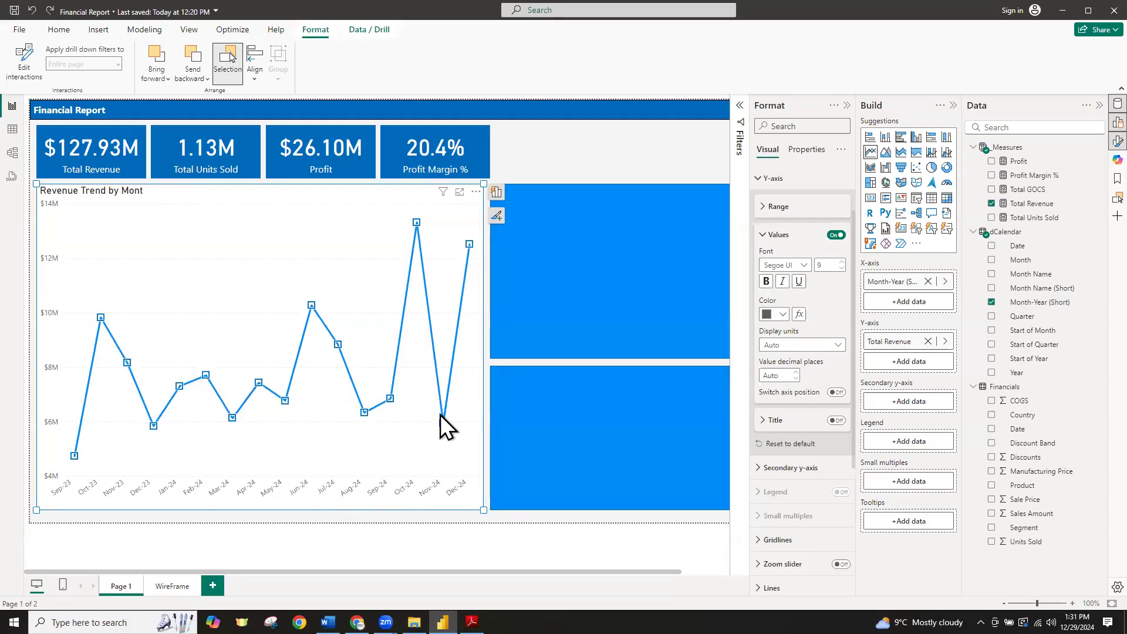
left_click(771, 588)
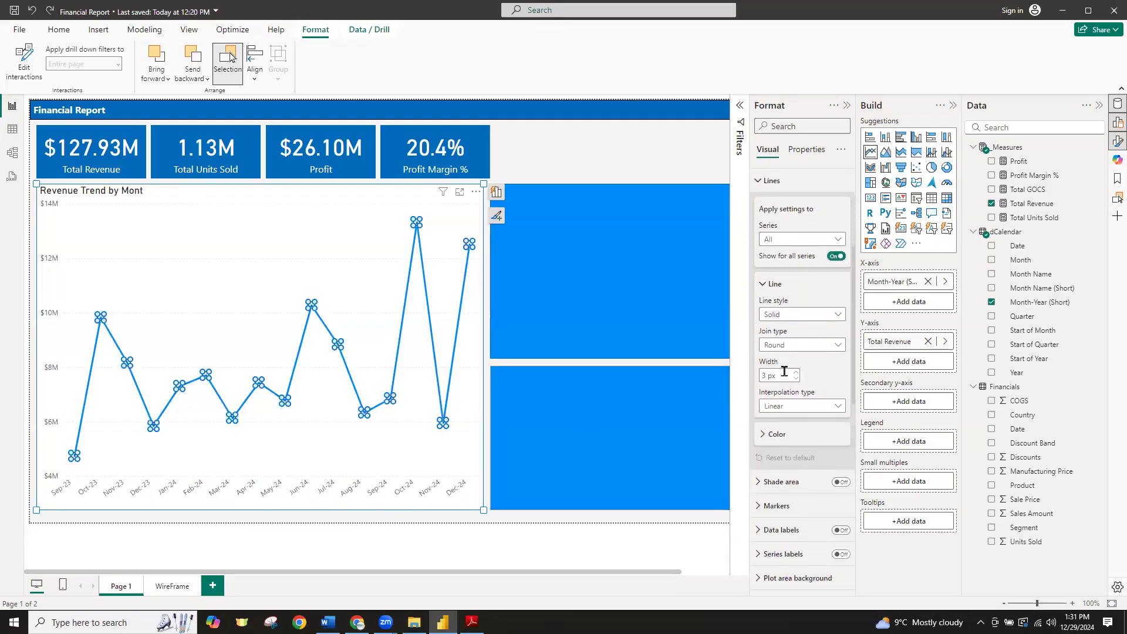
left_click(437, 508)
left_click(758, 180)
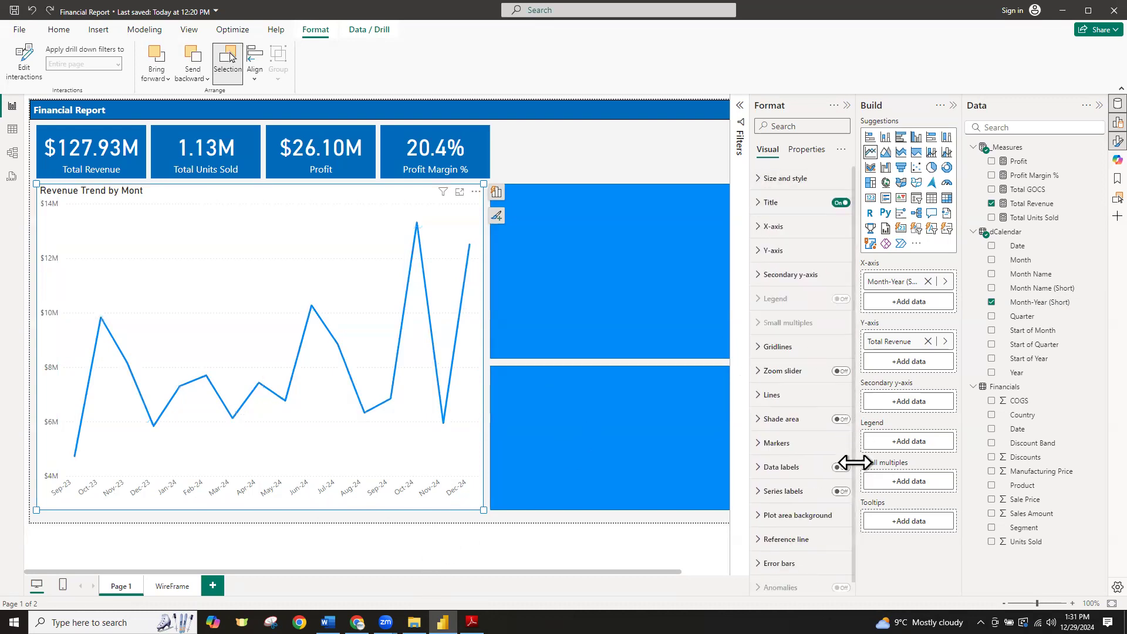
Show circle markers for all categories on the line chart and set the marker size to 8 px
left_click(756, 441)
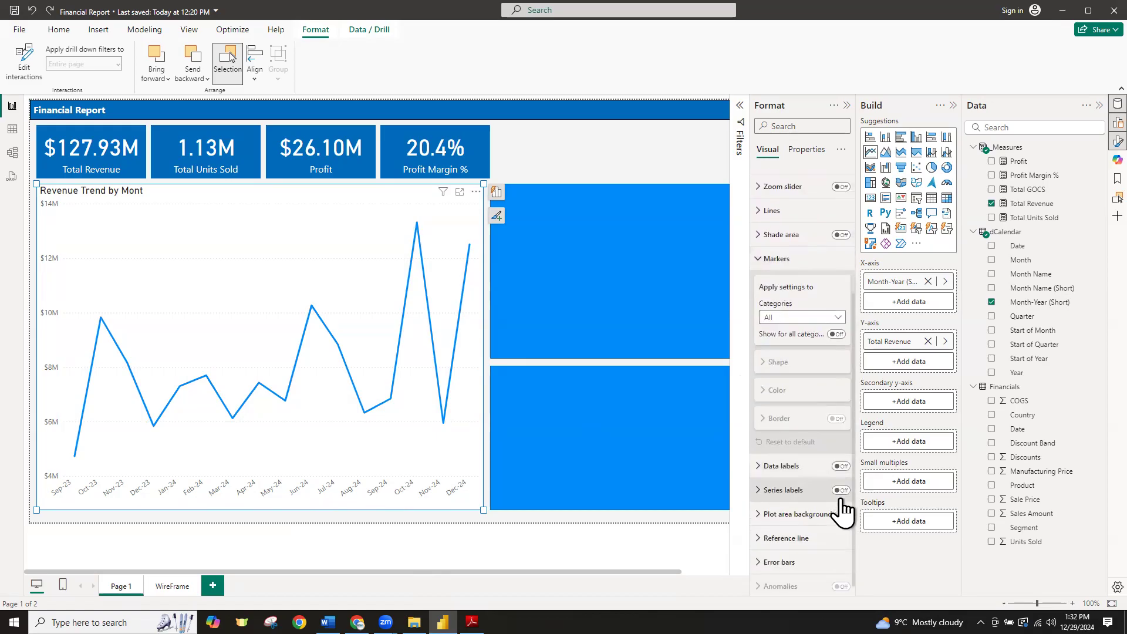
left_click(834, 319)
left_click(802, 332)
left_click(837, 334)
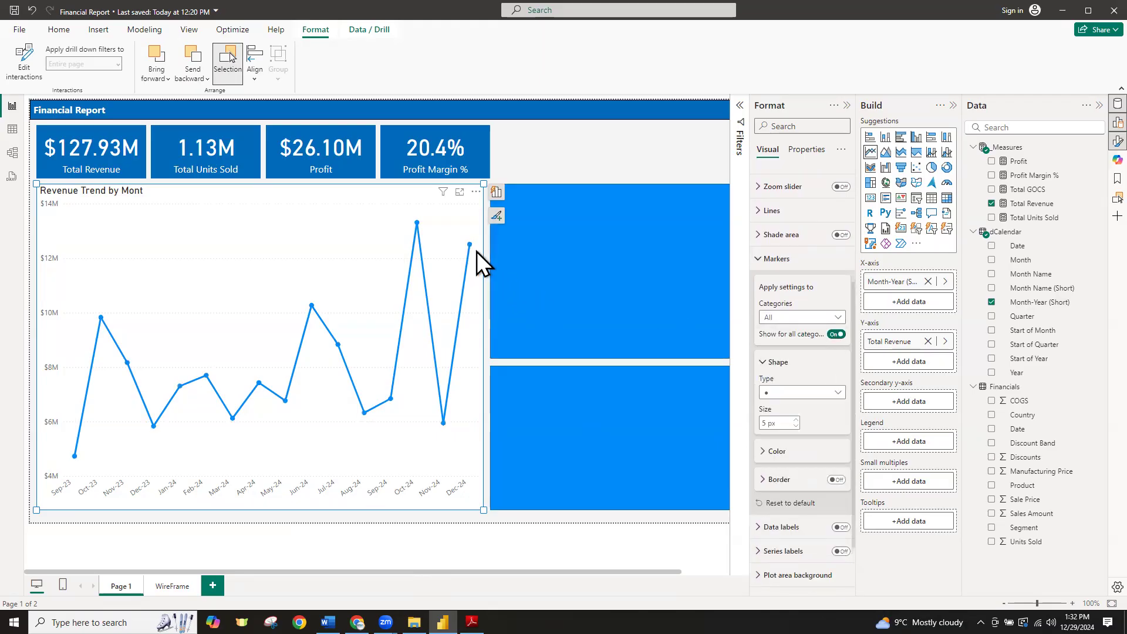
left_click(822, 395)
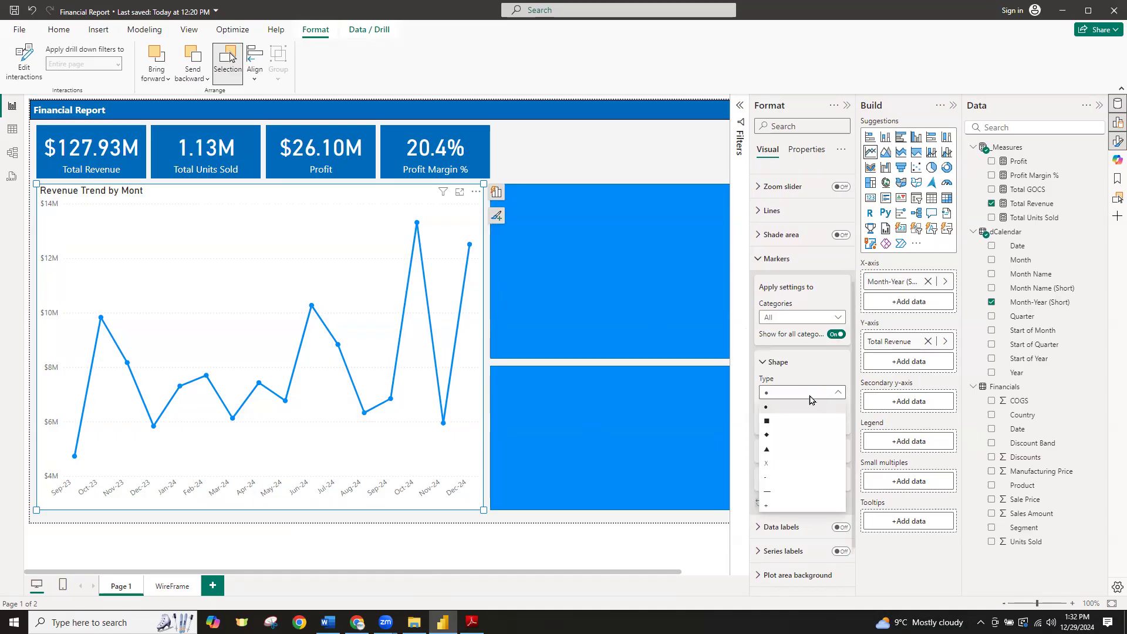
left_click(768, 408)
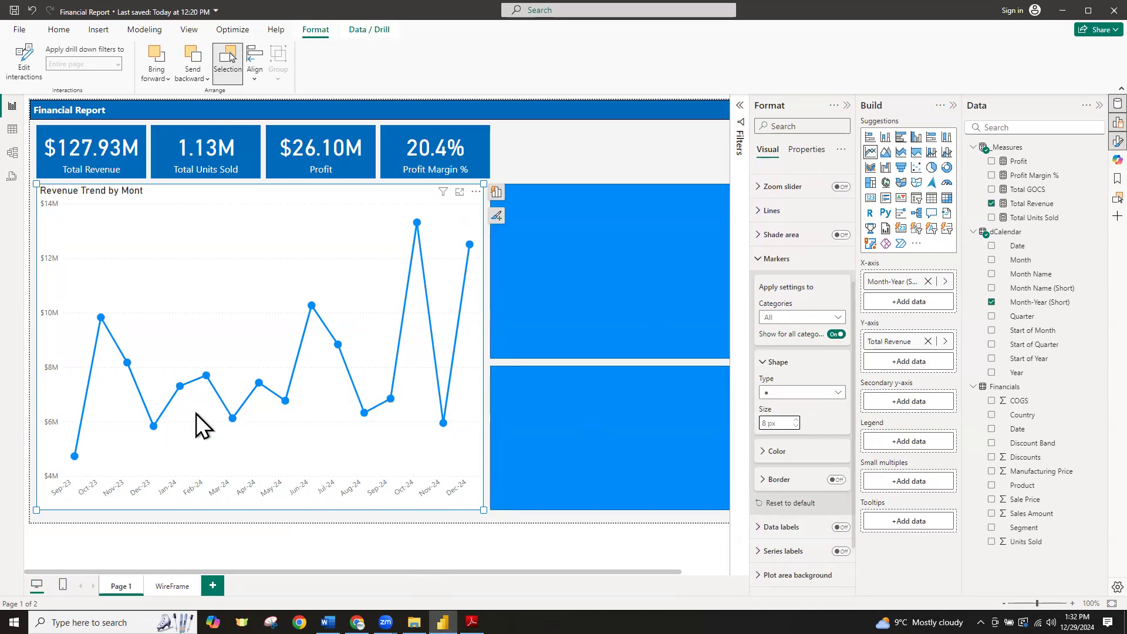
left_click(759, 265)
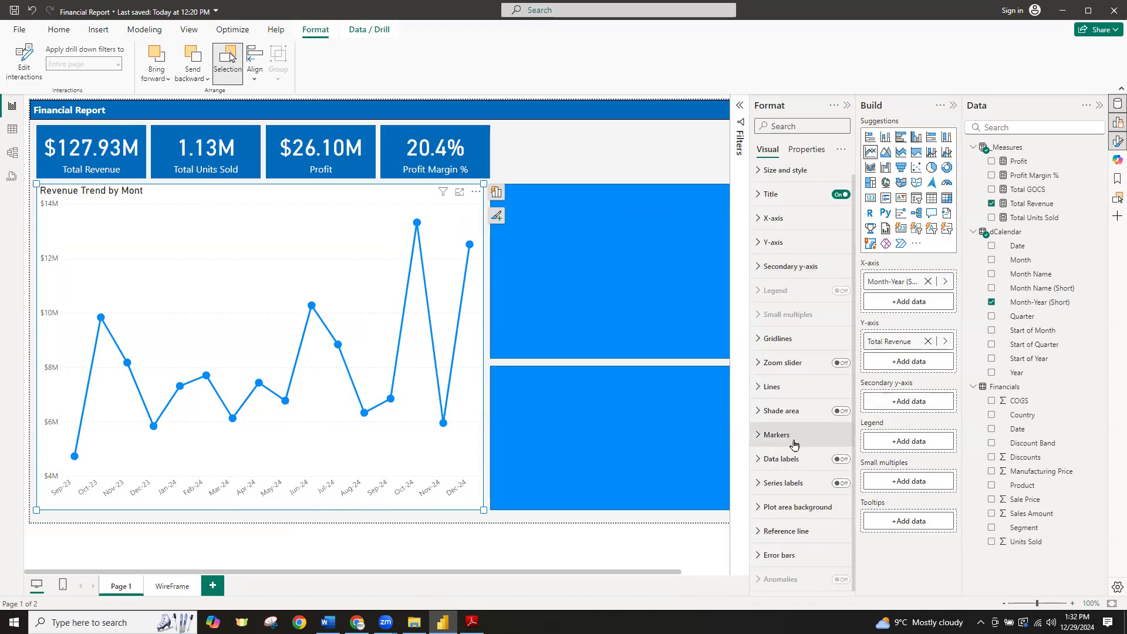
Change the line chart's line color to a darker blue matching the KPI cards
left_click(770, 387)
scroll(839, 428, "down", 2)
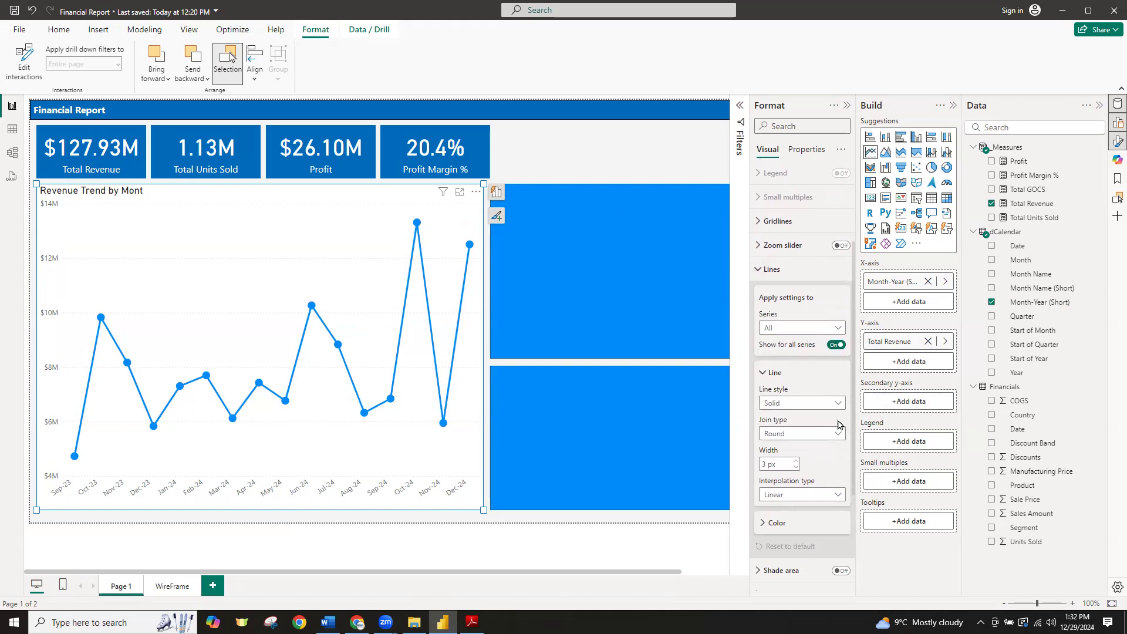
scroll(842, 423, "down", 1)
left_click(766, 464)
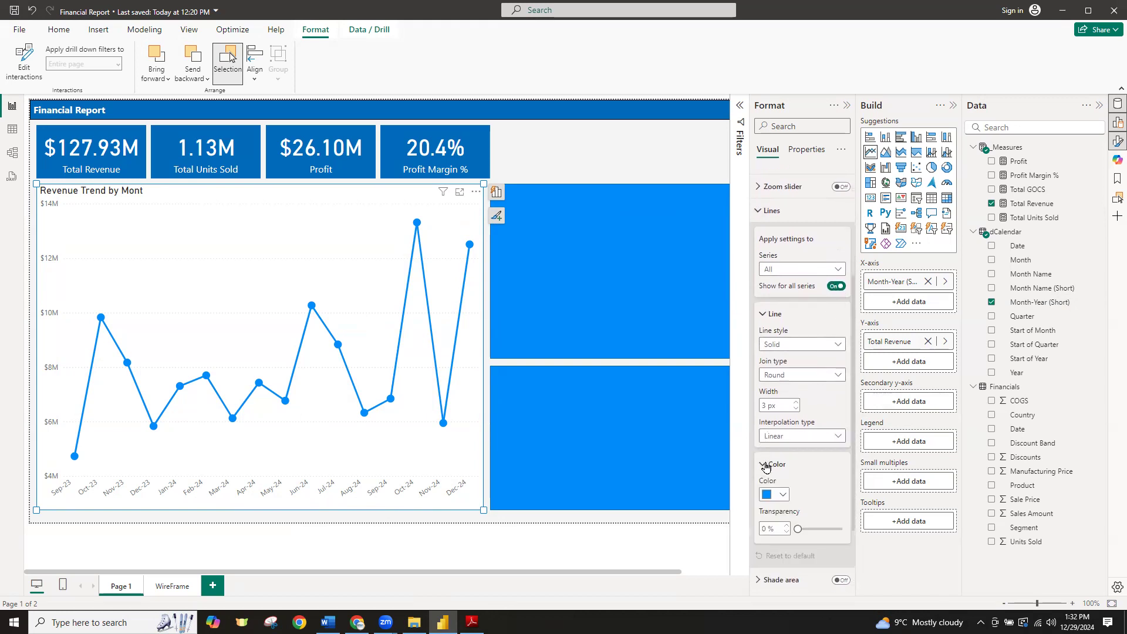
left_click(782, 500)
left_click(808, 392)
left_click(767, 210)
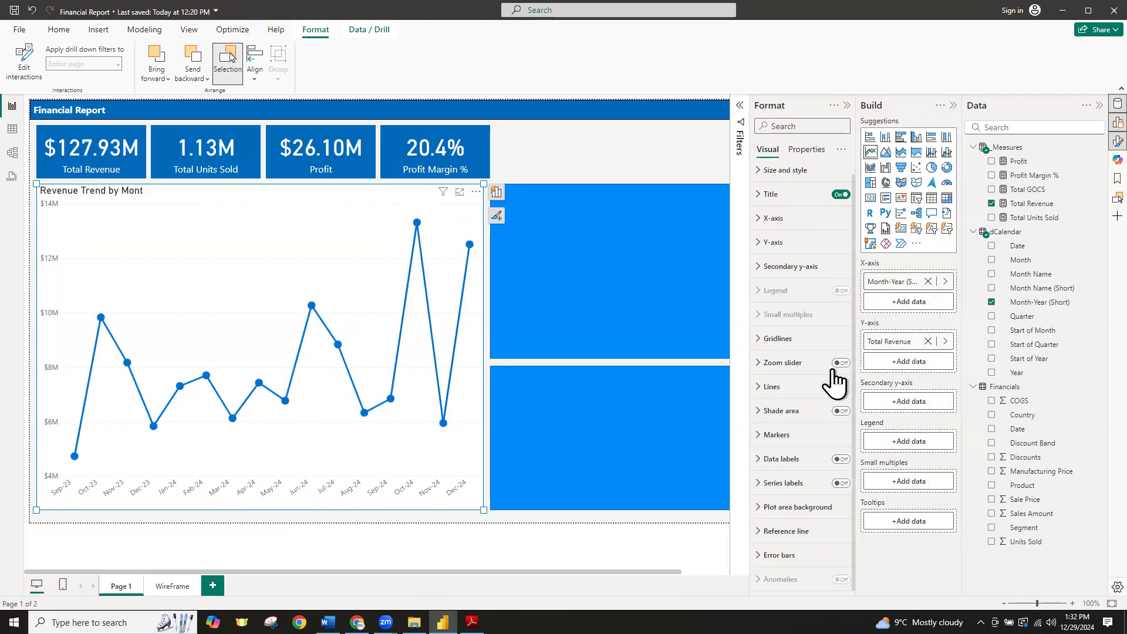
Turn on the line chart's shade area and set the area transparency to 80%
left_click(840, 412)
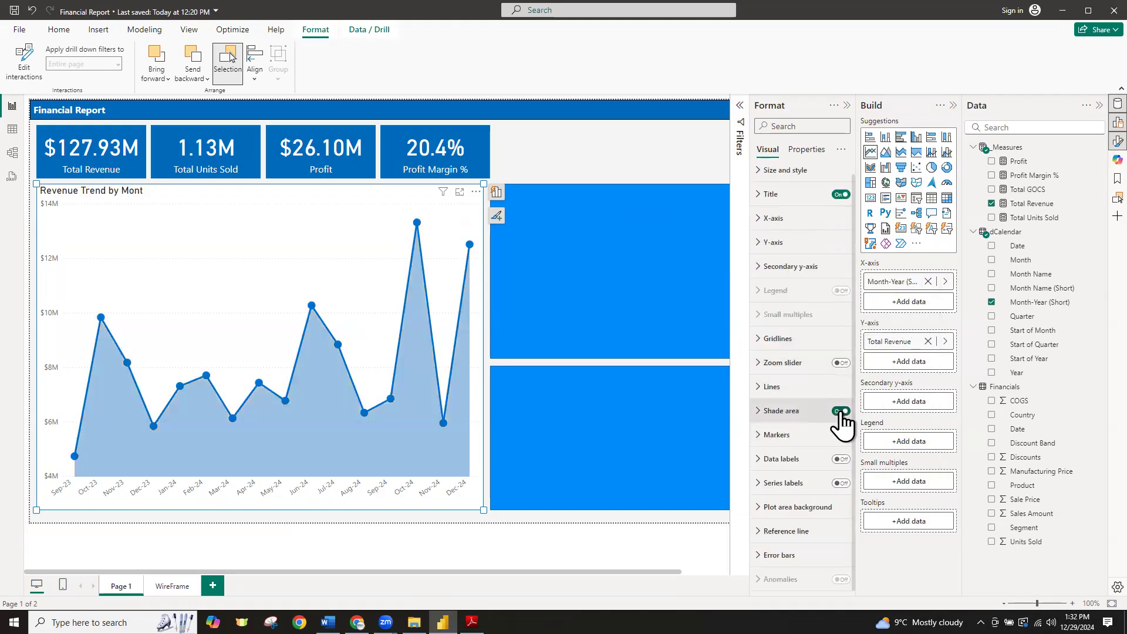
left_click(759, 414)
scroll(784, 446, "down", 4)
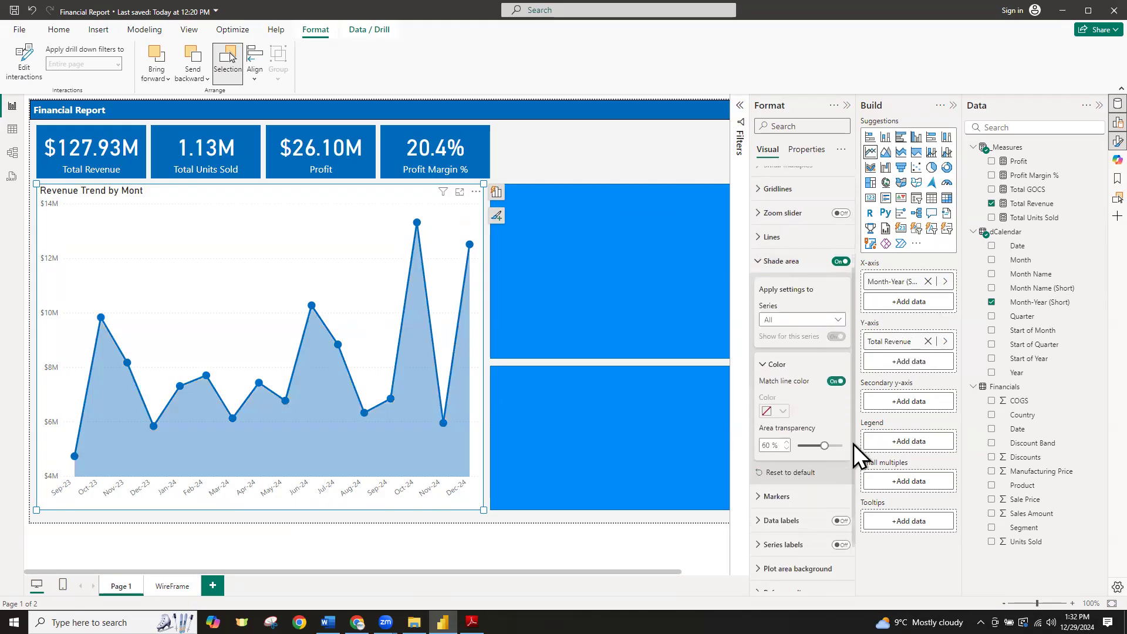
double_click(771, 385)
type("80")
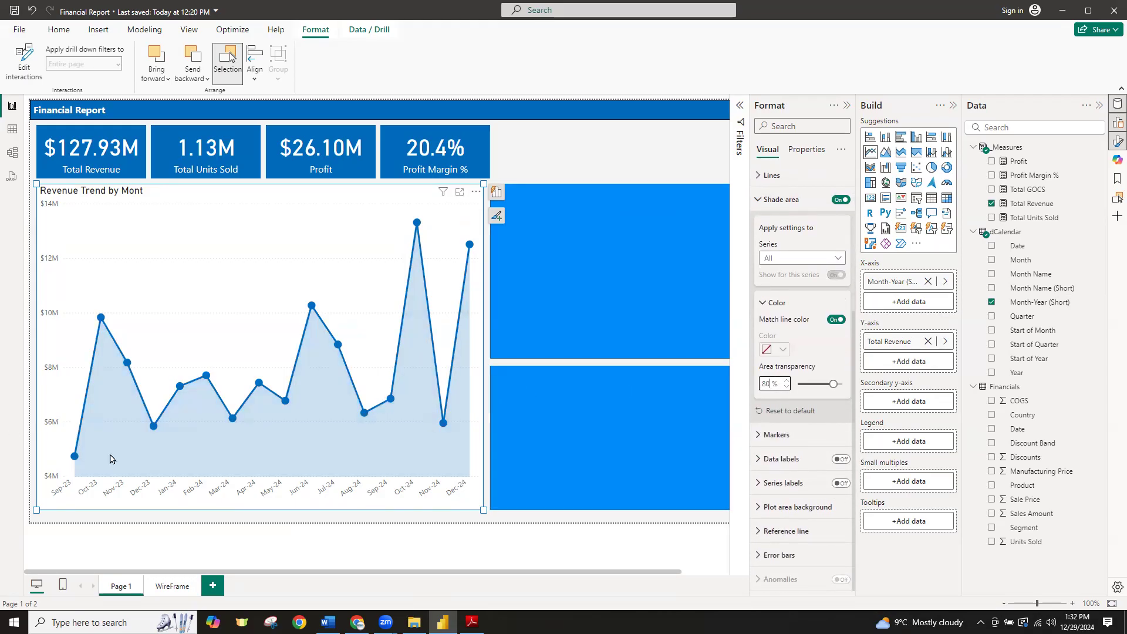
left_click(605, 157)
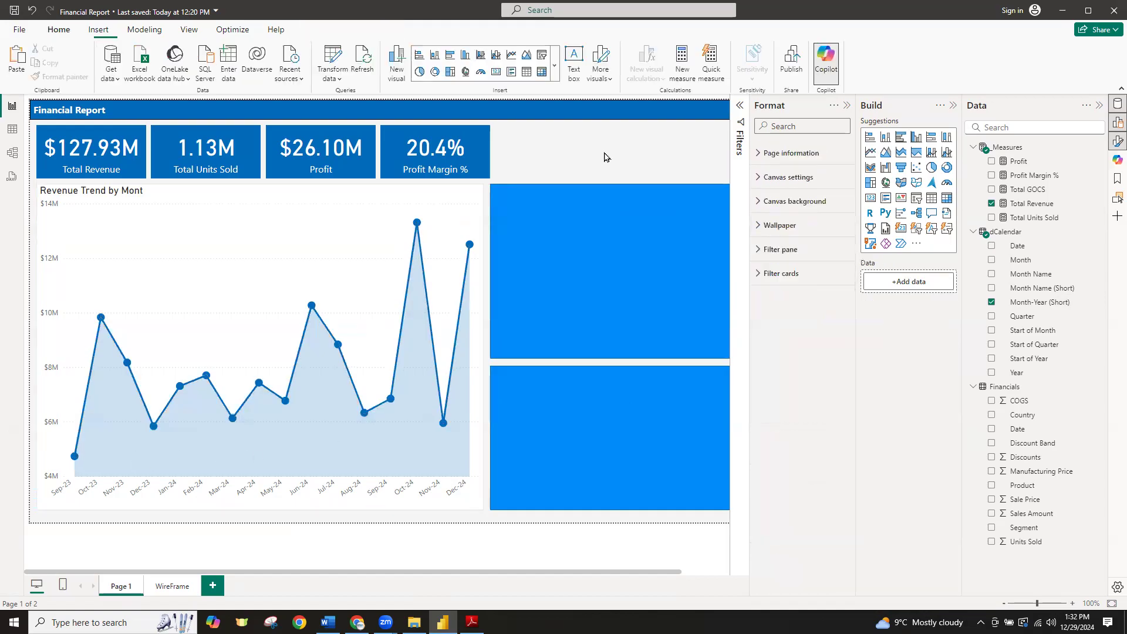
Turn on data labels for the revenue trend line chart
left_click(478, 246)
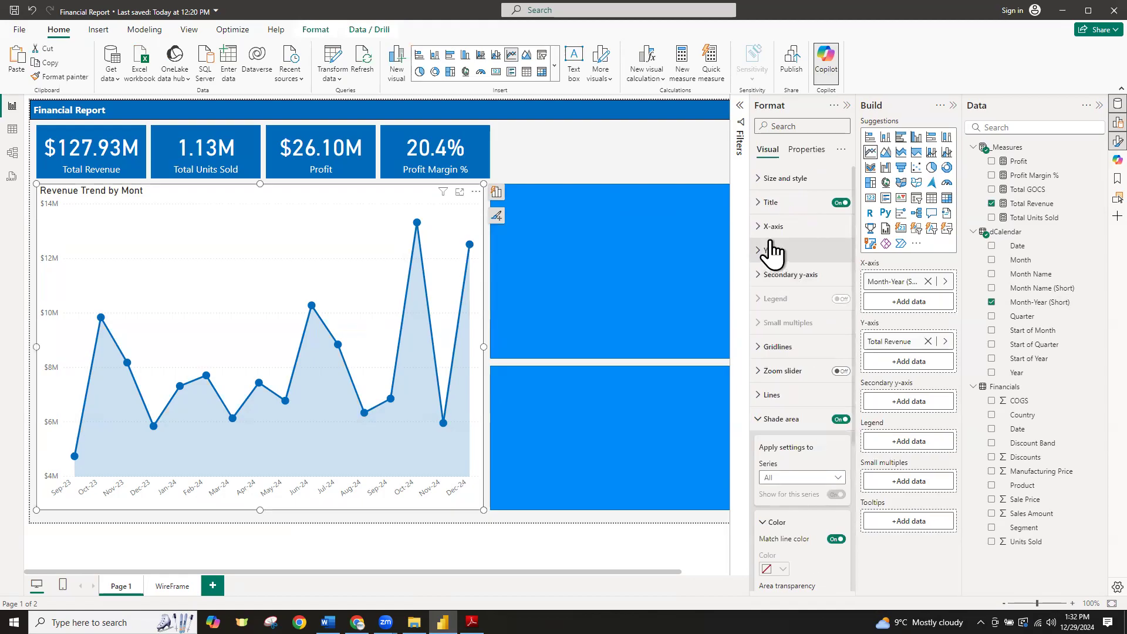
left_click(769, 274)
scroll(825, 436, "down", 4)
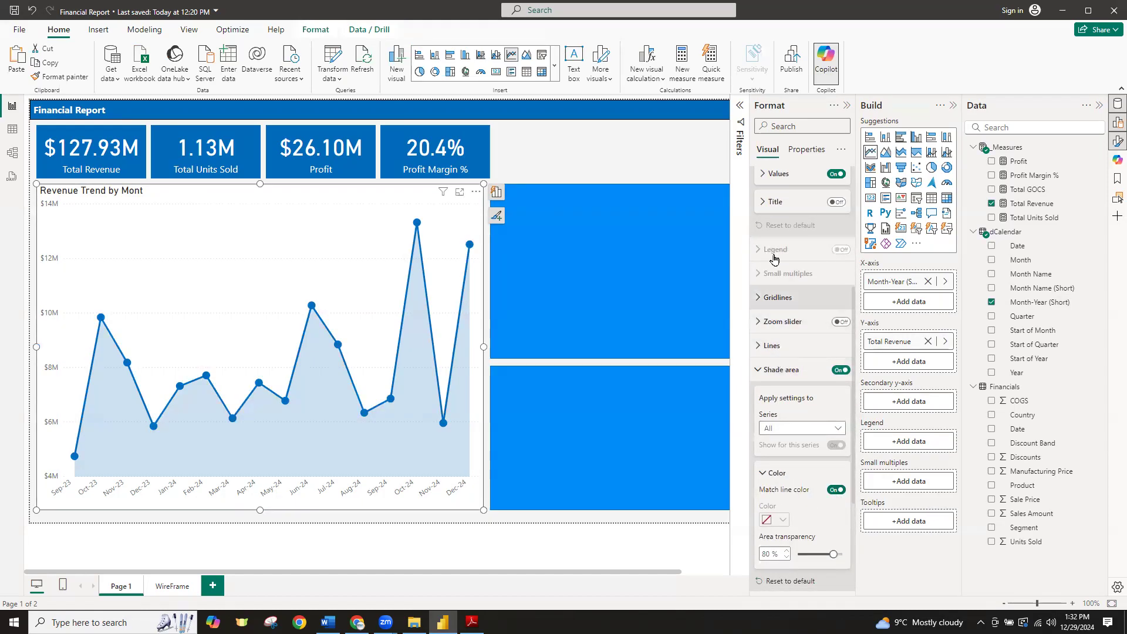
scroll(781, 252, "up", 3)
left_click(757, 222)
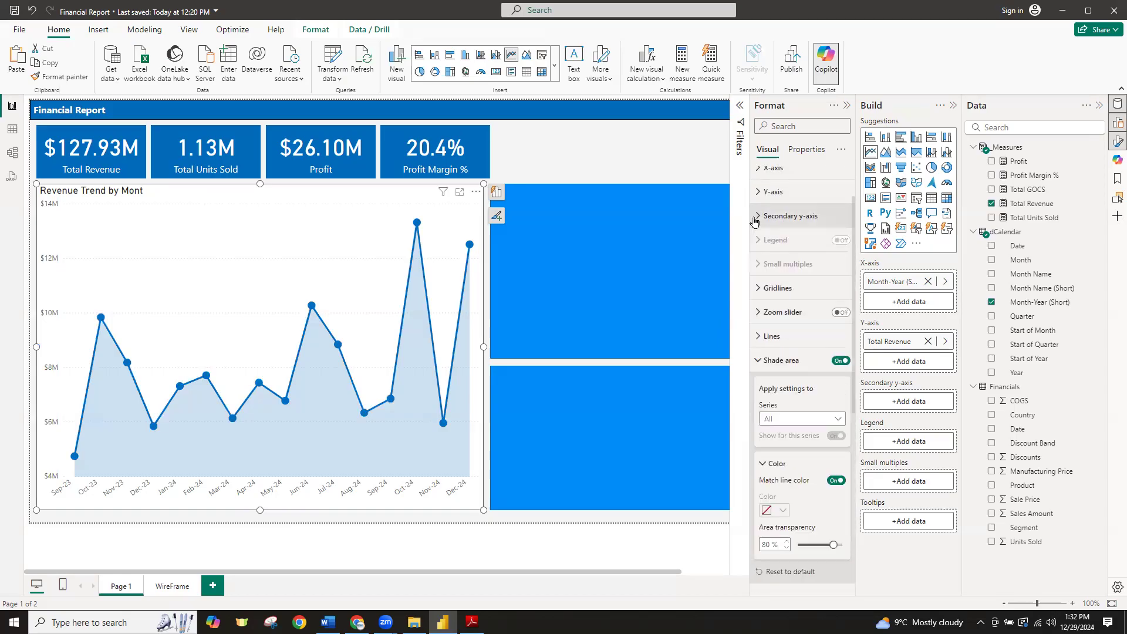
left_click(761, 361)
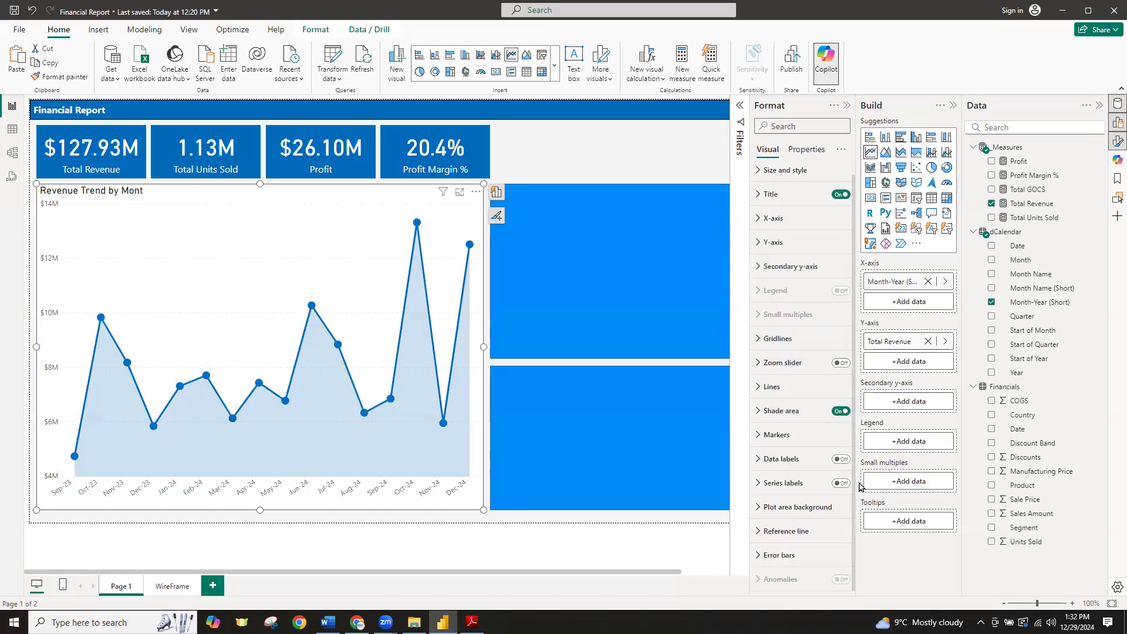
left_click(842, 460)
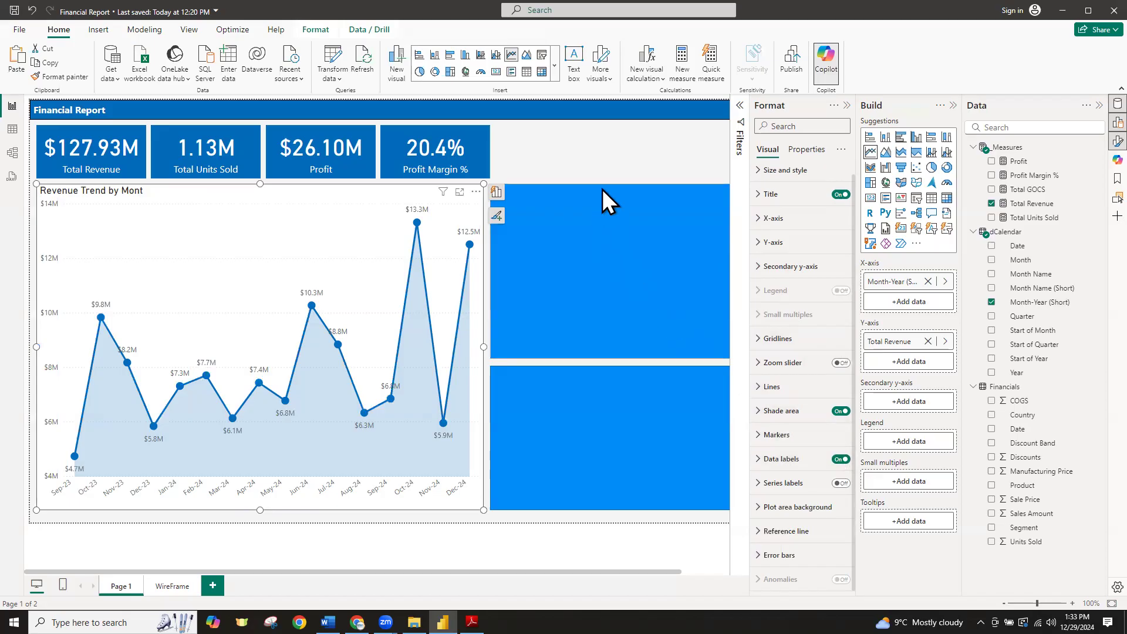
left_click(589, 152)
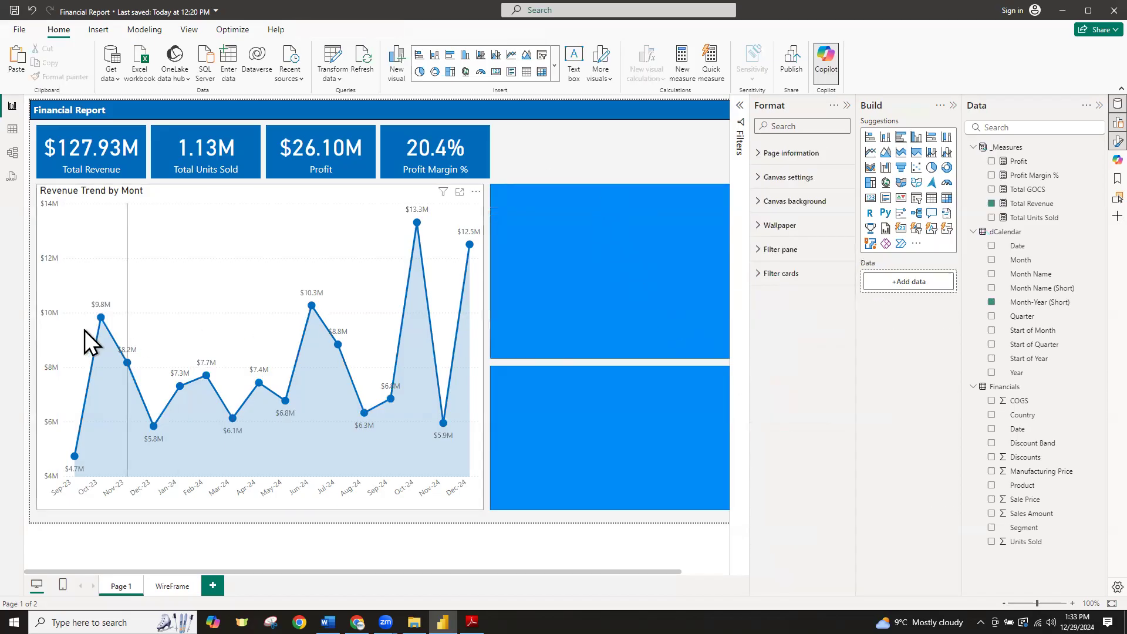
Hide the Y-axis values on the revenue trend line chart and deselect the chart
left_click(45, 311)
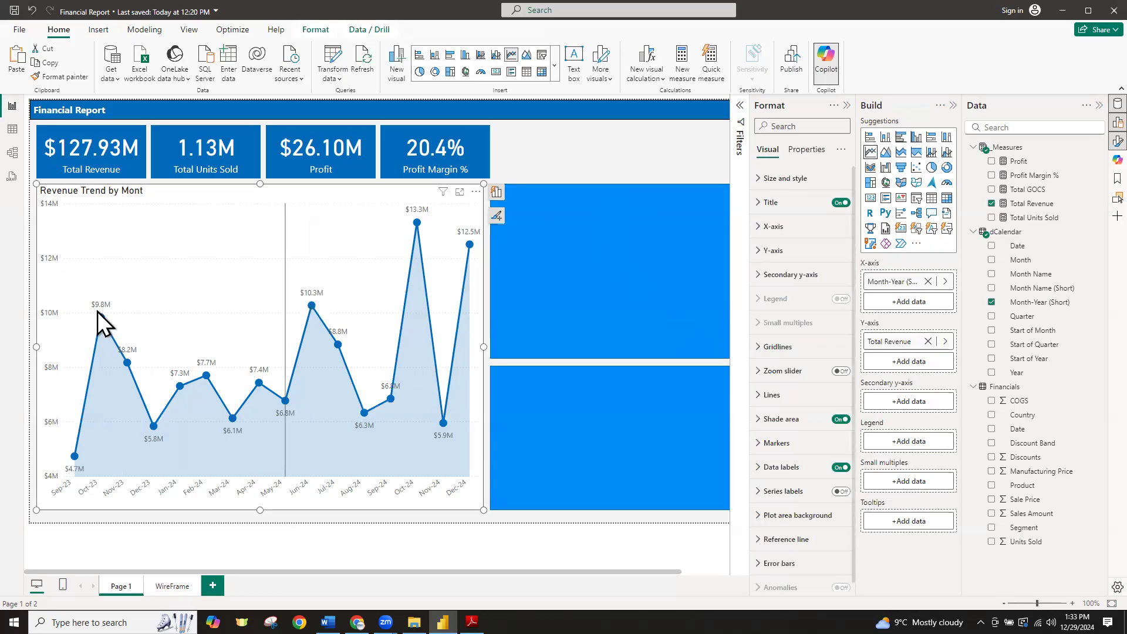
left_click(52, 314)
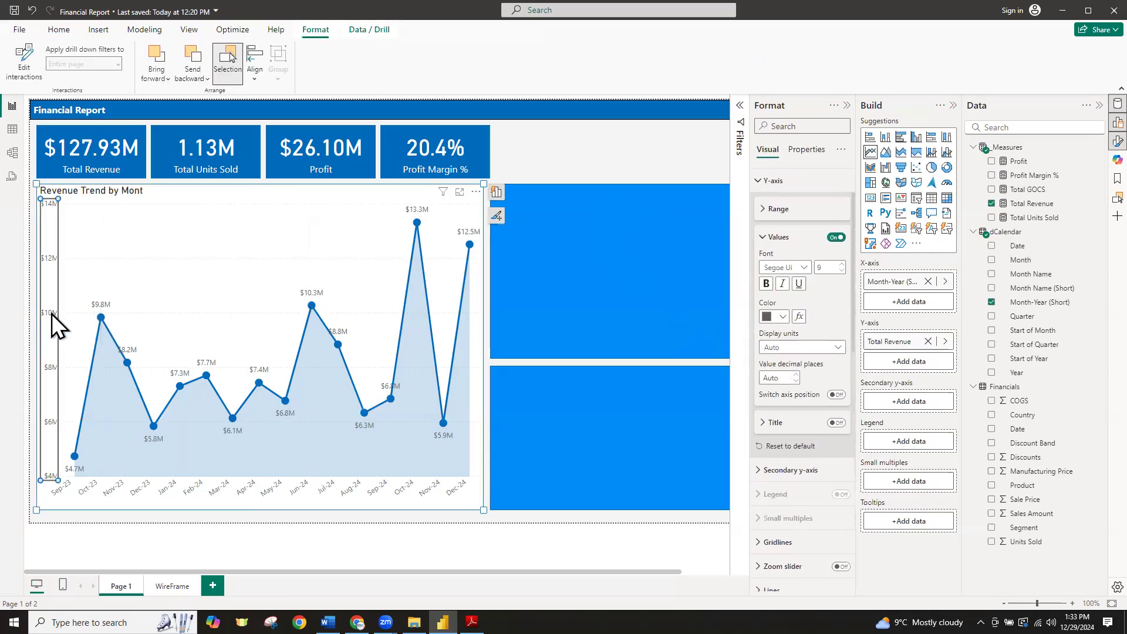
key("Delete")
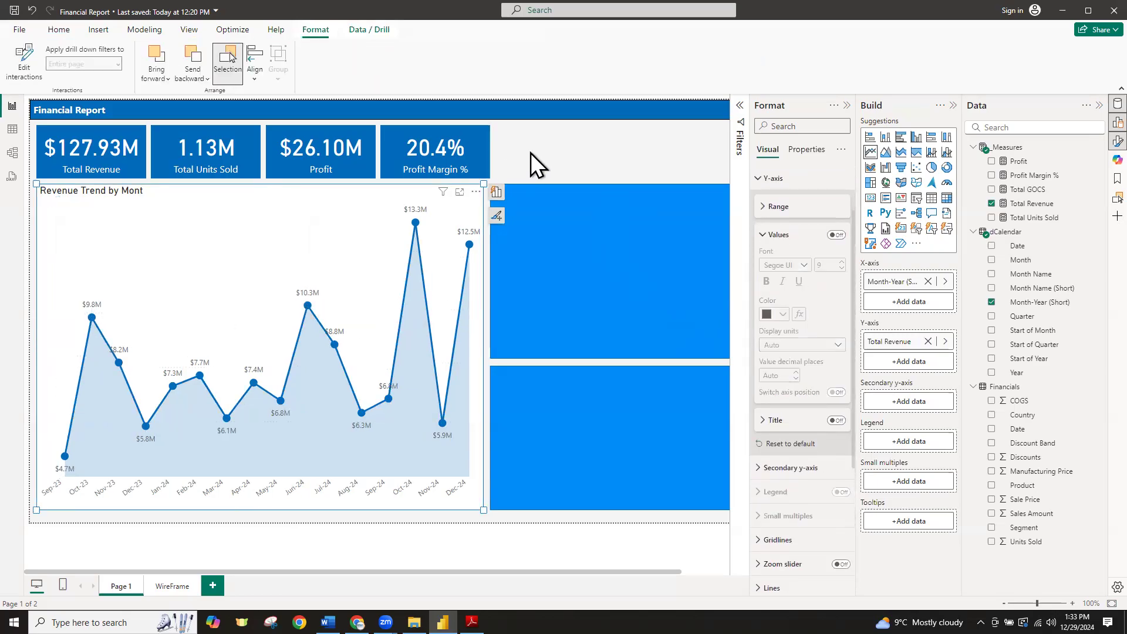
left_click(531, 153)
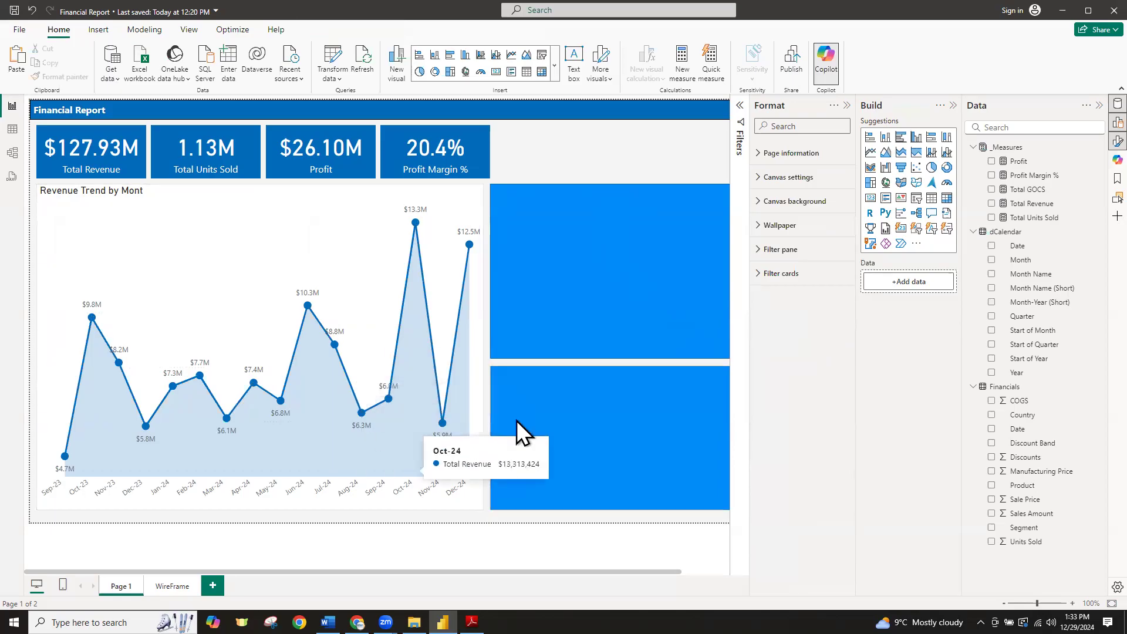
left_click(436, 502)
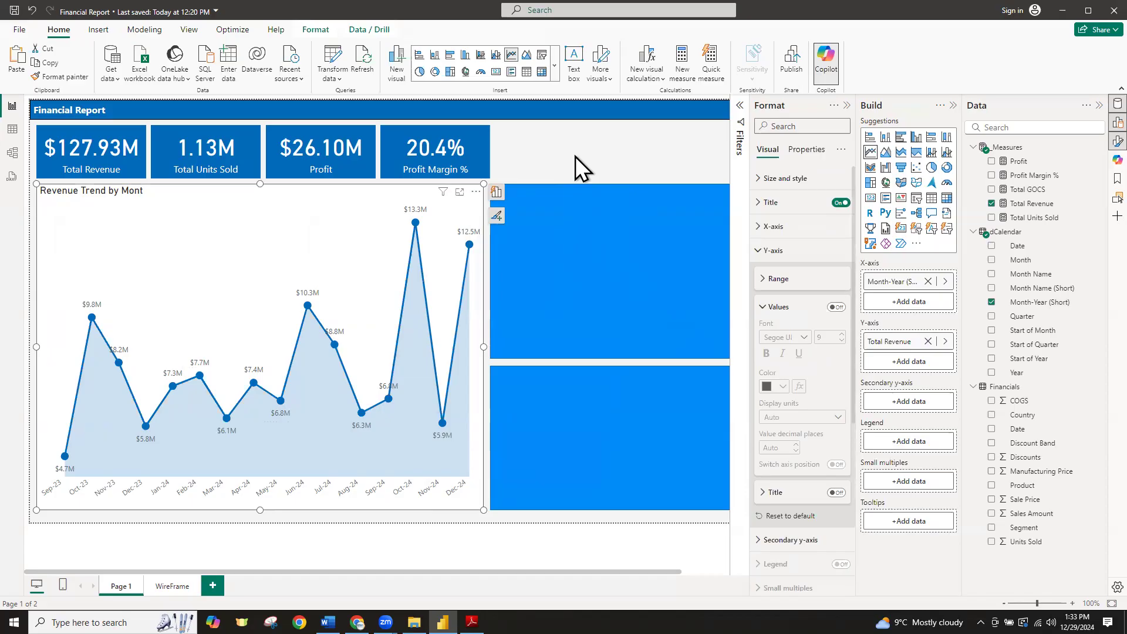
left_click(669, 429)
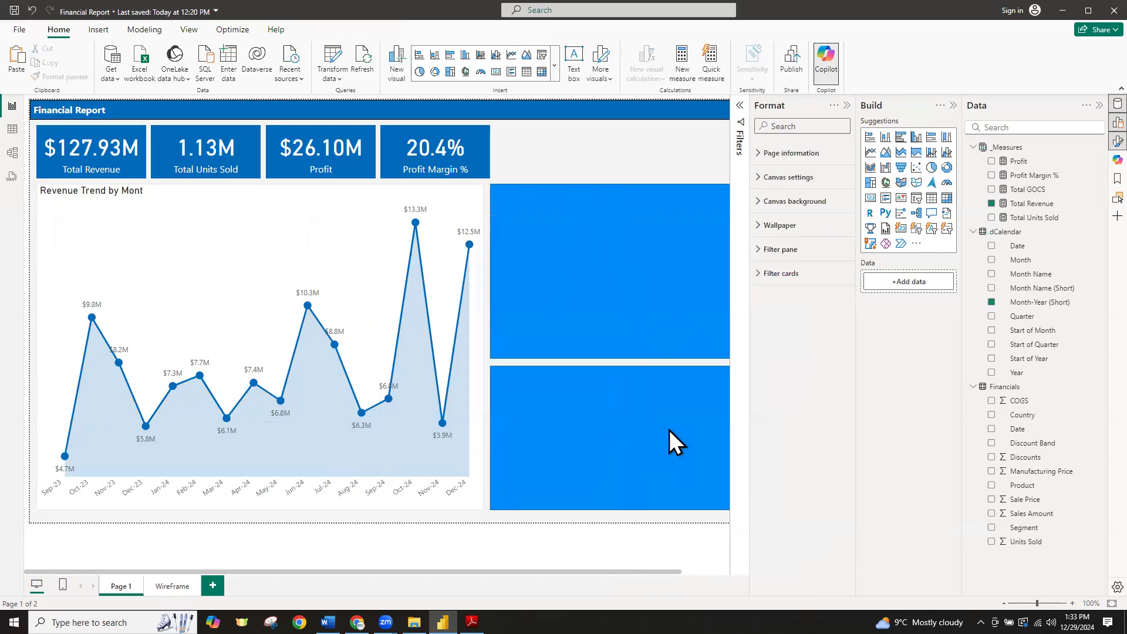
Collapse the formatting settings and delete the upper blue placeholder beside the line chart
left_click(847, 106)
left_click(755, 279)
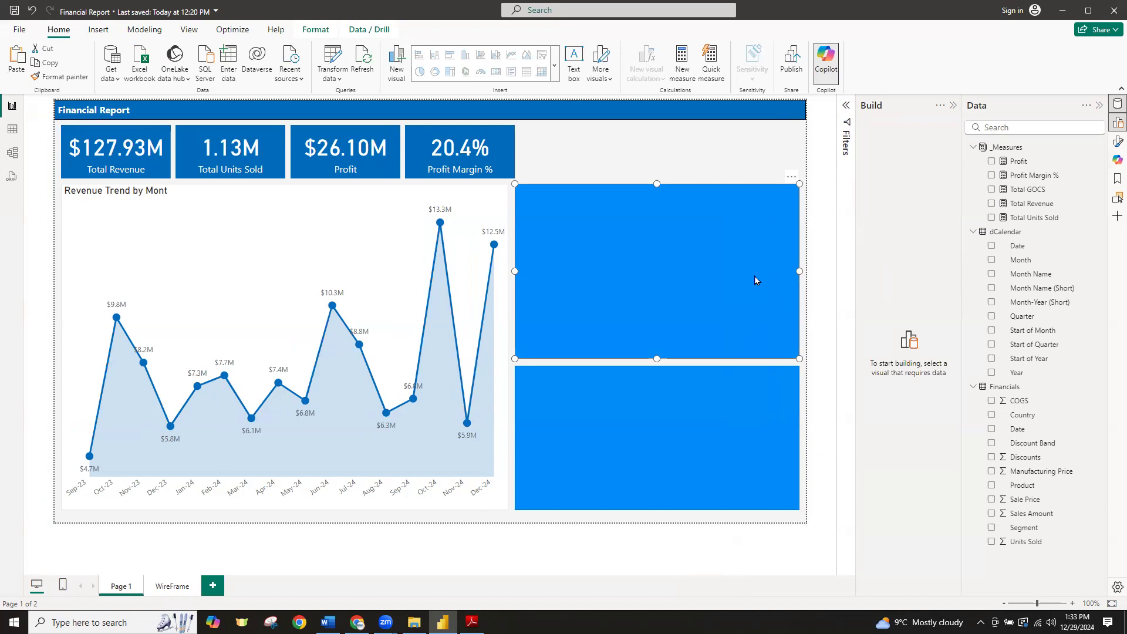
key("Delete")
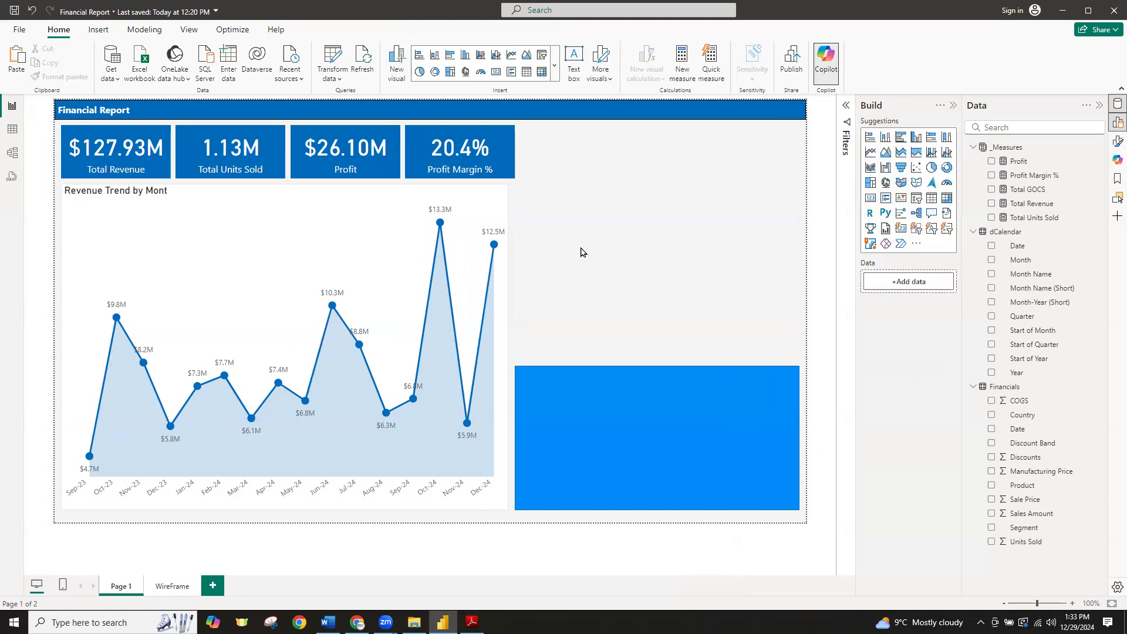
Insert a map visual and resize it to fill the space beside the line chart, just above the blue placeholder
left_click(104, 34)
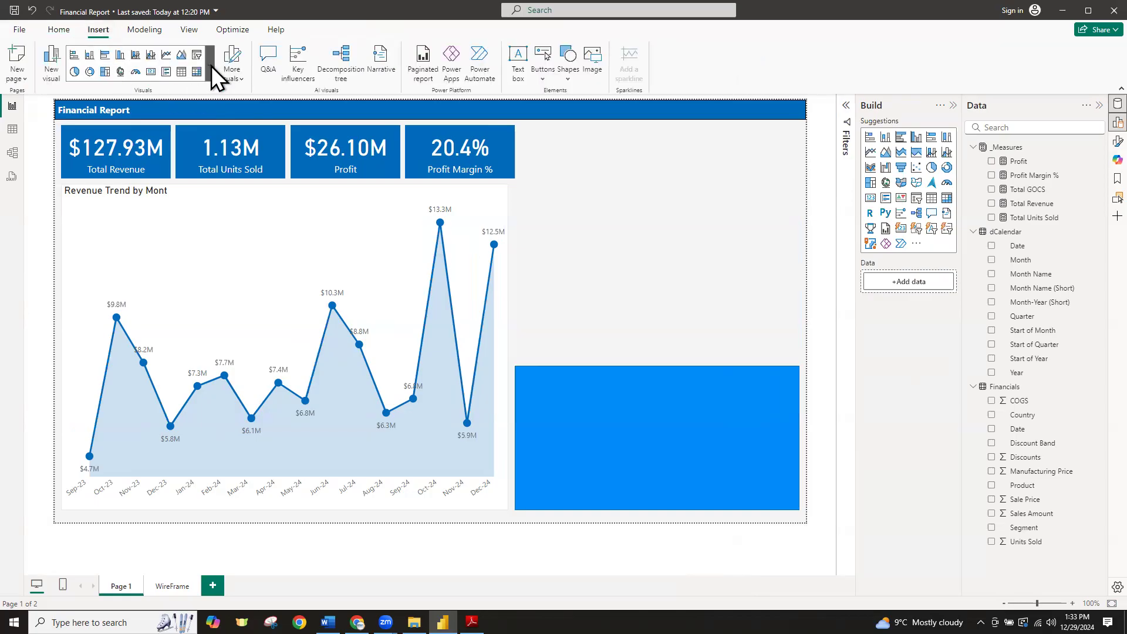
left_click(211, 65)
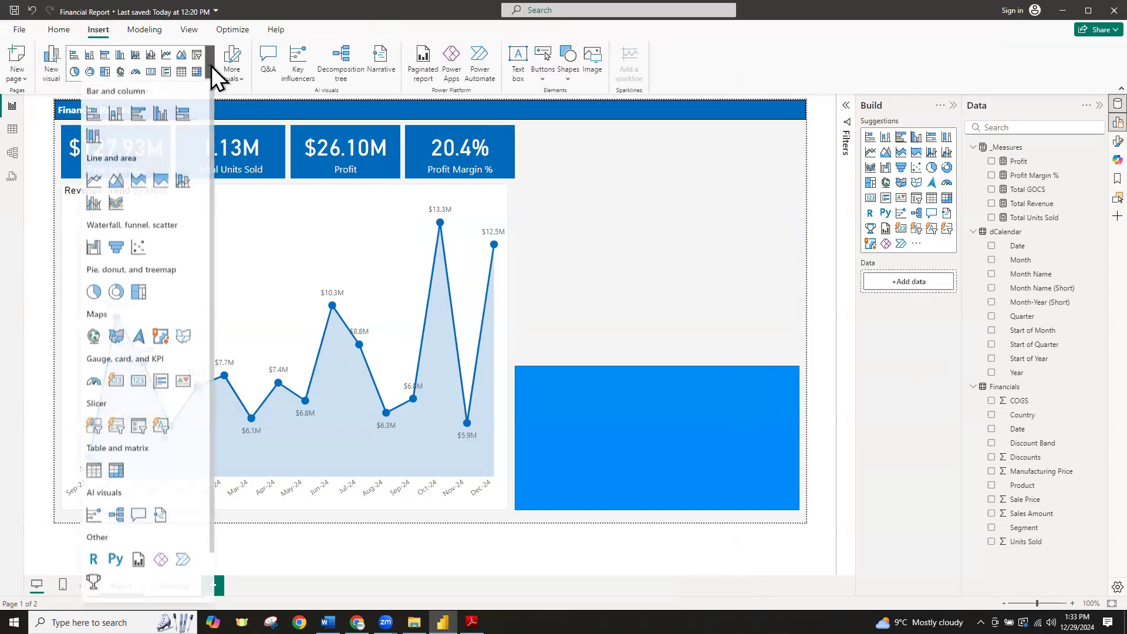
left_click(94, 339)
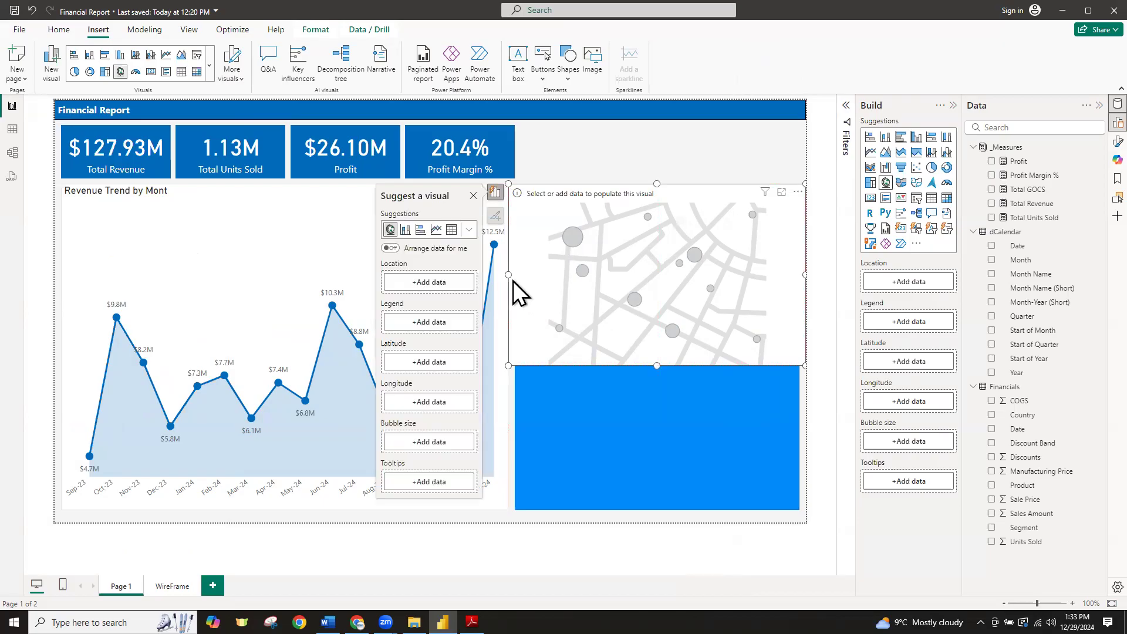
left_click_drag(510, 284, 516, 281)
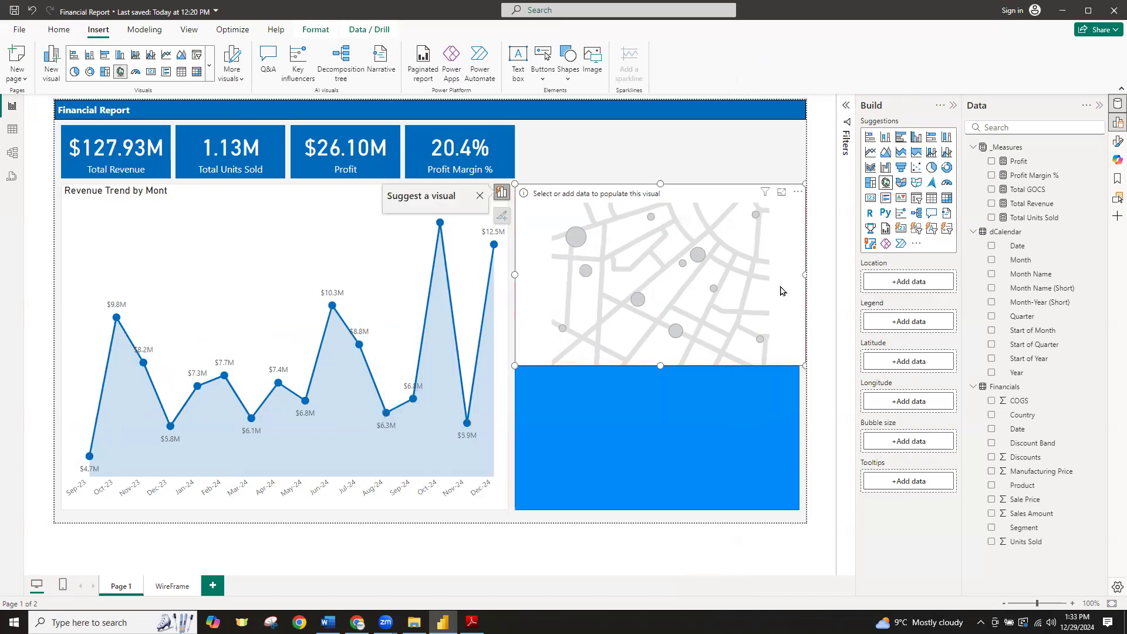
mouse_move(803, 274)
left_mouse_down()
mouse_move(791, 274)
mouse_move(805, 285)
mouse_move(799, 276)
left_mouse_up()
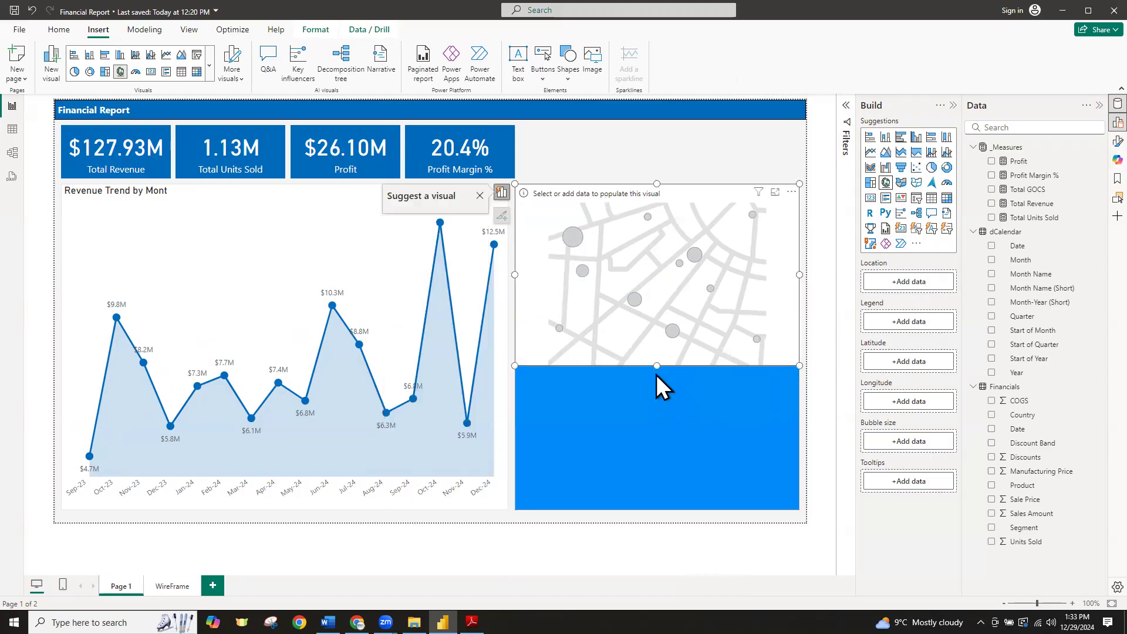
left_click_drag(654, 365, 656, 363)
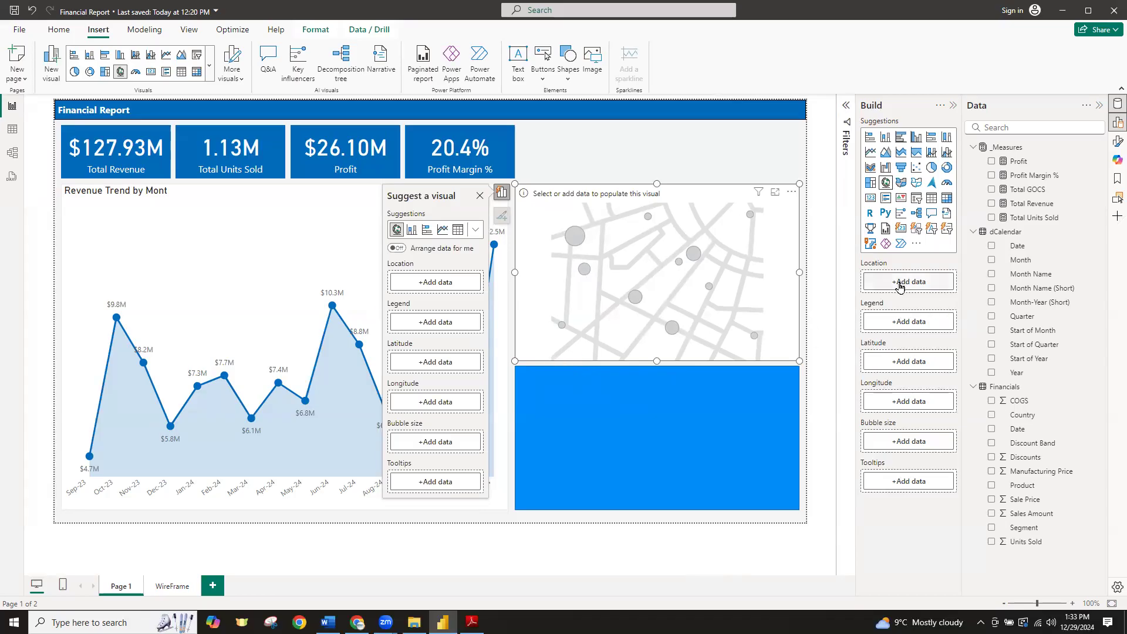
Assign Country as the map's location and Total Units Sold as its bubble size, then deselect the map and inspect its bubbles
left_click_drag(1025, 415, 914, 292)
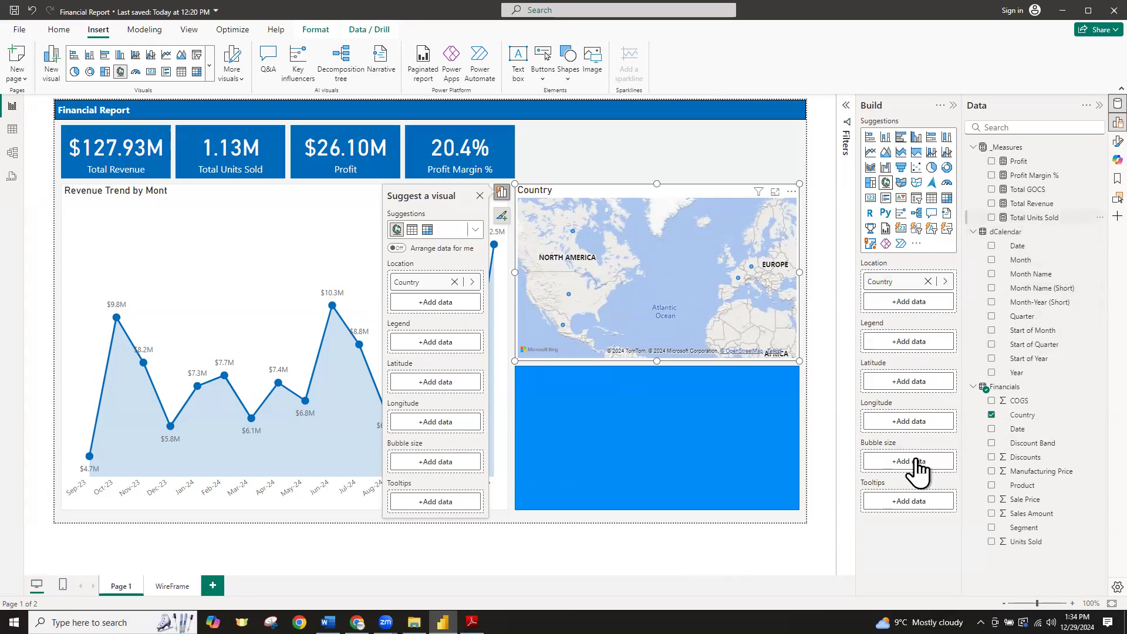
left_click_drag(918, 469, 919, 473)
left_click(689, 145)
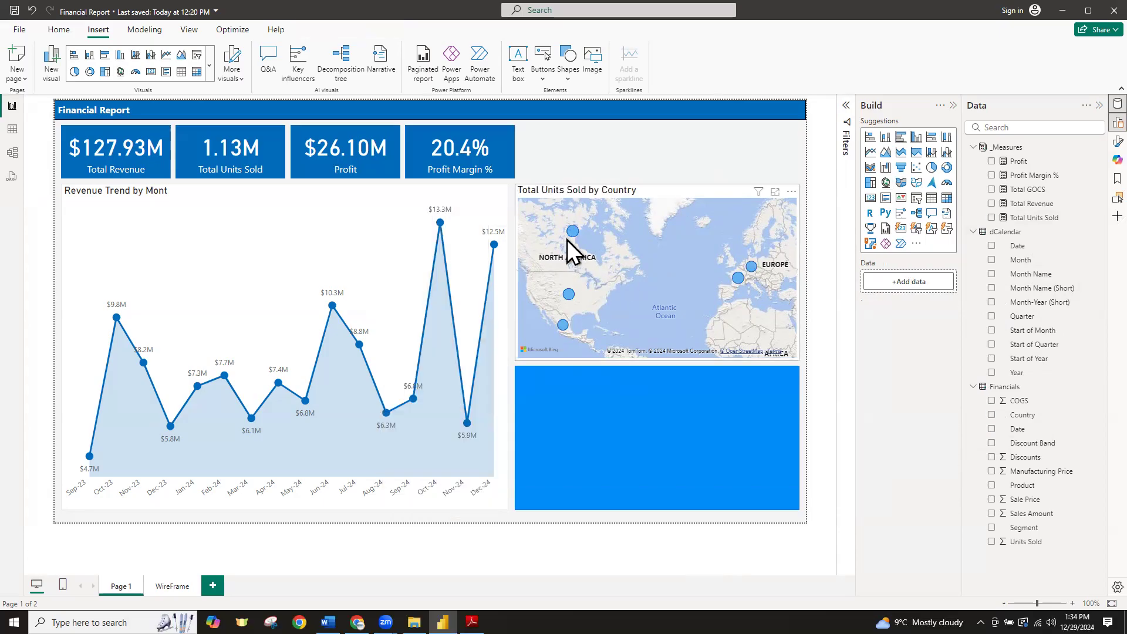
mouse_move(573, 232)
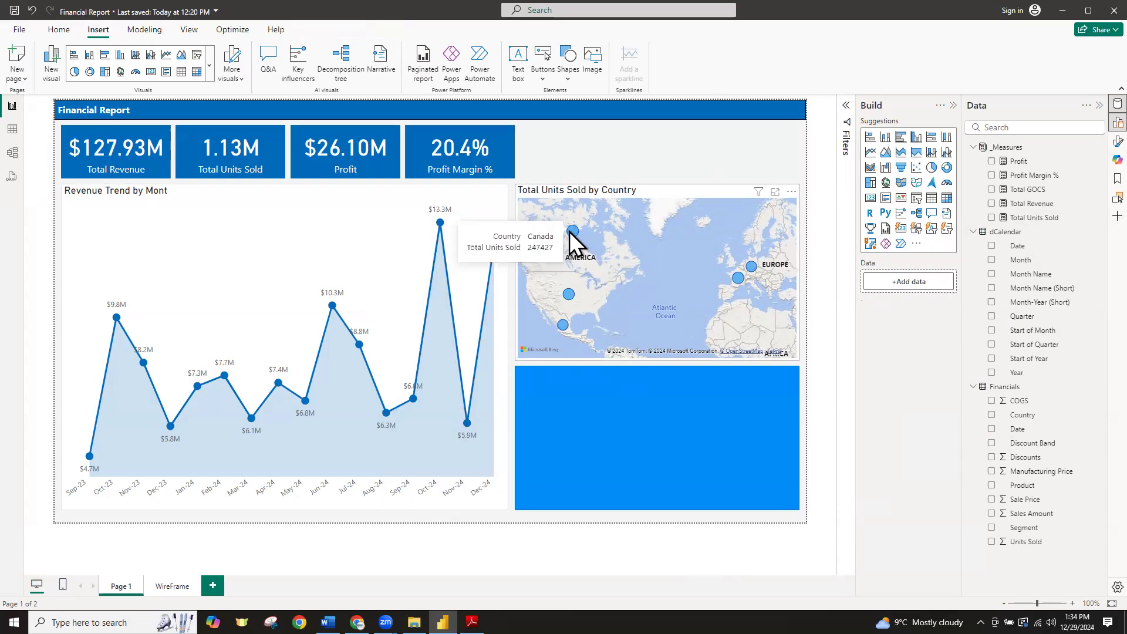
mouse_move(569, 294)
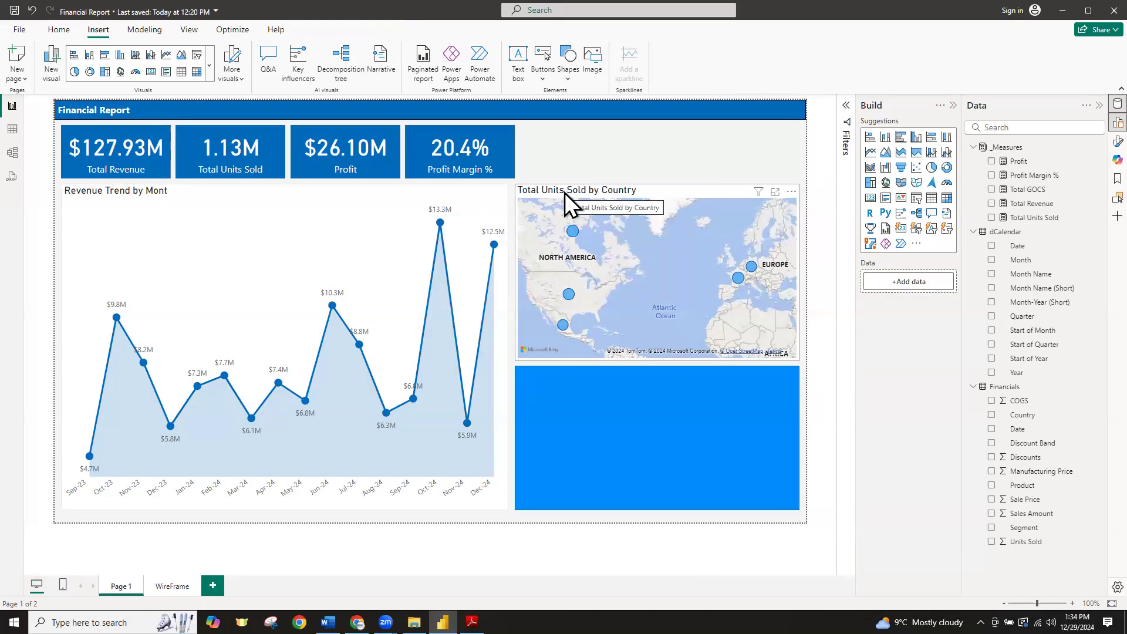
Turn on a light grey visual border for the map, then deselect it and close the formatting settings
left_click(600, 359)
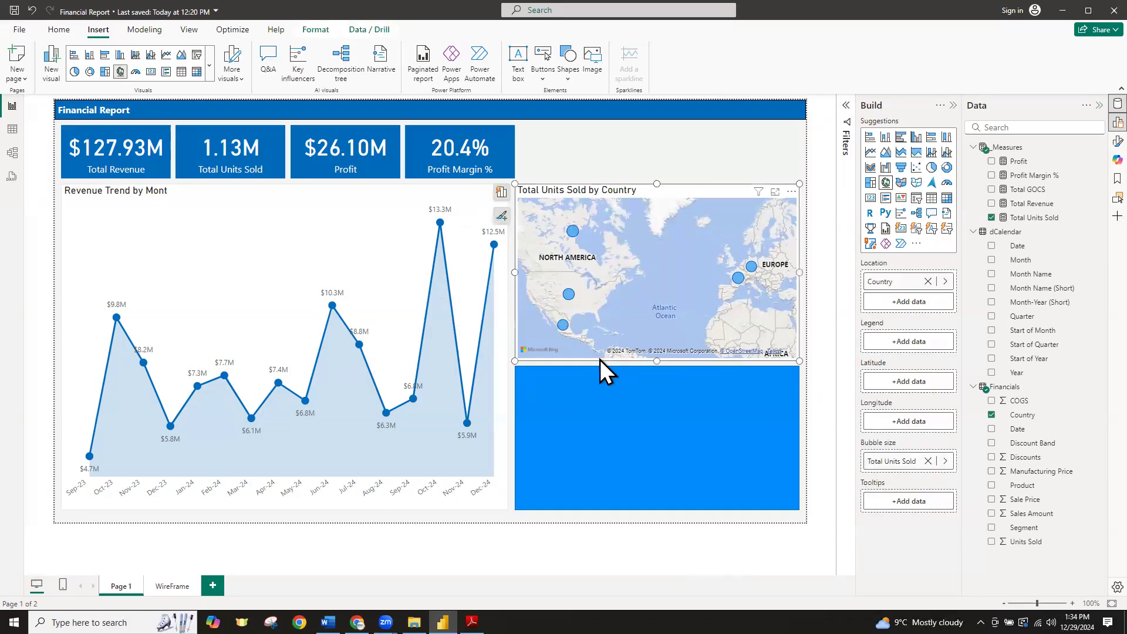
left_click(1115, 147)
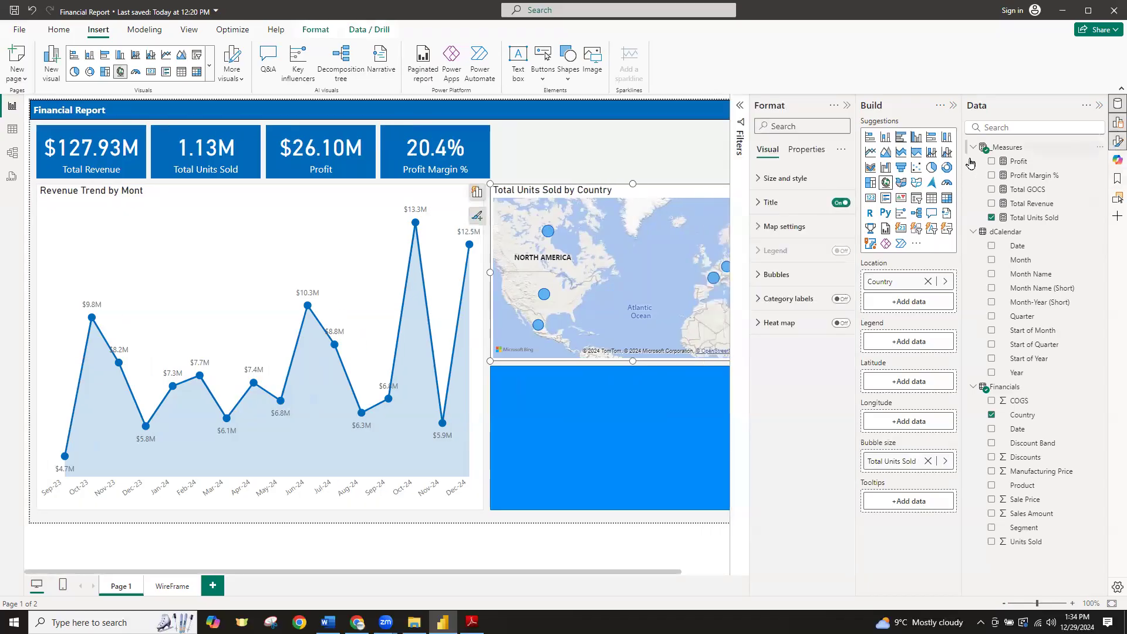
left_click(757, 180)
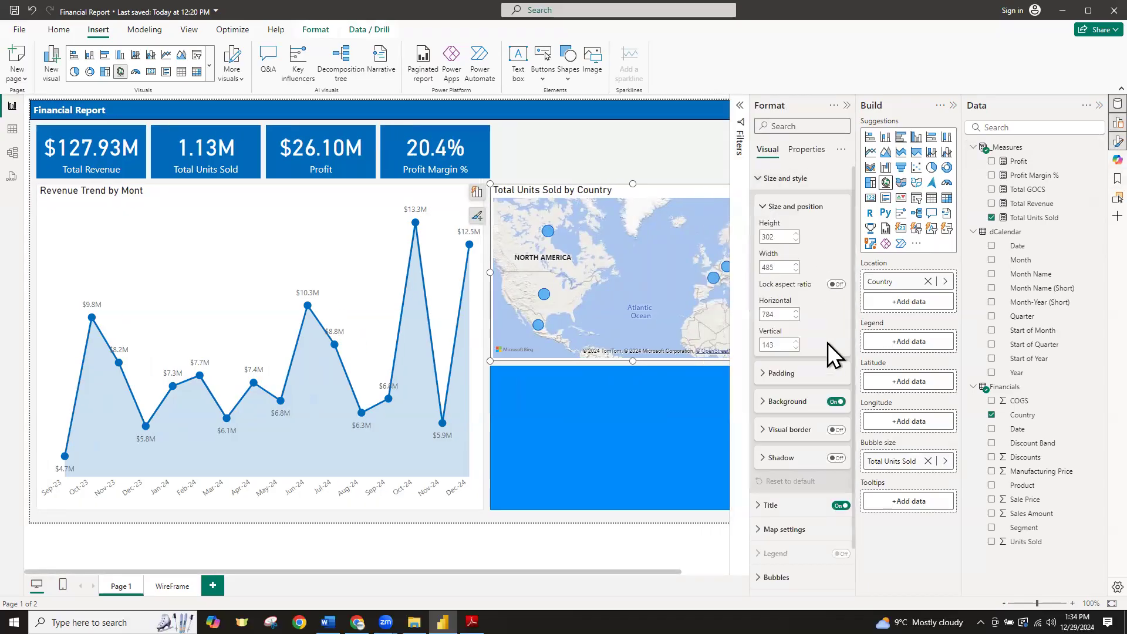
left_click(774, 431)
left_click(836, 434)
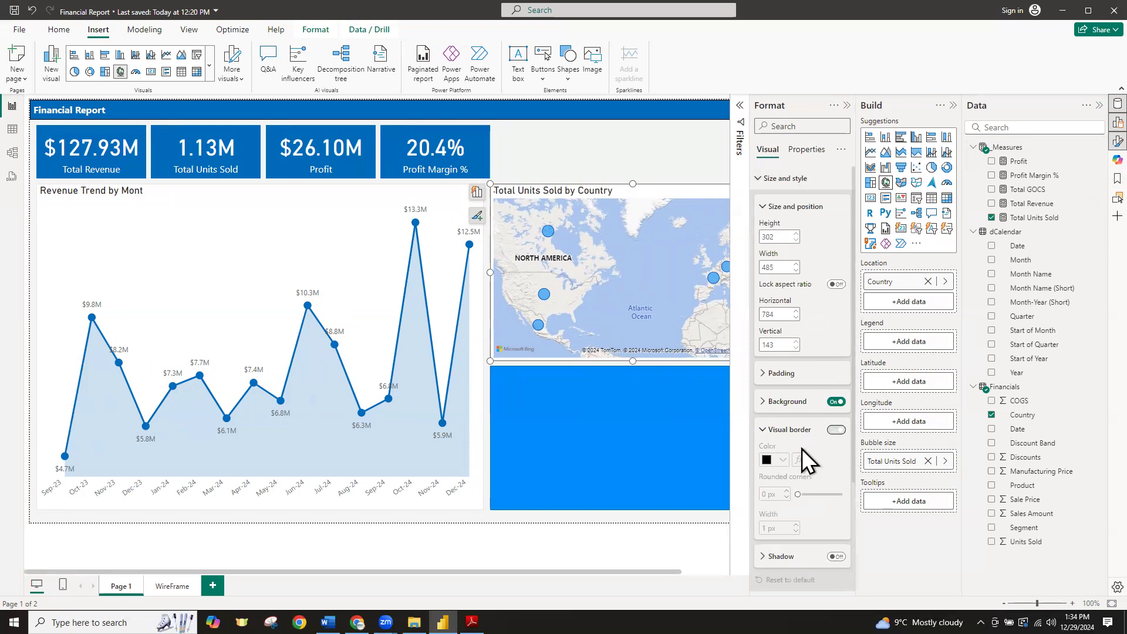
left_click(783, 460)
left_click(775, 303)
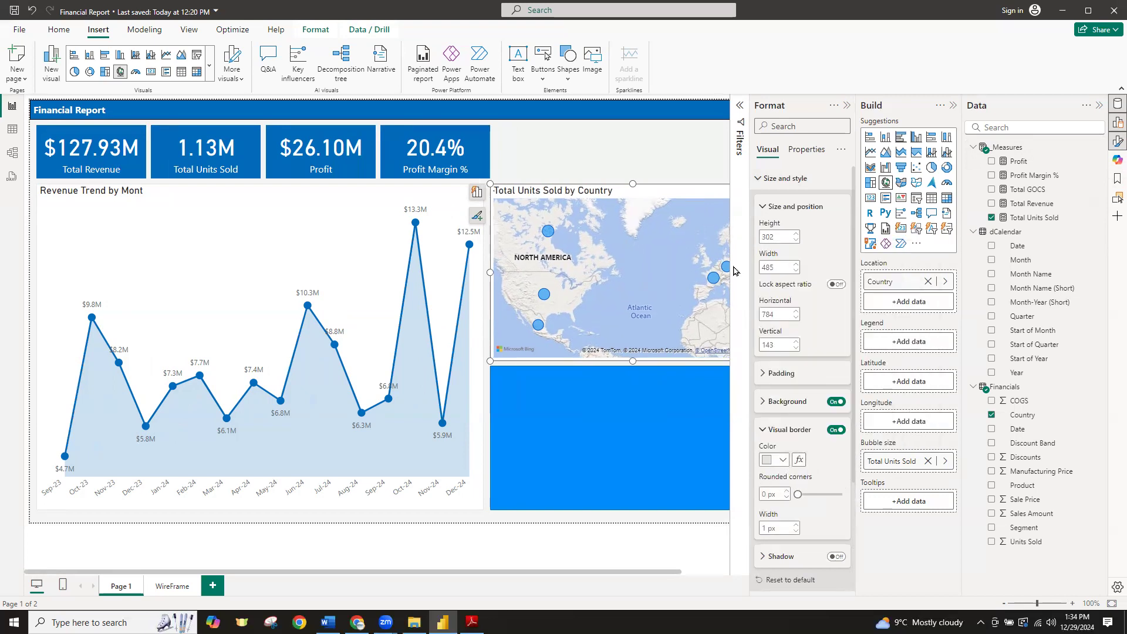
left_click(650, 153)
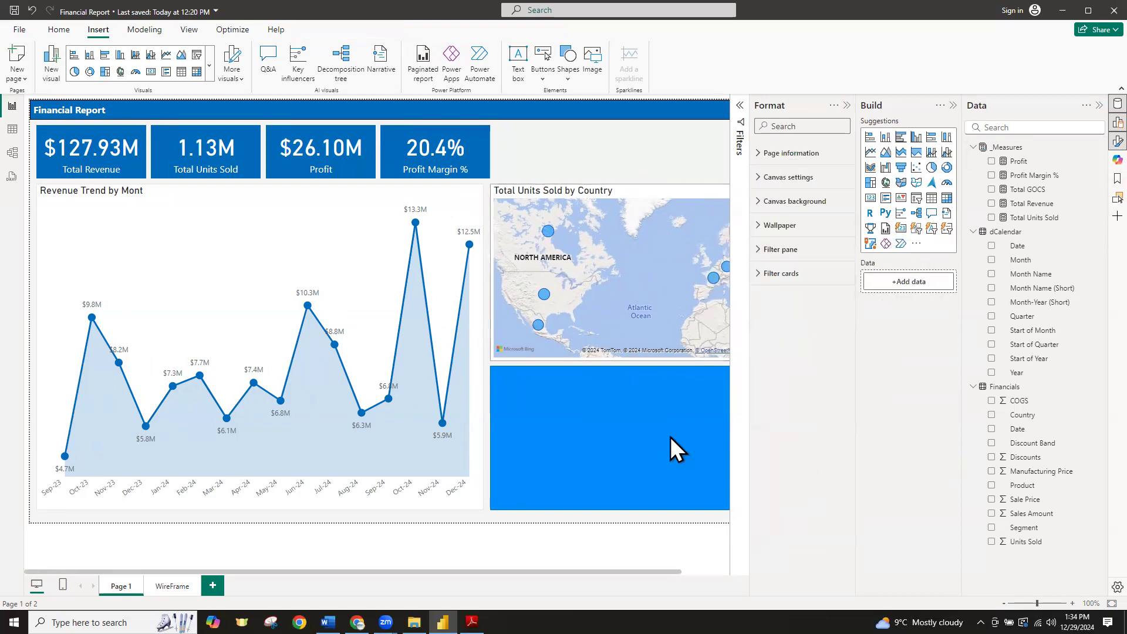
left_click_drag(587, 572, 695, 574)
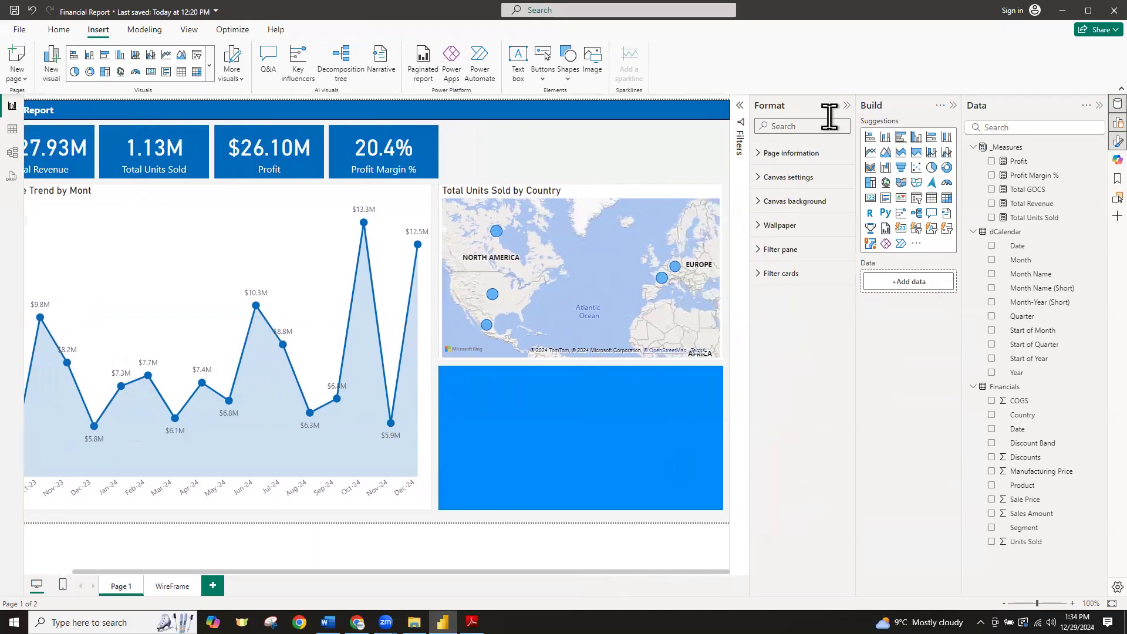
left_click(847, 105)
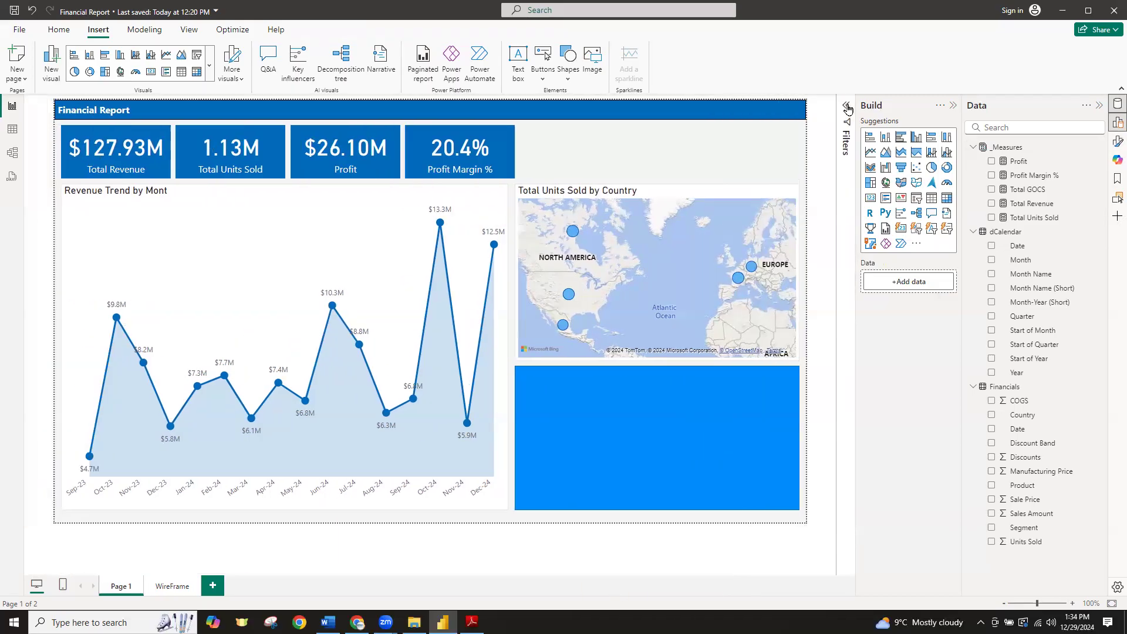
Delete the remaining blue placeholder below the map and insert a matrix visual in its place
left_click(655, 492)
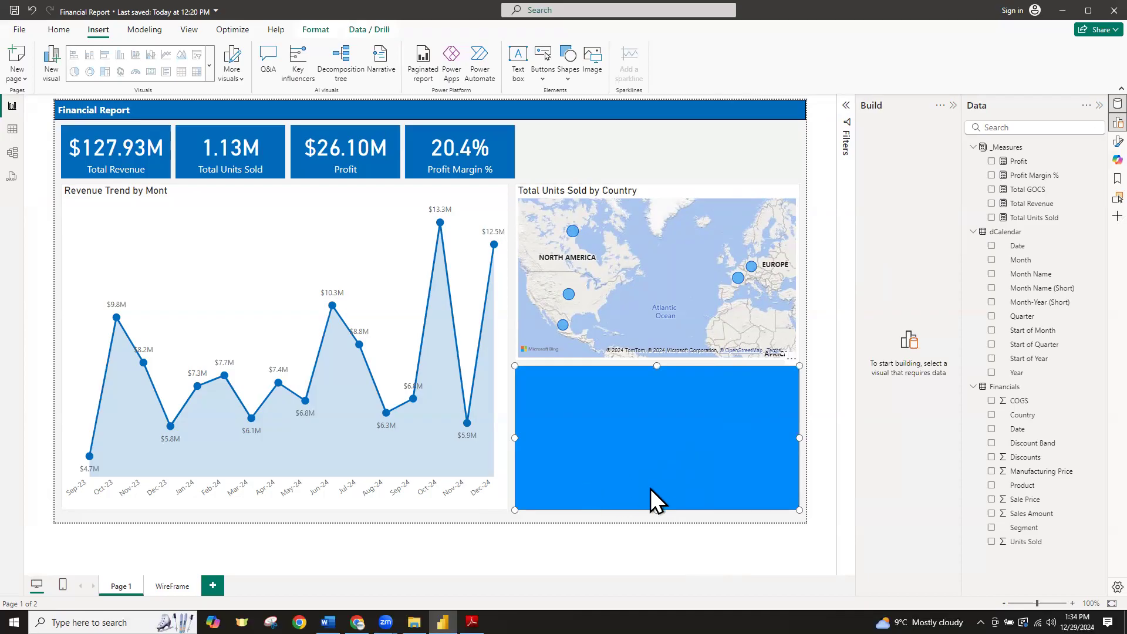
key("Delete")
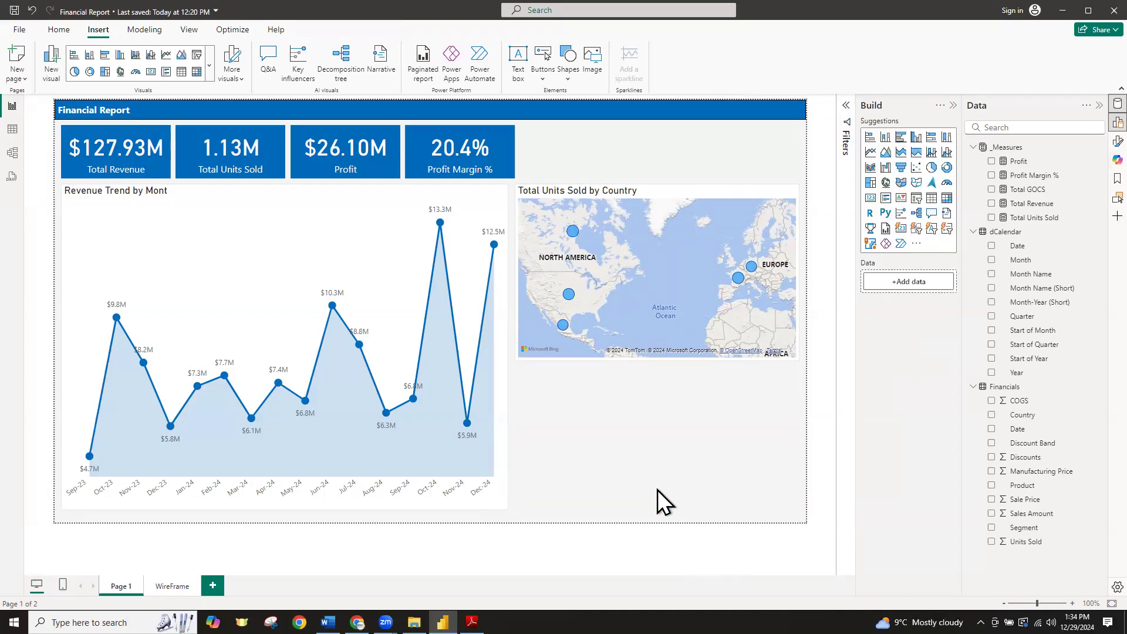
left_click(213, 73)
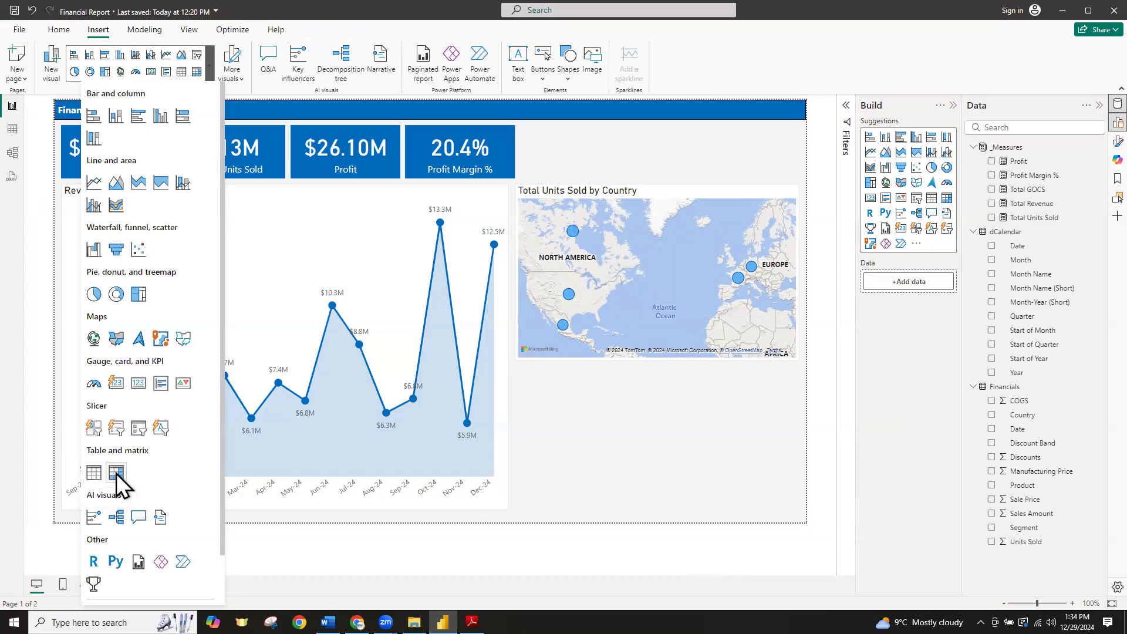
left_click(116, 473)
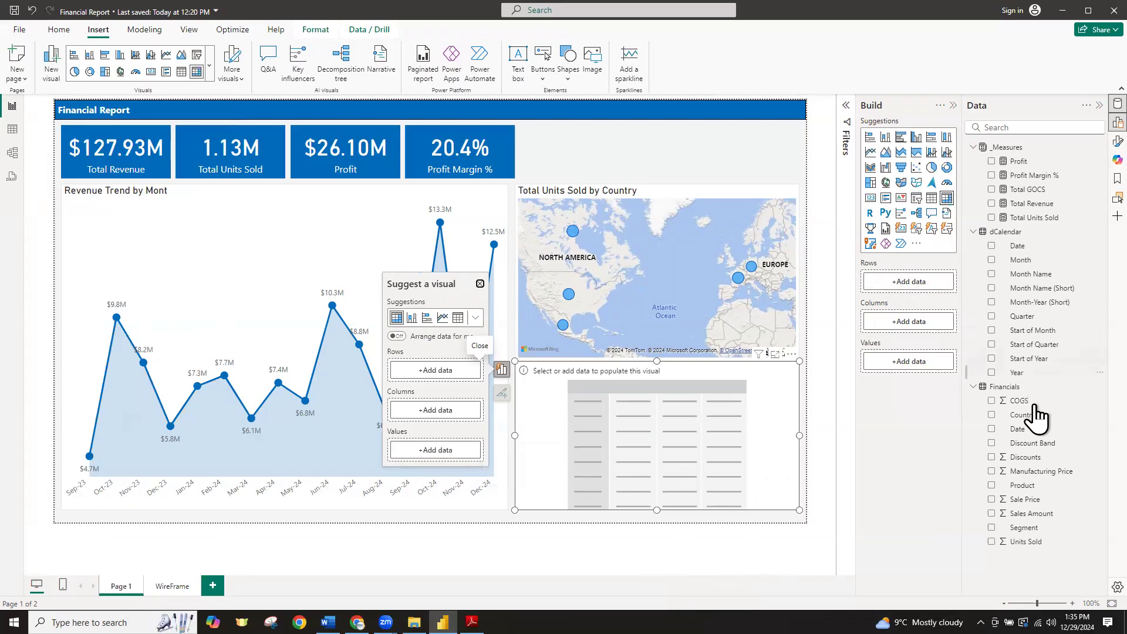
Populate the matrix with Country, Segment and Product as rows and Total Revenue as values, then deselect it
left_click_drag(992, 393, 907, 294)
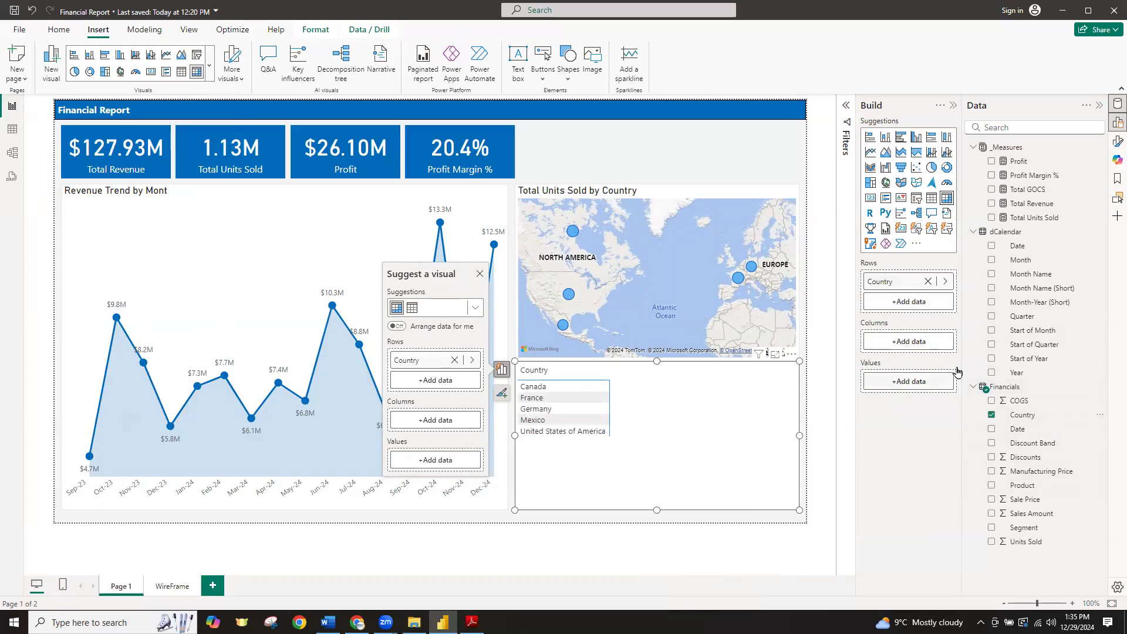
left_click_drag(1032, 203, 916, 382)
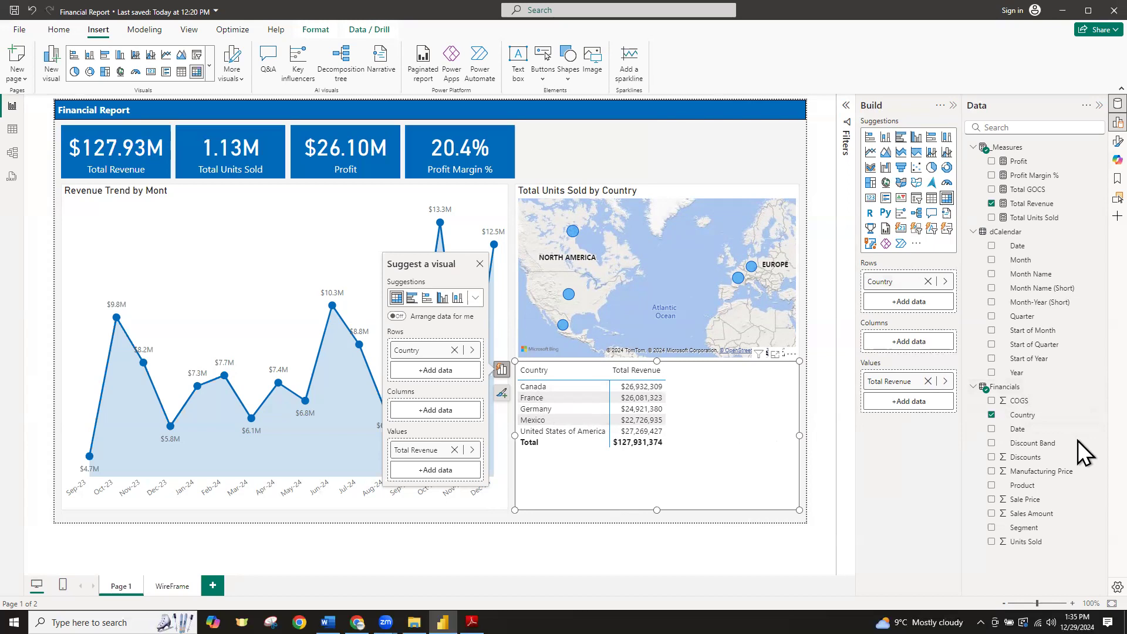
left_click_drag(1022, 529, 905, 318)
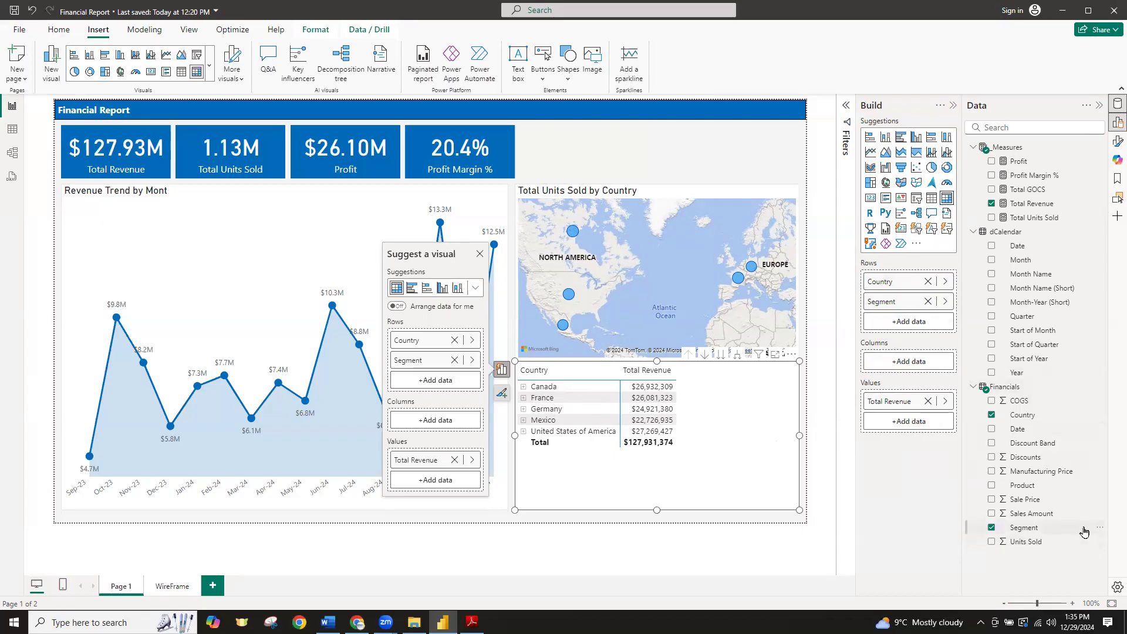
left_click_drag(1023, 485, 900, 332)
left_click(726, 174)
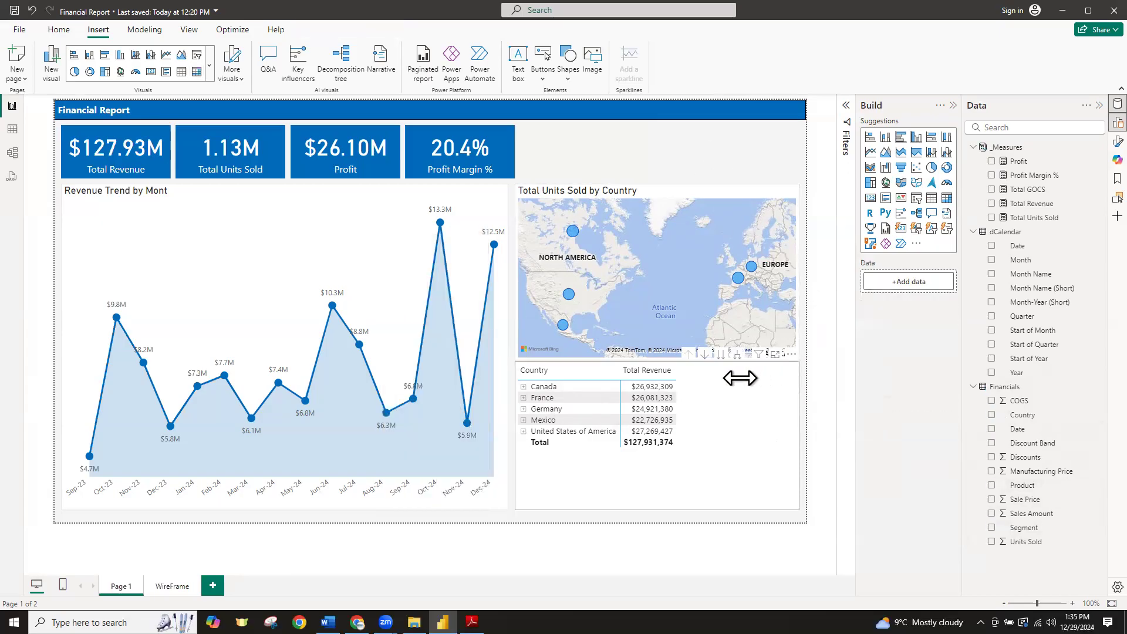
Drill the matrix down through the Segment and Product levels and back up to Country
left_click(706, 355)
left_click(723, 356)
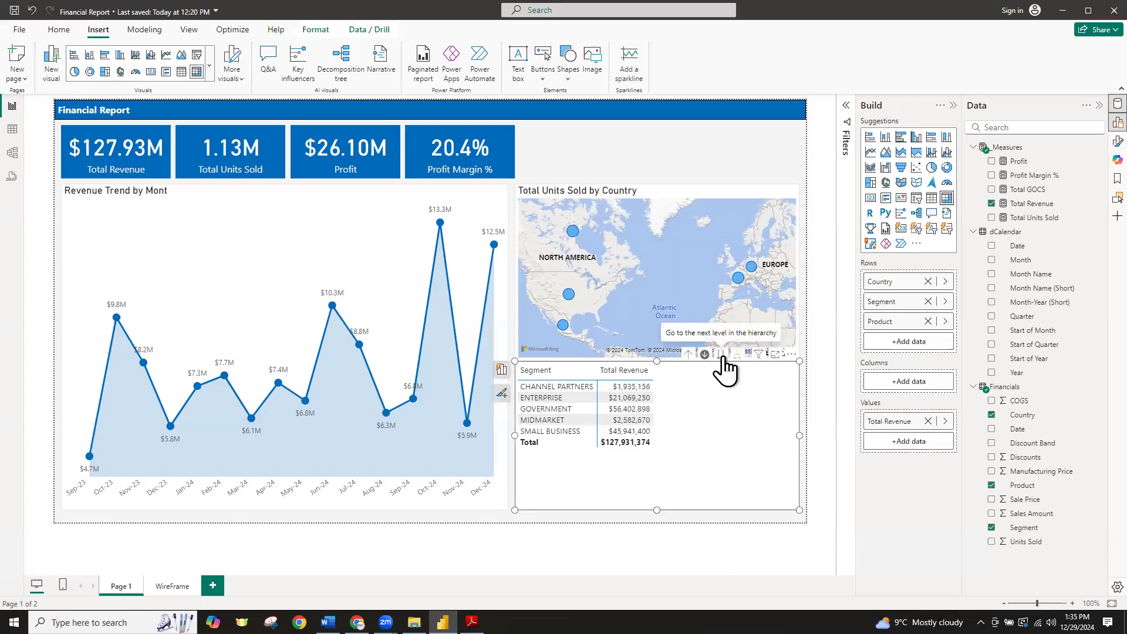
left_click(723, 356)
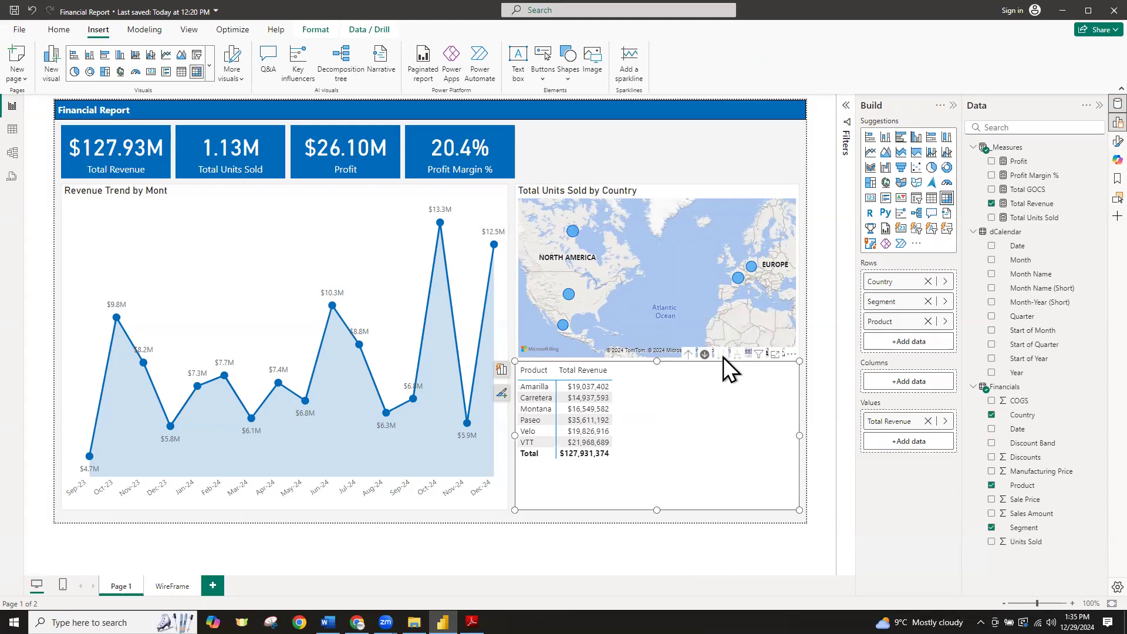
left_click(689, 355)
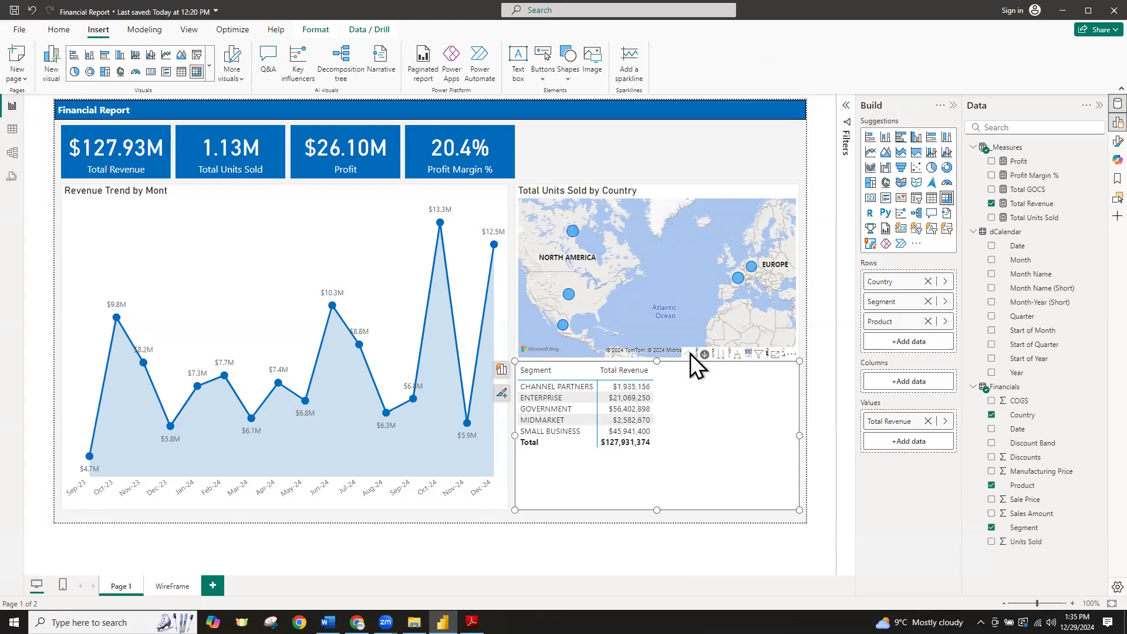
left_click(691, 354)
Expand Canada and its Channel Partners segment in the matrix to view the products, then collapse both
left_click(523, 386)
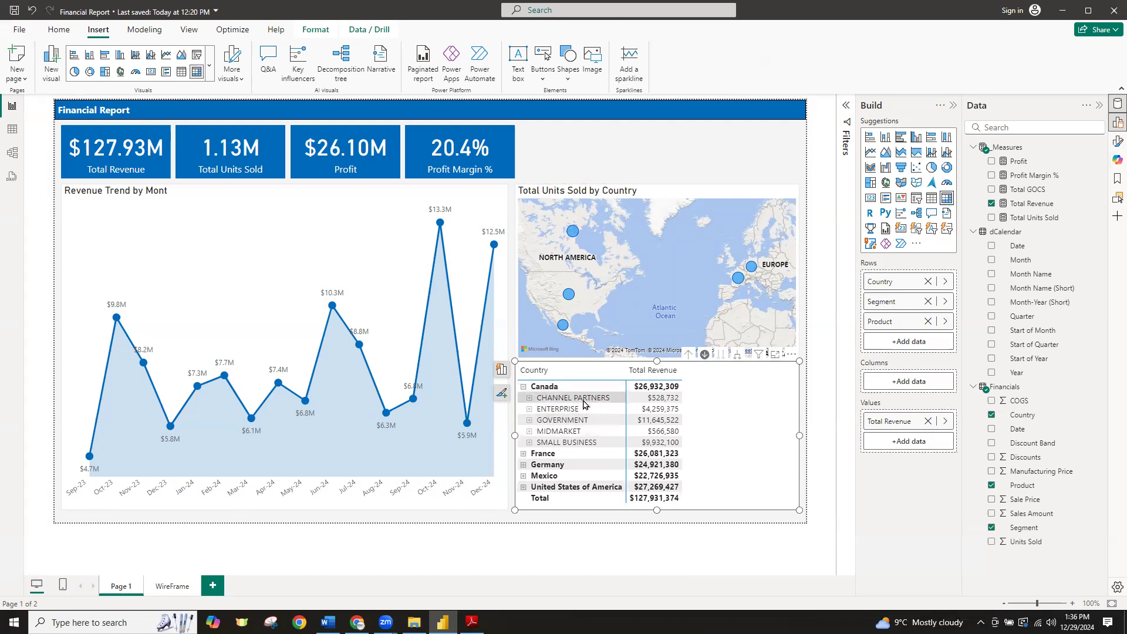
left_click(530, 398)
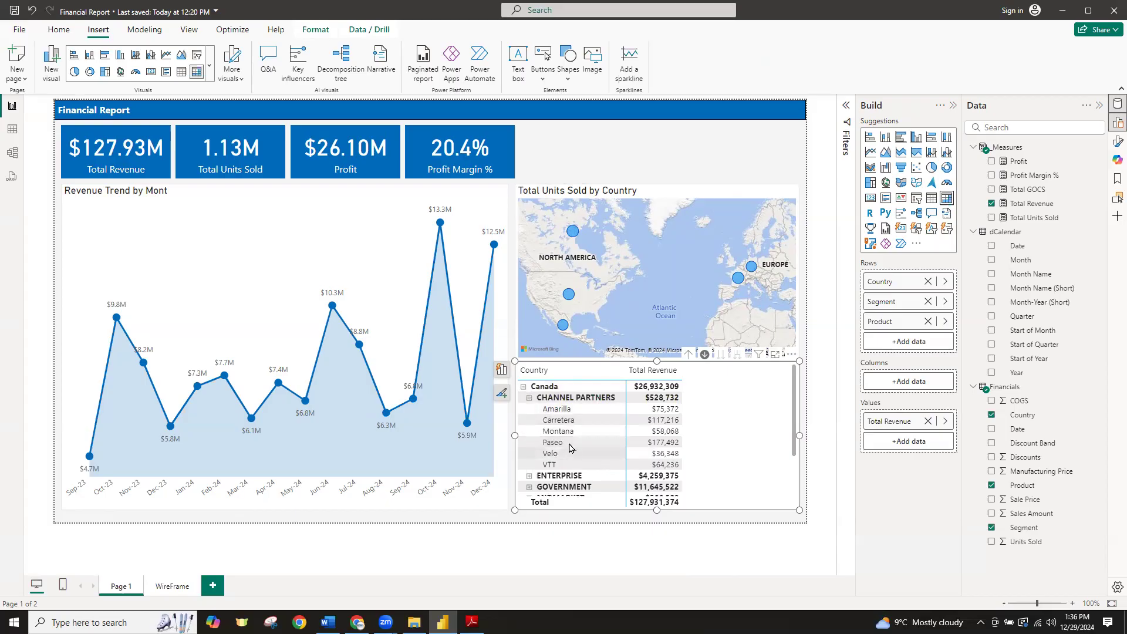
left_click(529, 398)
left_click(523, 387)
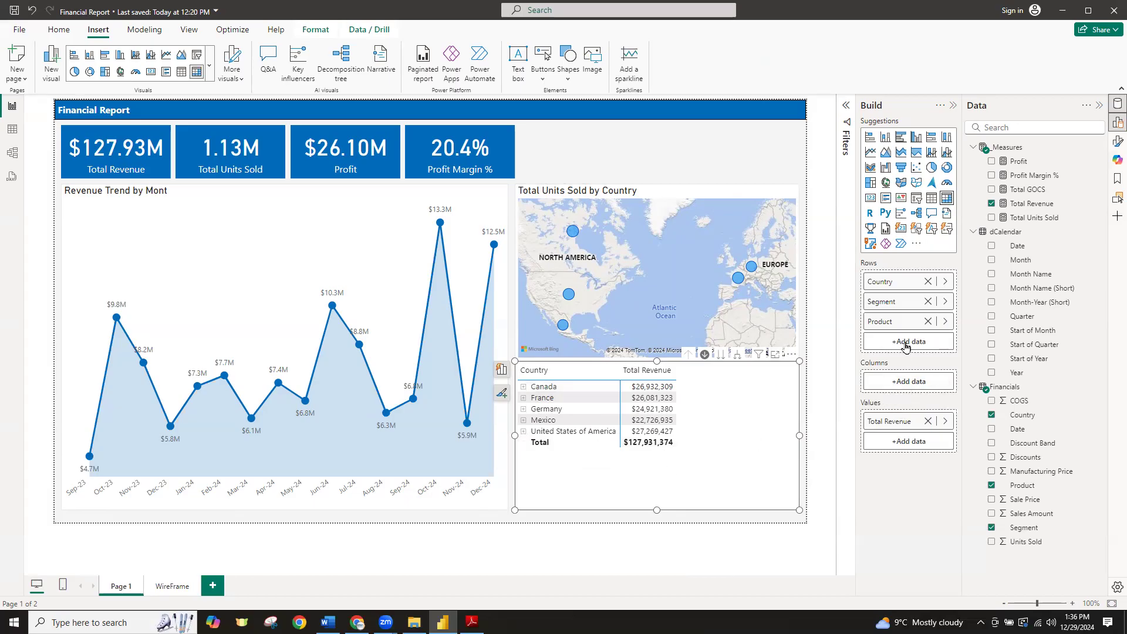
Remove Segment, Country, Total Revenue and Product from the matrix to leave it empty
left_click(929, 301)
left_click(928, 282)
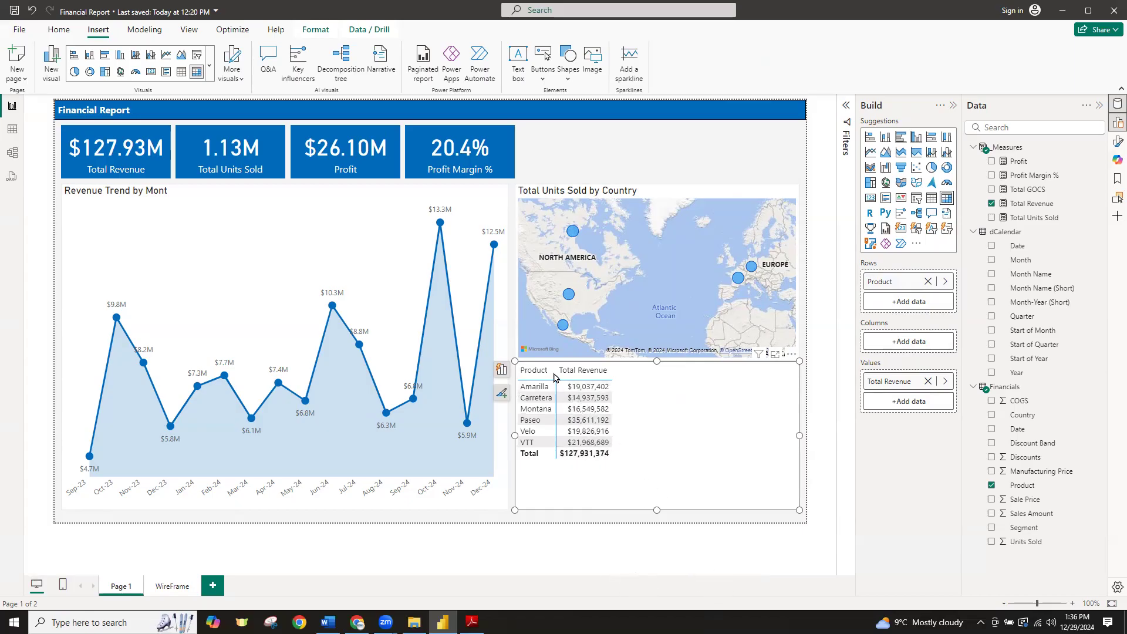
left_click(928, 382)
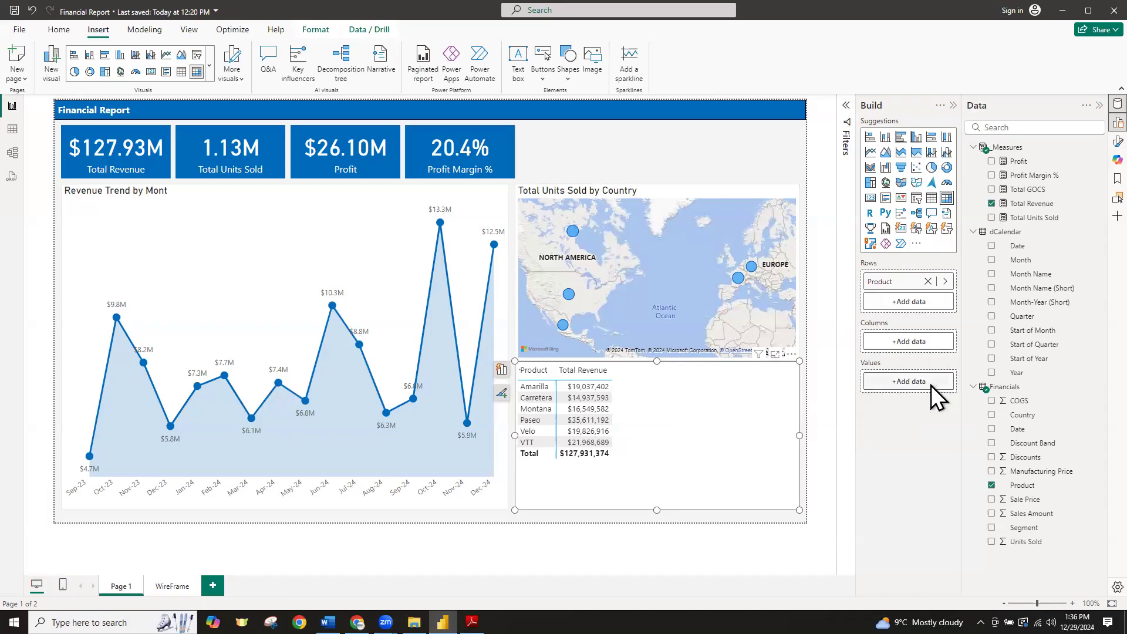
left_click(928, 282)
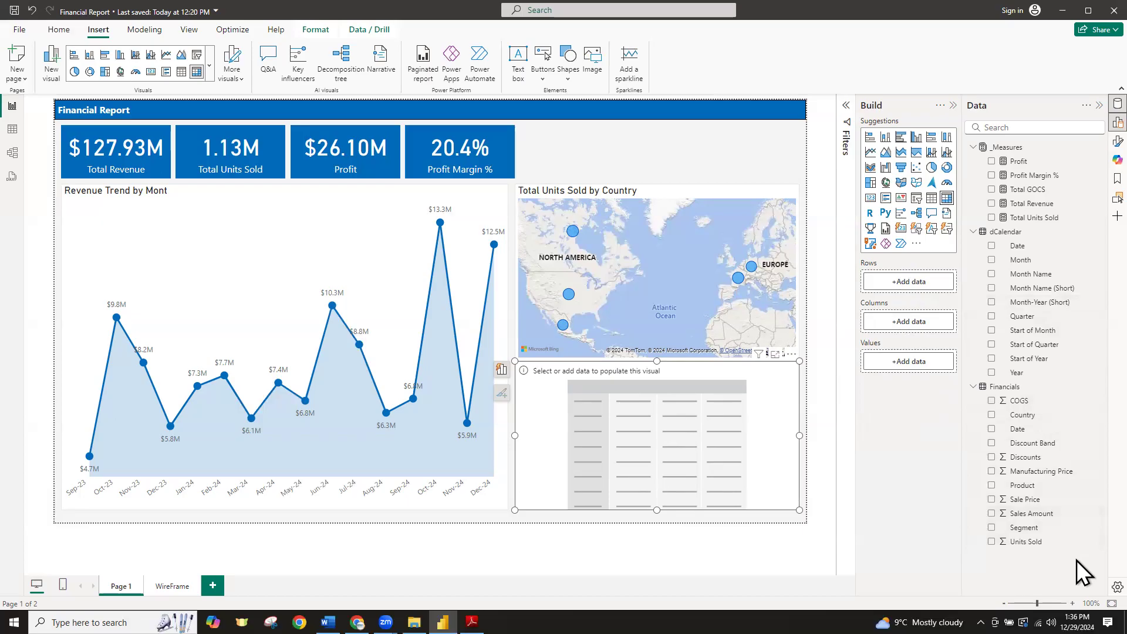
Populate the matrix with Product as rows and Total Revenue, Total Units Sold, Profit and Profit Margin % as values
left_click_drag(1036, 472, 908, 285)
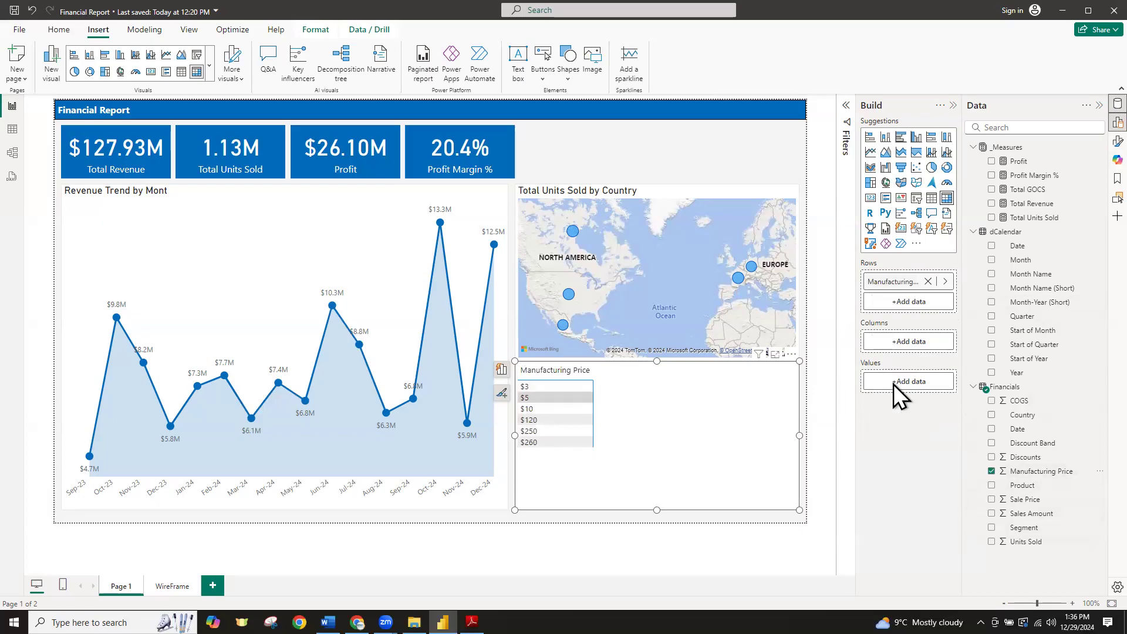
left_click(928, 282)
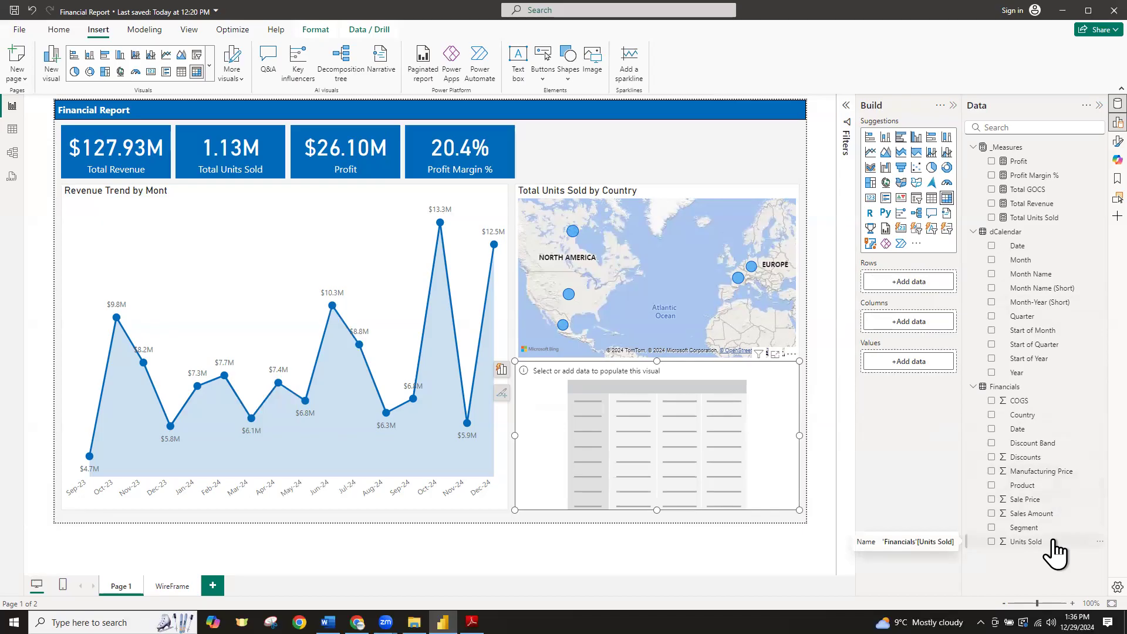
left_click_drag(1006, 485, 909, 283)
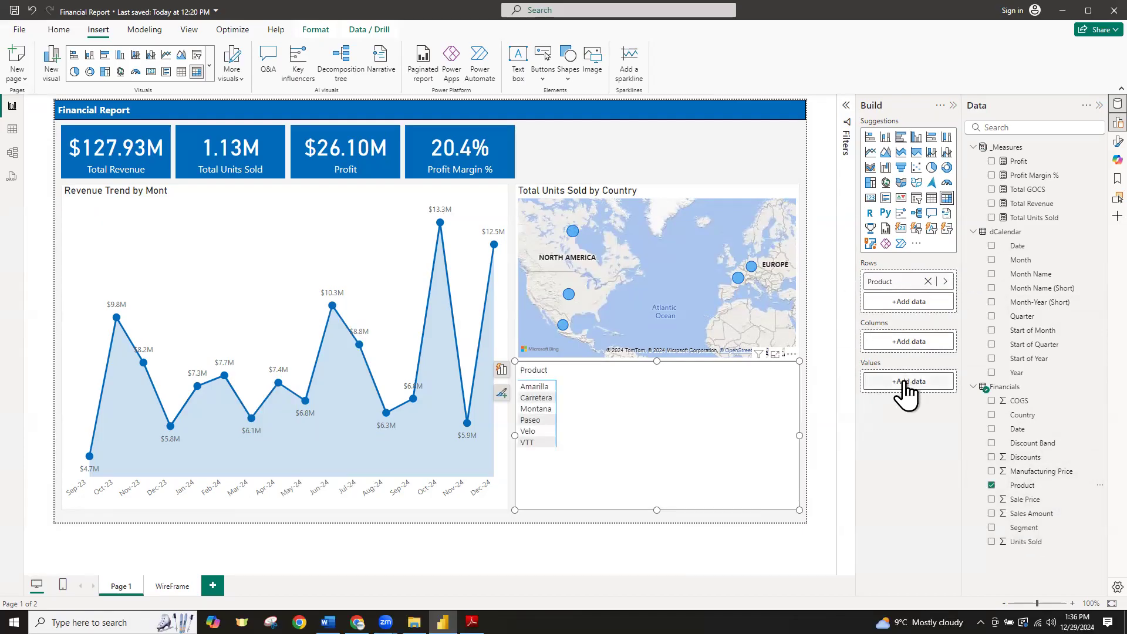
left_click_drag(1032, 205, 914, 394)
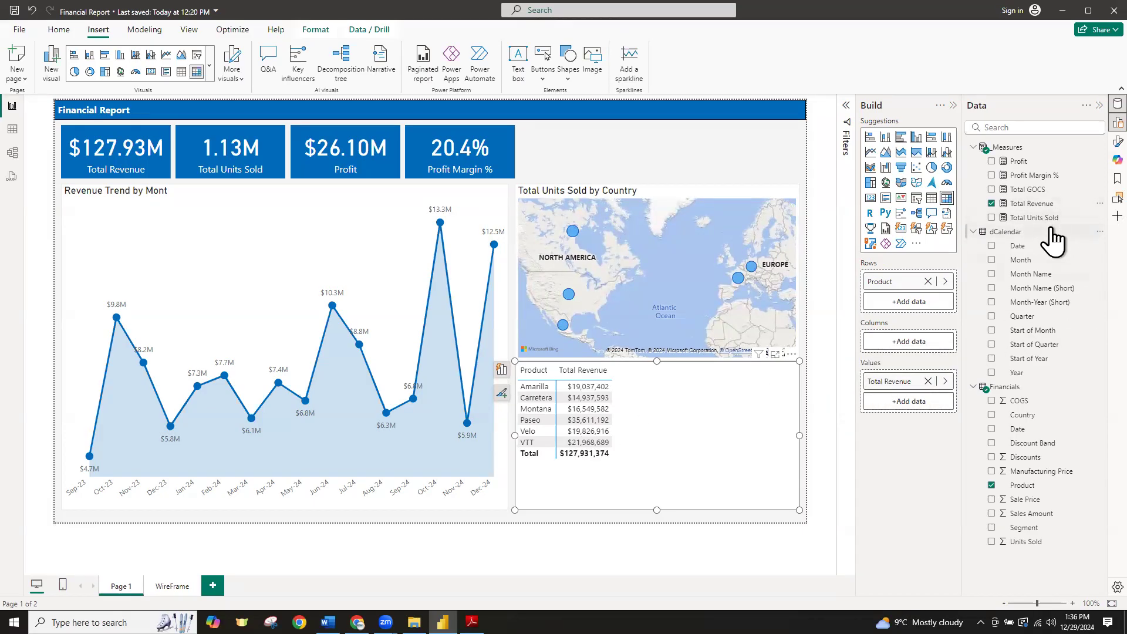
left_click_drag(1050, 228, 911, 409)
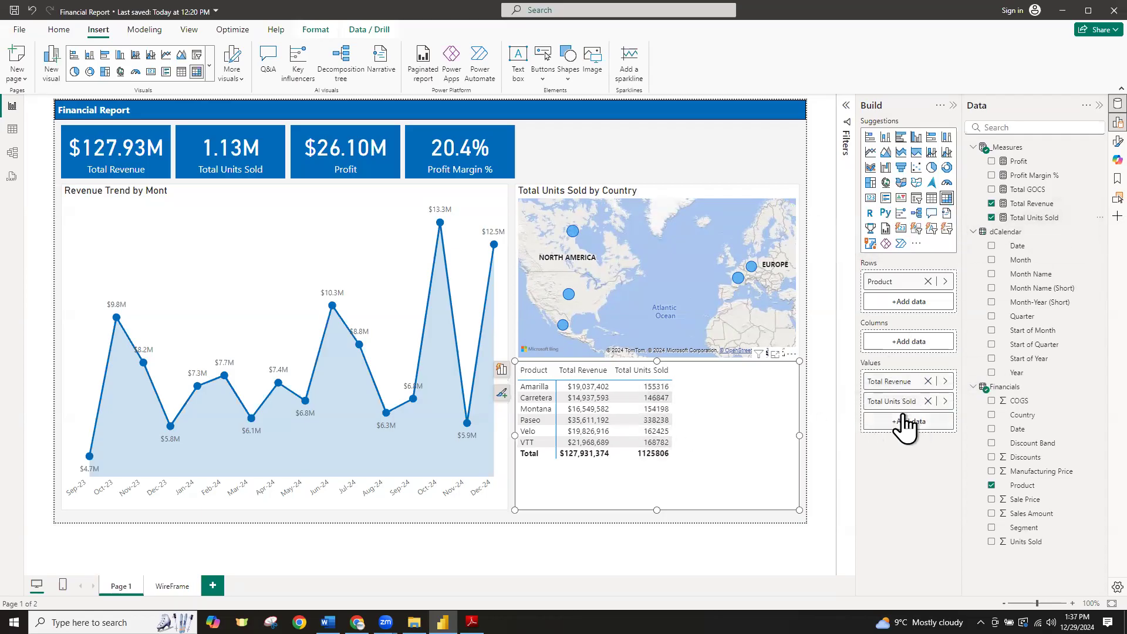
left_click_drag(1019, 160, 916, 431)
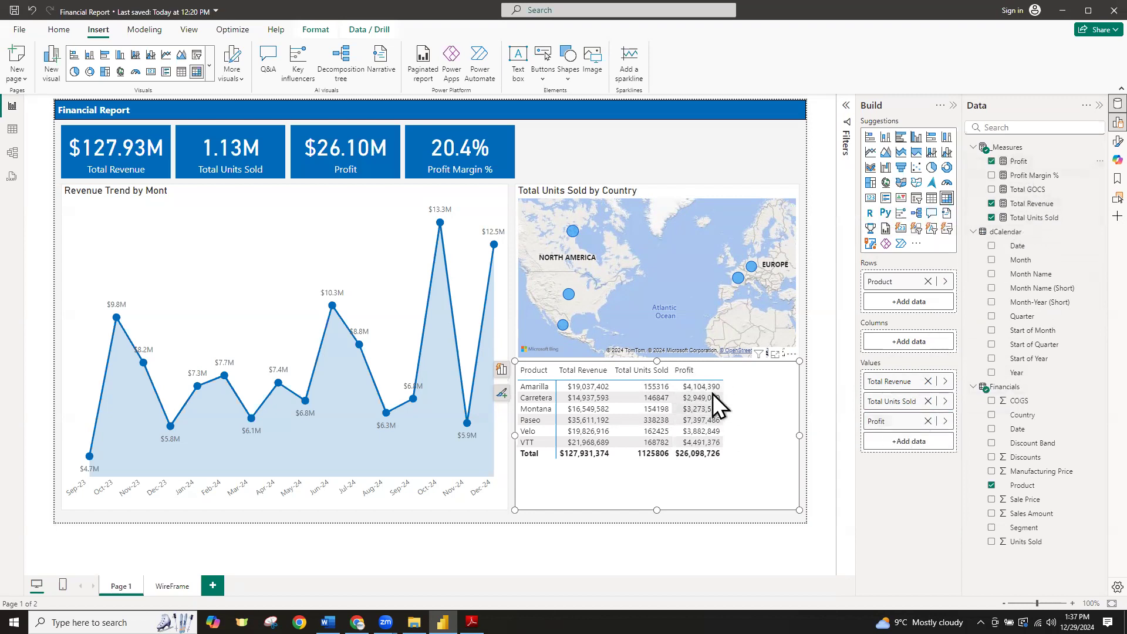
left_click_drag(1027, 177, 911, 450)
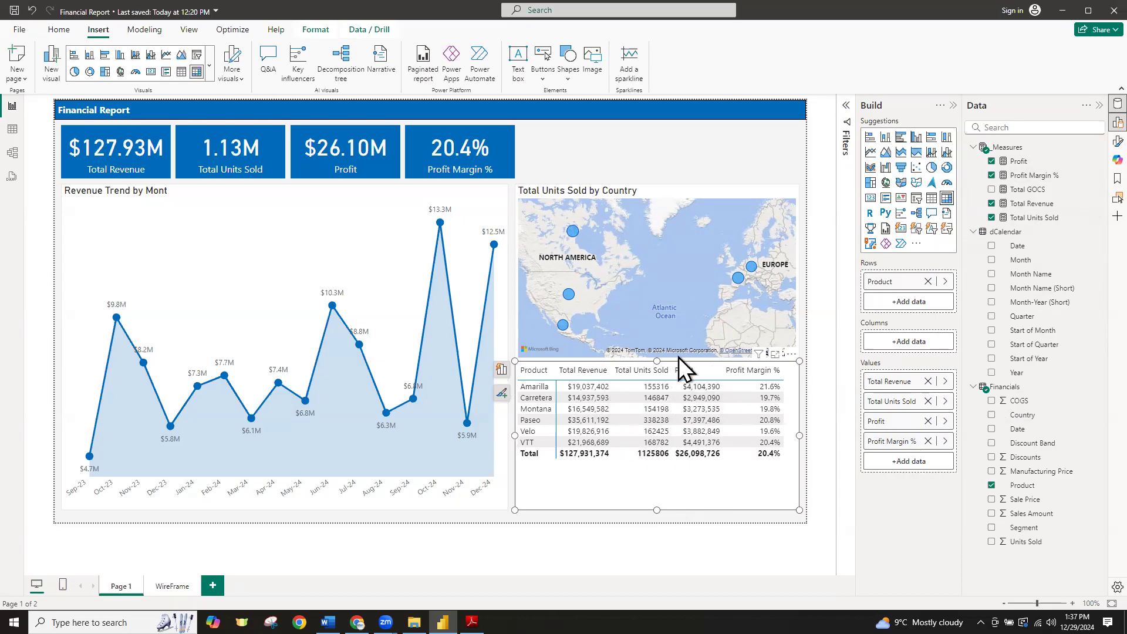
Show the matrix's formatting options and rename its Total Revenue value to Revenue for this visual
left_click(1118, 141)
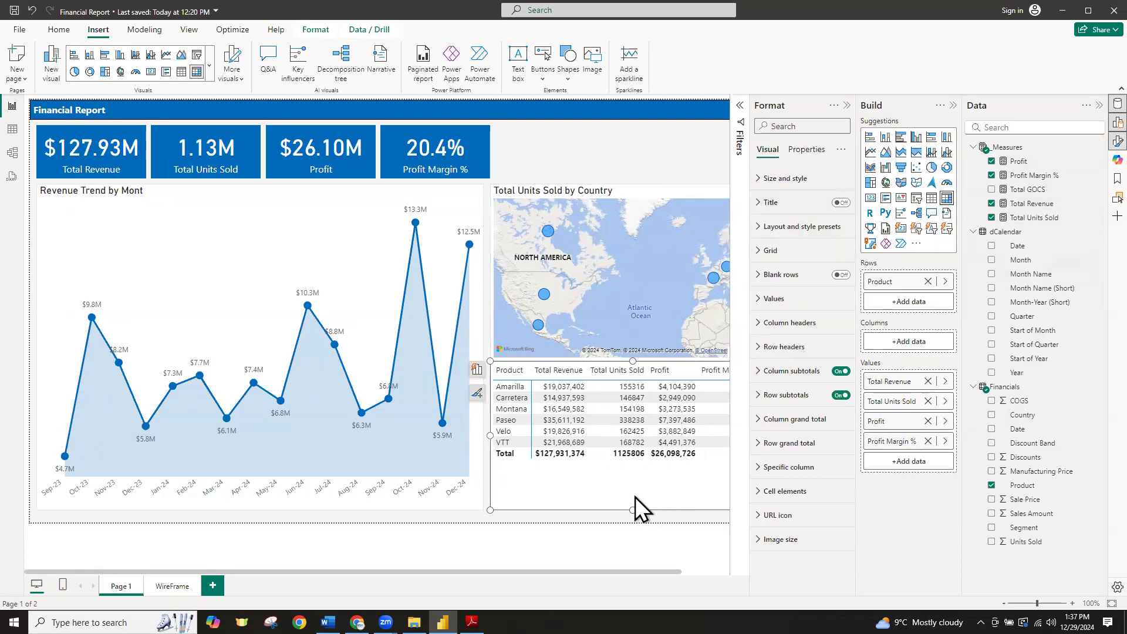
scroll(632, 582, "right", 2)
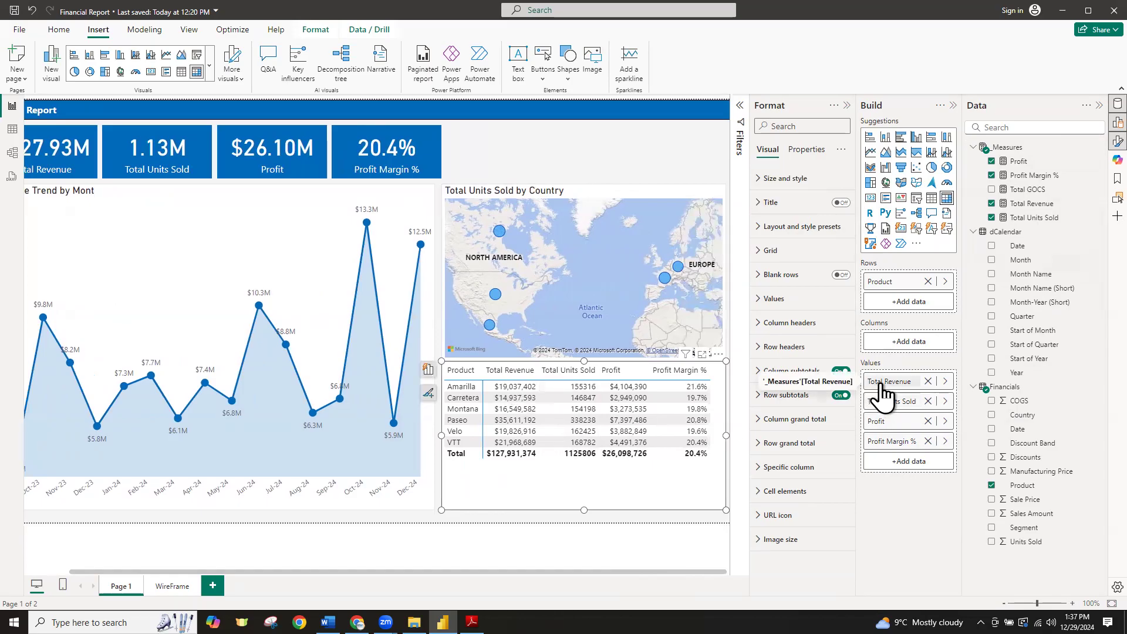
right_click(882, 391)
left_click(952, 397)
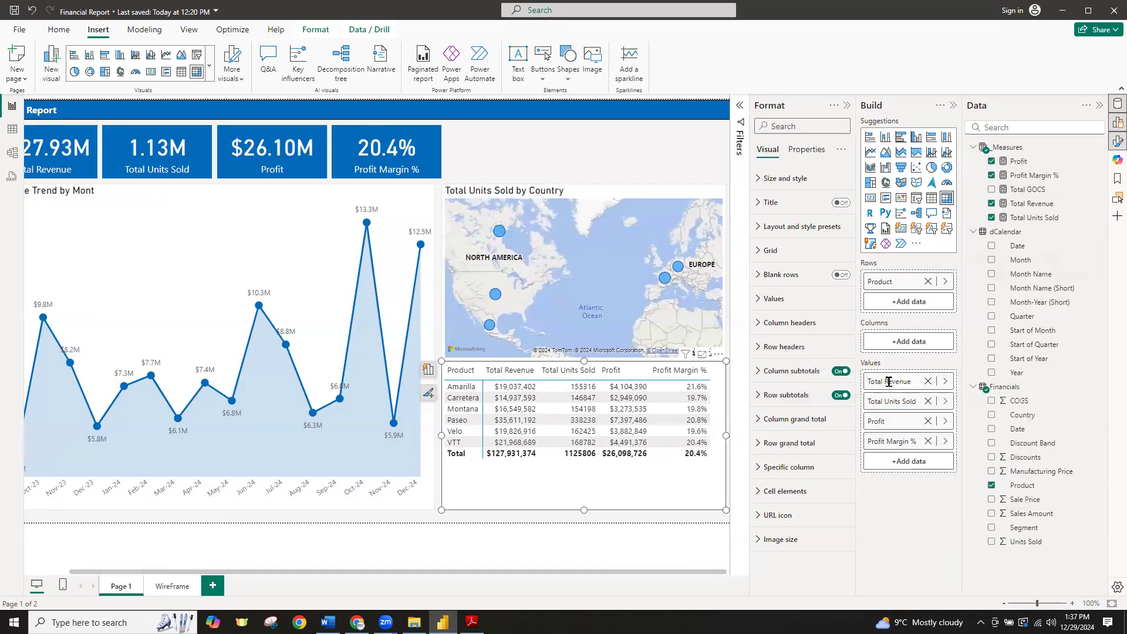
left_click_drag(884, 383, 802, 392)
key("BackSpace")
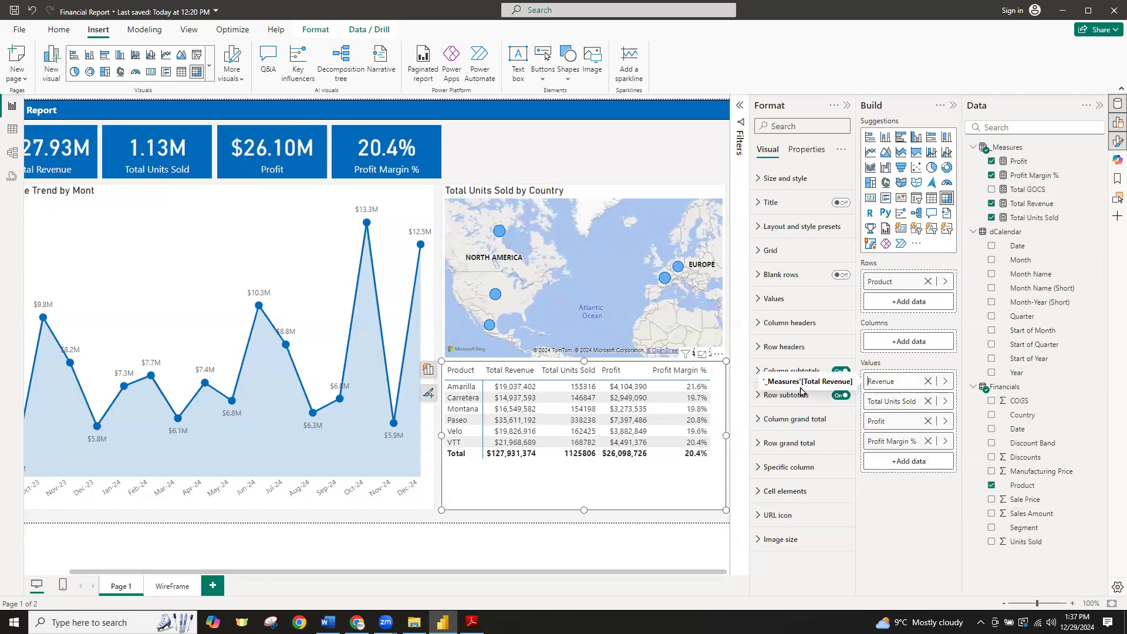
key("Return")
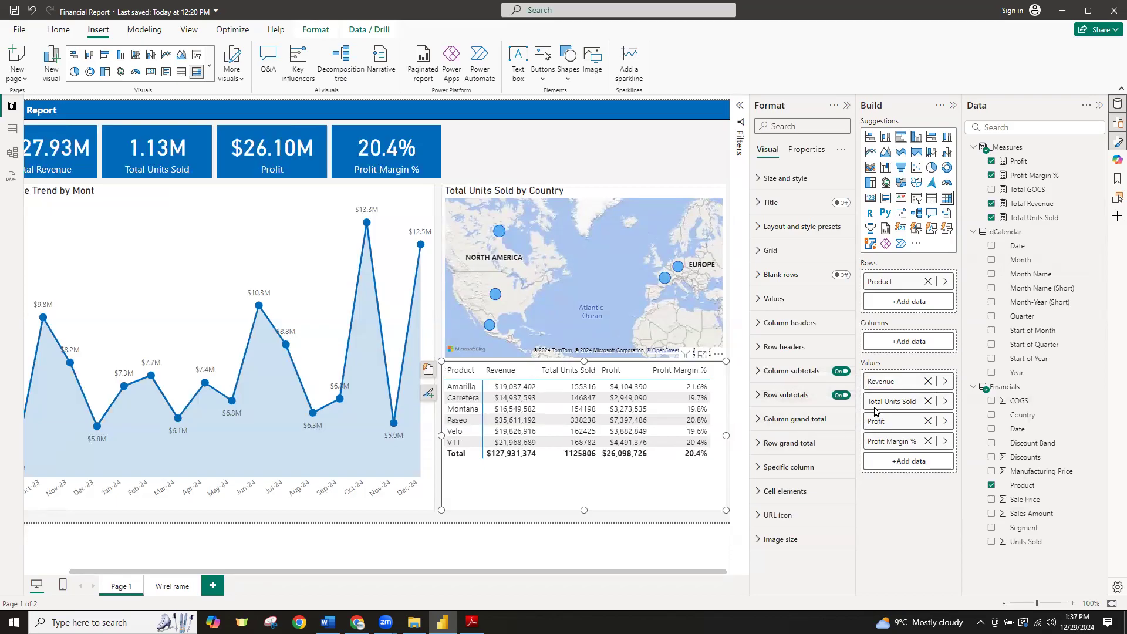
Rename the matrix's Total Units Sold value to Units Sold for this visual
right_click(884, 402)
key("Escape")
double_click(888, 402)
left_click_drag(888, 401, 830, 399)
key("BackSpace")
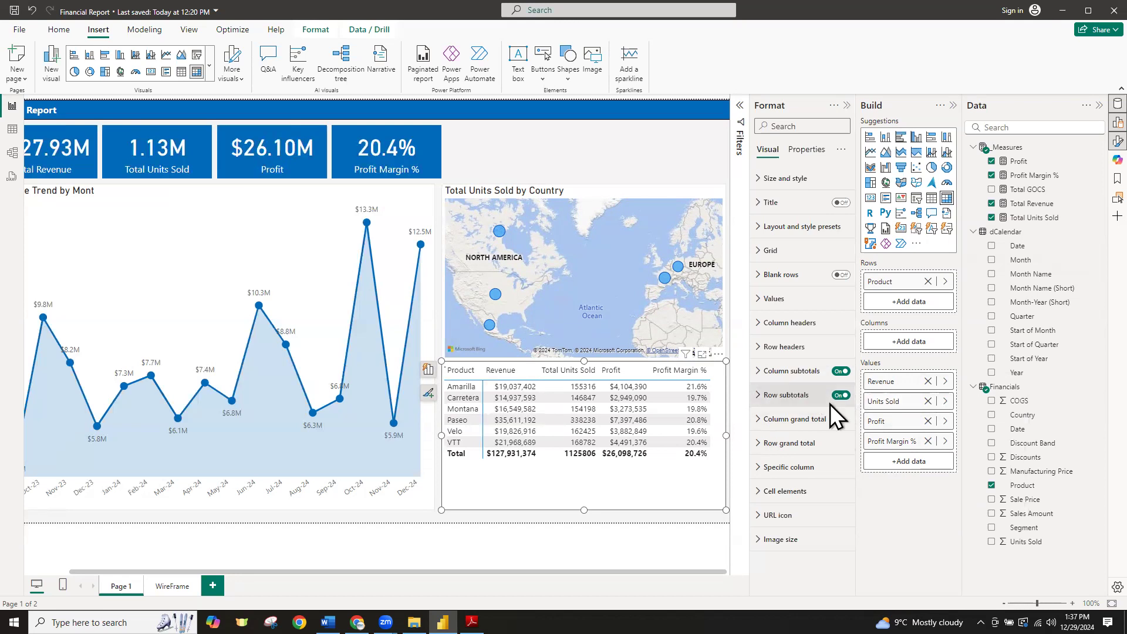
key("Return")
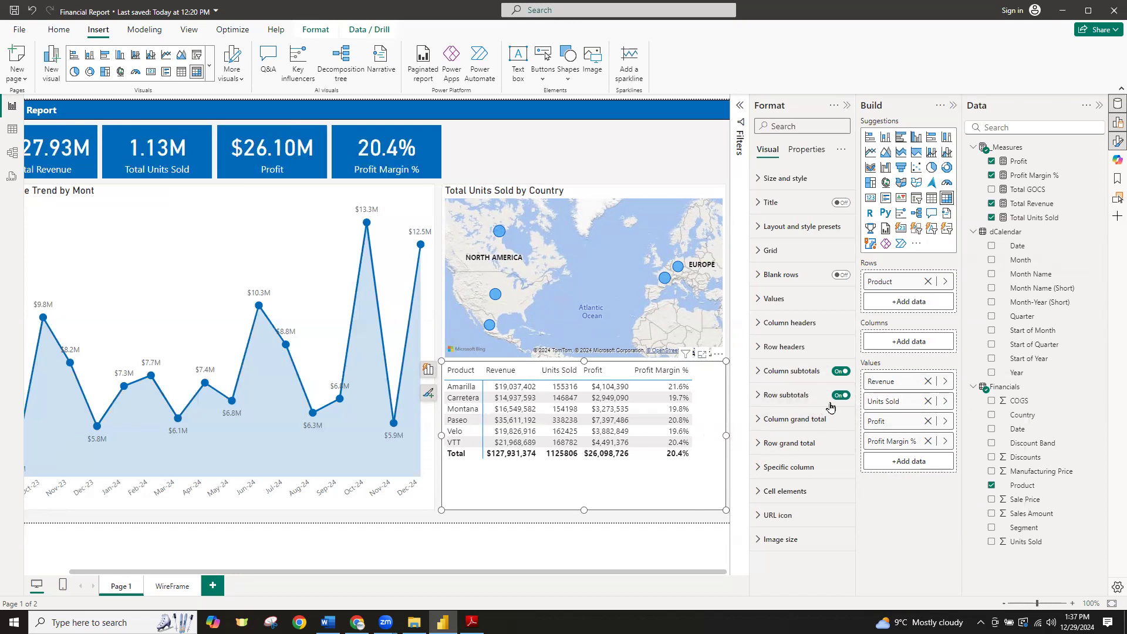
Rename the matrix's Profit Margin % value to Prof. Margin % and widen the Product column
right_click(886, 440)
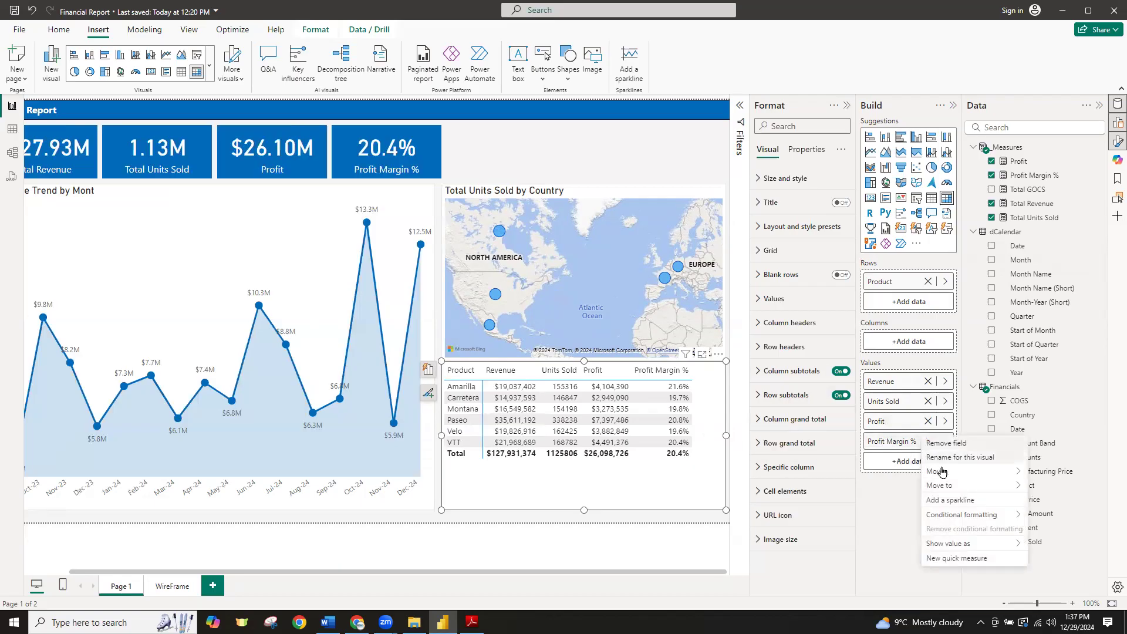
left_click(960, 457)
left_click(889, 441)
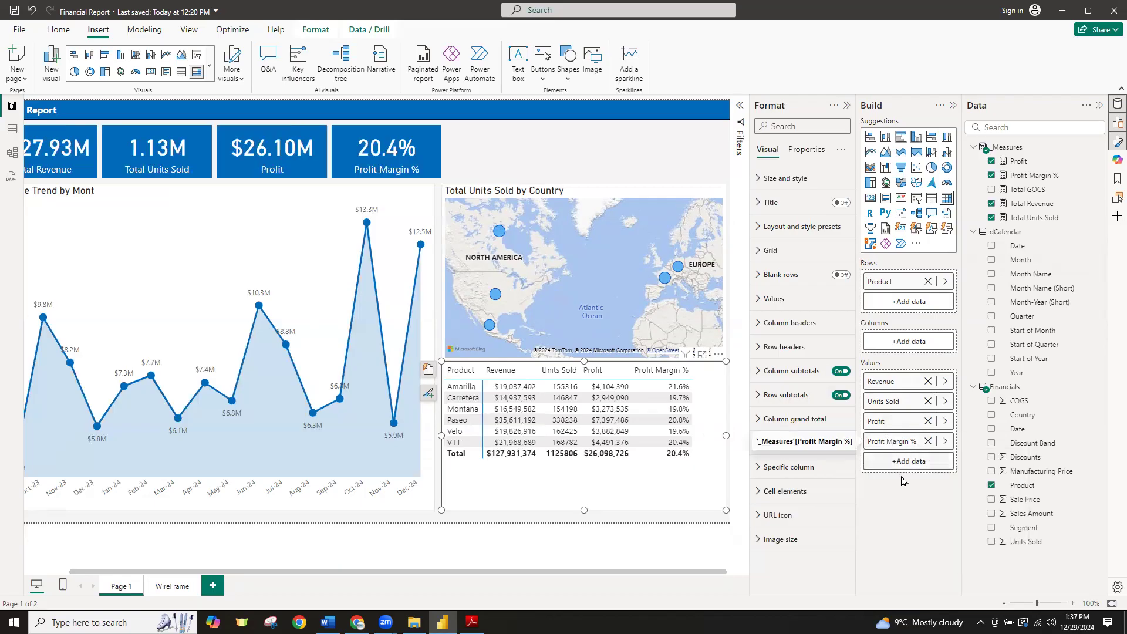
key("BackSpace")
key("BackSpace")
key("BackSpace")
type(".")
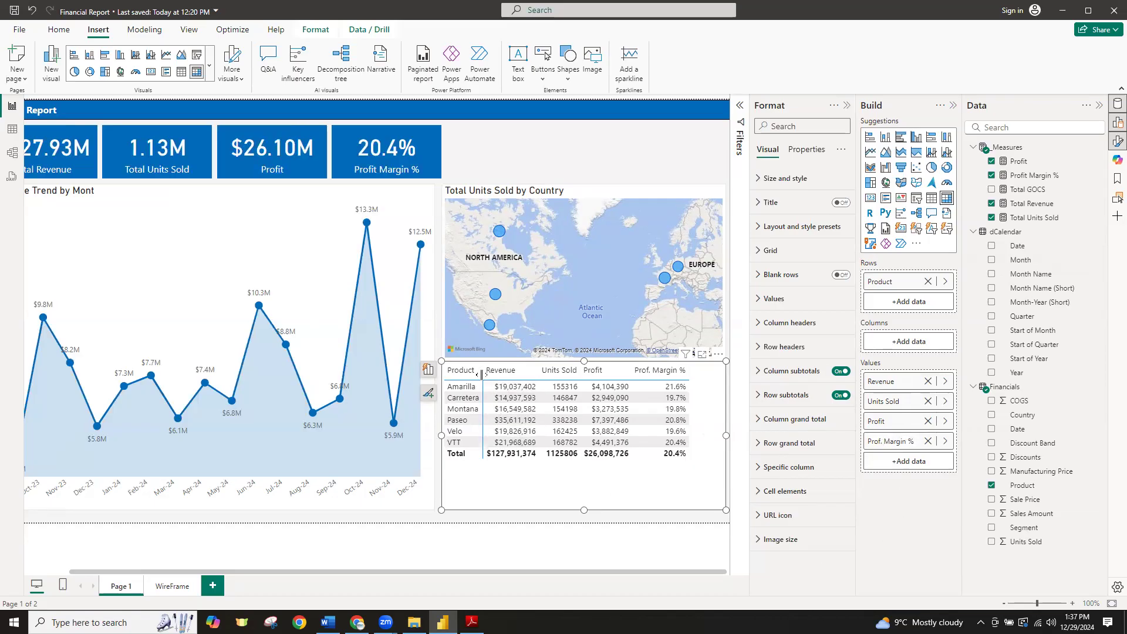
left_click_drag(483, 374, 512, 374)
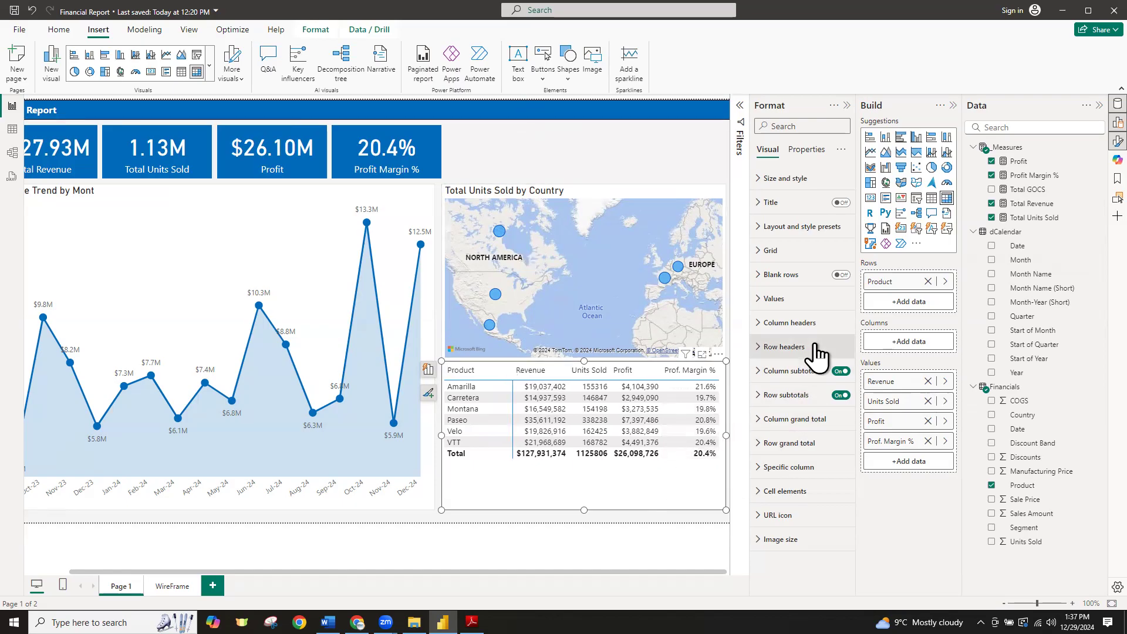
Try the Minimal, Bold header and Alternating rows style presets on the matrix
left_click(764, 229)
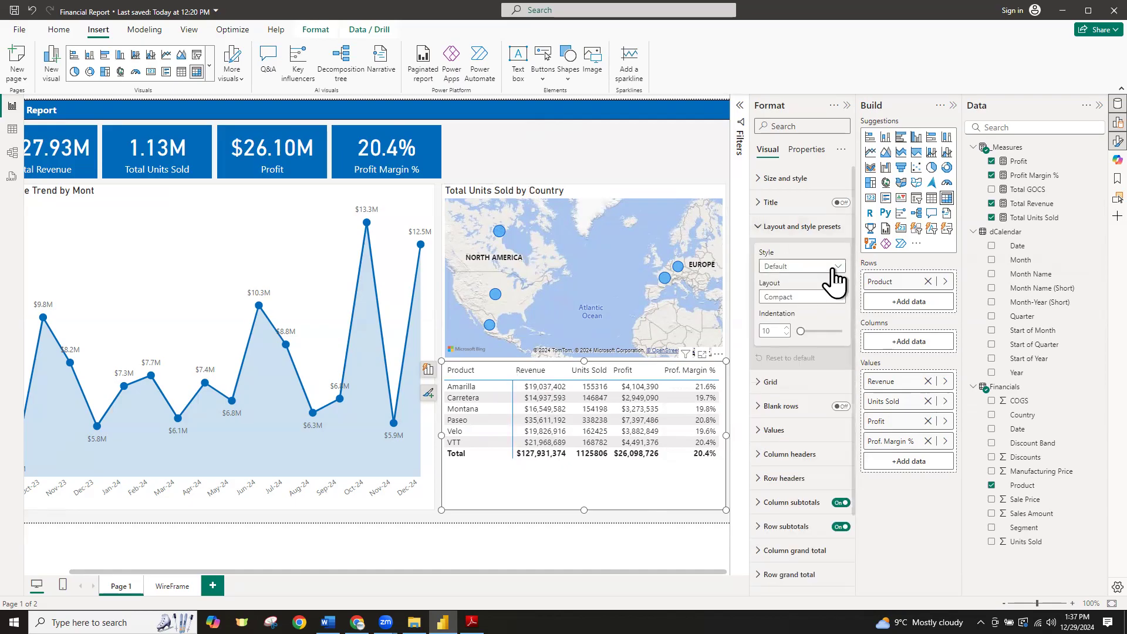
left_click(833, 270)
left_click(786, 309)
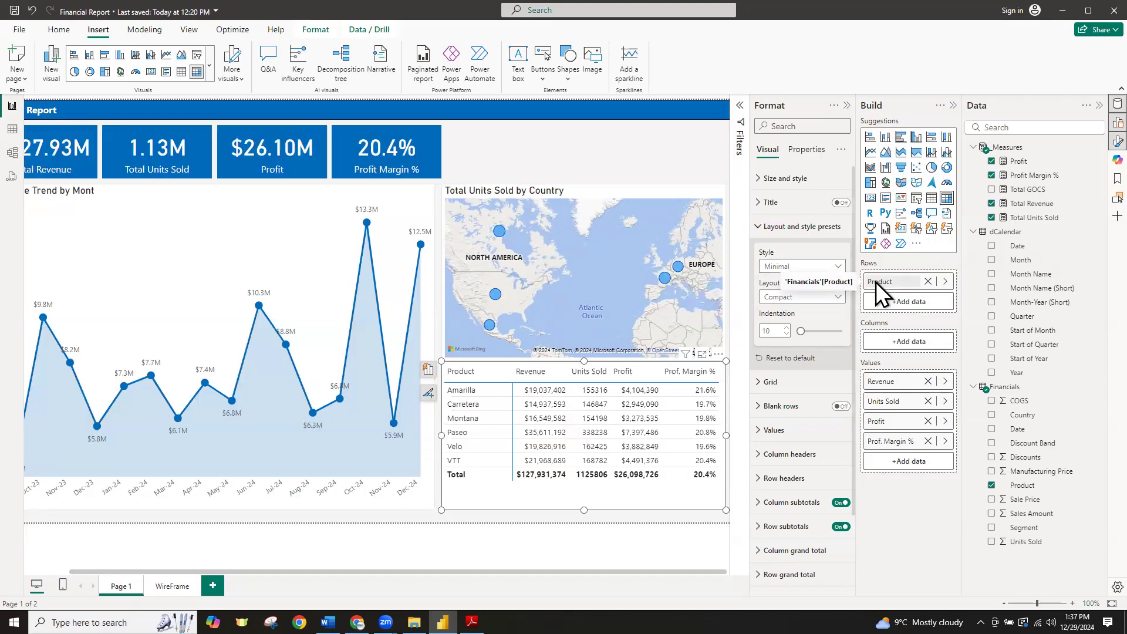
left_click(828, 272)
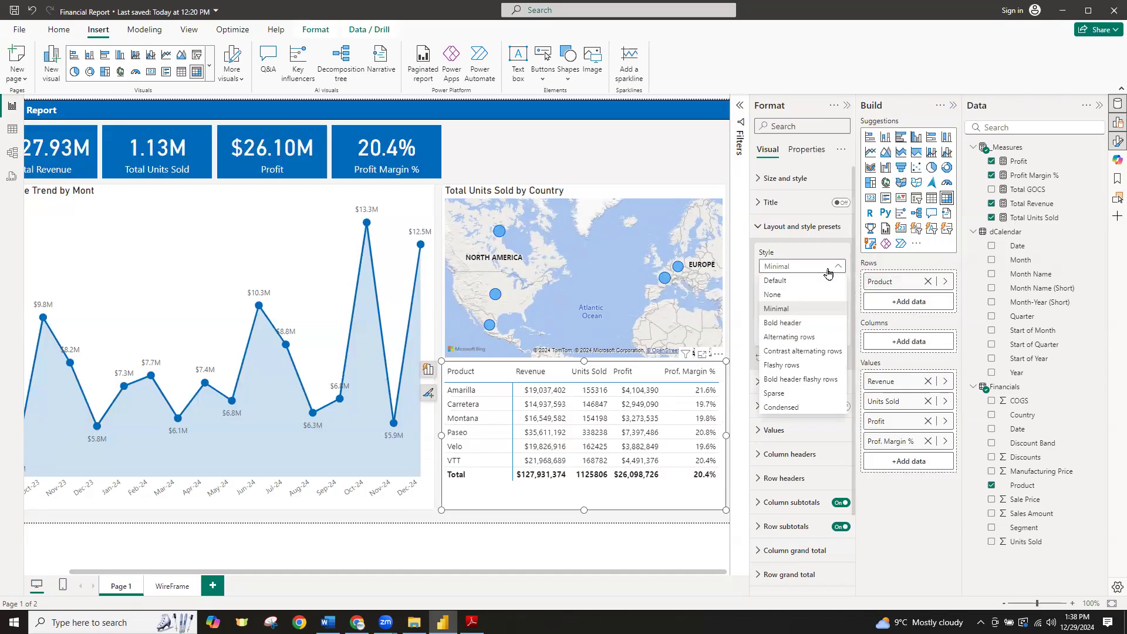
left_click(790, 322)
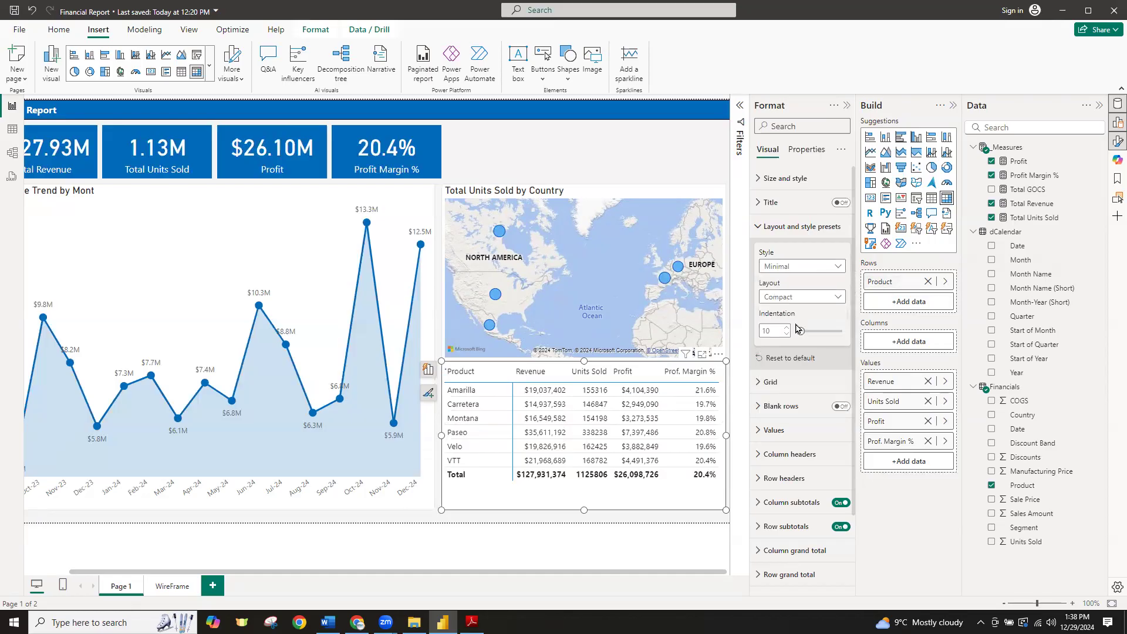
left_click(827, 270)
left_click(798, 344)
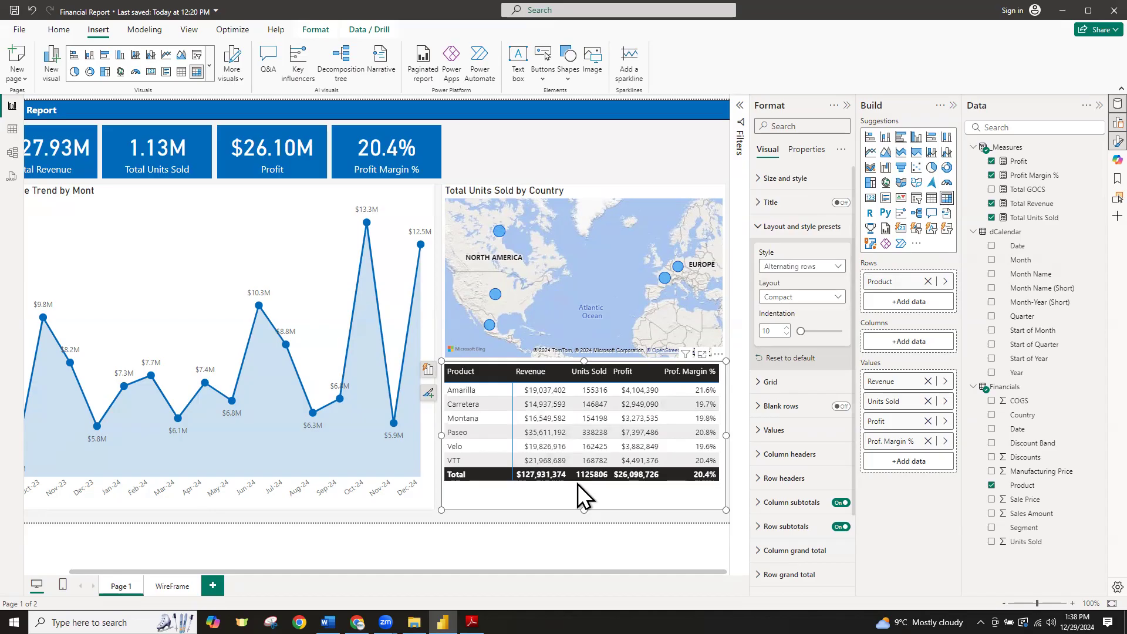
Try the Flashy rows, Condensed and Sparse style presets on the matrix, and restore the Default style
left_click(802, 271)
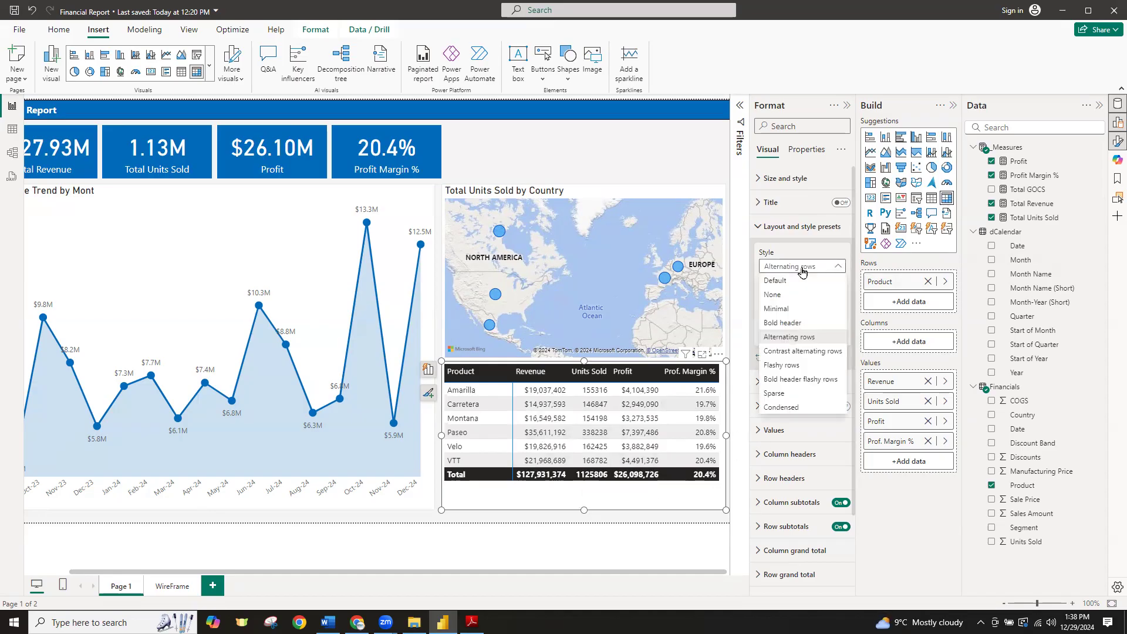
left_click(796, 368)
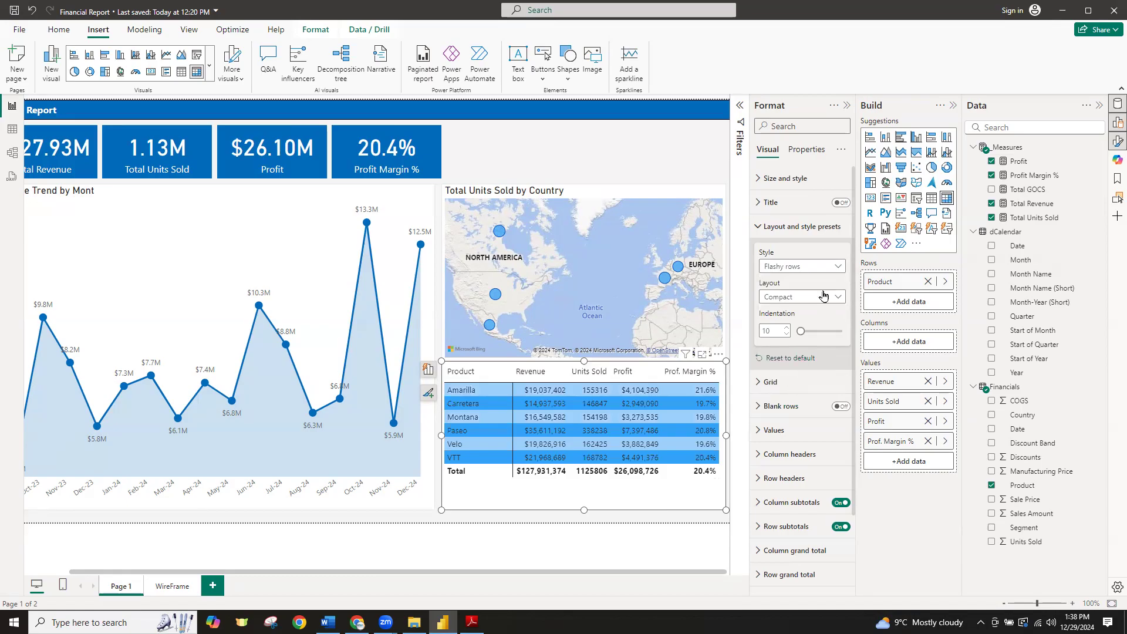
left_click(819, 266)
left_click(793, 411)
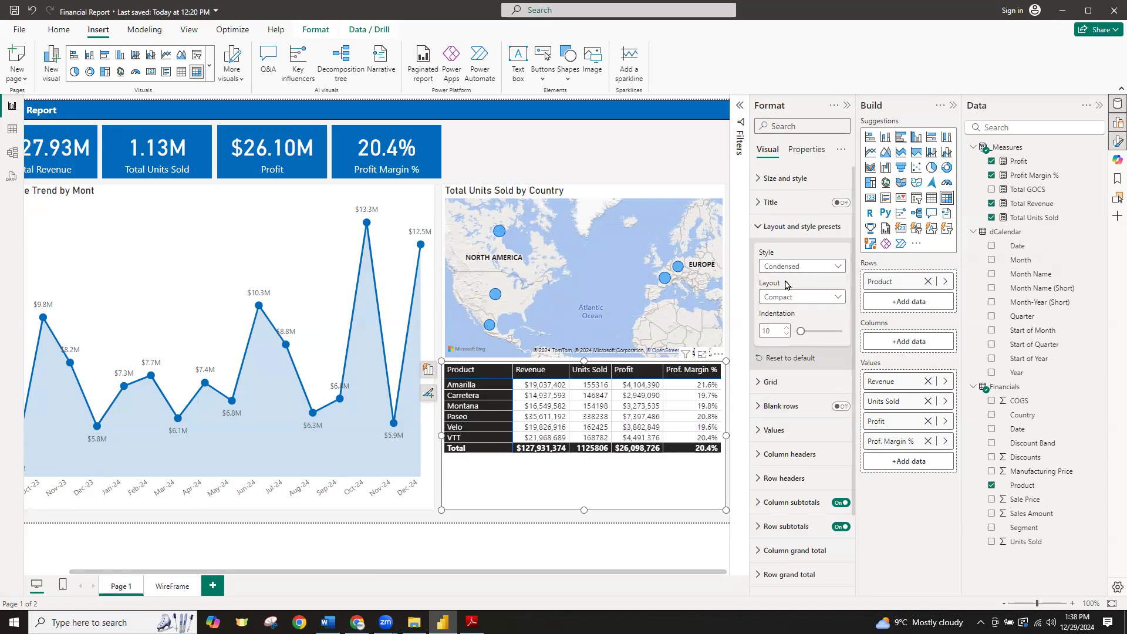
left_click(790, 268)
left_click(783, 395)
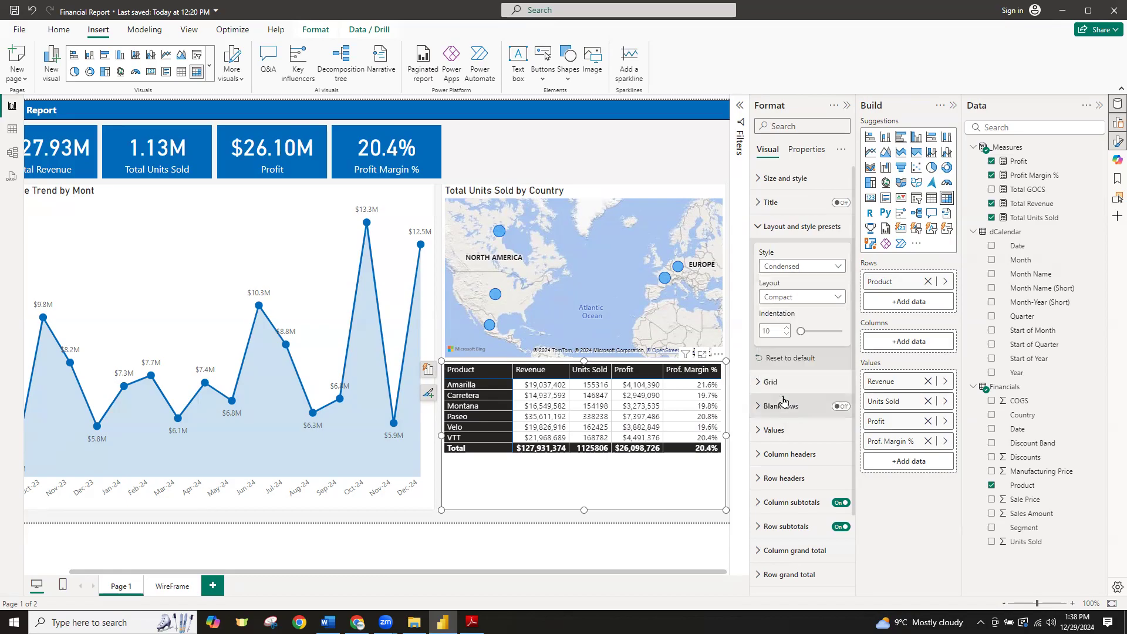
left_click(805, 269)
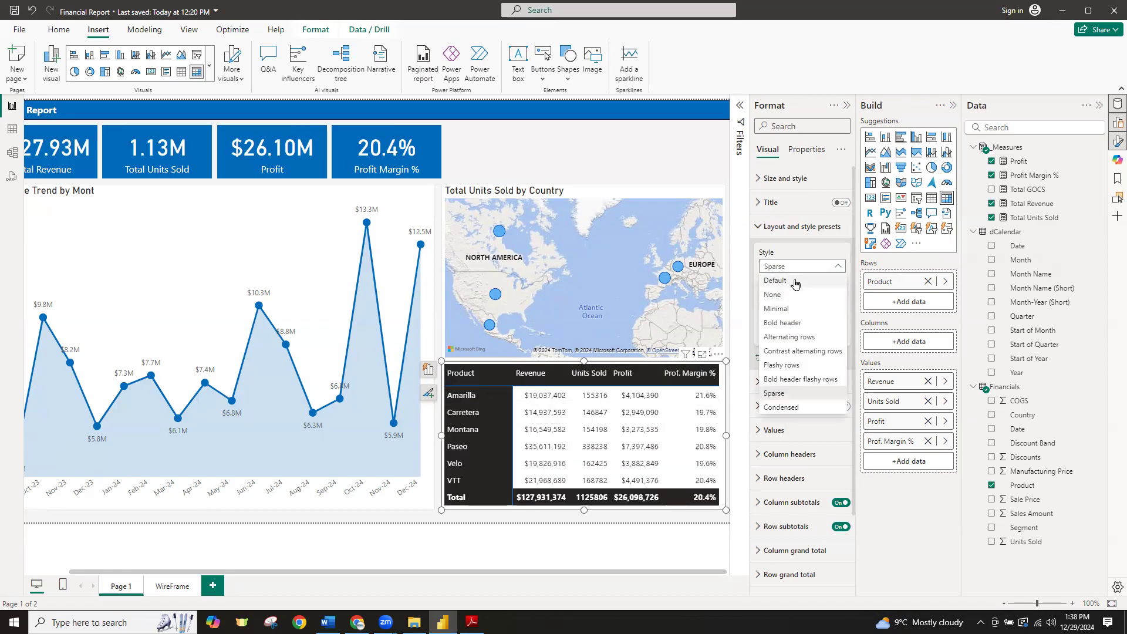
left_click(796, 281)
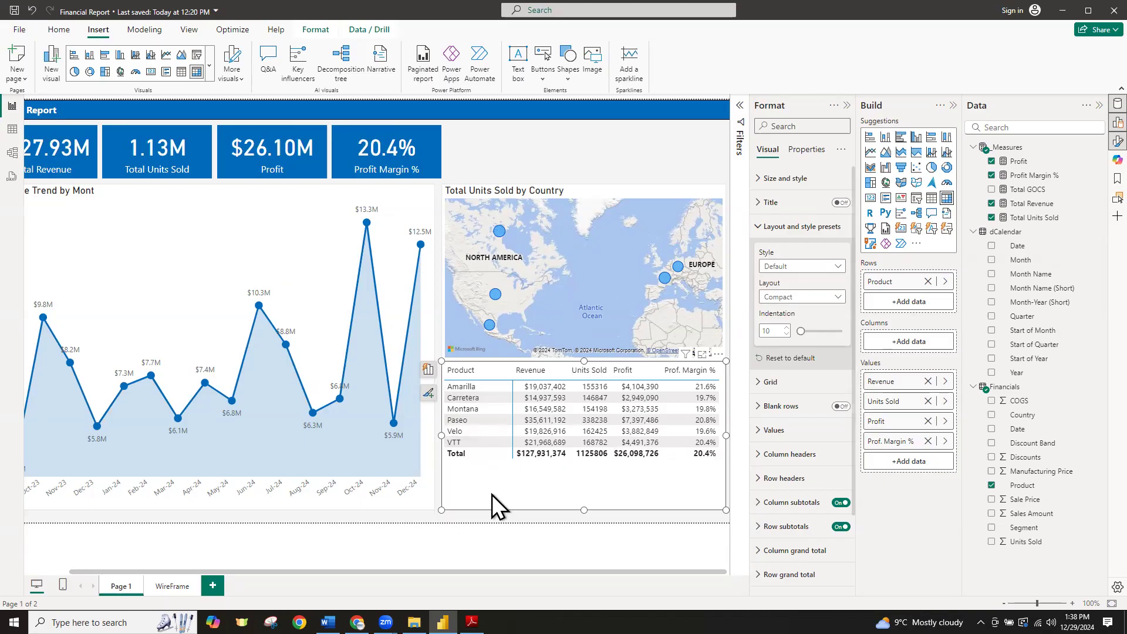
Find the padding options in the matrix's formatting and set its grid row padding to 5
left_click(799, 123)
type("padd")
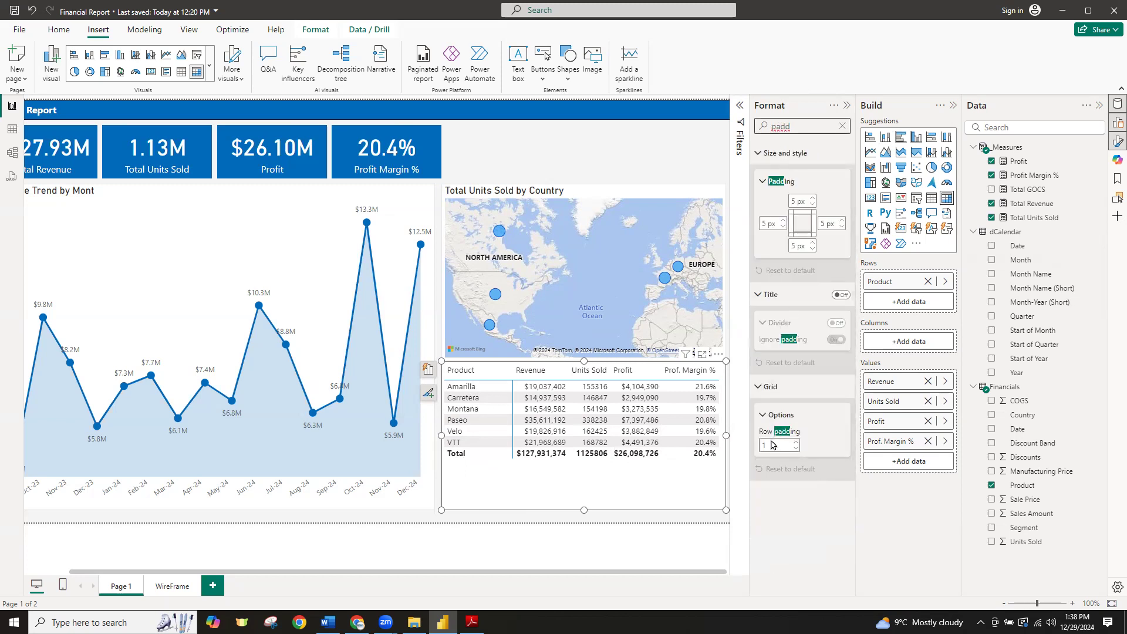
double_click(773, 446)
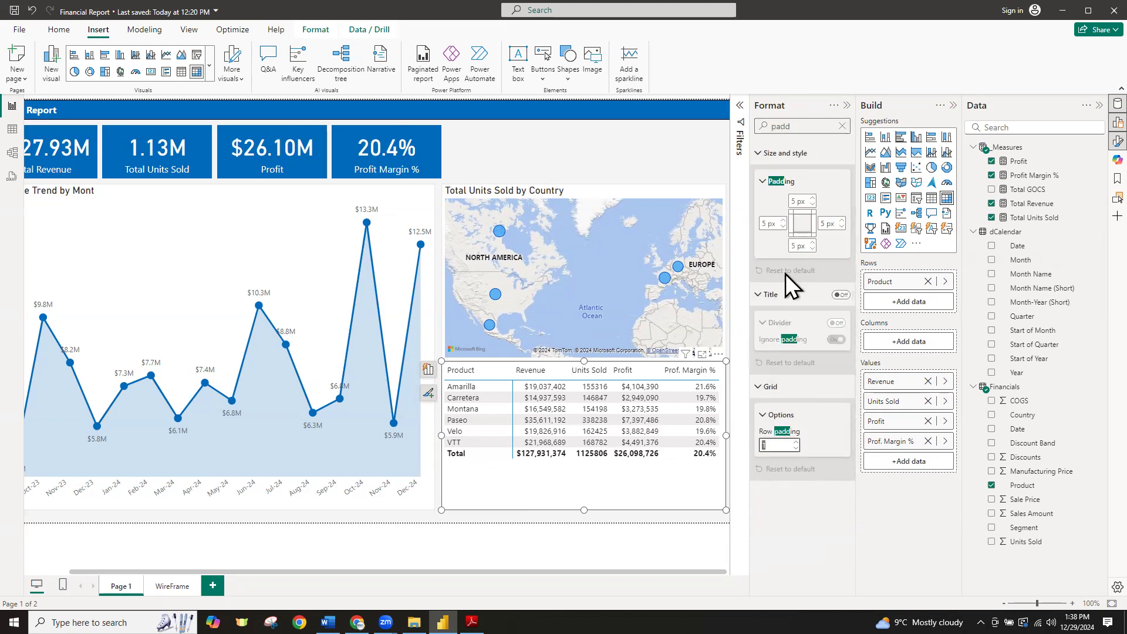
key("BackSpace")
type("4")
key("BackSpace")
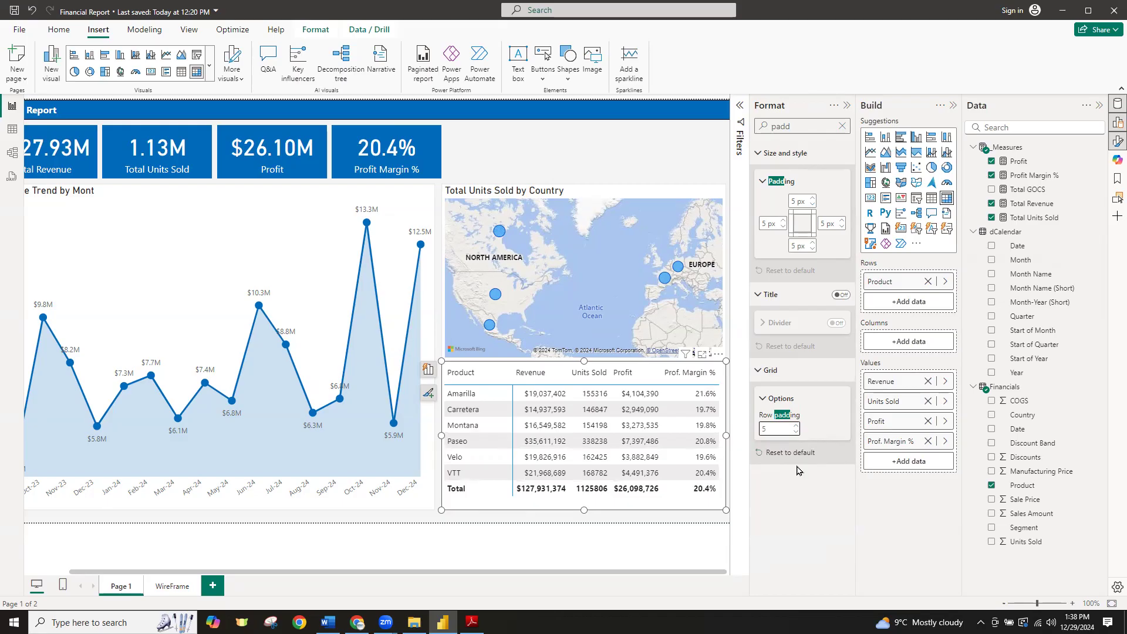
Close the formatting options and sort the product matrix by Revenue in descending order
left_click(624, 134)
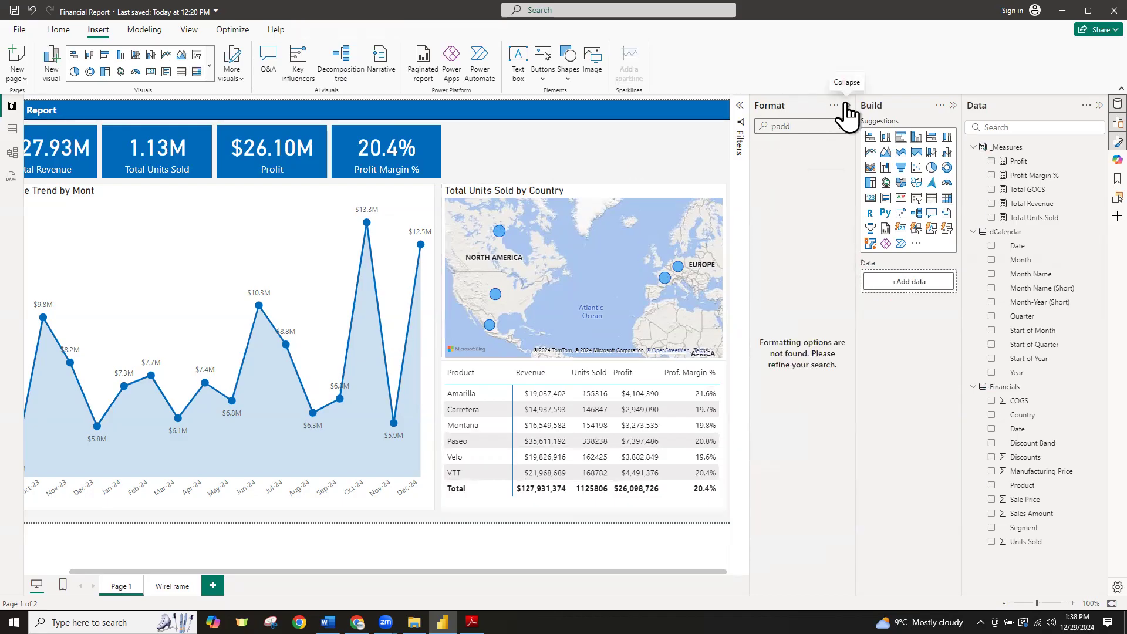
left_click(847, 106)
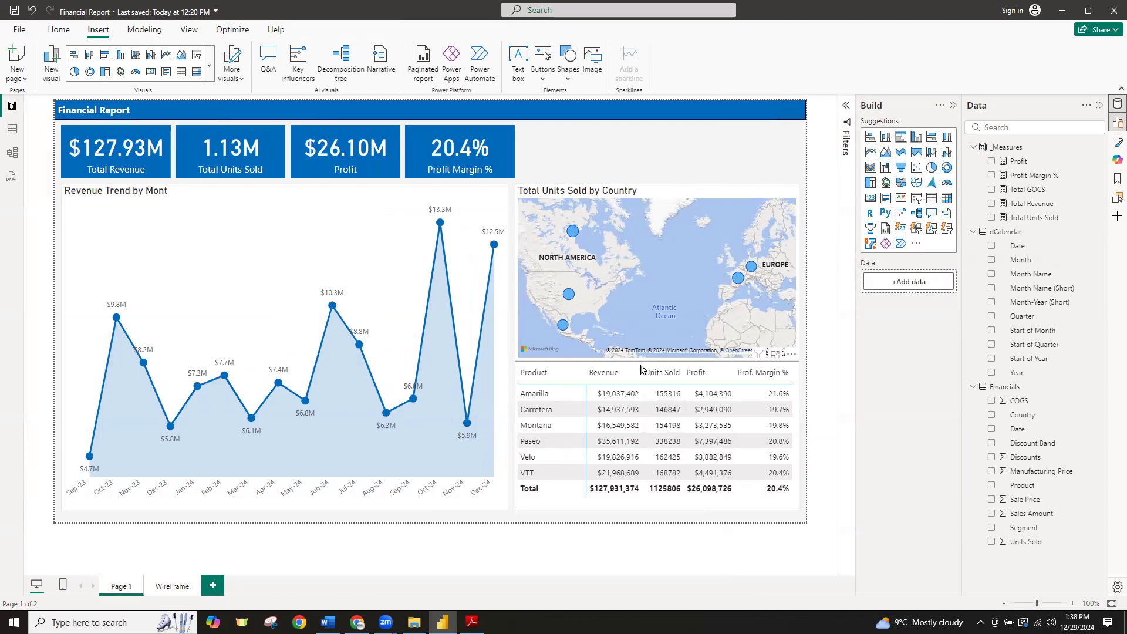
left_click(604, 372)
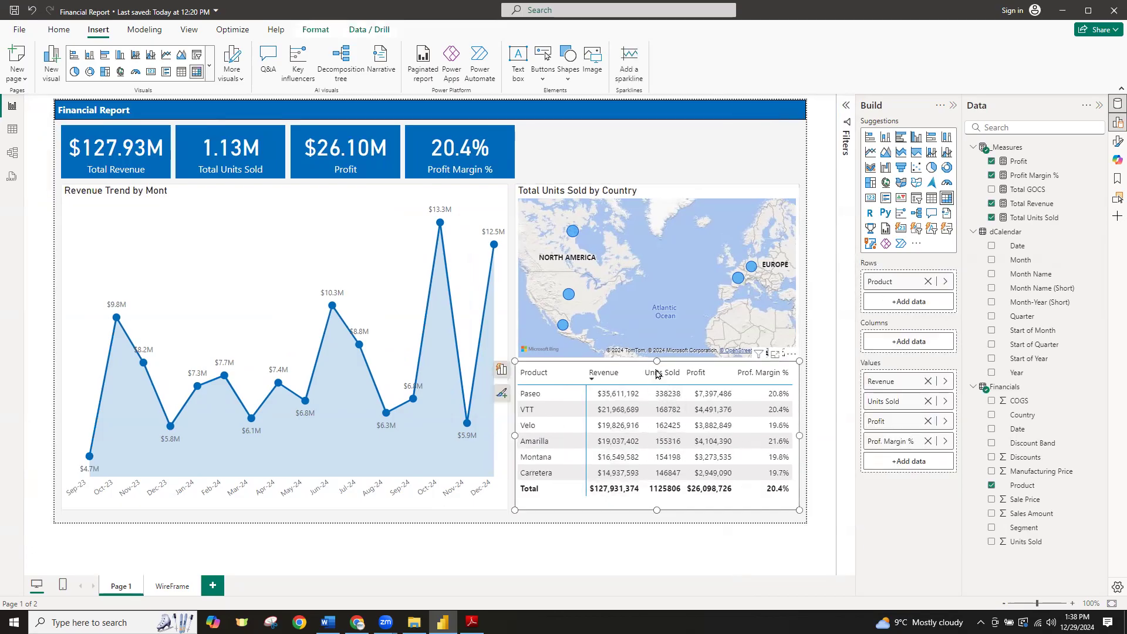
Lower the product matrix's upper edge slightly and extend the map's lower edge down toward it
left_click_drag(657, 360, 656, 372)
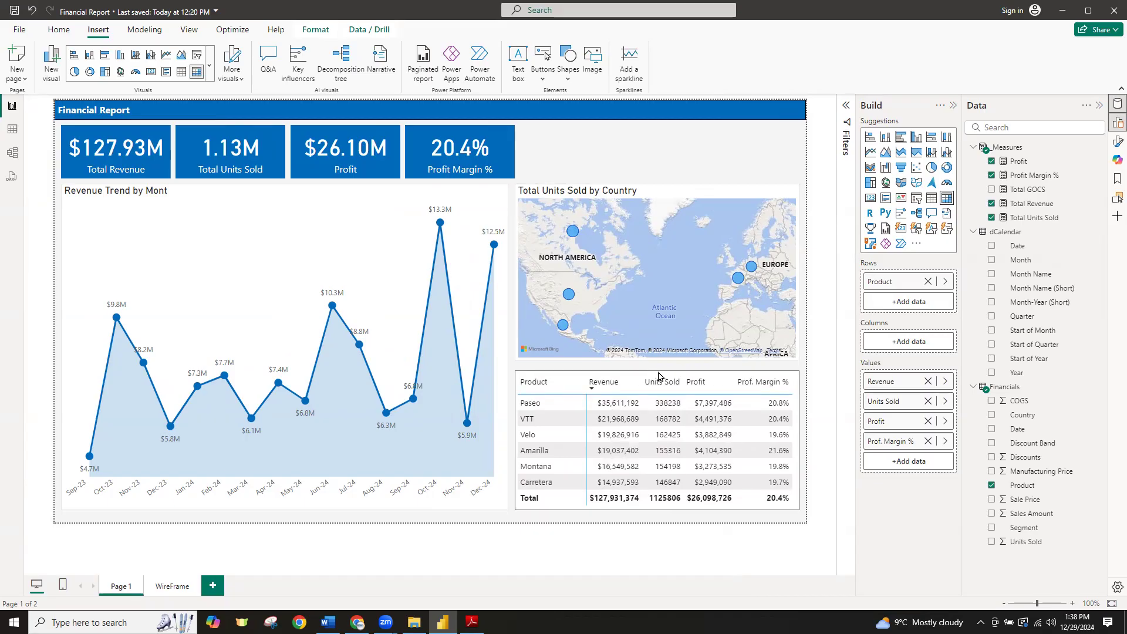
left_click(658, 357)
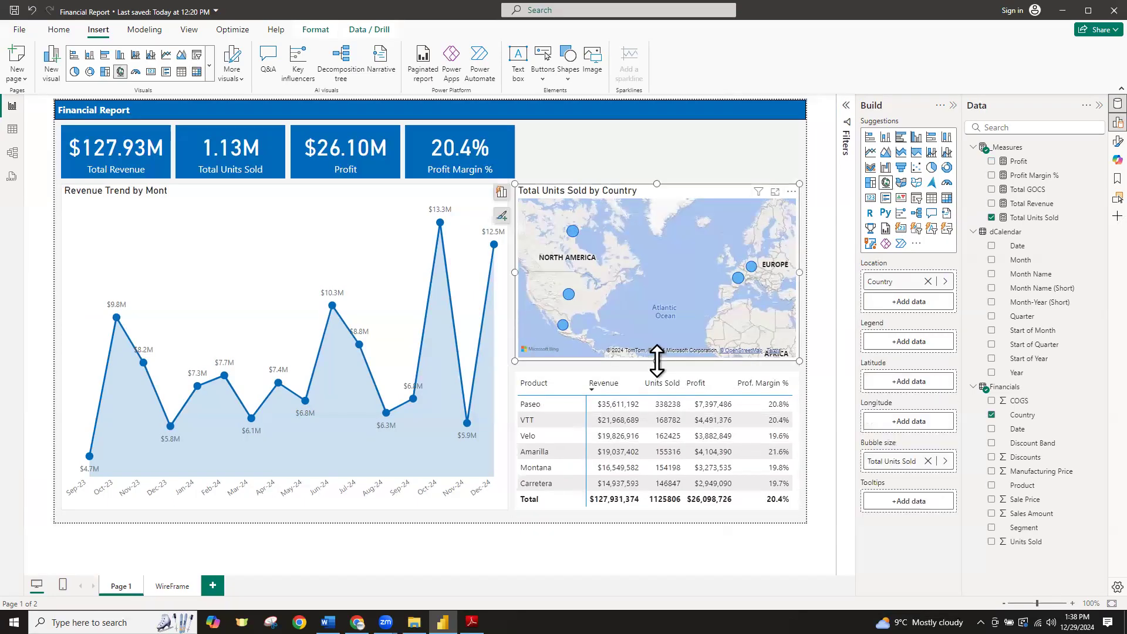
left_click_drag(659, 360, 659, 373)
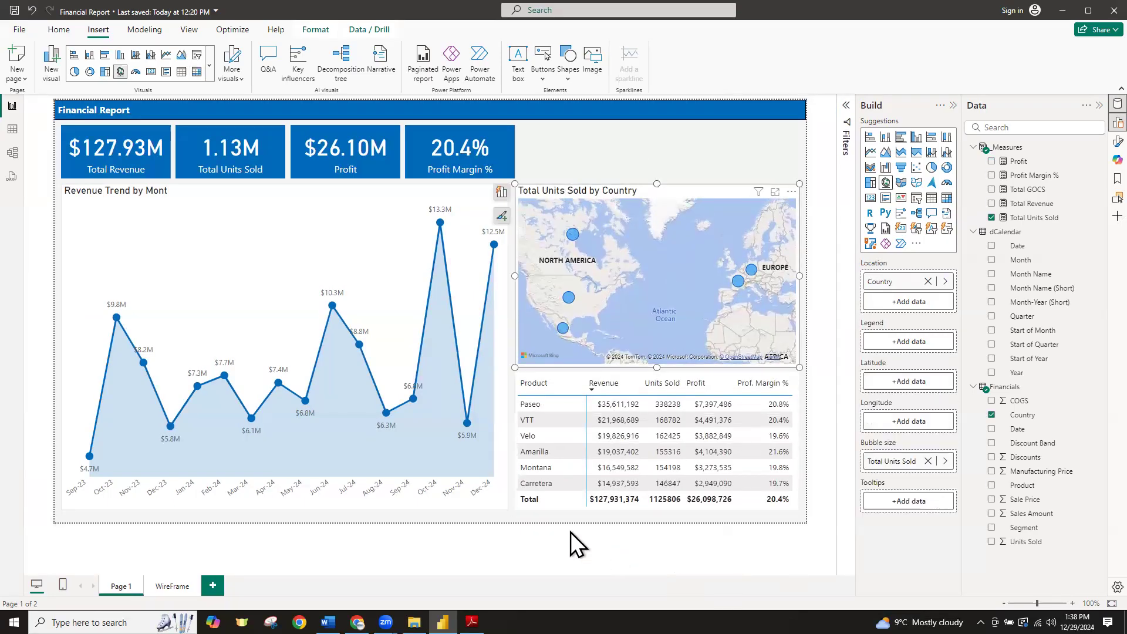
Turn on the visual border for the product matrix in light grey, and collapse the formatting and filter options
left_click(546, 507)
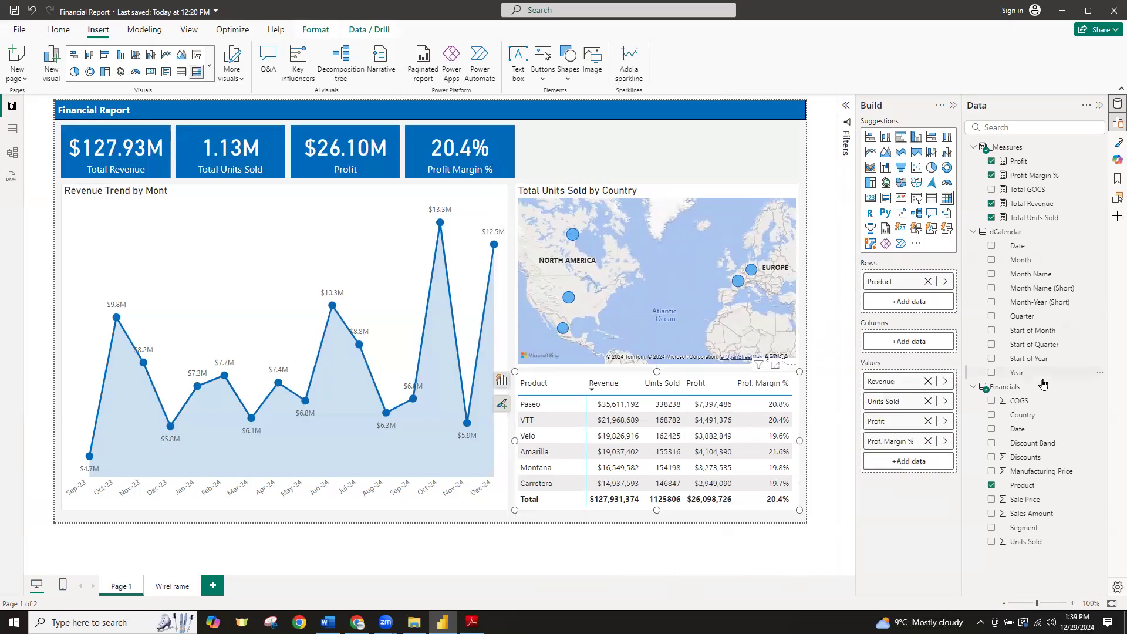
left_click(849, 119)
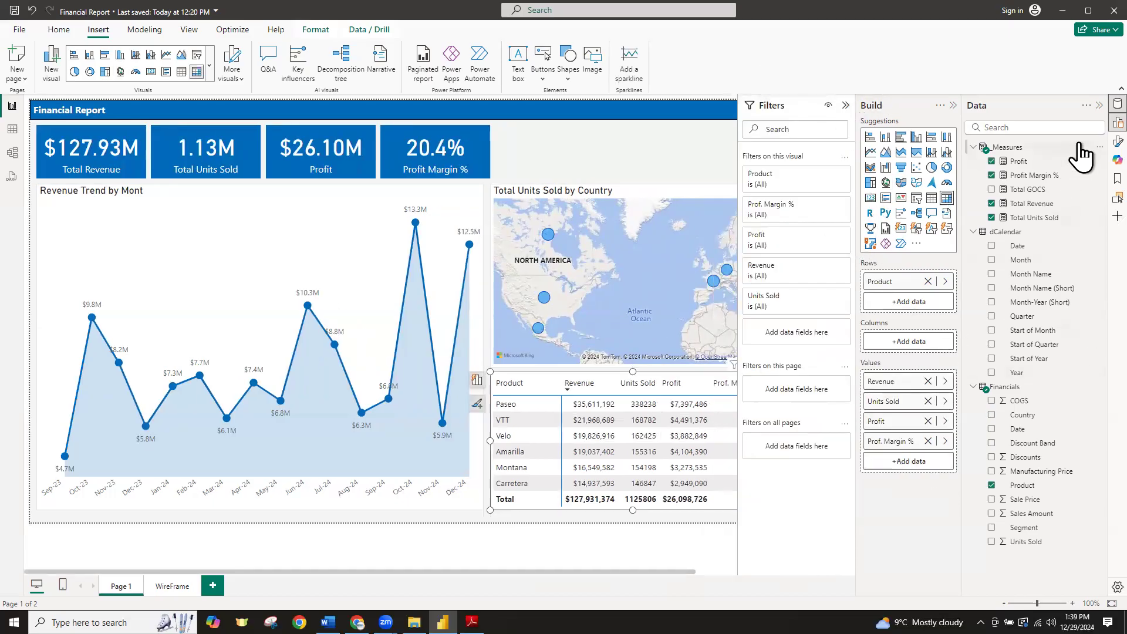
left_click(1118, 141)
left_click(756, 178)
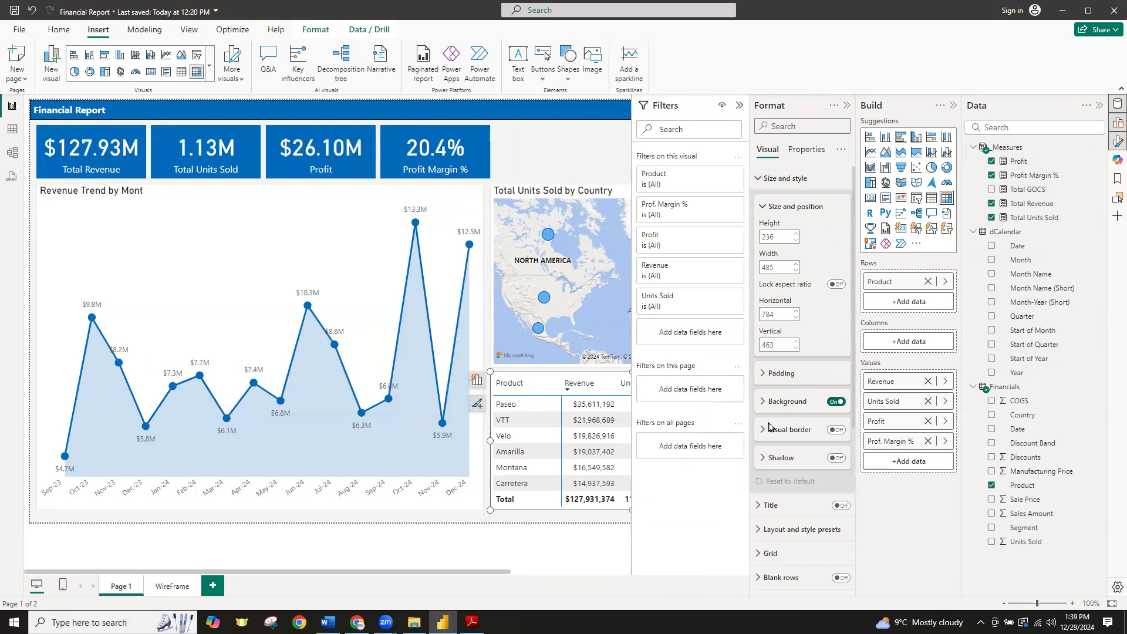
left_click(836, 430)
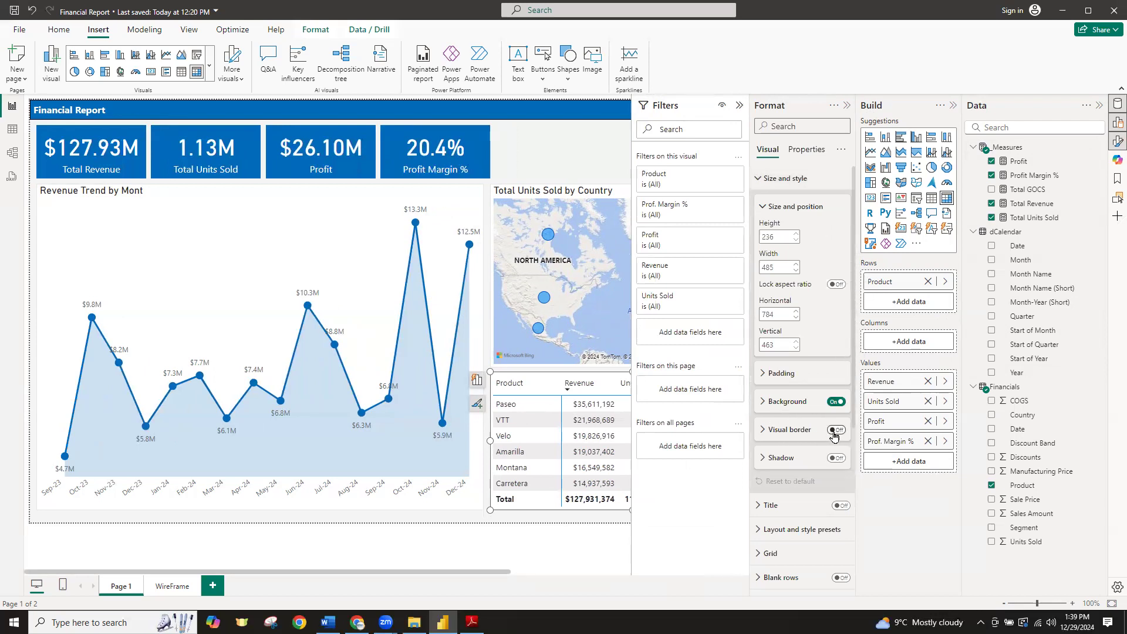
left_click(772, 436)
left_click(783, 460)
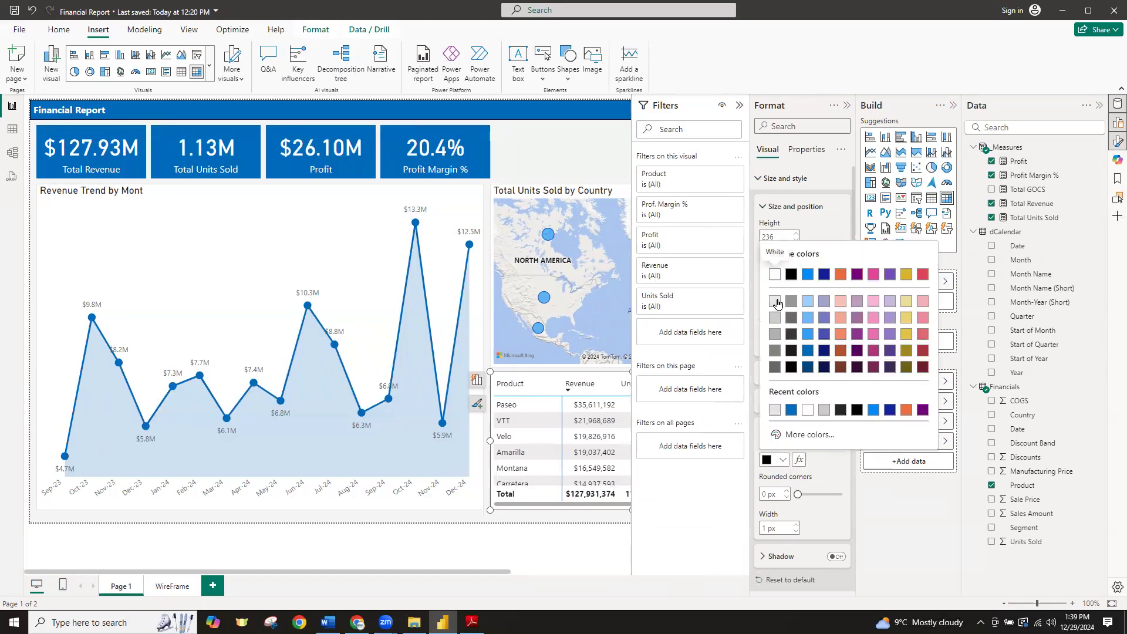
left_click(777, 303)
left_click(574, 156)
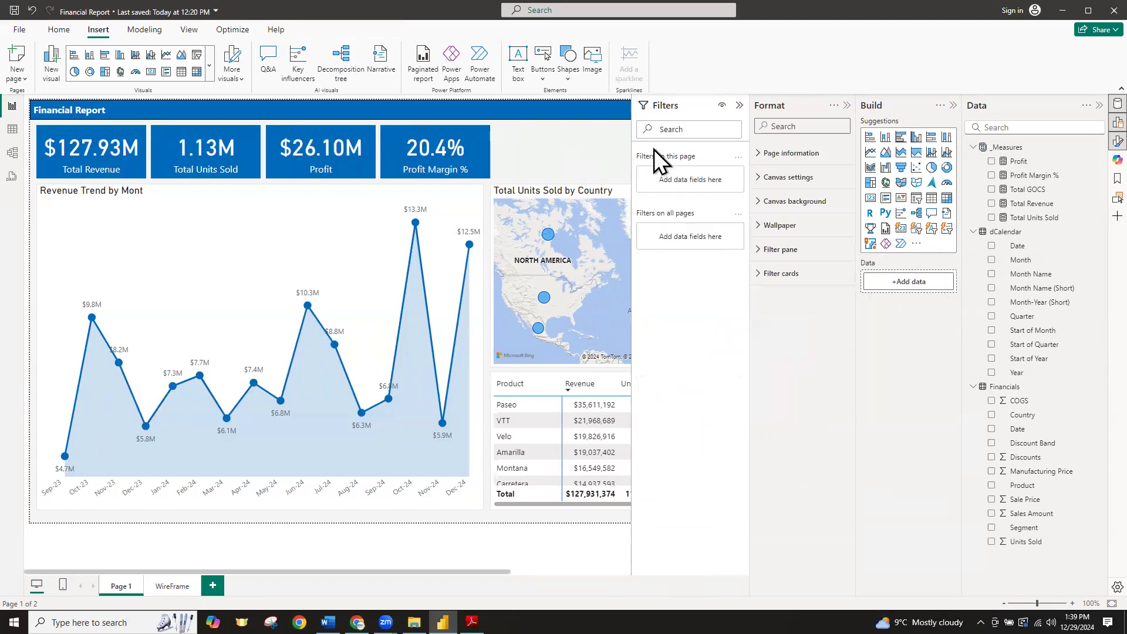
left_click(847, 105)
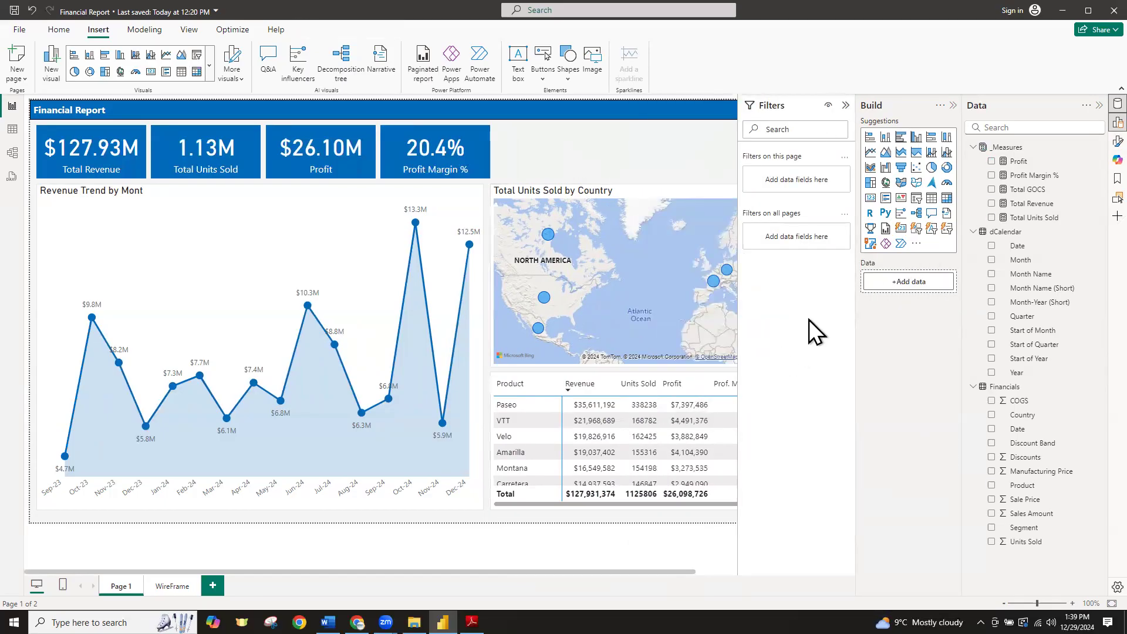
left_click(846, 105)
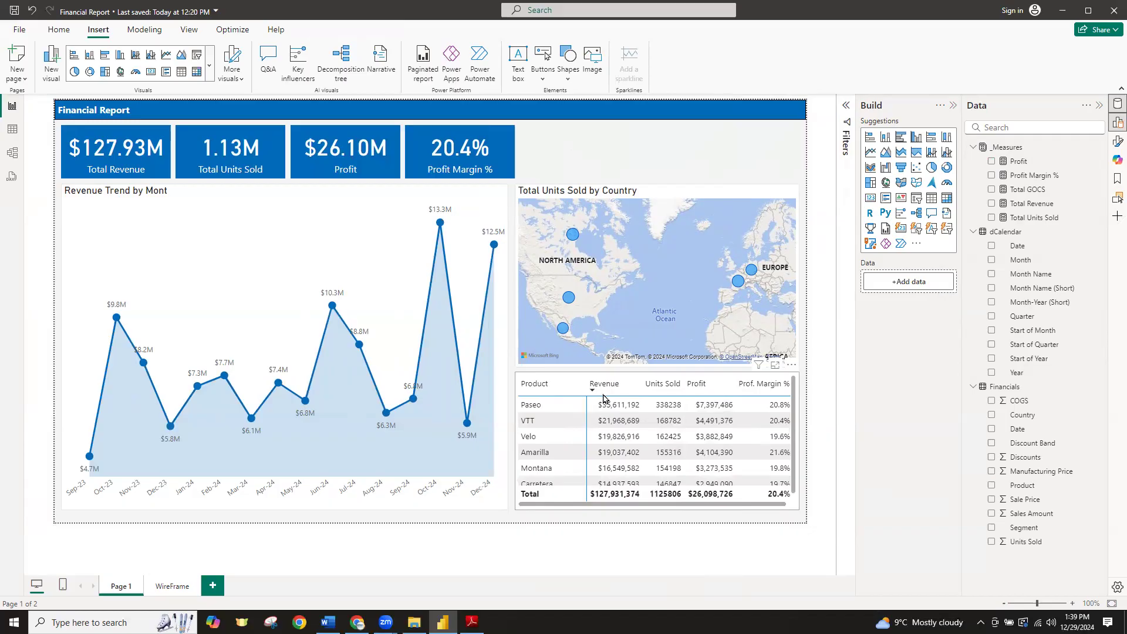
Narrow the matrix's Product column, raise the matrix's upper edge slightly and shorten the map above it to fit
left_click_drag(587, 387, 583, 387)
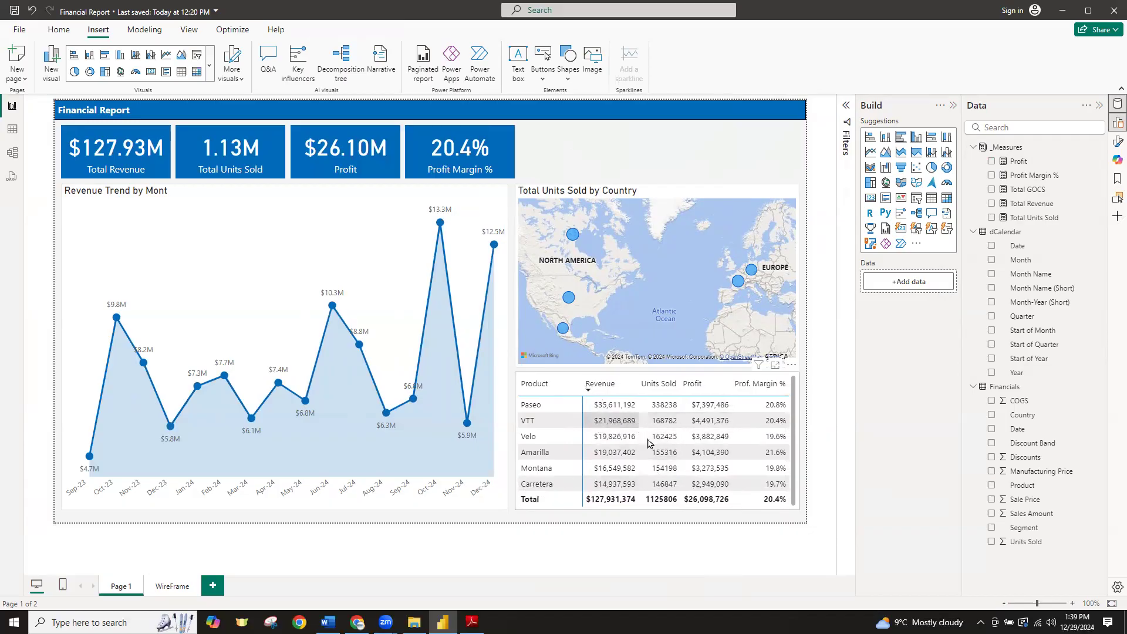
left_click(651, 377)
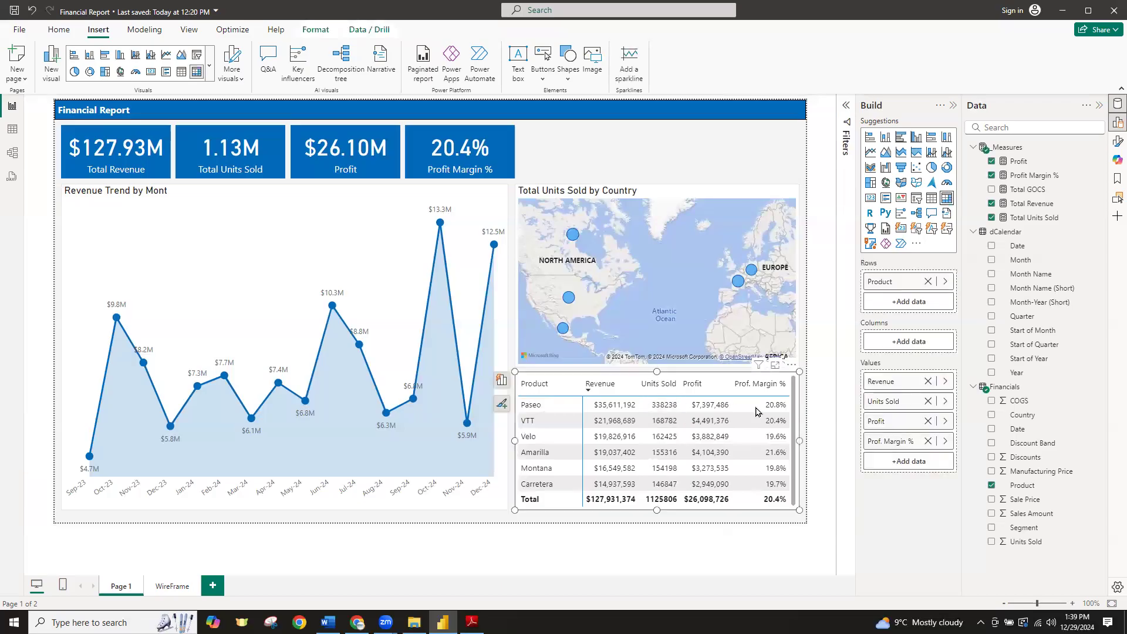
left_click_drag(657, 369, 651, 363)
left_click(573, 360)
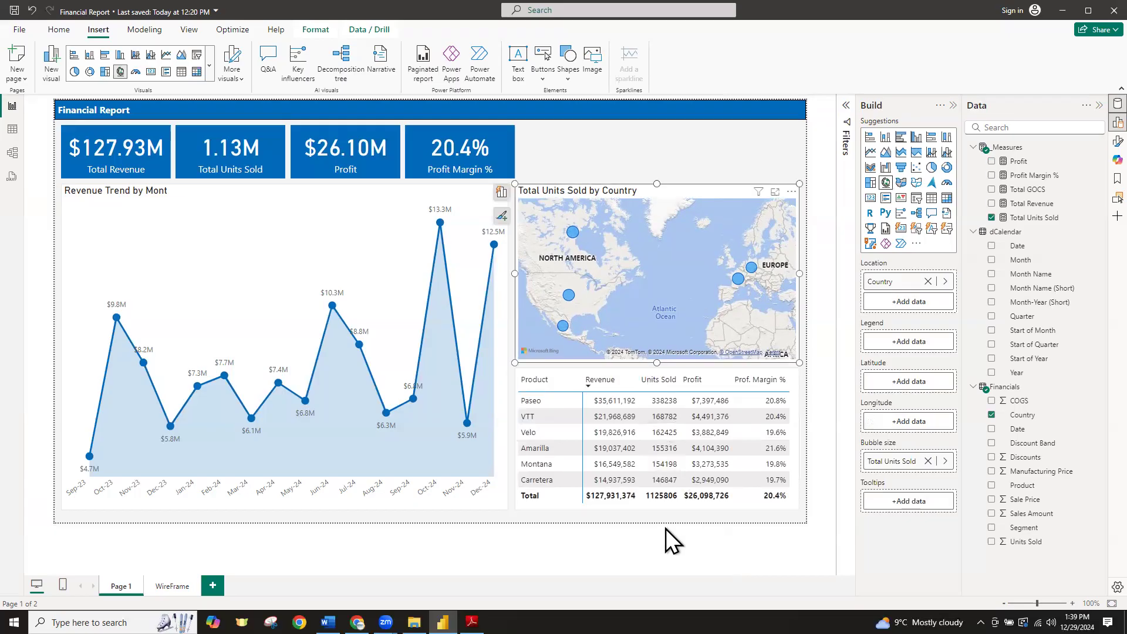
Set the header alignment of the product matrix's column headers to Right and collapse the formatting options
left_click(560, 505)
left_click(1117, 141)
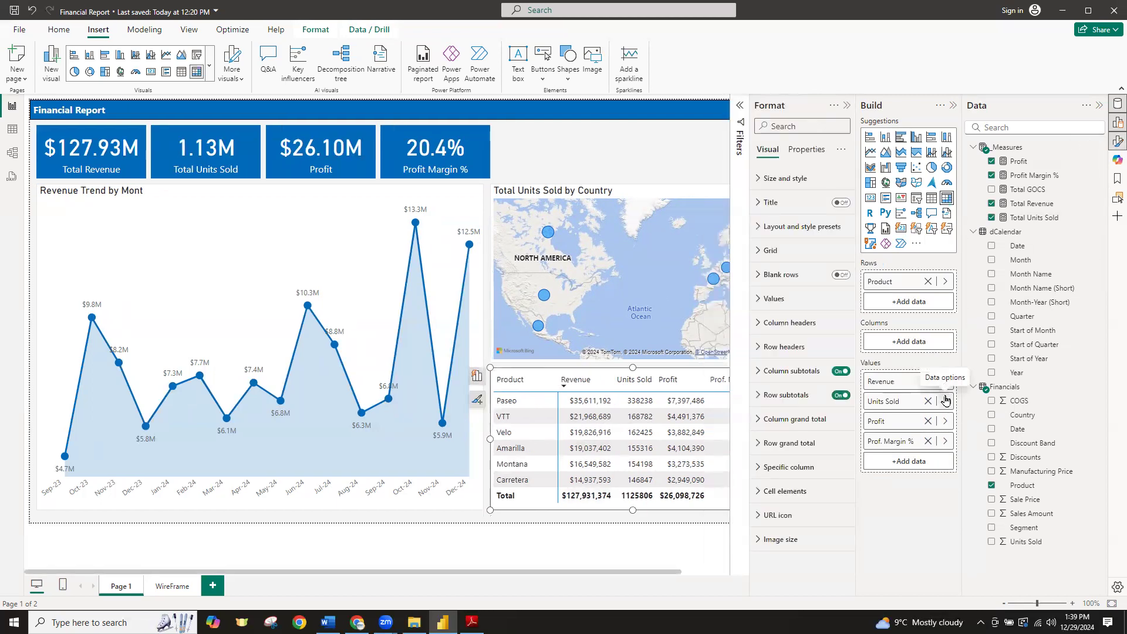
left_click(758, 326)
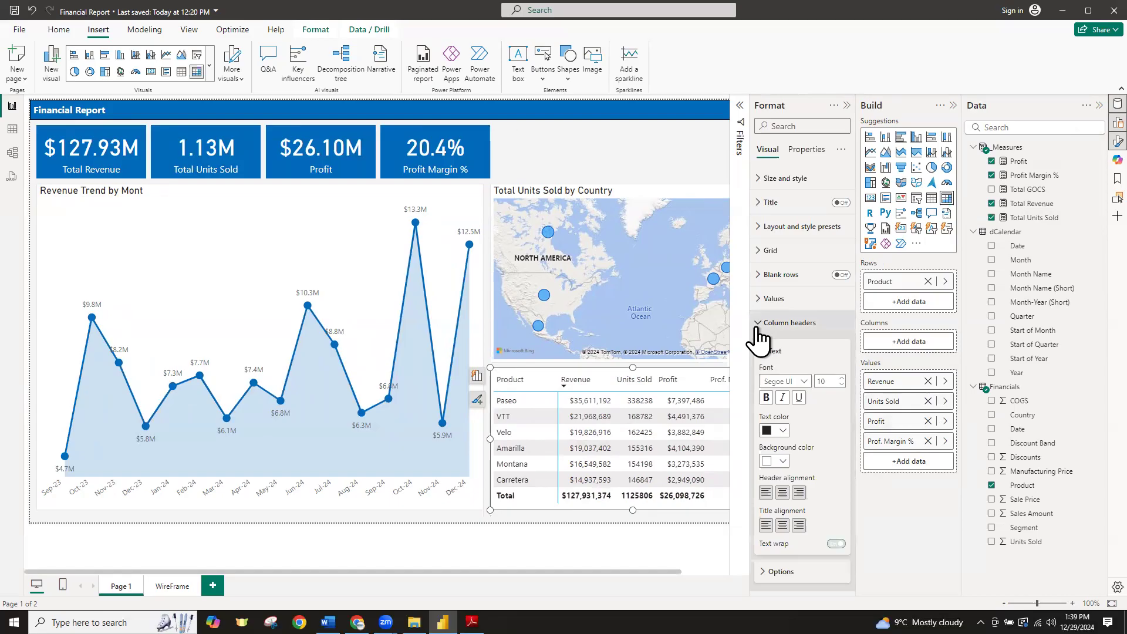
left_click(798, 493)
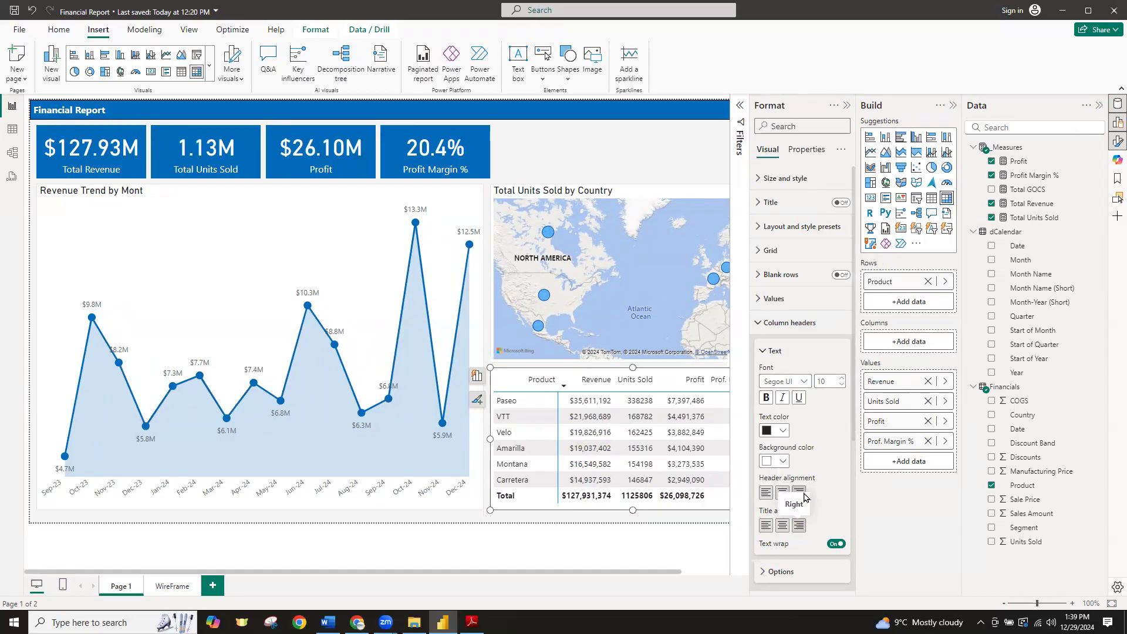
left_click(656, 539)
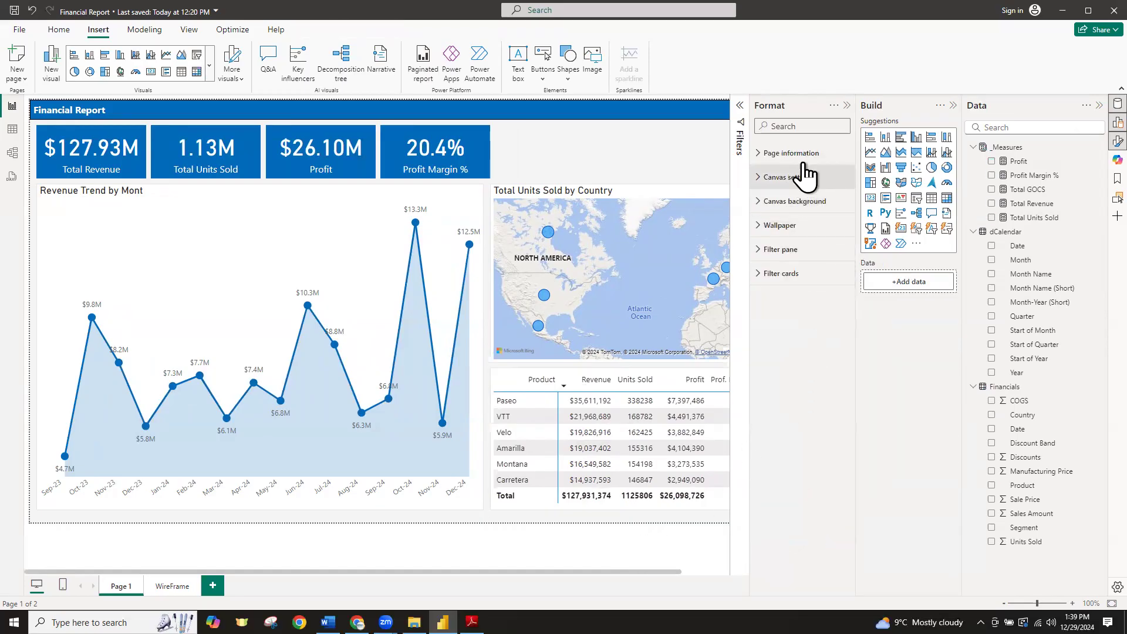
left_click(846, 105)
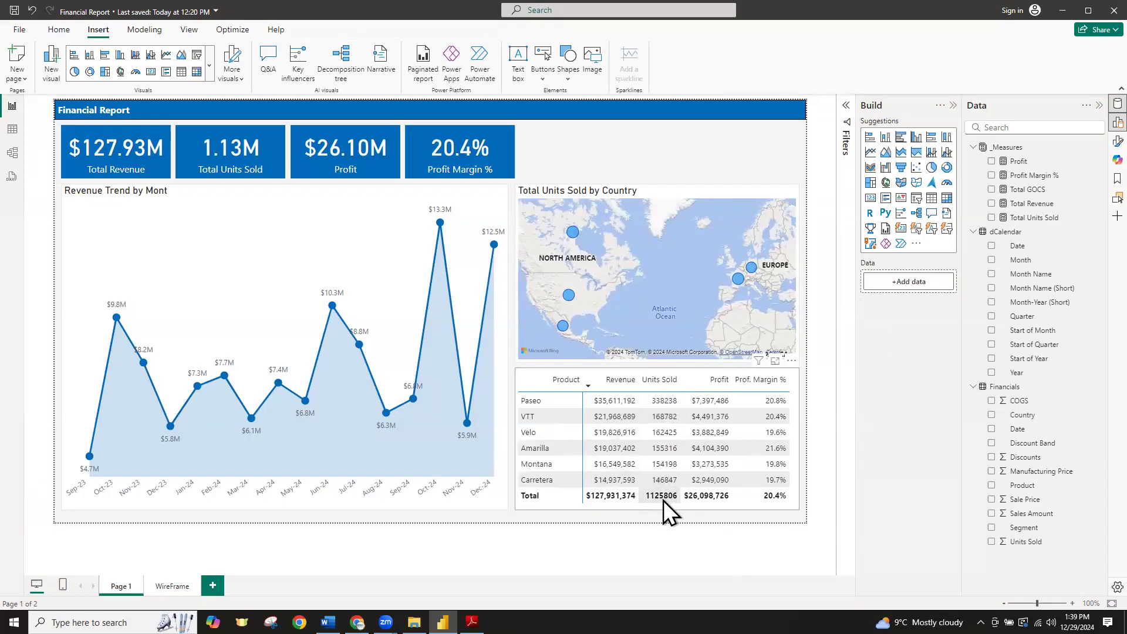
Format the Total Units Sold measure with a thousands separator and deselect the matrix
left_click(630, 505)
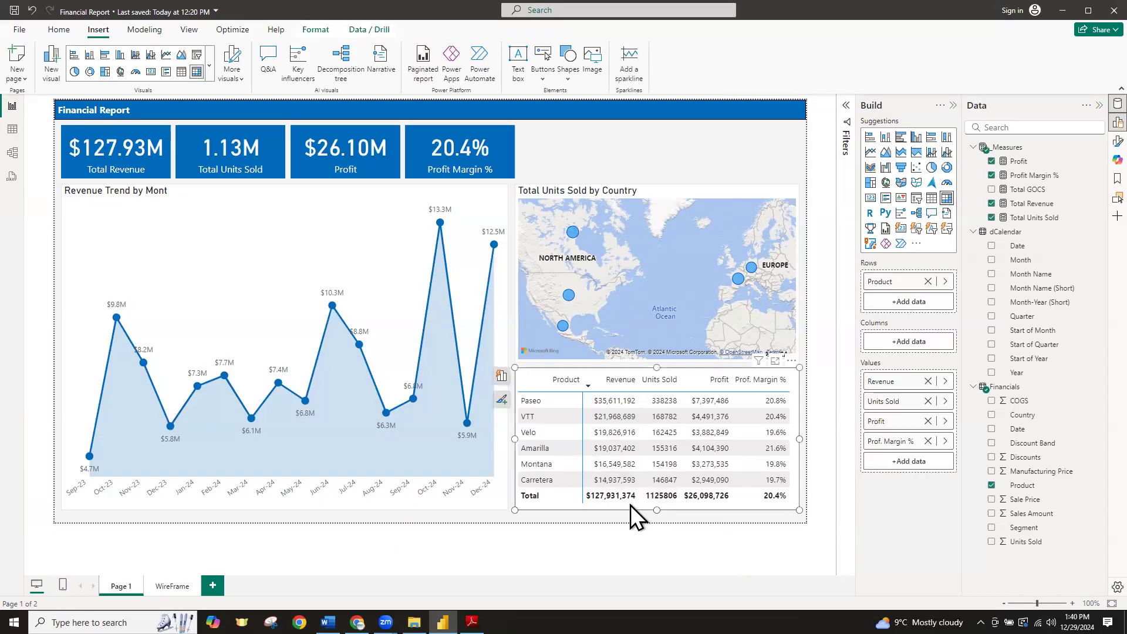
left_click(1029, 219)
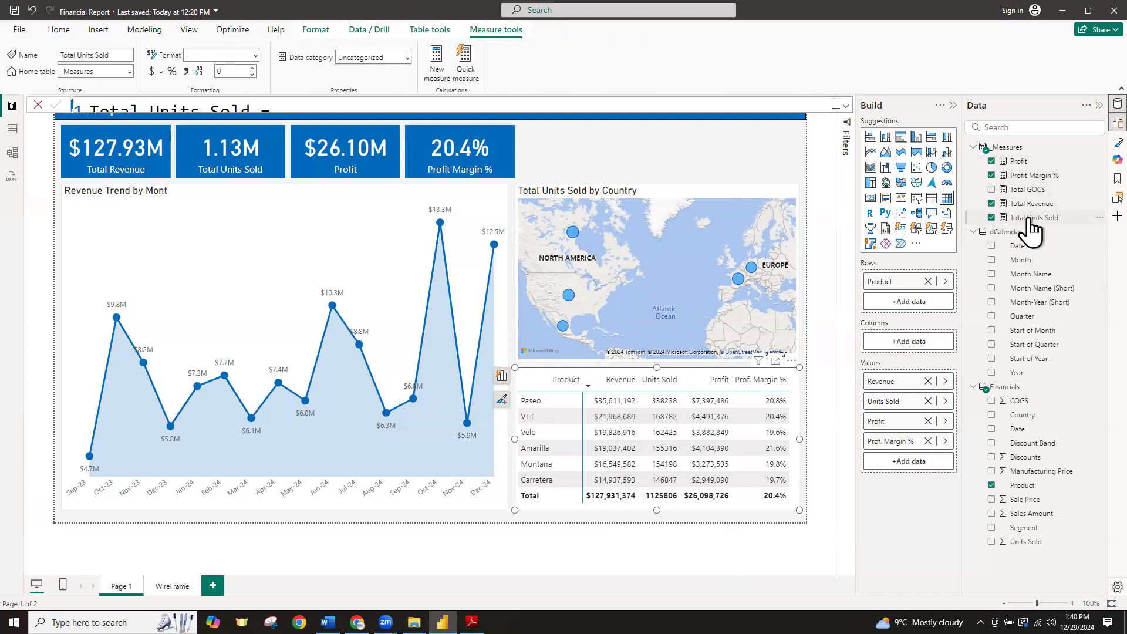
left_click(186, 73)
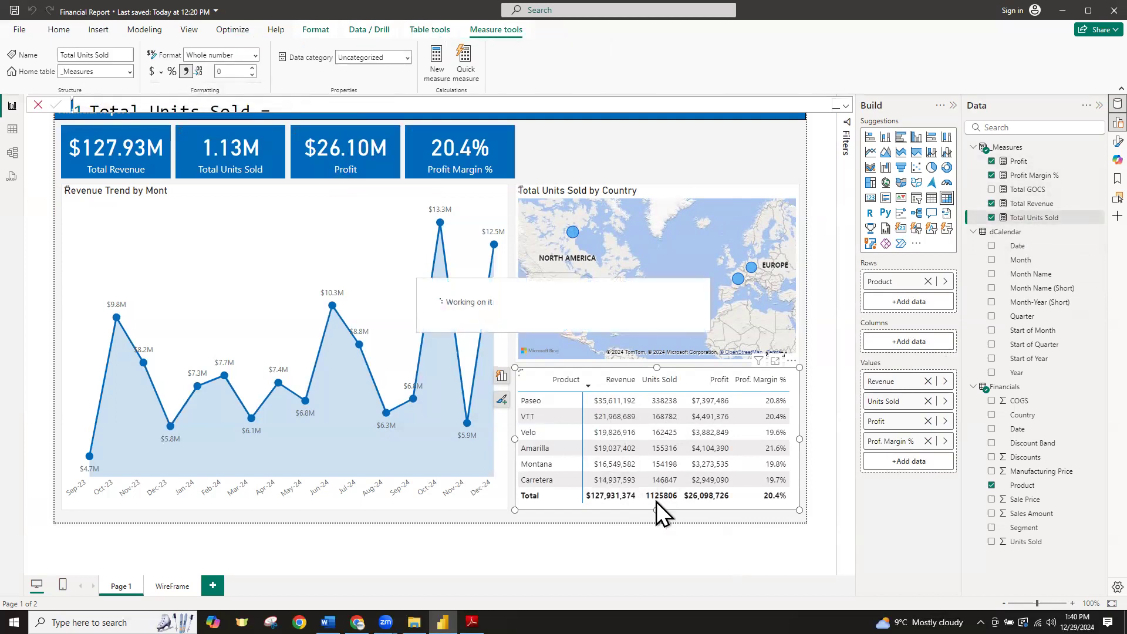
left_click(653, 540)
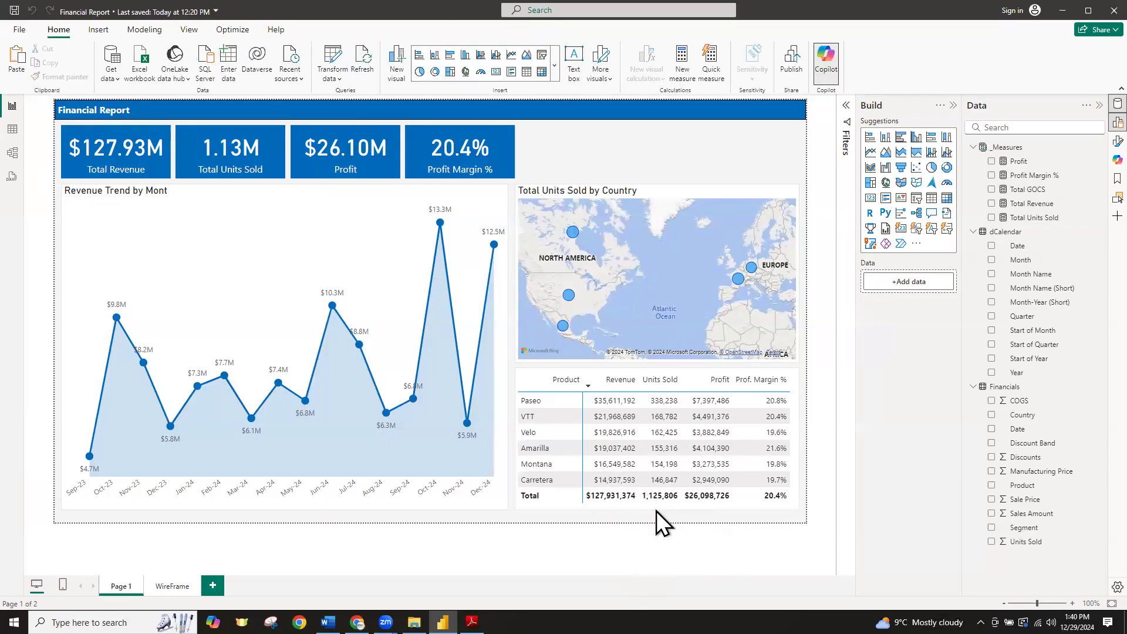
Collapse the Build and Data panes to give the report canvas more room, leaving no visual selected
left_click(941, 106)
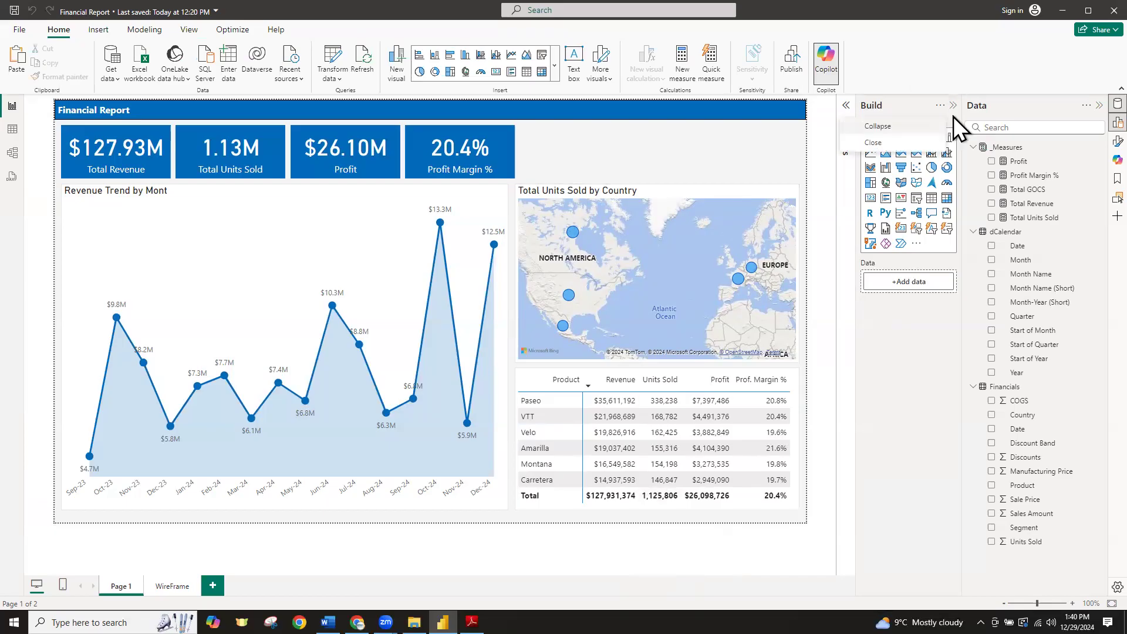
left_click(953, 106)
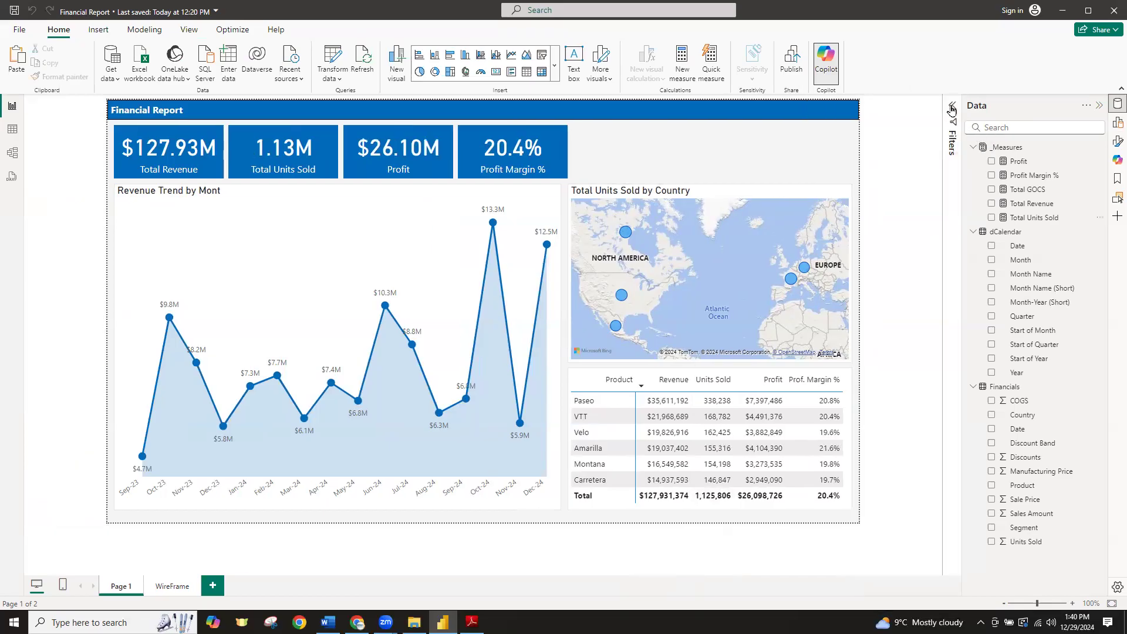
left_click(1100, 106)
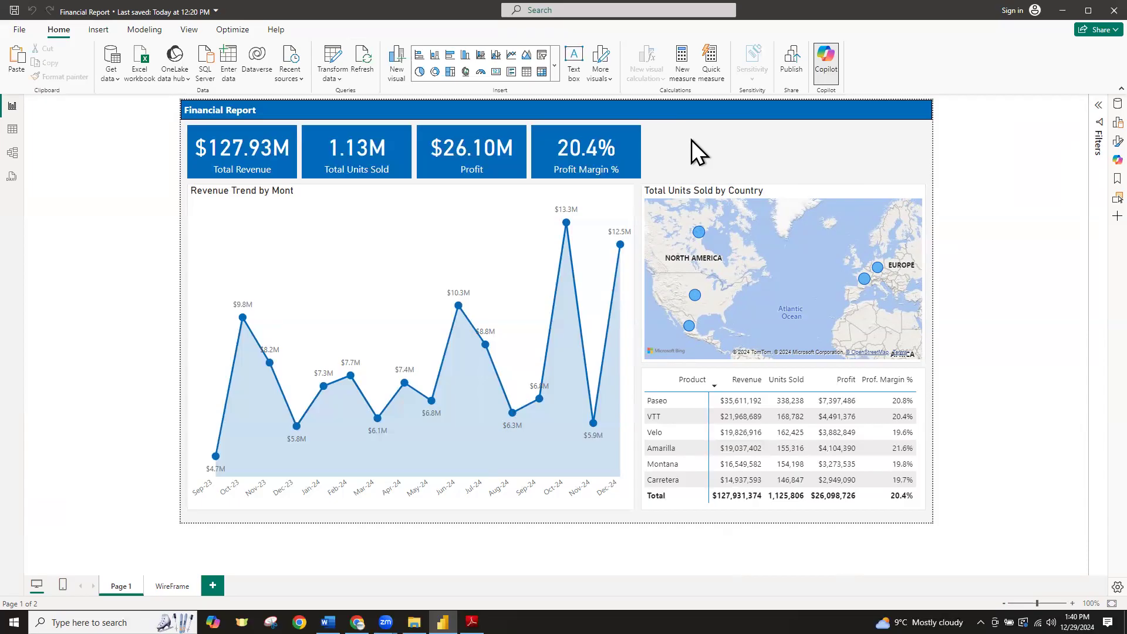
left_click(633, 171)
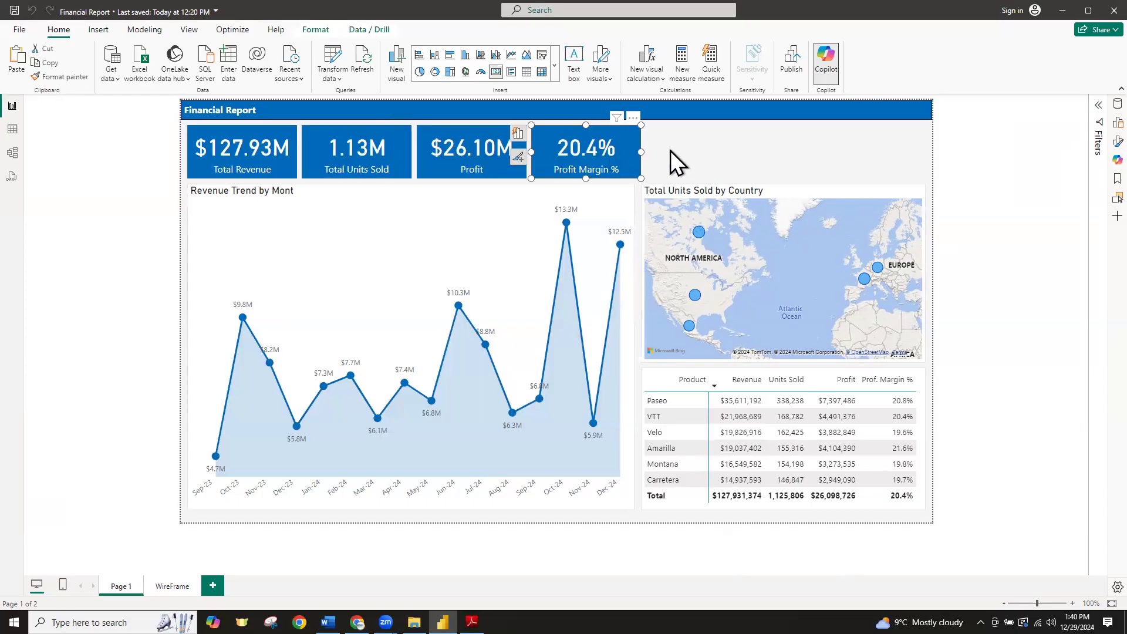
left_click(671, 151)
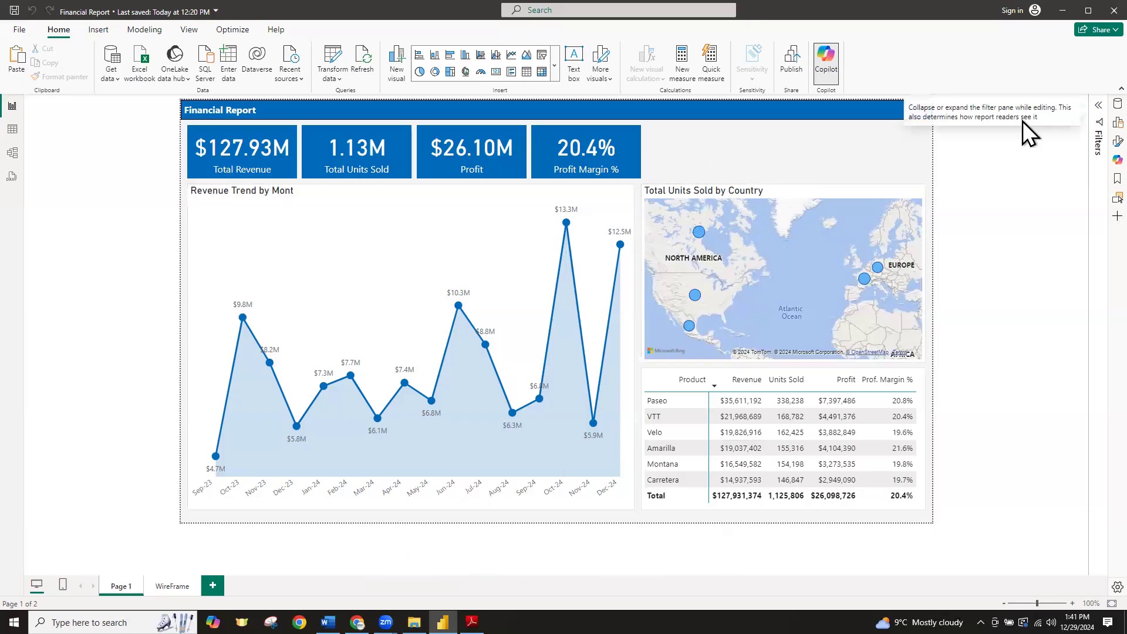
Insert a rectangle shape and place it beside the Profit Margin % card, overlapping the map
left_click(98, 30)
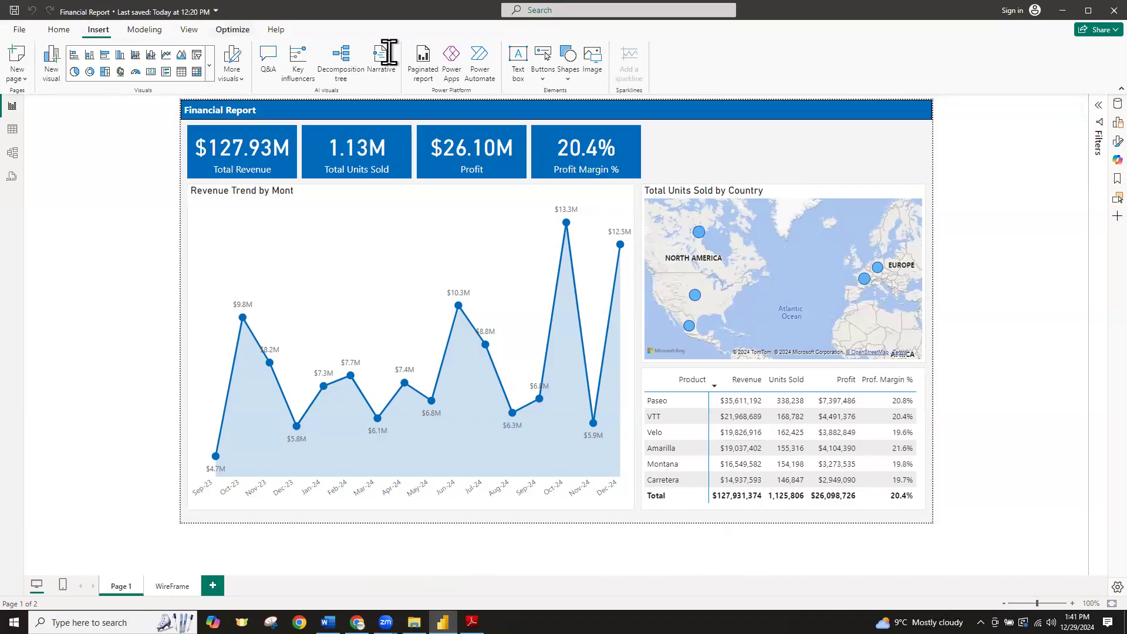
left_click(569, 54)
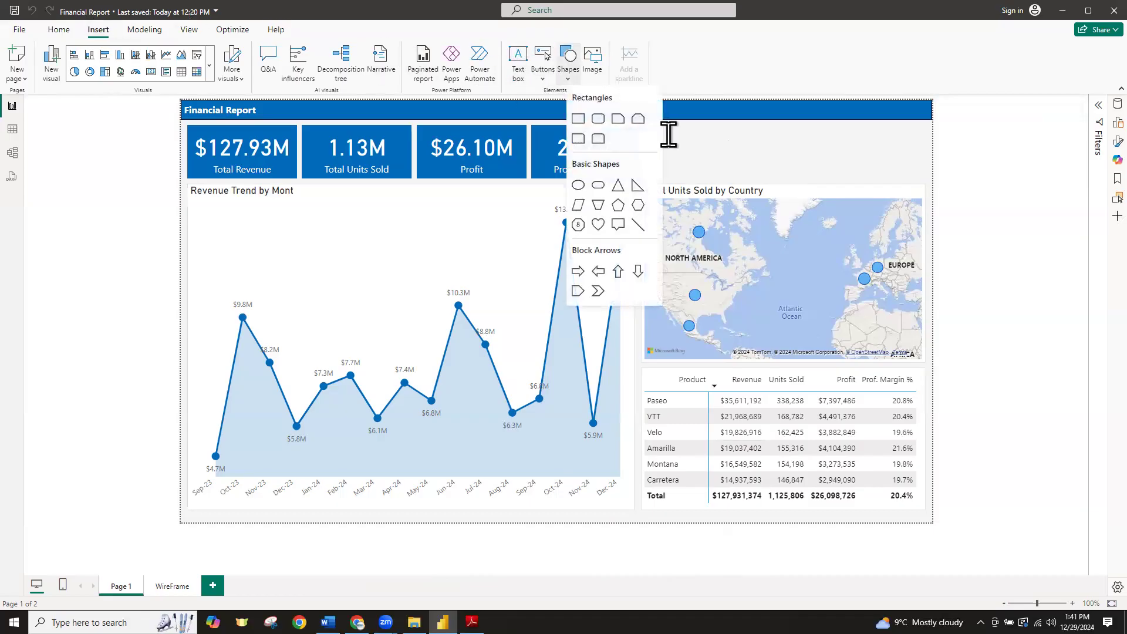
left_click(579, 119)
left_click_drag(348, 194, 763, 176)
Narrow the Total Revenue card slightly from its right edge and shift the blue rectangle further right
left_click(277, 169)
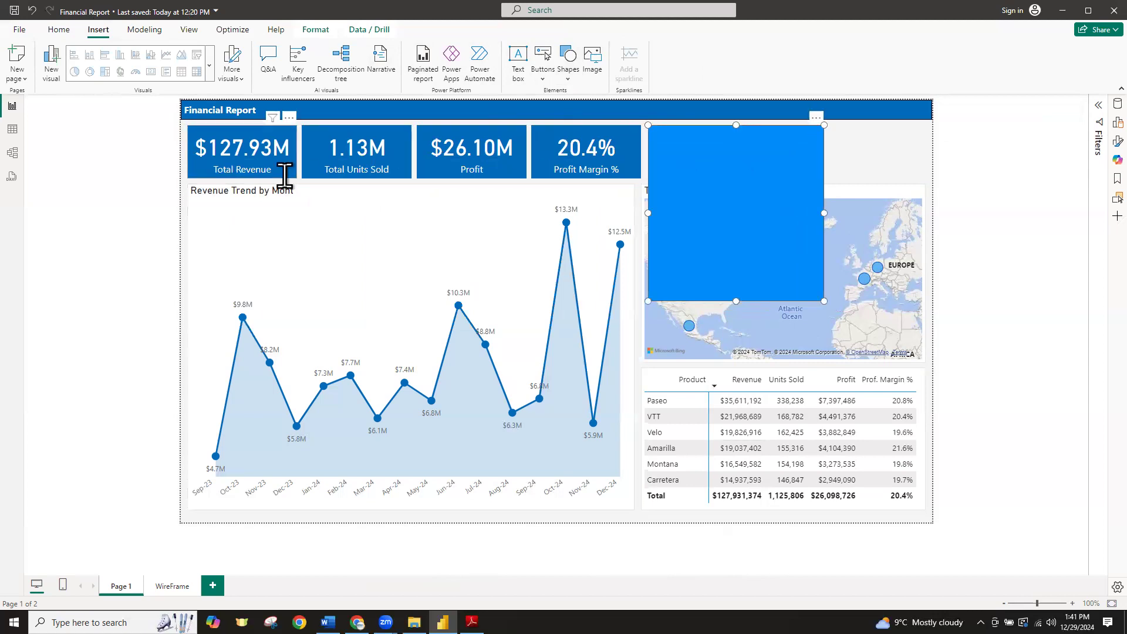
left_click_drag(297, 152, 292, 176)
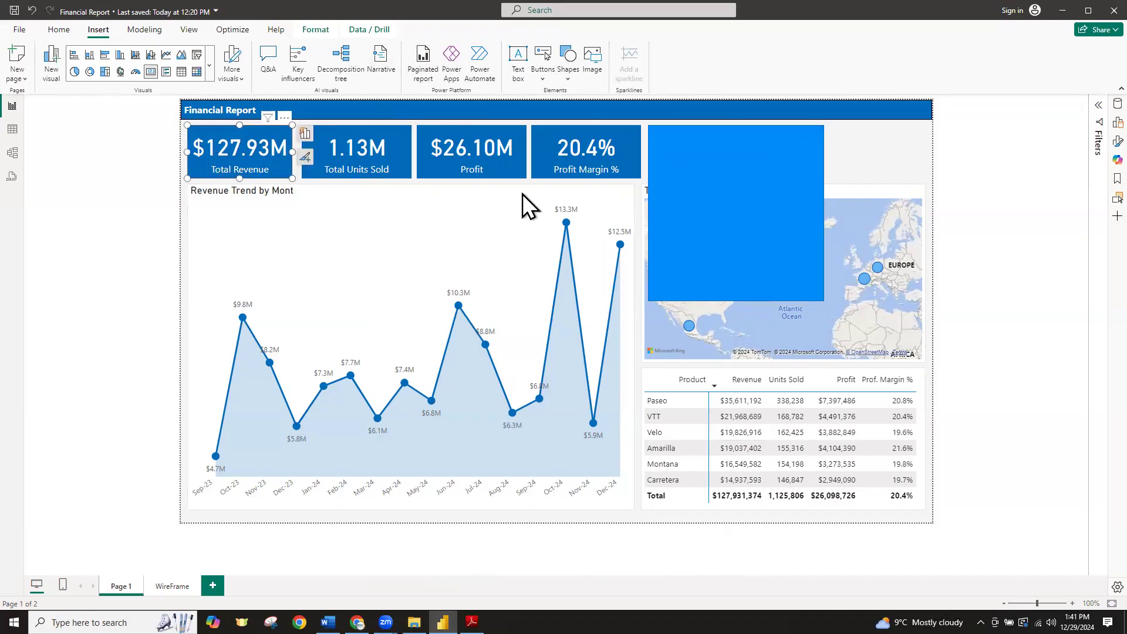
left_click(601, 173)
left_click(725, 160)
left_click_drag(725, 160, 772, 159)
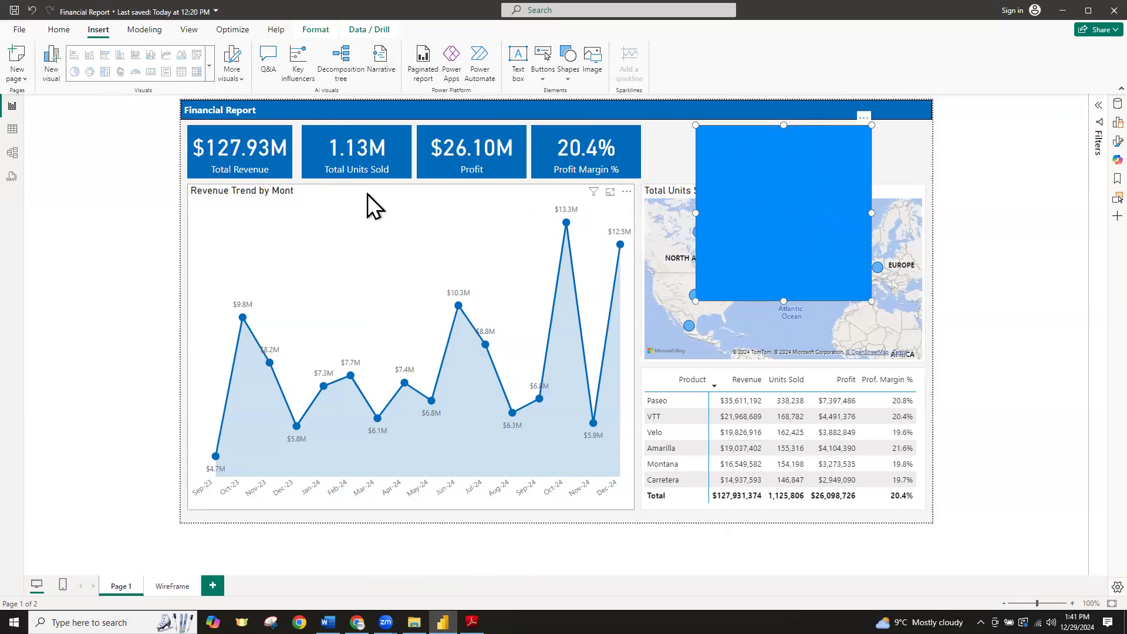
Set the Total Revenue card's width to 180 in its size and position settings
left_click(280, 175)
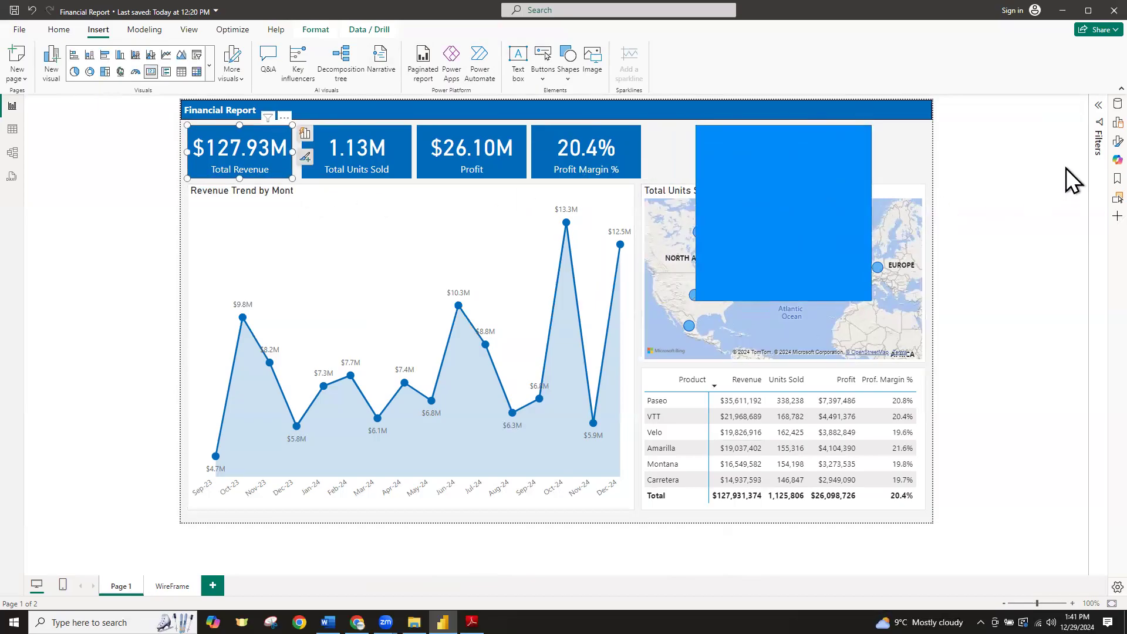
left_click(1116, 124)
left_click(1116, 157)
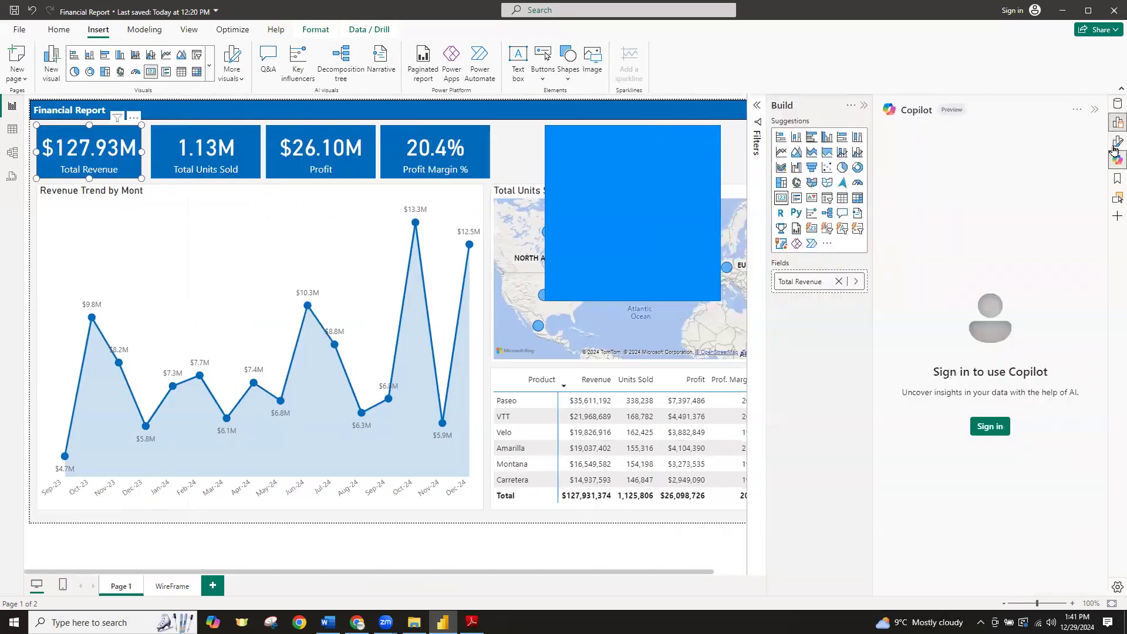
left_click(1116, 144)
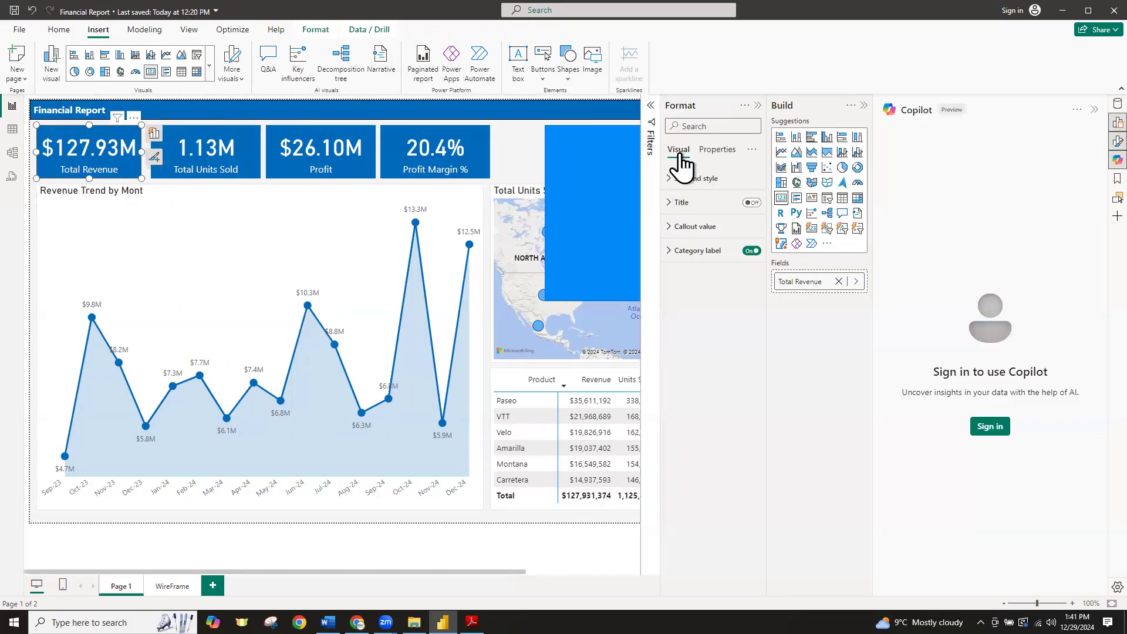
left_click(682, 179)
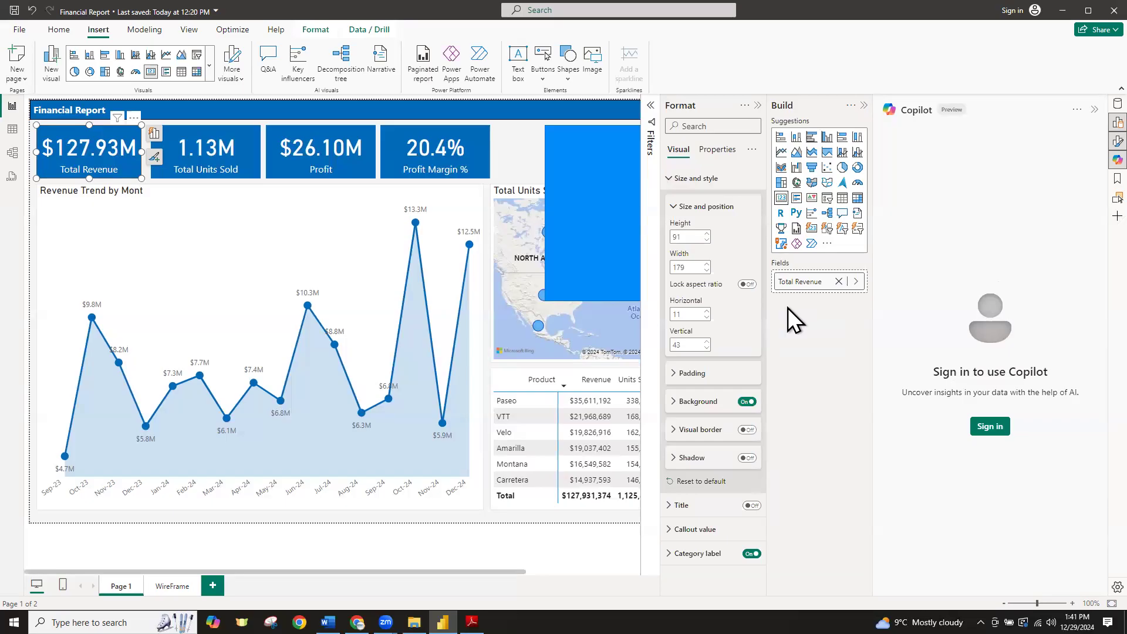
double_click(691, 268)
type("180")
Set the width of the Total Units Sold, Profit and Profit Margin % cards to 180 together
left_click(256, 176)
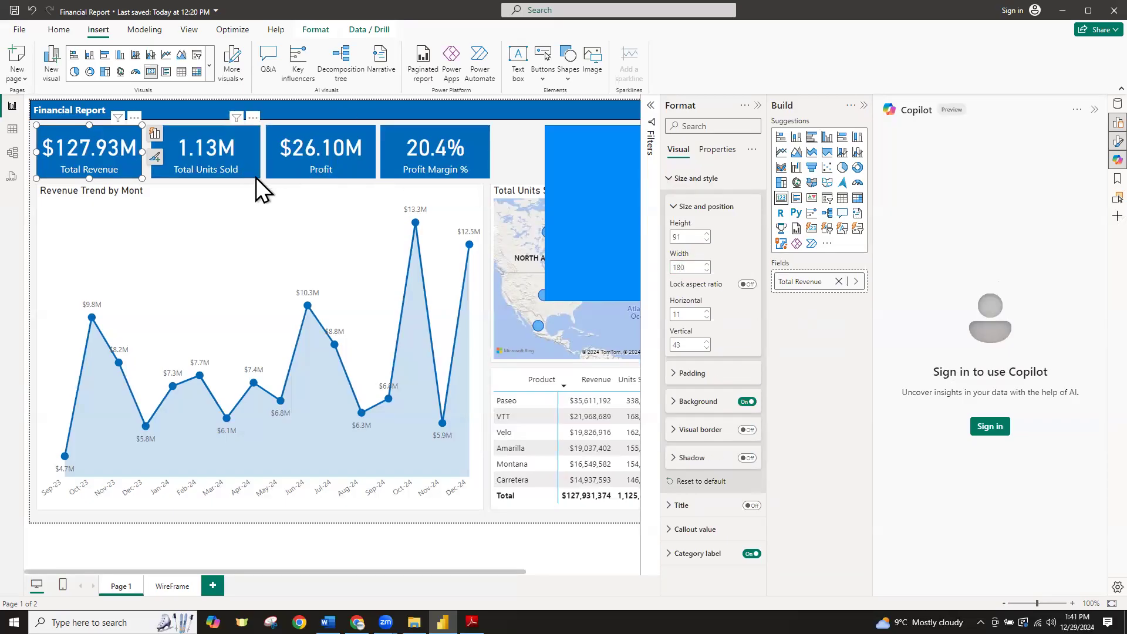
left_click(302, 174, "ctrl")
left_click(402, 173, "ctrl")
double_click(685, 268)
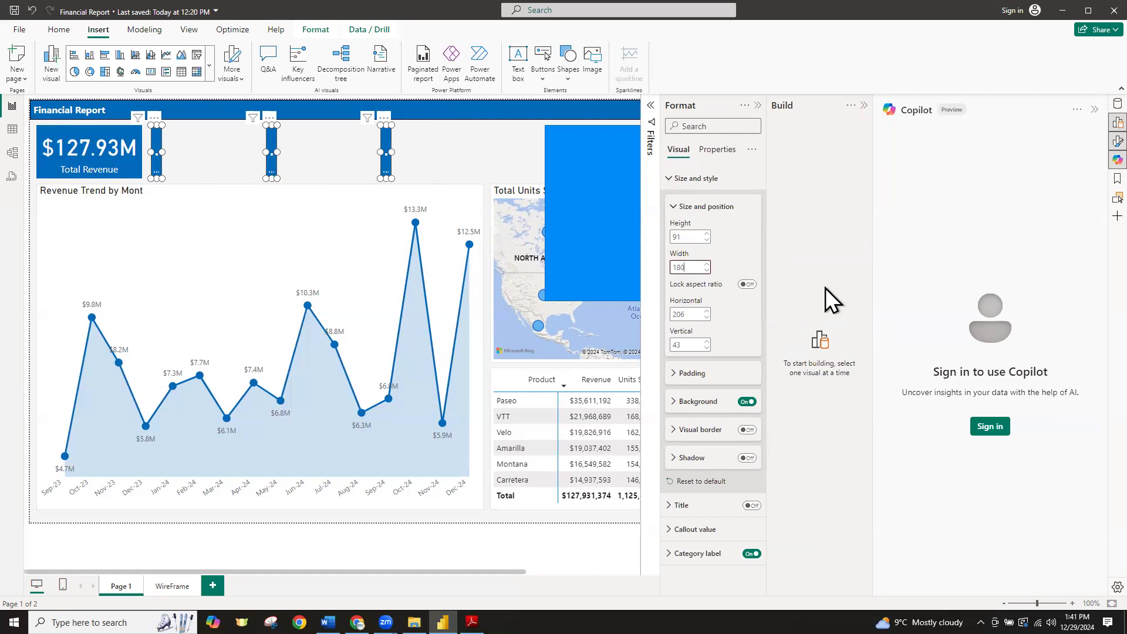
left_click(523, 158)
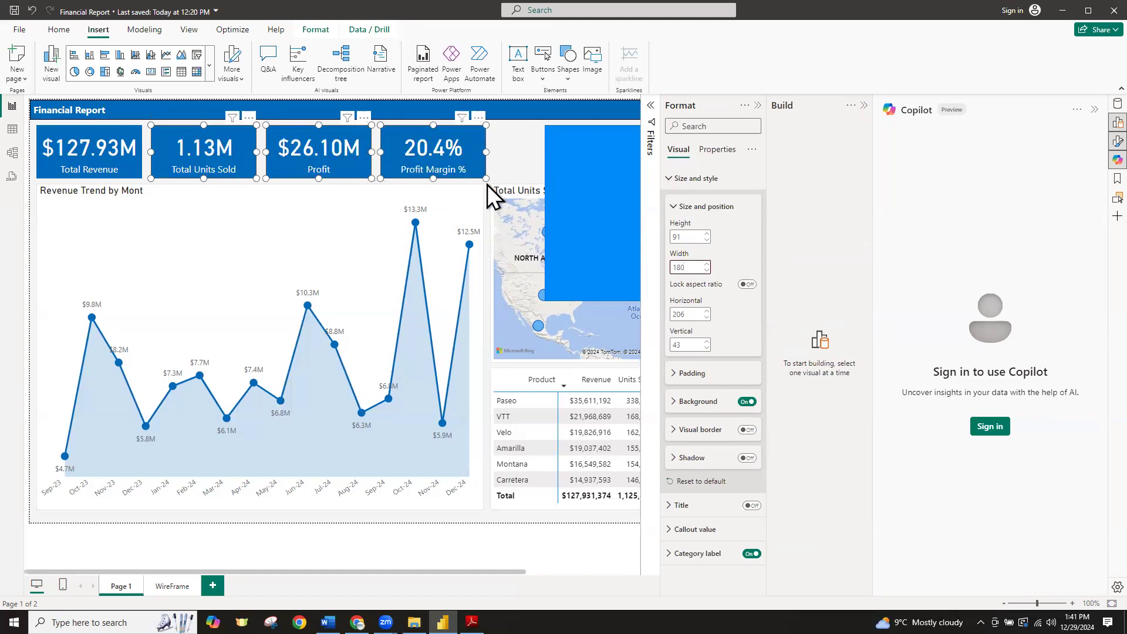
Align the Profit Margin % card with the line chart's right edge and distribute all four cards horizontally
left_click_drag(463, 178, 457, 178)
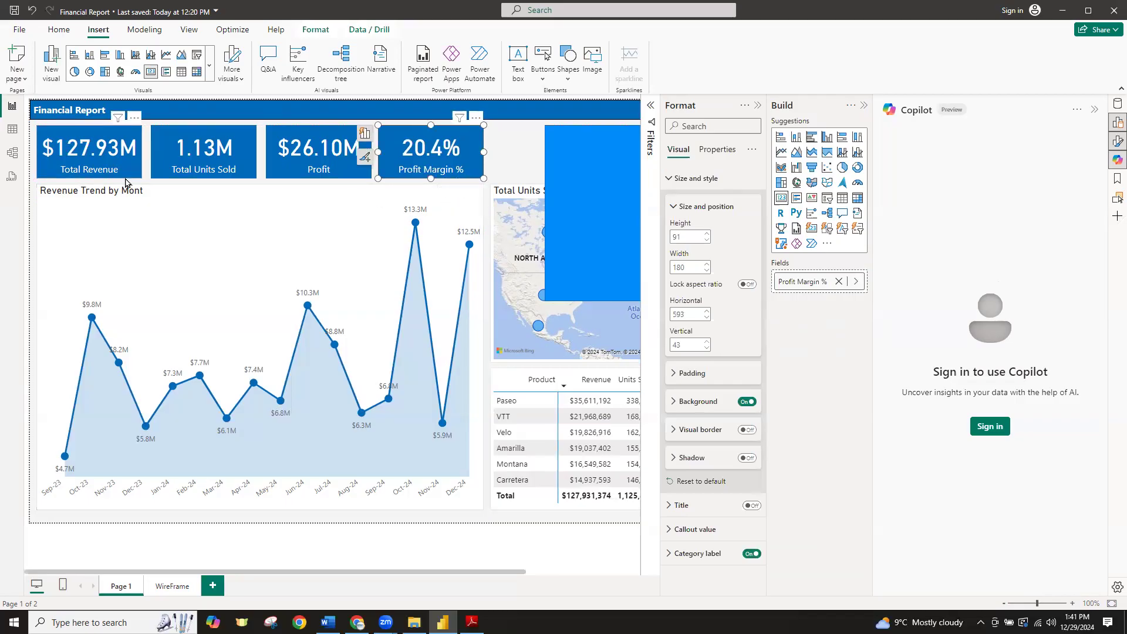
left_click(322, 171, "ctrl")
left_click(202, 171, "ctrl")
left_click(121, 176, "ctrl")
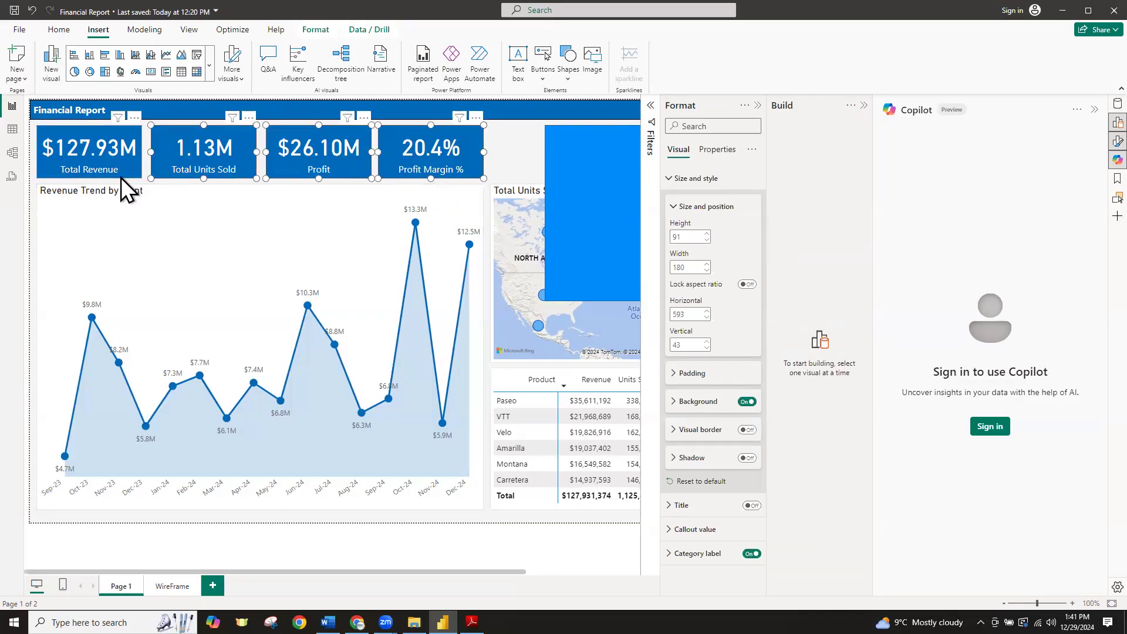
left_click(315, 30)
left_click(254, 80)
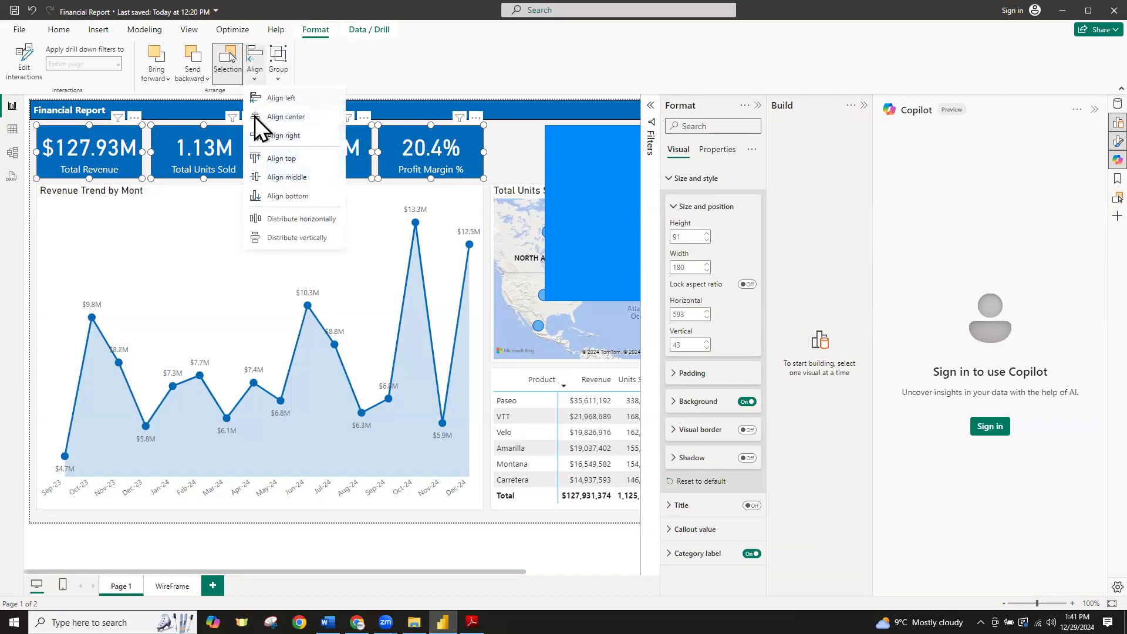
left_click(293, 219)
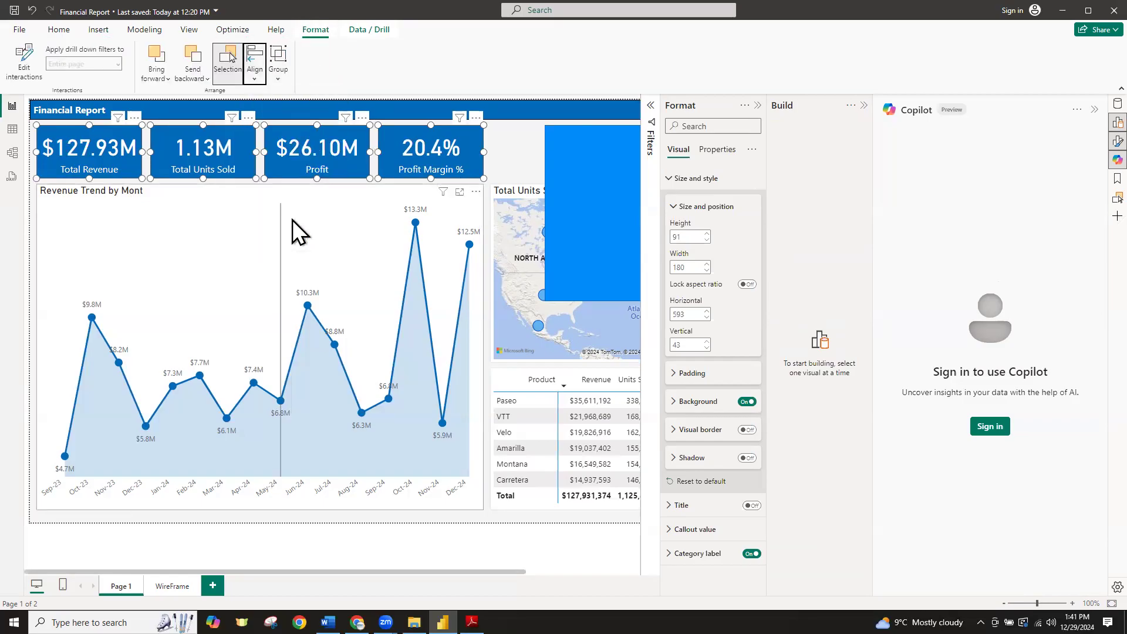
left_click(522, 147)
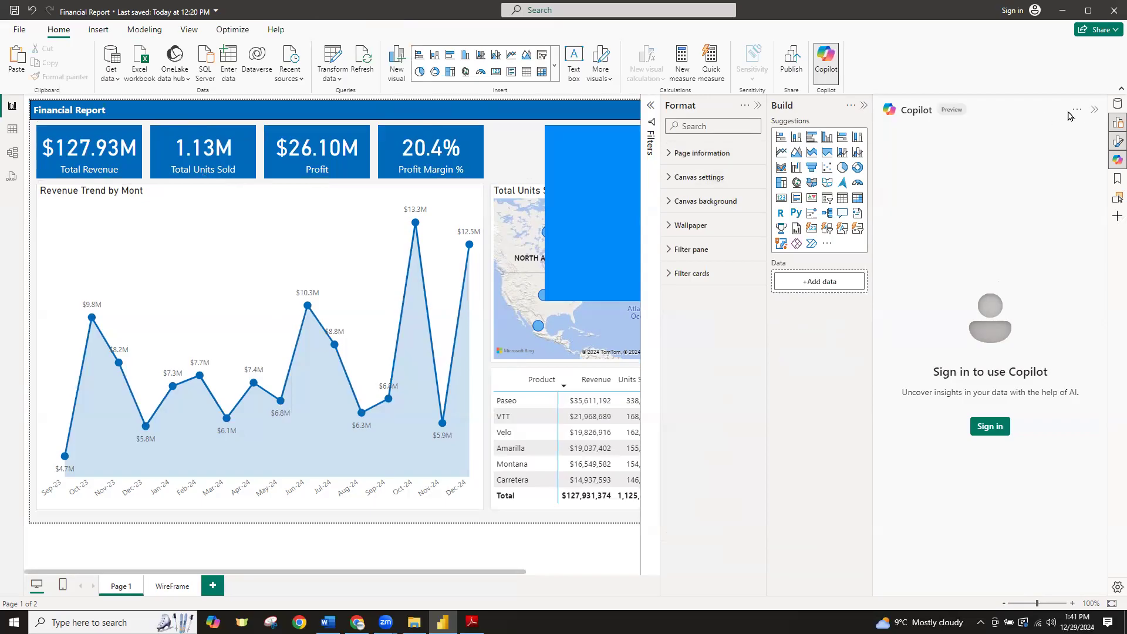
Move the blue rectangle beside the Profit Margin % card and resize it to 485 wide and 91 high, spanning the map's width
left_click(1095, 111)
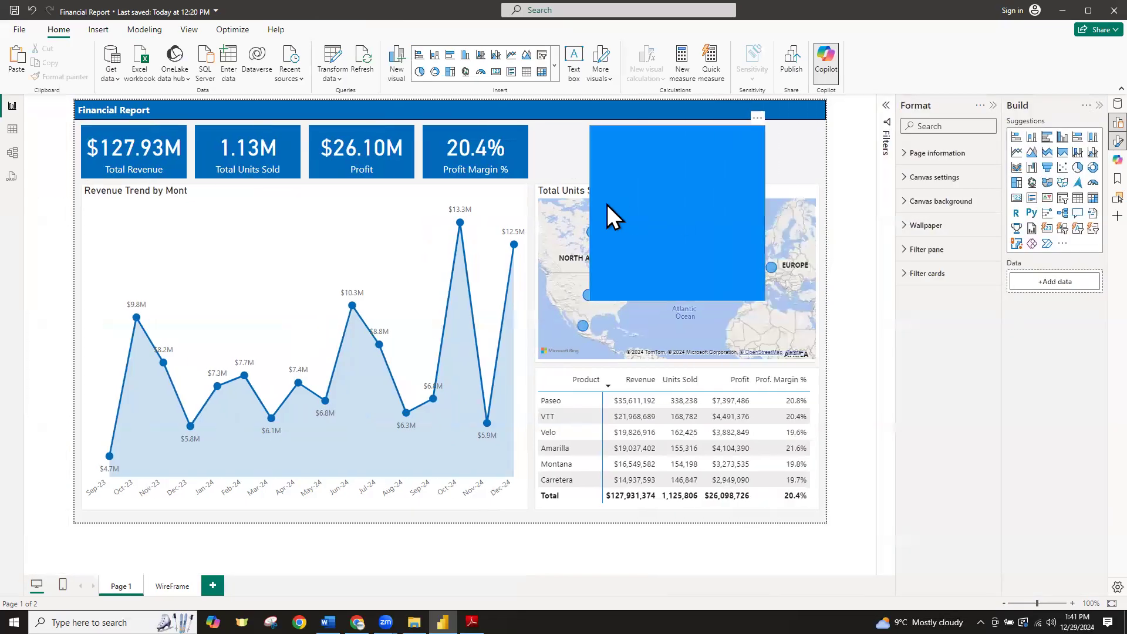
left_click_drag(577, 182, 555, 182)
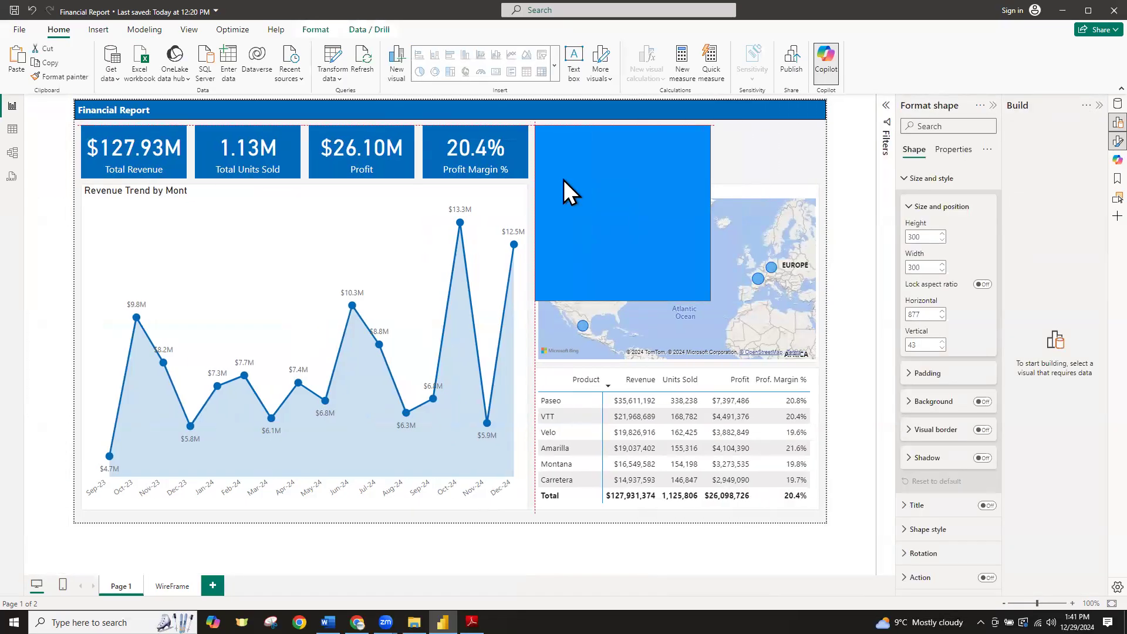
left_click_drag(621, 301, 620, 178)
left_click_drag(712, 151, 821, 157)
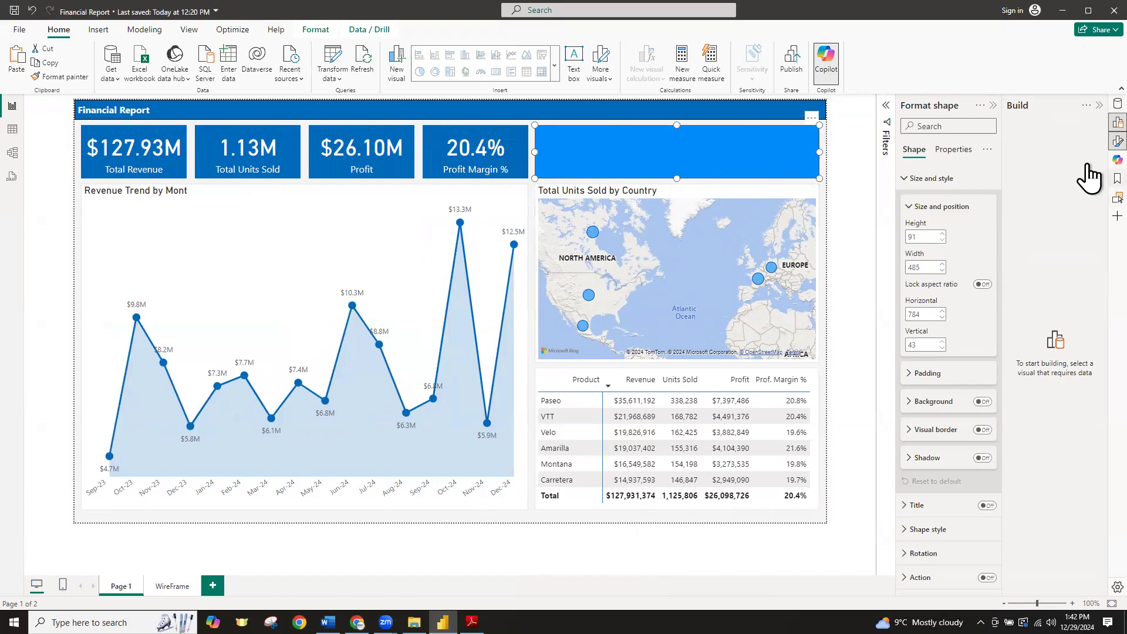
Change the rectangle's fill color to white
left_click(903, 179)
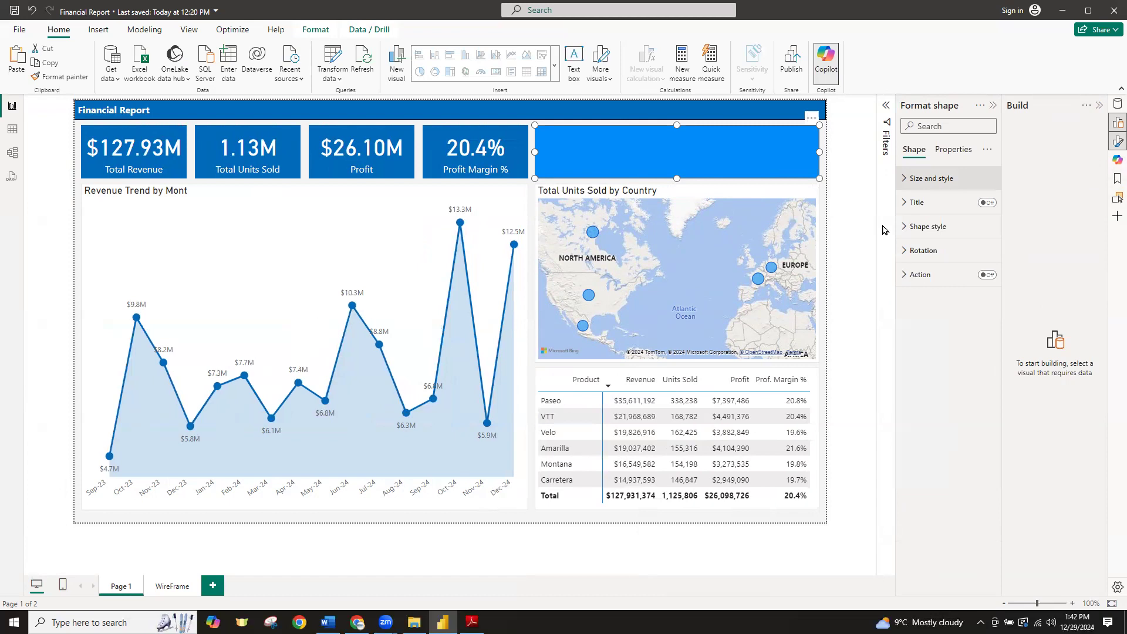
left_click(904, 179)
left_click(905, 179)
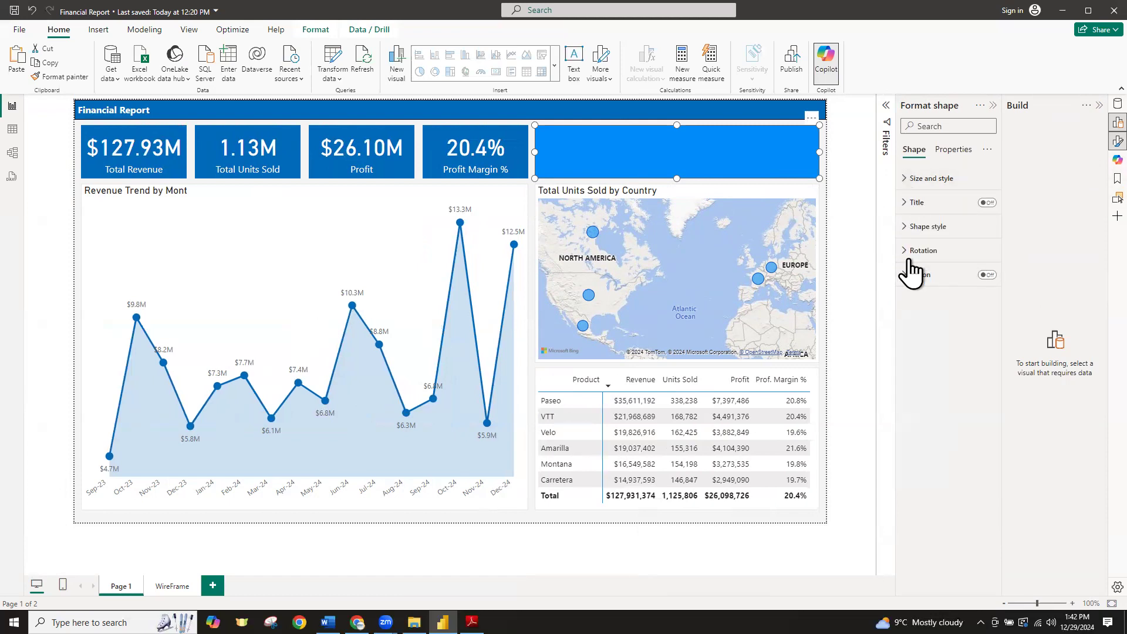
left_click(907, 230)
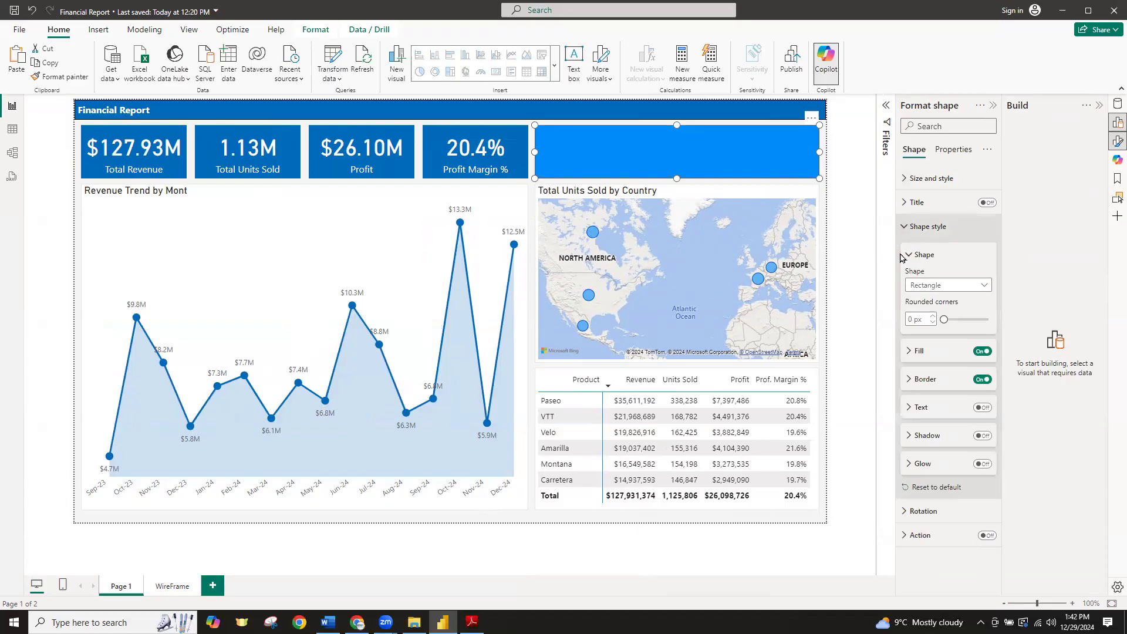
left_click(911, 353)
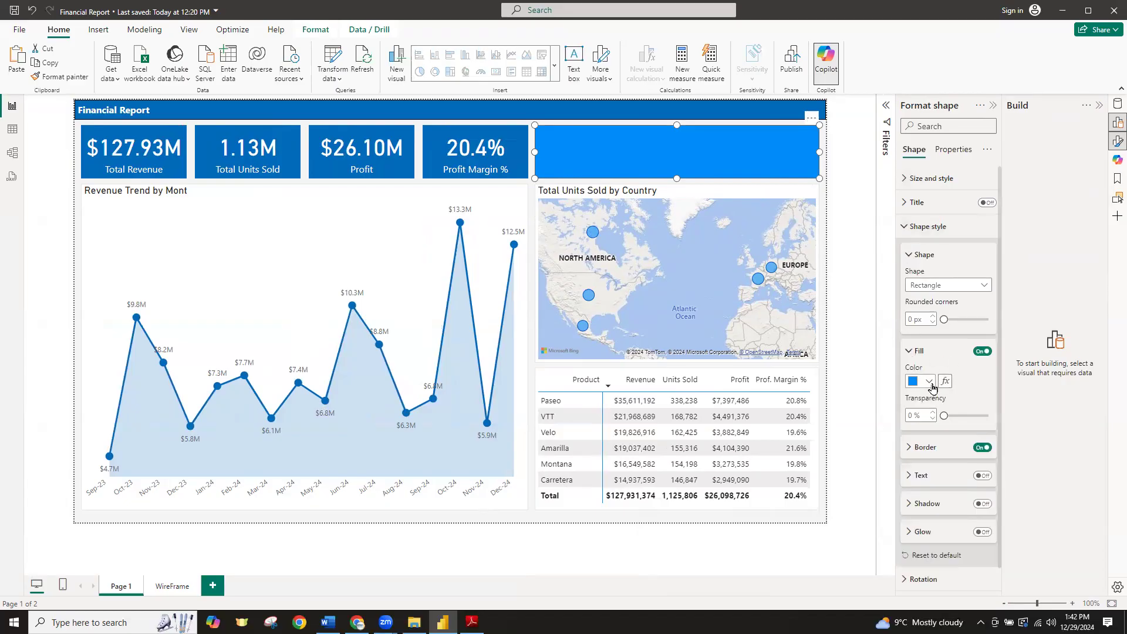
left_click(922, 381)
left_click(921, 423)
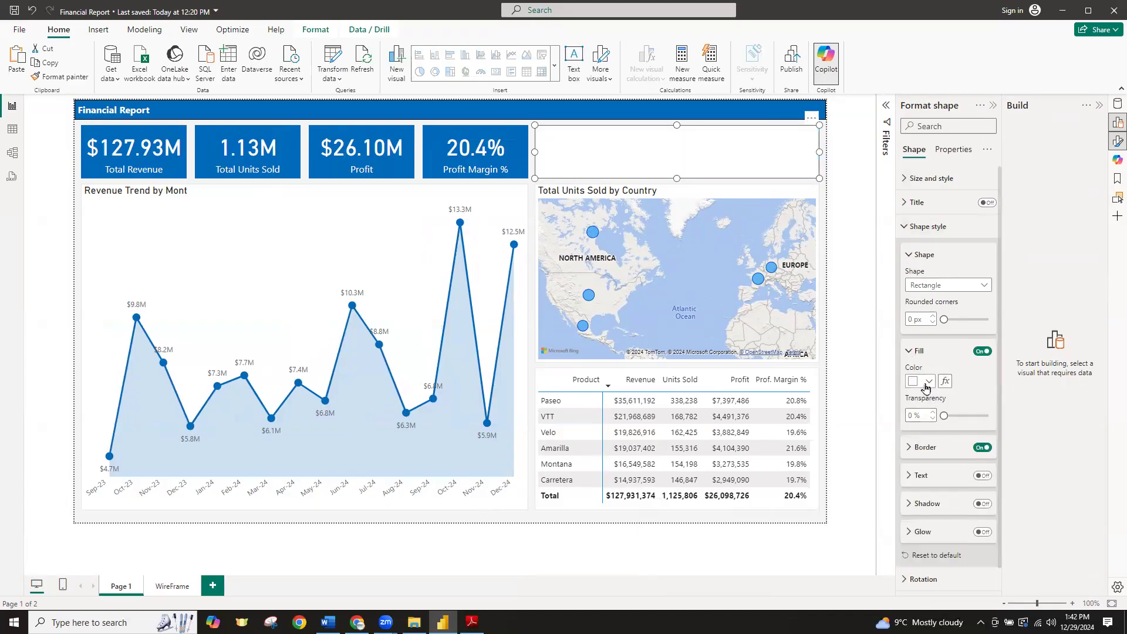
left_click(910, 352)
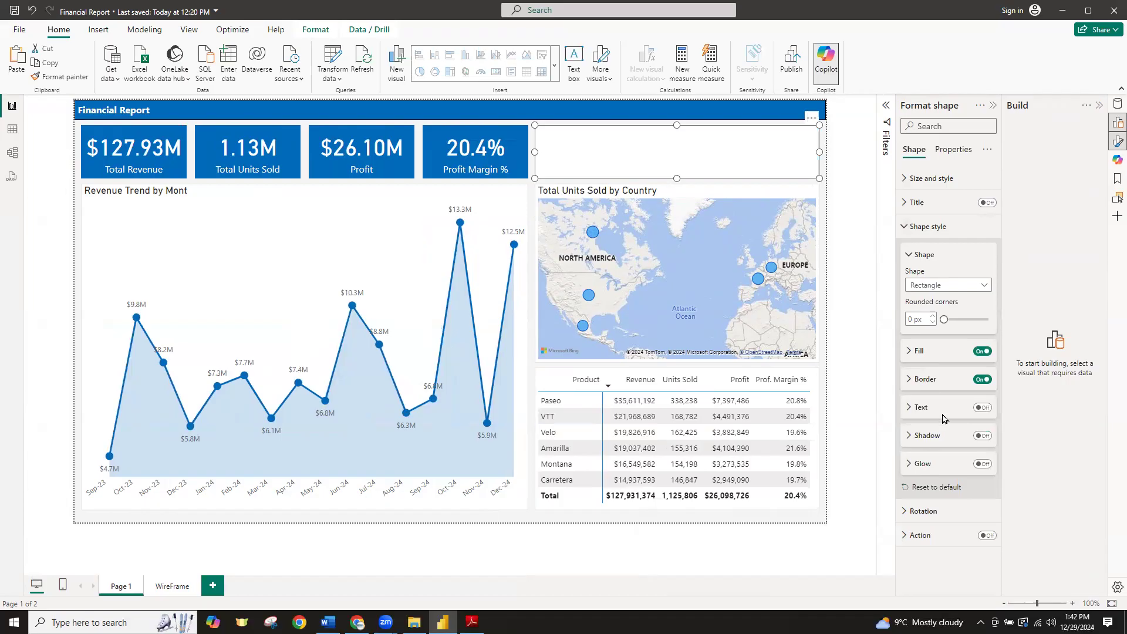
Change the rectangle's border color to white and deselect the shape
left_click(910, 383)
left_click(923, 409)
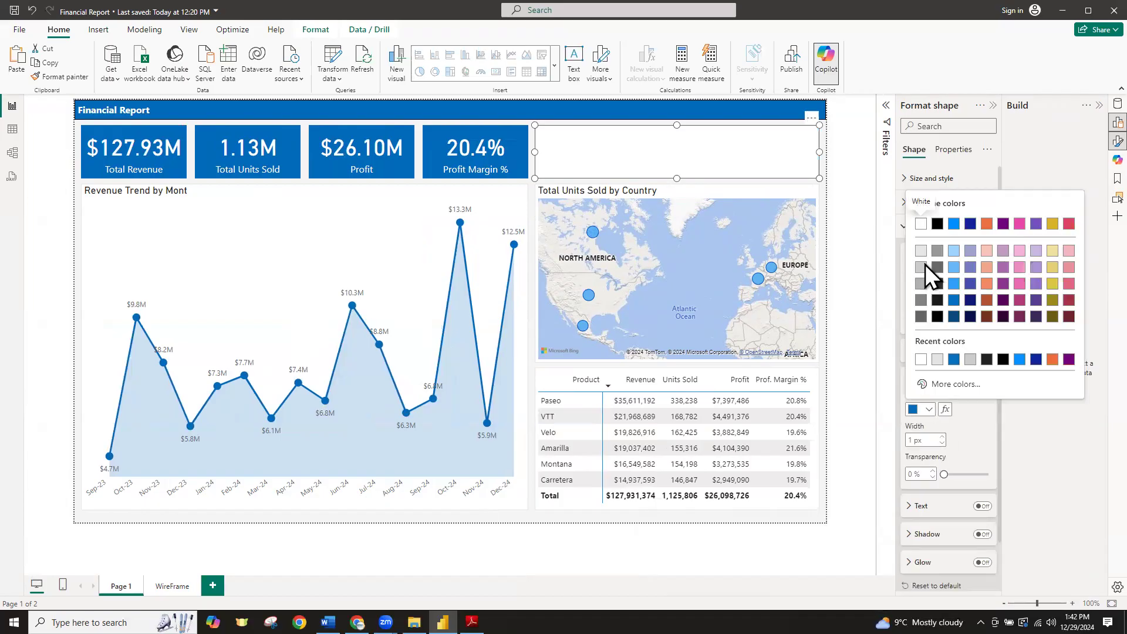
left_click(920, 228)
left_click(854, 267)
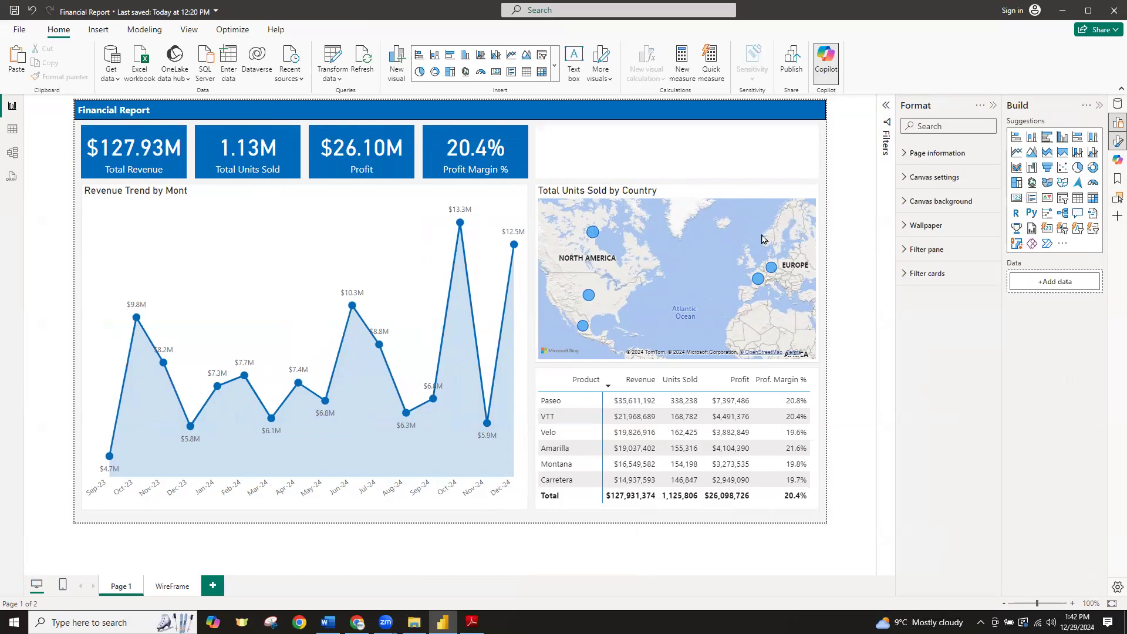
Insert a slicer and fit it inside the left part of the white rectangle by reducing its height
left_click(656, 179)
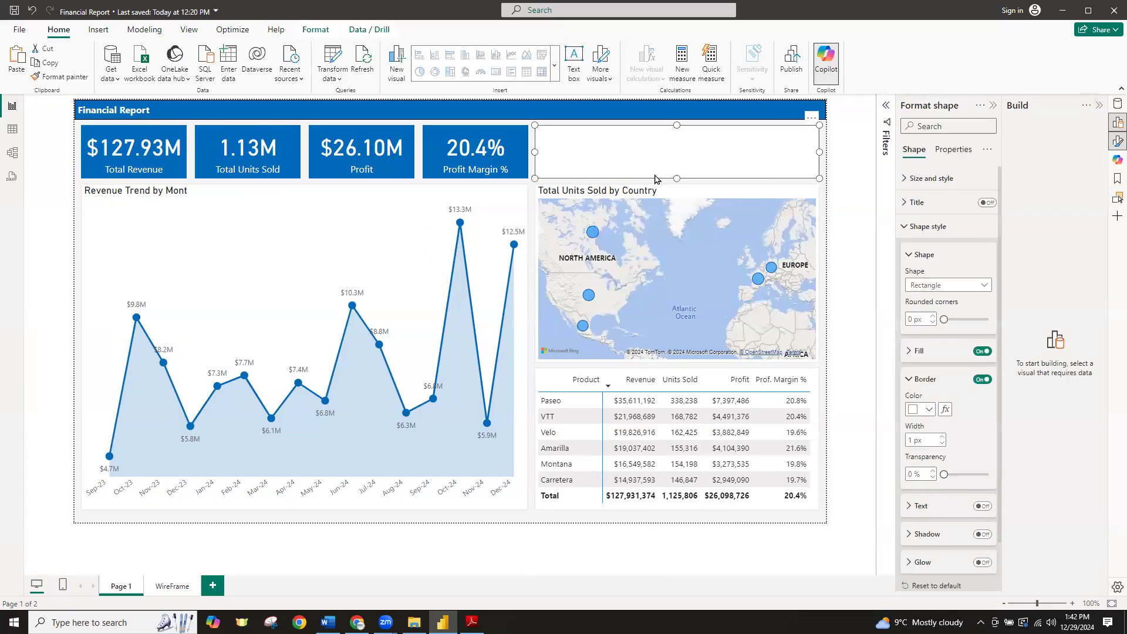
left_click(108, 32)
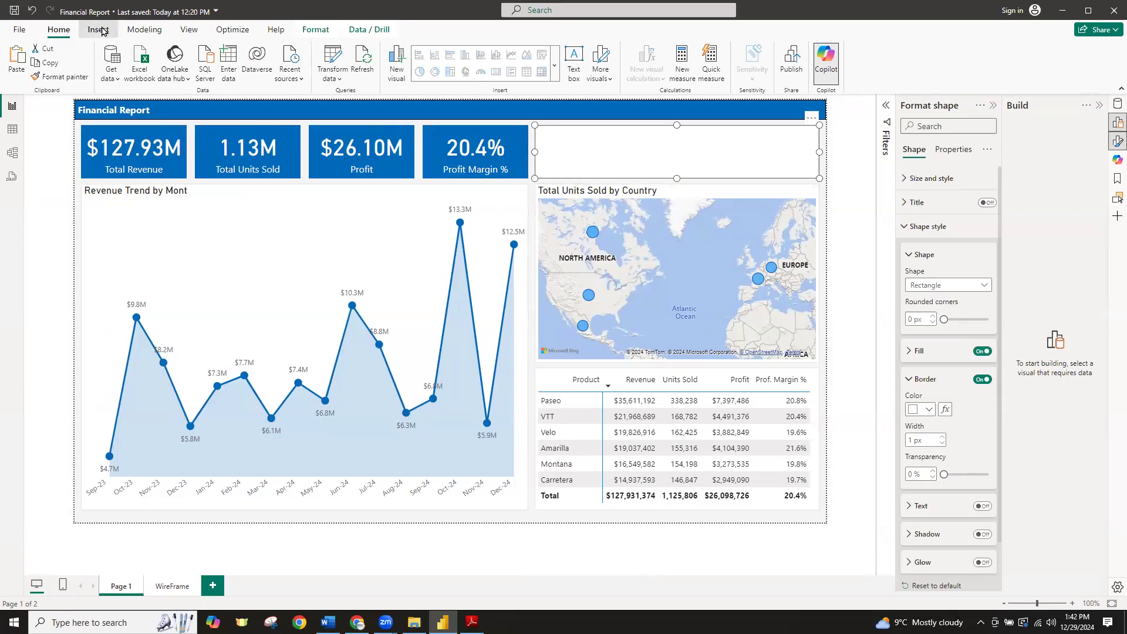
left_click(492, 517)
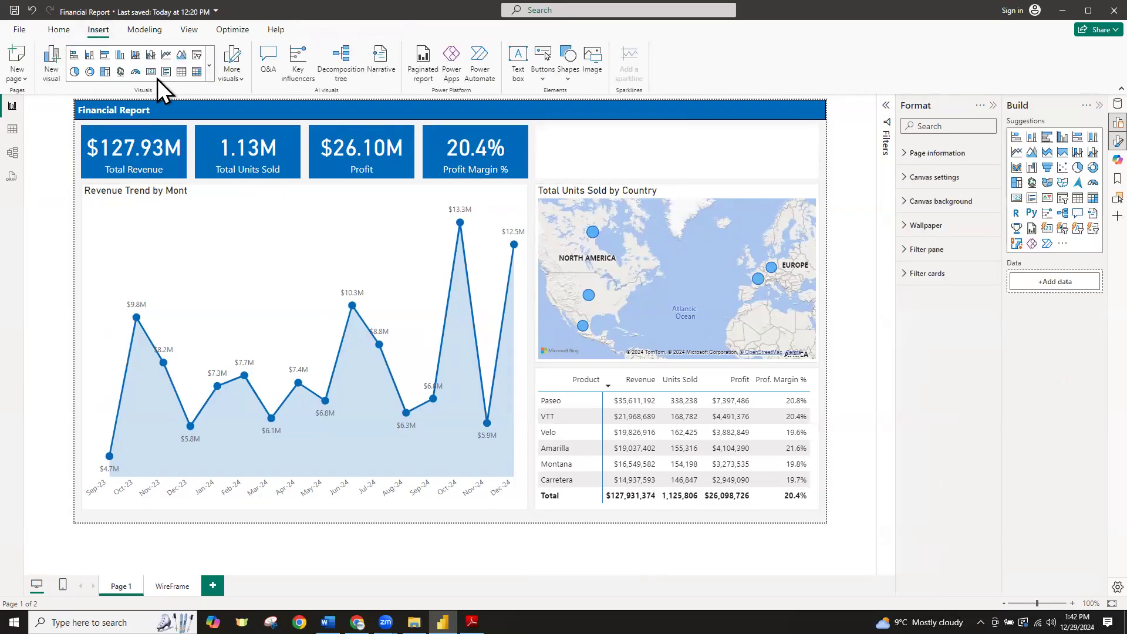
left_click(212, 65)
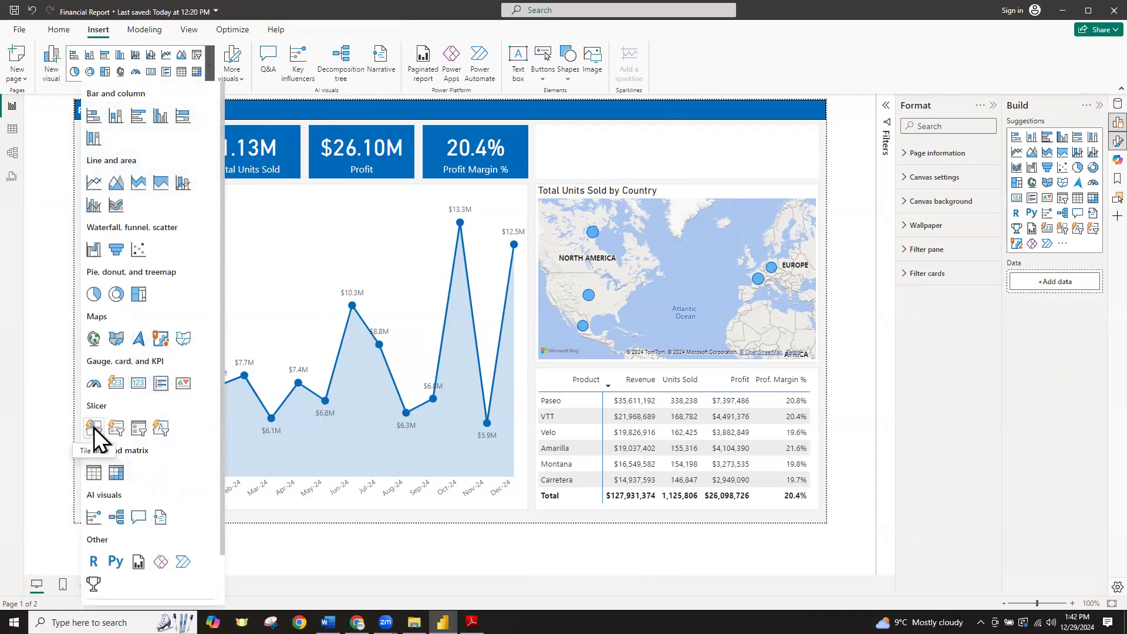
left_click(137, 429)
left_click_drag(237, 171, 605, 142)
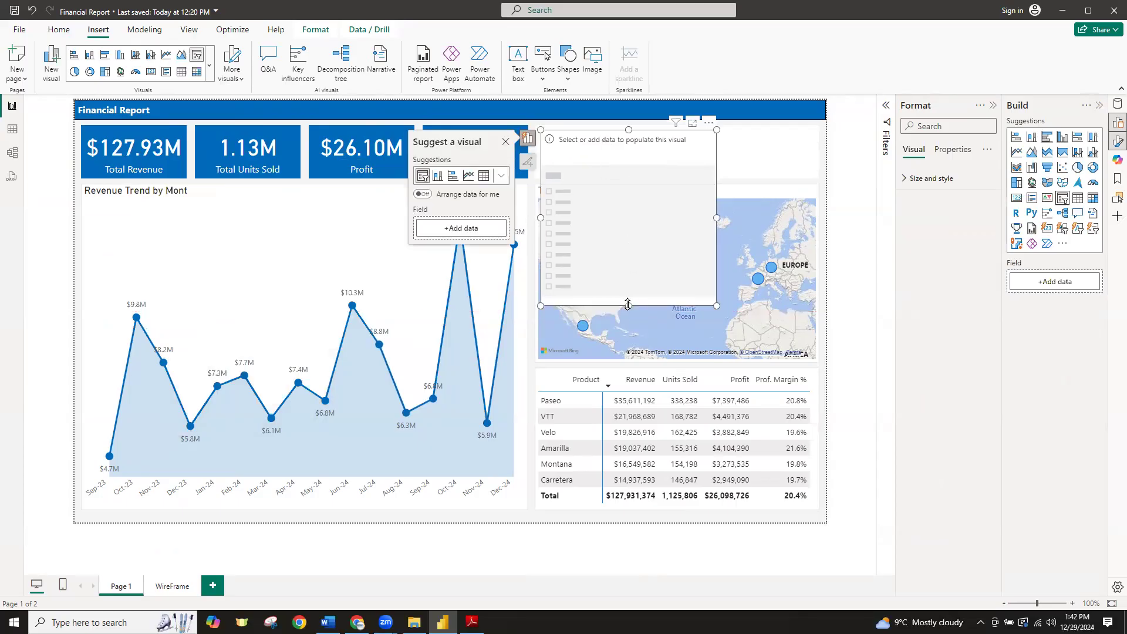
left_click_drag(627, 304, 628, 172)
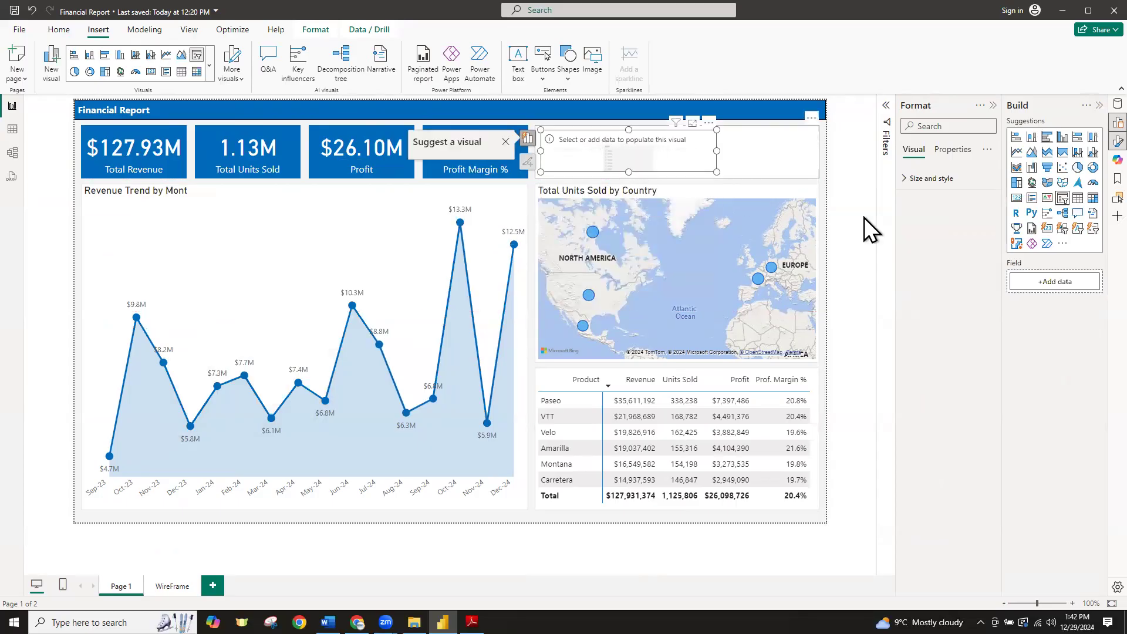
Add the Year field from dCalendar to the slicer and show it as a vertical list in a slightly taller frame
left_click(1118, 104)
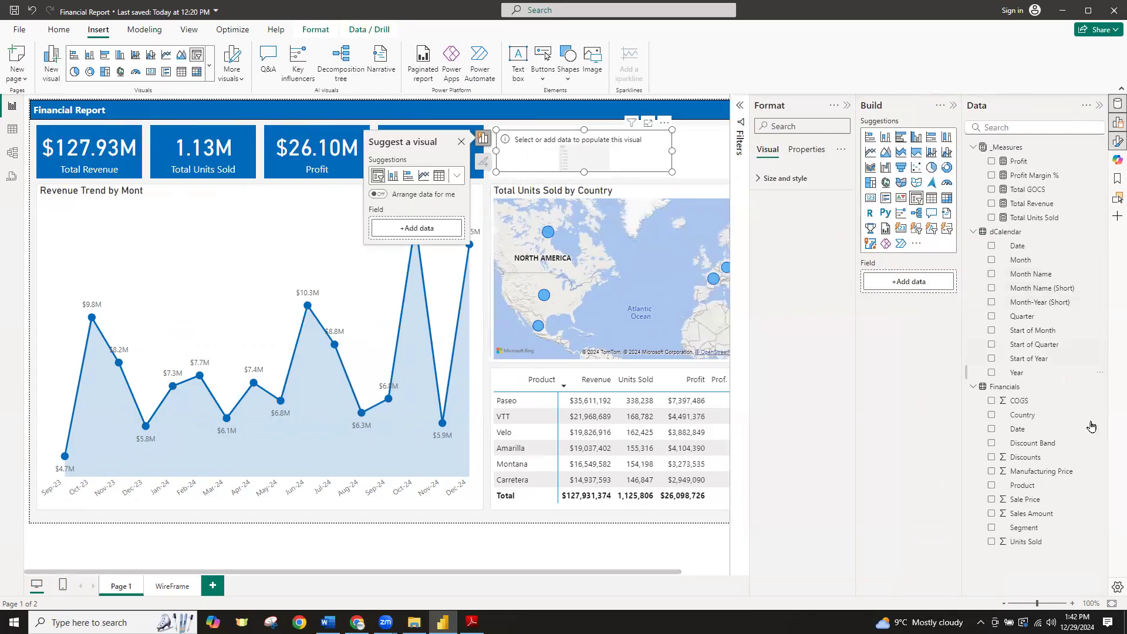
left_click_drag(1020, 373, 927, 291)
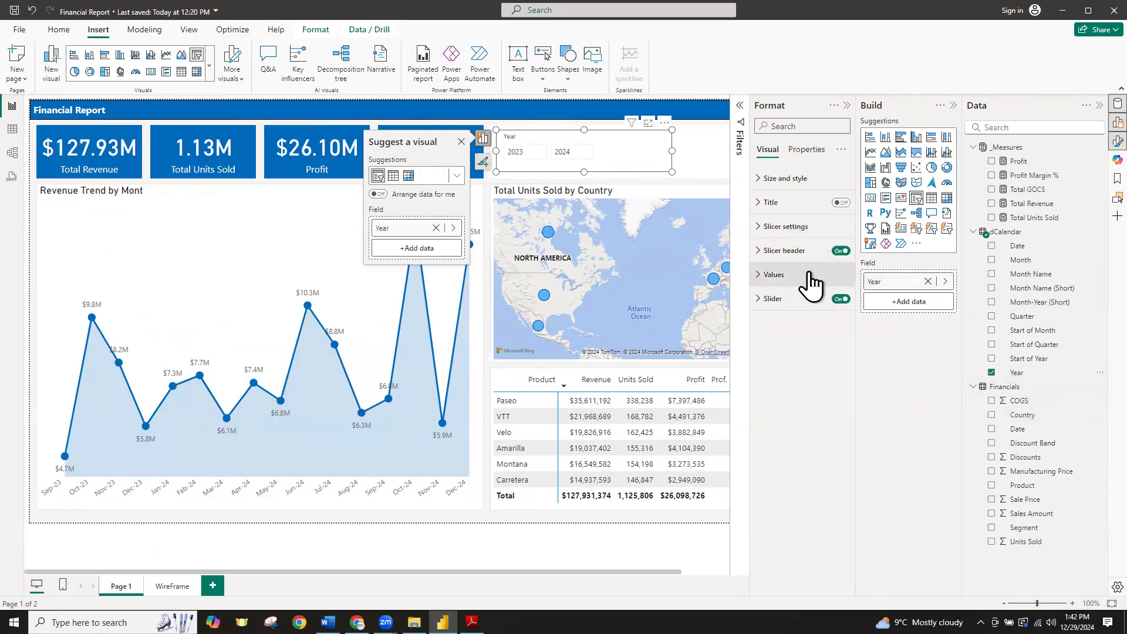
left_click(759, 227)
left_click(765, 286)
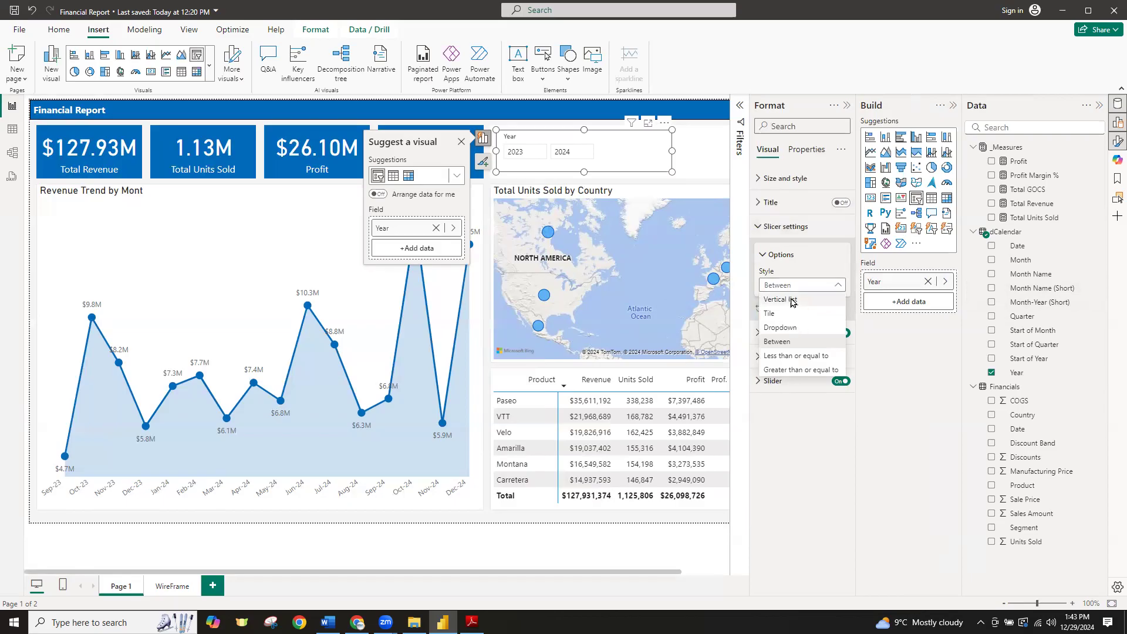
left_click(792, 301)
mouse_move(585, 173)
left_mouse_down()
mouse_move(584, 220)
mouse_move(584, 191)
left_mouse_up()
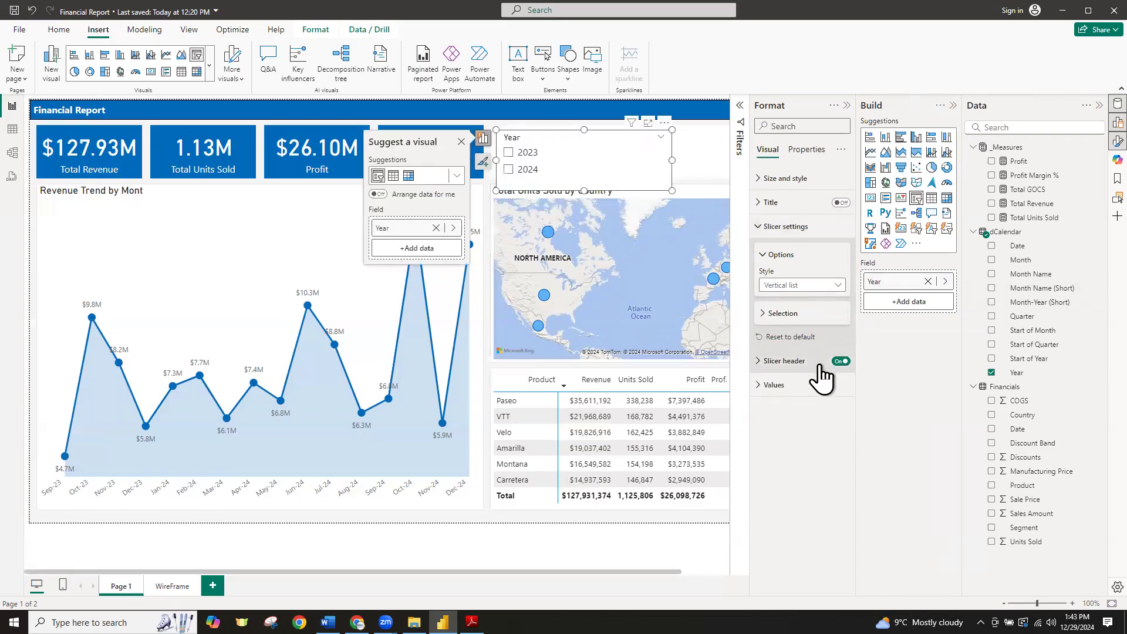
Change the Year slicer's style to Dropdown and expand its list of years
left_click(830, 286)
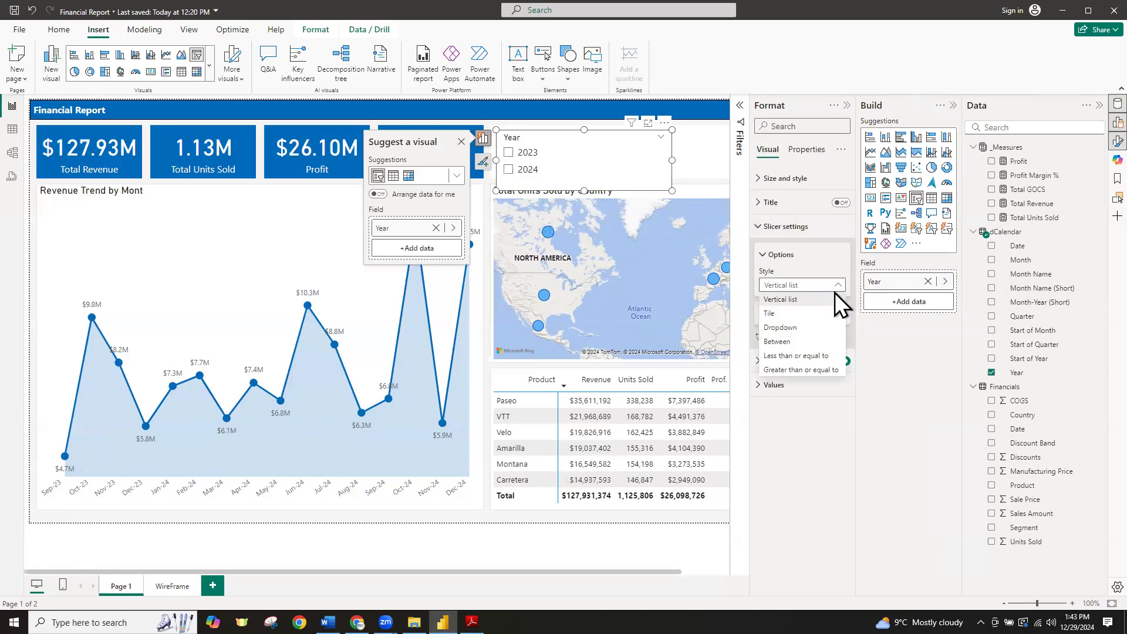
left_click(784, 327)
left_click(659, 157)
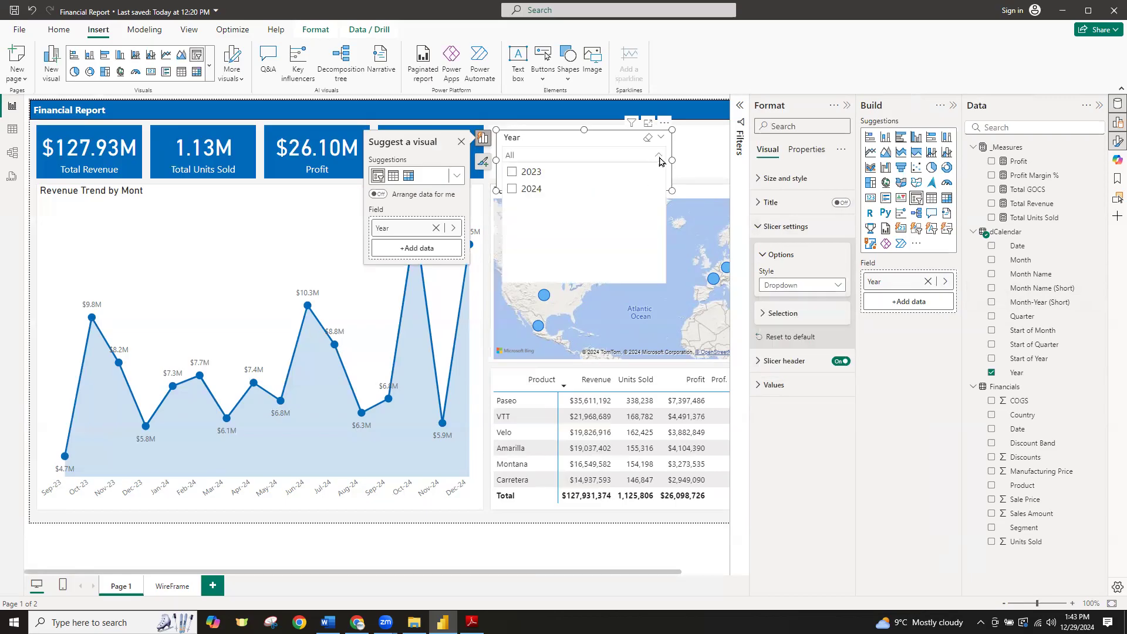
Try the Between and Tile styles on the Year slicer and set it back to Dropdown
left_click(659, 158)
left_click(822, 286)
left_click(785, 345)
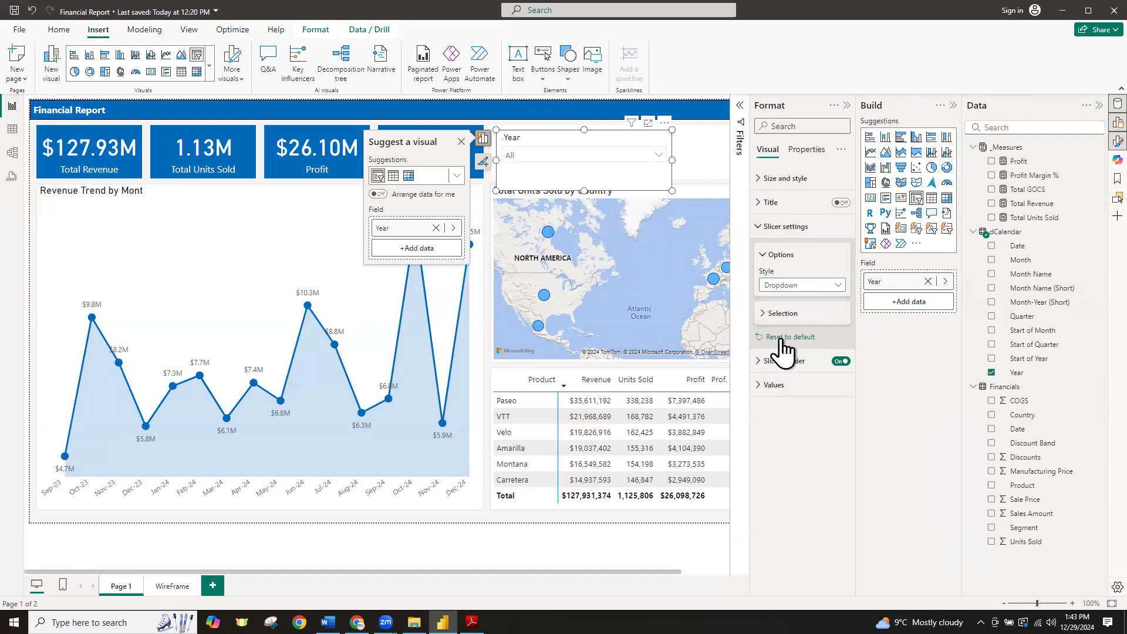
left_click(842, 288)
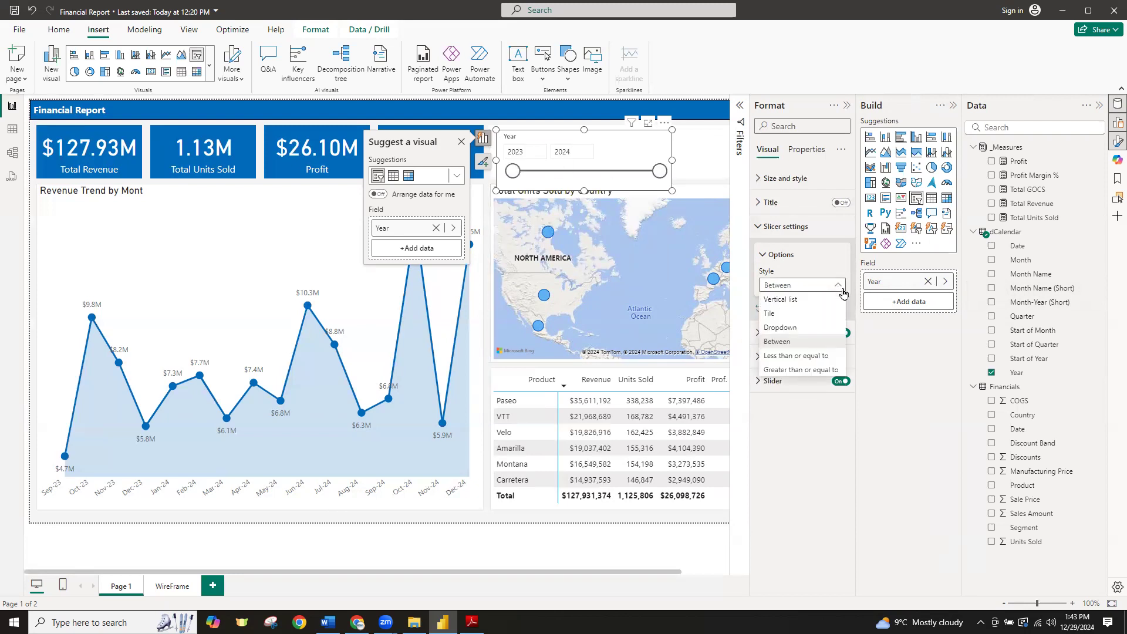
left_click(772, 313)
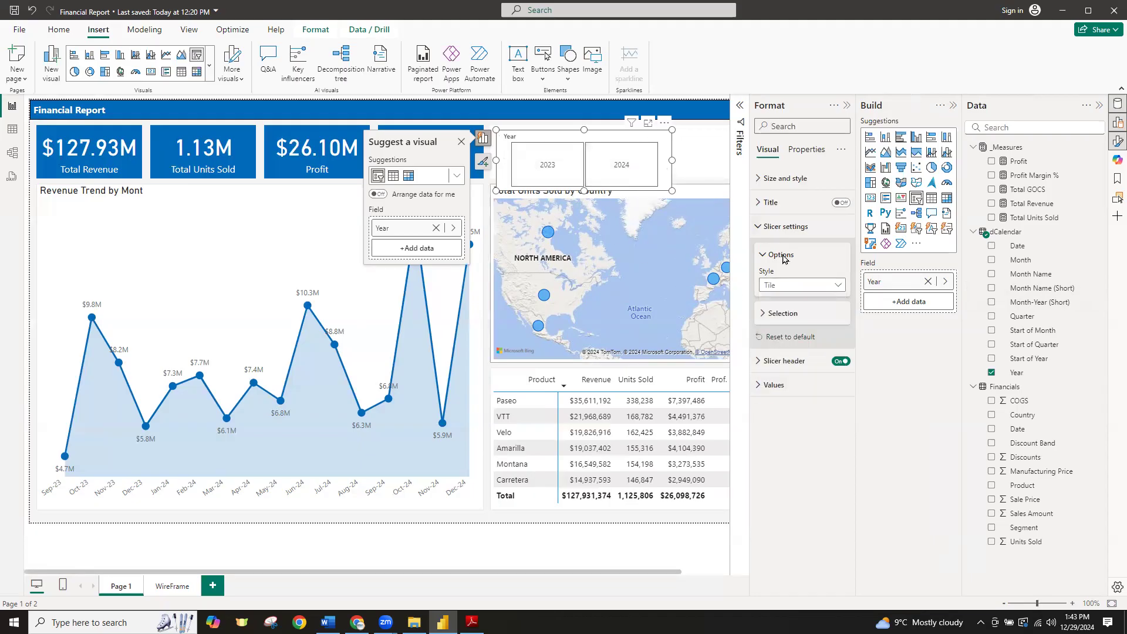
left_click(827, 287)
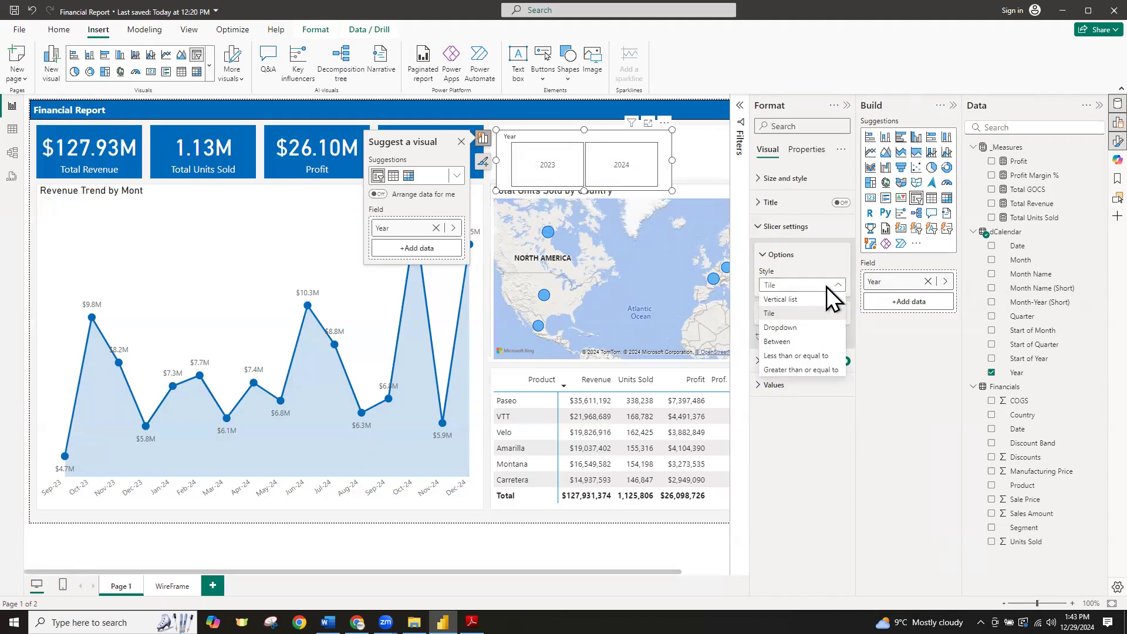
left_click(785, 327)
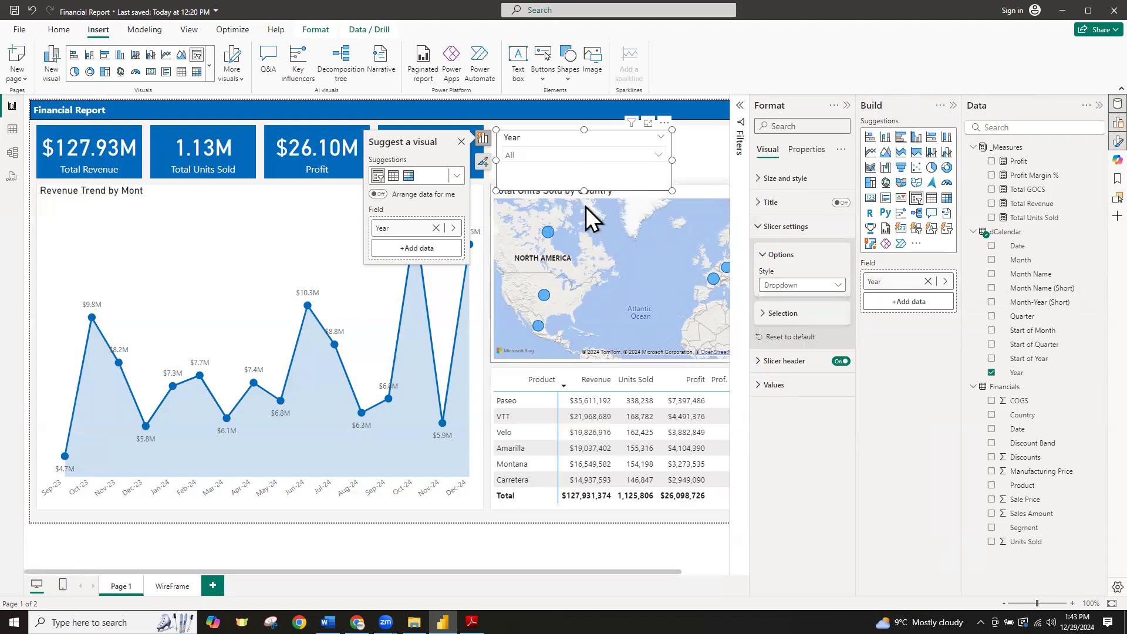
Shrink the Year slicer to about 142 wide by 73 high so it fits in the white rectangle, and deselect it
left_click_drag(581, 189, 583, 174)
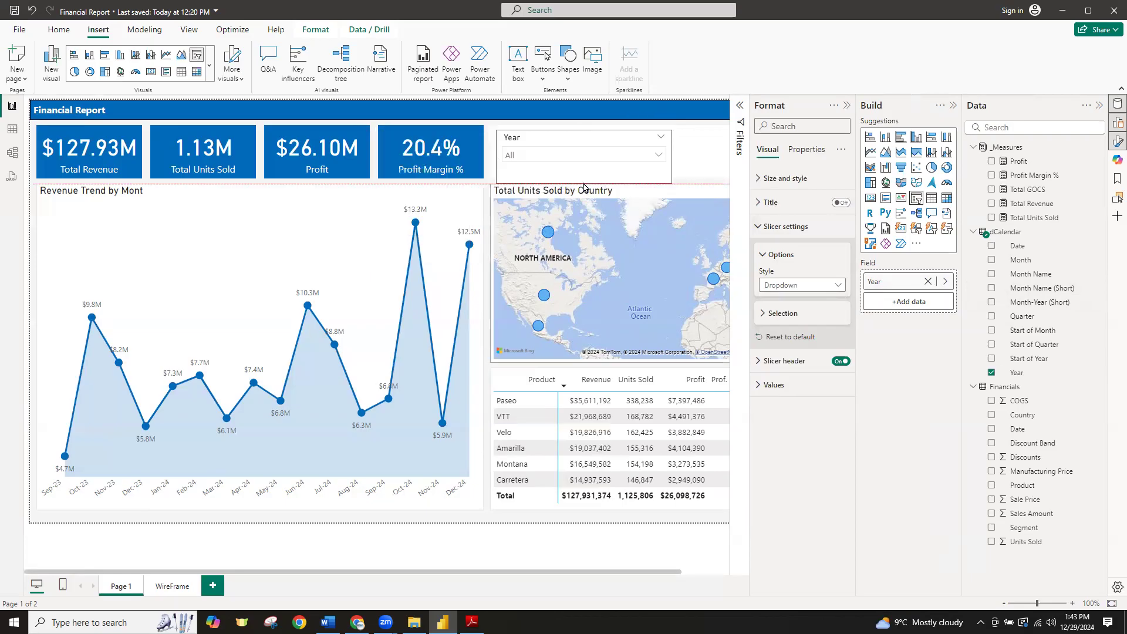
left_click_drag(672, 151, 584, 152)
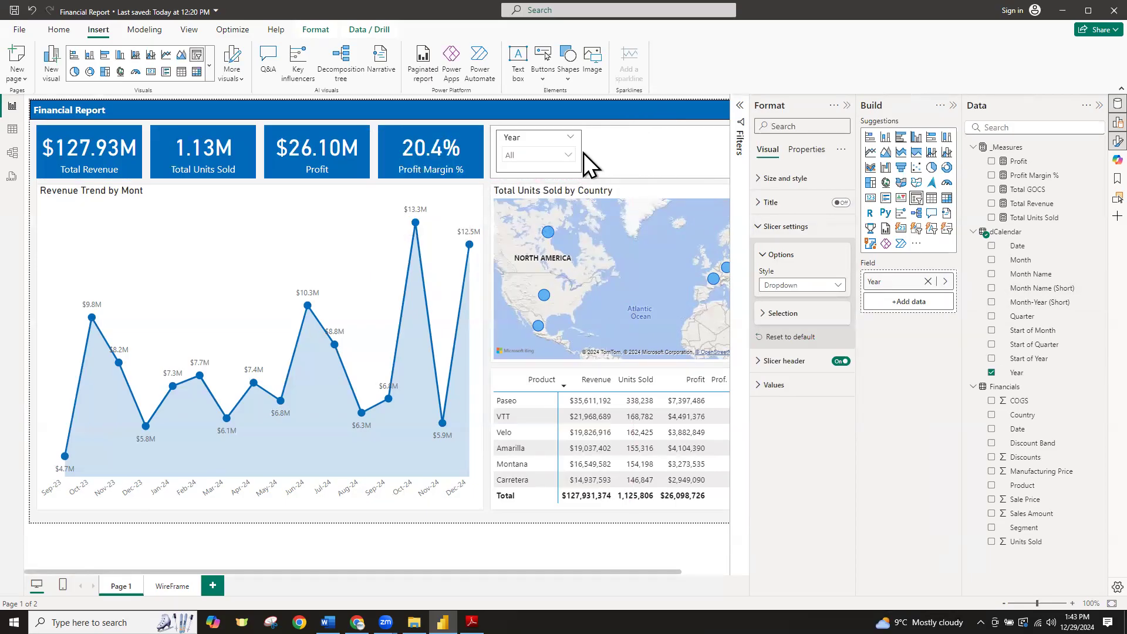
left_click(847, 105)
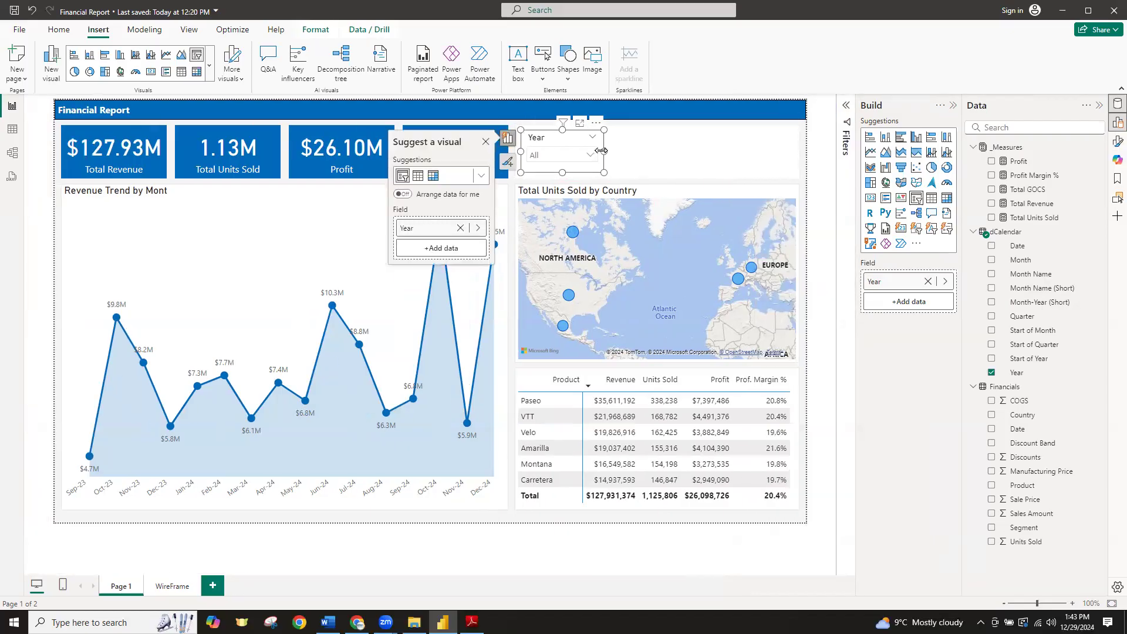
left_click(569, 539)
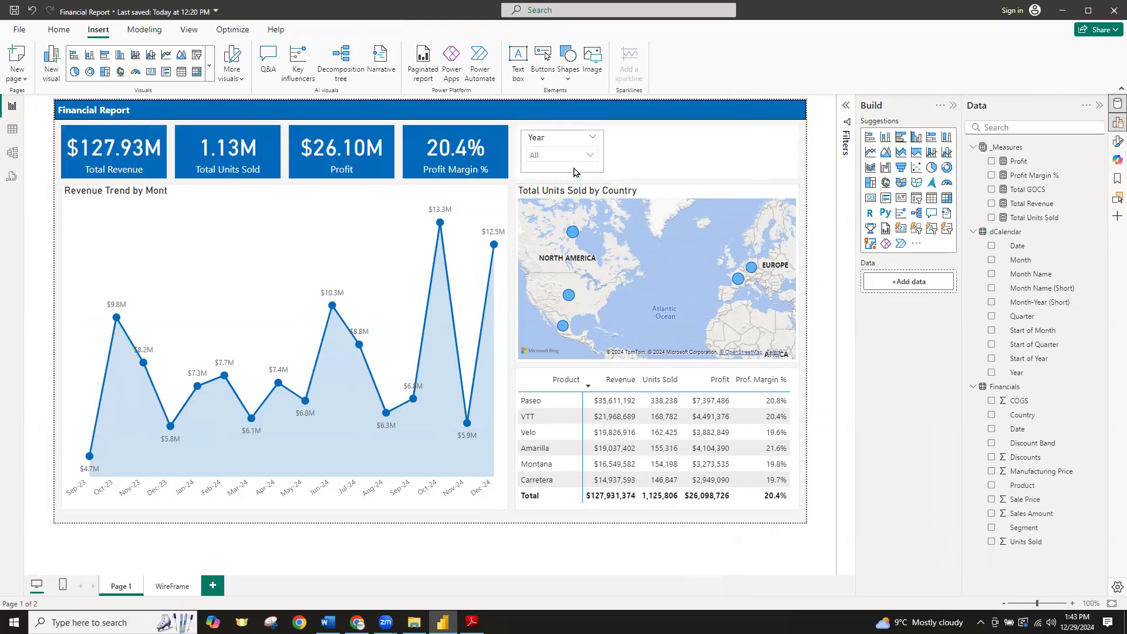
left_click(608, 160)
left_click(573, 539)
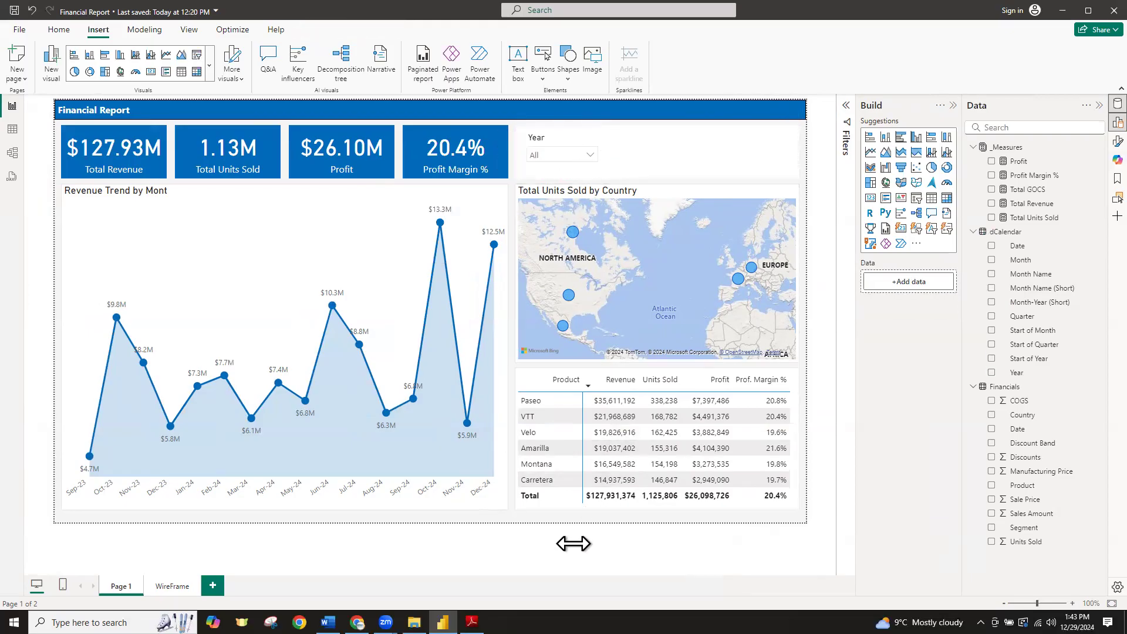
Enable the visual border on the Year slicer and color it the lightest gray shade of white
left_click(566, 165)
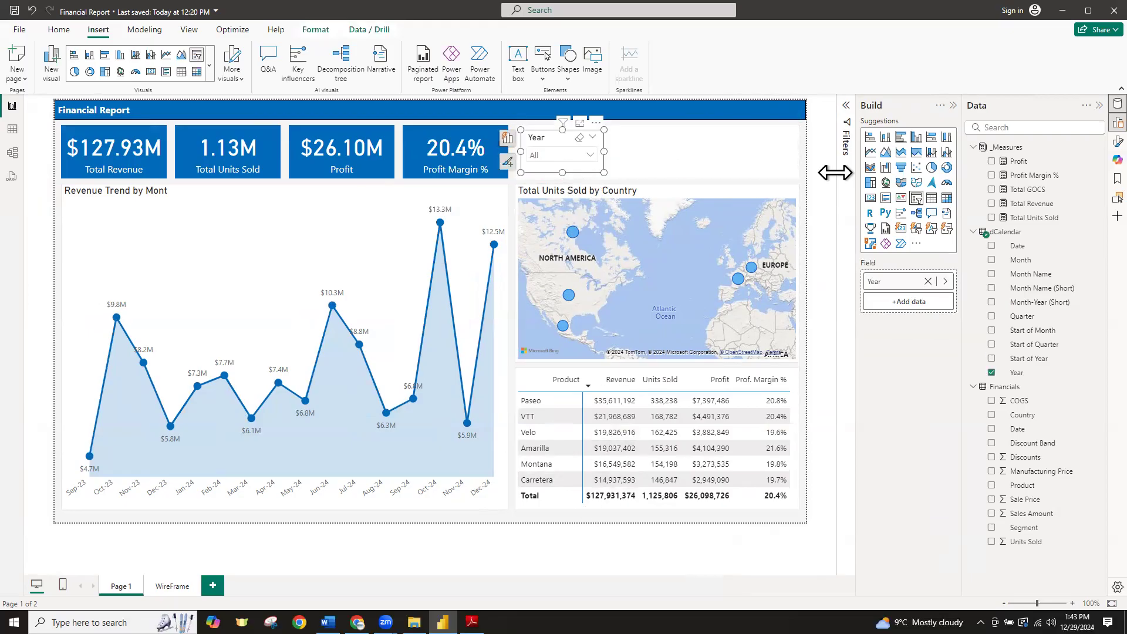
left_click(1118, 141)
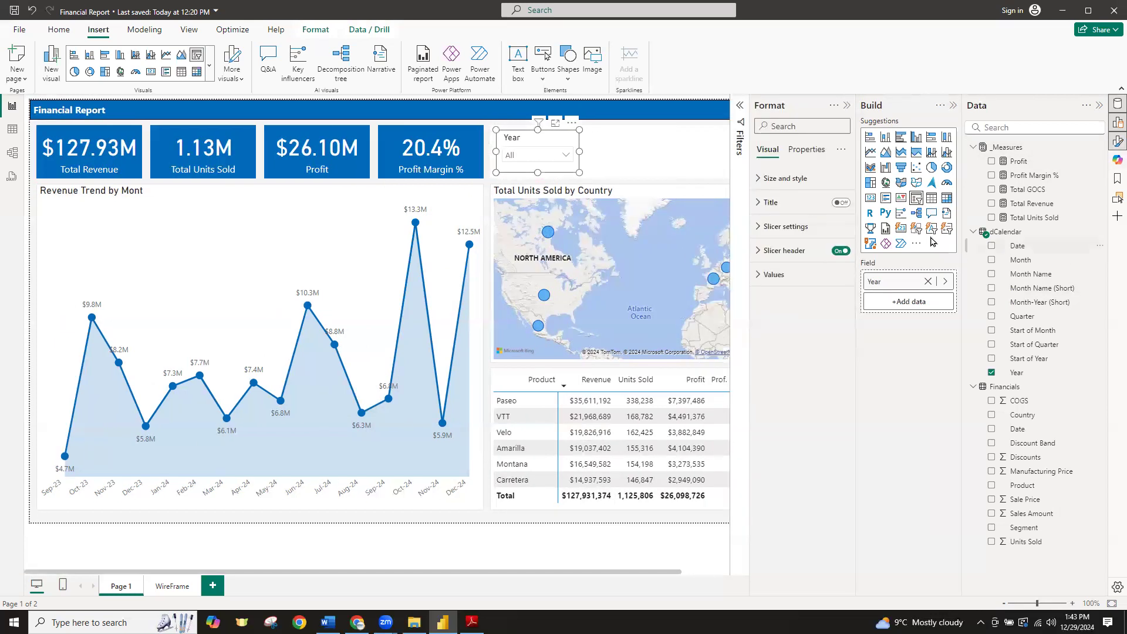
left_click(762, 179)
left_click(837, 431)
left_click(763, 430)
left_click(783, 460)
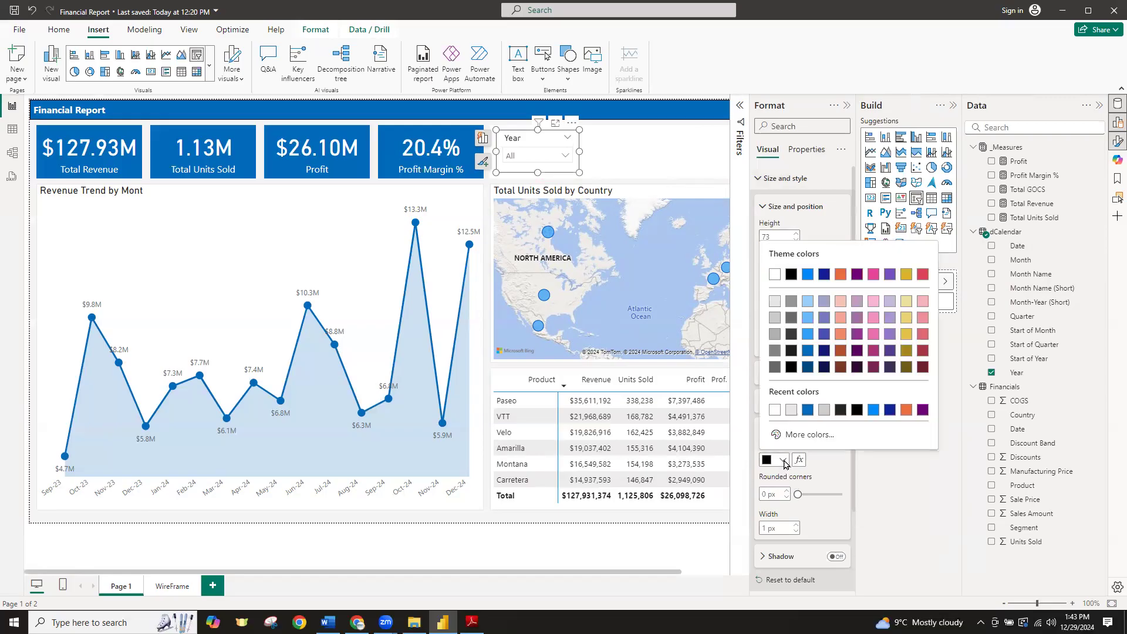
left_click(775, 301)
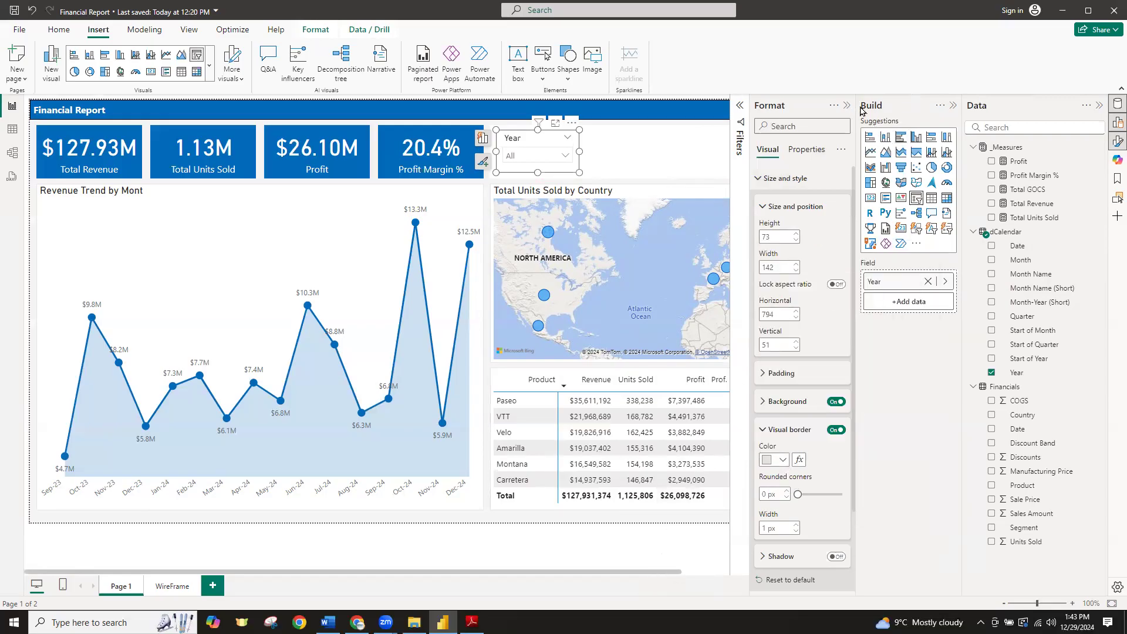
left_click(952, 106)
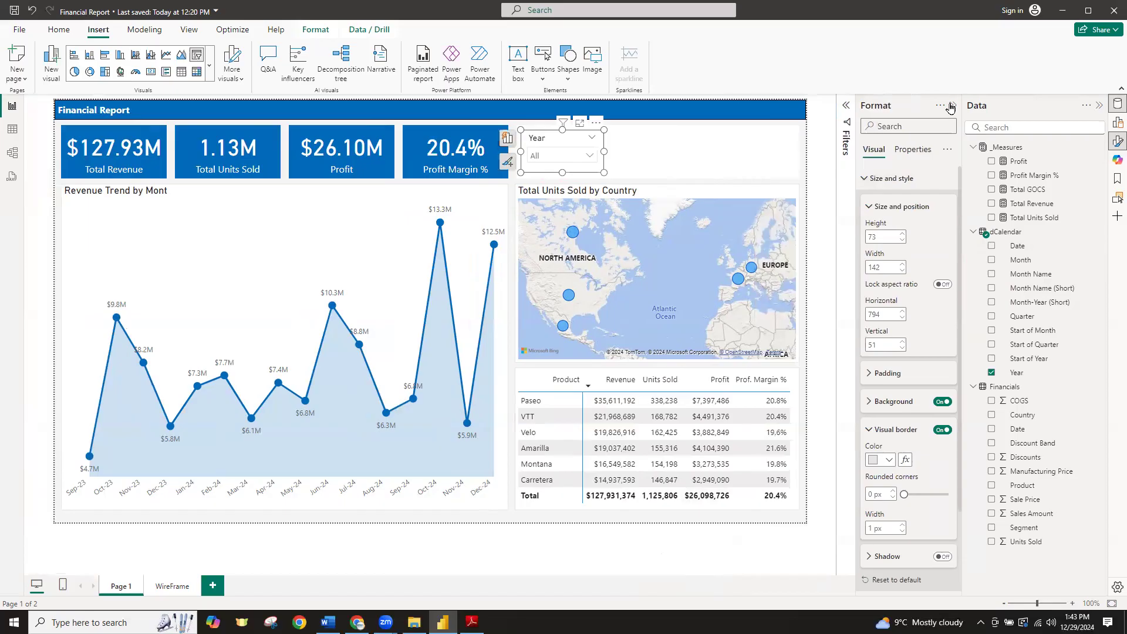
left_click(828, 193)
Duplicate the Year slicer, place the copy directly beside it, and widen the copy to about 145
left_click(585, 173)
key("ctrl+c")
key("ctrl+v")
left_click_drag(561, 147, 637, 141)
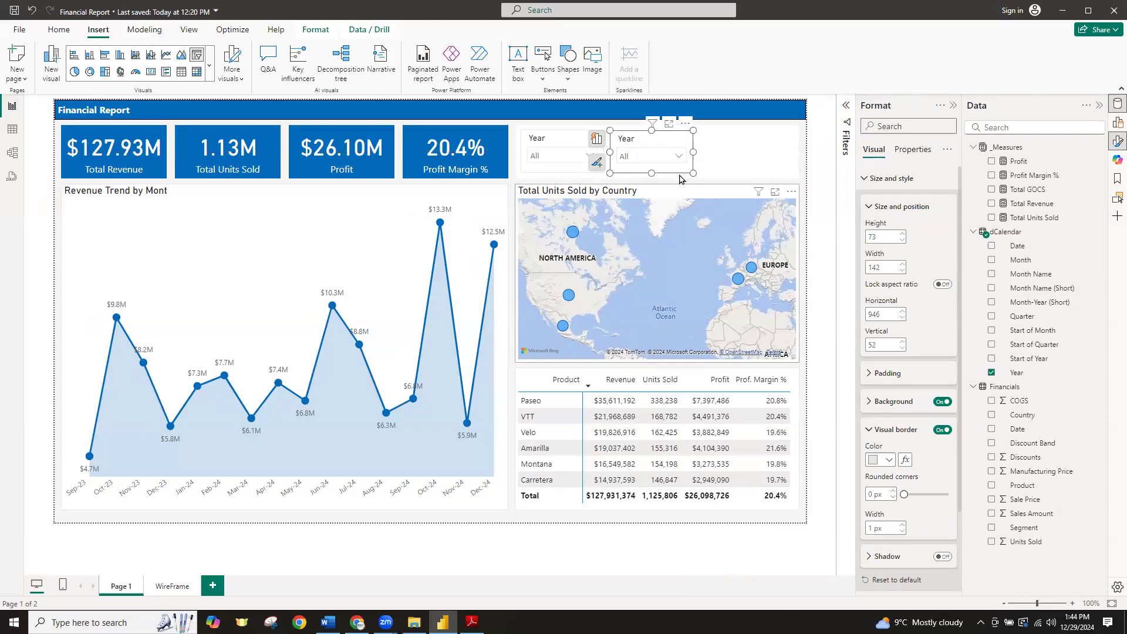
mouse_move(694, 154)
left_mouse_down()
mouse_move(713, 158)
mouse_move(696, 159)
left_mouse_up()
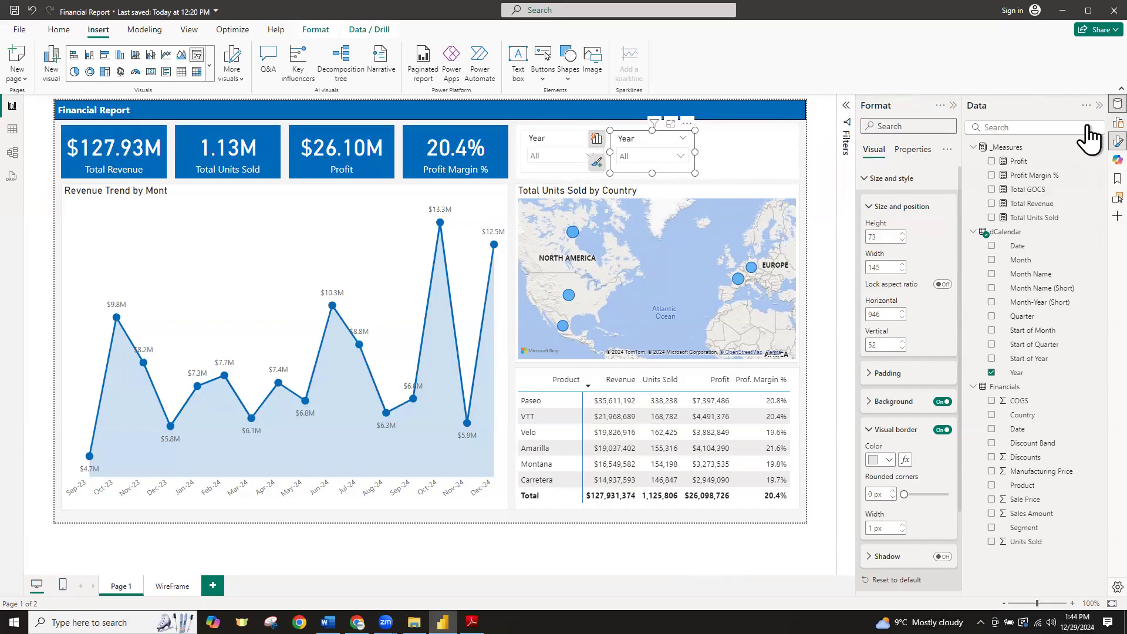
Replace the Year field in the copied slicer with Segment from Financials and expand its list of values
left_click(1118, 141)
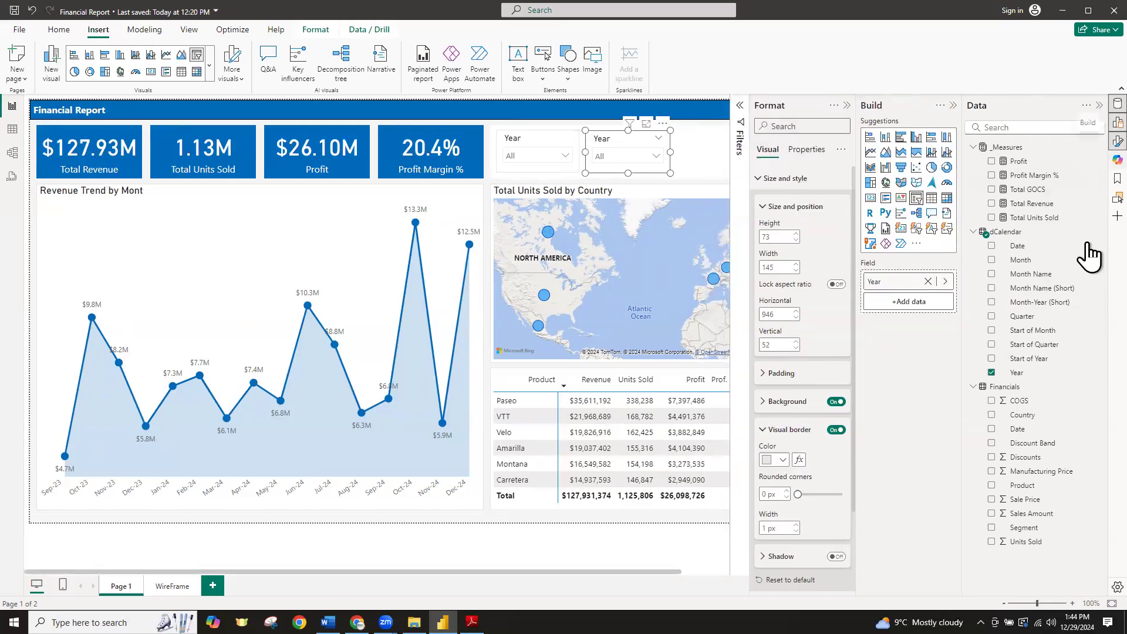
left_click(928, 282)
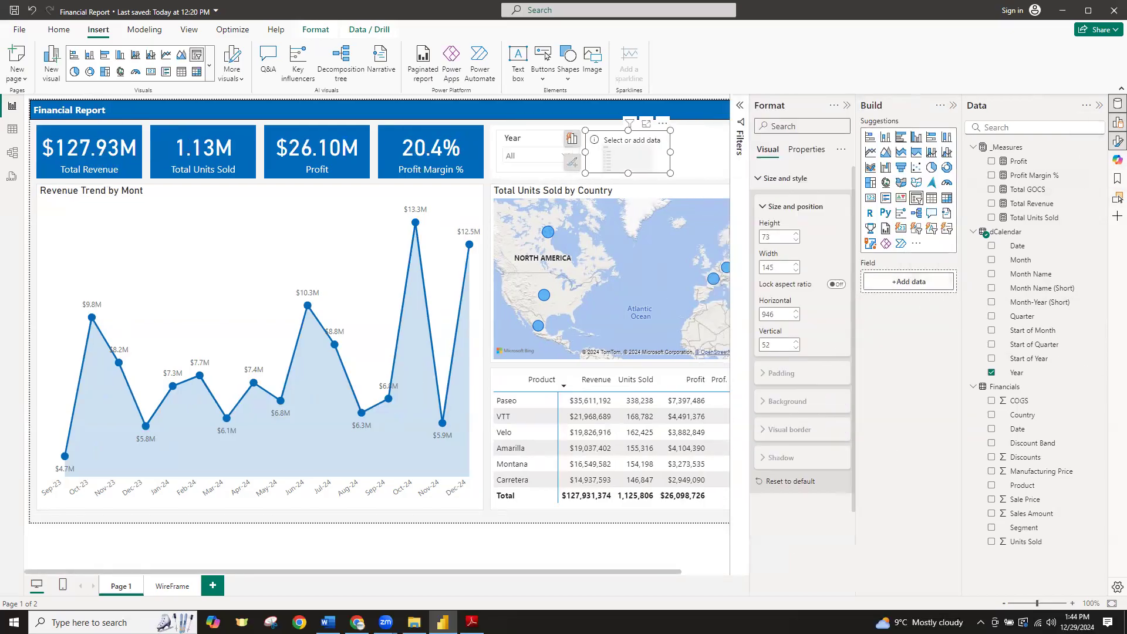
left_click_drag(1027, 528, 916, 283)
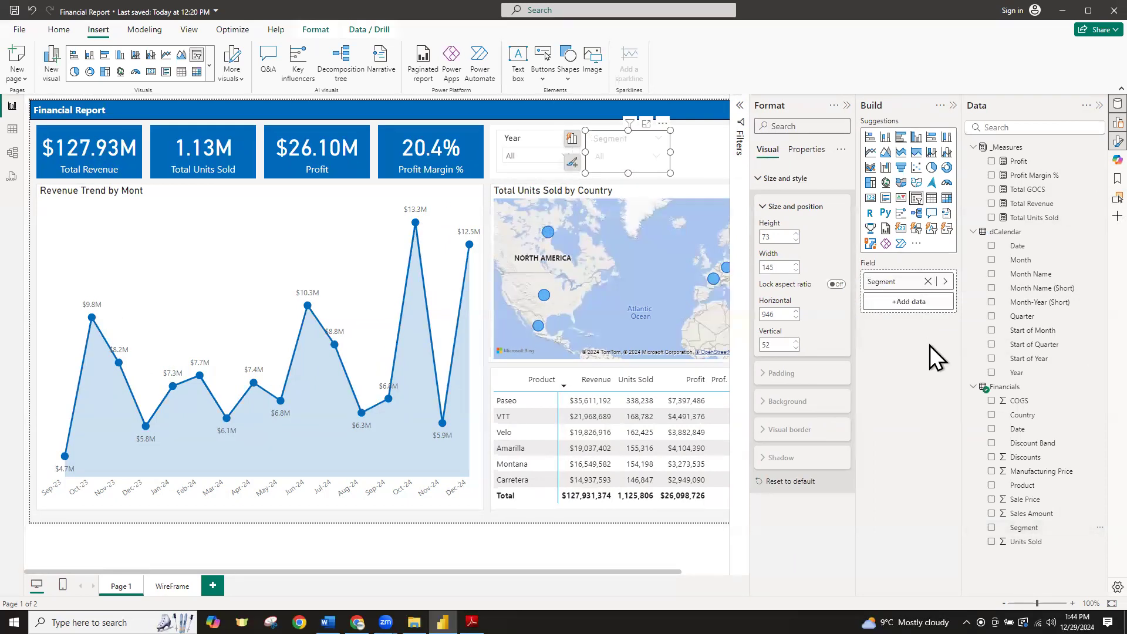
left_click(653, 156)
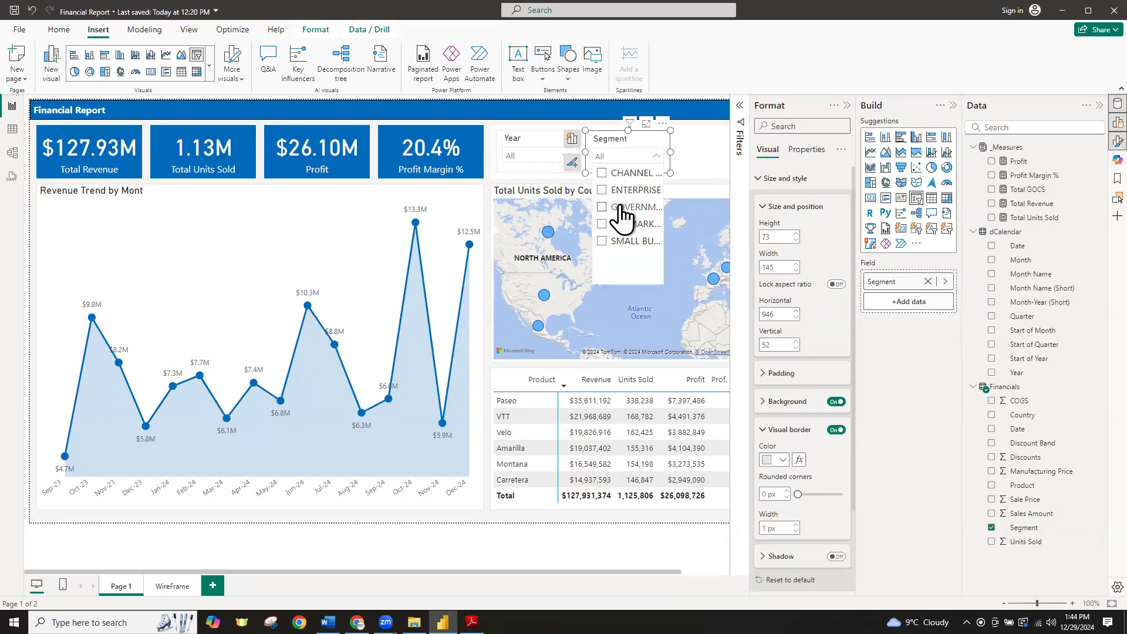
Set the Segment slicer's values font size to 8, check the segment names in its list, and deselect it
left_click(756, 179)
left_click(757, 276)
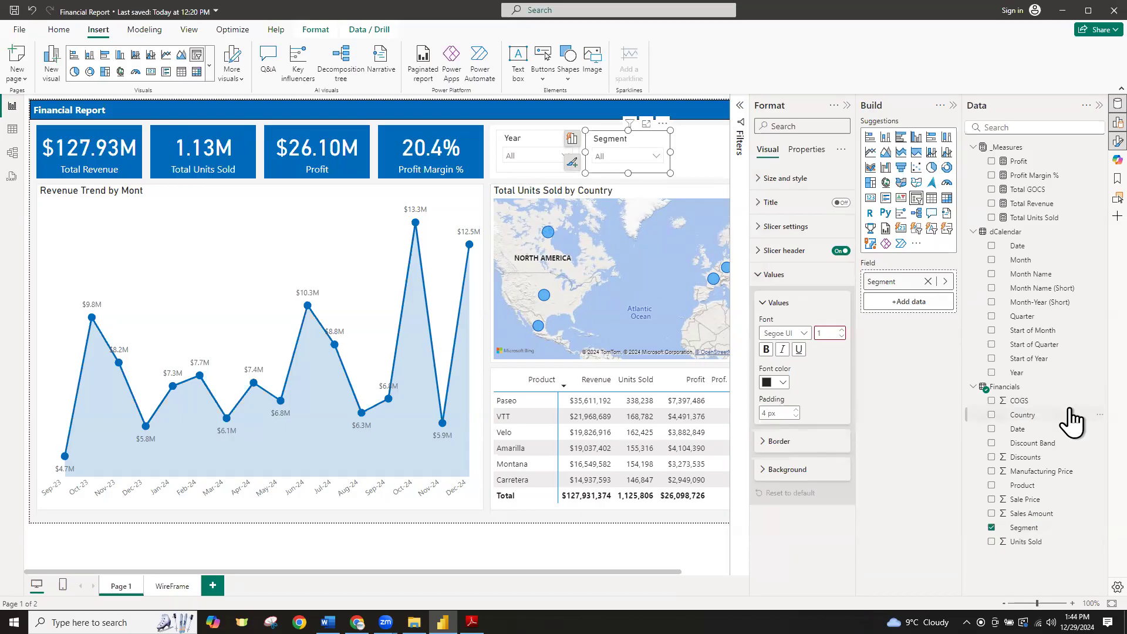
key("BackSpace")
type("8")
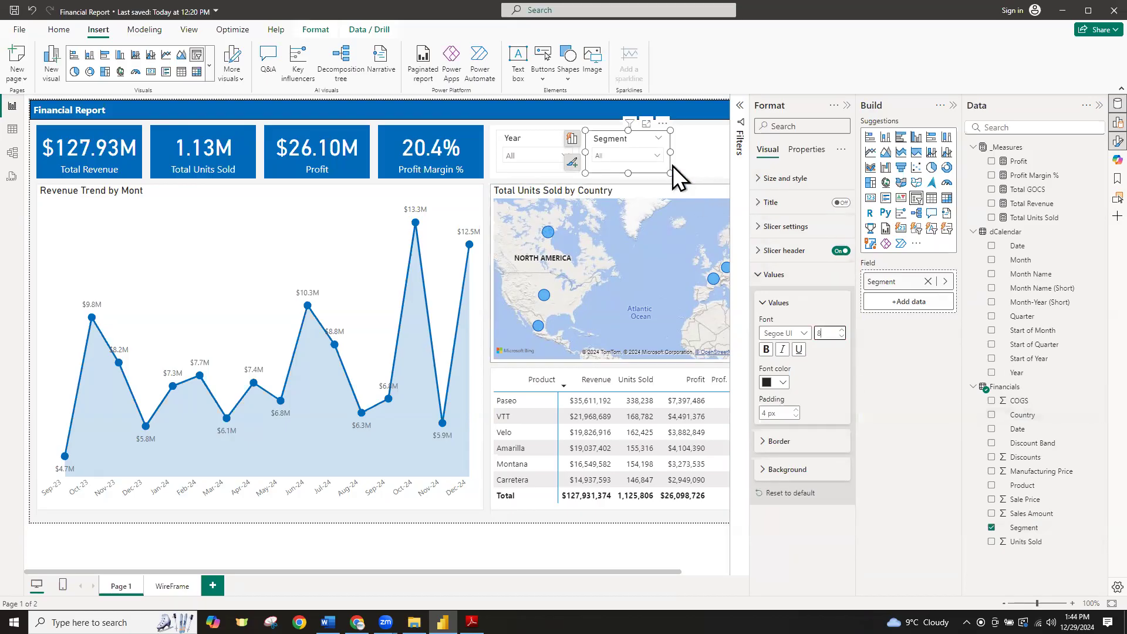
left_click(658, 159)
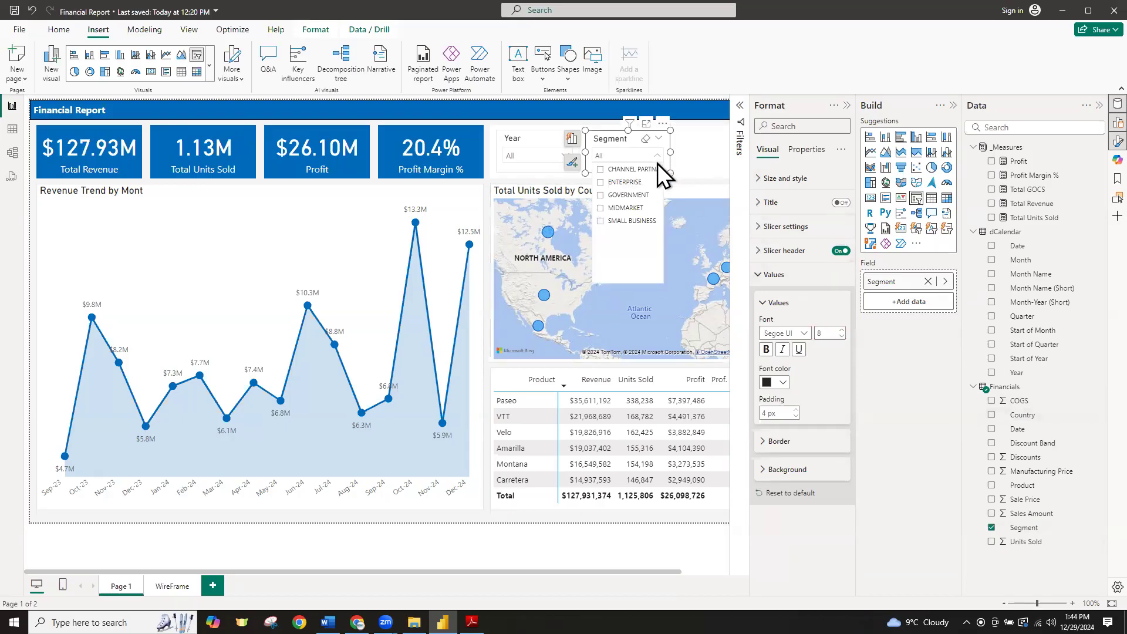
left_click(696, 168)
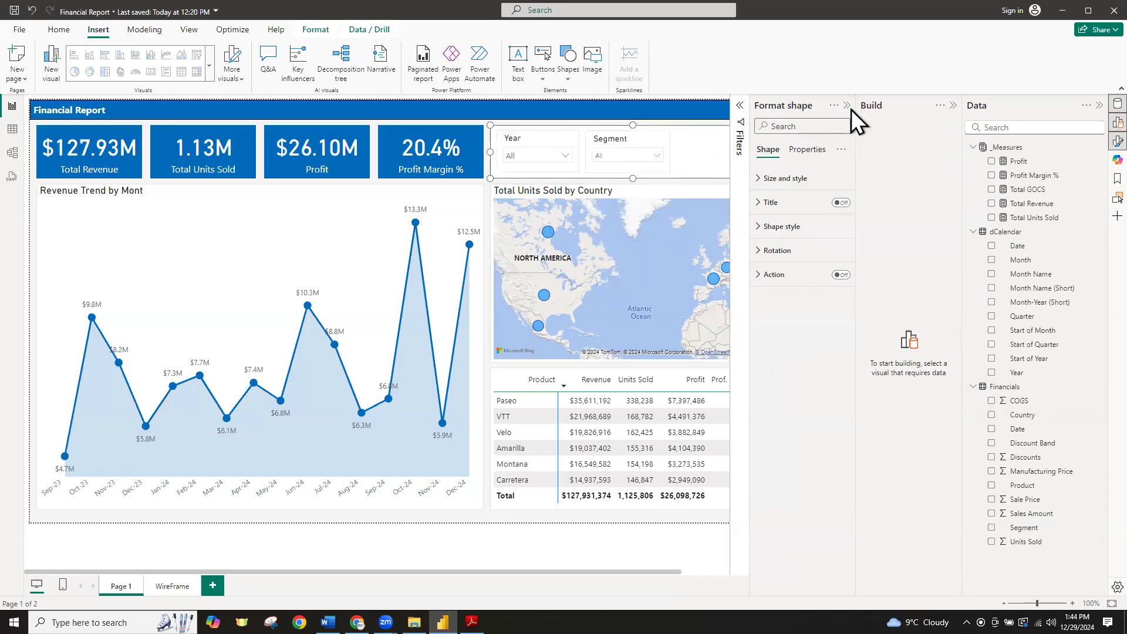
left_click(953, 105)
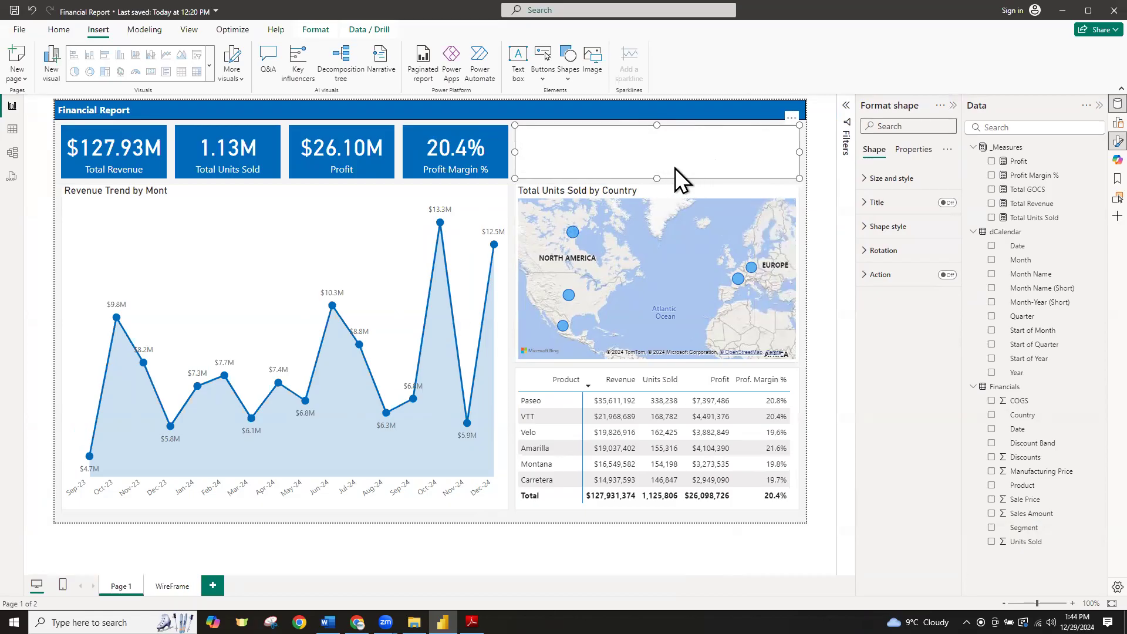
left_click(491, 516)
Try a duplicate of the Segment slicer in the rectangle's remaining space and delete the copy
left_click(622, 169)
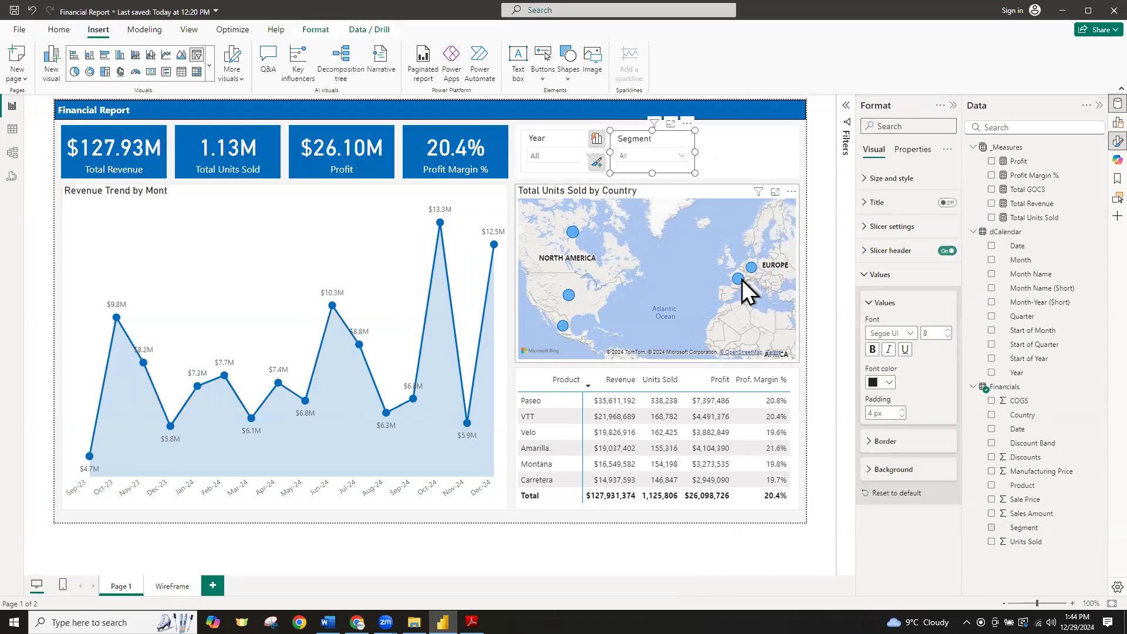
key("ctrl+c")
key("ctrl+v")
left_click_drag(649, 139, 755, 134)
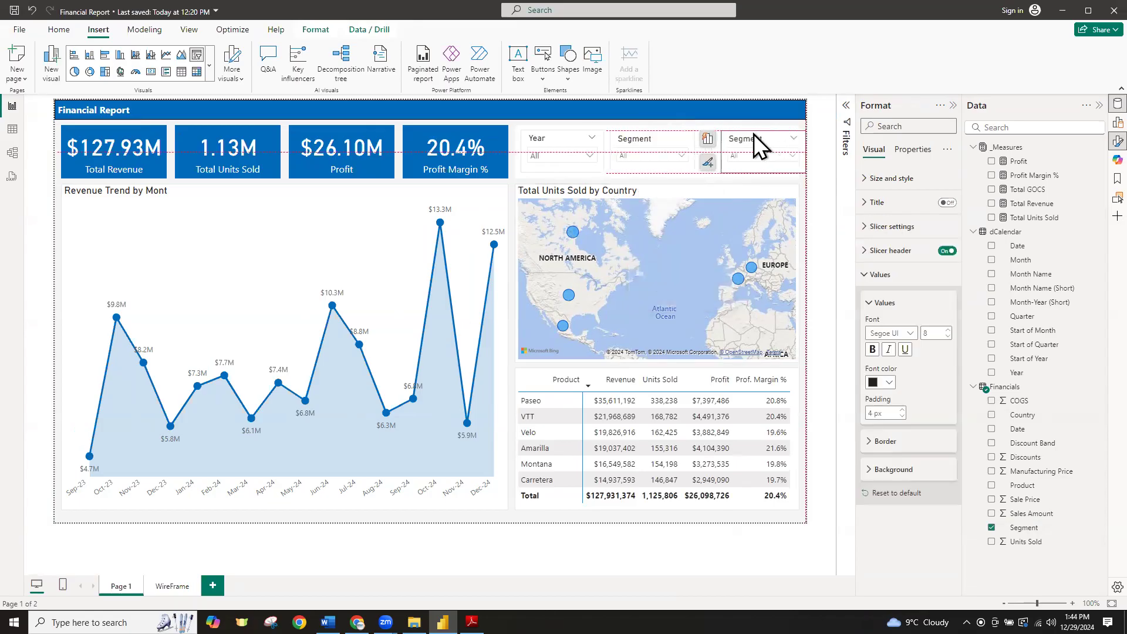
left_click(710, 542)
left_click_drag(741, 133, 736, 133)
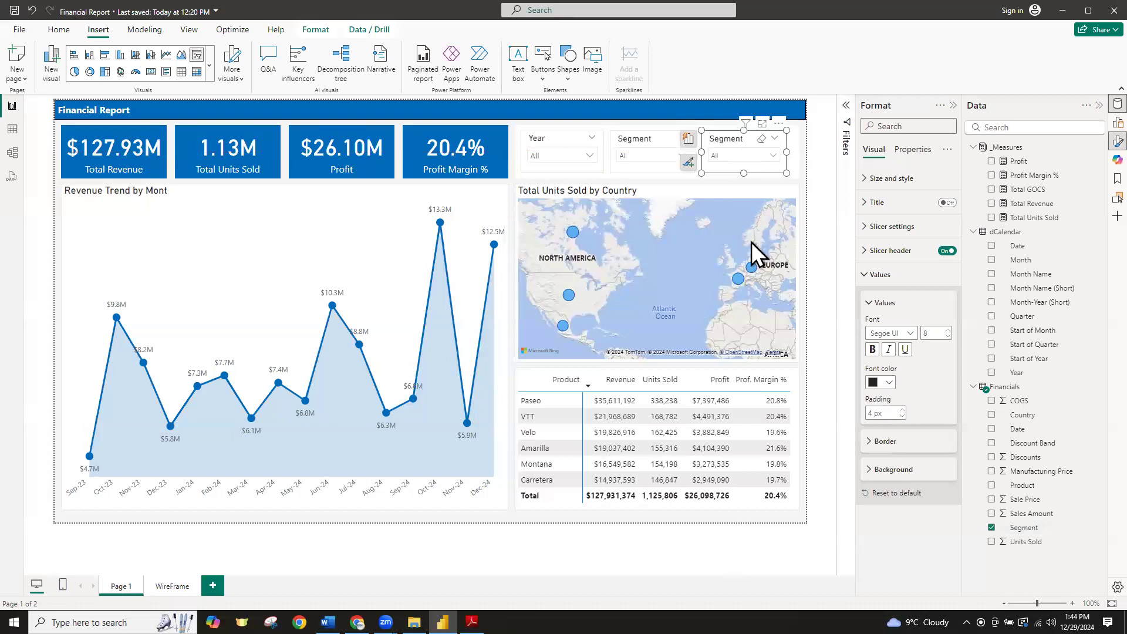
left_click(719, 560)
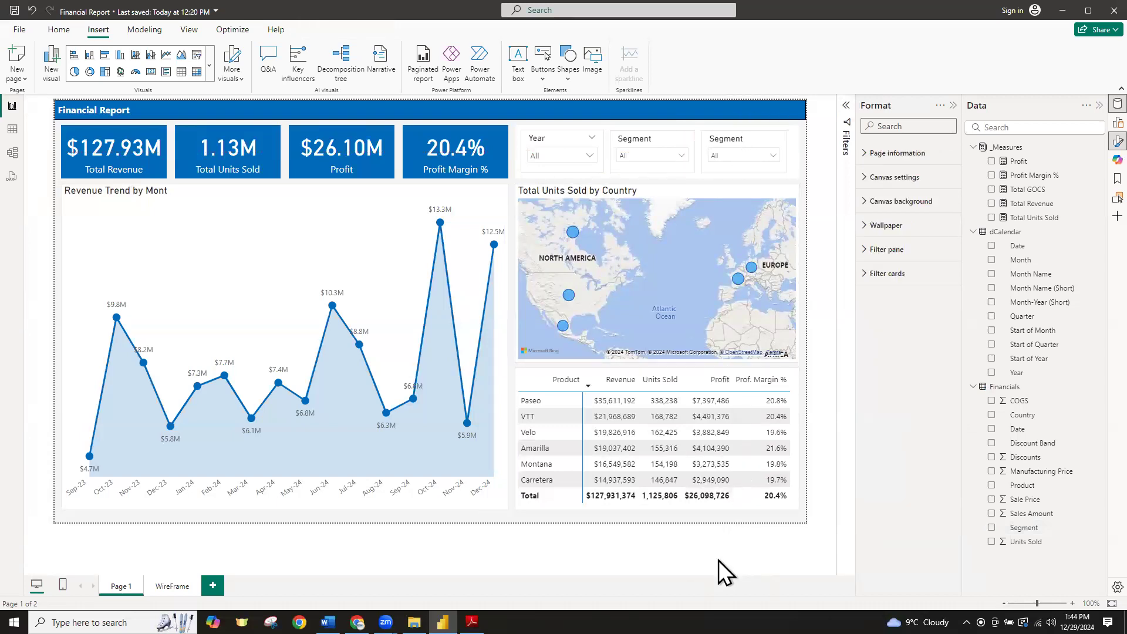
left_click(726, 143)
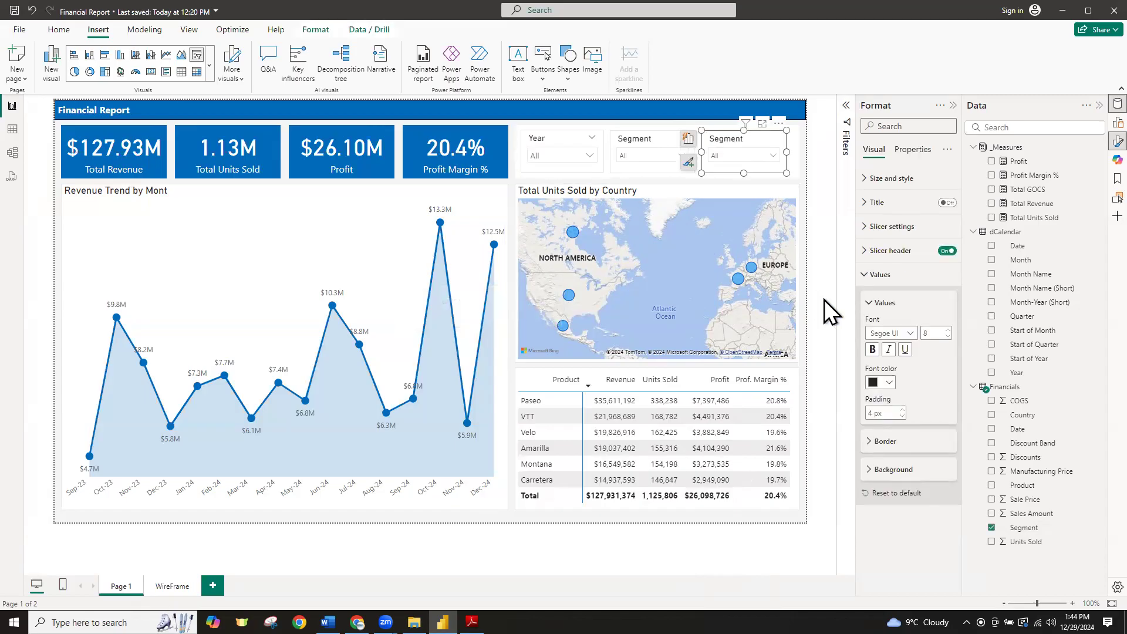
key("Delete")
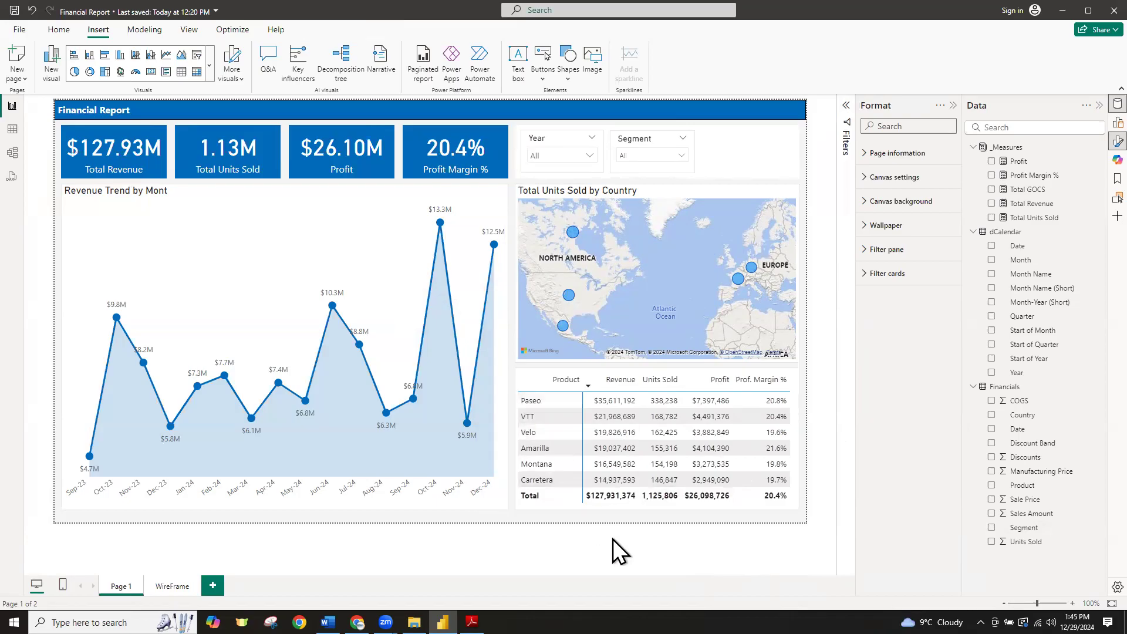
Cross-filter the report by the products Paseo, VTT and Velo in the matrix to examine how the cards and trend chart respond
left_click(535, 400)
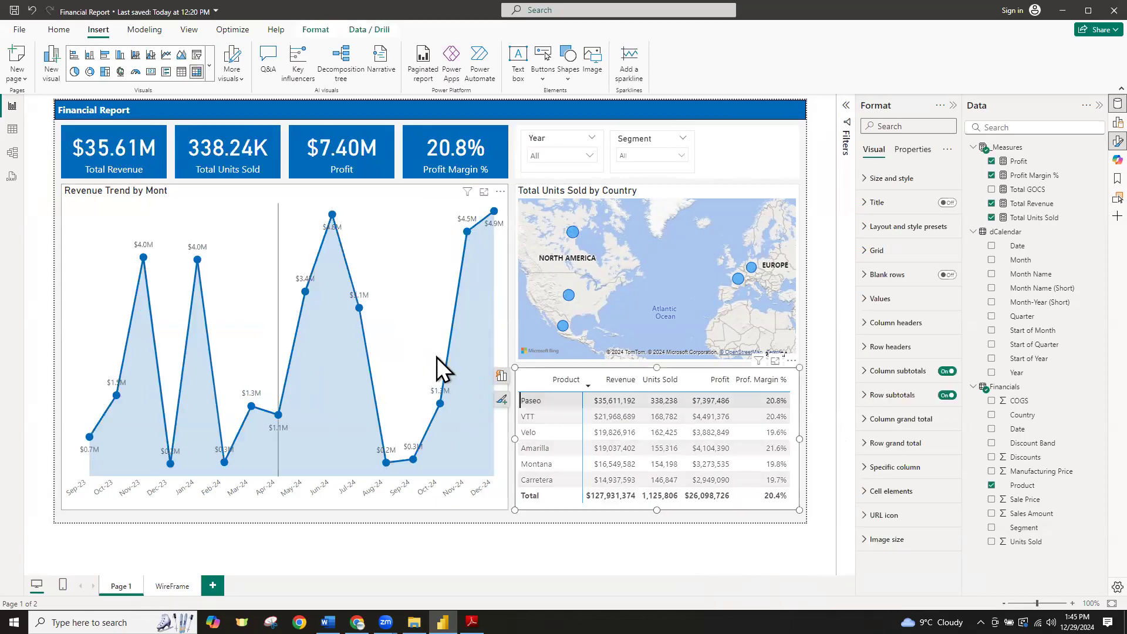
left_click(526, 415)
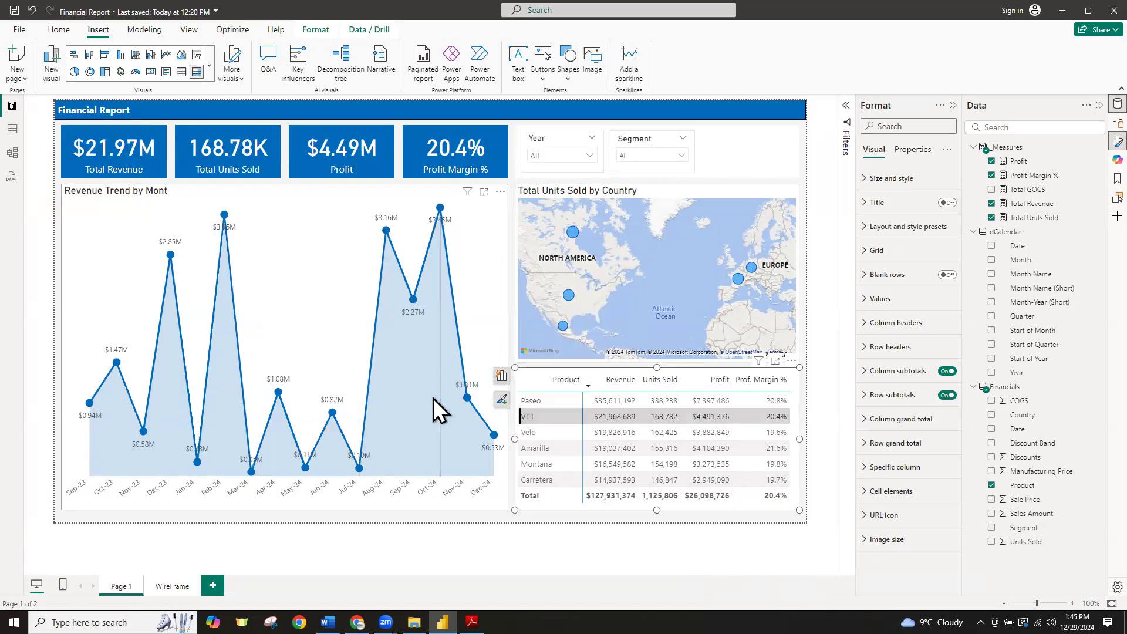
left_click(533, 434)
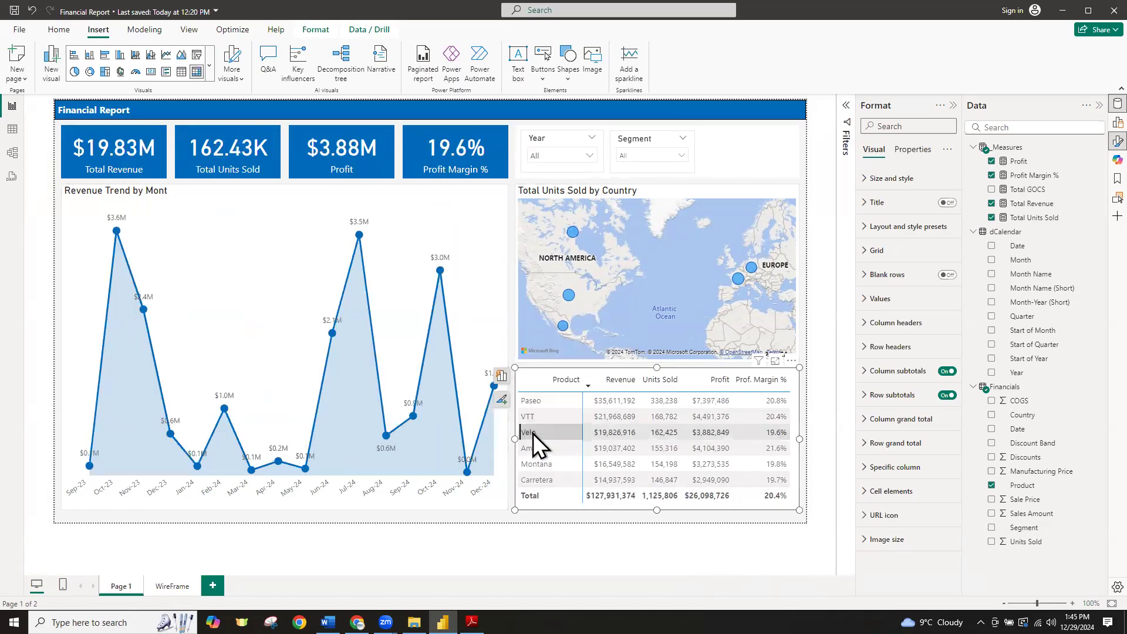
Cross-filter the report by Montana in the matrix, and by the United States, Mexico and Germany on the map, clearing each filter
left_click(539, 465)
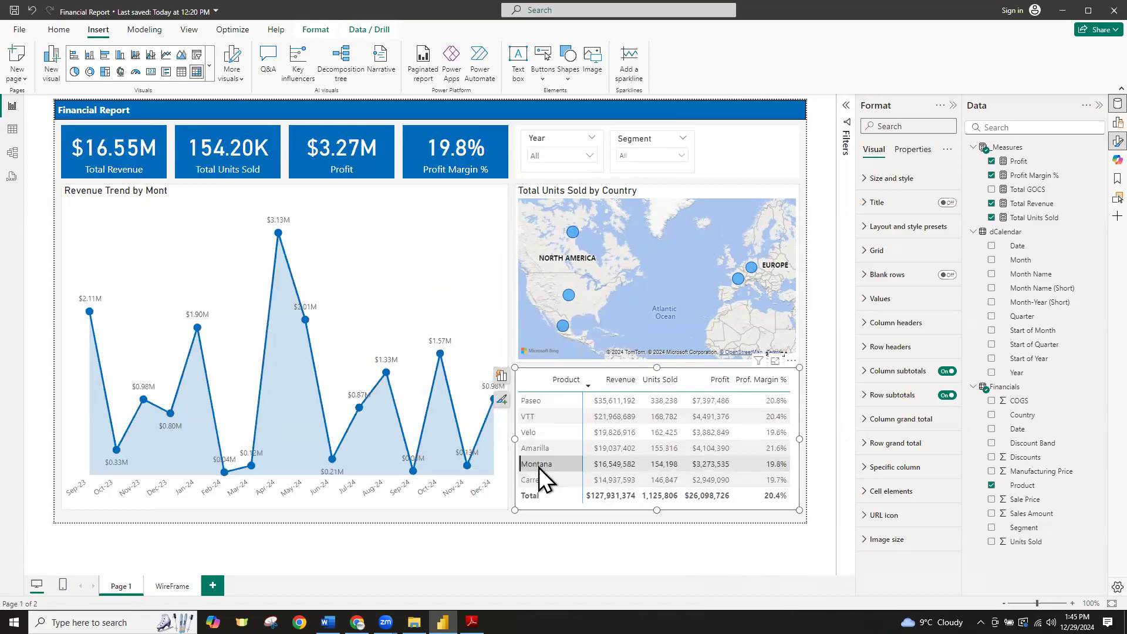
left_click(525, 504)
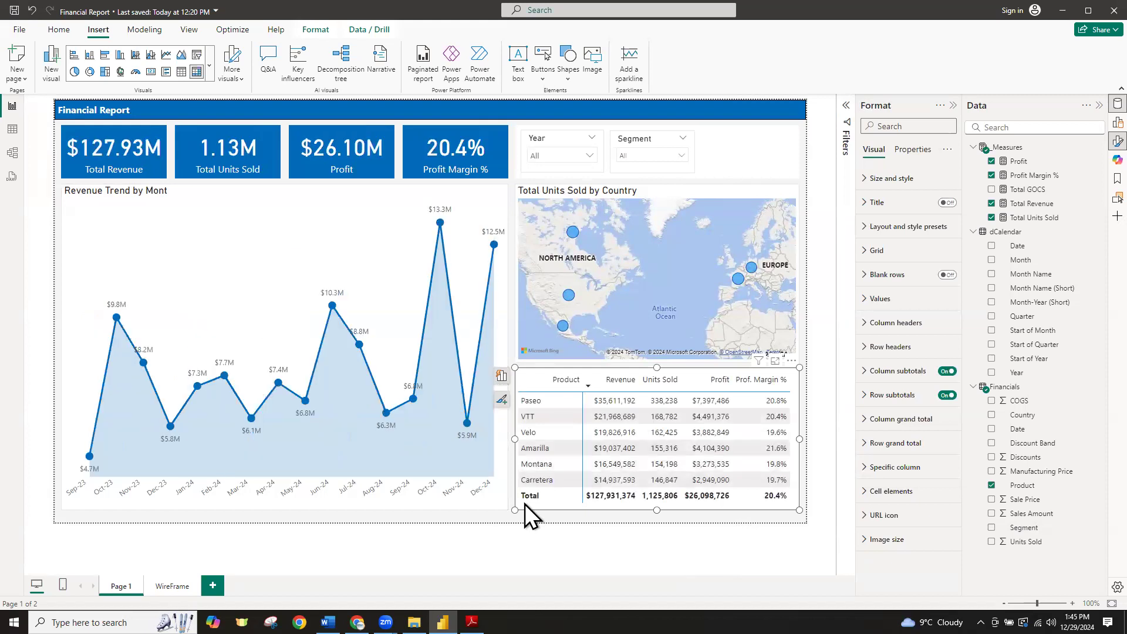
left_click(563, 301)
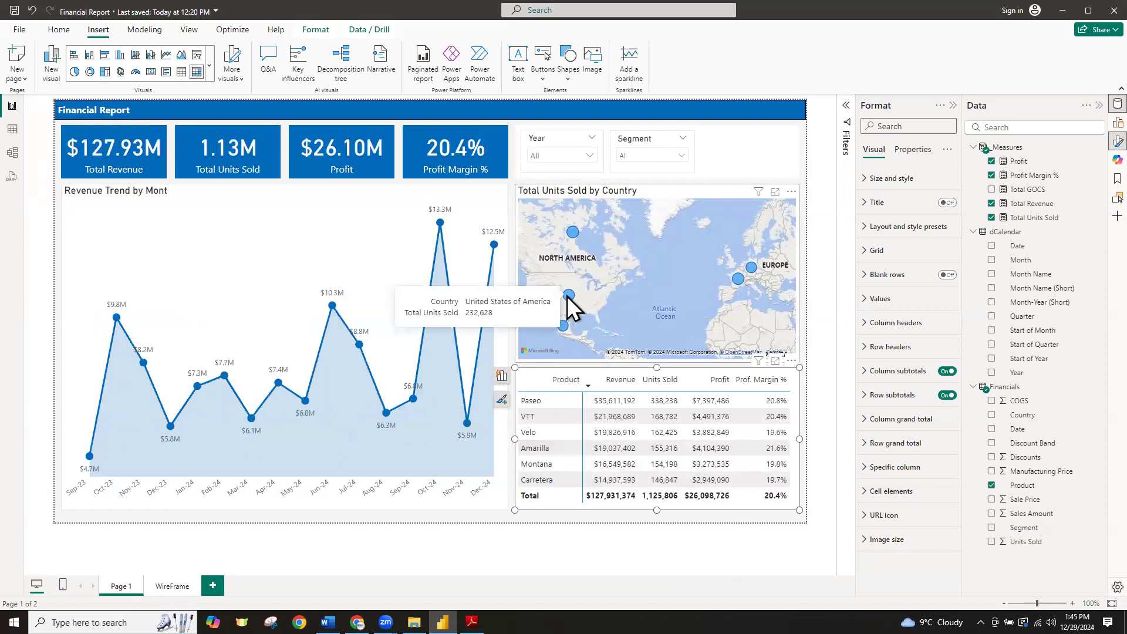
left_click(569, 296)
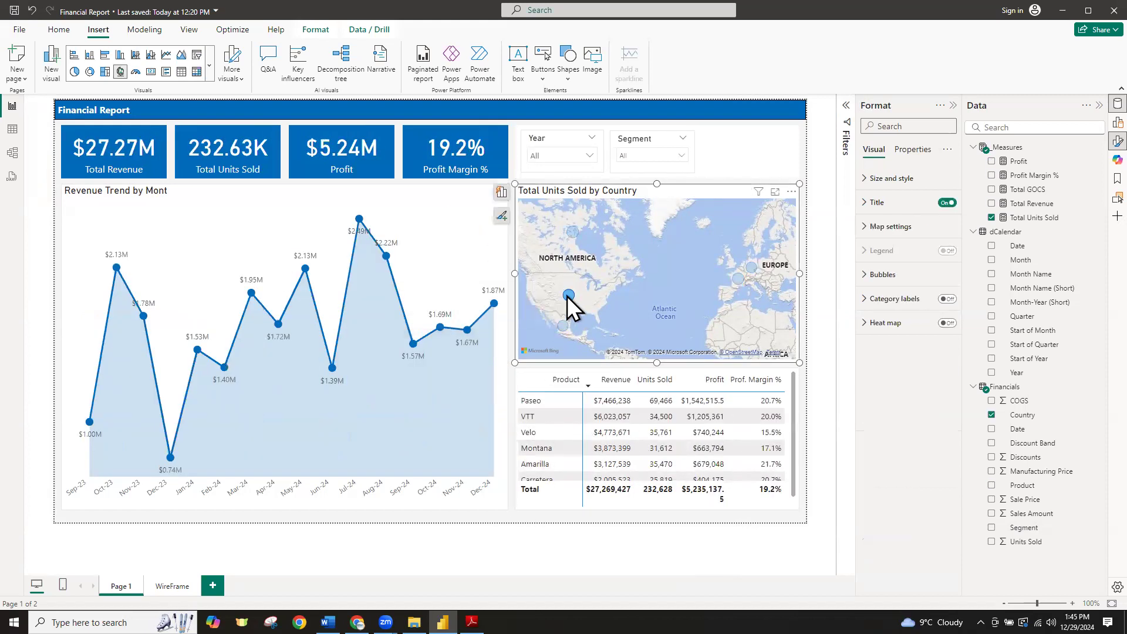
left_click(562, 327)
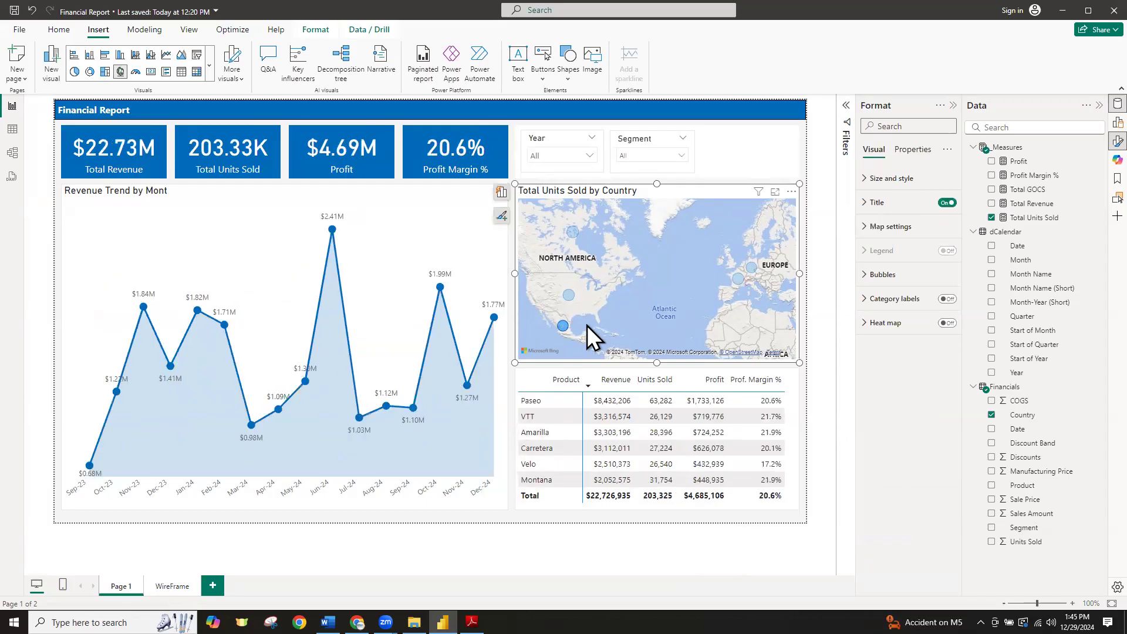
mouse_move(561, 326)
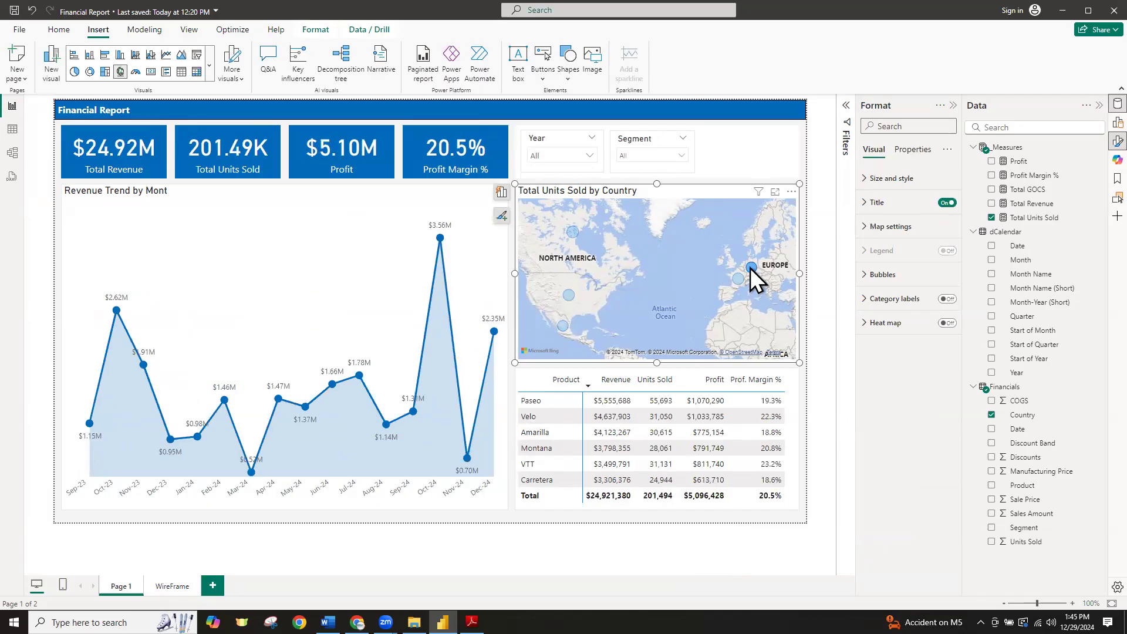
mouse_move(750, 268)
left_click(698, 176)
left_click(684, 189)
left_click(562, 347)
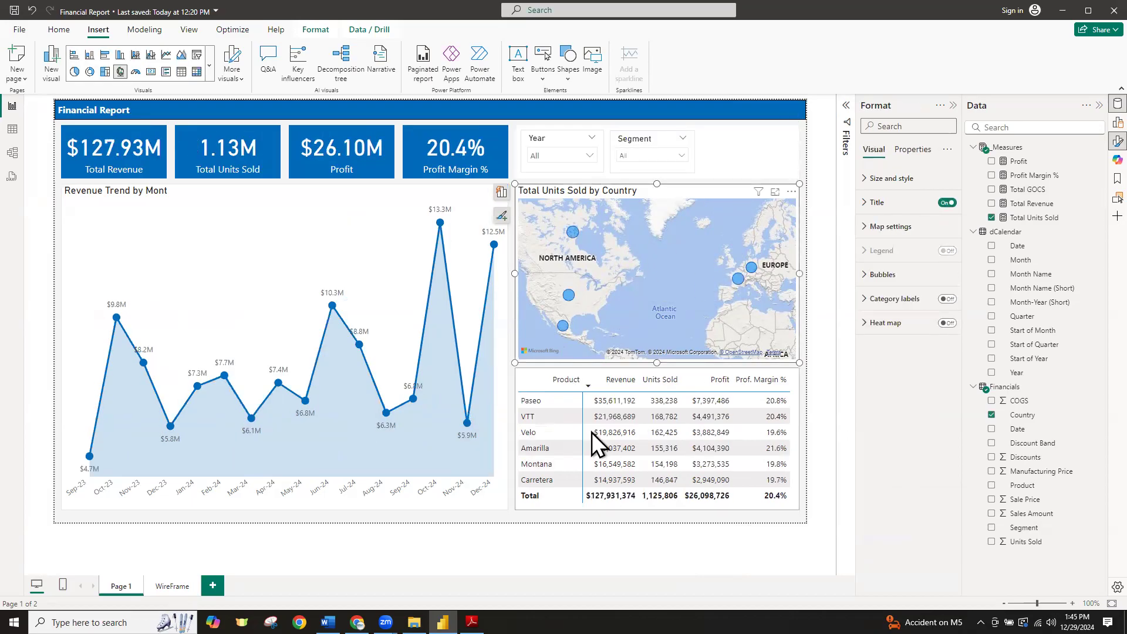
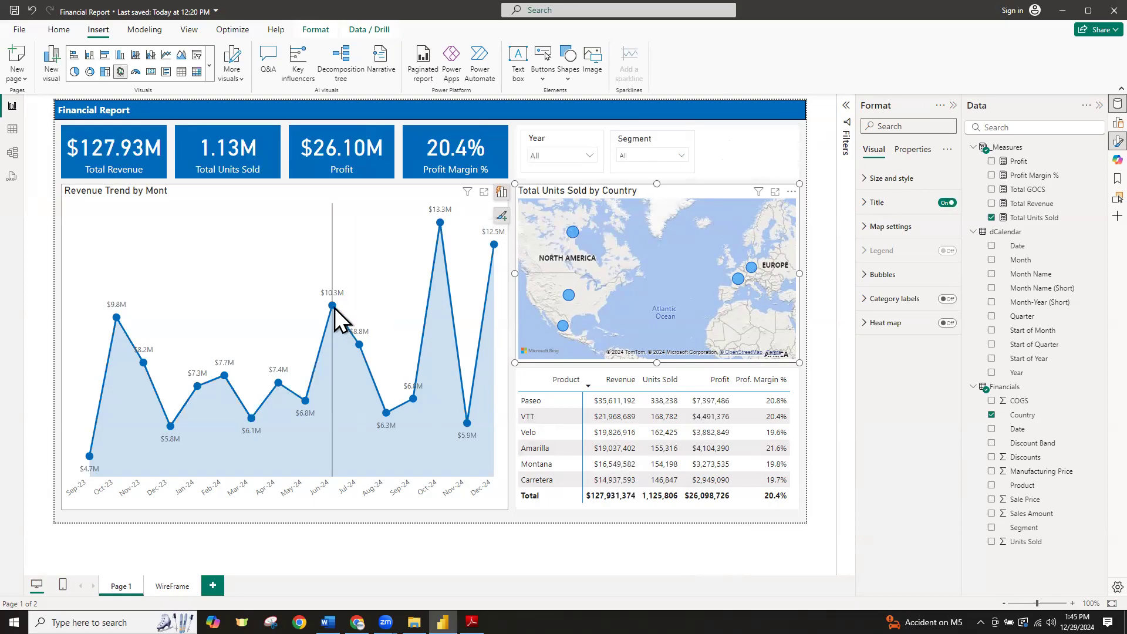
Cross-filter the report by Jun-24 and Oct-24 in the revenue trend chart to examine the cards and matrix, and clear the selection
mouse_move(333, 306)
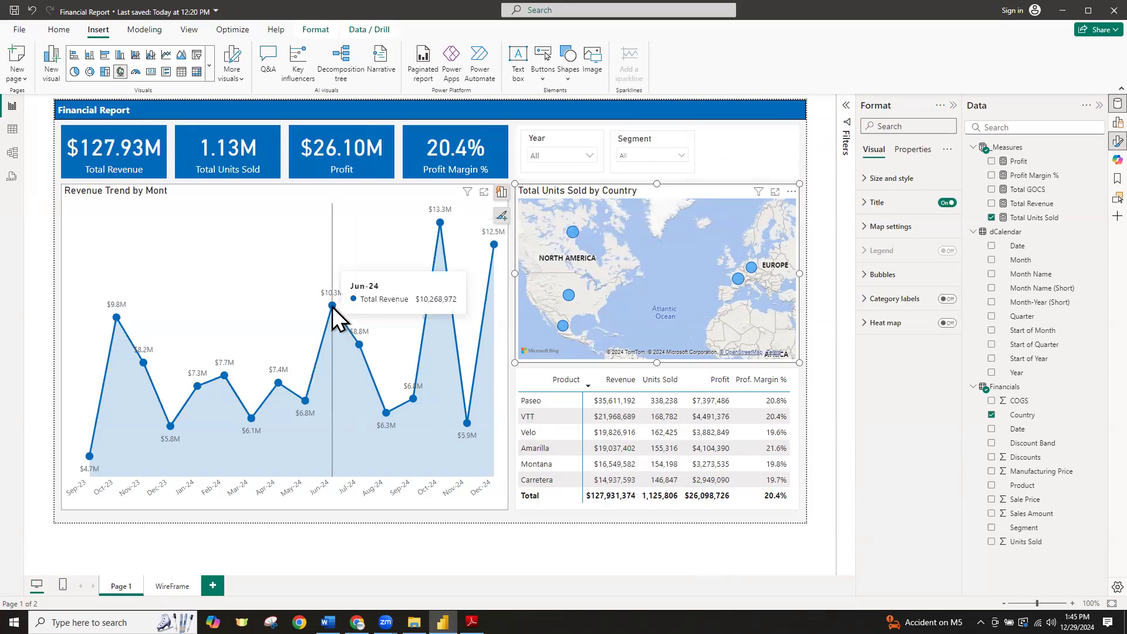
left_click(332, 305)
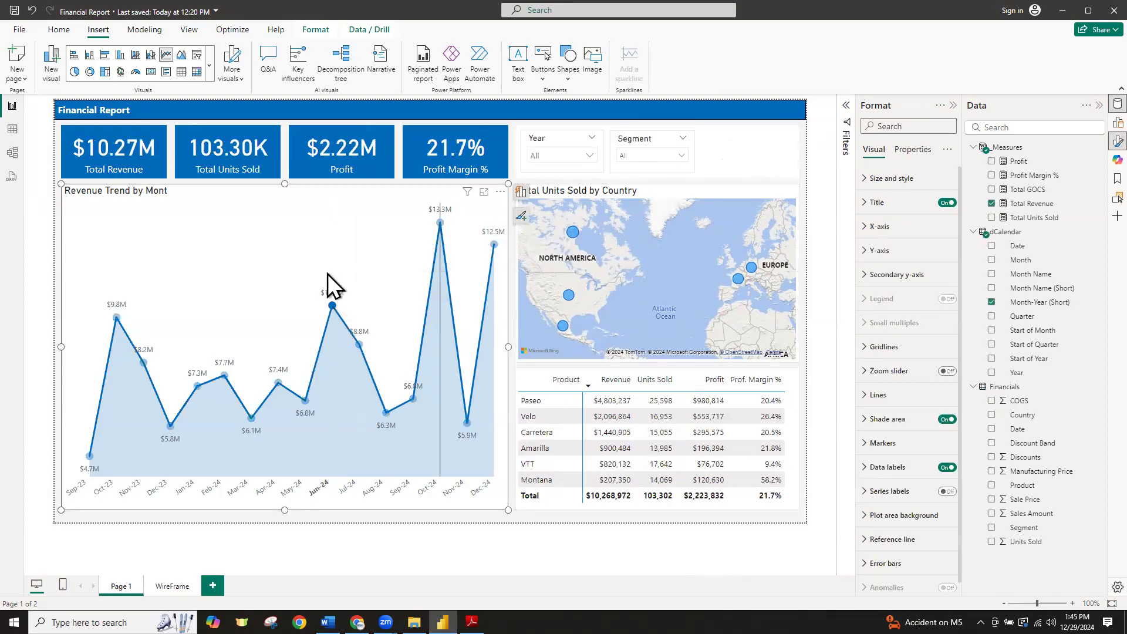
left_click(440, 223)
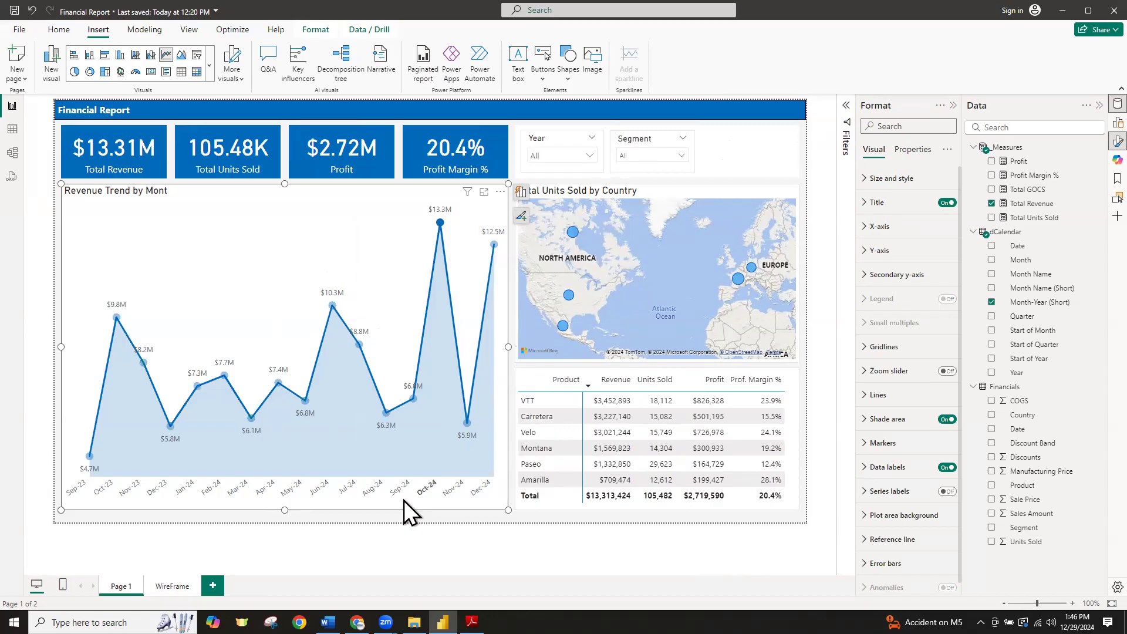
left_click(388, 500)
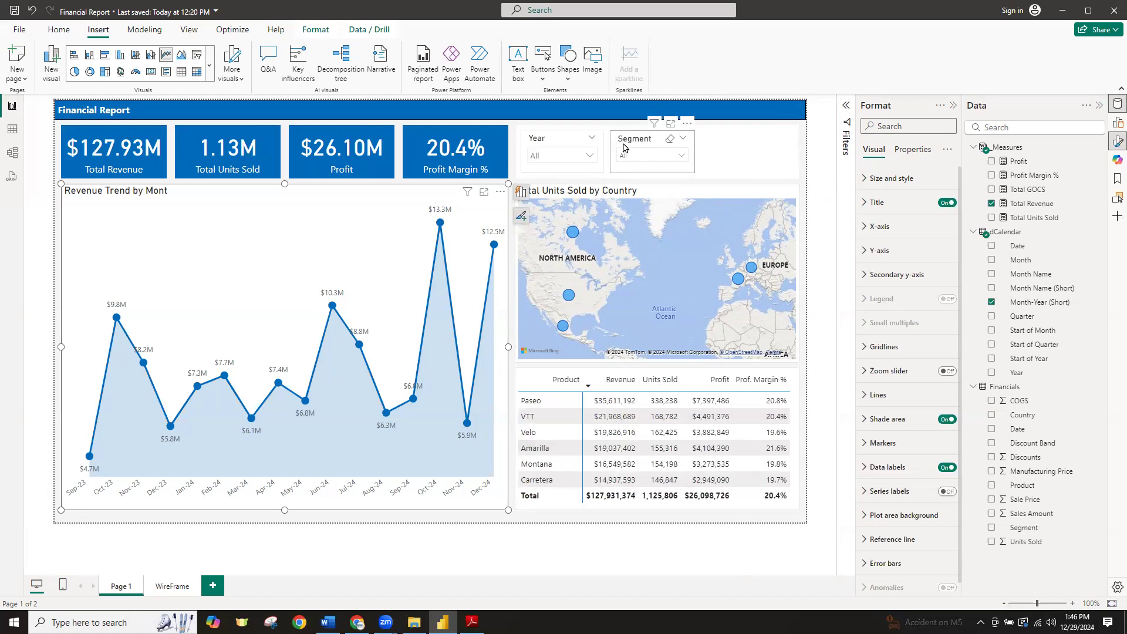
Move the Segment slicer slightly away from the Year slicer and set the Year slicer's width to 150
left_click(649, 139)
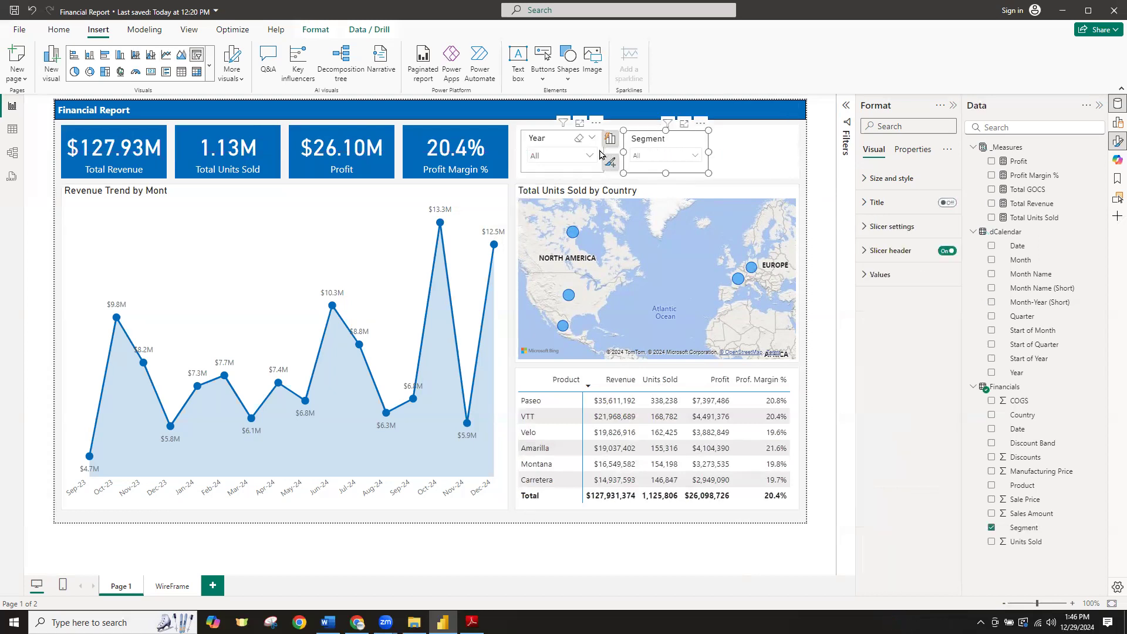
left_click(605, 152)
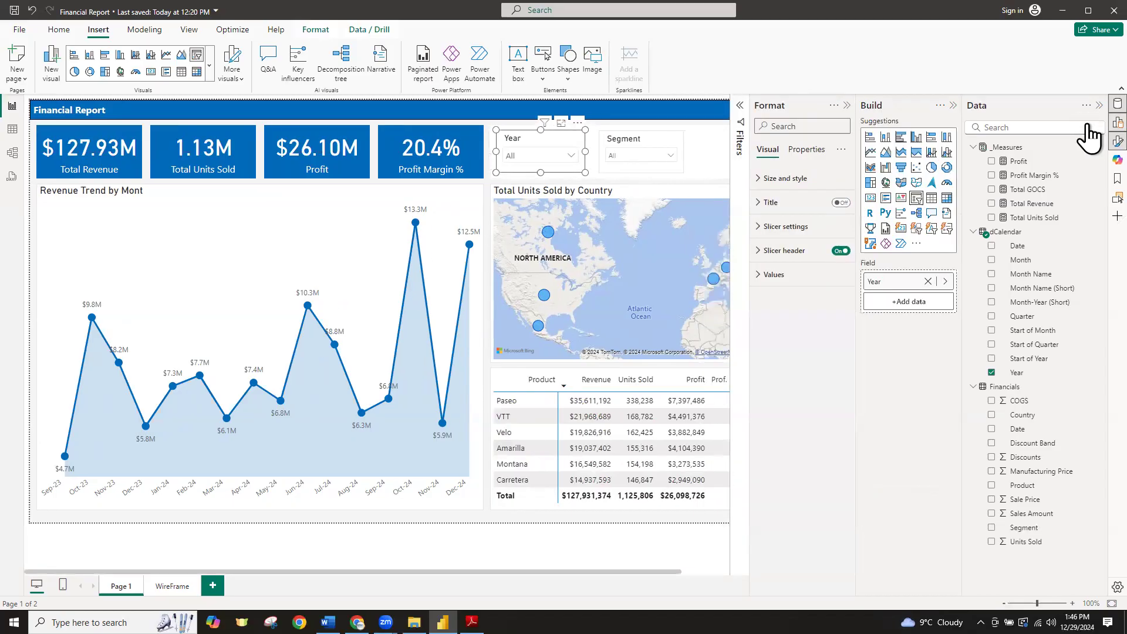
left_click(762, 179)
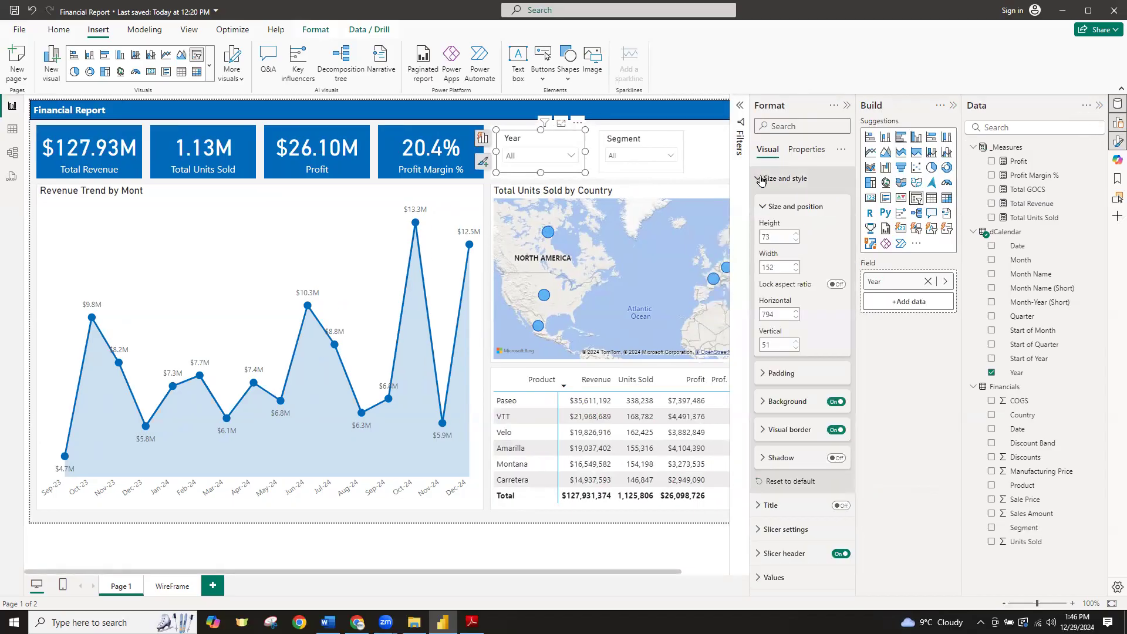
left_click(781, 268)
key("BackSpace")
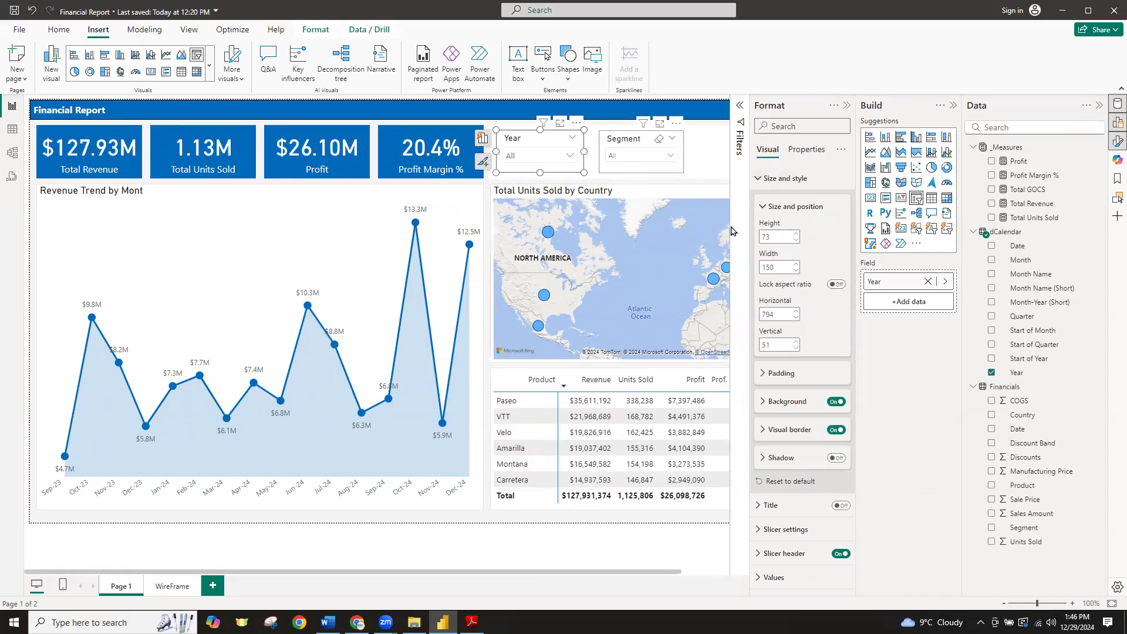
Set the Segment slicer's width to 150 and collapse the Data pane
left_click(640, 169)
double_click(774, 267)
type("150")
key("Return")
left_click(1099, 105)
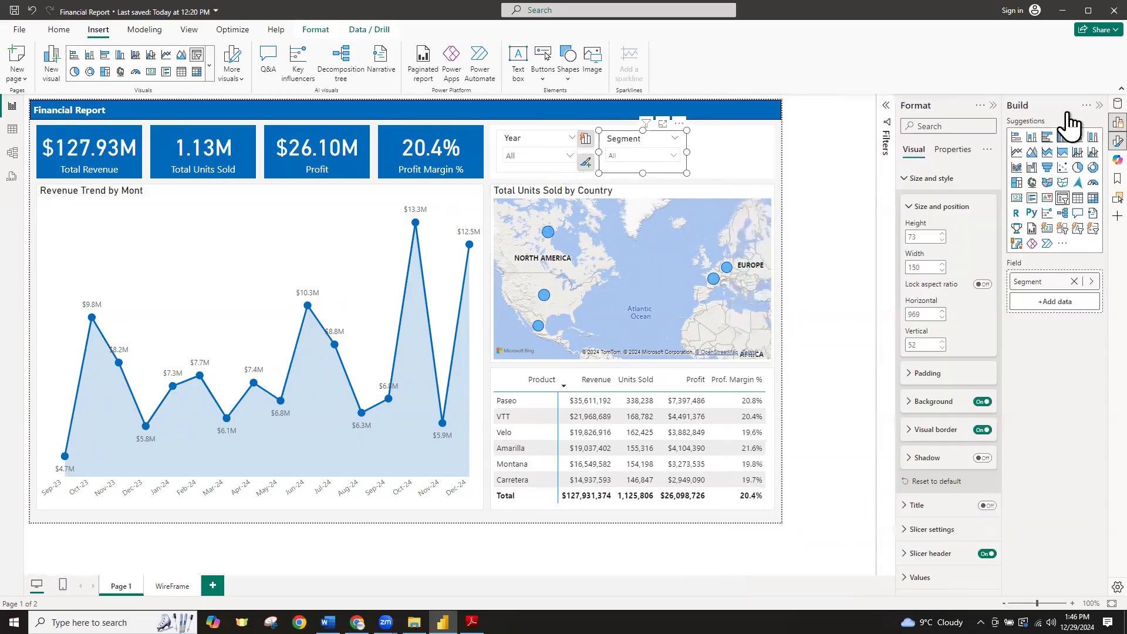
Widen the Segment slicer to 160, checking that the segment names fit in its list of values
left_click(718, 156)
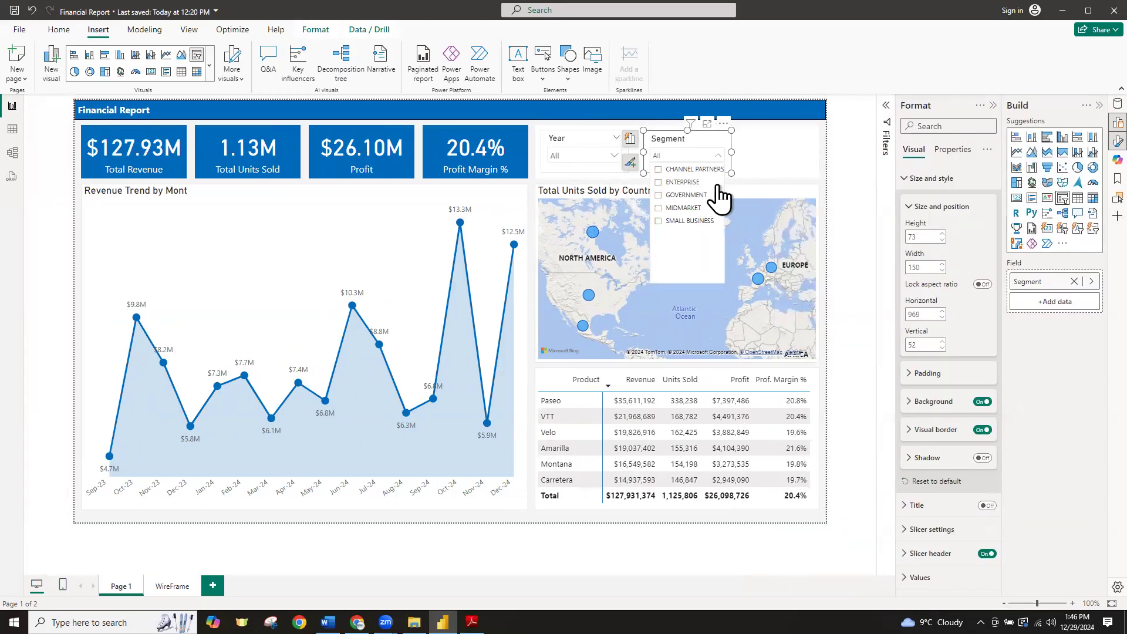
left_click_drag(733, 162, 740, 162)
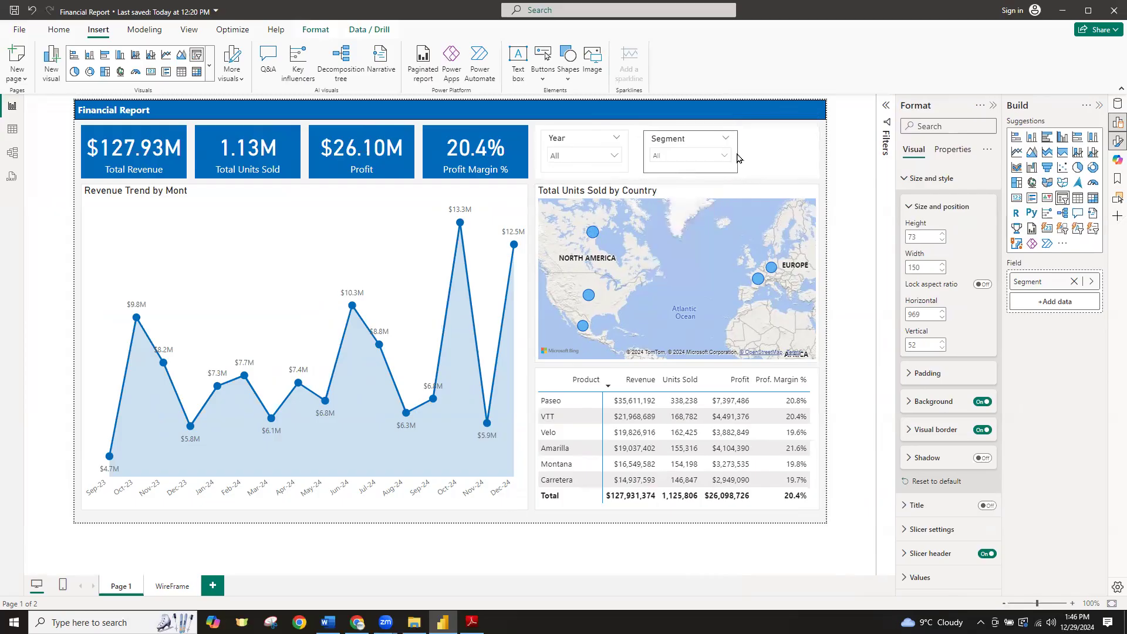
left_click(725, 156)
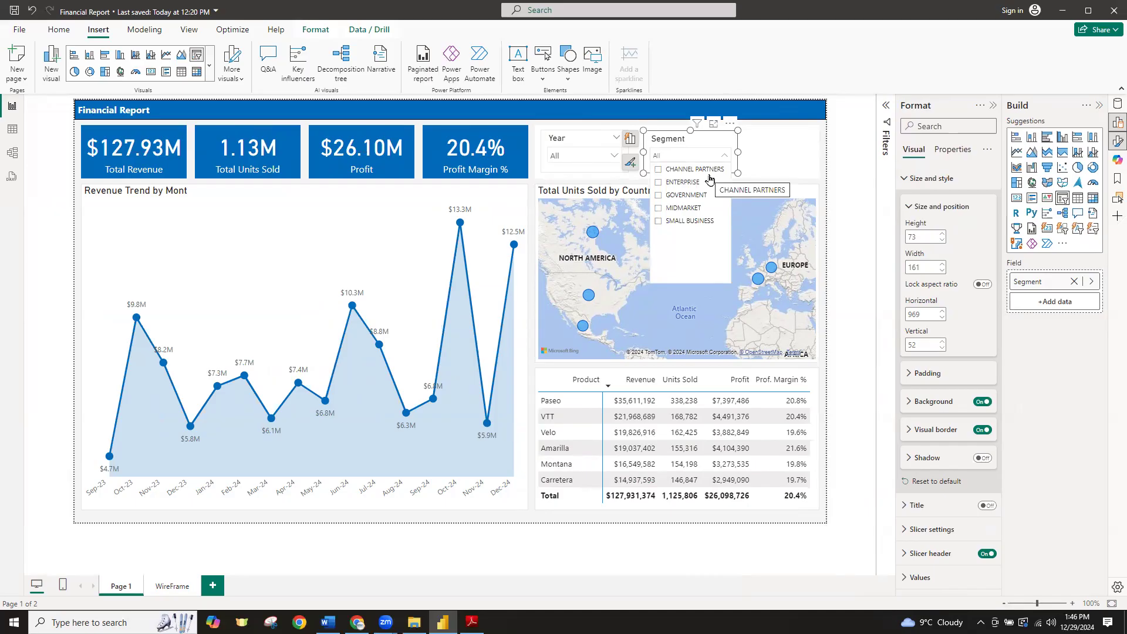
left_click(671, 138)
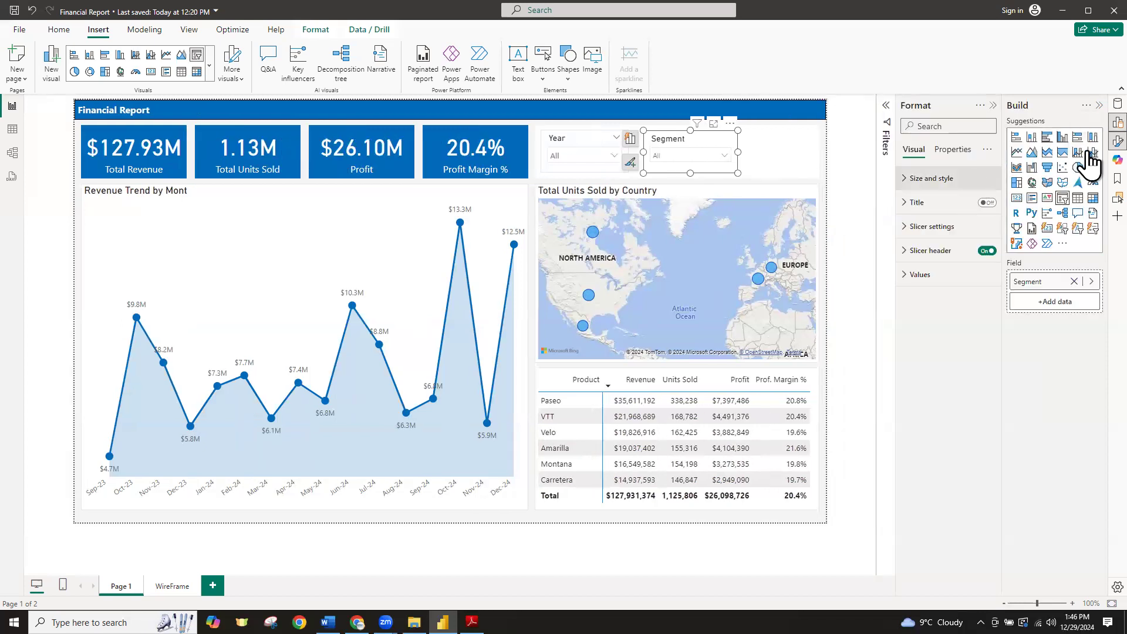
left_click(906, 187)
left_click(927, 269)
type("160")
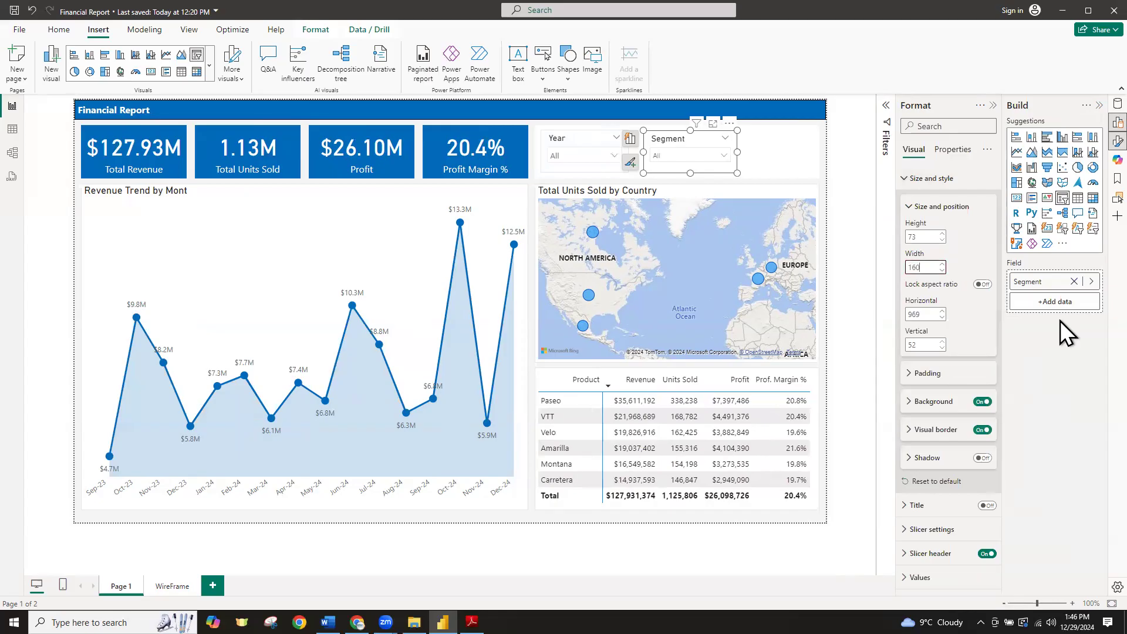
Set the Year slicer's width to 160 and shift the Segment slicer slightly closer to it
left_click(573, 169)
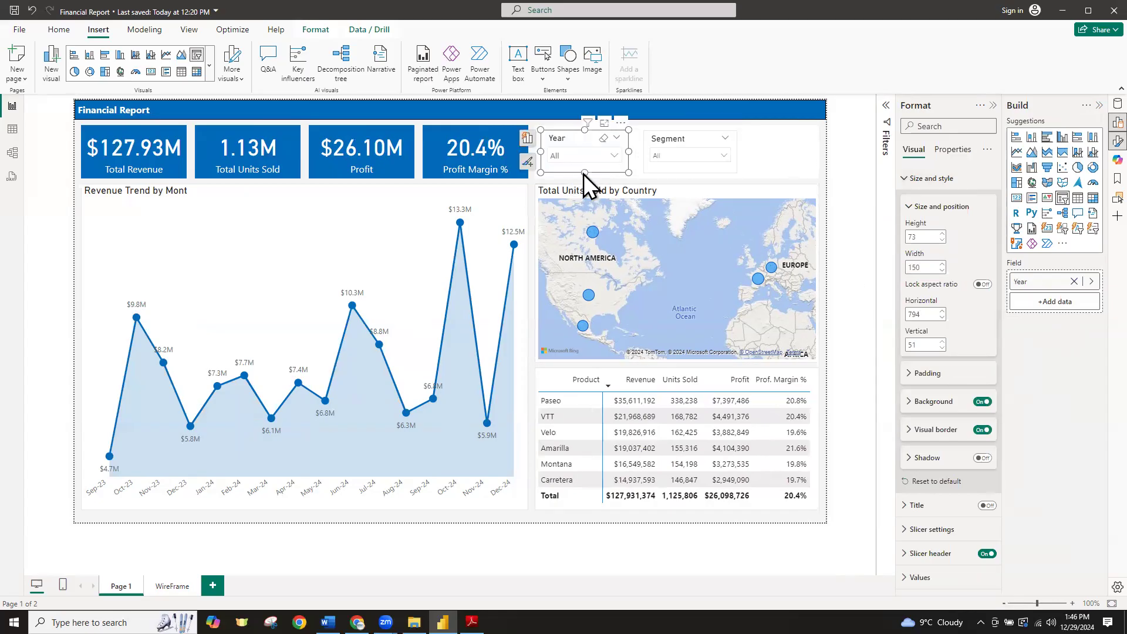
left_click(925, 266)
type("160")
key("Return")
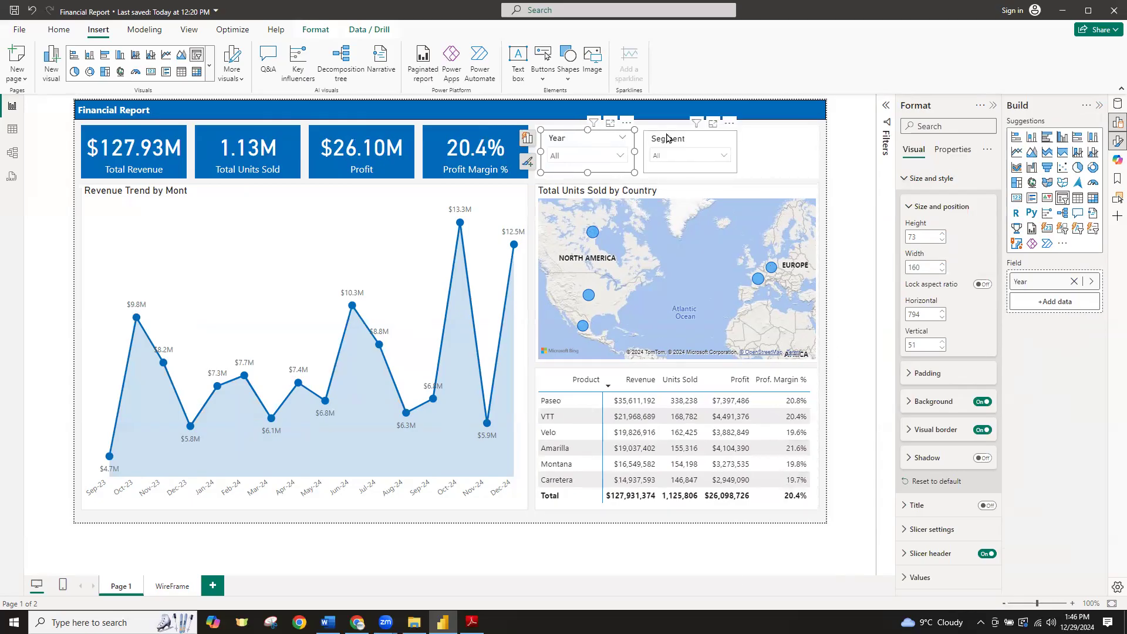
left_click_drag(661, 138, 656, 139)
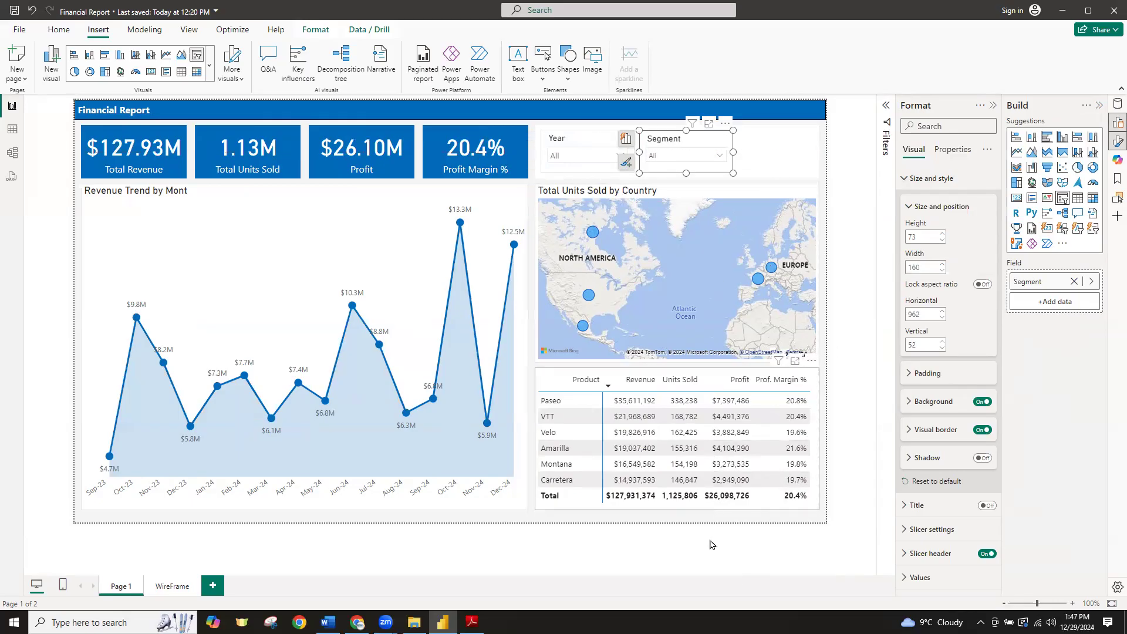
left_click(759, 160)
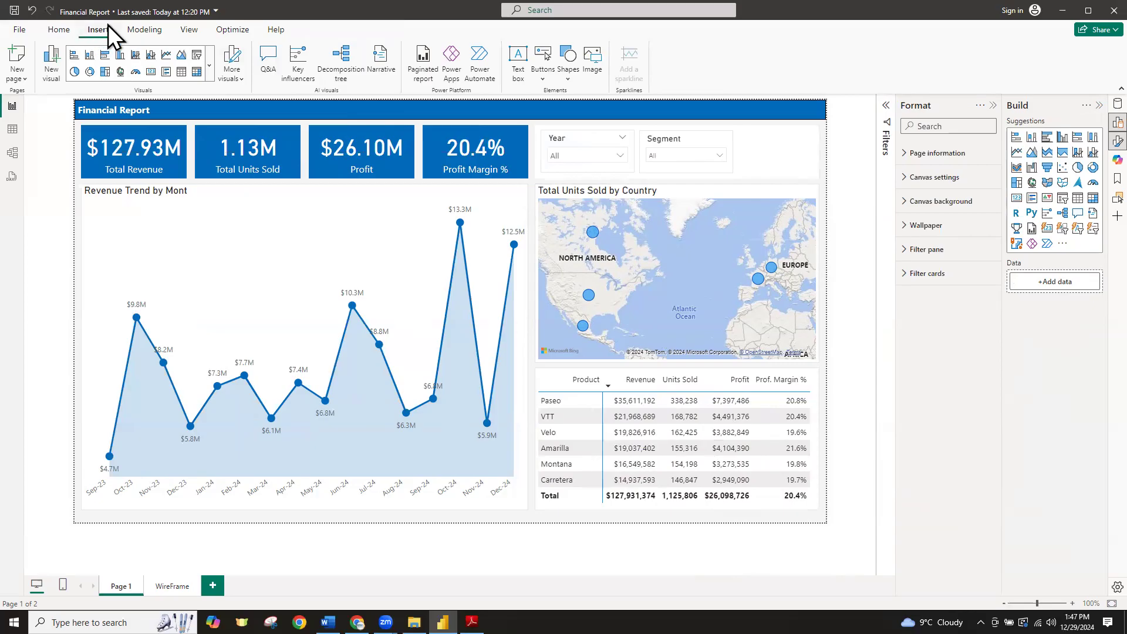
Insert the image DSA LOGO CIRCLE OFFICIAL from the Assets folder in Desktop's Financial Dataset (MS Learn) folder
left_click(590, 66)
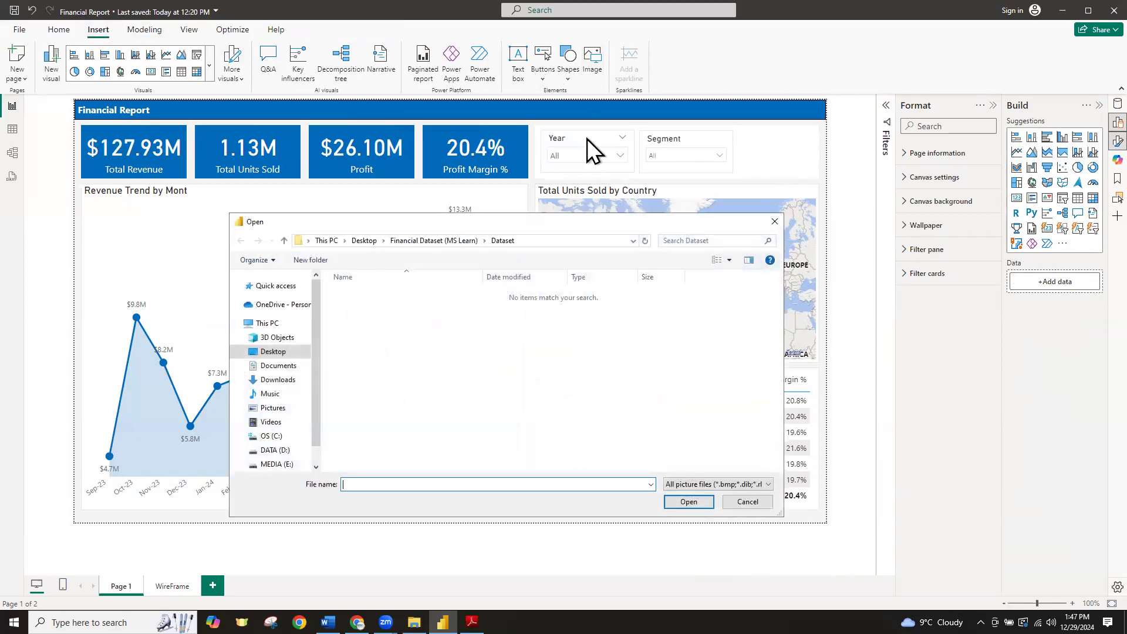
left_click(274, 352)
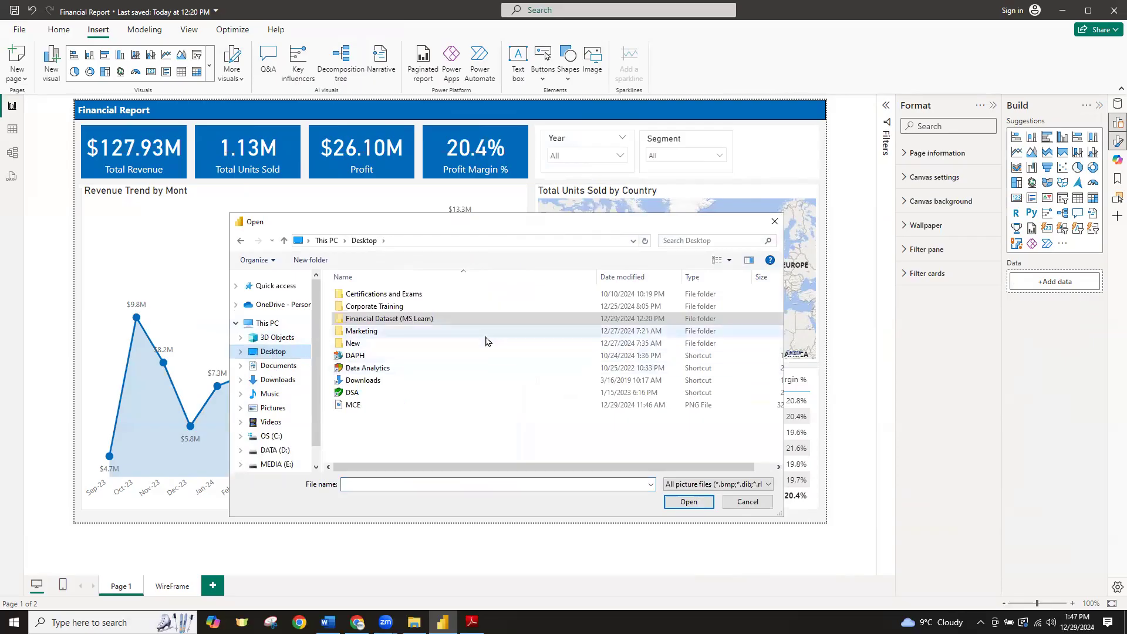
left_click(411, 322)
double_click(410, 324)
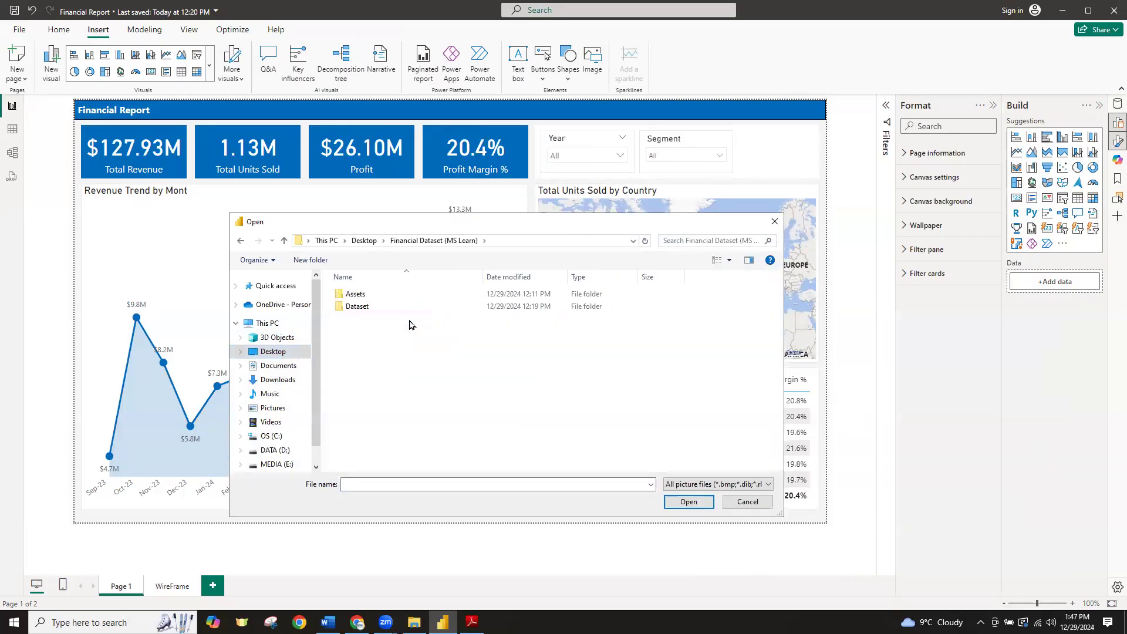
double_click(354, 296)
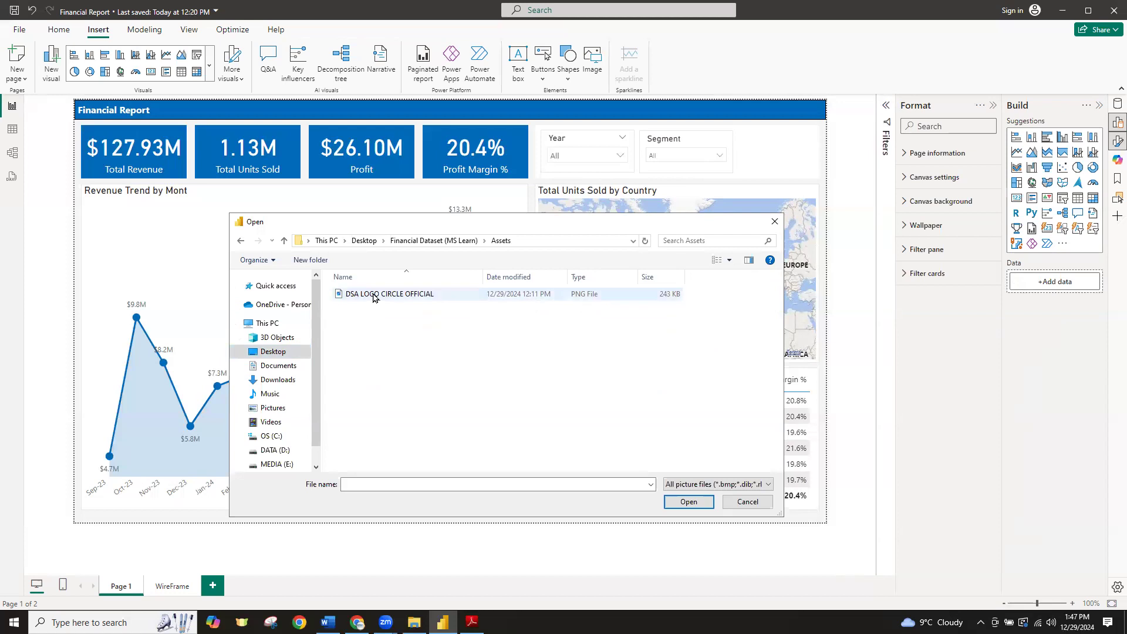
left_click(375, 297)
left_click(689, 503)
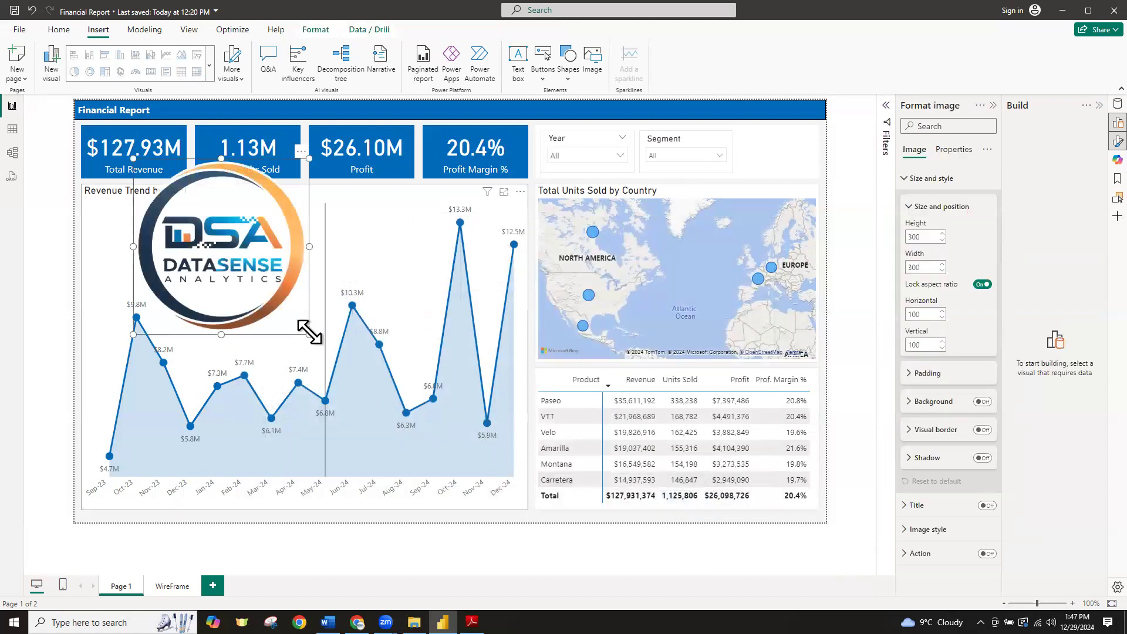
Shrink the logo to about 91 by 92 in the free space beside the Segment slicer, and collapse the Format and Build panes
left_click_drag(308, 331, 194, 241)
left_click_drag(183, 200, 779, 166)
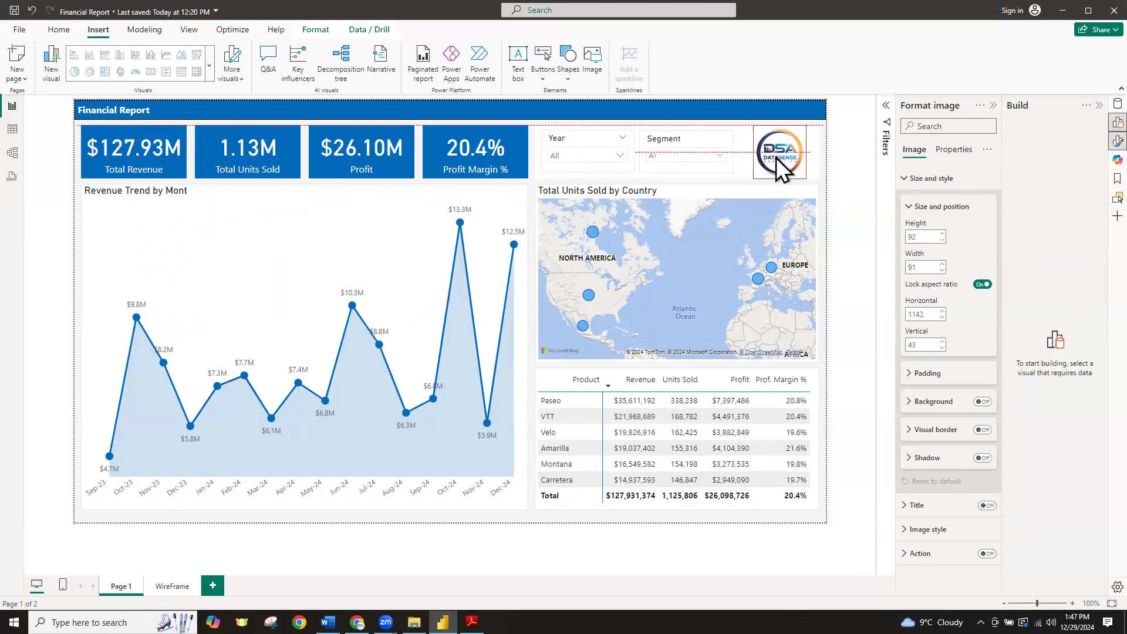
left_click(863, 224)
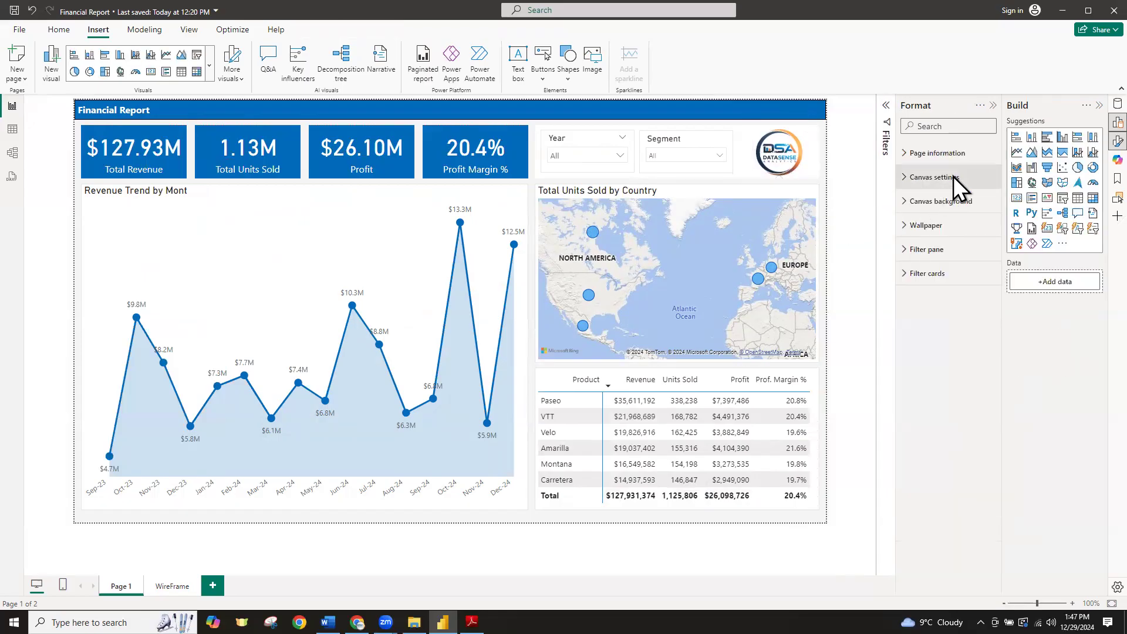
left_click(993, 106)
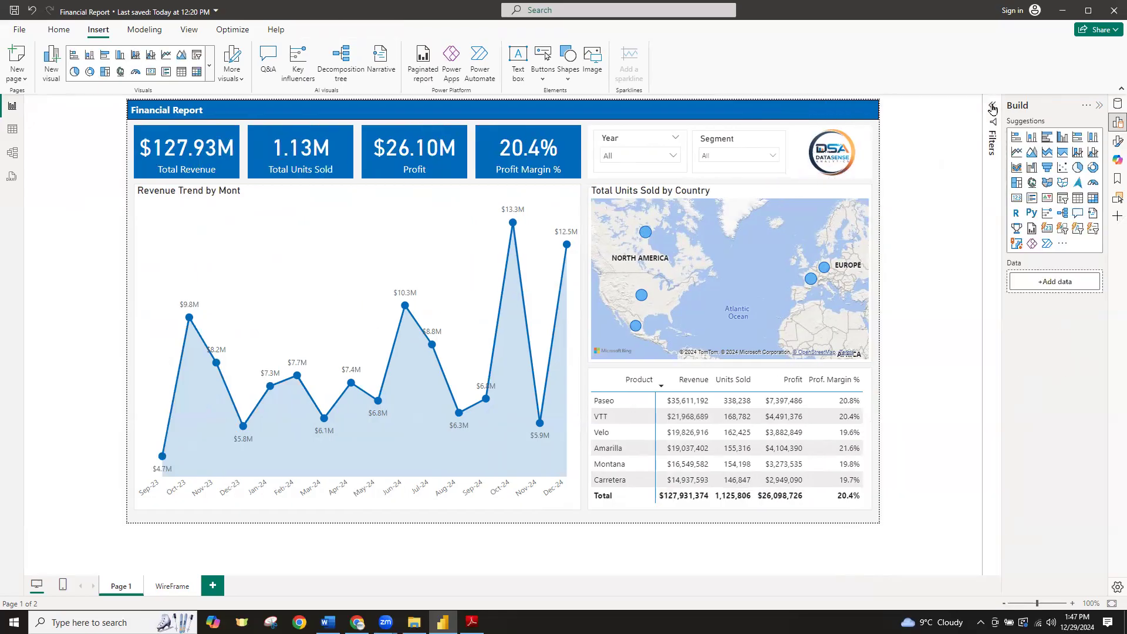
left_click(1099, 106)
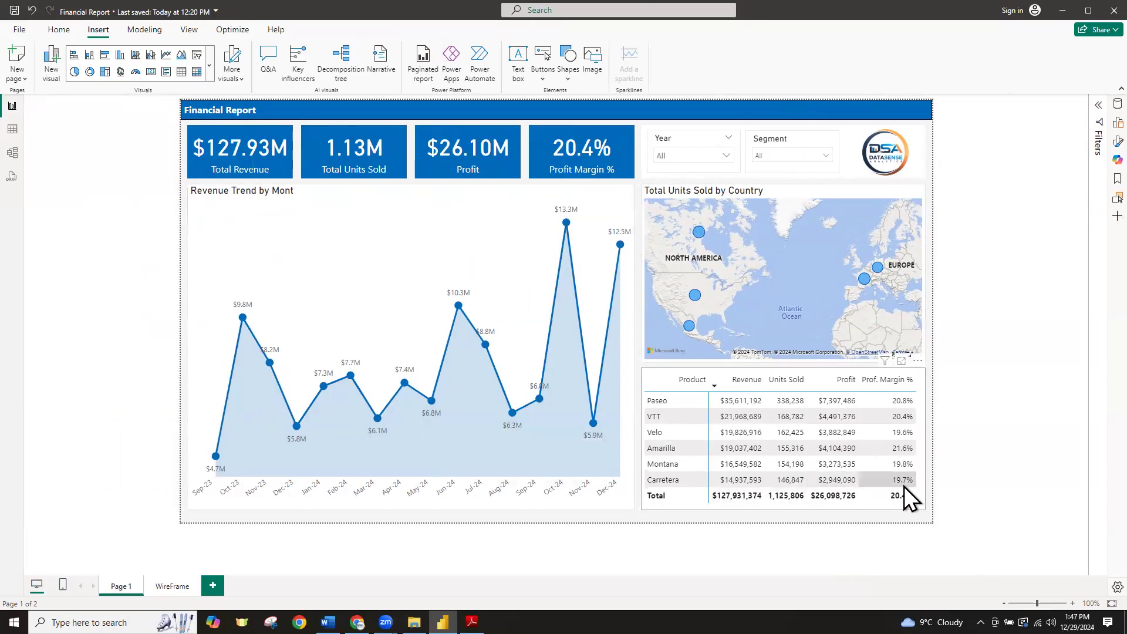
Filter the report to 2024 with the Year slicer, then clear the selection on the canvas
left_click(728, 156)
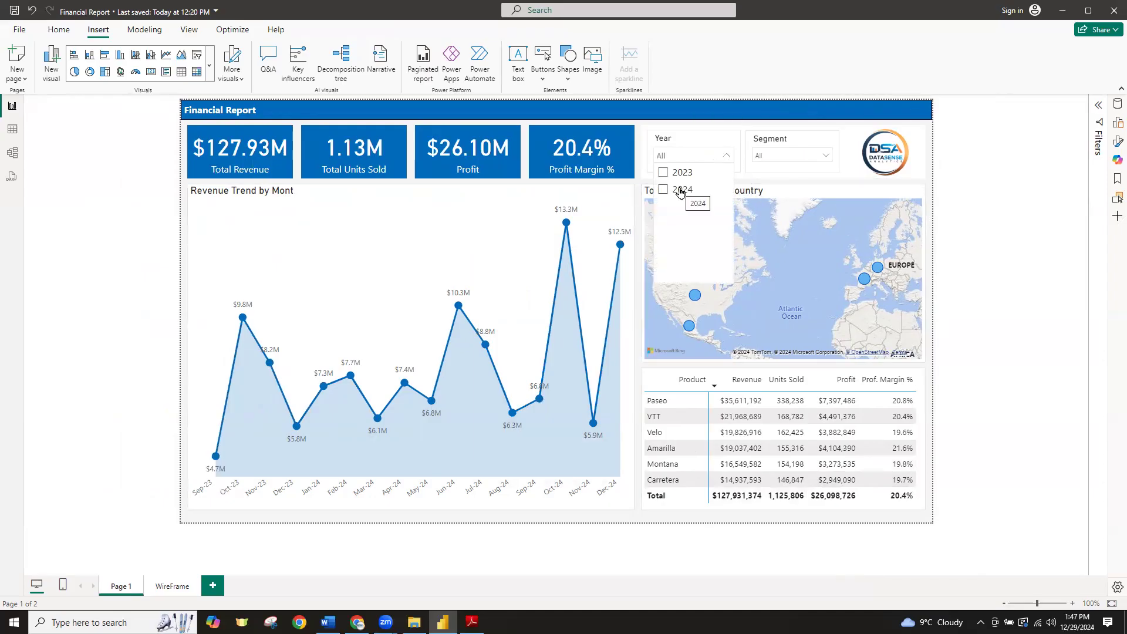
left_click(680, 192)
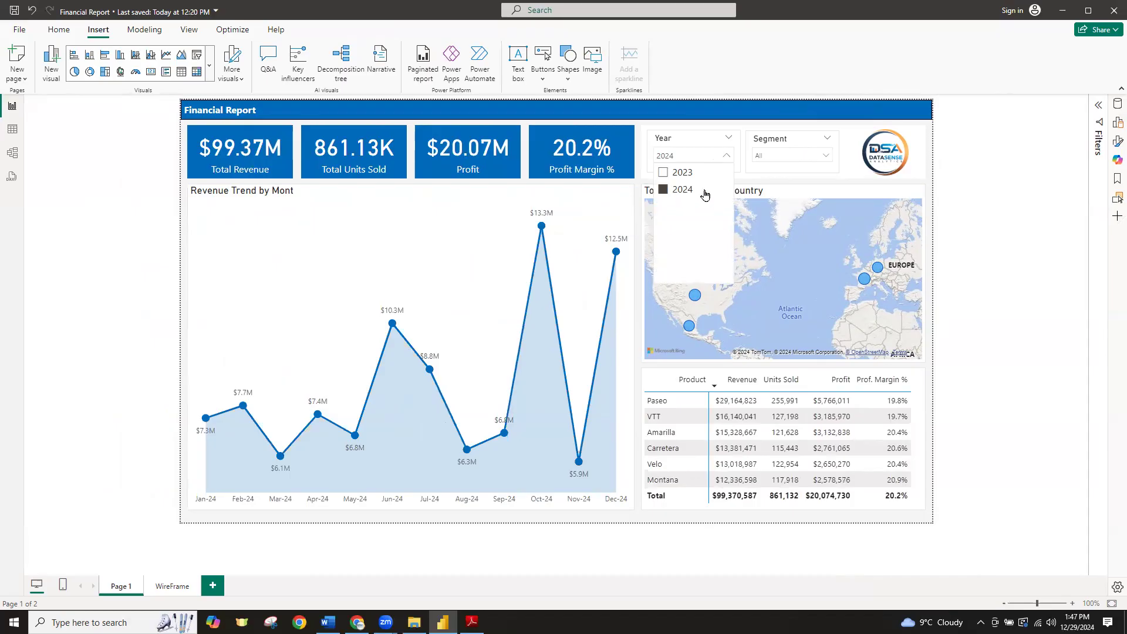
left_click(690, 138)
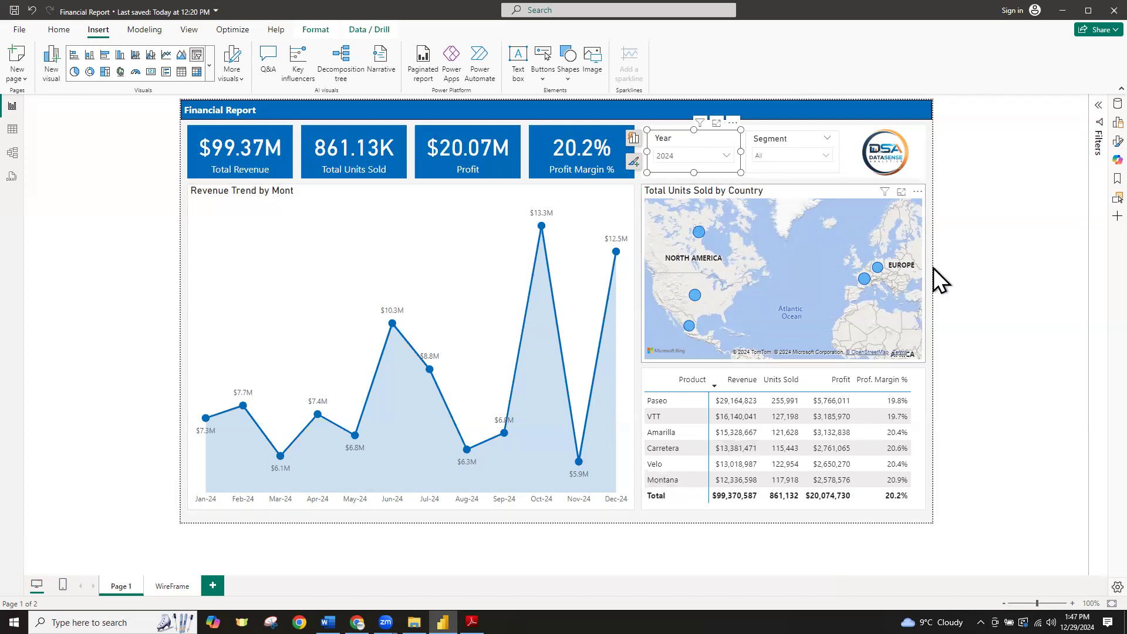
left_click(995, 243)
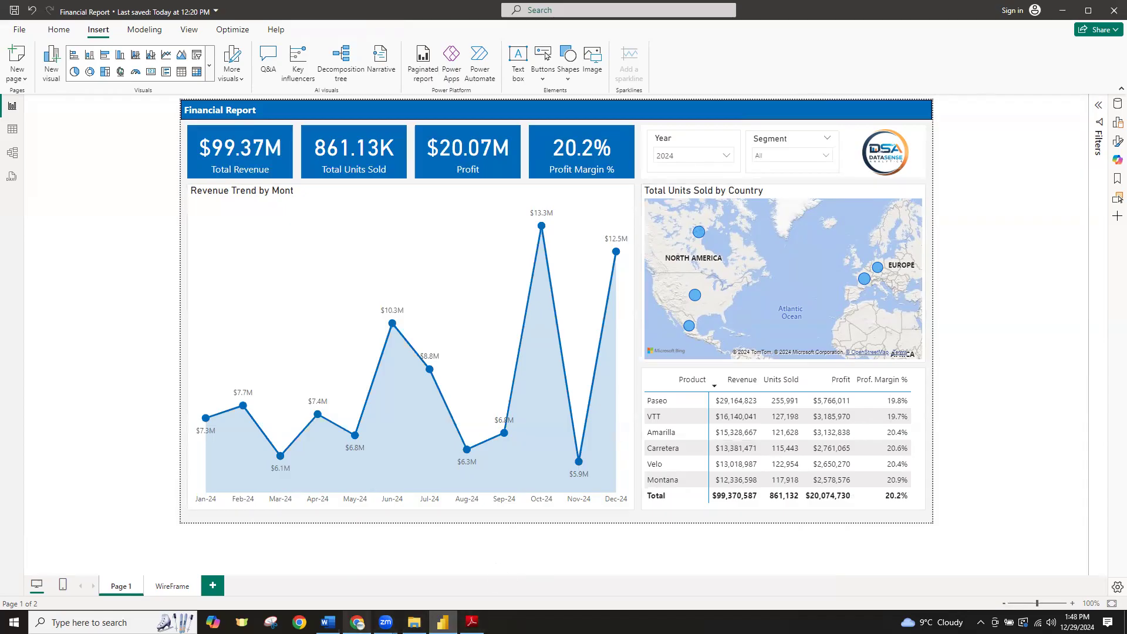
Switch to Chrome and open the DataSense Analytics page on Facebook
left_click(358, 622)
left_click(235, 12)
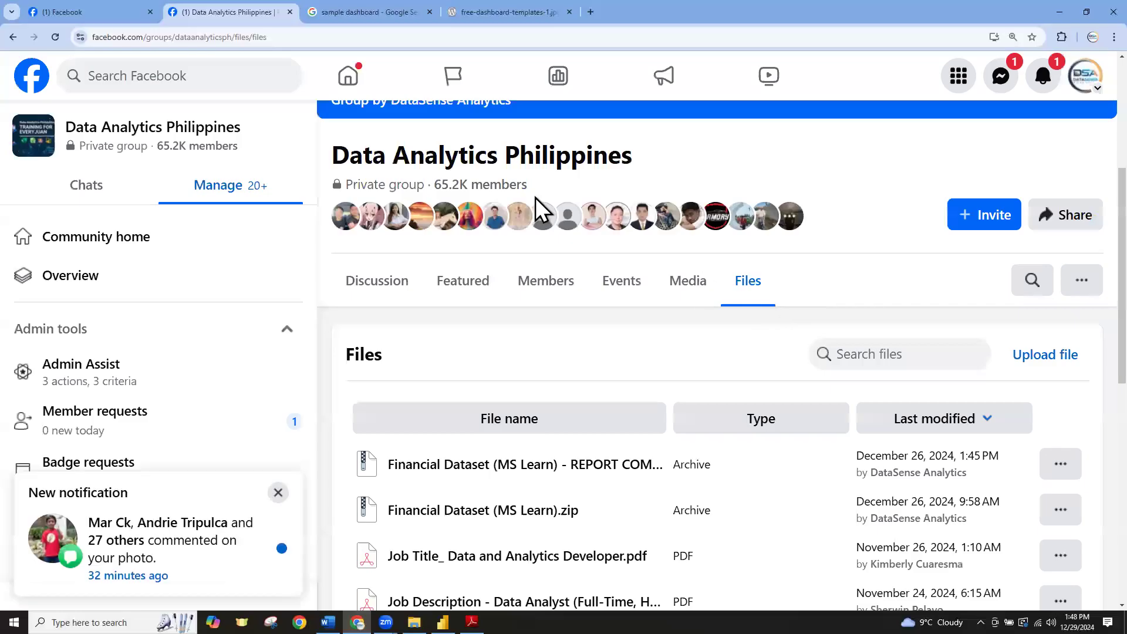
key("ctrl+shift+Tab")
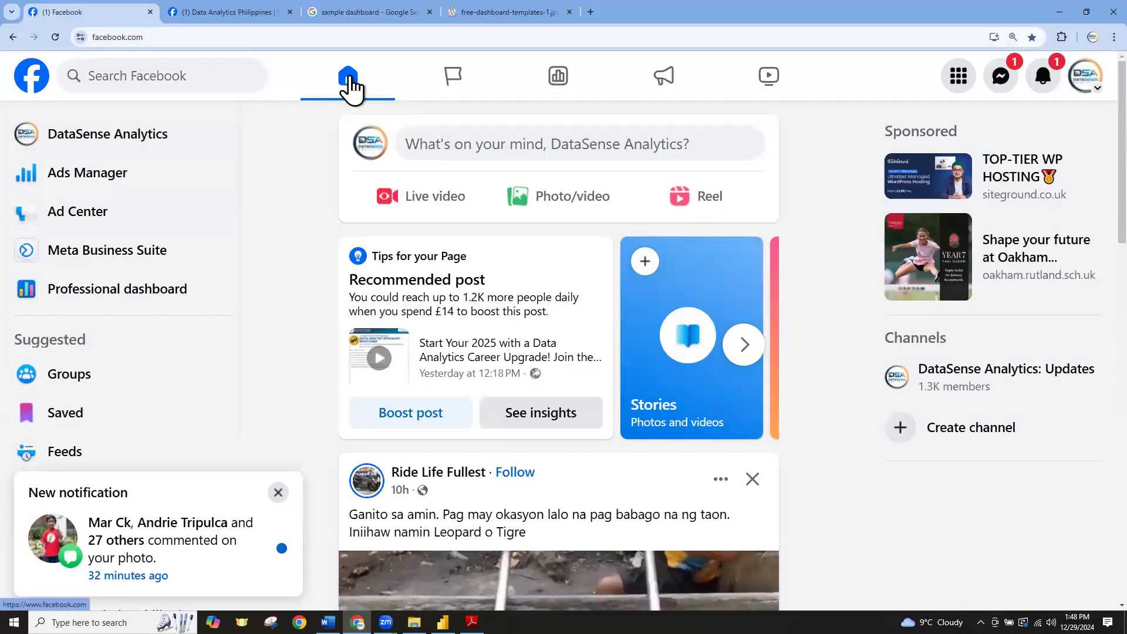
left_click(108, 141)
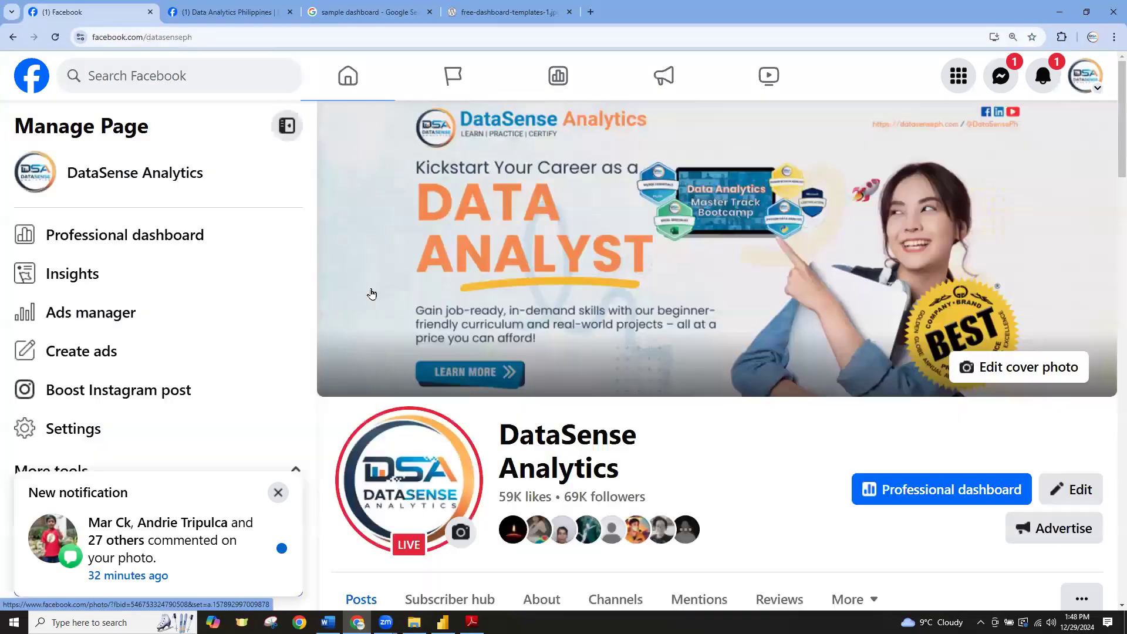
Look through the page's posts for the Power BI Data Challenge announcement and expand its full text
scroll(590, 357, "down", 6)
scroll(590, 357, "down", 10)
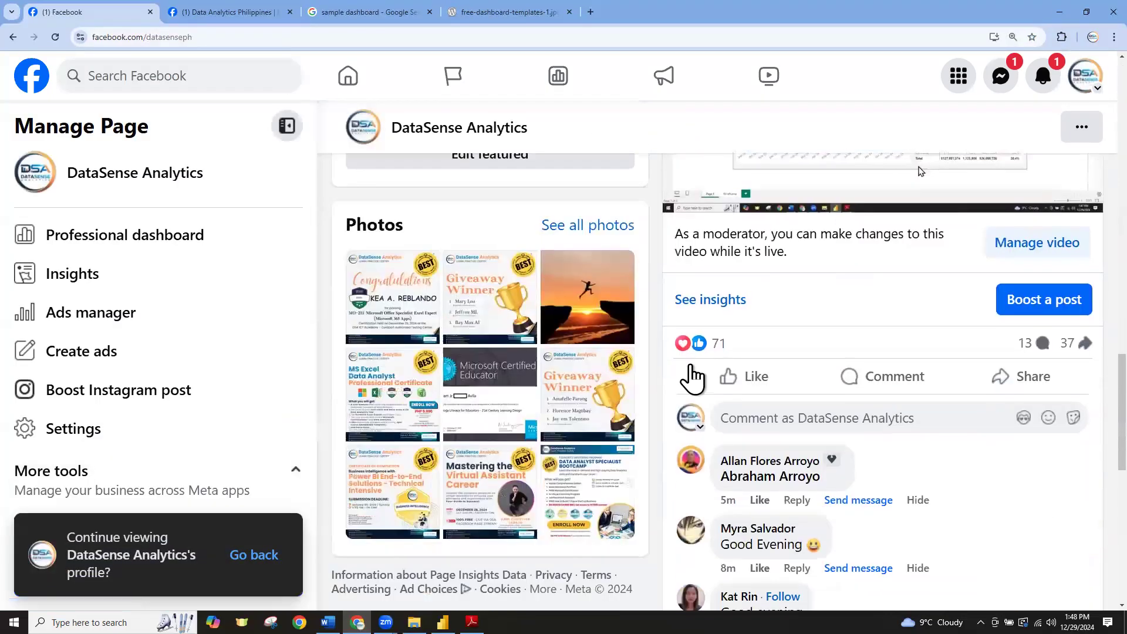
scroll(694, 381, "down", 10)
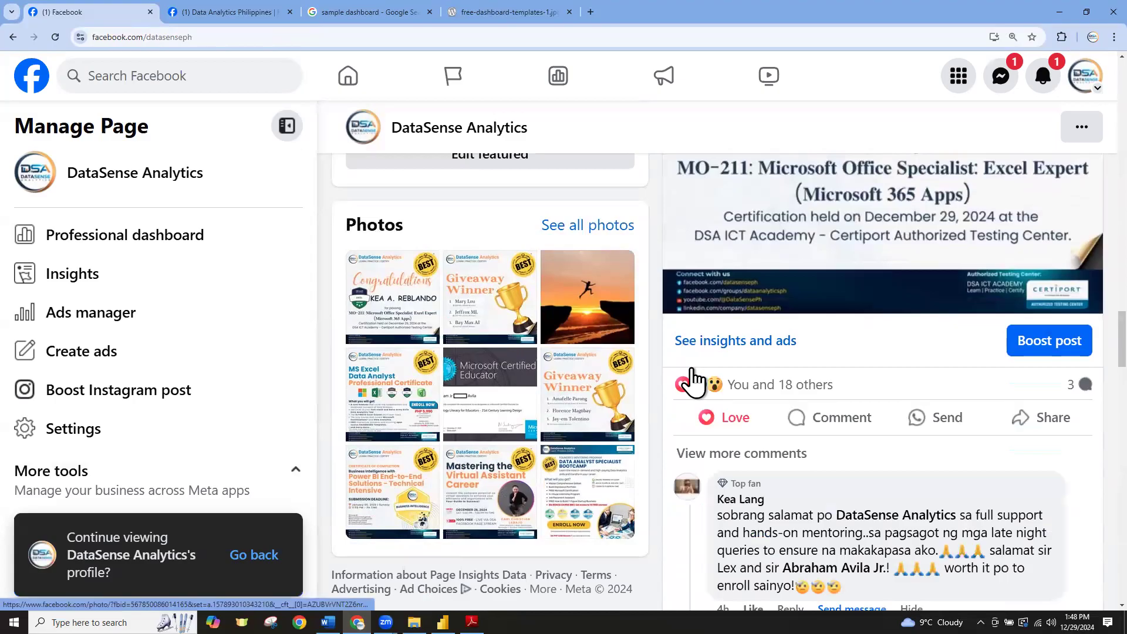
scroll(695, 380, "down", 10)
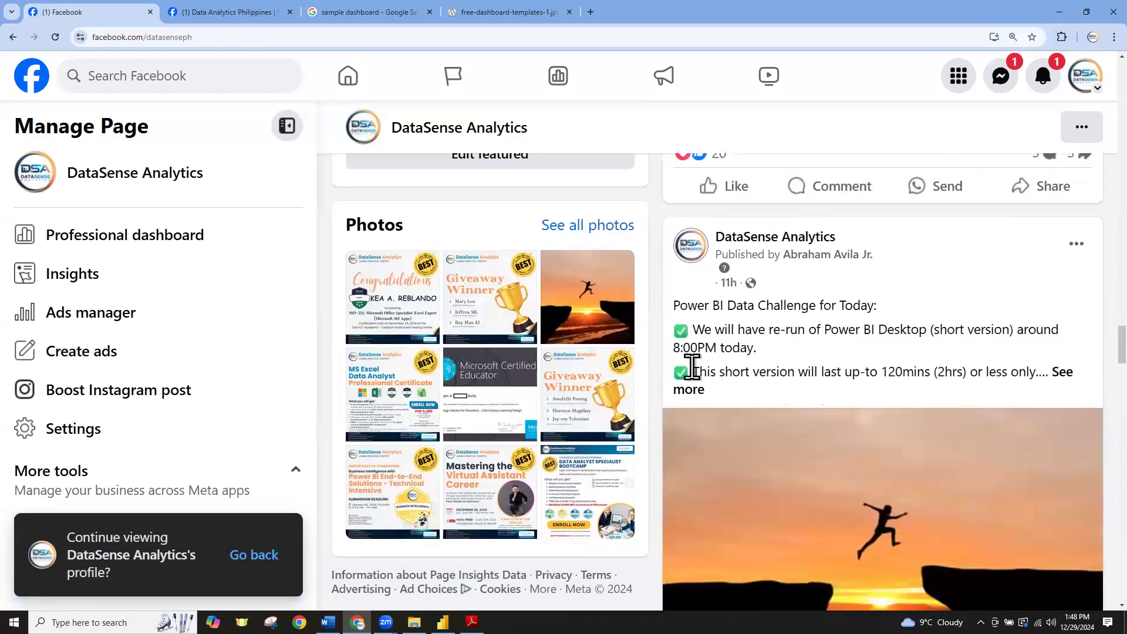
scroll(692, 375, "down", 4)
scroll(695, 381, "down", 6)
scroll(695, 380, "down", 6)
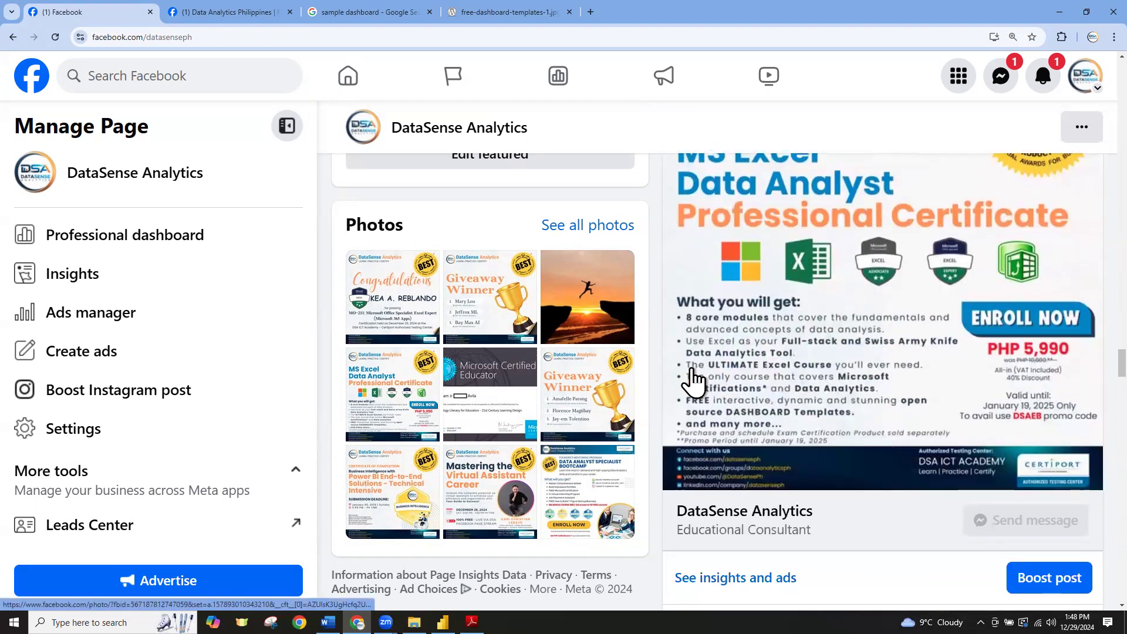
scroll(798, 457, "down", 7)
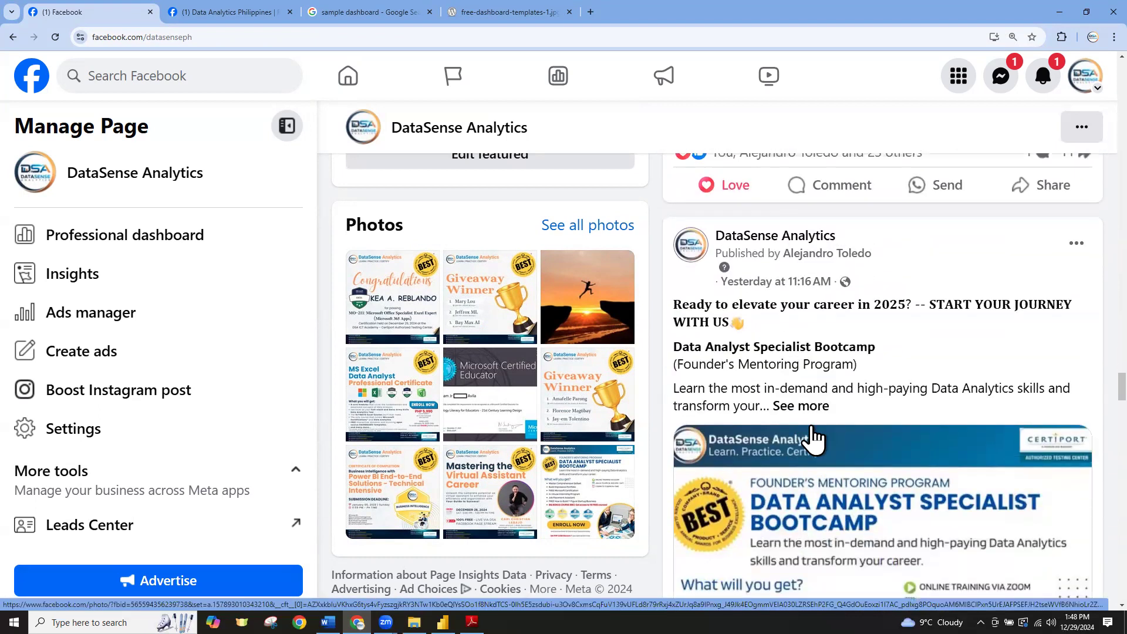
scroll(814, 440, "down", 1)
scroll(813, 439, "down", 3)
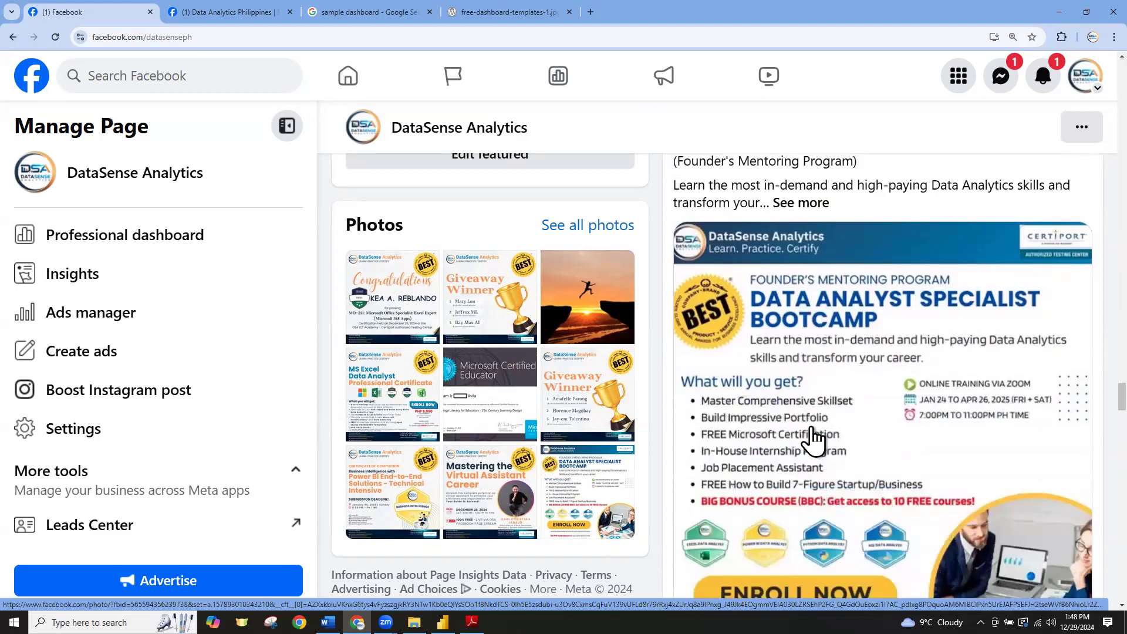
scroll(814, 439, "down", 10)
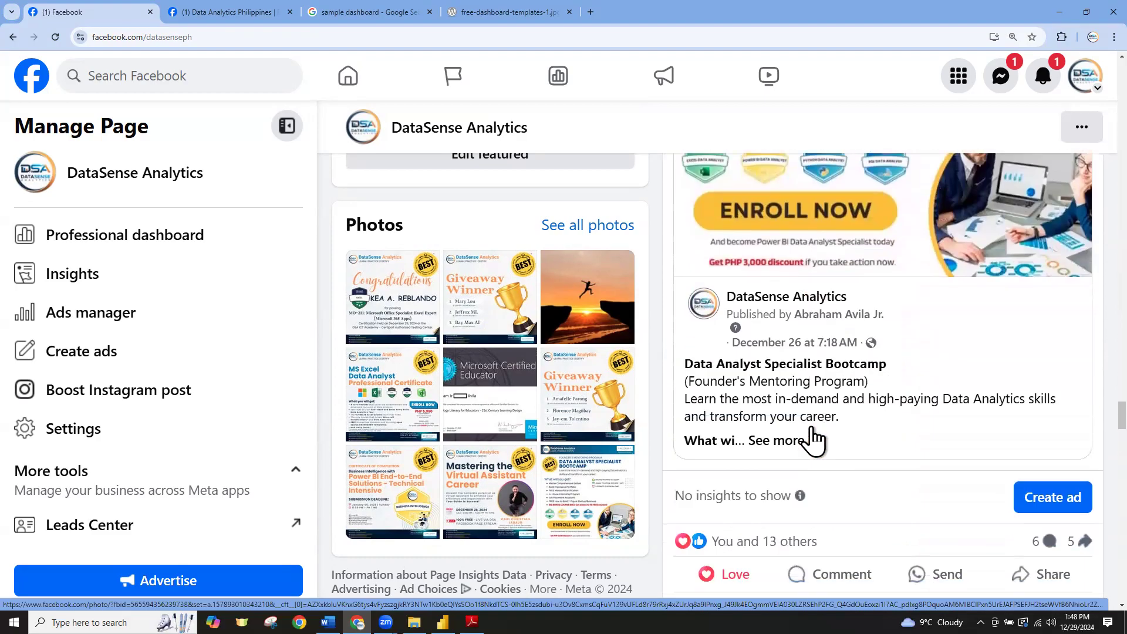
scroll(814, 440, "down", 6)
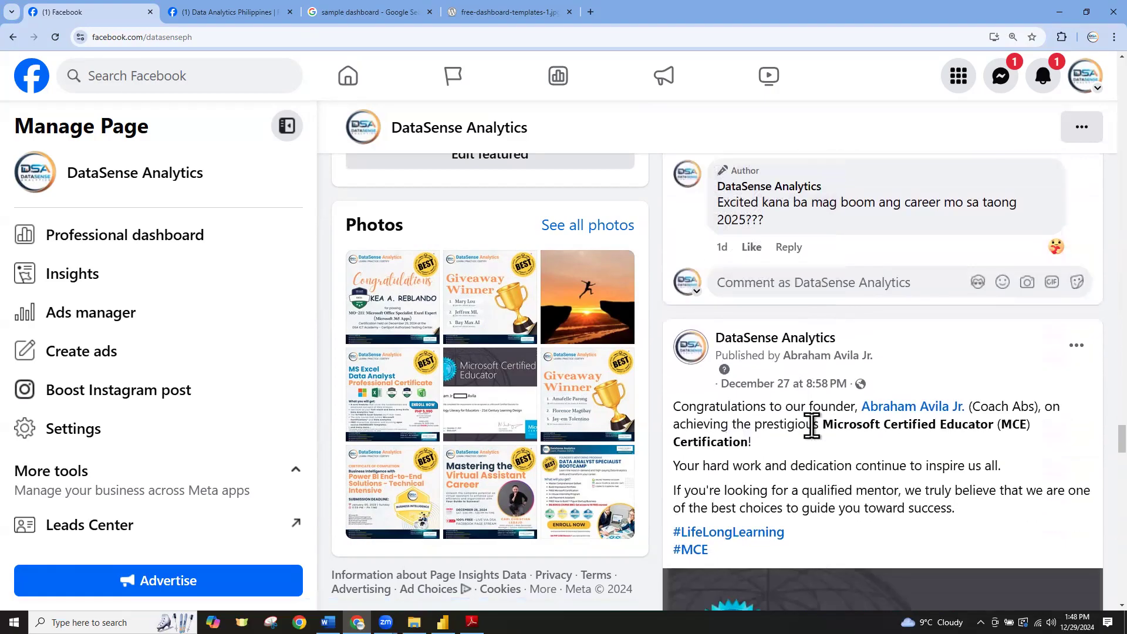
scroll(964, 415, "up", 15)
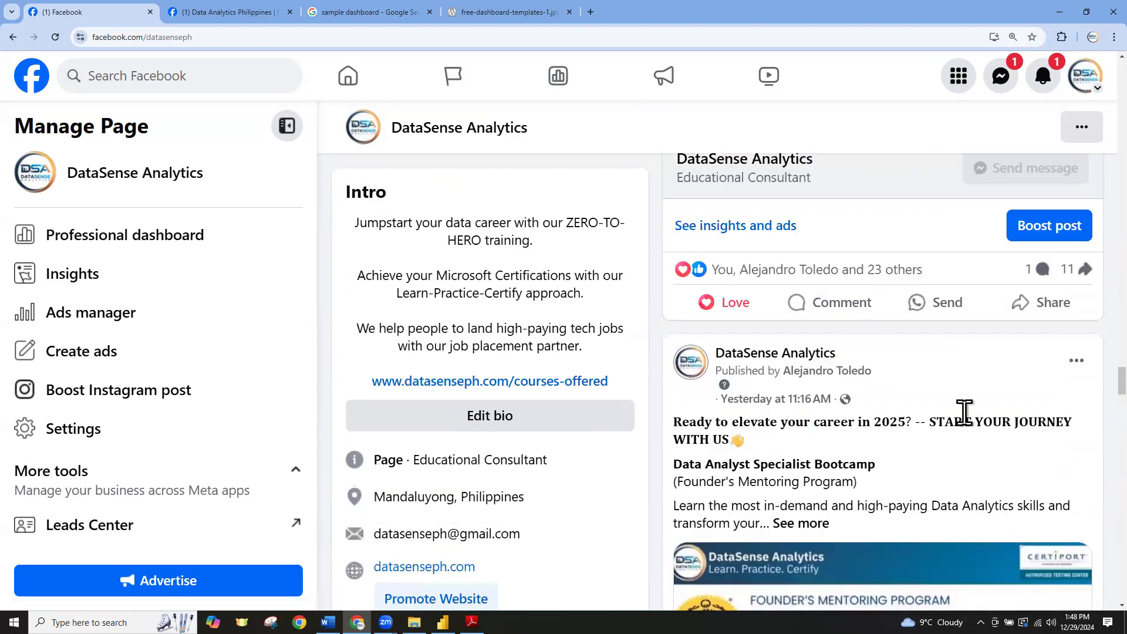
scroll(965, 418, "up", 15)
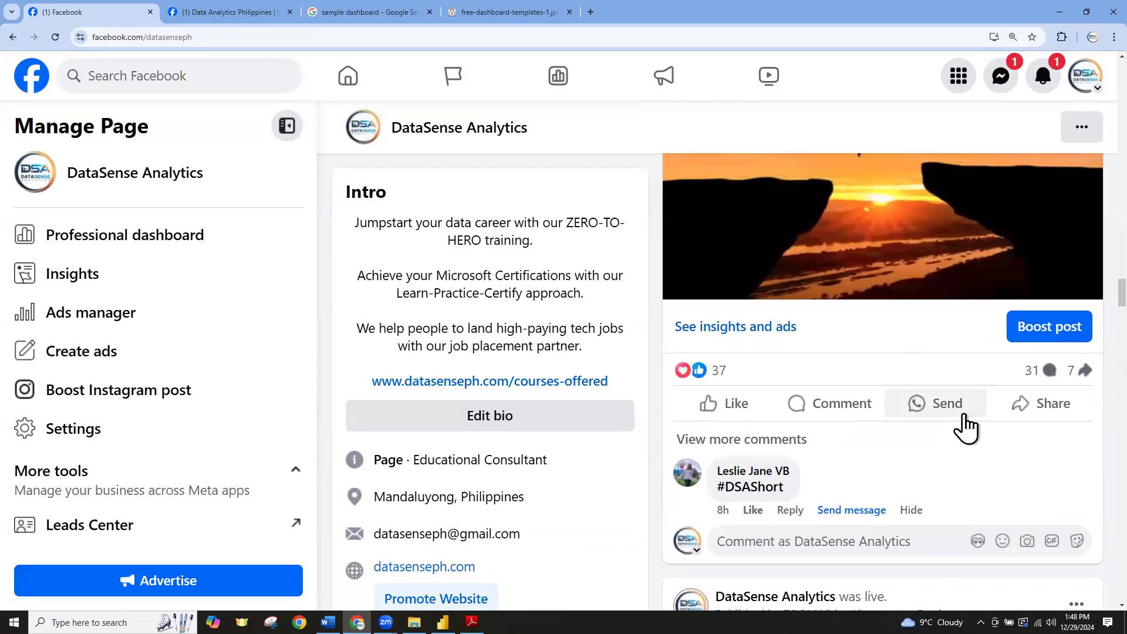
left_click(691, 331)
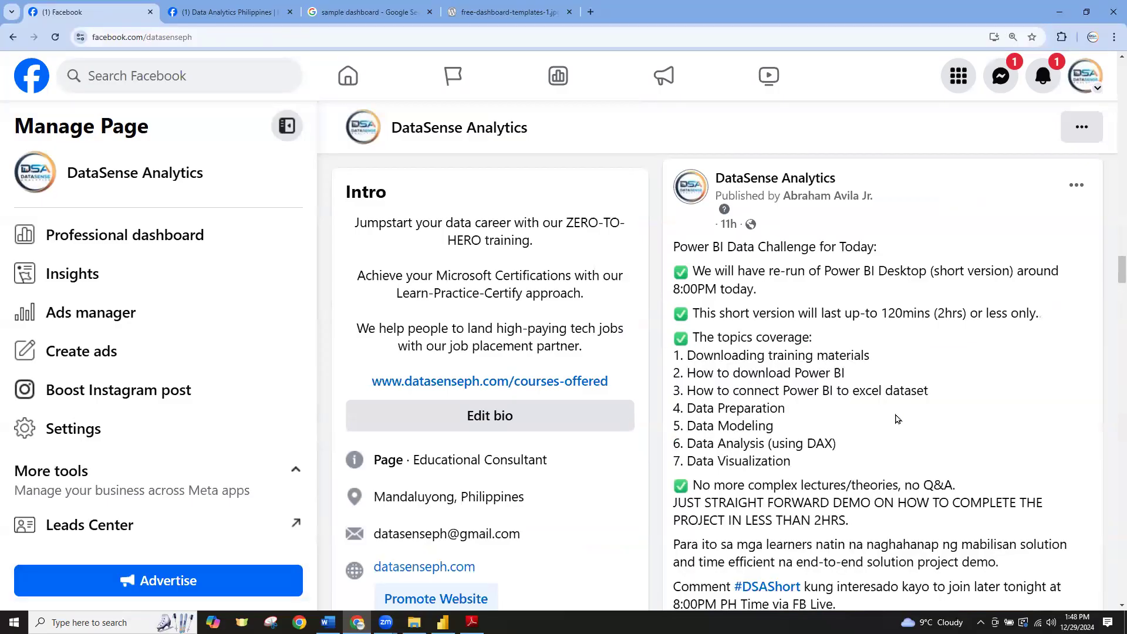
Review the post's topics coverage list, highlighting each item from Downloading training materials to Data Visualization
left_click_drag(692, 352, 882, 355)
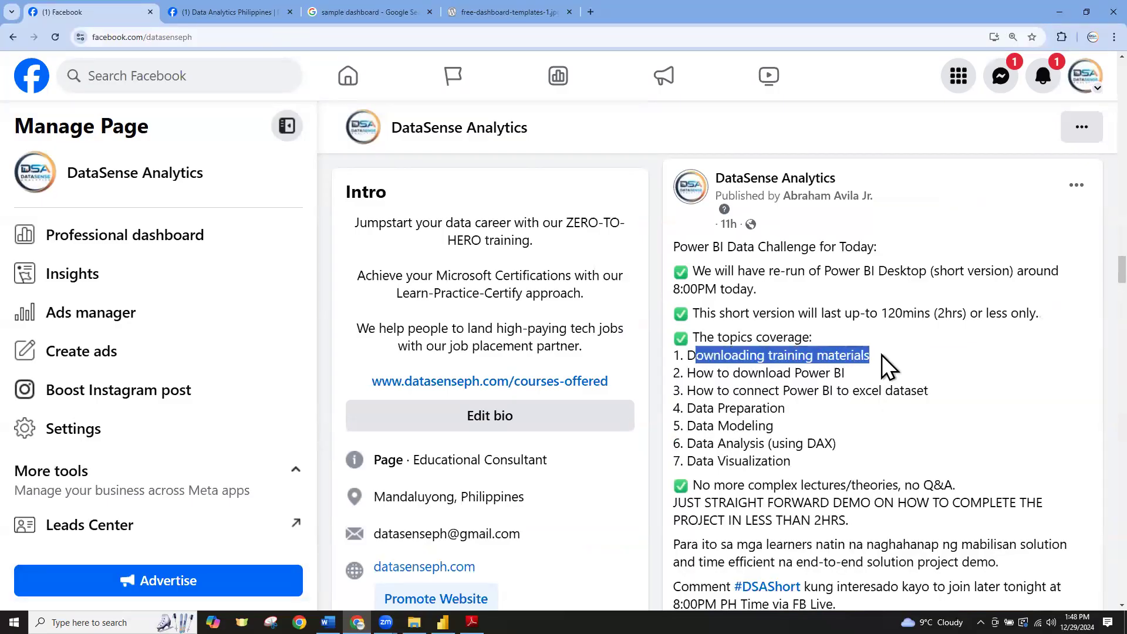
left_click_drag(686, 374, 849, 373)
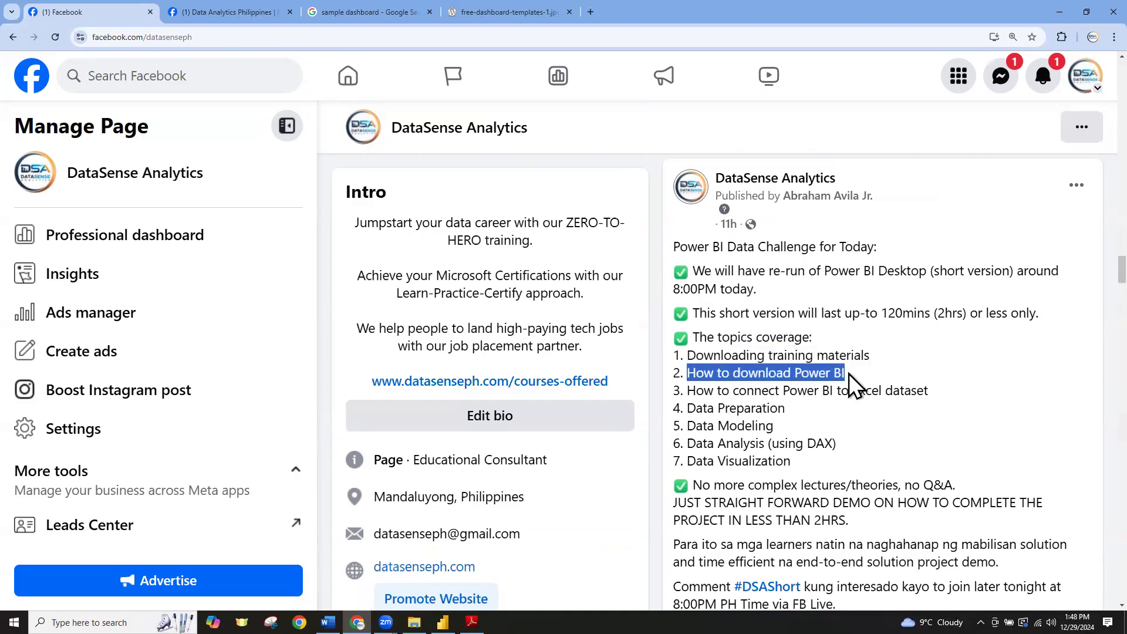
left_click_drag(696, 391, 939, 401)
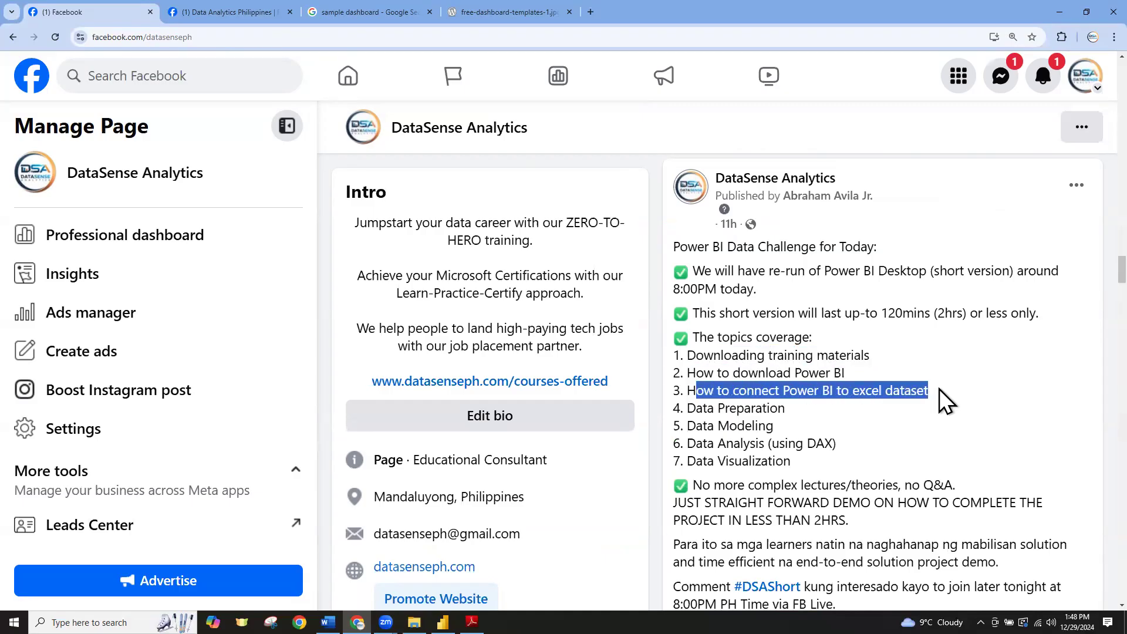
left_click_drag(684, 407, 820, 412)
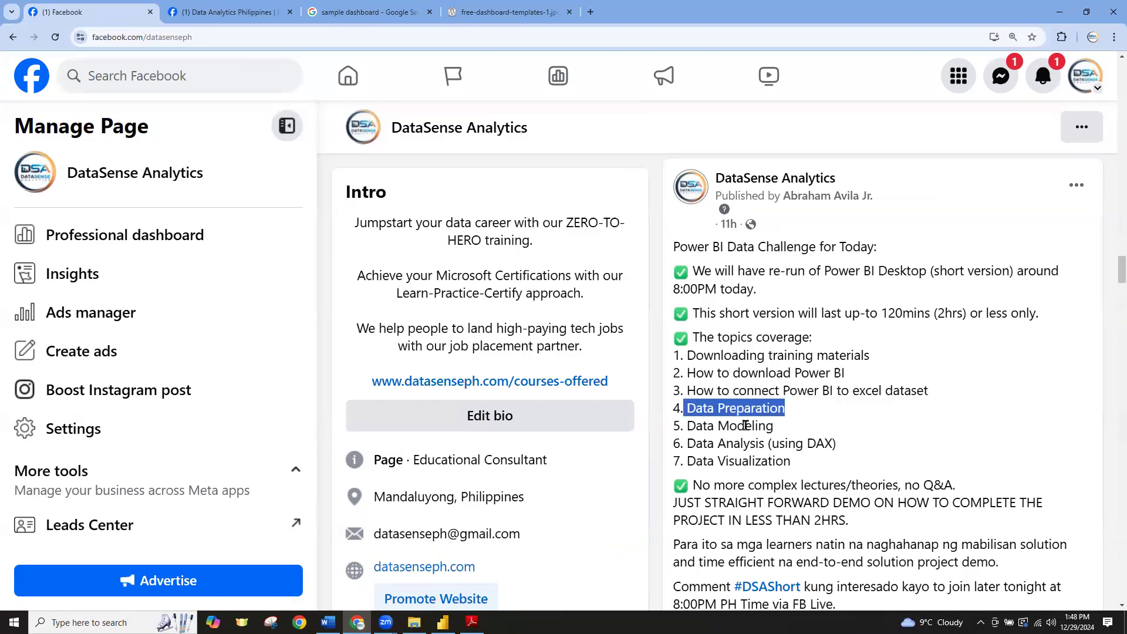
left_click_drag(687, 426, 790, 430)
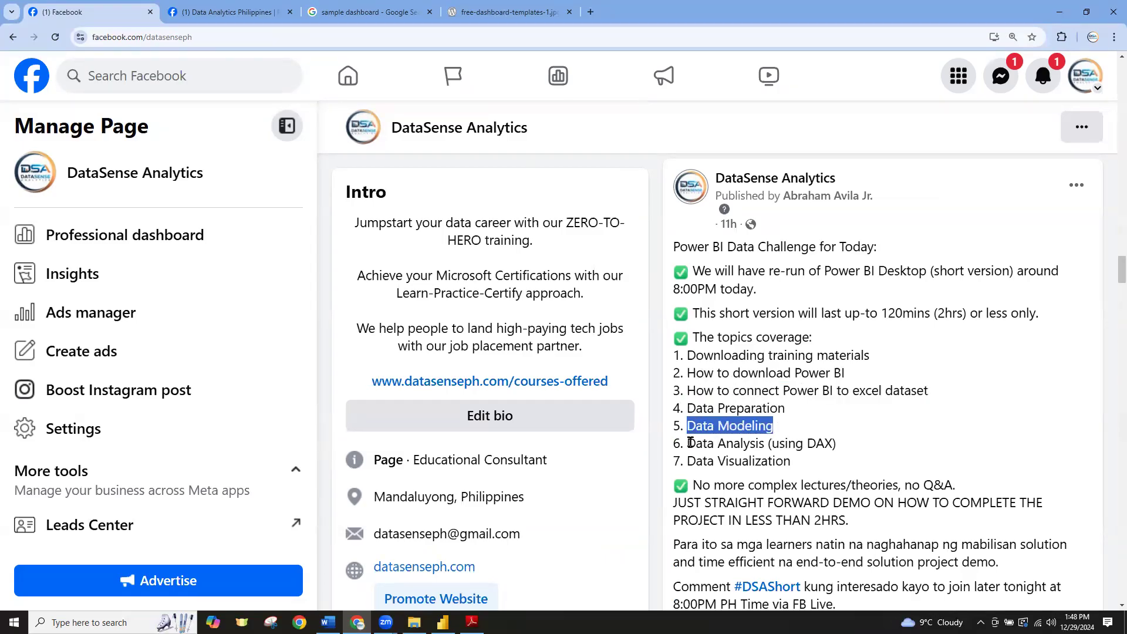
left_click_drag(691, 442, 853, 448)
left_click_drag(694, 464, 797, 465)
Return to Power BI and correct the area chart's title to "Revenue Trend by Month"
key("alt+Tab")
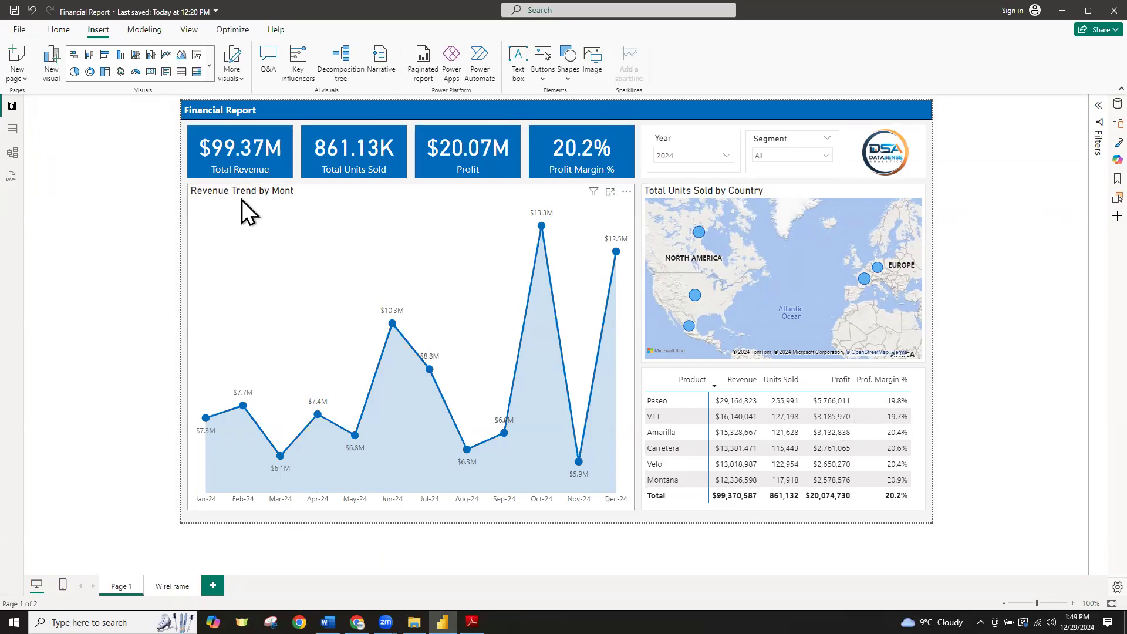
left_click(293, 192)
double_click(293, 191)
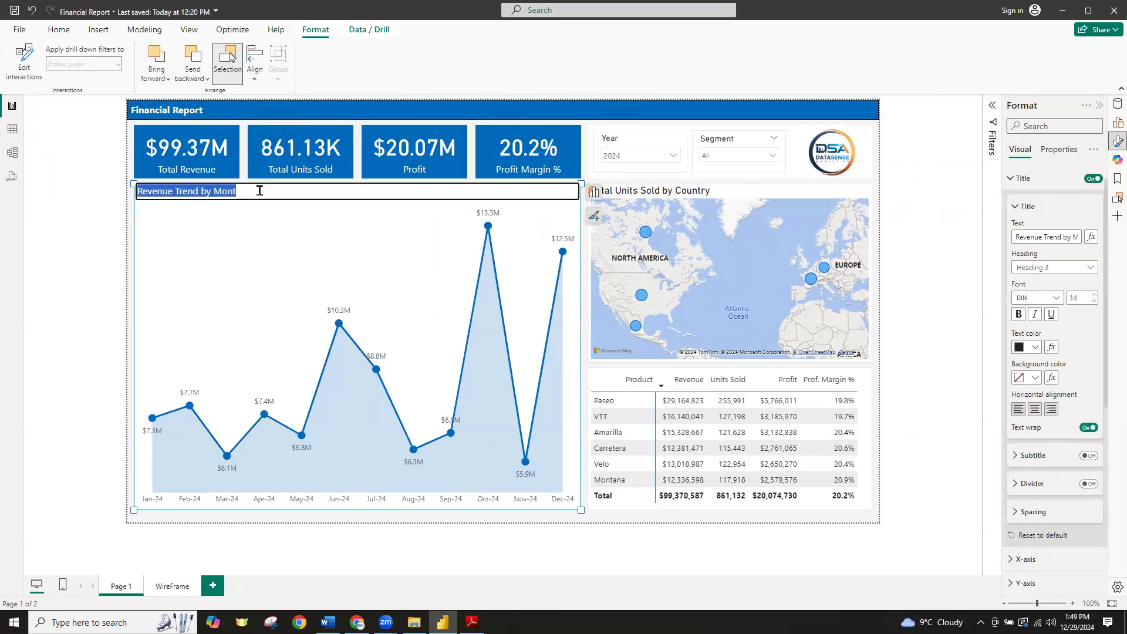
key("Return")
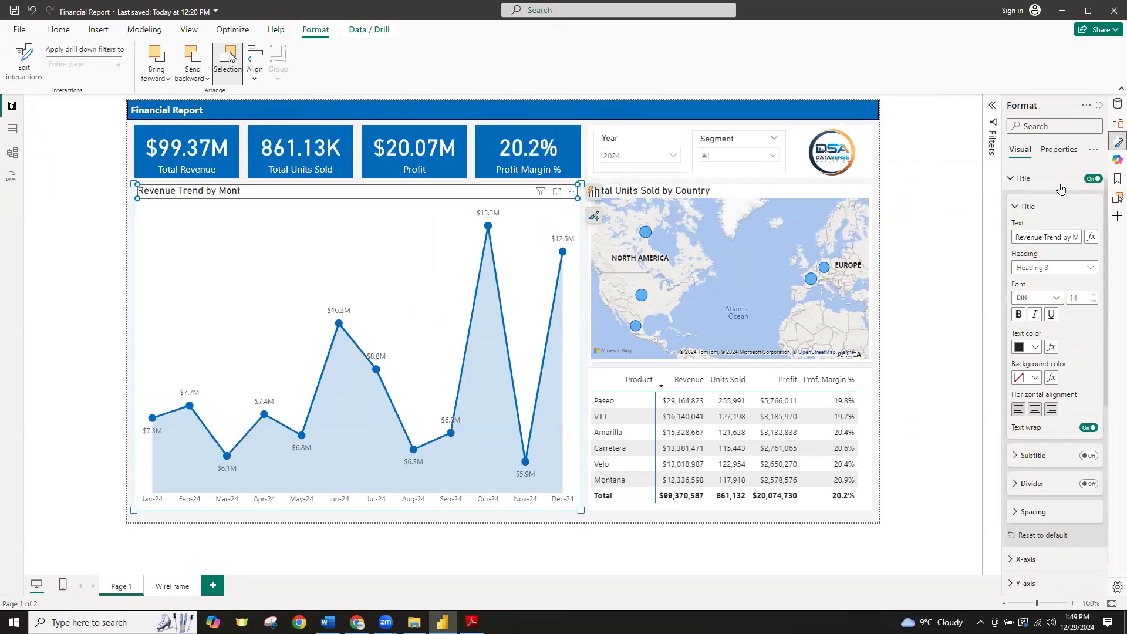
left_click(1116, 123)
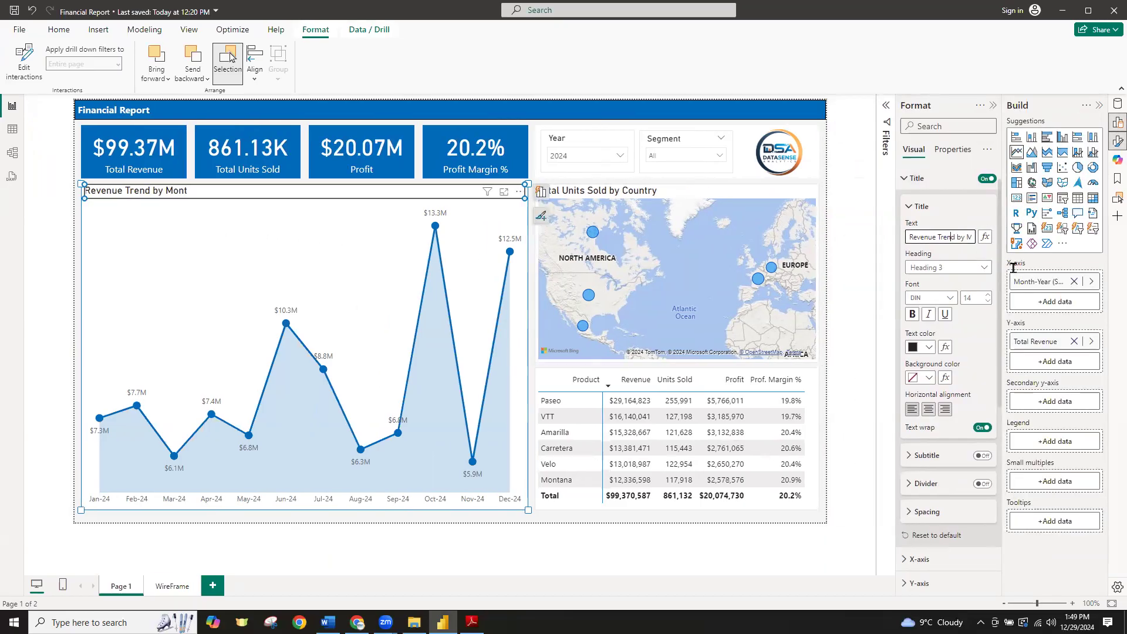
key("End")
type("h")
left_click(532, 353)
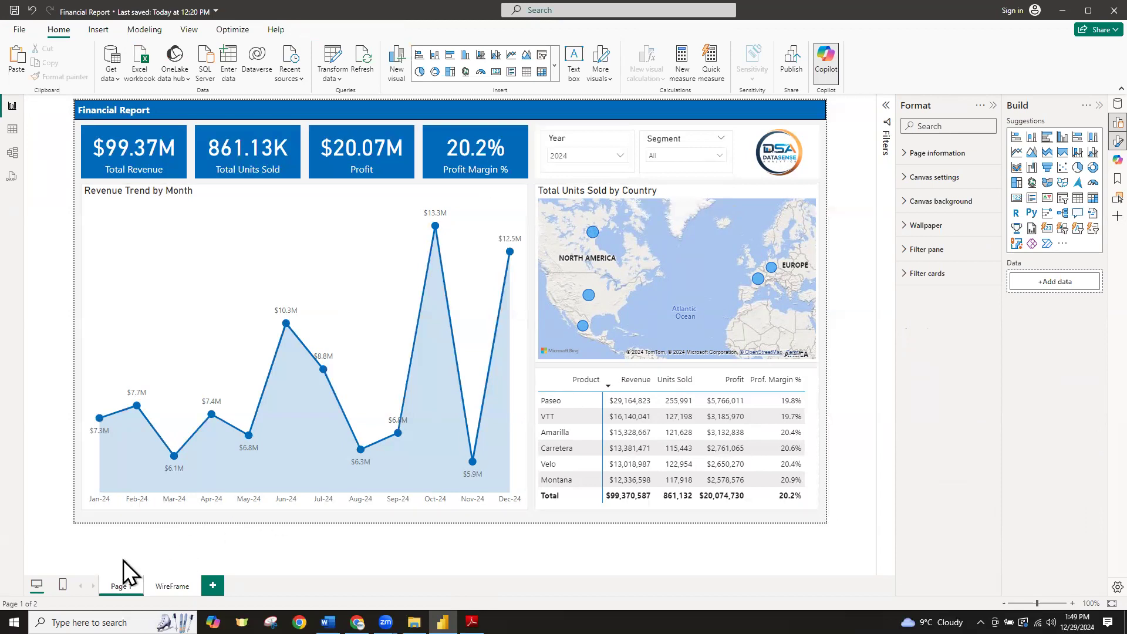
Rename the report page Page 1 as "Financial Report"
right_click(121, 585)
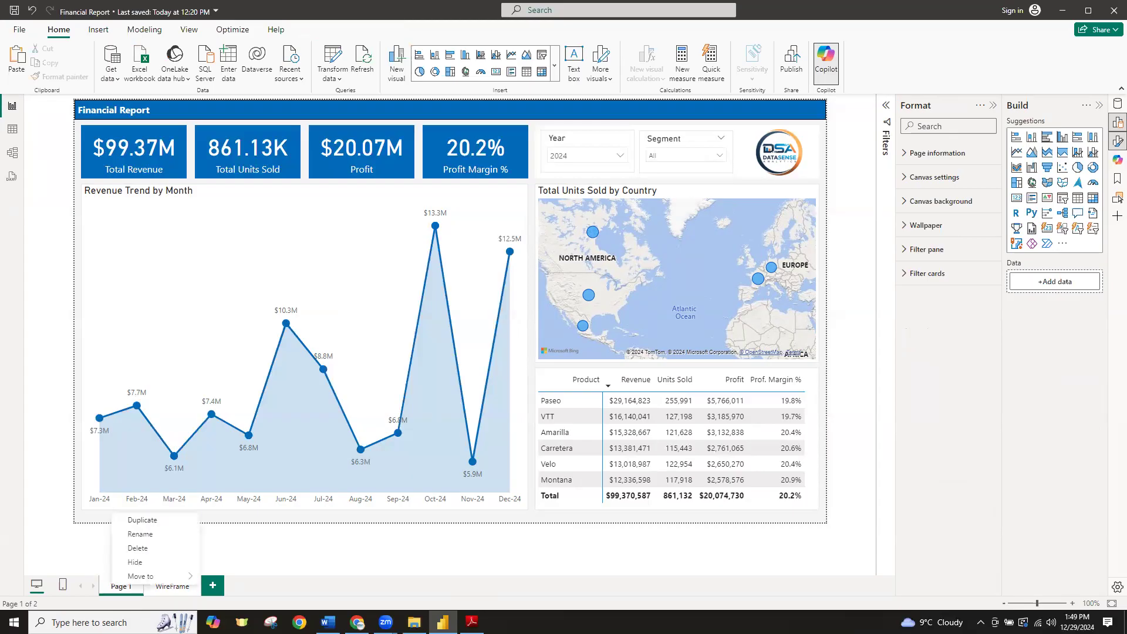
left_click(141, 543)
key("BackSpace")
key("BackSpace")
key("BackSpace")
key("BackSpace")
key("BackSpace")
key("BackSpace")
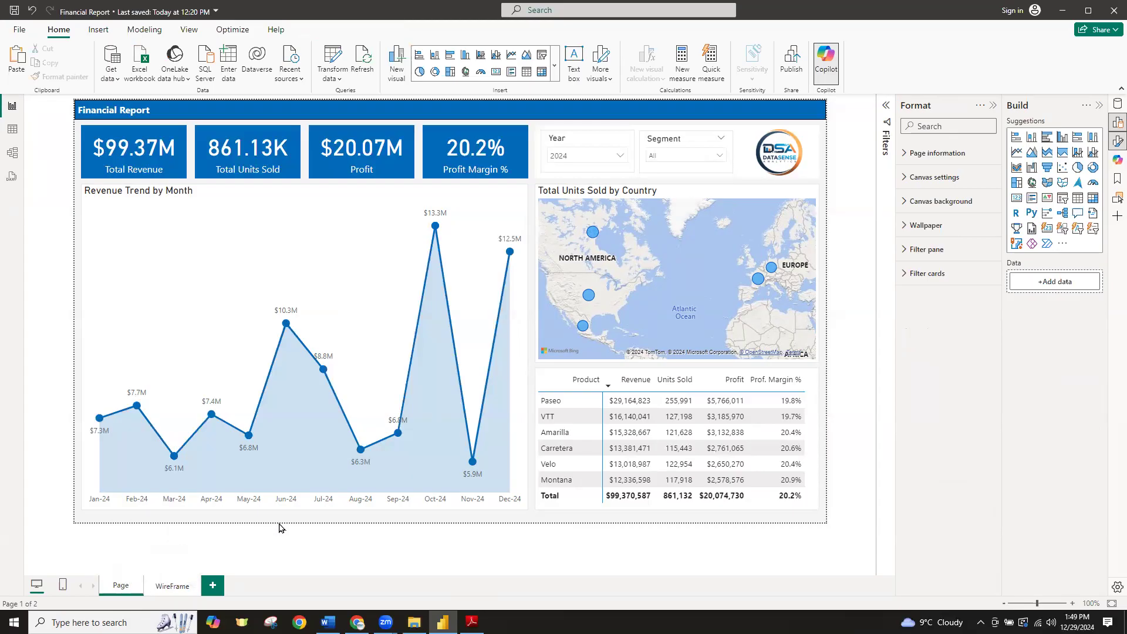
type("Financial Report")
key("Return")
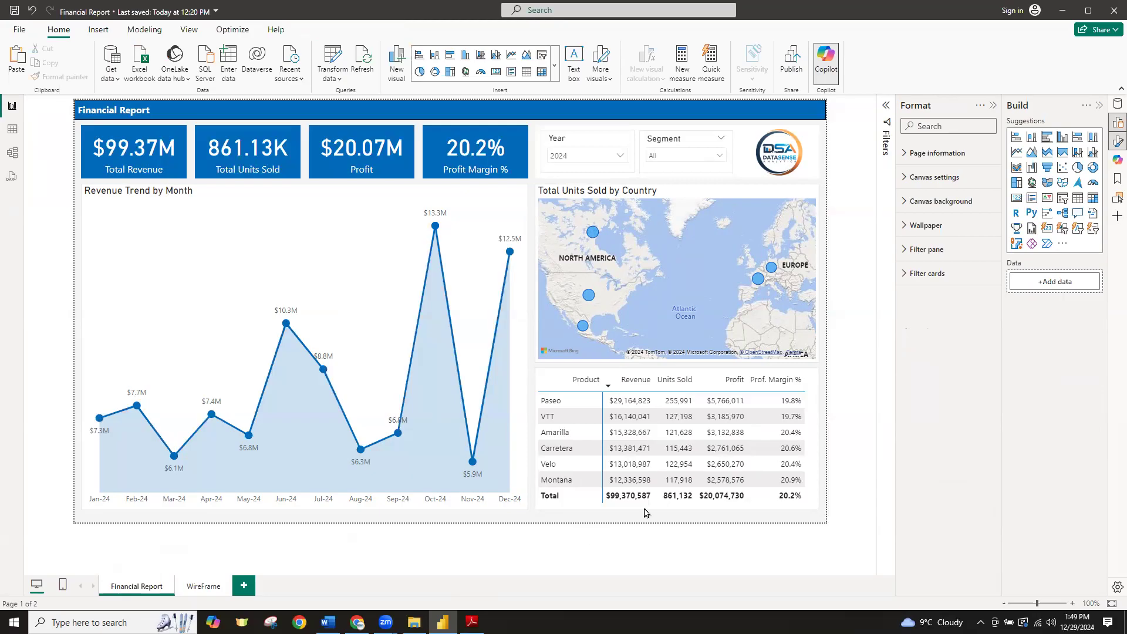
Collapse the Format pane and bring up the report's theme and page view options
left_click(992, 106)
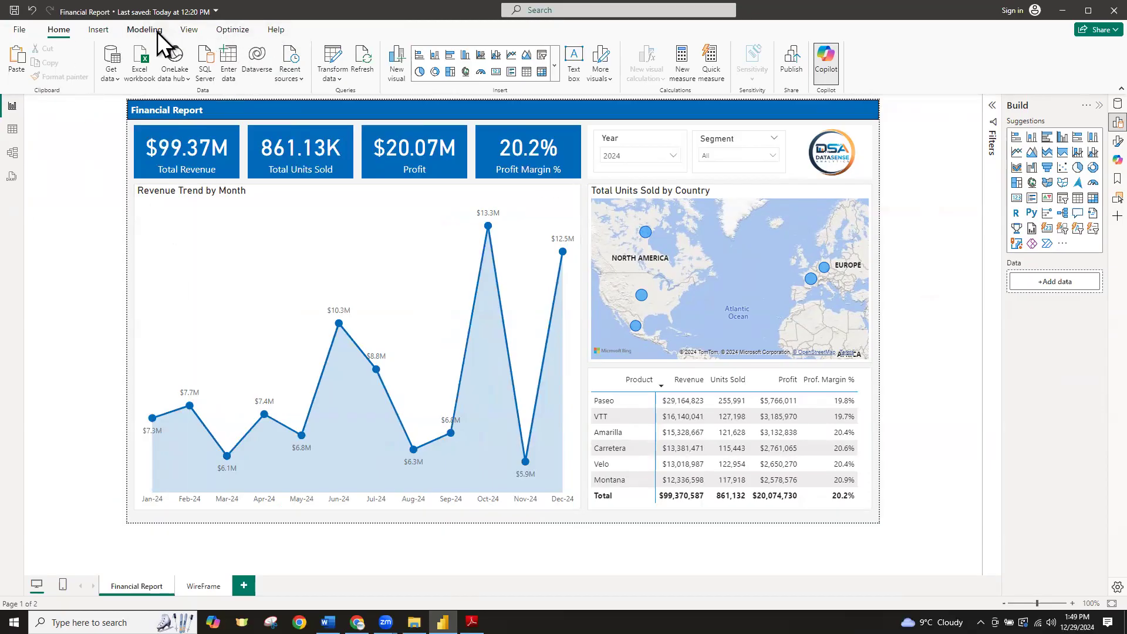
left_click(233, 31)
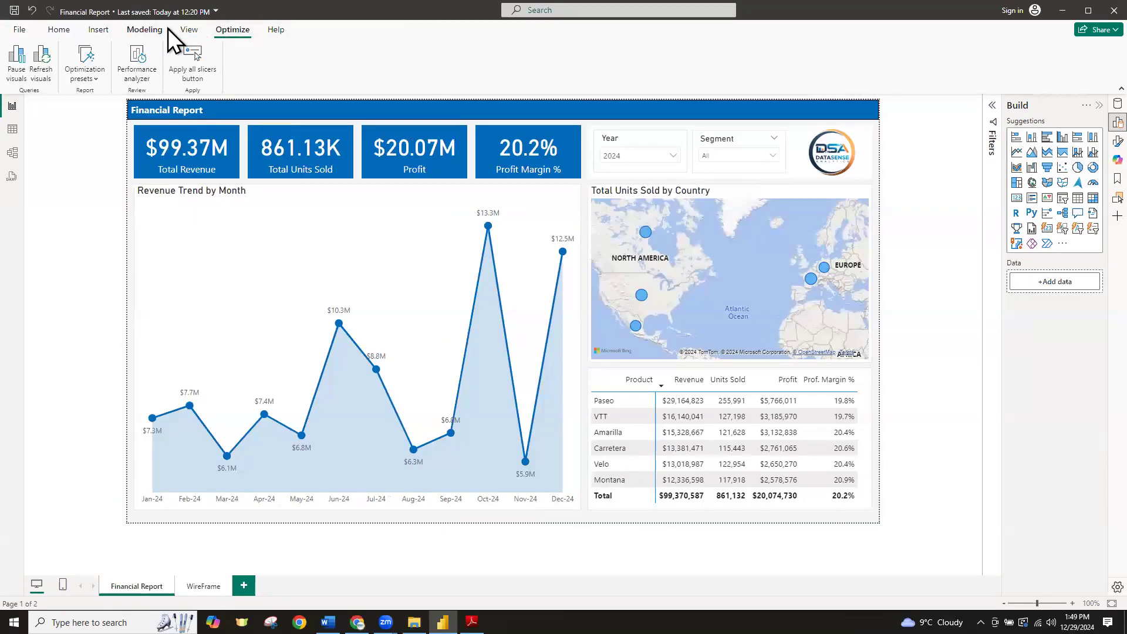
left_click(144, 29)
left_click(59, 30)
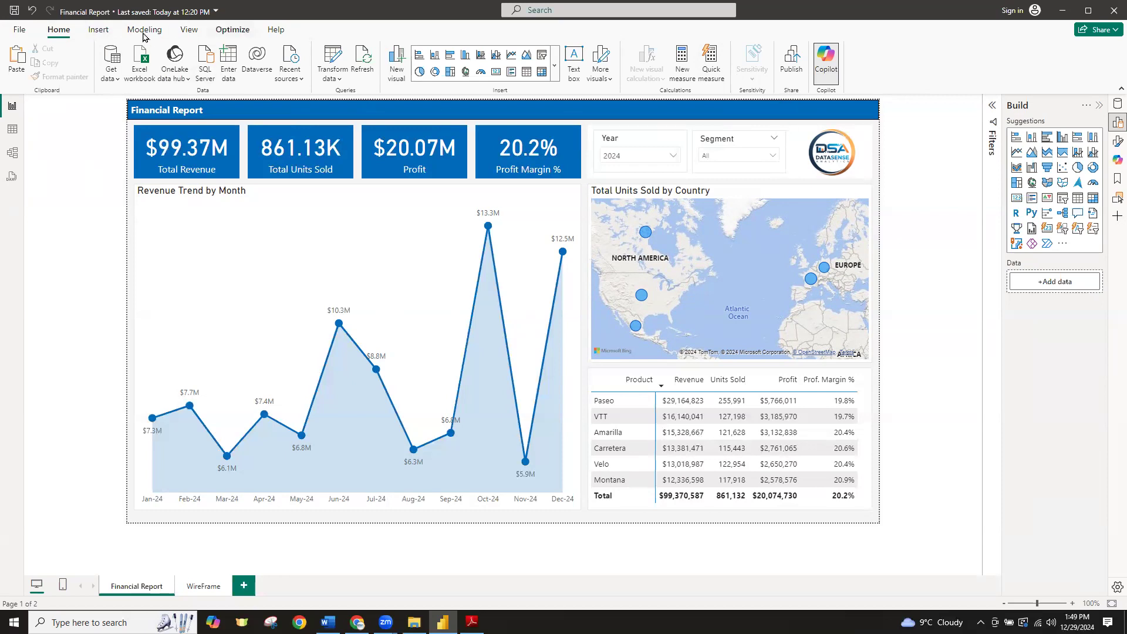
left_click(189, 31)
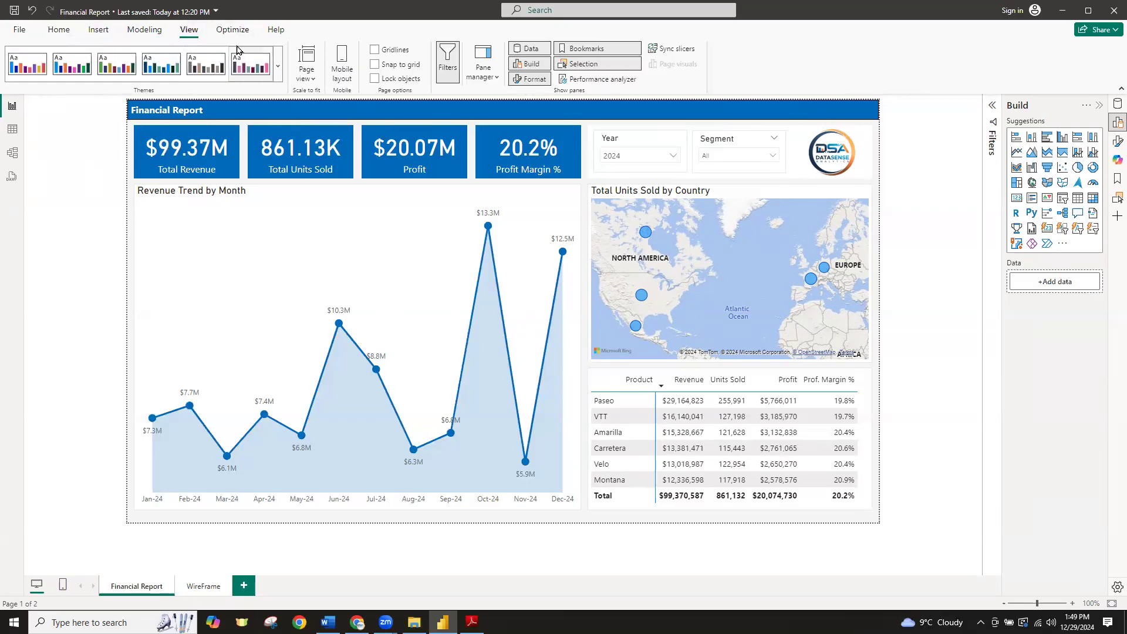
Try the dark gray theme with blue visuals on the report, and undo it
left_click(277, 73)
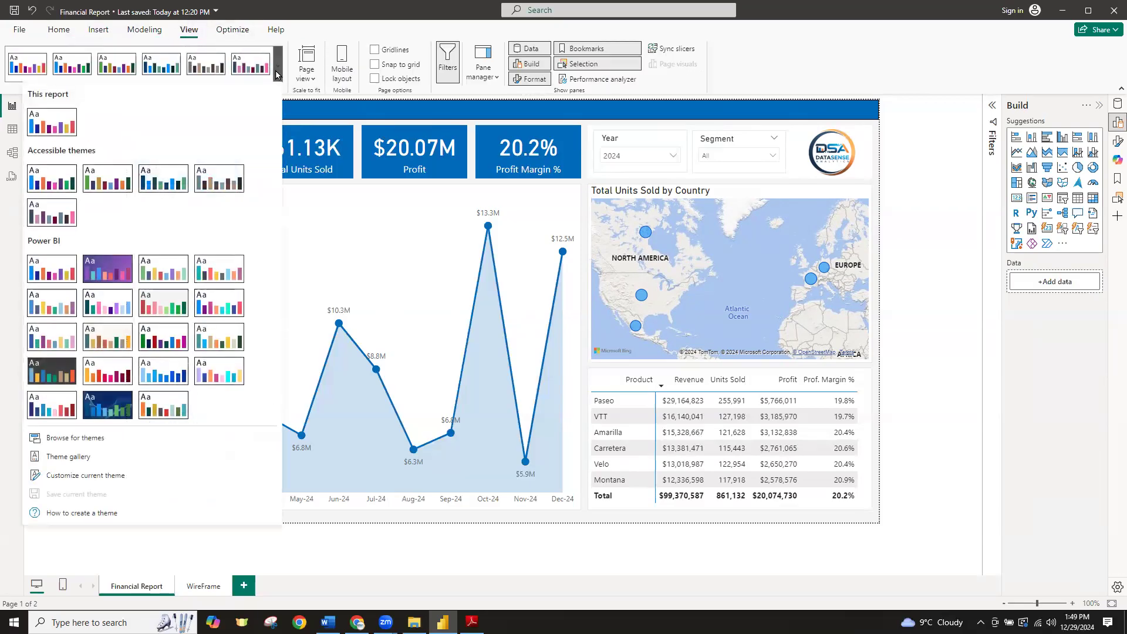
left_click(56, 371)
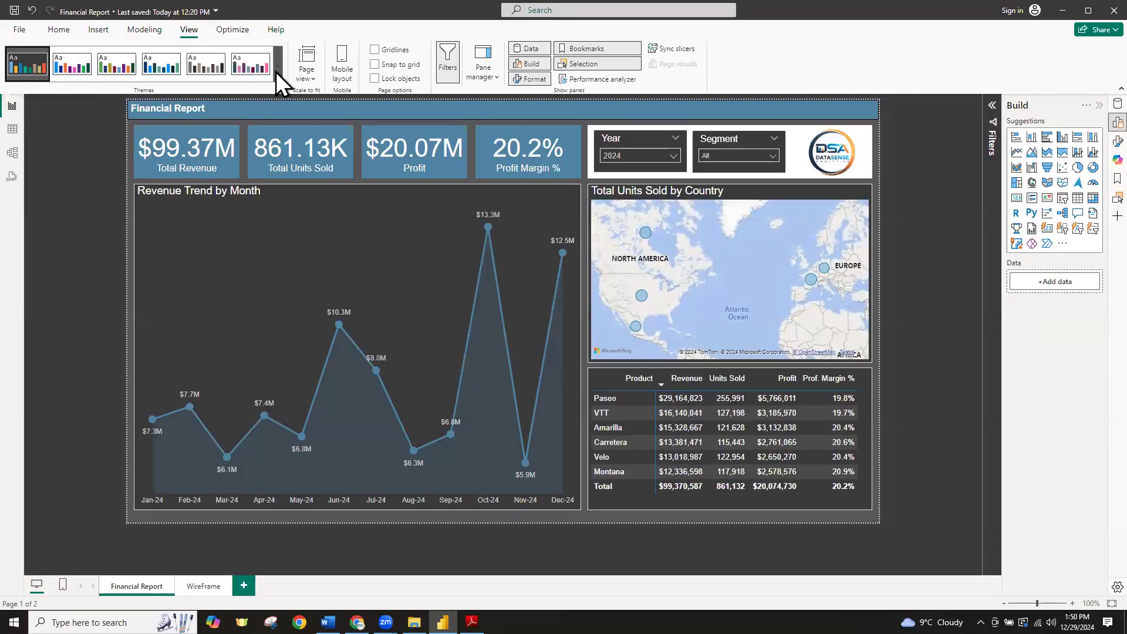
key("ctrl+z")
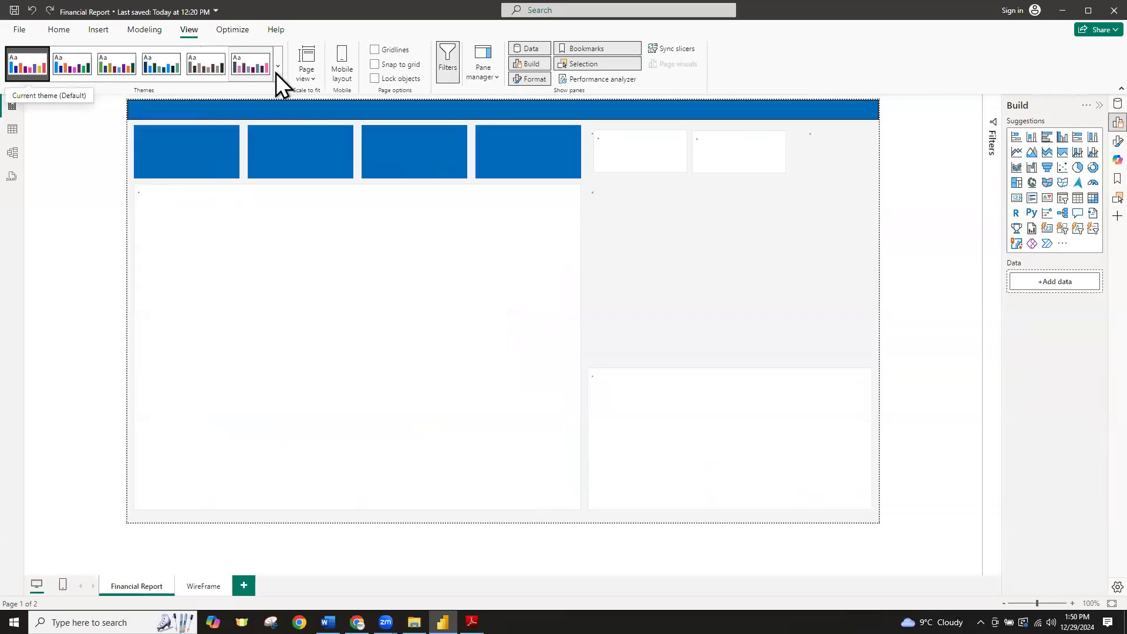
Try the Bloom and Highrise themes on the report, and undo both theme changes
left_click(276, 73)
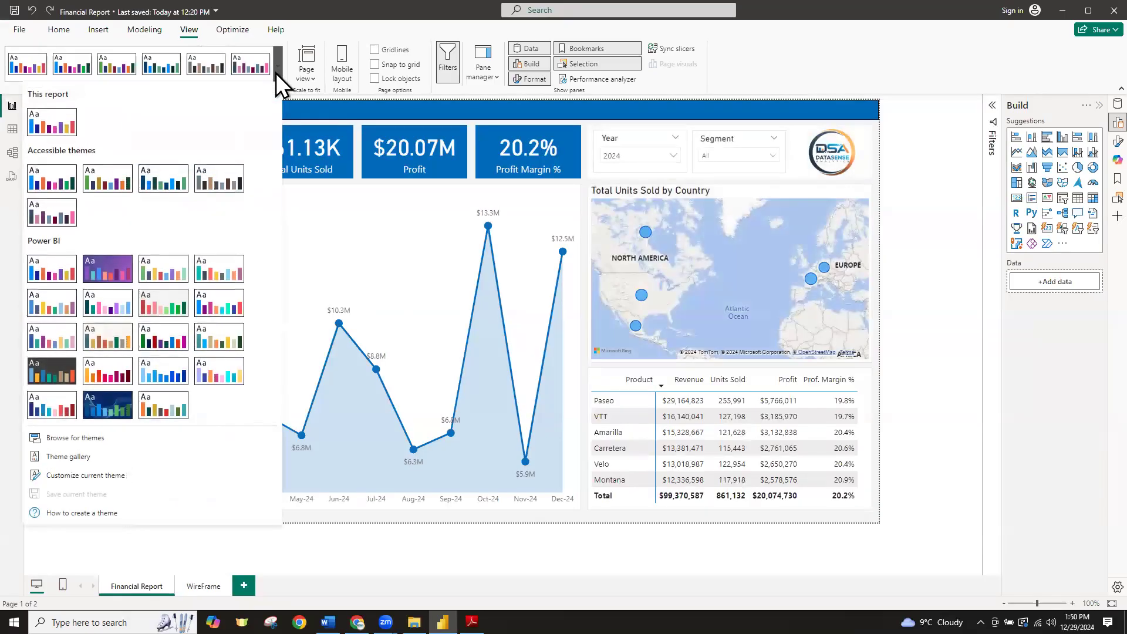
left_click(111, 274)
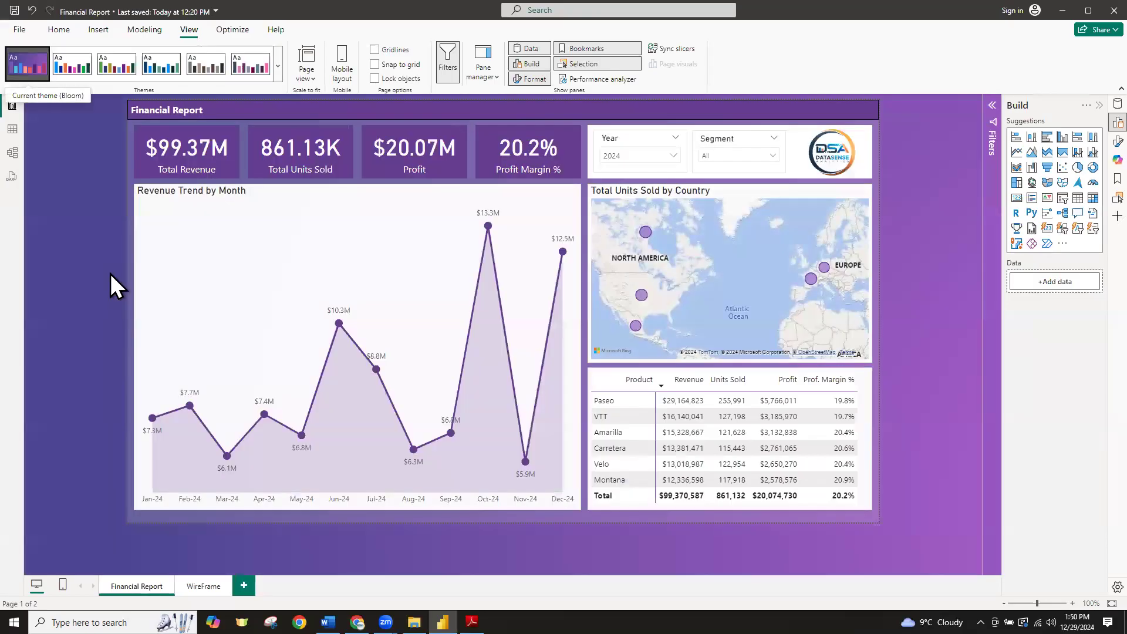
left_click(278, 69)
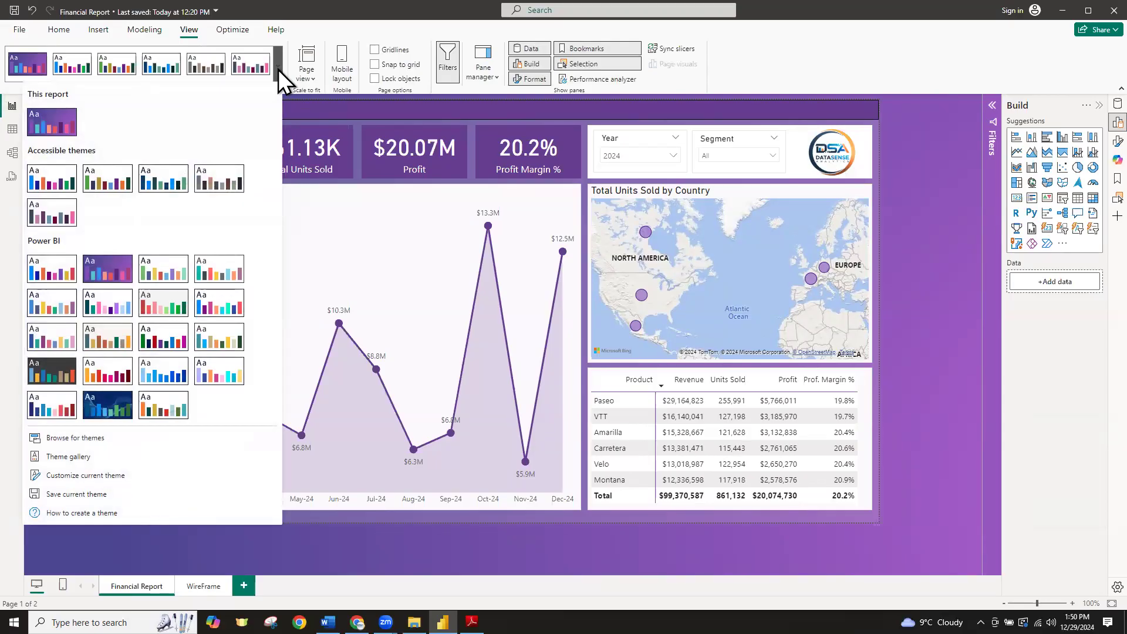
left_click(219, 337)
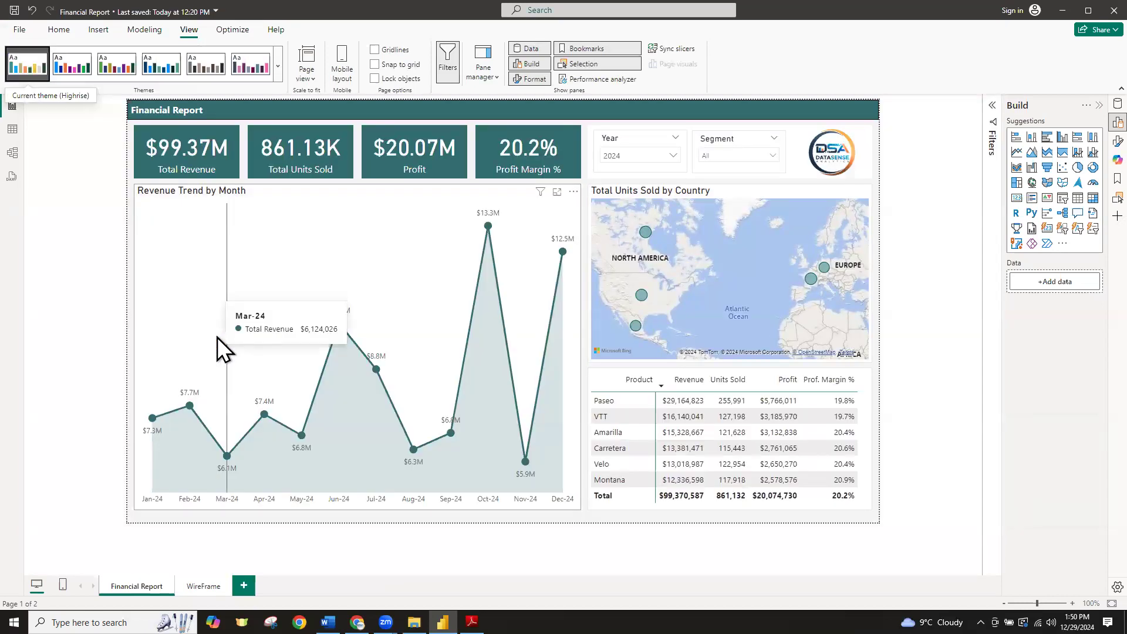
left_click(280, 69)
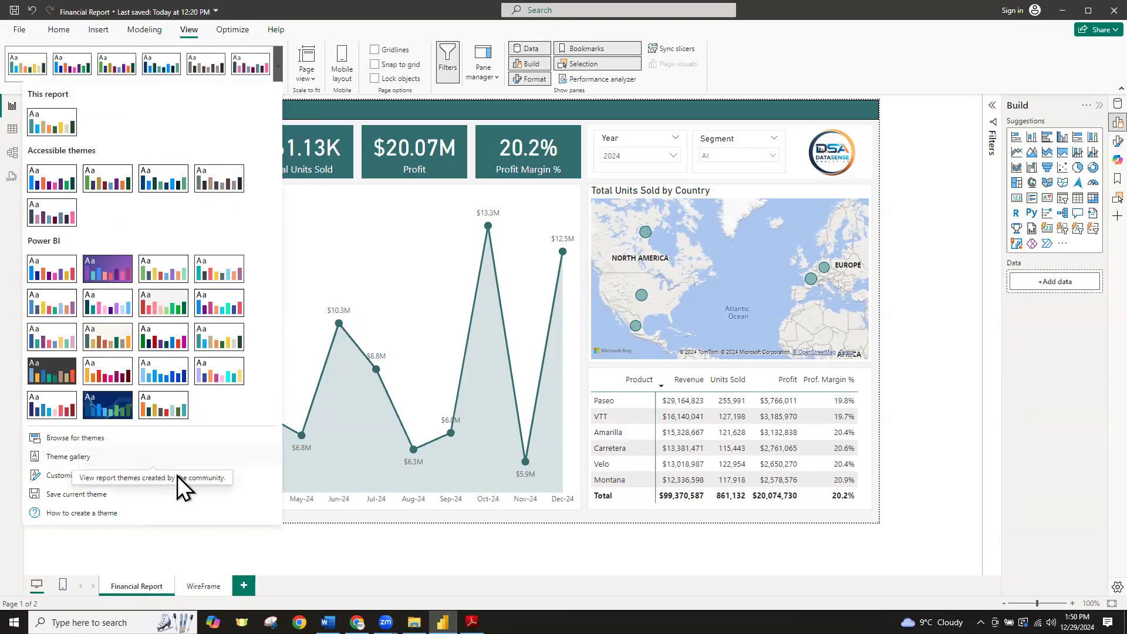
left_click(305, 553)
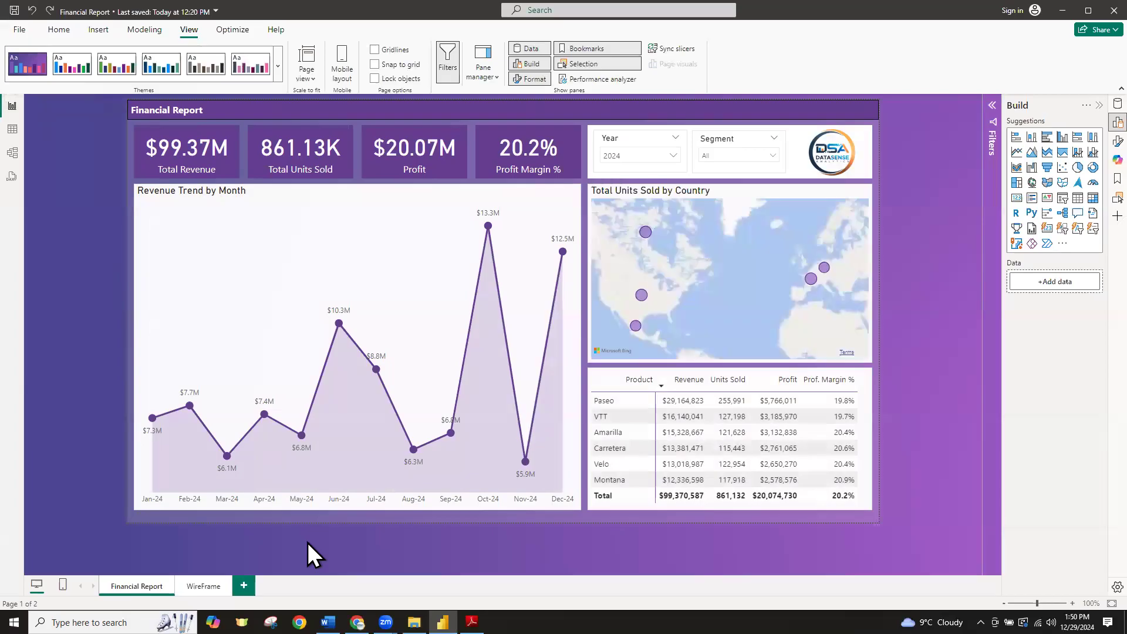
key("ctrl+z")
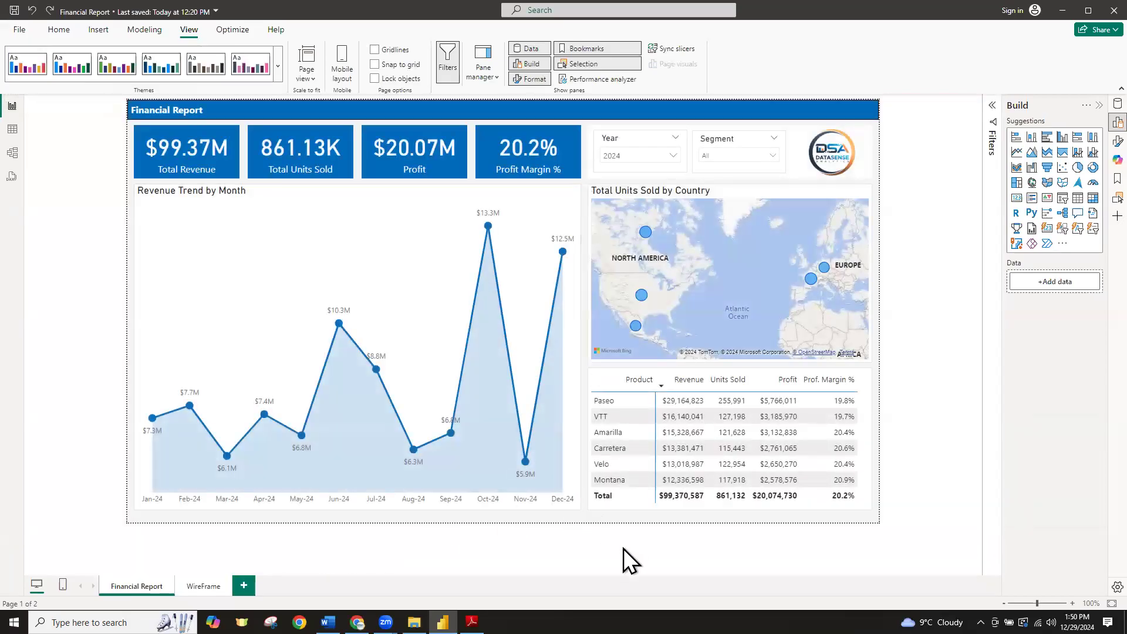
Save the Financial Report file
left_click(13, 10)
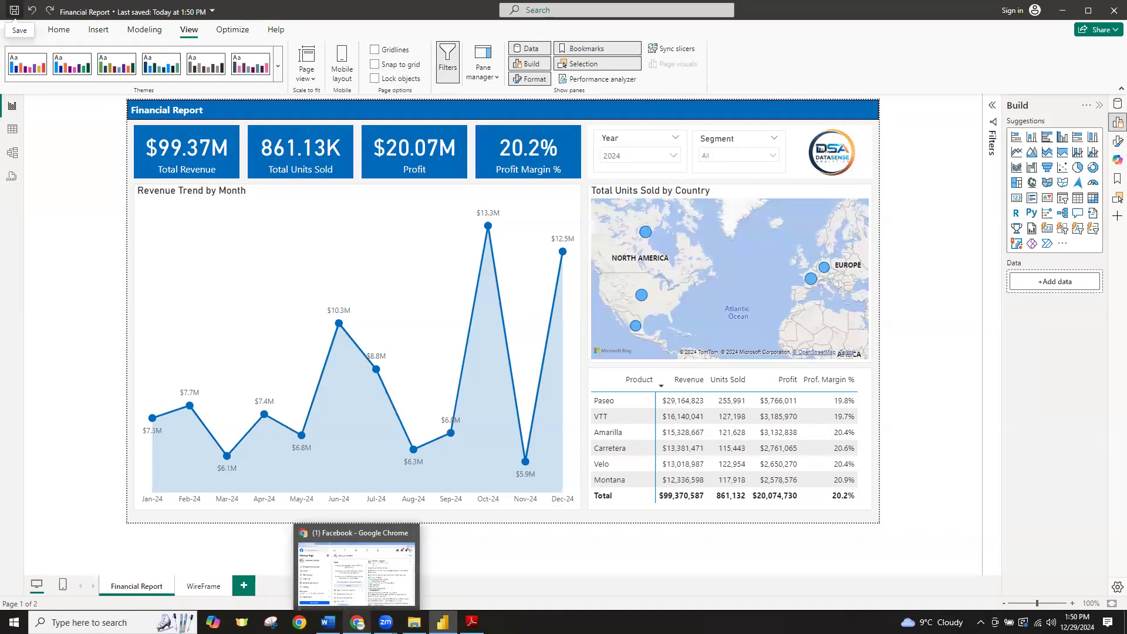
Examine the Financial Dataset archives in the Data Analytics Philippines group's files in Chrome, comparing with the dashboard, and return to Power BI
left_click(357, 623)
left_click(242, 20)
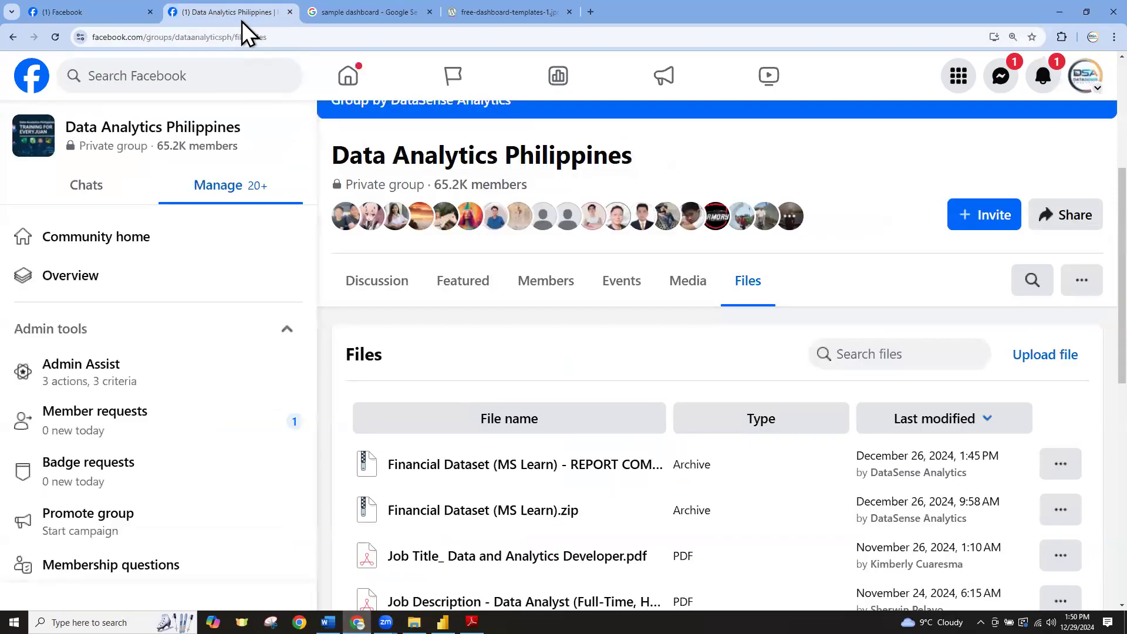
scroll(514, 399, "down", 2)
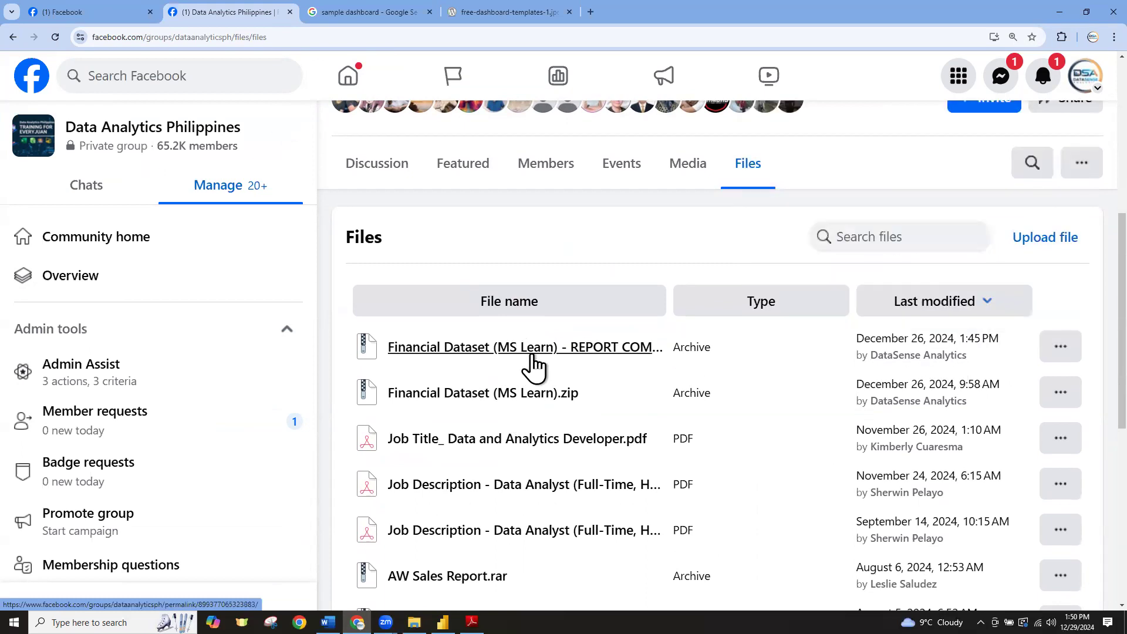
key("alt+Tab")
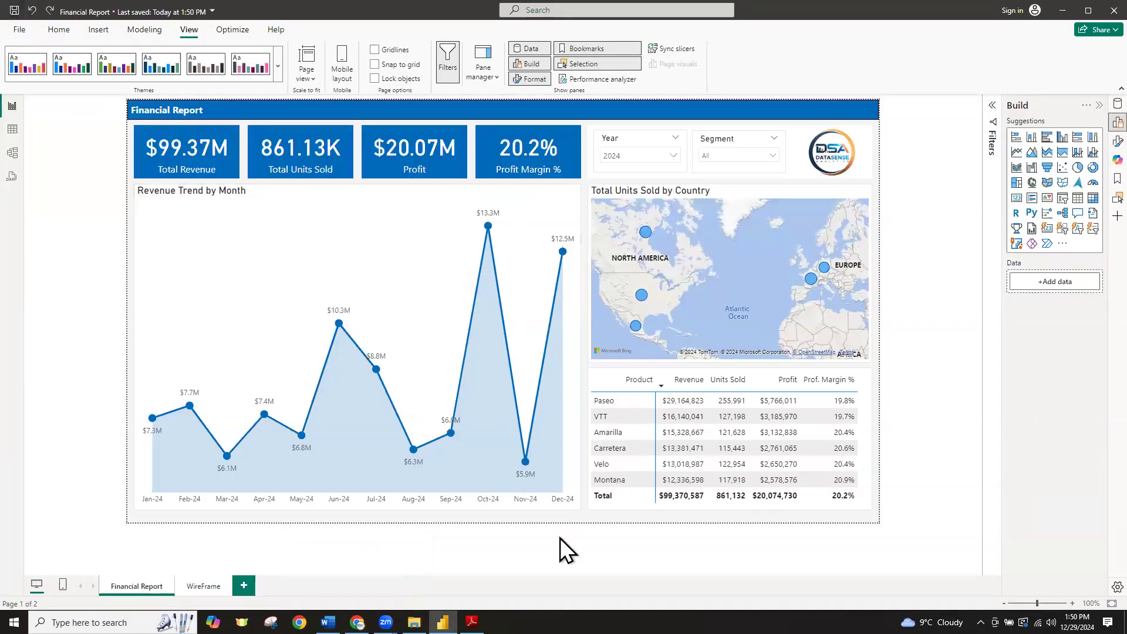
key("alt+Tab")
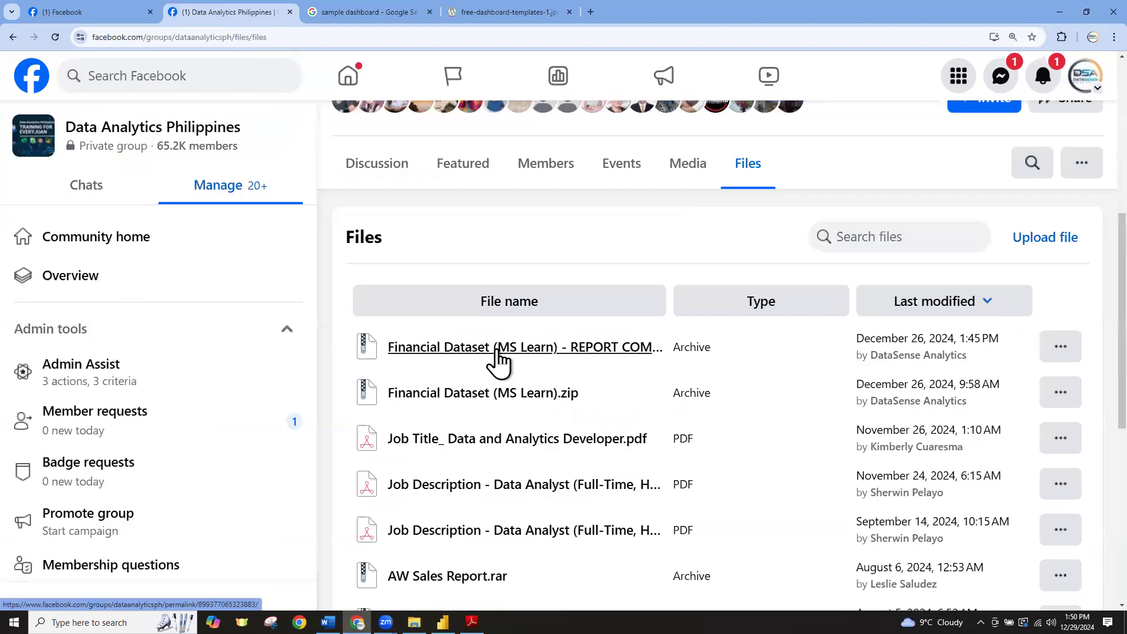
key("alt+Tab")
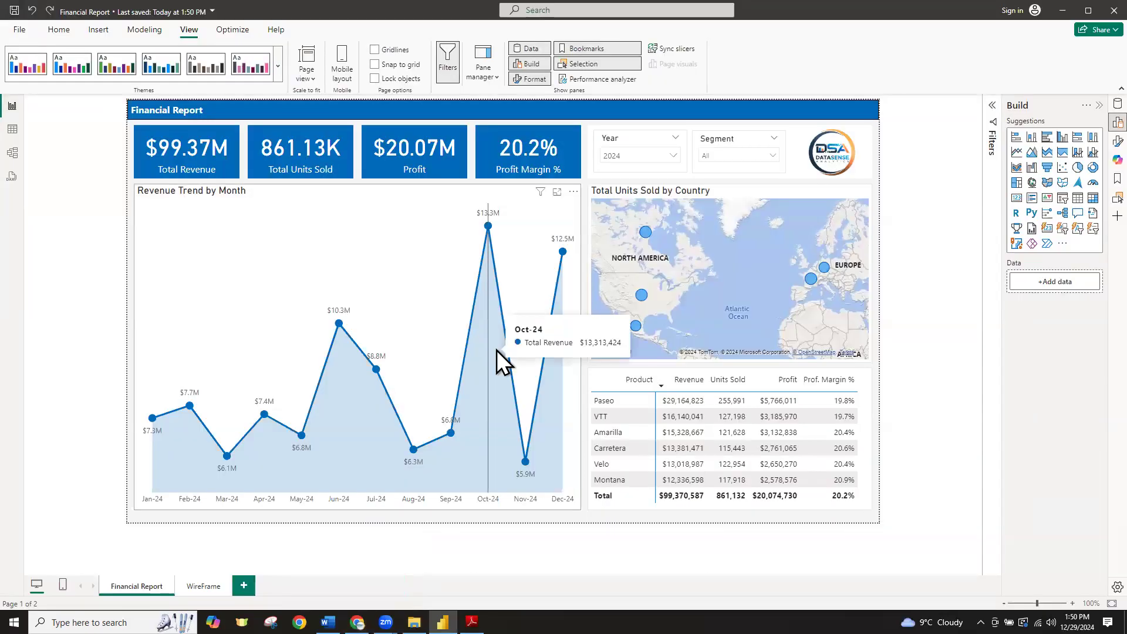